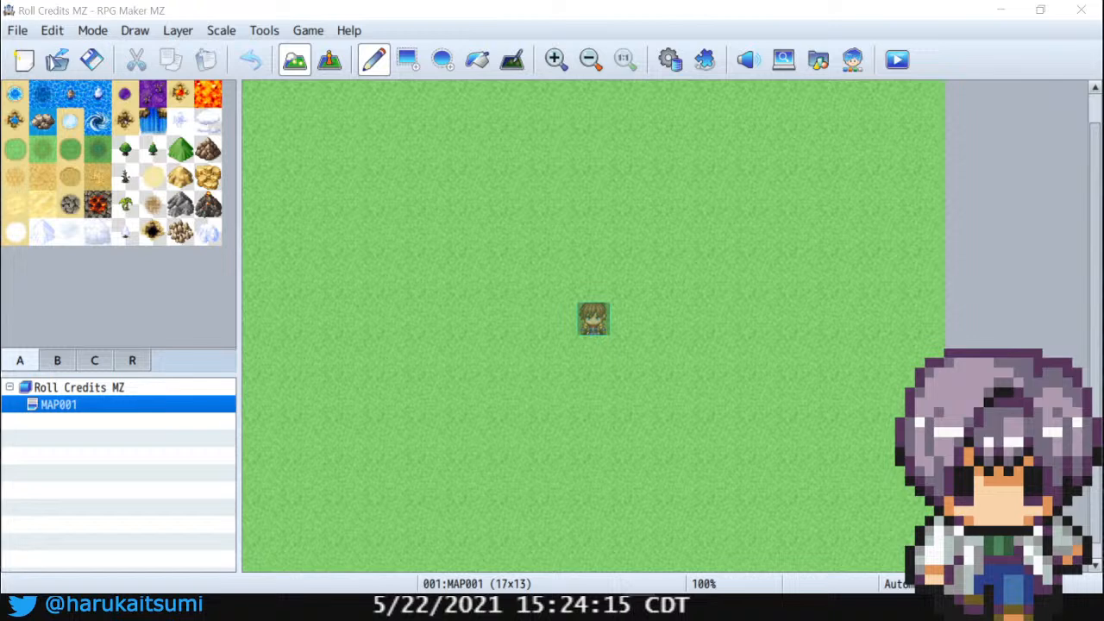
Create a new project with both the name and game title StreamGame in the default desktop location
left_click(19, 31)
left_click(62, 52)
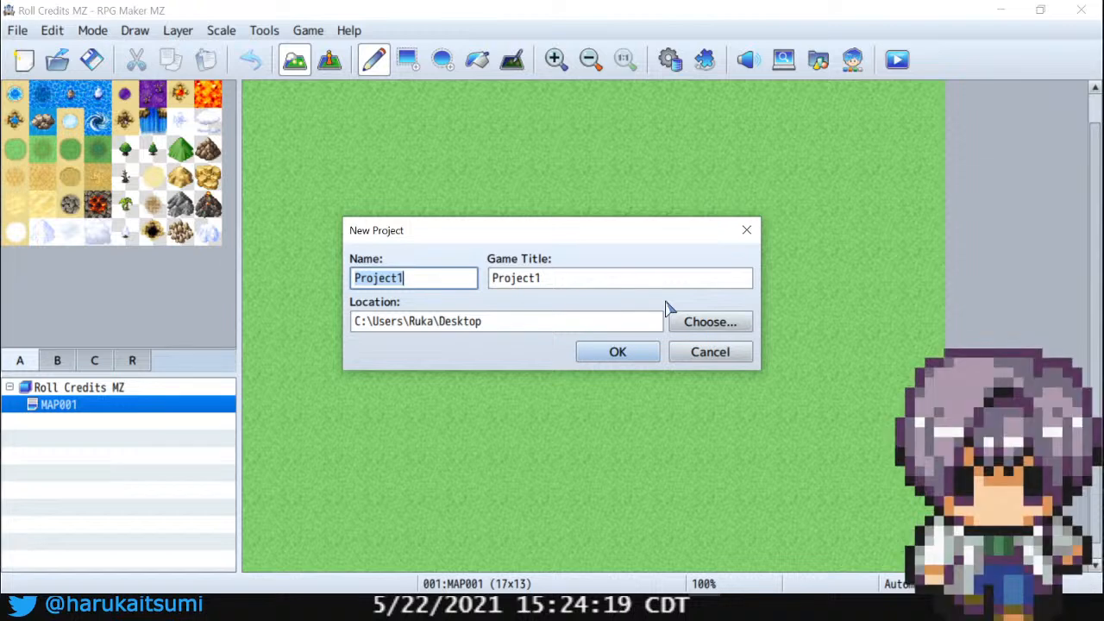
type("Stream")
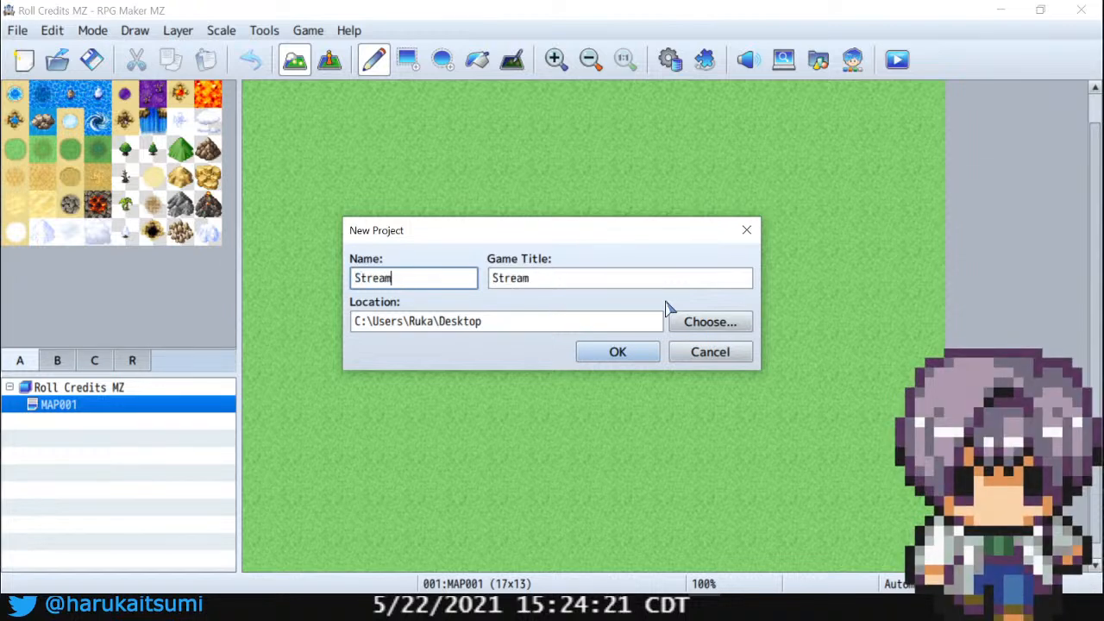
type("P")
key("BackSpace")
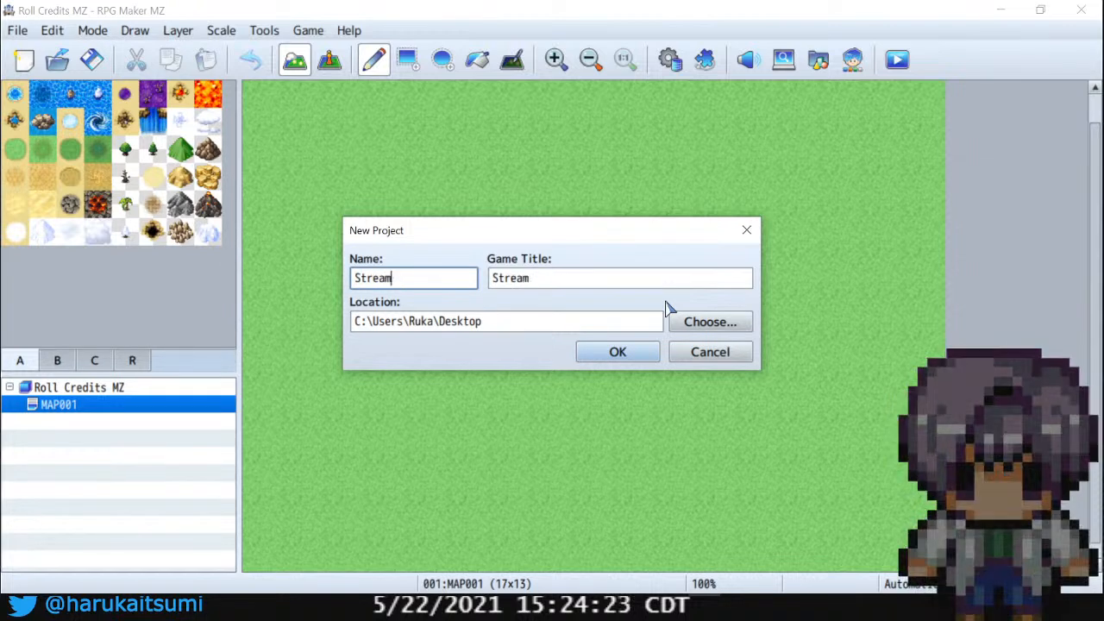
type("Game")
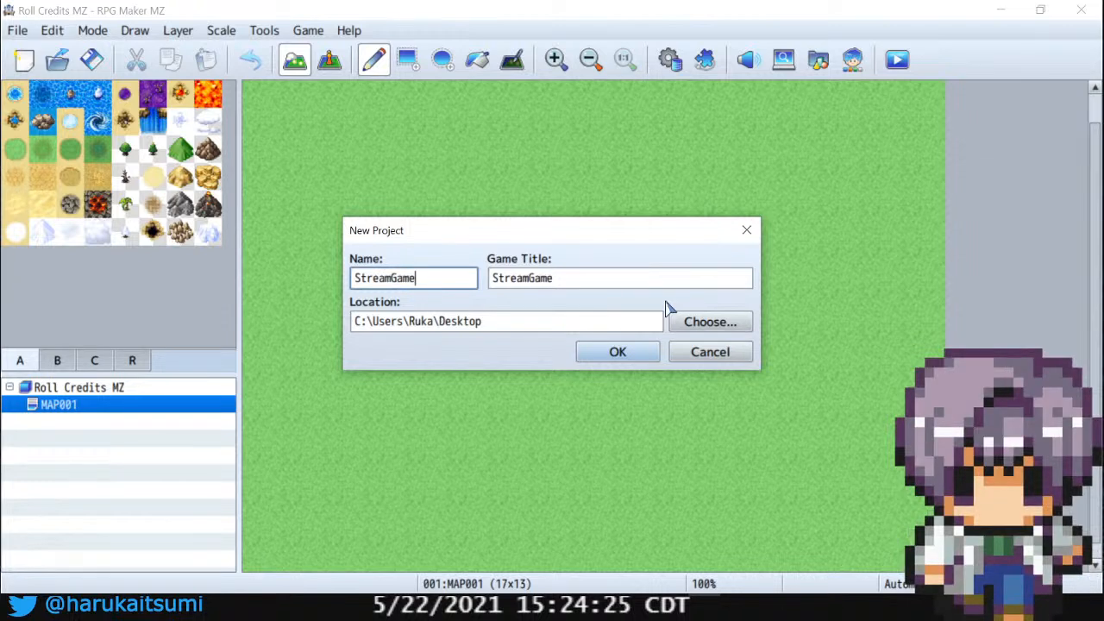
key("Return")
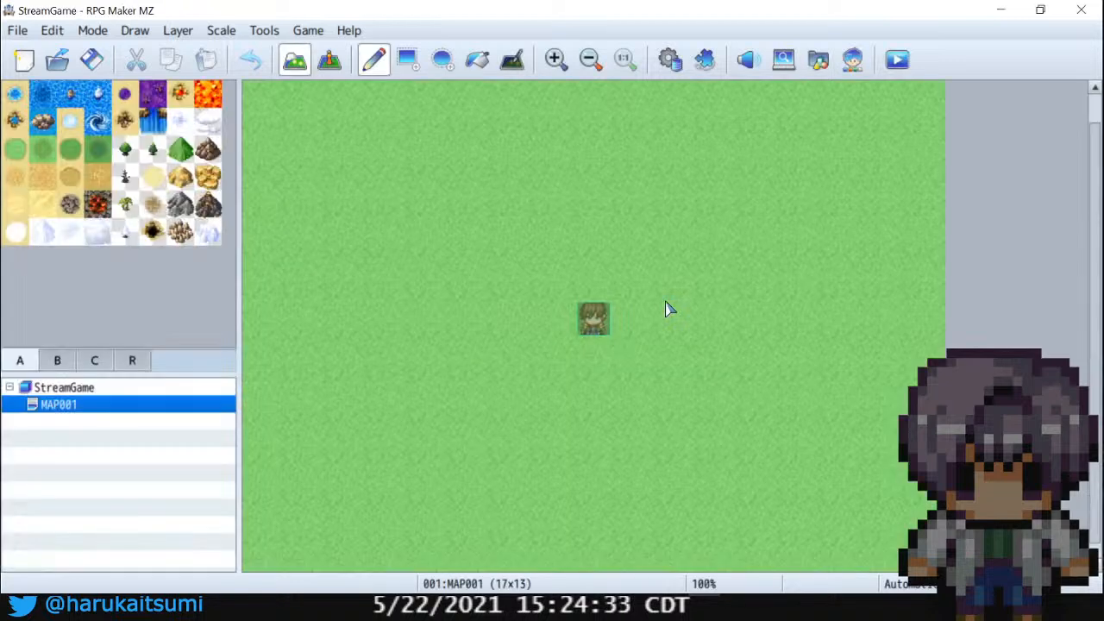
Open the database to look over the first actor's settings, reposition its window, and close it without changes
left_click(670, 60)
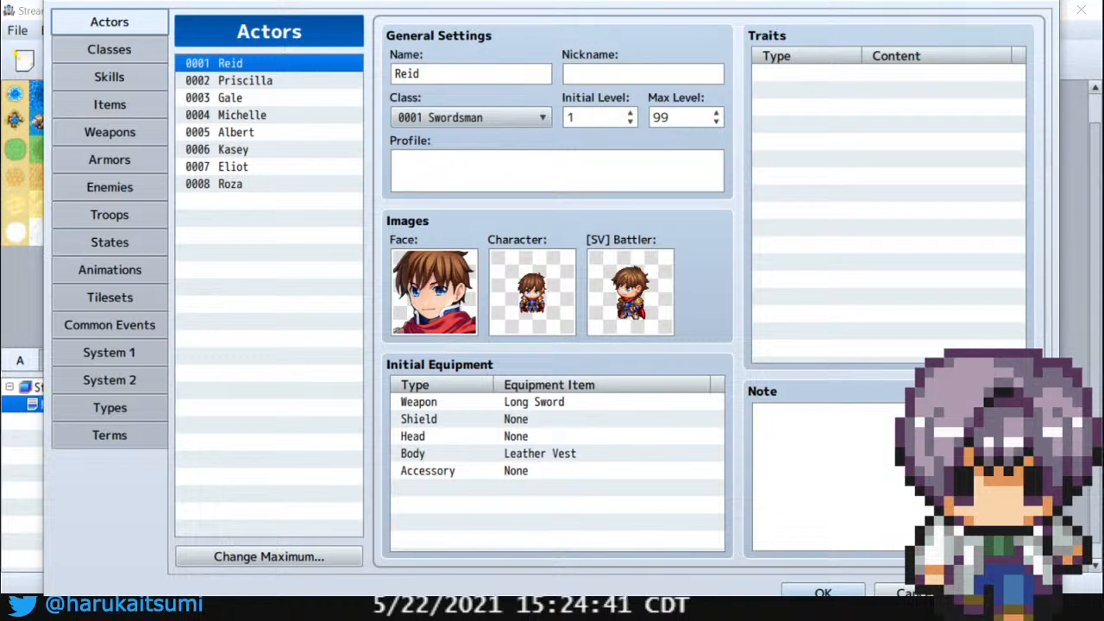
left_click_drag(590, 0, 638, 0)
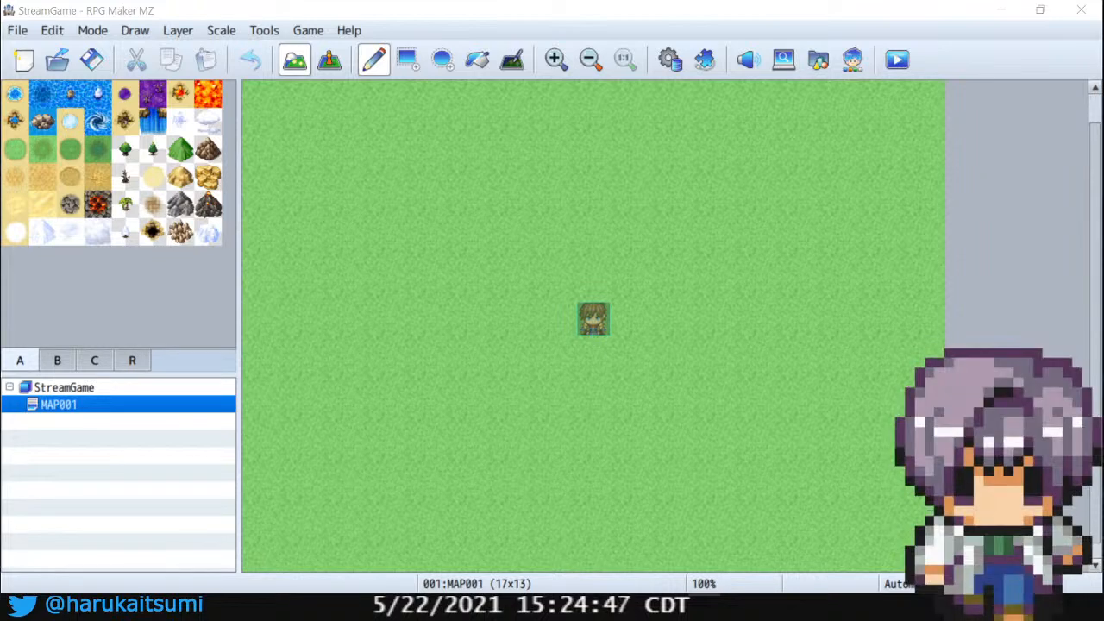
left_click_drag(604, 0, 639, 0)
left_click_drag(451, 0, 466, 54)
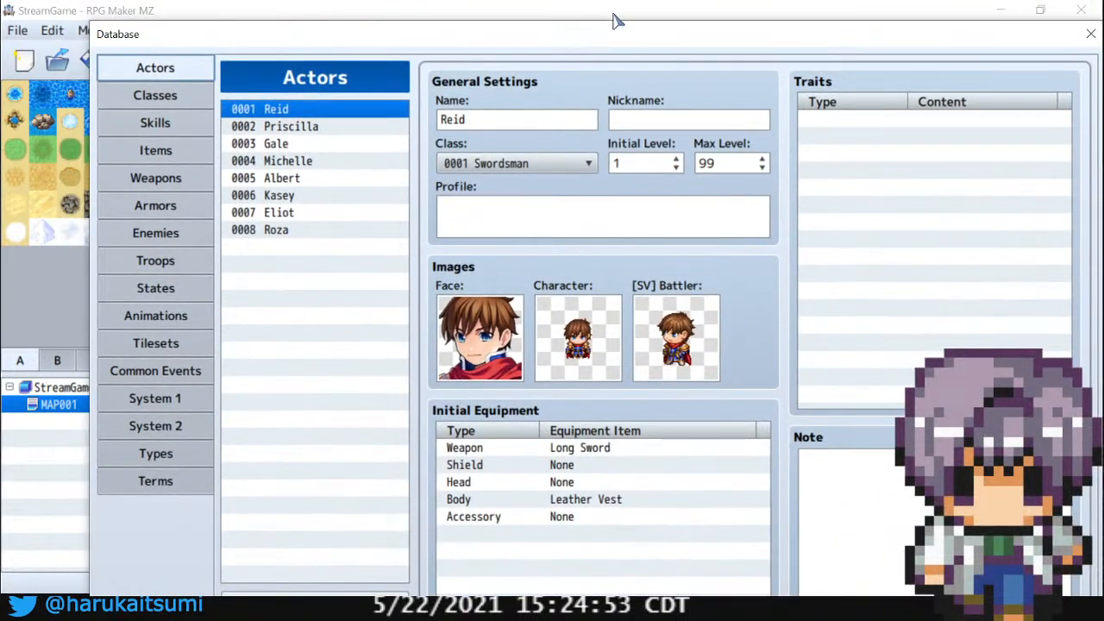
left_click_drag(614, 32, 612, 19)
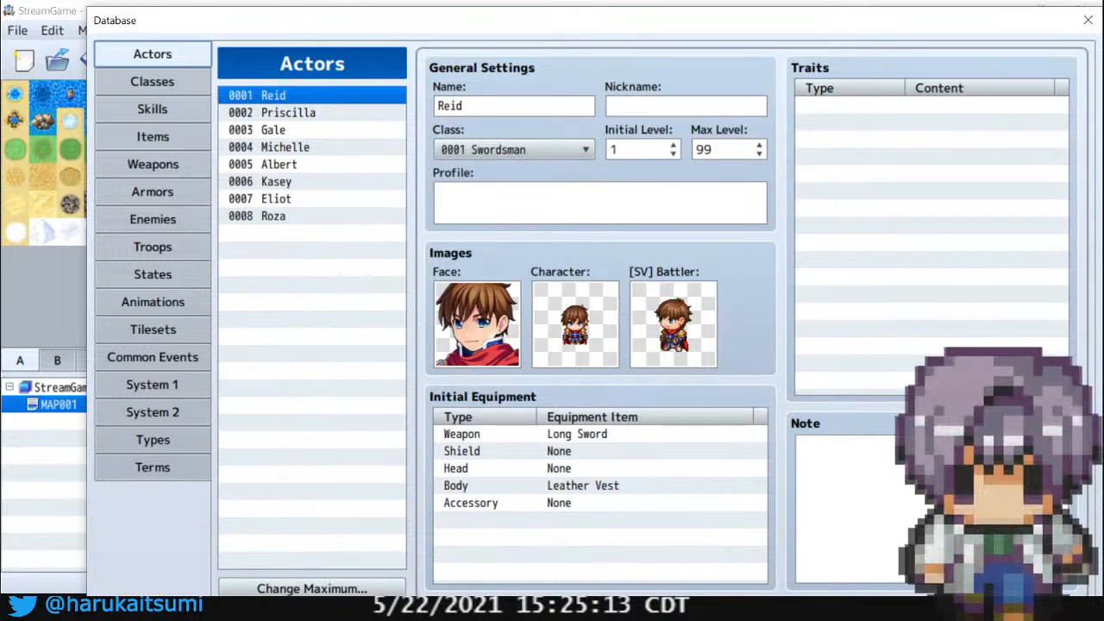
left_click_drag(444, 28, 440, 21)
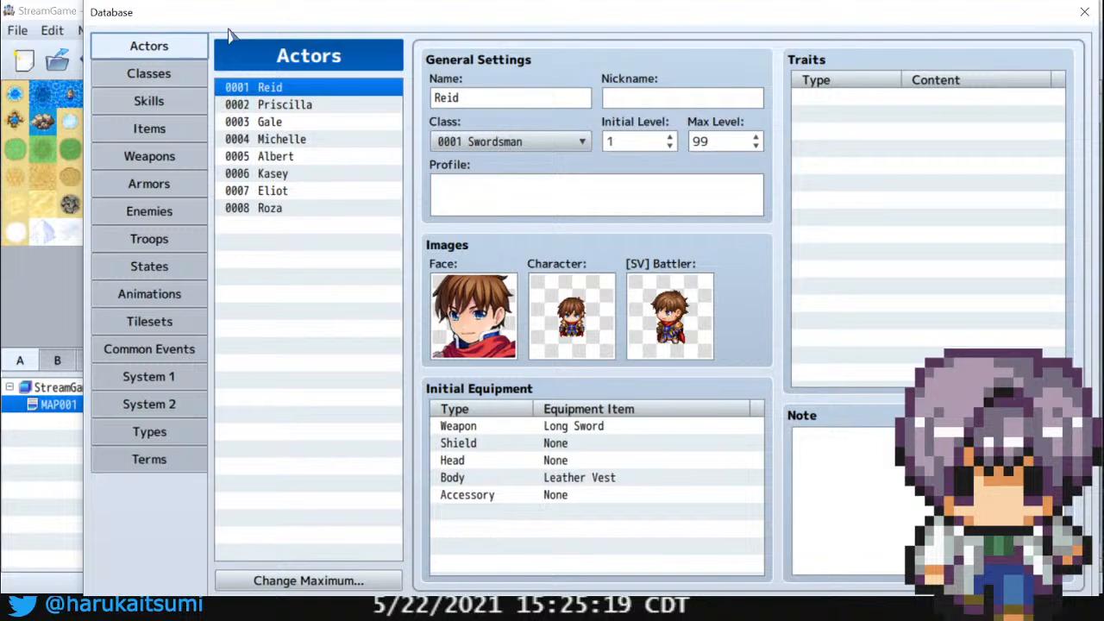
left_click(1087, 12)
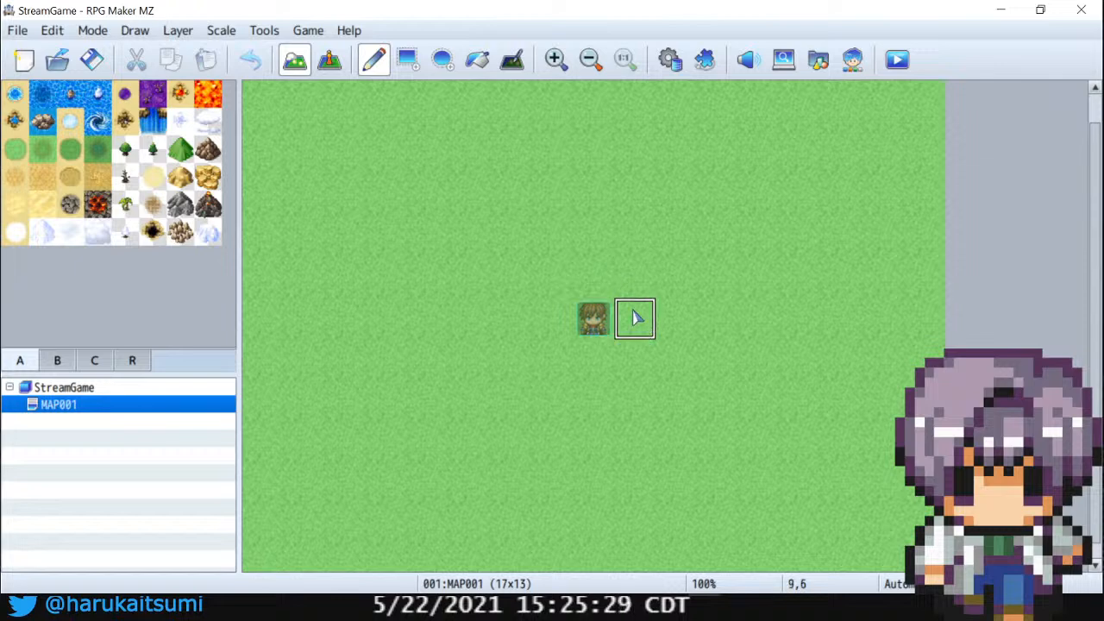
Run a playtest of the project to view its title screen, and close the game window
scroll(637, 317, "down", 1)
scroll(639, 320, "up", 3)
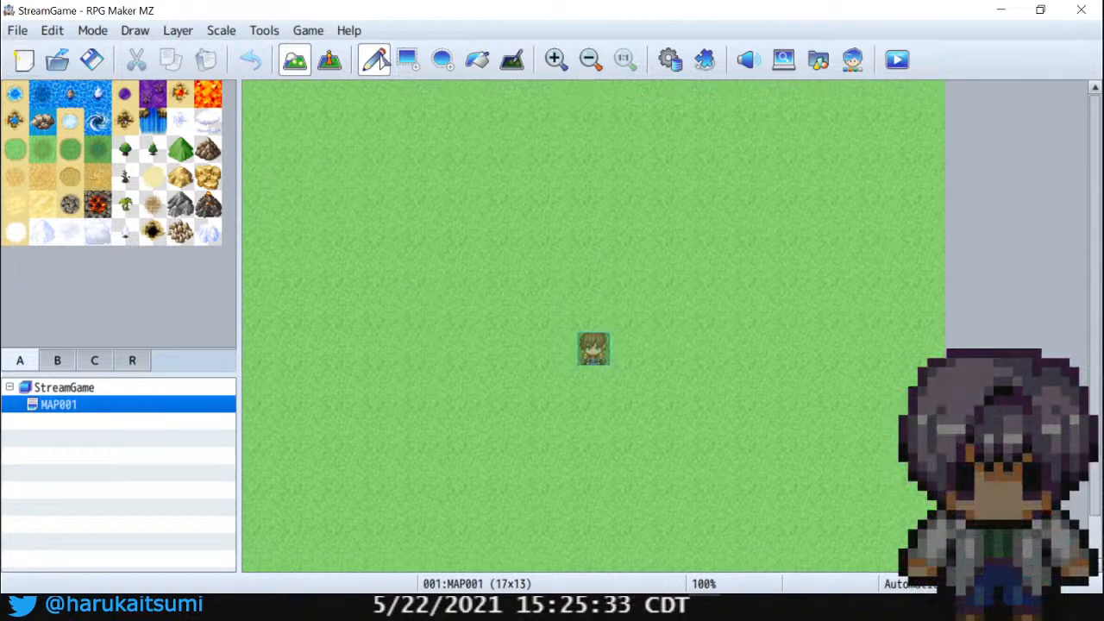
left_click(900, 62)
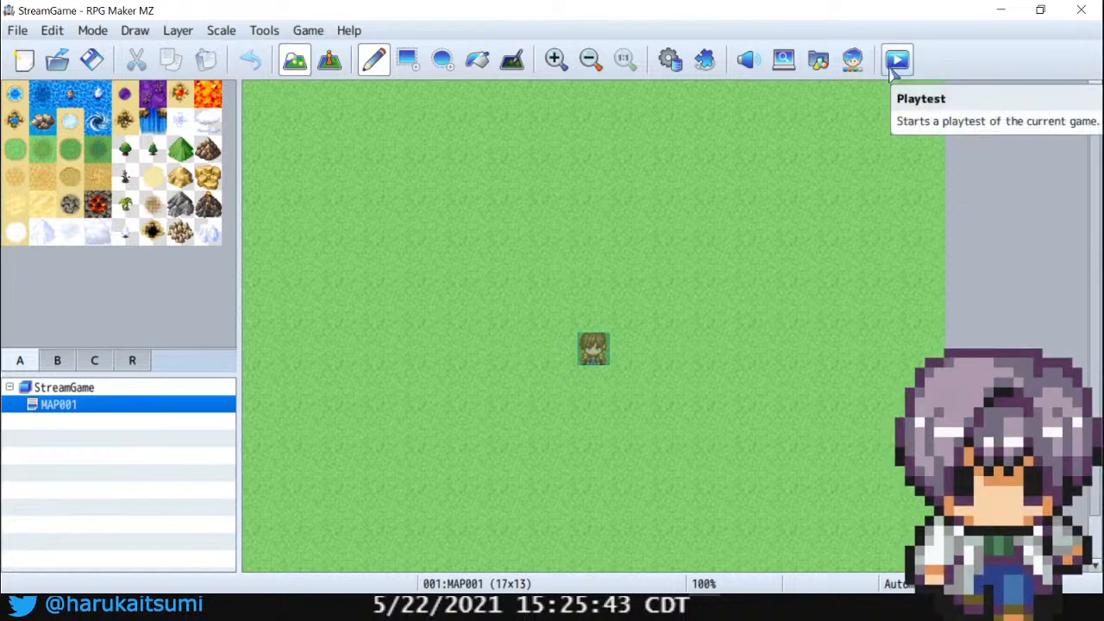
left_click(895, 68)
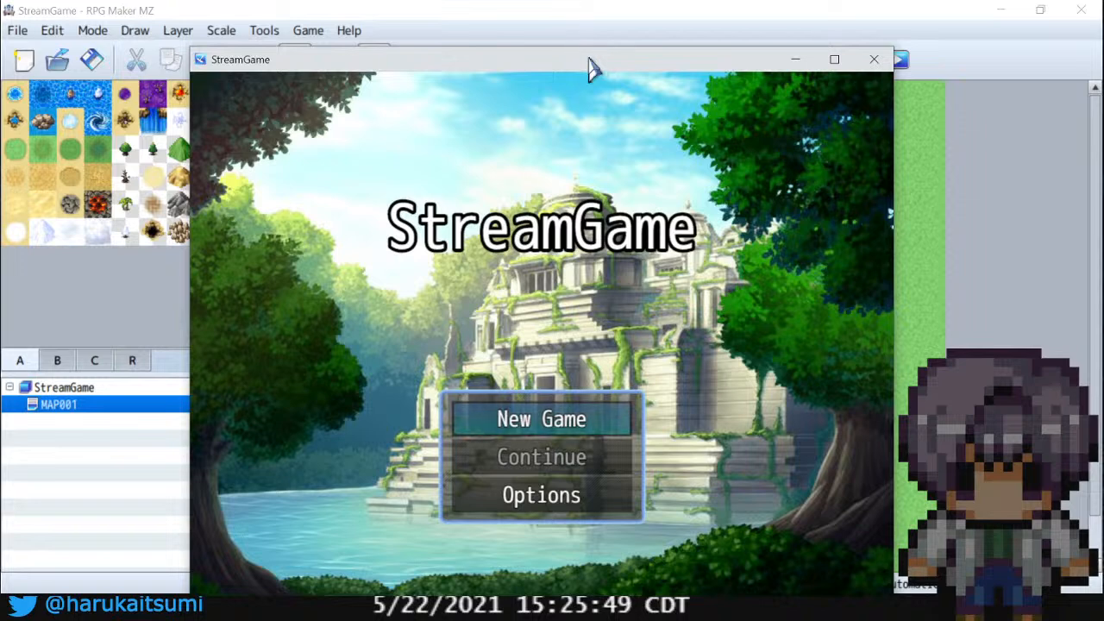
left_click(874, 60)
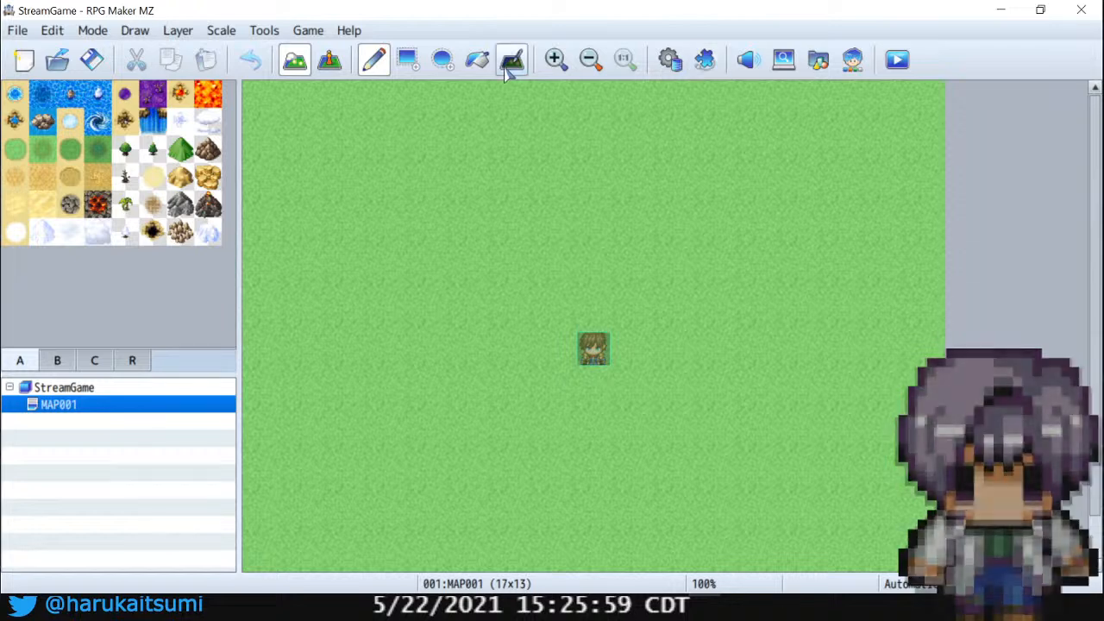
View the map in event mode and return to map drawing mode with the pencil
left_click(328, 60)
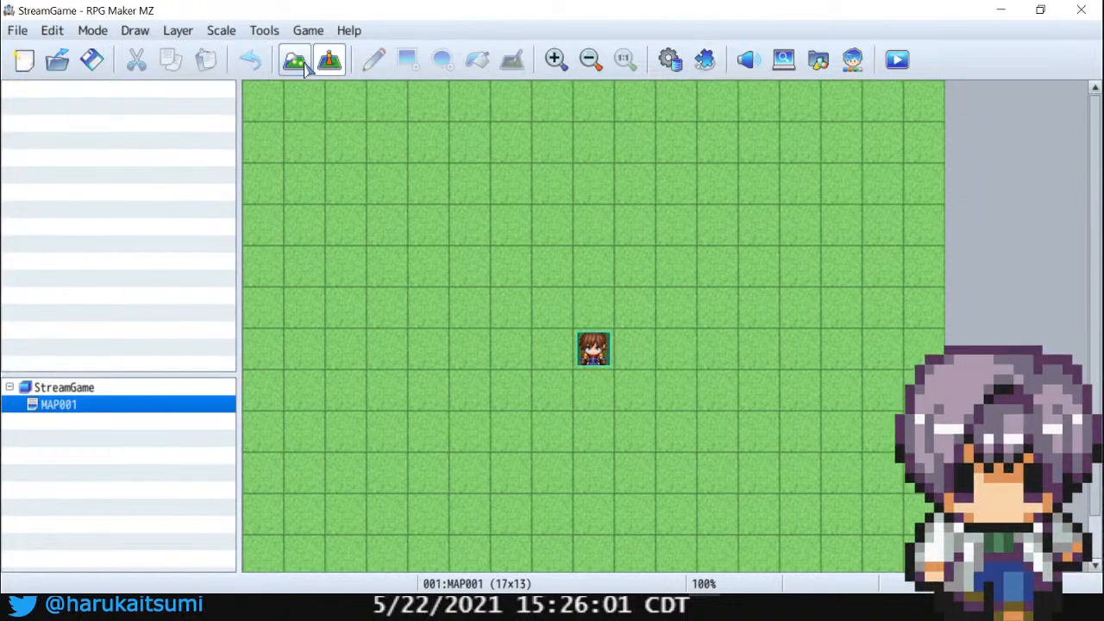
left_click(376, 62)
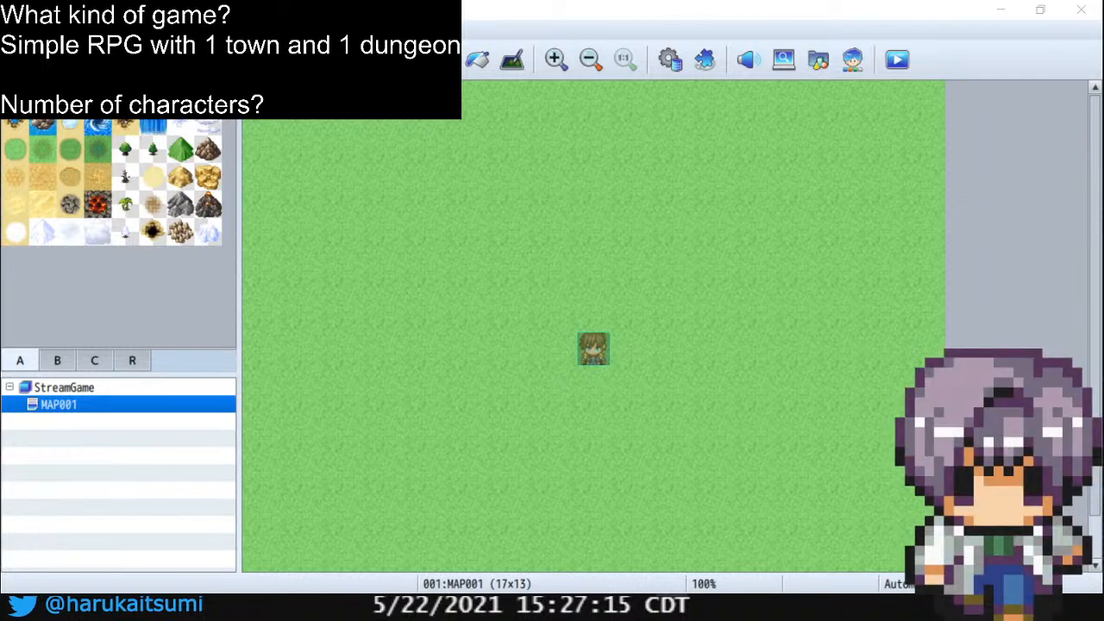
Examine the database's Terms, Types, System 2, System 1 and Common Events settings, and close it without changes
left_click(670, 59)
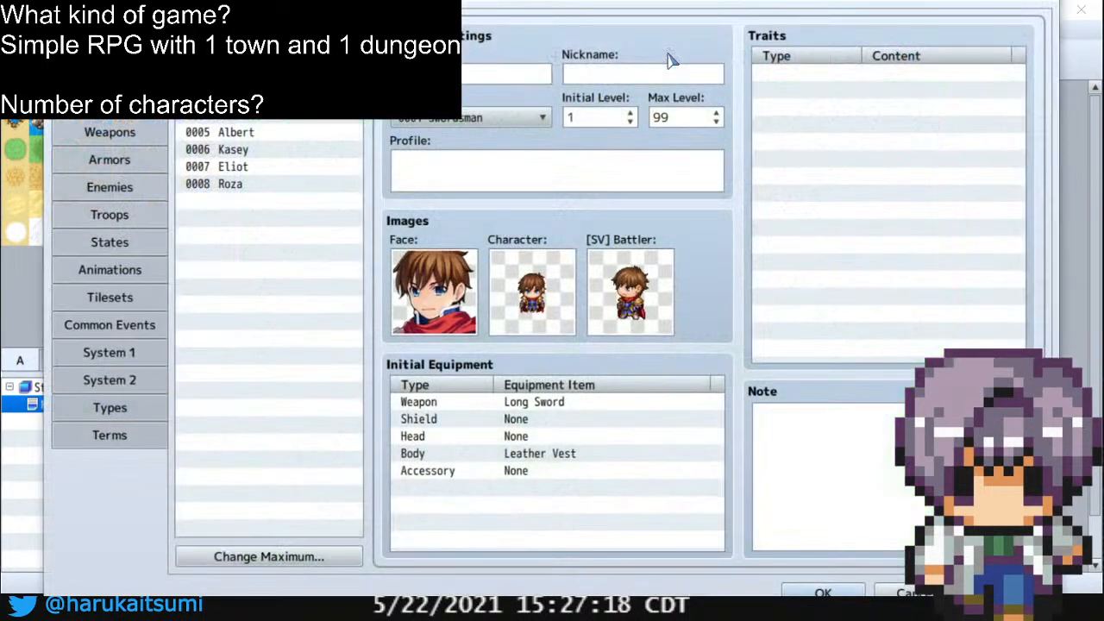
left_click(108, 438)
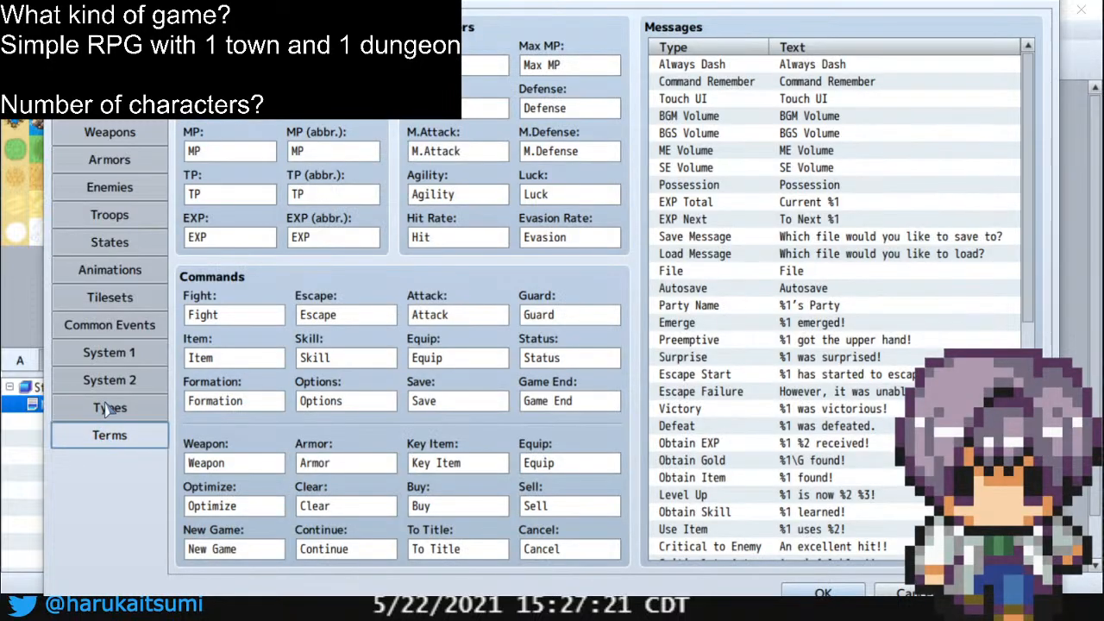
left_click(108, 409)
left_click(103, 380)
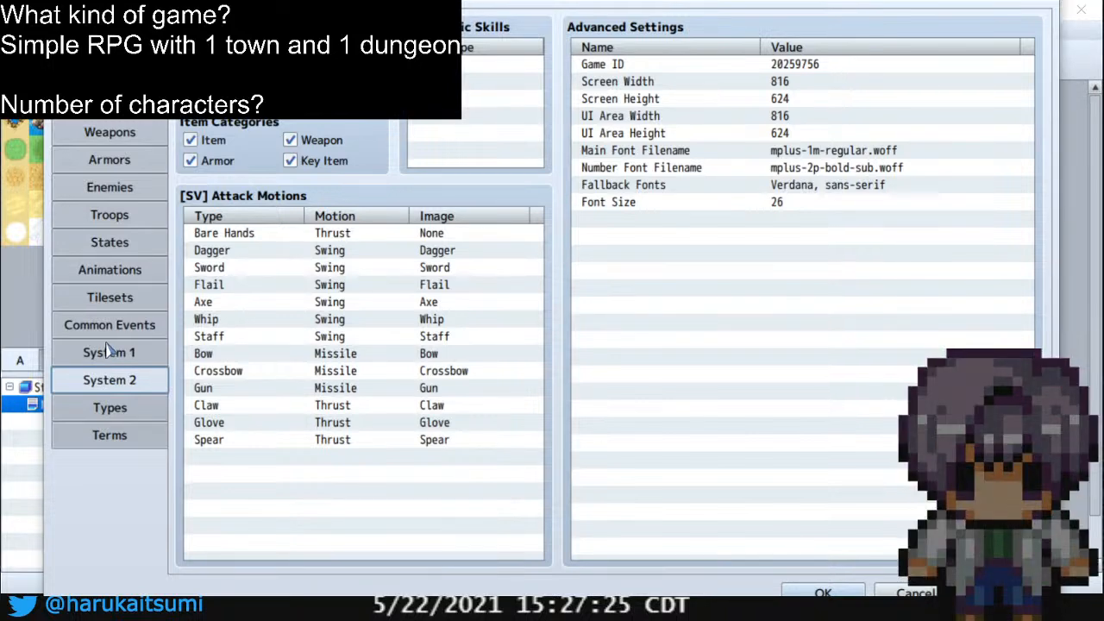
left_click(108, 353)
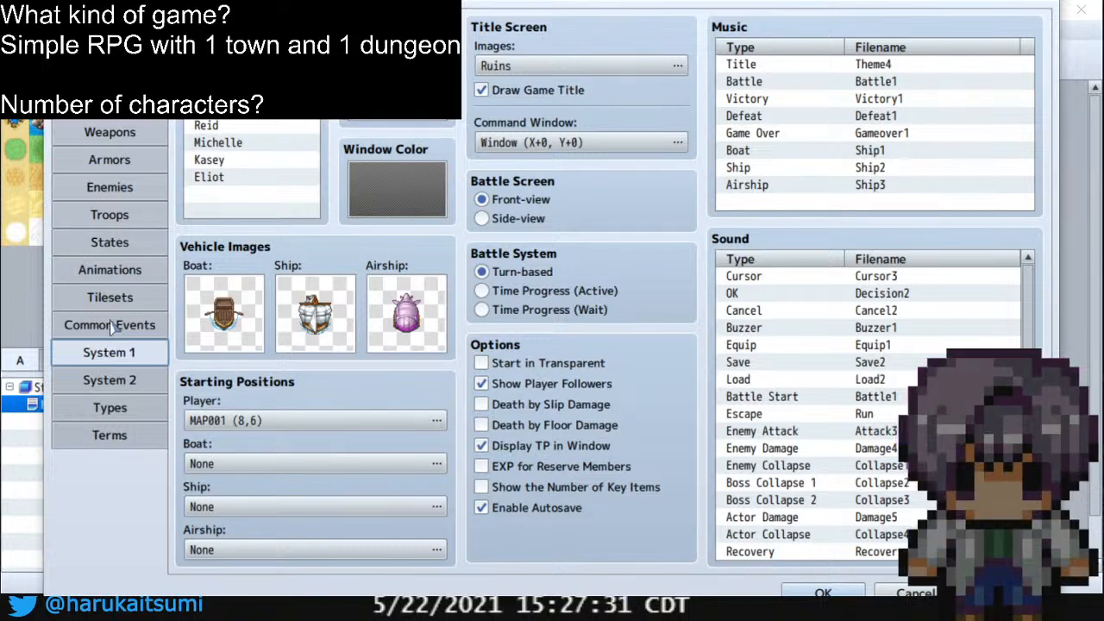
left_click(233, 126)
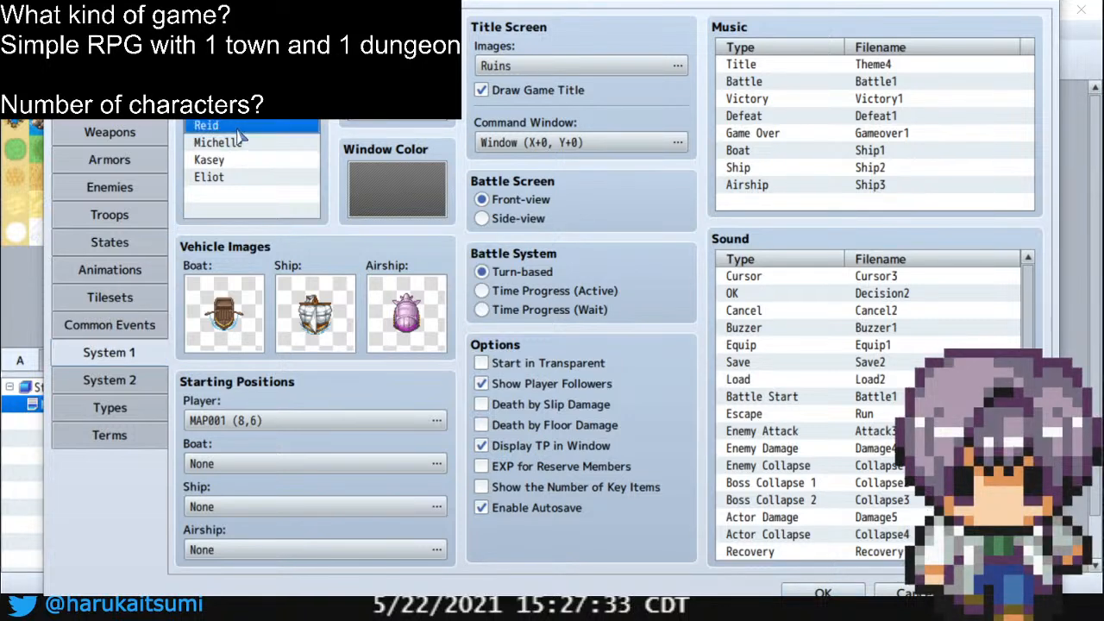
left_click(113, 324)
left_click(112, 355)
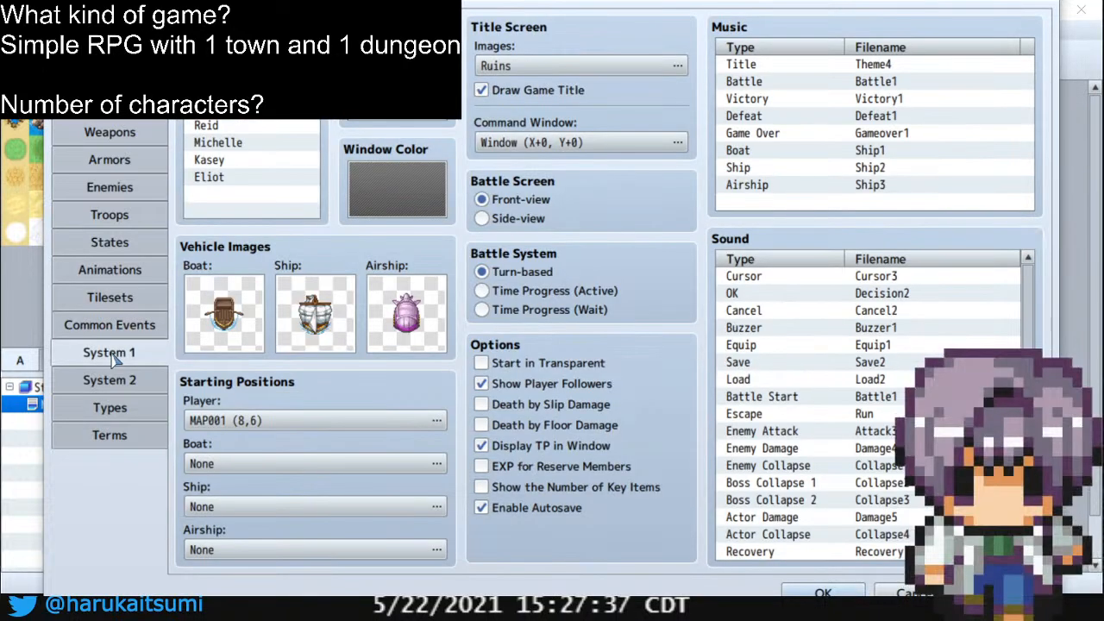
left_click(904, 593)
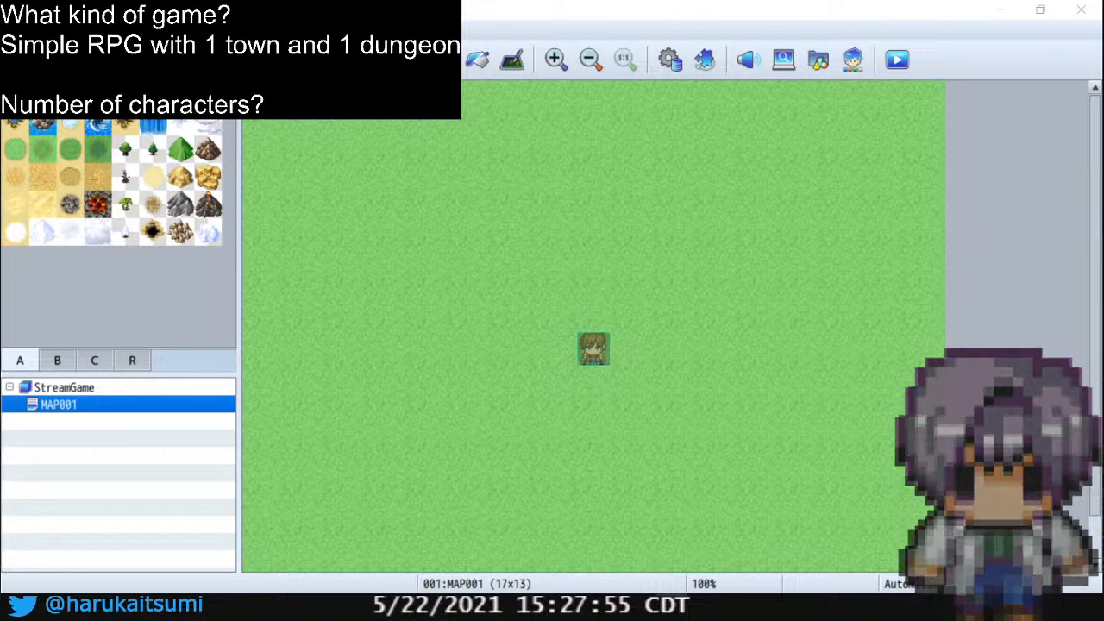
Reopen the database at the Actors list and move its window so that the whole list can be seen
left_click(671, 74)
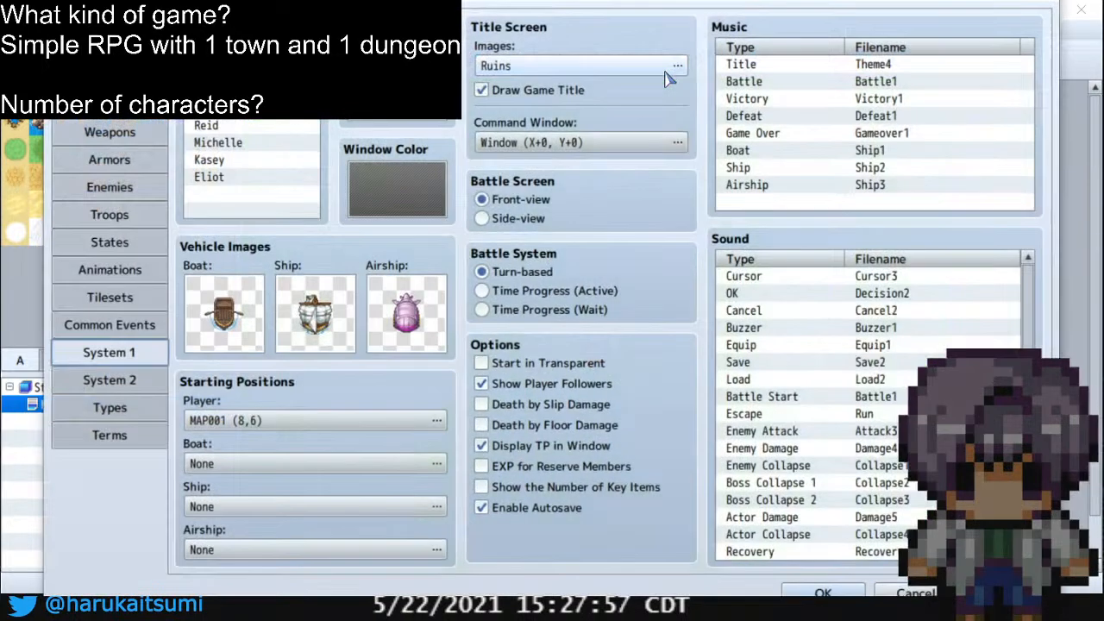
left_click(109, 105)
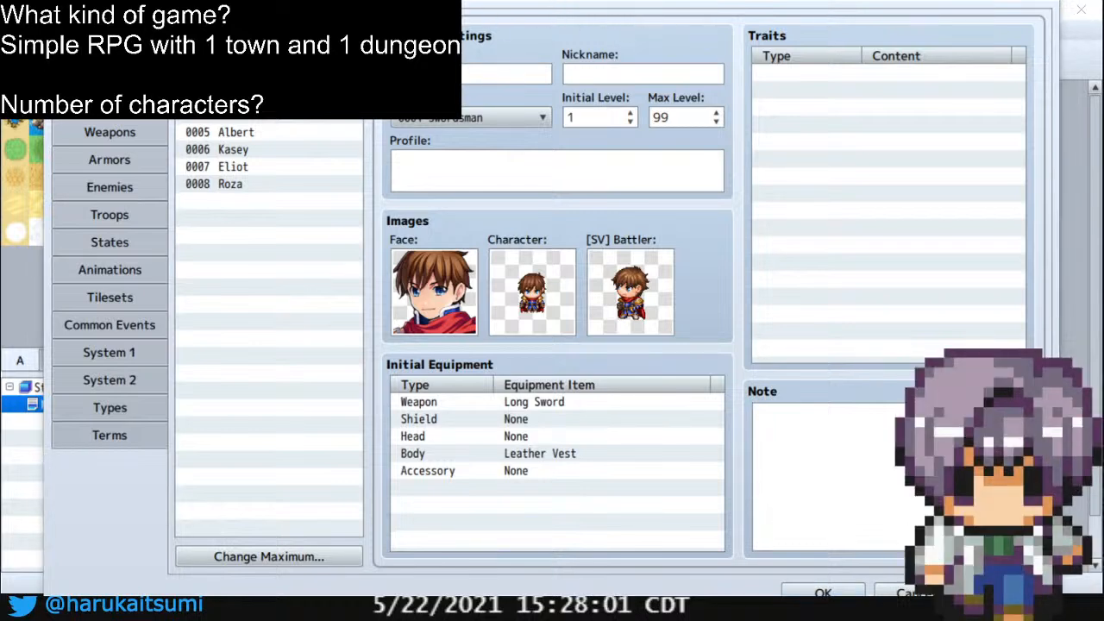
left_click_drag(432, 12, 607, 29)
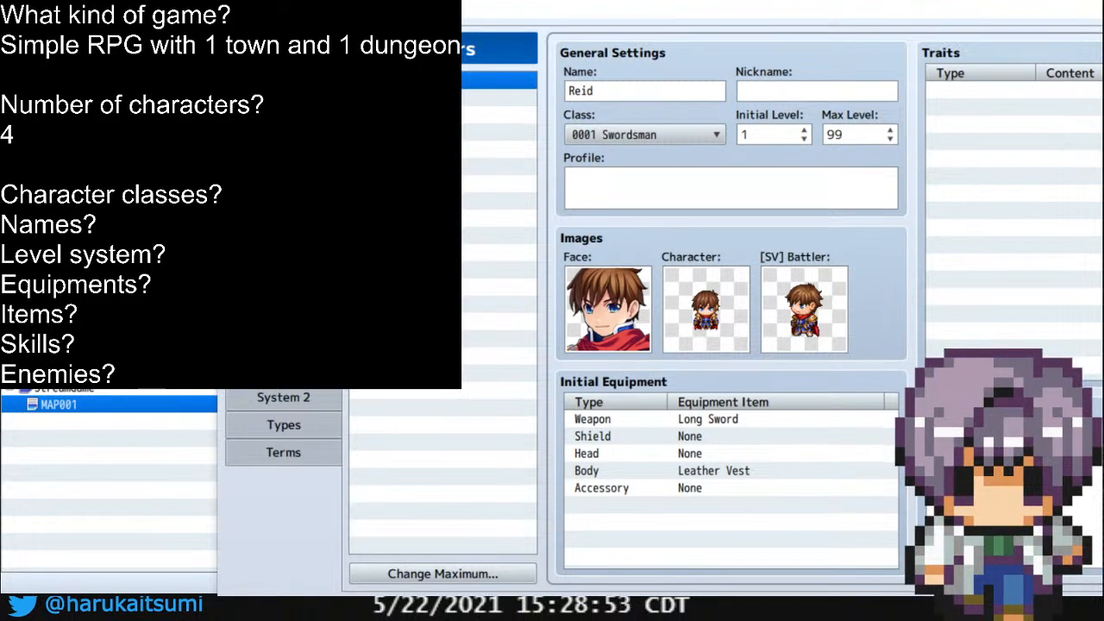
key("alt+Tab")
key("alt+Tab")
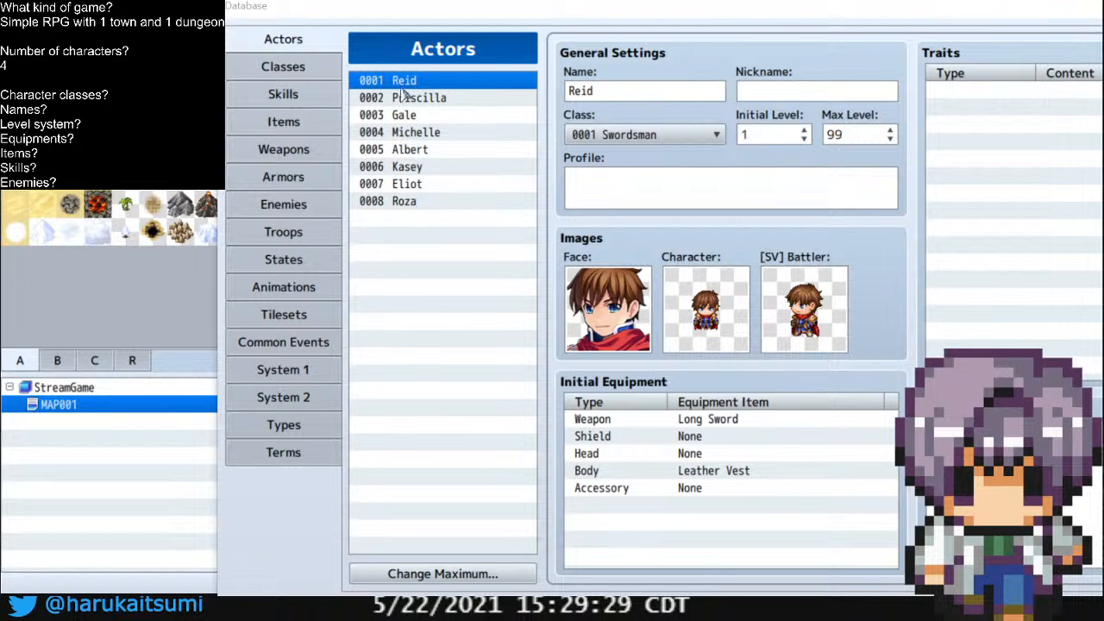
Look through the existing actors and set the maximum number of actors to 4
left_click(420, 152)
left_click(429, 168)
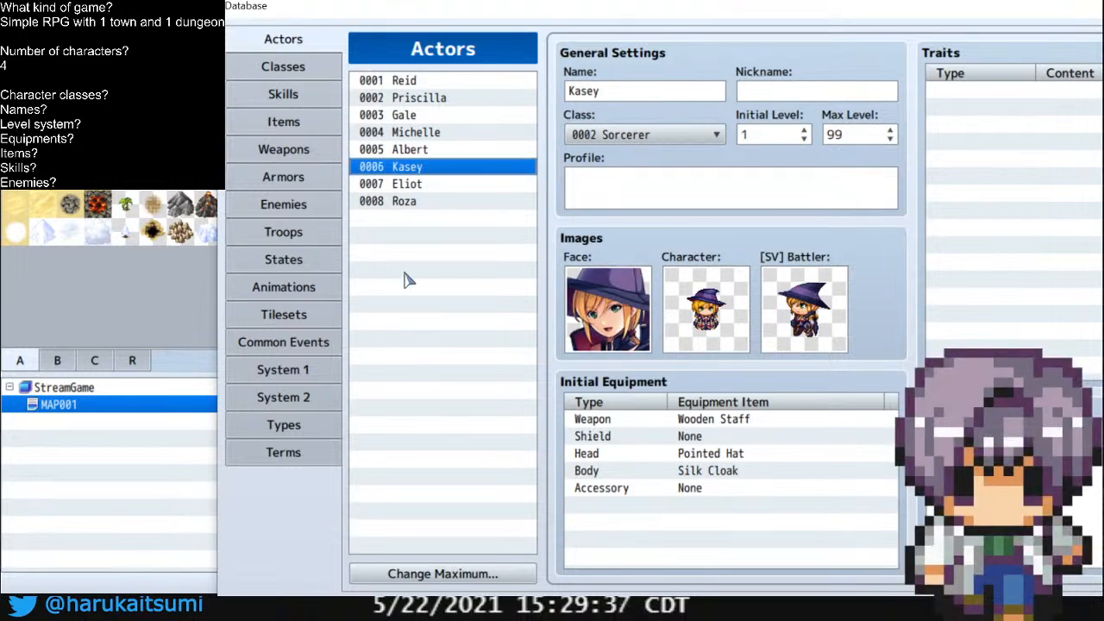
left_click(404, 80)
left_click(427, 151)
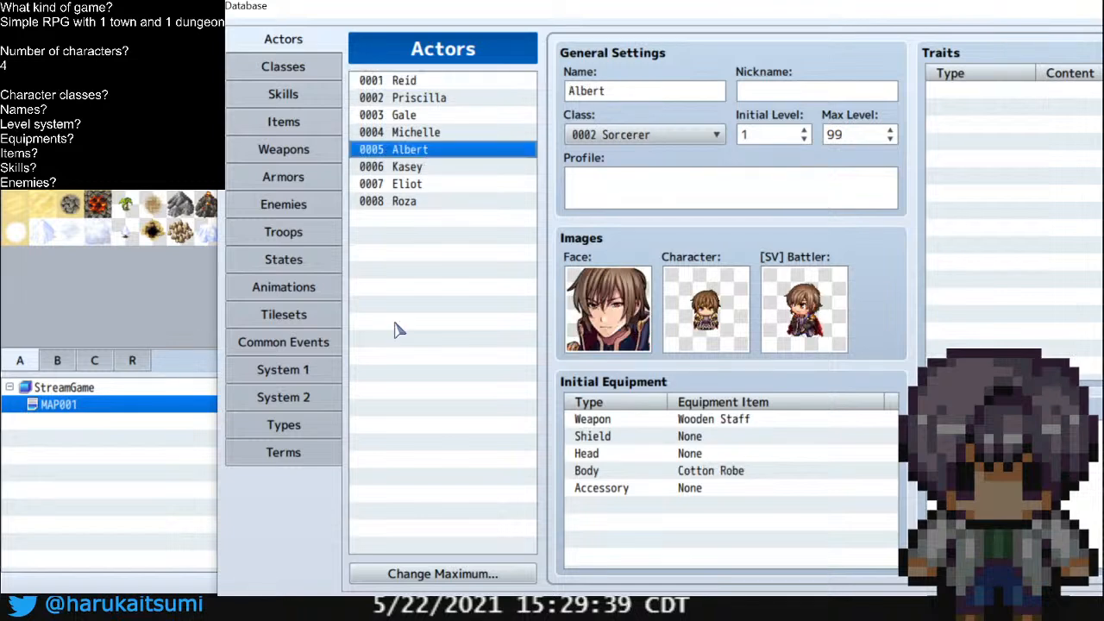
left_click(429, 574)
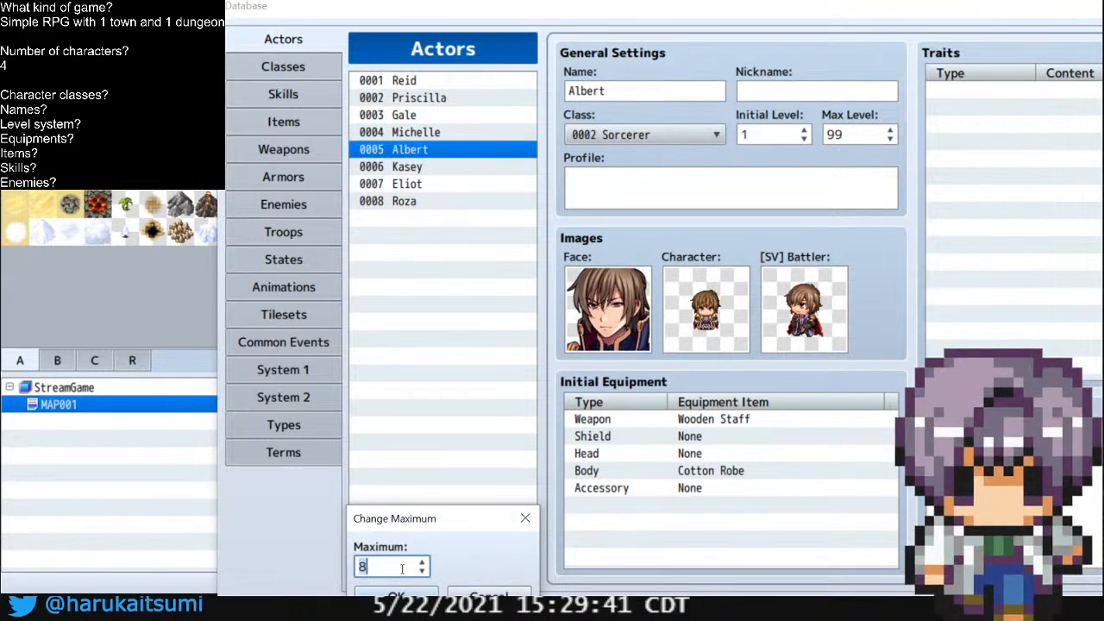
type("4")
key("Return")
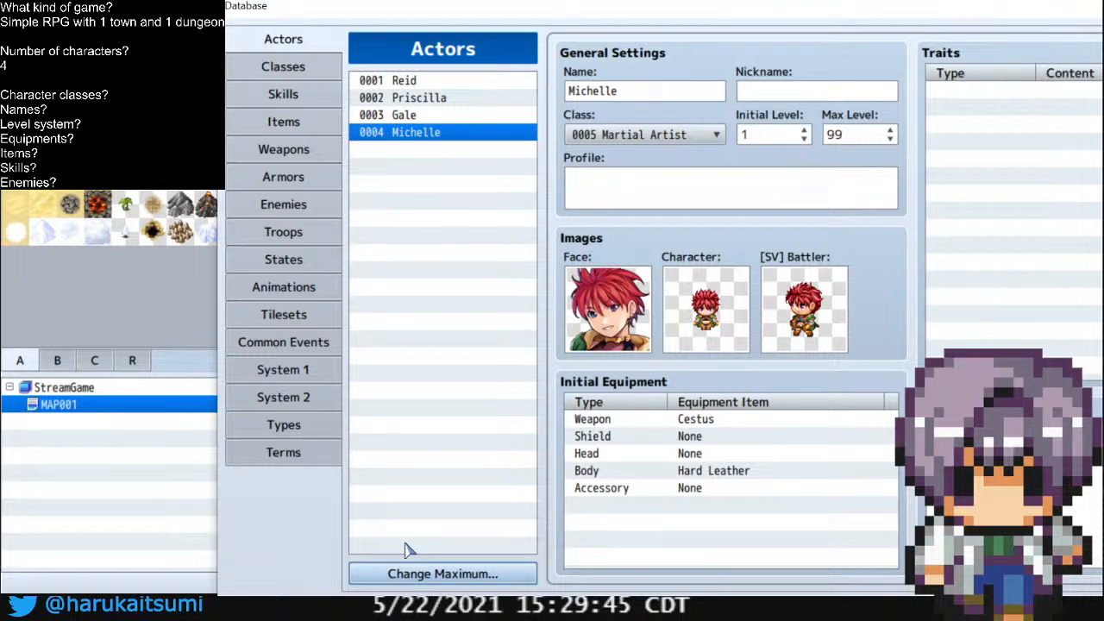
Look through the available face images for the actor Reid, including the Actor1 to Actor3, Evil and Nature sets, and close the selection without changes
left_click(435, 80)
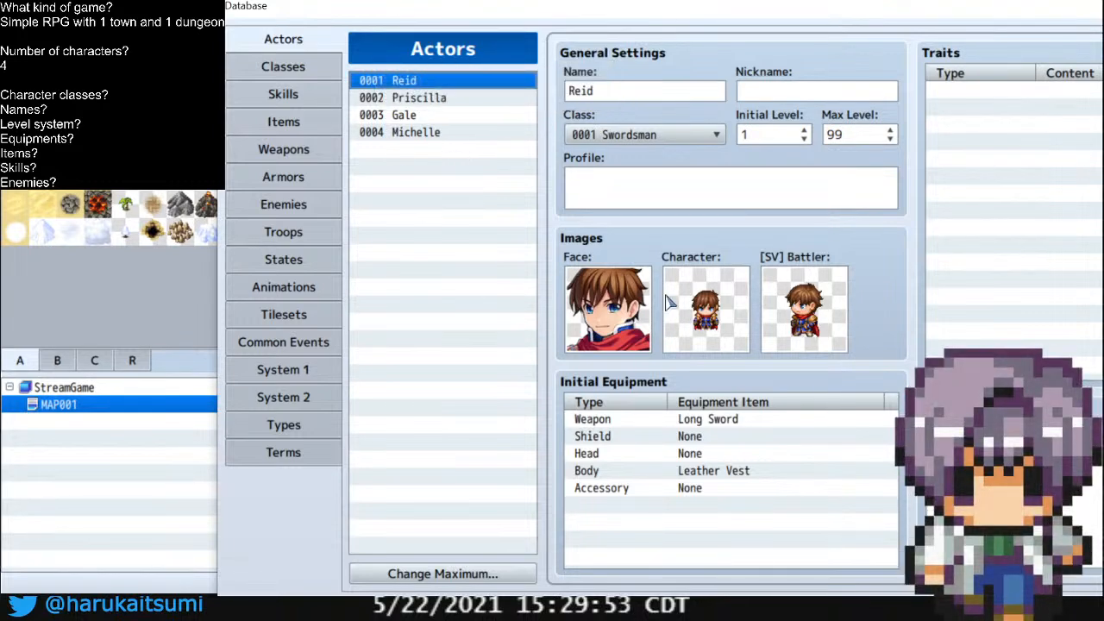
double_click(606, 332)
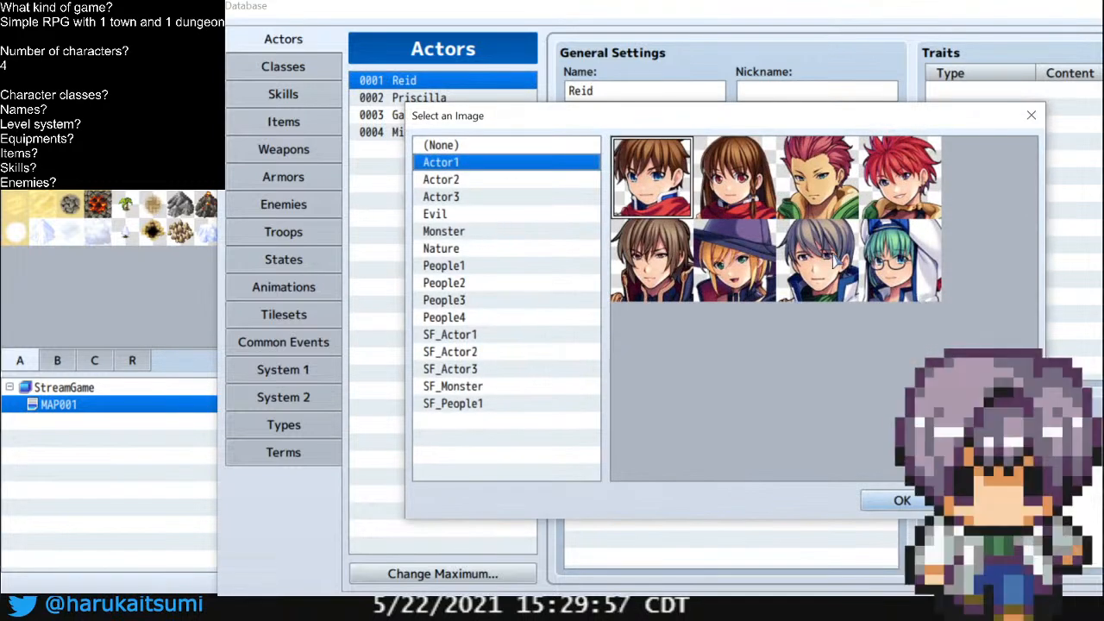
left_click(444, 180)
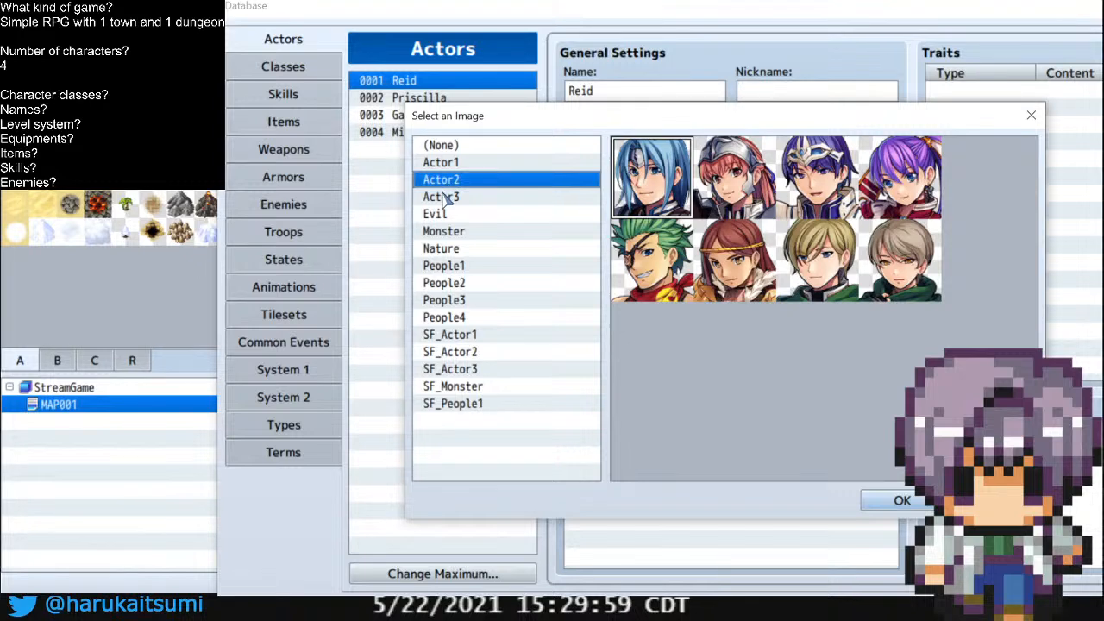
left_click(444, 197)
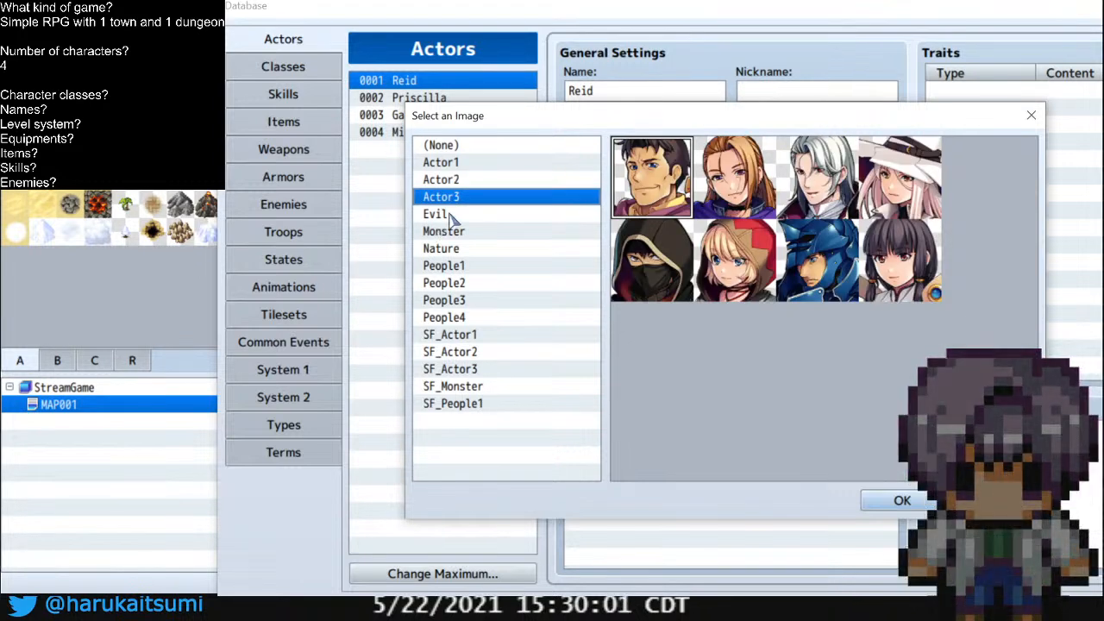
left_click(449, 216)
left_click(452, 251)
left_click(457, 287)
left_click(445, 255)
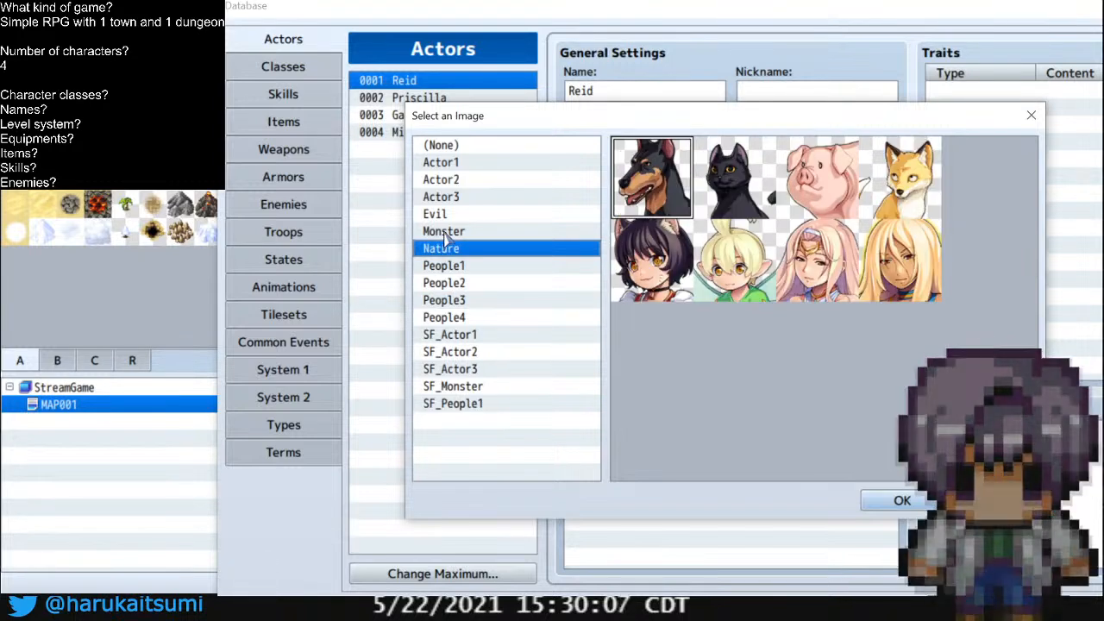
left_click(434, 164)
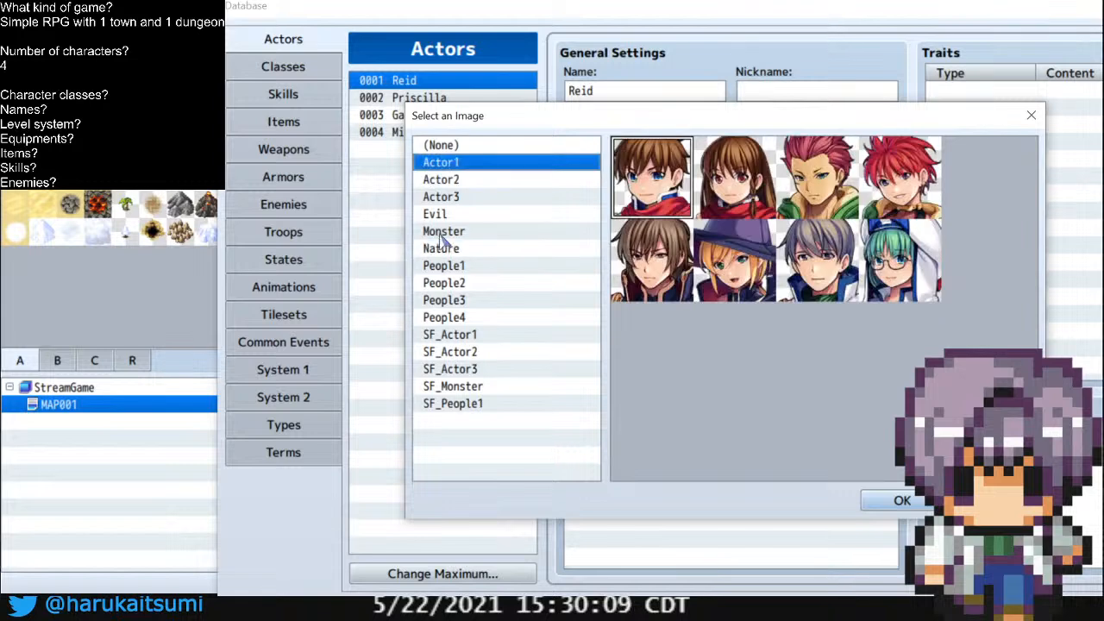
left_click(702, 178)
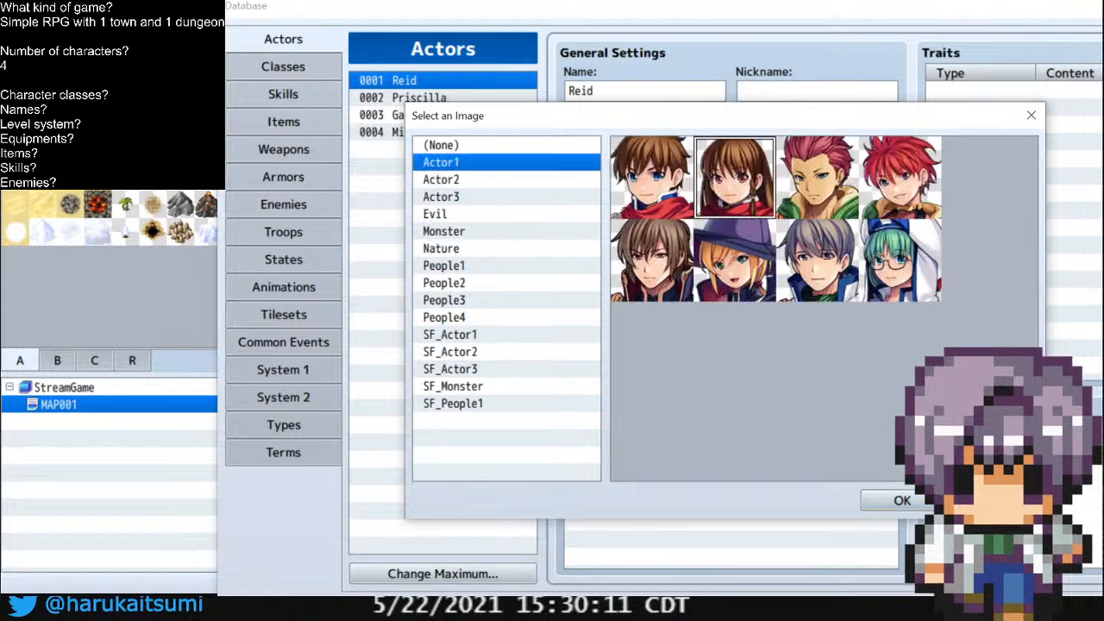
key("Escape")
Examine the settings of actors Priscilla, Gale and Reid and the available classes, including Sorcerer and Magic Swordsman, and return to the Actors list
left_click(462, 99)
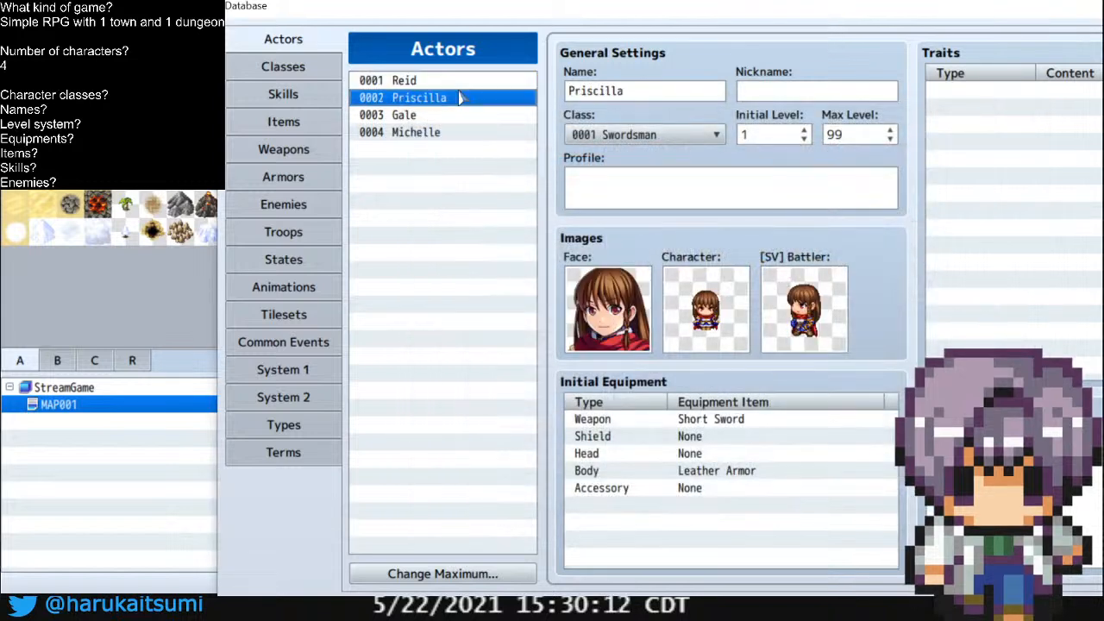
left_click(412, 115)
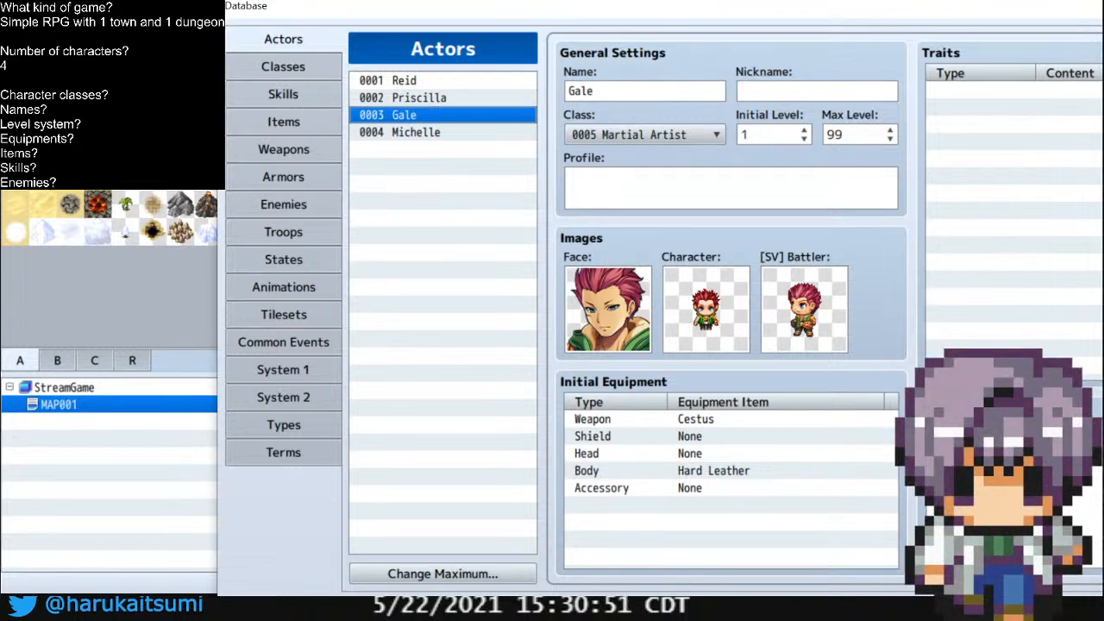
left_click(431, 80)
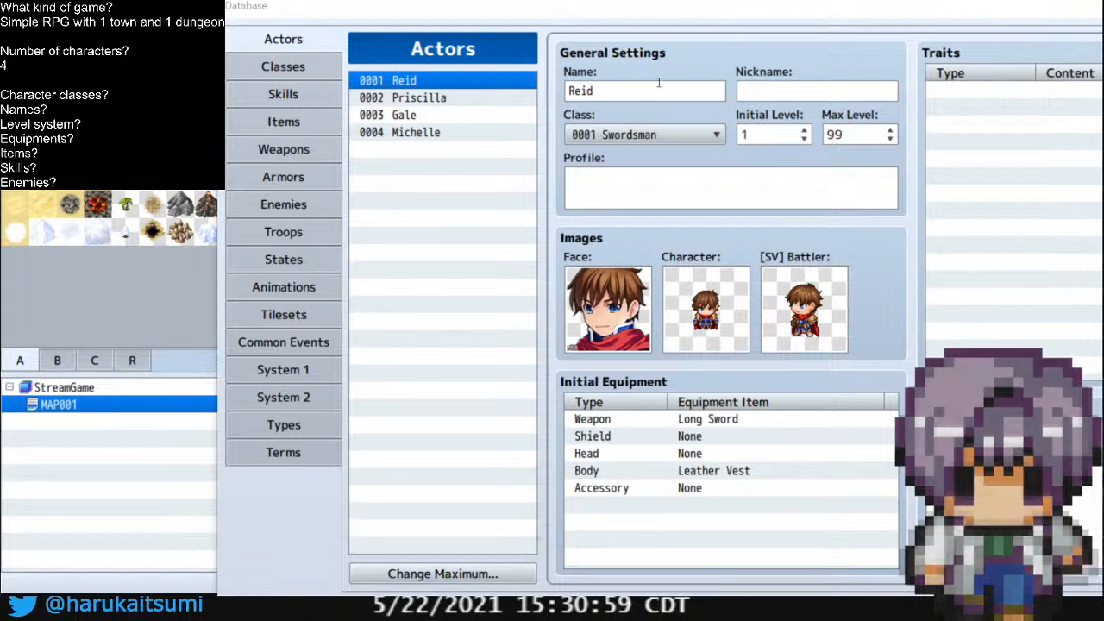
left_click(447, 98)
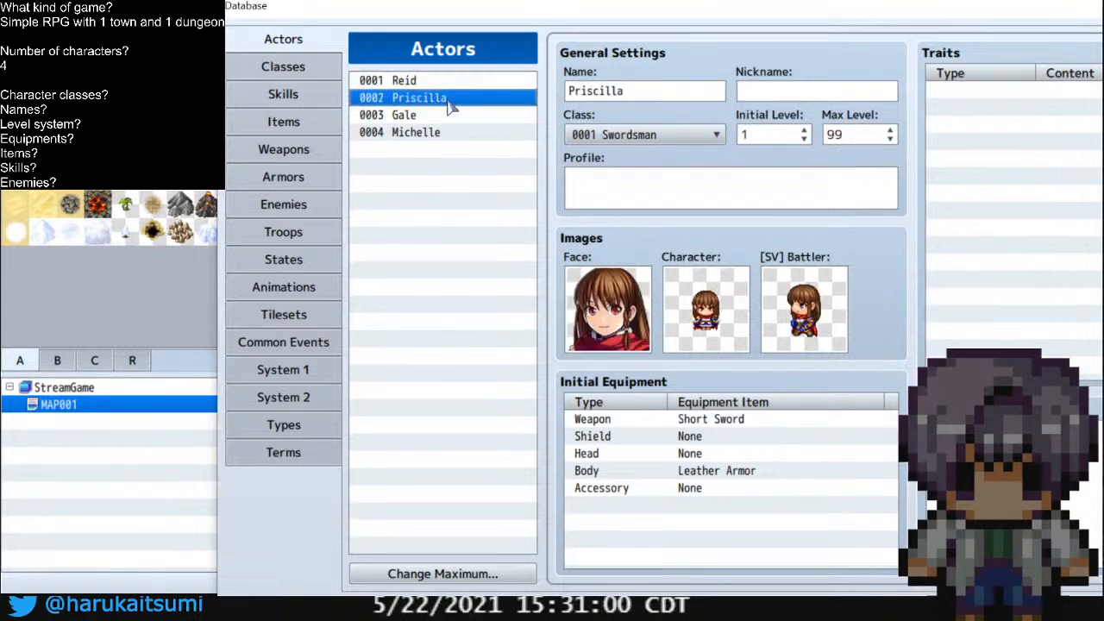
left_click(406, 81)
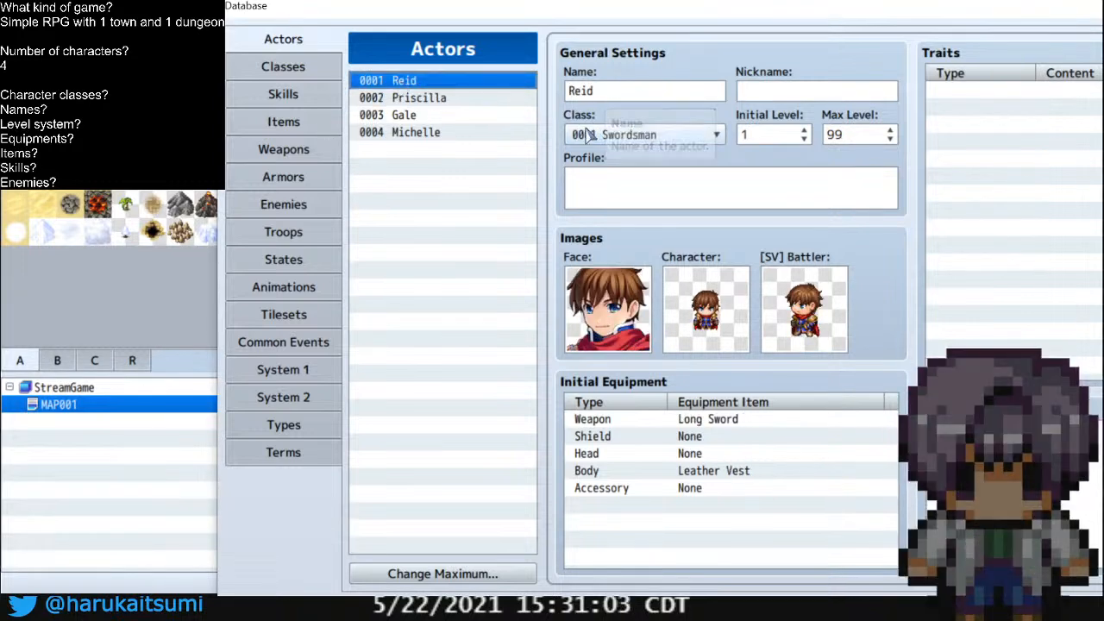
left_click(616, 136)
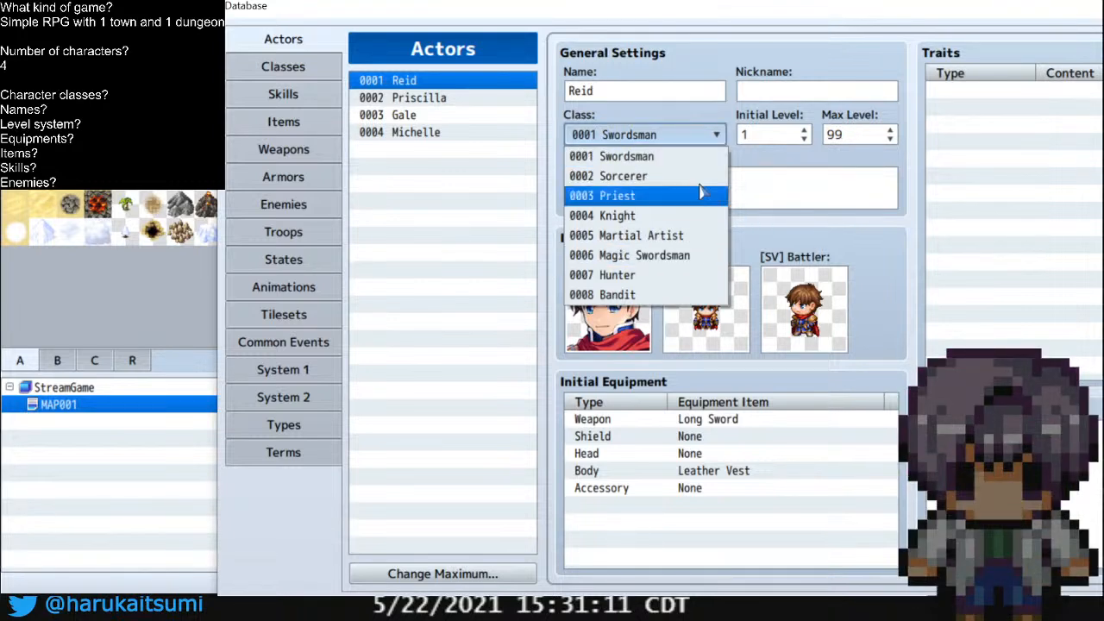
left_click(267, 66)
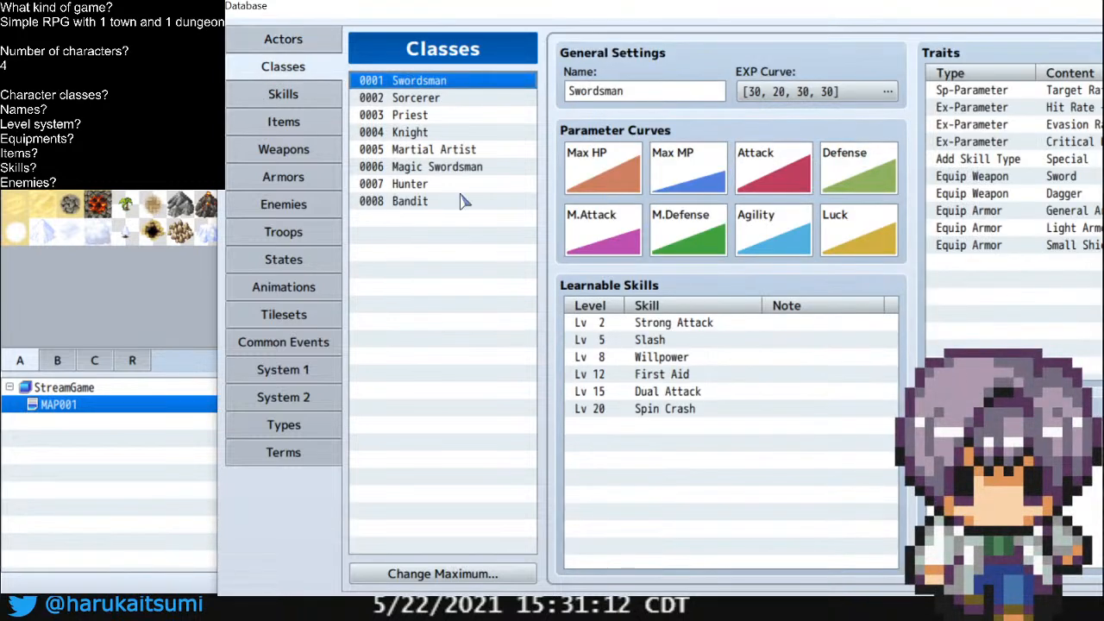
left_click(421, 99)
left_click(417, 169)
left_click(289, 40)
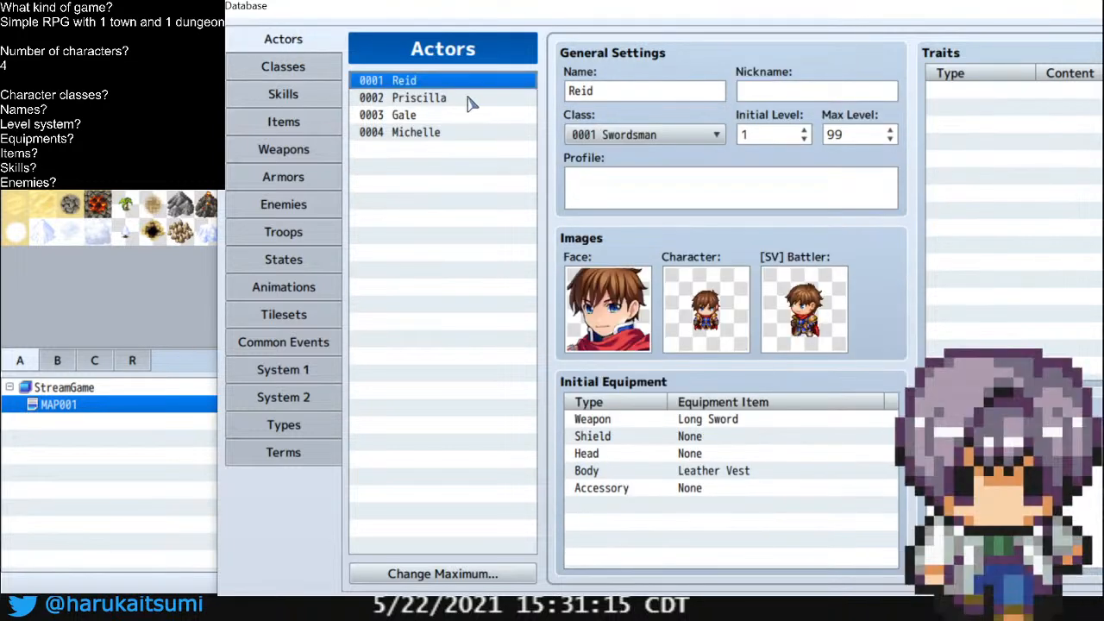
Browse the face image sets for Reid and set the face to the grey robot in the second row of SF_Monster
left_click(616, 91)
double_click(672, 91)
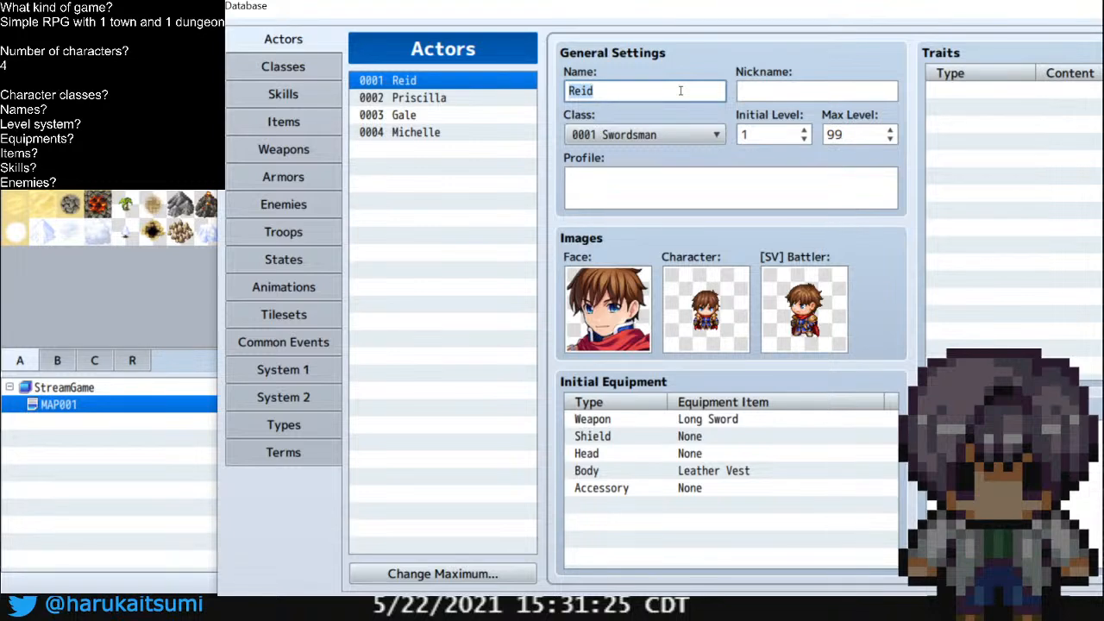
double_click(569, 303)
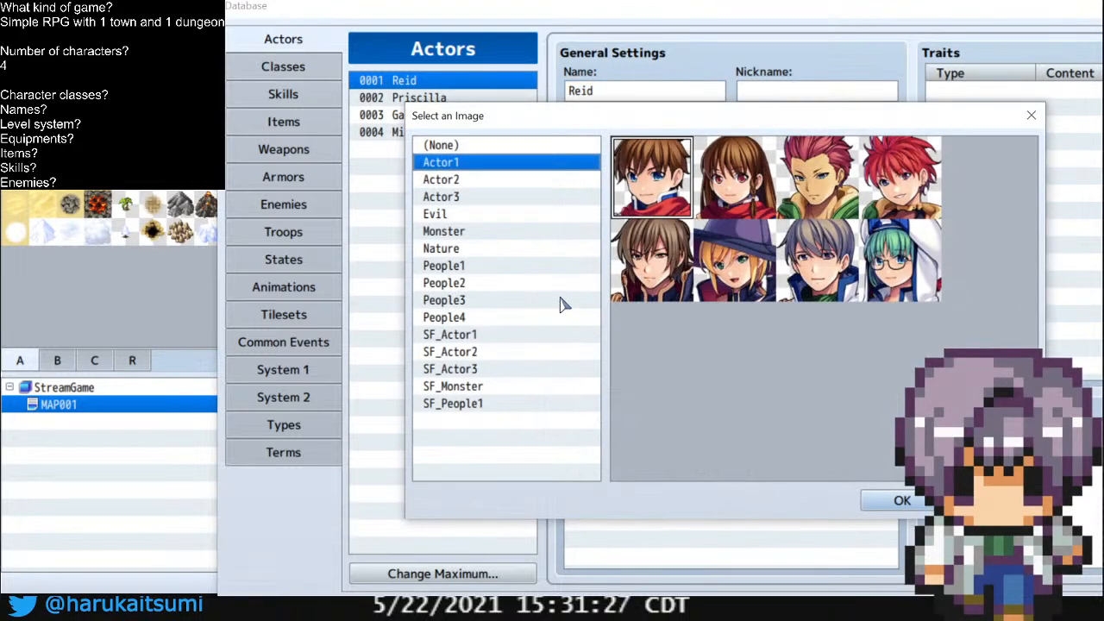
left_click(480, 232)
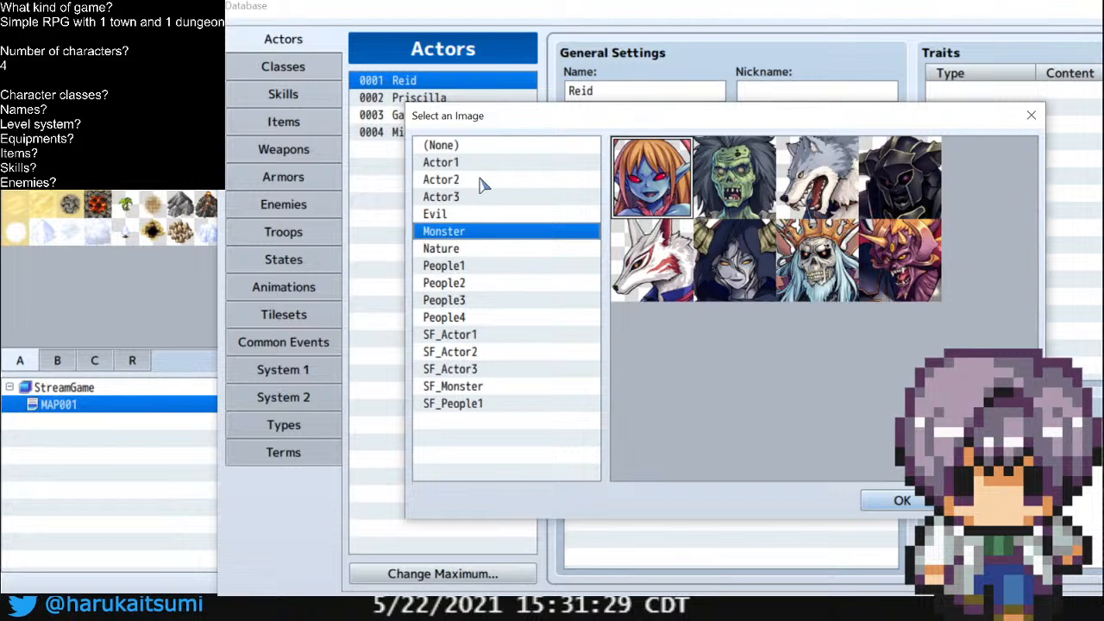
left_click(481, 197)
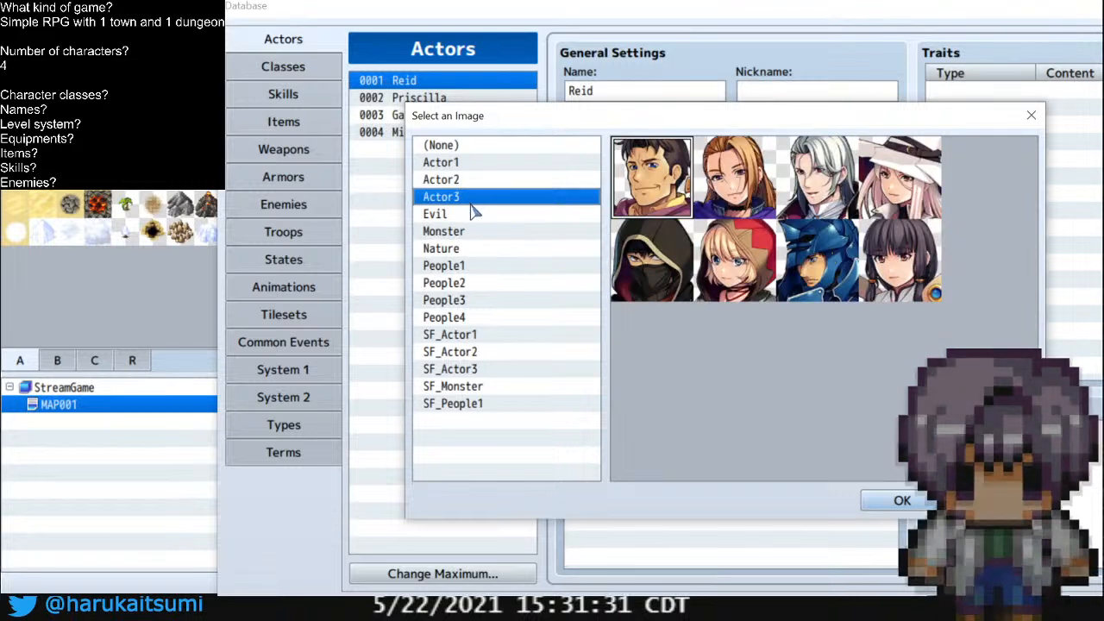
left_click(474, 181)
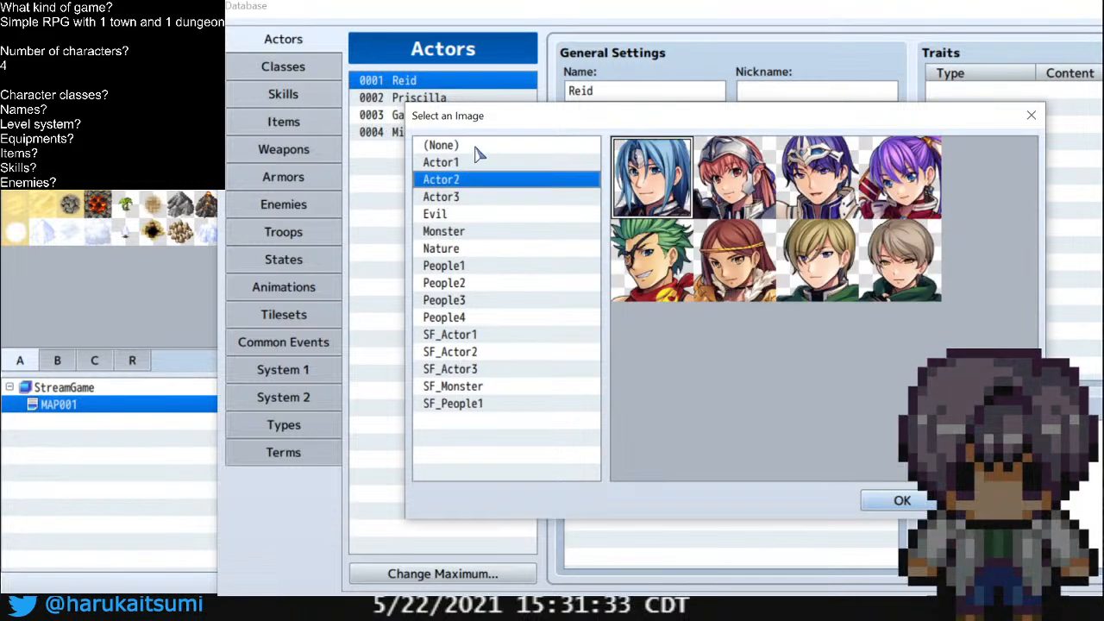
left_click(476, 163)
left_click(482, 300)
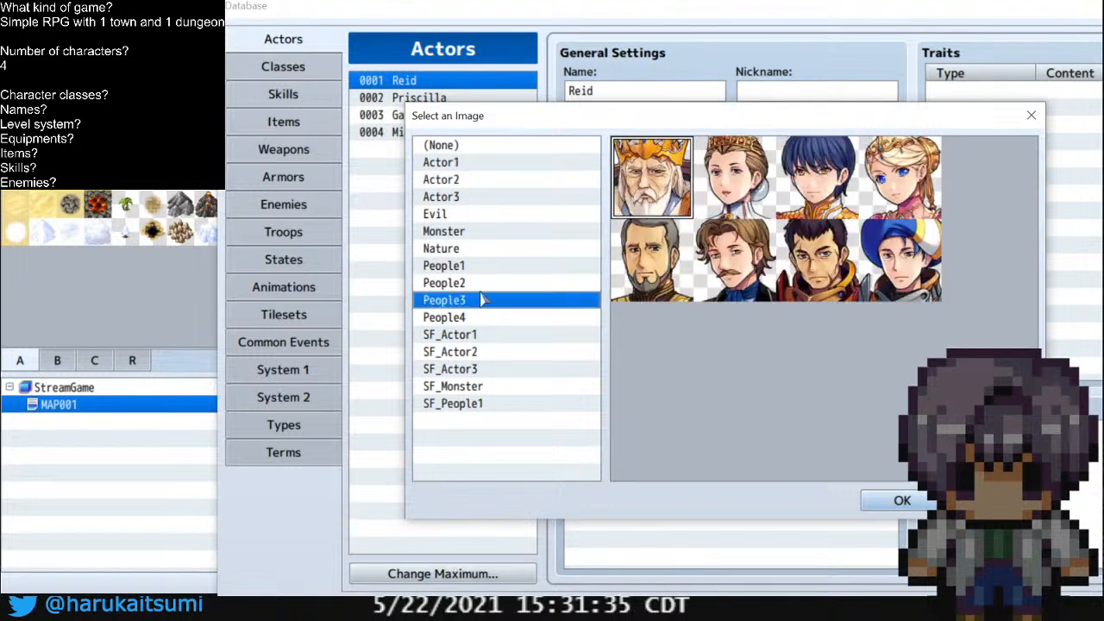
left_click(484, 286)
left_click(484, 271)
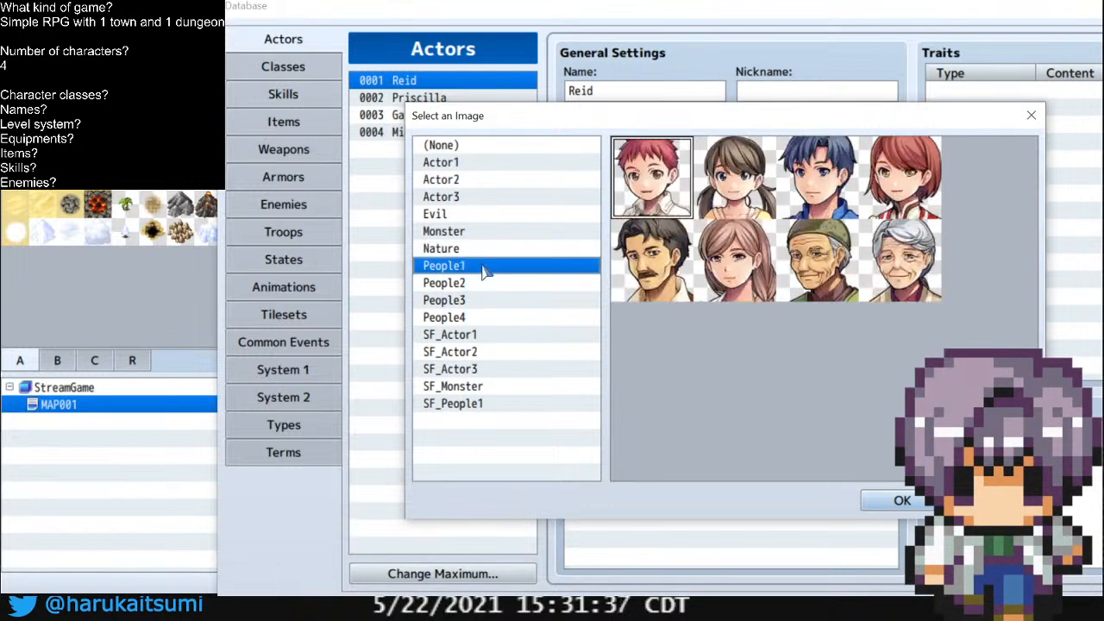
left_click(484, 252)
left_click(475, 337)
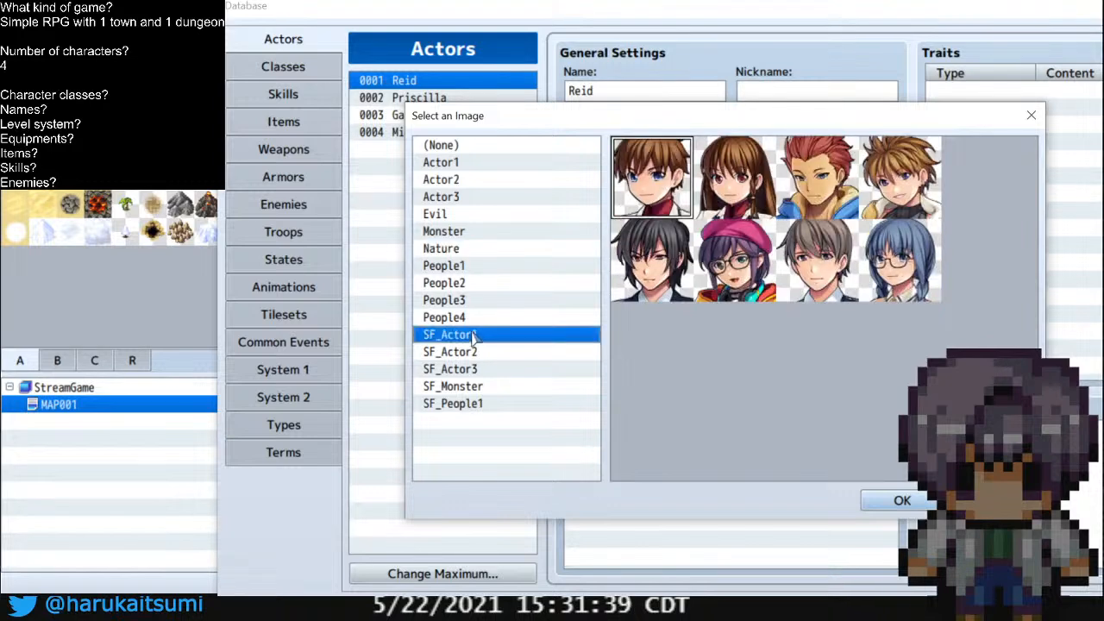
left_click(476, 353)
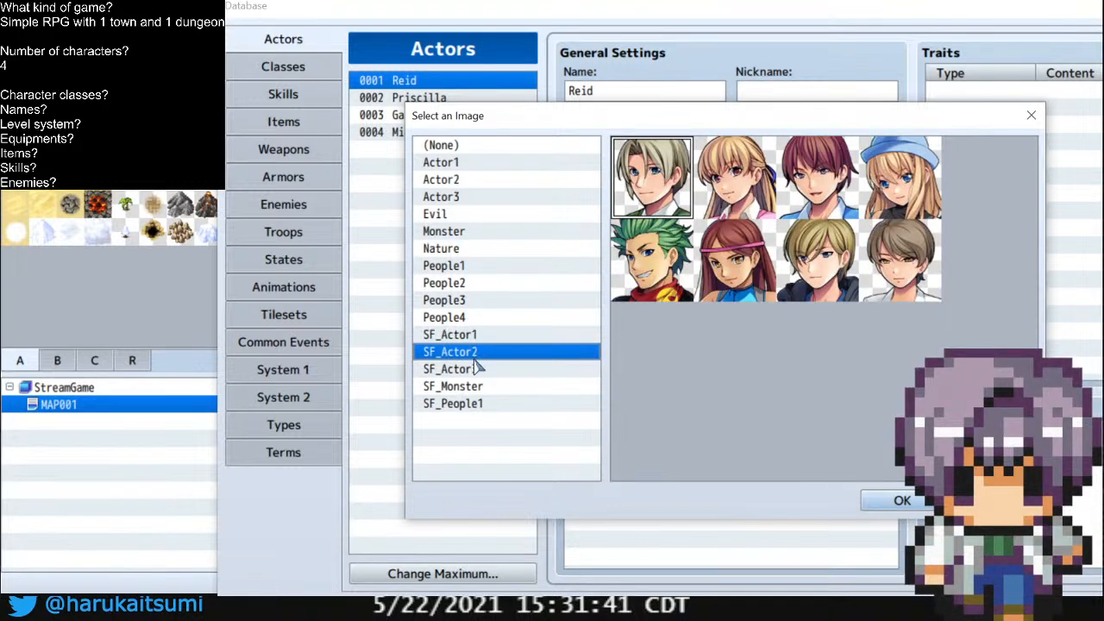
left_click(475, 369)
left_click(476, 388)
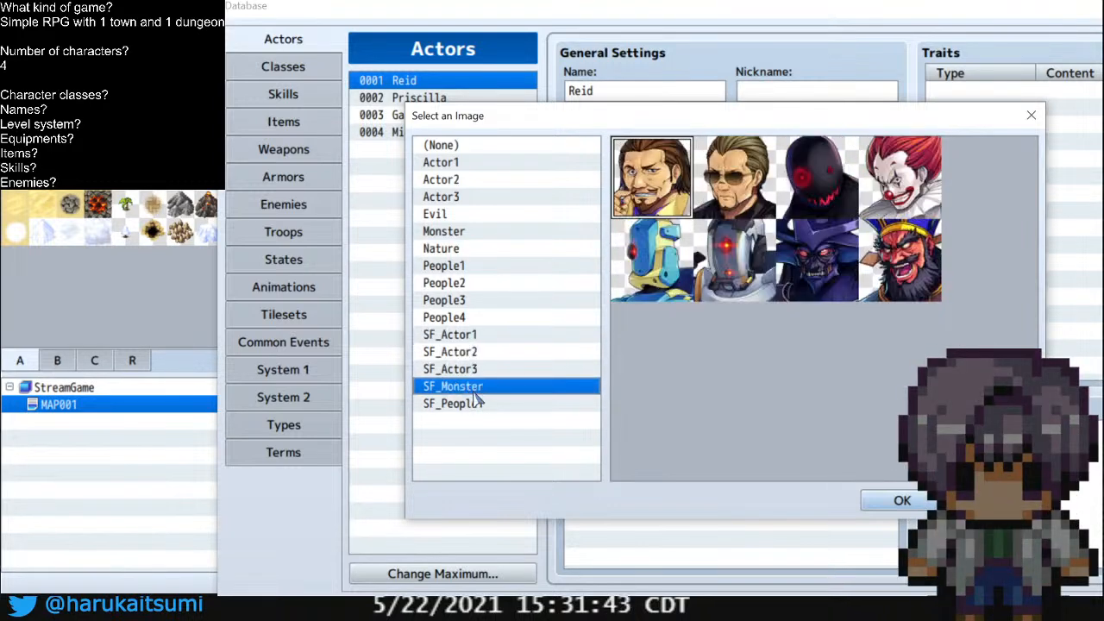
left_click(704, 290)
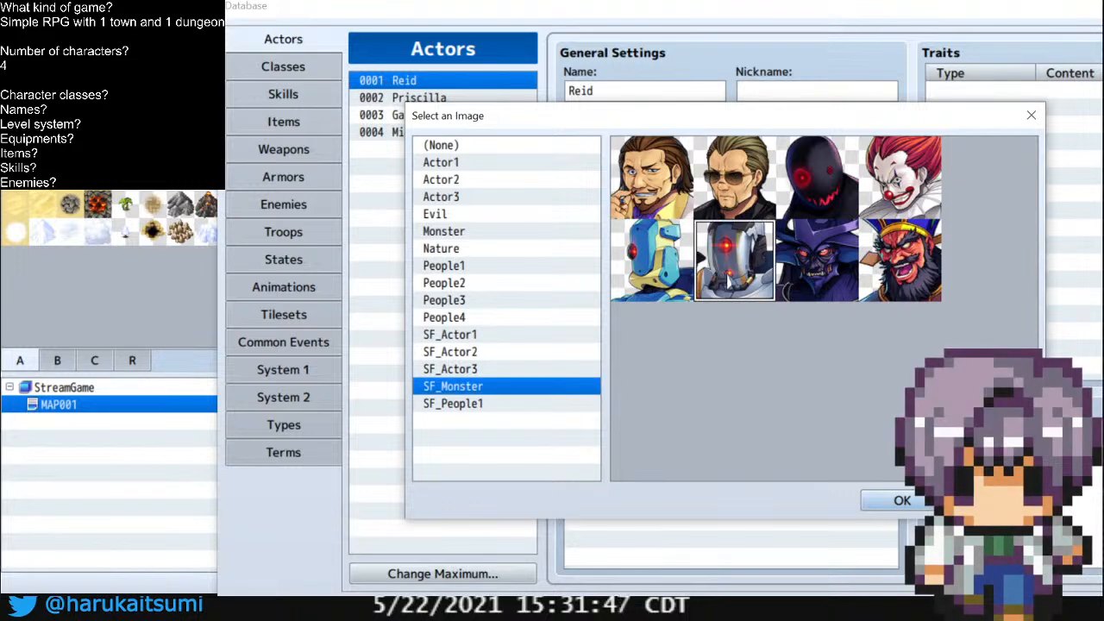
left_click(479, 404)
left_click(482, 388)
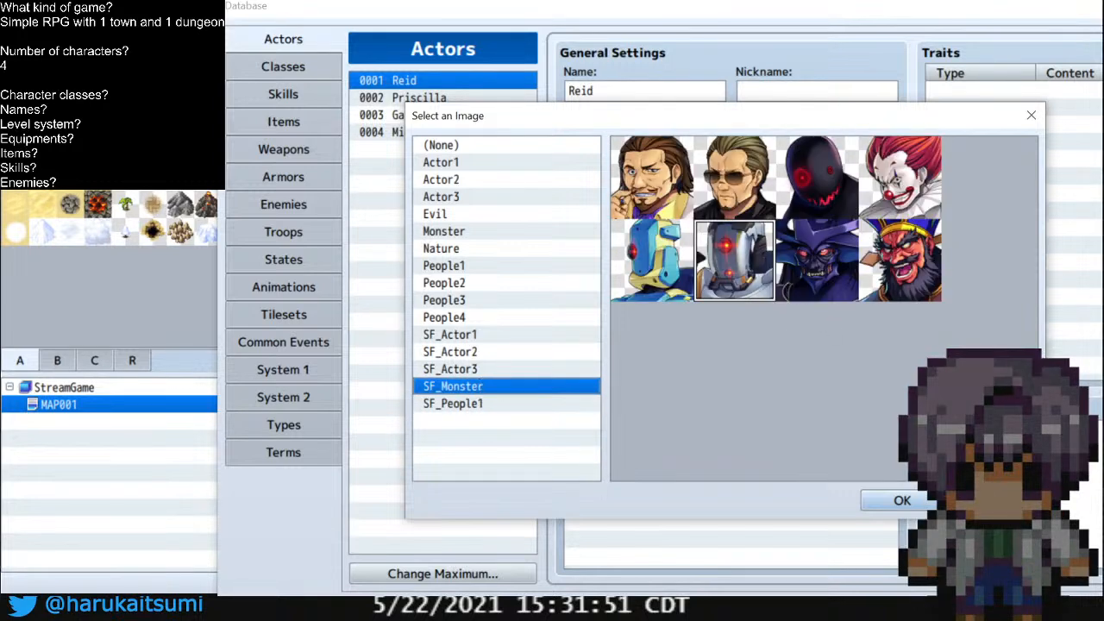
left_click(918, 502)
Browse the walking sprite sets for Reid and set the character image to the dark grey robot, first in the second row of SF_People3
double_click(704, 307)
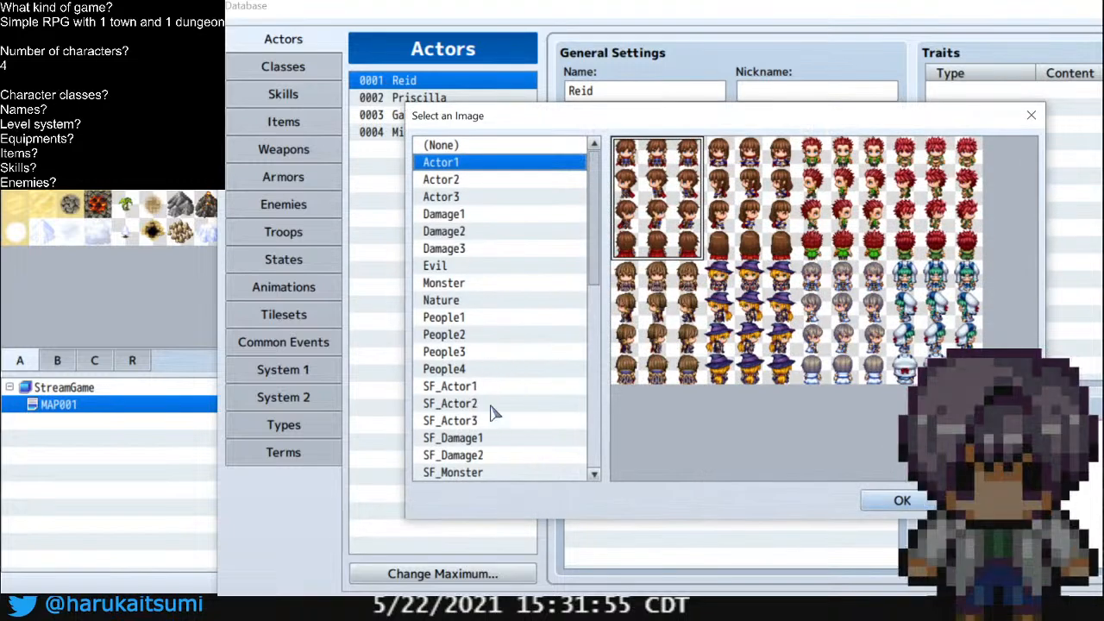
left_click(489, 403)
left_click(480, 421)
left_click(481, 438)
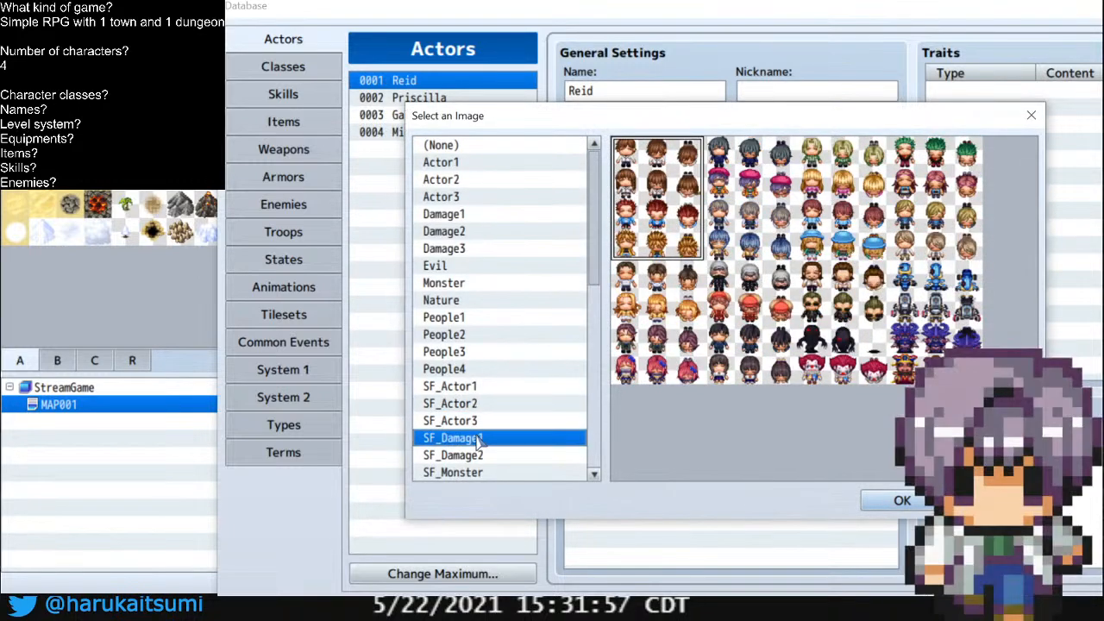
left_click(922, 310)
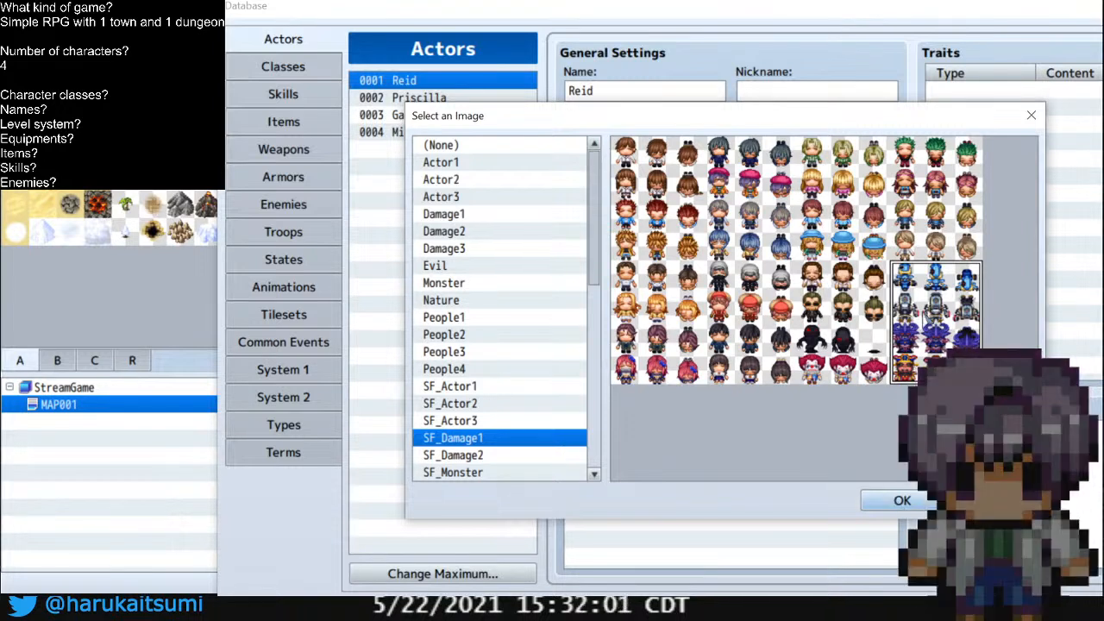
left_click(483, 426)
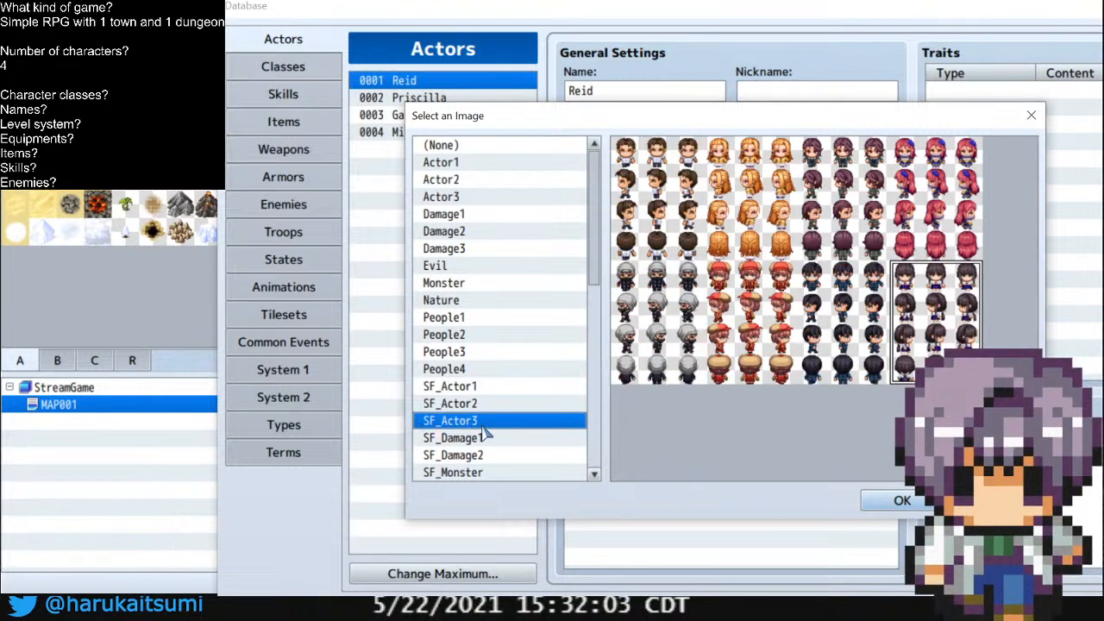
left_click(487, 405)
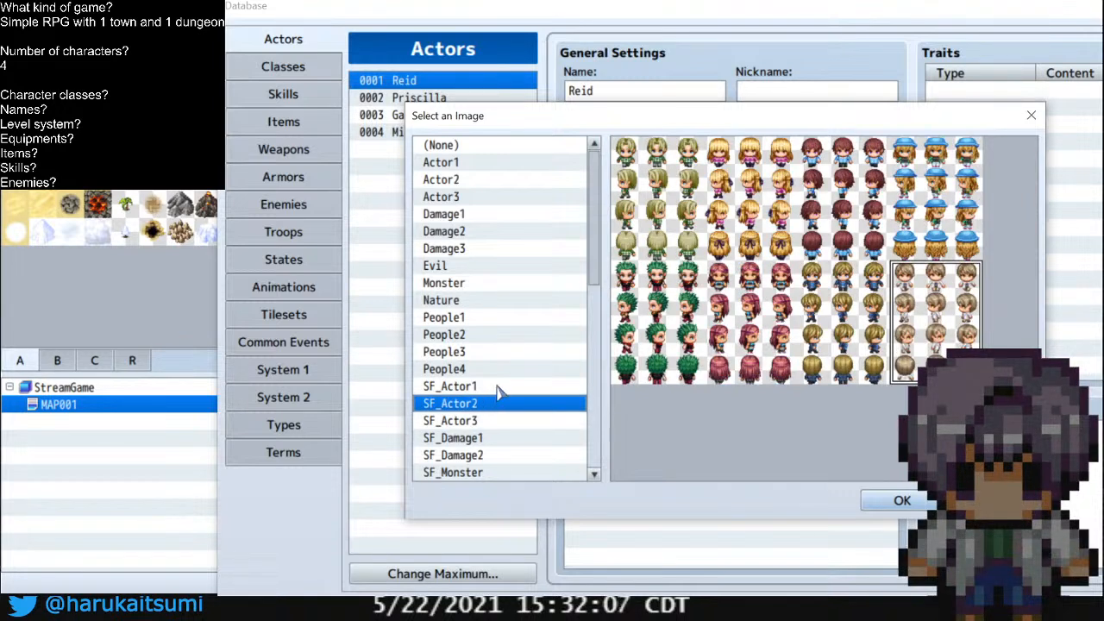
left_click_drag(598, 276, 594, 377)
left_click(498, 313)
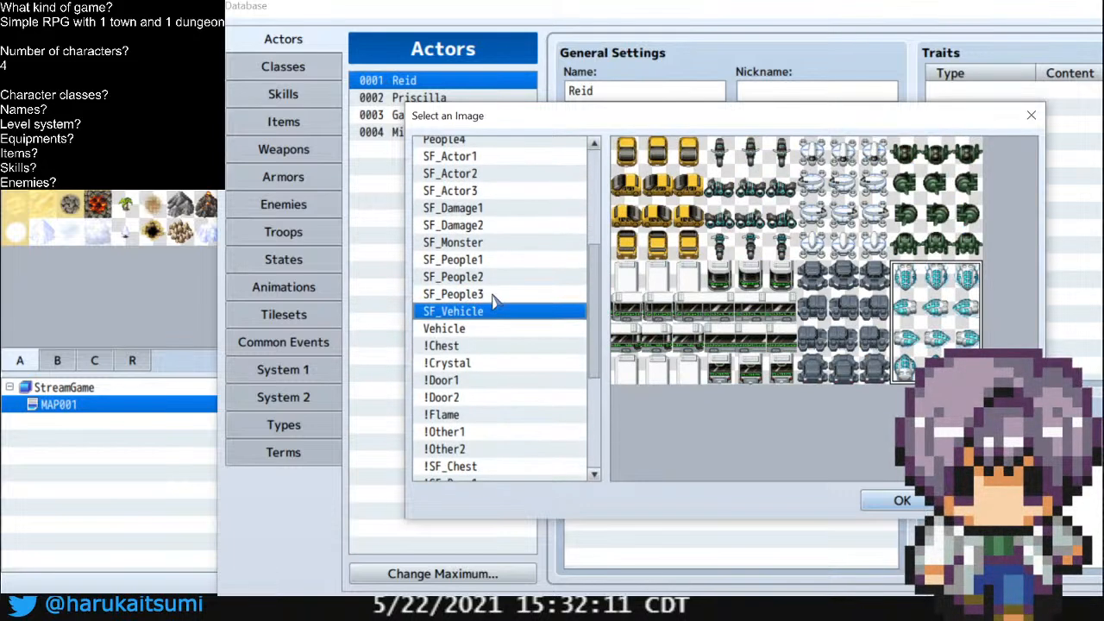
left_click(495, 296)
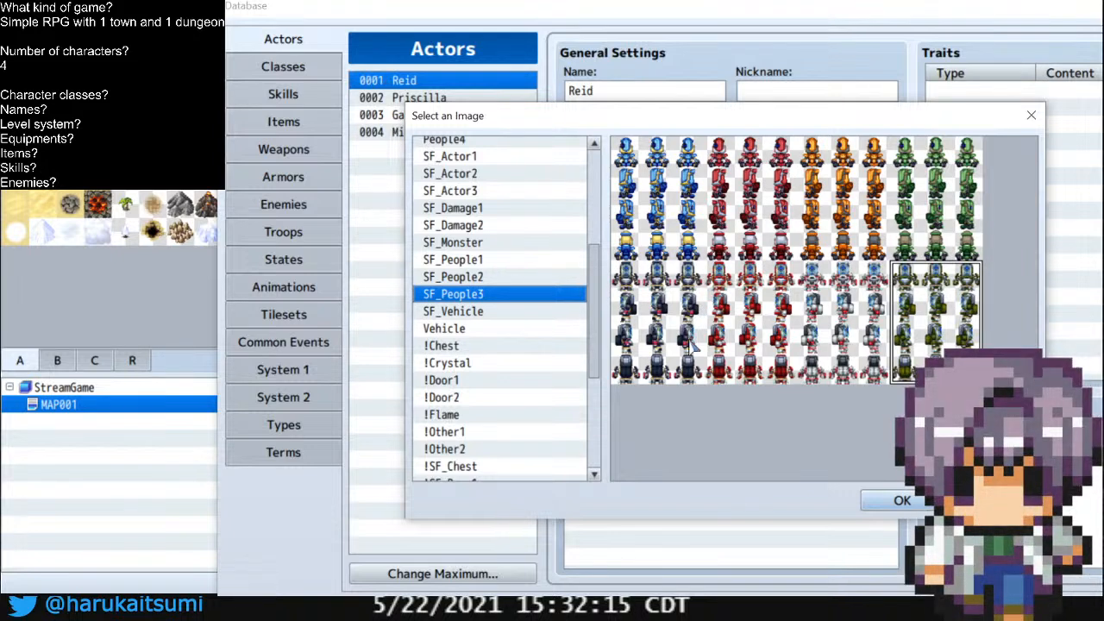
left_click(822, 295)
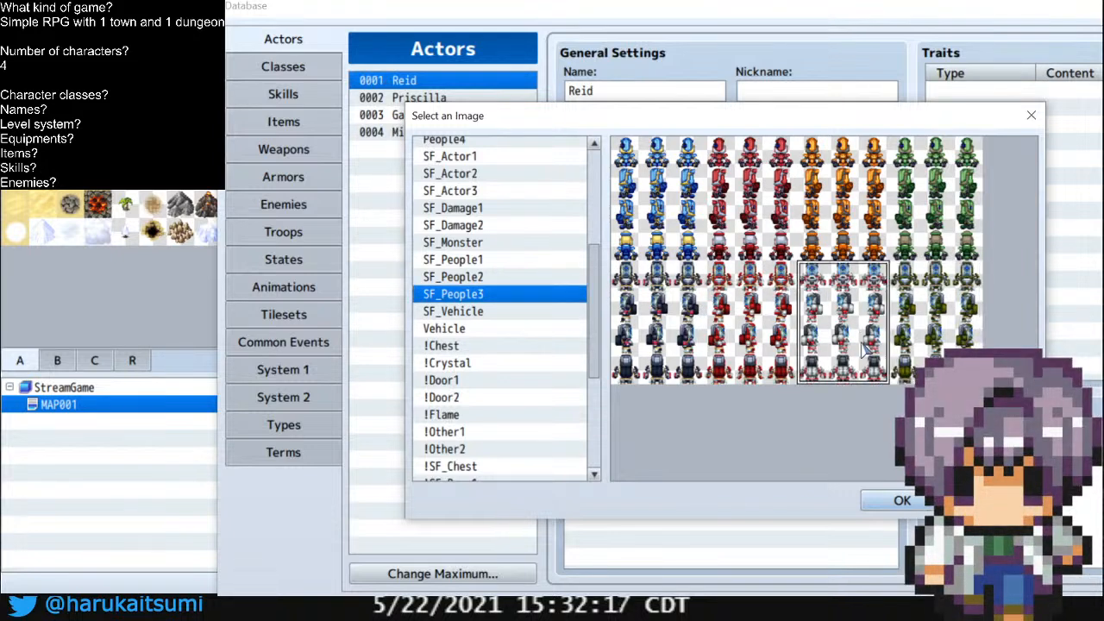
left_click(682, 338)
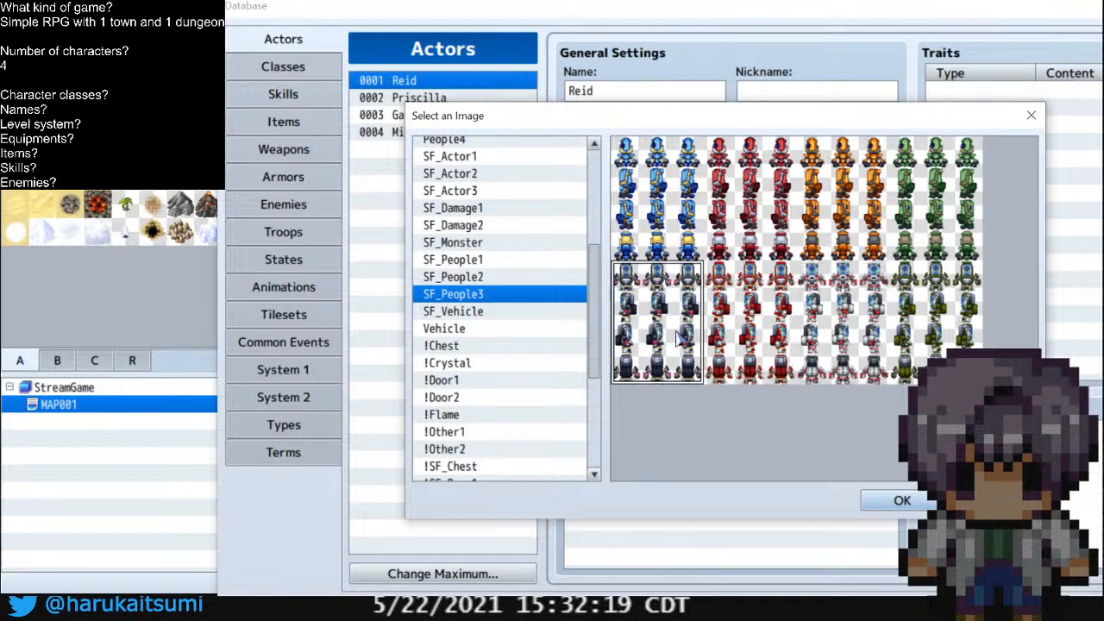
left_click(902, 500)
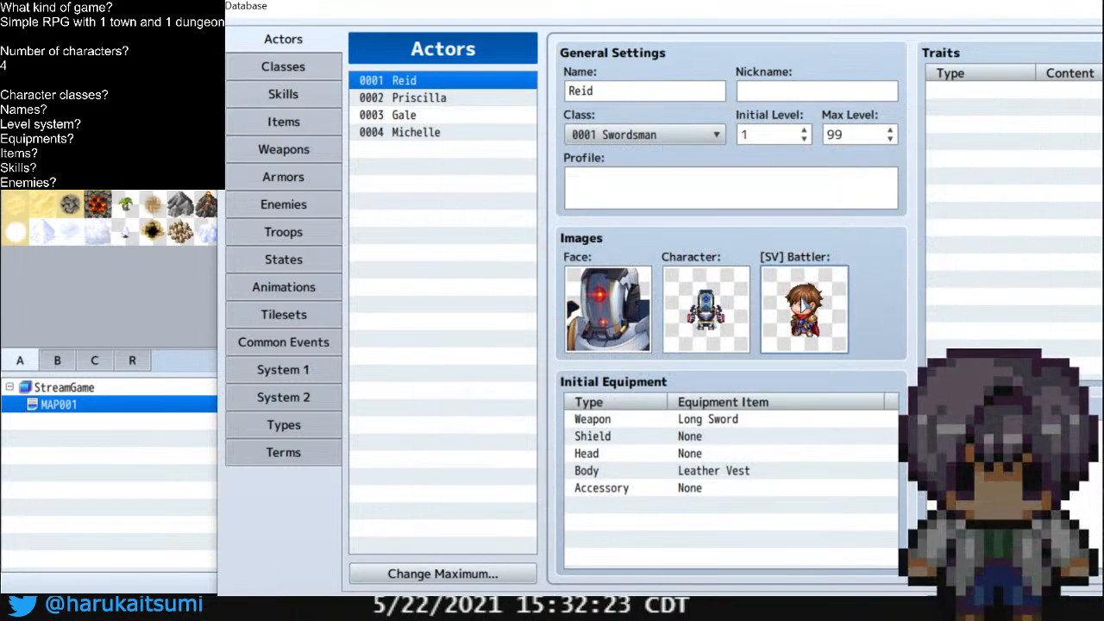
Look through the side-view battler images available for Reid, covering the Actor1 to Actor3 and SF_Actor1 to SF_Actor3 entries
double_click(814, 350)
left_click(507, 387)
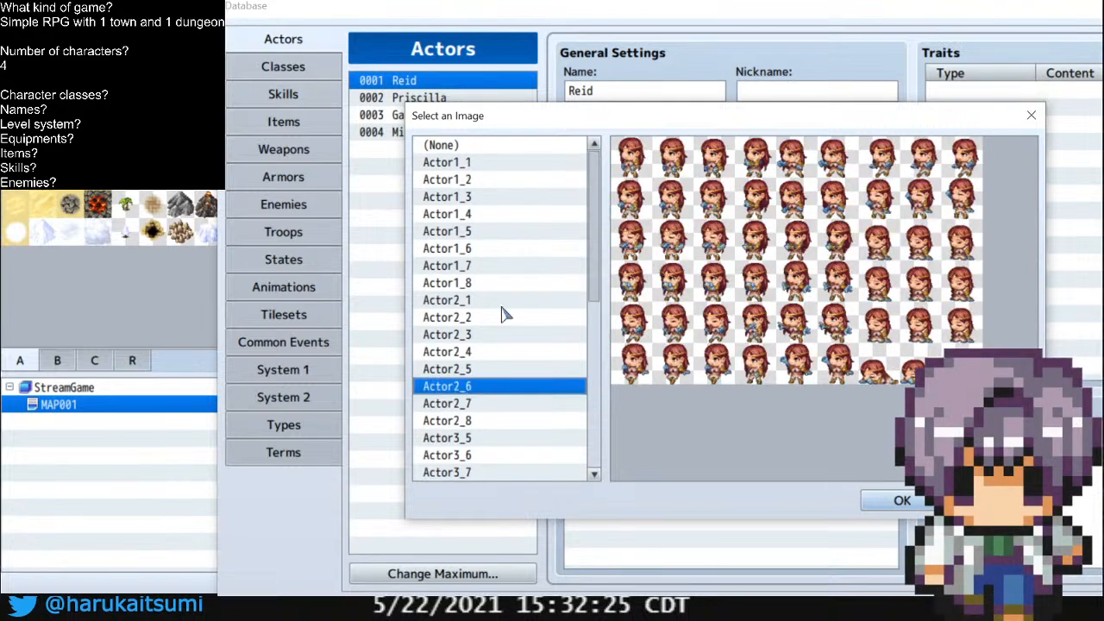
left_click(494, 405)
key("Down")
key("Down")
key("Down")
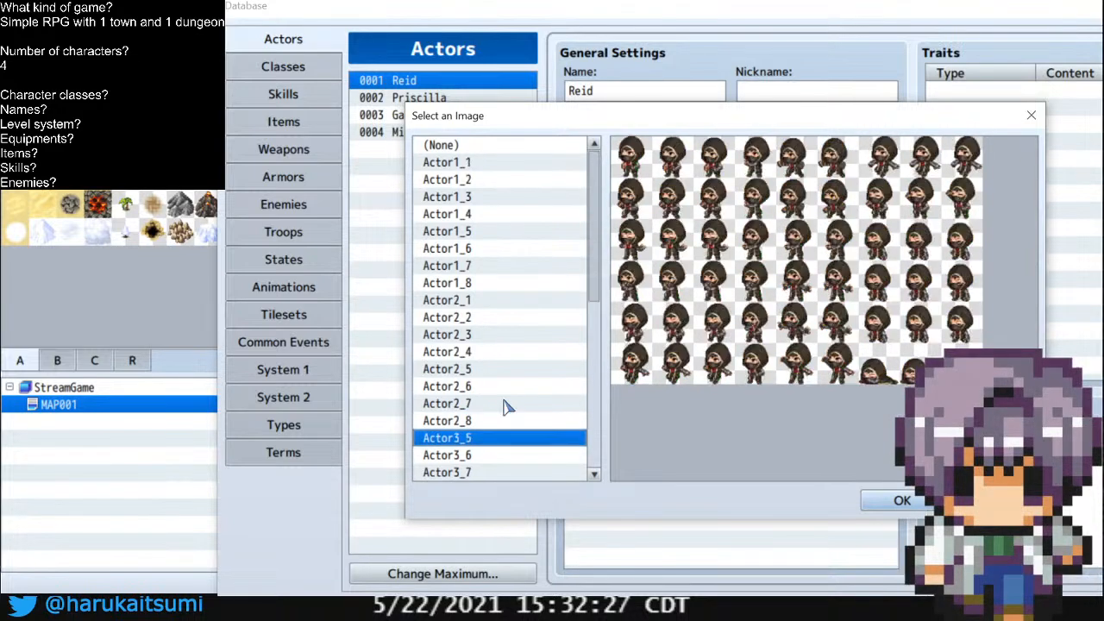
key("Up")
key("Down")
key("Down")
key("Down")
key("Down")
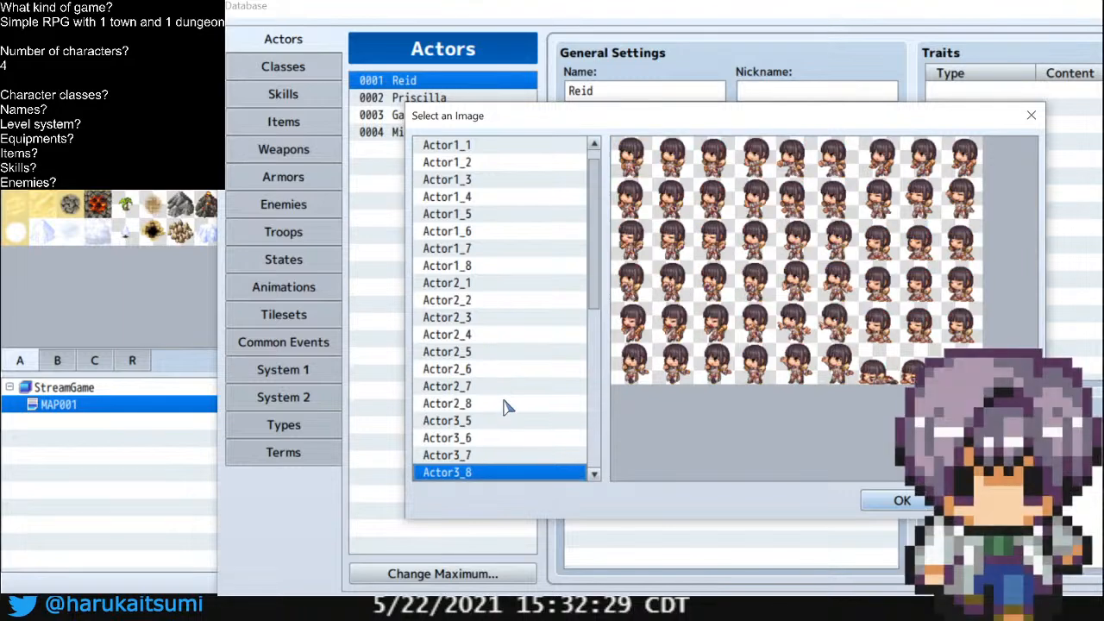
key("Down")
key("Down")
key("Down")
key("Down")
key("Down")
key("Down")
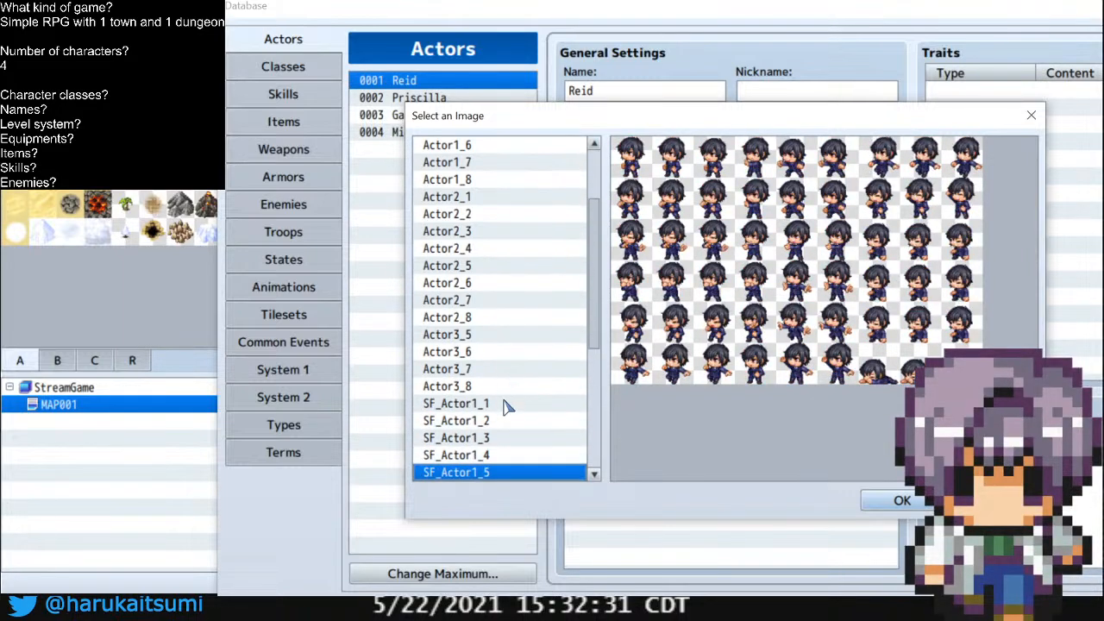
key("Down")
key("Down")
key("Down")
key("Down")
key("Down")
key("Down")
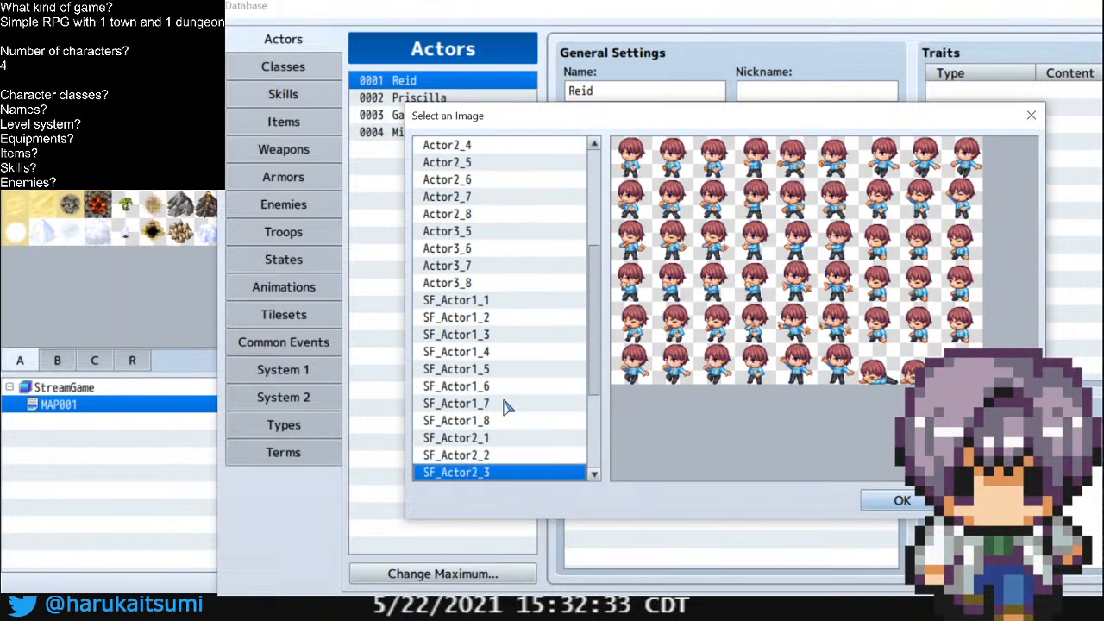
key("Down")
key("Down")
key("Down")
key("Down")
key("Down")
key("Down")
key("Down")
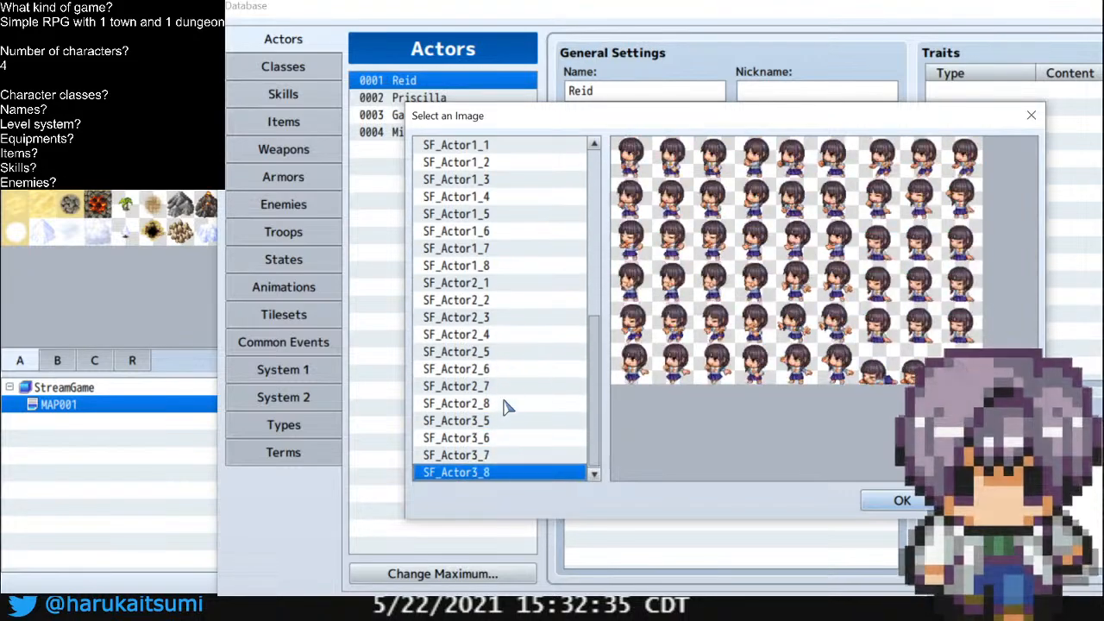
key("Up")
key("Up")
key("Up")
key("Up")
key("Up")
key("Up")
key("Up")
key("Up")
key("Up")
key("Up")
key("Up")
key("Up")
key("Up")
key("Up")
key("Up")
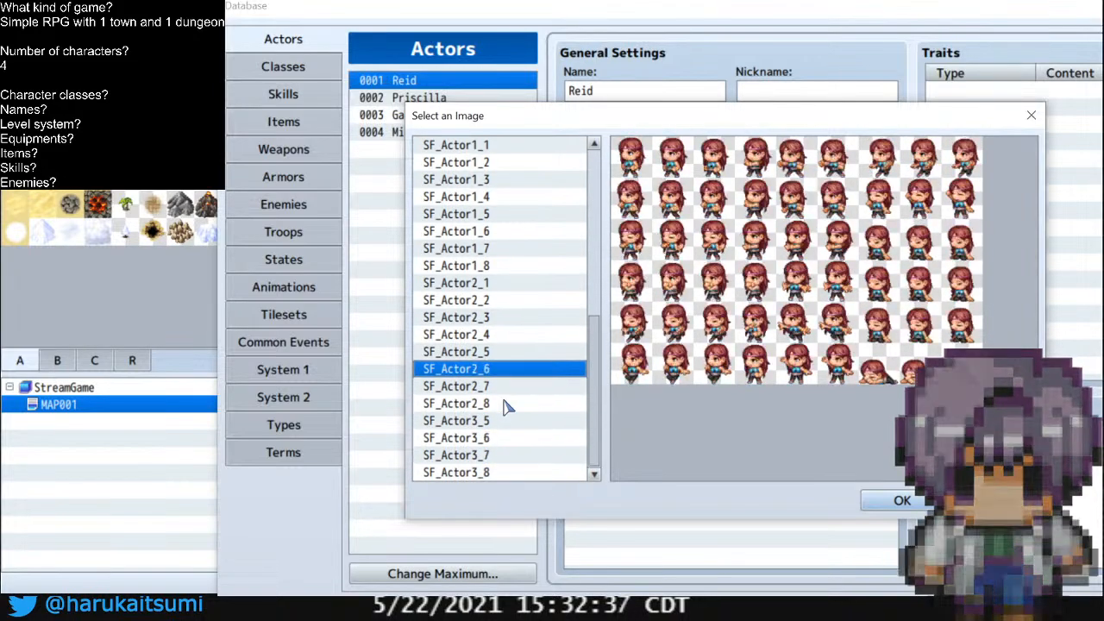
key("Up")
key("Up")
key("Up")
key("Up")
key("Up")
key("Up")
key("Up")
key("Up")
key("Up")
key("Up")
key("Up")
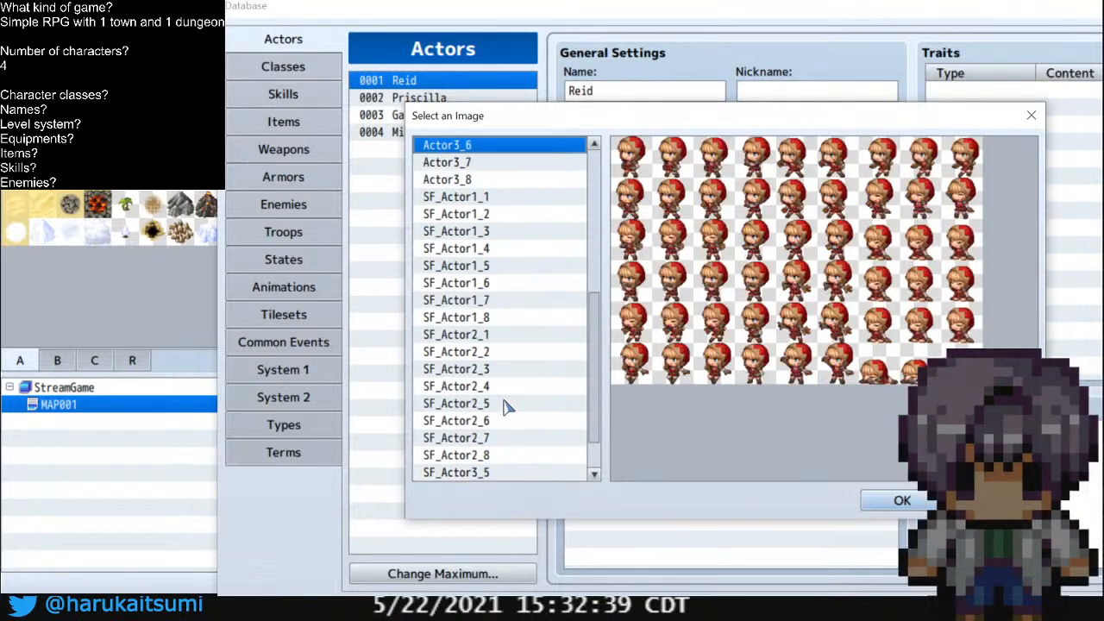
key("Up")
key("Up")
key("Up")
key("Up")
key("Up")
key("Up")
key("Up")
key("Up")
key("Up")
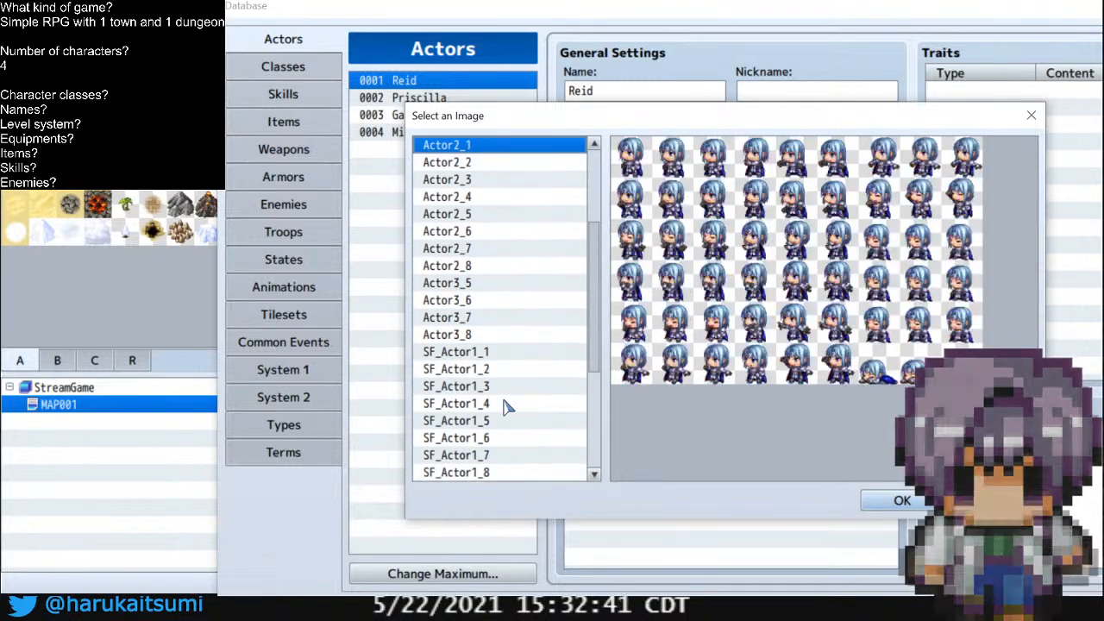
key("Up")
key("Up")
key("Up")
key("Up")
key("Up")
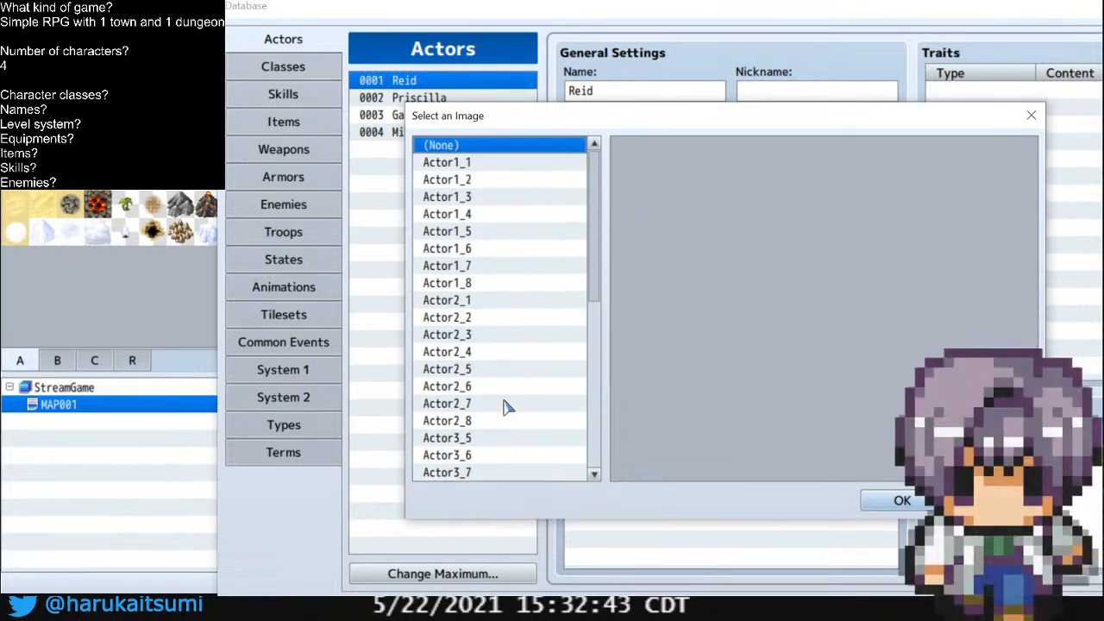
Compare Actor1_1 with the empty option and set Reid's side-view battler image to (None)
key("Down")
key("Up")
key("Down")
key("Up")
key("Down")
key("Up")
key("Down")
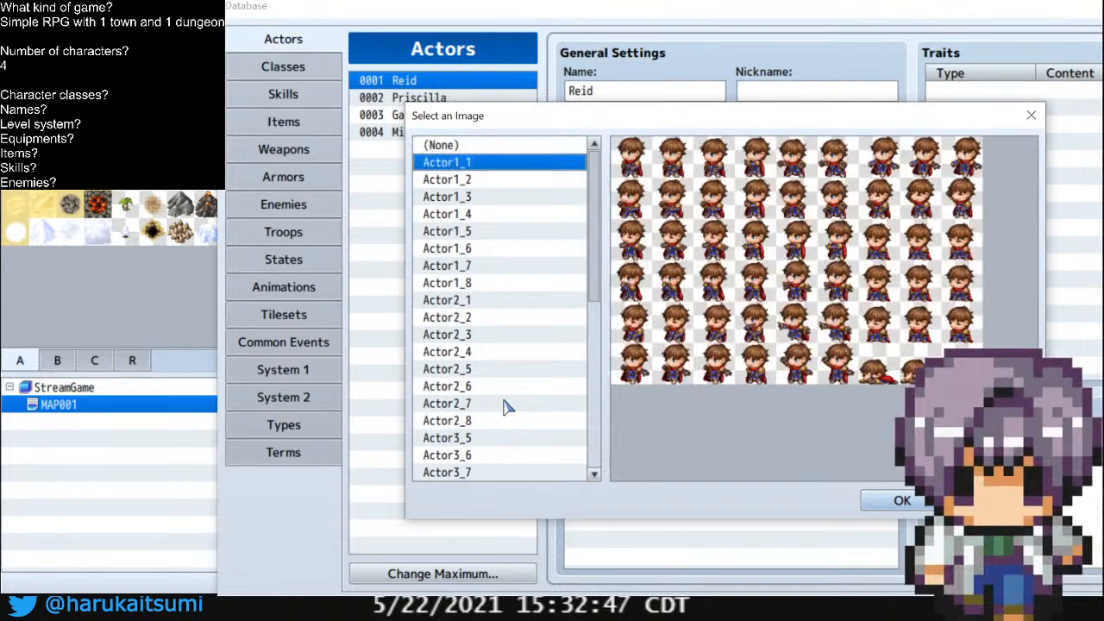
key("Up")
left_click(903, 500)
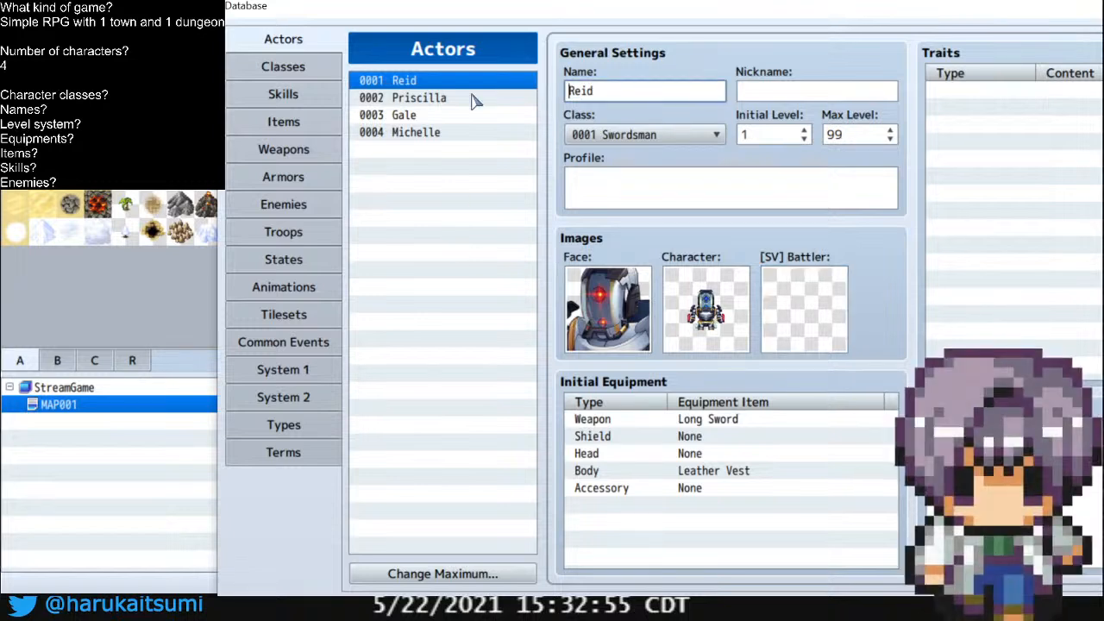
Rename the first actor from Reid to Tankman
key("Delete")
key("Delete")
key("Delete")
key("Delete")
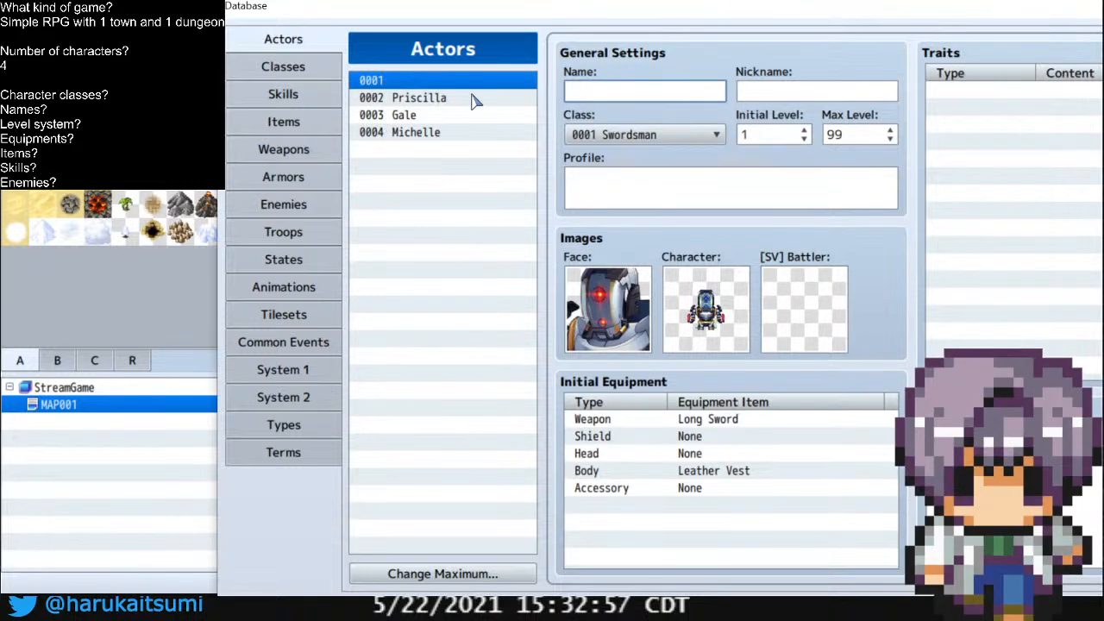
type("Tankman")
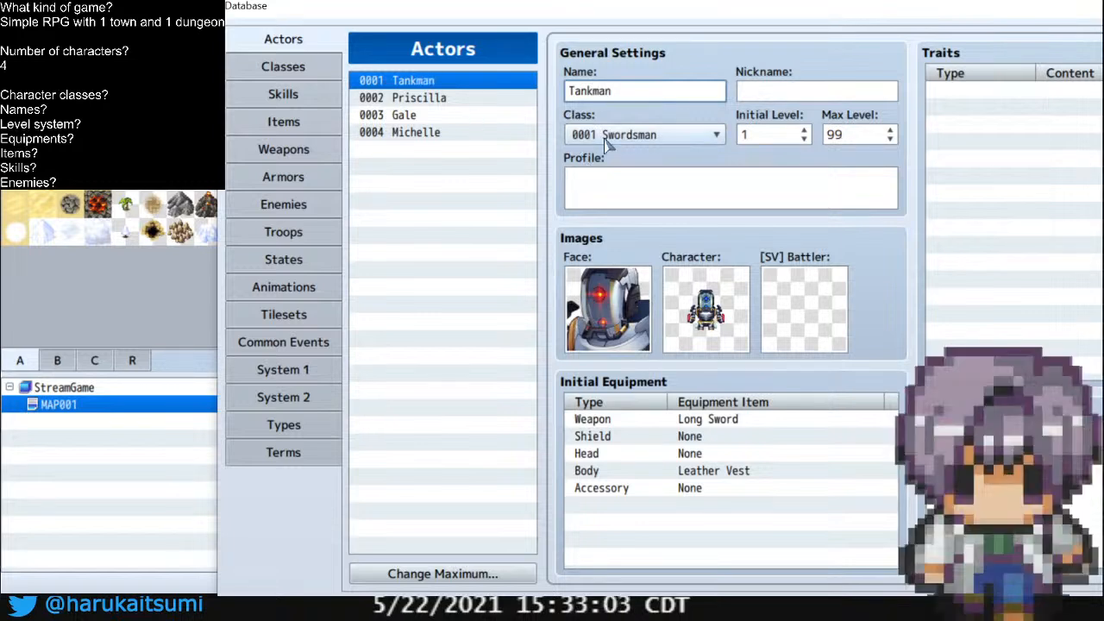
Set Priscilla's face image to the brown-haired woman, second in the first row of SF_Actor1
left_click_drag(892, 21, 732, 21)
left_click(828, 101)
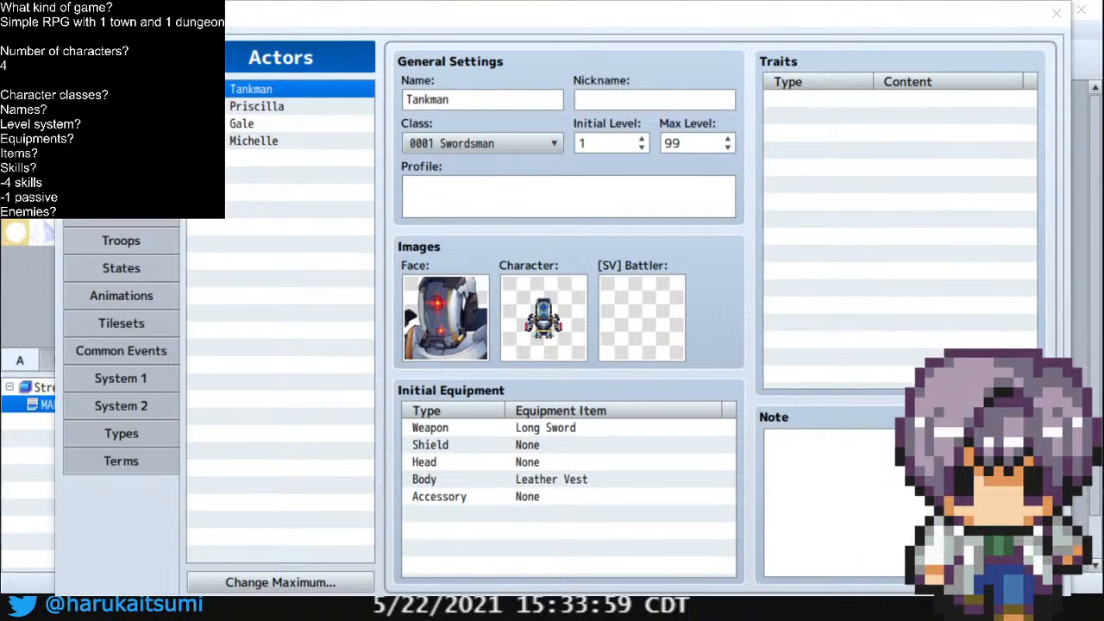
left_click(306, 106)
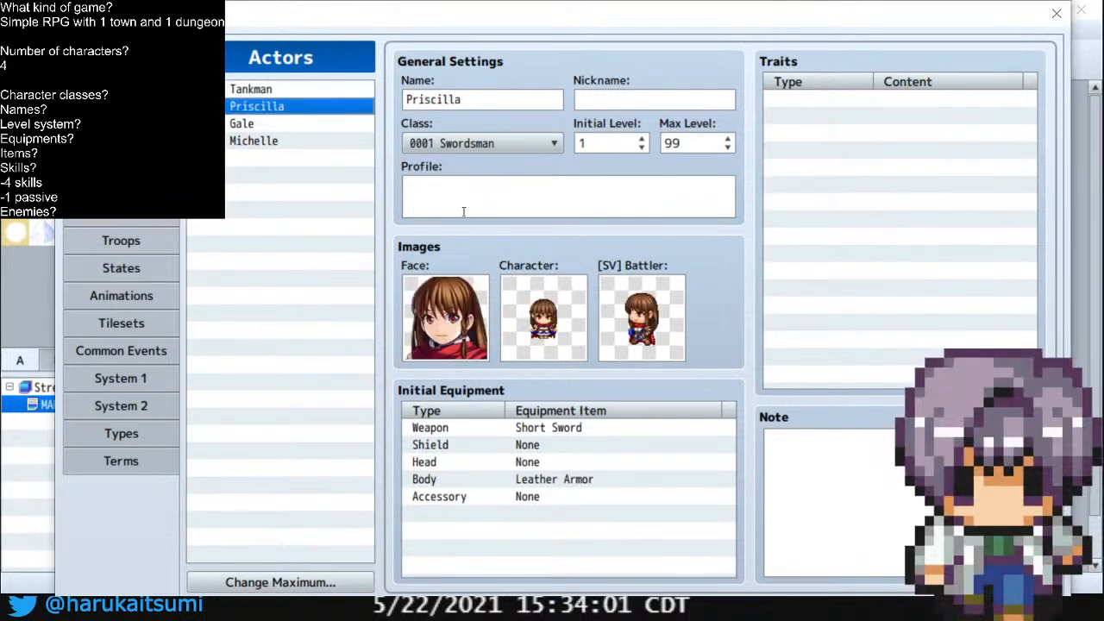
double_click(483, 314)
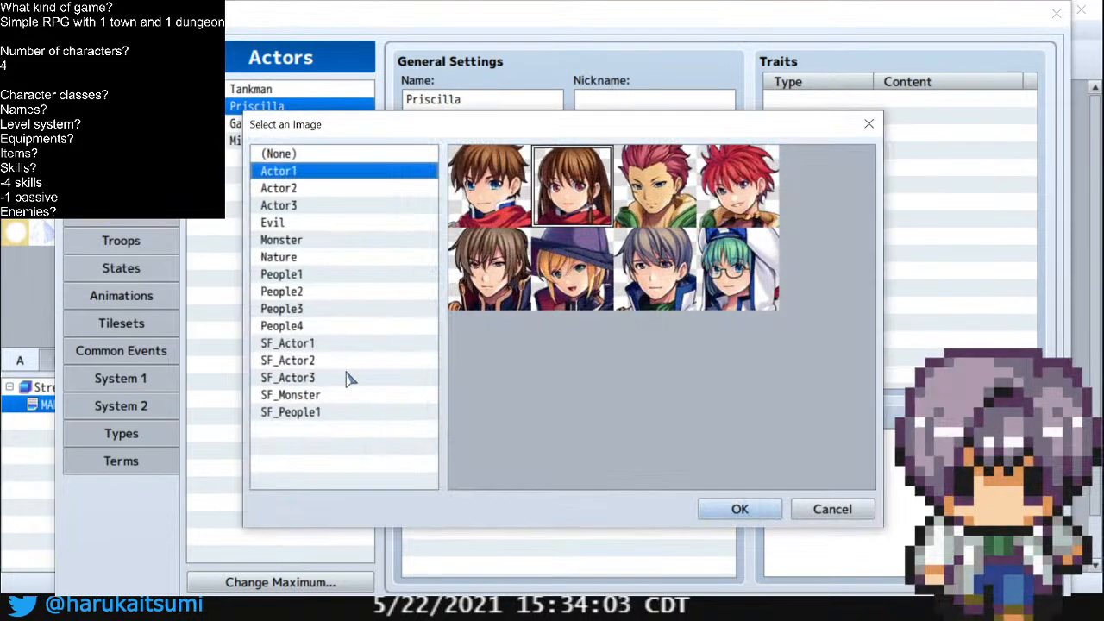
left_click(333, 345)
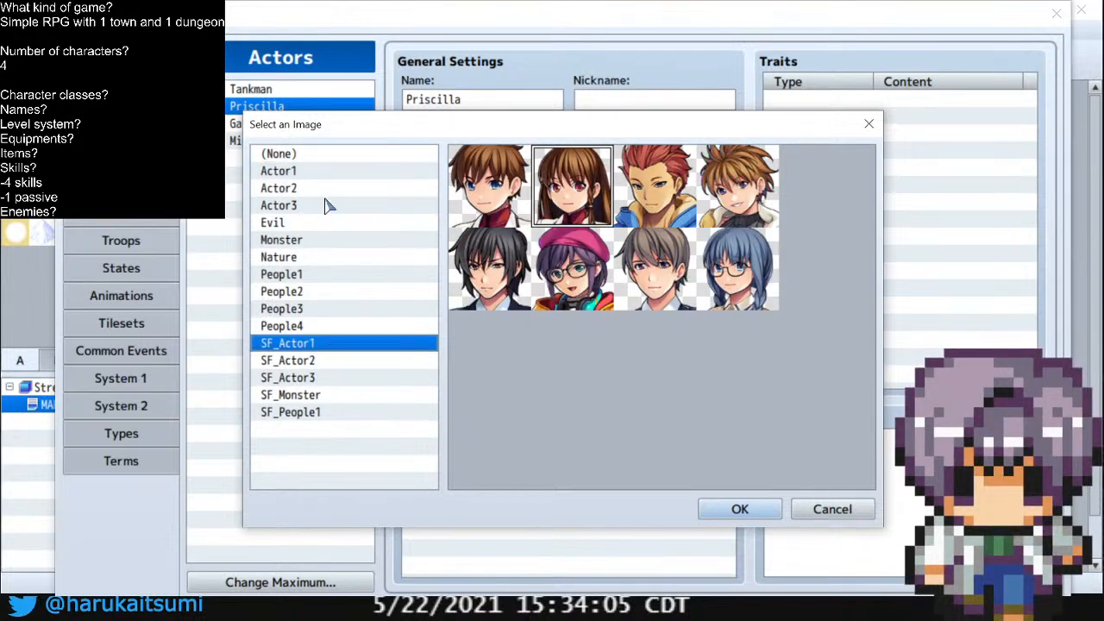
left_click(740, 509)
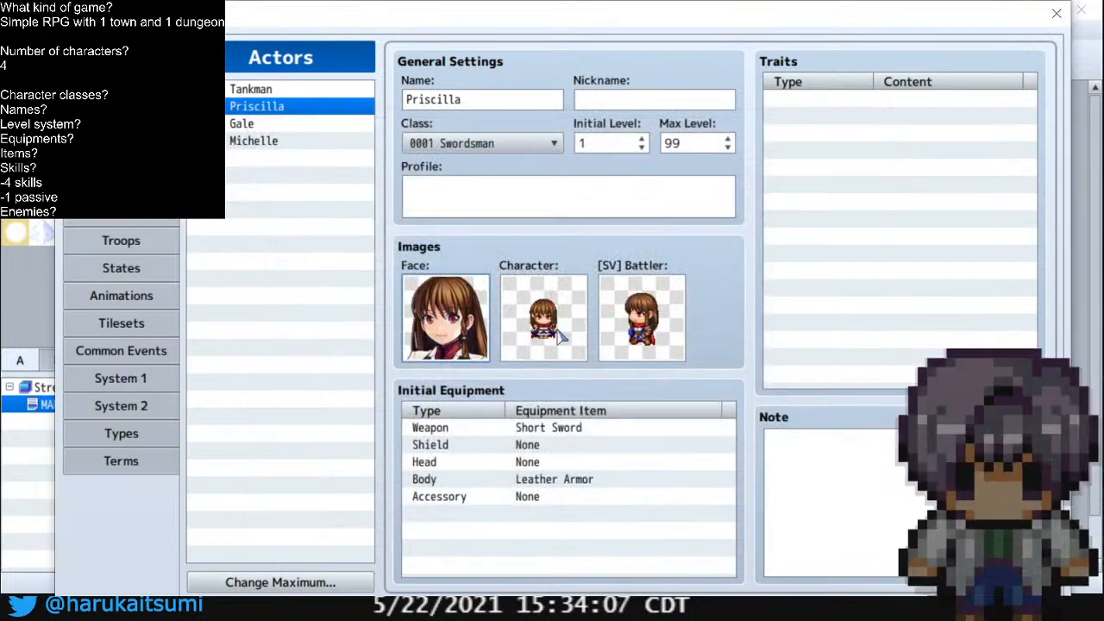
Set Priscilla's walking character image to the matching brown-haired sprite, second in the first row of SF_Actor1
double_click(559, 335)
left_click(333, 399)
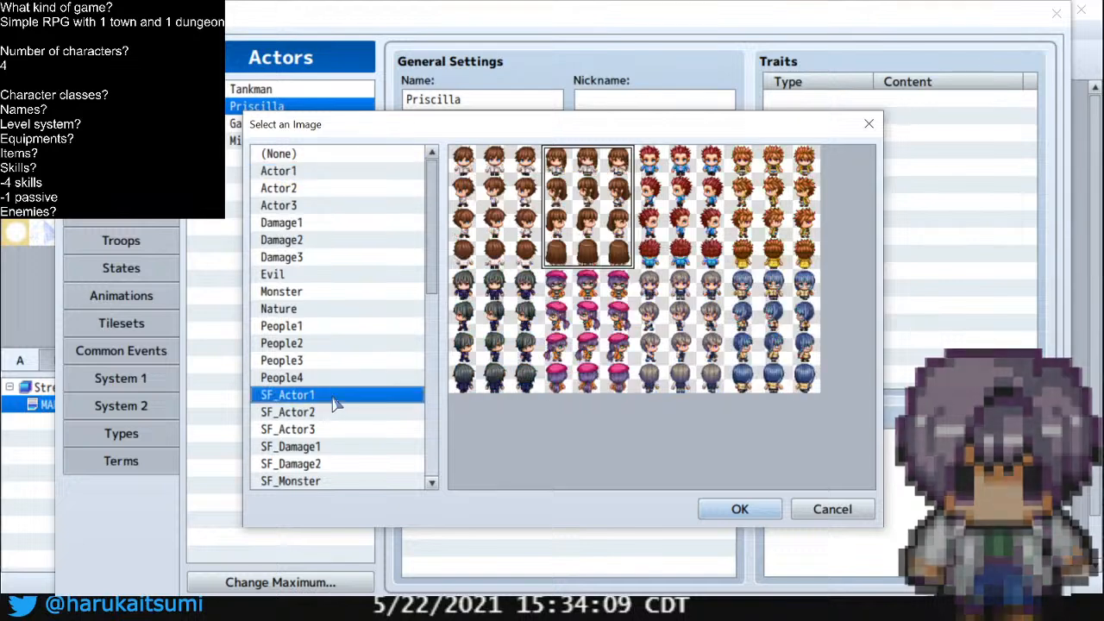
left_click(740, 508)
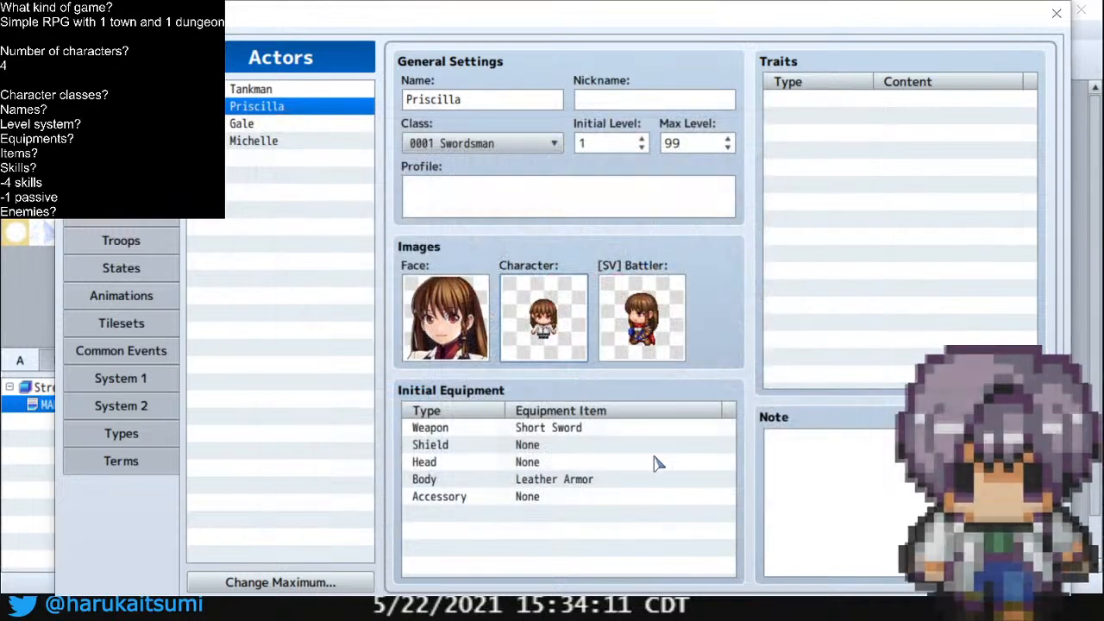
Set Priscilla's side-view battler image to SF_Actor1_2
double_click(649, 379)
scroll(336, 421, "down", 3)
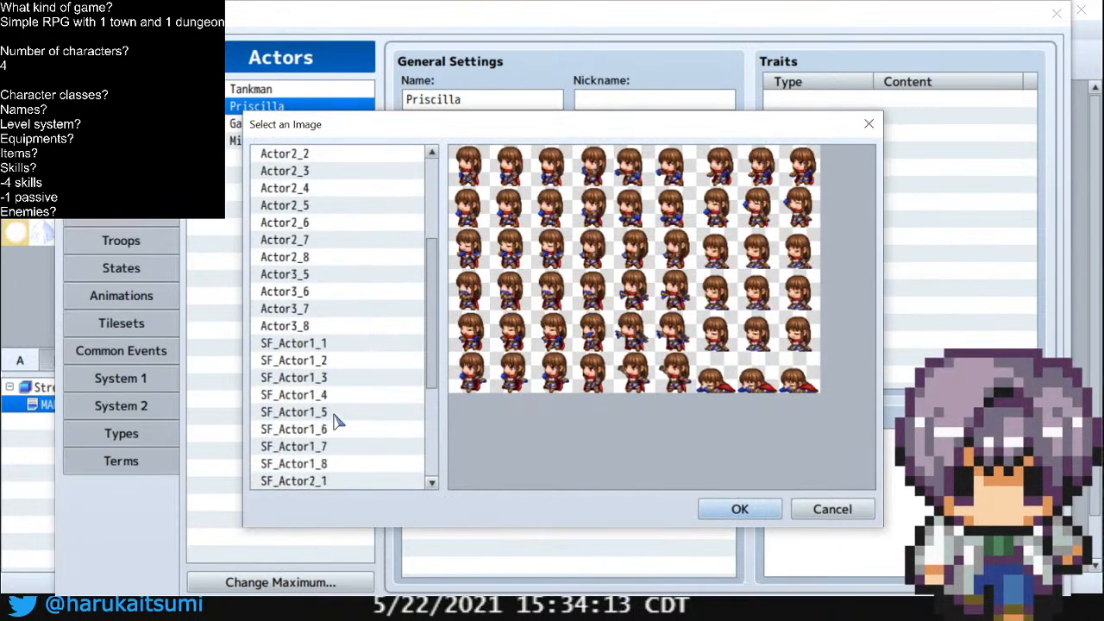
left_click(345, 344)
left_click(349, 361)
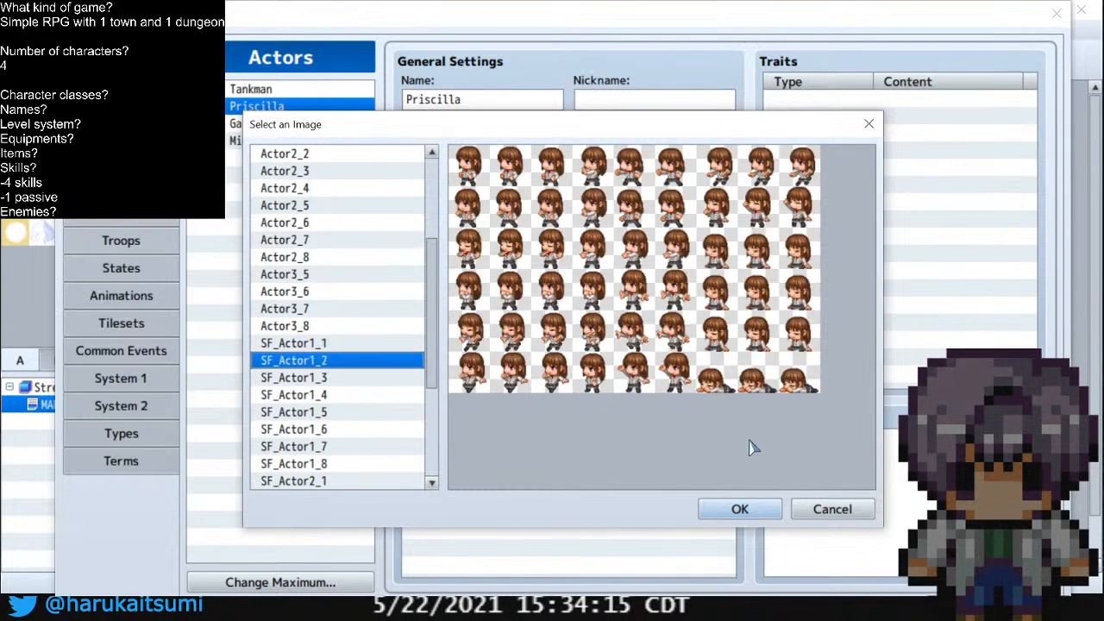
left_click(758, 511)
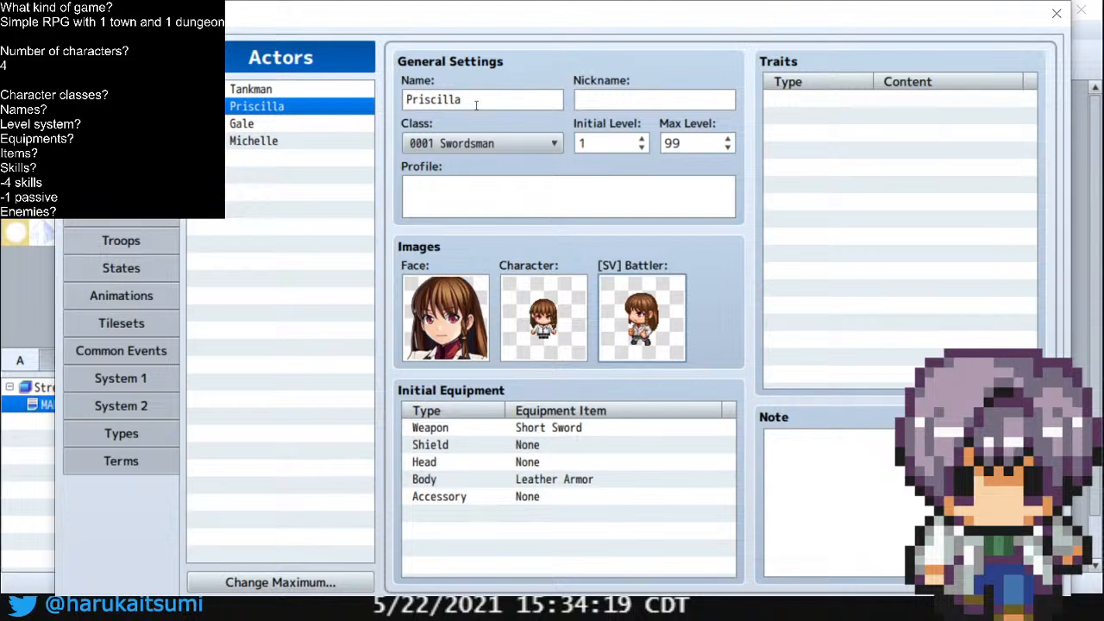
left_click(263, 128)
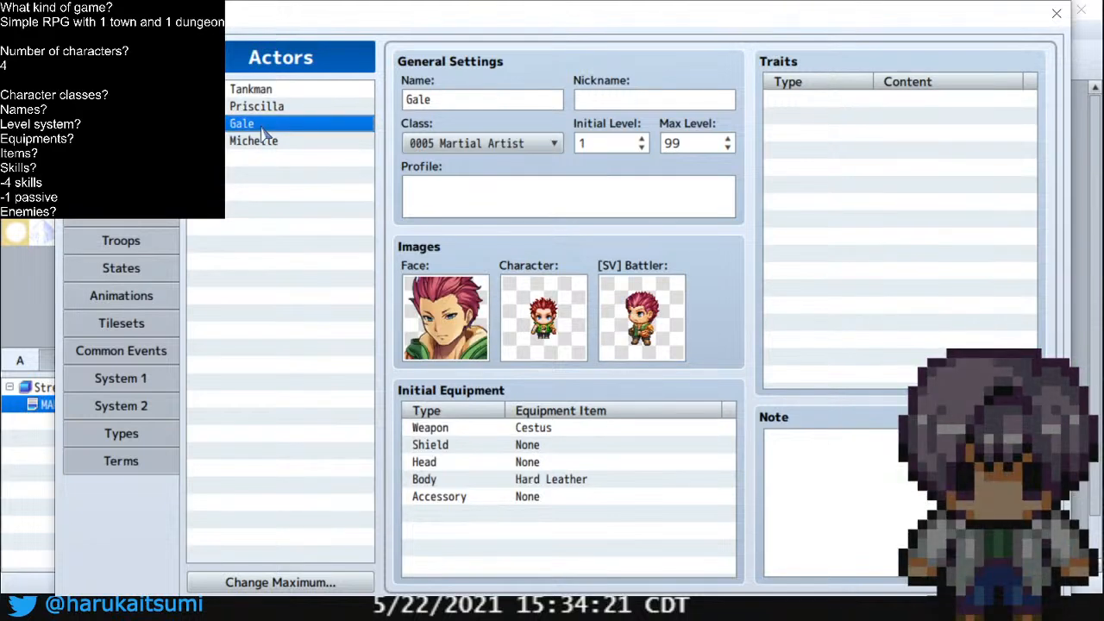
left_click(267, 90)
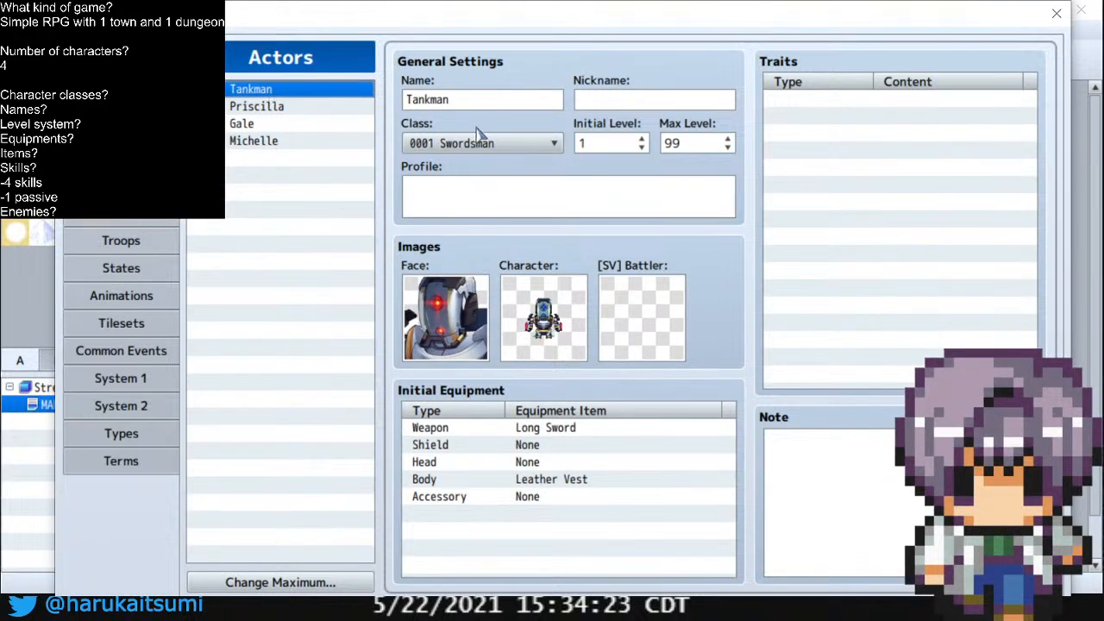
left_click(572, 194)
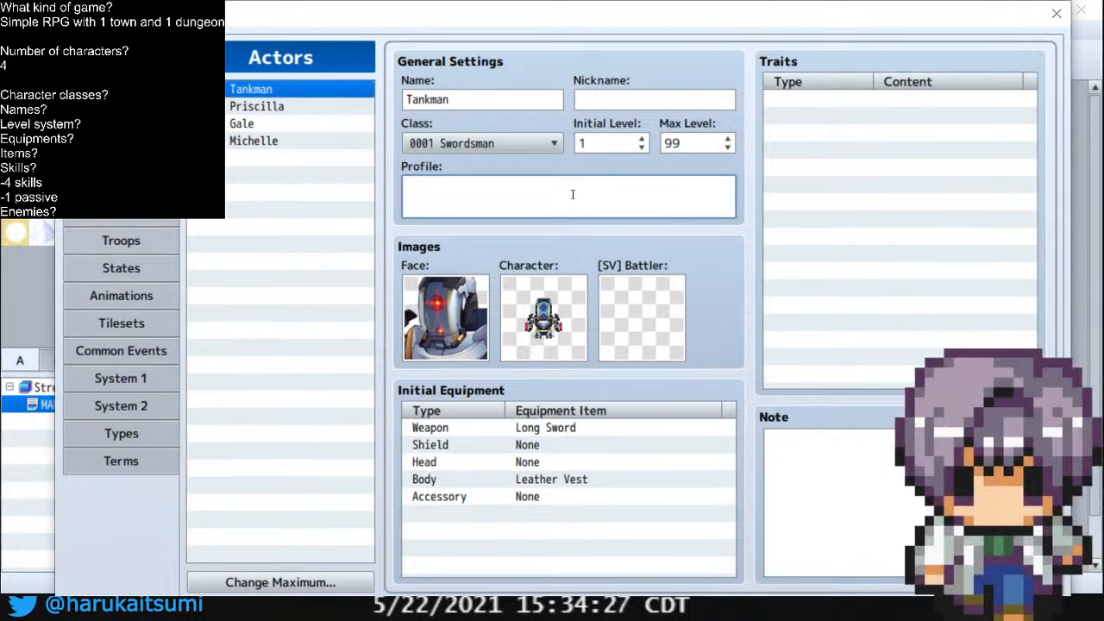
type("Tankman")
key("BackSpace")
key("BackSpace")
key("BackSpace")
type("/")
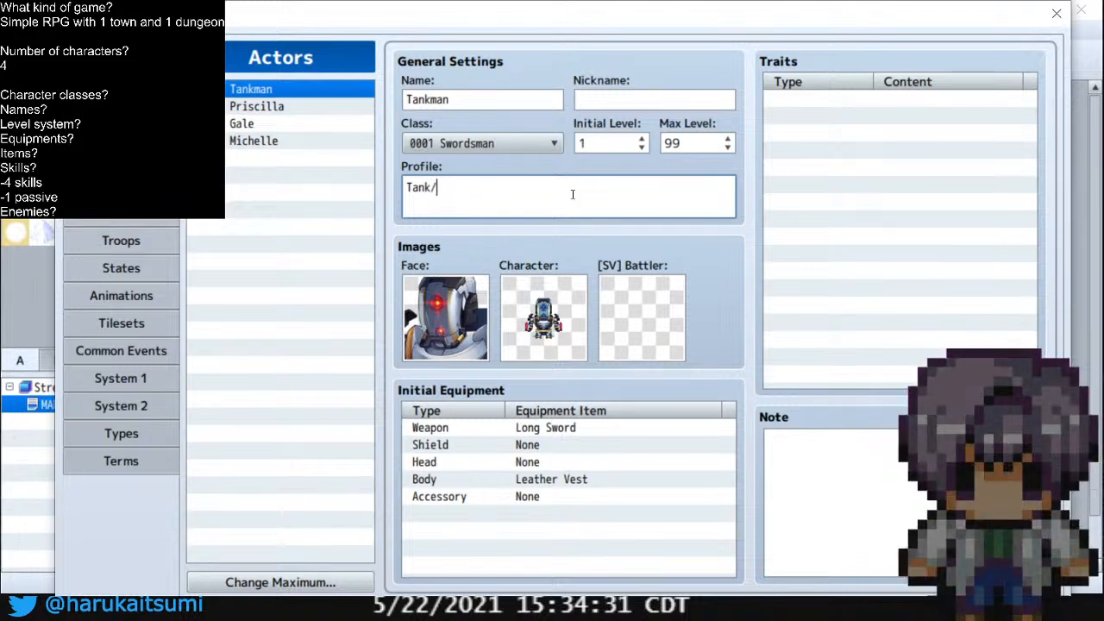
type("gunner")
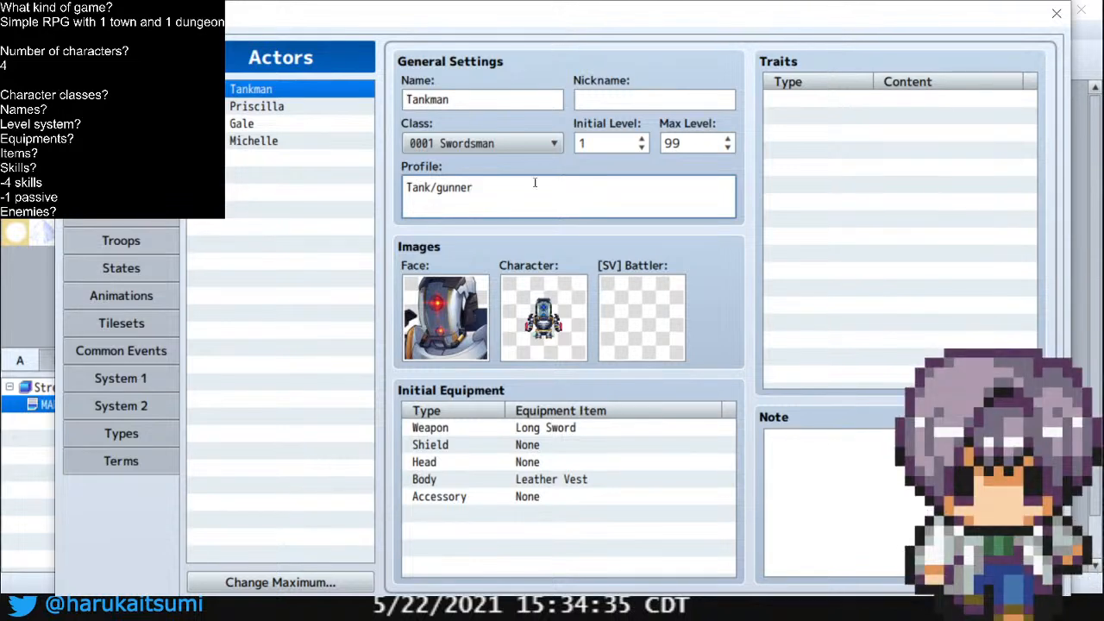
left_click(252, 107)
left_click(449, 180)
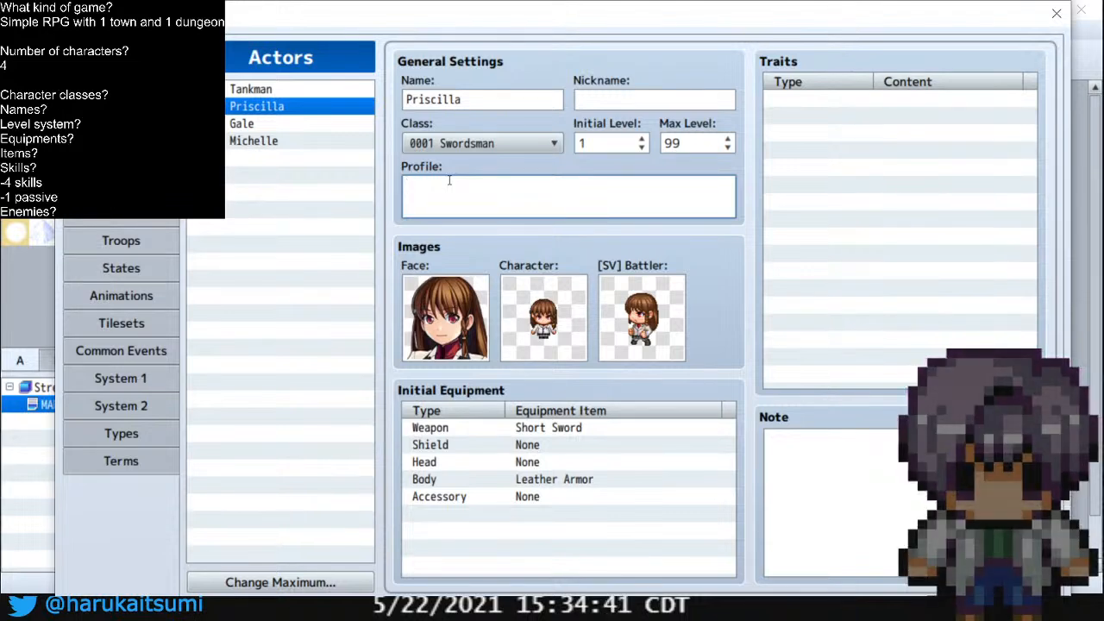
type("Swordsman")
left_click(316, 123)
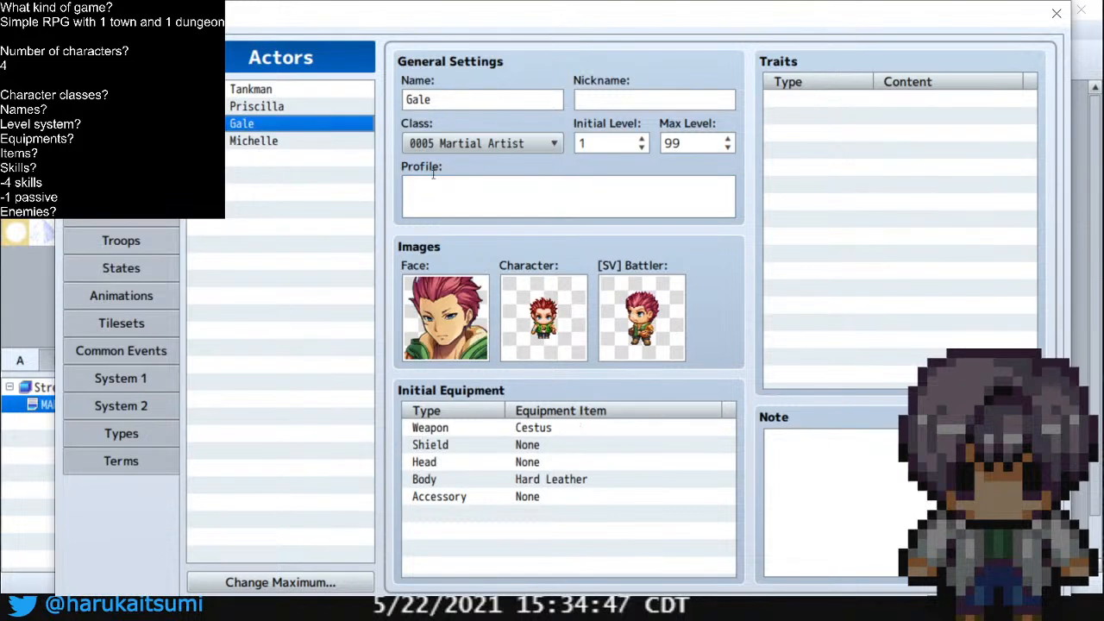
left_click(448, 195)
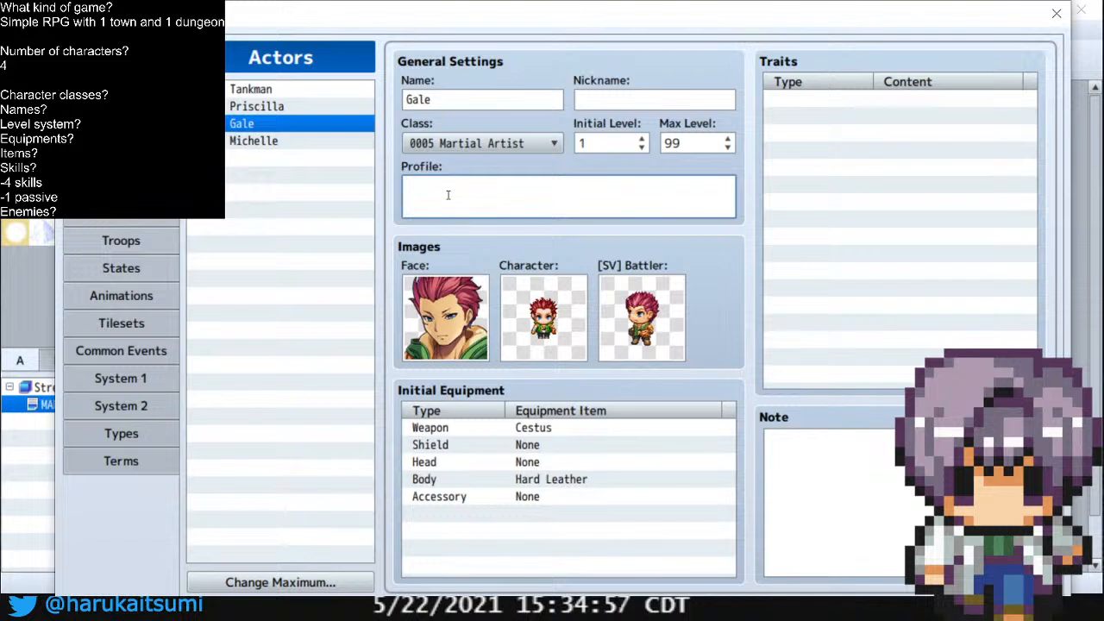
type("H")
left_click(303, 142)
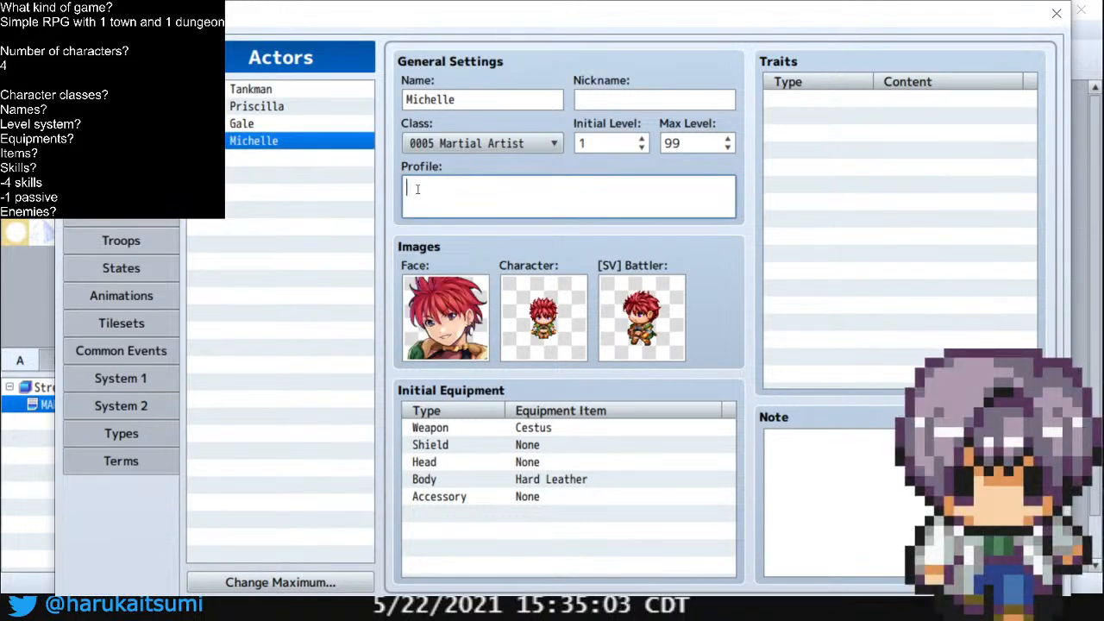
left_click(418, 189)
type("DPS")
Set Gale's face image to the black cat, second in the first row of the Nature set
left_click(291, 126)
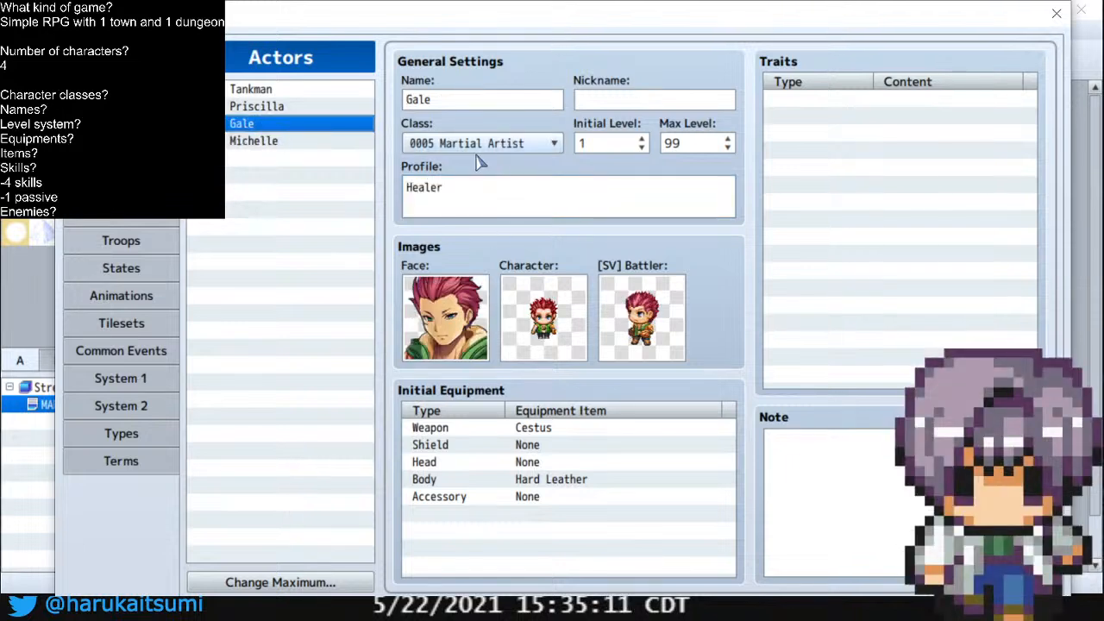
double_click(462, 330)
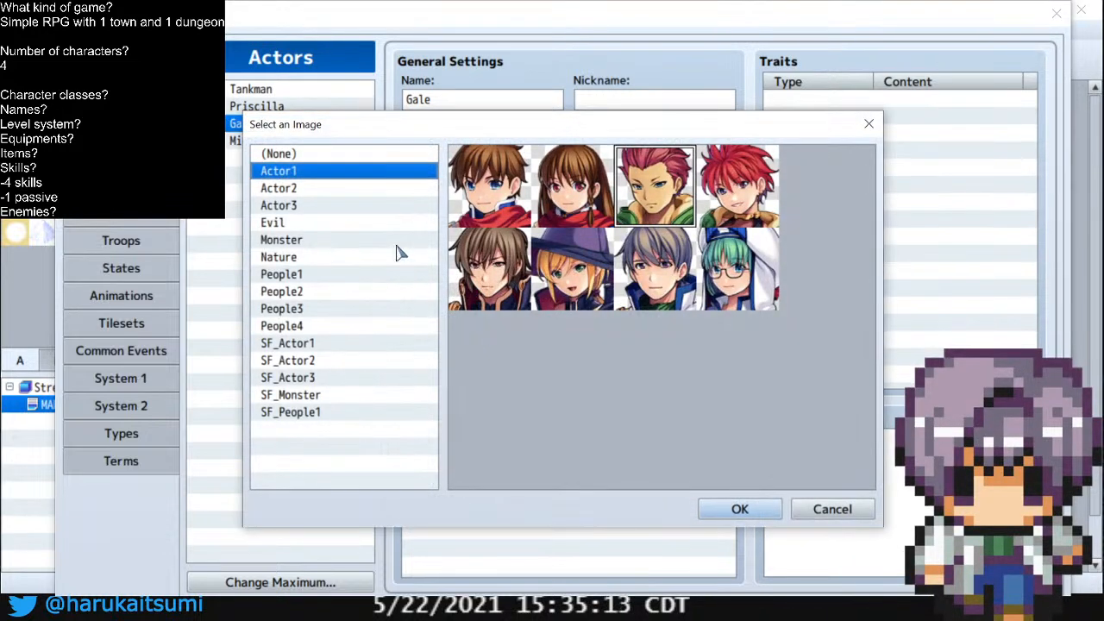
left_click(306, 345)
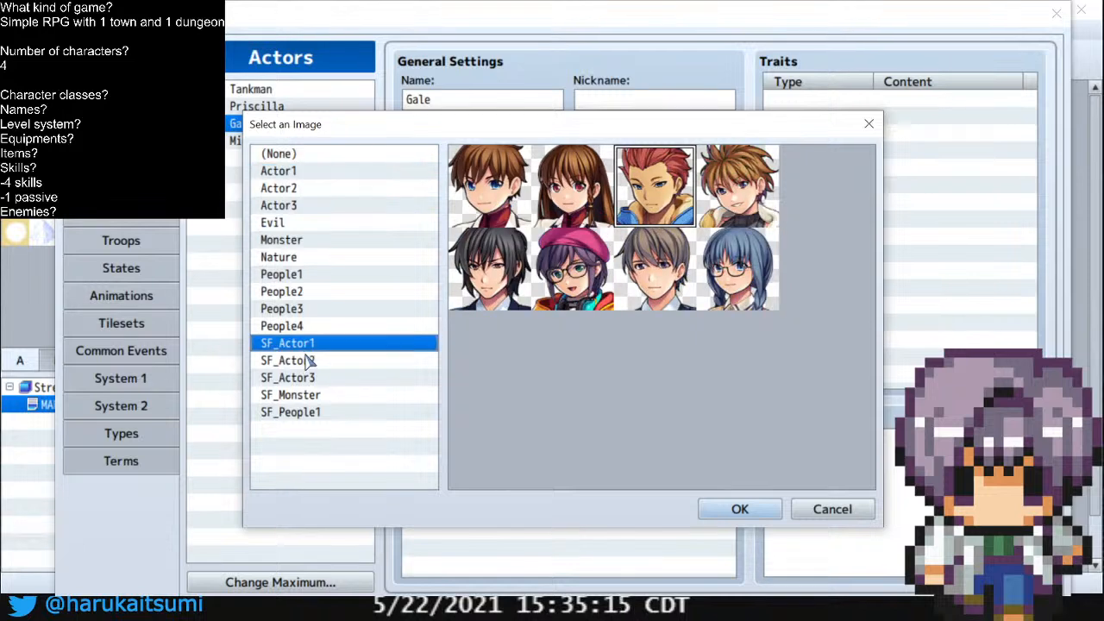
left_click(307, 363)
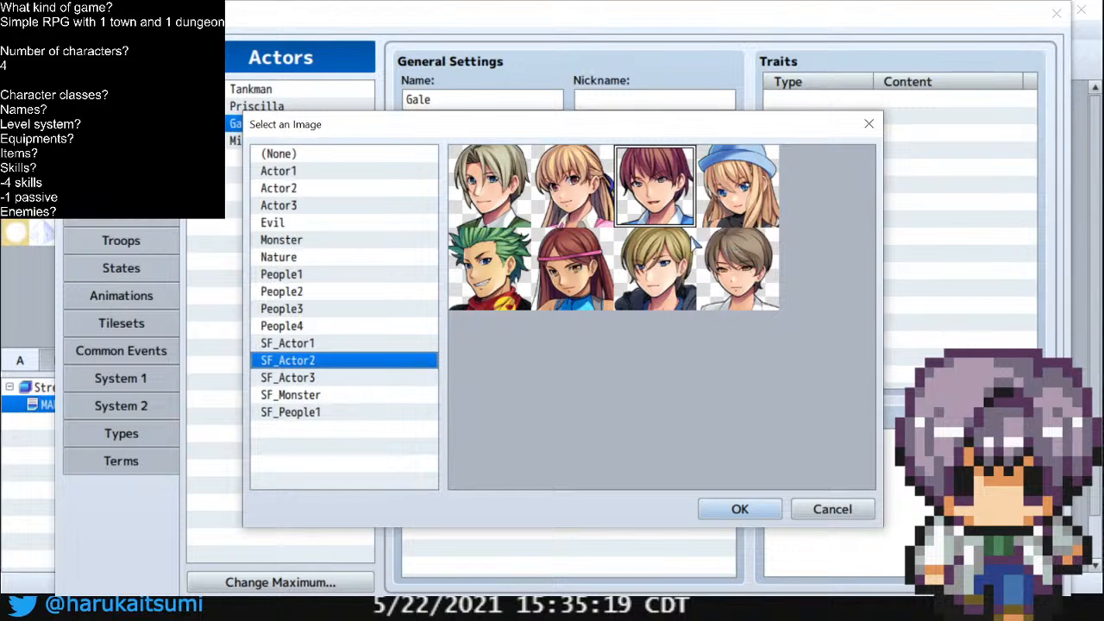
left_click(328, 345)
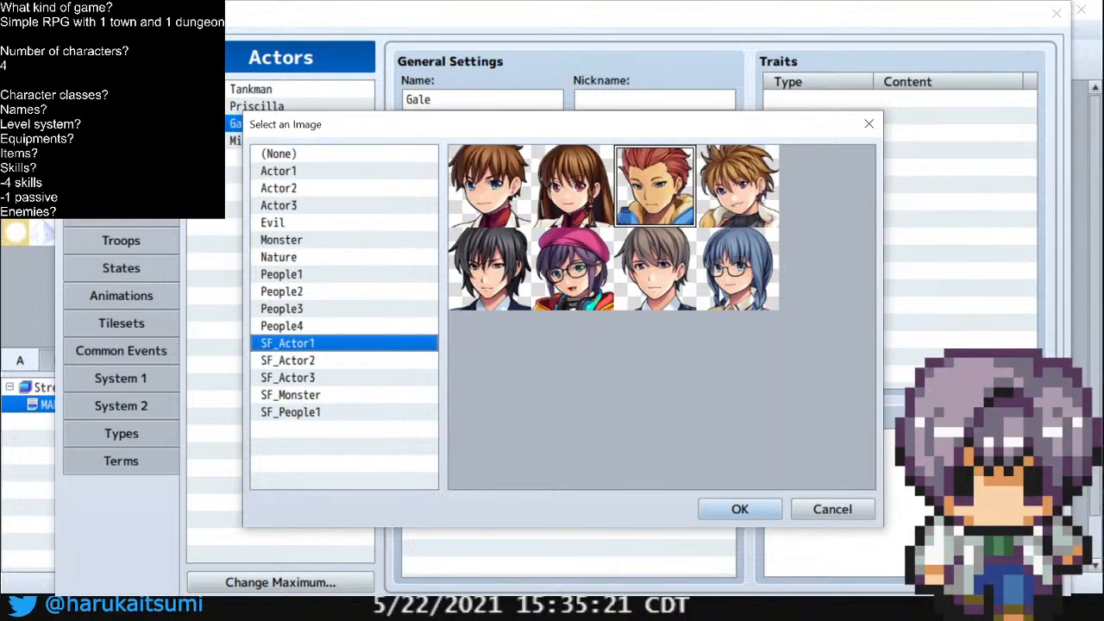
left_click(291, 206)
left_click(293, 188)
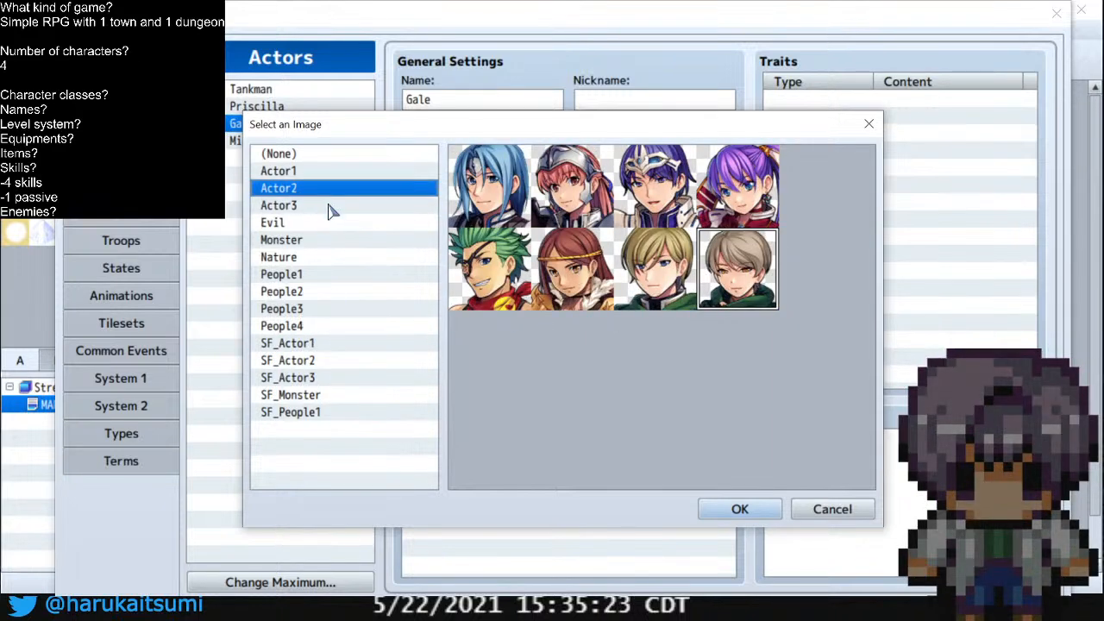
left_click(294, 172)
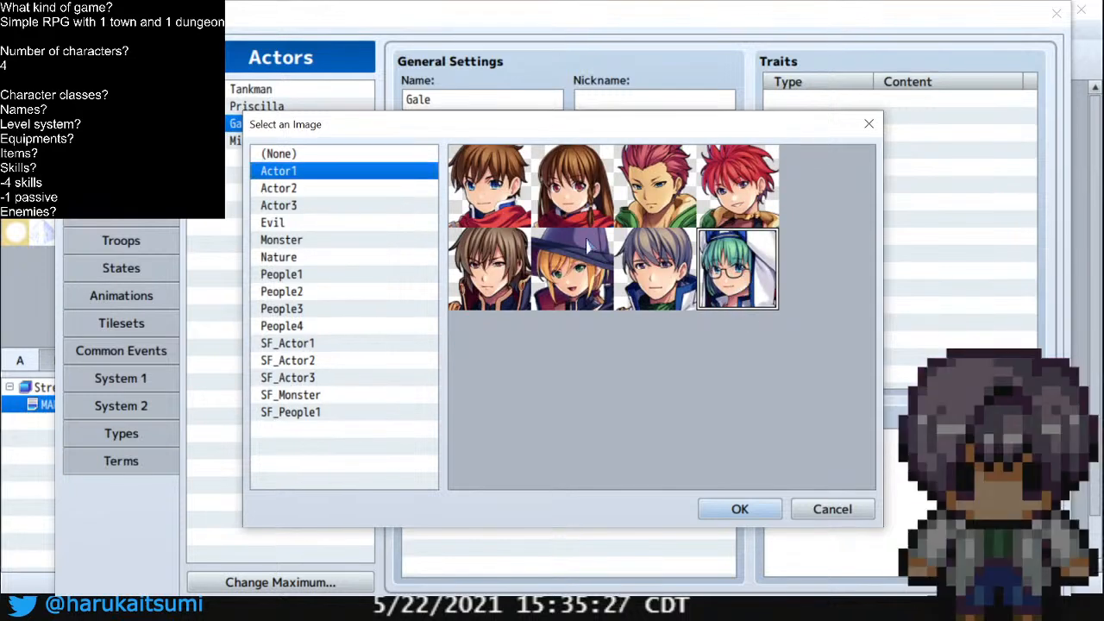
left_click(320, 378)
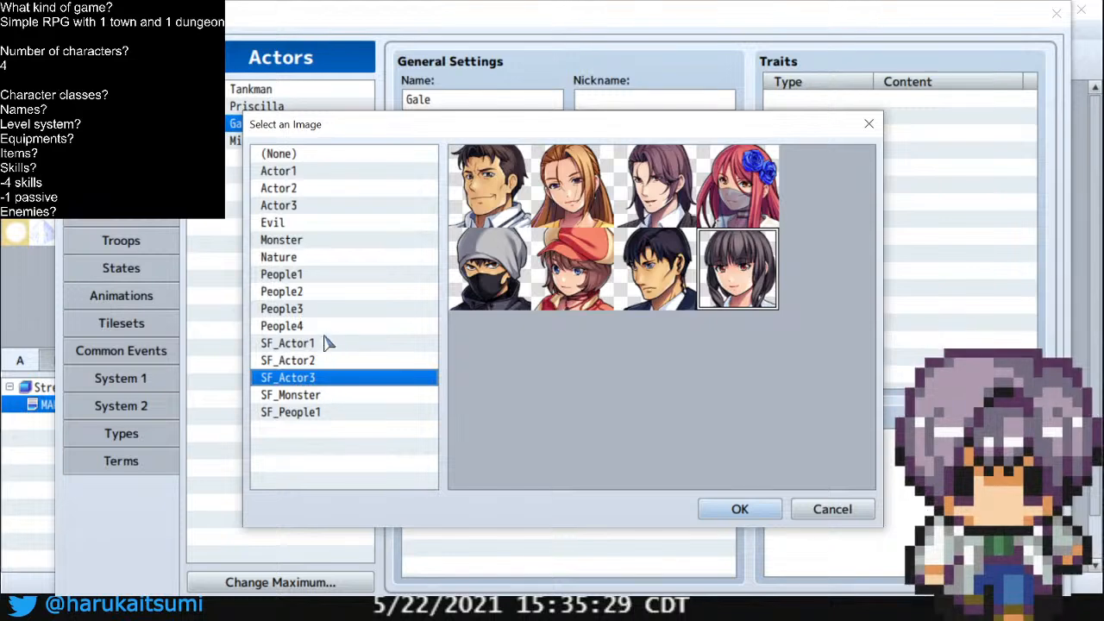
left_click(326, 361)
left_click(326, 296)
left_click(296, 311)
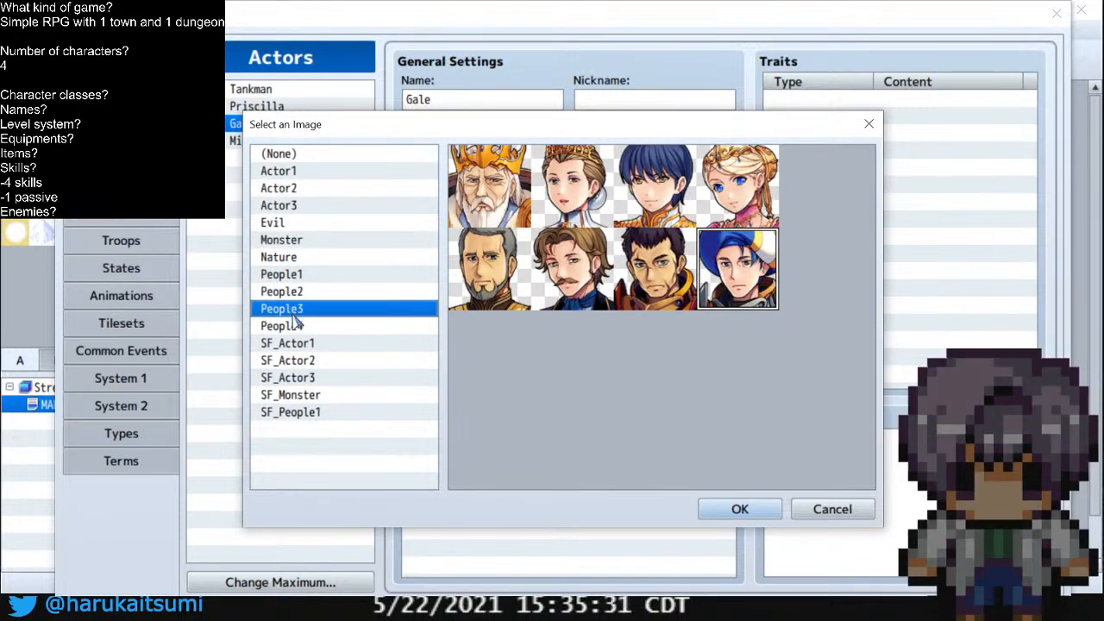
left_click(301, 329)
left_click(311, 243)
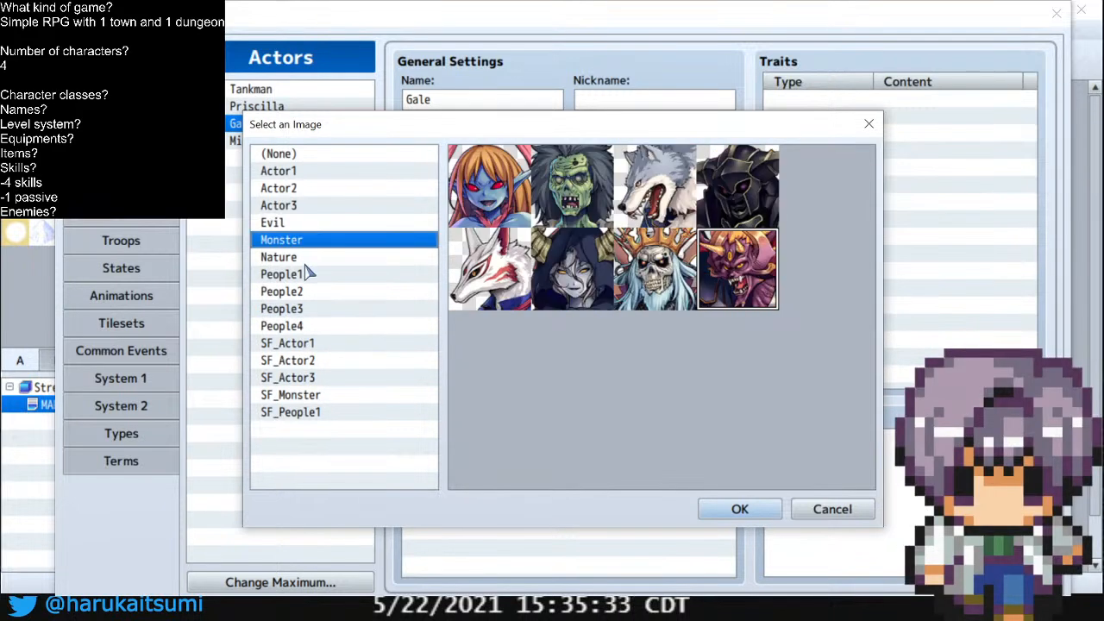
left_click(305, 262)
left_click(552, 217)
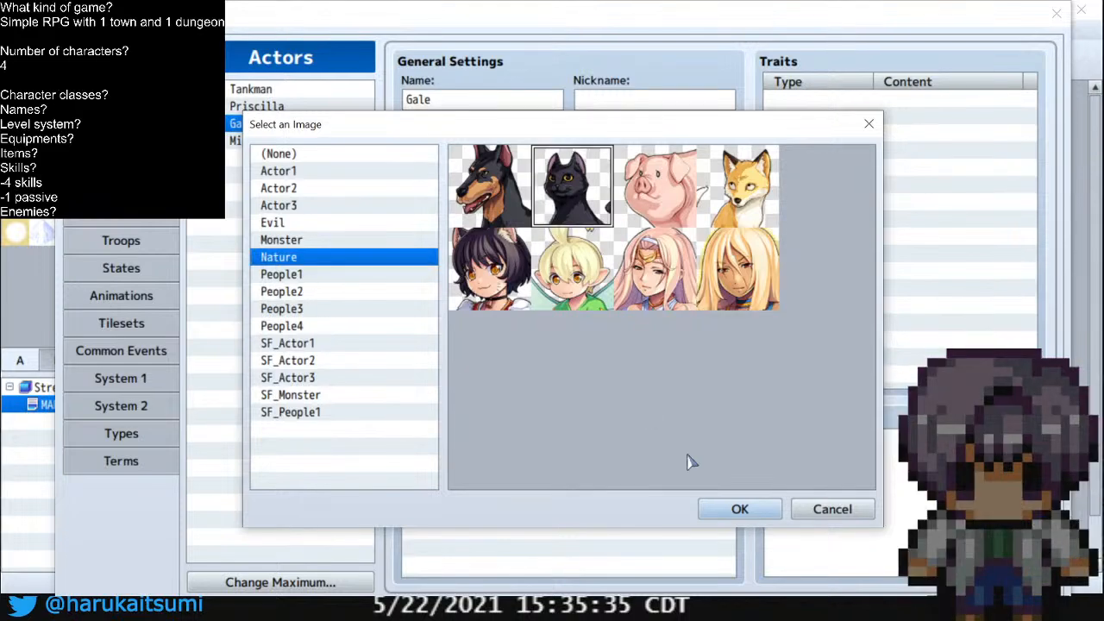
left_click(740, 509)
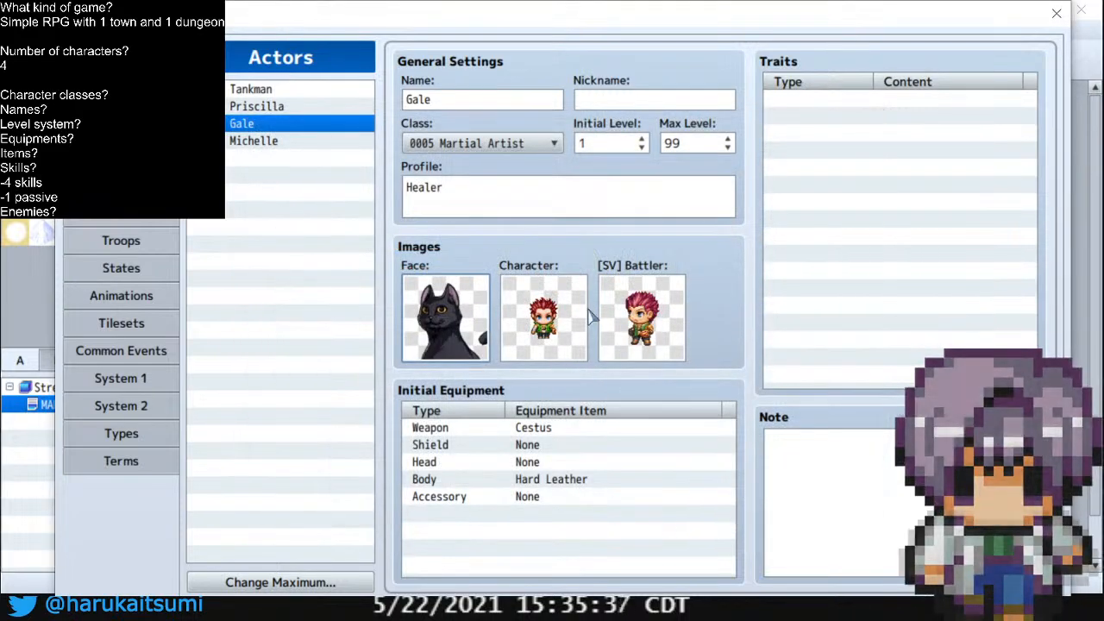
Set Gale's walking character image to the matching black cat sprite, second in the first row of the Nature set
double_click(531, 333)
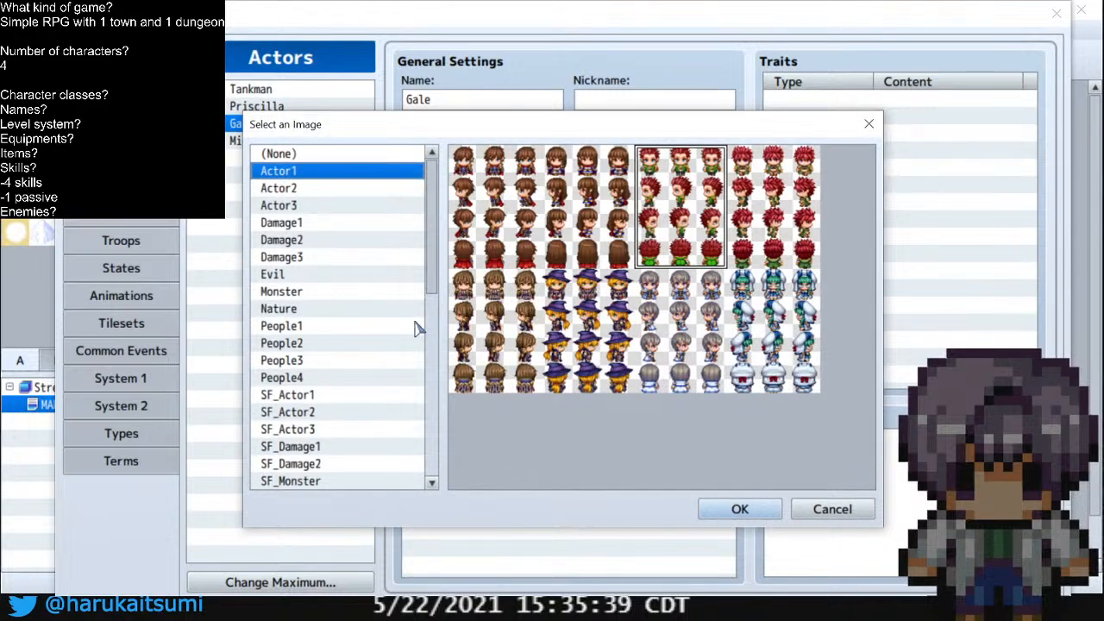
scroll(328, 388, "down", 3)
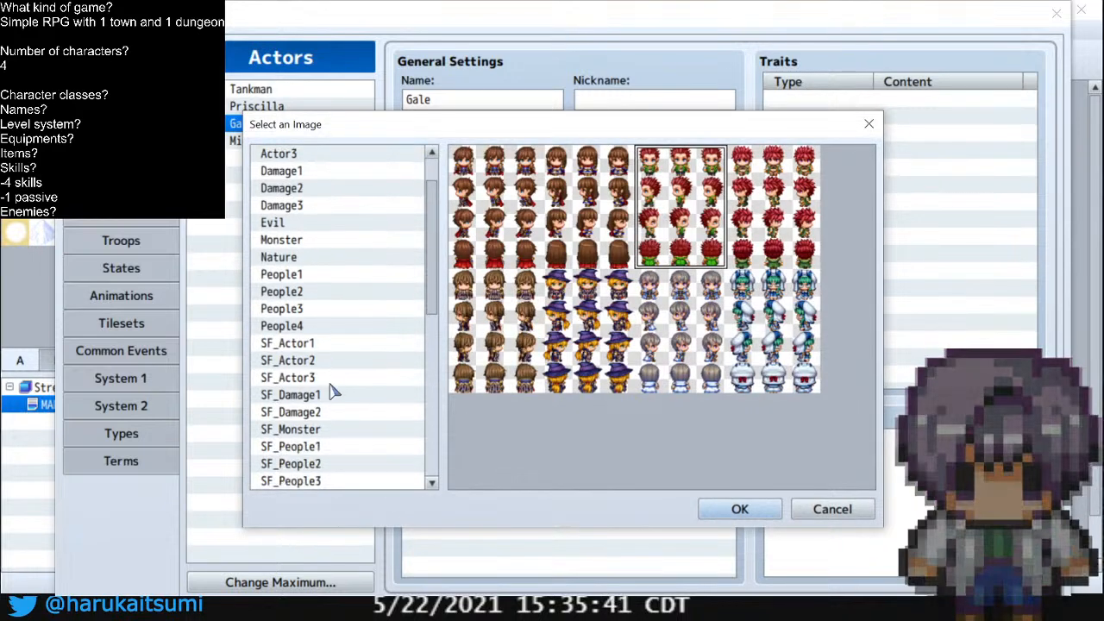
scroll(333, 389, "down", 1)
scroll(326, 388, "up", 4)
left_click(307, 258)
left_click(307, 291)
left_click(307, 275)
left_click(308, 293)
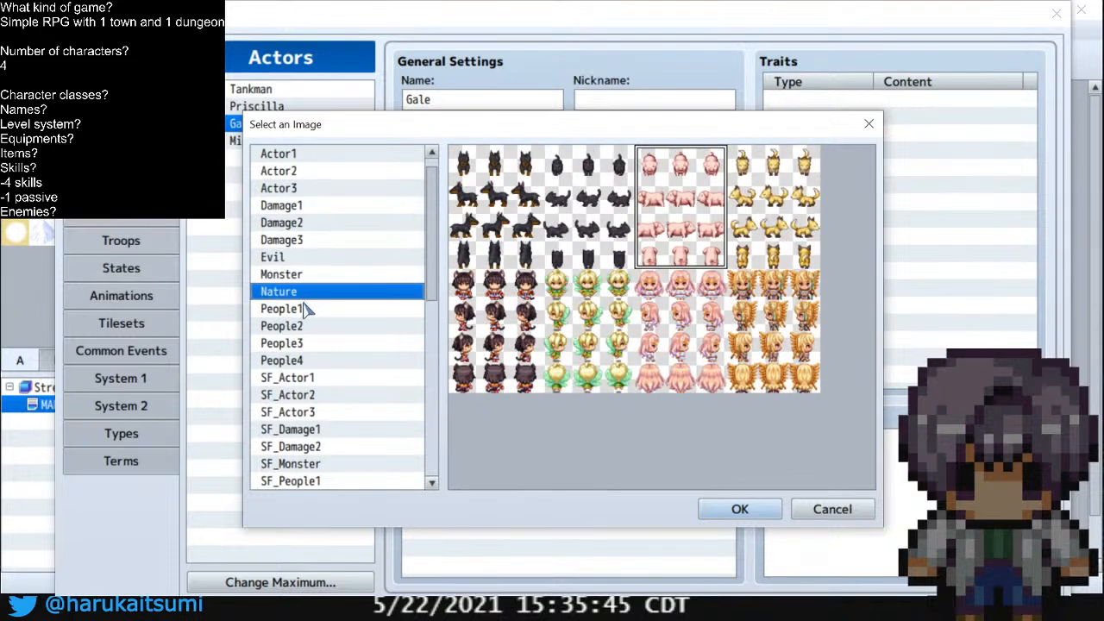
double_click(577, 216)
Clear Gale's side-view battler image by setting it to (None)
double_click(642, 321)
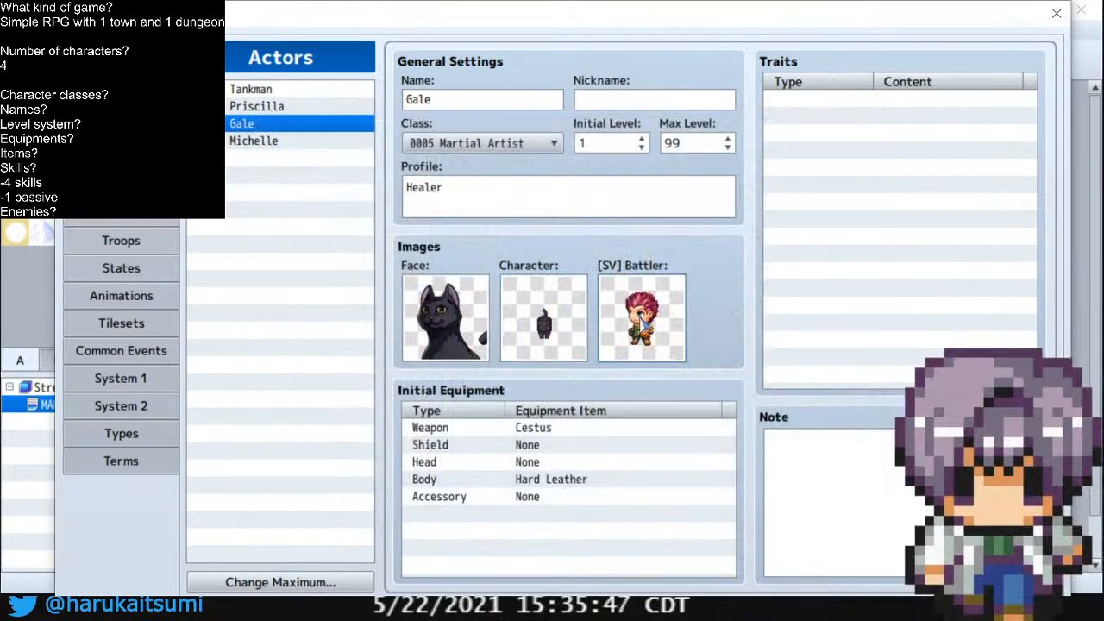
left_click(360, 157)
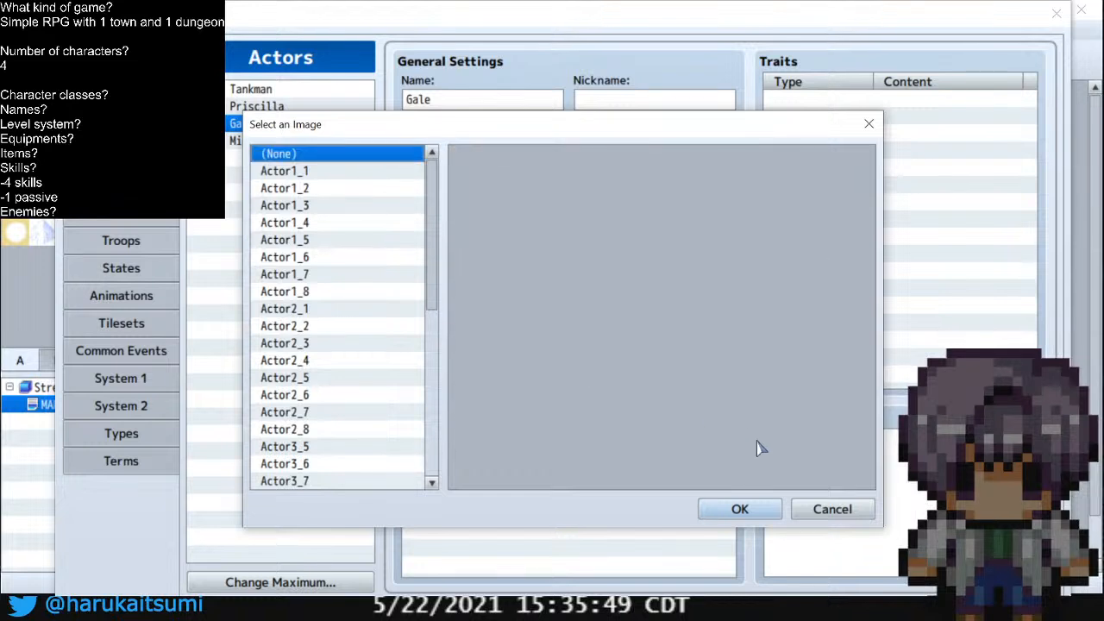
left_click(736, 510)
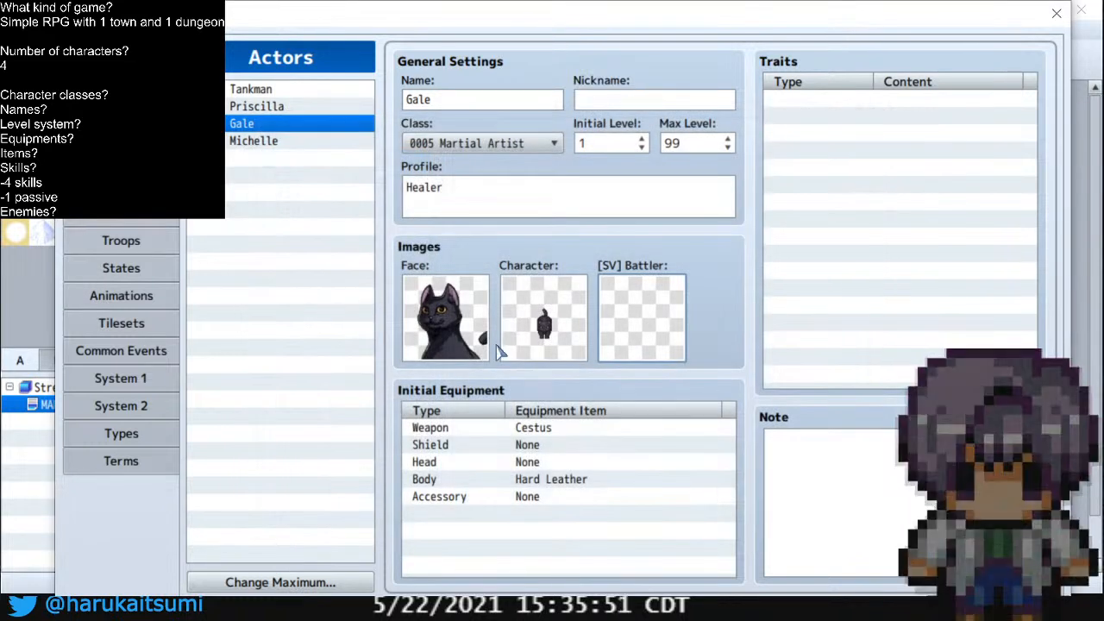
Browse the available face image sets for Michelle, including the Nature, People, Evil, Actor, Monster and SF sets
left_click(288, 146)
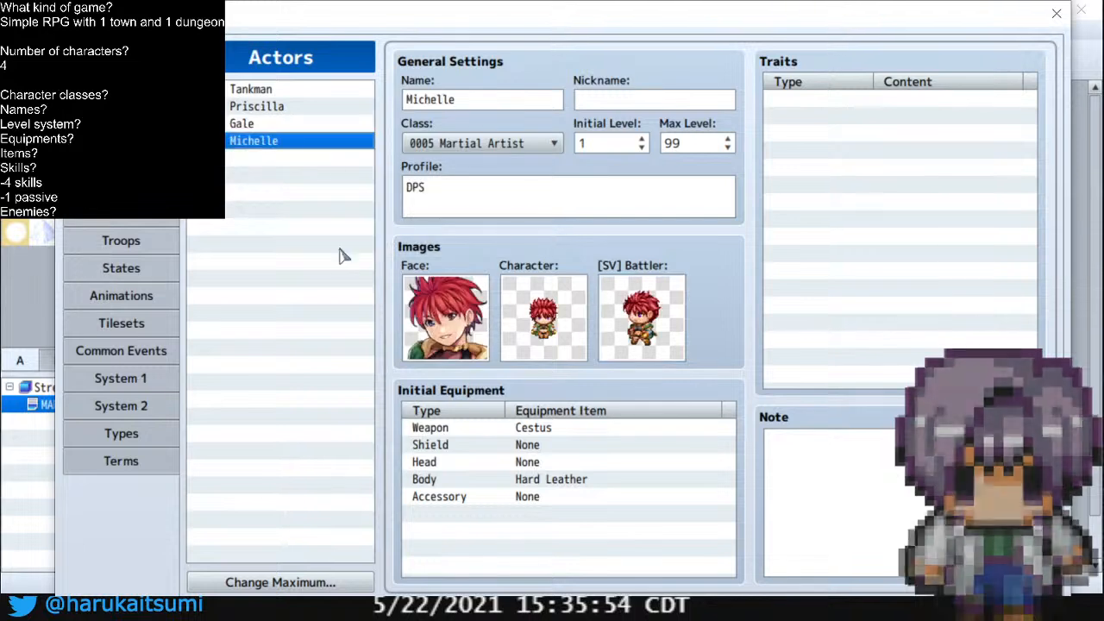
double_click(457, 337)
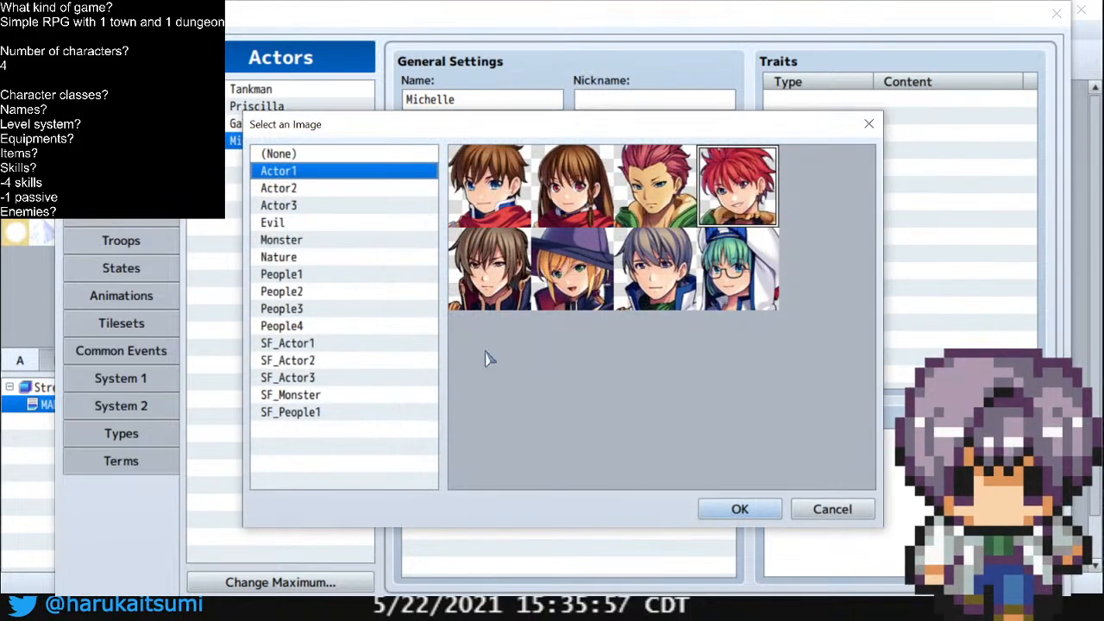
left_click(307, 226)
left_click(306, 255)
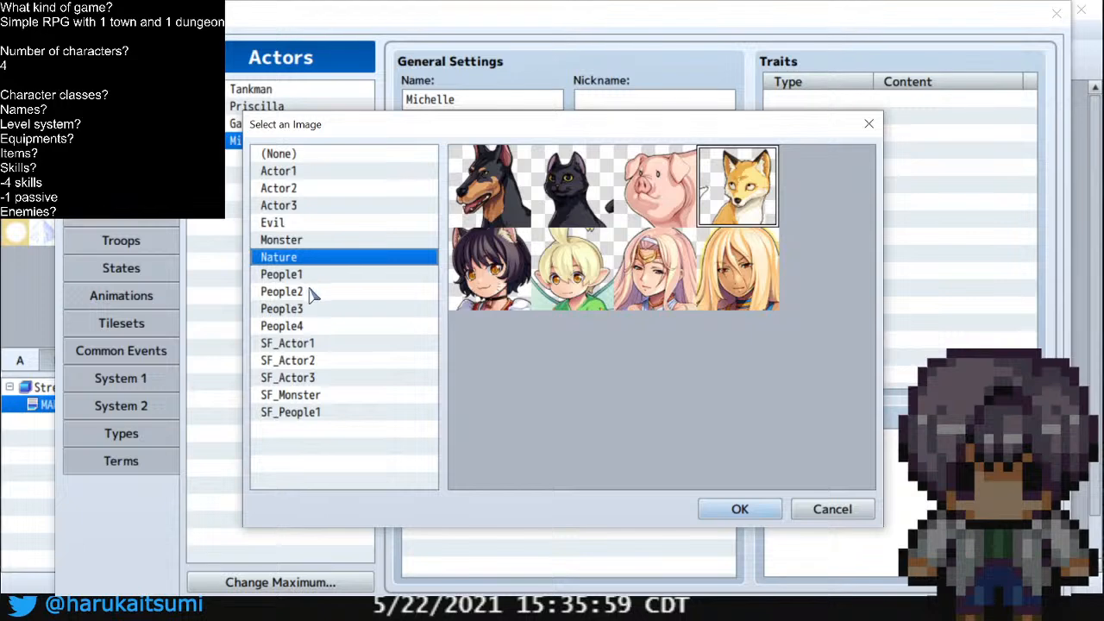
left_click(314, 293)
left_click(322, 326)
left_click(337, 310)
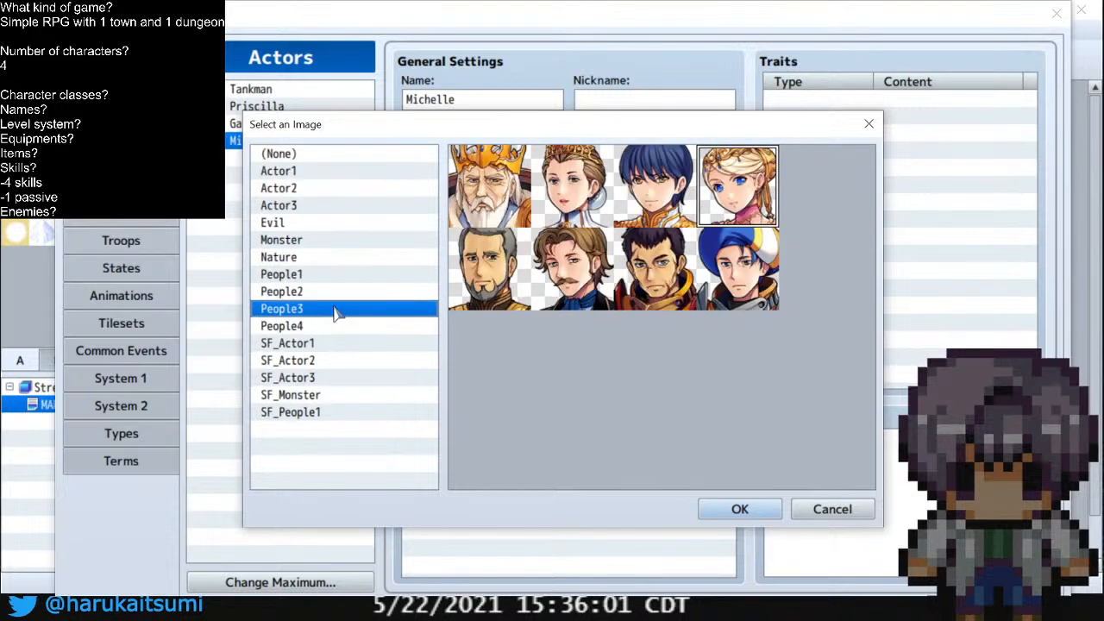
key("Up")
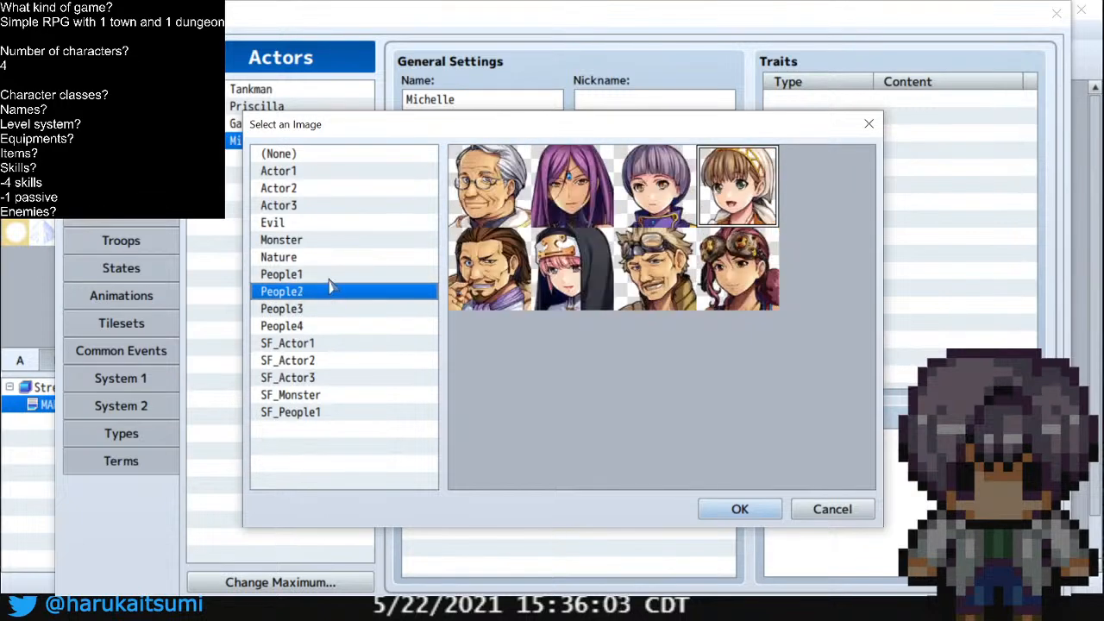
left_click(324, 345)
key("Down")
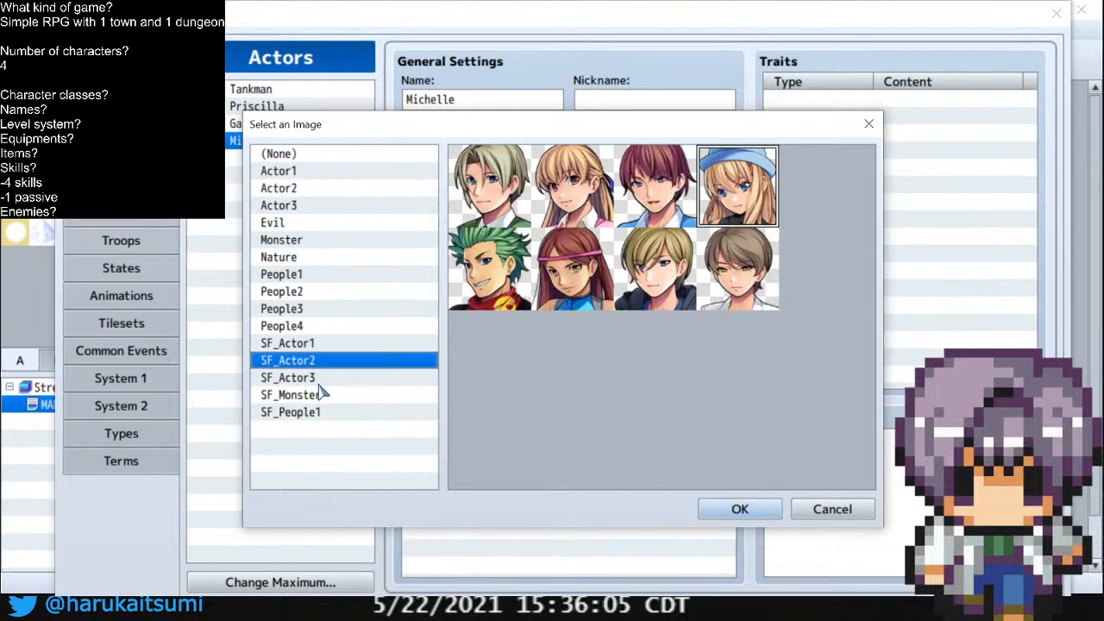
left_click(318, 383)
left_click(317, 413)
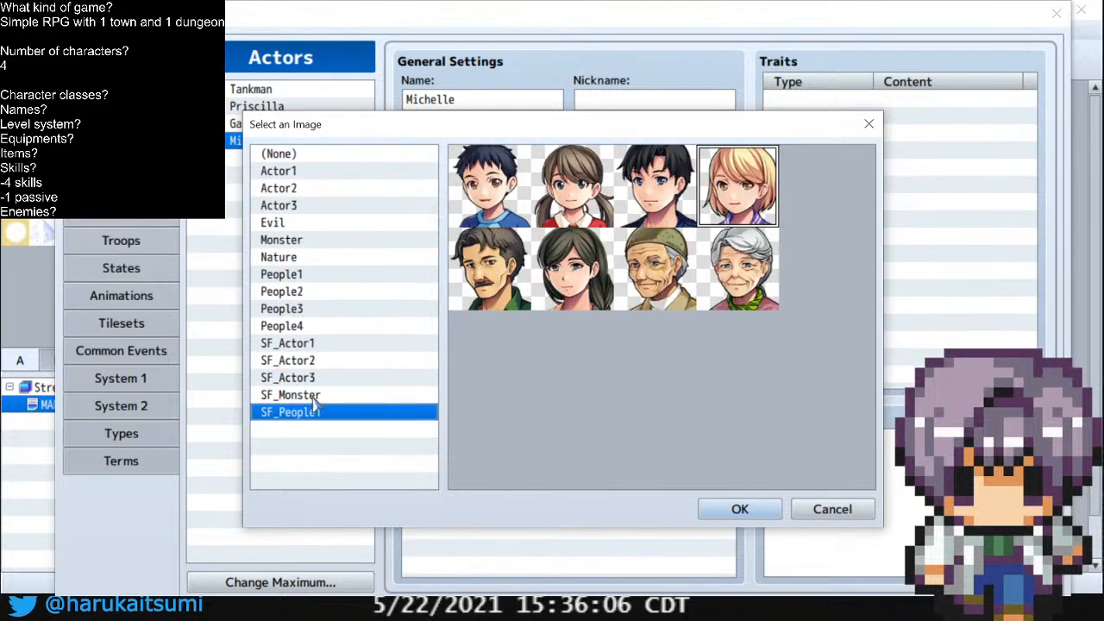
left_click(331, 309)
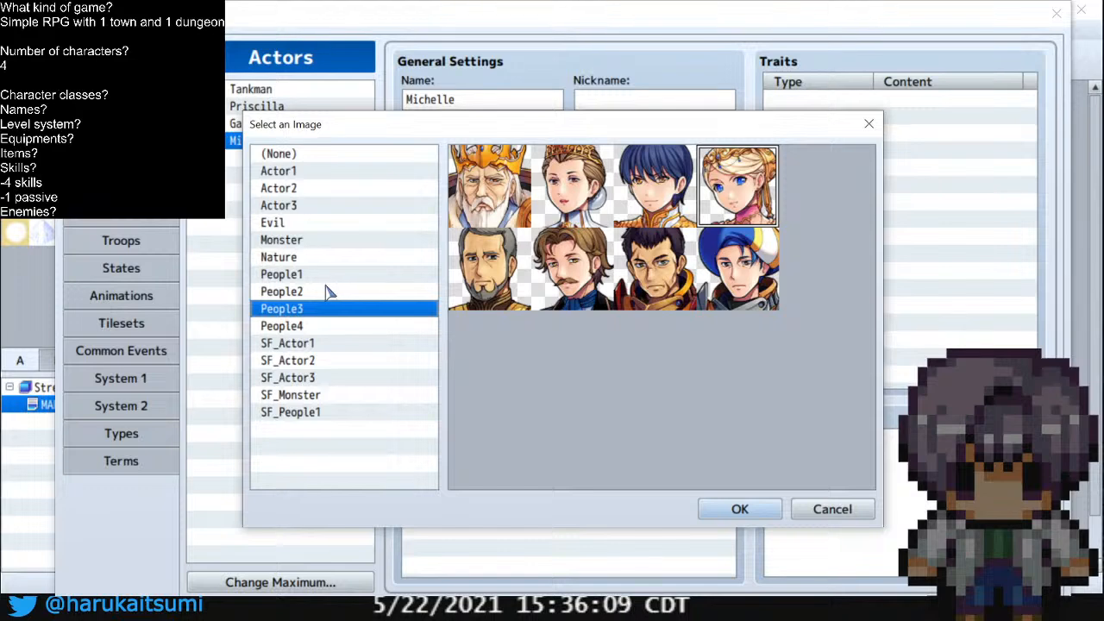
left_click(316, 294)
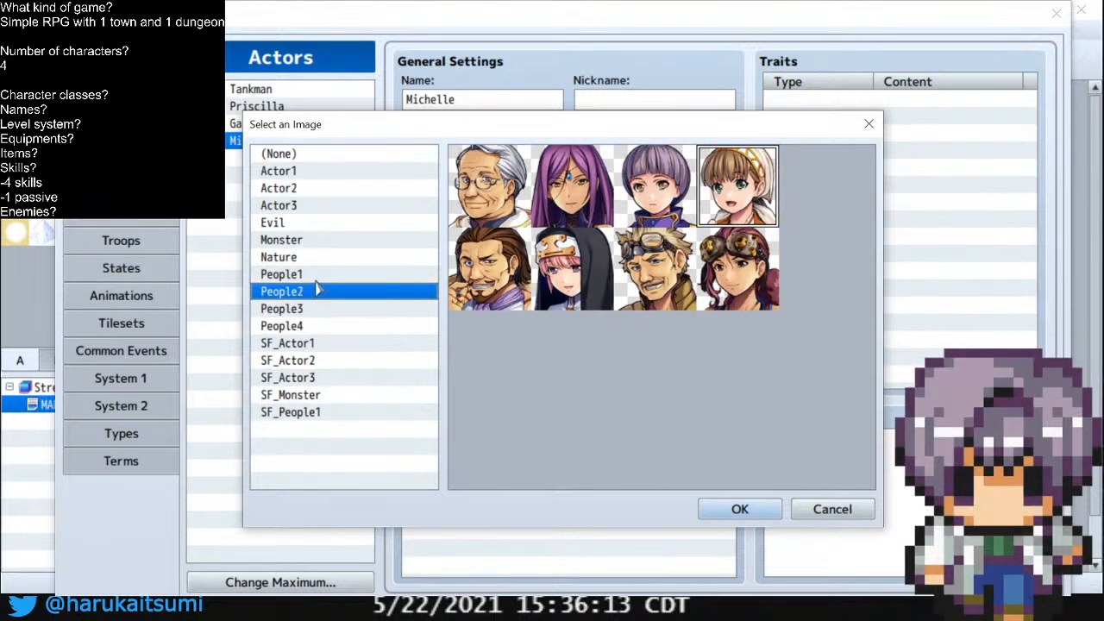
left_click(320, 276)
left_click(327, 258)
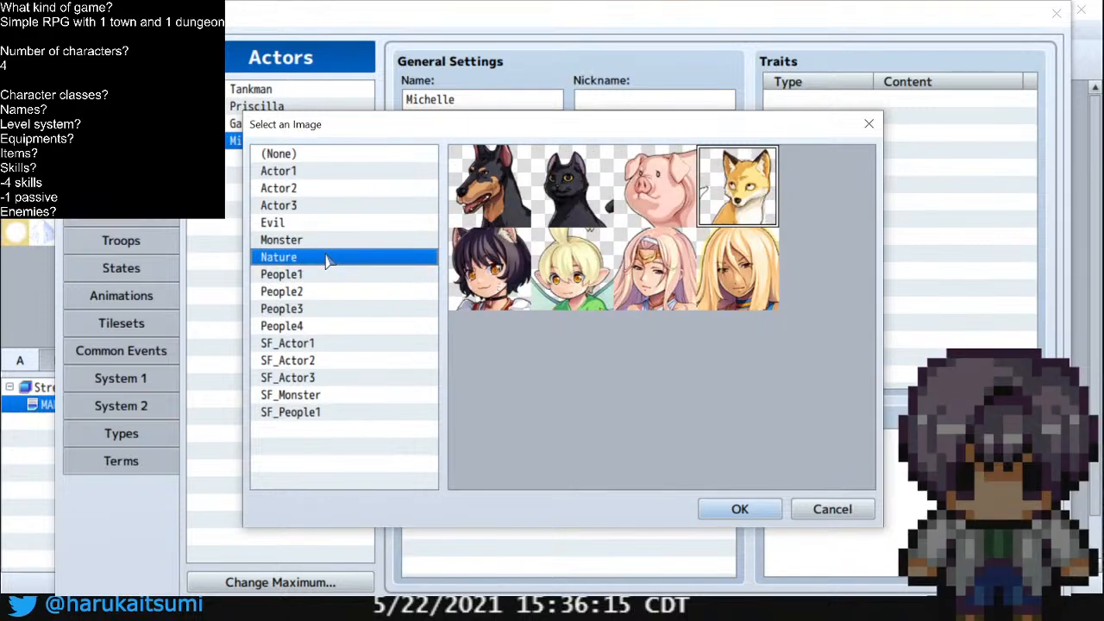
left_click(328, 227)
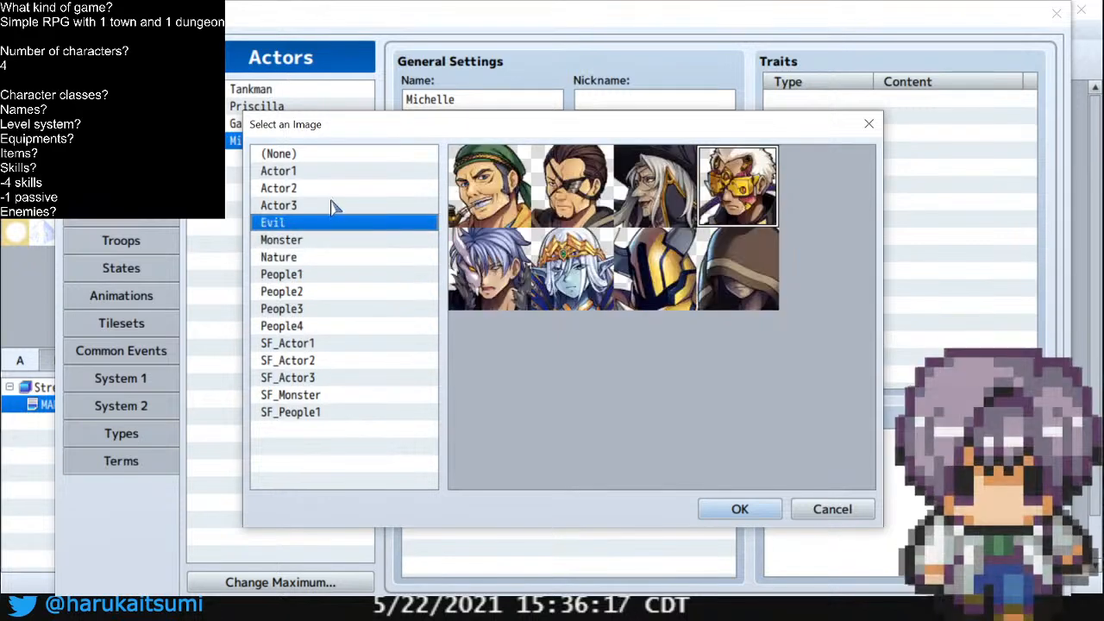
left_click(332, 206)
left_click(335, 192)
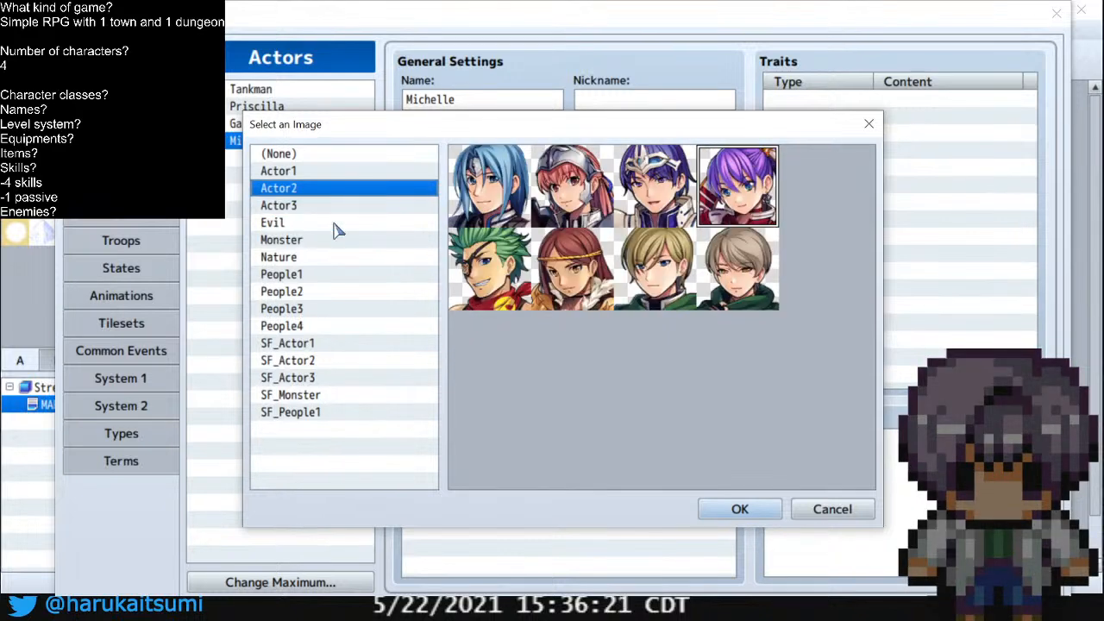
left_click(333, 224)
left_click(327, 236)
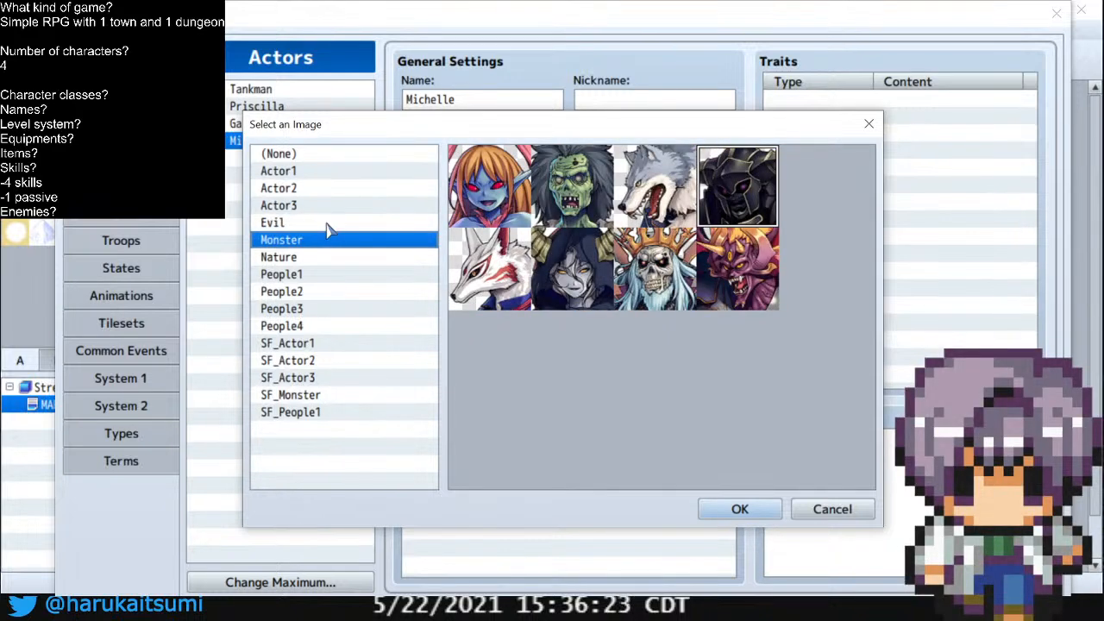
left_click(321, 363)
left_click(314, 397)
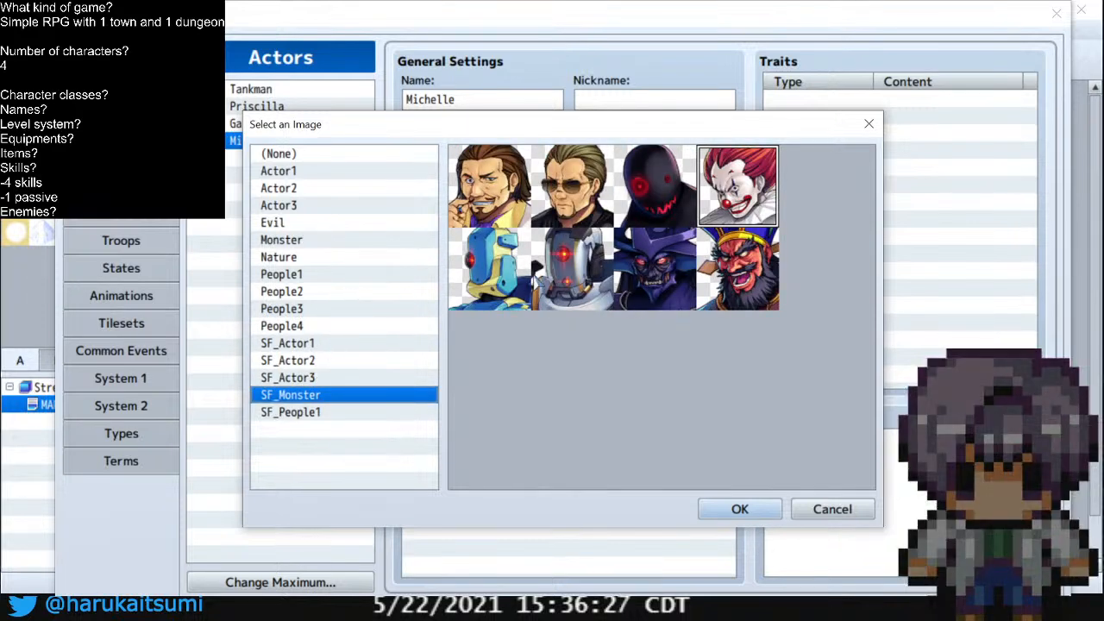
left_click(290, 379)
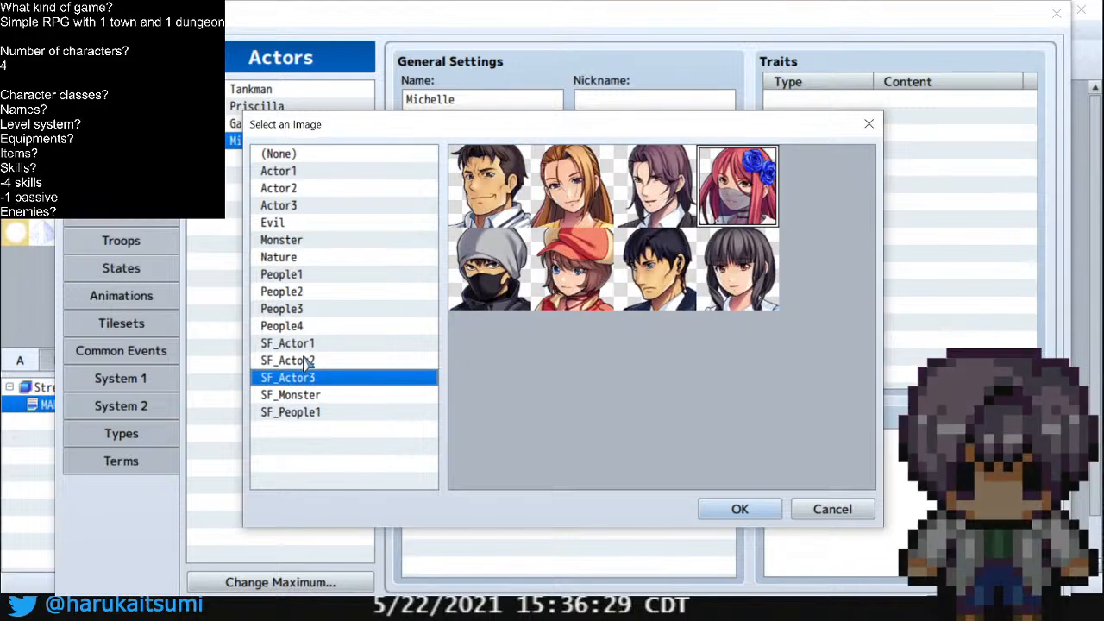
left_click(313, 414)
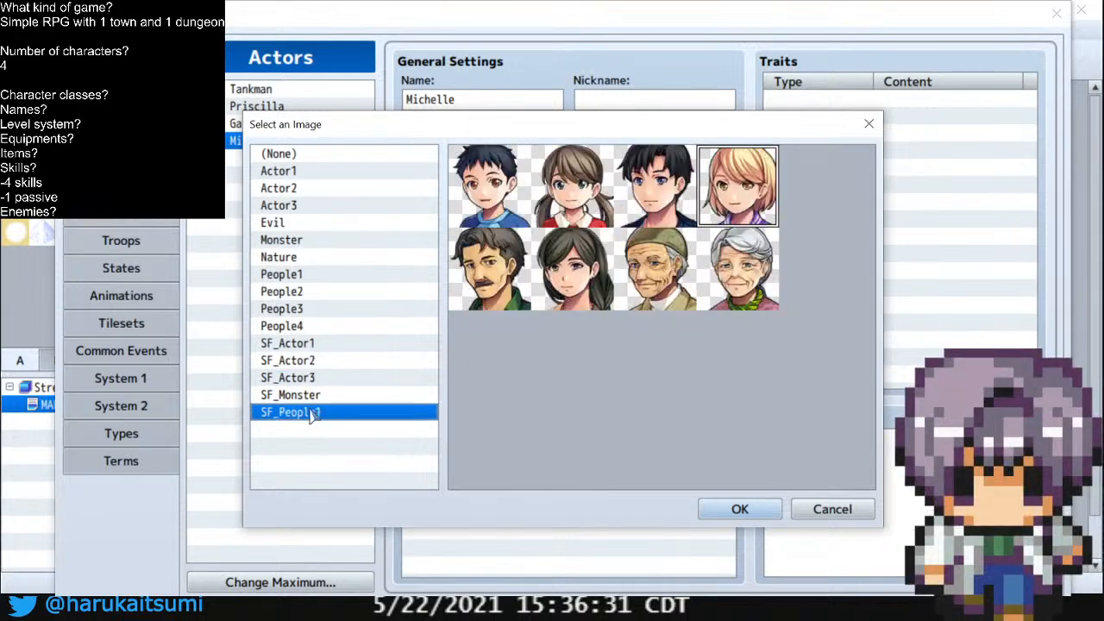
Set Michelle's face image to the black armored monster, fourth in the first row of the Monster set
left_click(298, 343)
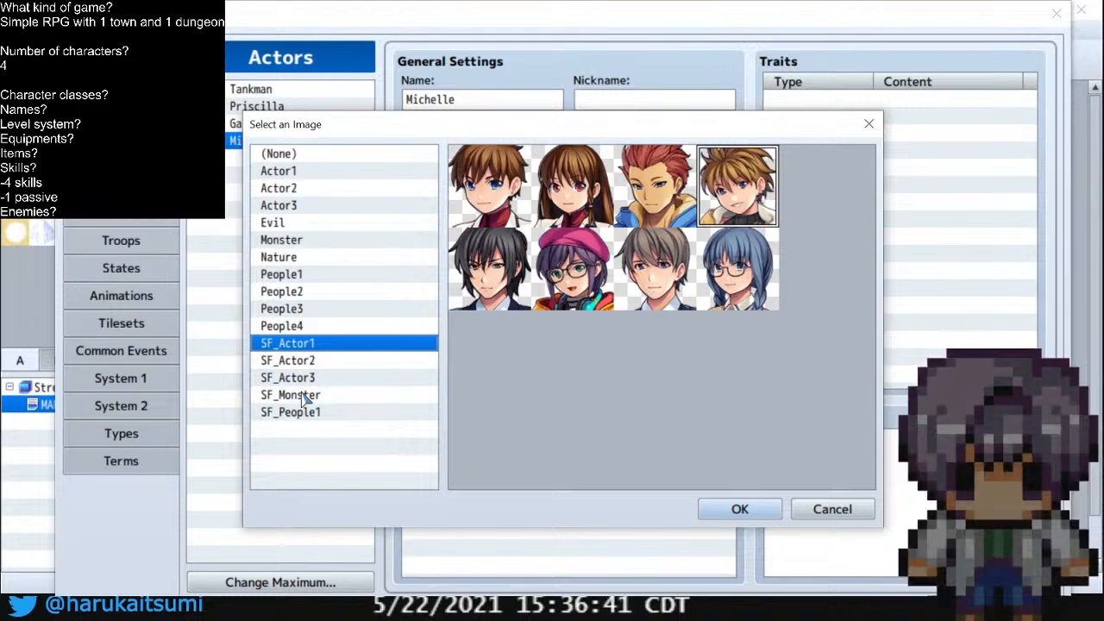
left_click(314, 364)
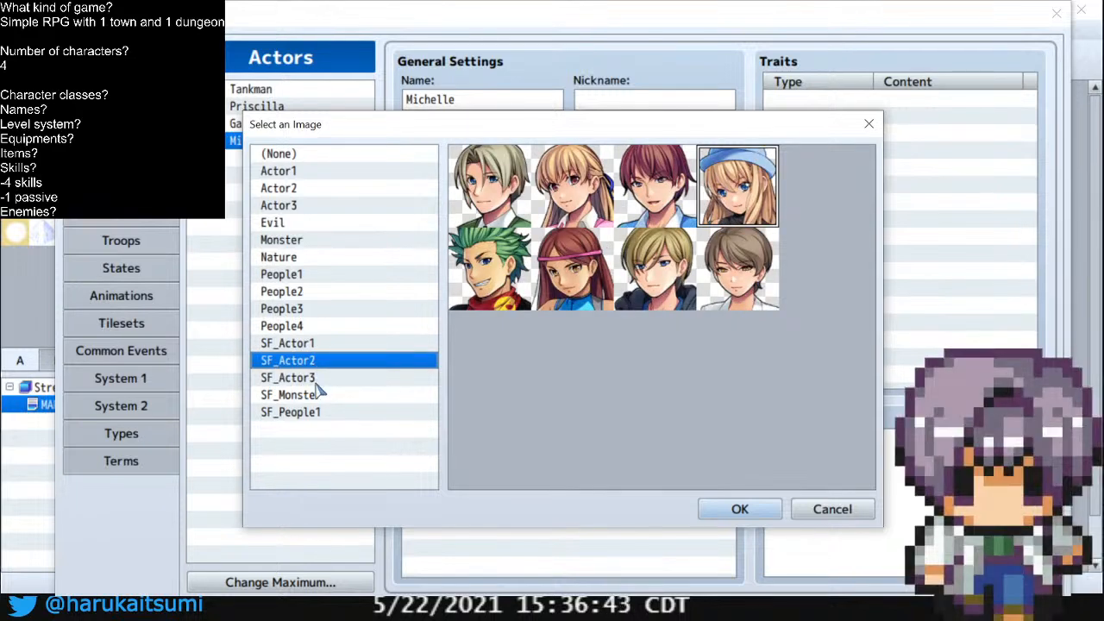
left_click(316, 379)
left_click(319, 311)
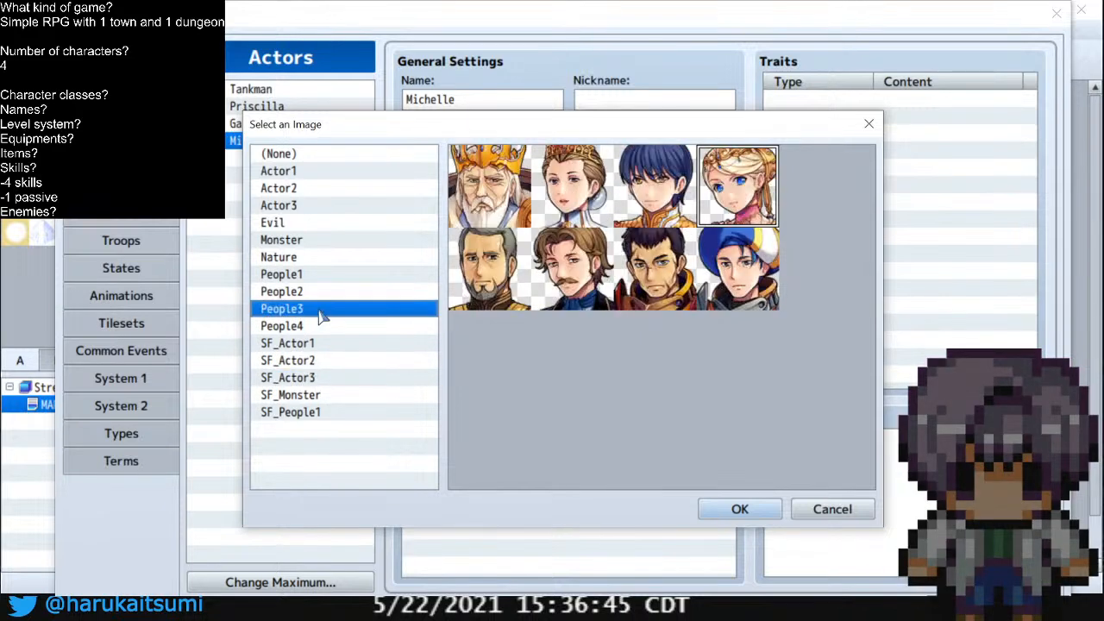
left_click(312, 243)
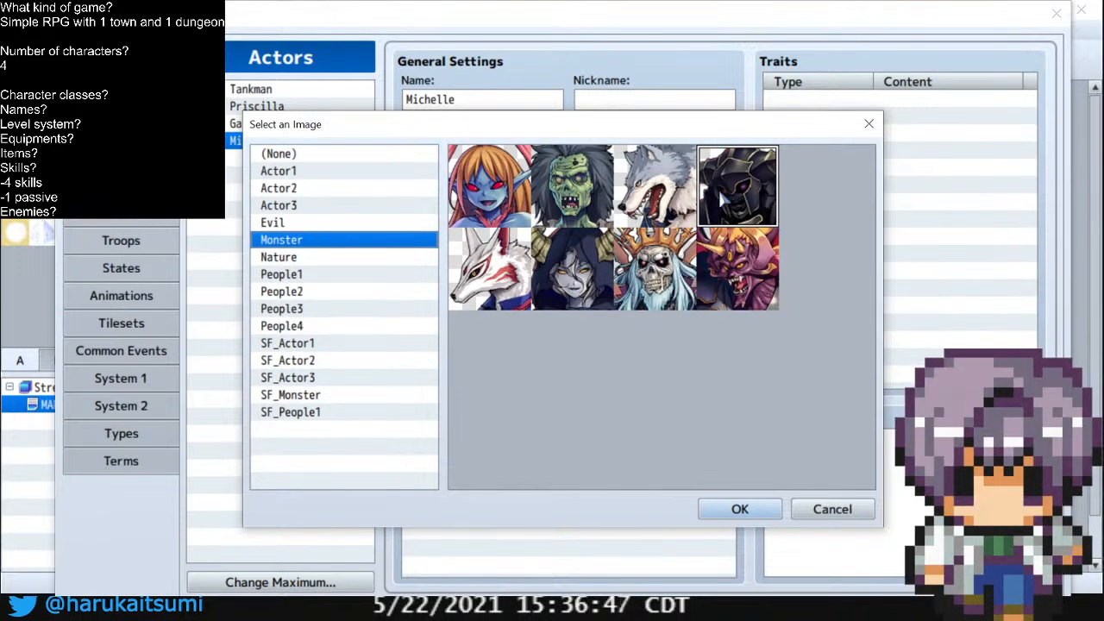
left_click(740, 510)
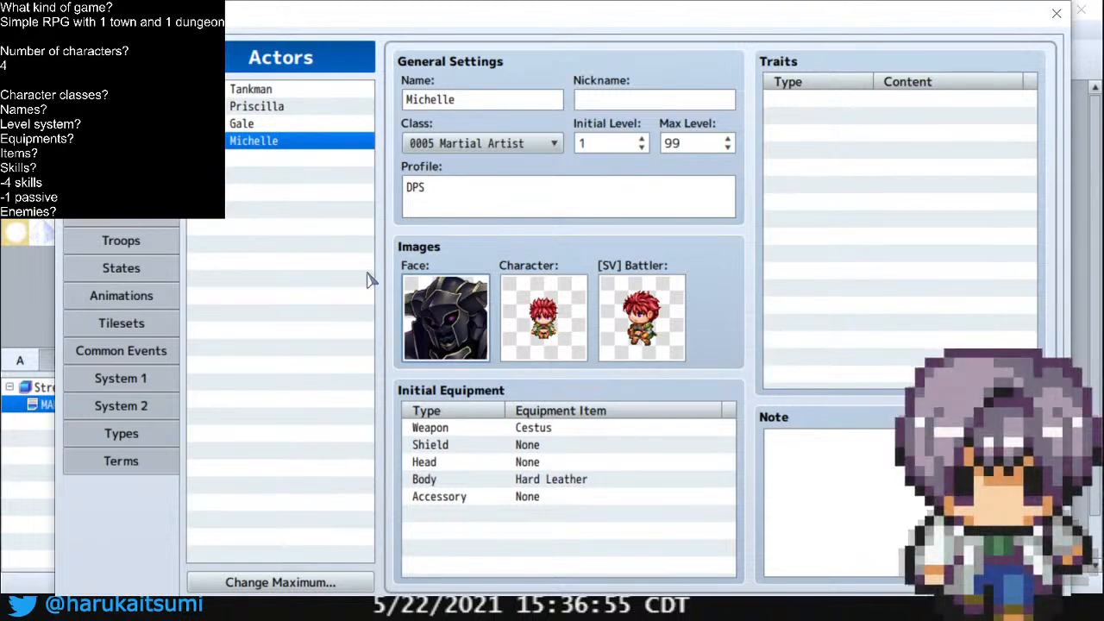
Set Michelle's face image to the blue-haired girl with glasses, fourth in the second row of the SF_Actor1 set
double_click(455, 309)
left_click(313, 185)
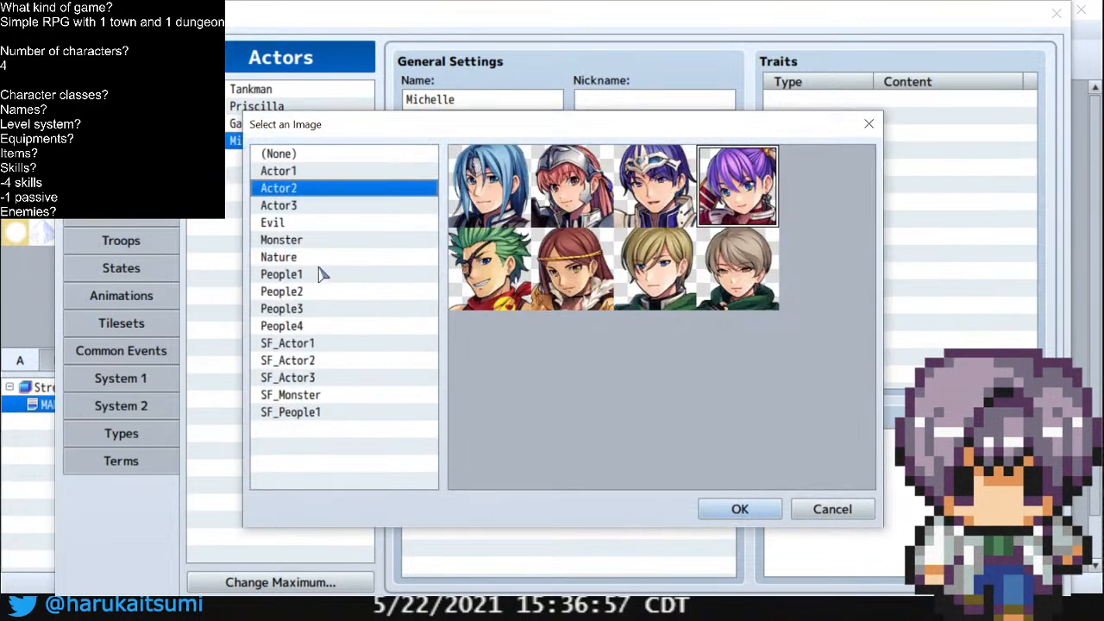
left_click(295, 361)
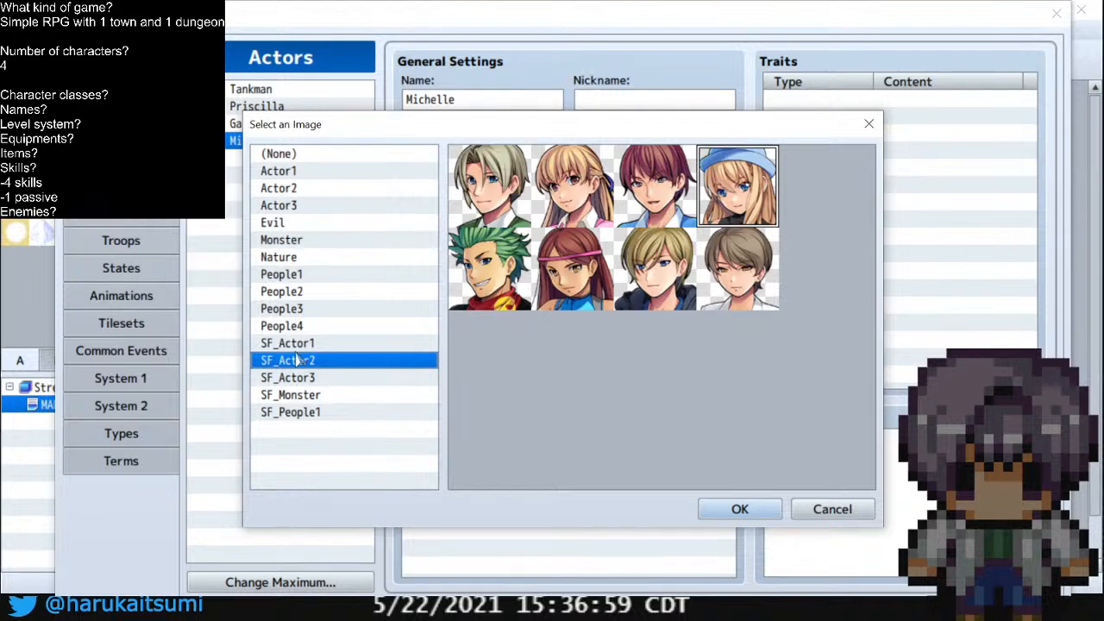
left_click(302, 345)
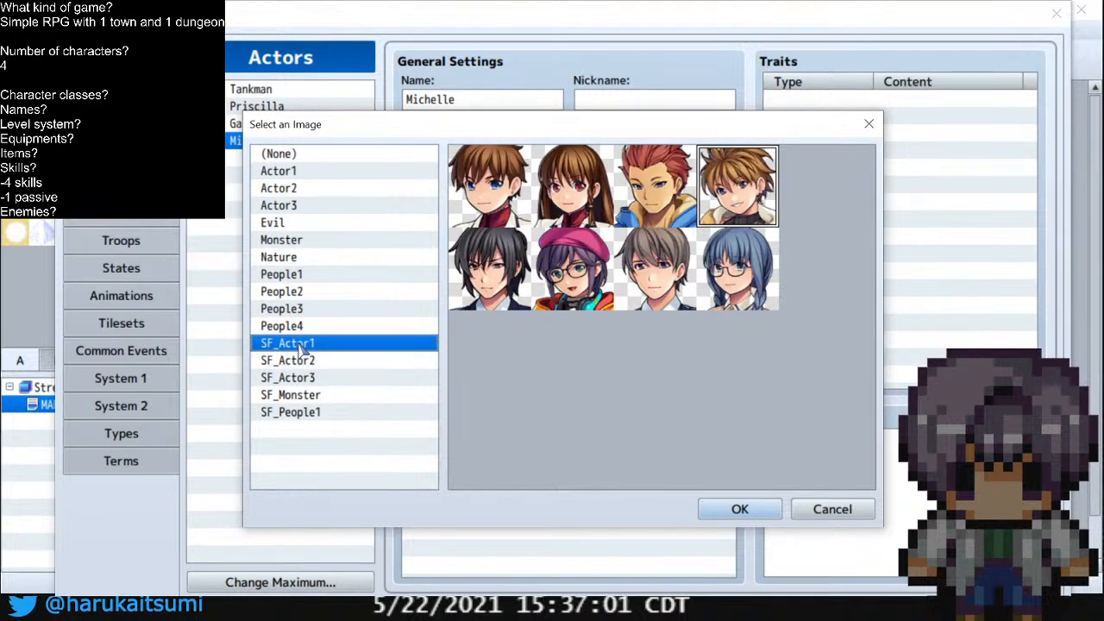
double_click(714, 263)
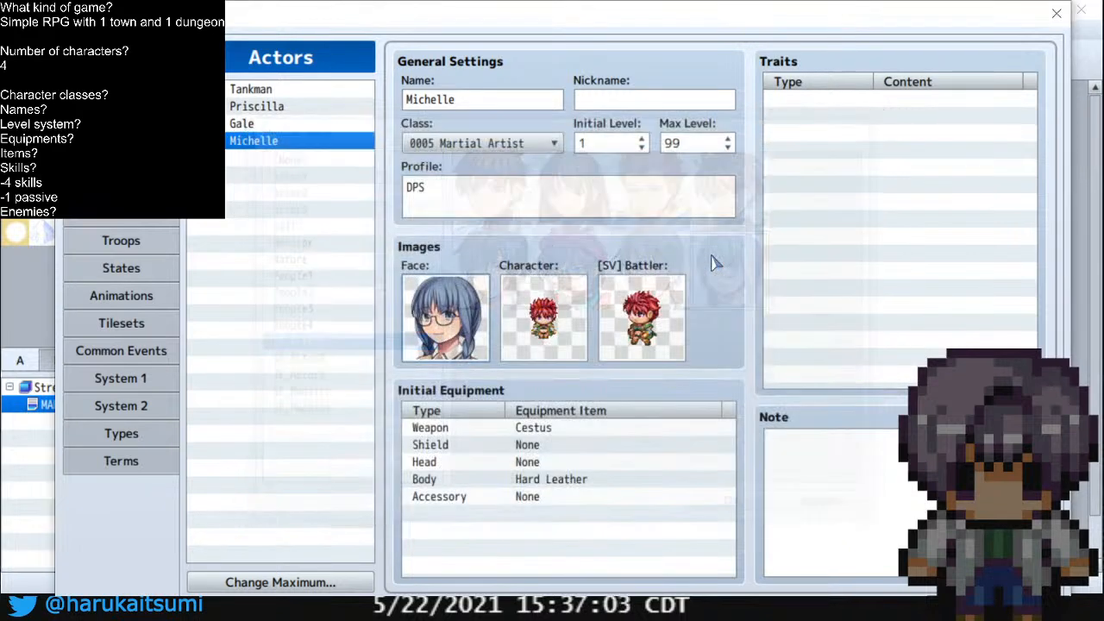
Review the entries of Priscilla, Gale and Tankman, and return to Michelle's entry
left_click(257, 107)
left_click(275, 141)
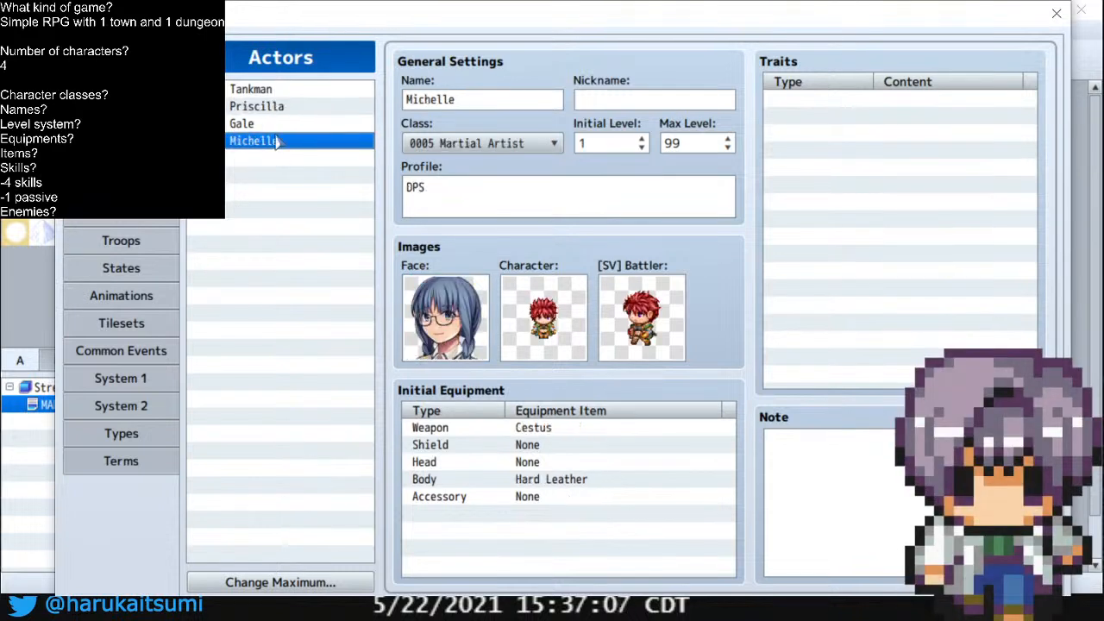
left_click(245, 125)
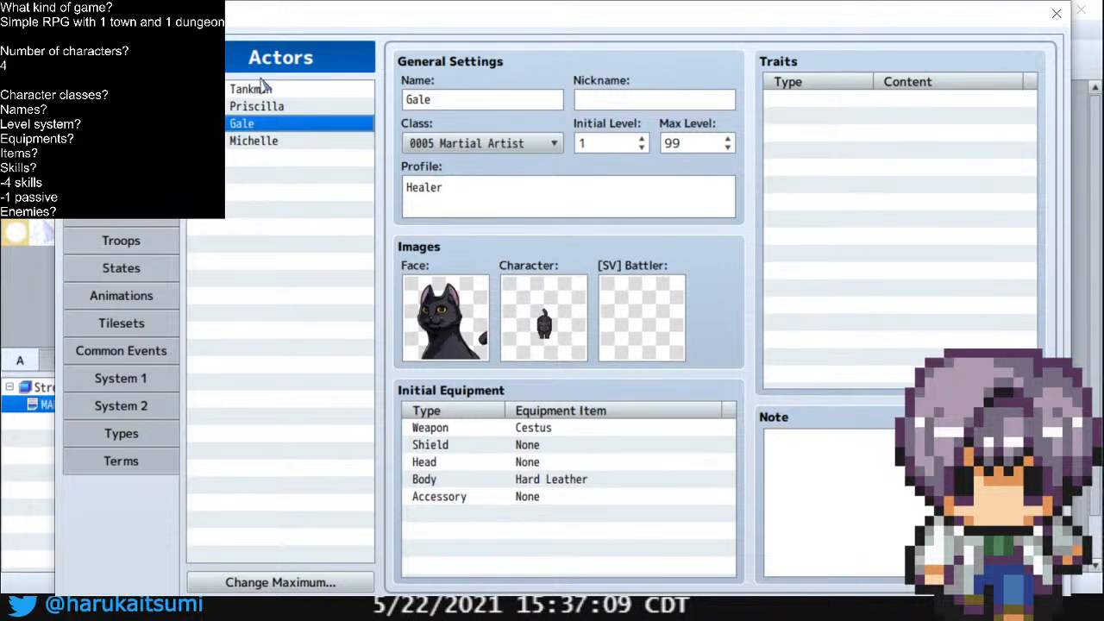
left_click(250, 89)
left_click(243, 123)
left_click(256, 141)
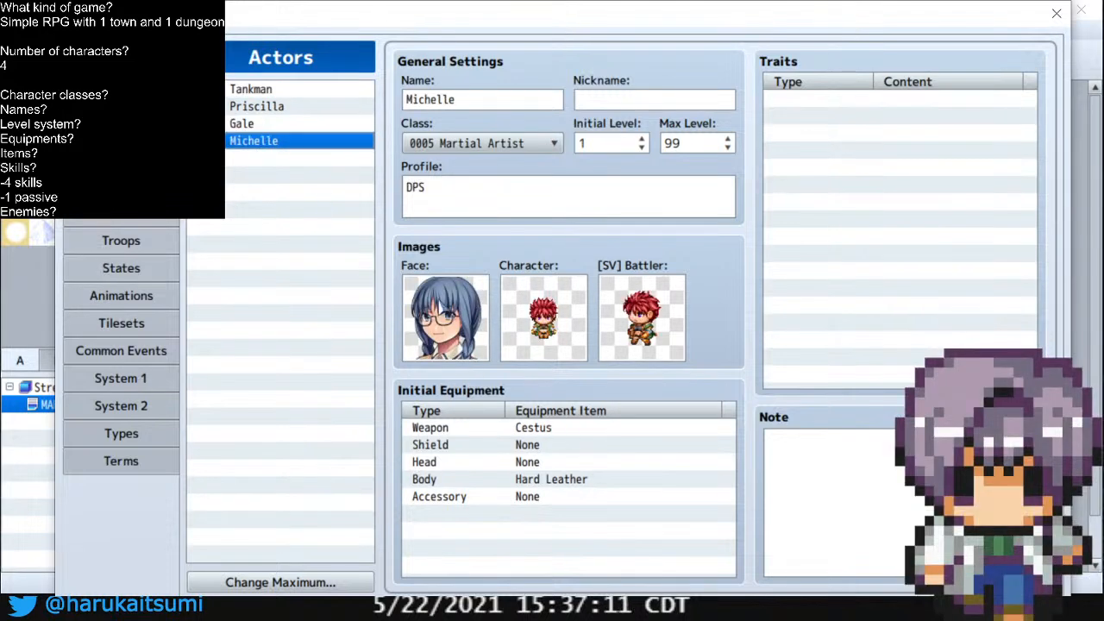
Set Michelle's walking character image to the black-haired girl, fourth in the second row of the SF_People2 set
double_click(524, 339)
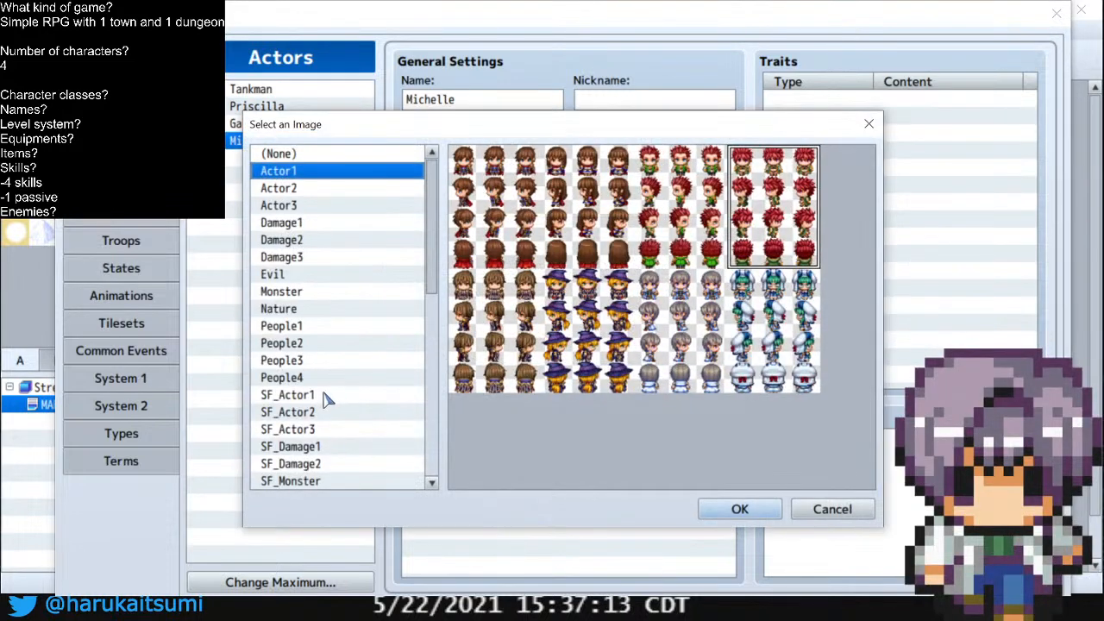
left_click_drag(434, 239, 434, 424)
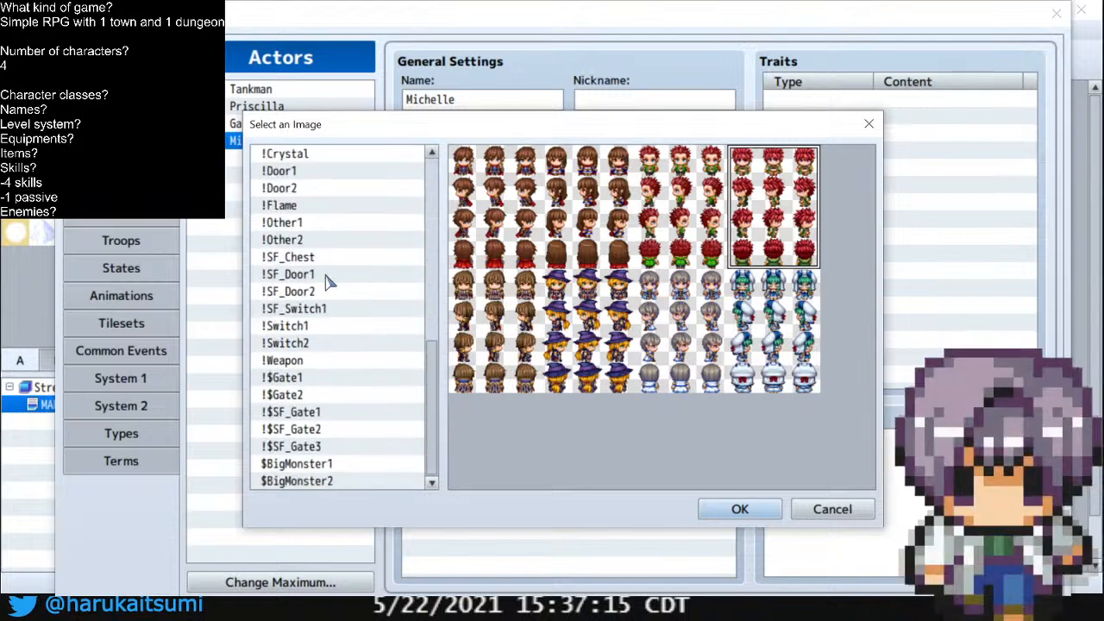
scroll(322, 283, "up", 4)
left_click(312, 241)
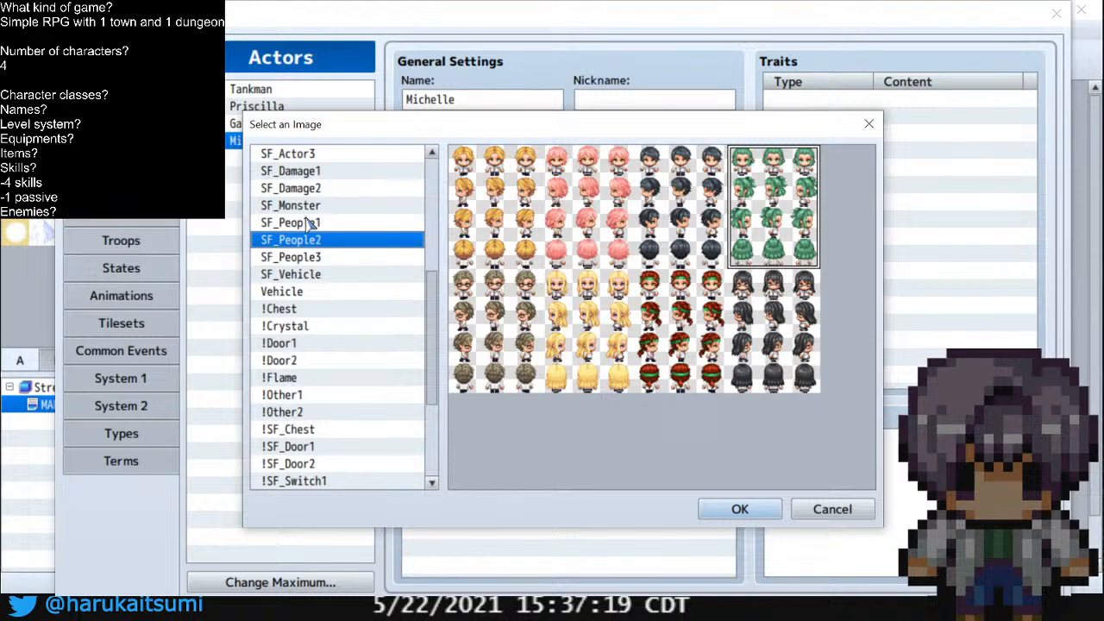
double_click(774, 312)
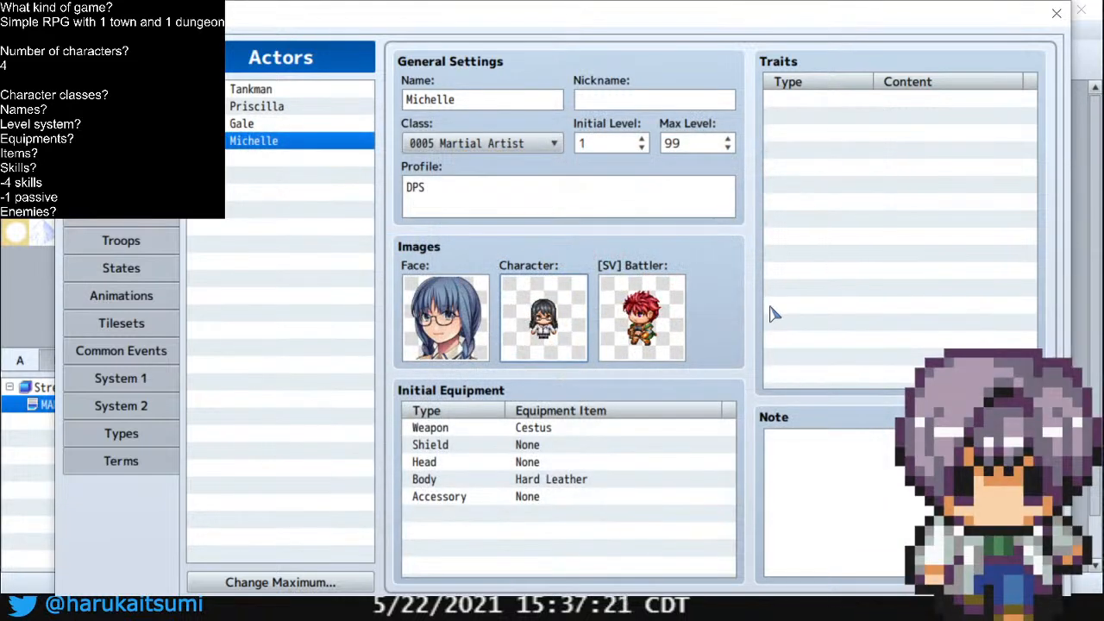
Browse other walking character sprites and side-view battler images for Michelle, closing each selection without applying it
double_click(539, 347)
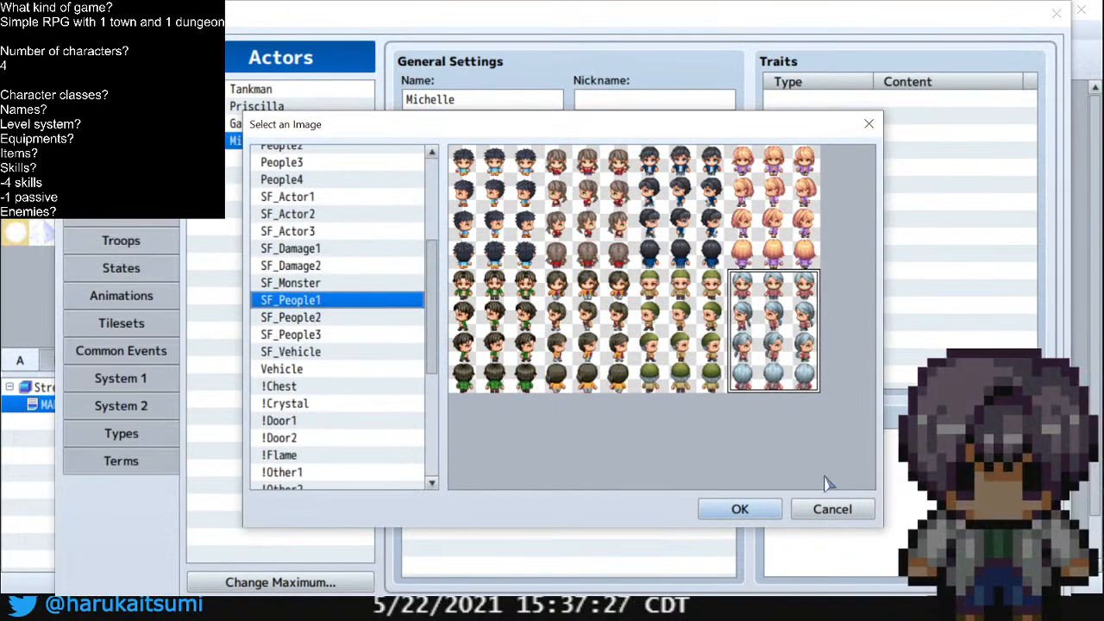
left_click(821, 509)
double_click(672, 324)
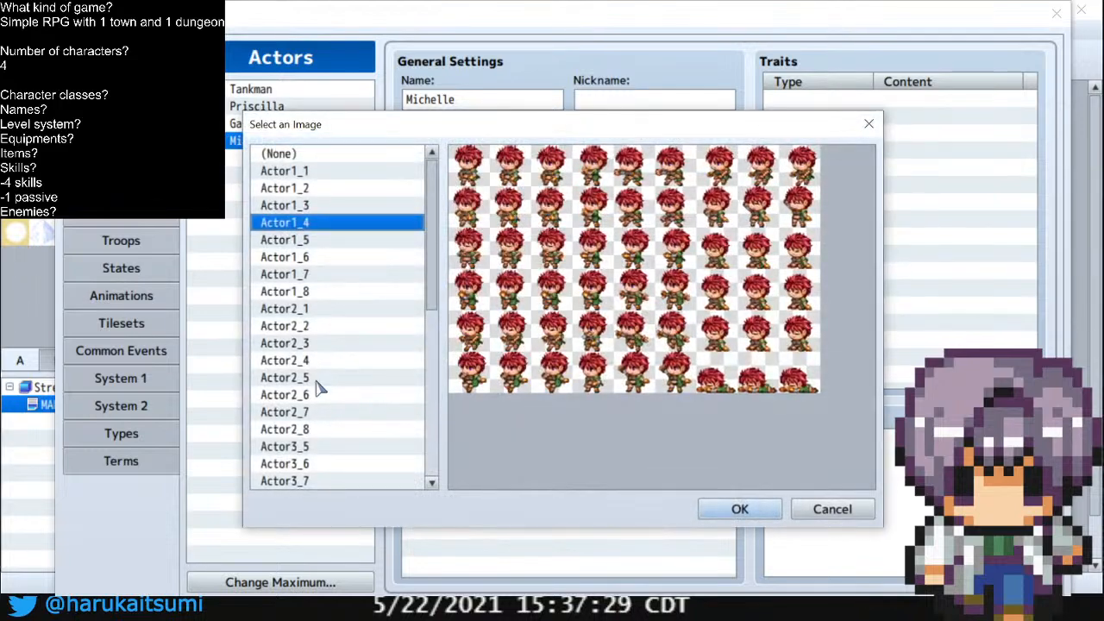
scroll(333, 414, "down", 4)
left_click(332, 326)
left_click(335, 344)
left_click(341, 378)
left_click(344, 412)
left_click(822, 510)
Check which side-view battler image is assigned to Priscilla
left_click(276, 124)
left_click(294, 107)
double_click(639, 315)
left_click(851, 509)
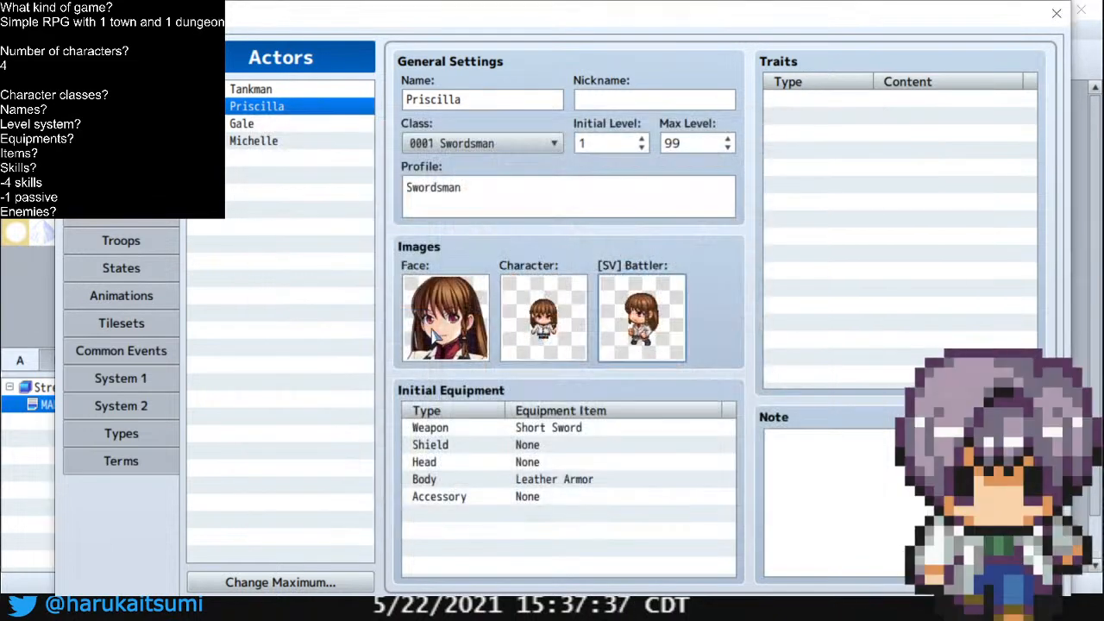
Compare the SF_Actor1, SF_Actor2 and SF_Actor3 side-view battler images as candidates for Michelle
left_click(296, 126)
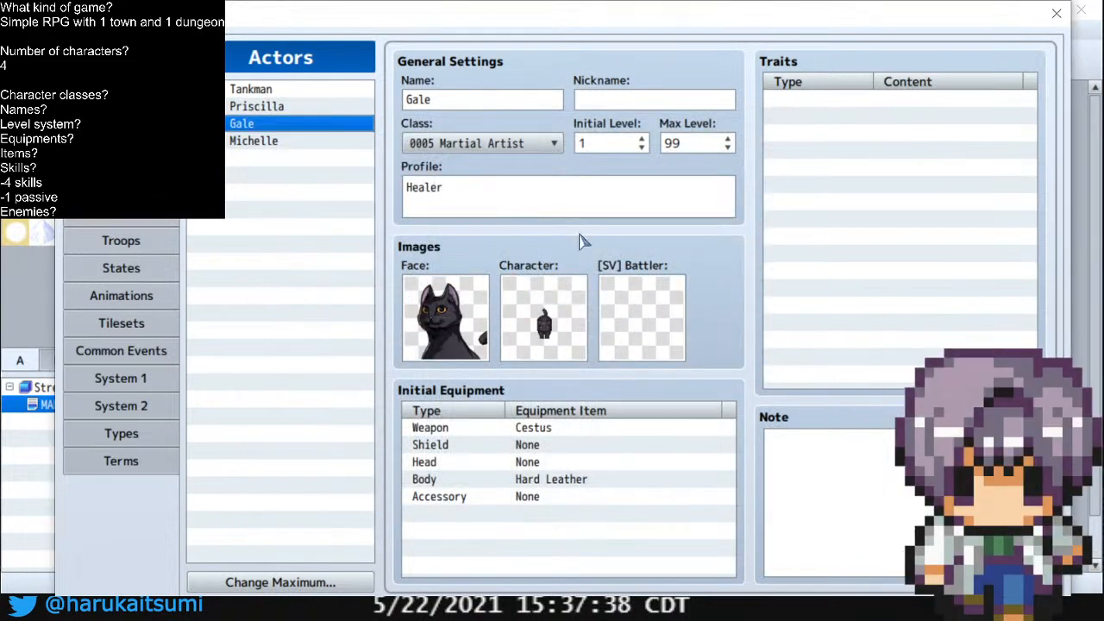
left_click(278, 142)
double_click(544, 319)
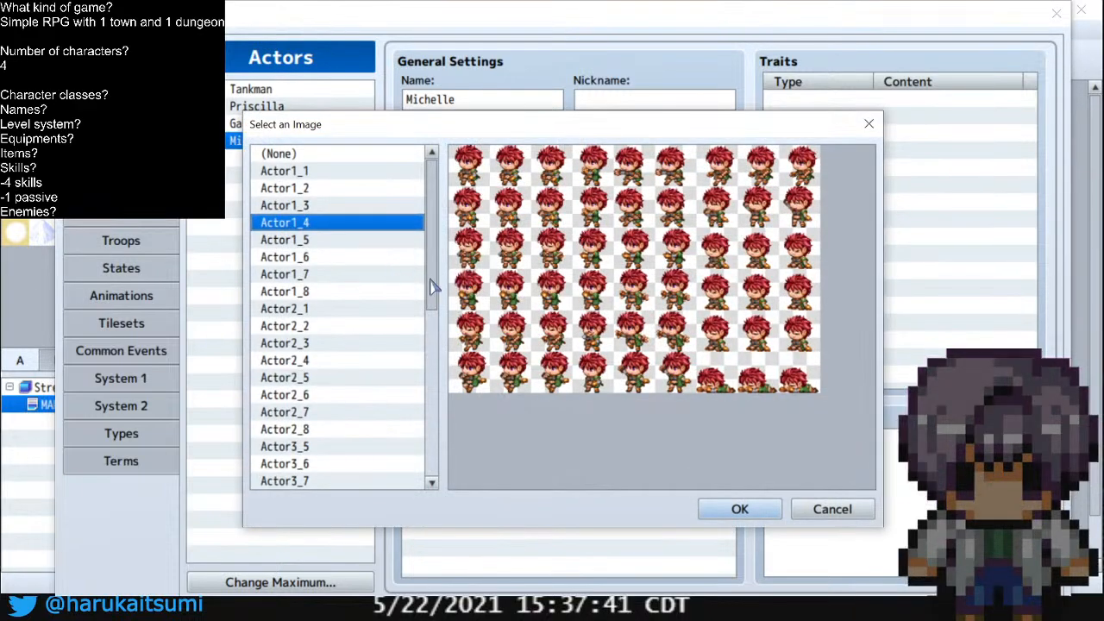
left_click_drag(436, 281, 452, 451)
left_click(354, 377)
left_click(332, 346)
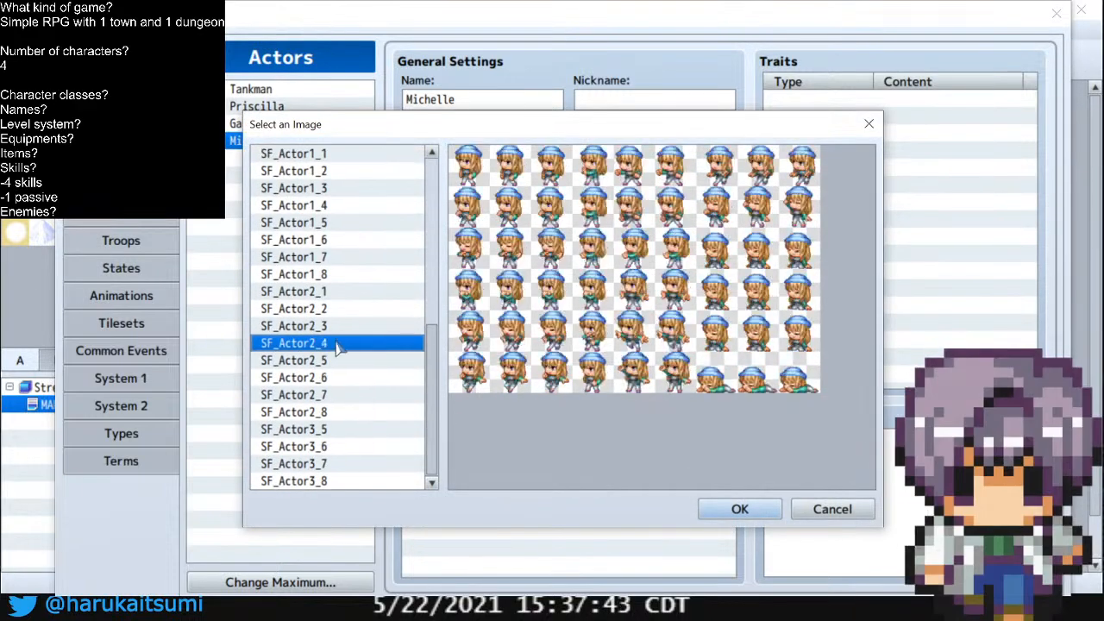
key("Down")
key("Down")
key("Down")
key("Down")
key("Down")
key("Down")
key("Down")
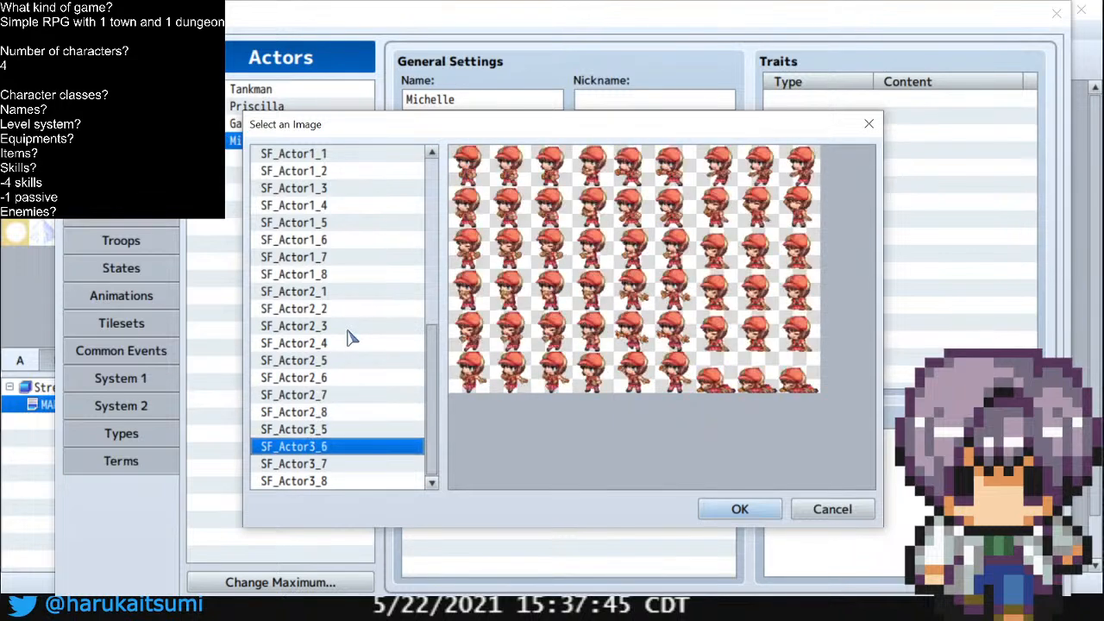
key("Up")
key("Up")
key("Up")
key("Up")
key("Up")
key("Up")
key("Up")
key("Up")
key("Up")
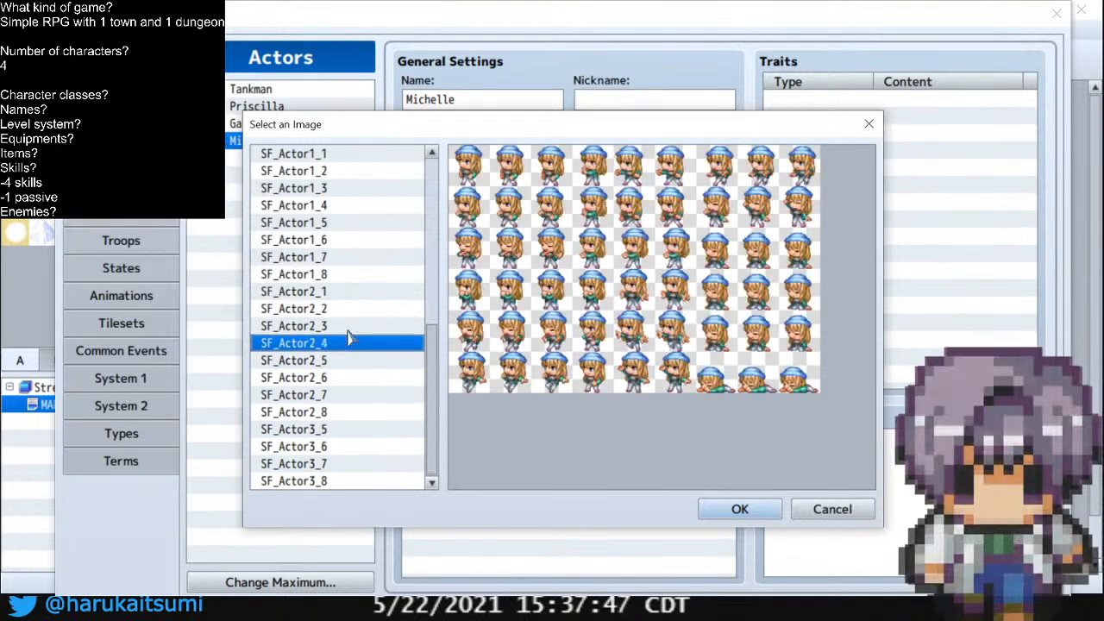
key("Up")
key("Up")
key("Up")
key("Up")
key("Up")
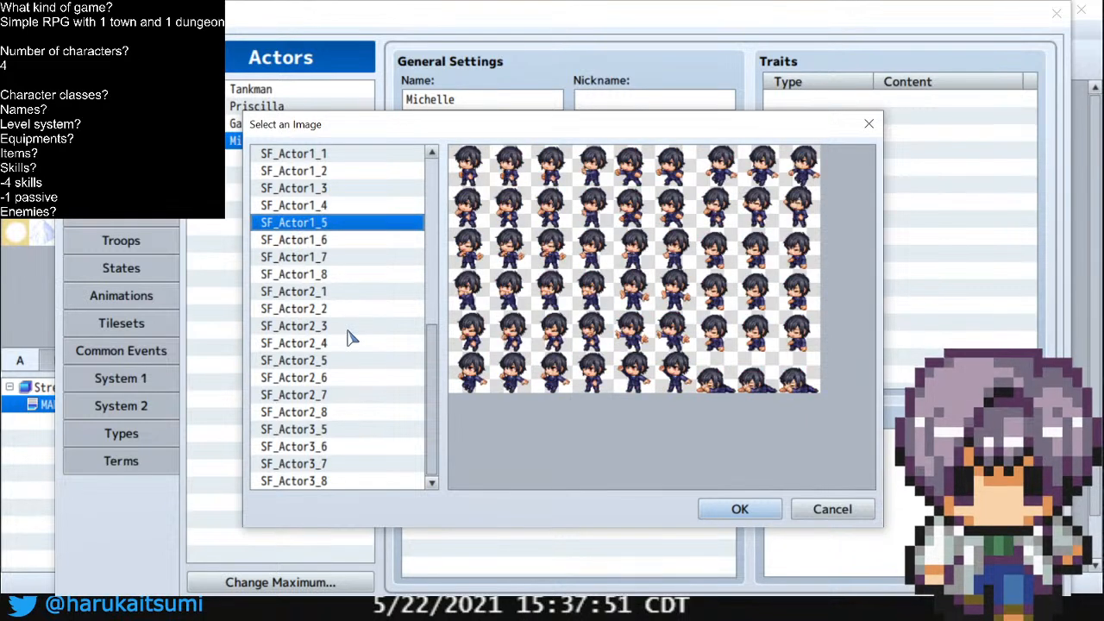
key("Up")
key("Up")
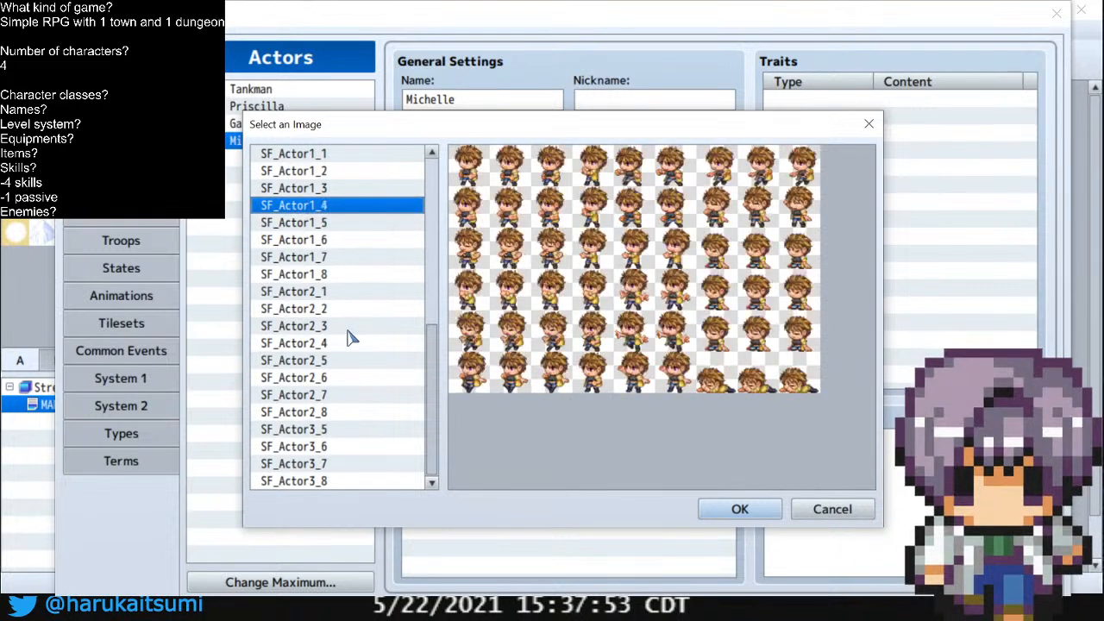
key("Up")
key("Up")
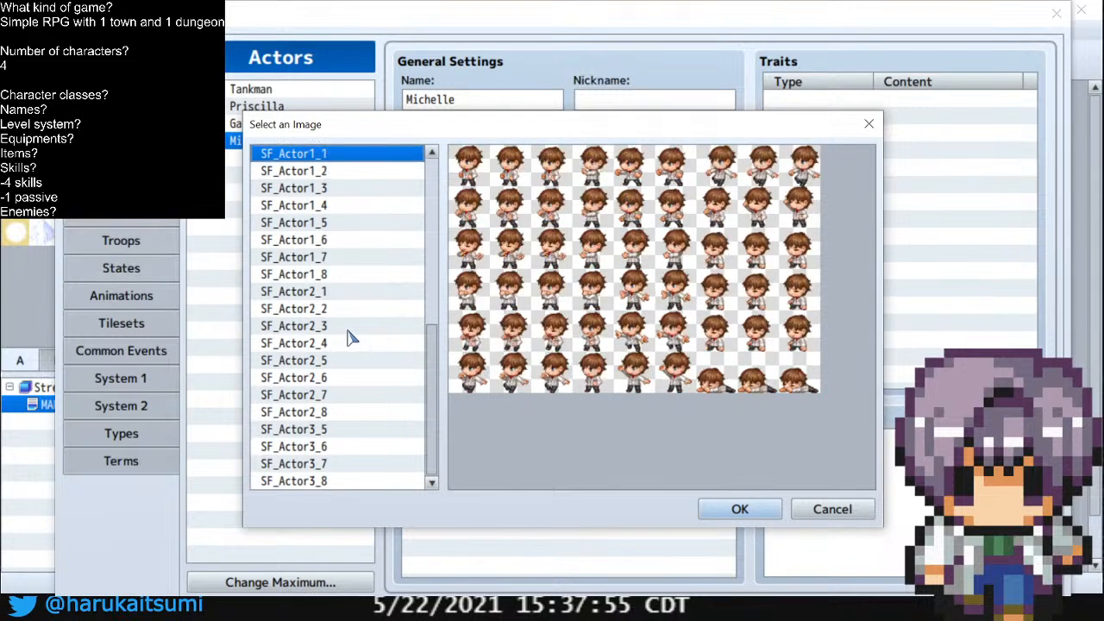
key("Down")
key("Down")
key("Down")
key("Down")
key("Down")
key("Down")
key("Down")
key("Down")
key("Down")
key("Down")
key("Down")
key("Down")
key("Down")
key("Down")
key("Down")
key("Down")
key("Down")
key("Down")
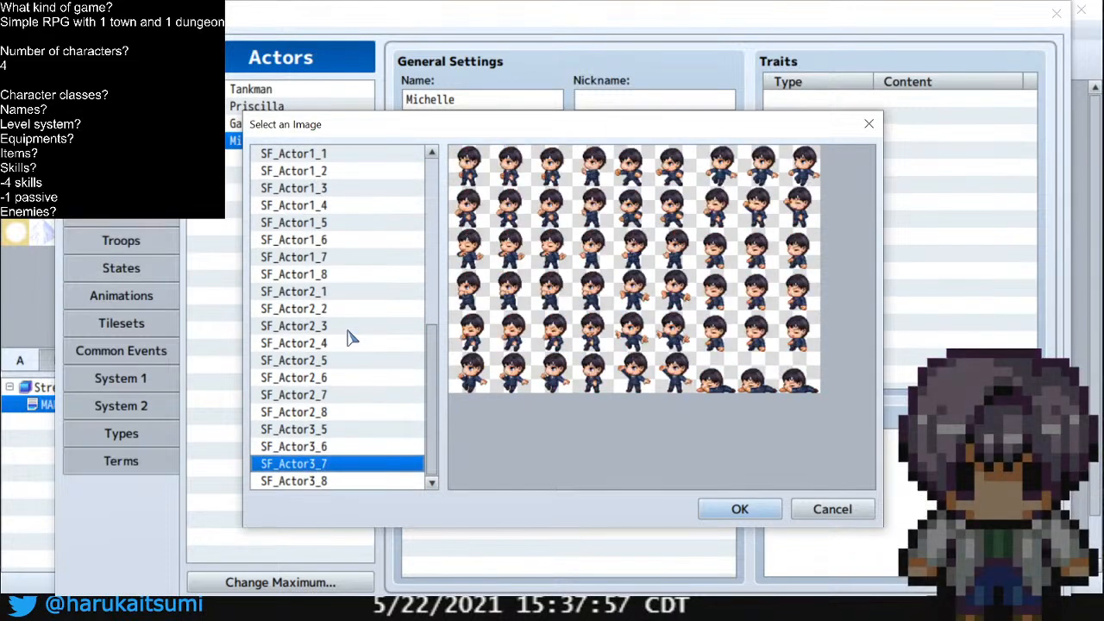
key("Down")
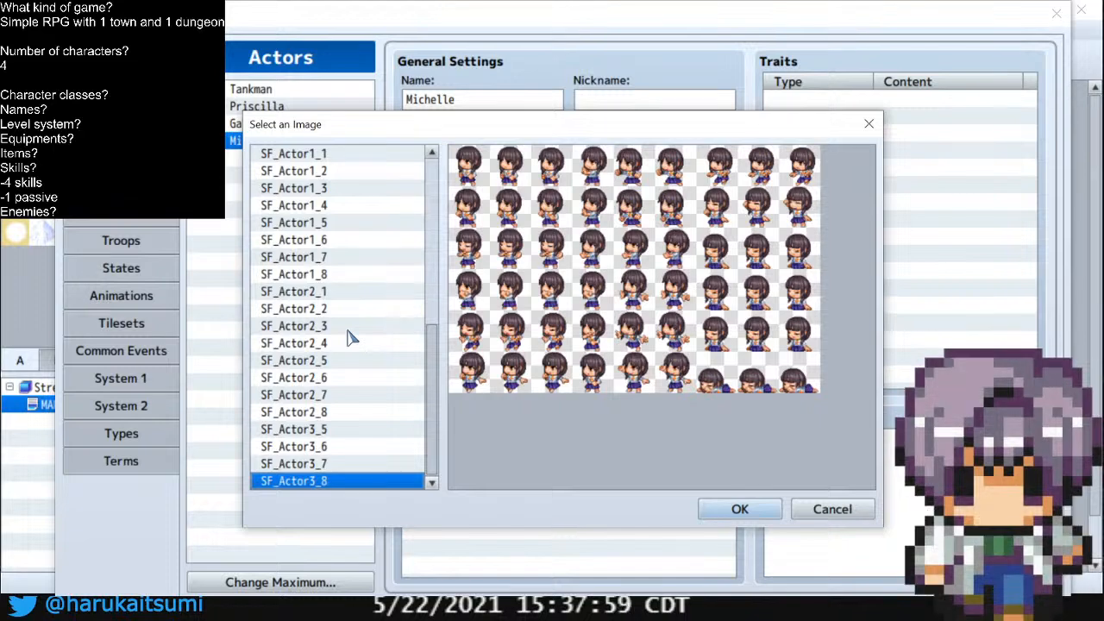
Set Michelle's side-view battler image to the blue-haired SF_Actor1_8
key("Up")
key("Down")
key("Up")
key("Up")
key("Up")
key("Up")
key("Up")
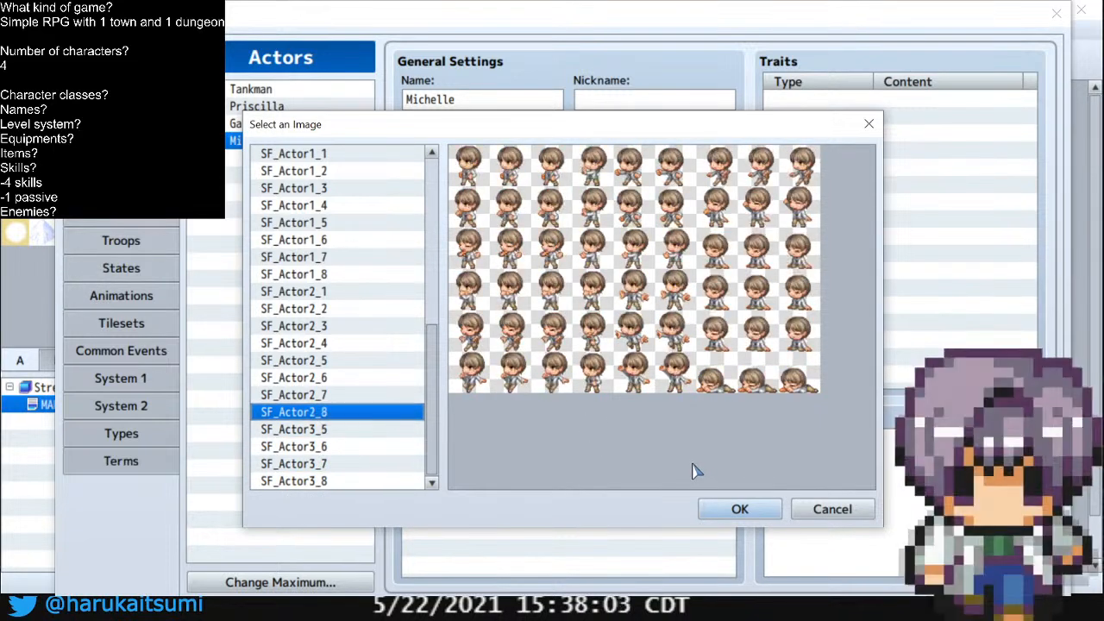
key("Up")
key("Up")
key("Up")
key("Up")
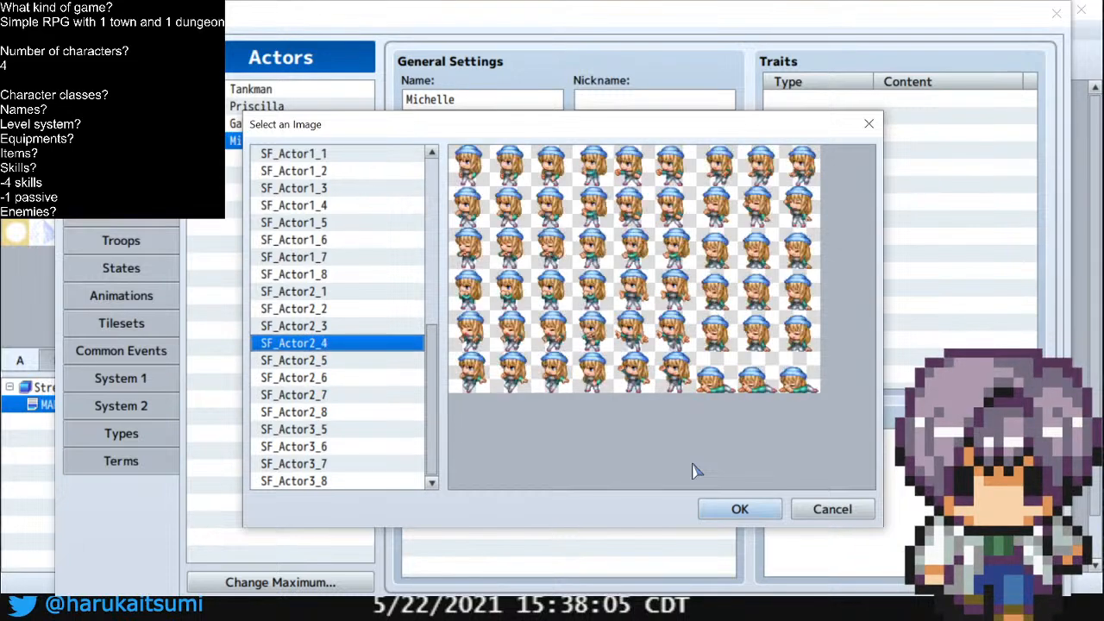
key("Up")
key("Up")
key("Up")
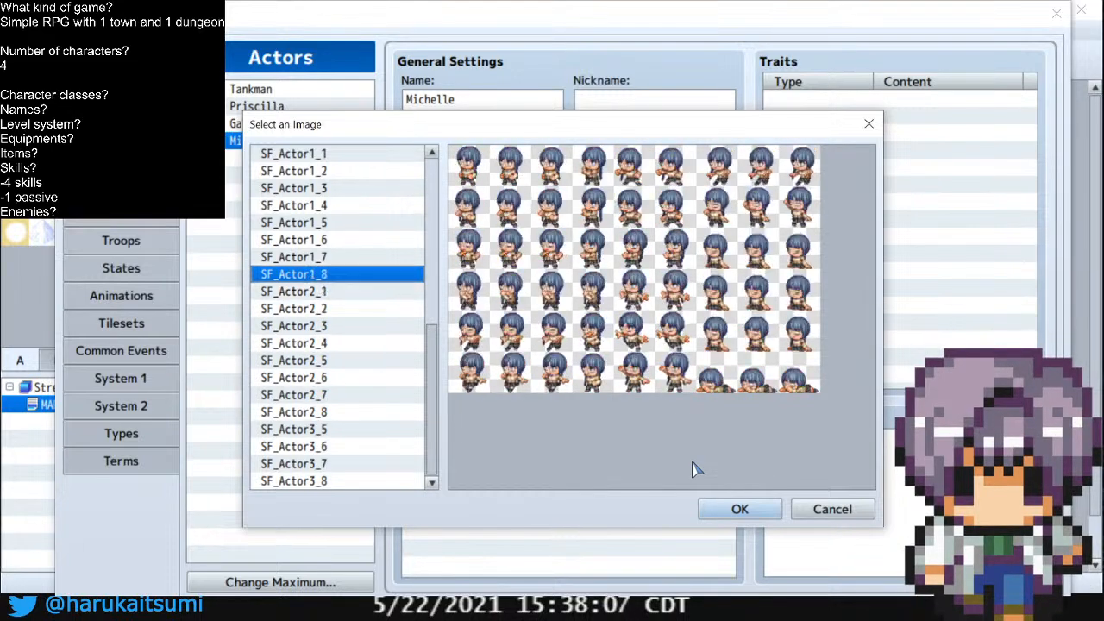
left_click(739, 510)
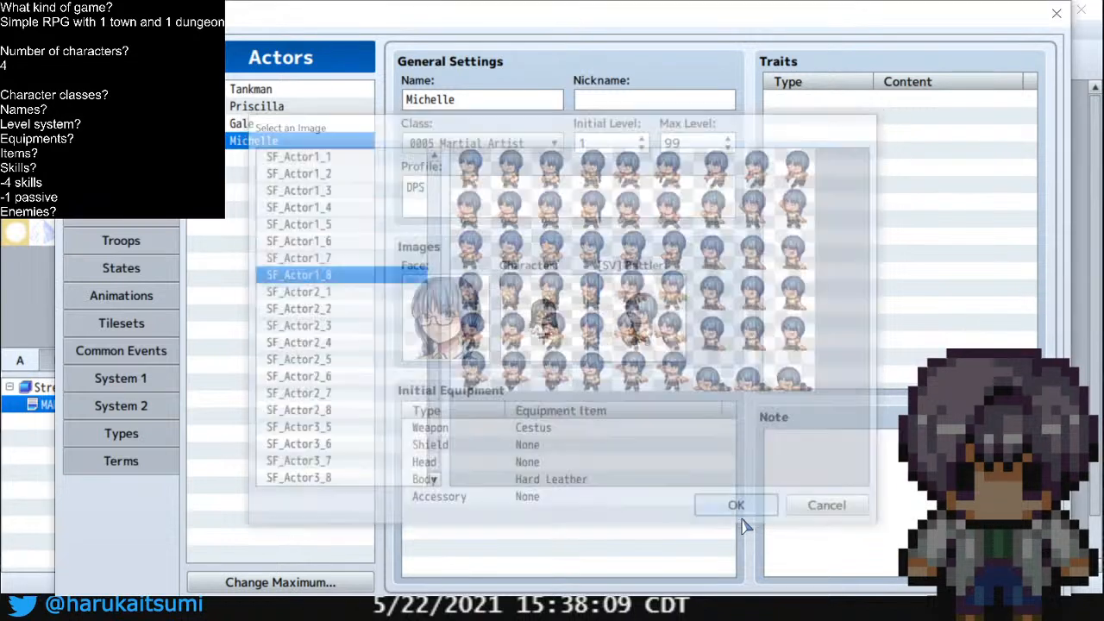
Check the SF_People1 walking character sprites for Michelle, closing the selection without applying any
double_click(544, 318)
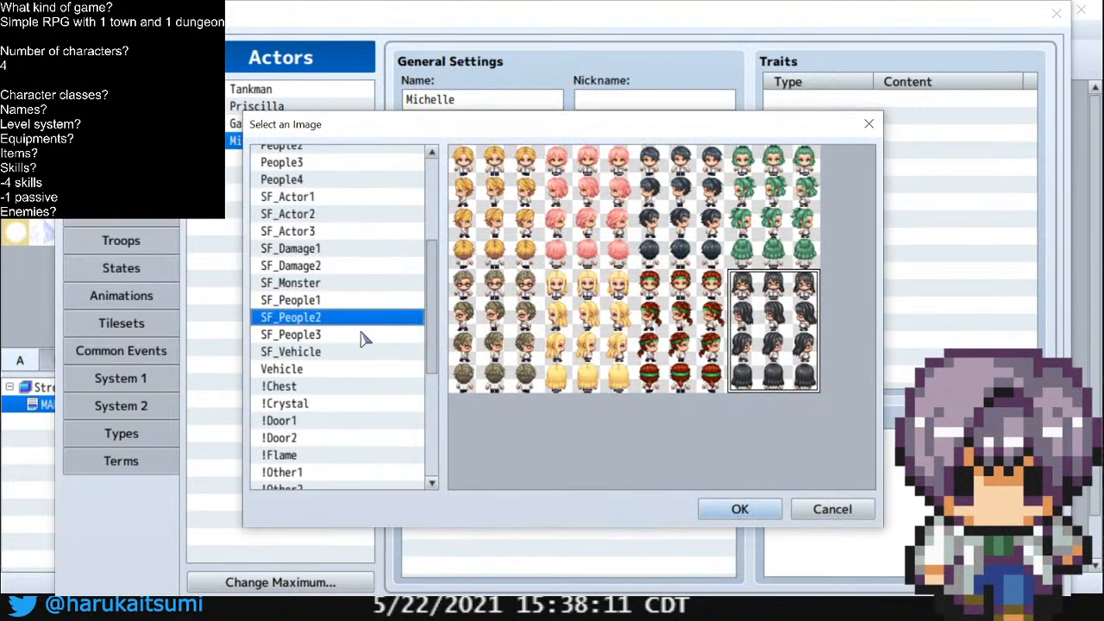
left_click(298, 304)
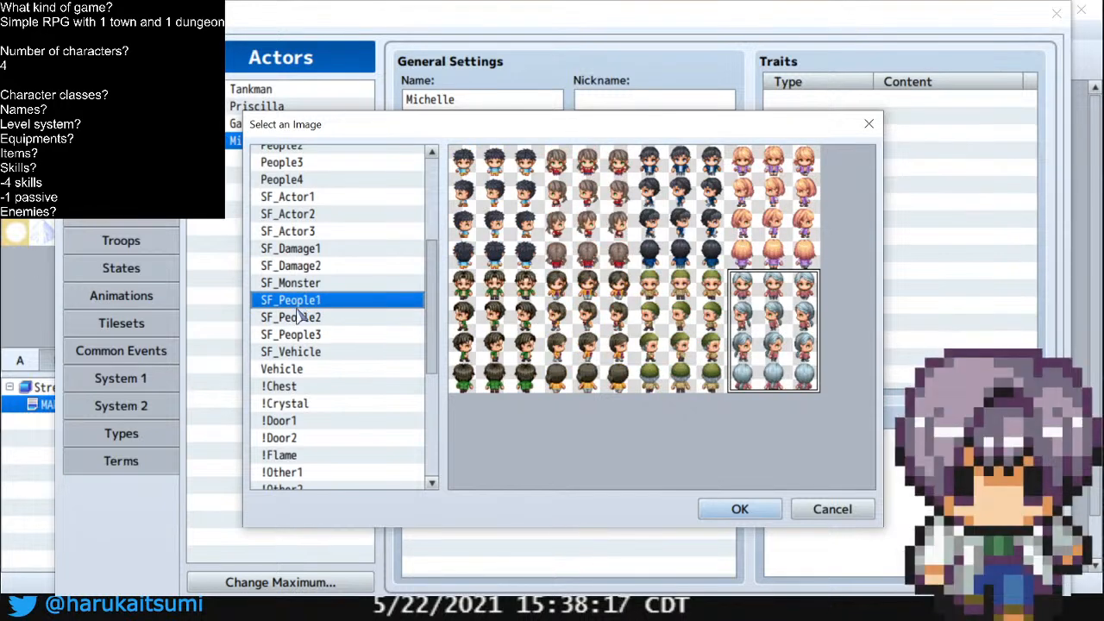
left_click(830, 508)
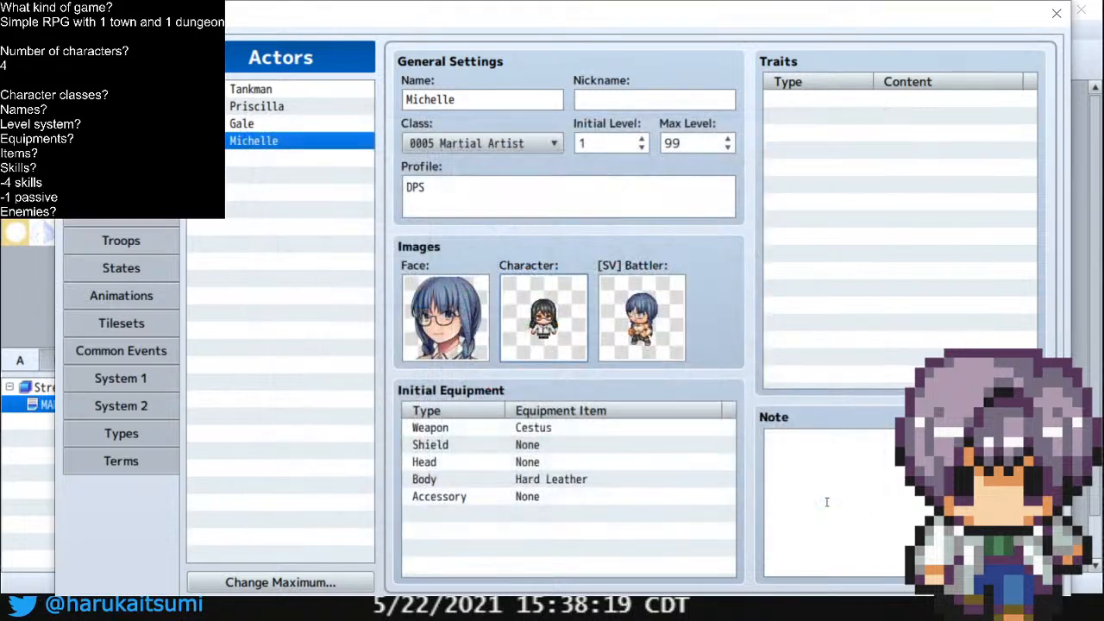
Rename the cat actor Gale as Salem after viewing the Tankman and Priscilla entries
left_click(272, 91)
left_click(276, 110)
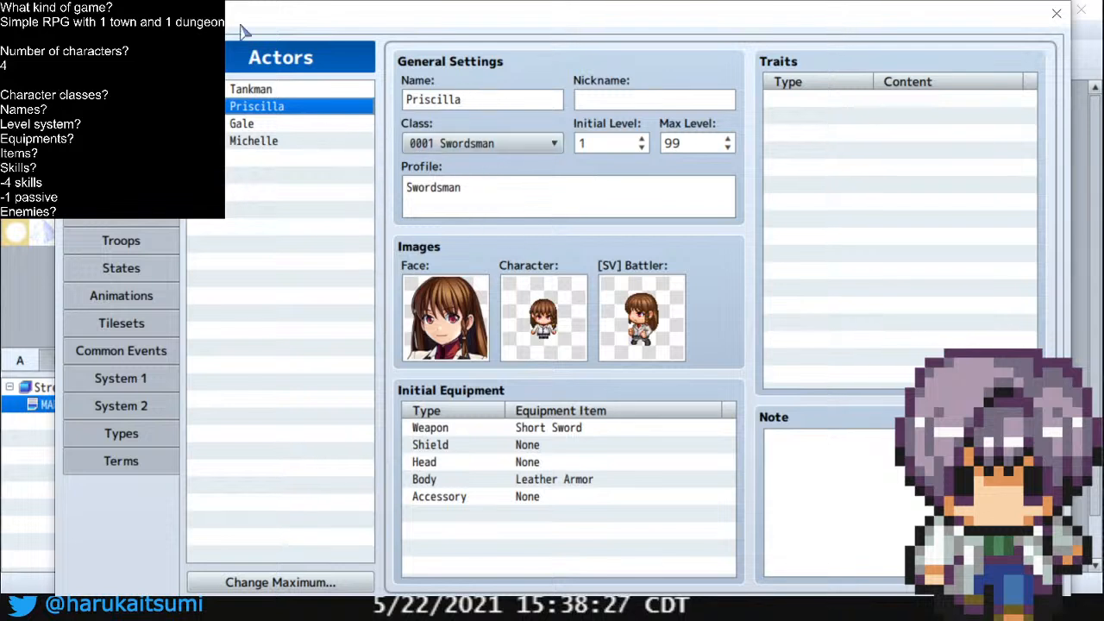
left_click(278, 124)
double_click(452, 103)
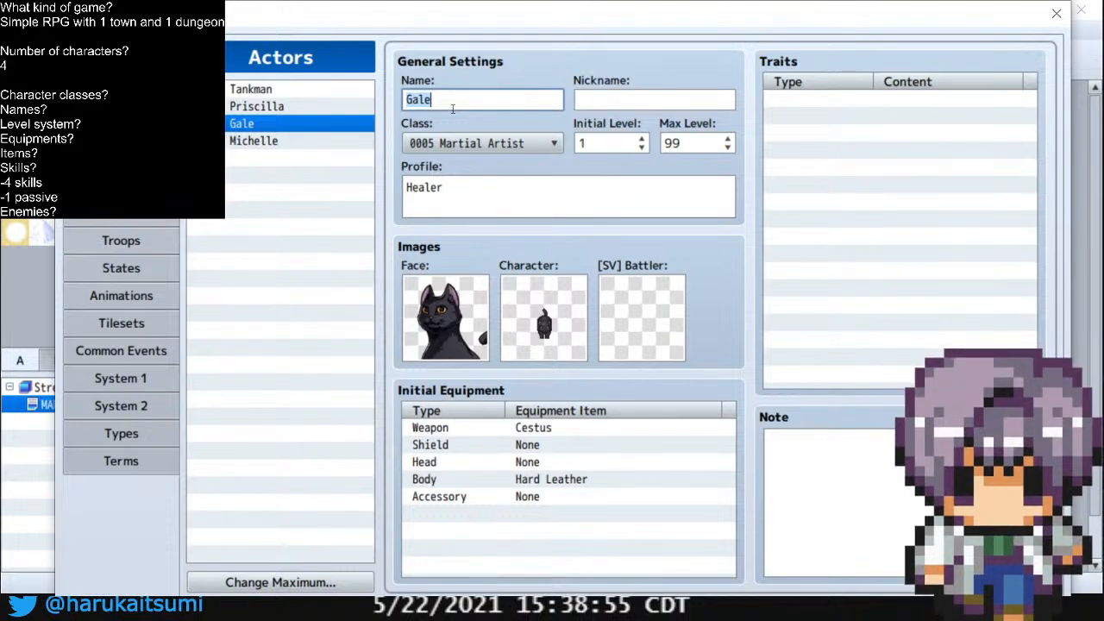
type("Sale")
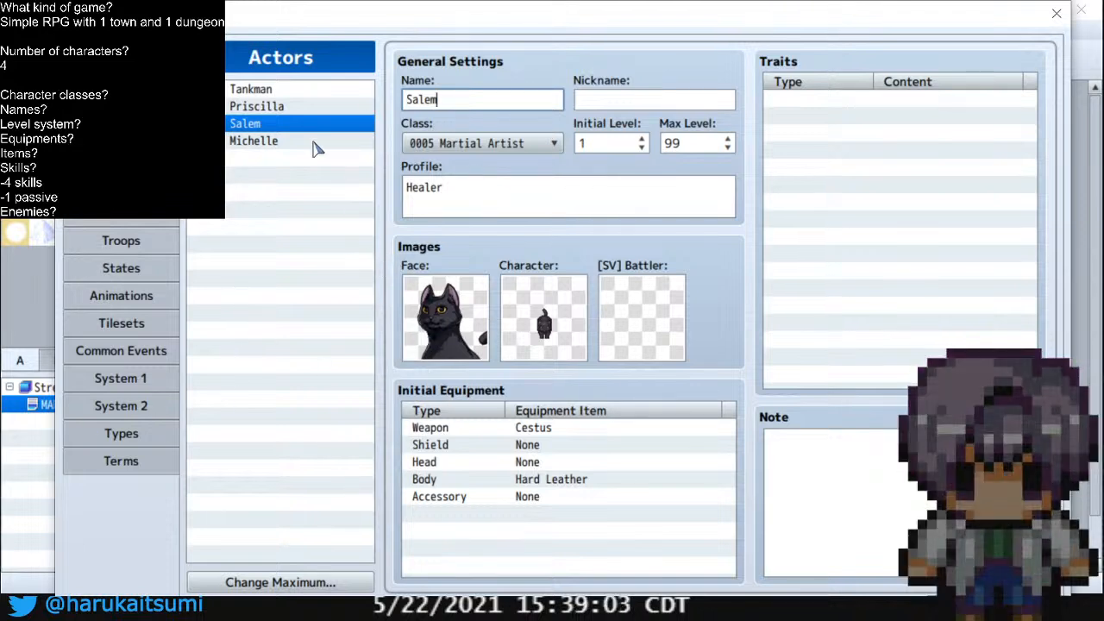
Look through the weapons available for Salem's initial equipment and close the choice without applying one
double_click(509, 430)
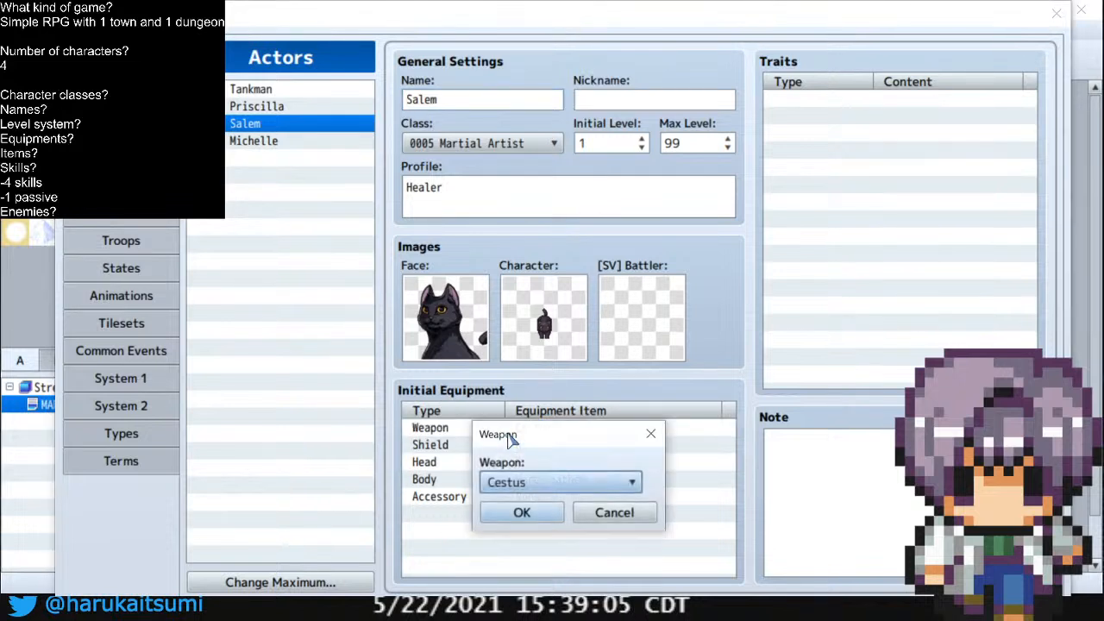
left_click(559, 485)
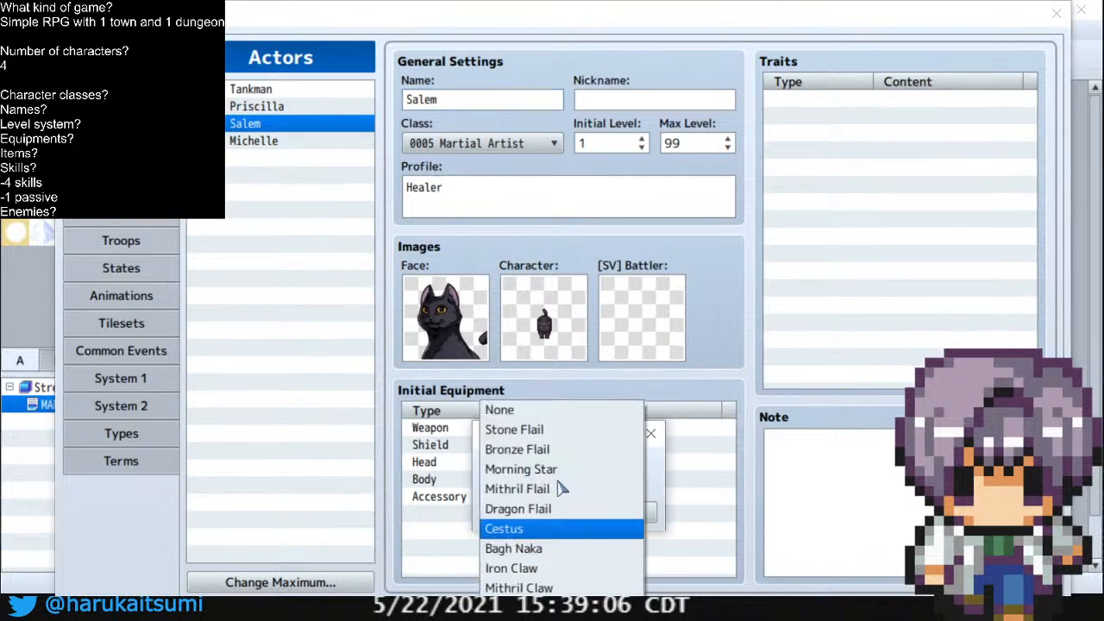
left_click(654, 442)
left_click(654, 442)
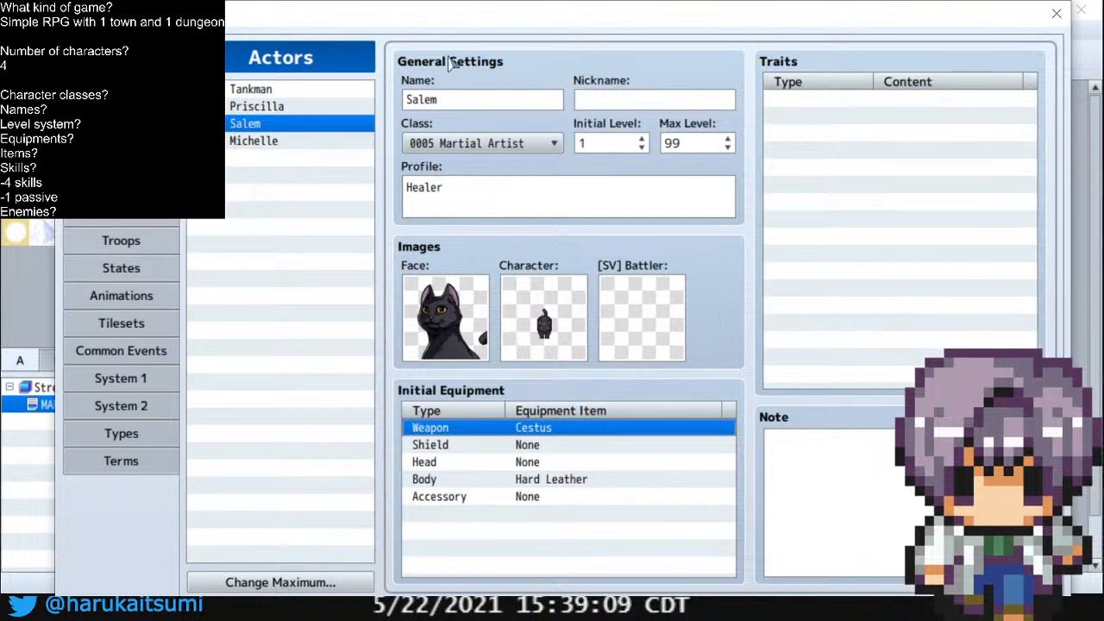
Rename the fourth actor, Michelle, as Homura
left_click(284, 142)
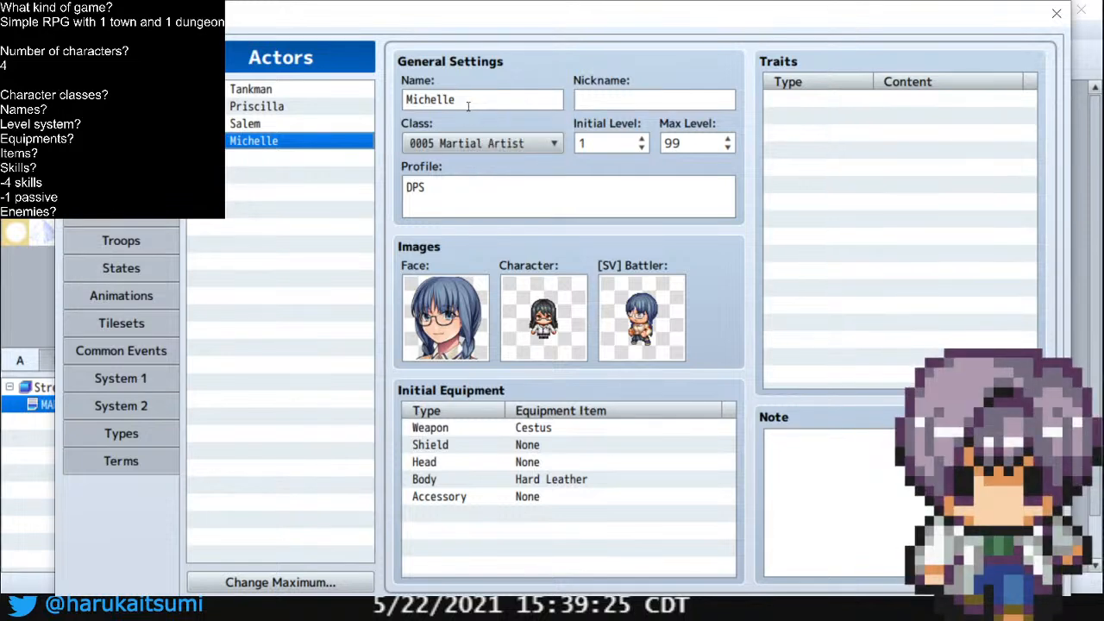
double_click(467, 101)
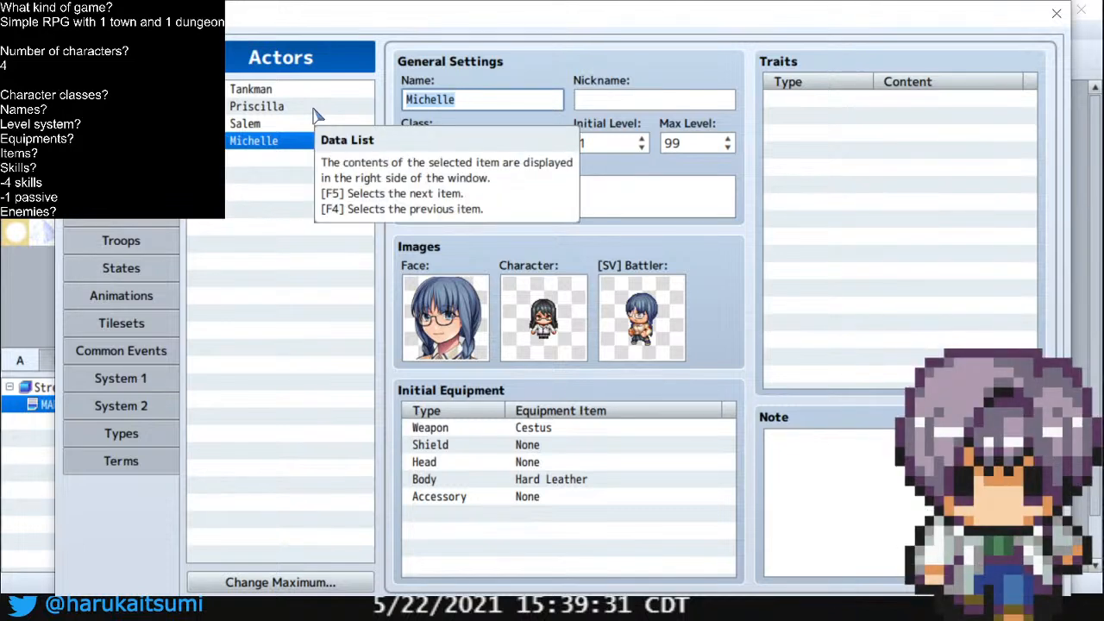
left_click(488, 100)
left_click_drag(489, 100, 346, 106)
type("Homura")
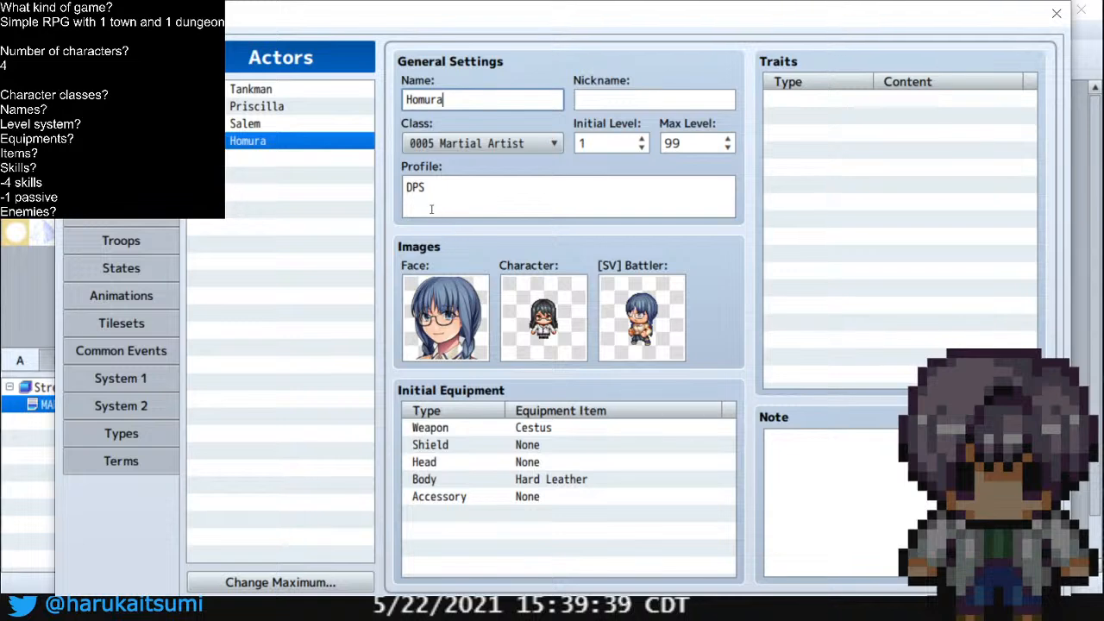
Reduce the maximum number of classes in the database to 4 and select the Swordsman class
left_click(121, 75)
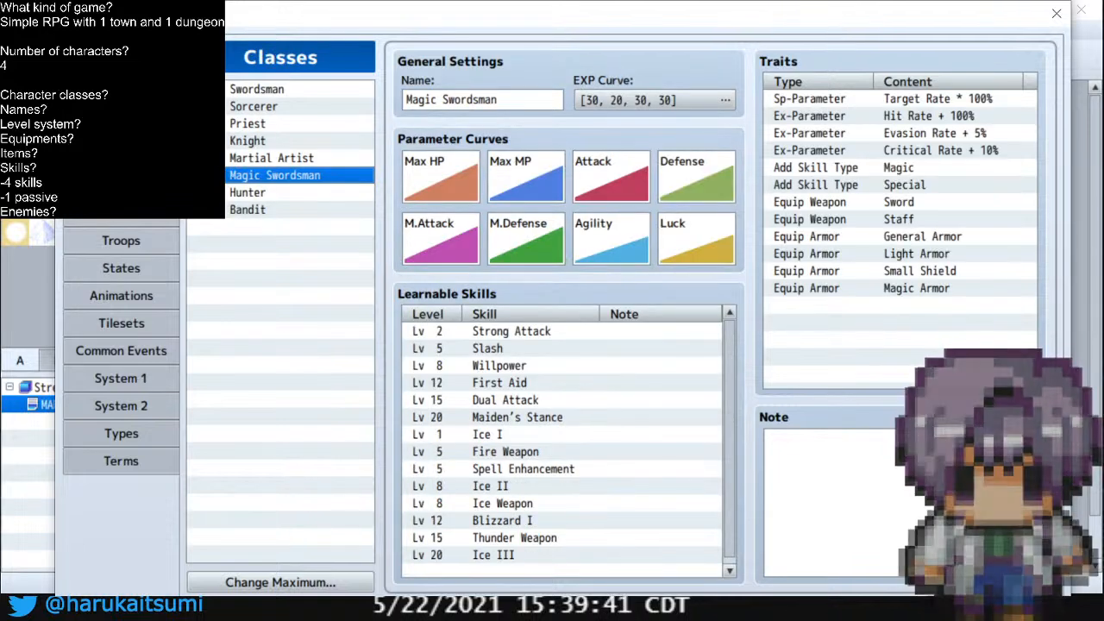
left_click(241, 583)
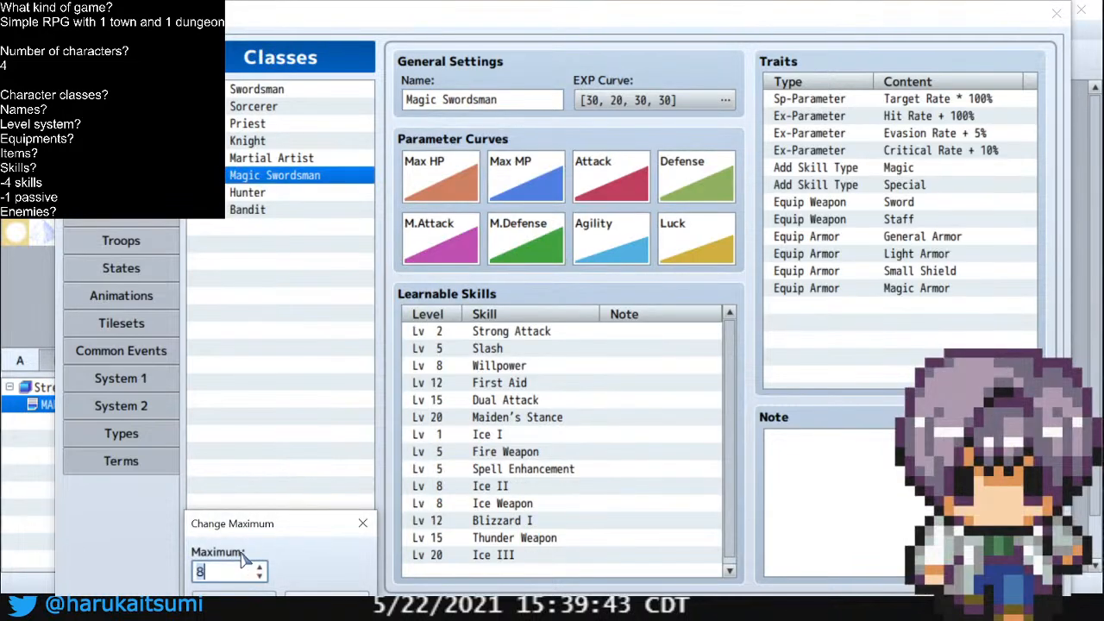
type("4")
key("Return")
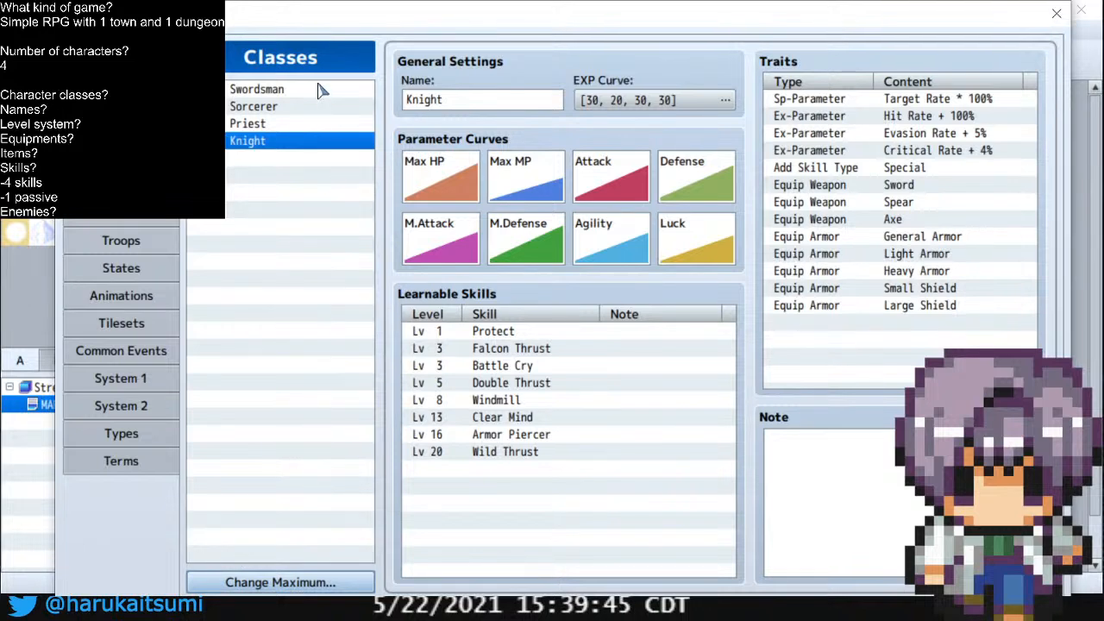
left_click(319, 90)
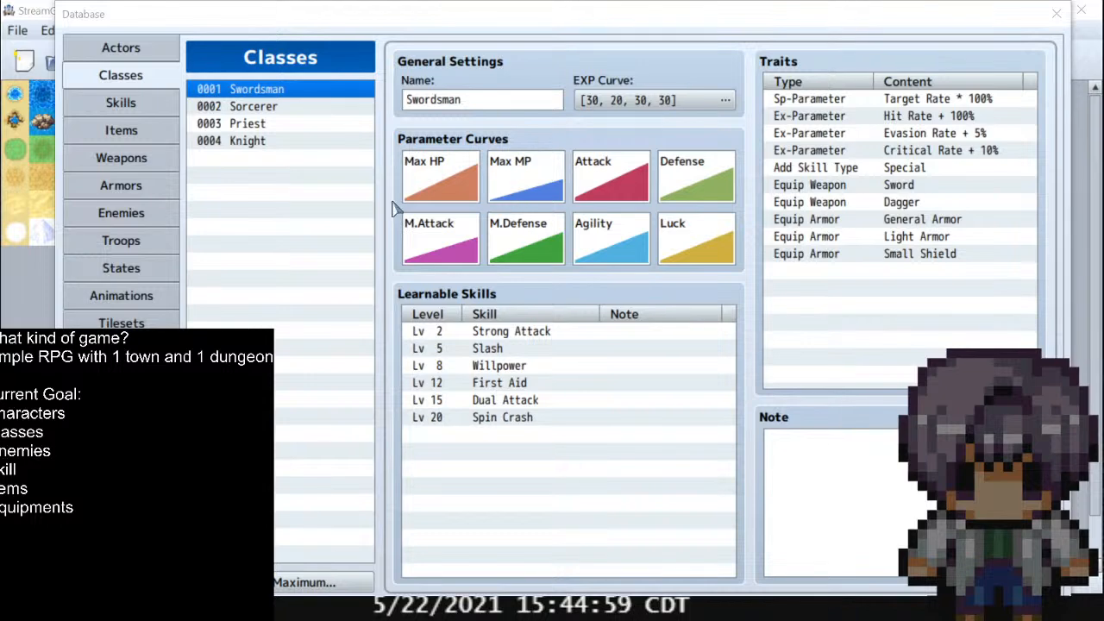
Review the classes and profiles of Homura, Salem, Priscilla and Tankman, and return to the class list
left_click(145, 48)
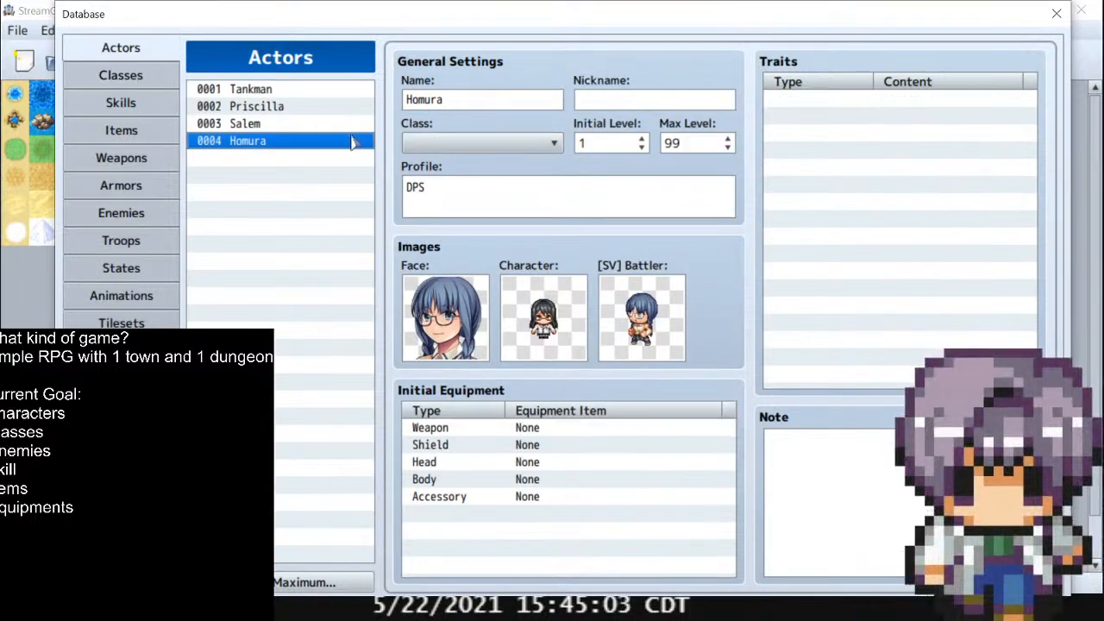
left_click(278, 124)
left_click(287, 108)
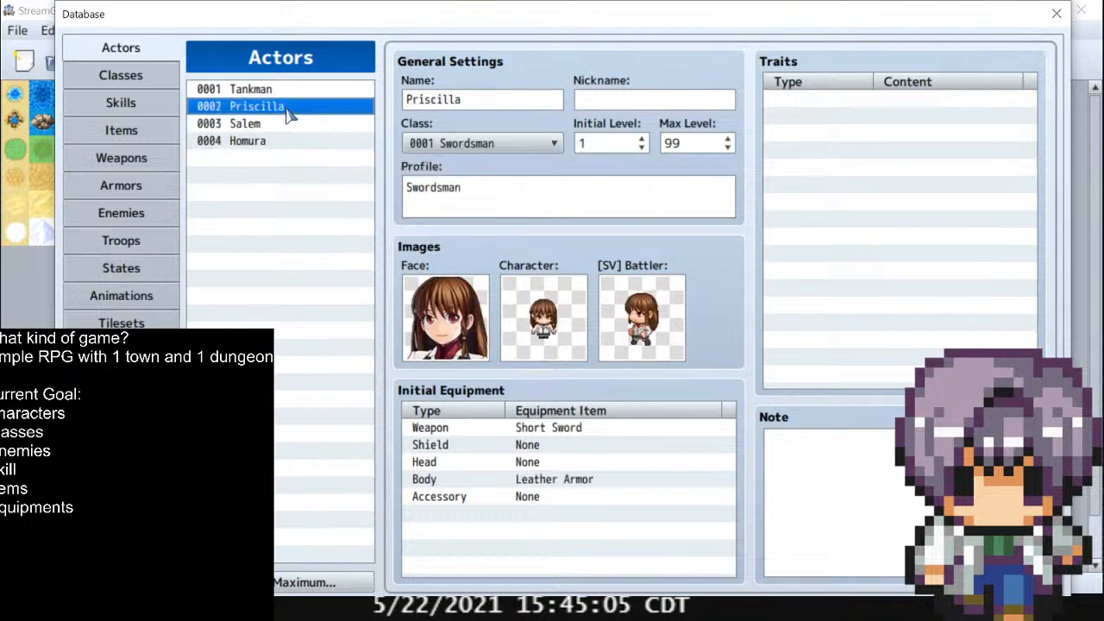
left_click(292, 93)
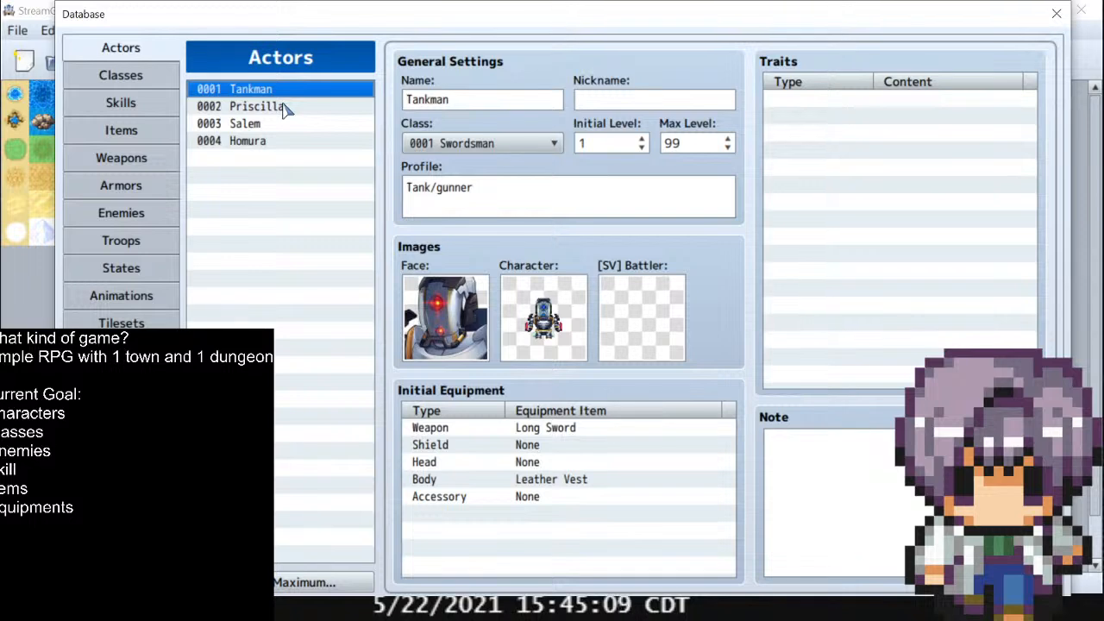
left_click(288, 107)
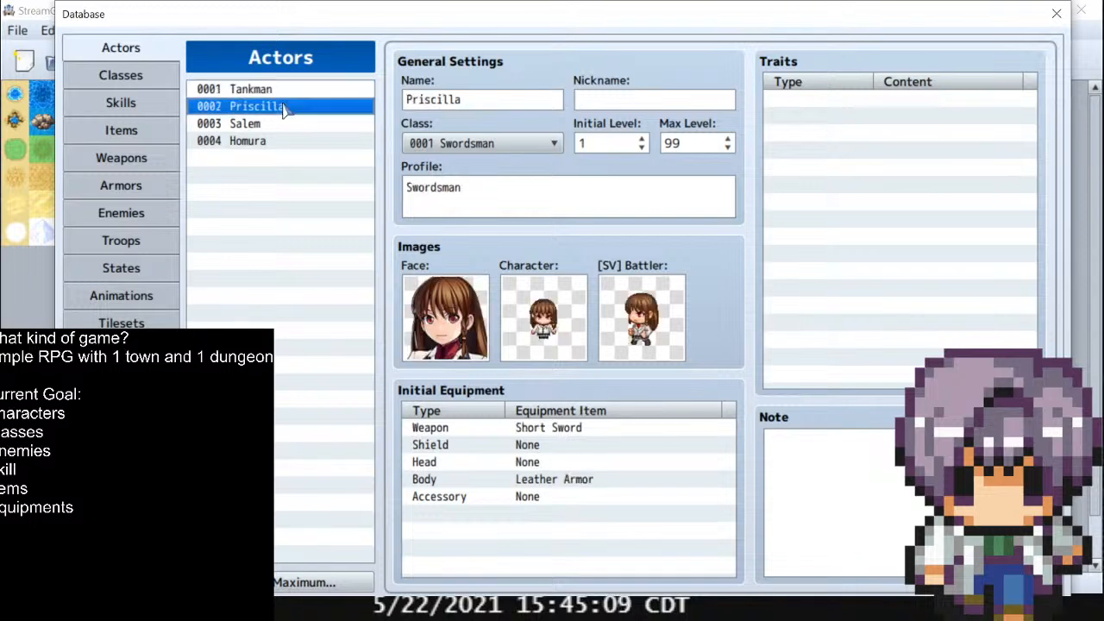
left_click(121, 75)
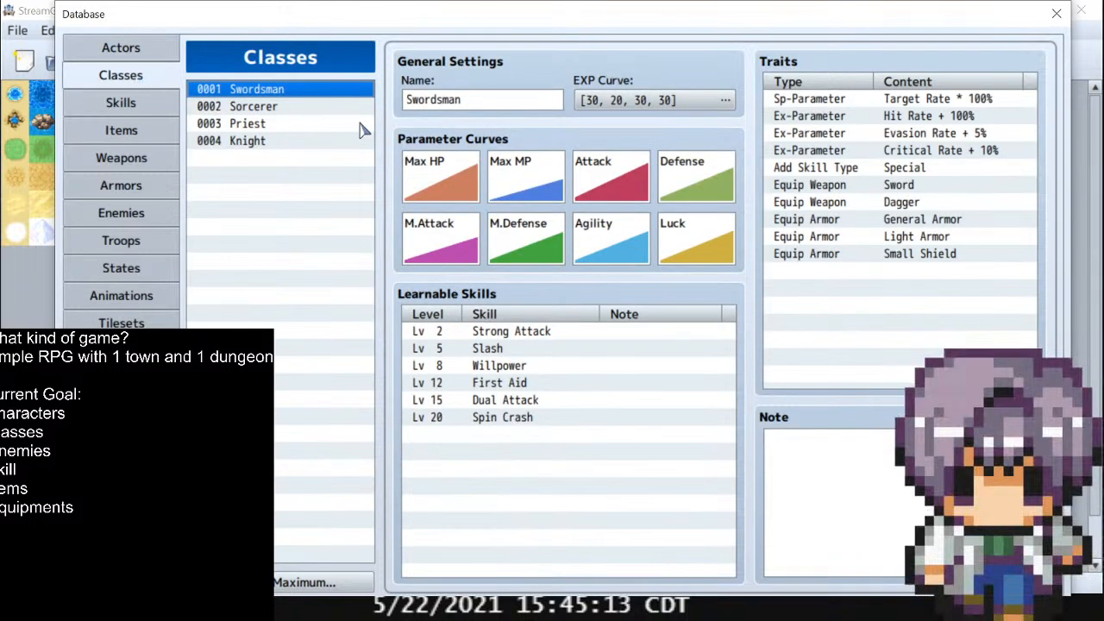
Rename the Swordsman class as Tank and the Sorcerer class as Fighter
left_click(497, 102)
key("ctrl+a")
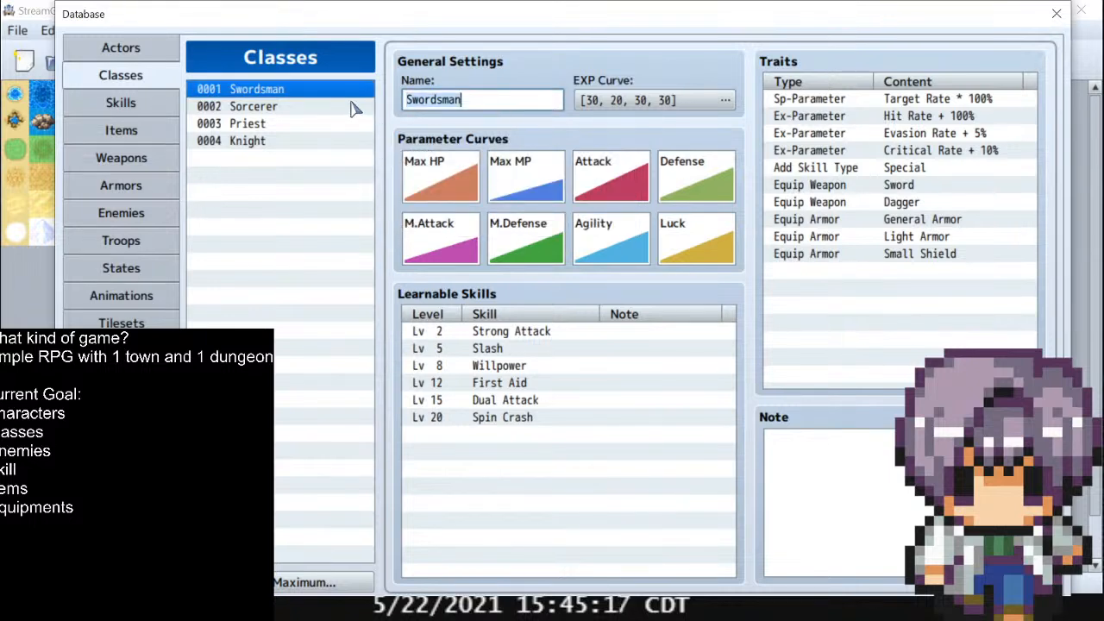
type("Tank")
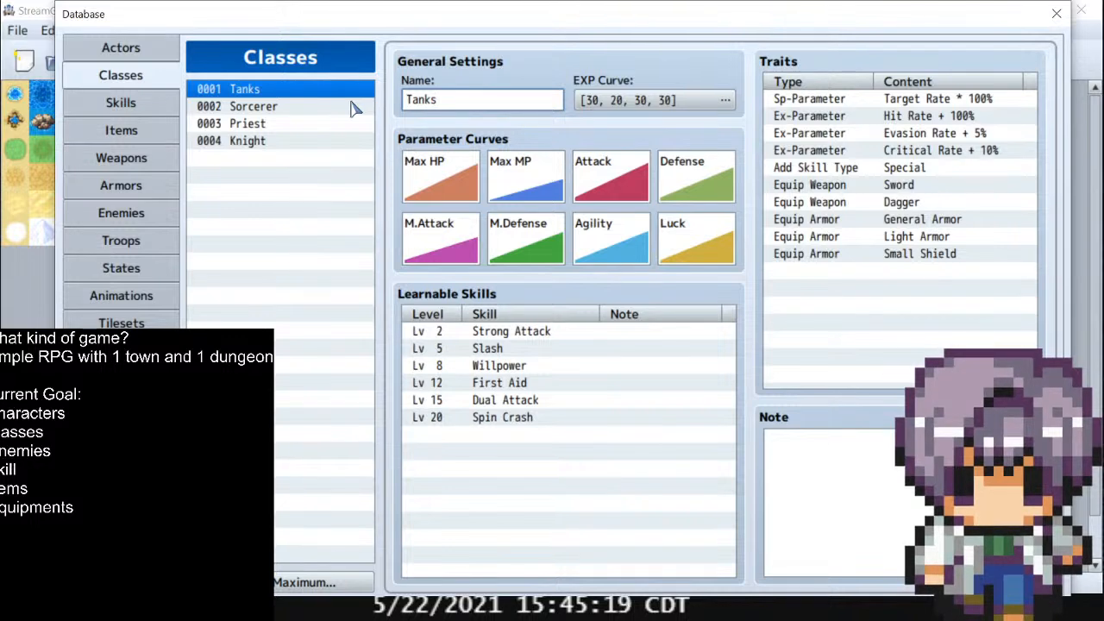
left_click(345, 106)
key("Tab")
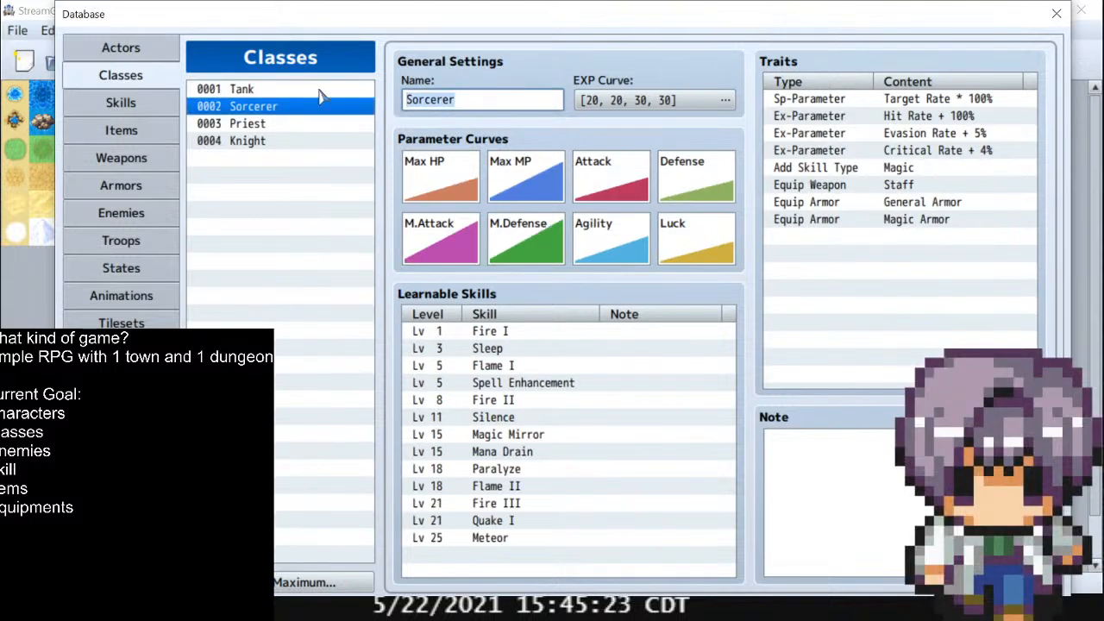
type("Fighter")
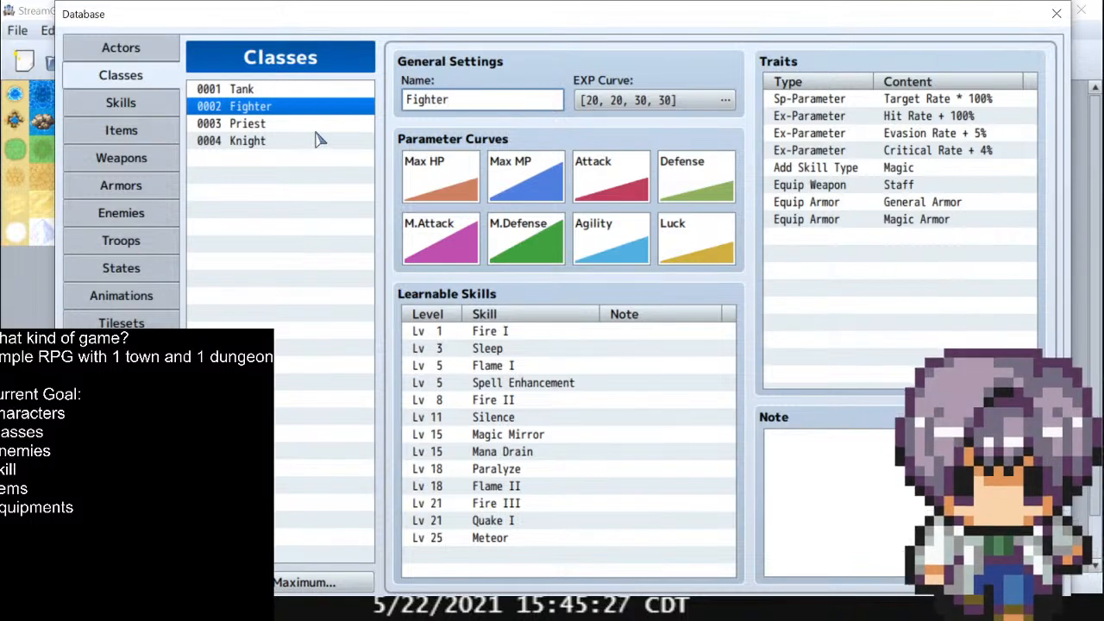
Rename the Priest class as Medic and the Knight class as DPS
left_click(314, 128)
key("Tab")
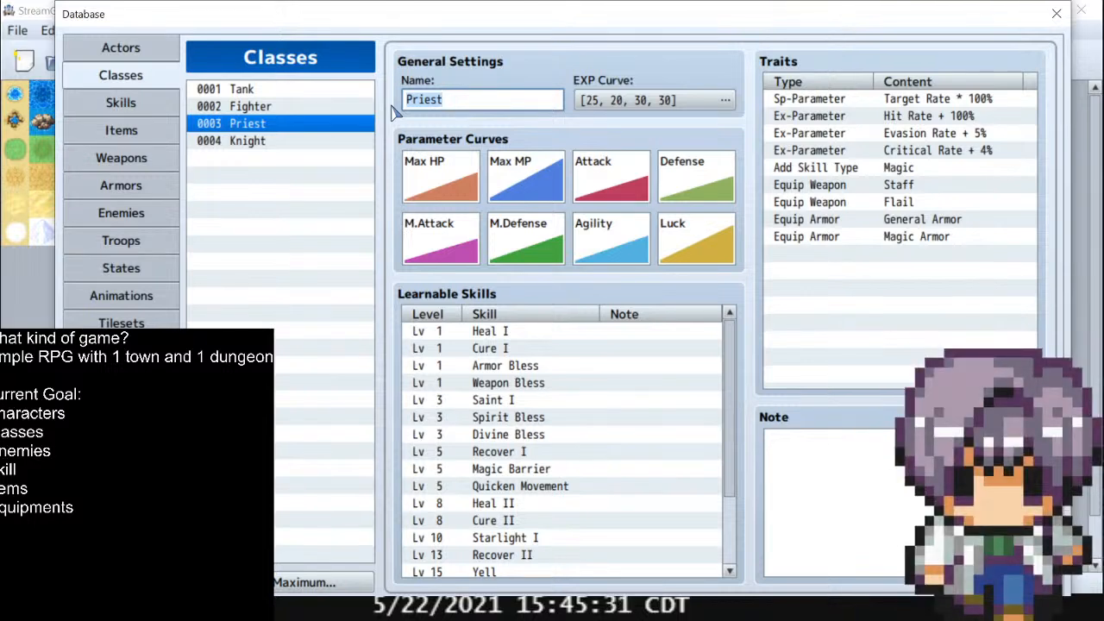
type("Medic")
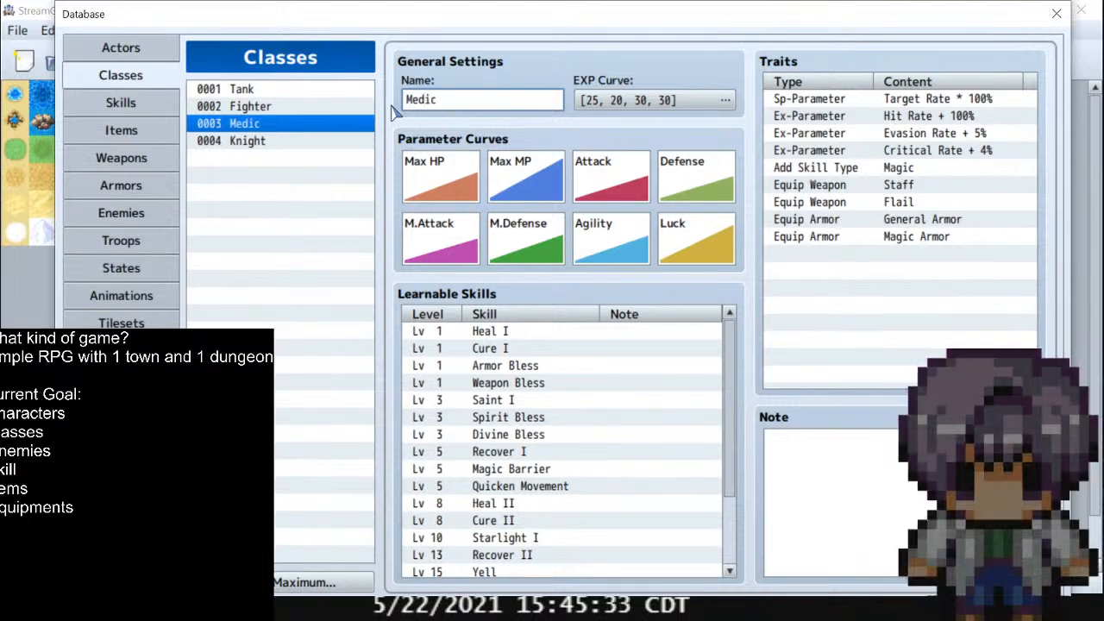
left_click(322, 151)
left_click(340, 141)
left_click(458, 107)
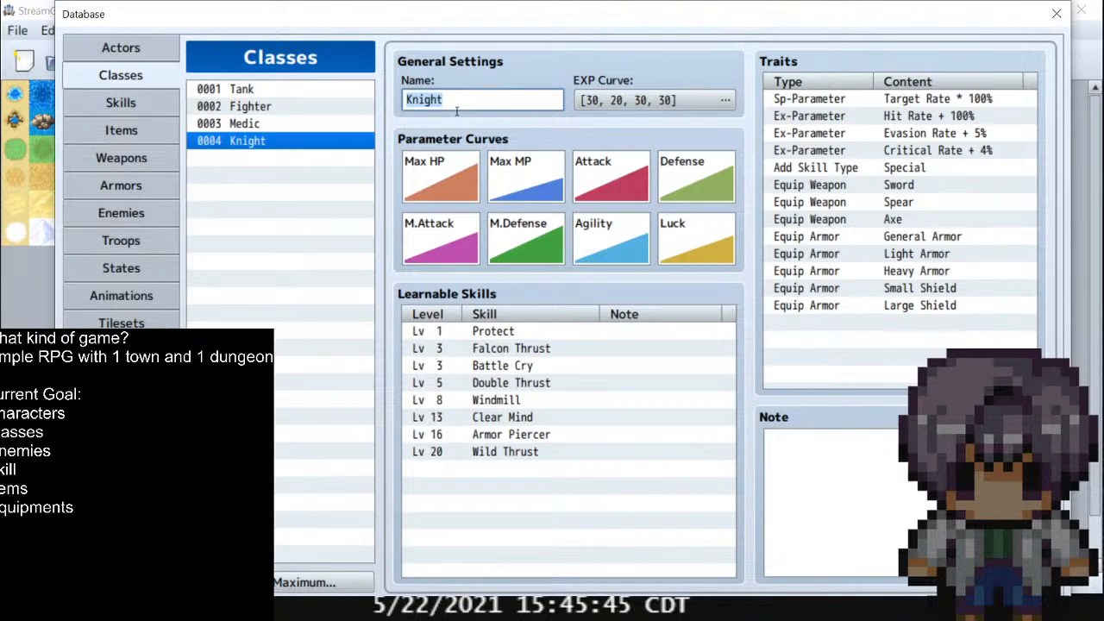
type("DPS")
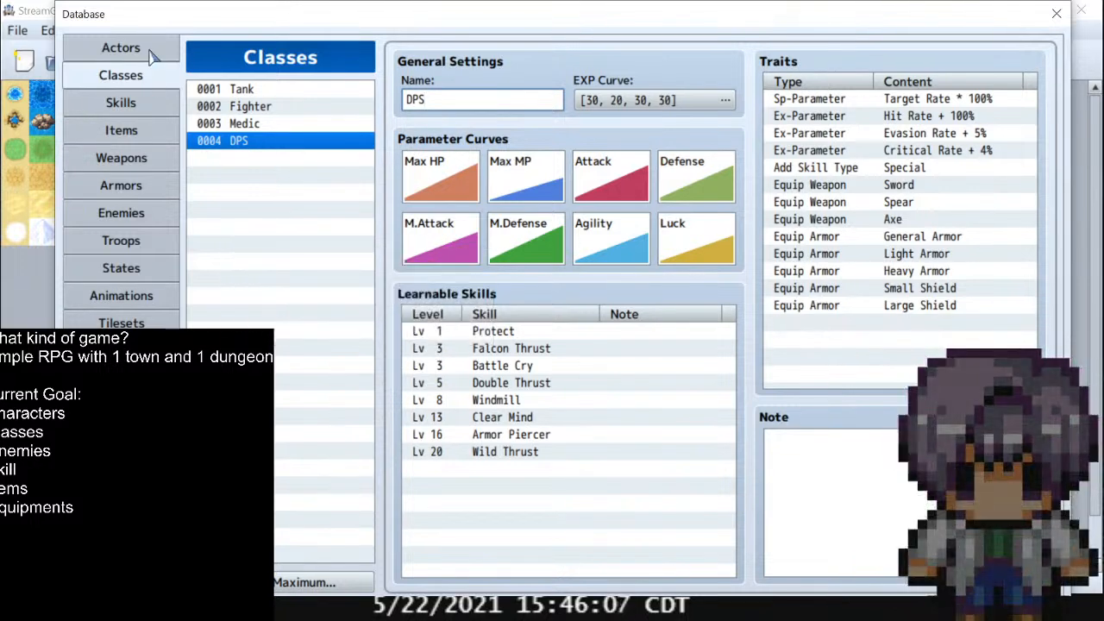
Set the actor Tankman's class to Tank and Priscilla's class to Fighter
left_click(150, 52)
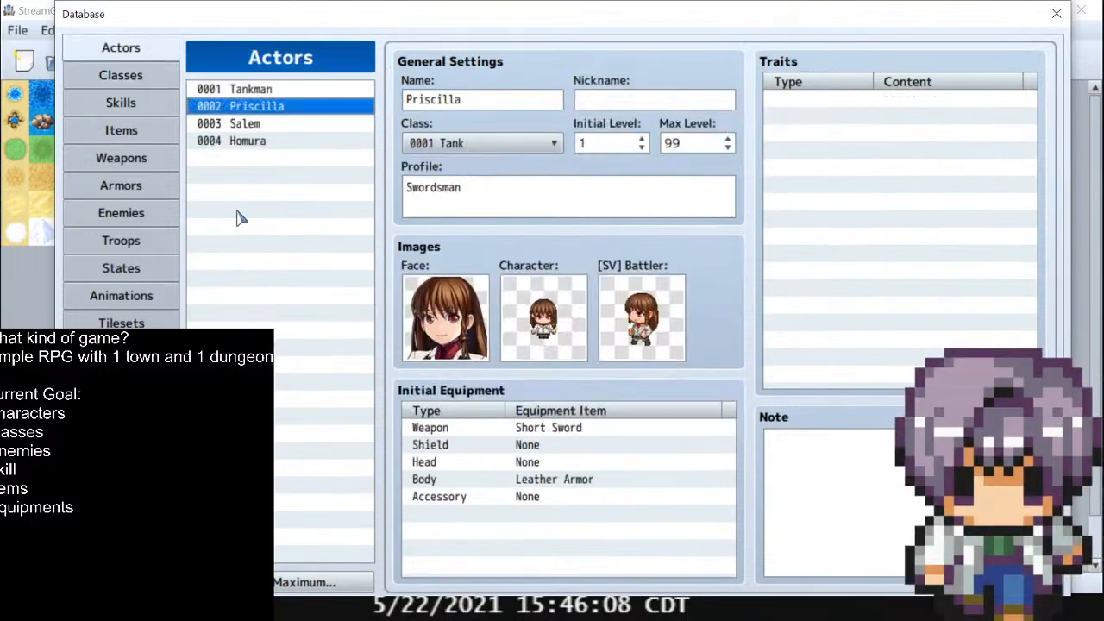
left_click(298, 90)
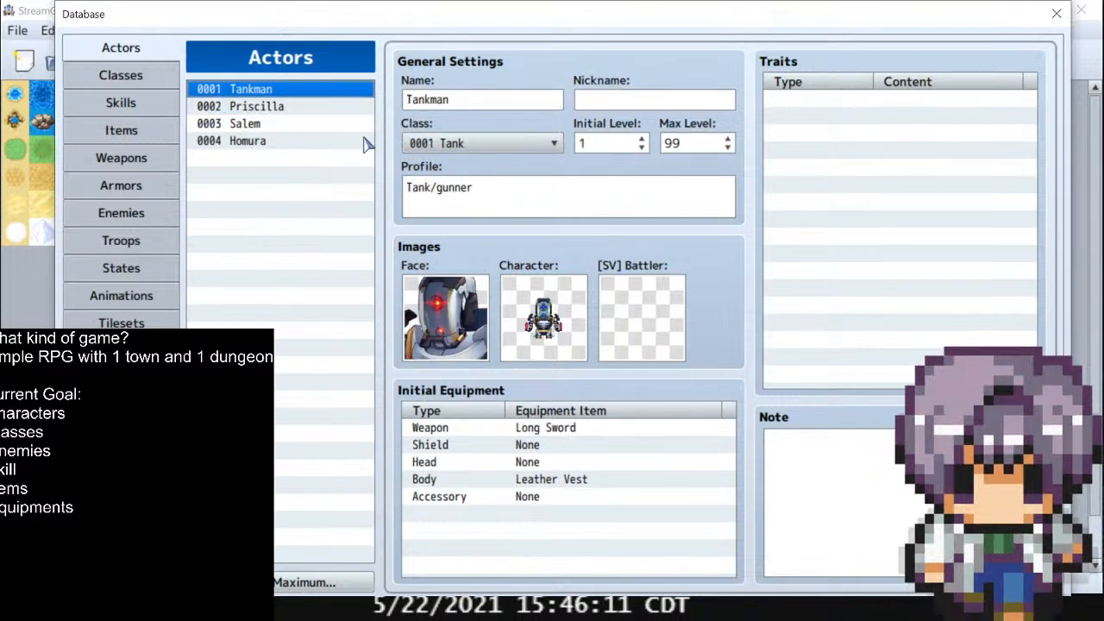
left_click(486, 144)
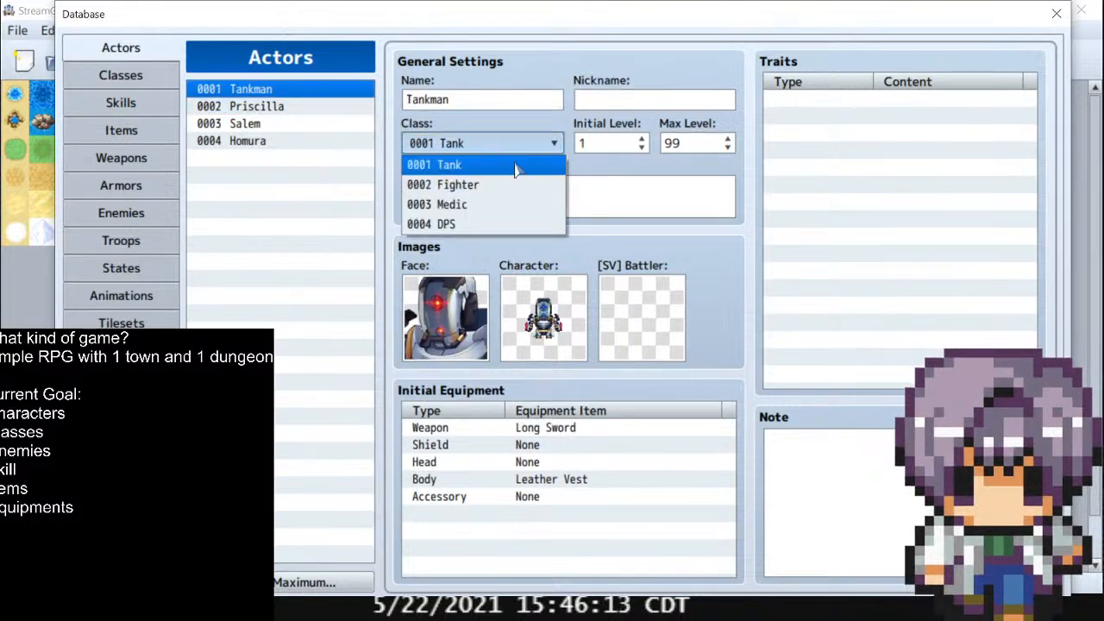
left_click(488, 166)
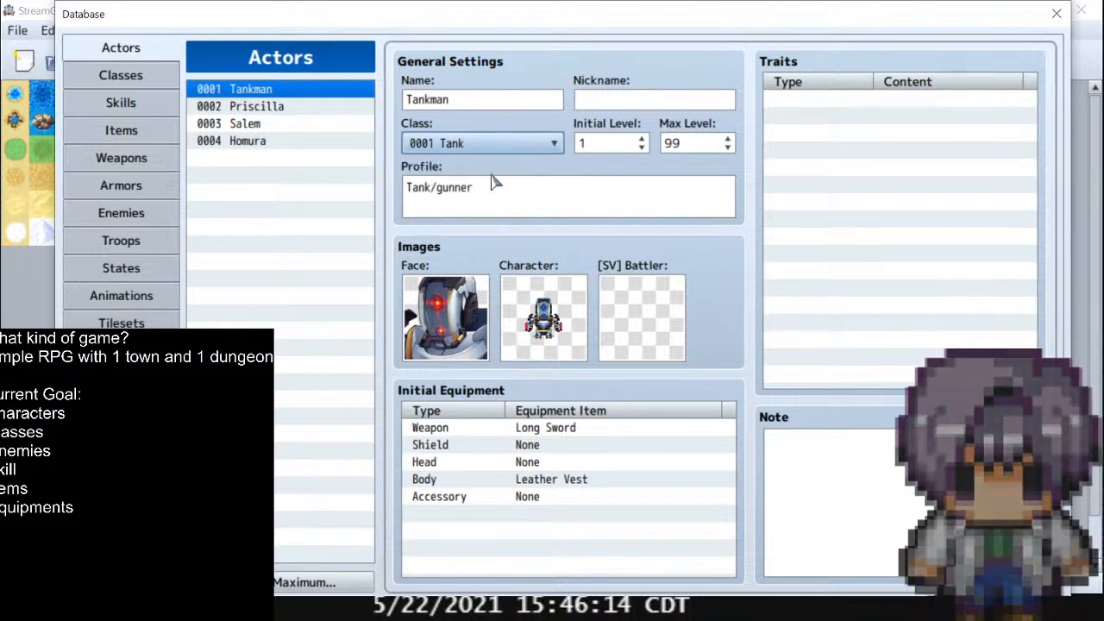
left_click(258, 106)
left_click(483, 144)
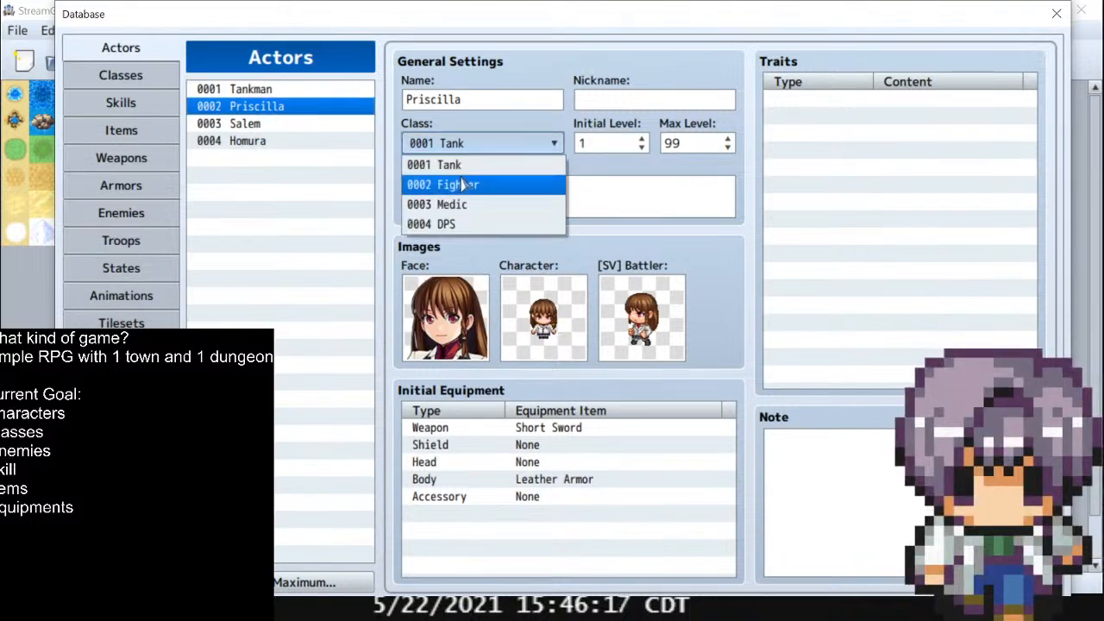
left_click(479, 182)
Set the actor Salem's class to Medic and Homura's class to DPS
left_click(276, 140)
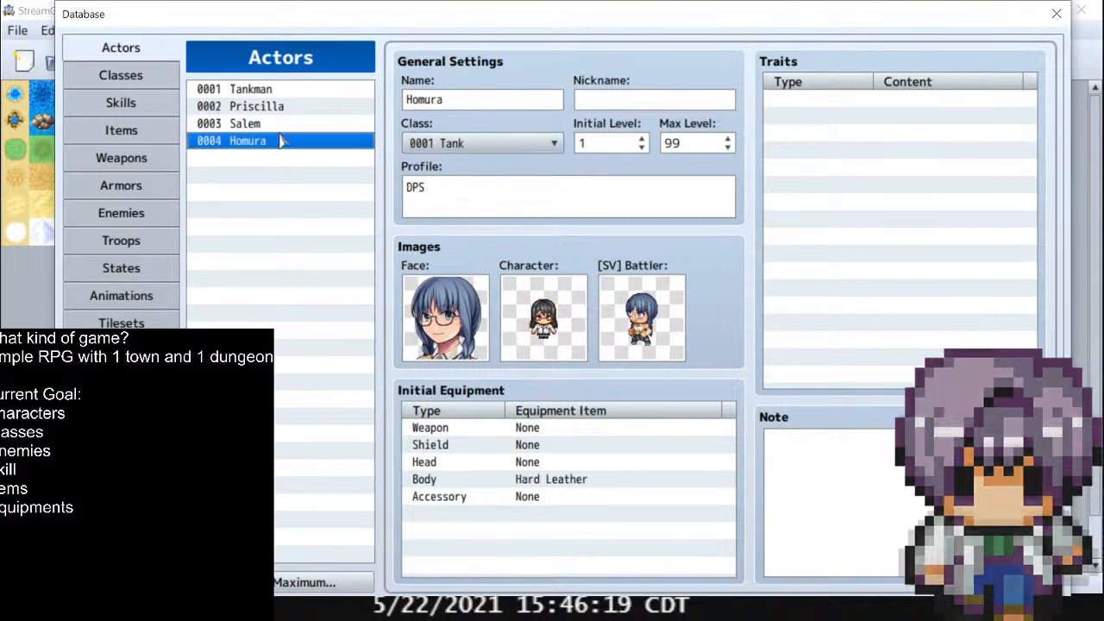
left_click(259, 124)
left_click(483, 144)
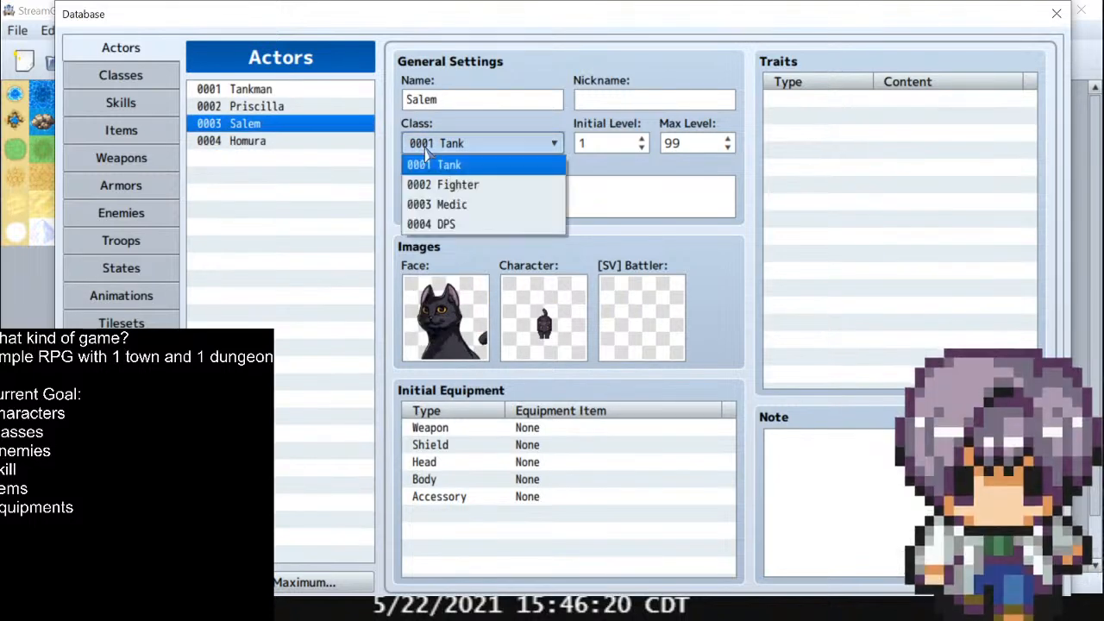
left_click(479, 202)
left_click(284, 141)
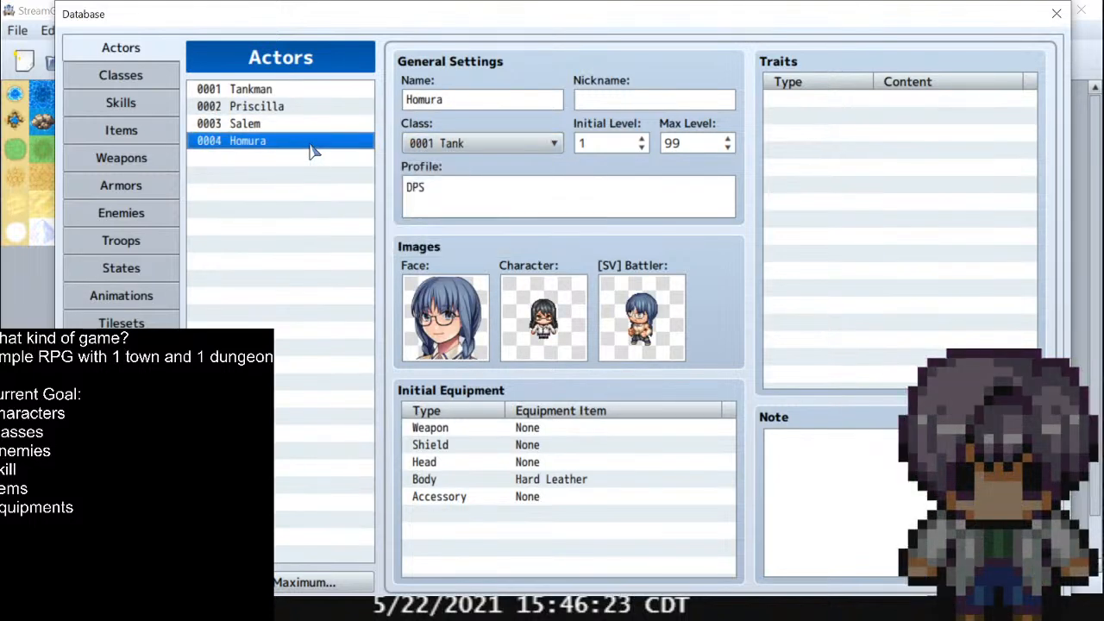
left_click(456, 143)
left_click(448, 225)
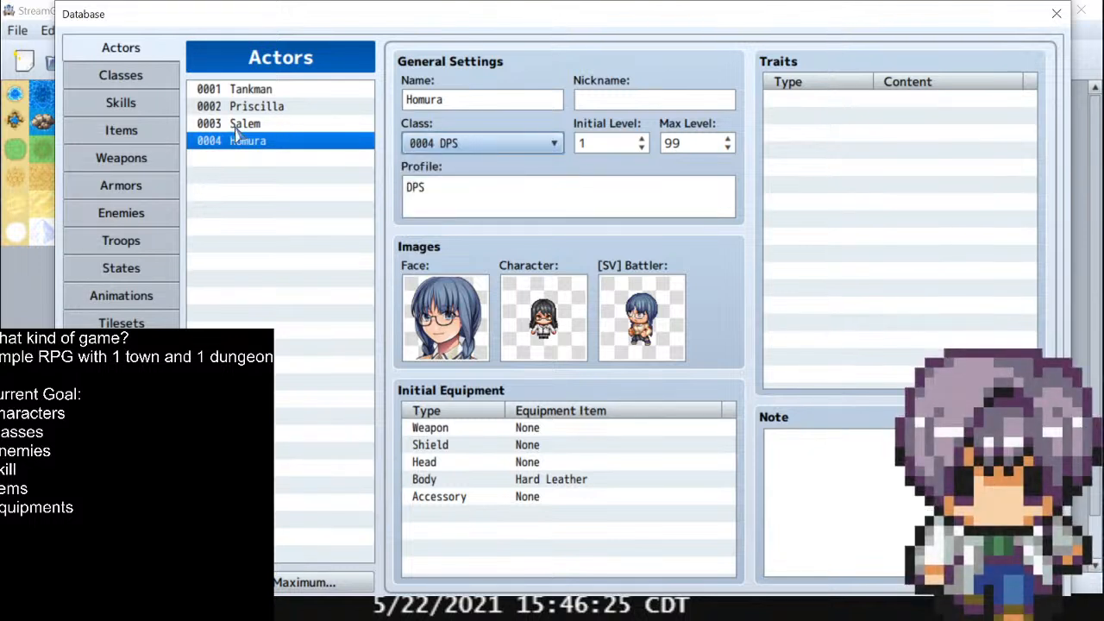
Check the Salem and Priscilla actors and look through the weapons for Tankman's initial equipment, keeping Long Sword
left_click(262, 125)
left_click(260, 109)
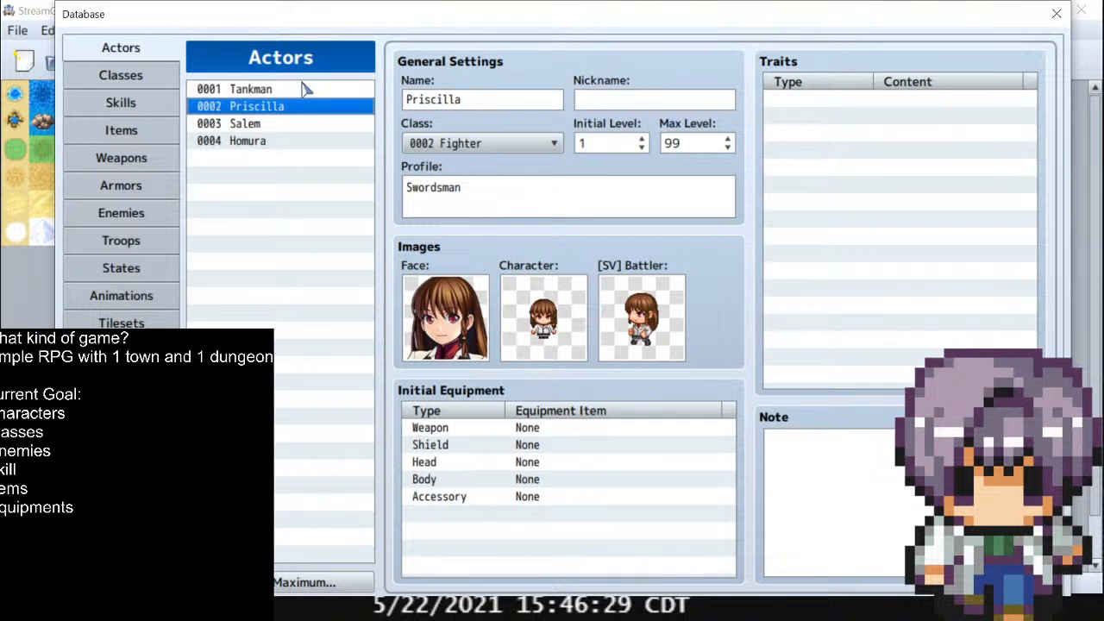
left_click(279, 92)
left_click(557, 432)
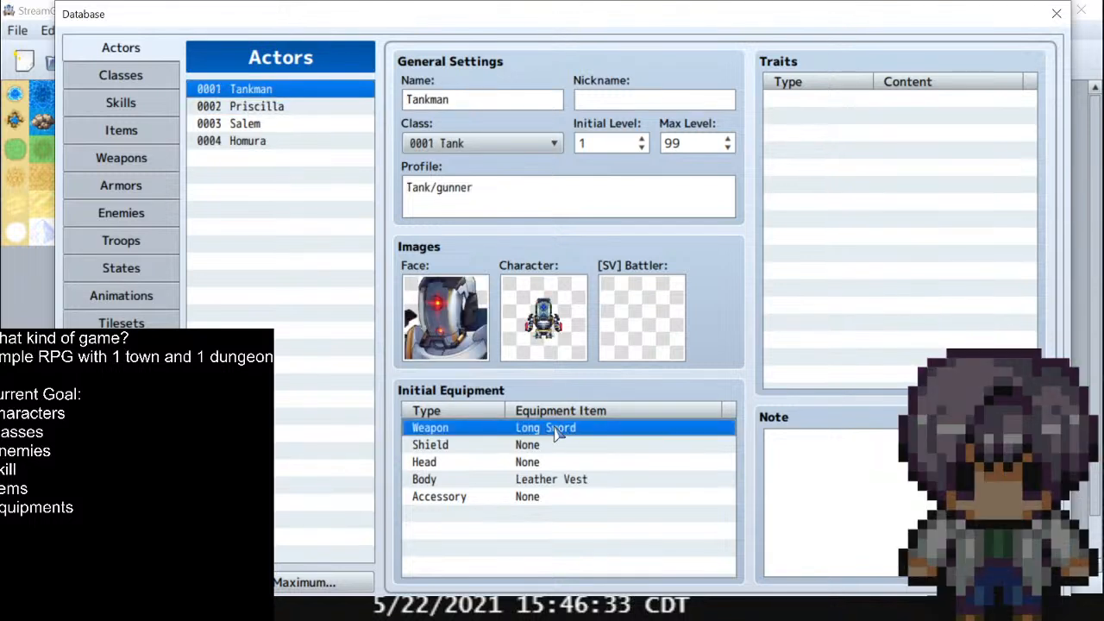
double_click(556, 432)
left_click(630, 480)
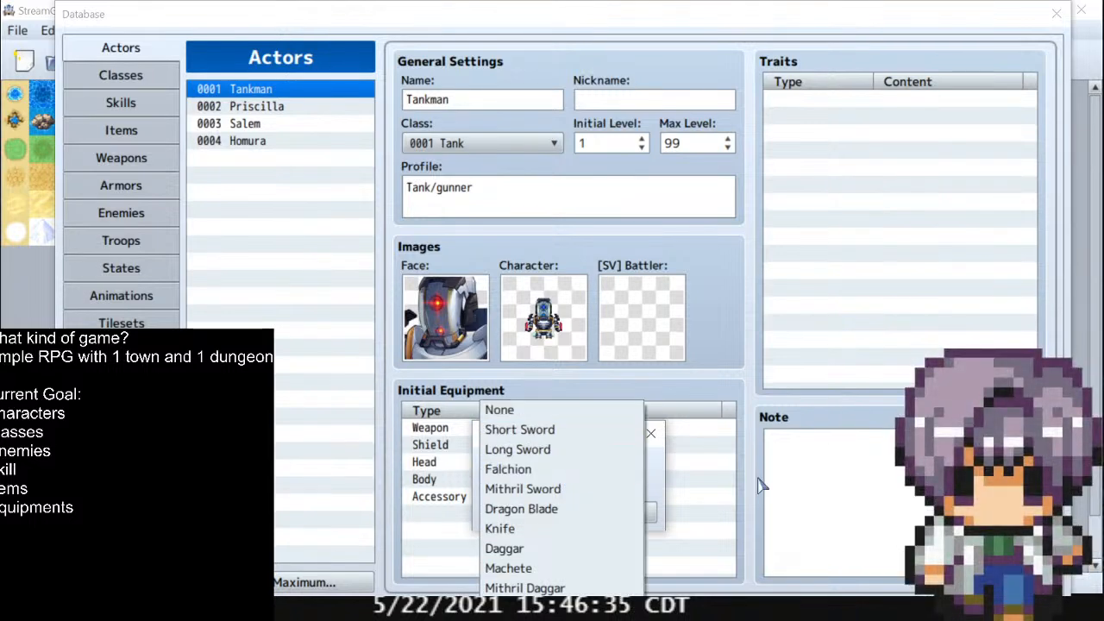
left_click(552, 450)
key("Return")
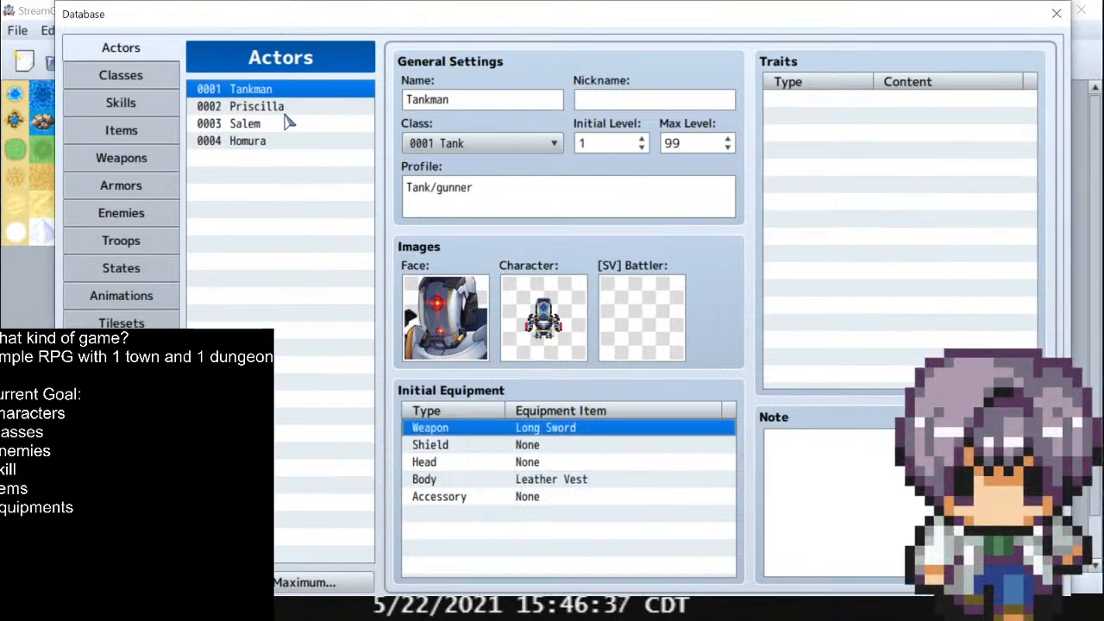
Look at the Tank class and review the existing enemies from Goblin through Hi_monster
left_click(141, 77)
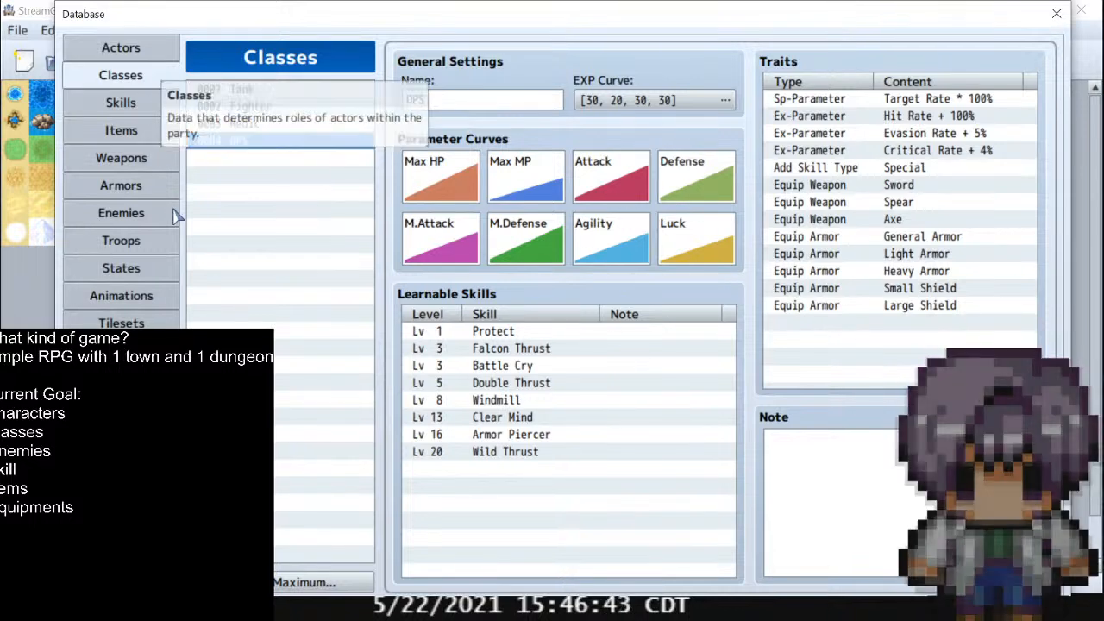
left_click(312, 90)
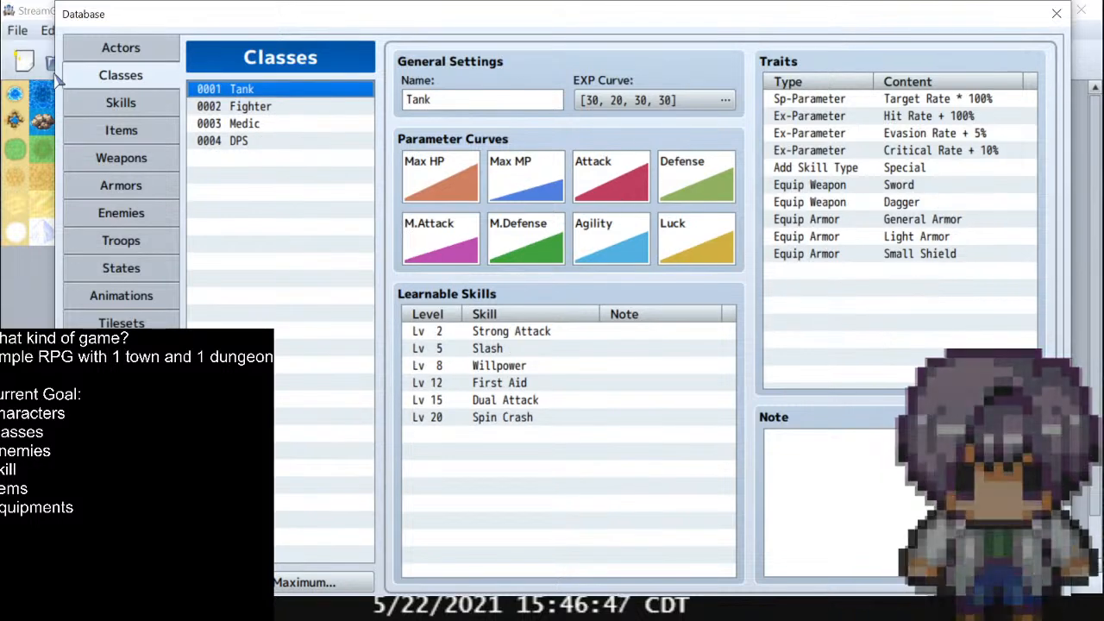
left_click(147, 217)
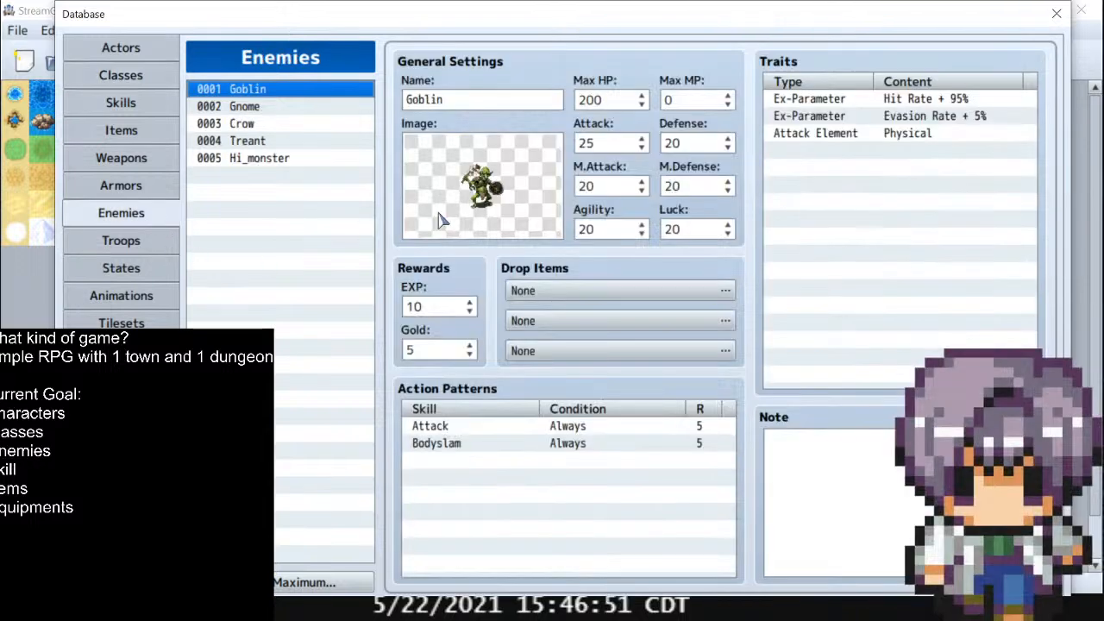
left_click(283, 107)
left_click(282, 126)
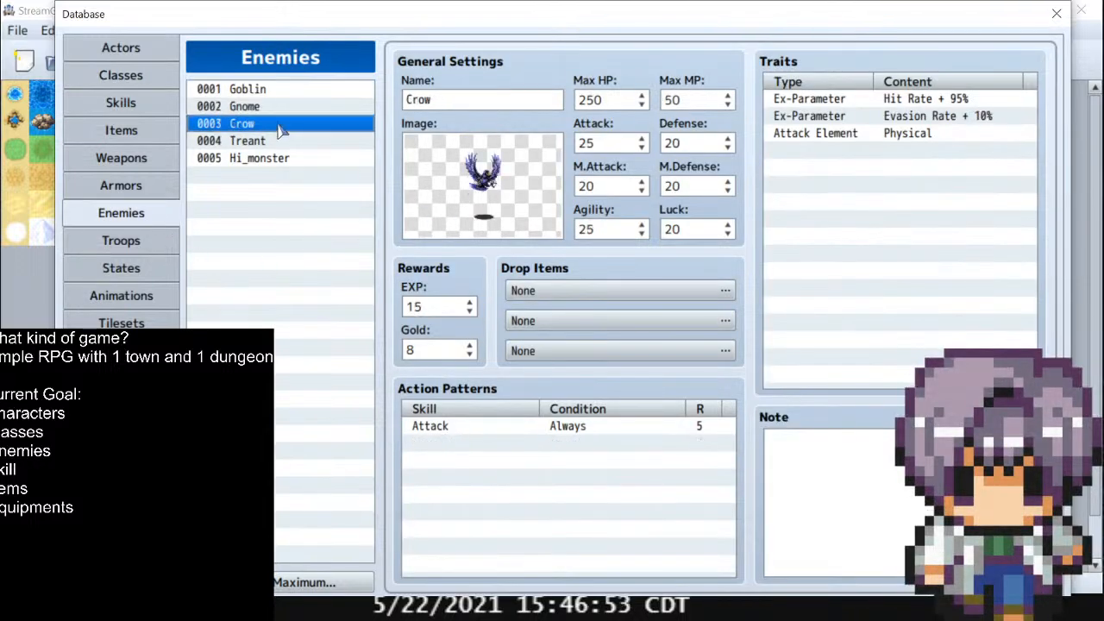
left_click(279, 145)
left_click(282, 160)
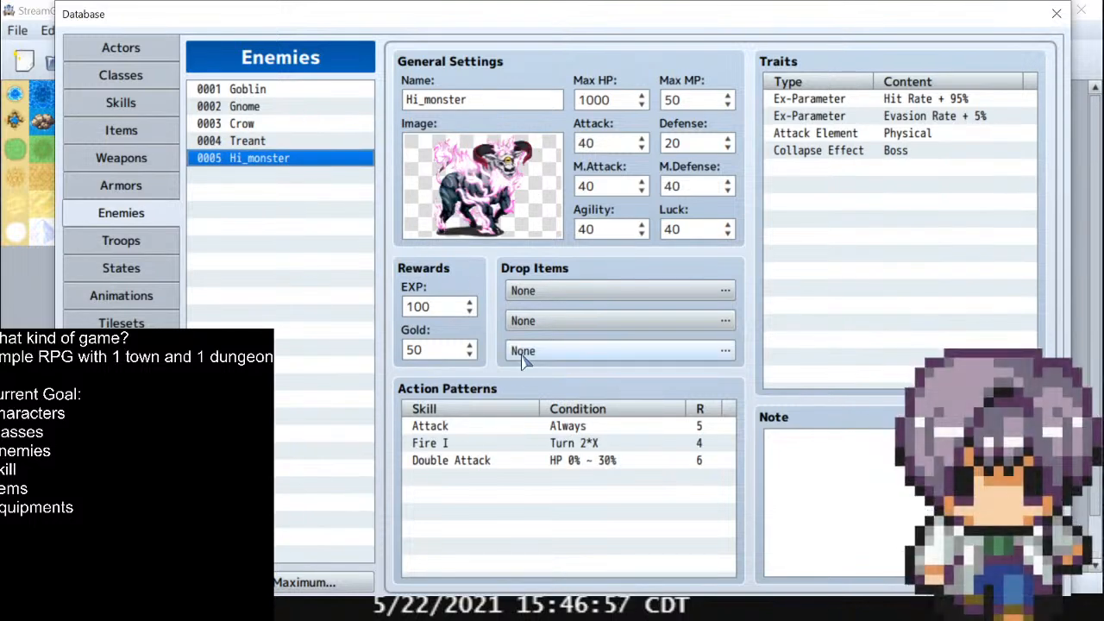
Increase the maximum number of enemies in the database to 10 and select the Goblin enemy
left_click(300, 584)
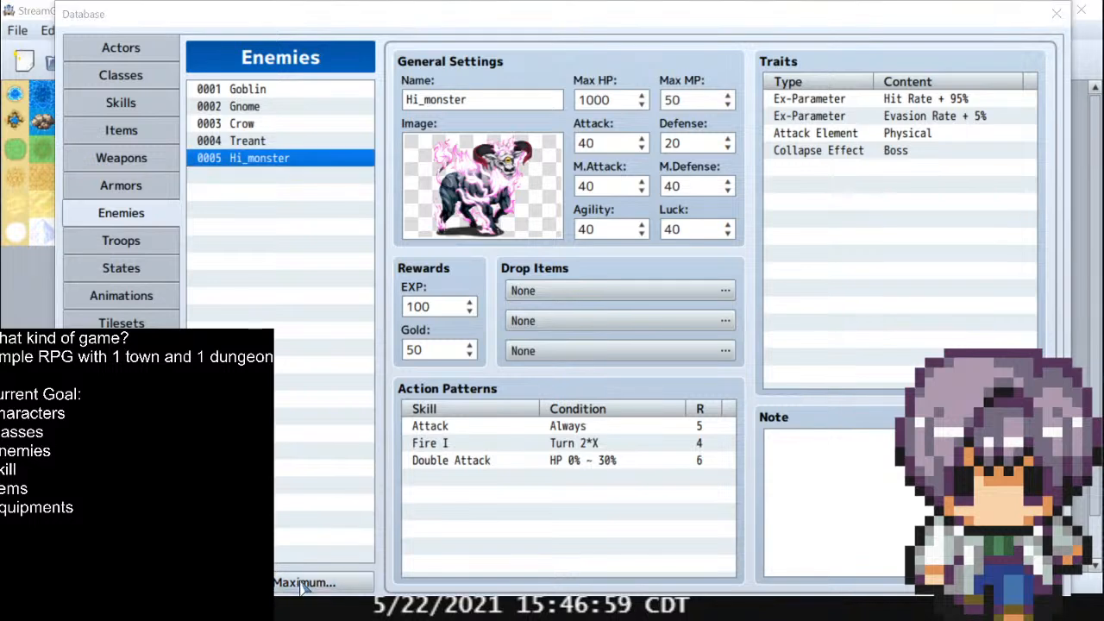
left_click_drag(270, 524, 452, 262)
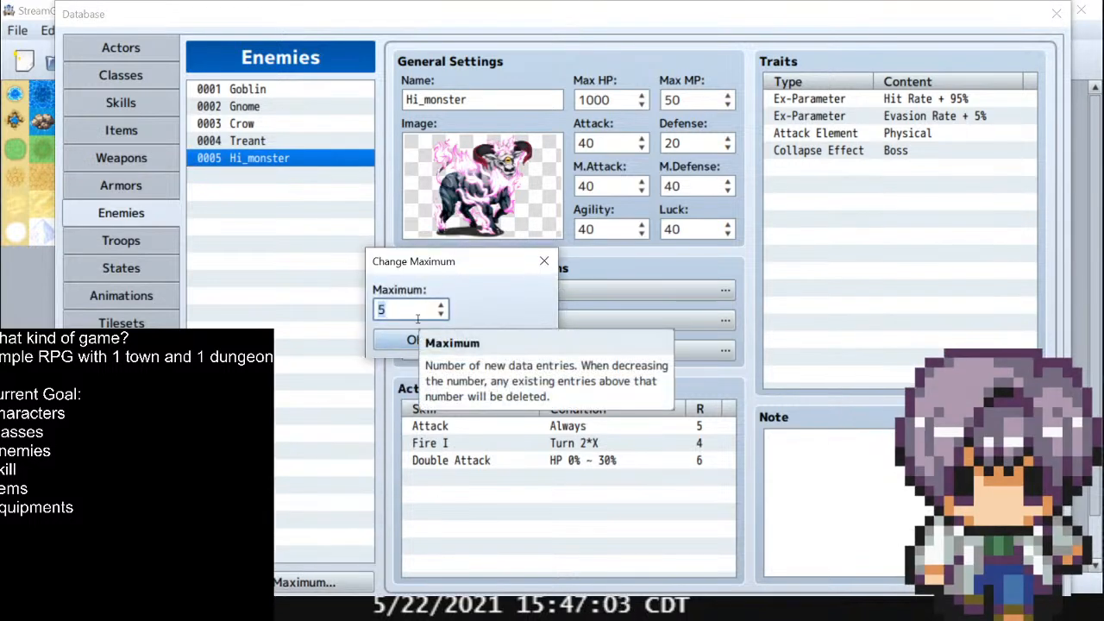
type("10")
key("Return")
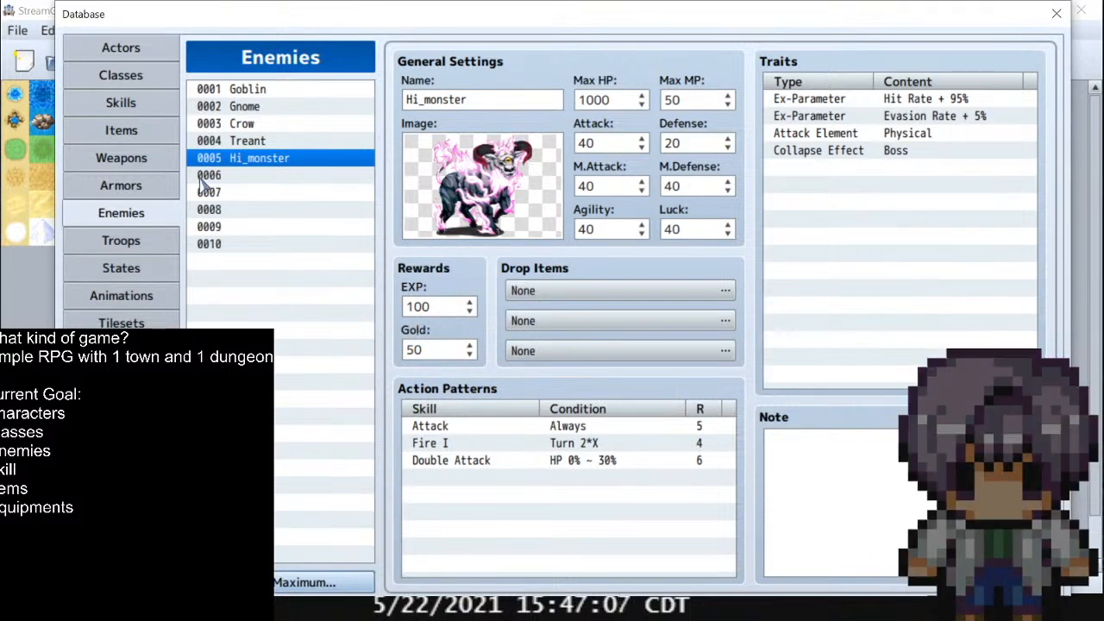
left_click(306, 90)
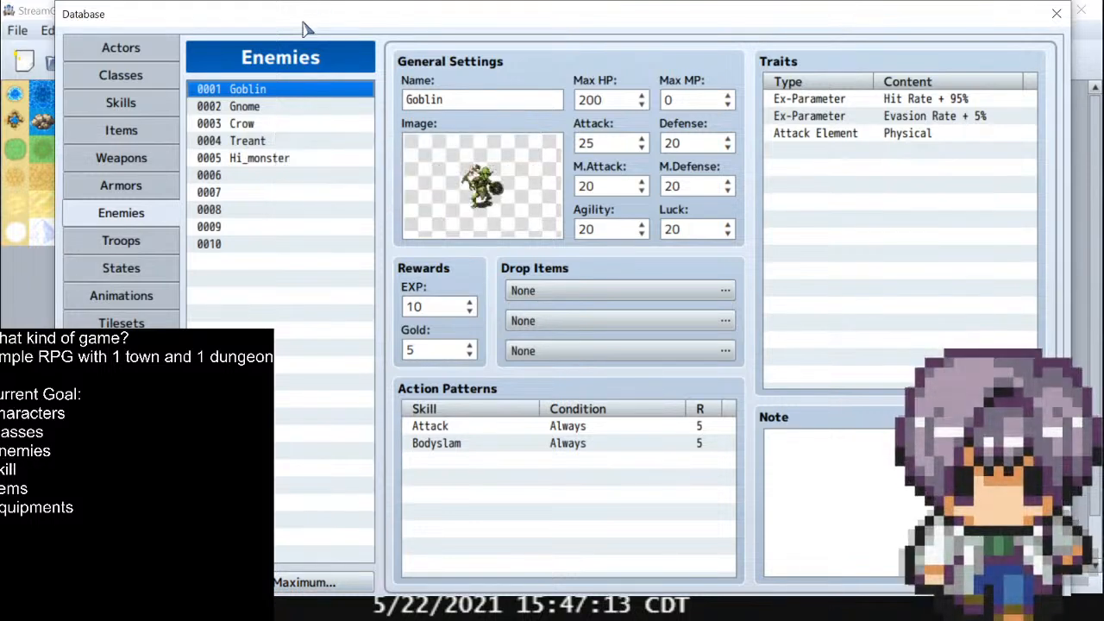
Preview candidate images for empty enemy 0006, from the Actor1 battlers through Siren and SF_Wolf
left_click(290, 179)
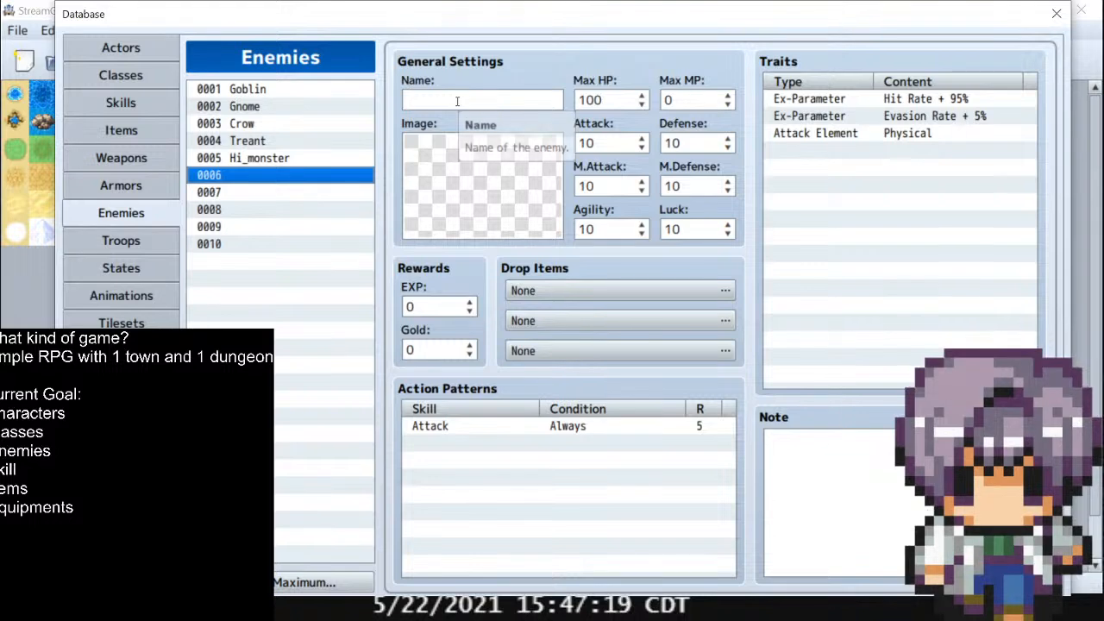
double_click(458, 198)
left_click(336, 172)
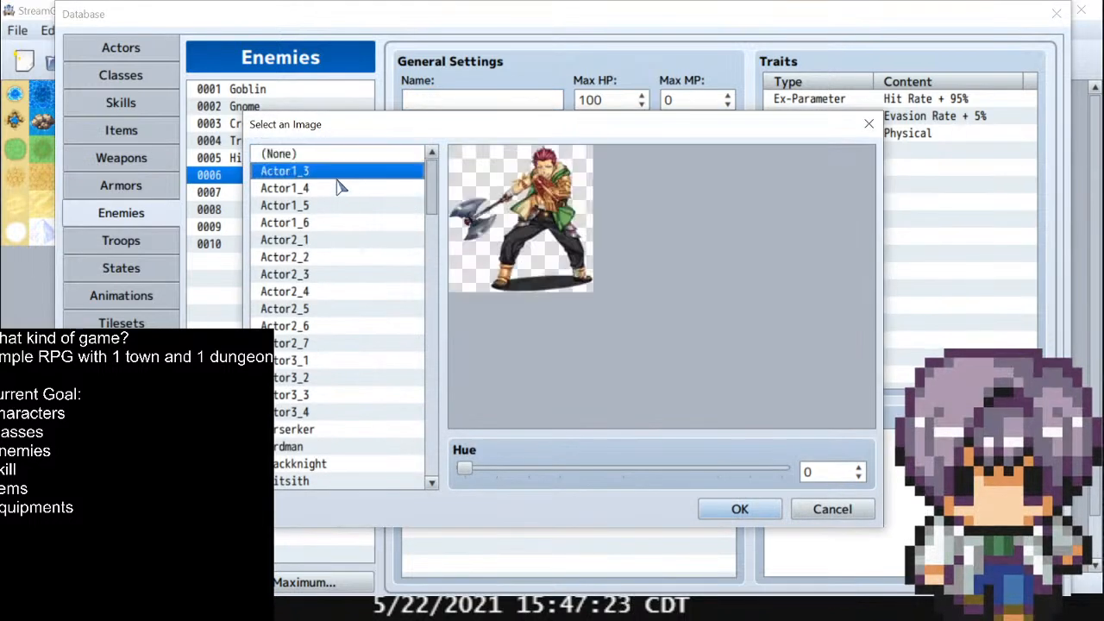
left_click(328, 189)
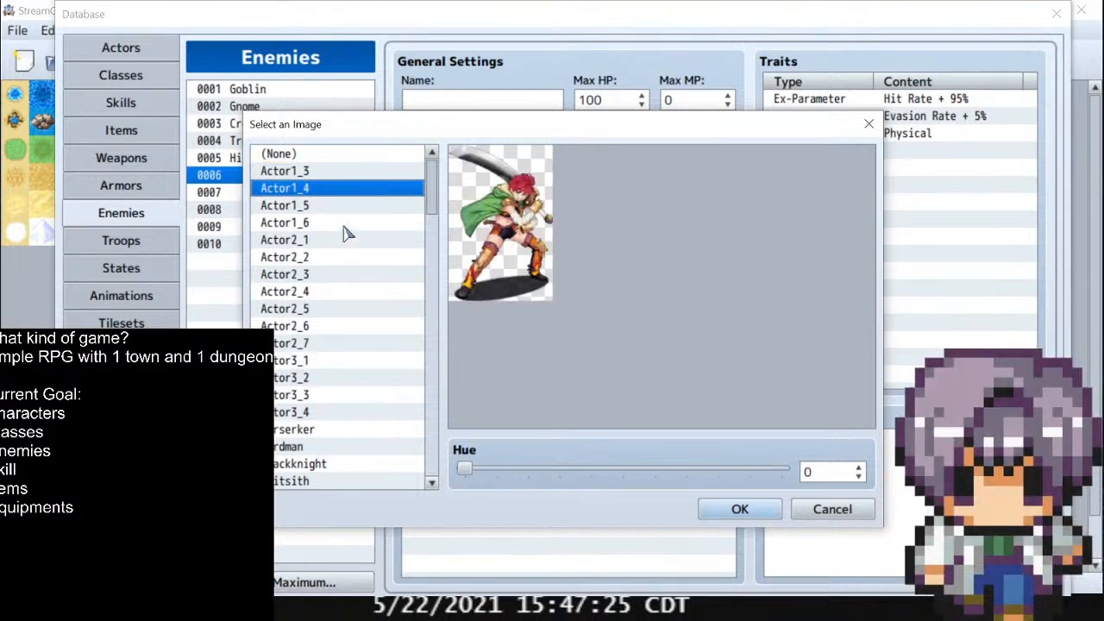
left_click(330, 207)
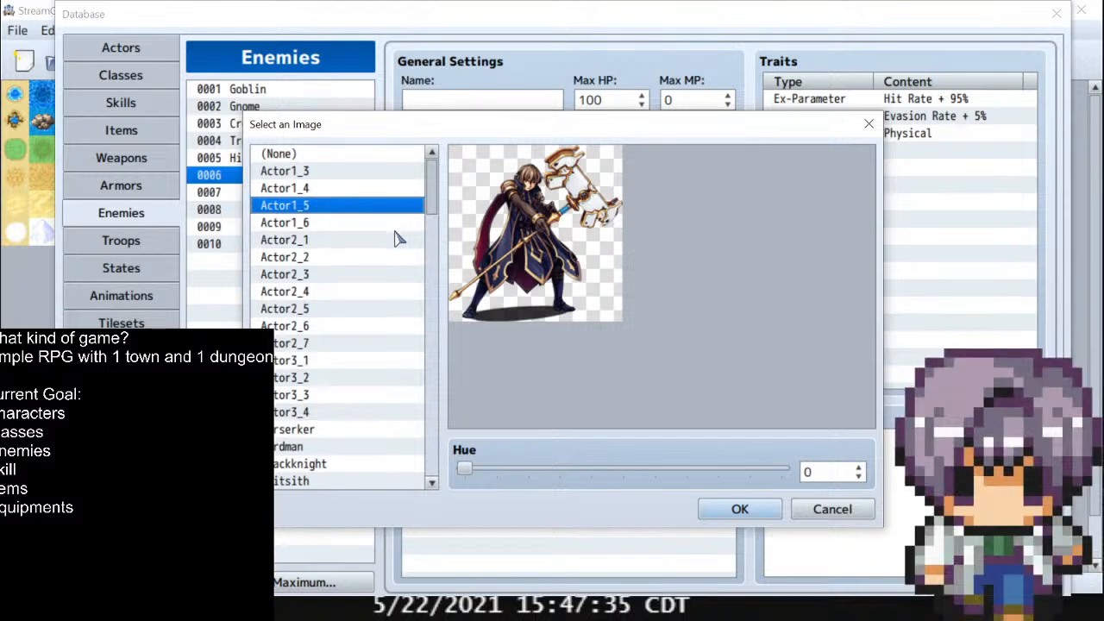
left_click(357, 221)
left_click(346, 257)
left_click_drag(432, 197, 403, 443)
left_click(304, 479)
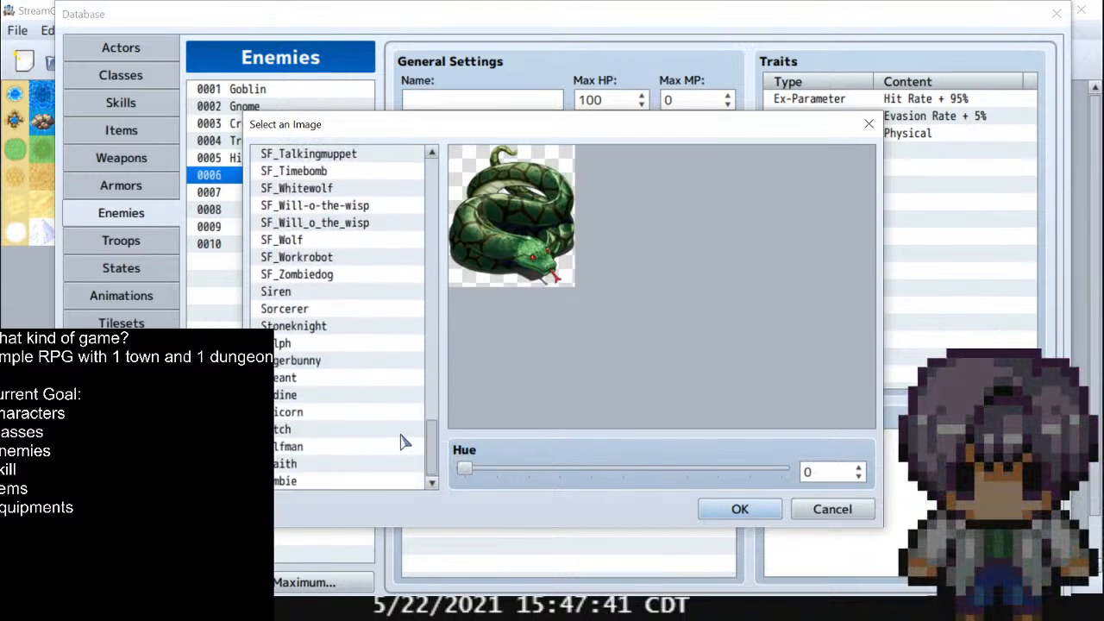
left_click(362, 344)
left_click(293, 293)
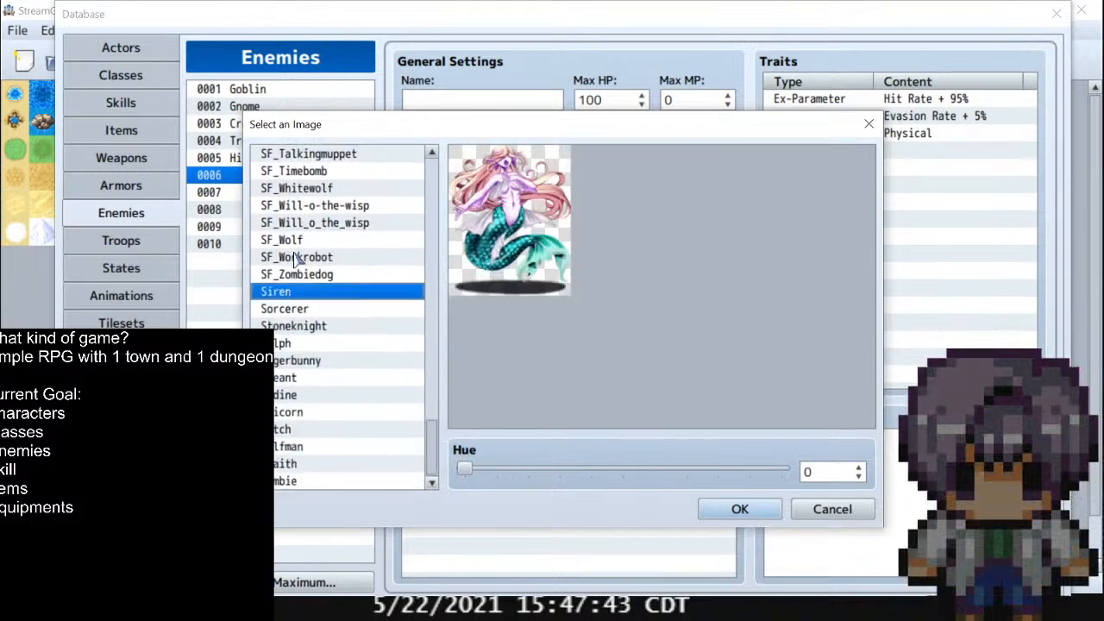
left_click(293, 239)
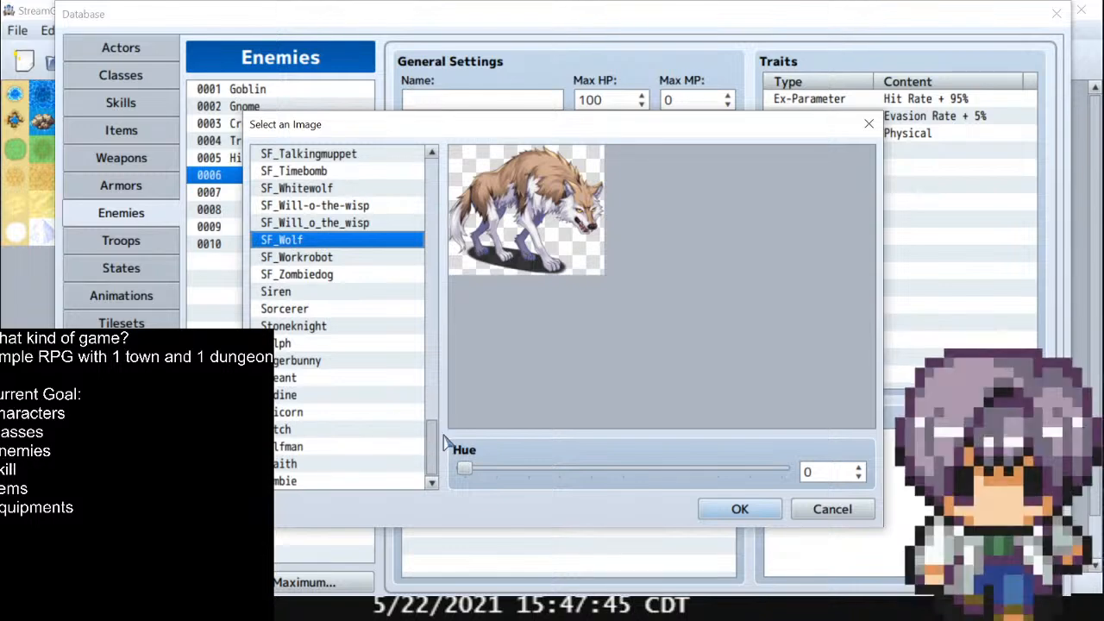
Compare SF_Anaconda with SF_Armygorilla and assign SF_Armygorilla as the image of enemy 0006
left_click_drag(435, 444, 448, 331)
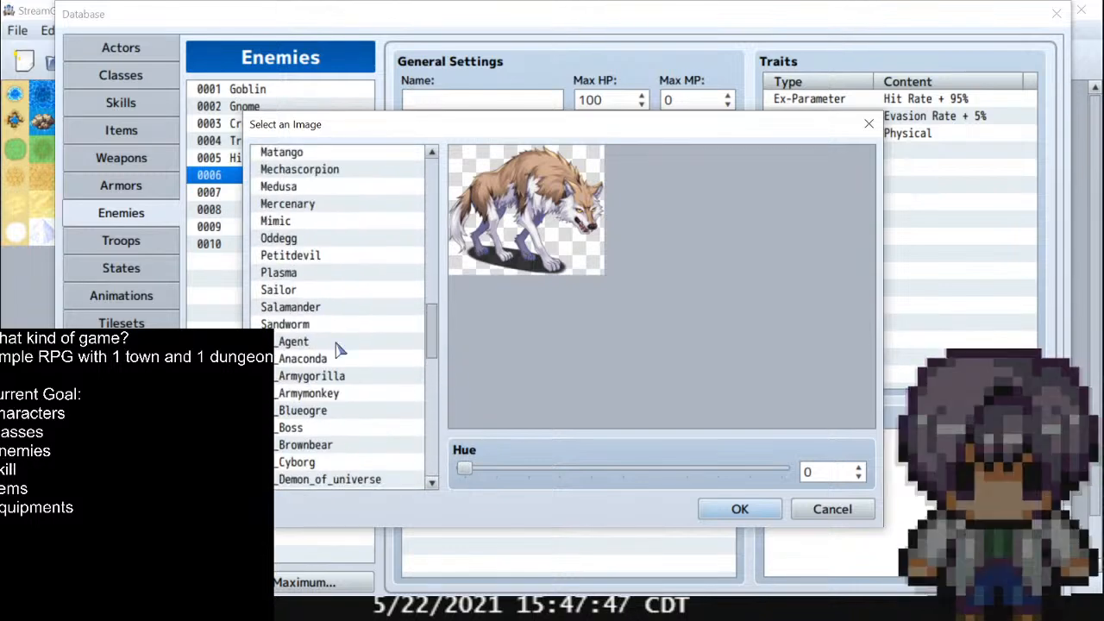
left_click(412, 345)
left_click(341, 359)
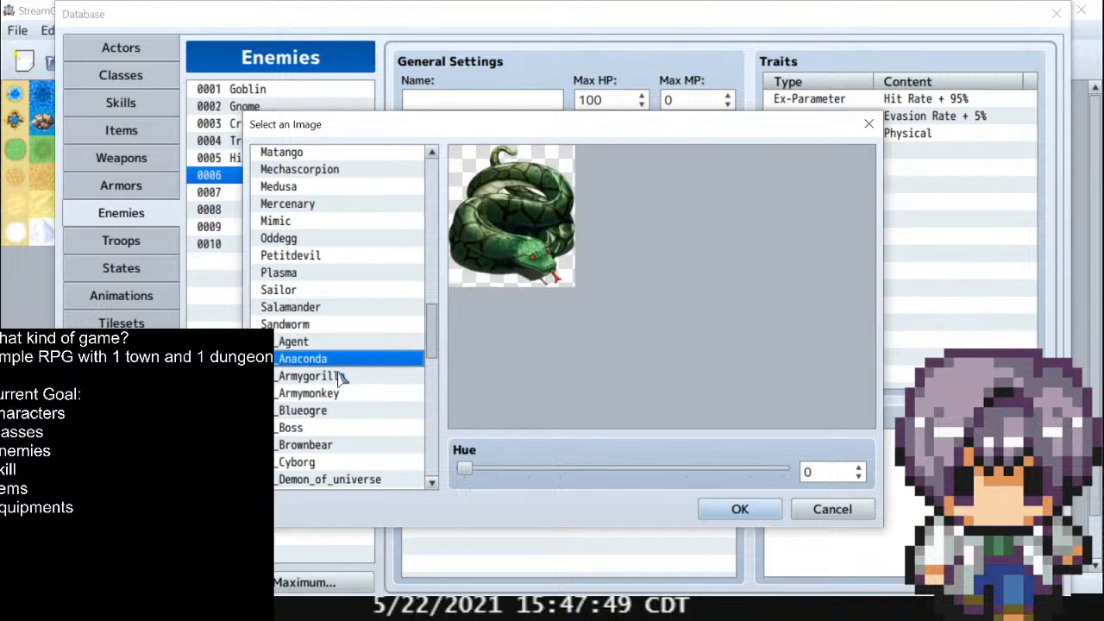
left_click(339, 377)
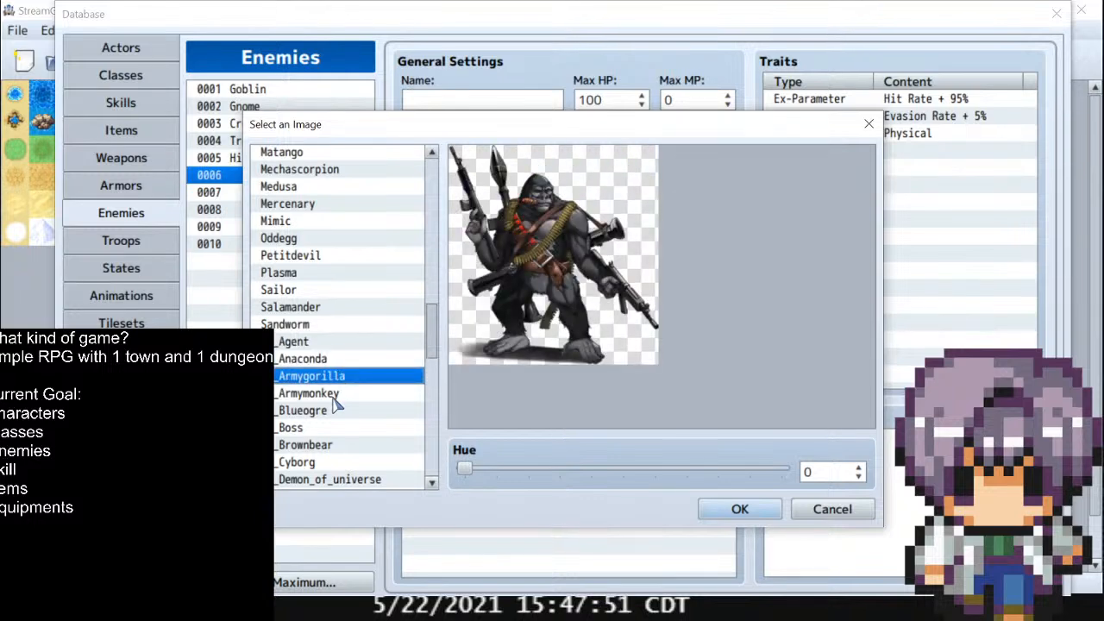
left_click(742, 509)
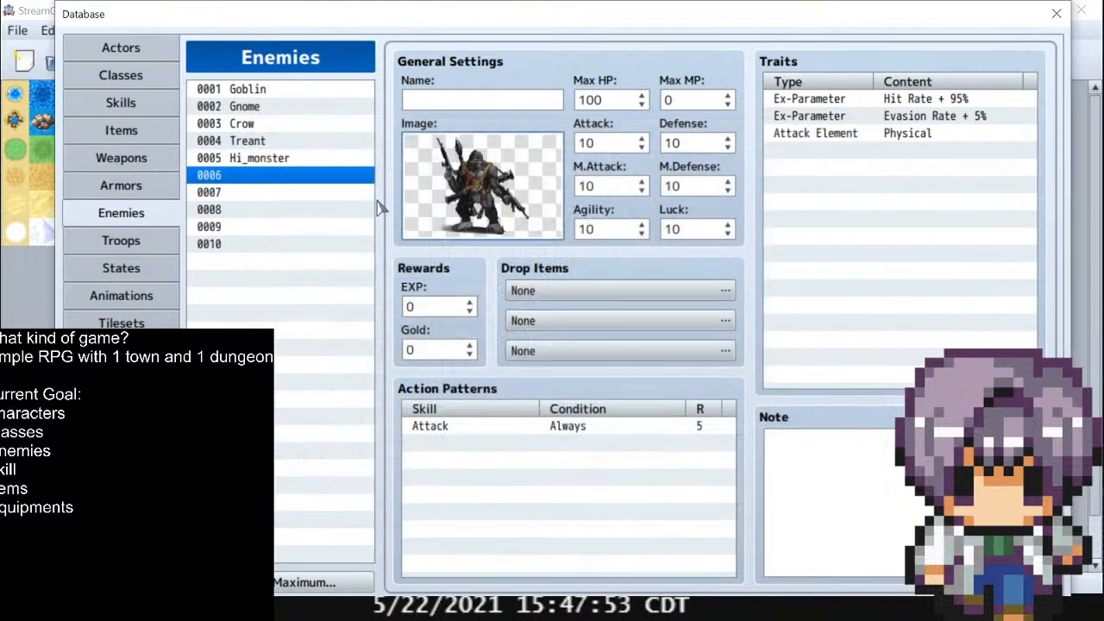
Give empty enemy 0007 the SF_Drone image and name it Drone
left_click(335, 192)
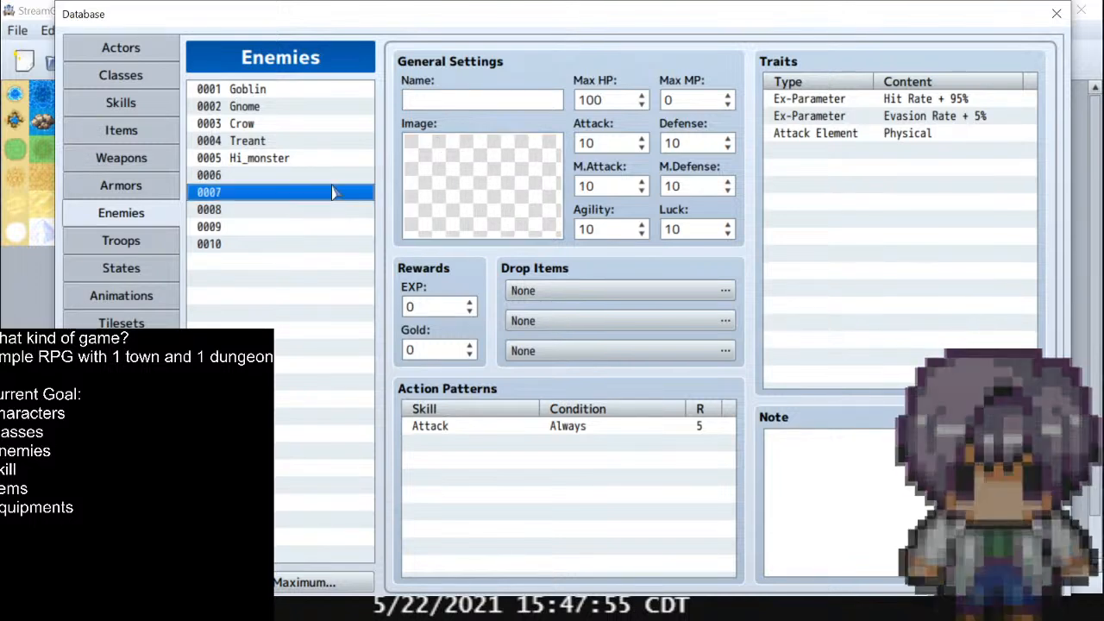
double_click(443, 187)
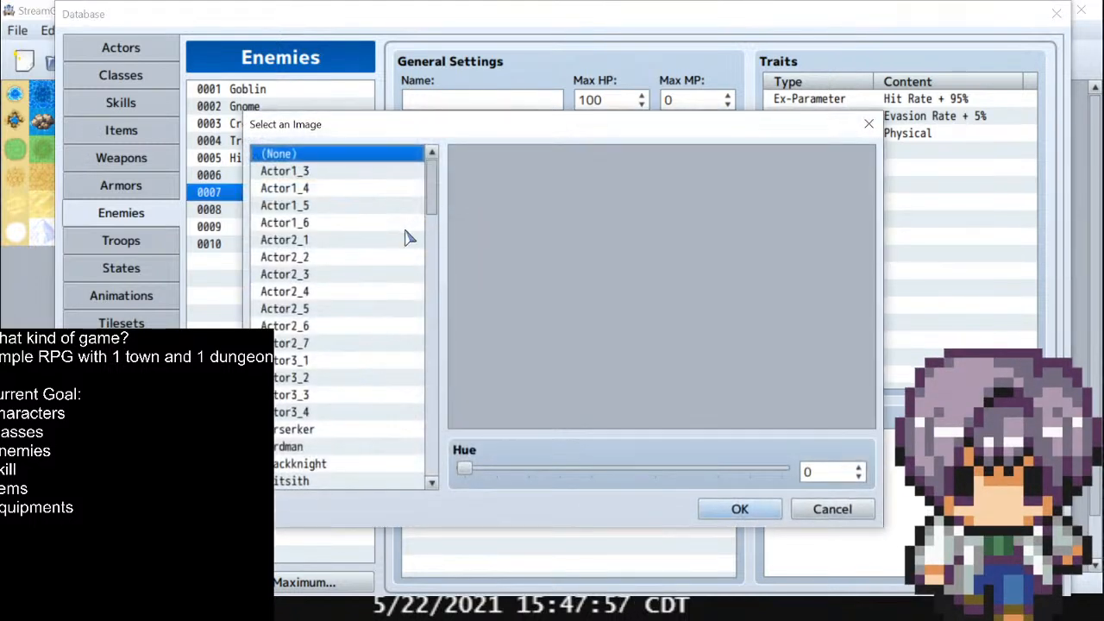
left_click_drag(429, 206, 431, 371)
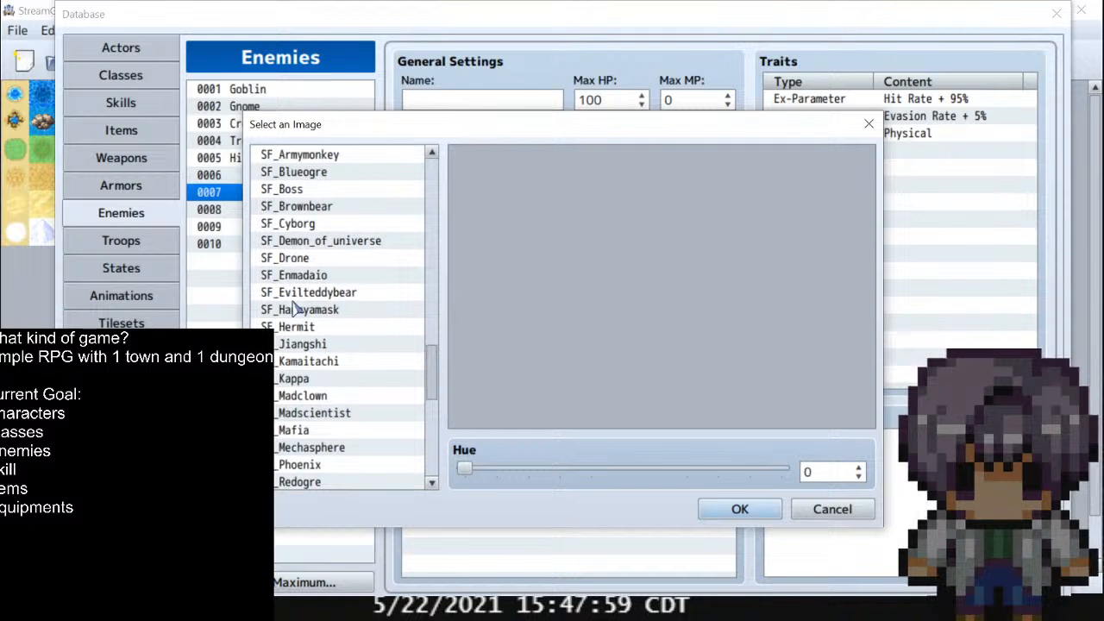
left_click(324, 242)
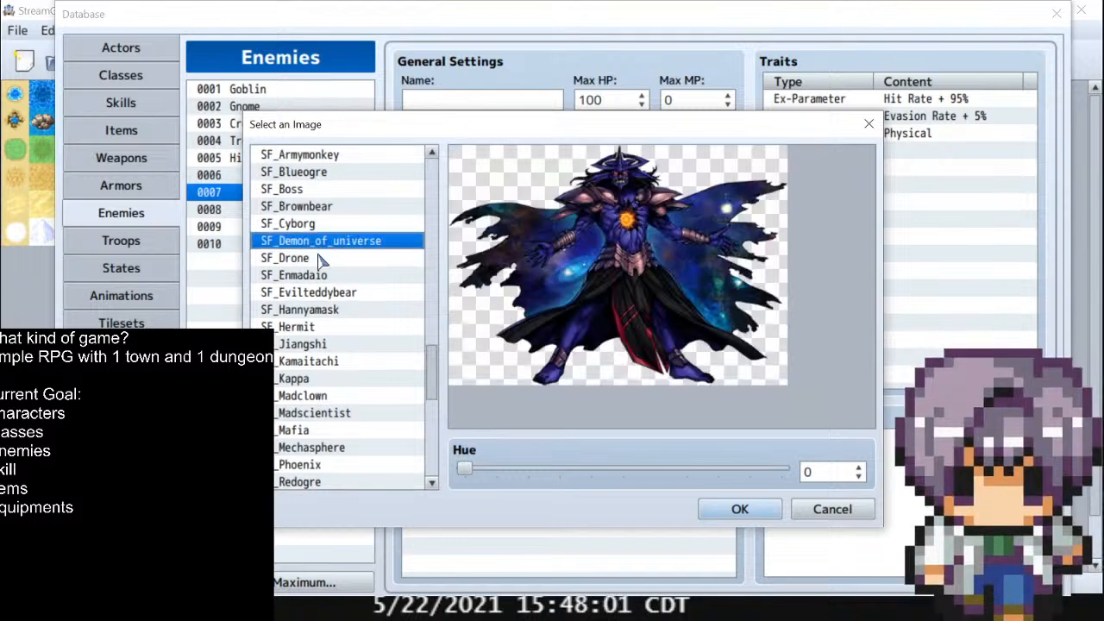
left_click(294, 258)
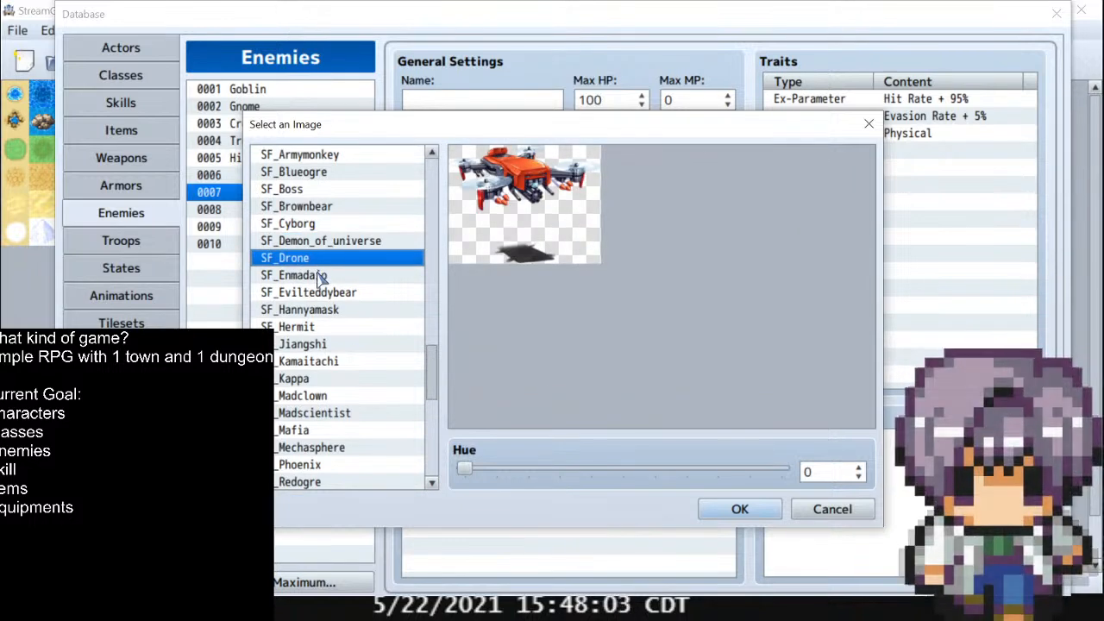
left_click(739, 509)
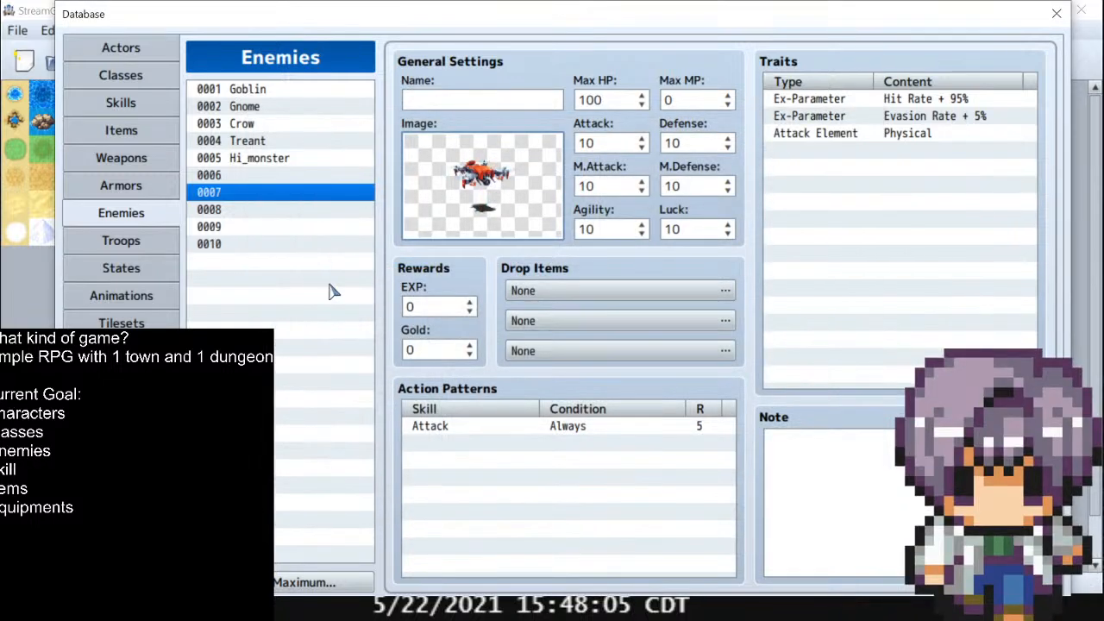
left_click(457, 102)
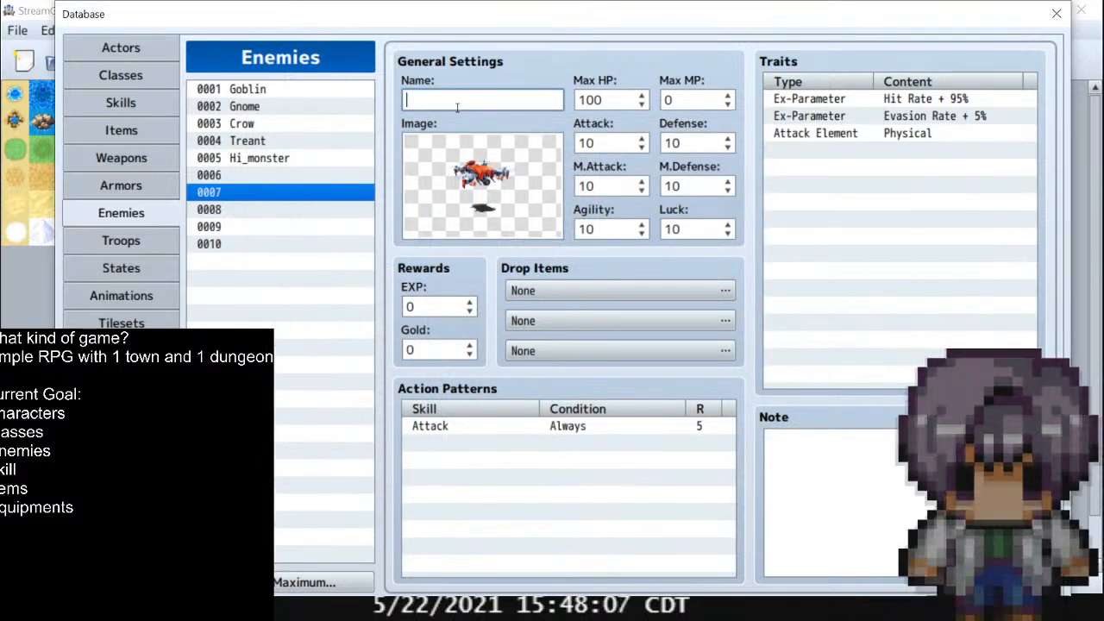
type("Drone")
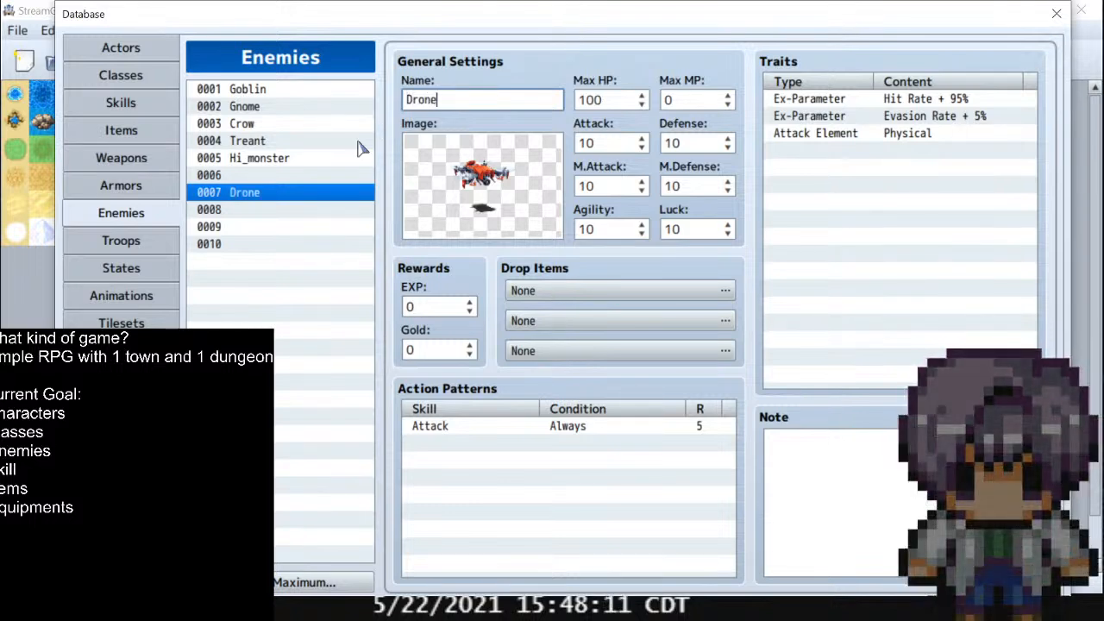
Name enemy 0006 Gorilla
left_click(341, 175)
left_click(531, 97)
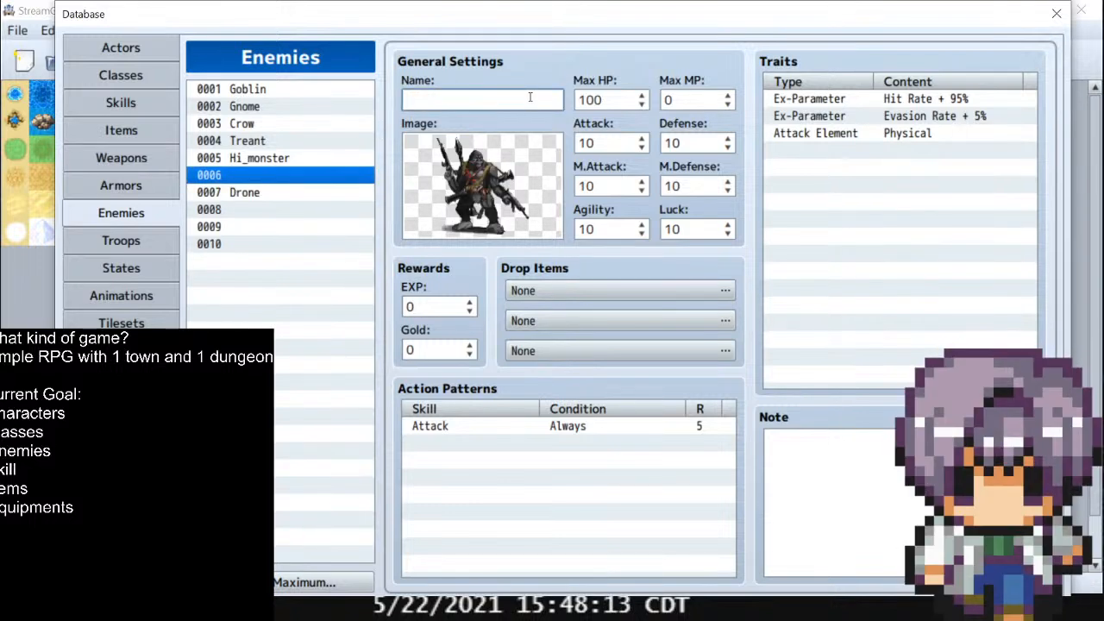
type("Gorilla")
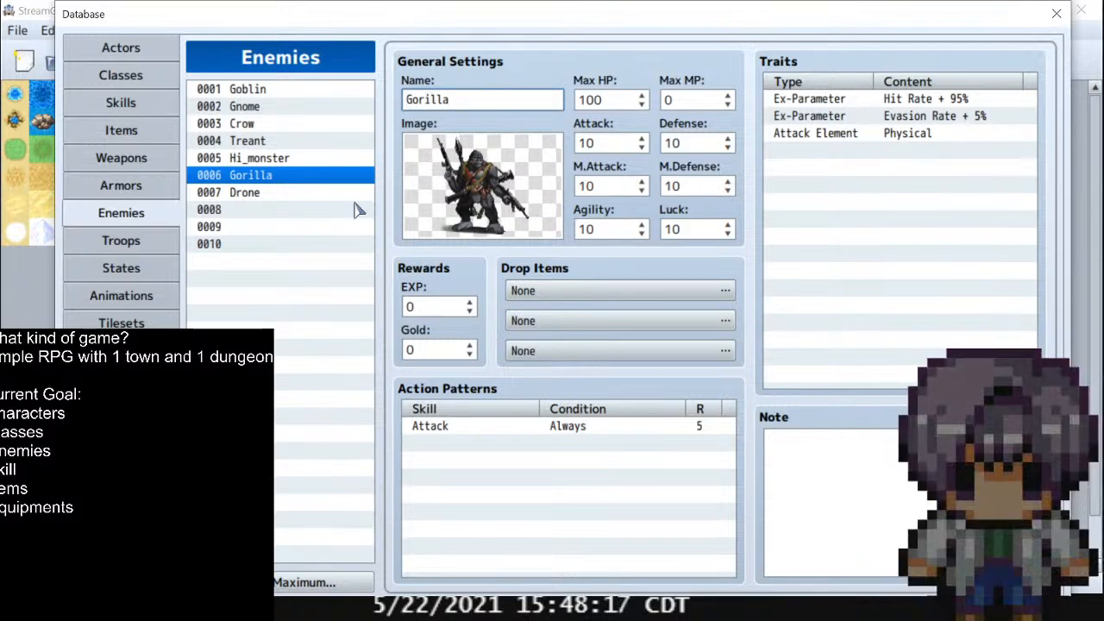
Open the image selection for empty enemy 0008 and preview the fantasy monsters from Demon through Hakutaku
left_click(321, 210)
double_click(464, 198)
left_click_drag(435, 198, 414, 246)
left_click(332, 196)
left_click(332, 213)
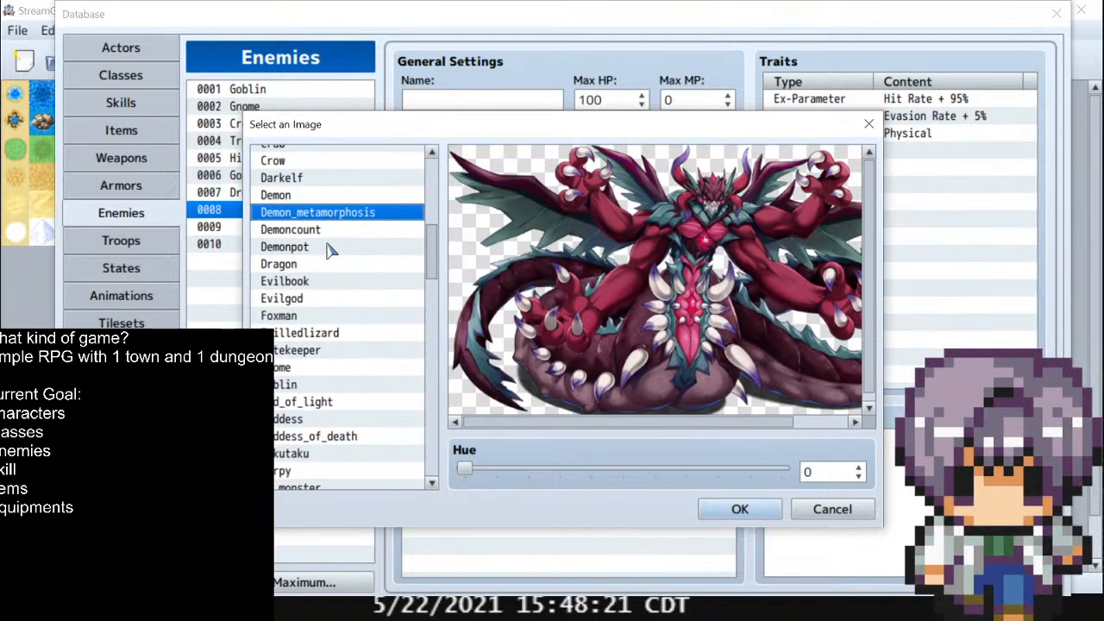
left_click(330, 248)
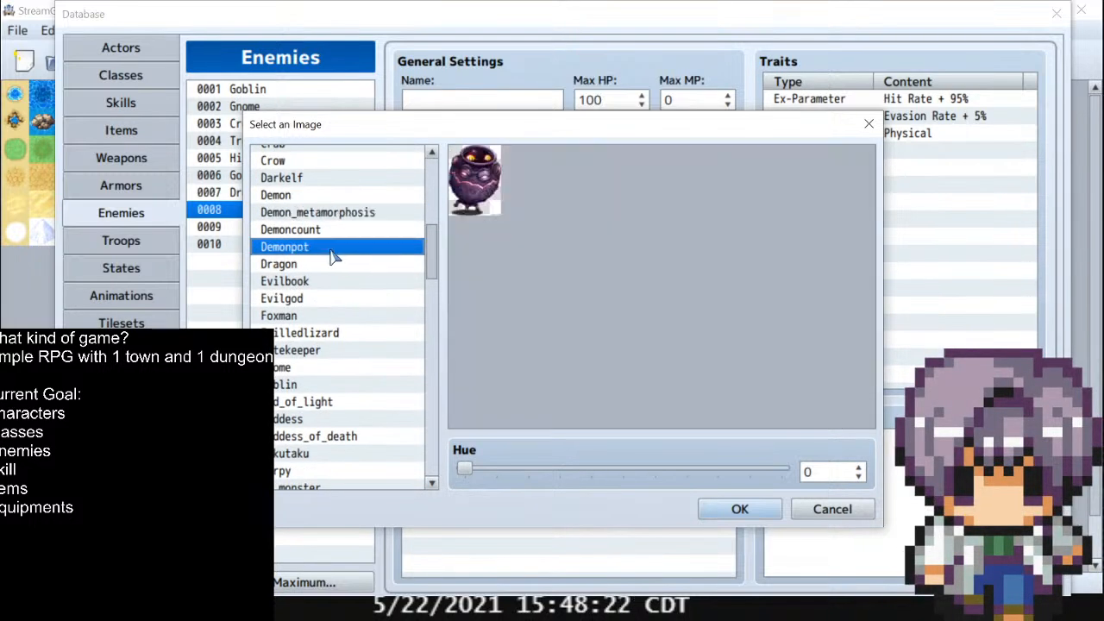
left_click(303, 267)
left_click(307, 282)
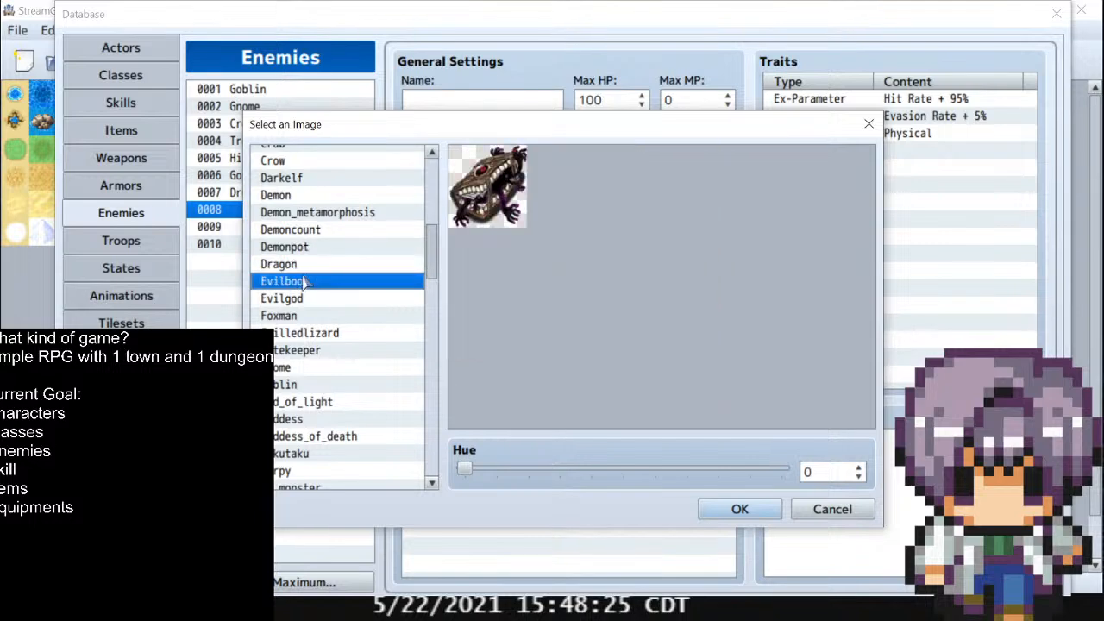
left_click(319, 316)
left_click(319, 335)
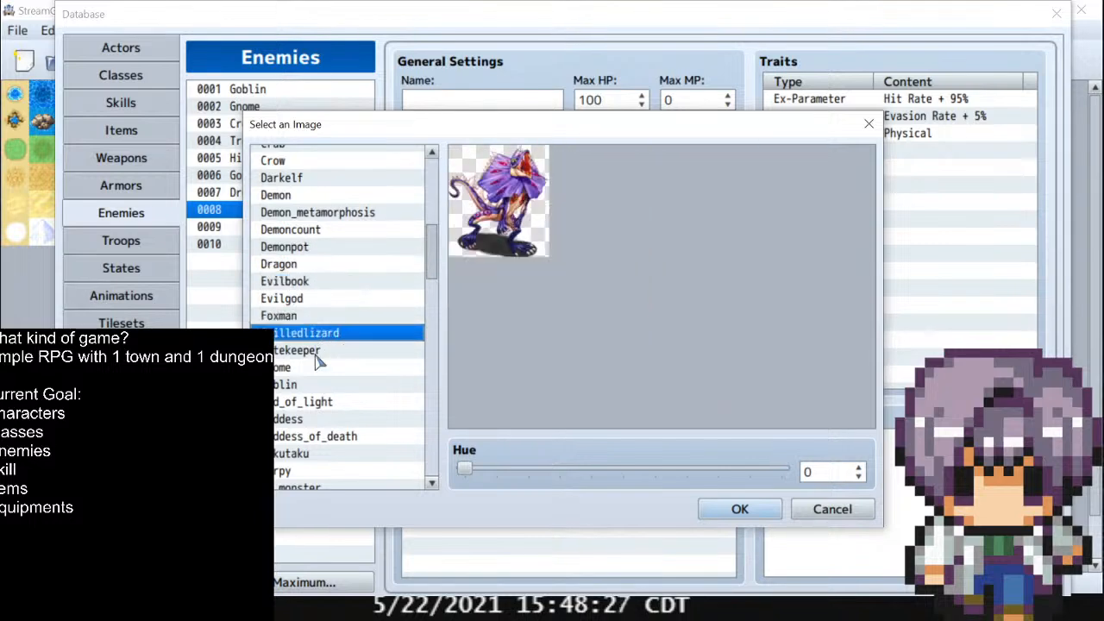
left_click(319, 385)
scroll(334, 367, "down", 2)
left_click(334, 367)
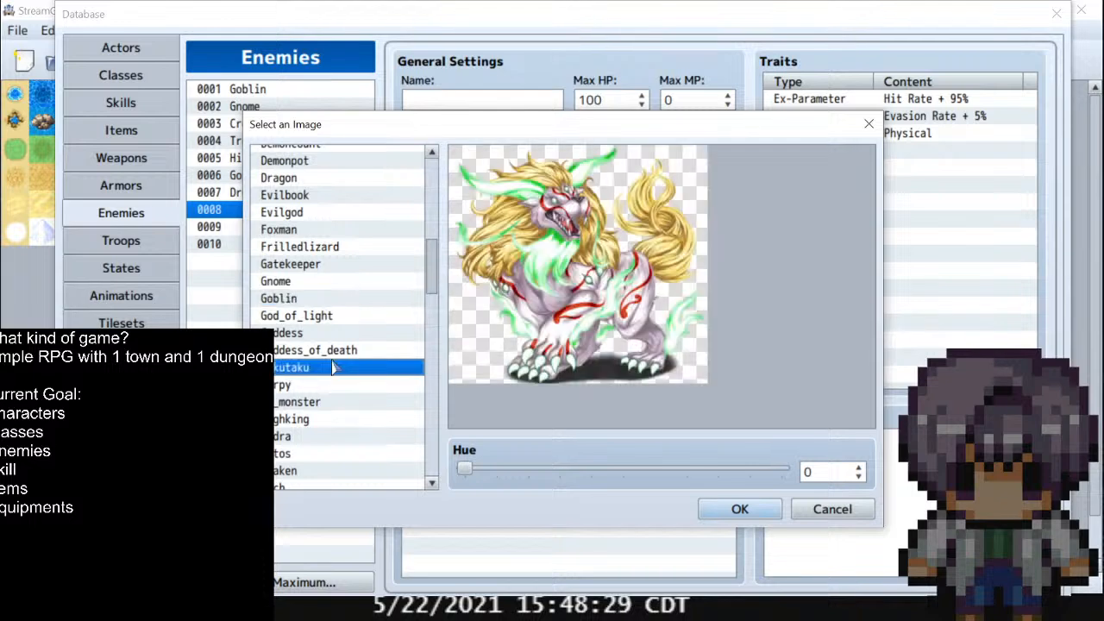
Preview further images for enemy 0008, from Machinerybee, Mercenary and Sailor through SF_Anaconda
scroll(335, 367, "down", 3)
scroll(335, 367, "down", 2)
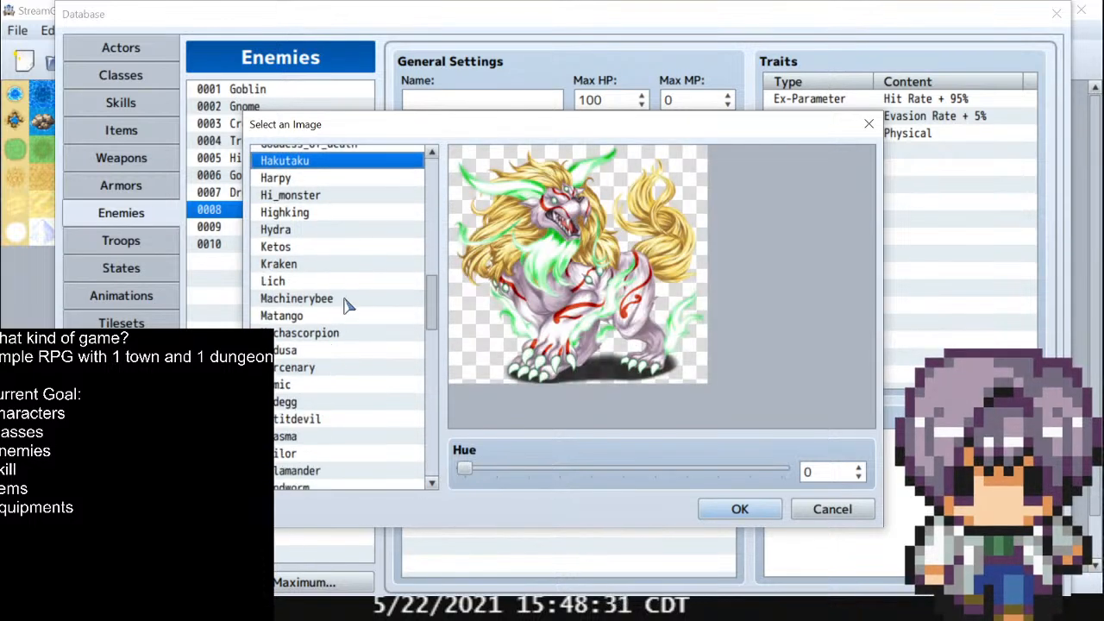
left_click(344, 299)
left_click(335, 367)
scroll(335, 366, "down", 1)
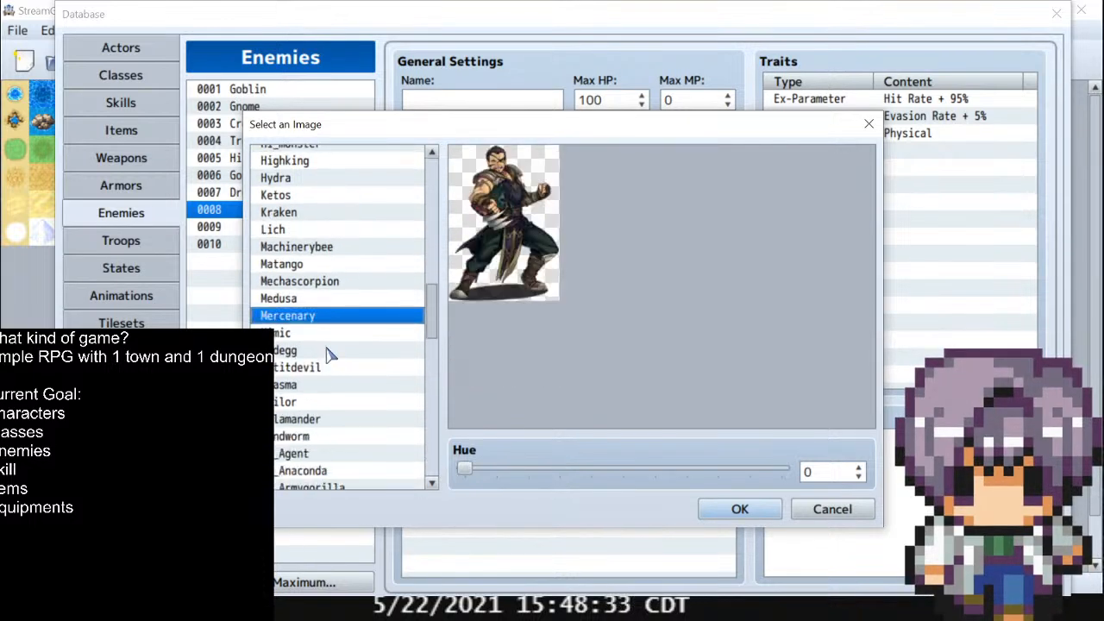
left_click(328, 350)
left_click(315, 403)
scroll(315, 405, "down", 1)
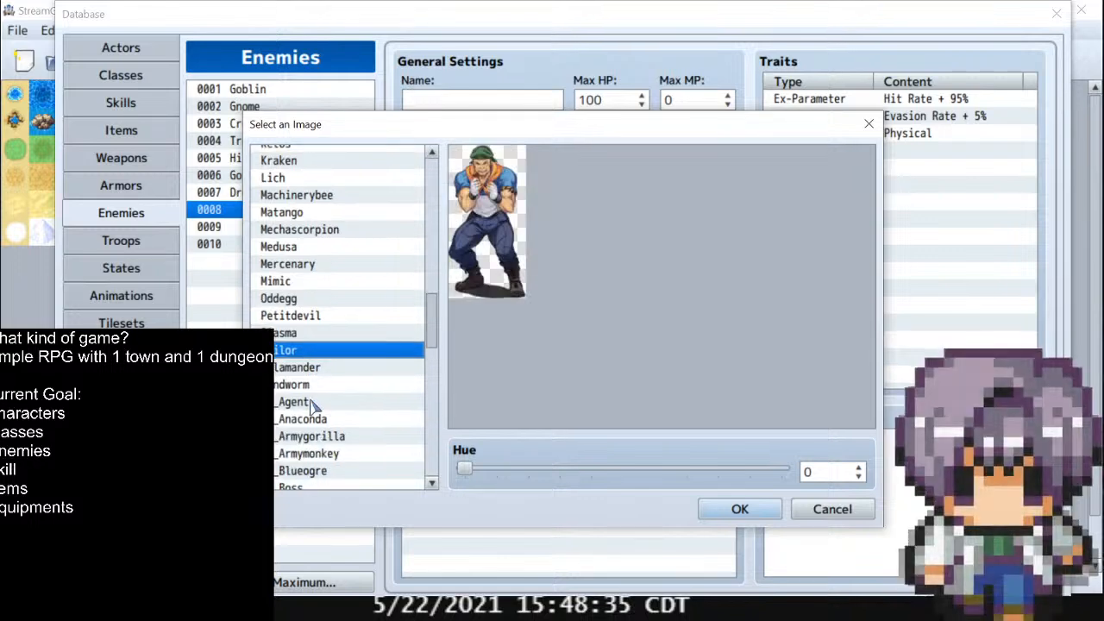
left_click(315, 403)
left_click(312, 422)
scroll(312, 432, "down", 2)
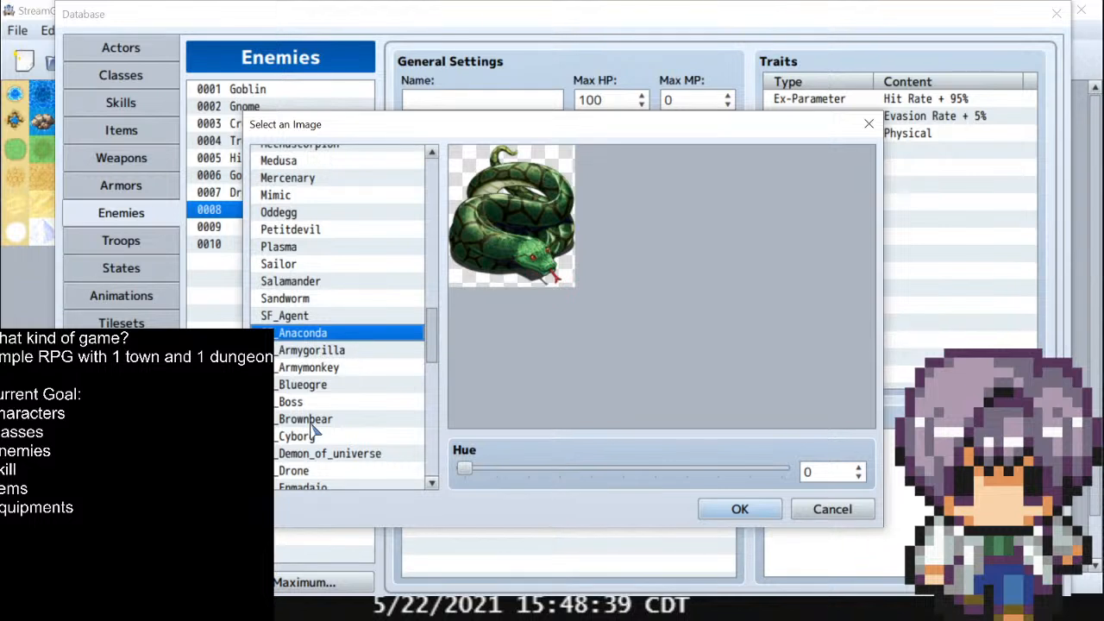
Preview further images for enemy 0008, including SF_Cyborg, SF_Brownbear, SF_Demon_of_universe, SF_Evilteddybear, SF_Hannyamask and SF_Jiangshi
scroll(313, 432, "down", 2)
left_click(324, 401)
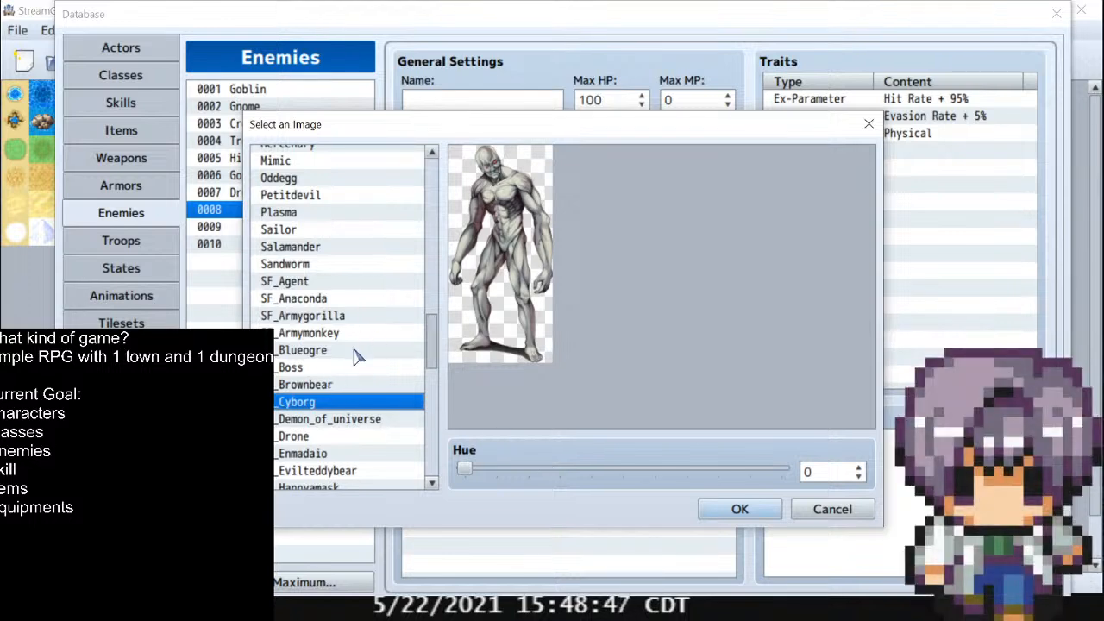
left_click(308, 386)
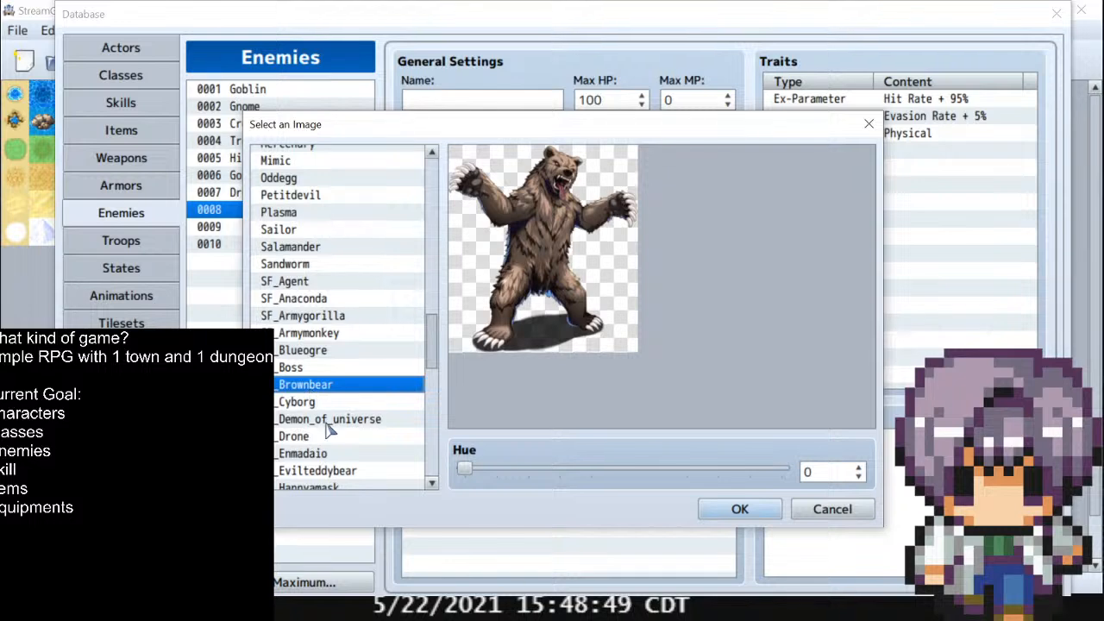
left_click(332, 421)
left_click(334, 403)
scroll(333, 410, "down", 1)
left_click(321, 387)
left_click(322, 422)
scroll(322, 425, "down", 1)
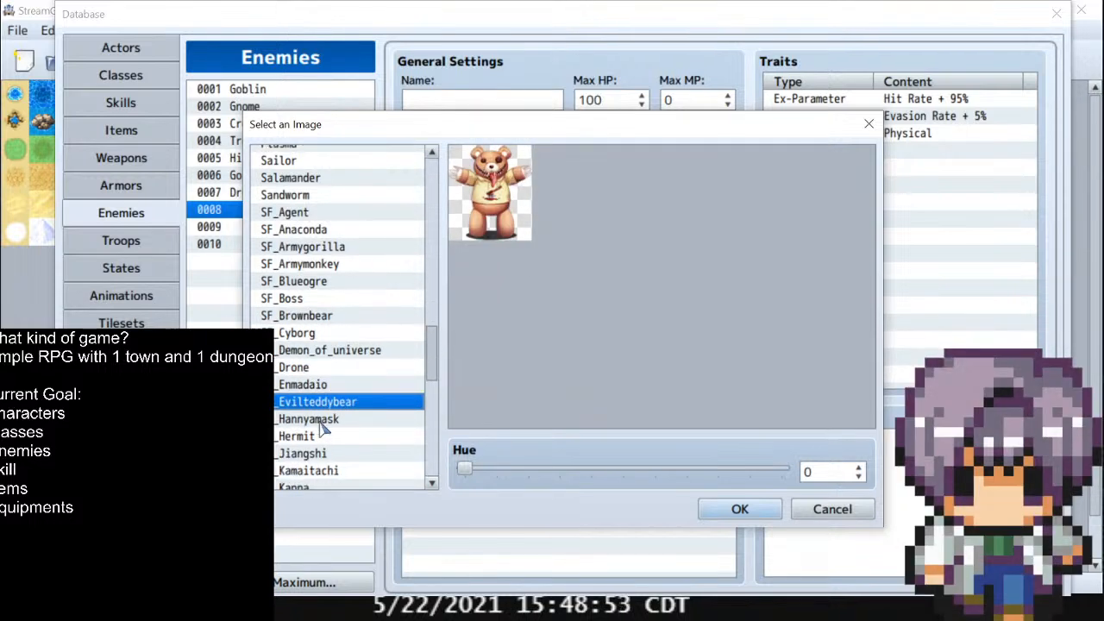
left_click(333, 421)
left_click(339, 453)
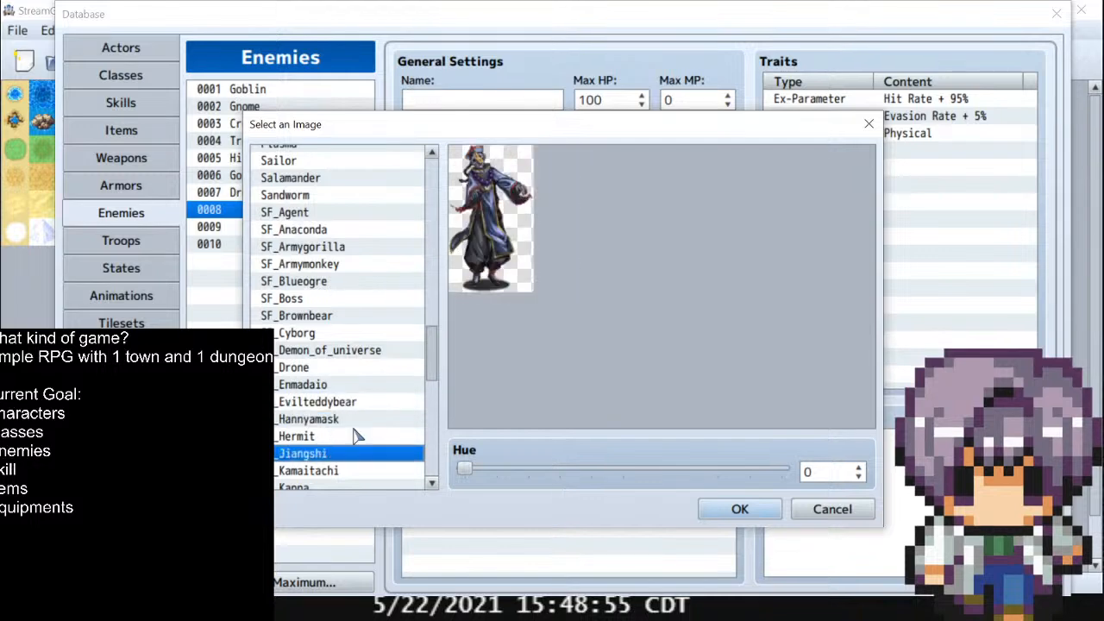
Preview the images from SF_Kamaitachi through SF_Redogre for enemy 0008
scroll(354, 436, "down", 2)
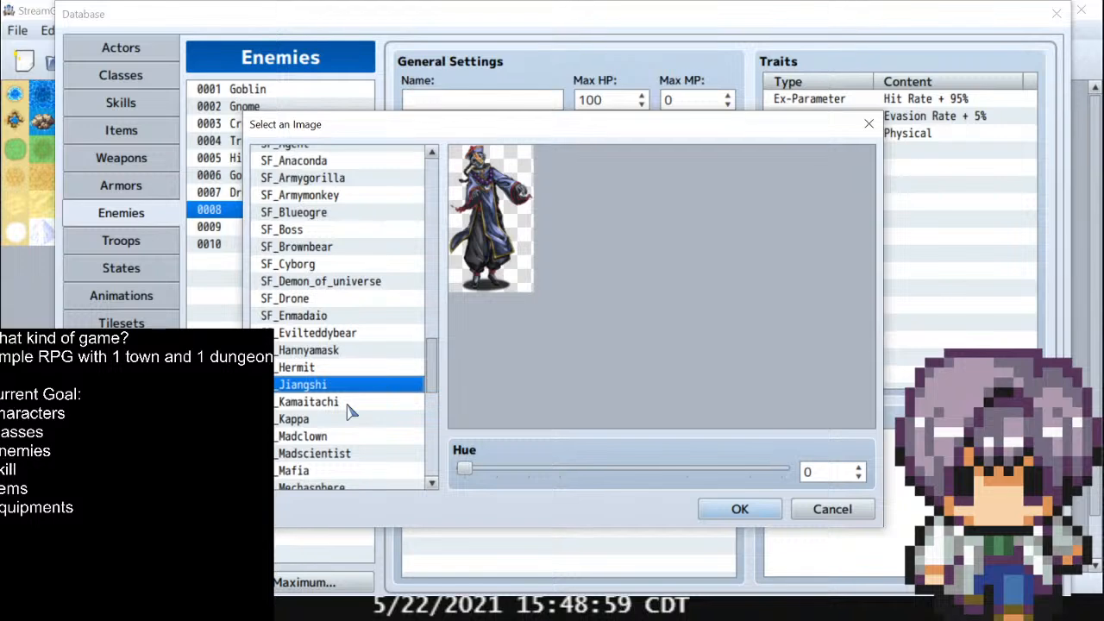
left_click(348, 406)
left_click(349, 420)
scroll(350, 427, "down", 1)
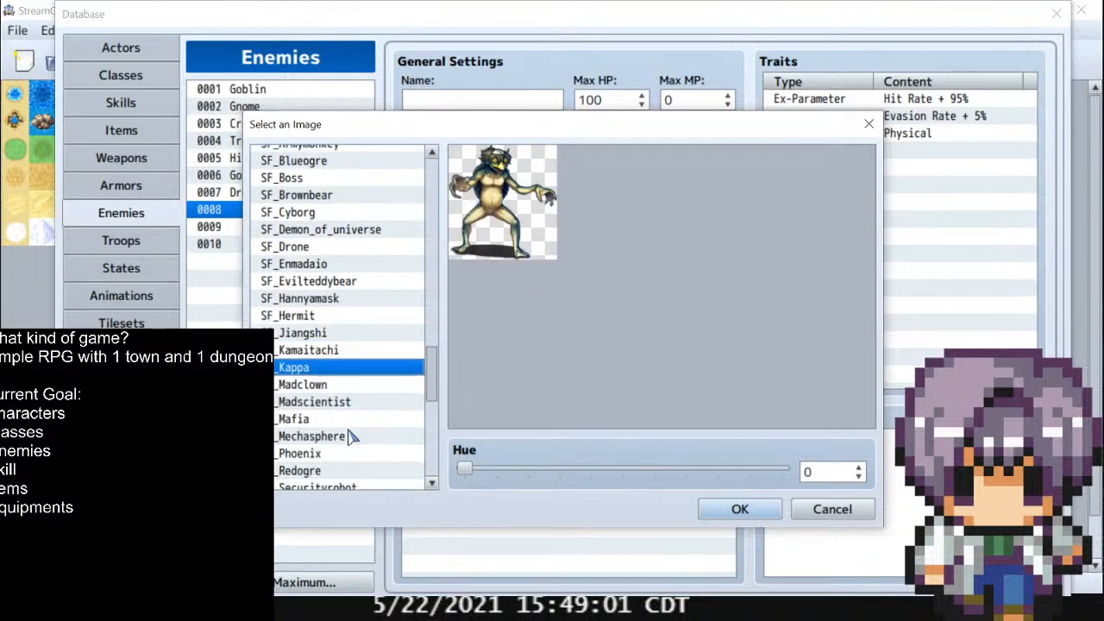
left_click(345, 385)
left_click(344, 403)
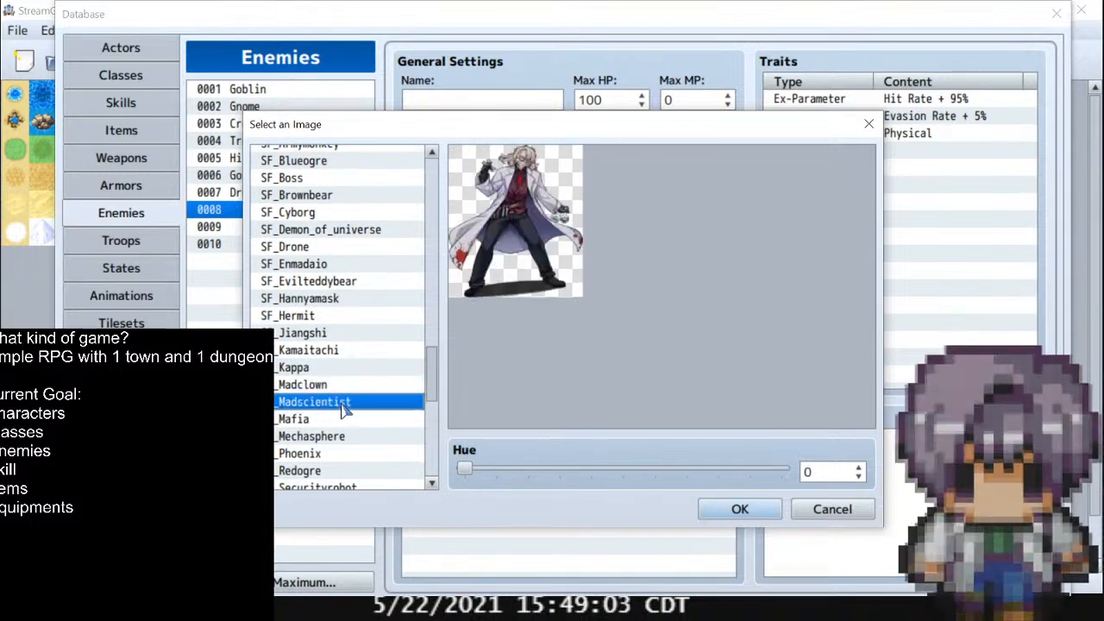
left_click(345, 419)
scroll(344, 421, "down", 1)
scroll(345, 421, "down", 1)
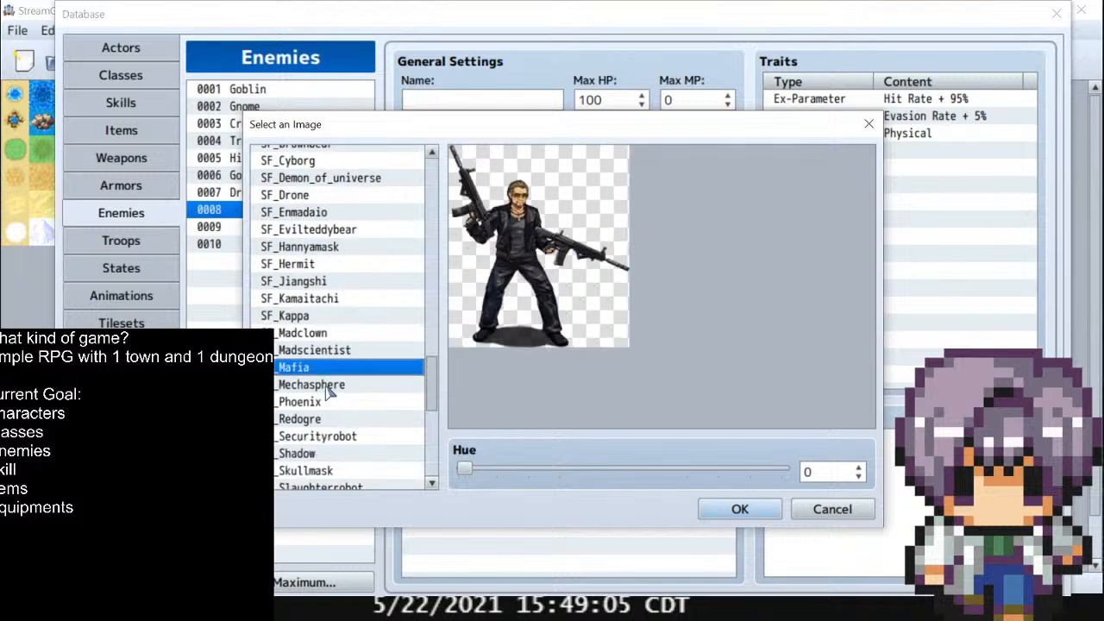
left_click(328, 384)
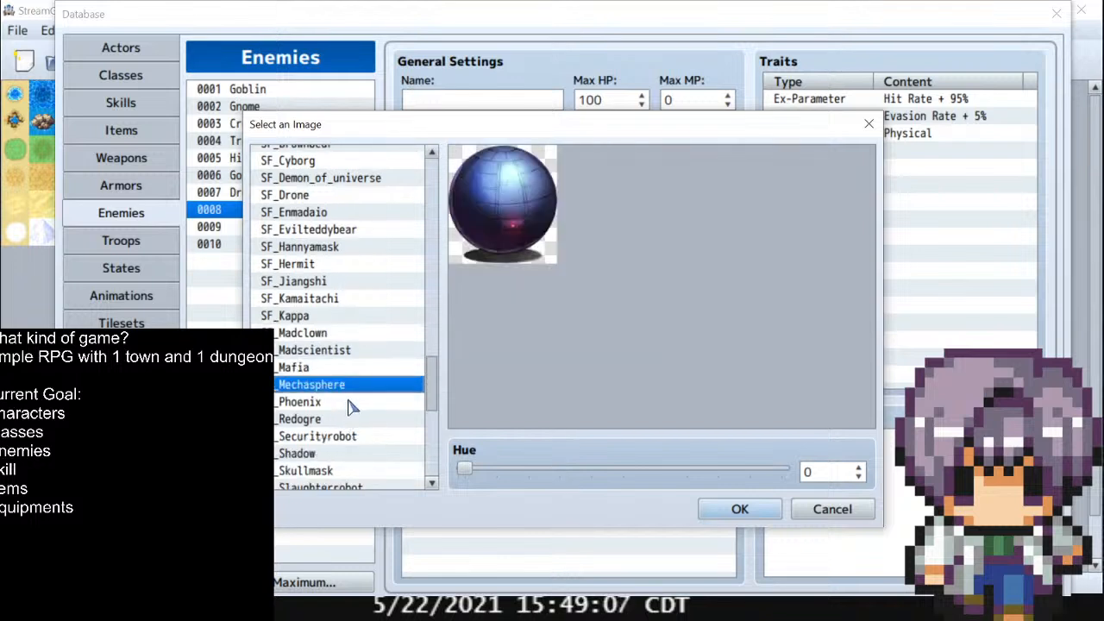
left_click(349, 402)
left_click(333, 421)
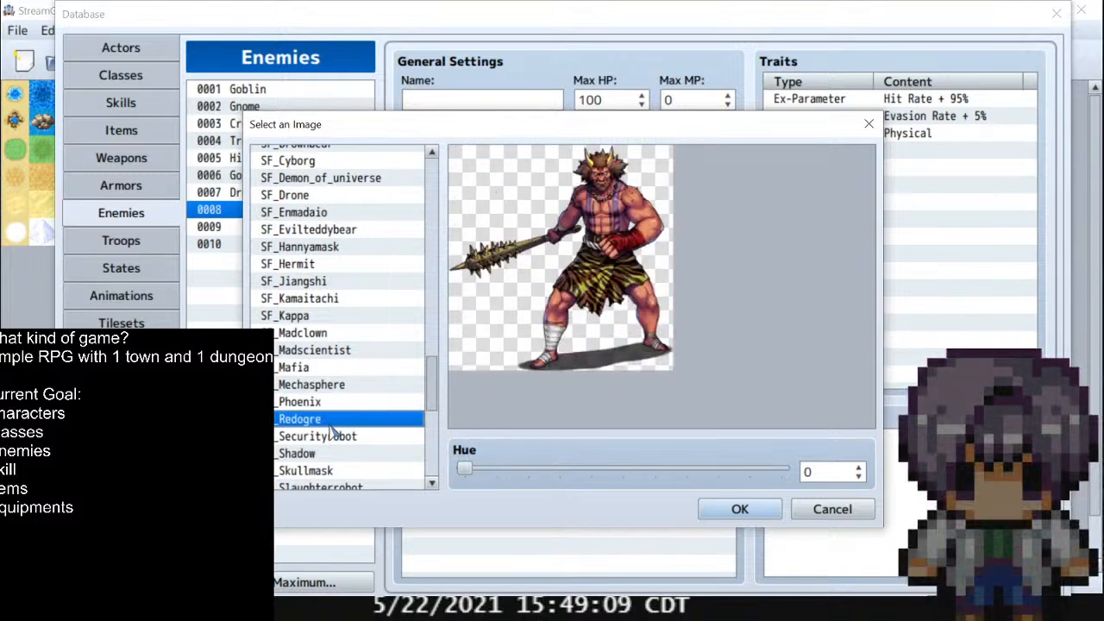
Preview SF_Securityrobot and SF_Skullmask, and assign the SF_Slaughterrobot image to enemy 0008
scroll(333, 432, "down", 2)
left_click(350, 367)
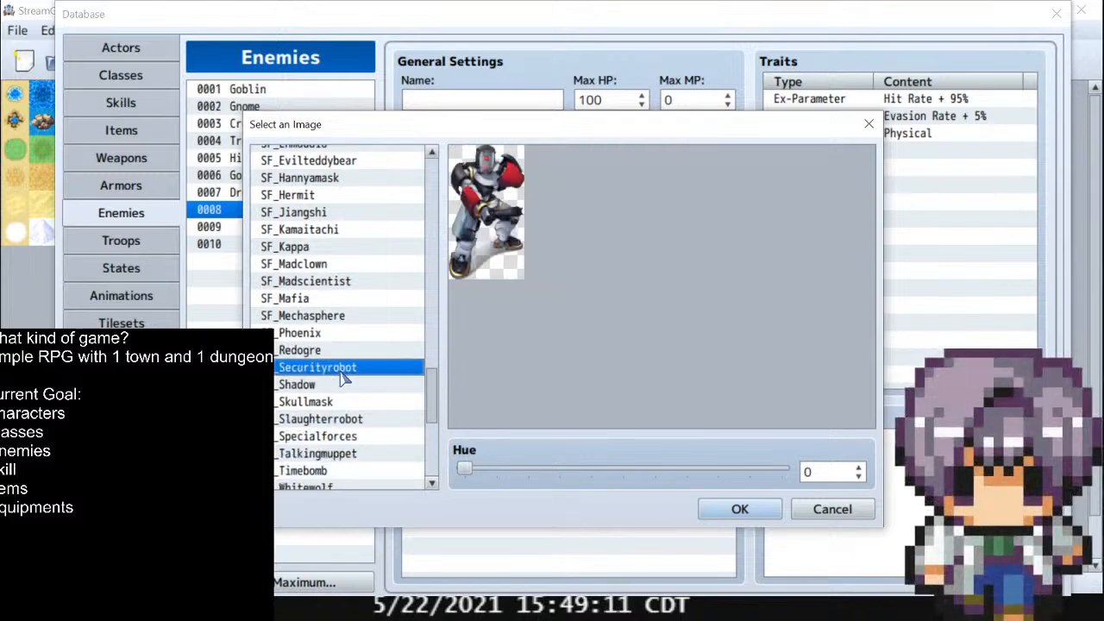
left_click(335, 403)
scroll(334, 410, "down", 2)
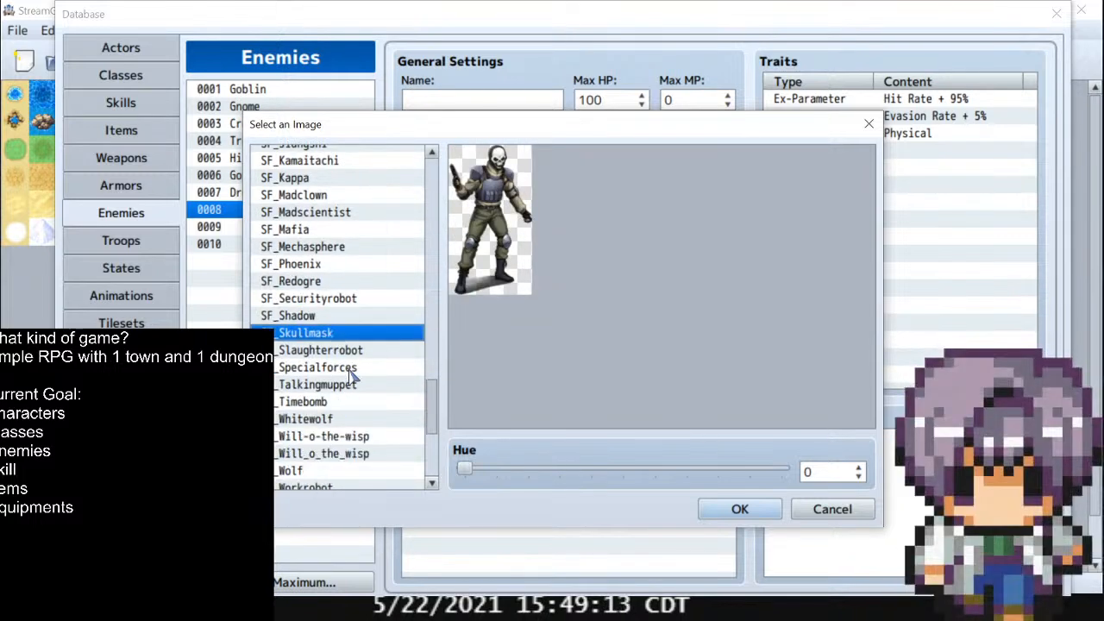
left_click(349, 350)
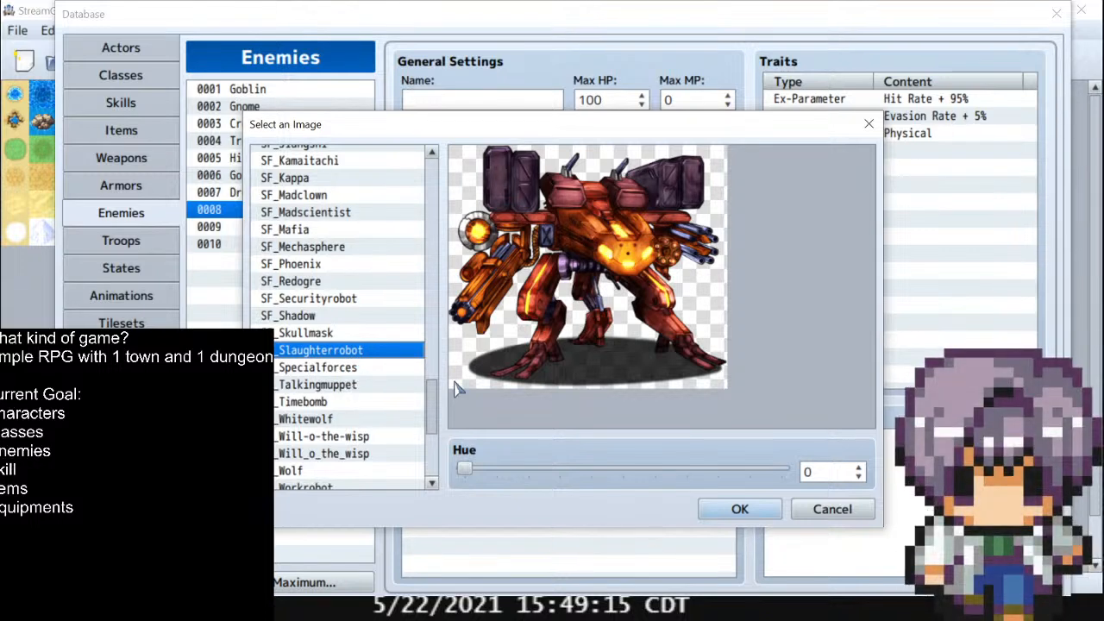
left_click(756, 509)
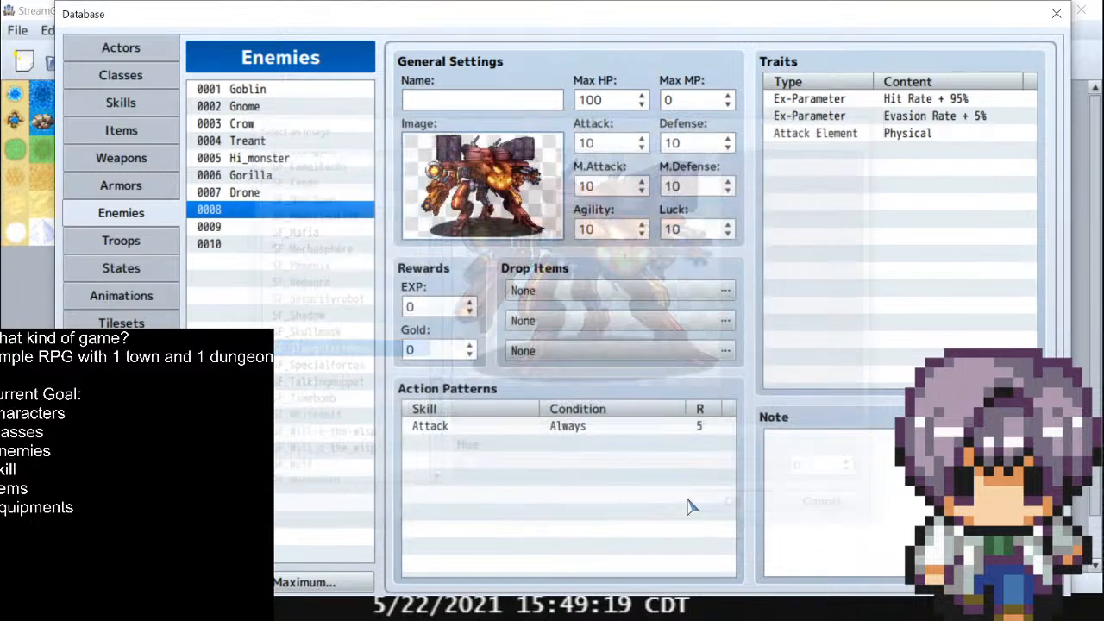
left_click(473, 101)
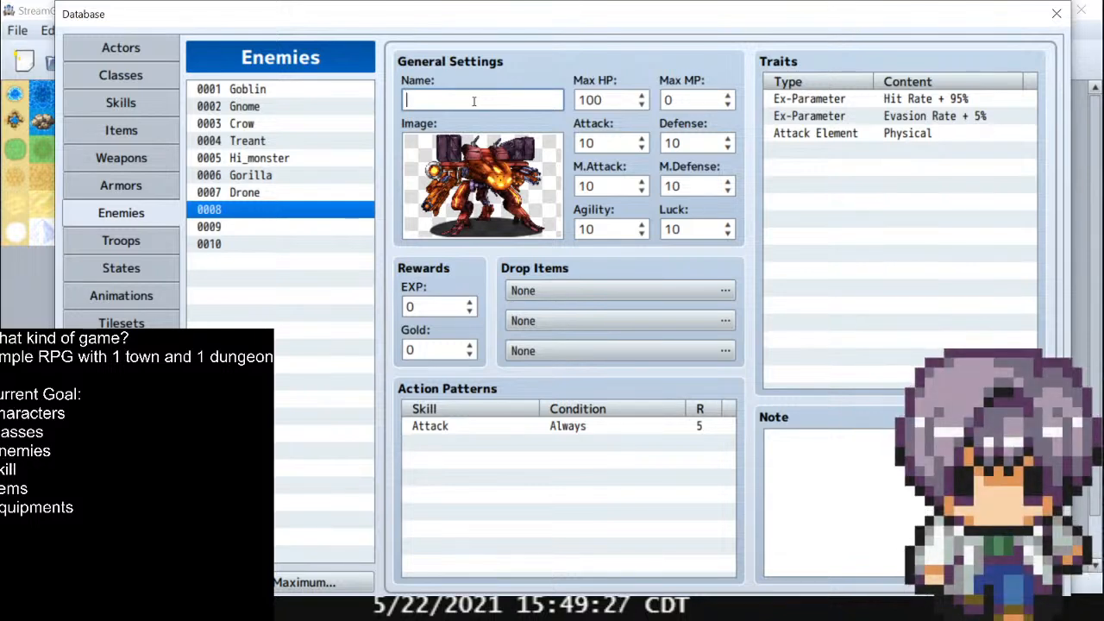
double_click(482, 186)
mouse_move(462, 470)
left_mouse_down()
mouse_move(792, 470)
mouse_move(457, 467)
left_mouse_up()
left_click(841, 511)
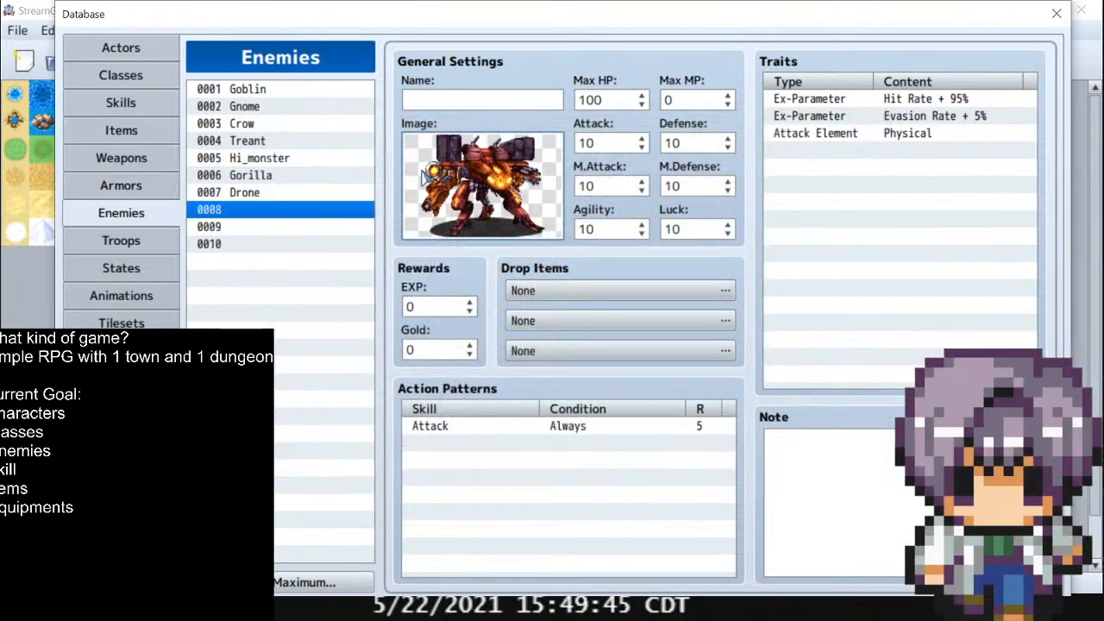
Shift the hue of enemy 0008's SF_Slaughterrobot image to a redder tone
double_click(490, 179)
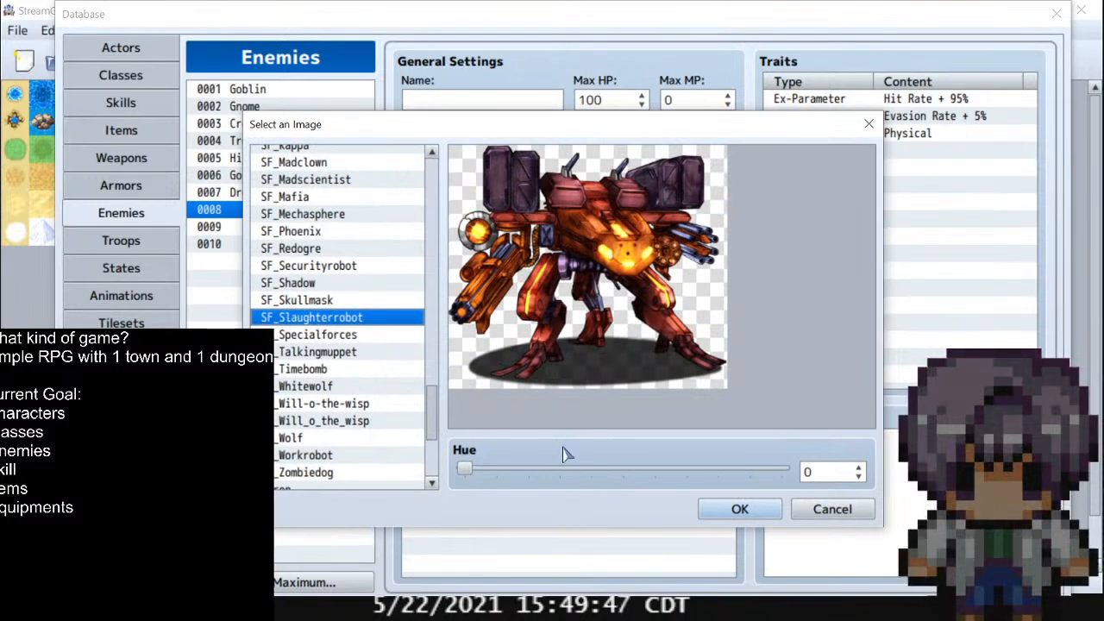
left_click_drag(466, 470, 763, 479)
left_click(739, 508)
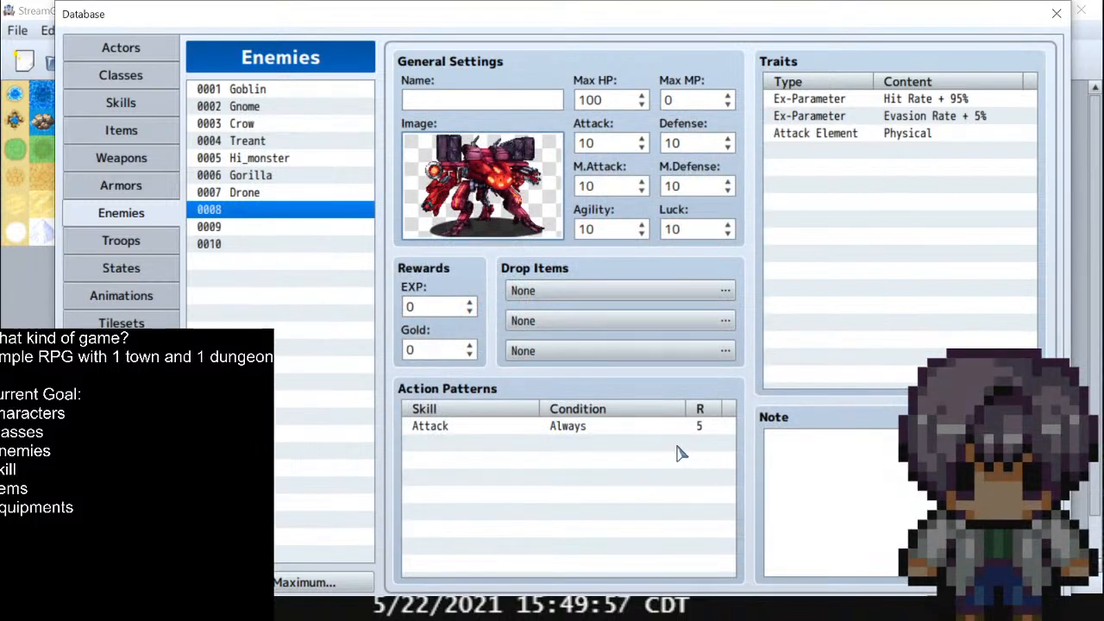
Name enemy 0008 MetalBot DX
left_click(504, 100)
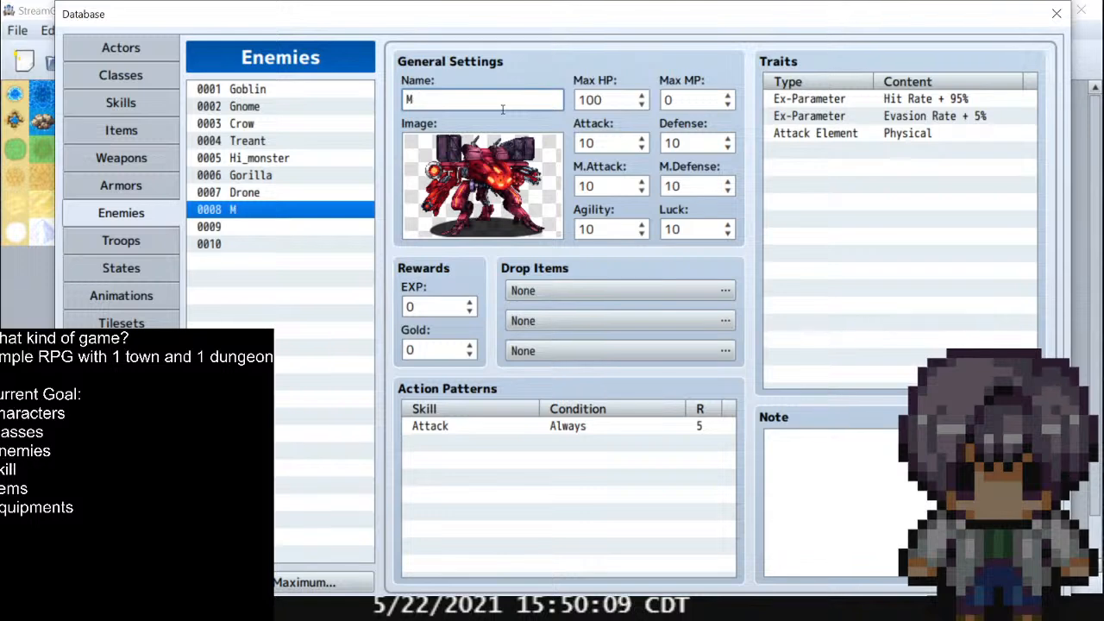
key("BackSpace")
type("etal")
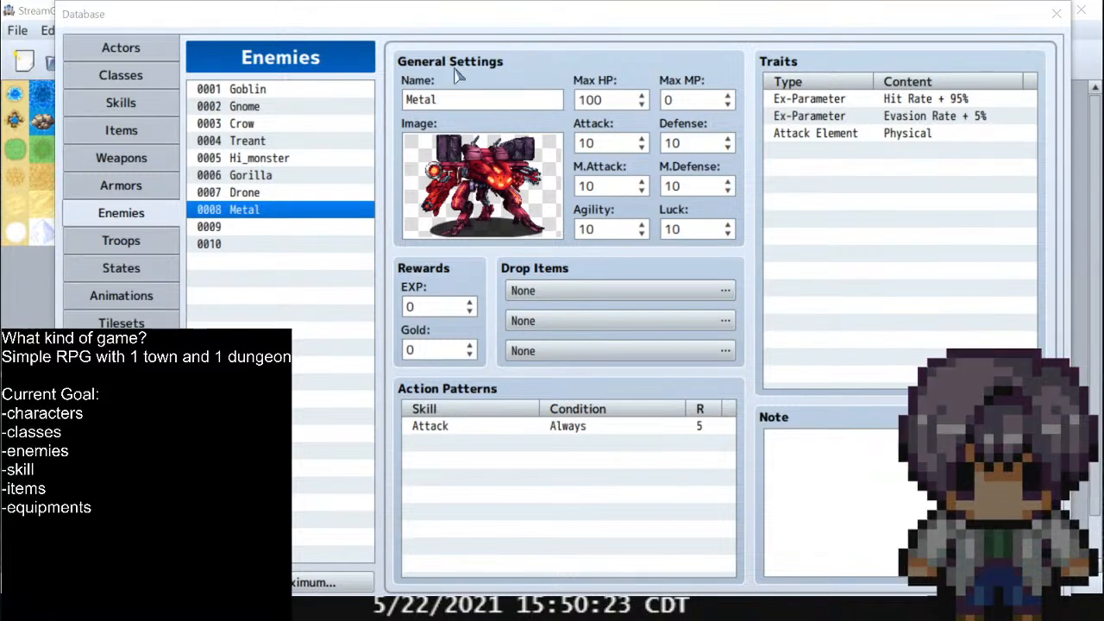
left_click(463, 104)
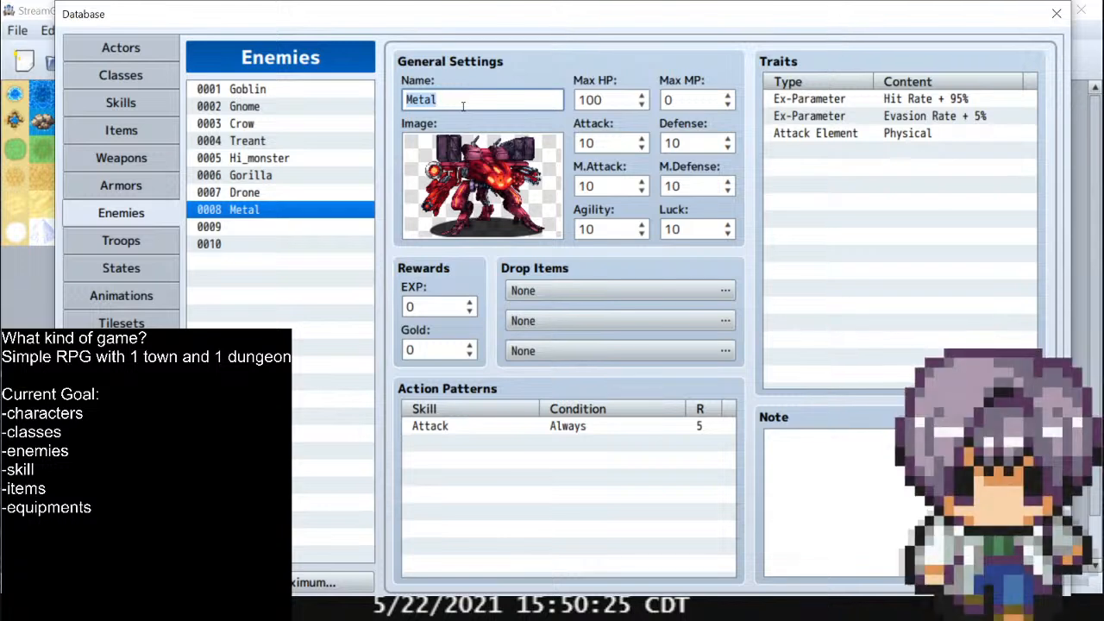
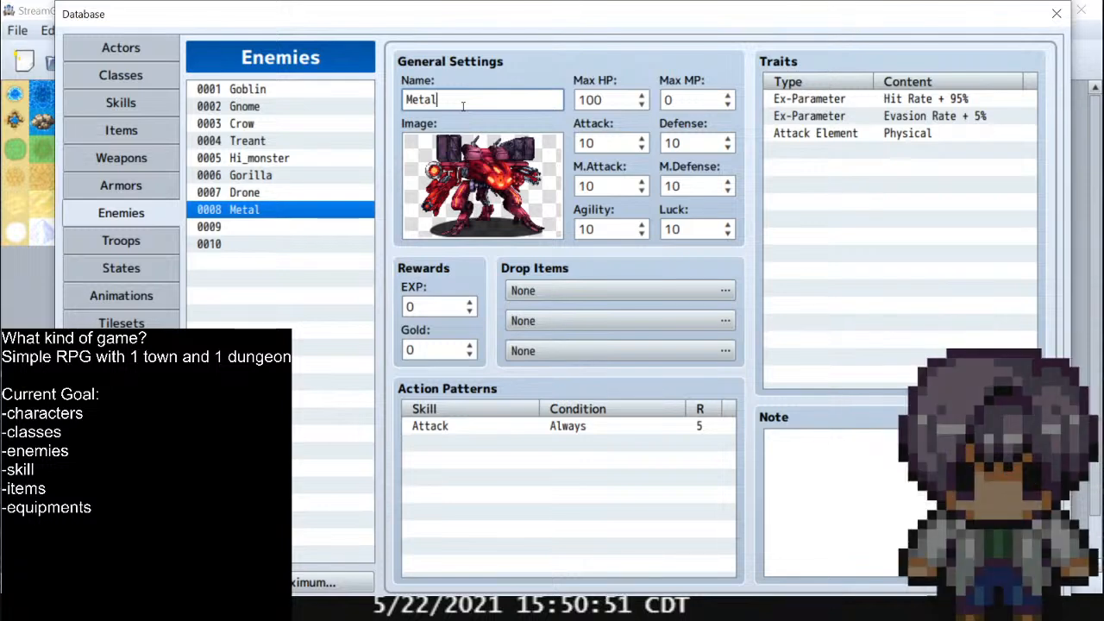
type("Bot")
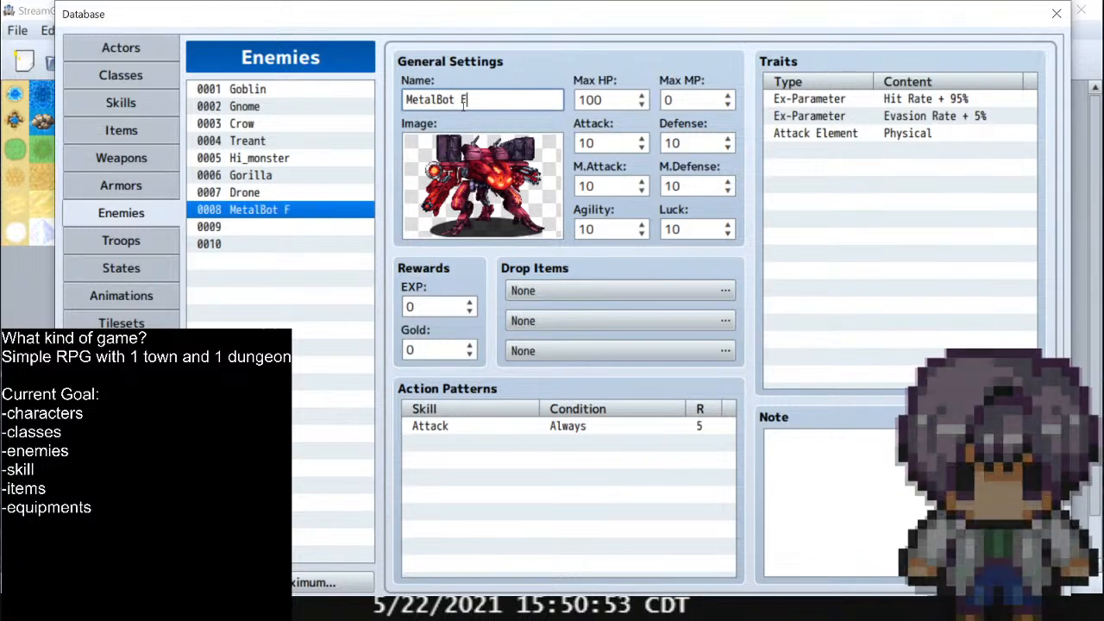
type(" G")
key("BackSpace")
type("DX")
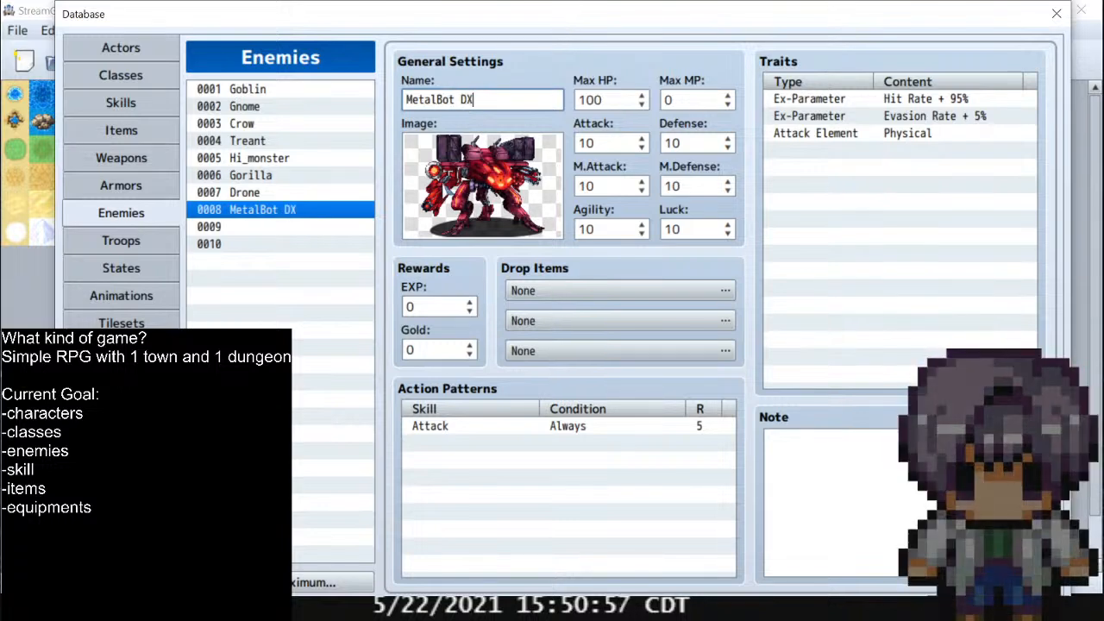
Review the enemy entries for Gorilla, Drone and MetalBot DX
left_click(366, 228)
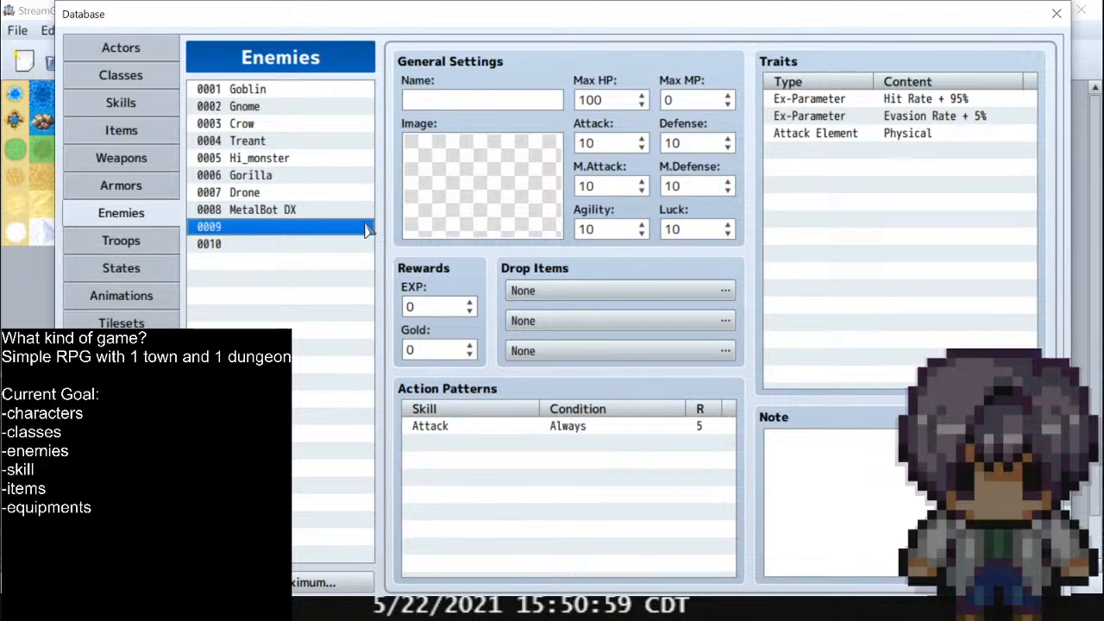
left_click(252, 176)
left_click(260, 194)
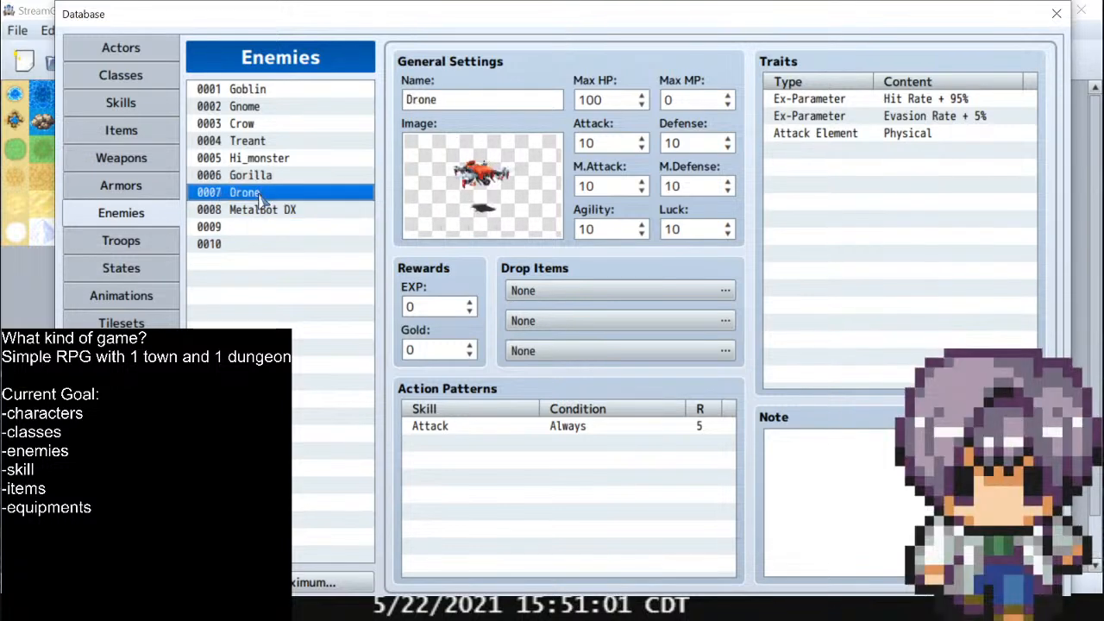
left_click(264, 210)
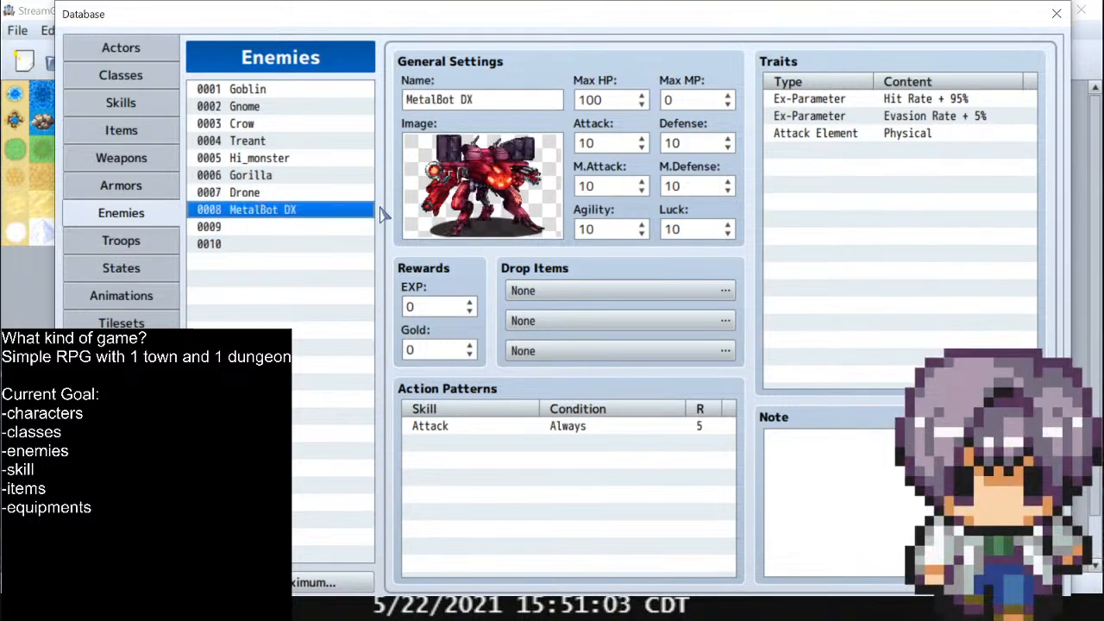
Open the image selection for empty enemy 0009 and preview SF_Zombiedog, SF_Workrobot and SF_Wolf
left_click(338, 227)
double_click(456, 205)
left_click_drag(434, 198, 480, 480)
left_click(339, 275)
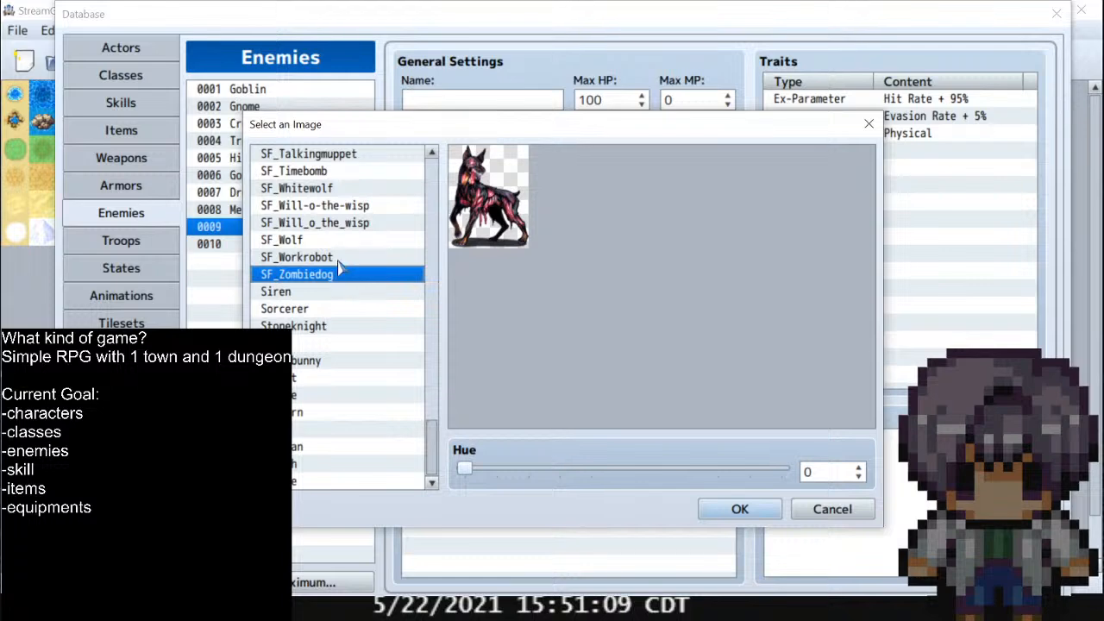
left_click(339, 259)
left_click(341, 243)
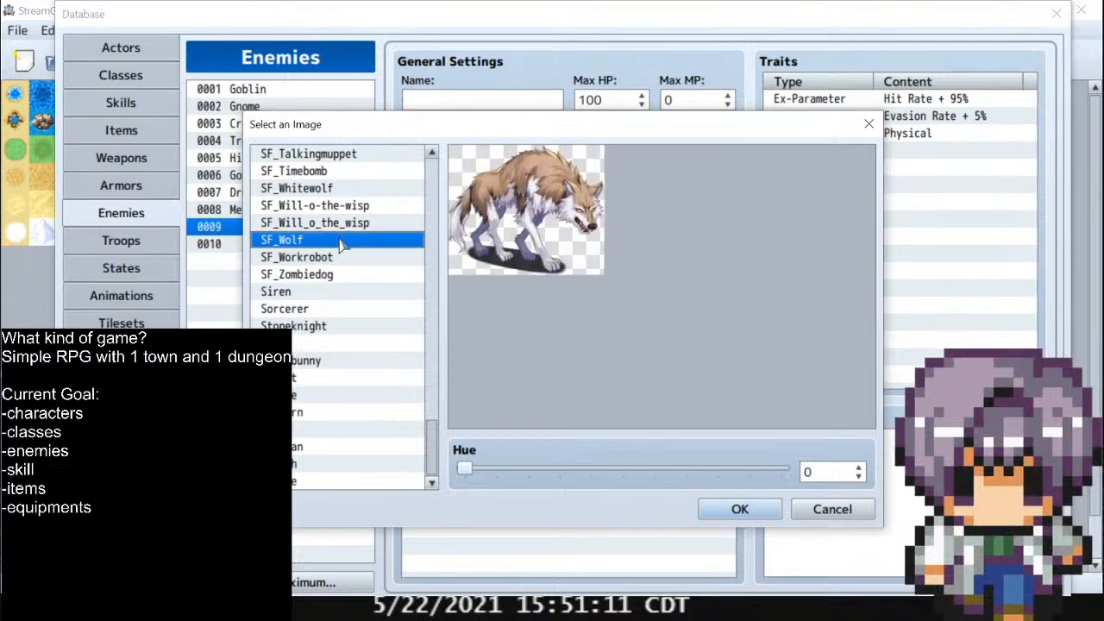
Preview the images for enemy 0009 from Siren, Sorcerer and Stoneknight through the tree monster, unicorn and zombie
left_click(319, 295)
left_click(319, 309)
left_click(320, 327)
left_click(323, 377)
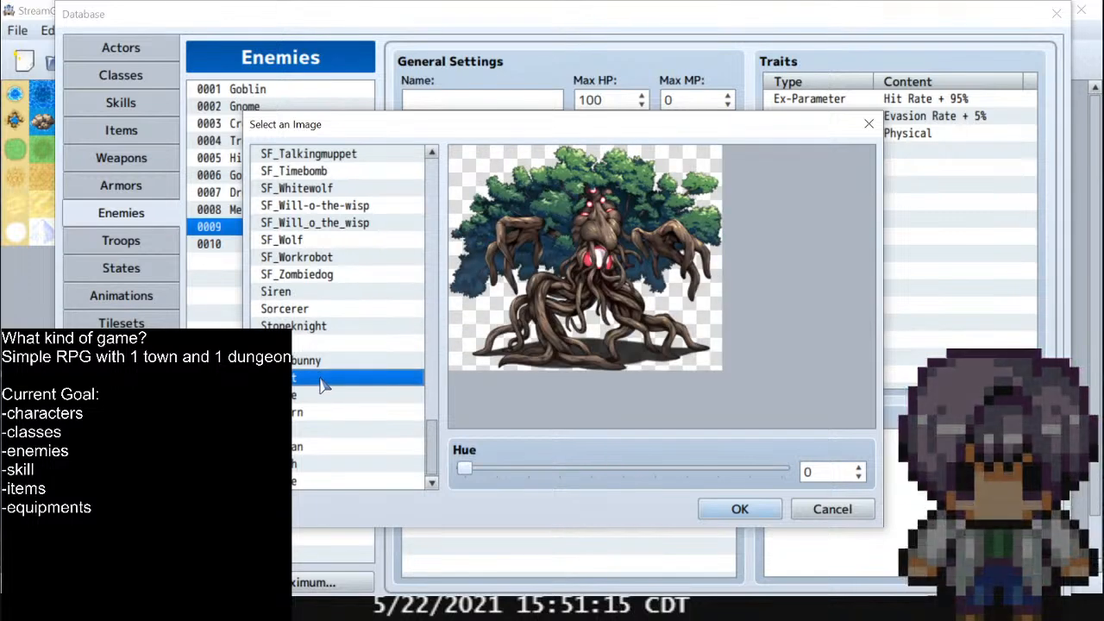
left_click(307, 396)
left_click(335, 412)
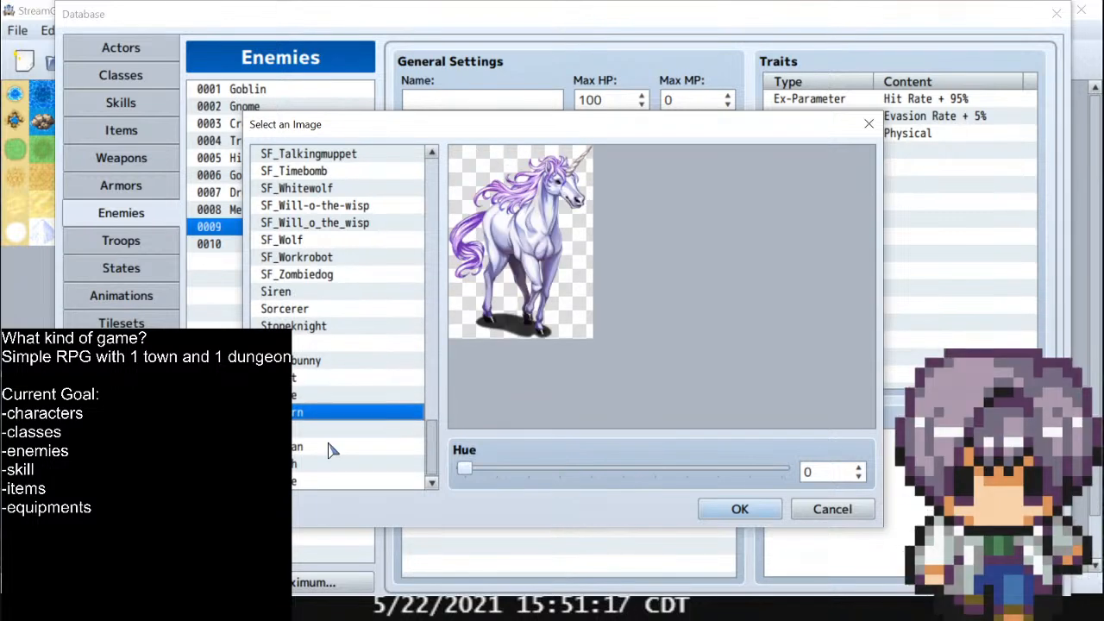
left_click(332, 447)
left_click(317, 482)
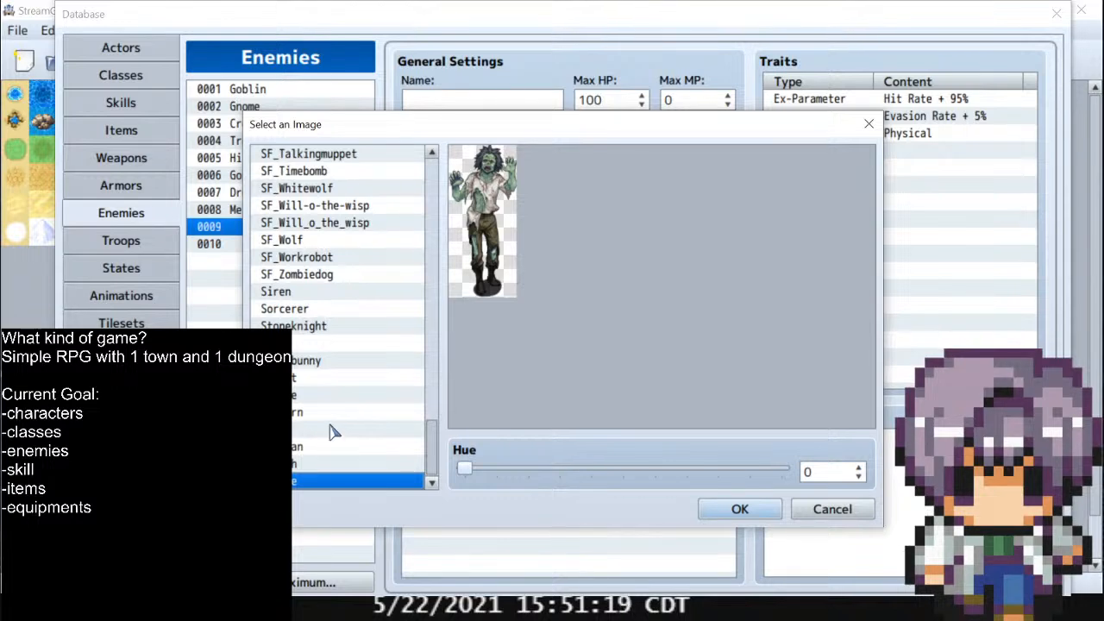
Preview the SF_Specialforces, SF_Talkingmuppet, SF_Whitewolf and SF_Will_o_the_wisp images for enemy 0009
scroll(324, 388, "up", 3)
left_click(336, 258)
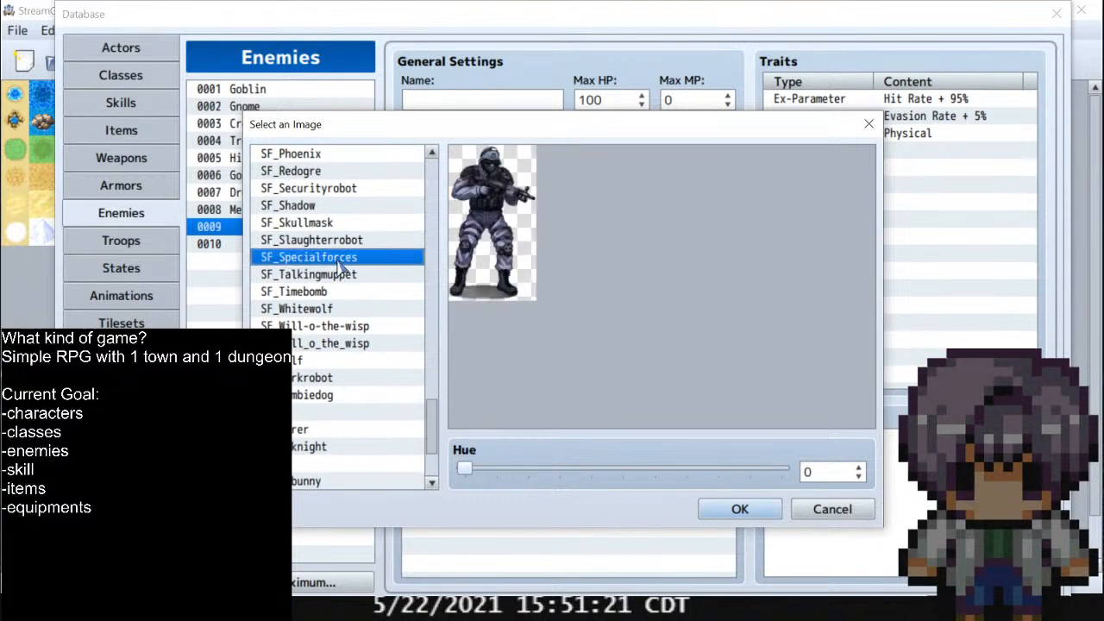
left_click(338, 276)
left_click(315, 311)
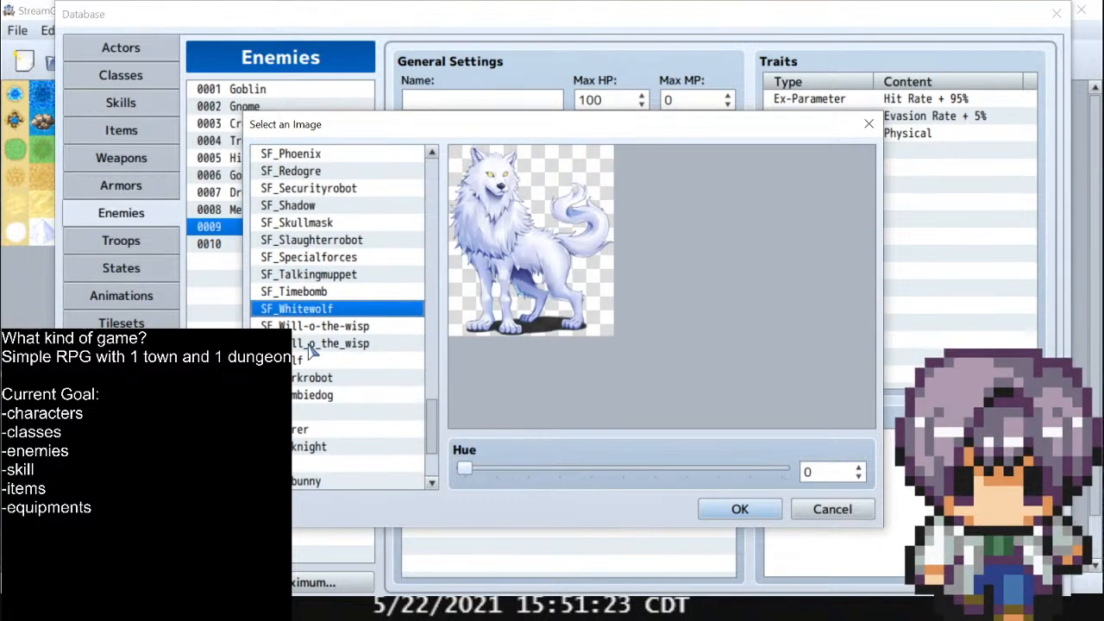
left_click(312, 343)
left_click(315, 311)
scroll(317, 311, "up", 1)
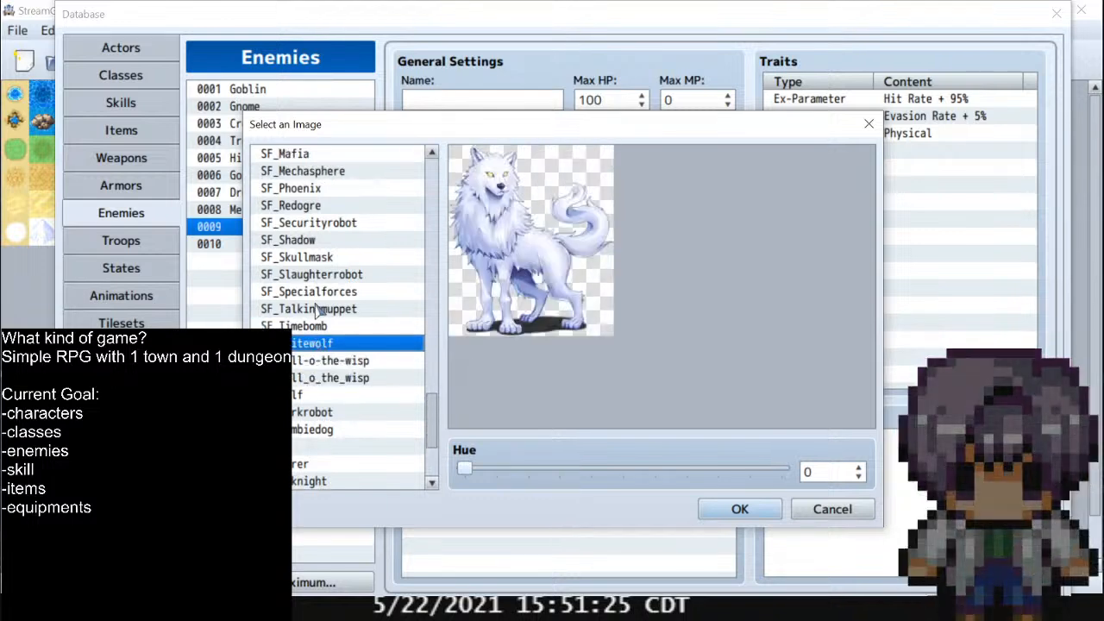
Preview the SF_Slaughterrobot, SF_Timebomb, SF_Skullmask, SF_Securityrobot, SF_Redogre and SF_Mafia images for enemy 0009
left_click(316, 281)
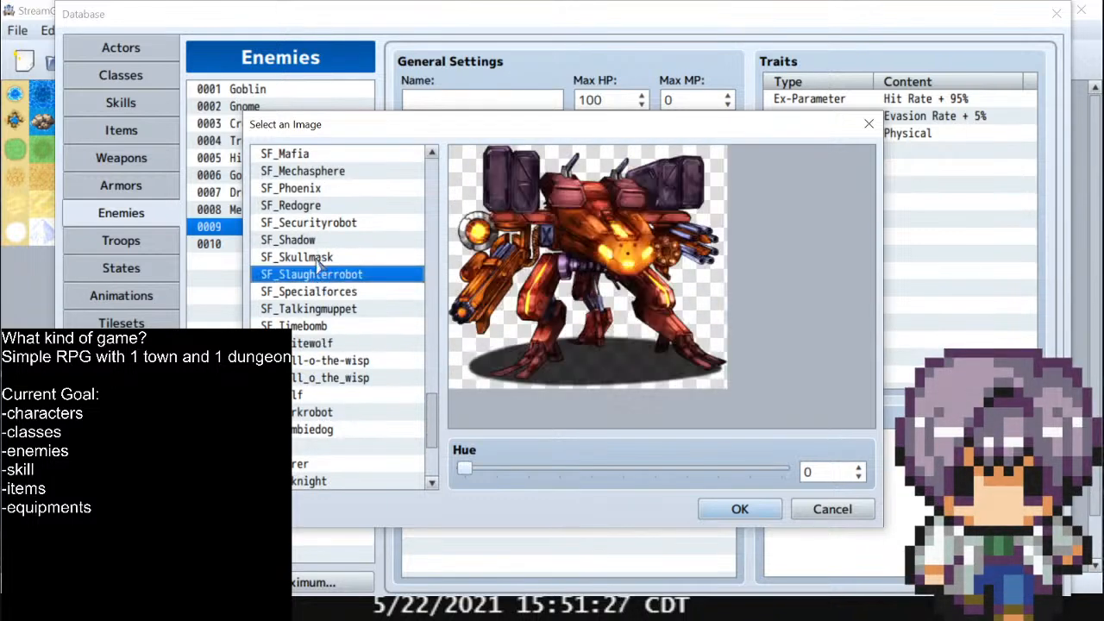
left_click(319, 292)
left_click(317, 326)
left_click(317, 257)
left_click(321, 223)
left_click(323, 209)
scroll(336, 291, "up", 2)
left_click(328, 245)
scroll(330, 288, "up", 2)
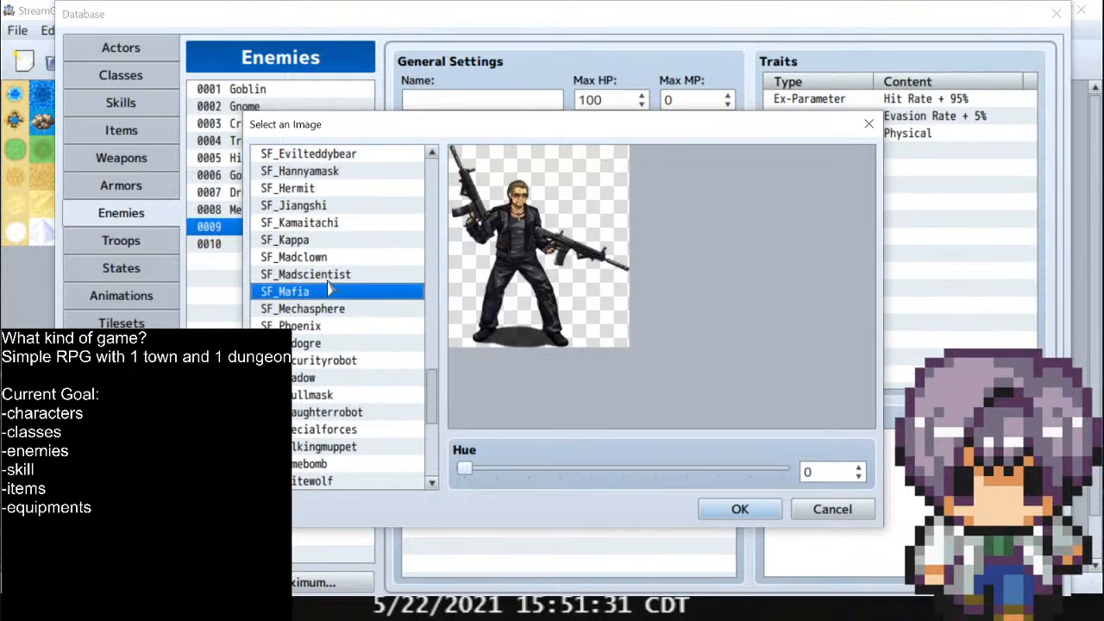
scroll(318, 293, "up", 2)
Preview the SF_Evilteddybear, SF_Drone, SF_Cyborg, SF_Brownbear, SF_Agent and SF_Armygorilla images for enemy 0009
left_click(321, 188)
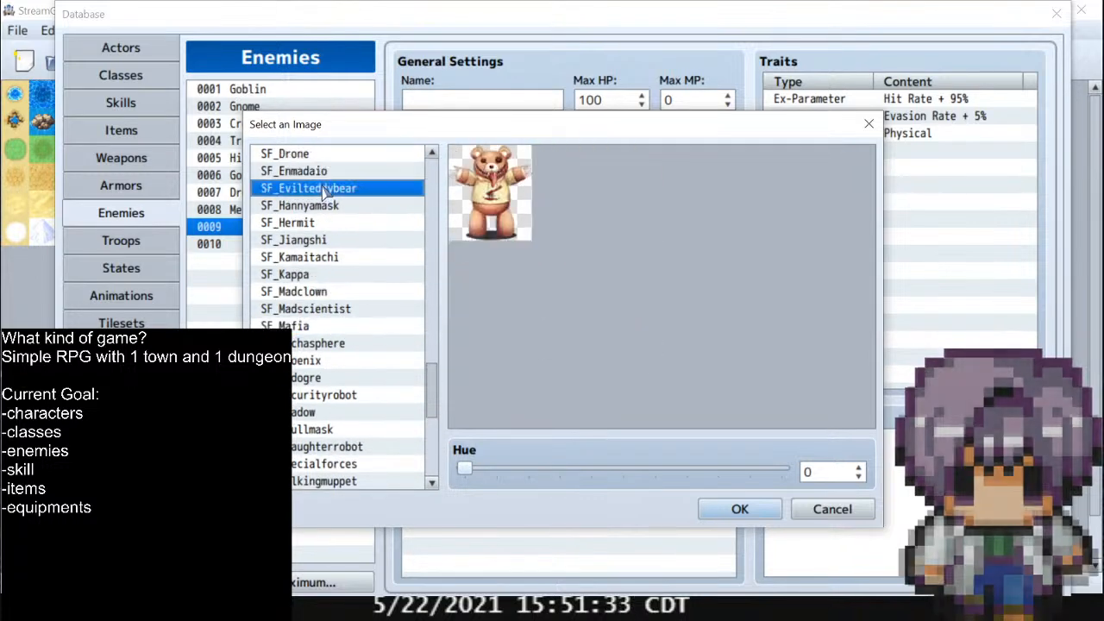
scroll(325, 249, "up", 3)
scroll(326, 273, "up", 3)
left_click(326, 257)
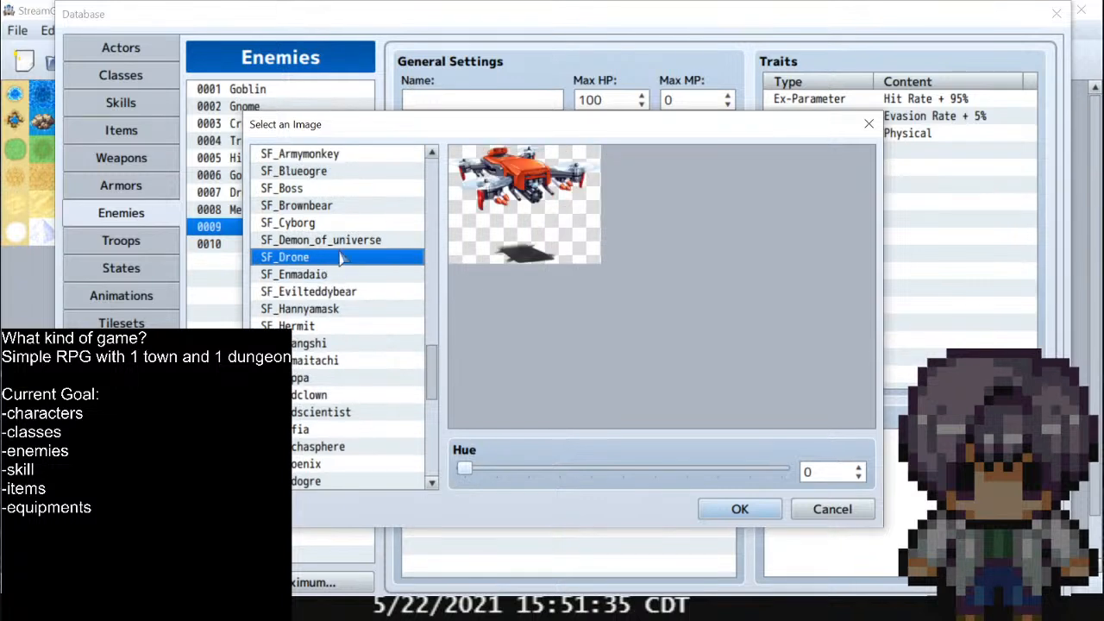
left_click(343, 224)
scroll(344, 288, "up", 3)
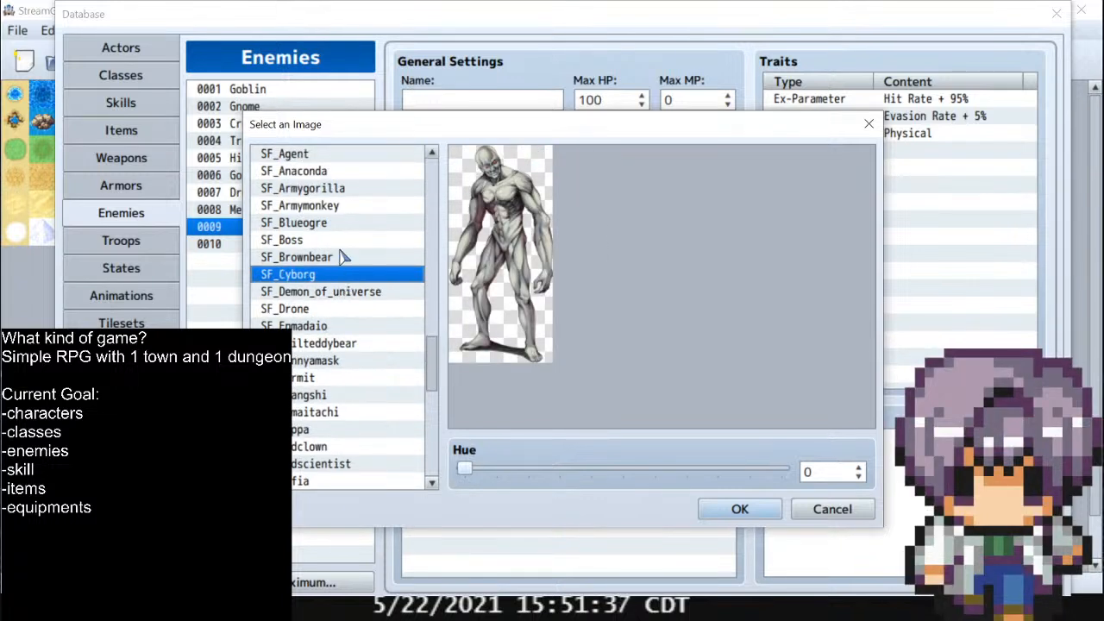
left_click(343, 258)
scroll(343, 260, "up", 2)
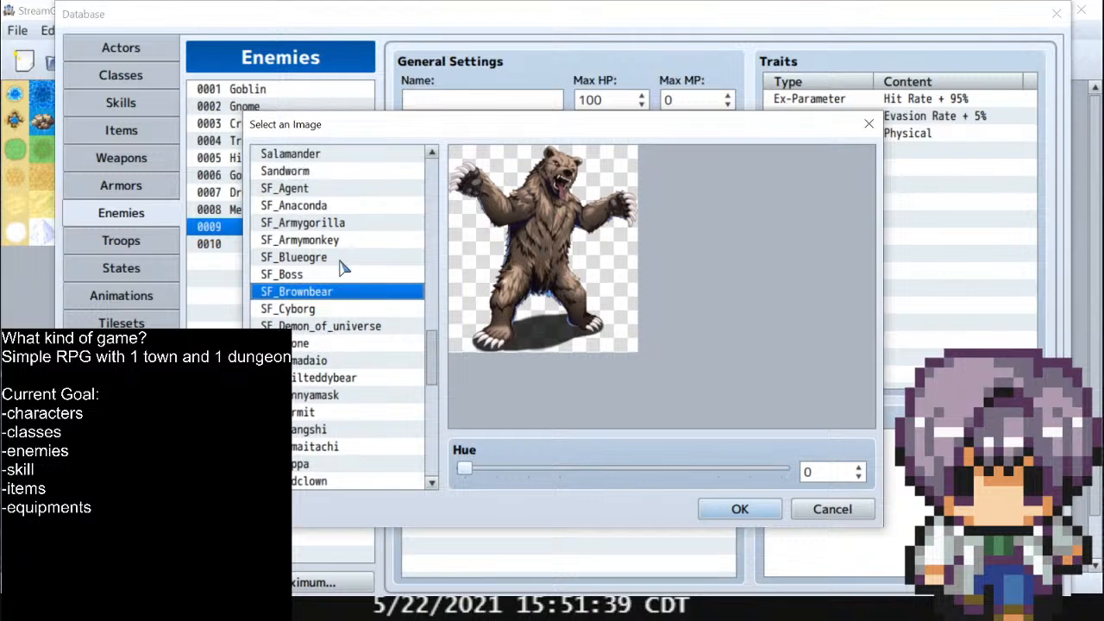
left_click(319, 190)
left_click(306, 225)
scroll(327, 324, "up", 1)
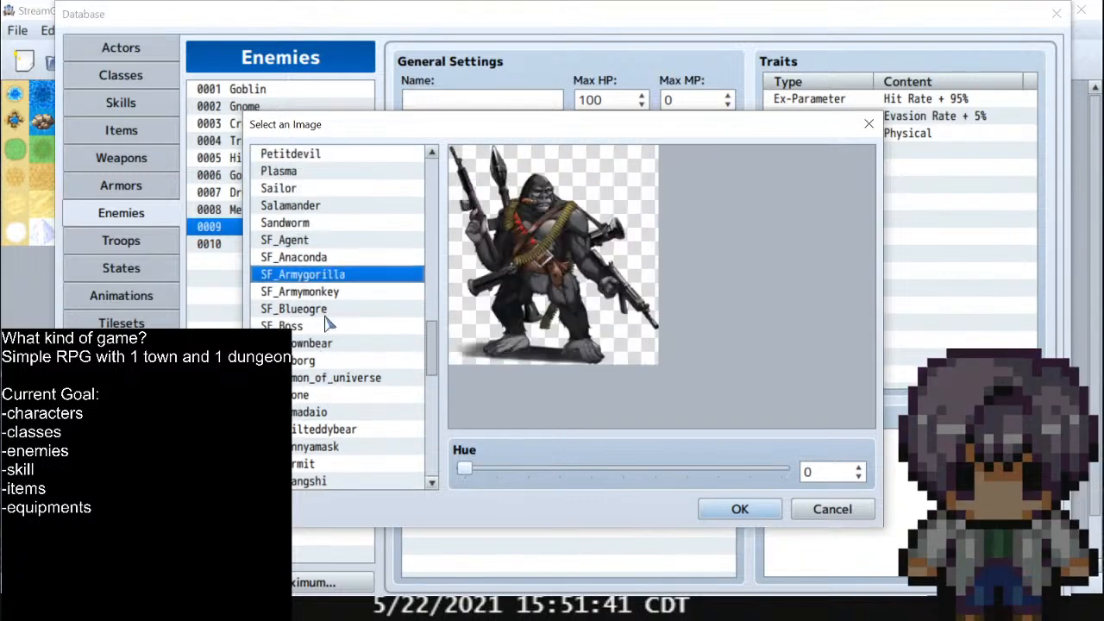
Preview the images for enemy 0009 from Sandworm and Salamander back through Plasma, Oddegg, Mimic, Mercenary and Medusa
left_click(313, 227)
scroll(324, 257, "up", 1)
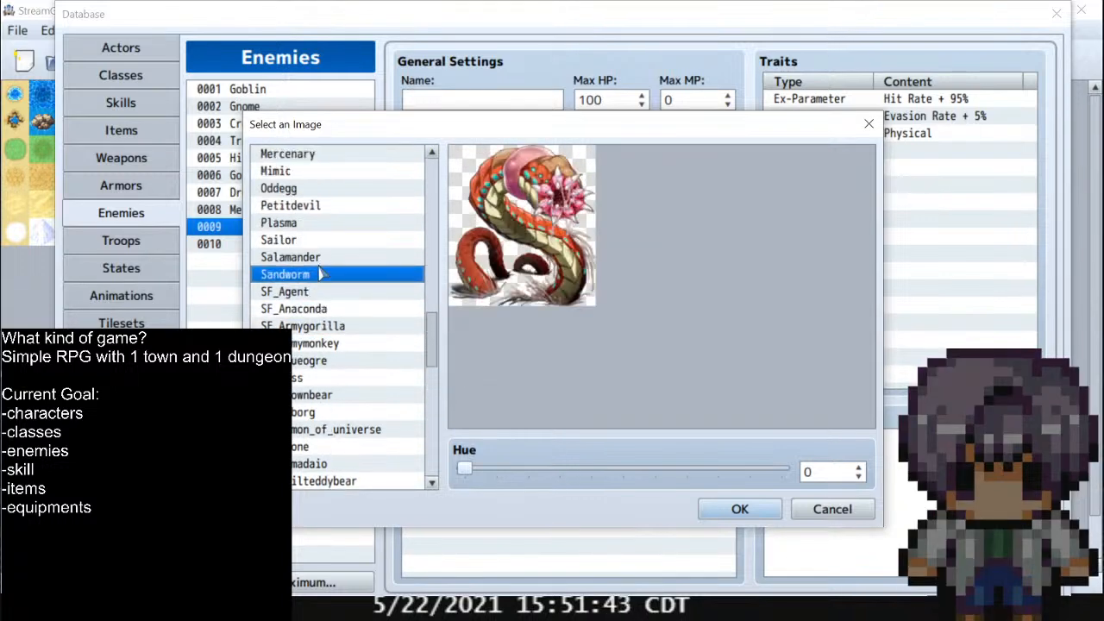
left_click(320, 261)
left_click(314, 278)
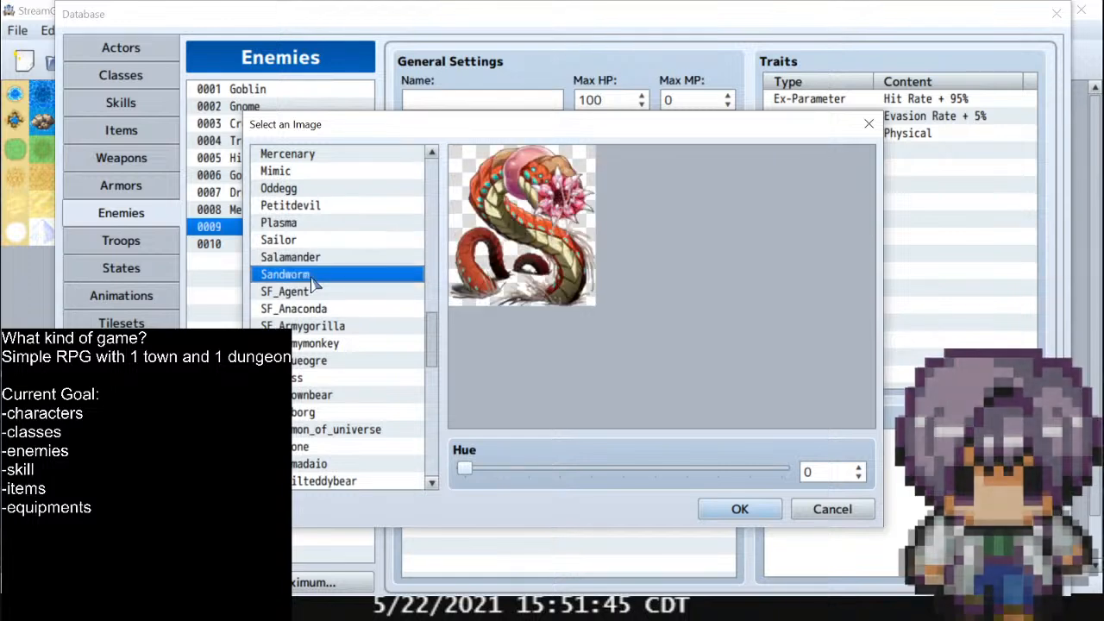
scroll(313, 283, "up", 1)
left_click(314, 243)
left_click(314, 259)
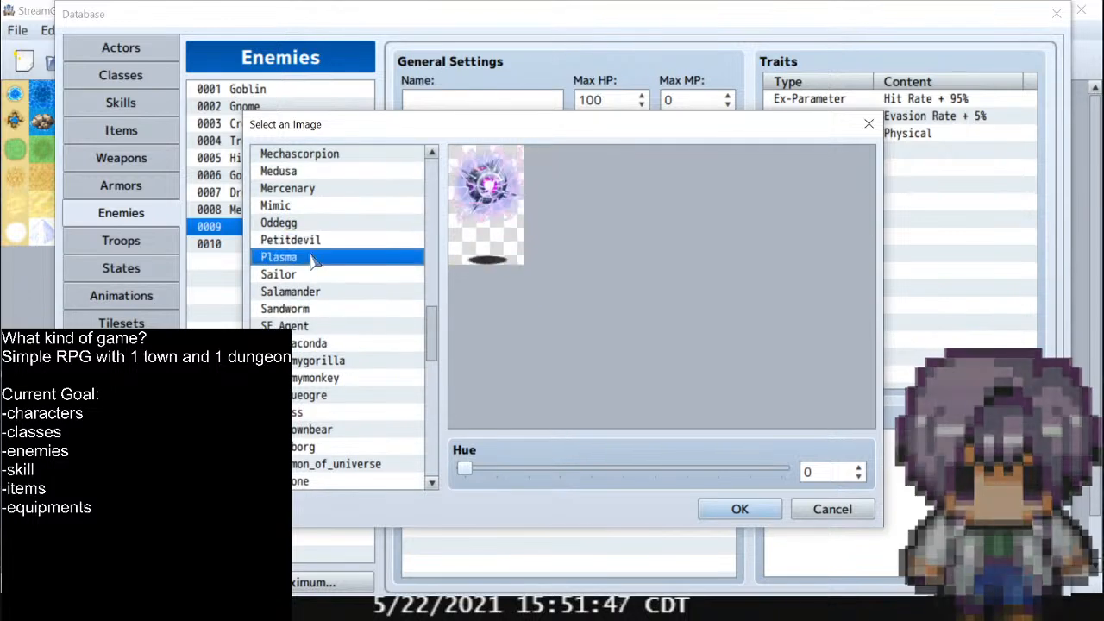
left_click(313, 223)
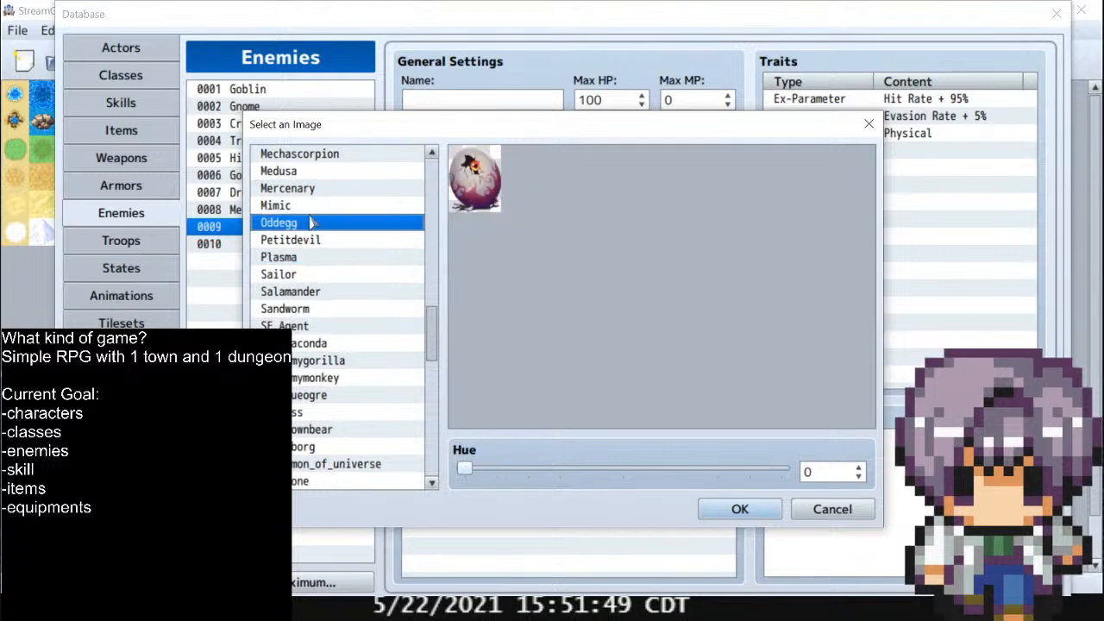
left_click(313, 207)
scroll(318, 228, "up", 1)
left_click(318, 241)
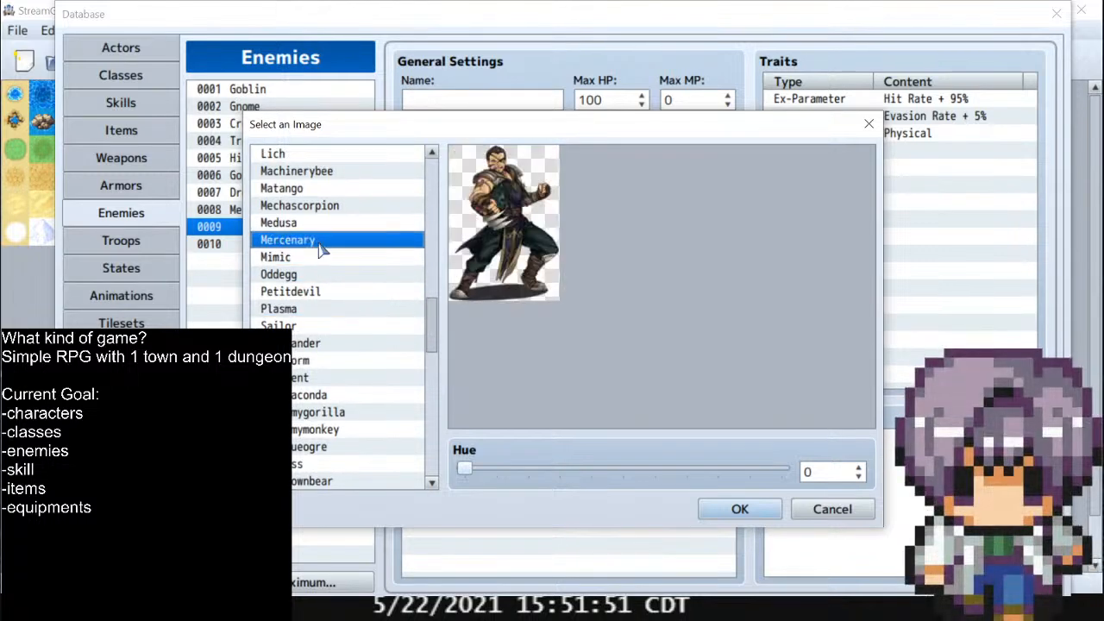
left_click(319, 224)
Assign the Mimic image to enemy 0009 and name the enemy Mimic
left_click(309, 261)
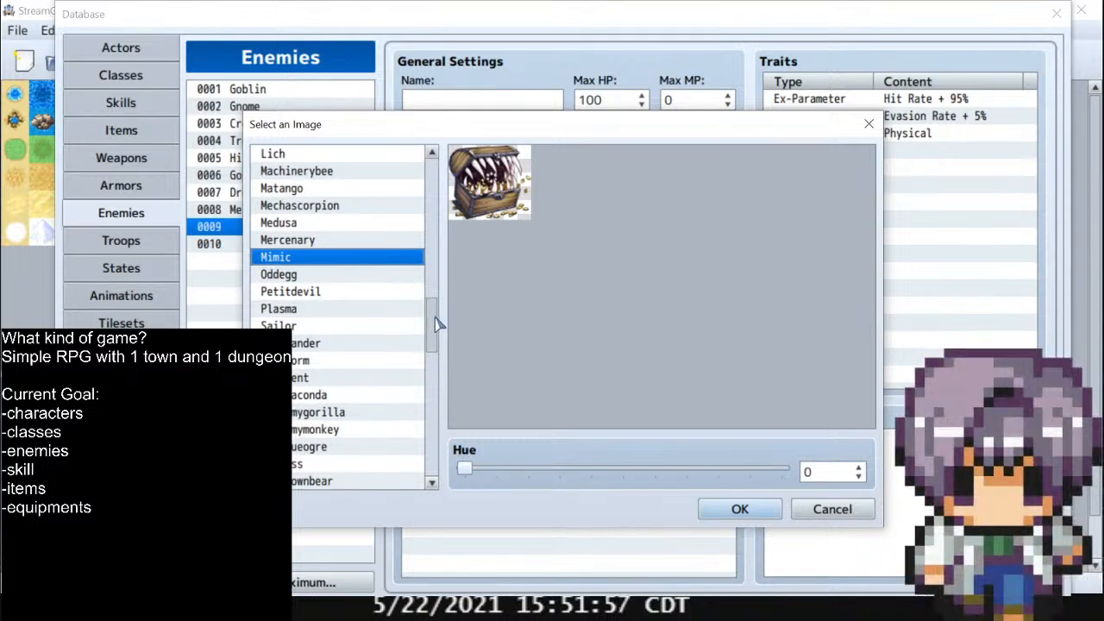
left_click_drag(434, 323, 434, 301)
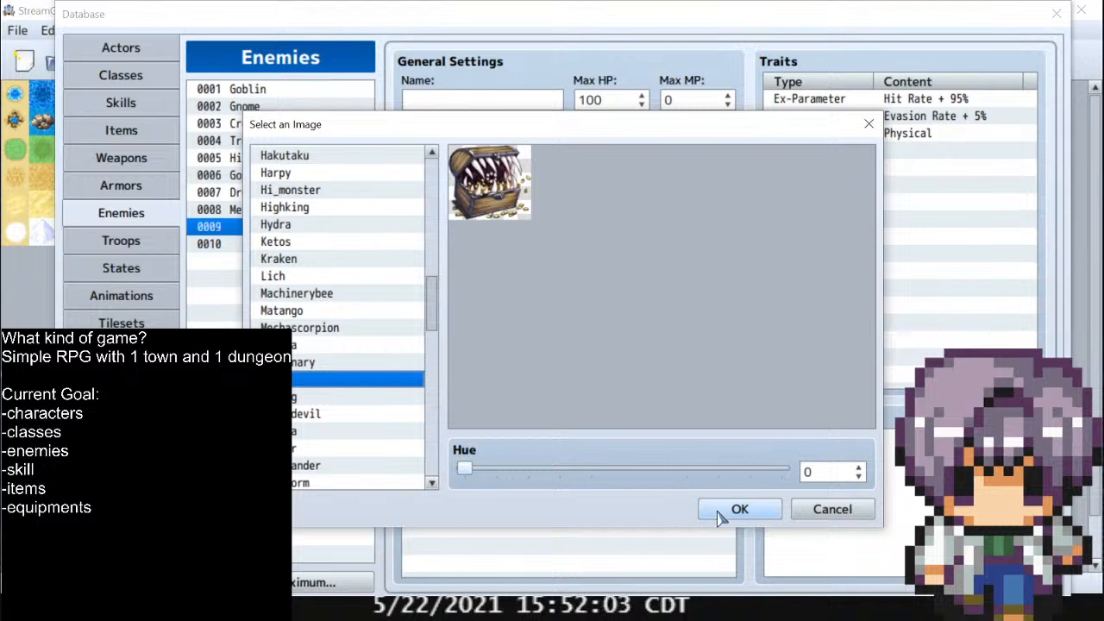
left_click(757, 510)
left_click(509, 107)
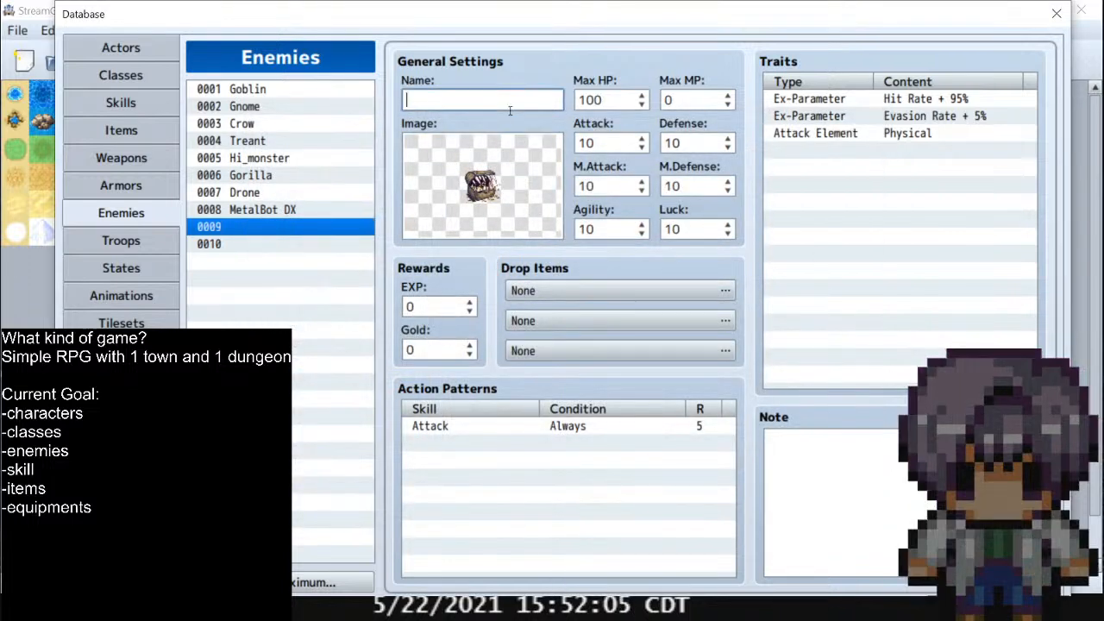
type("Mimic")
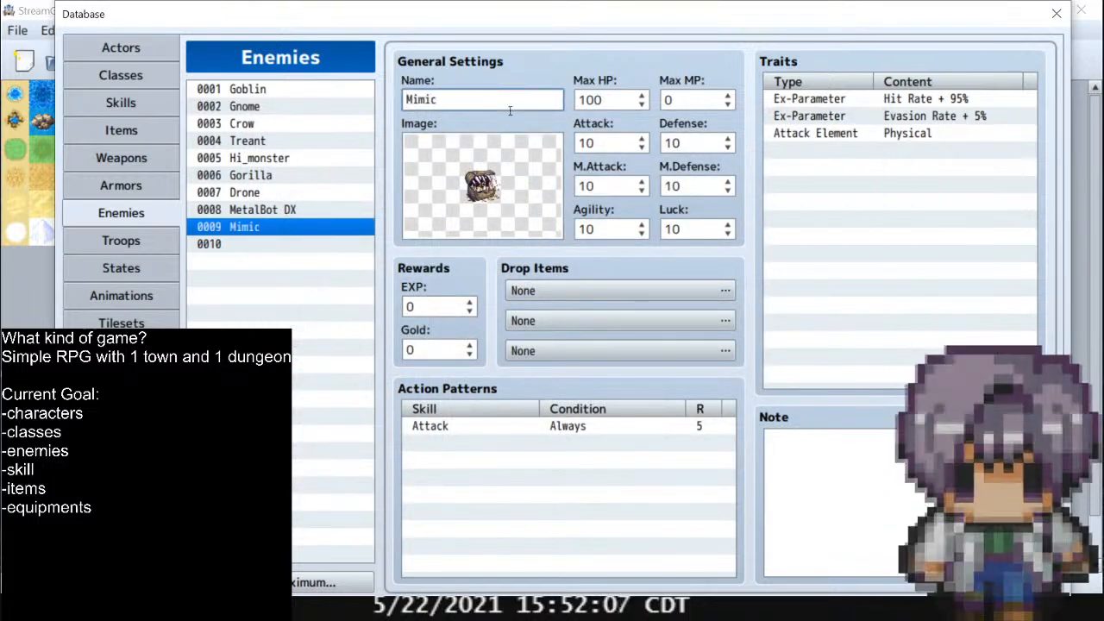
Add the note "Use as eventing example" to the Mimic enemy
left_click(811, 445)
type("Use as ")
type("eve")
key("BackSpace")
type("venting")
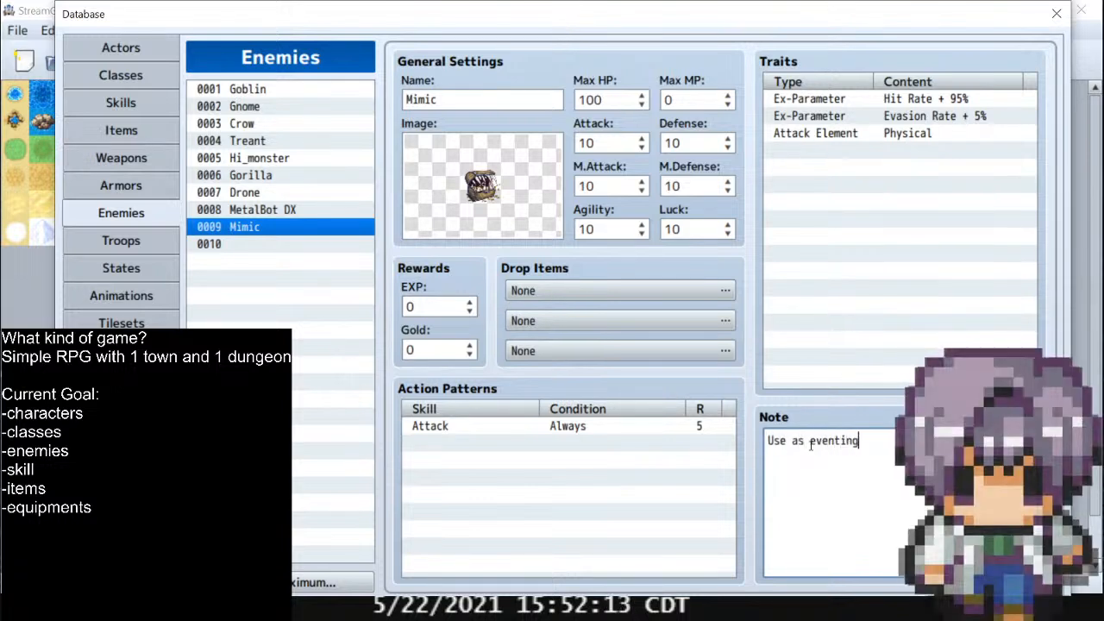
type(" exampl")
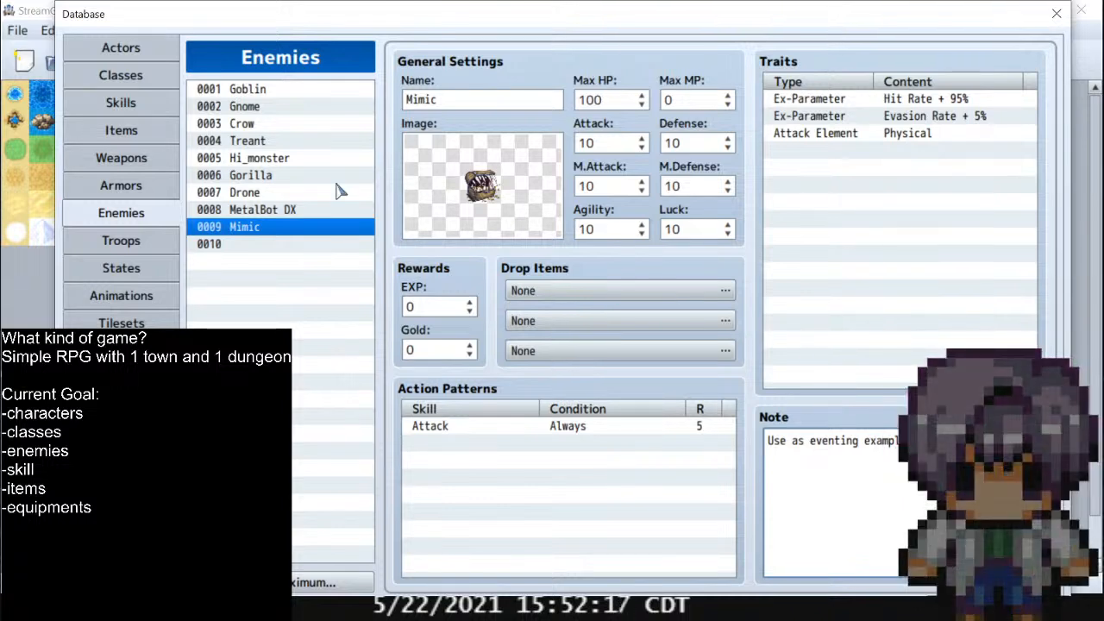
Open the image selection for empty enemy 0010 and preview Actor images from Actor1_3 through Actor3_4
left_click(258, 244)
double_click(466, 216)
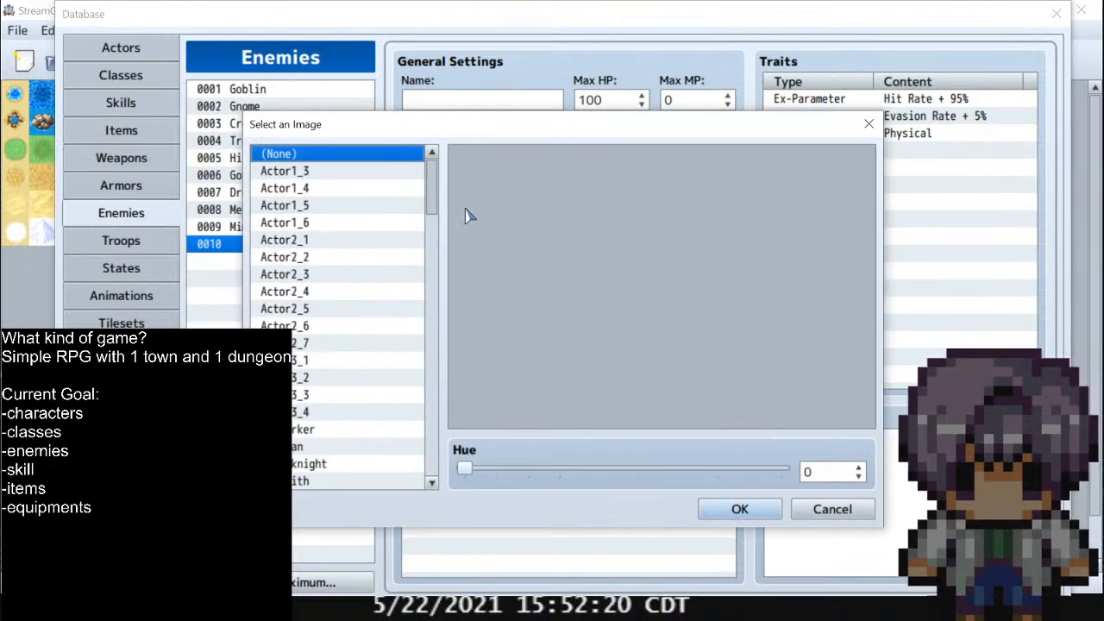
left_click(356, 172)
left_click(353, 206)
left_click(341, 310)
left_click(337, 361)
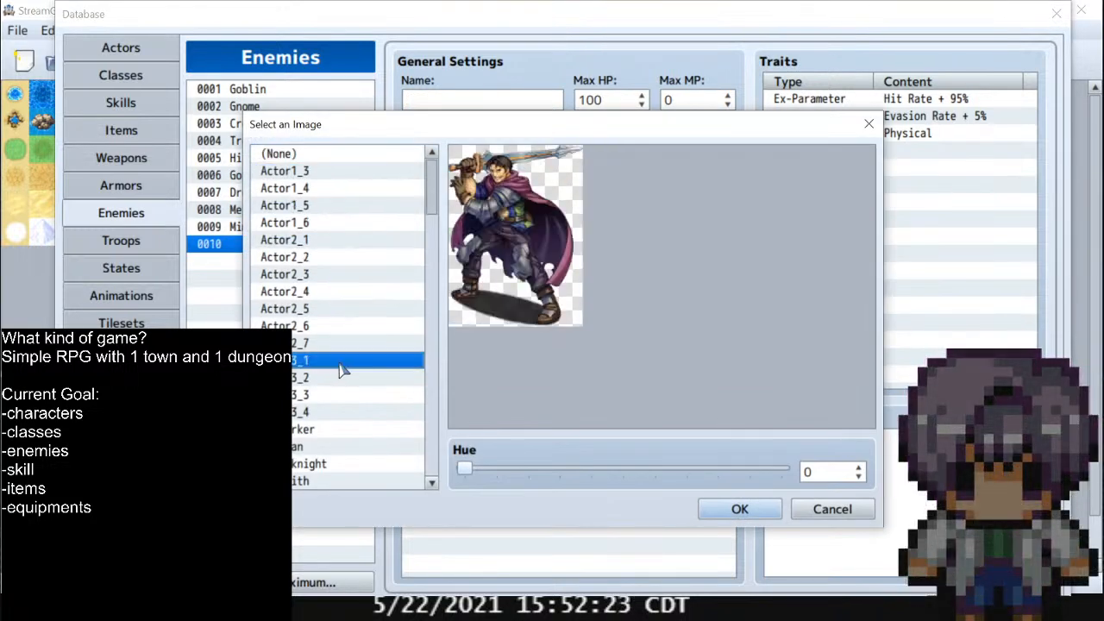
scroll(341, 367, "down", 1)
left_click(305, 349)
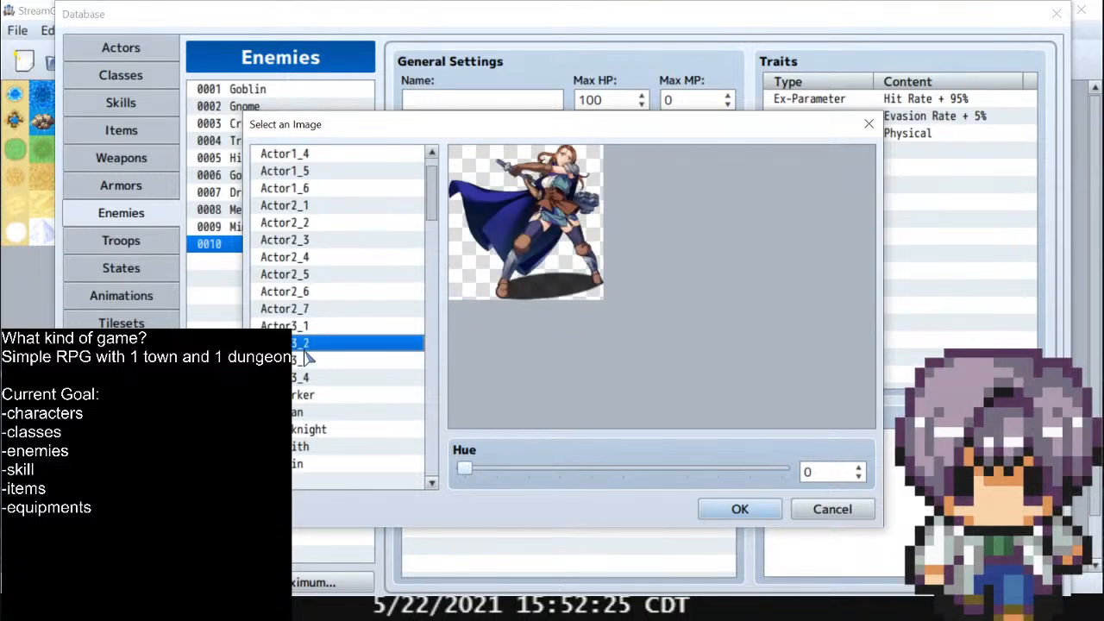
left_click(316, 360)
left_click(319, 377)
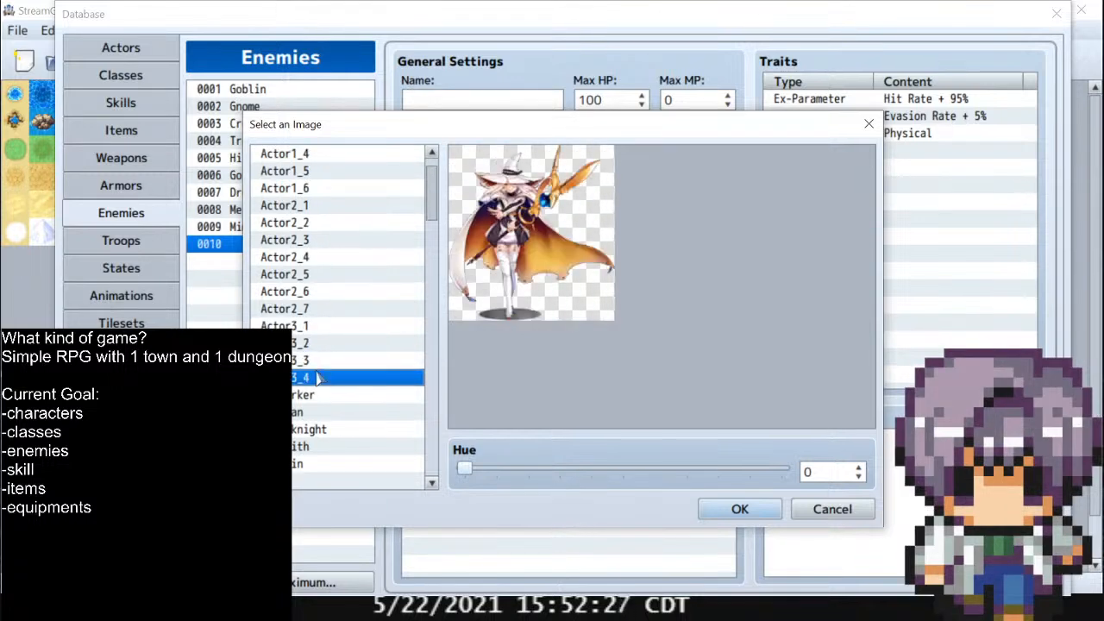
Preview the Berserker, Blackknight, Birdman, Caitsith and Captain images for enemy 0010
scroll(319, 377, "down", 1)
left_click(320, 360)
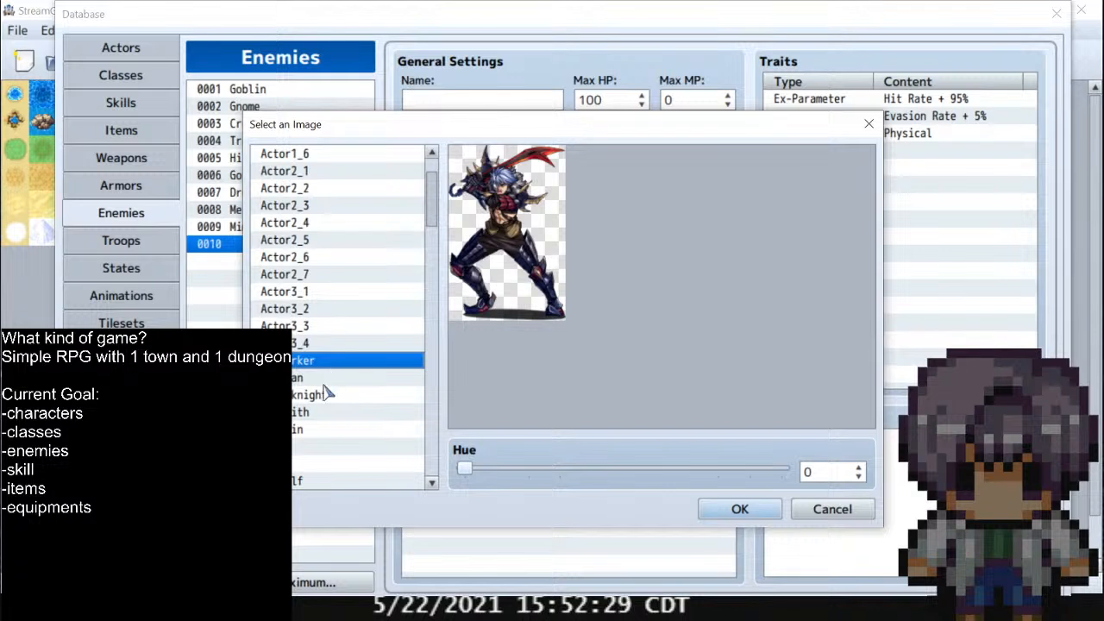
left_click(324, 394)
left_click(328, 377)
scroll(331, 384, "down", 1)
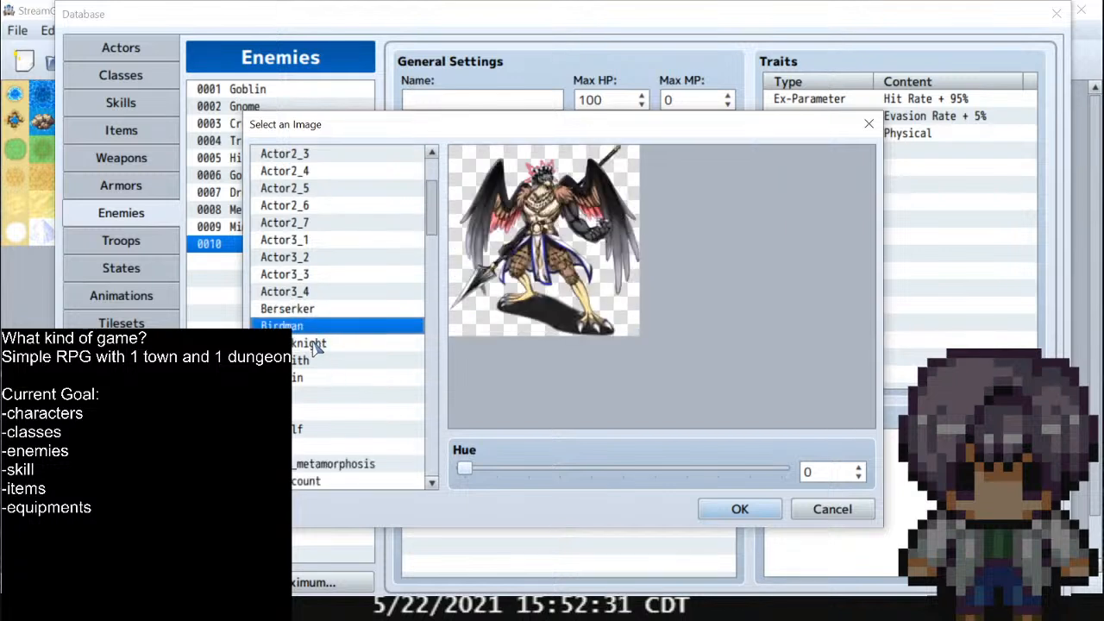
left_click(319, 363)
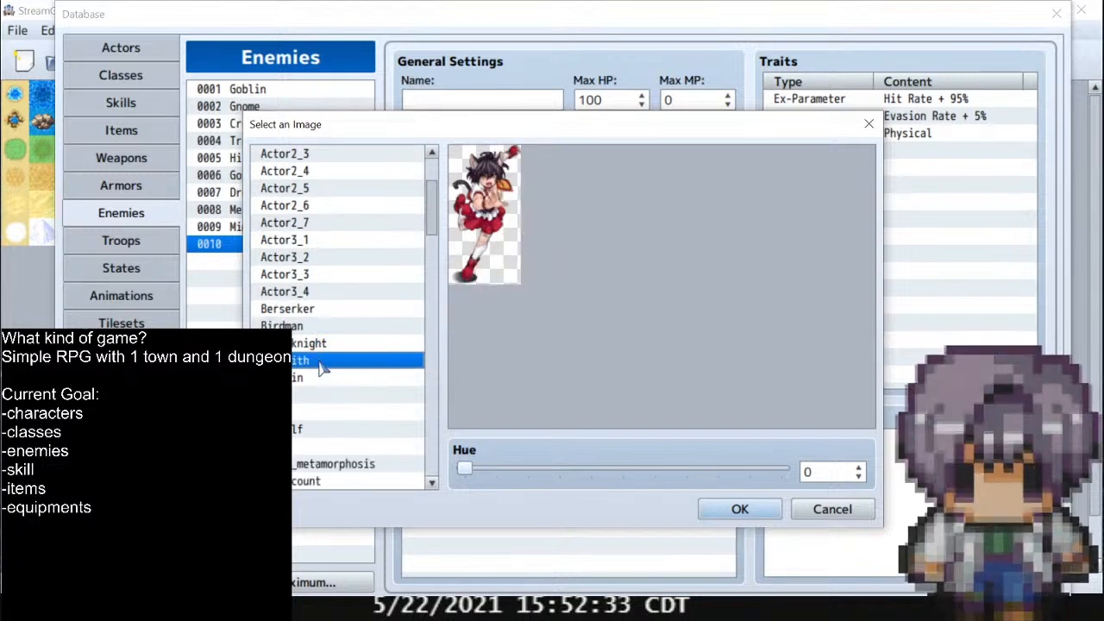
left_click(318, 380)
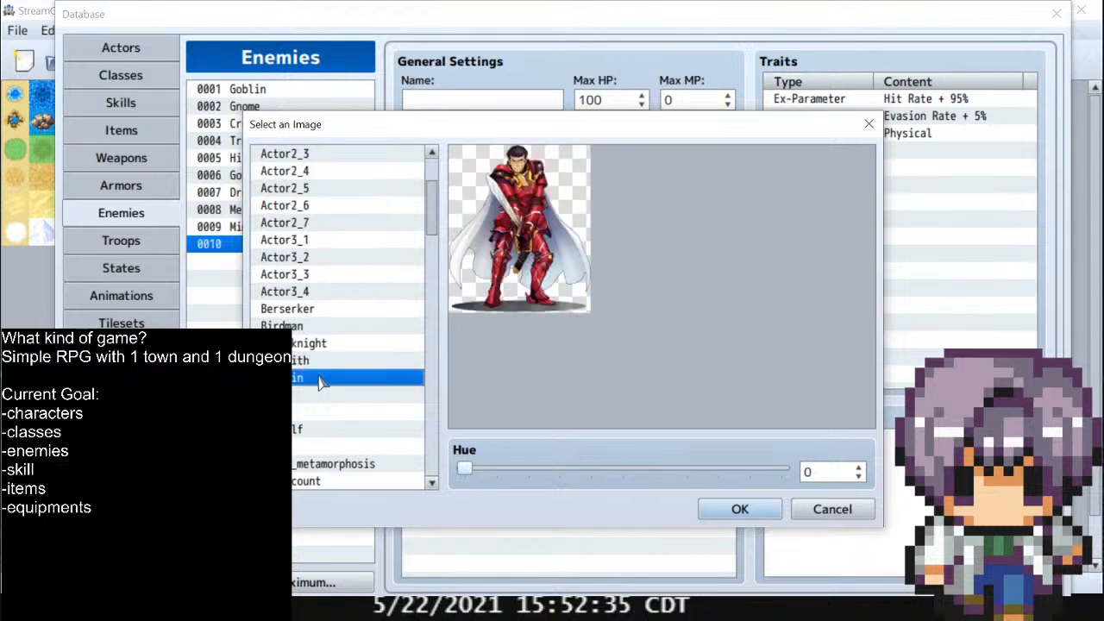
Preview the Crab, Crow, Demon and Demon_metamorphosis images and the caped count image for enemy 0010
scroll(320, 380, "down", 1)
left_click(321, 350)
left_click(312, 365)
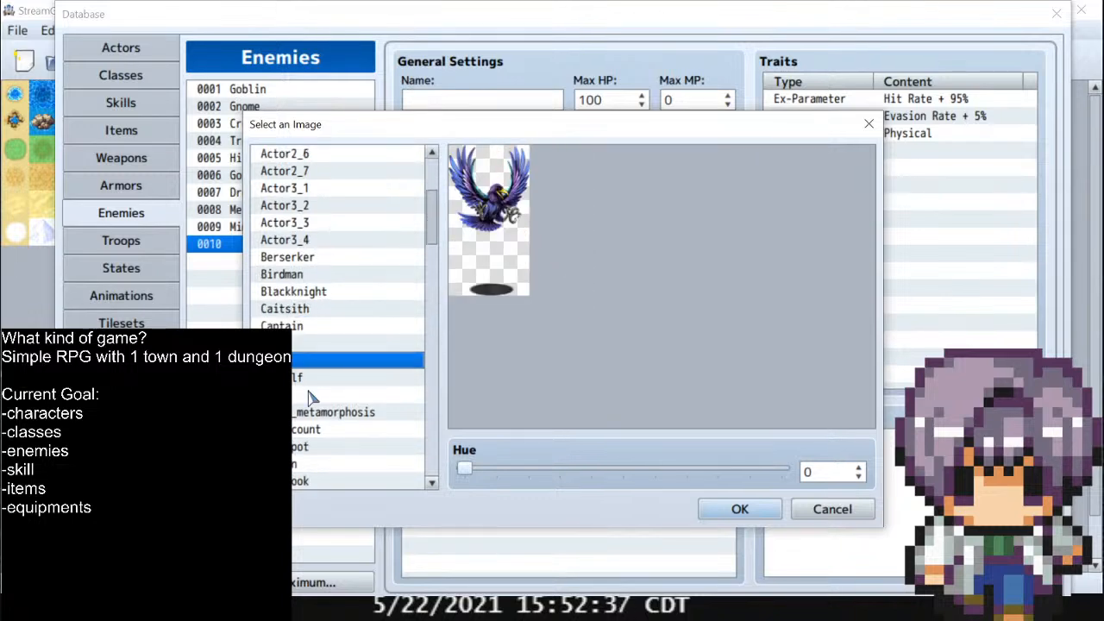
left_click(315, 397)
left_click(330, 414)
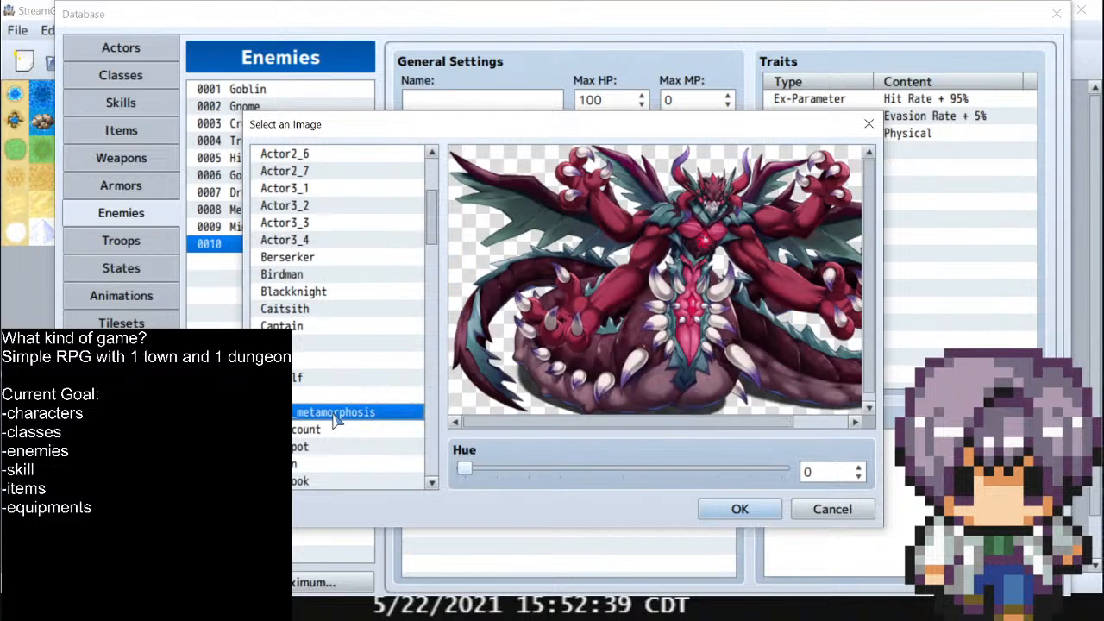
scroll(324, 414, "down", 1)
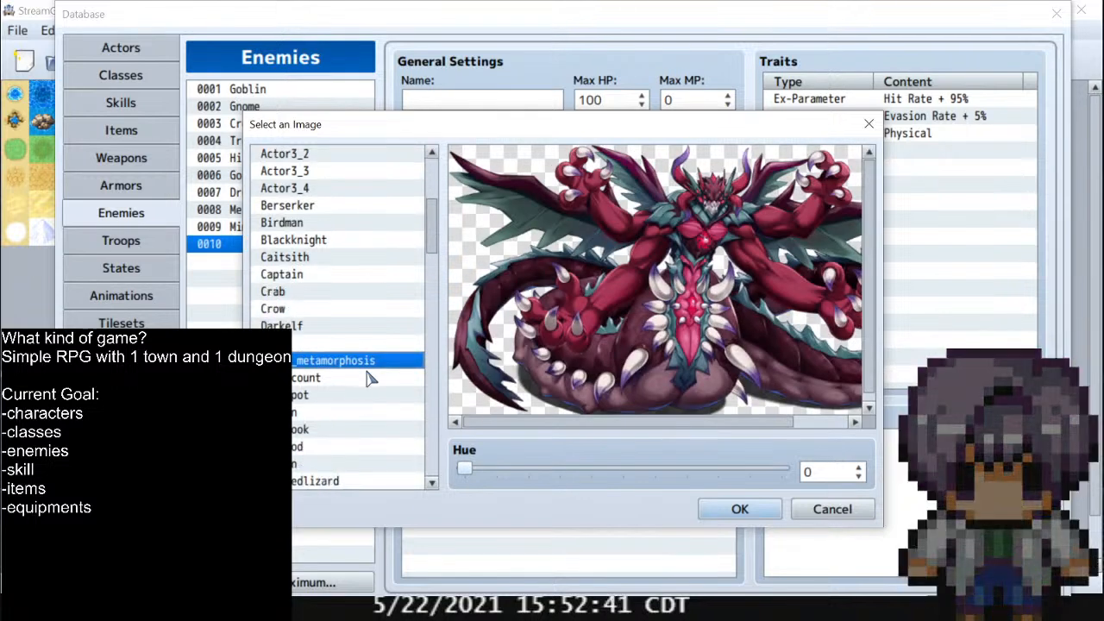
left_click(333, 379)
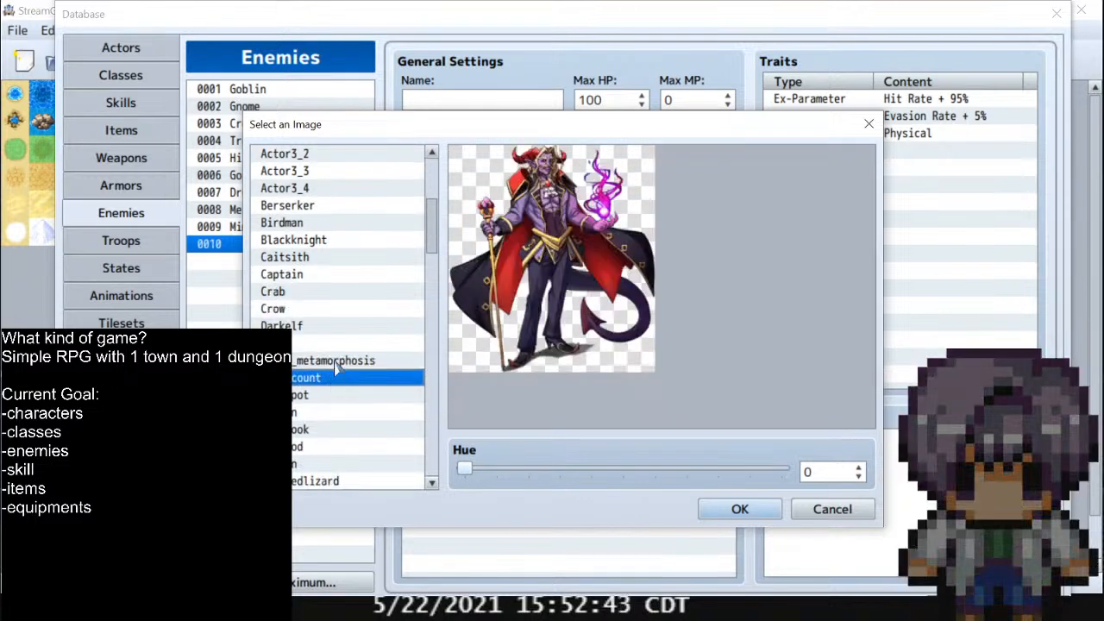
key("Up")
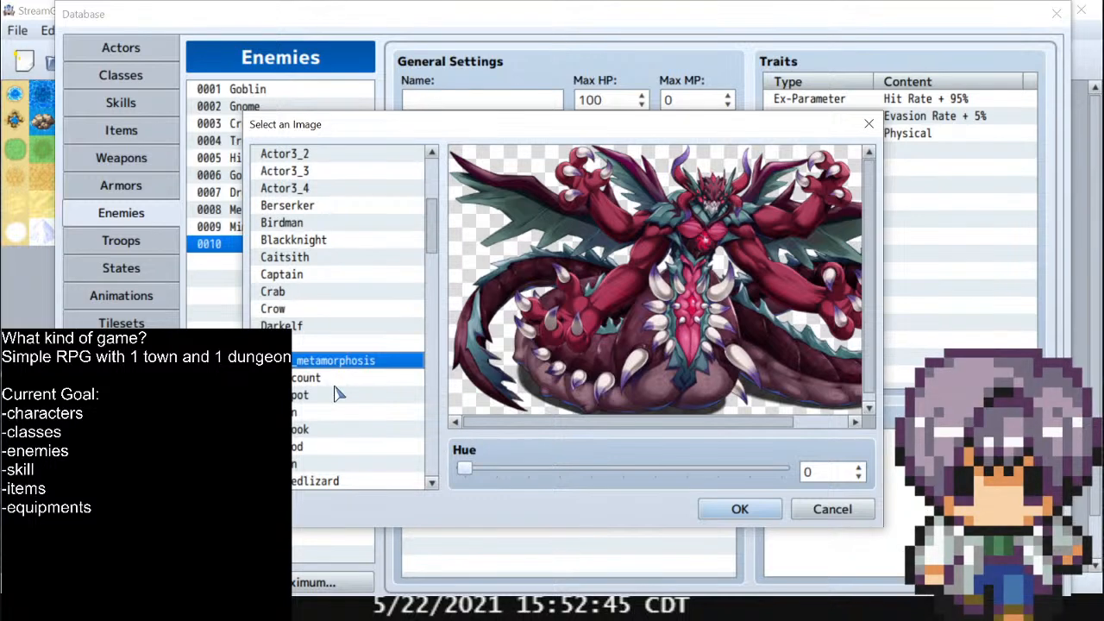
Preview the images for enemy 0010 from the monster pot through the toothed book to the tentacled plant creature
left_click(338, 394)
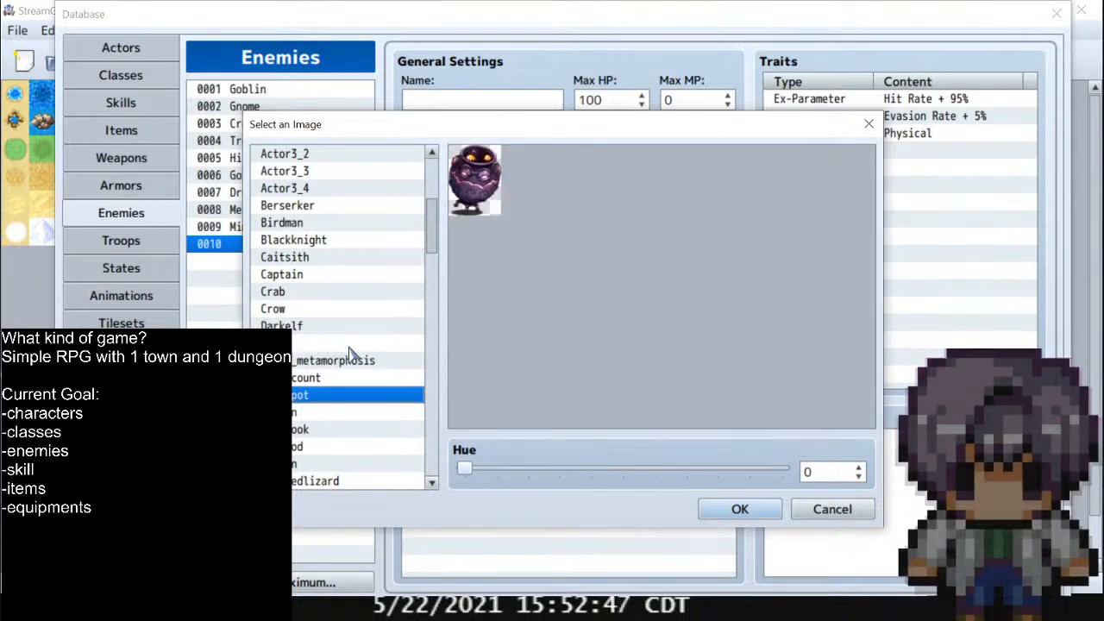
left_click(345, 415)
left_click(345, 429)
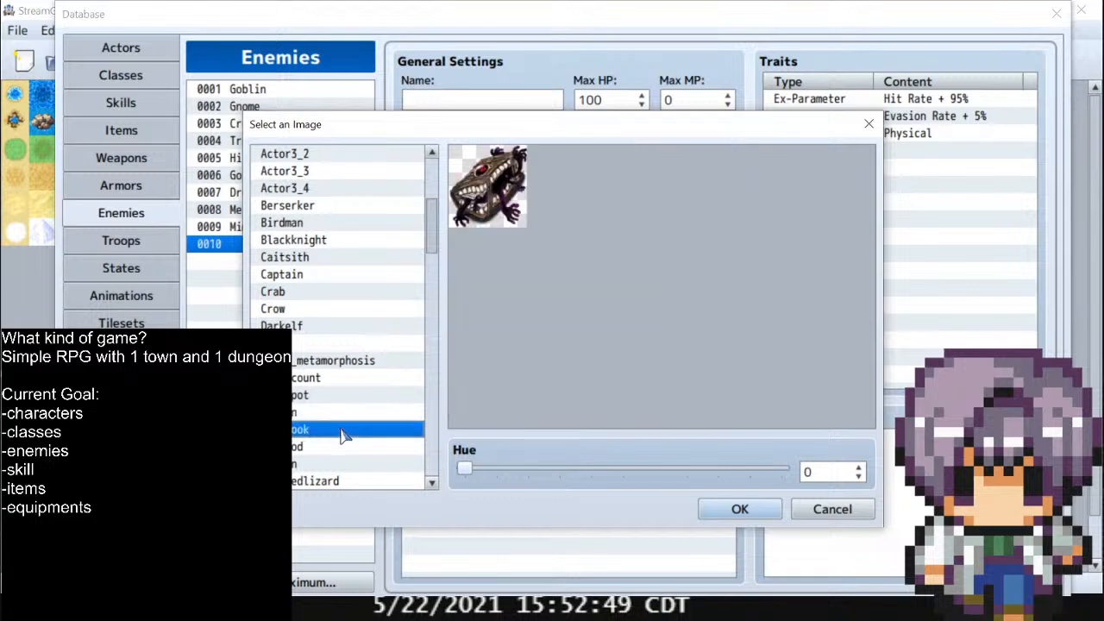
left_click(345, 447)
scroll(345, 442, "down", 2)
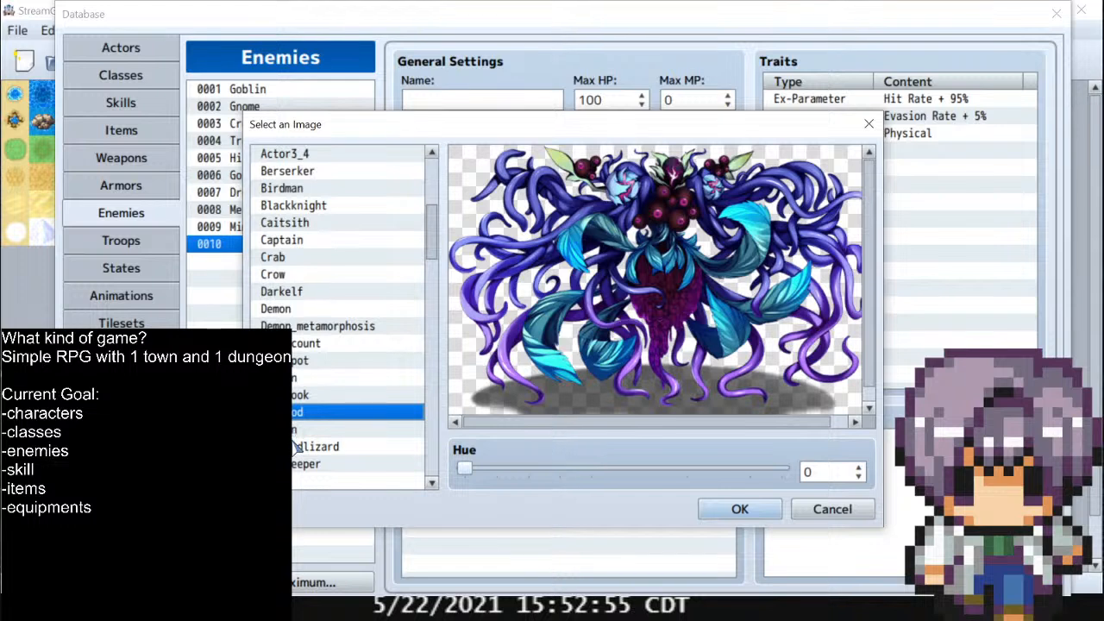
Assign the tentacled plant creature as the new enemy's image with its hue set to 172
left_click(326, 469)
left_click(320, 451)
left_click(315, 432)
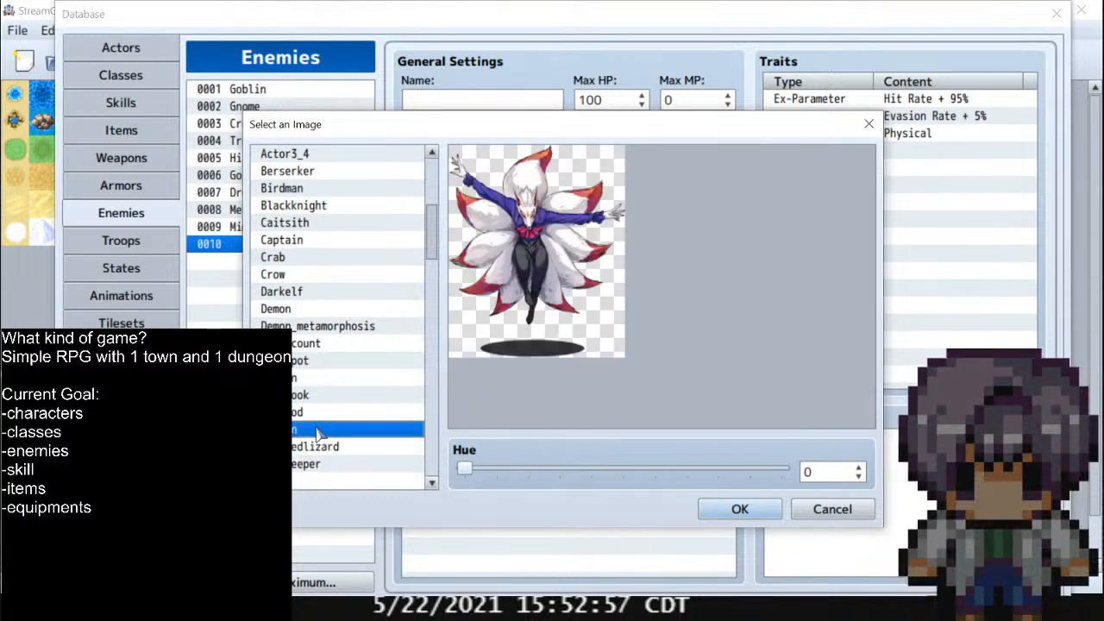
left_click(316, 417)
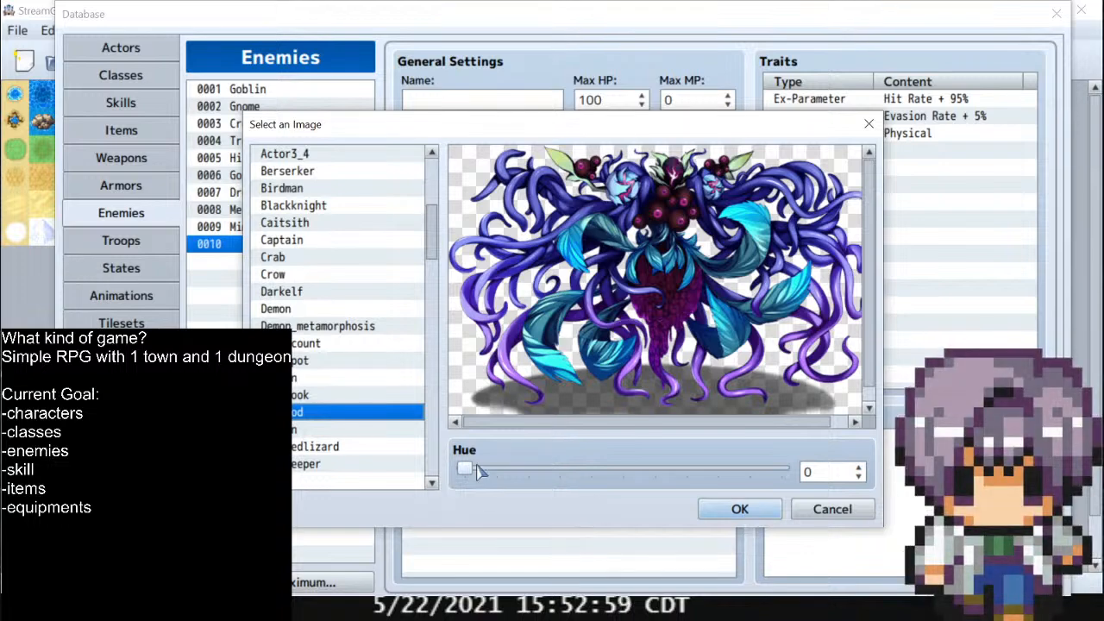
left_click_drag(468, 472, 620, 472)
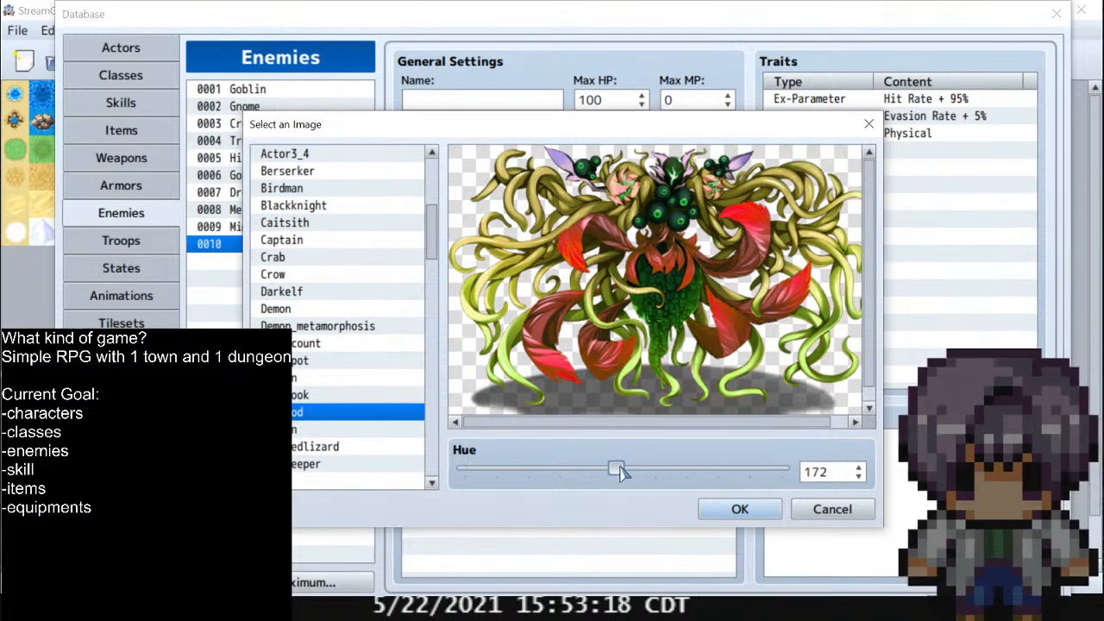
left_click(735, 510)
Name the new enemy in slot 0010 Last Boss
left_click(460, 98)
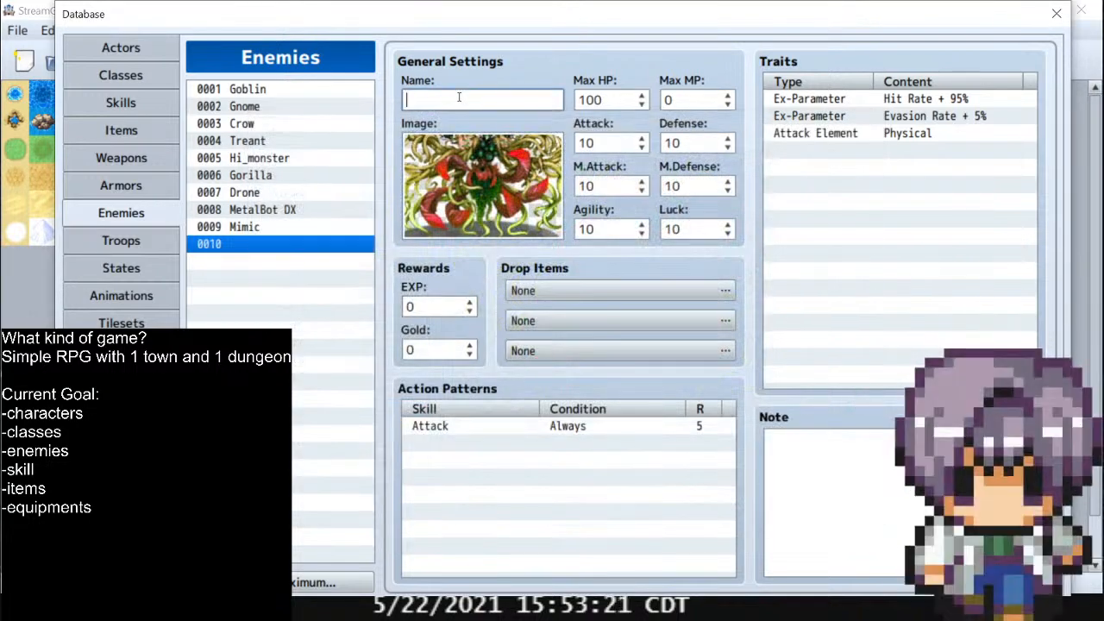
type("Last Boss")
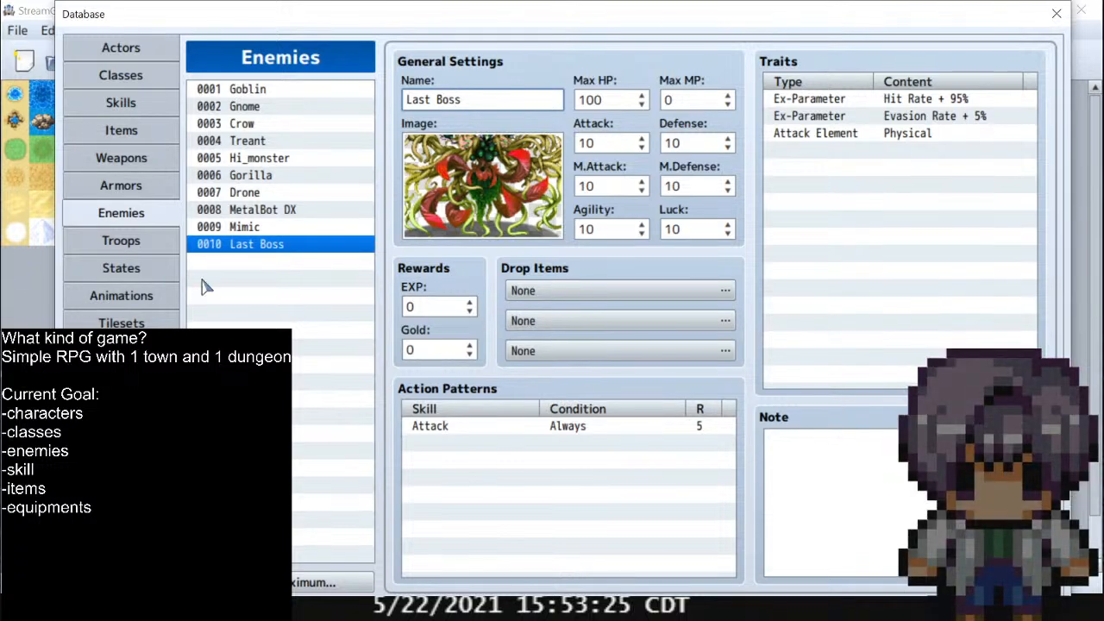
left_click(1018, 609)
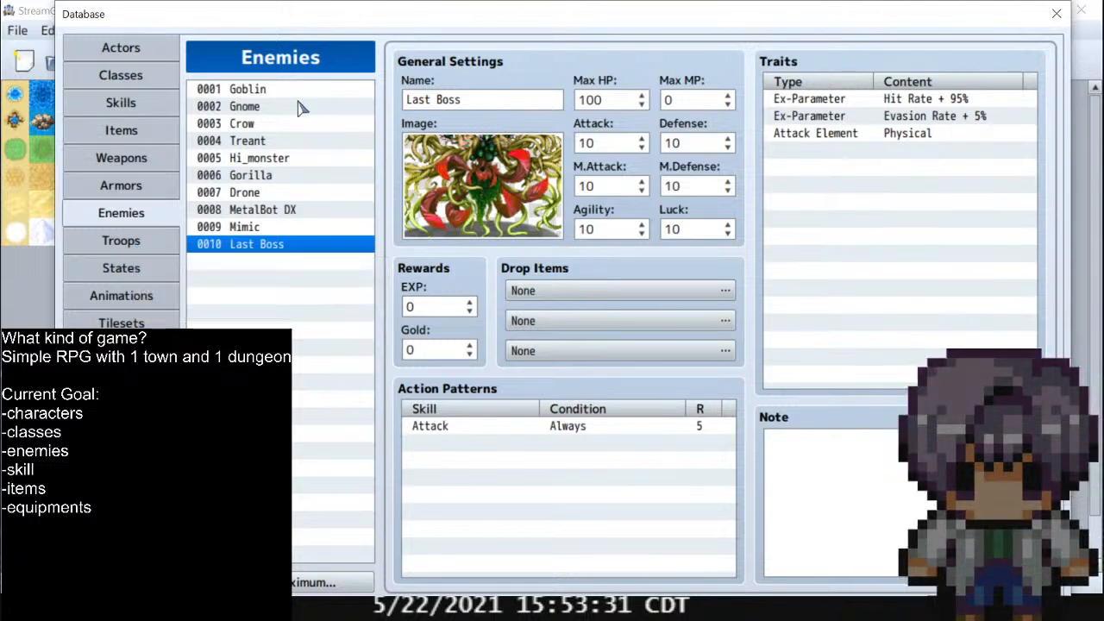
Review the settings of the existing enemies, including Goblin, Gnome, Crow, Treant and Gorilla
left_click(259, 92)
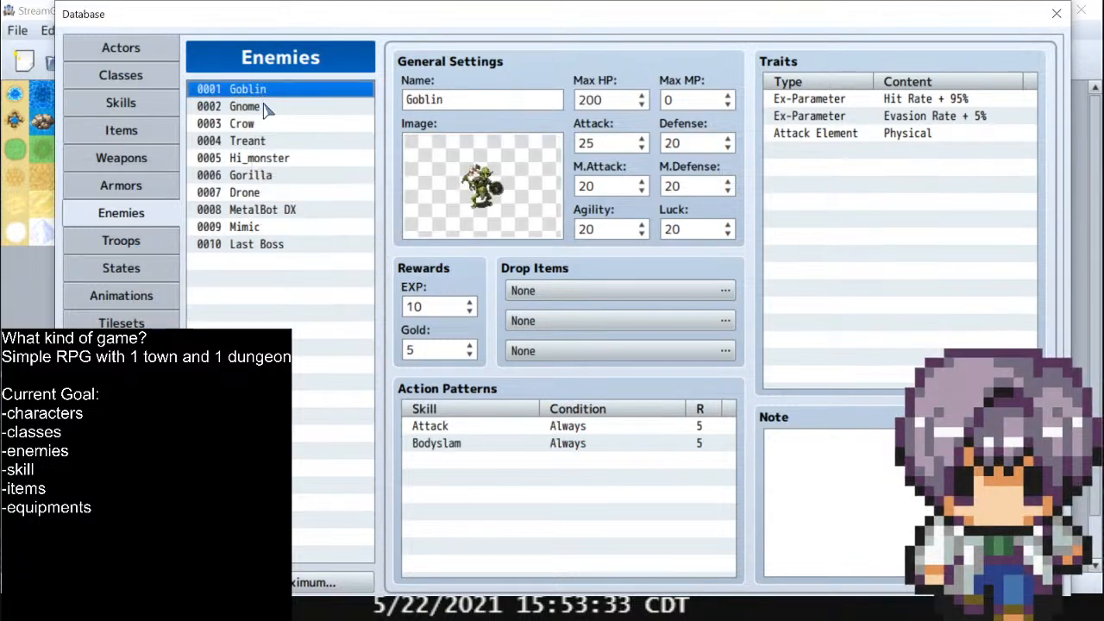
left_click(264, 108)
left_click(265, 127)
left_click(262, 142)
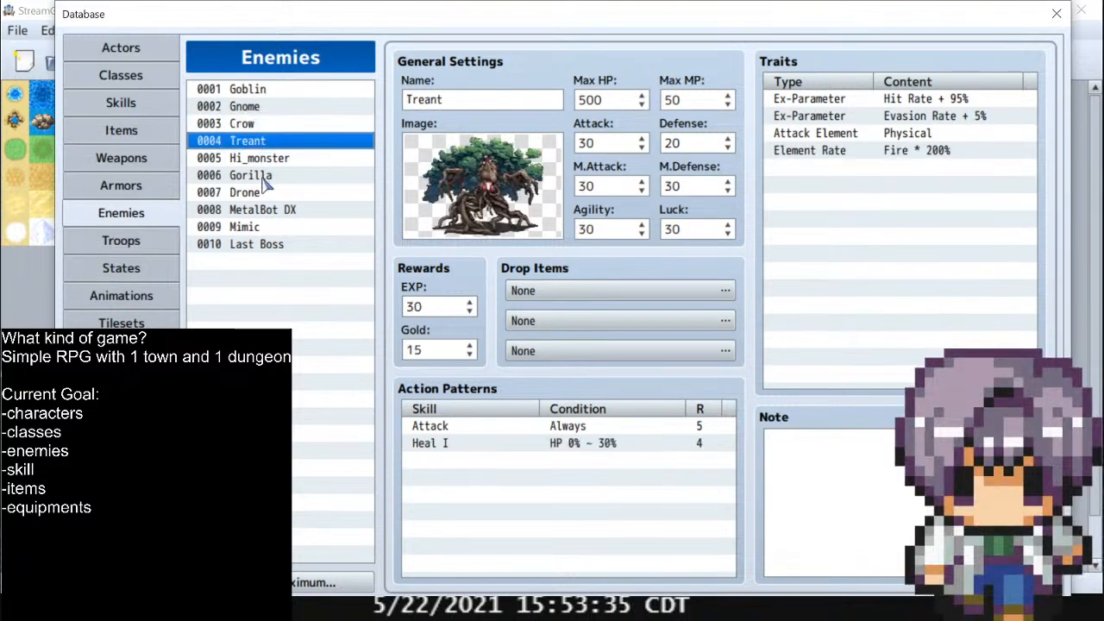
left_click(264, 178)
left_click(278, 93)
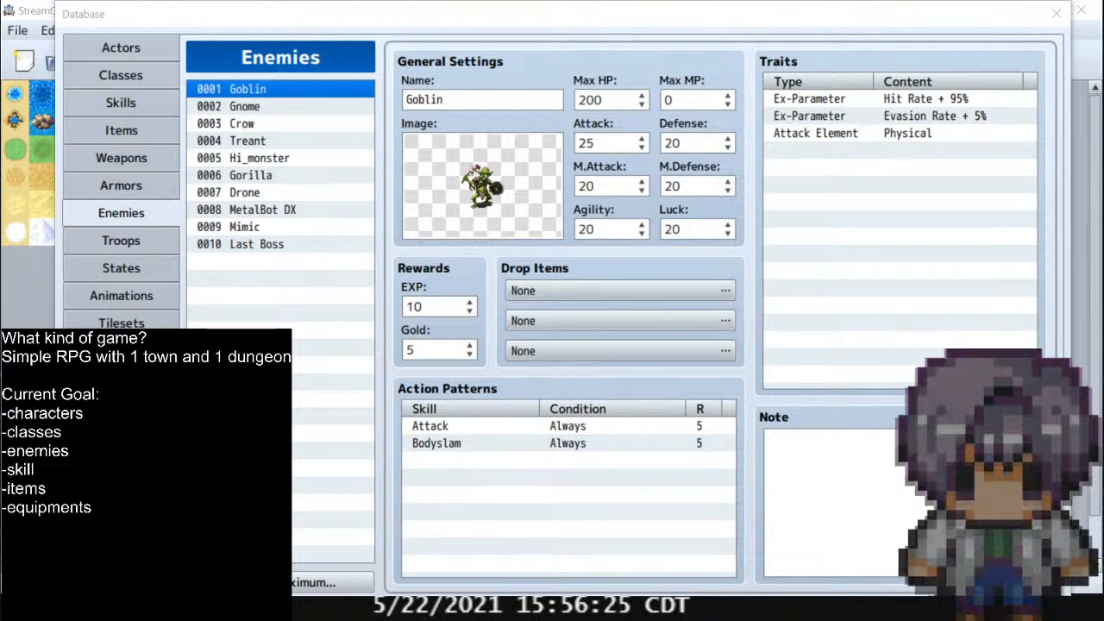
View the Classes and Skills sections of the database and open the Items section
left_click(136, 79)
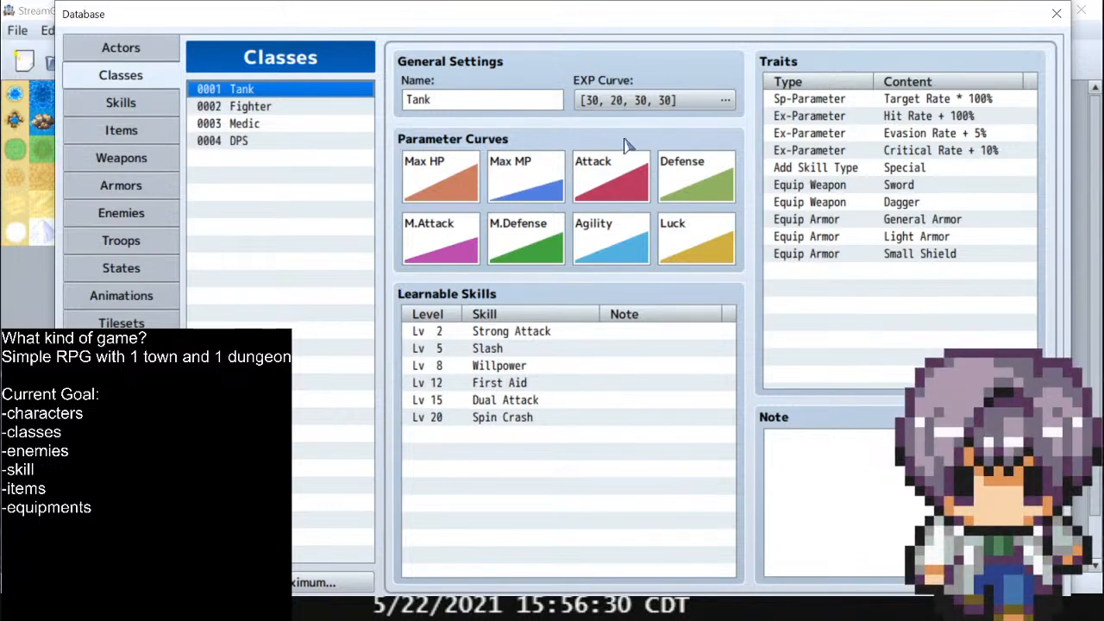
left_click(144, 110)
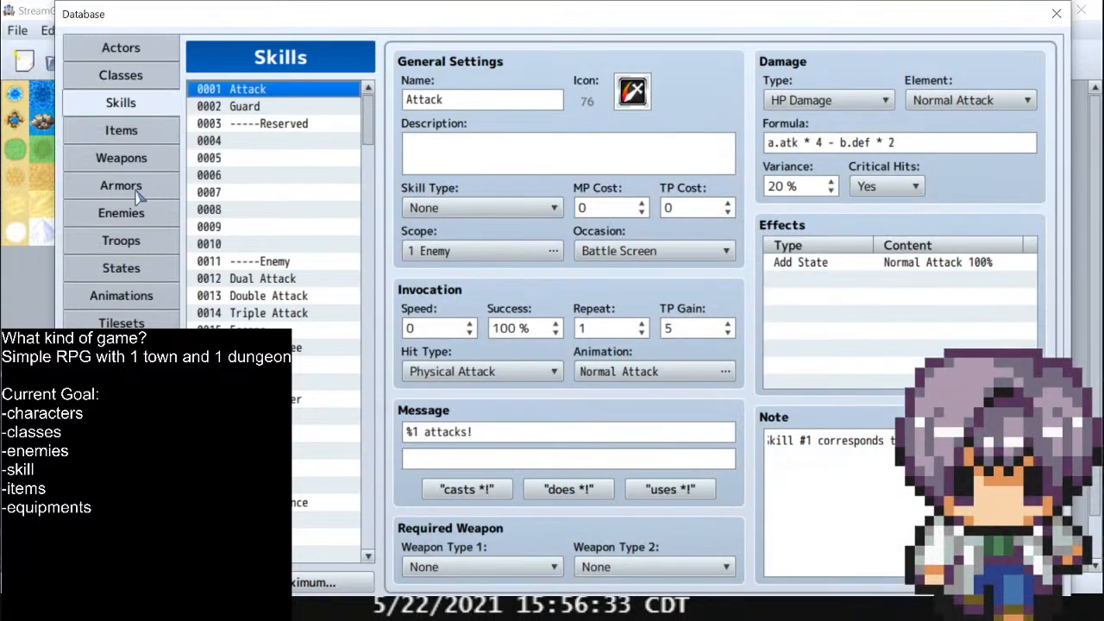
left_click(148, 134)
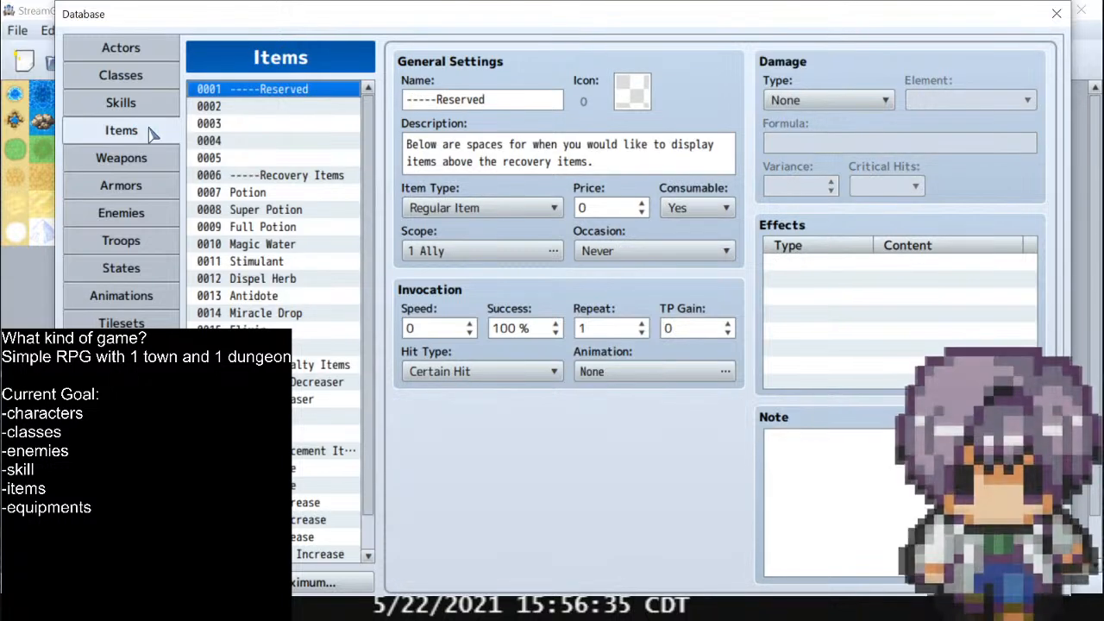
Examine the default recovery and specialty items, including Miracle Drop, Magic Water and Drop Increaser
scroll(332, 270, "down", 2)
left_click(285, 159)
left_click(284, 176)
left_click(280, 211)
left_click(272, 245)
left_click(259, 399)
left_click(236, 297)
left_click(247, 280)
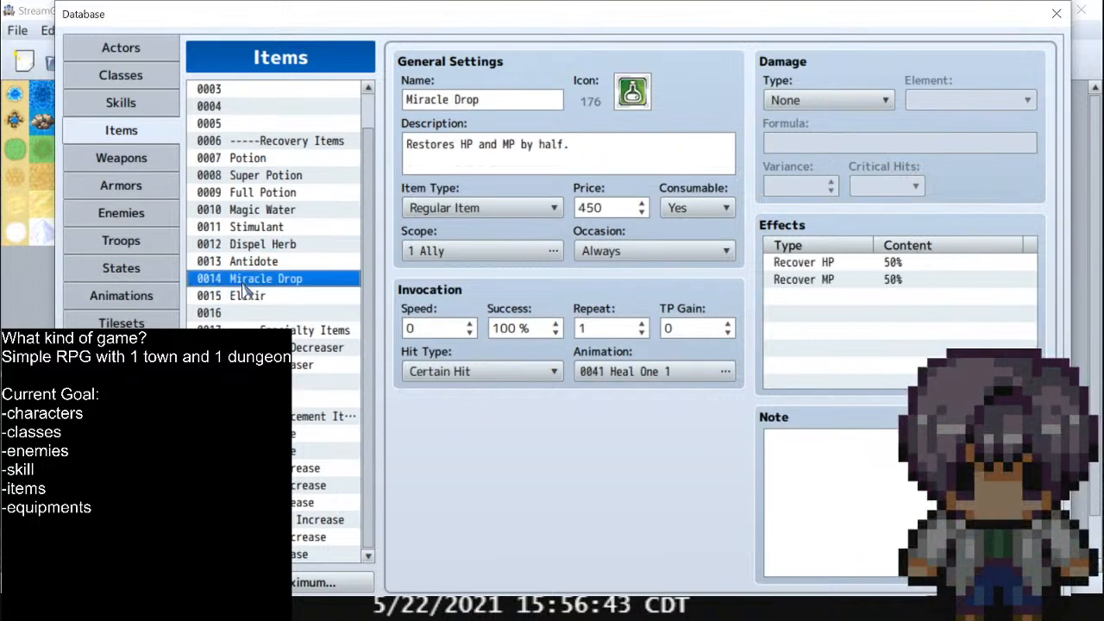
left_click(248, 262)
left_click(245, 211)
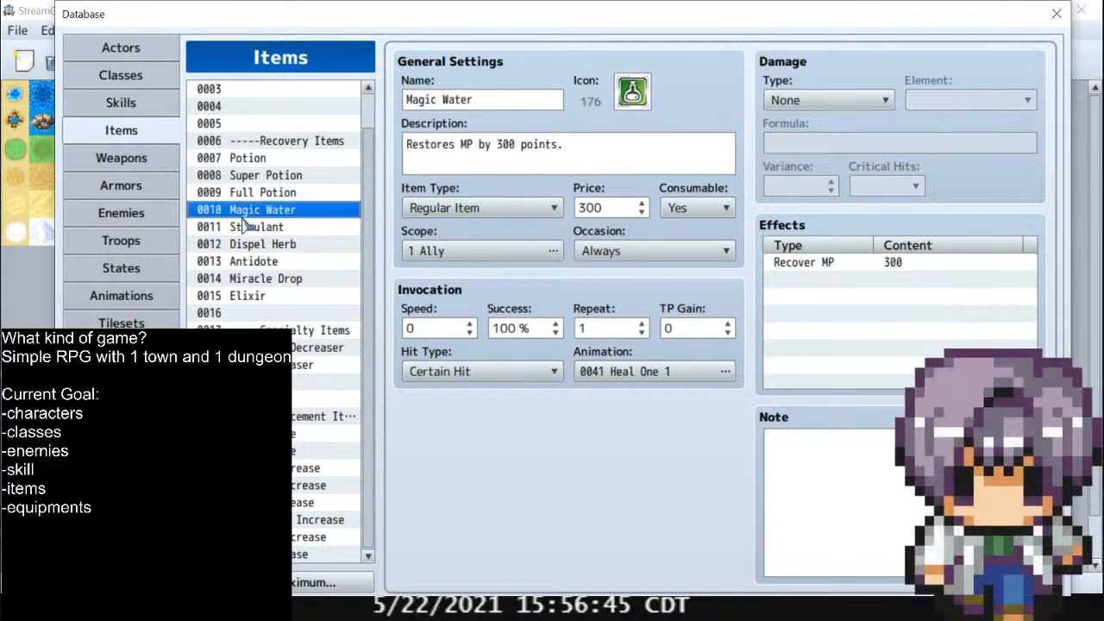
left_click(302, 349)
left_click(302, 365)
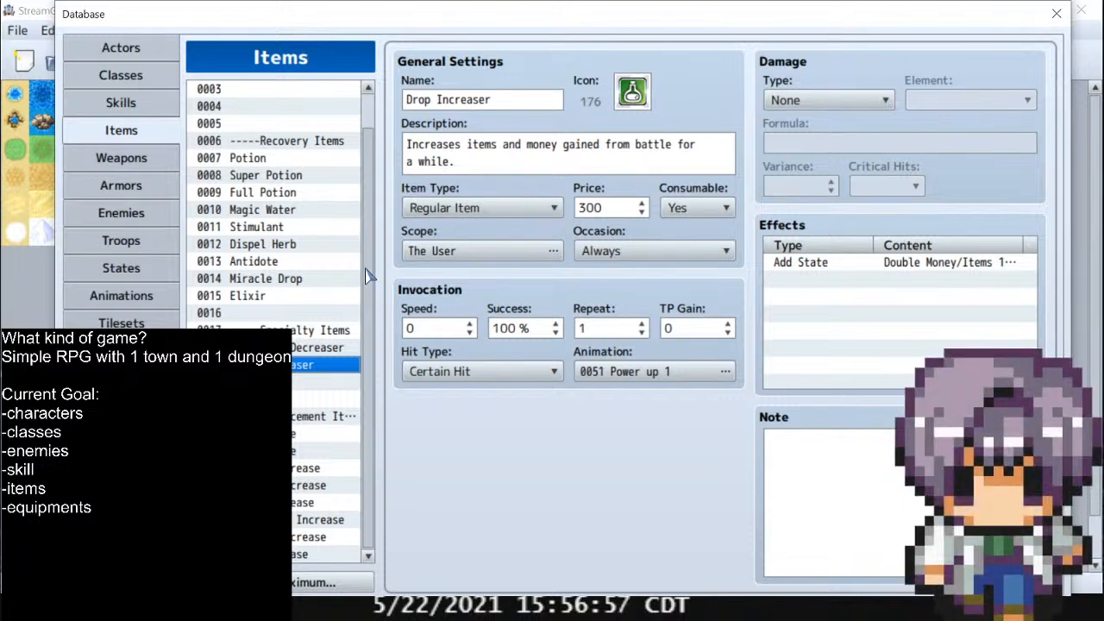
Compare the effects of the recovery items, including Elixir, Super Potion, Magic Water and Dispel Herb
left_click_drag(287, 159, 299, 303)
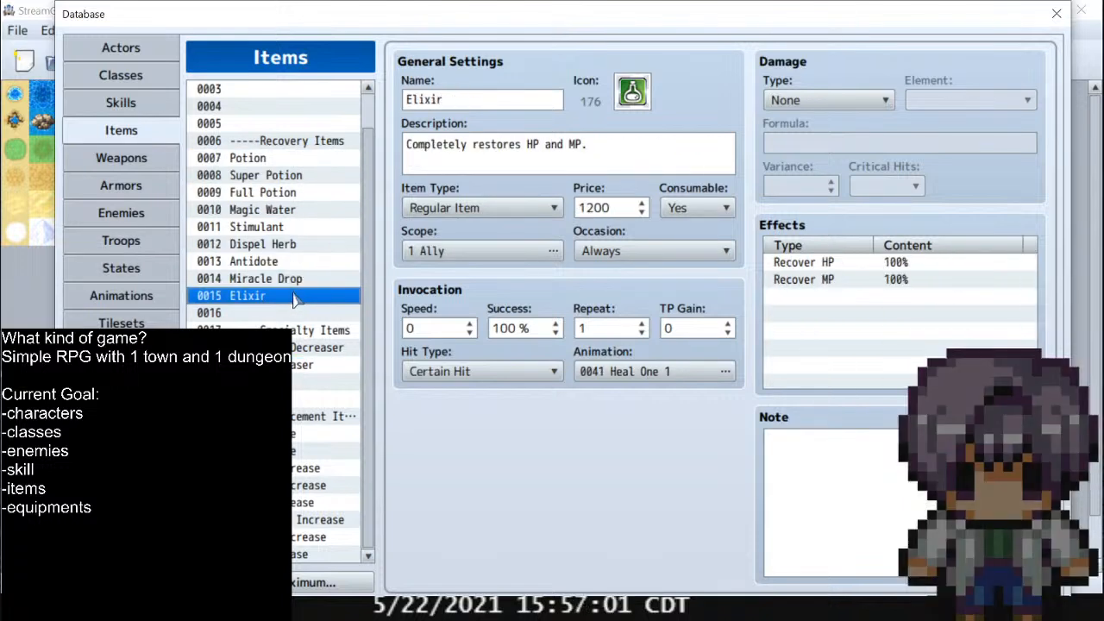
left_click(293, 159)
left_click(289, 181)
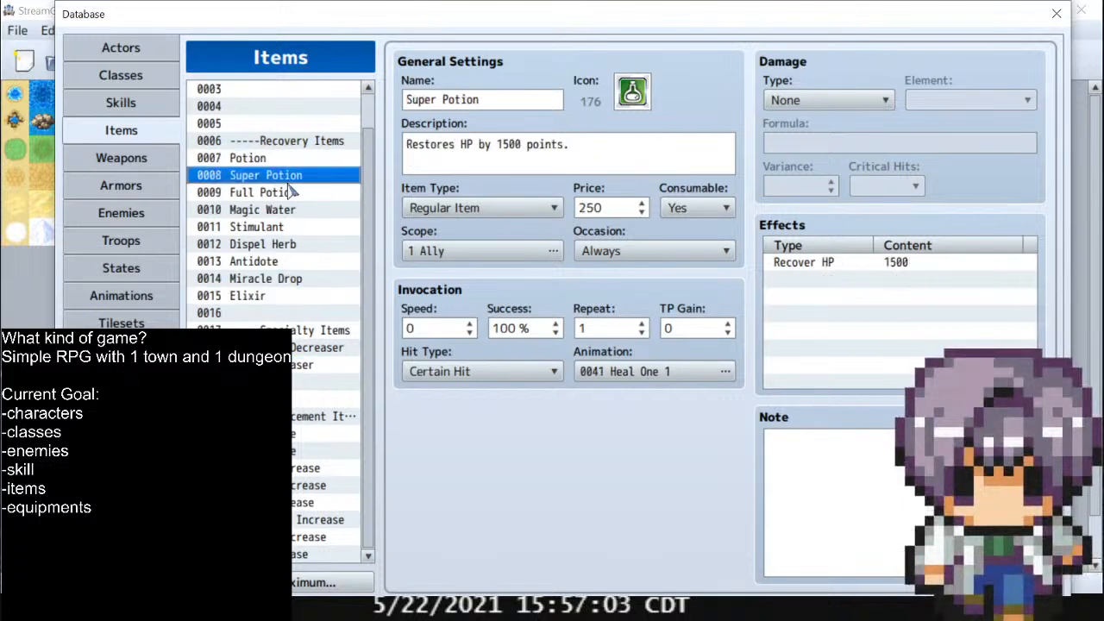
left_click(289, 216)
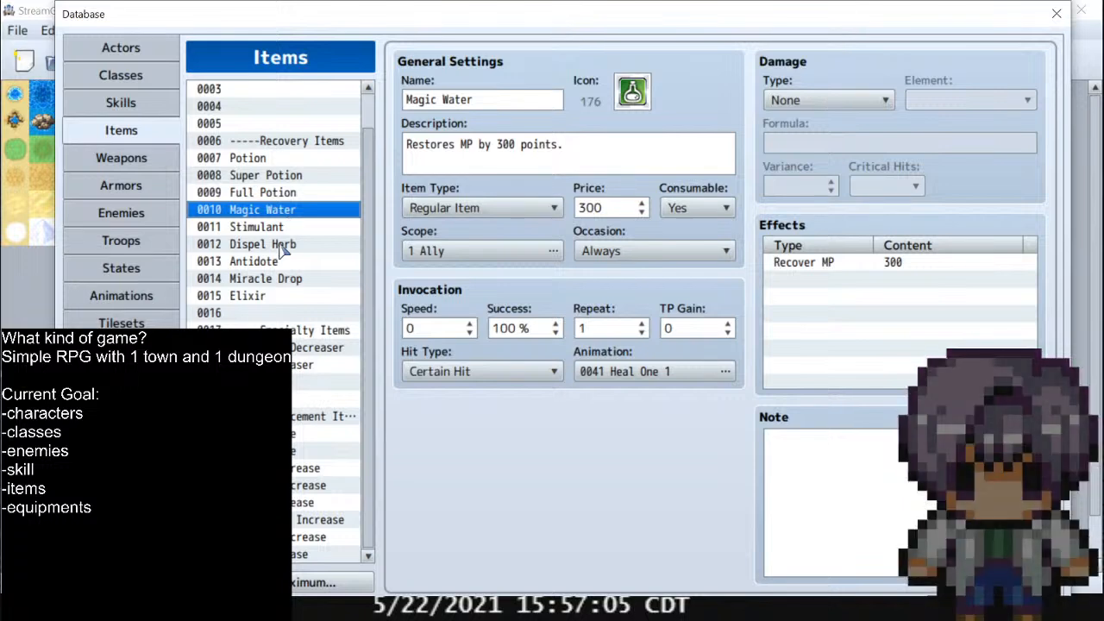
left_click(285, 245)
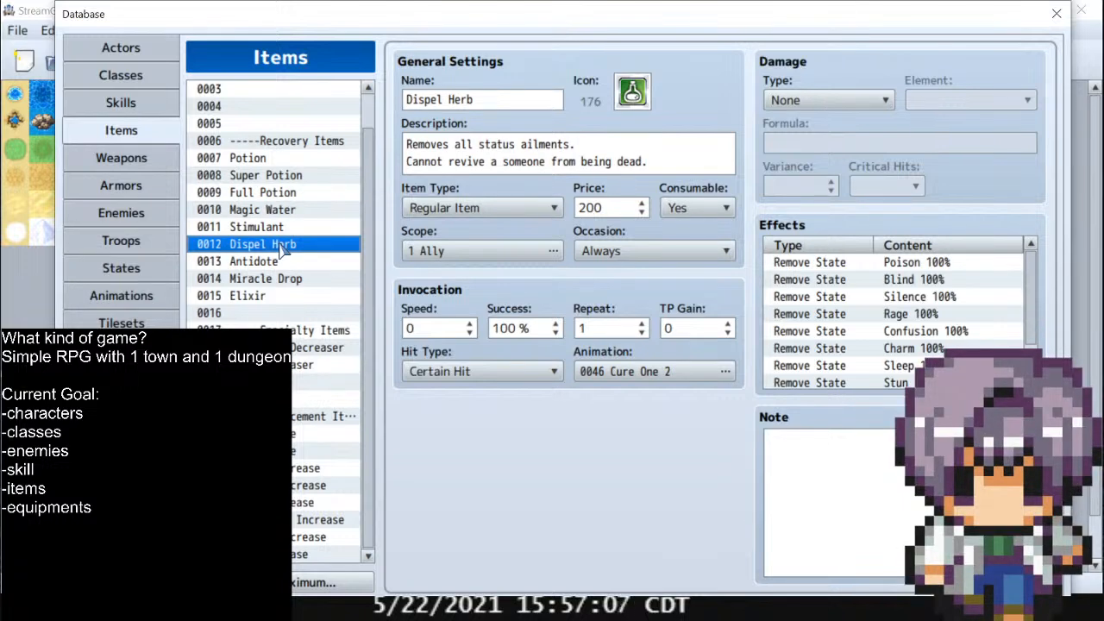
left_click(294, 176)
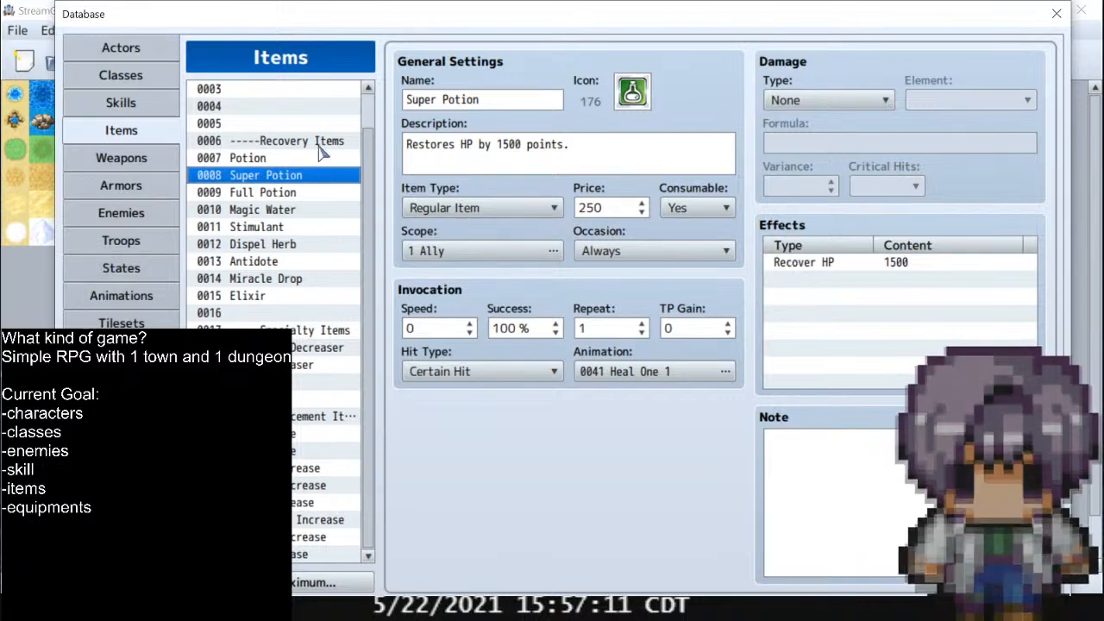
Start a new effect for Super Potion and examine the states offered for Add State
double_click(800, 285)
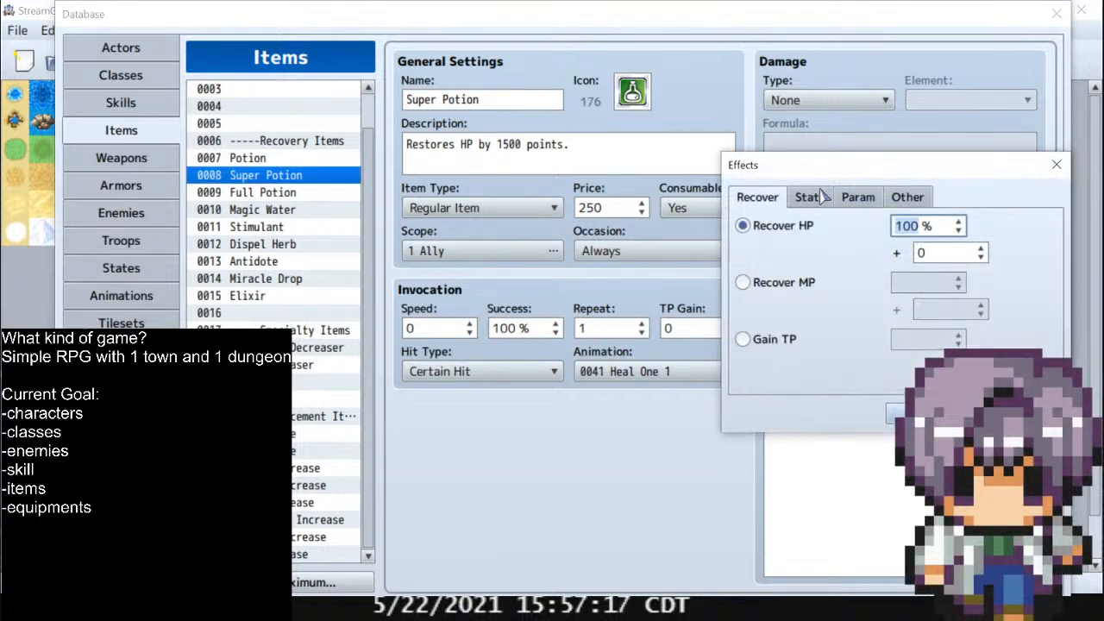
left_click_drag(898, 166, 720, 142)
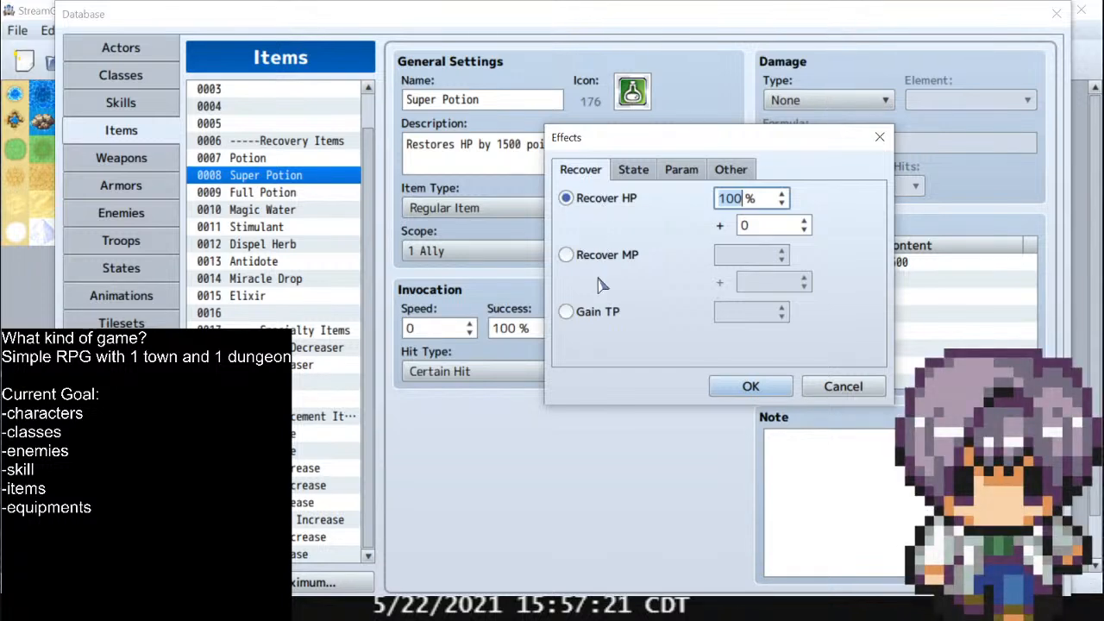
left_click(631, 171)
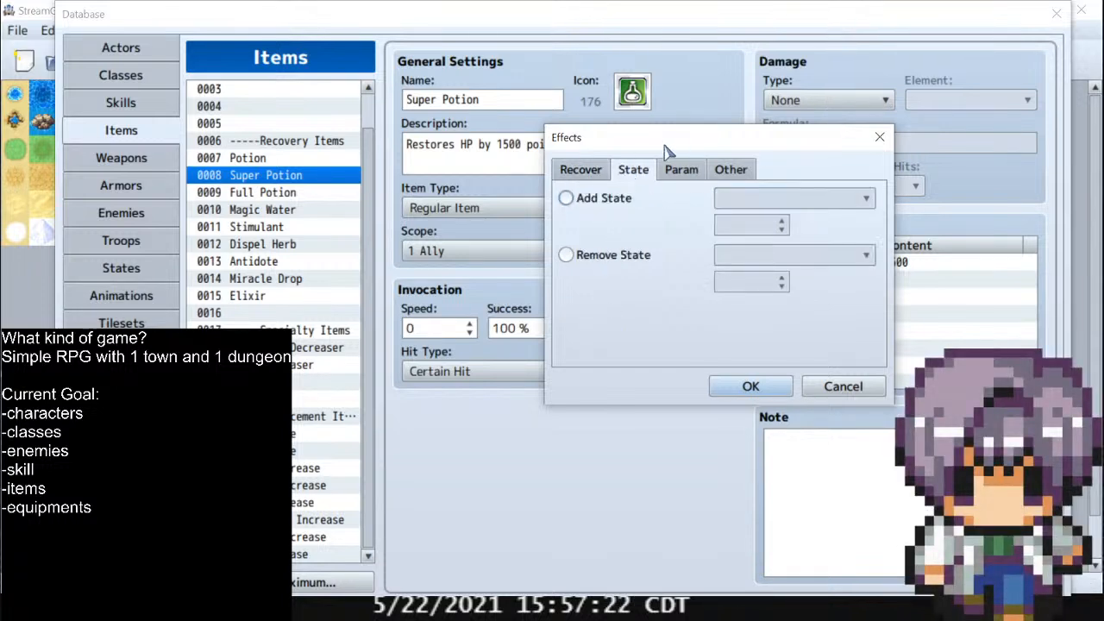
left_click(602, 204)
left_click(758, 201)
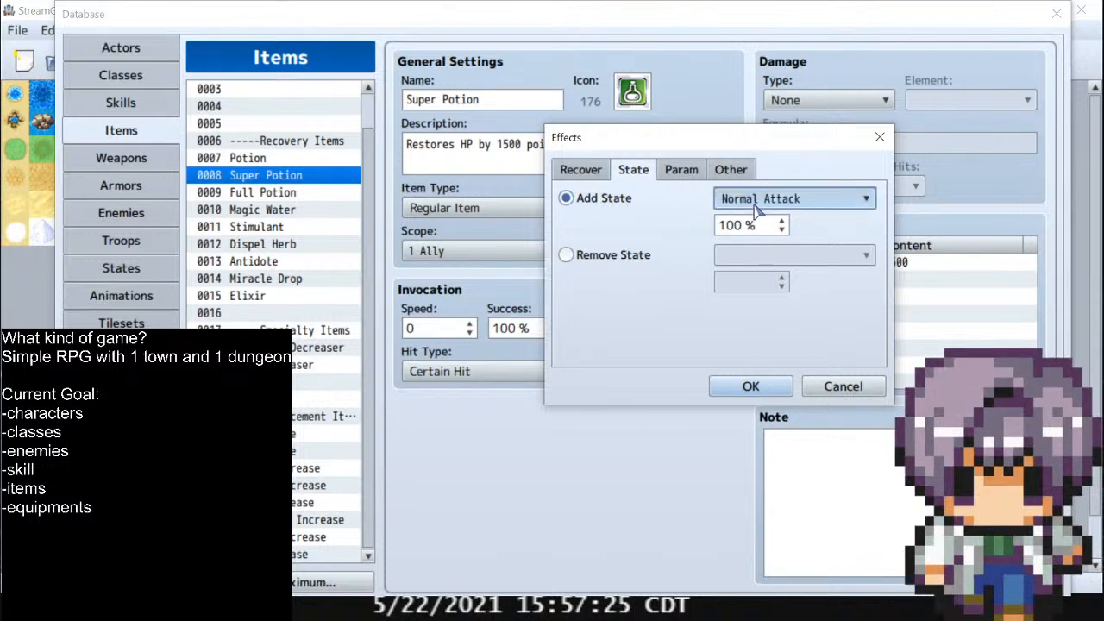
left_click_drag(884, 176, 879, 153)
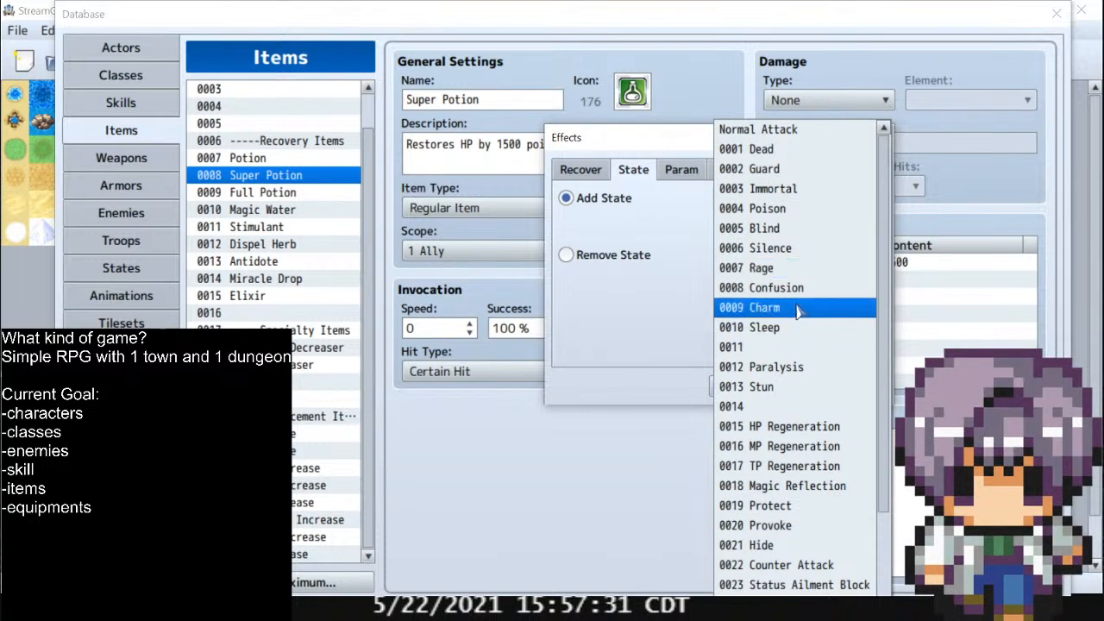
left_click(680, 313)
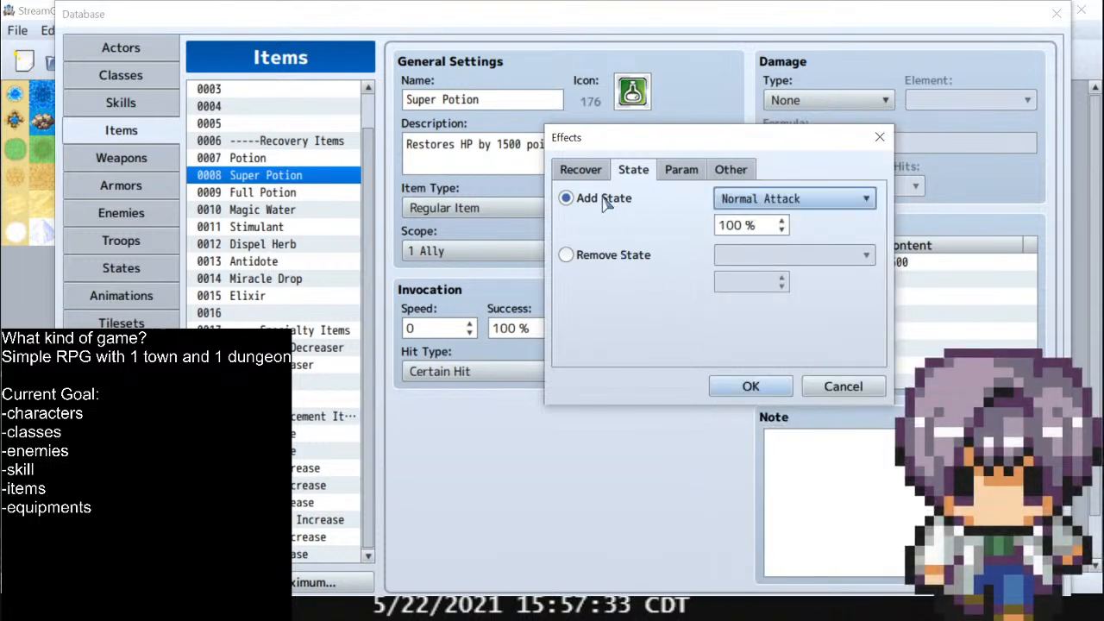
double_click(750, 233)
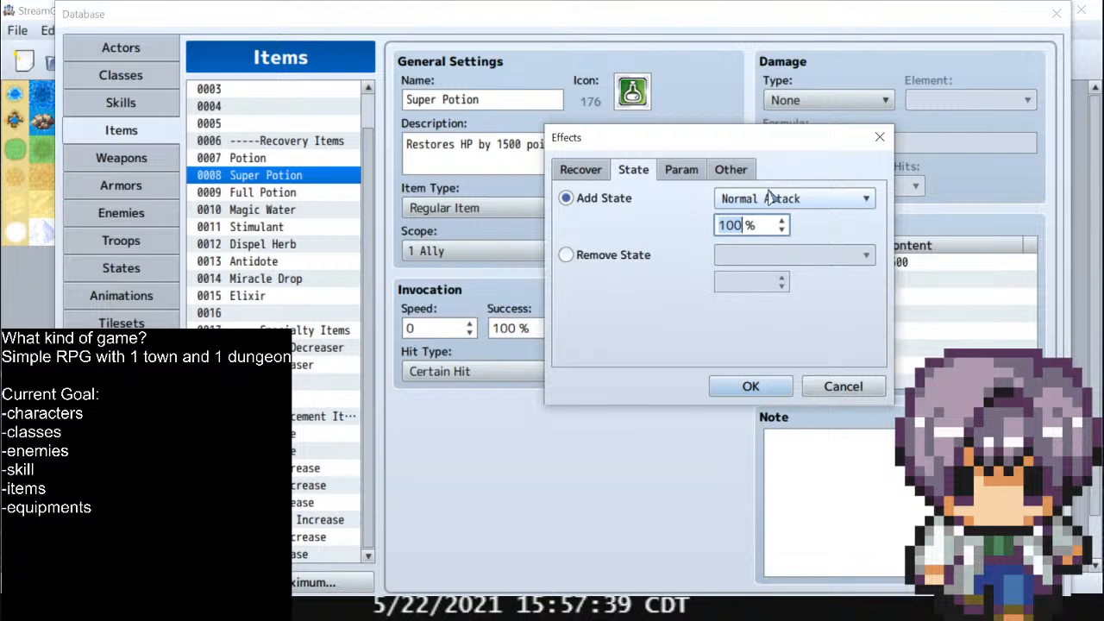
Examine the states that the Super Potion effect could take away with Remove State
left_click(604, 258)
left_click(736, 256)
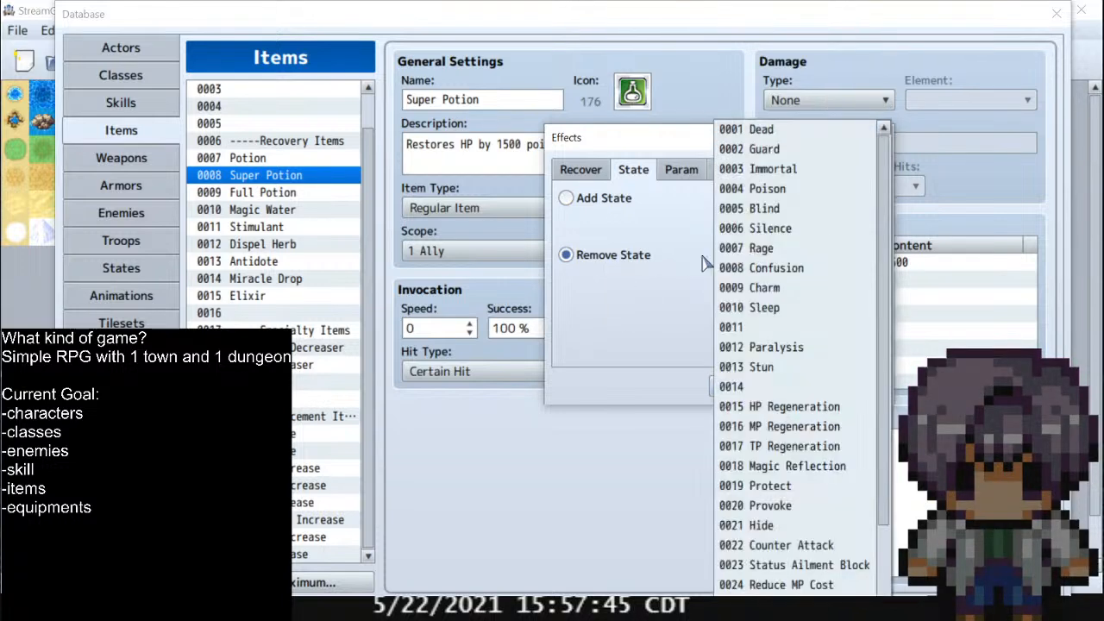
scroll(878, 421, "down", 2)
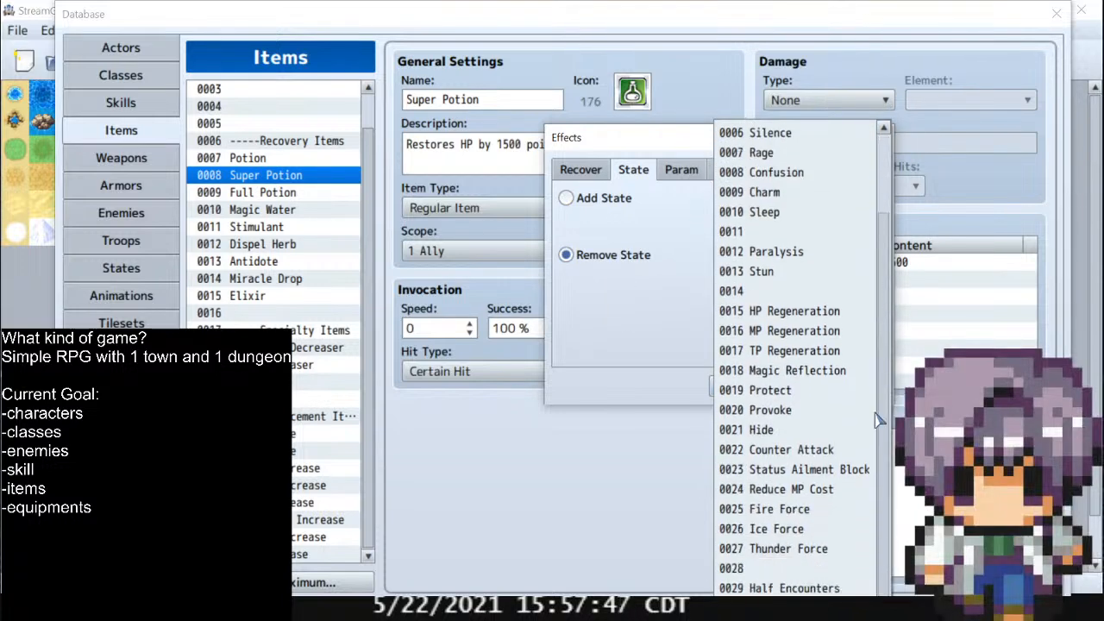
left_click(634, 345)
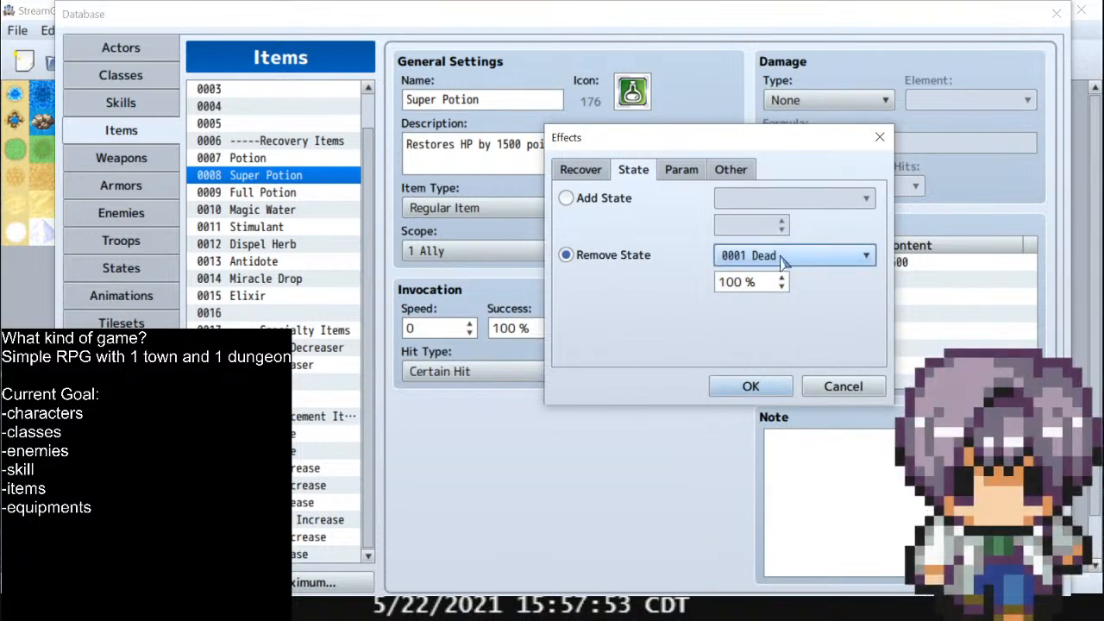
Examine the parameters offered for Add Buff and discard the new Super Potion effect
left_click(681, 170)
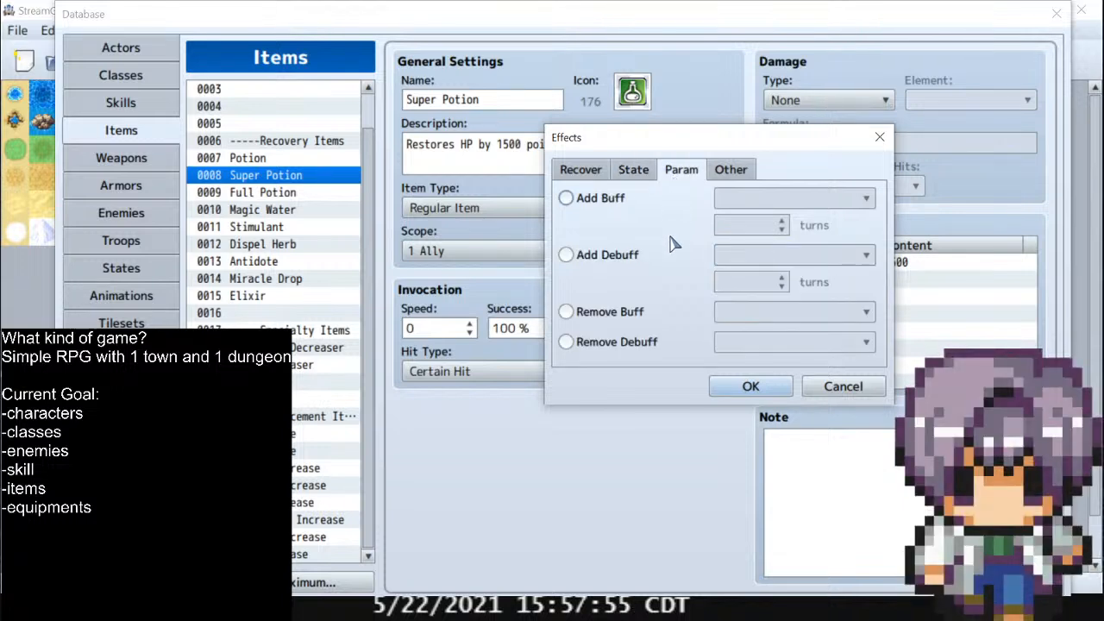
left_click(604, 198)
left_click(781, 198)
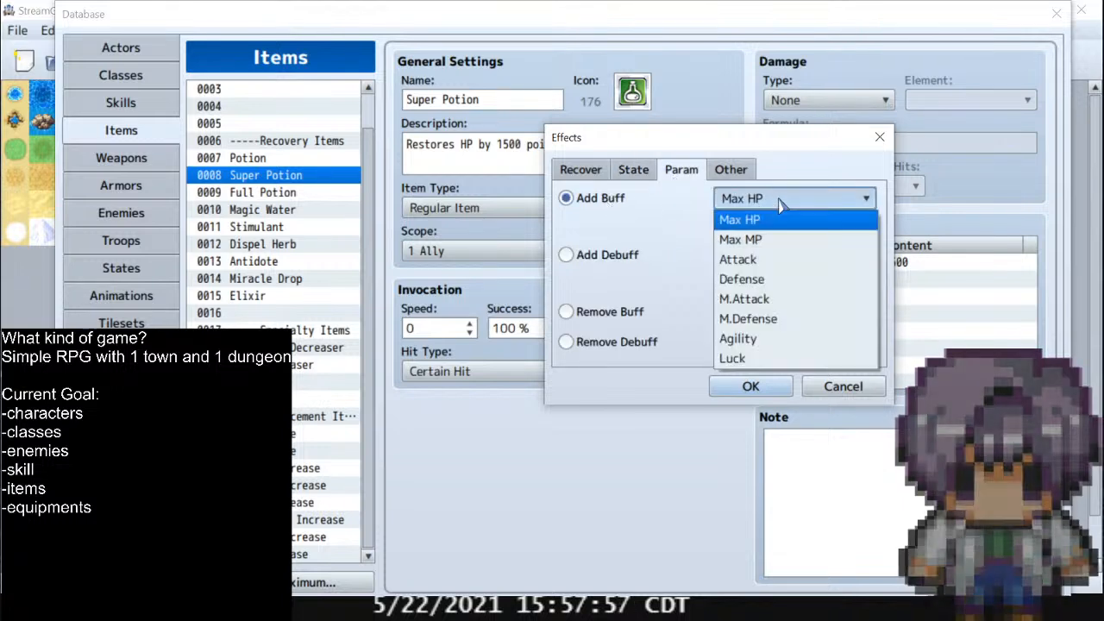
left_click(659, 218)
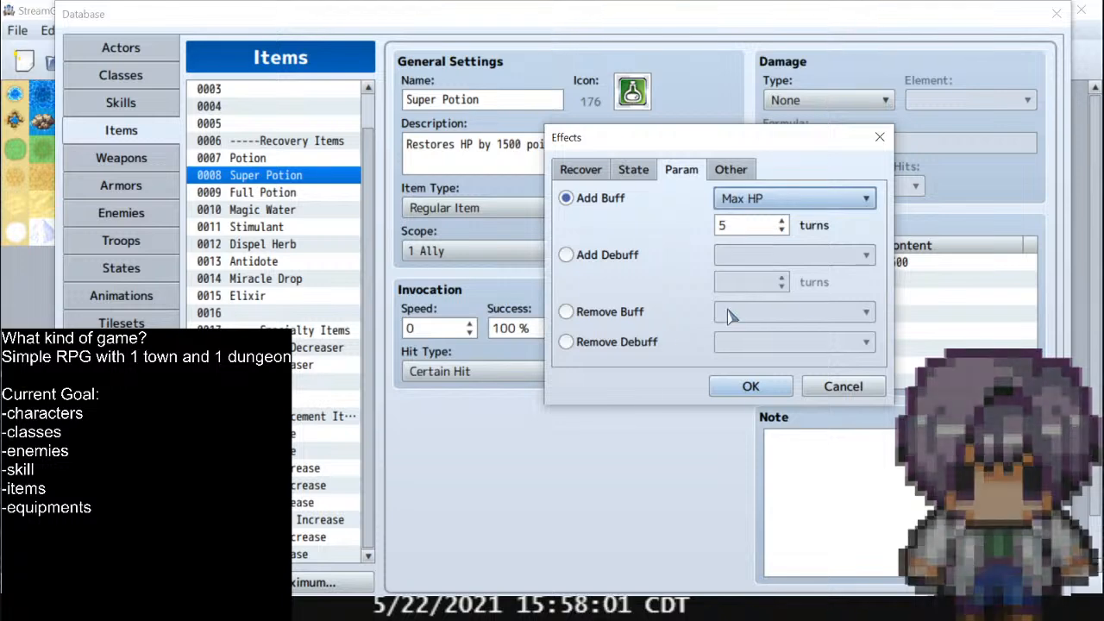
left_click(765, 200)
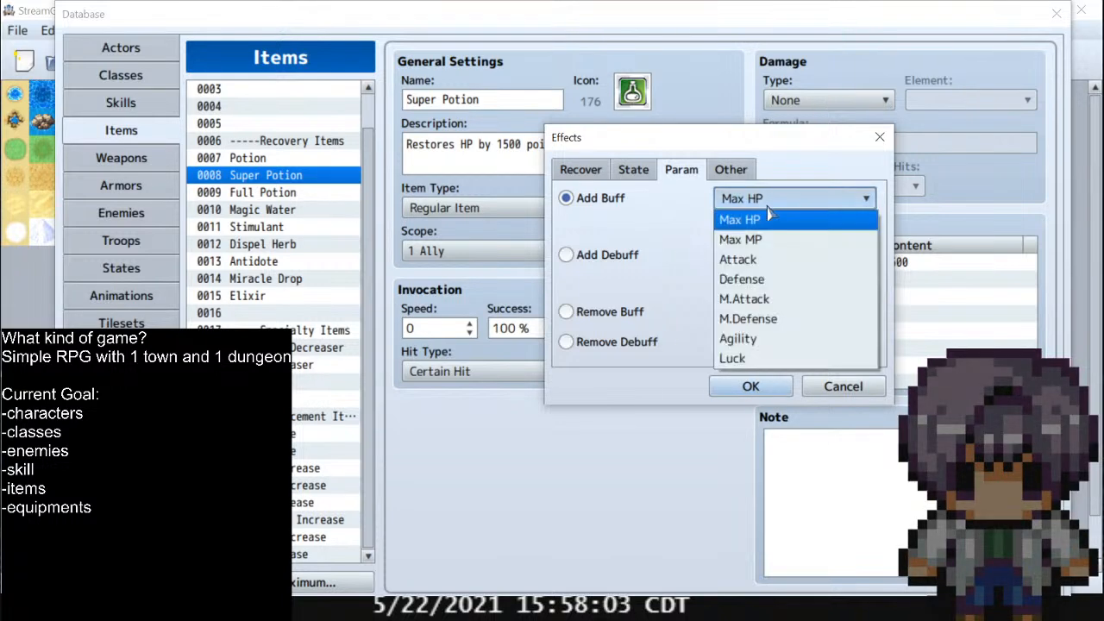
left_click(854, 385)
double_click(851, 378)
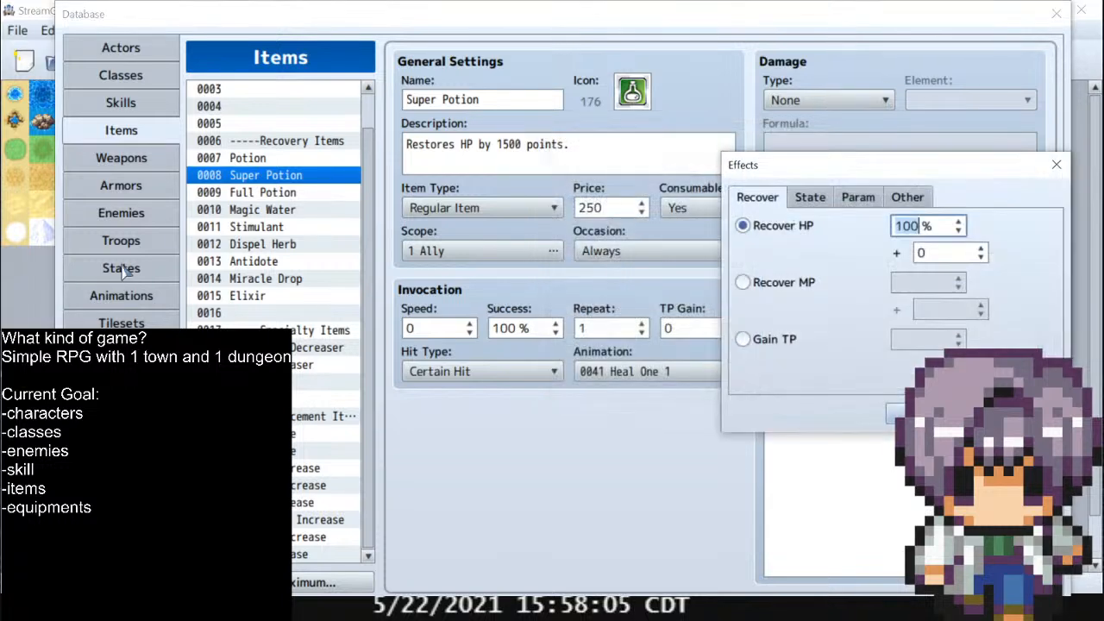
Close the Super Potion effect settings without adding anything and look through the database's list of states
left_click(1018, 415)
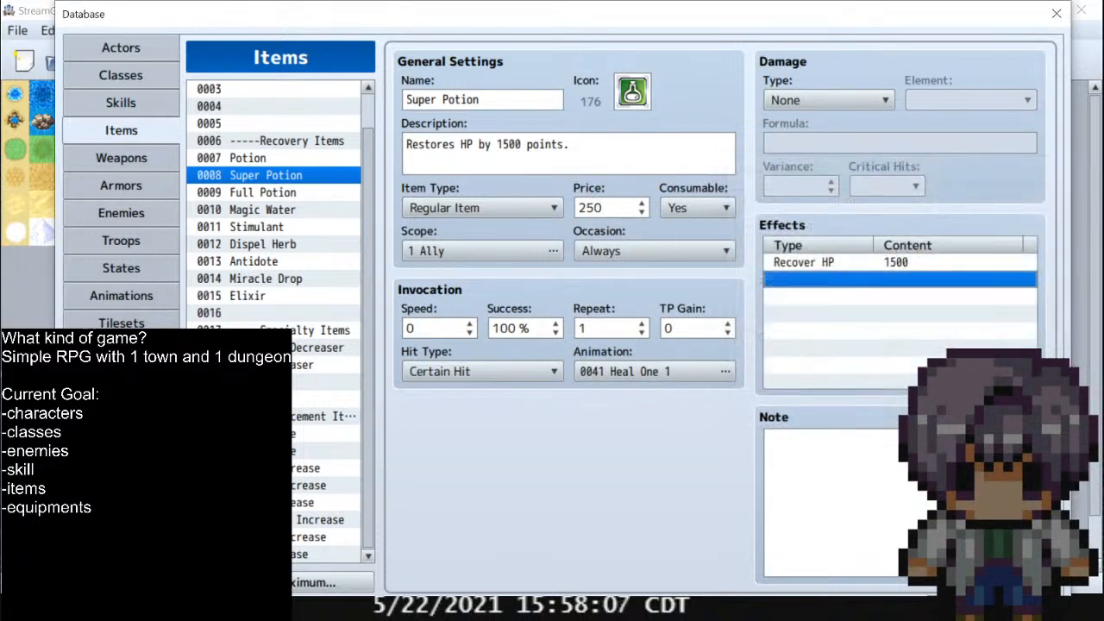
left_click(121, 295)
left_click(121, 268)
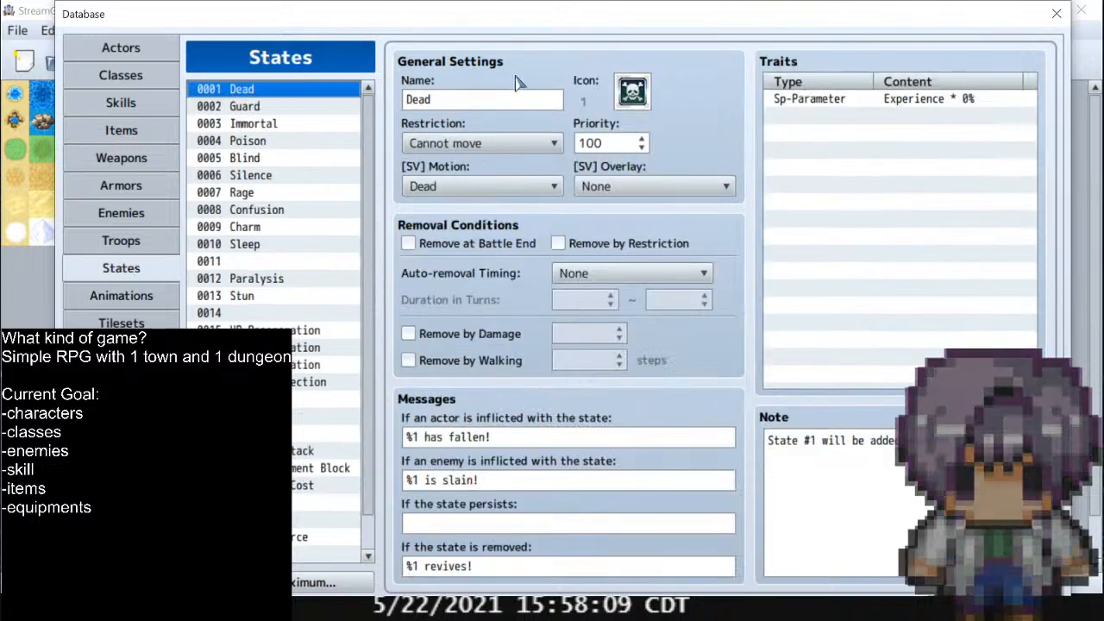
scroll(369, 185, "down", 1)
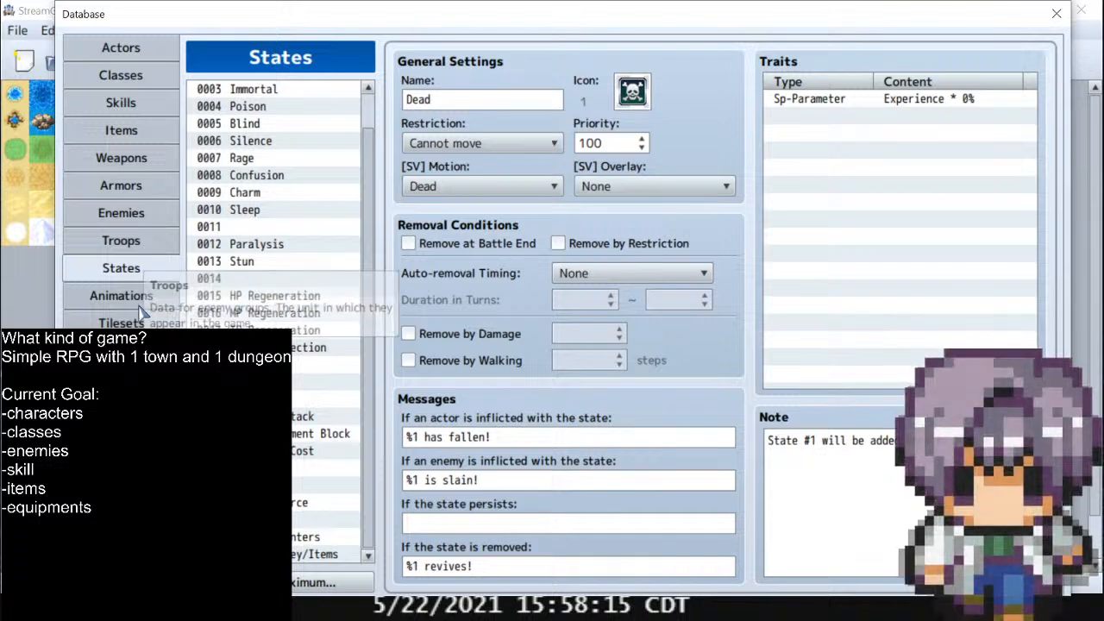
left_click(143, 131)
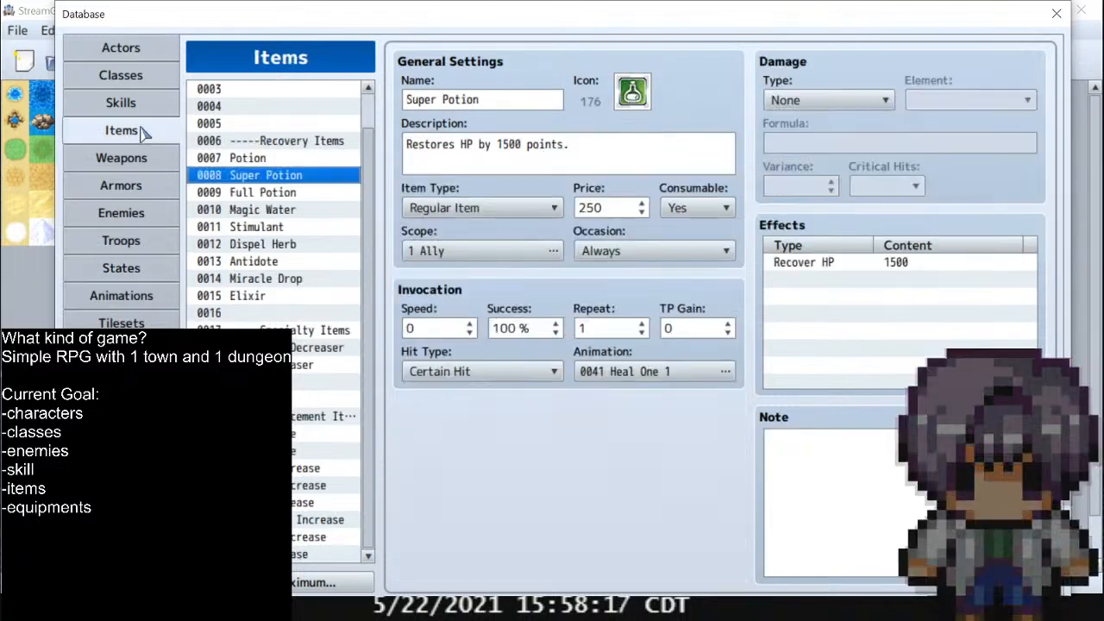
left_click(140, 272)
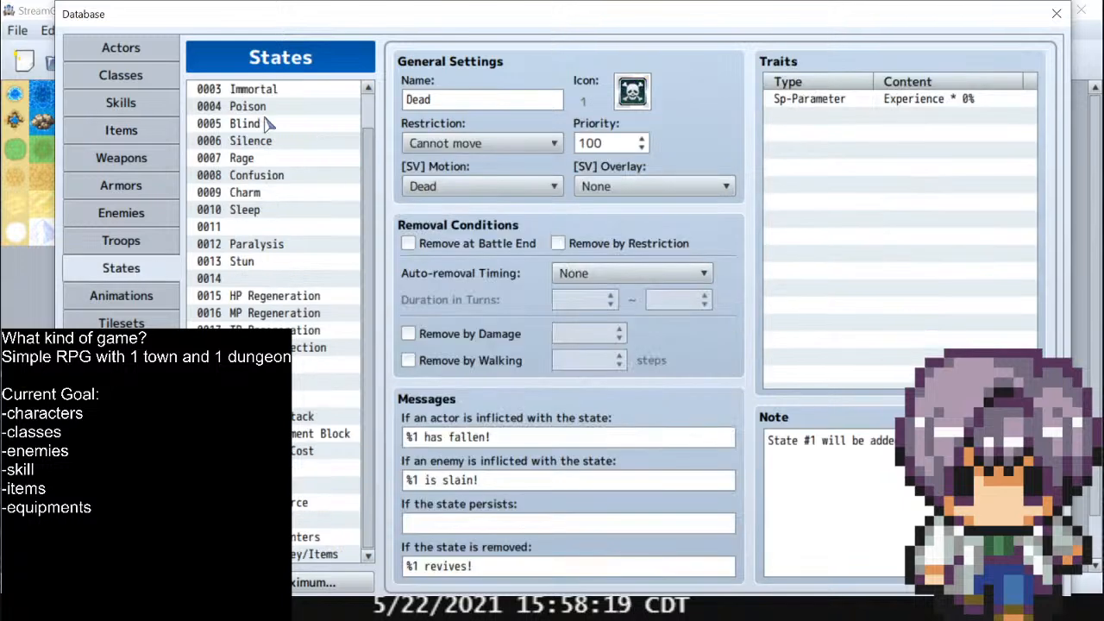
Start a new trait for the Dead state and examine the parameters offered for Debuff Rate
double_click(799, 129)
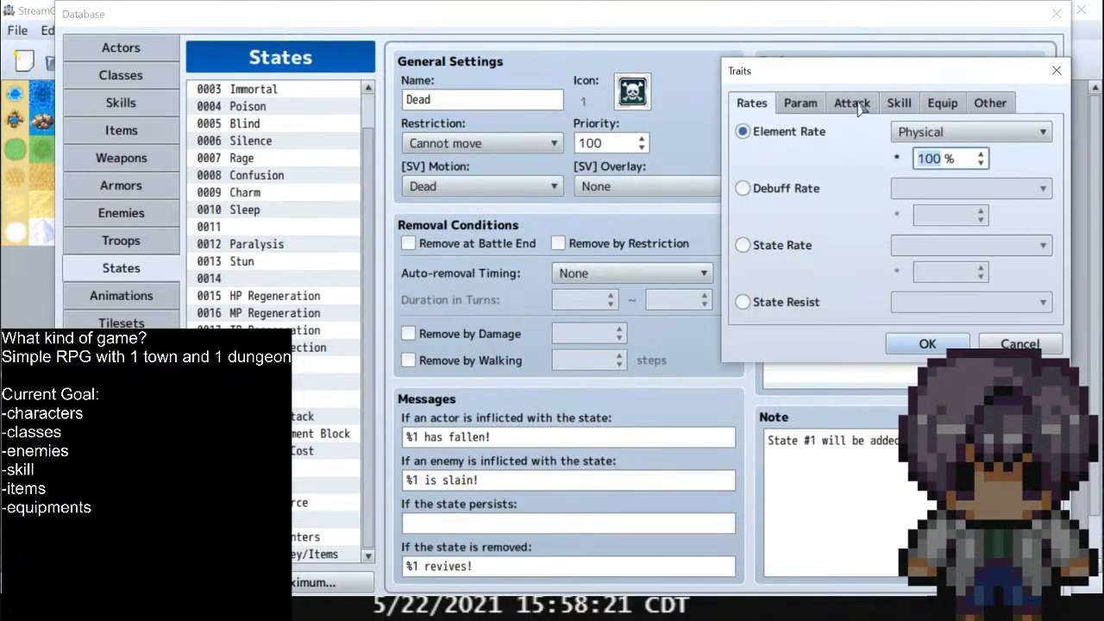
left_click(802, 188)
left_click(953, 192)
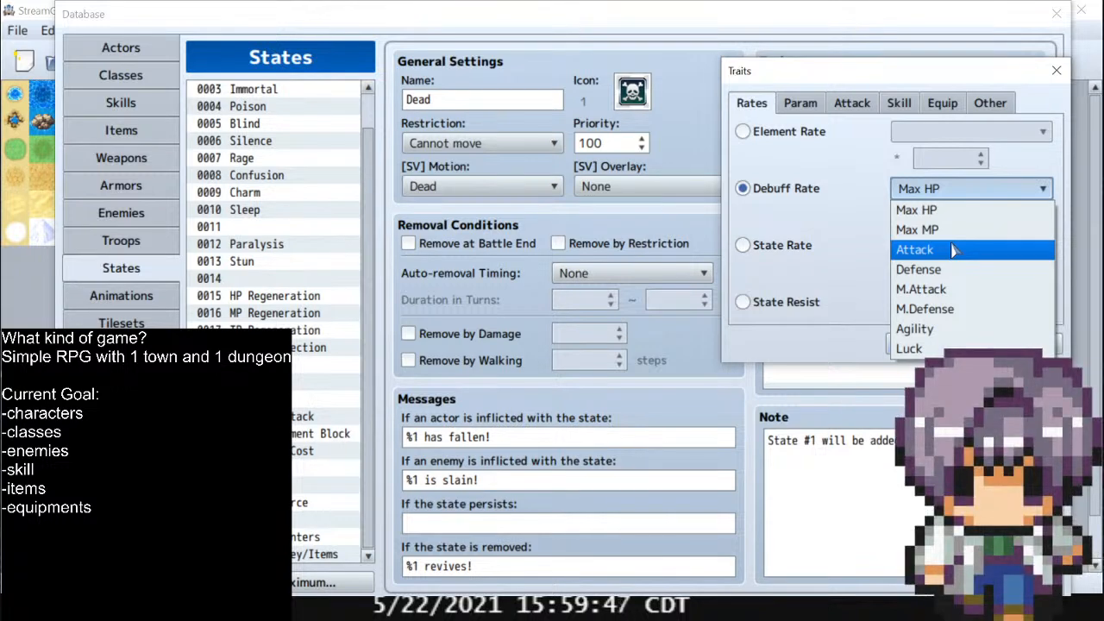
key("Up")
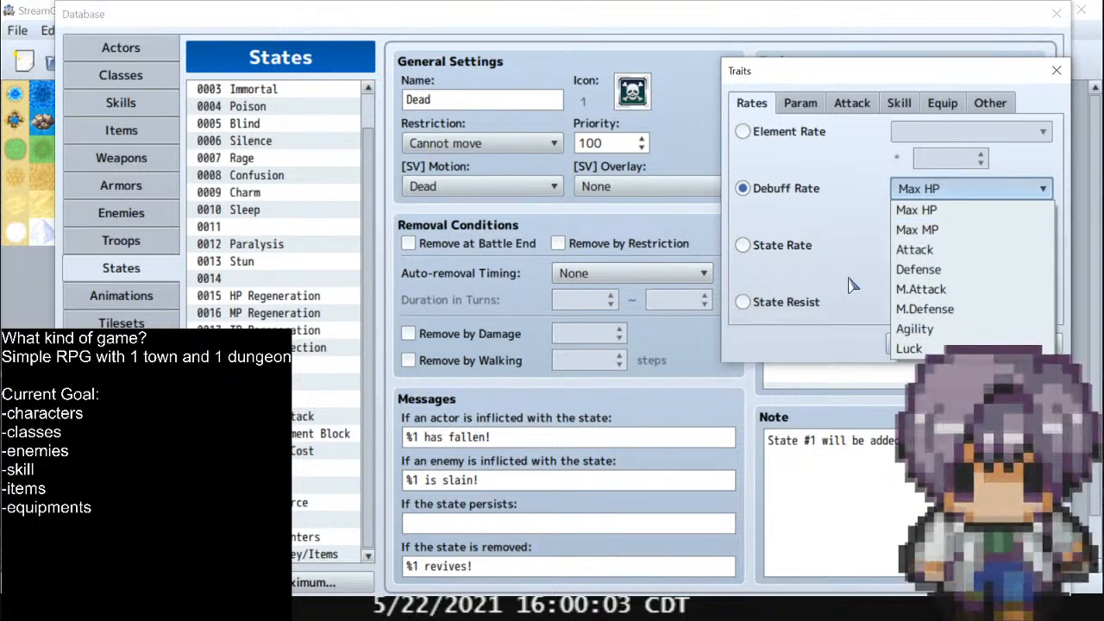
Compare the State Rate, State Resist, Debuff Rate and Element Rate options, and discard the new Dead trait
left_click(797, 264)
left_click(794, 253)
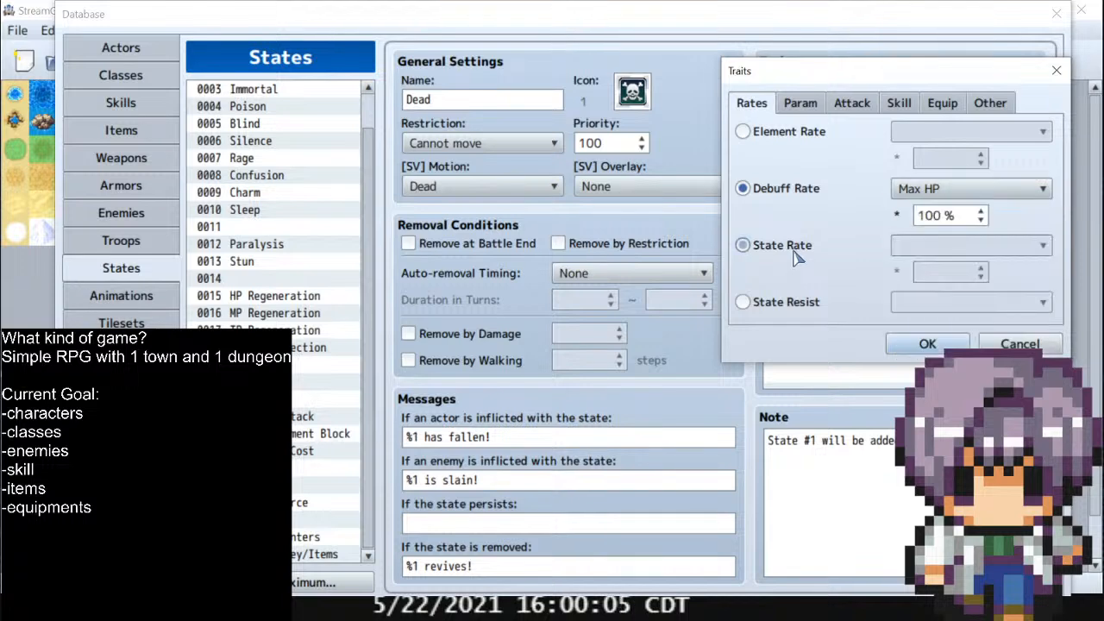
left_click(795, 304)
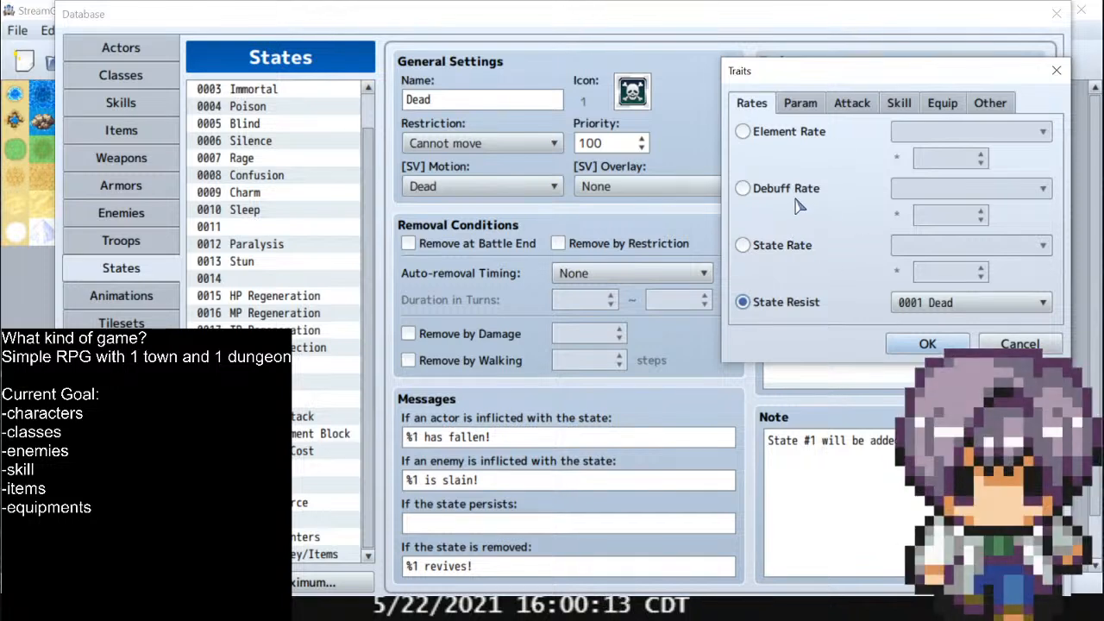
mouse_move(796, 197)
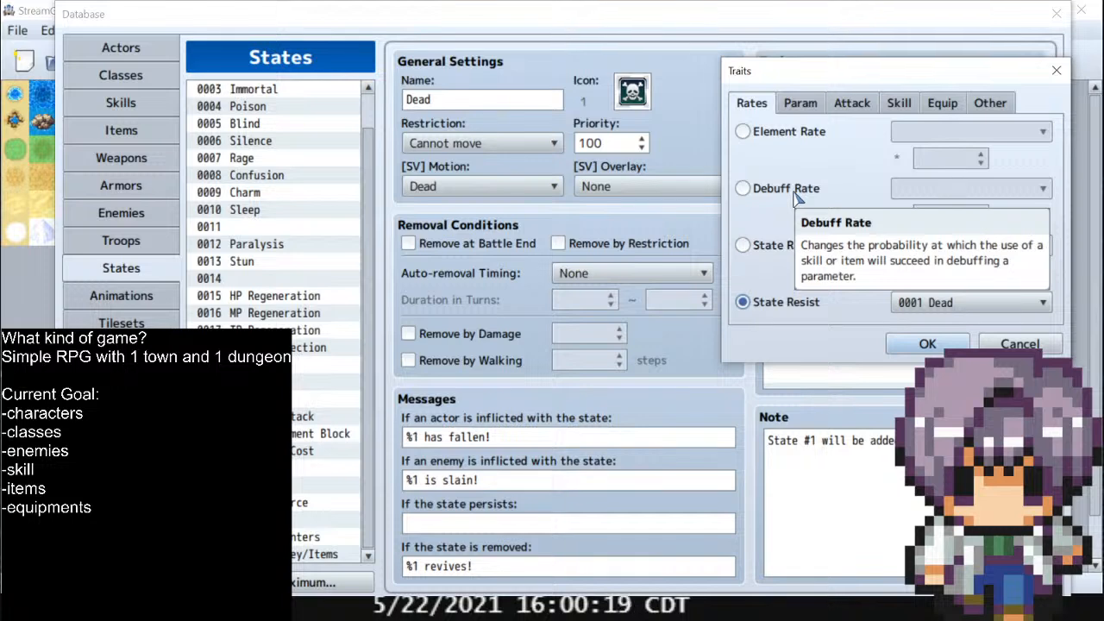
left_click(795, 195)
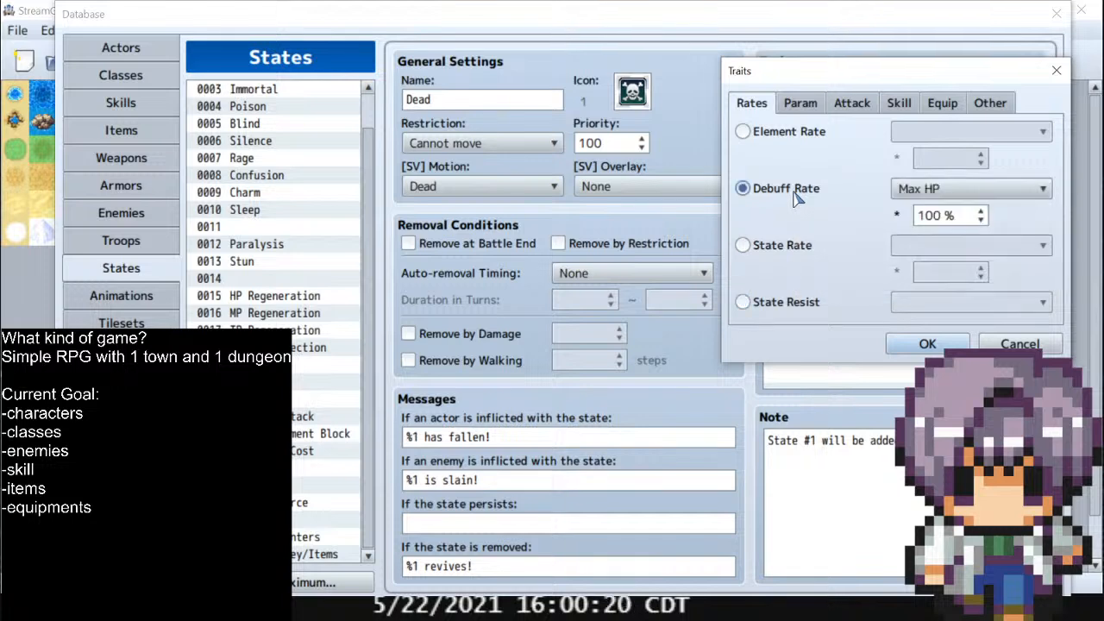
left_click(817, 133)
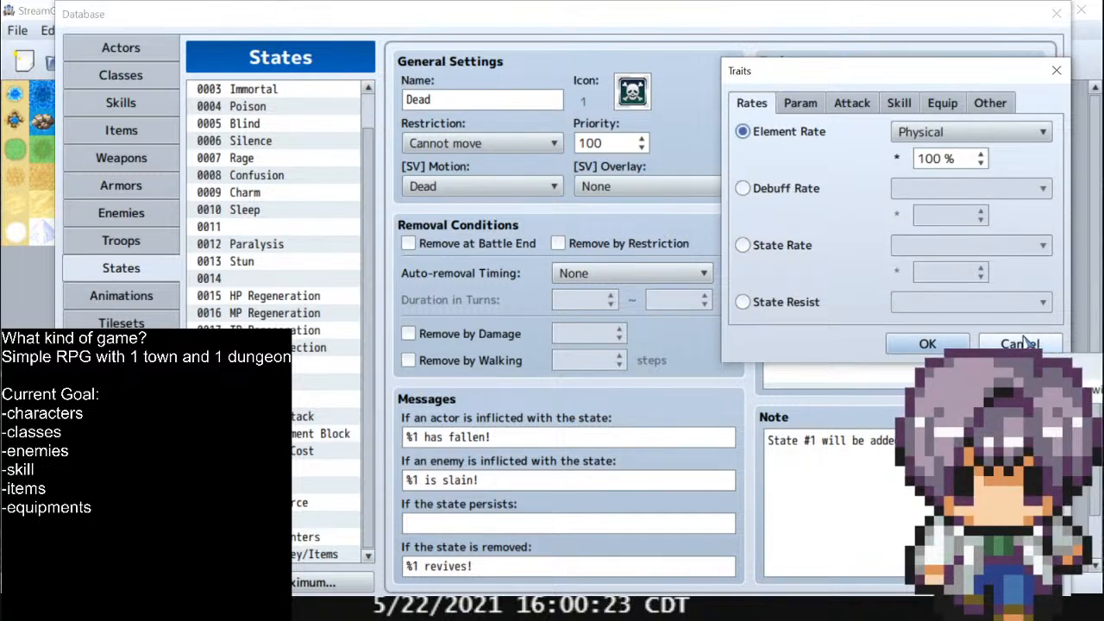
left_click(1025, 342)
Review the effects of the enhancement items, including HP Increase, MP Increase and Magic Increase
left_click(138, 131)
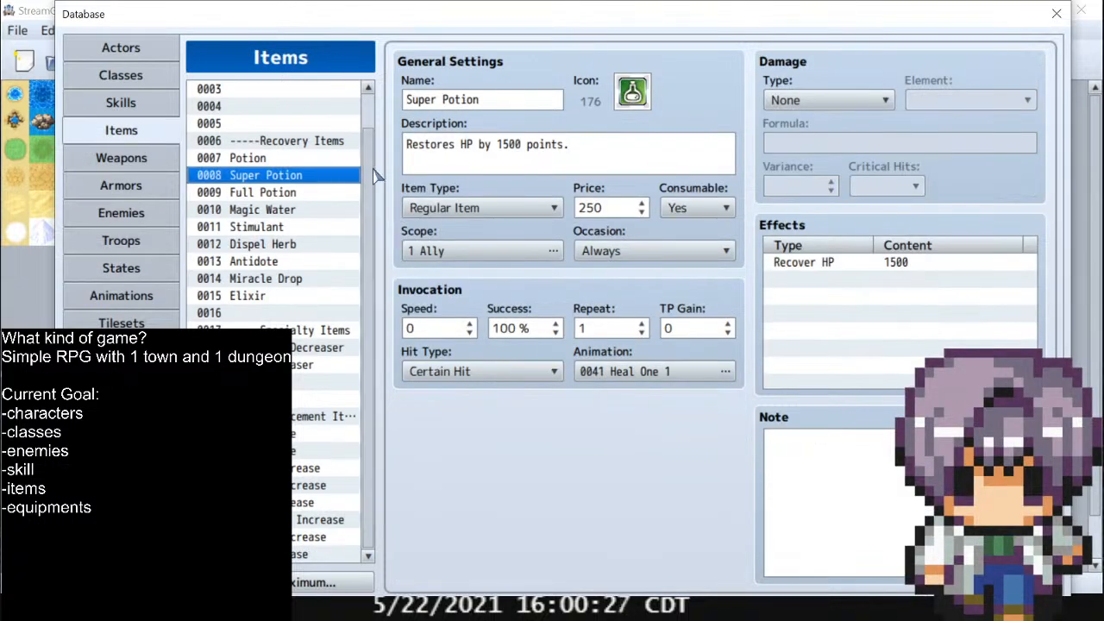
left_click(273, 434)
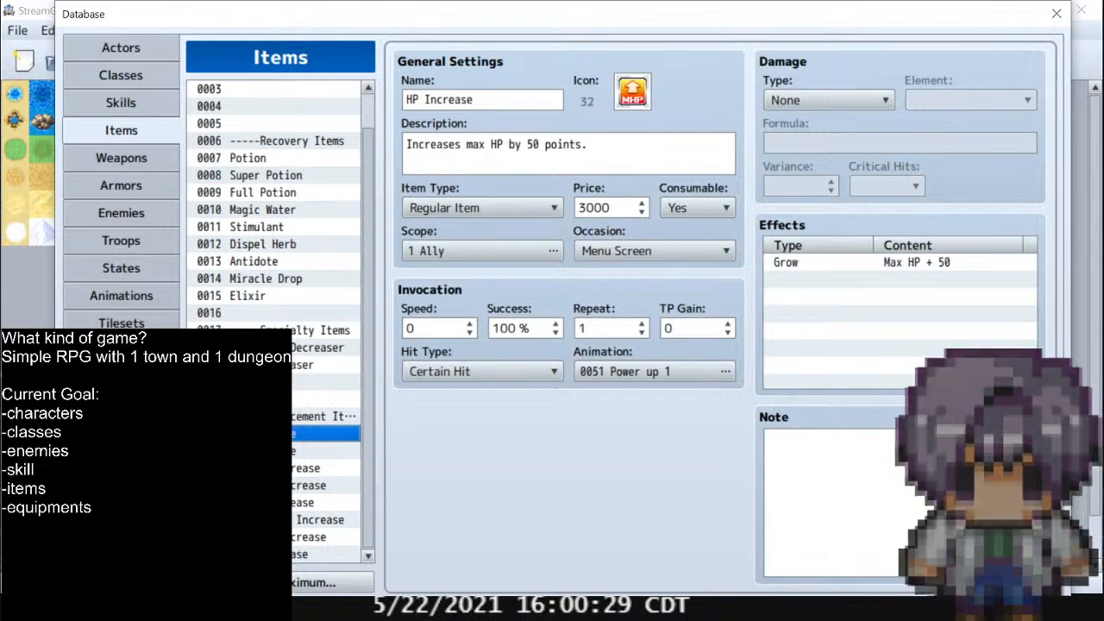
left_click(273, 451)
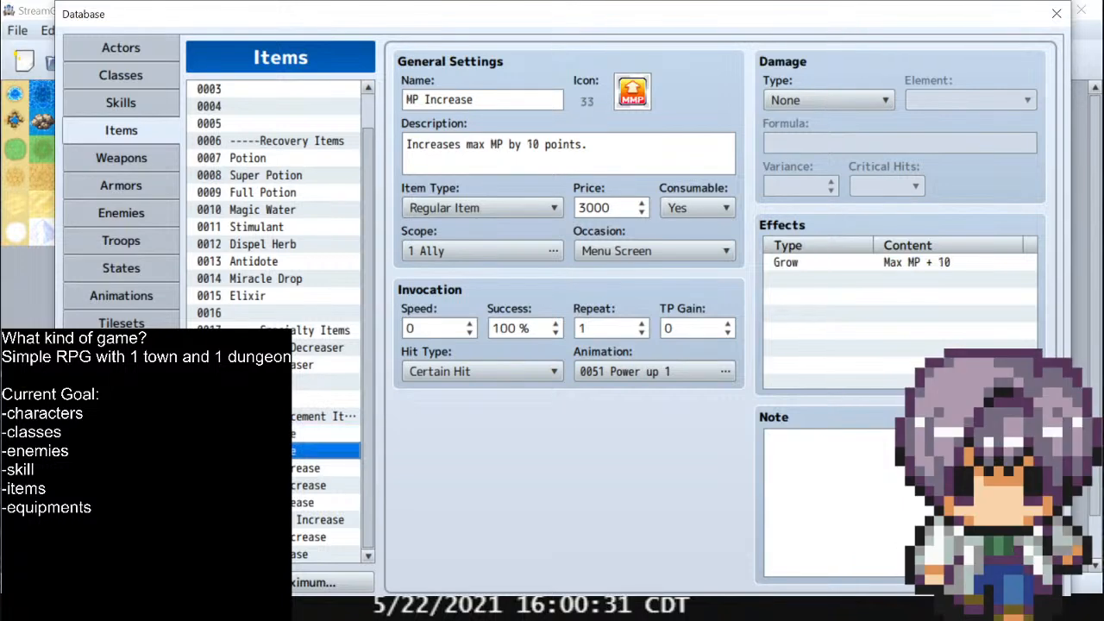
left_click(272, 469)
left_click(272, 503)
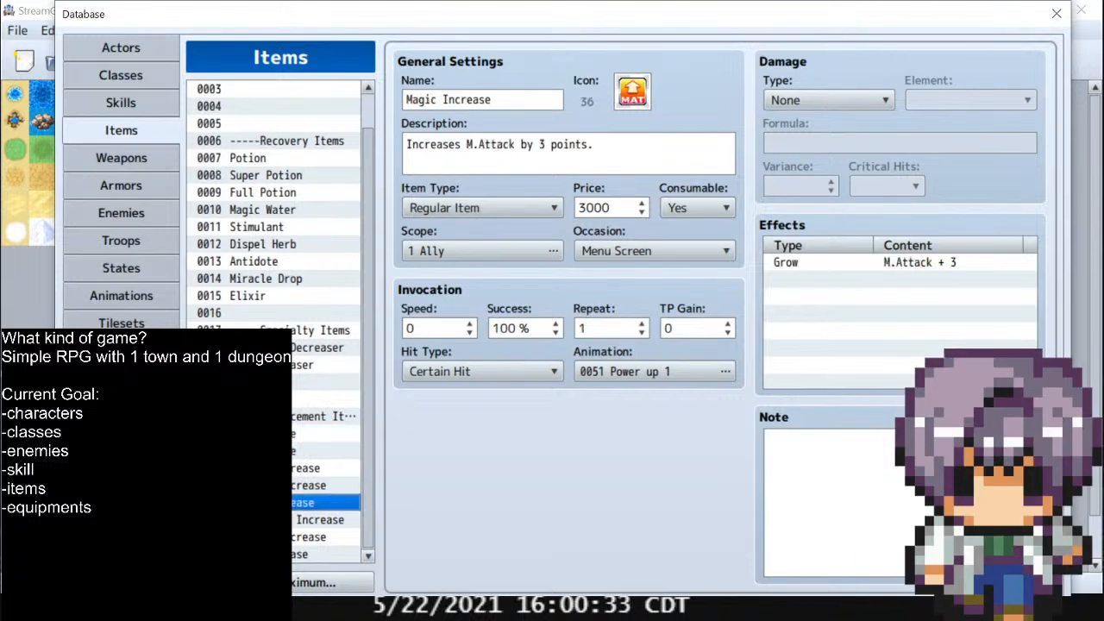
Examine the Encounter Decreaser item and the heading entries for Specialty Items and Recovery Items
left_click(298, 364)
left_click(297, 349)
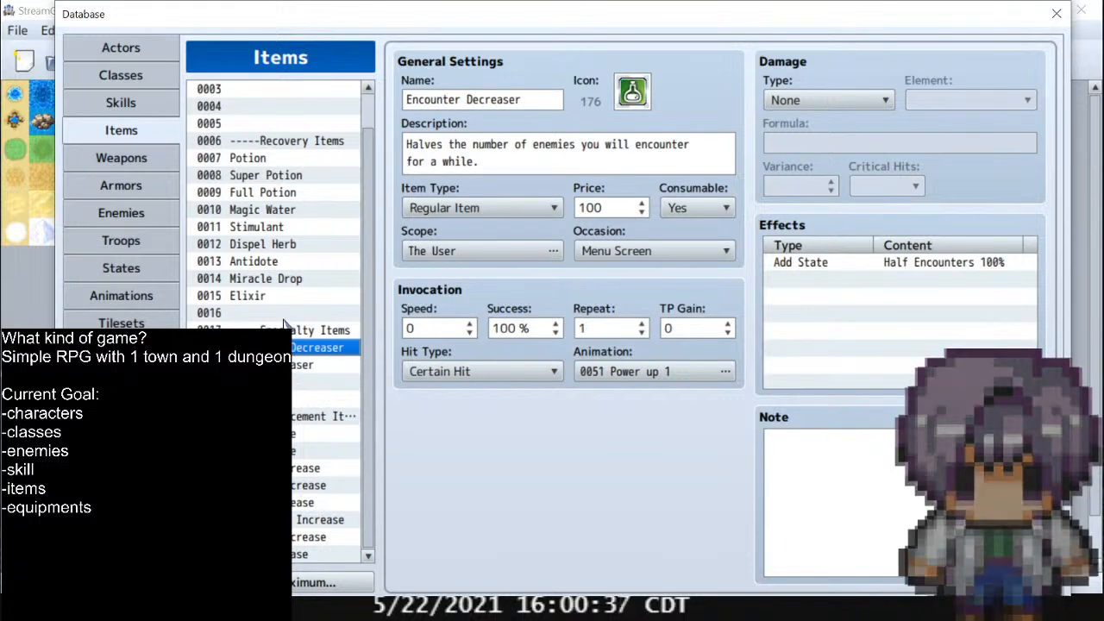
left_click(285, 329)
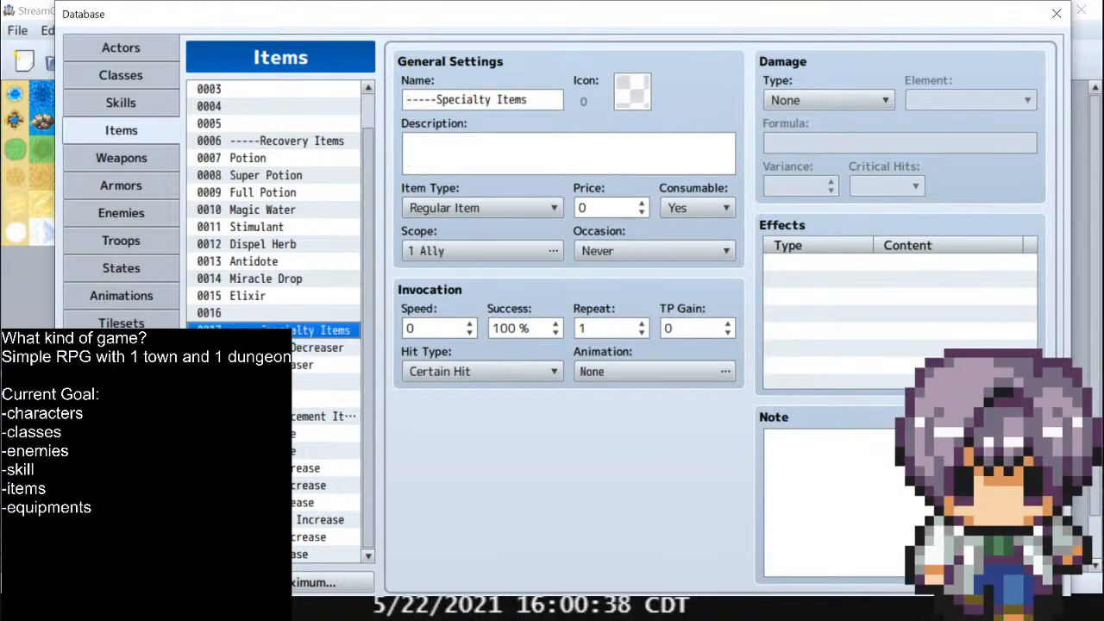
left_click(269, 143)
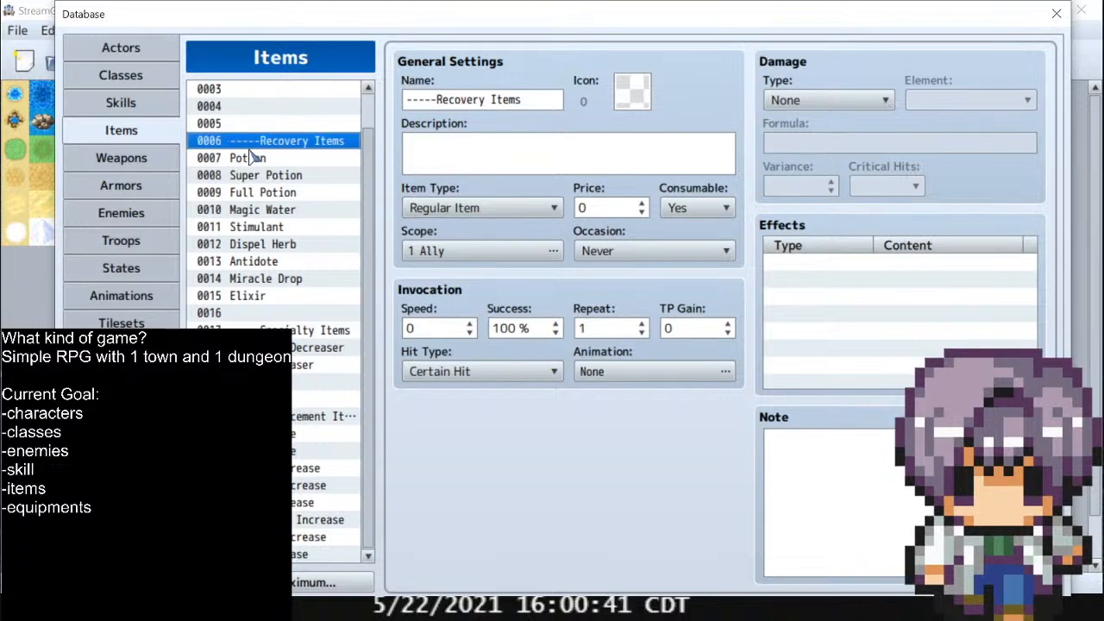
left_click(309, 329)
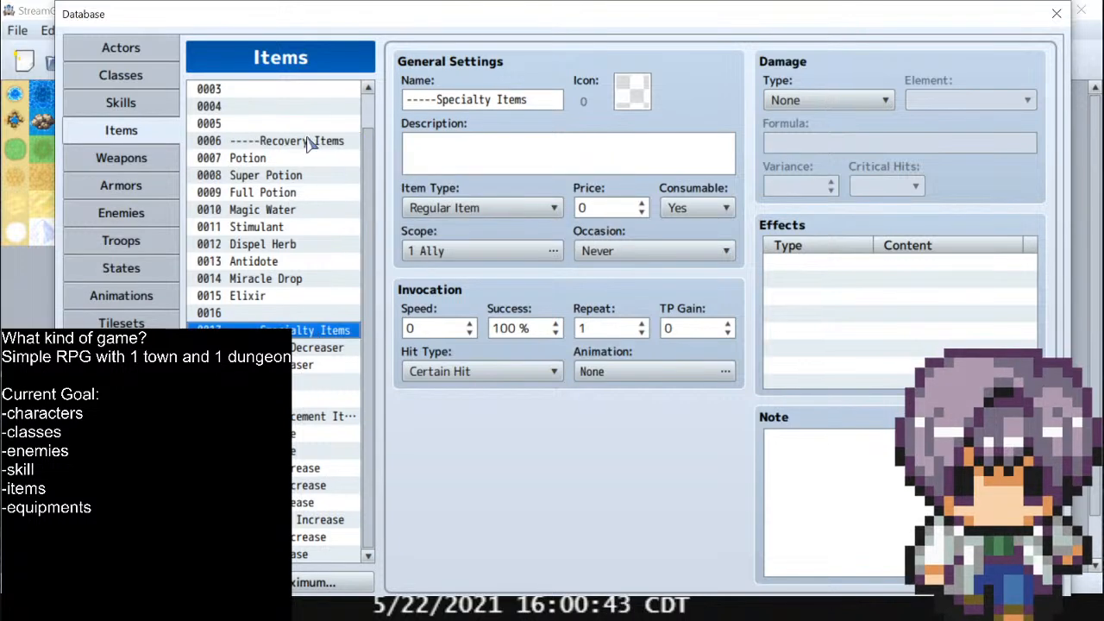
left_click(258, 143)
scroll(246, 158, "up", 1)
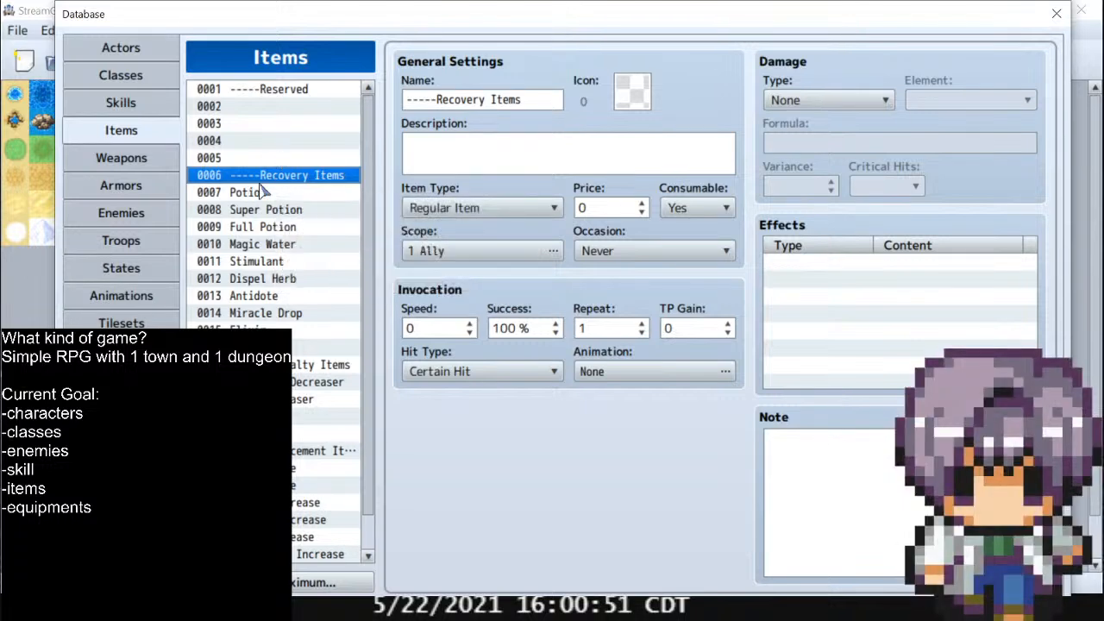
Review the empty reserved item slots and the recovery items Potion, Super Potion, Full Potion and Stimulant
left_click(271, 124)
left_click(271, 159)
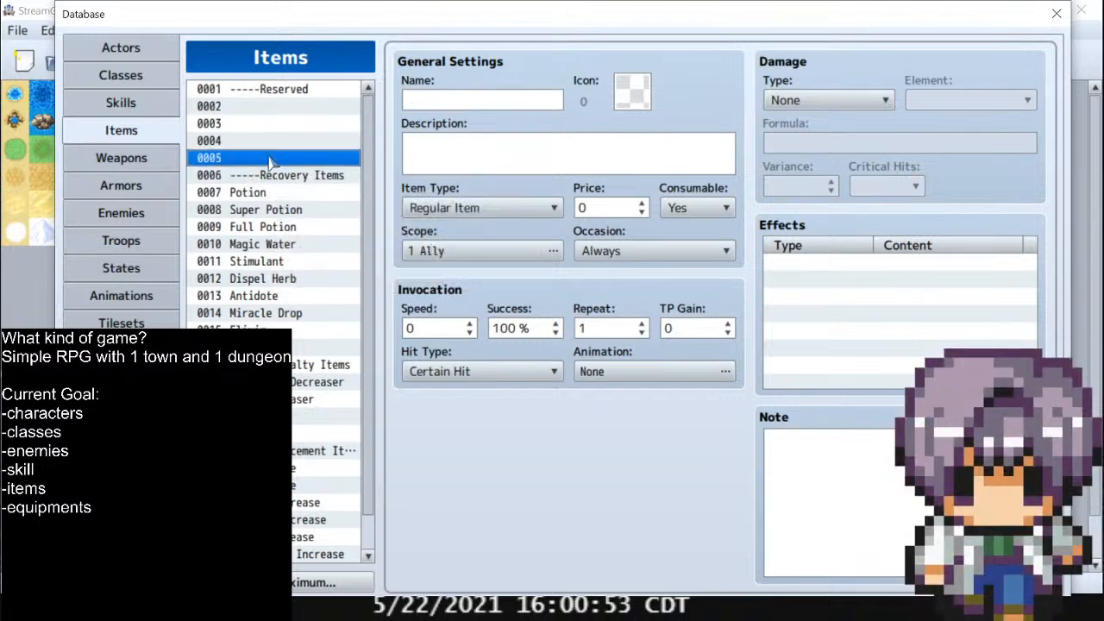
left_click(269, 175)
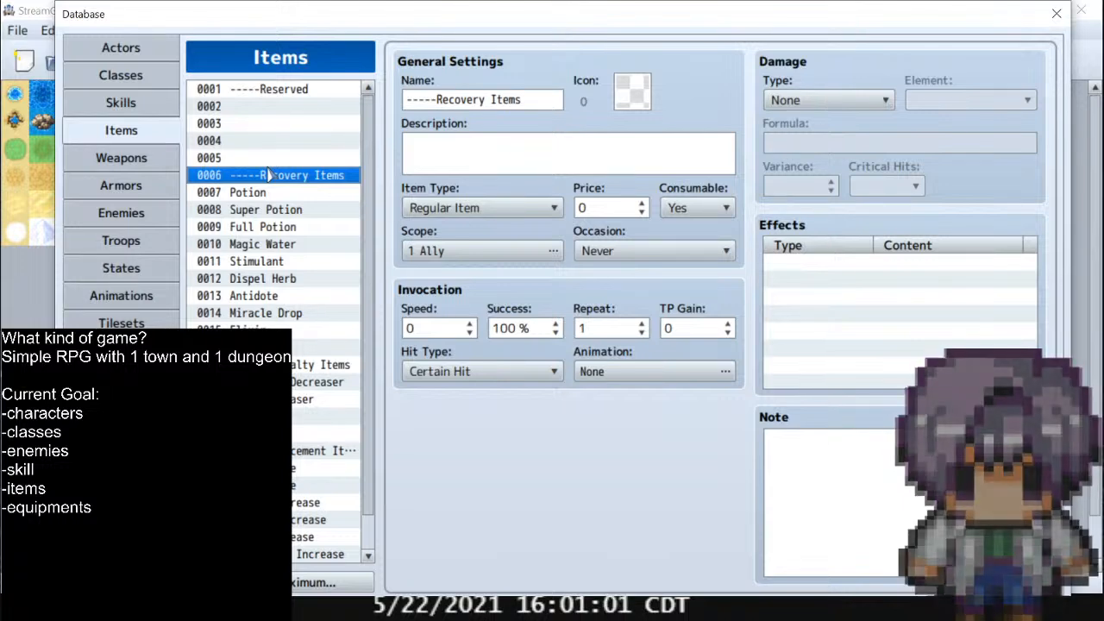
left_click(270, 193)
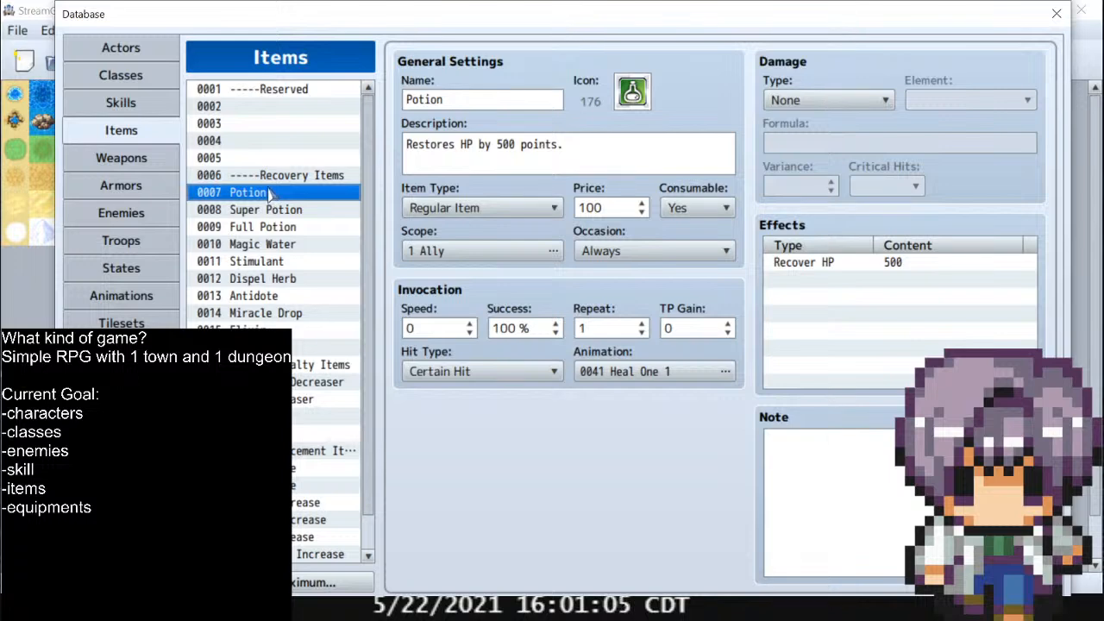
left_click(276, 210)
left_click(276, 227)
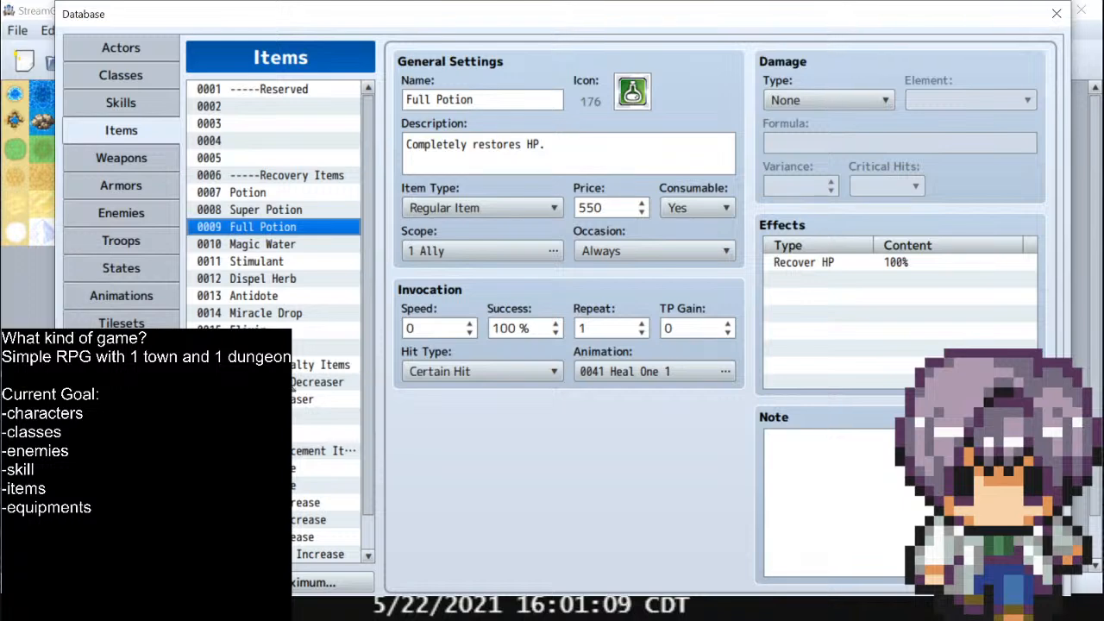
left_click(257, 263)
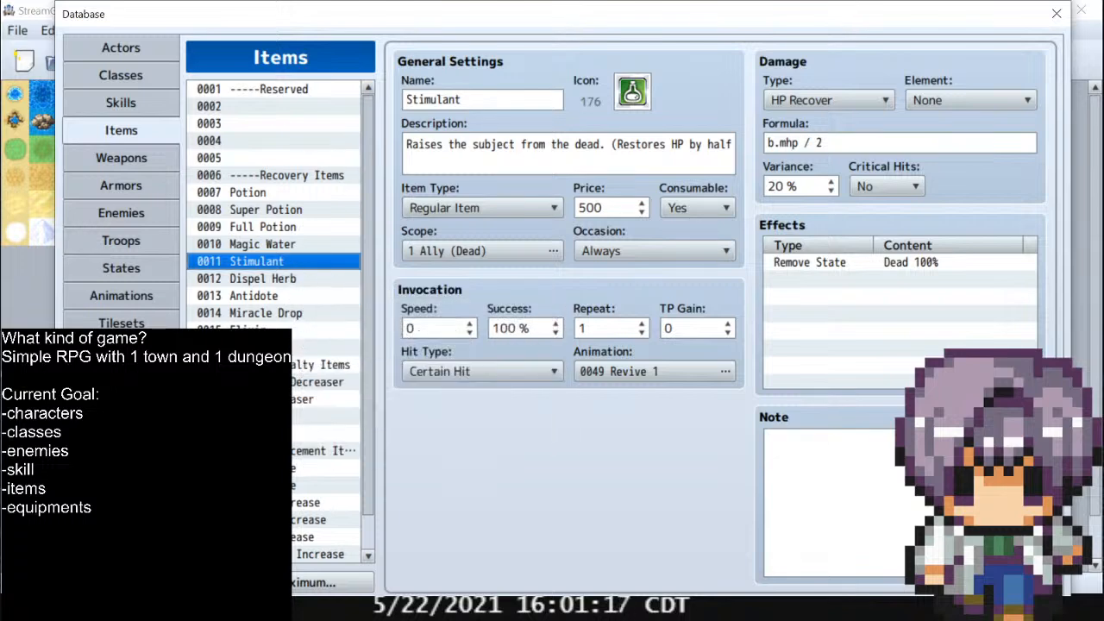
Look over the settings of the Short Sword weapon, the Attack skill and the Tank class
left_click(136, 160)
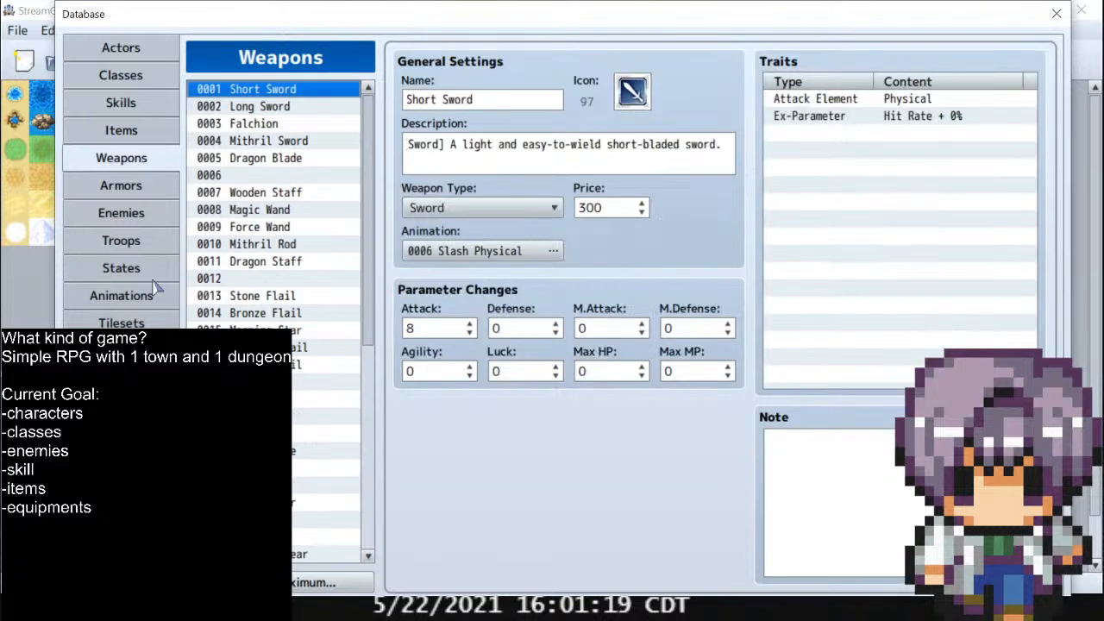
mouse_move(367, 120)
left_mouse_down()
mouse_move(368, 433)
mouse_move(387, 109)
left_mouse_up()
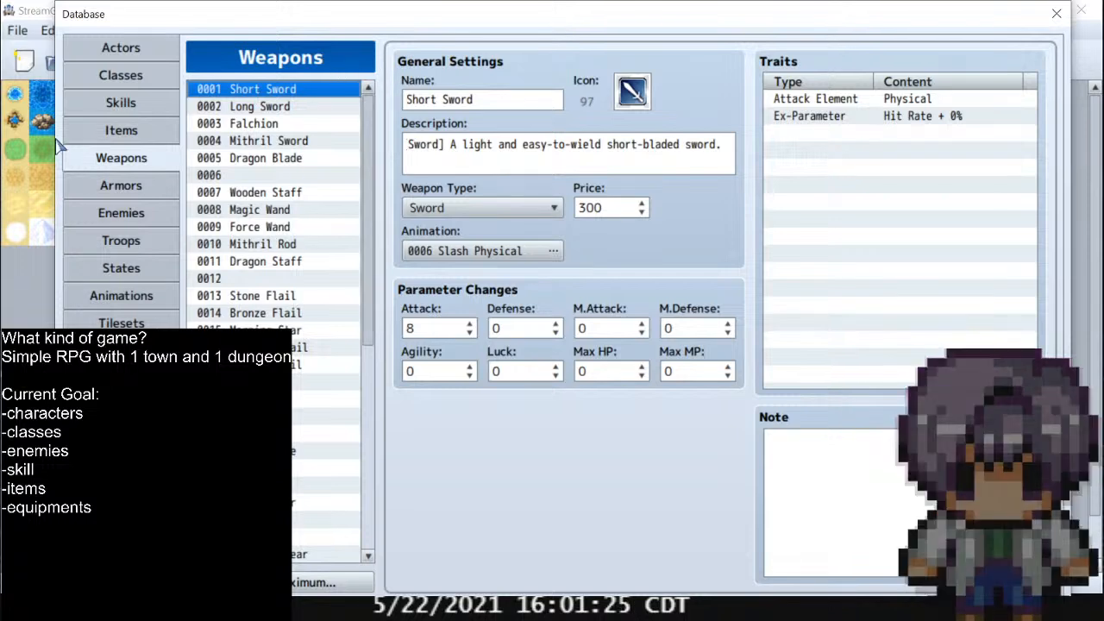
left_click(131, 102)
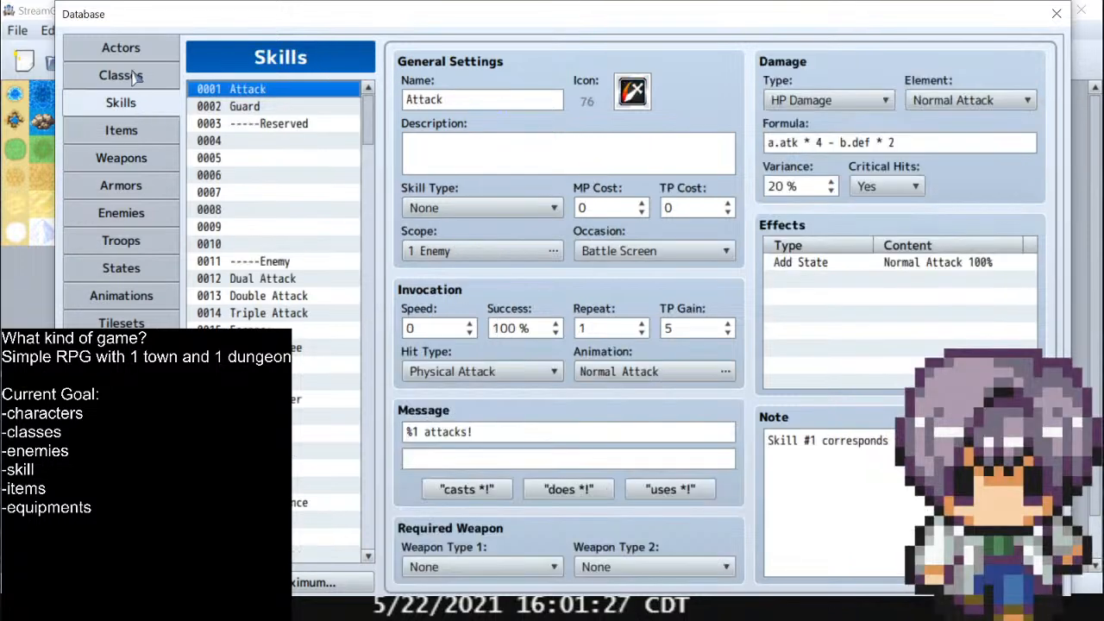
left_click(129, 75)
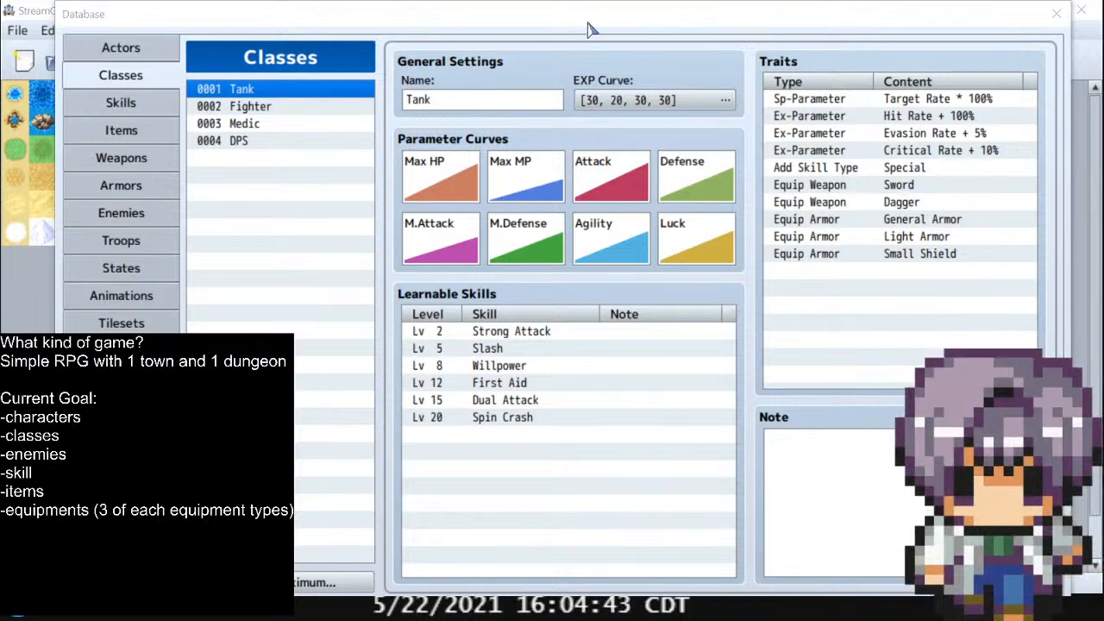
Reduce the maximum number of weapons in the database to 1
left_click(136, 162)
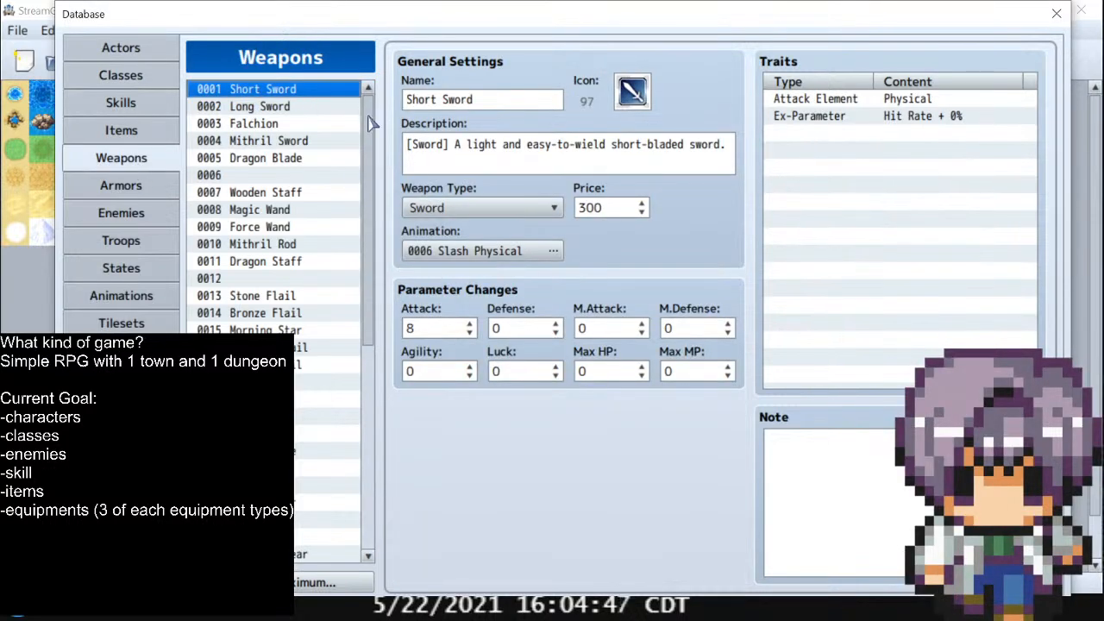
left_click_drag(363, 107, 367, 486)
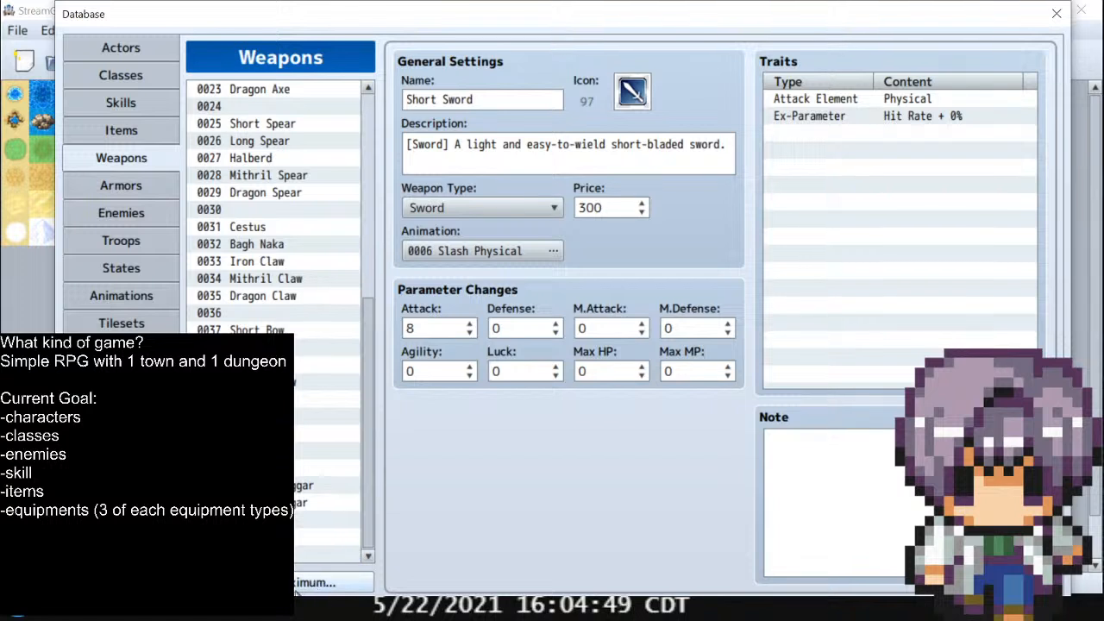
left_click(340, 583)
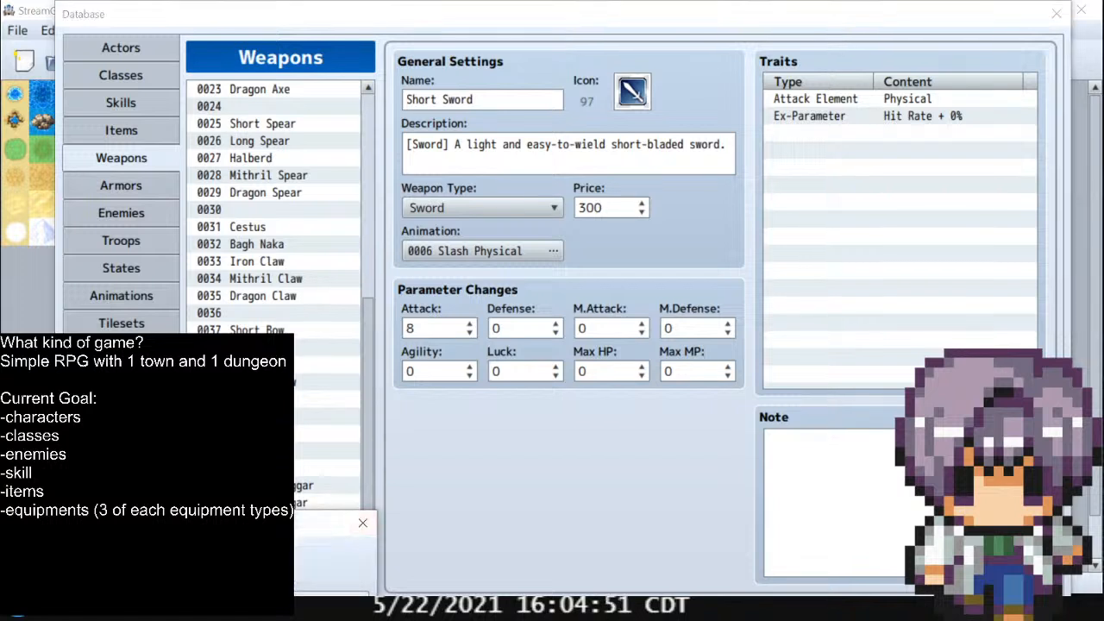
type("1")
key("Return")
Raise the maximum number of weapons again to create blank slots, and clear the Short Sword's description
left_click(335, 583)
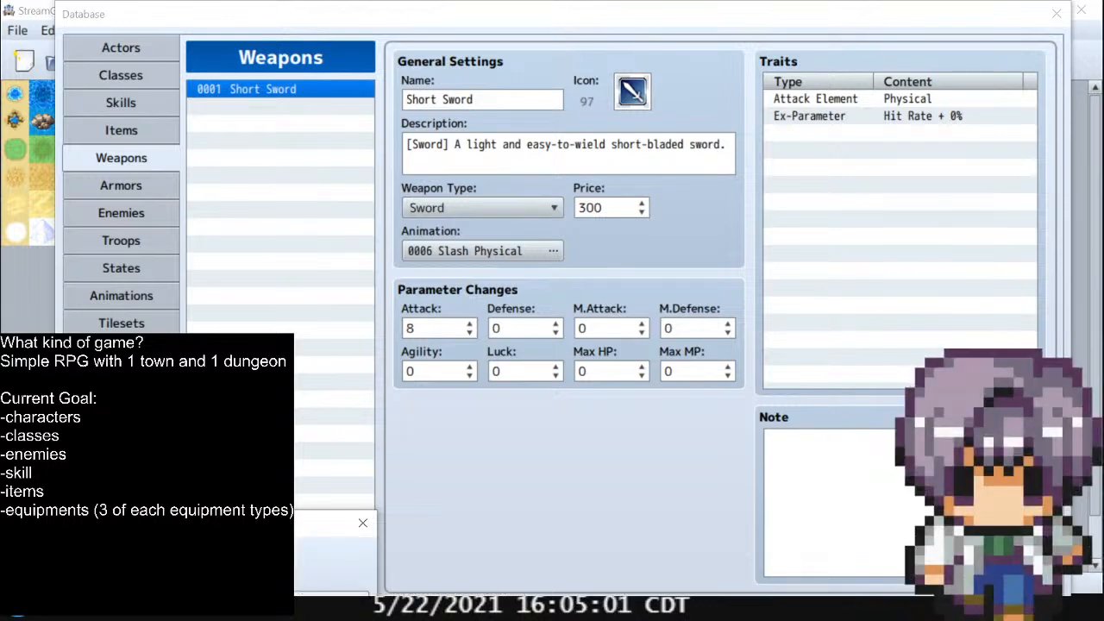
key("Return")
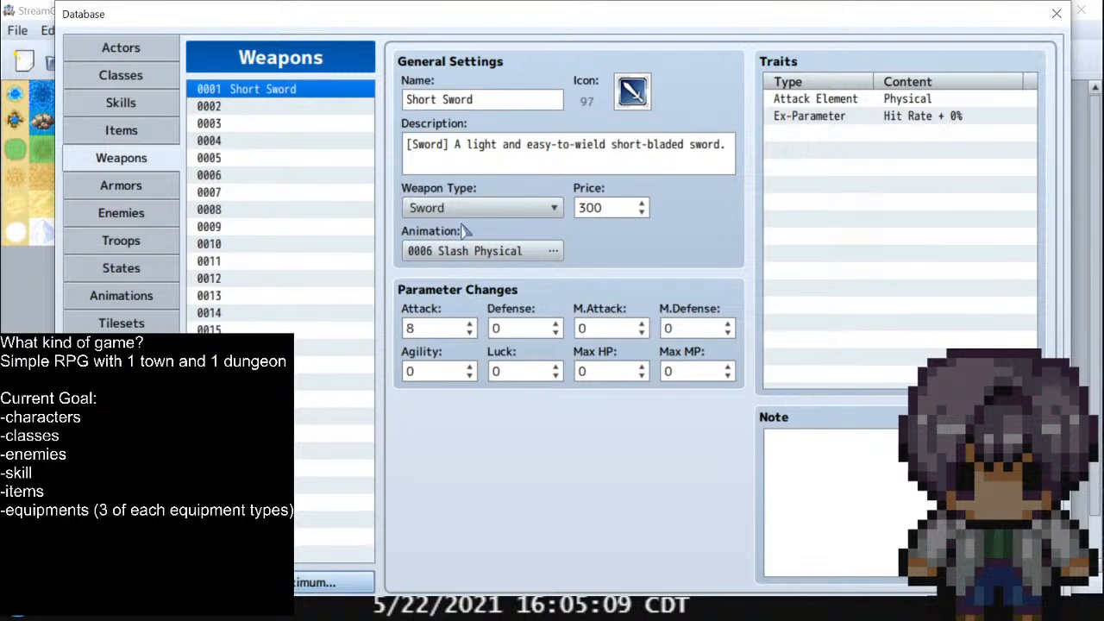
left_click(293, 104)
left_click(295, 91)
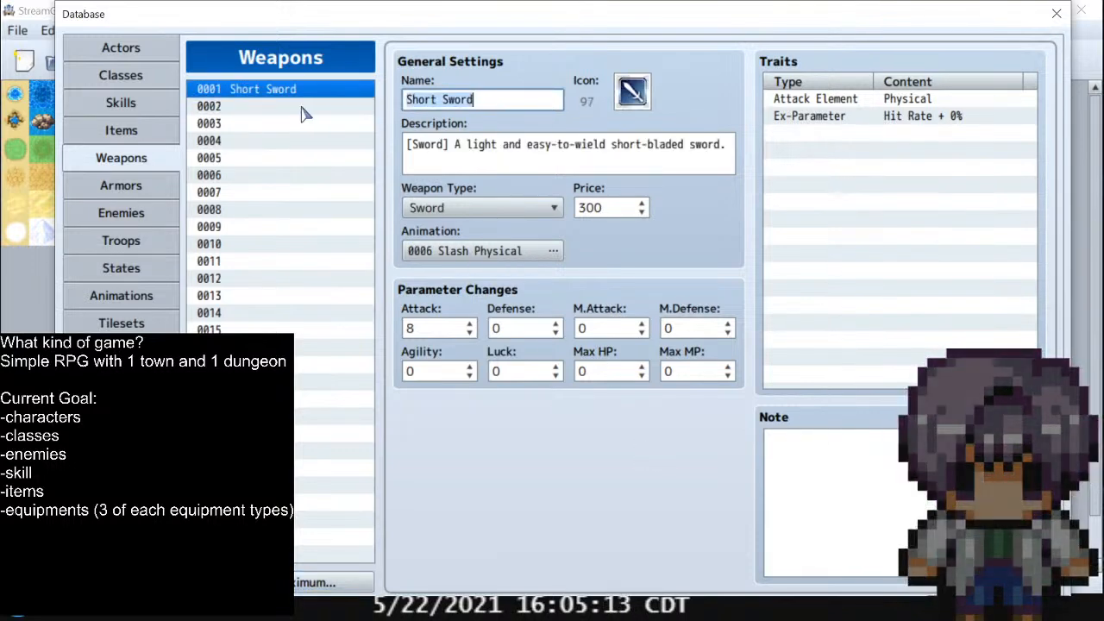
left_click(545, 168)
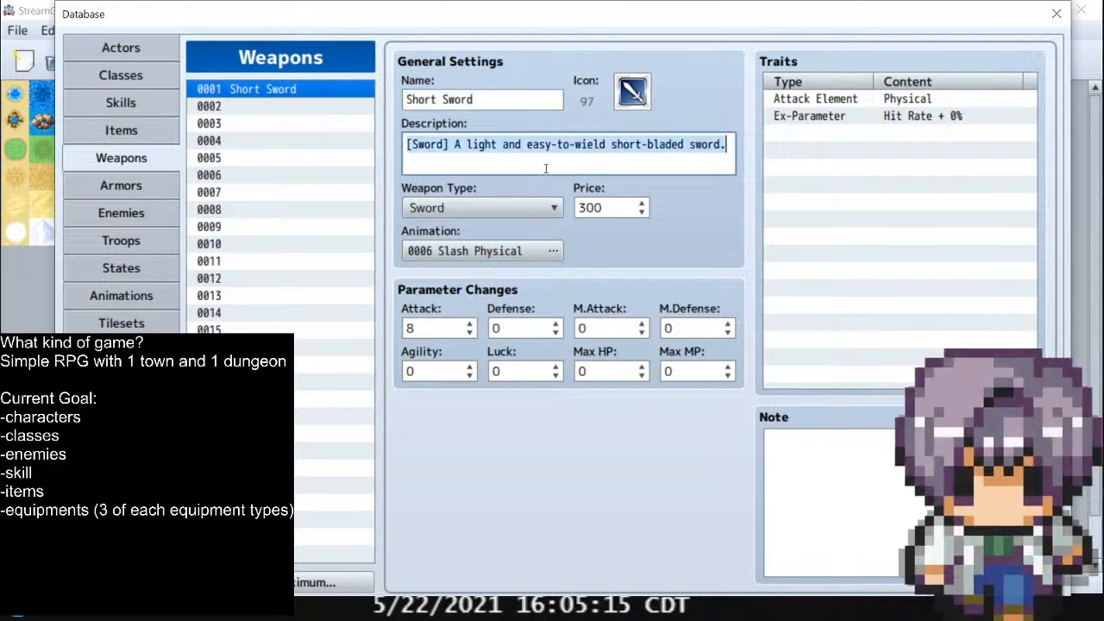
key("BackSpace")
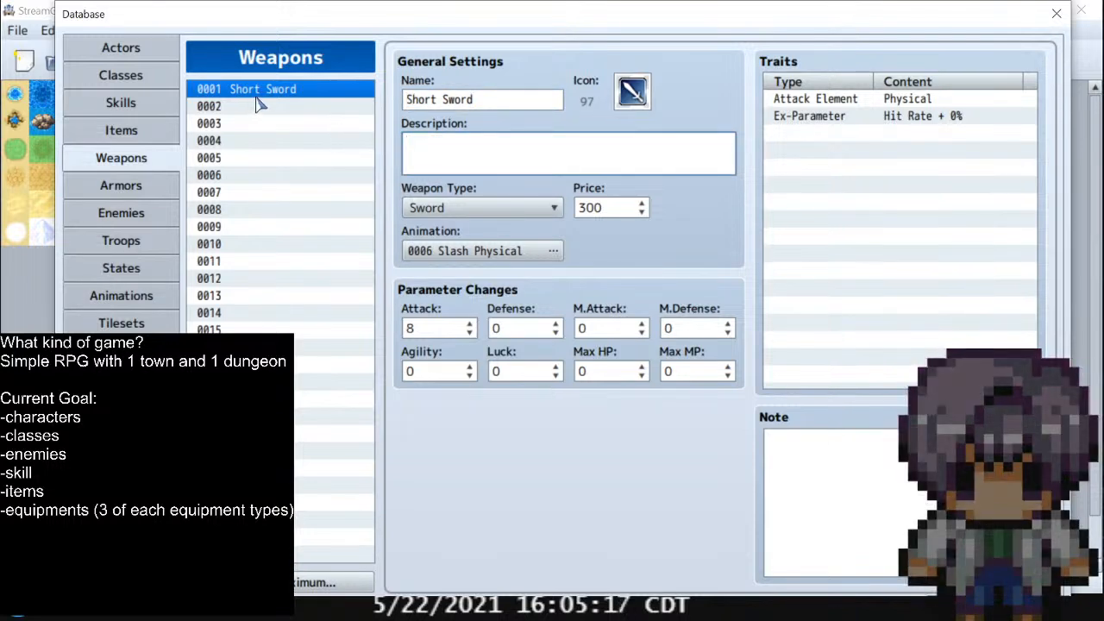
Check which equipment types are available for the first armor entry, and return to the weapons list
left_click(503, 100)
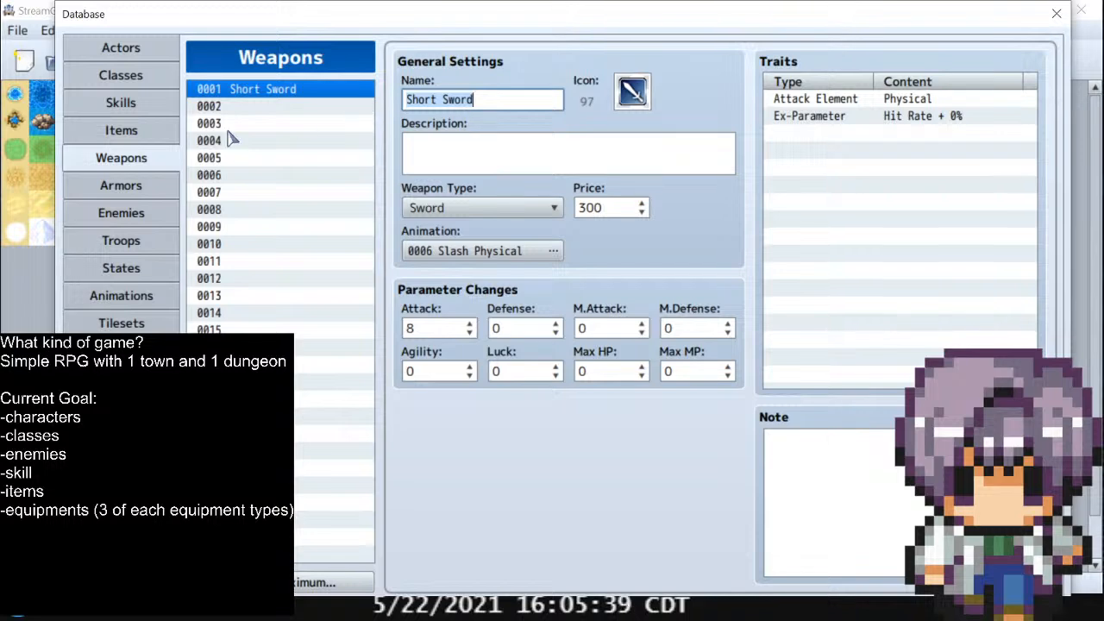
left_click(116, 191)
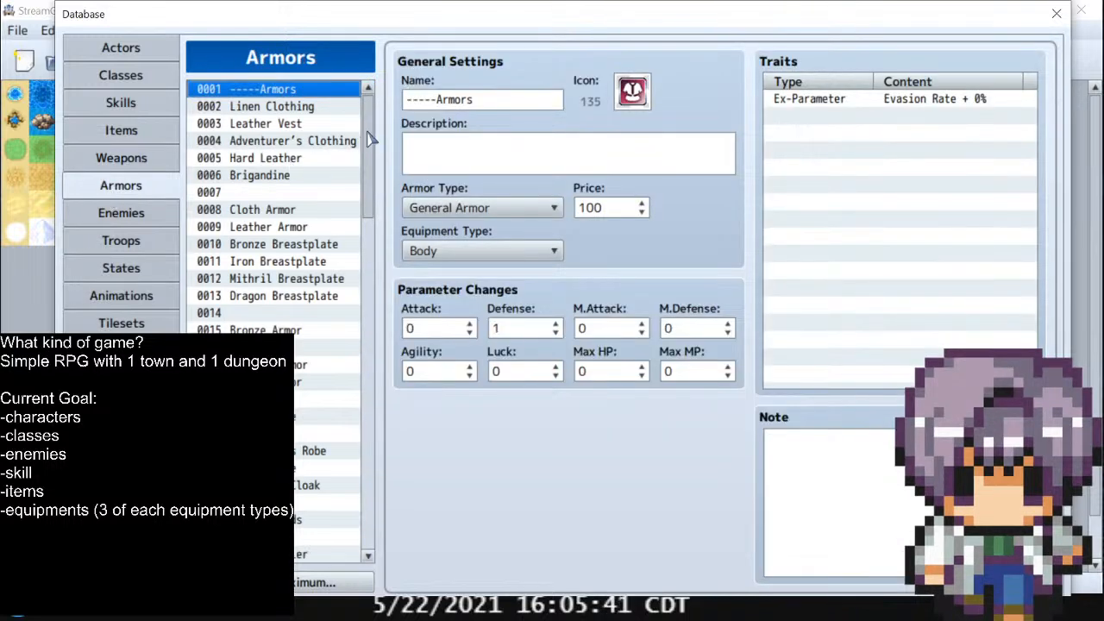
left_click(474, 251)
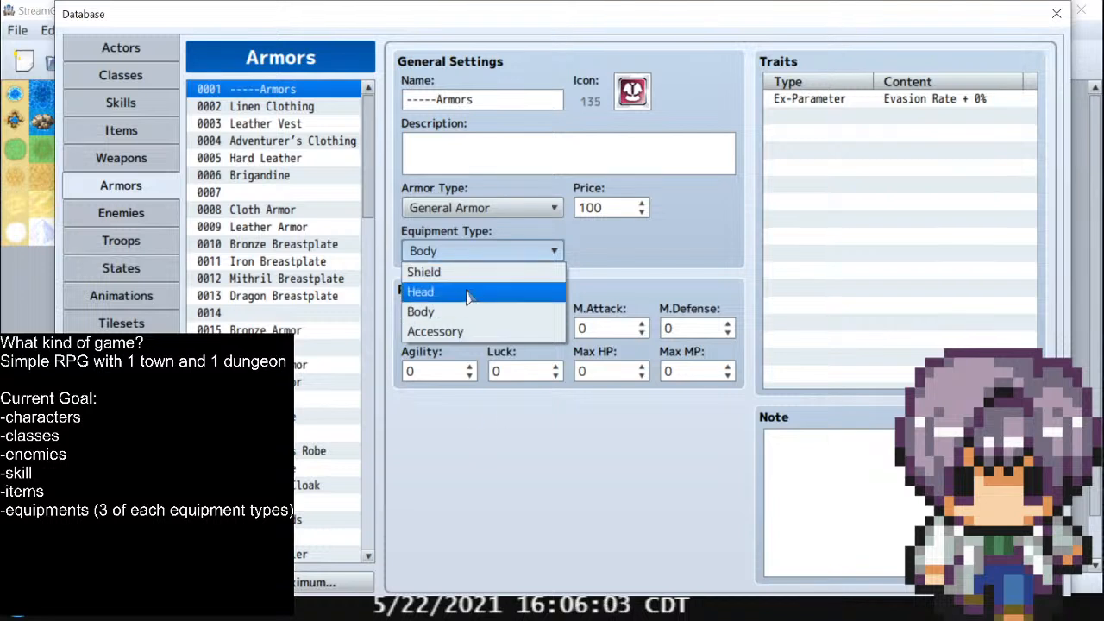
left_click(143, 166)
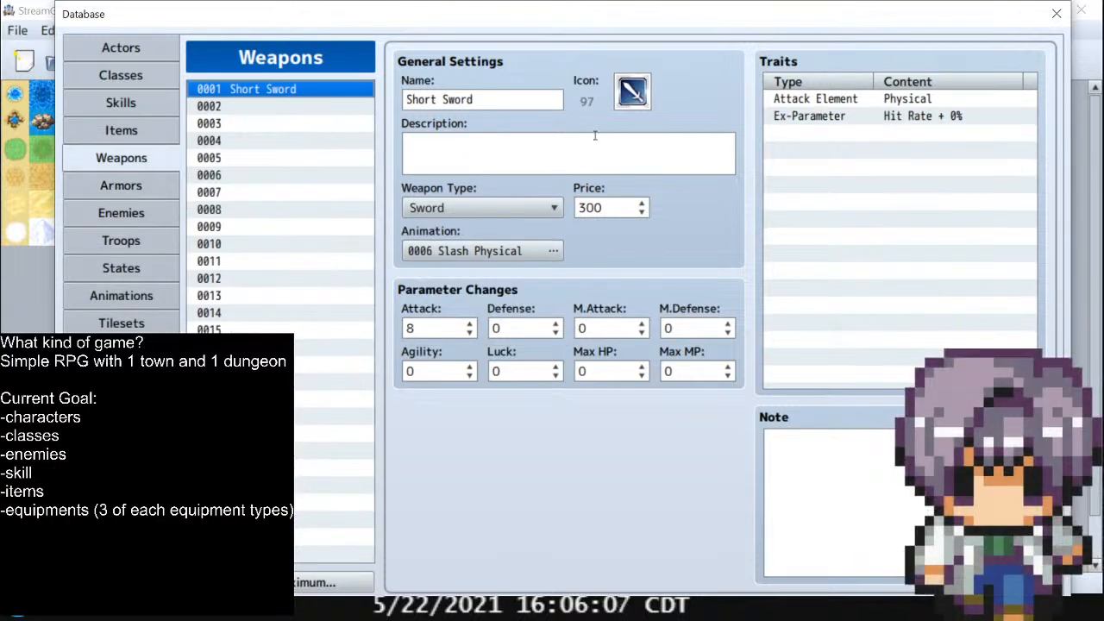
Change the icon of weapon 0001 to the shield, icon 128
left_click(633, 94)
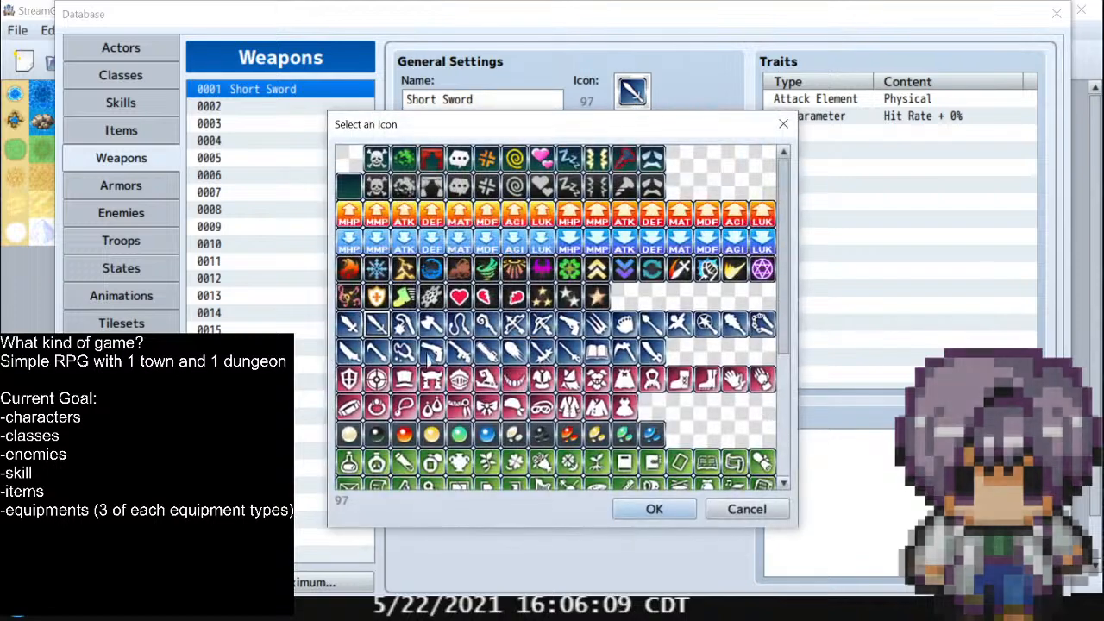
scroll(792, 276, "down", 1)
scroll(789, 284, "down", 2)
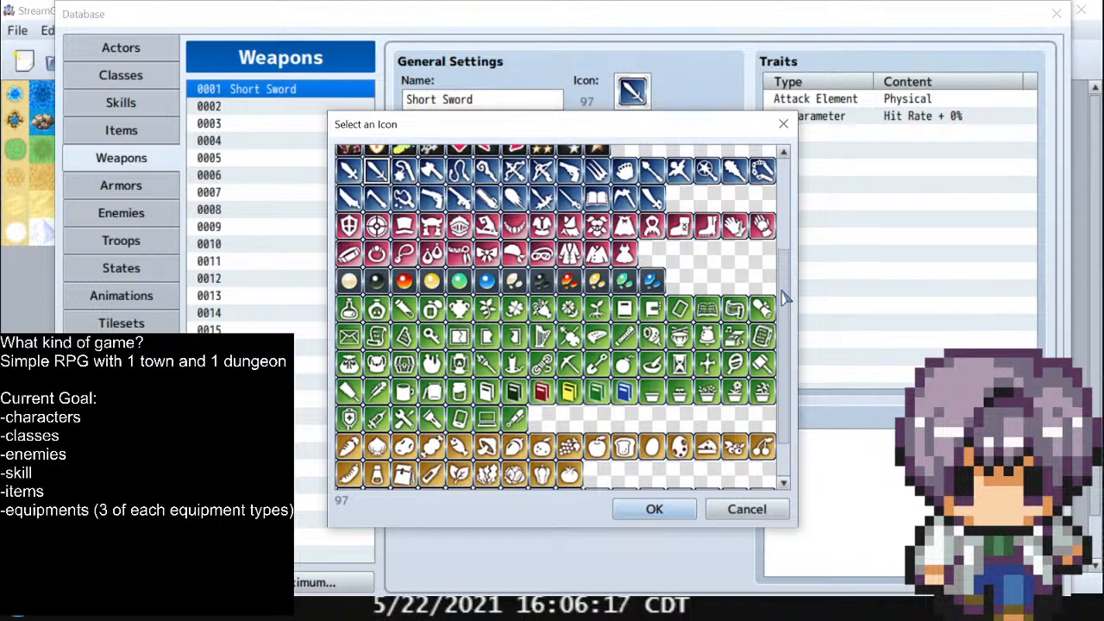
scroll(787, 336, "down", 2)
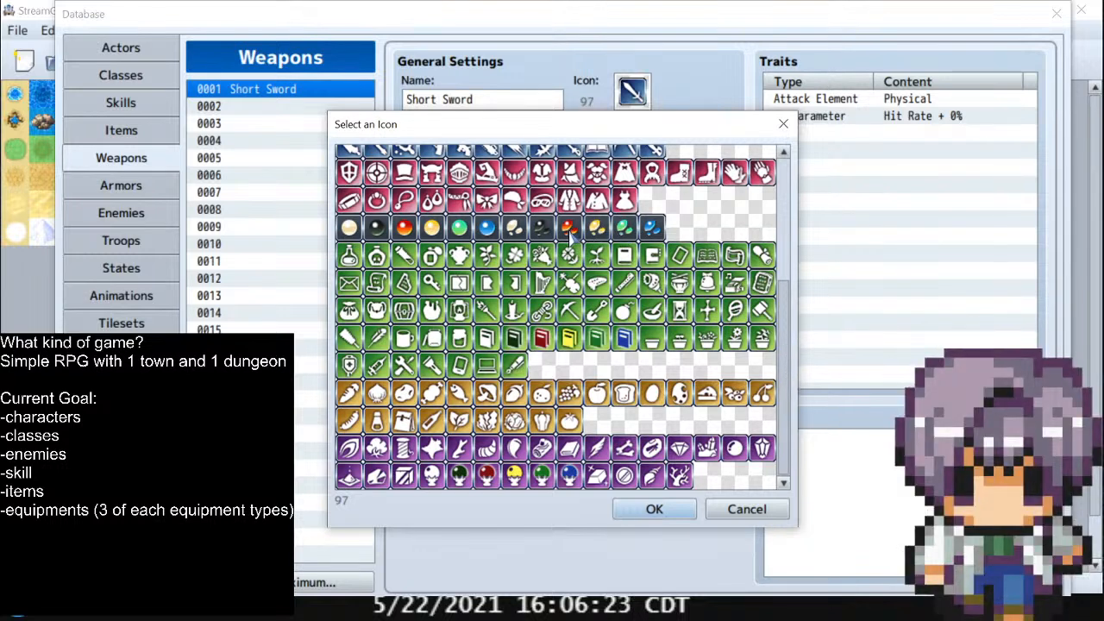
left_click(597, 226)
scroll(598, 225, "up", 1)
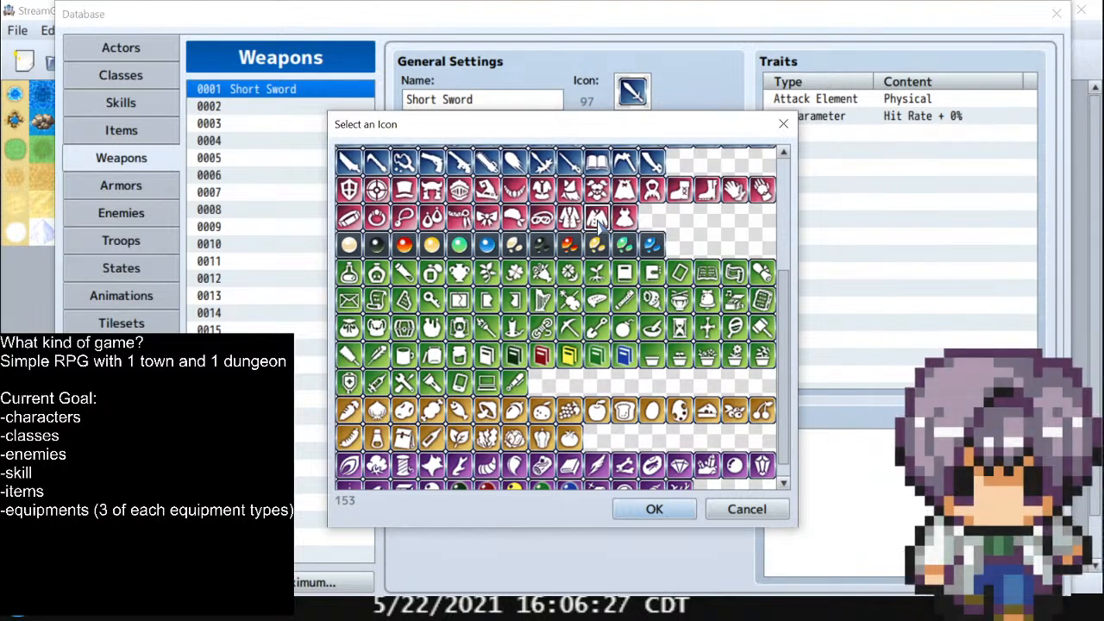
scroll(598, 222, "up", 1)
left_click(377, 224)
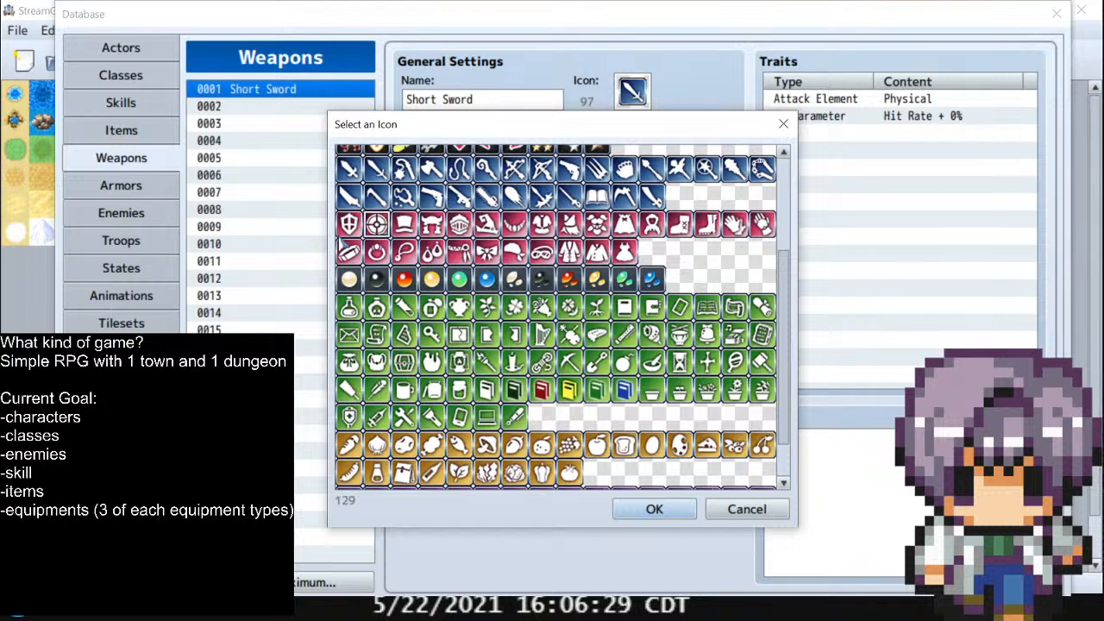
left_click(349, 224)
left_click(655, 509)
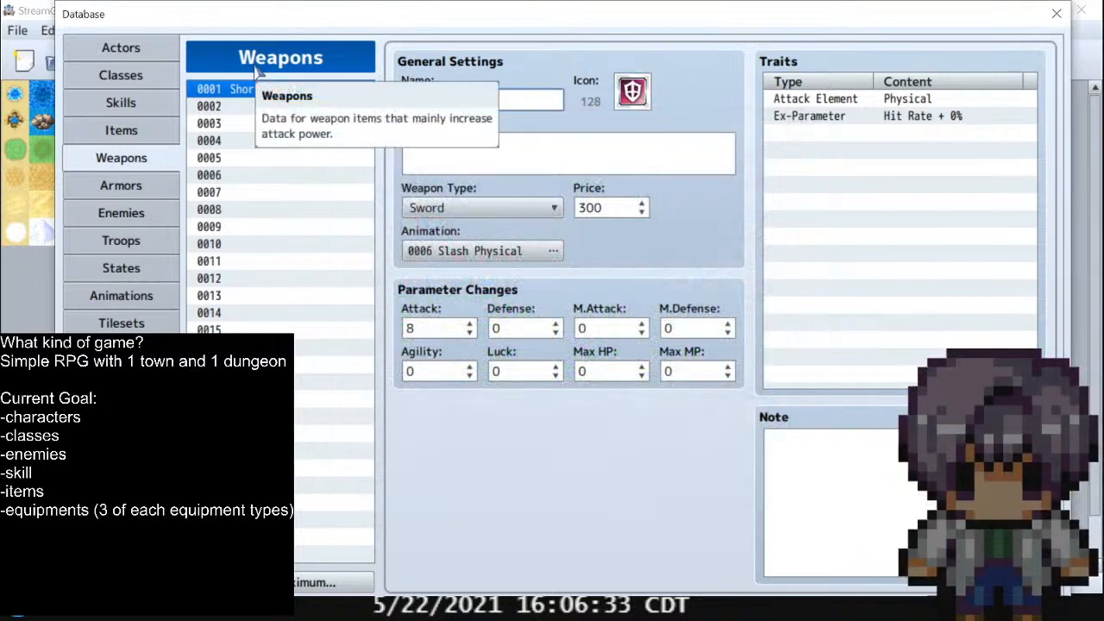
Rename weapon 0001 as Worn Shield
left_click(507, 102)
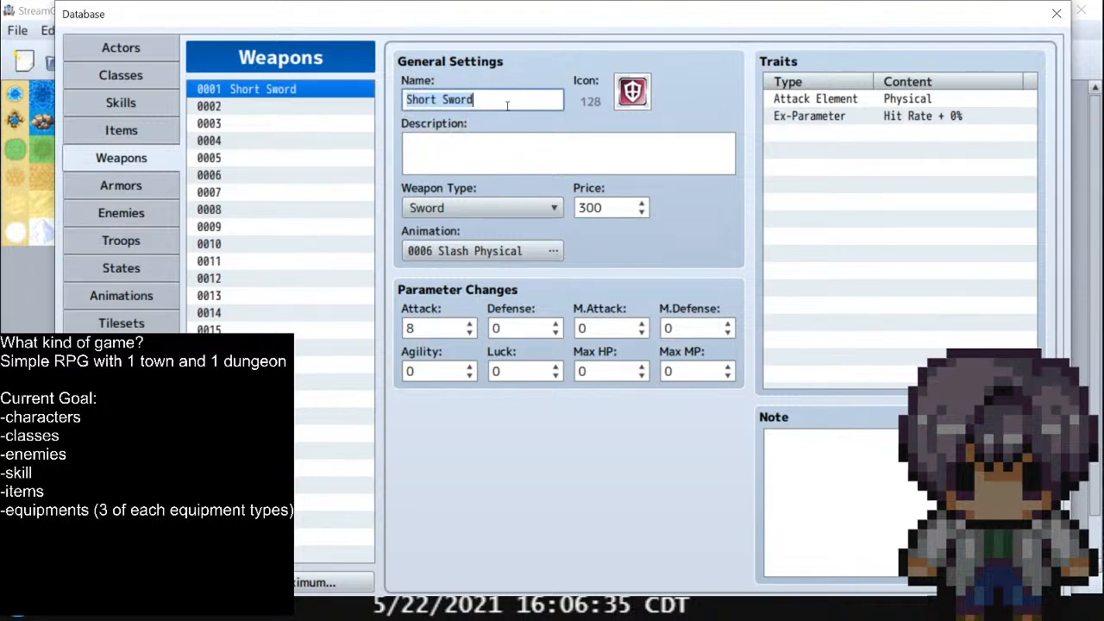
type("worn")
key("BackSpace")
key("BackSpace")
key("BackSpace")
key("BackSpace")
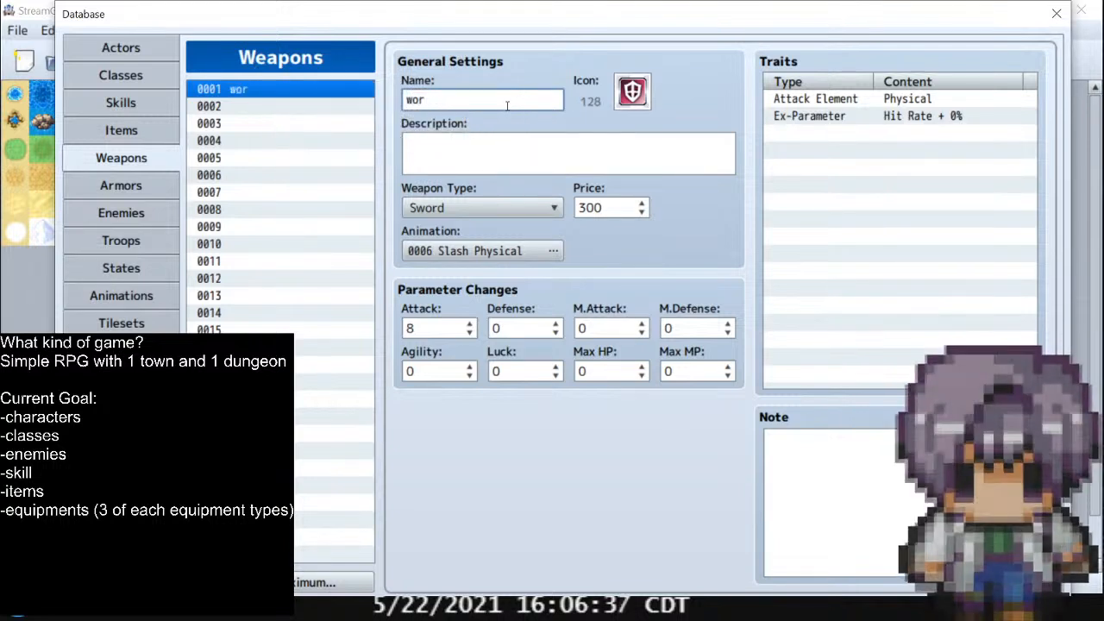
type("Worn")
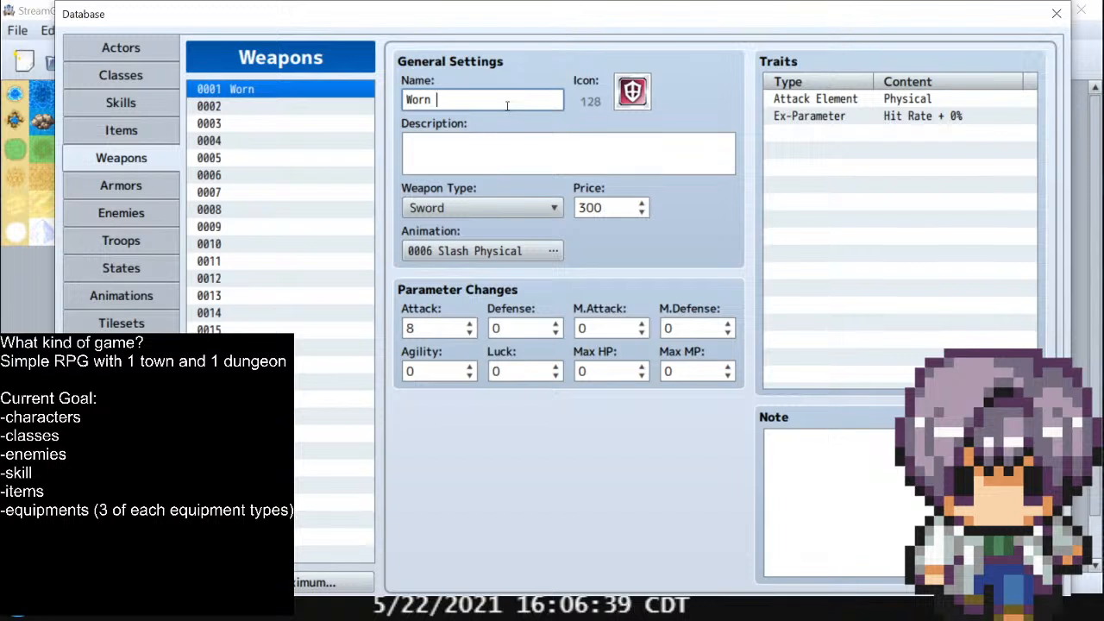
type(" Shied")
key("BackSpace")
type("ld")
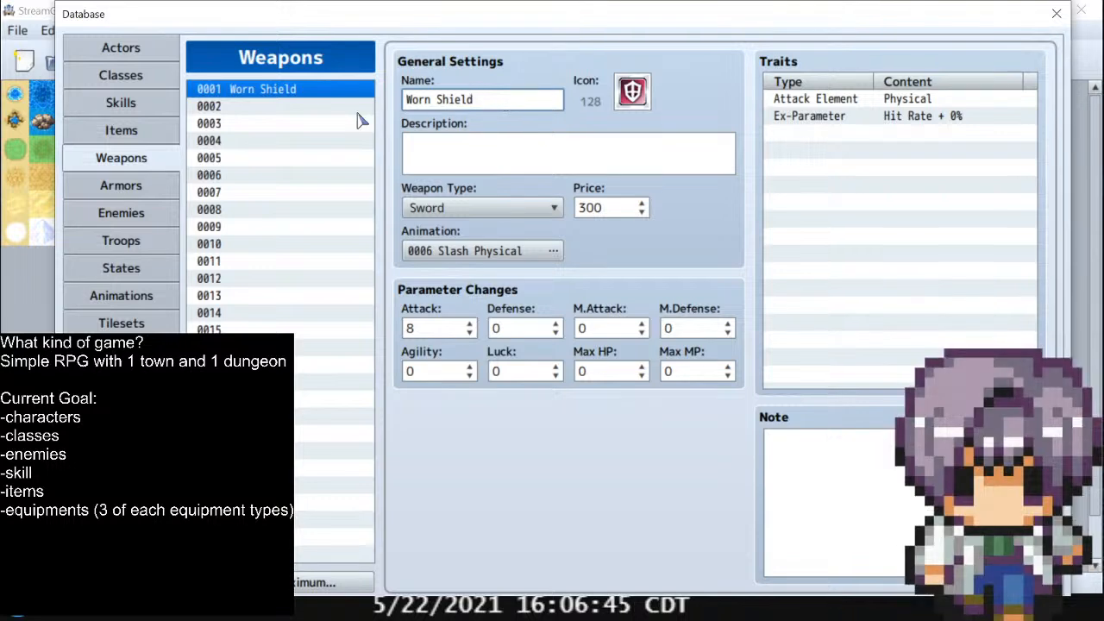
Check the Fighter actor's profile for reference and name weapon entry 0005 Gloves
left_click(282, 143)
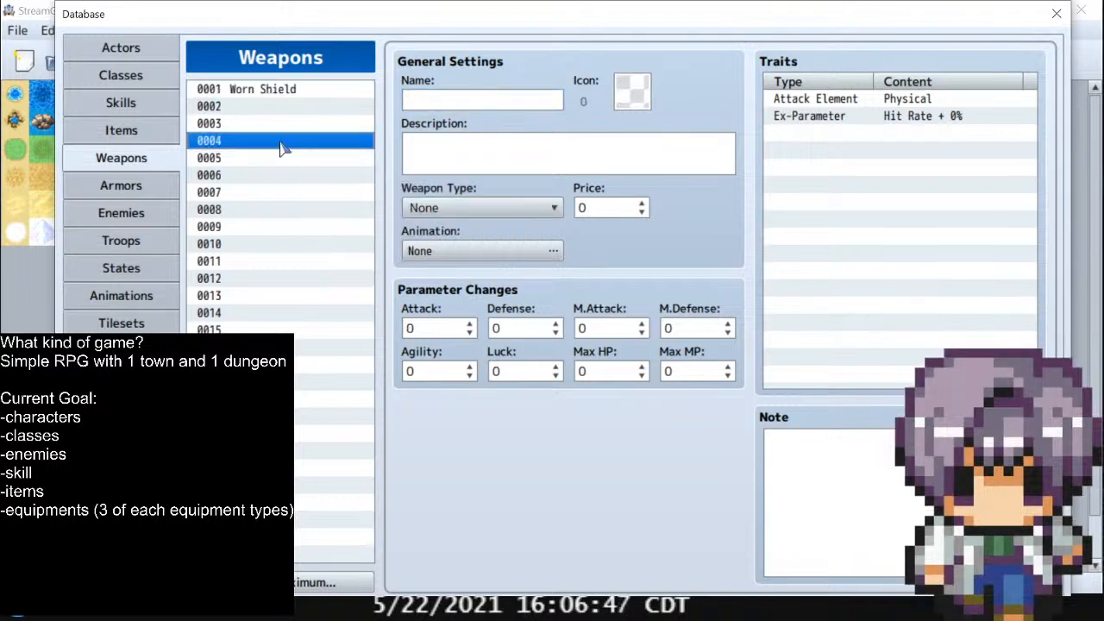
left_click(302, 158)
left_click(474, 91)
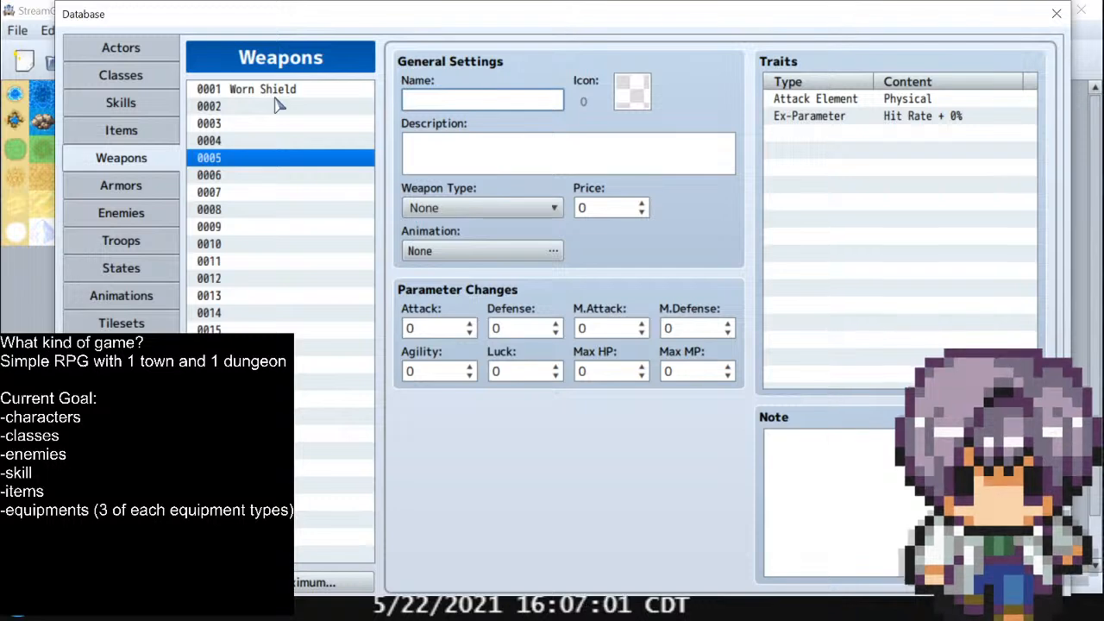
left_click(120, 48)
left_click(258, 106)
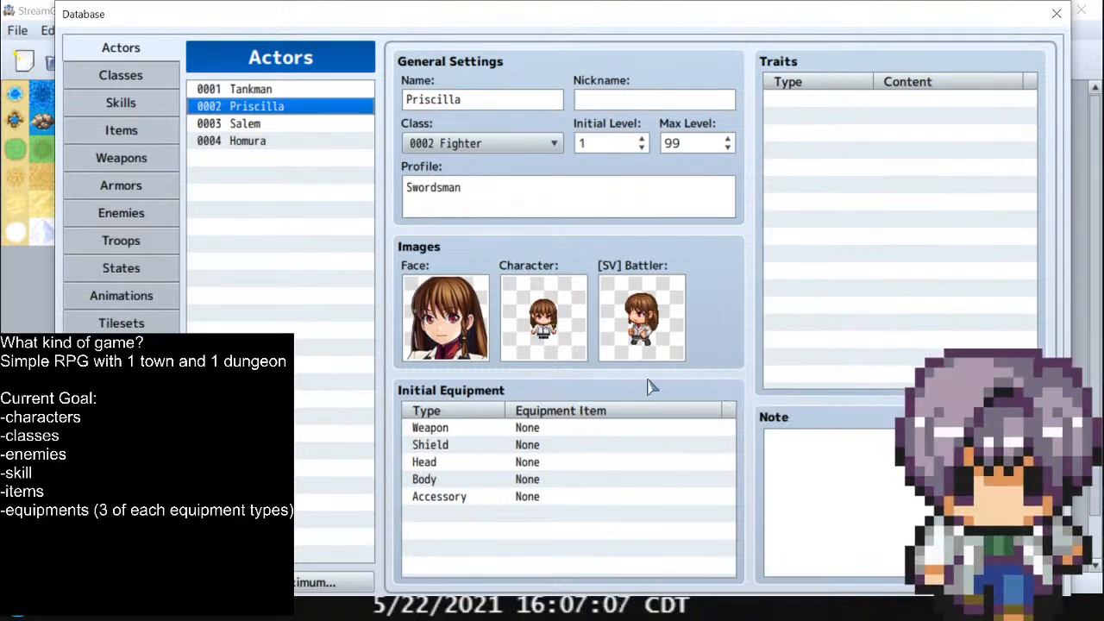
left_click(136, 160)
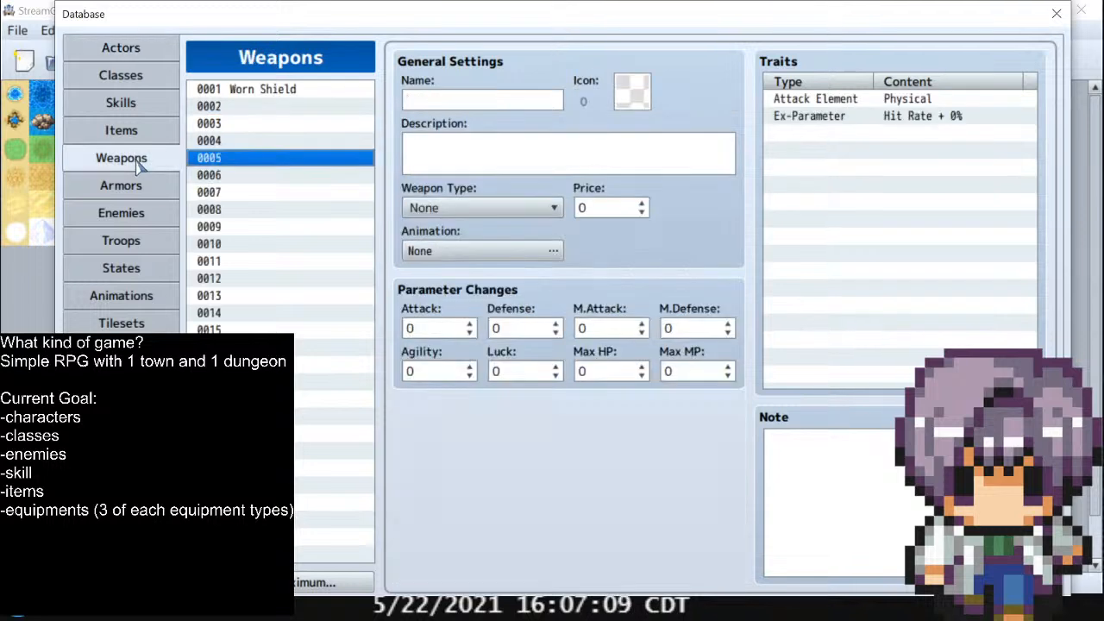
left_click(545, 96)
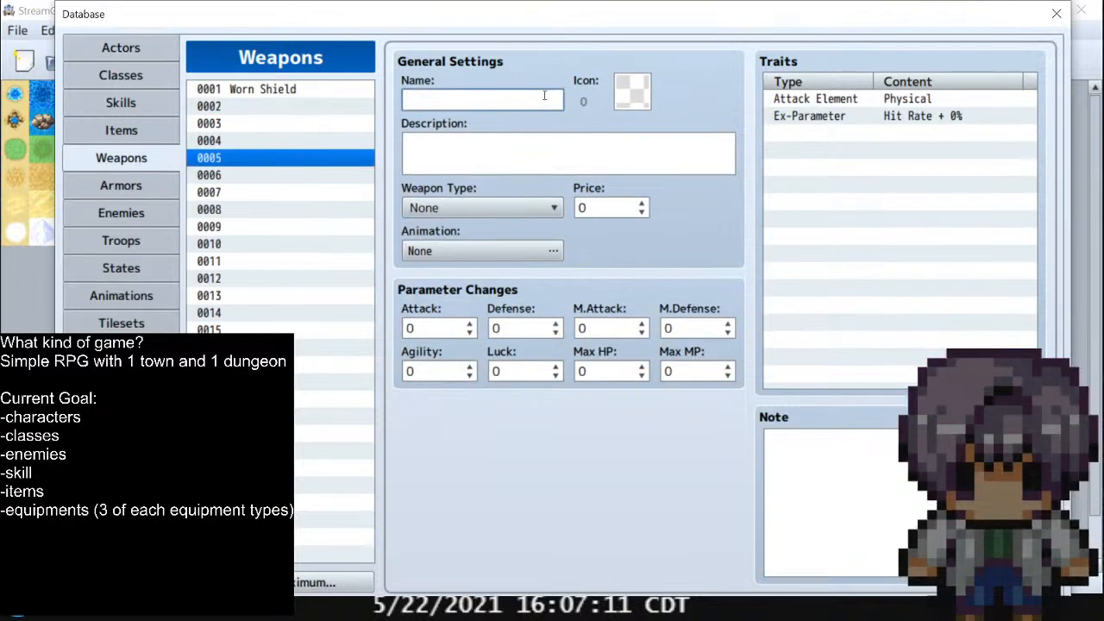
type("Gloves")
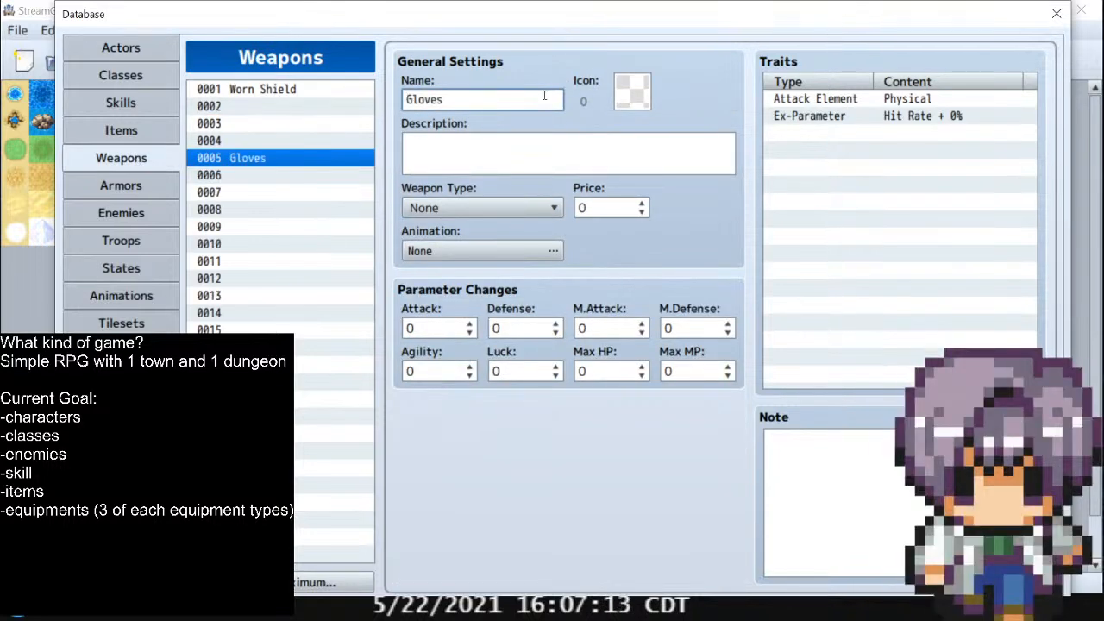
Give the Gloves weapon the glove icon, number 142
left_click(633, 91)
scroll(787, 276, "down", 3)
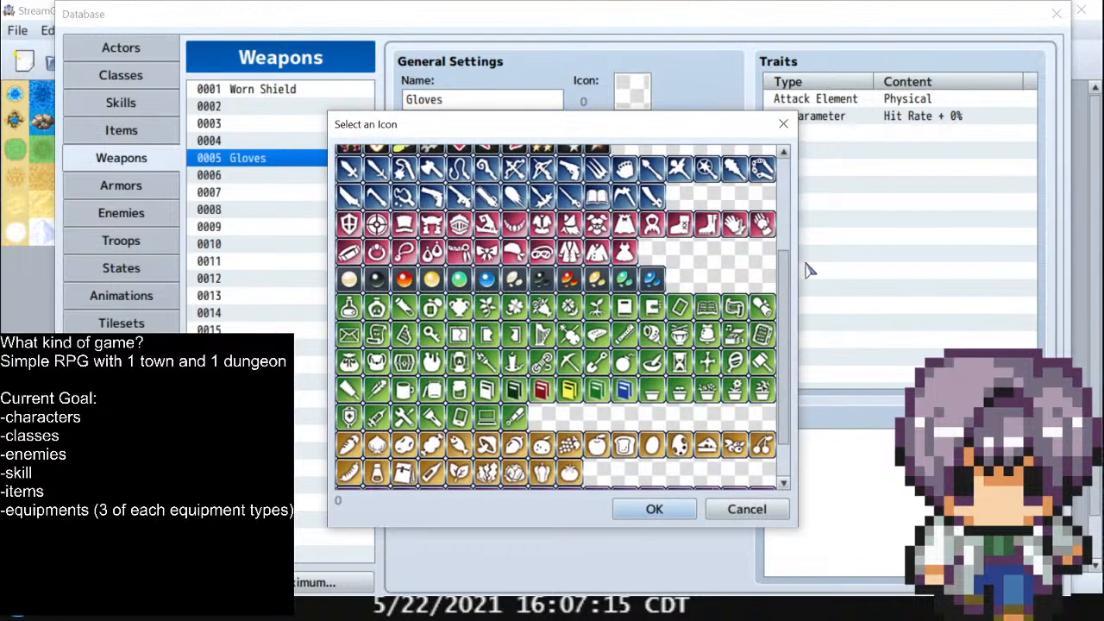
left_click(735, 225)
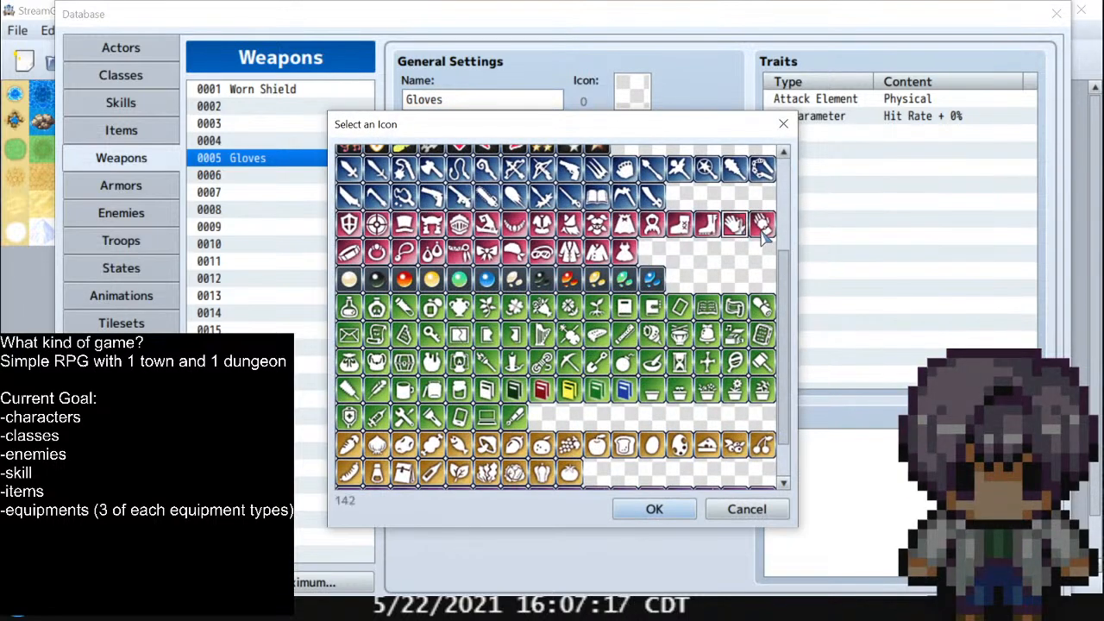
left_click(688, 501)
Check the Medic actor's profile for reference and name weapon entry 0009 Scarves
left_click(258, 176)
left_click(255, 195)
left_click(112, 47)
left_click(232, 127)
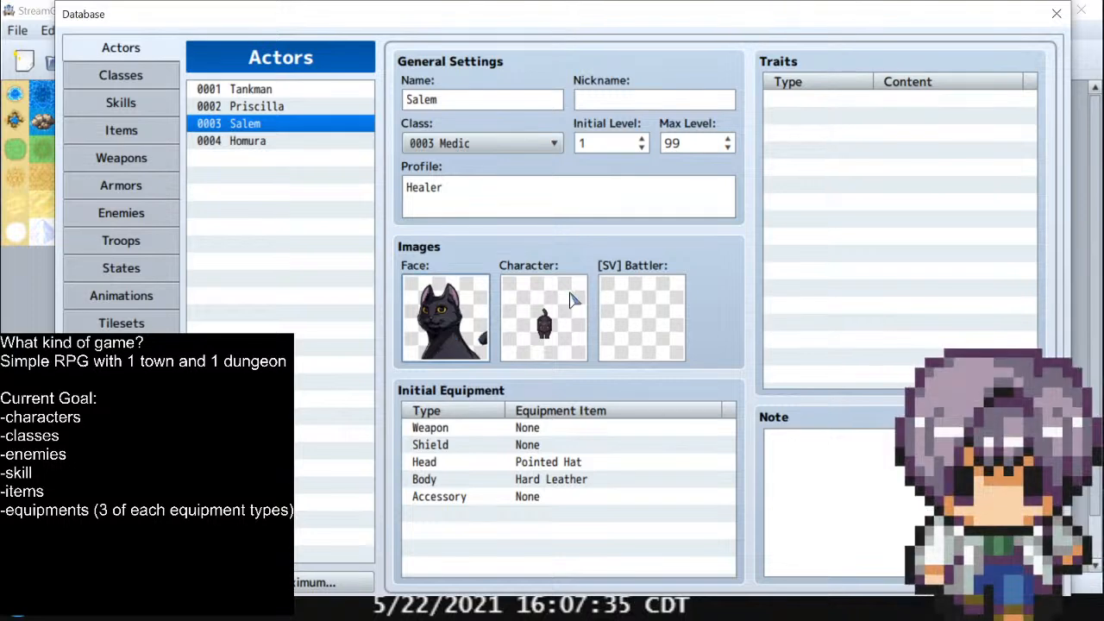
left_click(136, 167)
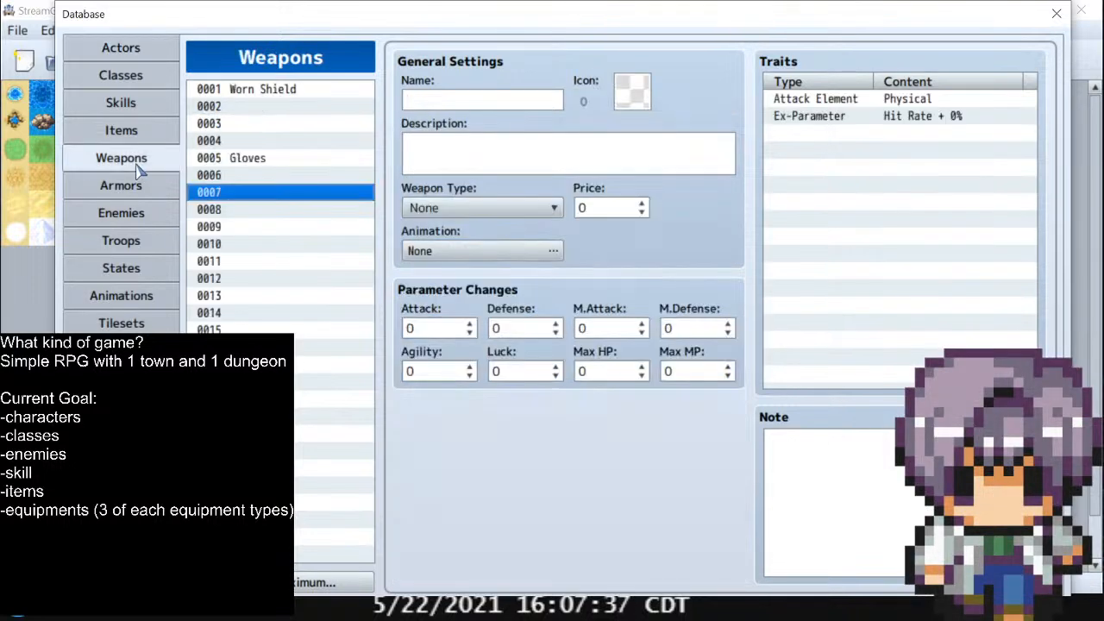
left_click(251, 161)
left_click(249, 178)
left_click(245, 197)
left_click(250, 213)
left_click(250, 238)
left_click(258, 230)
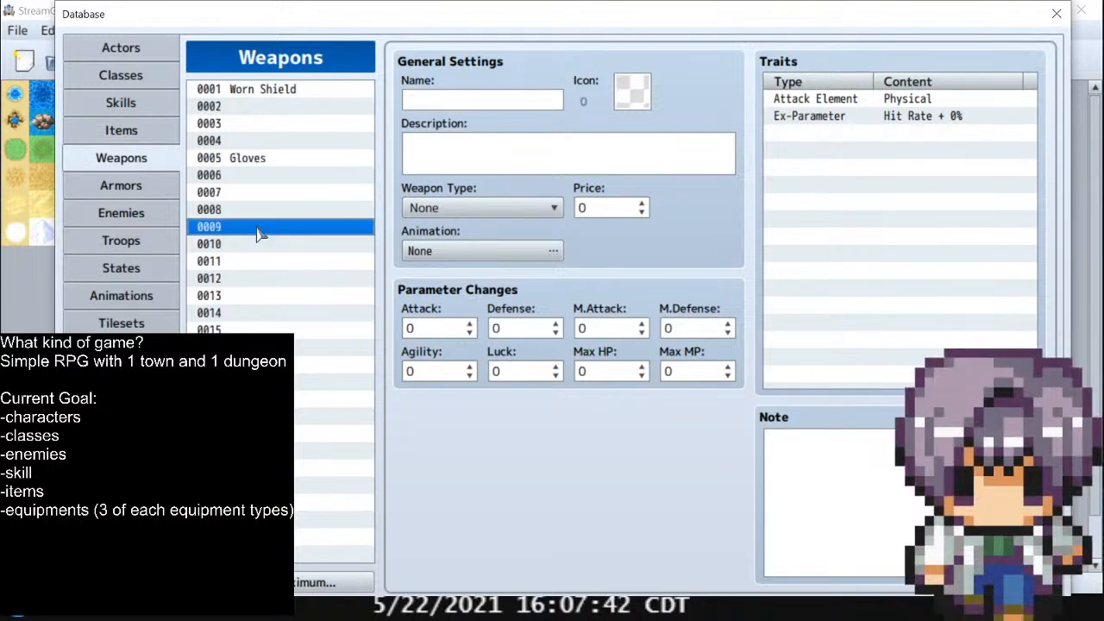
left_click(509, 103)
type("Scarves")
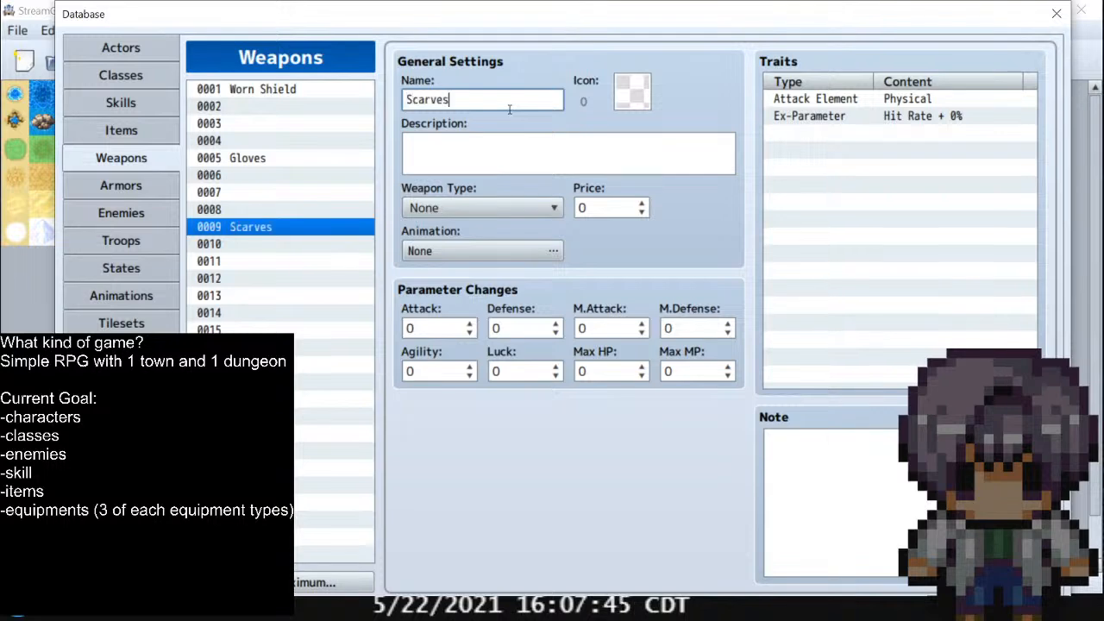
Give the Scarves weapon the cloth garment icon, number 136
double_click(639, 93)
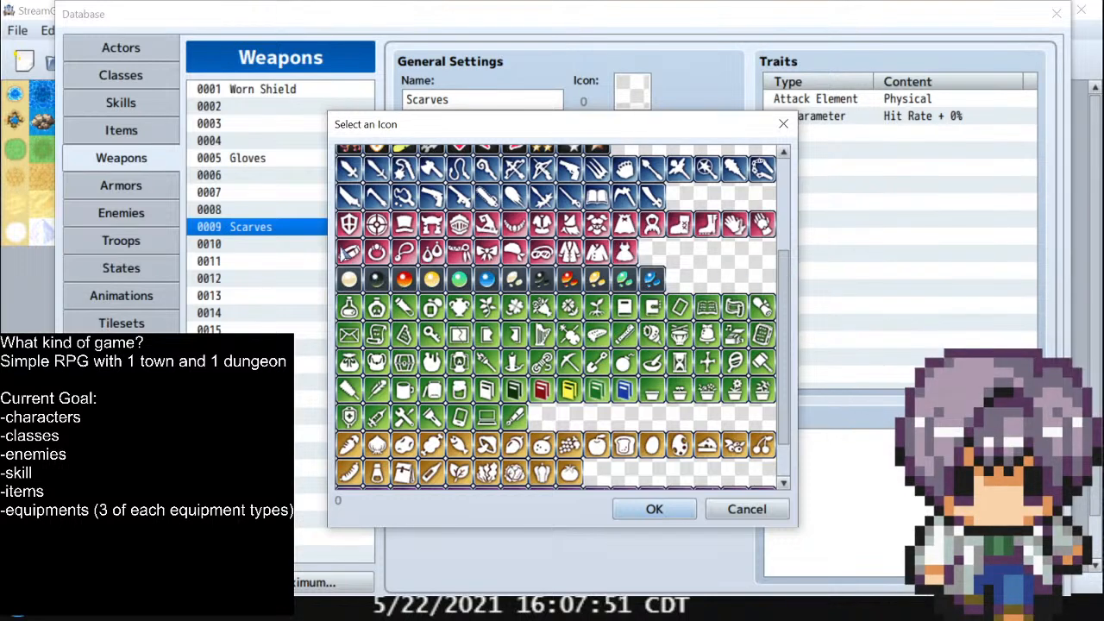
left_click(459, 252)
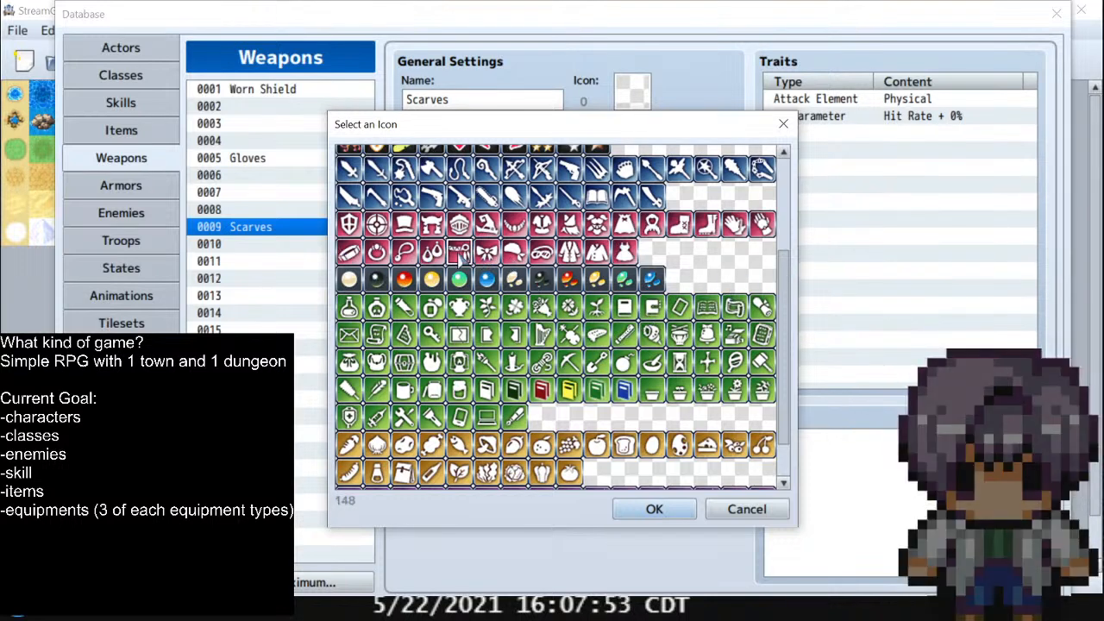
left_click_drag(785, 275, 813, 311)
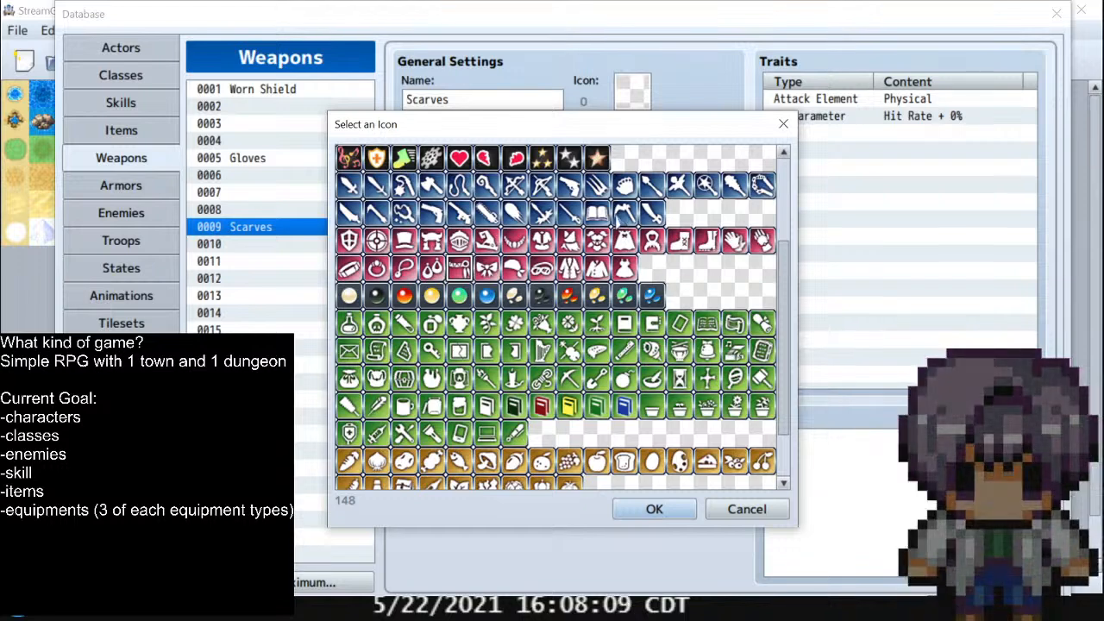
left_click(569, 268)
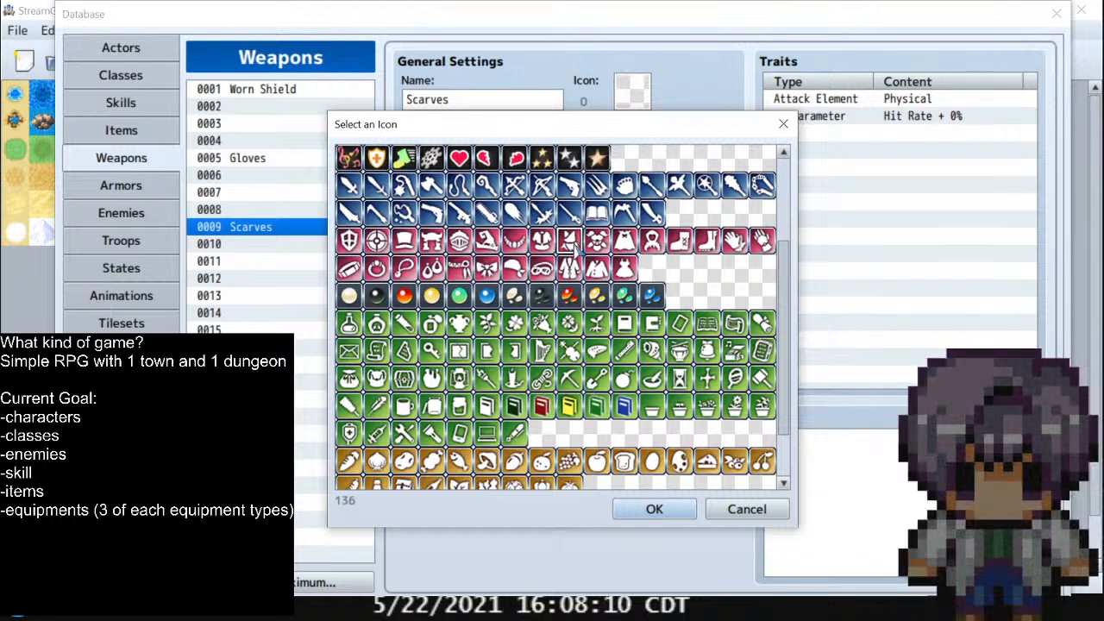
left_click(653, 509)
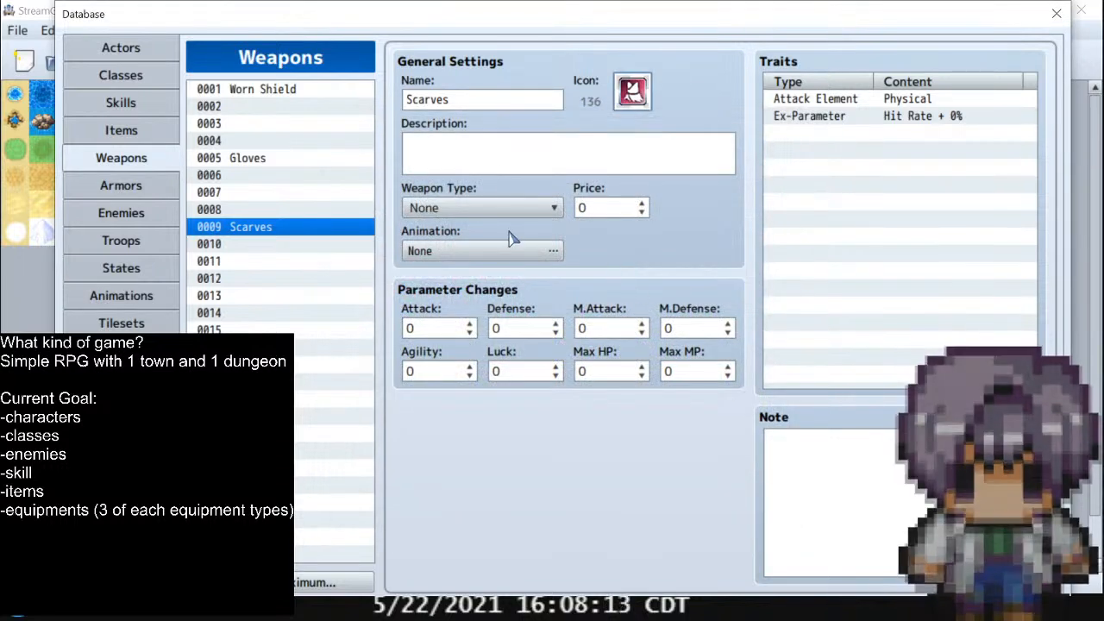
Rename weapon 0009 as Knit Scarf
left_click(474, 102)
key("ctrl+a")
type("Knigh")
key("BackSpace")
key("BackSpace")
type("t ")
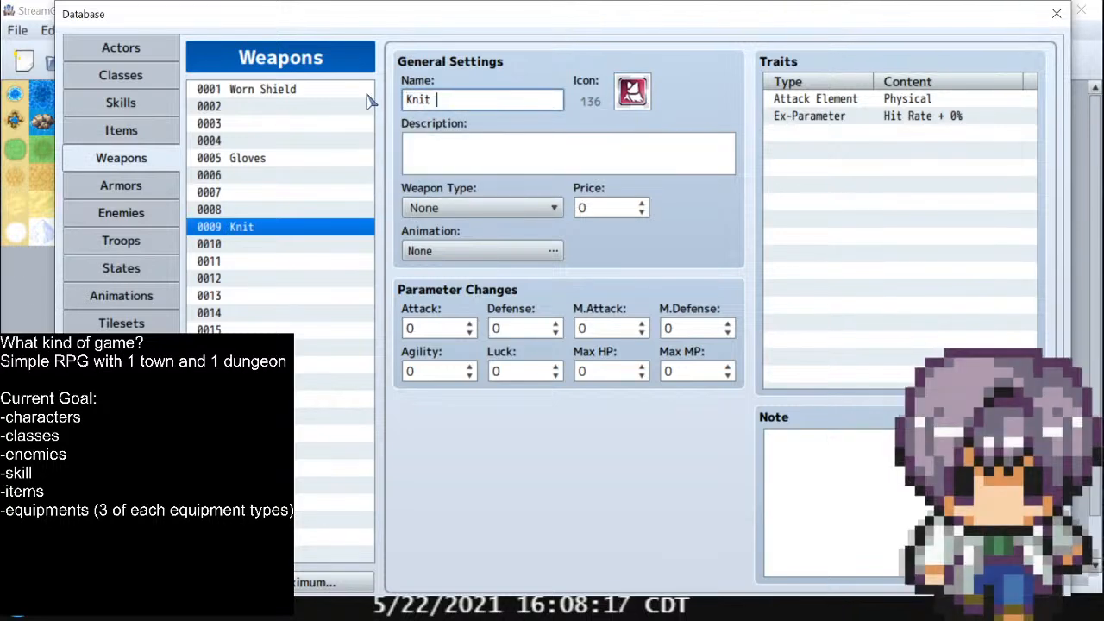
type("Scarf")
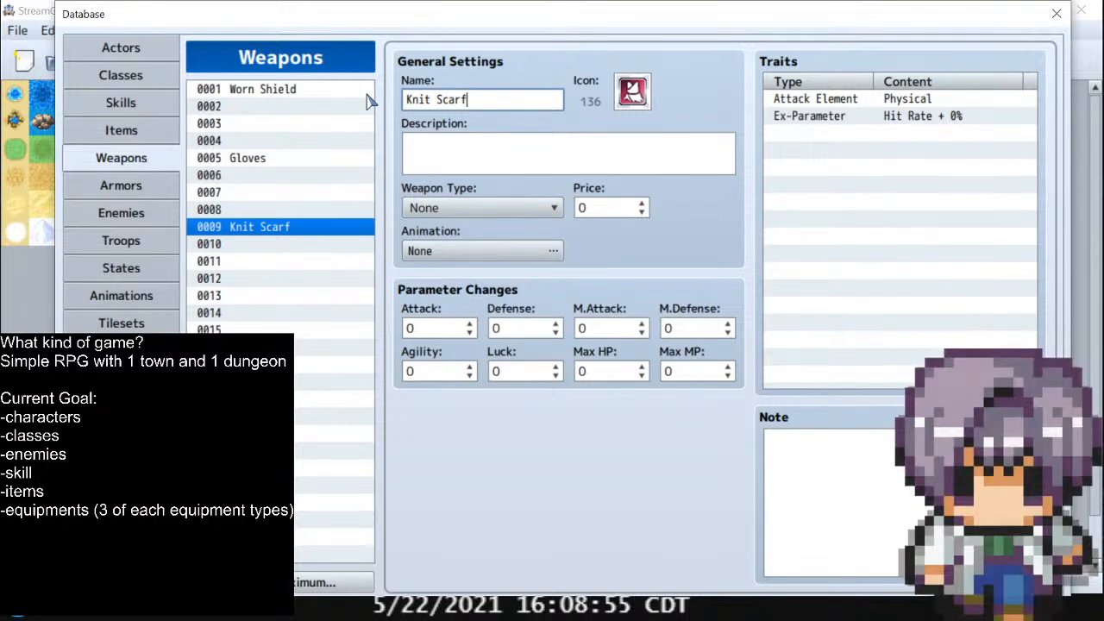
Check the DPS actor's profile for reference and select the empty weapon entry 0012
left_click(151, 75)
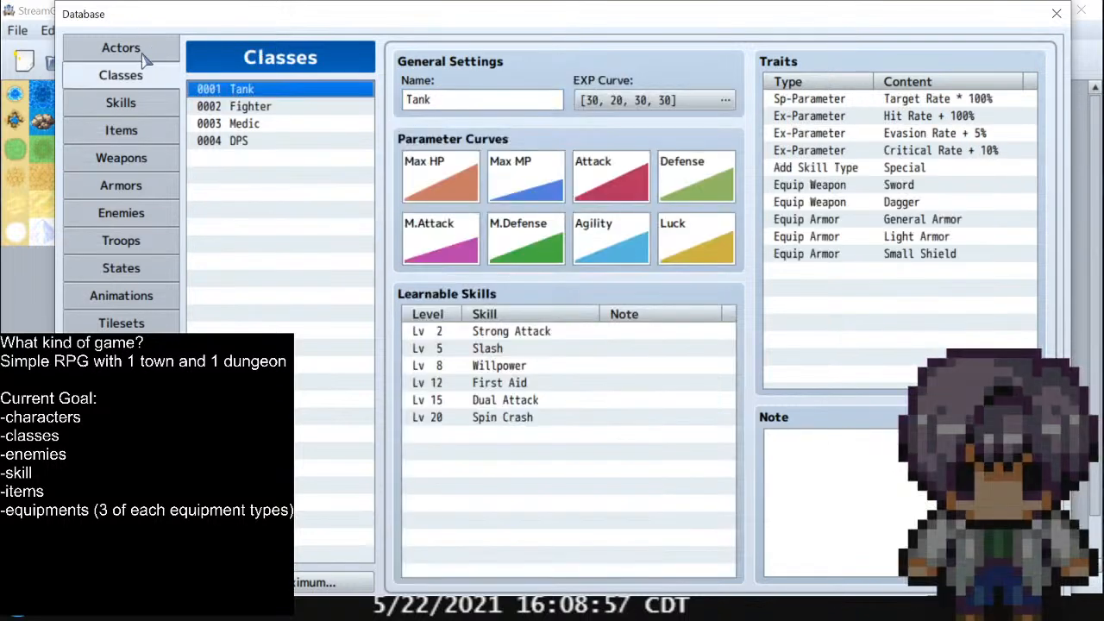
left_click(143, 45)
left_click(249, 142)
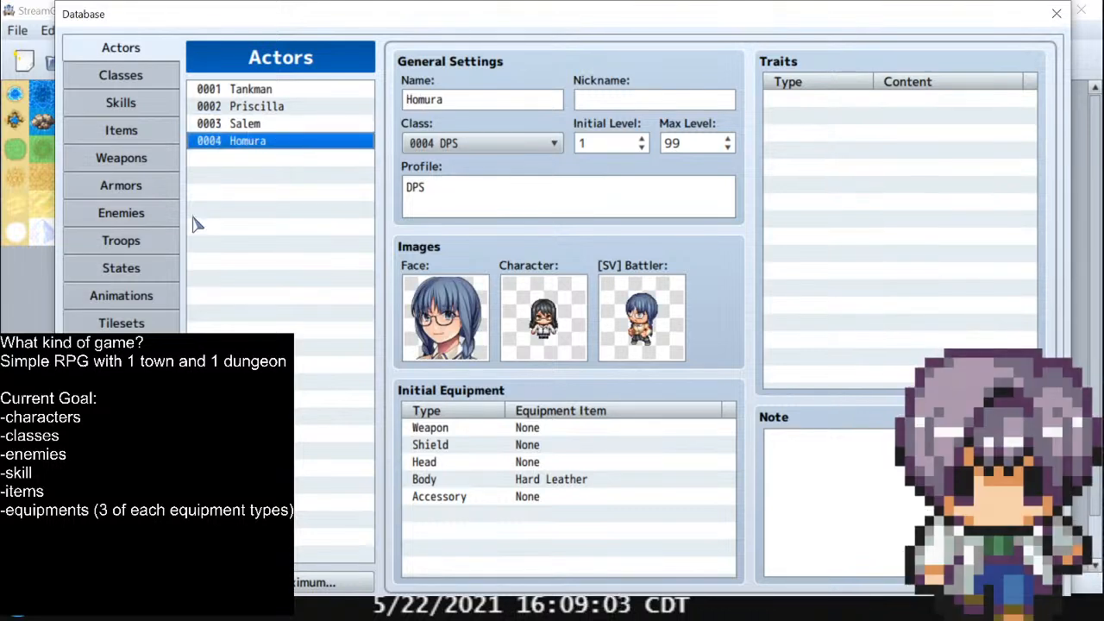
left_click(140, 159)
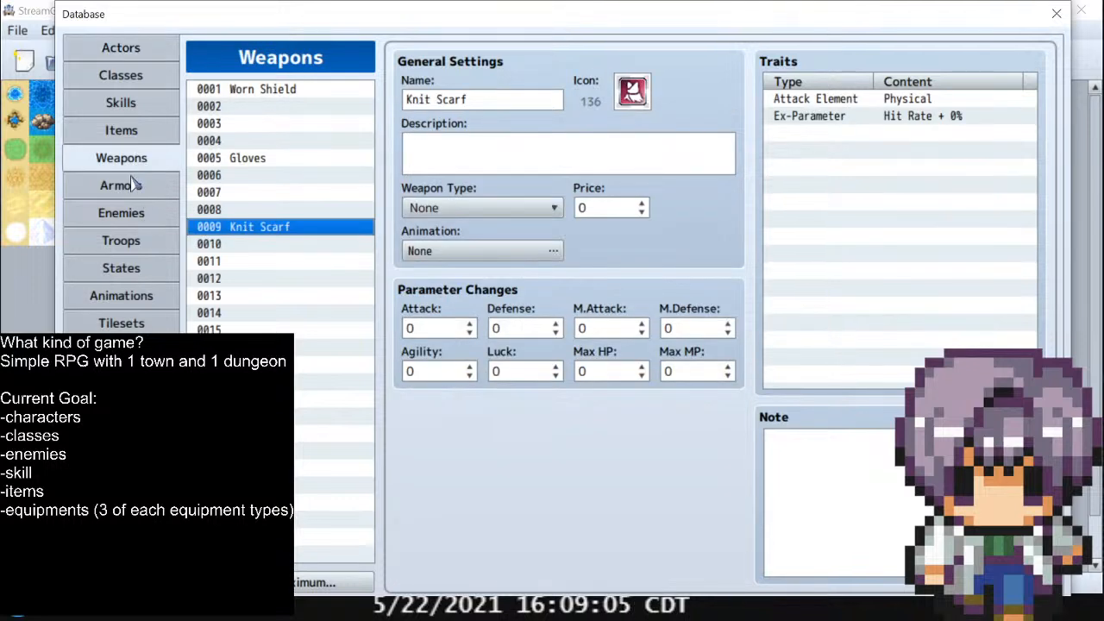
left_click(231, 247)
left_click(246, 262)
left_click(250, 279)
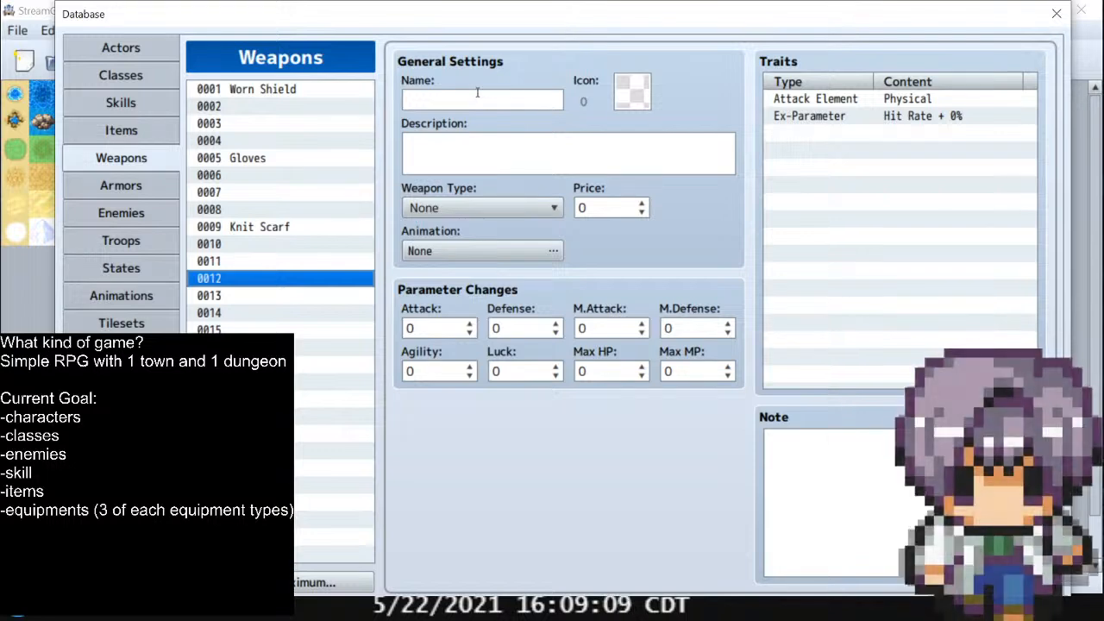
left_click(633, 92)
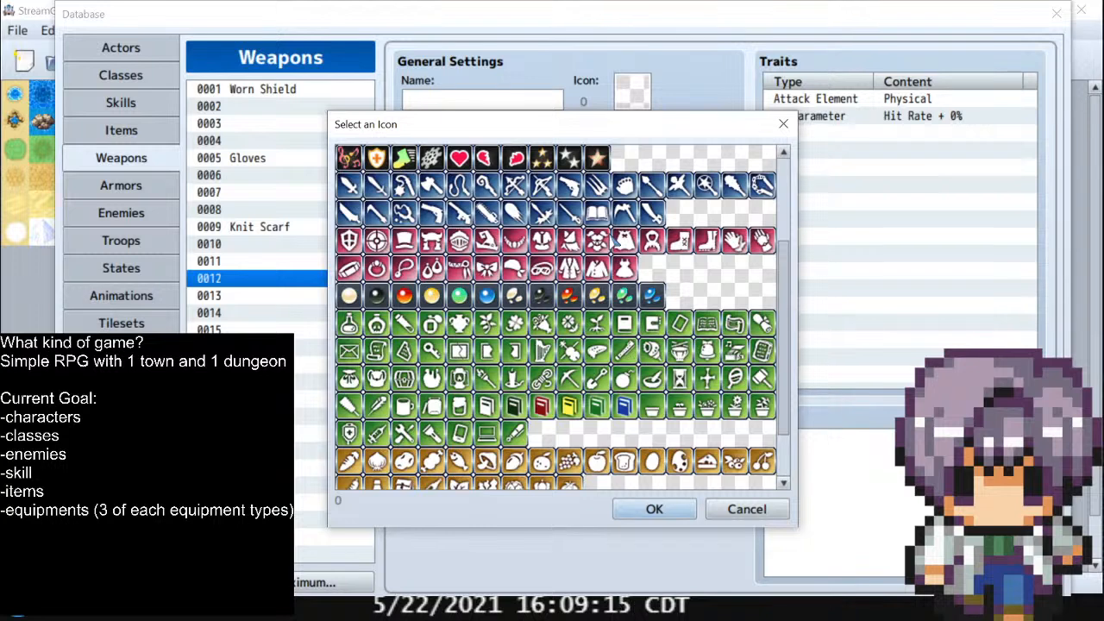
scroll(613, 241, "up", 3)
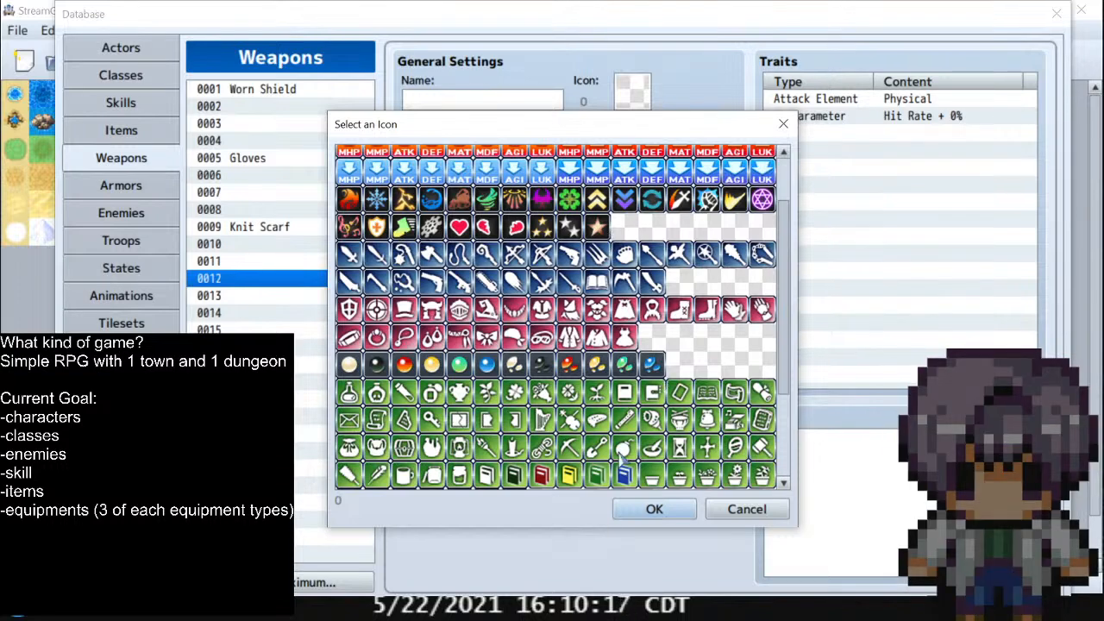
left_click(742, 508)
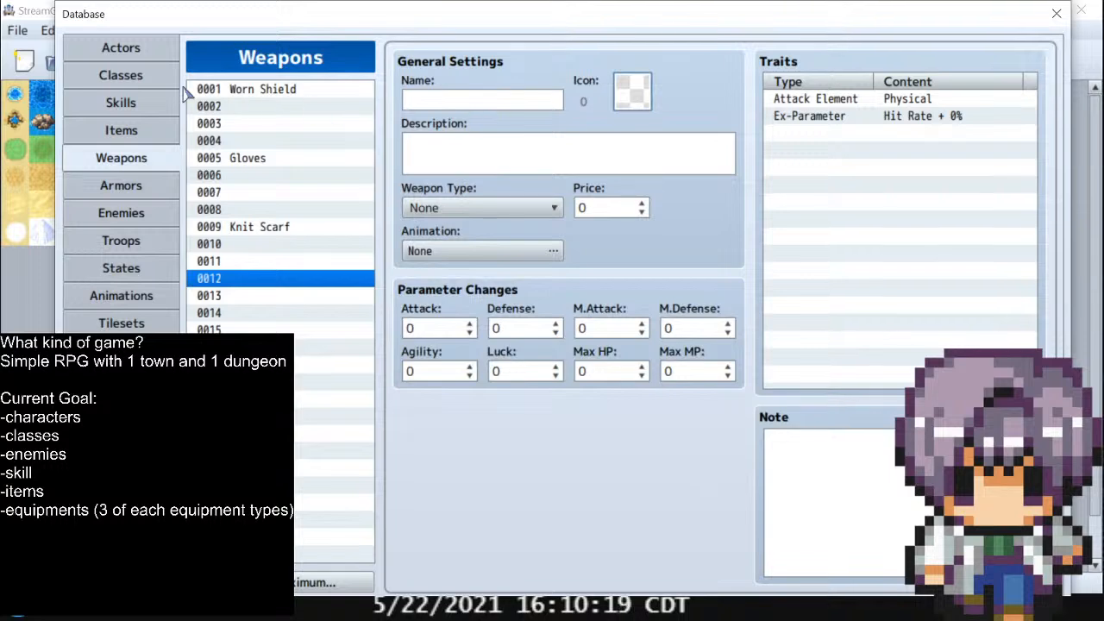
Review the DPS actor's profile and the Tank class settings for weapon ideas
left_click(138, 78)
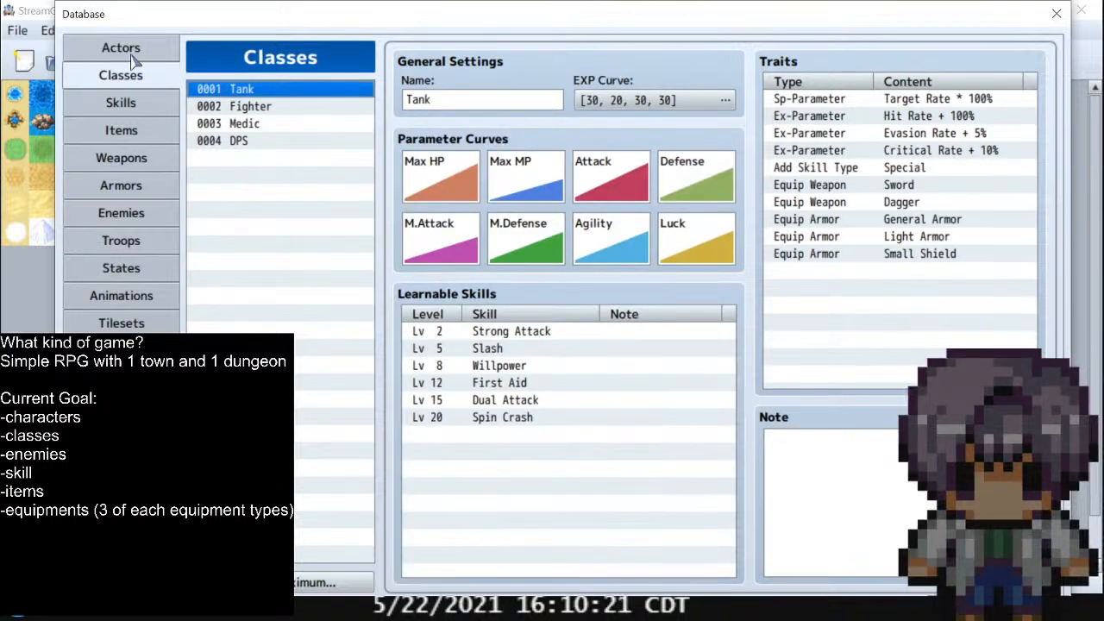
left_click(132, 53)
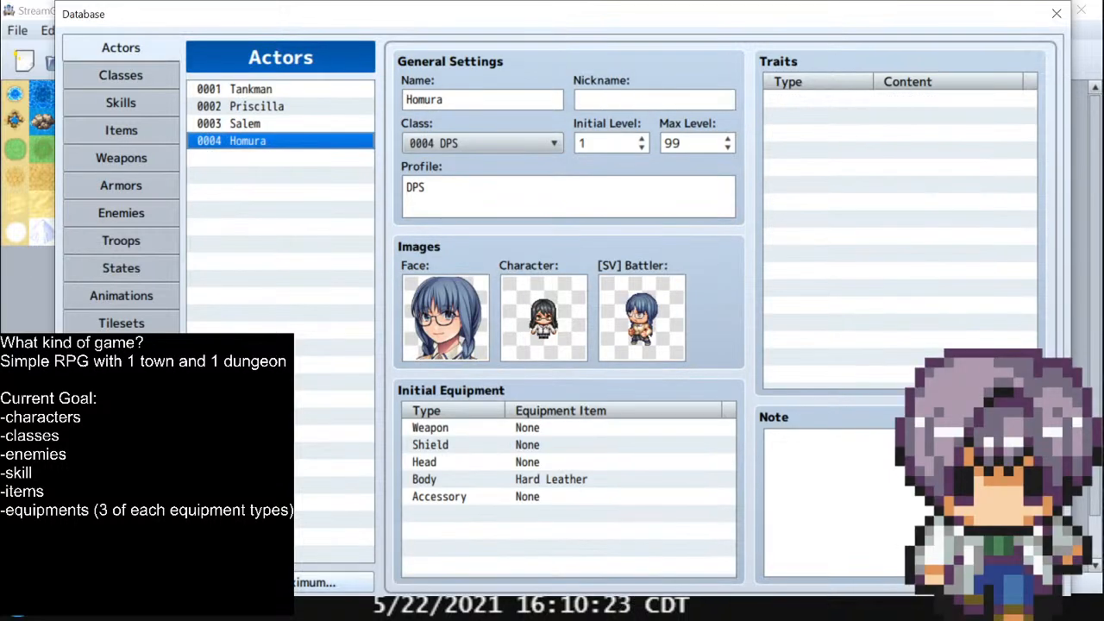
left_click(141, 81)
left_click(142, 56)
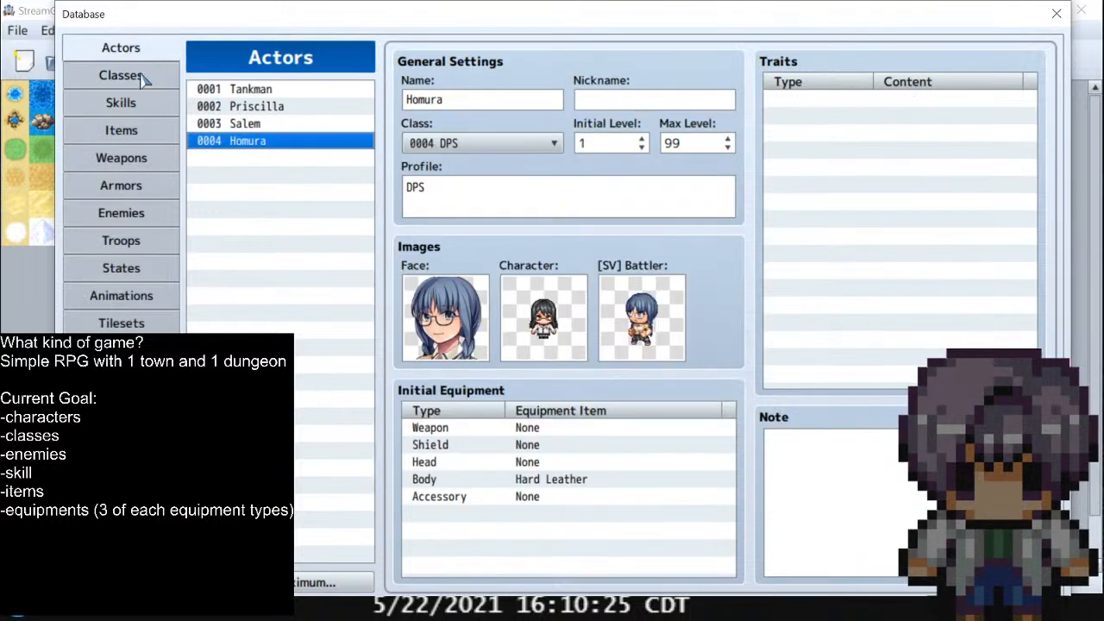
left_click(125, 76)
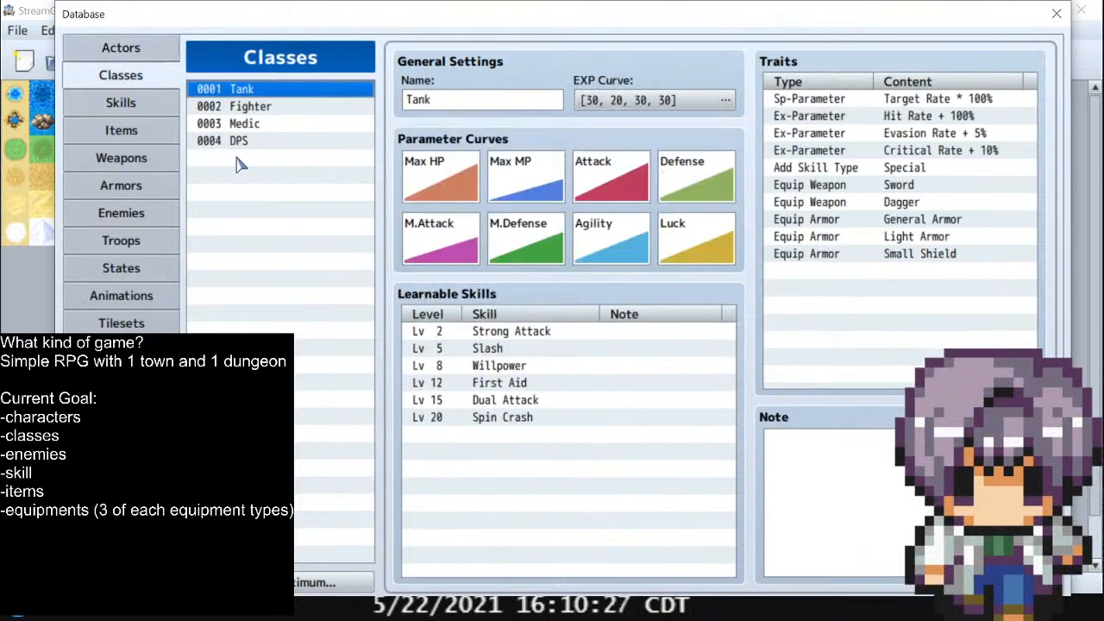
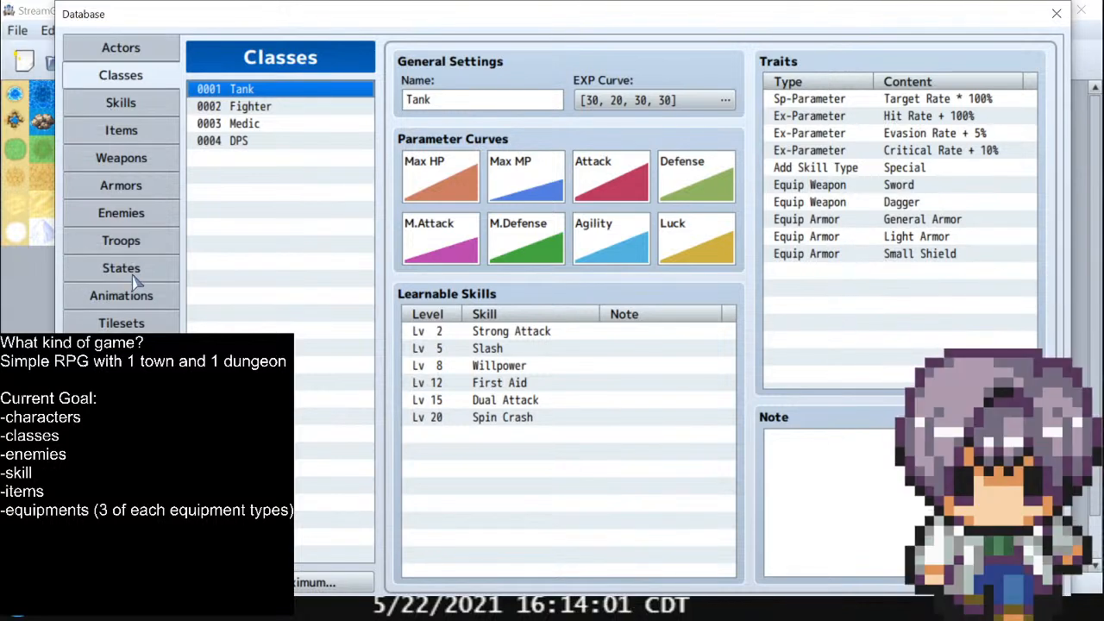
Look through the enemy and item databases, examining the Potion and Super Potion entries
left_click(148, 186)
left_click(146, 213)
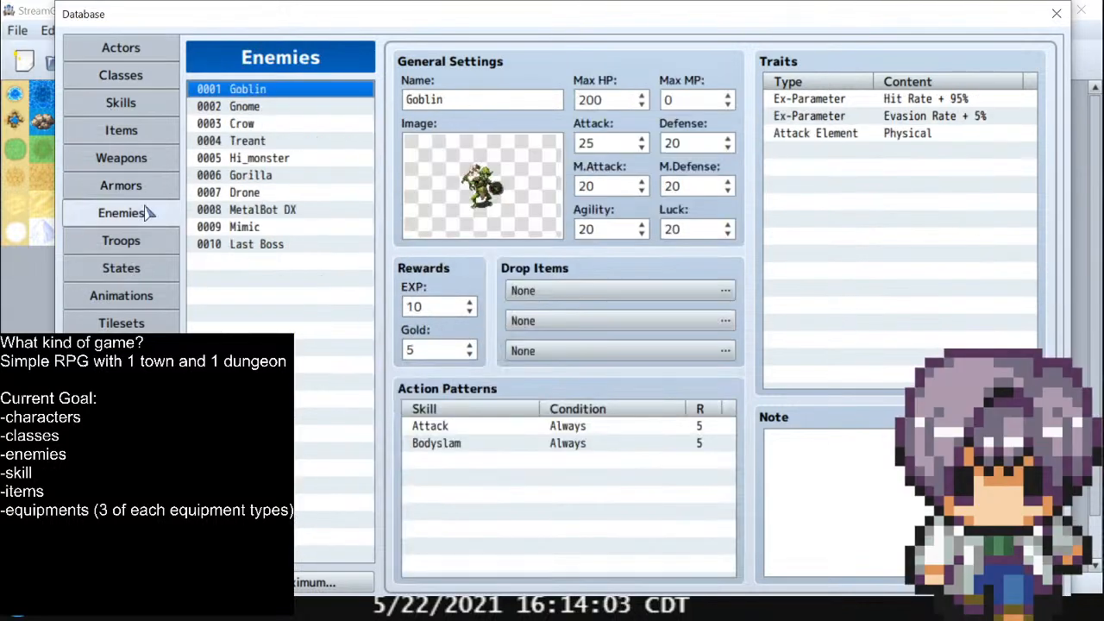
left_click(145, 241)
left_click(151, 138)
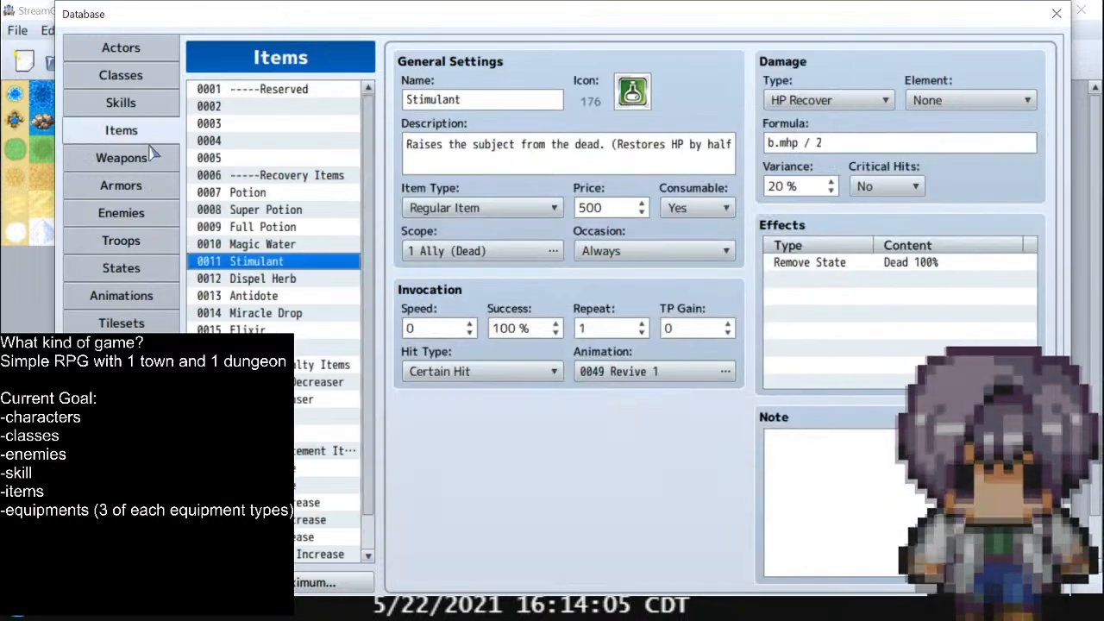
left_click(152, 158)
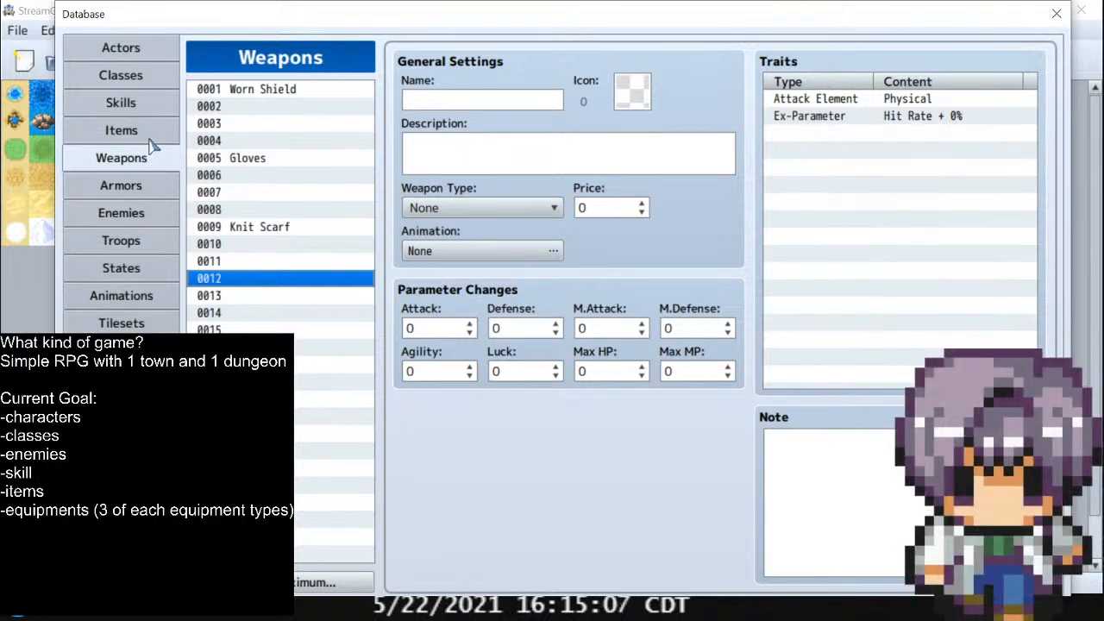
left_click(151, 138)
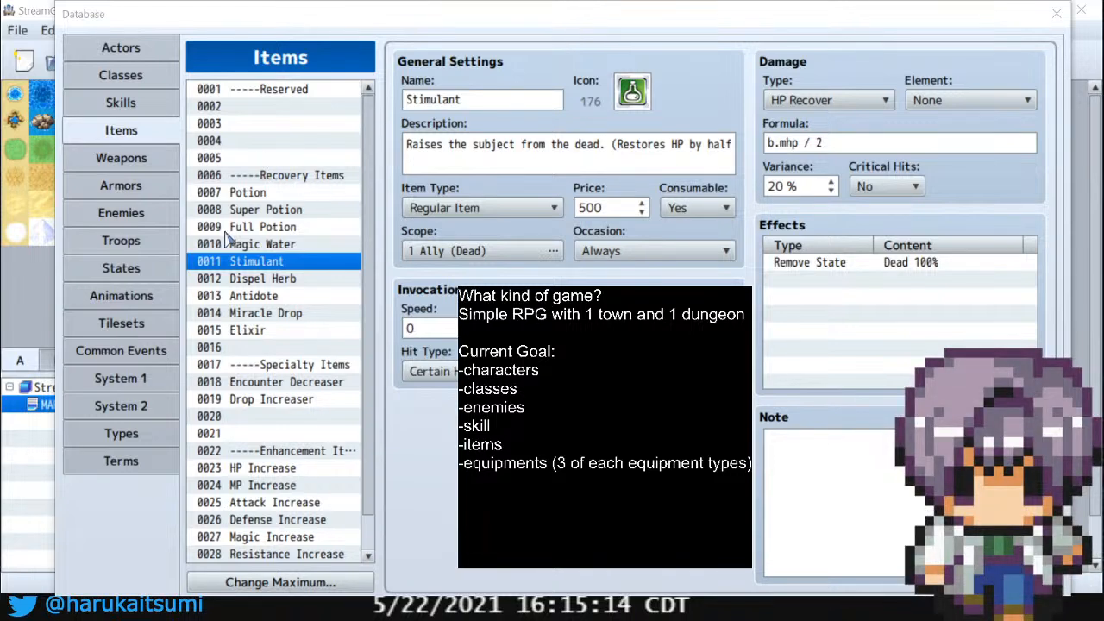
left_click(267, 193)
left_click(269, 211)
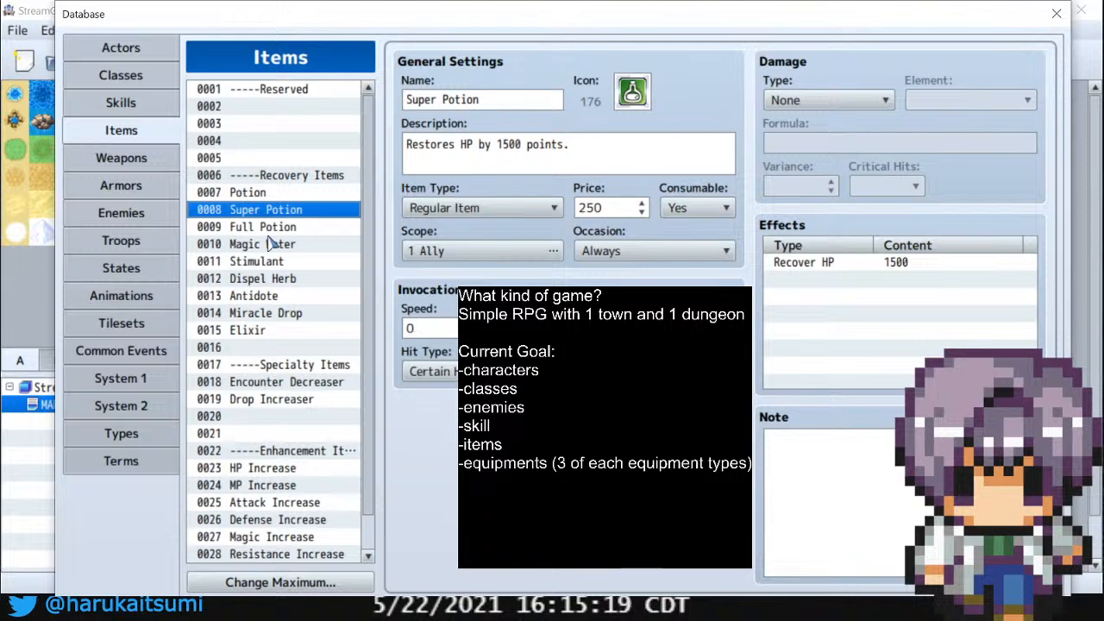
scroll(269, 255, "down", 1)
scroll(269, 261, "down", 1)
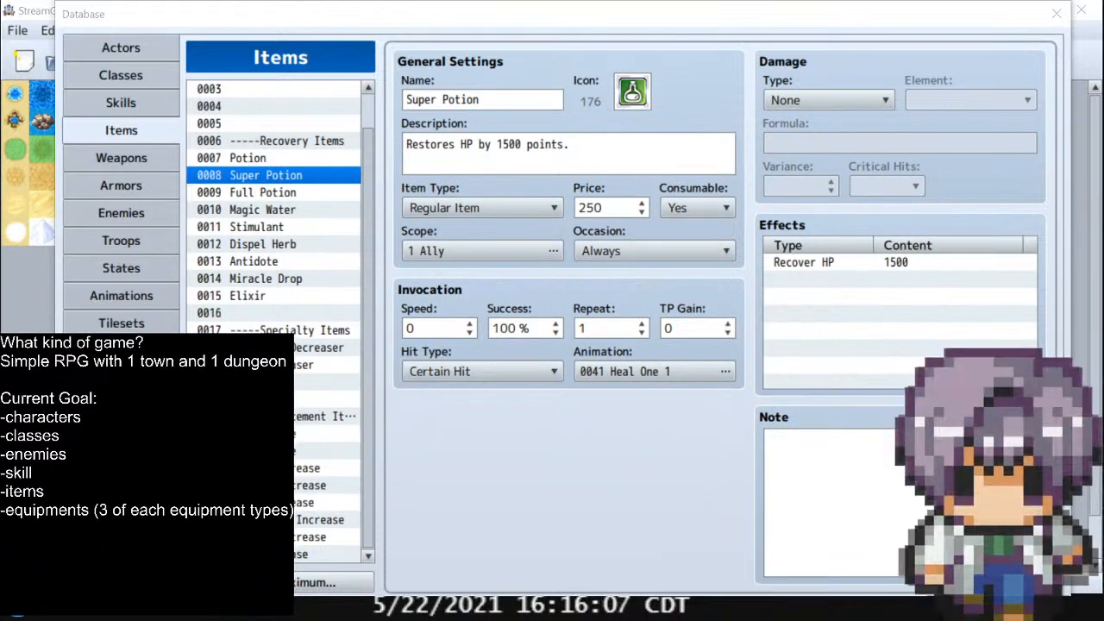
Give weapon entry 0012 the open book icon, number 121
left_click(131, 163)
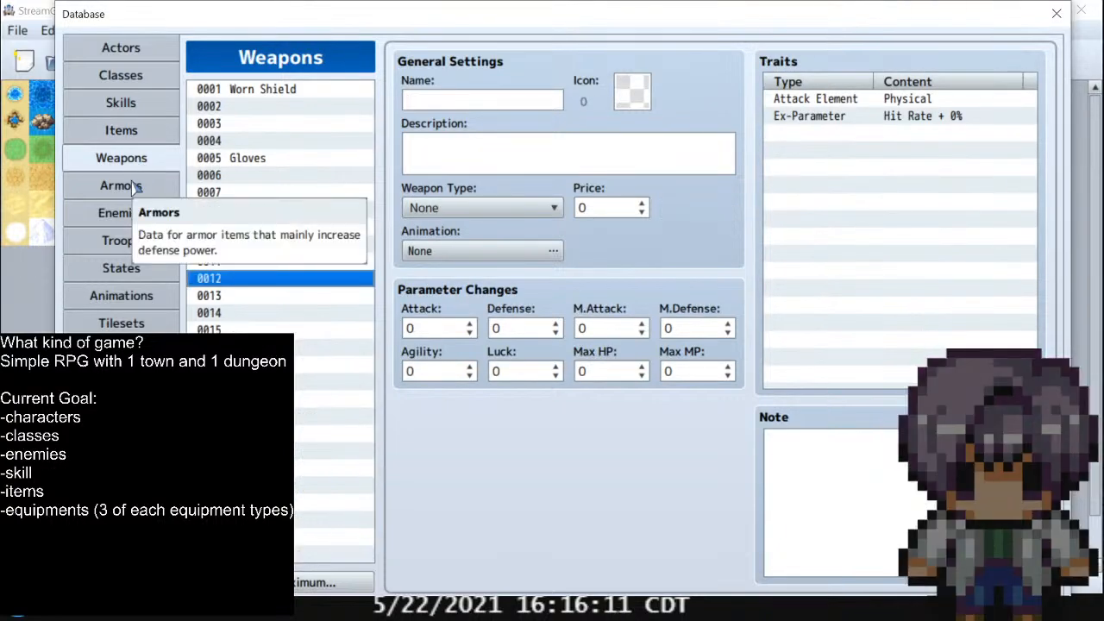
double_click(634, 90)
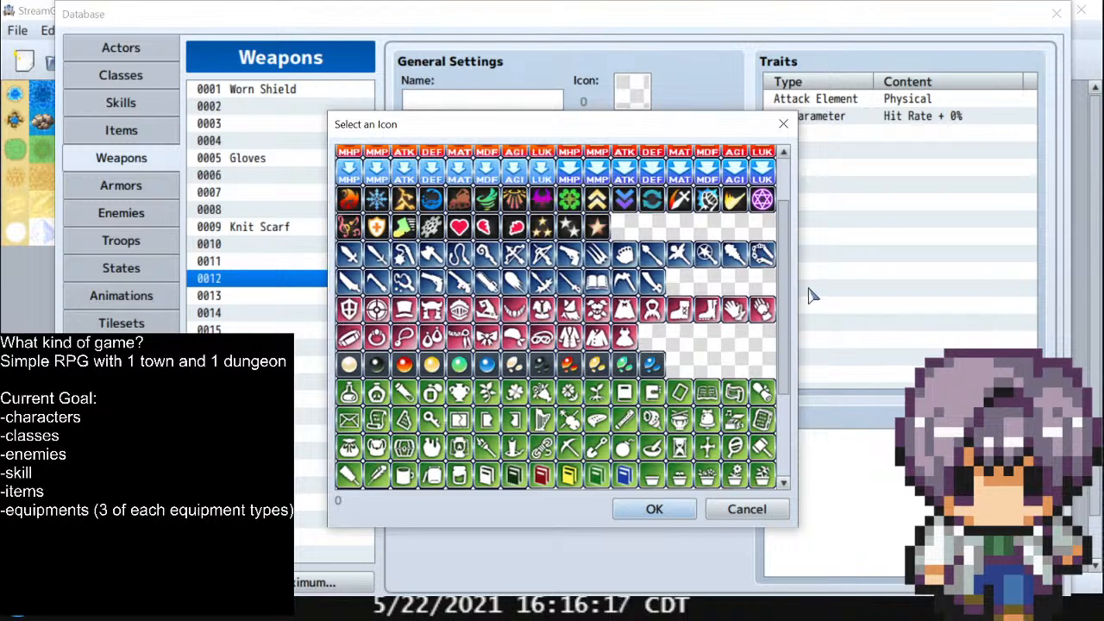
left_click_drag(790, 279, 785, 423)
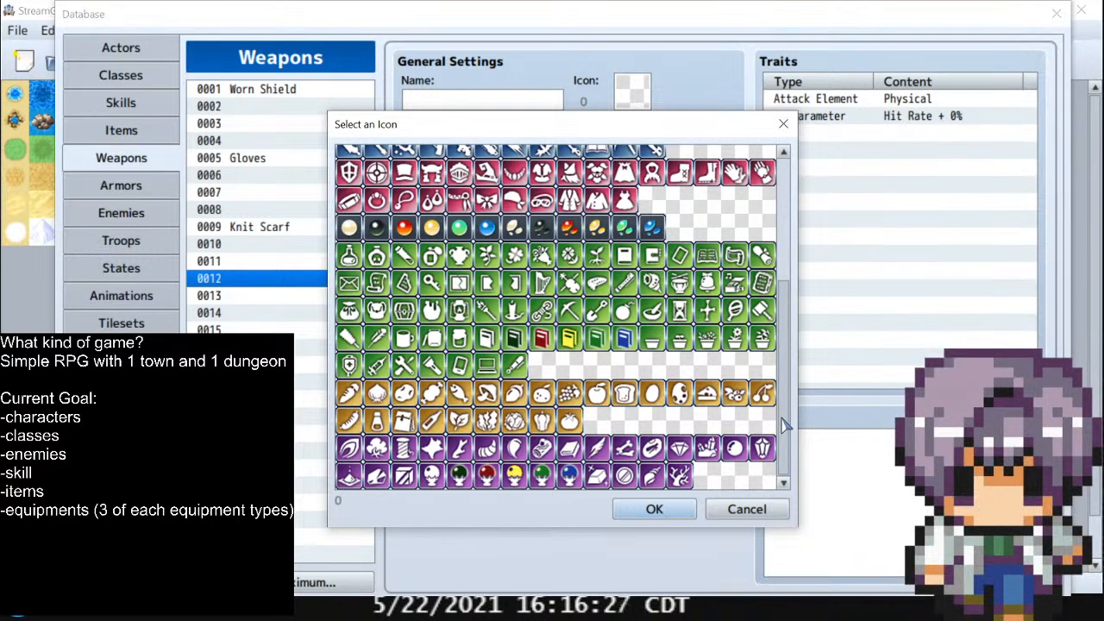
scroll(788, 405, "up", 3)
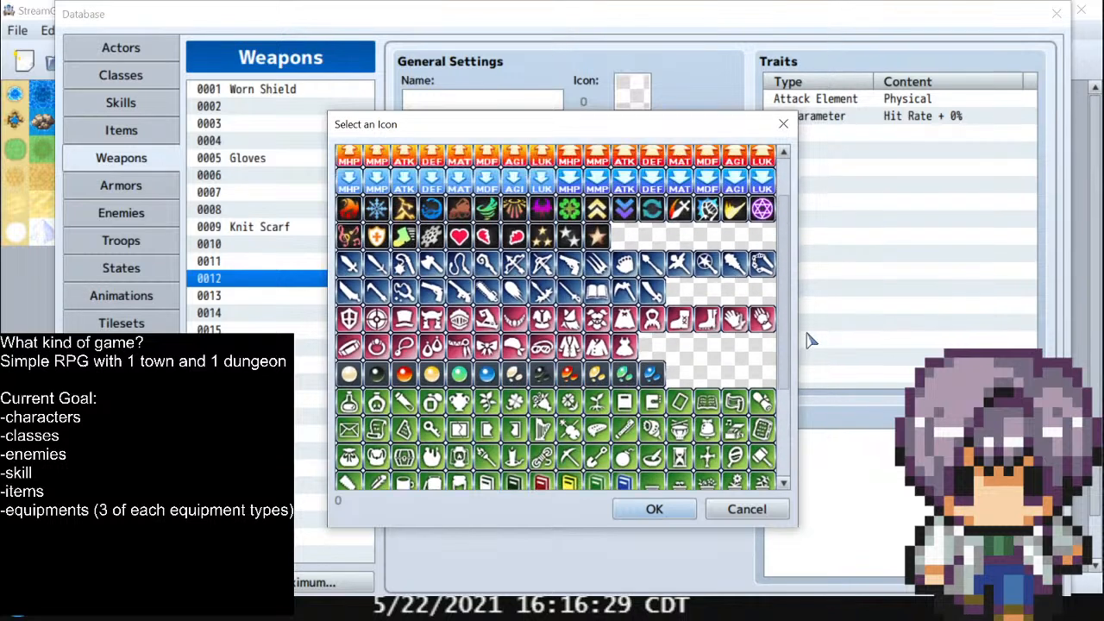
left_click(597, 291)
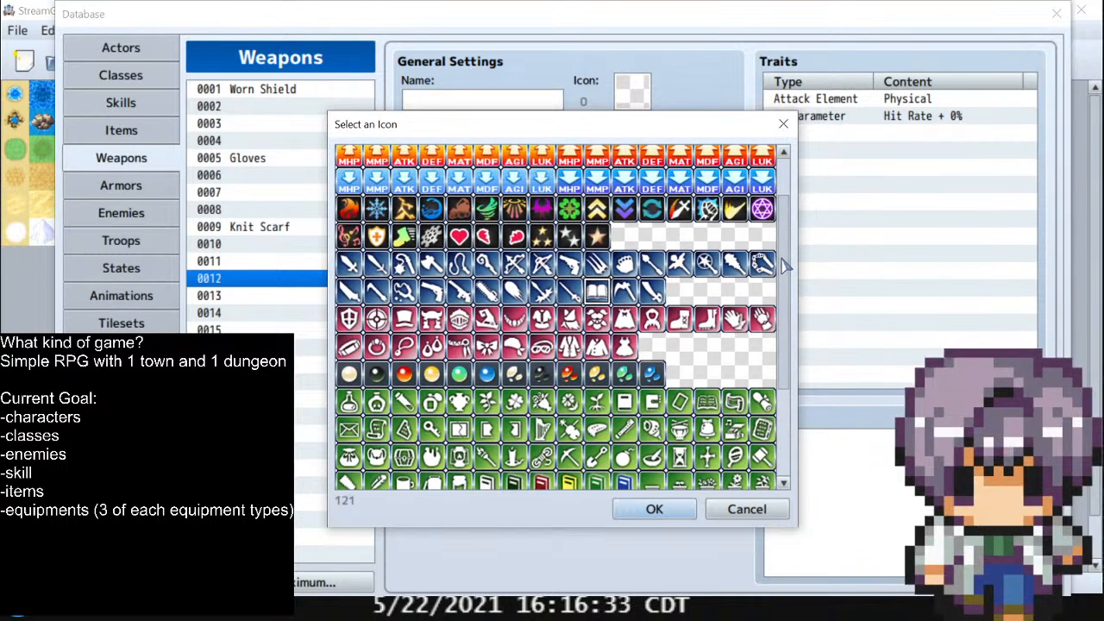
scroll(785, 394, "down", 3)
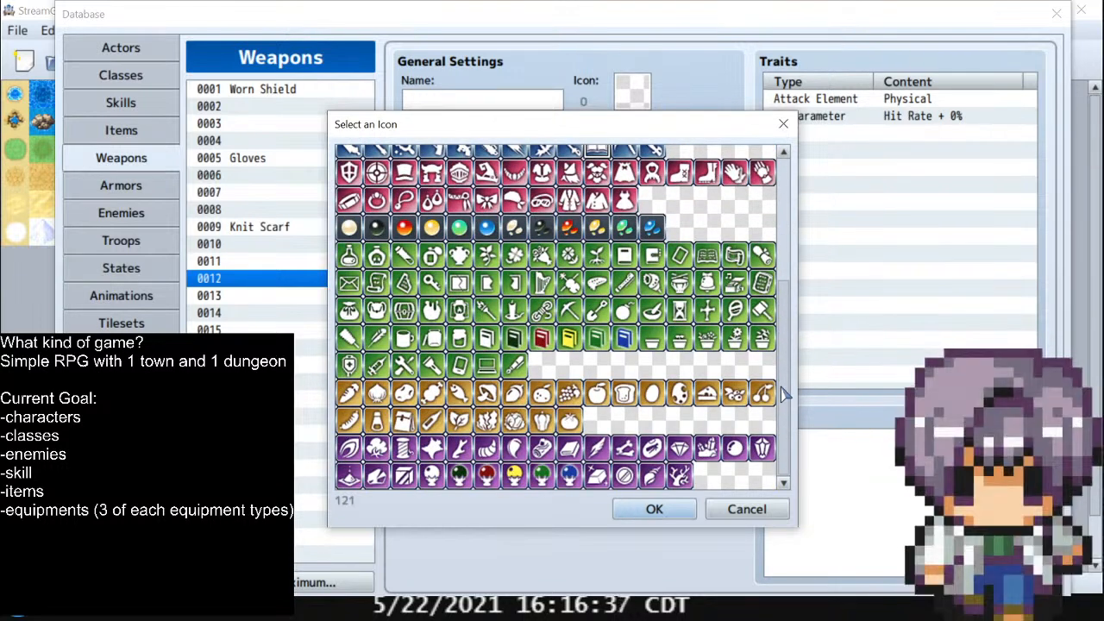
scroll(760, 194, "up", 5)
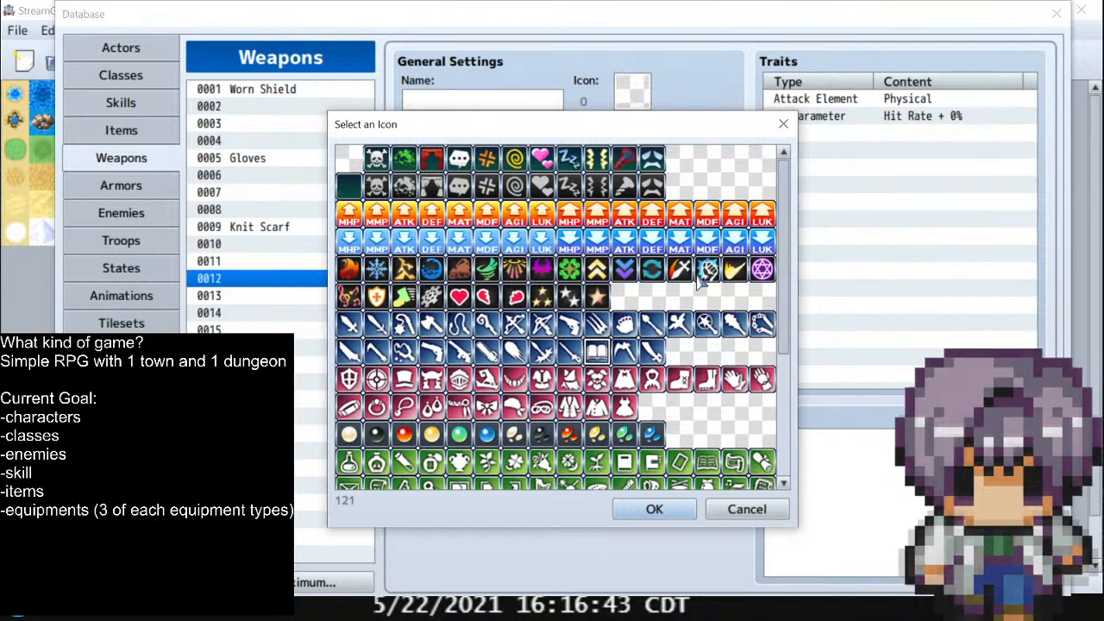
left_click_drag(787, 241, 791, 475)
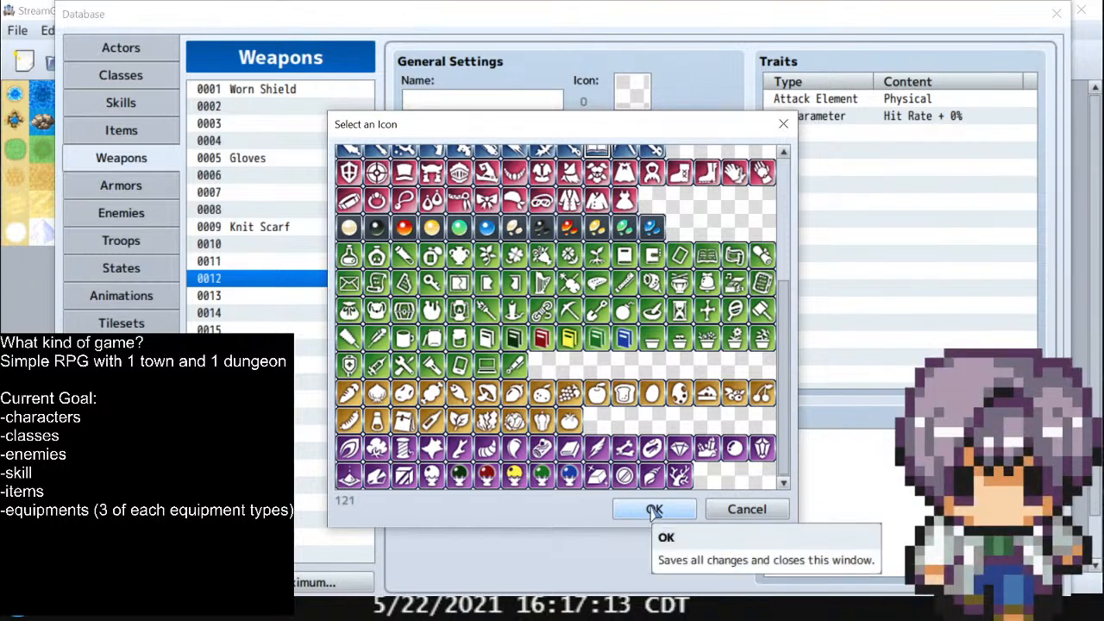
left_click(654, 510)
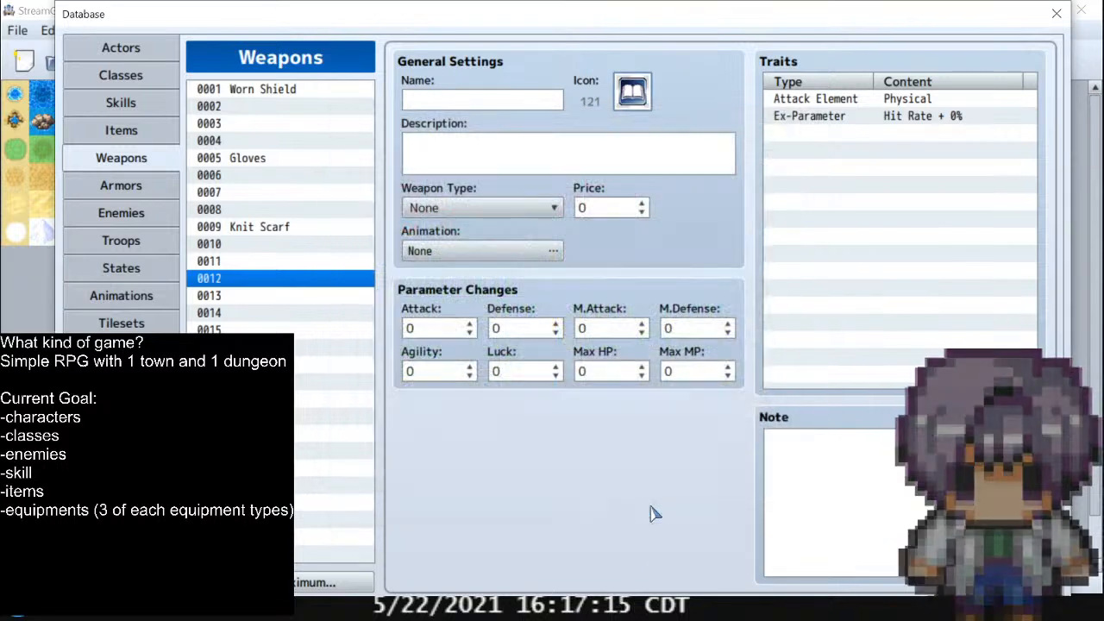
Enter a name for weapon entry 0012, replacing the initial "Book" with "Moo"
left_click(495, 102)
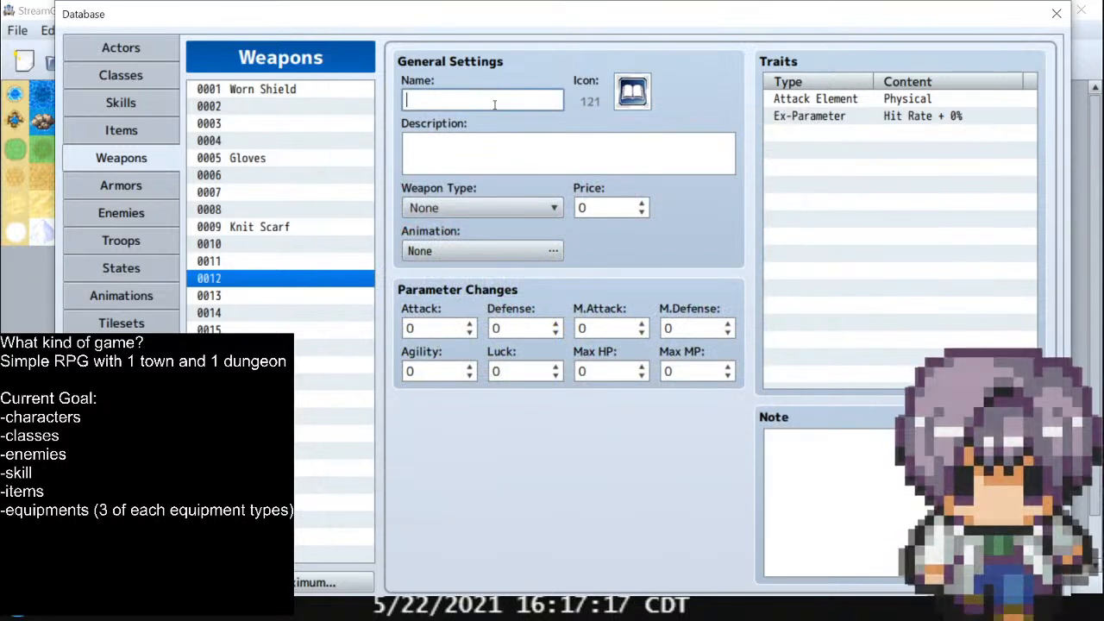
type("Boo")
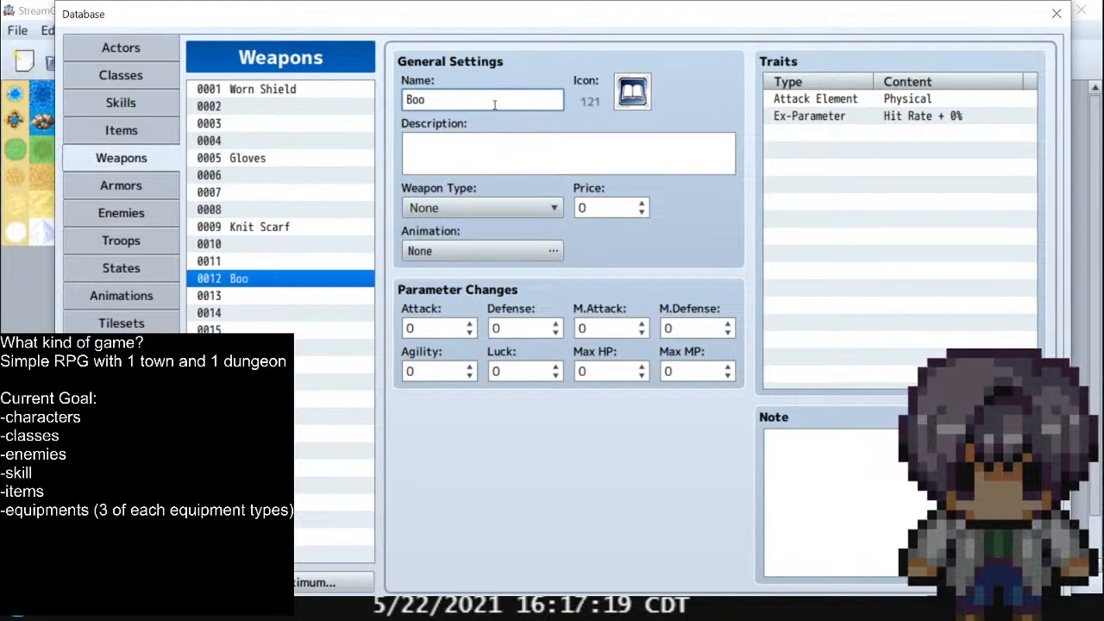
type("k")
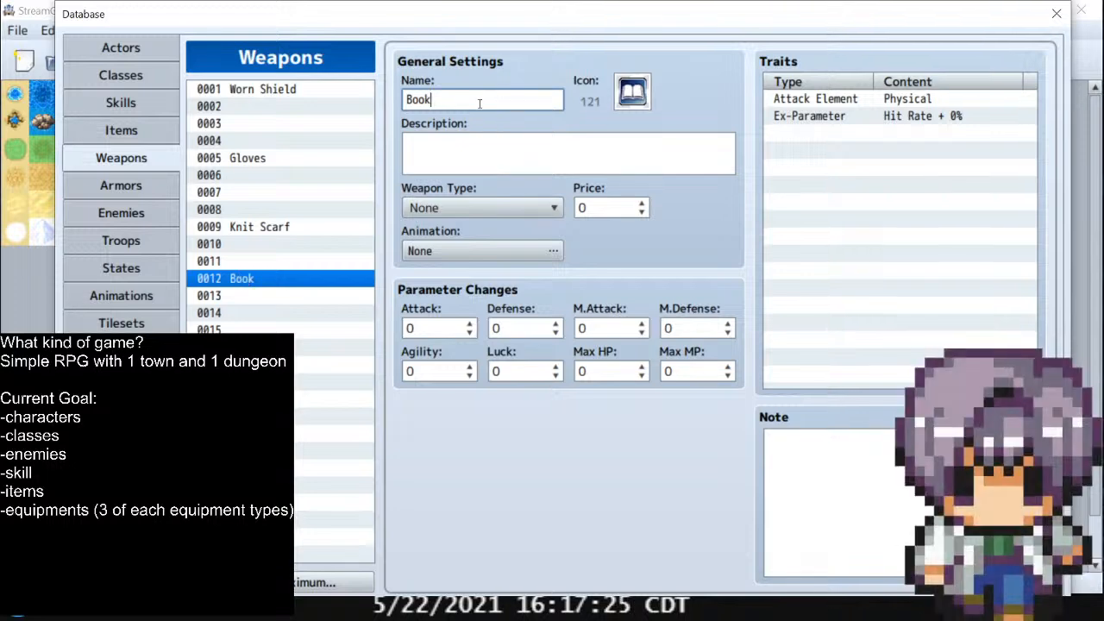
left_click_drag(459, 102, 377, 105)
type("M")
type("oo")
Look through the armor database, highlighting the entries from empty entry 0007 to the last one, Spectacles
left_click(130, 184)
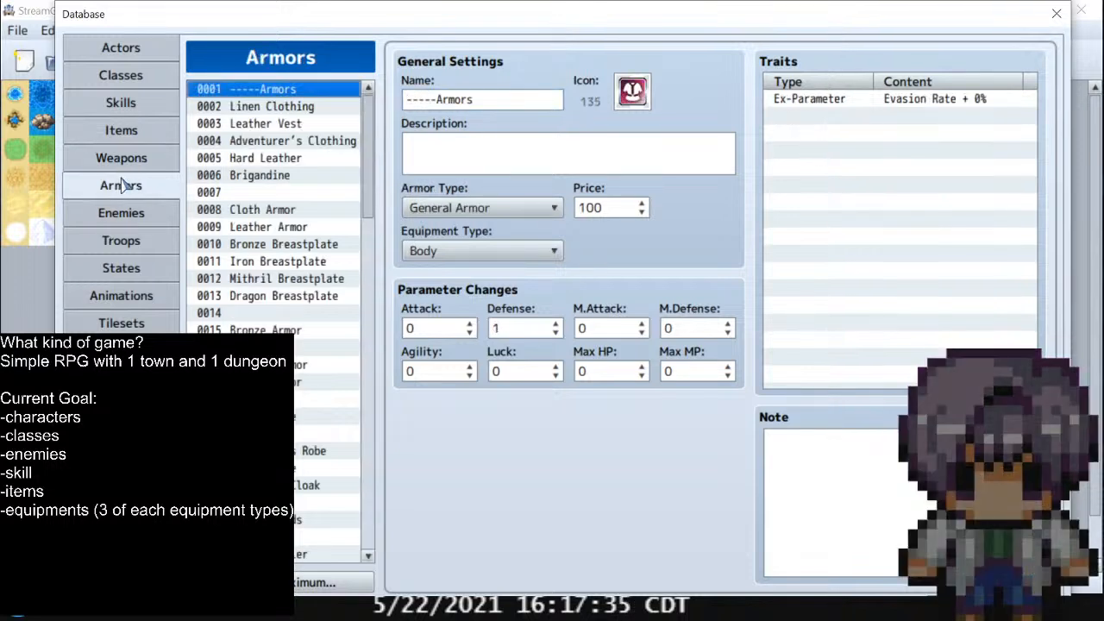
left_click(301, 192)
scroll(368, 184, "down", 1)
left_click_drag(371, 184, 369, 547)
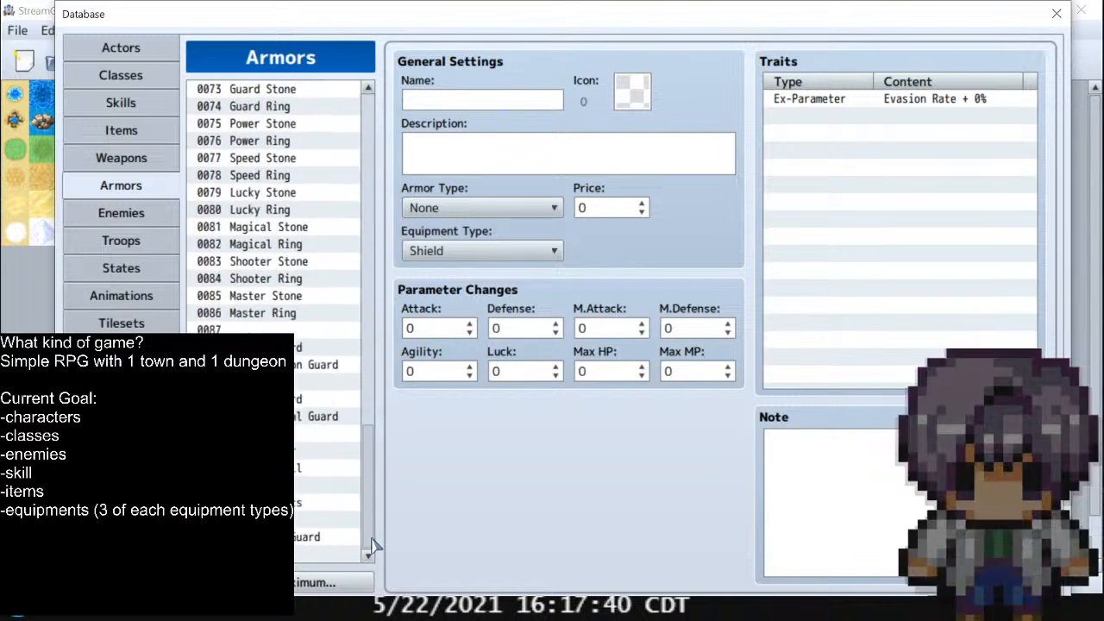
left_click(315, 558, "shift")
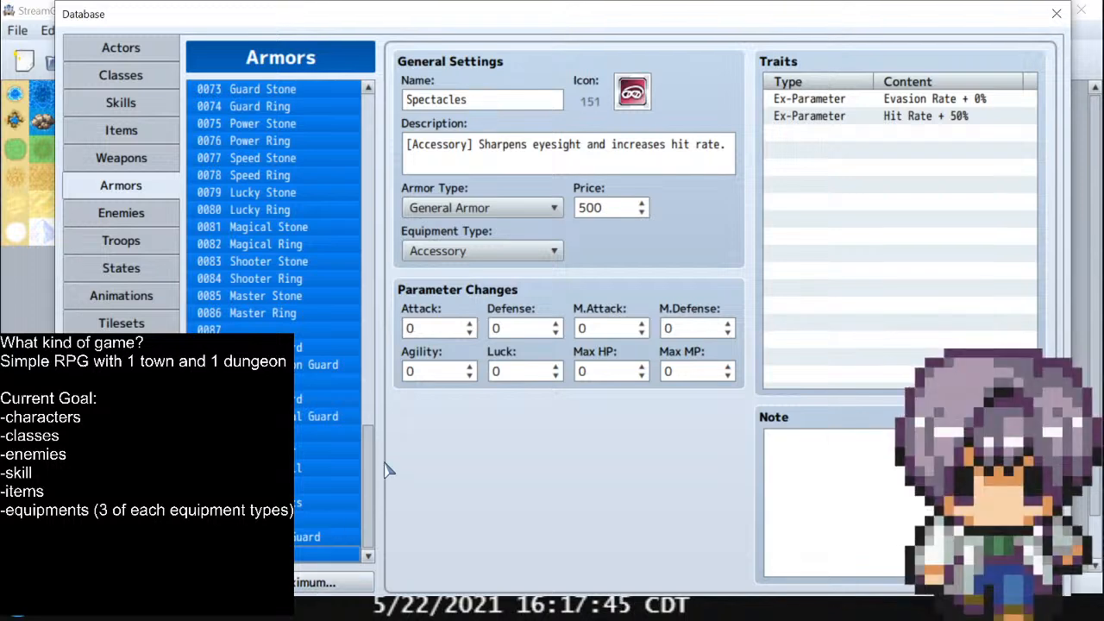
scroll(373, 448, "up", 20)
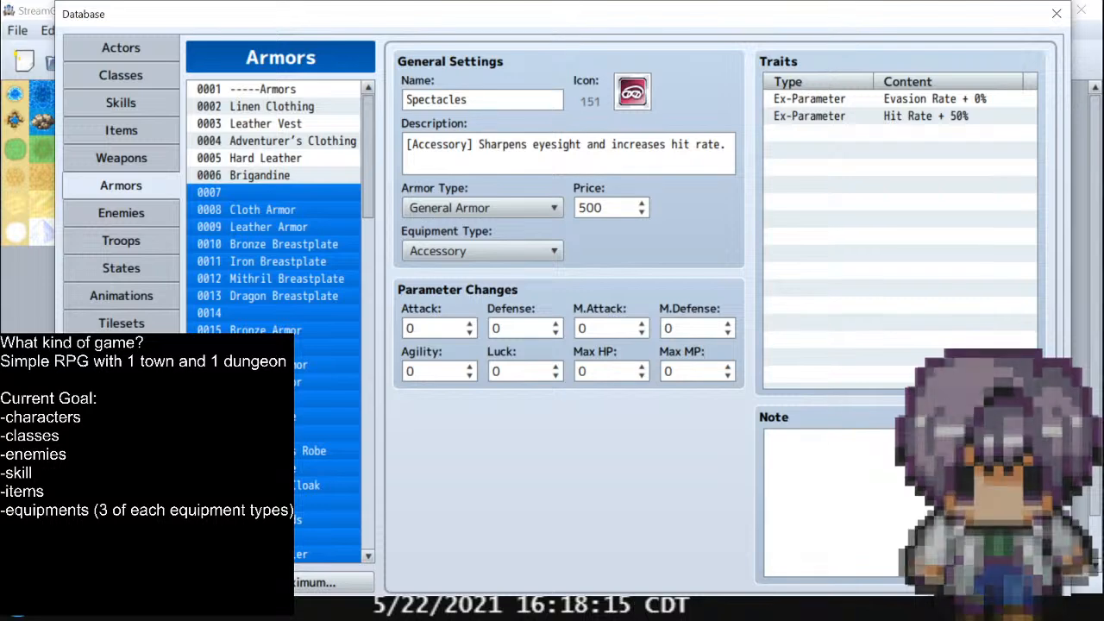
Examine the existing accessory armors for ideas, including MP Keeper, Magical Ring and Mental Guard
left_click_drag(369, 113, 348, 495)
left_click(299, 521)
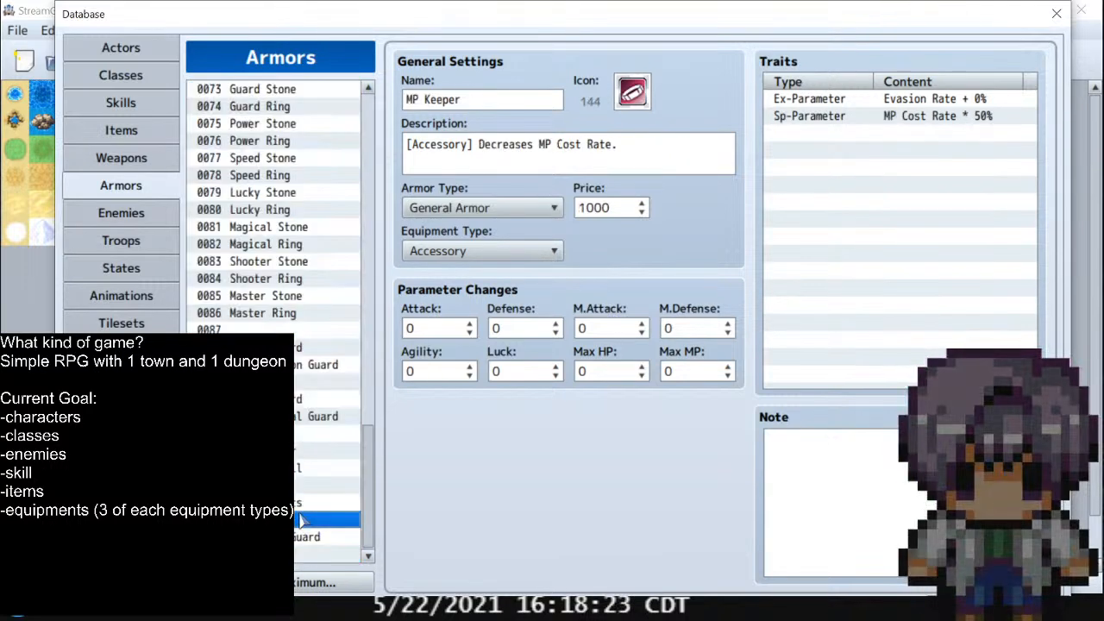
left_click(299, 504)
left_click(279, 195)
left_click(280, 244)
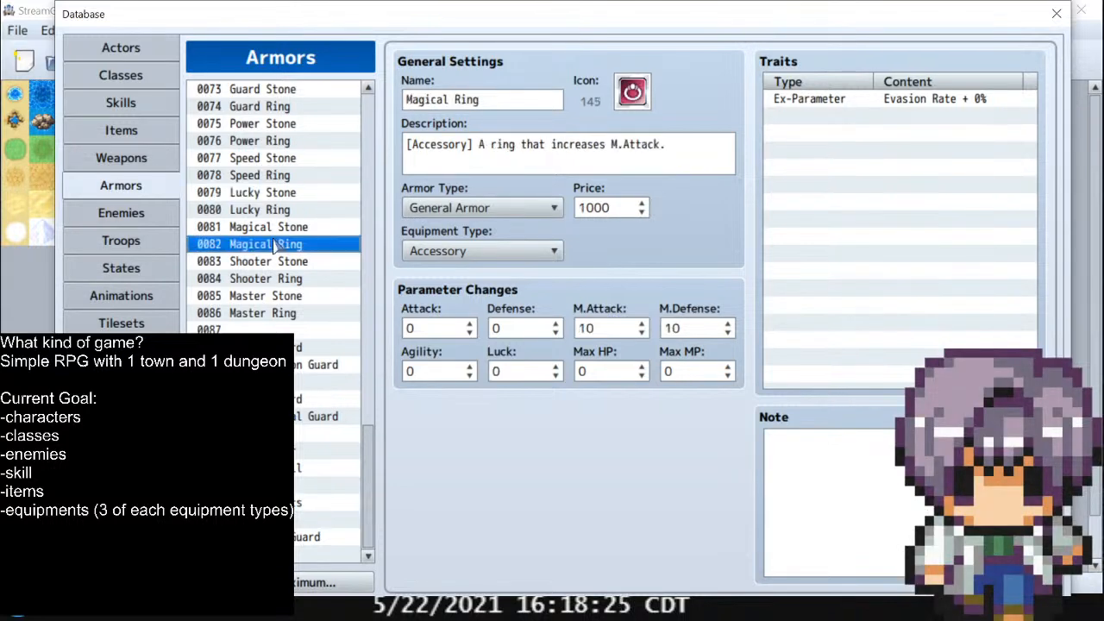
left_click(352, 402)
left_click_drag(369, 443, 395, 92)
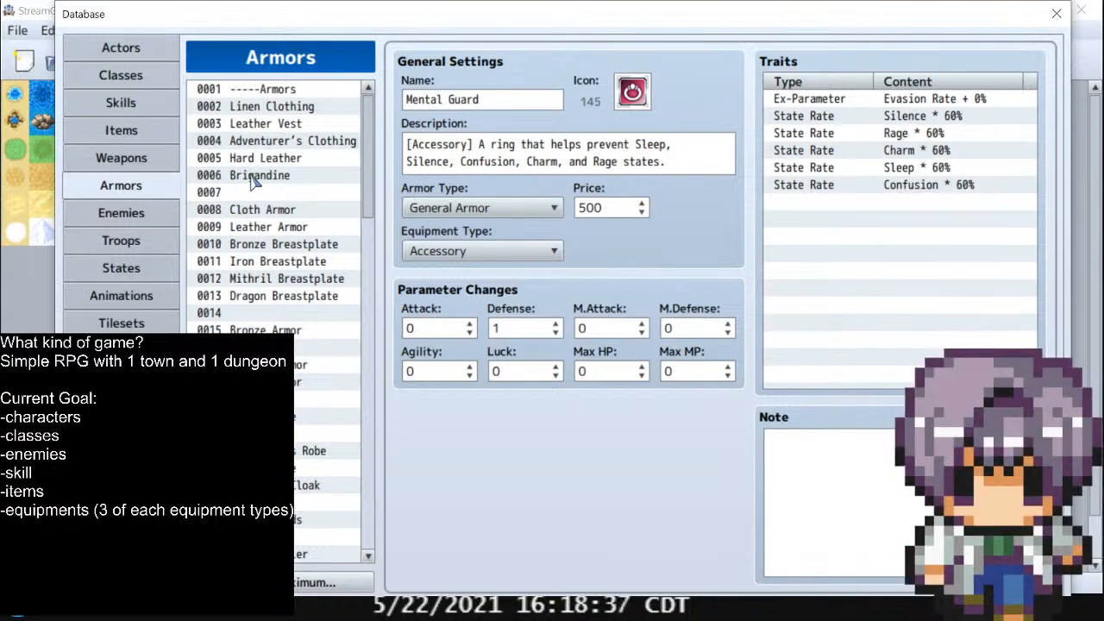
Reduce the maximum number of armor entries to 12
left_click(285, 193)
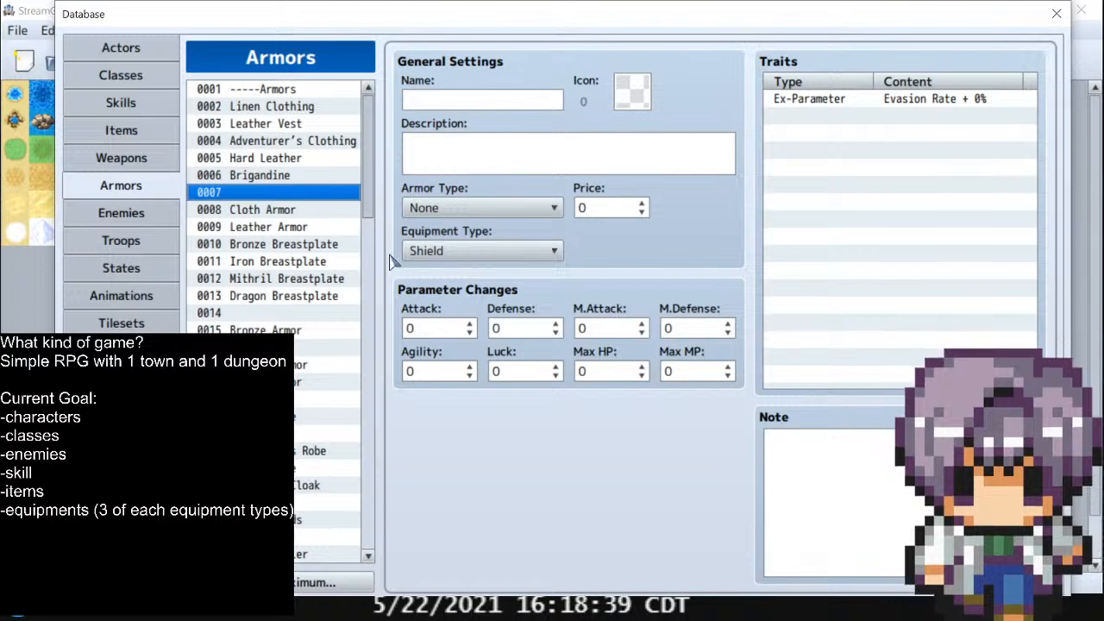
left_click_drag(369, 194, 370, 538)
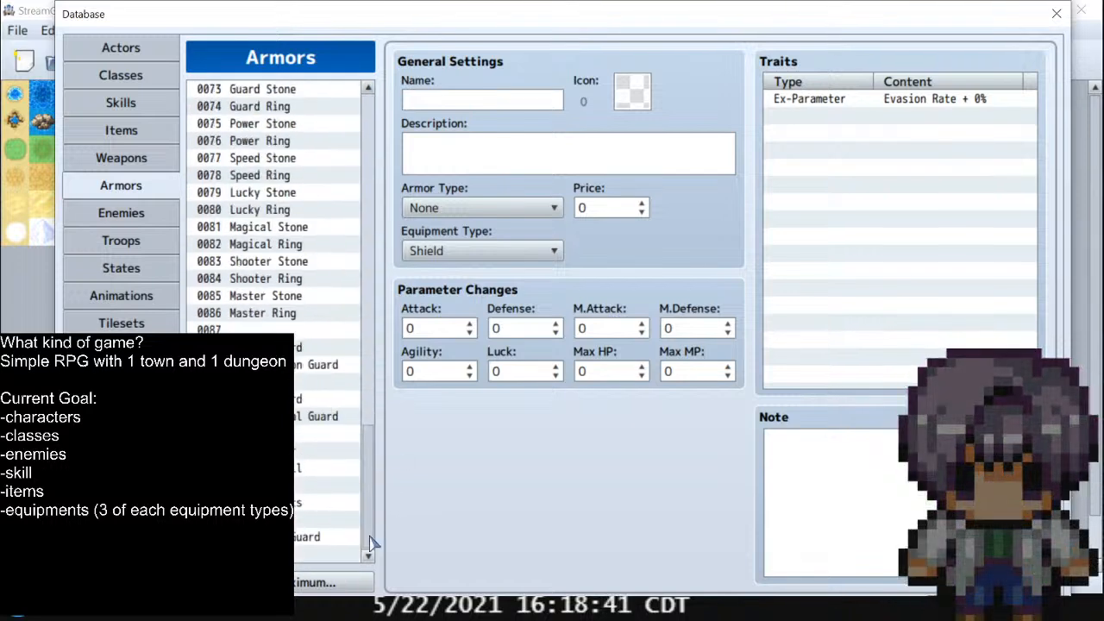
left_click(300, 556, "shift")
left_click(311, 584)
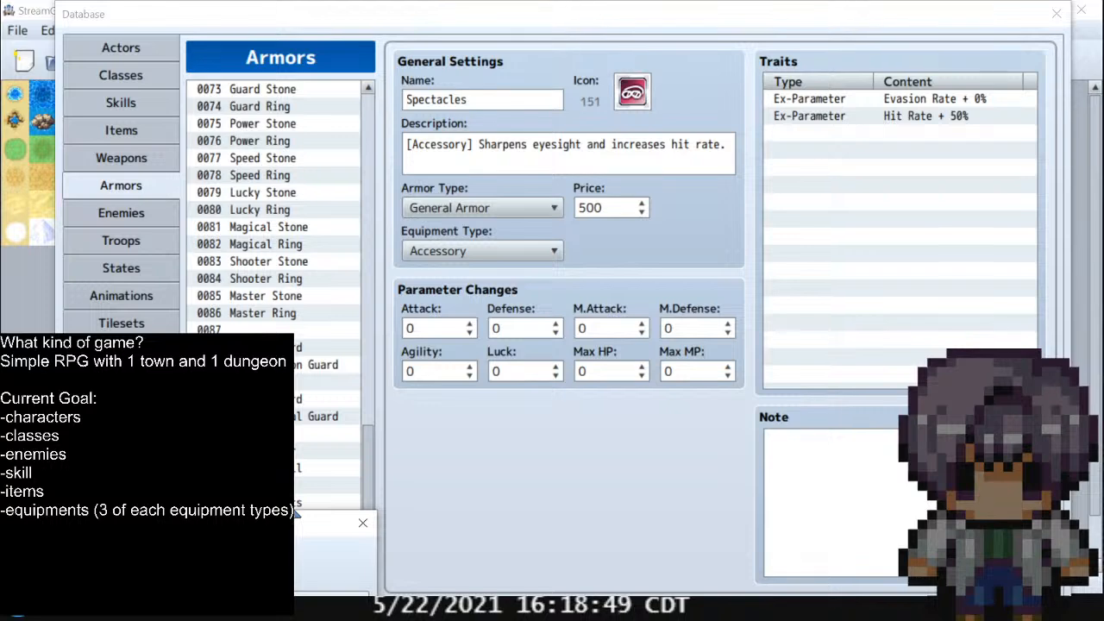
key("Return")
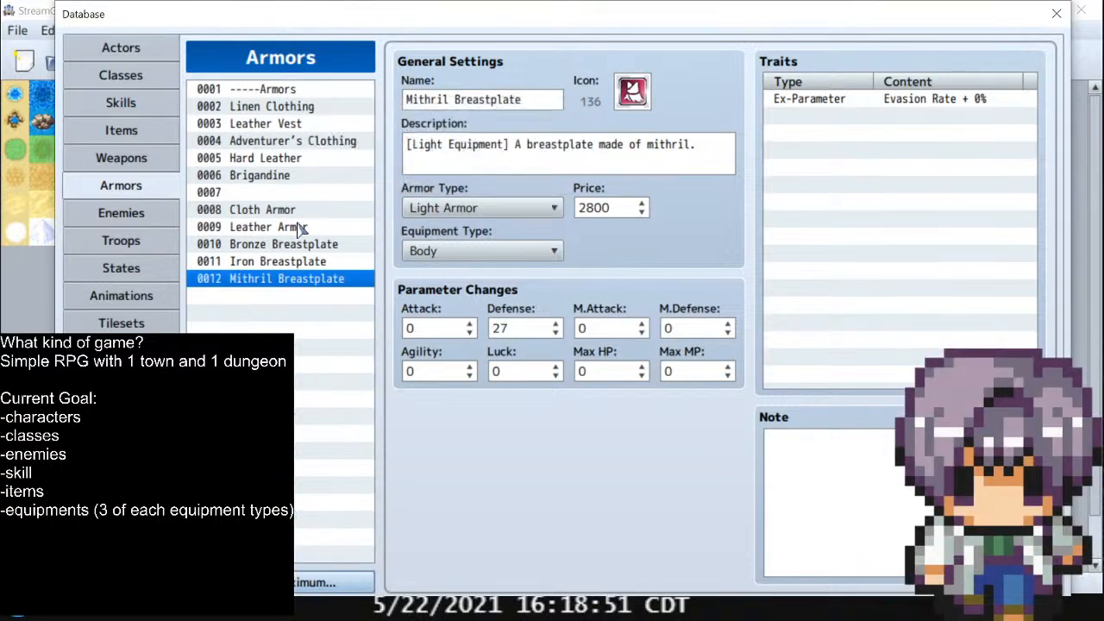
Clear the contents of armor entries 0001 through 0012
left_click(302, 90, "shift")
right_click(302, 89)
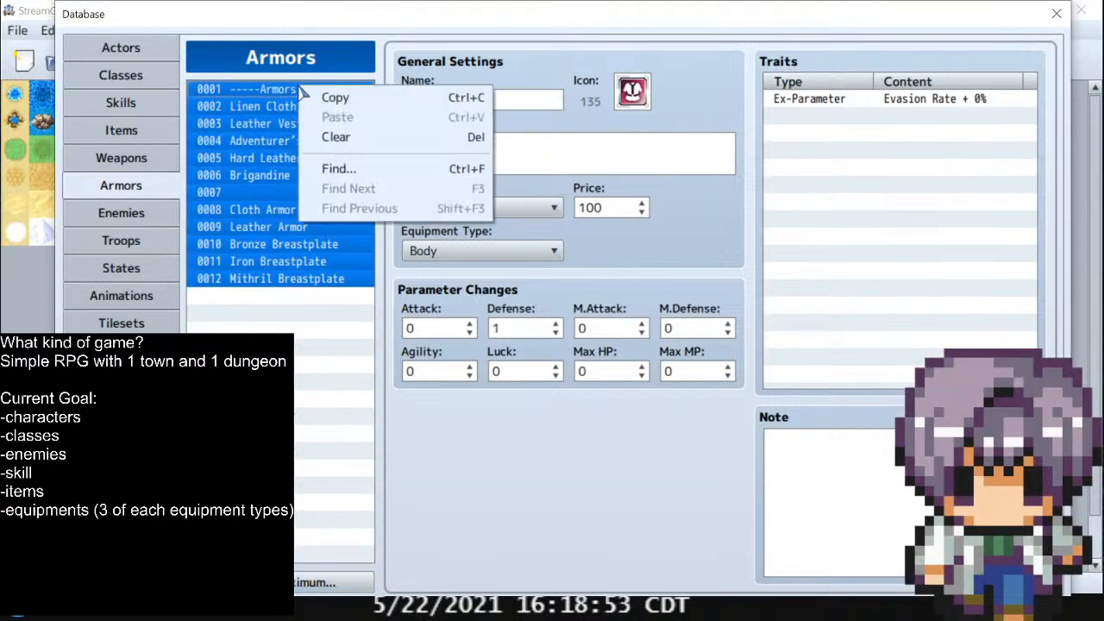
left_click(353, 138)
Name armor entry 0001 "ATK Ring"
left_click(308, 91)
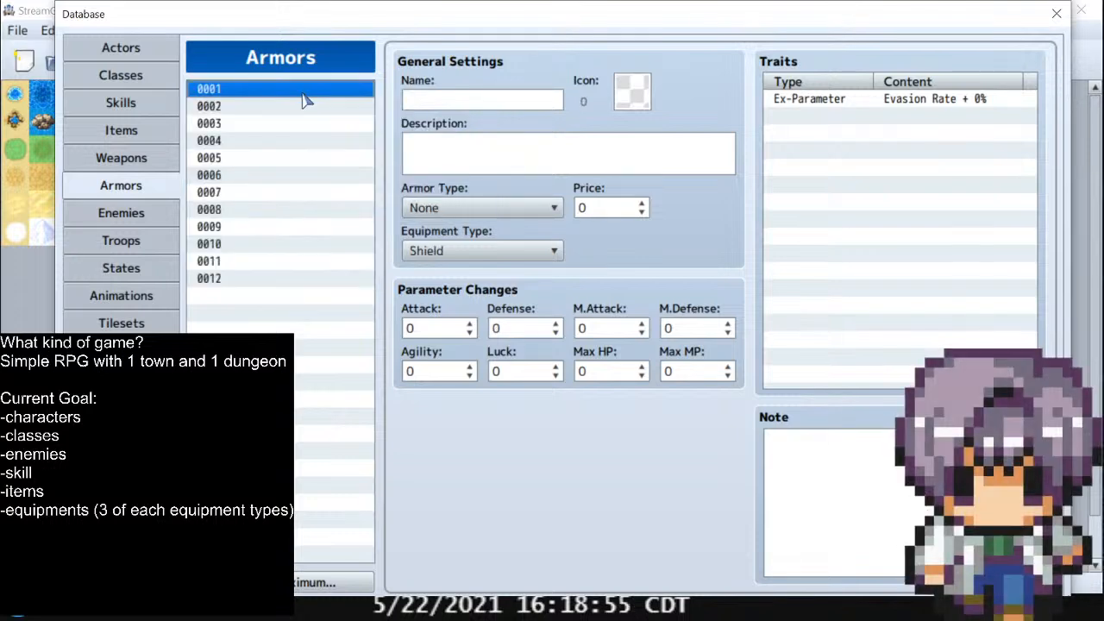
left_click(511, 102)
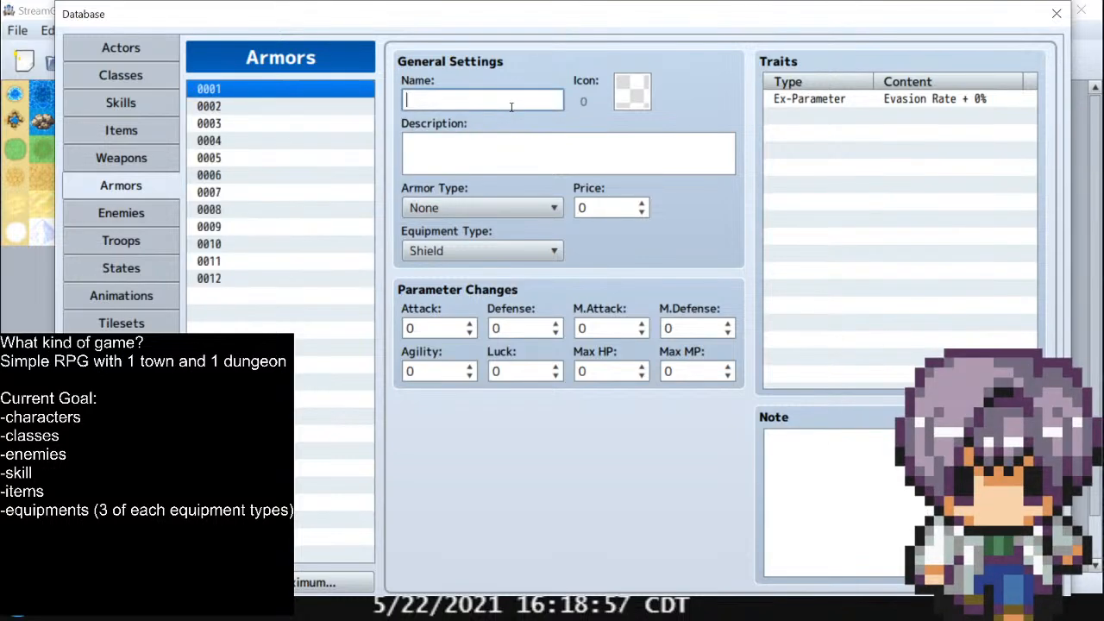
type("ATK R")
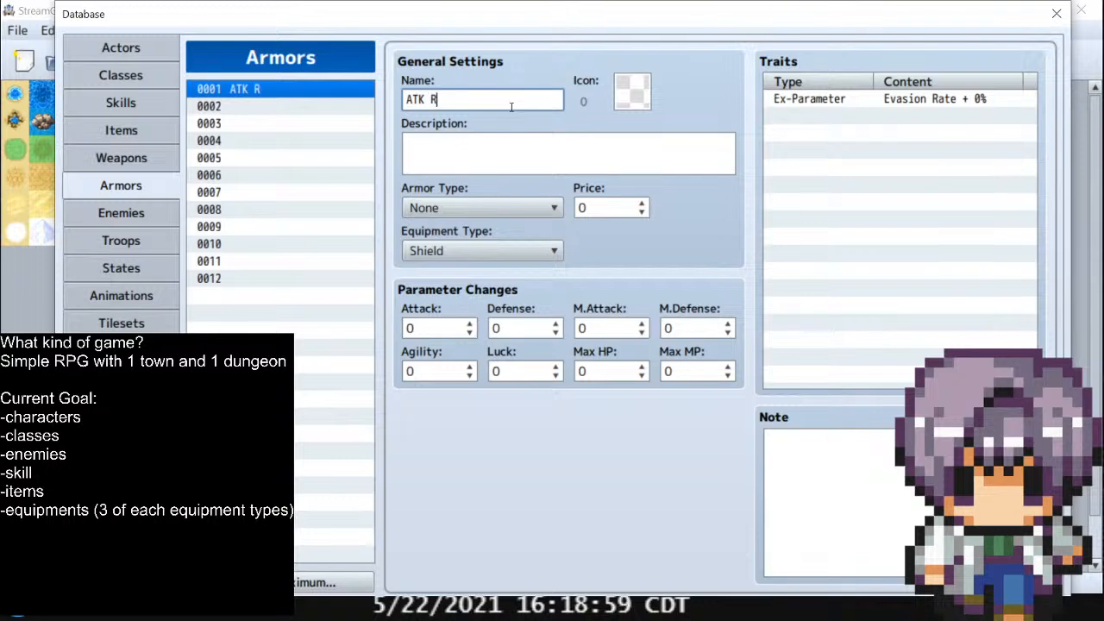
type("ibg")
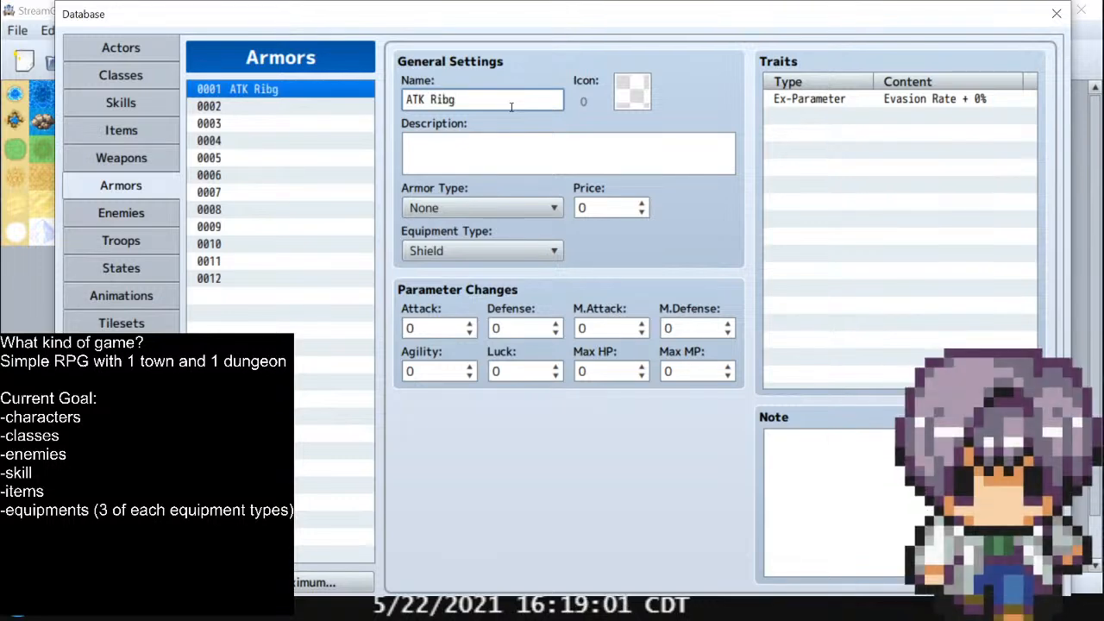
key("BackSpace")
key("BackSpace")
type("ng")
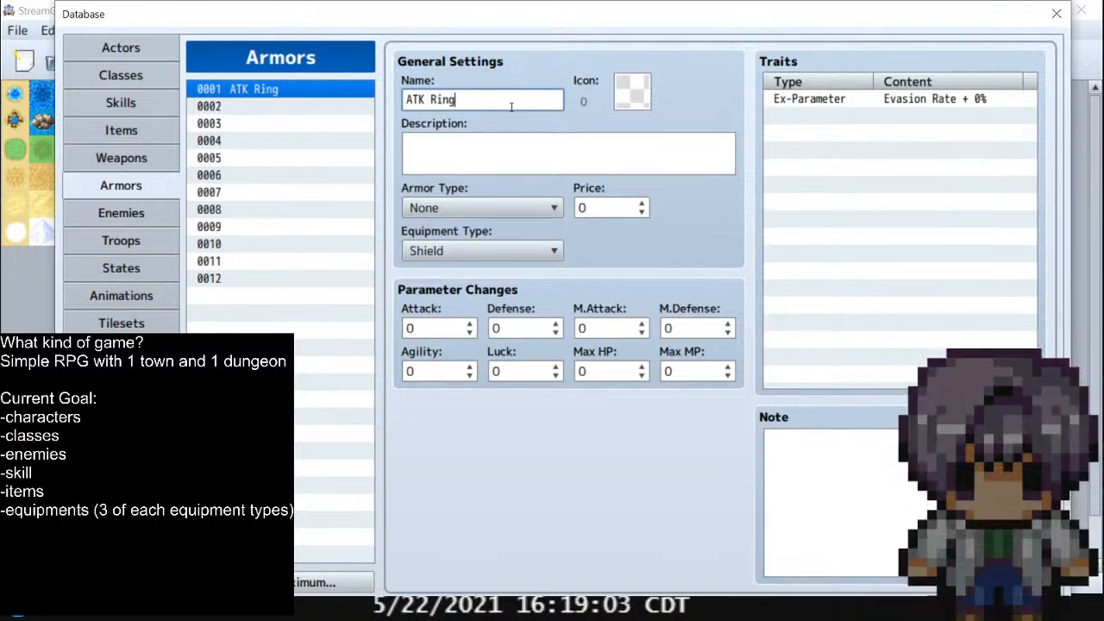
Name armor entry 0002 "DEF Ring" and armor entry 0003 "SPD Ring"
left_click(259, 106)
left_click(454, 101)
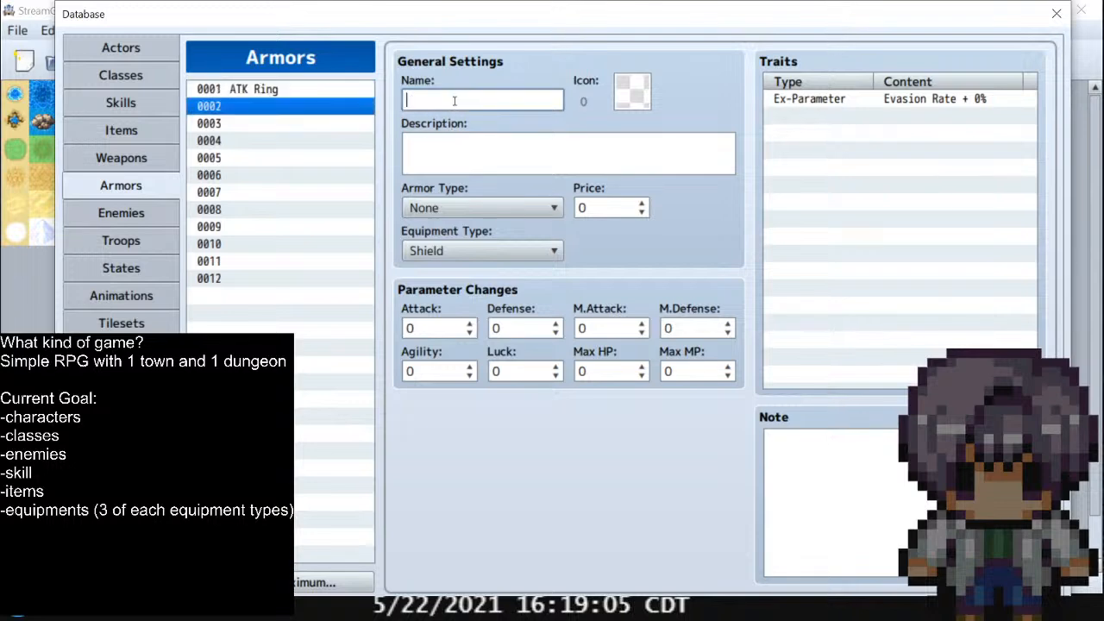
type("DEF Ri")
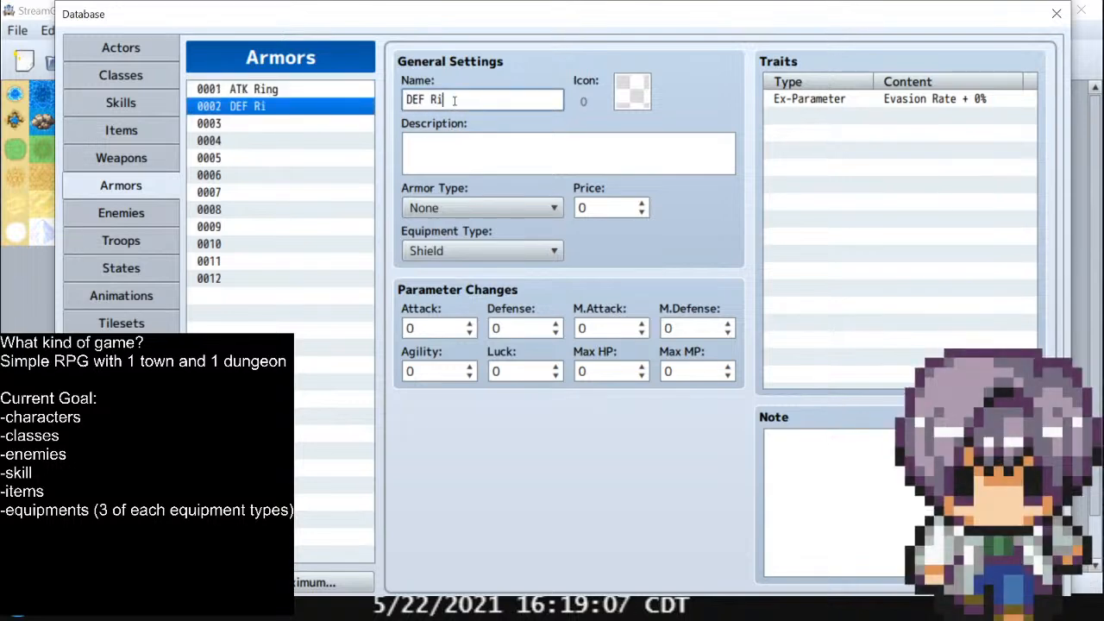
type("ng")
left_click(343, 124)
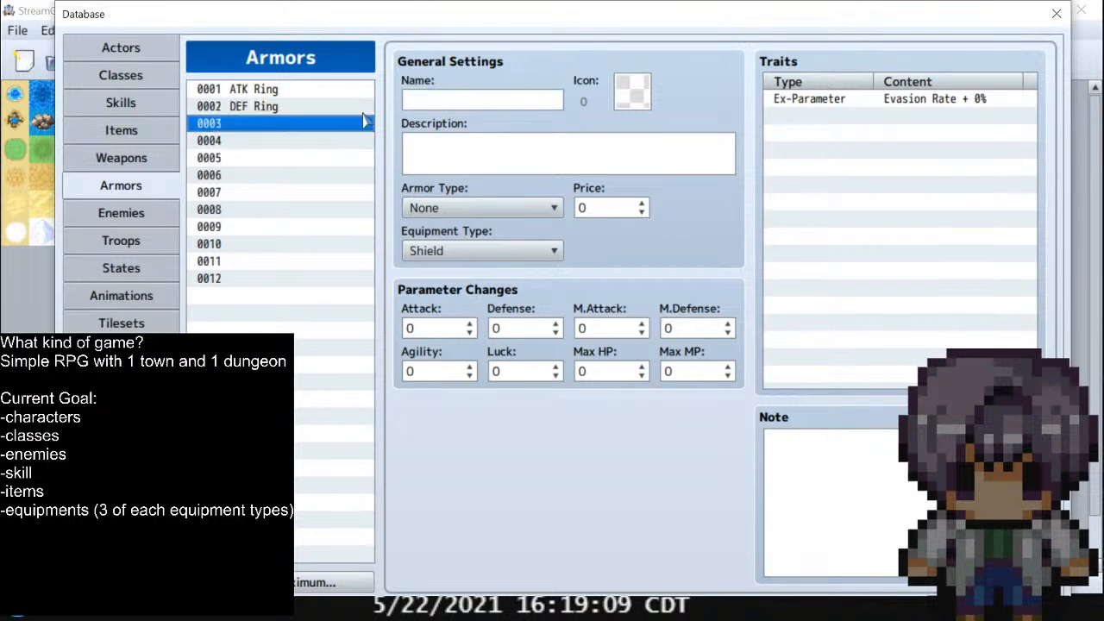
left_click(469, 101)
type("SPD Ring")
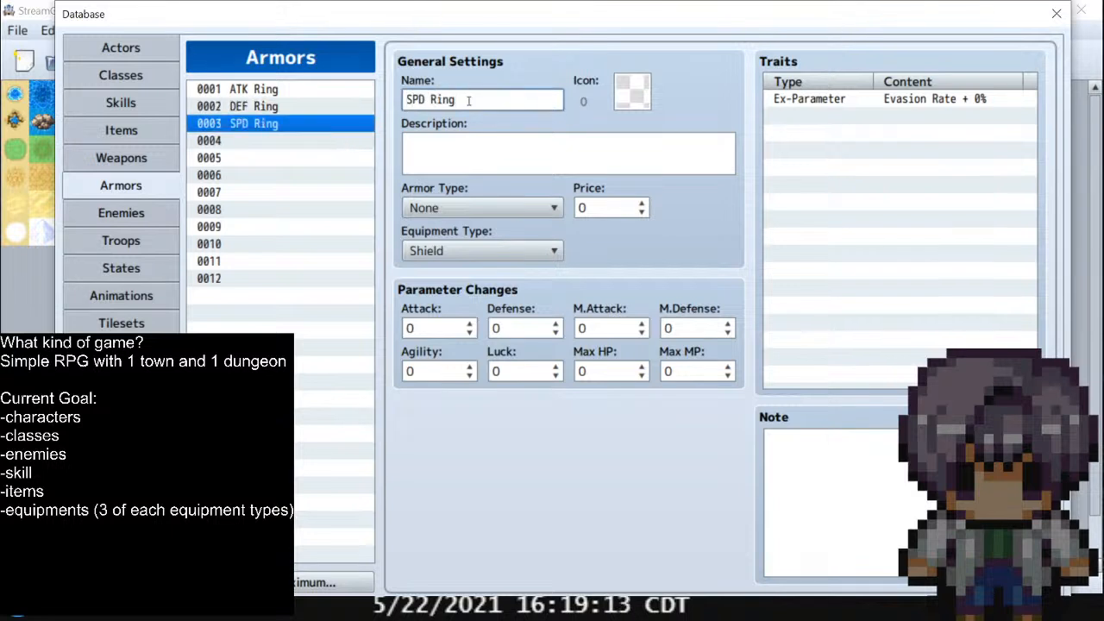
Name armor entry 0004 "CRIT Ring" and armor entry 0005 "Regen Ring"
left_click(316, 141)
left_click(444, 101)
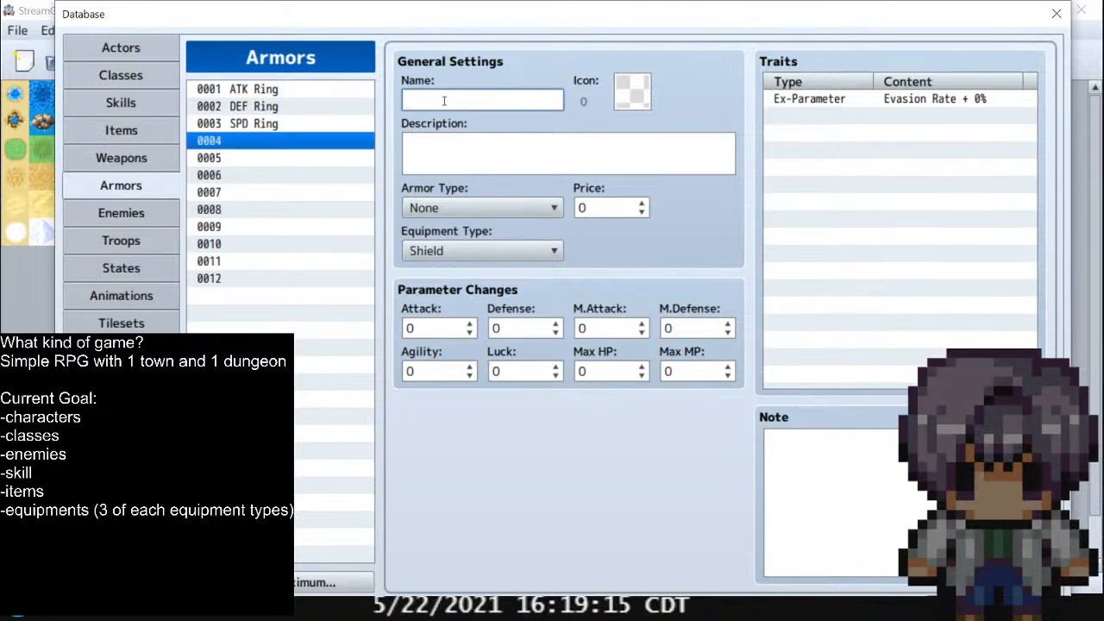
type("CRIT Ring")
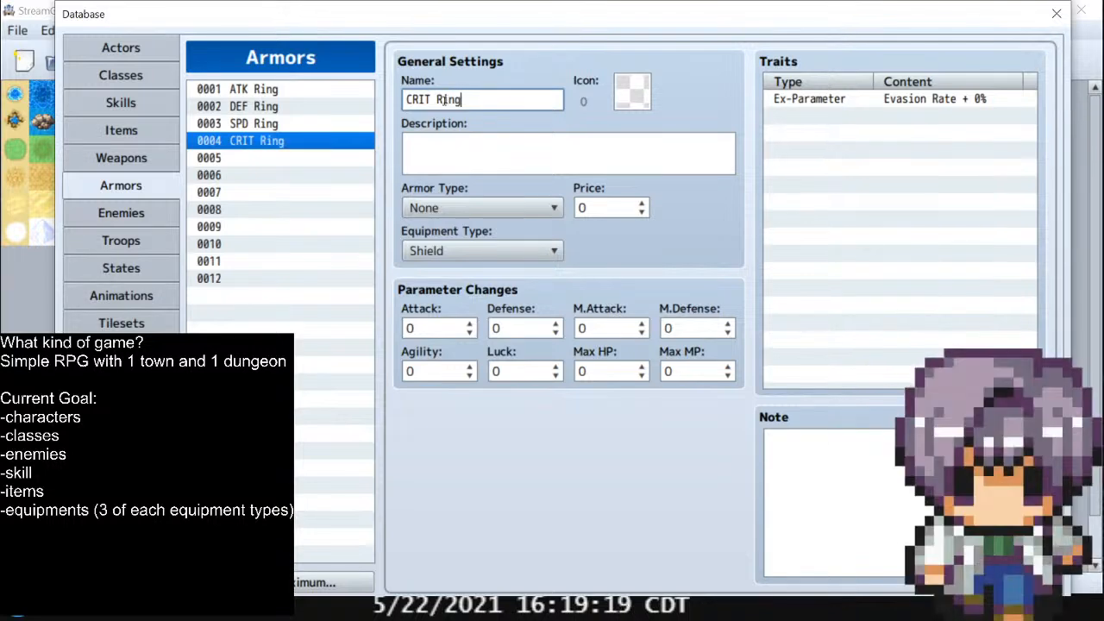
left_click(313, 161)
left_click(447, 102)
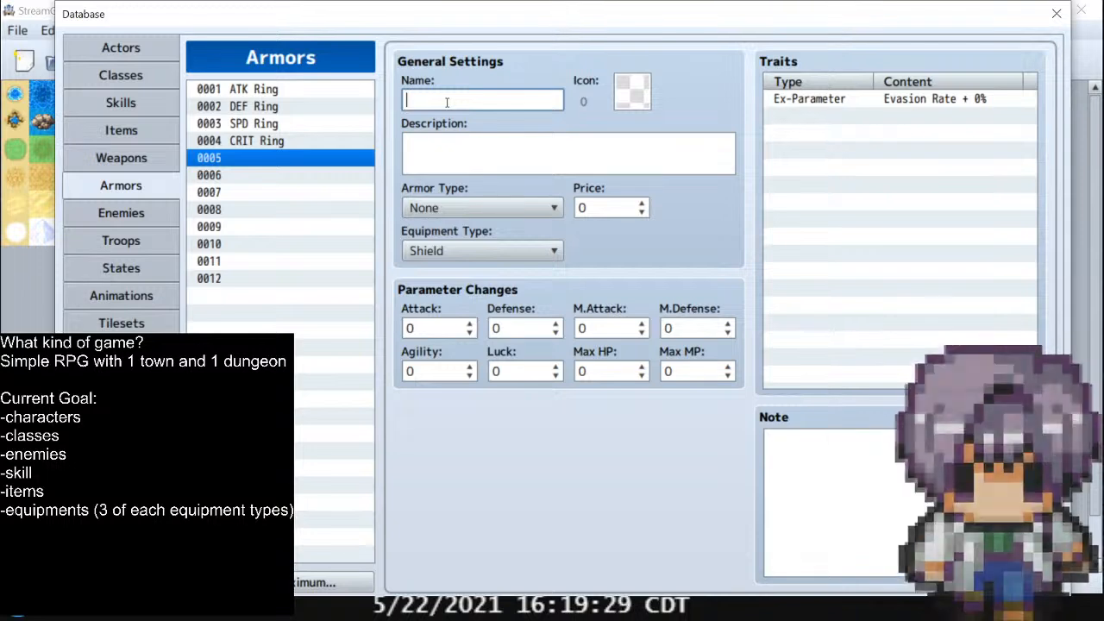
type("Regen Ring")
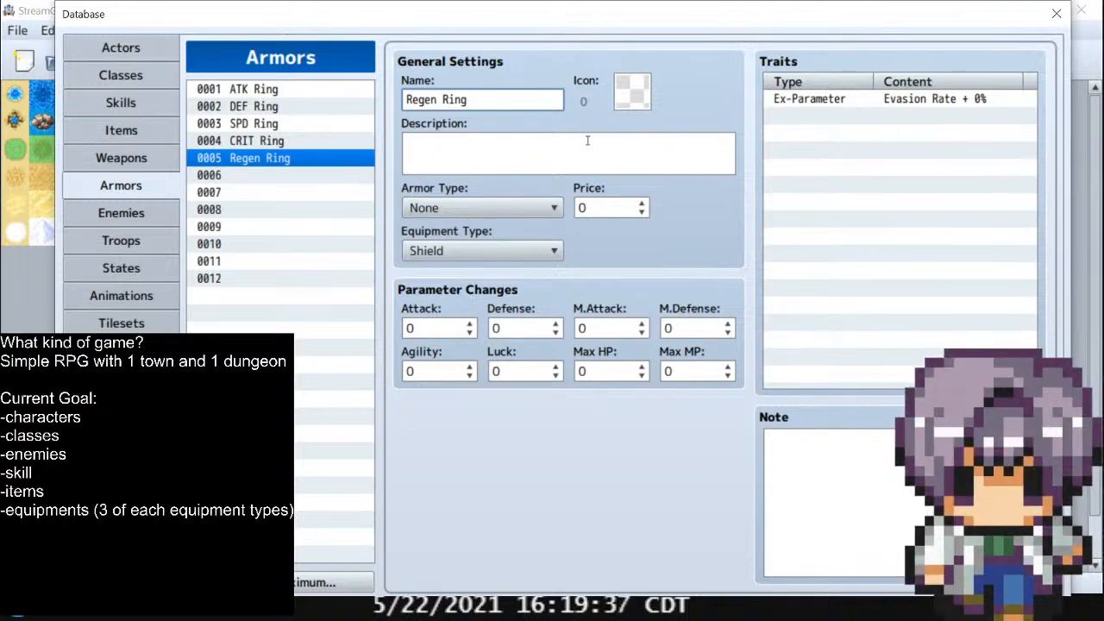
Name armor entry 0006 "Drain Ring"
left_click(277, 176)
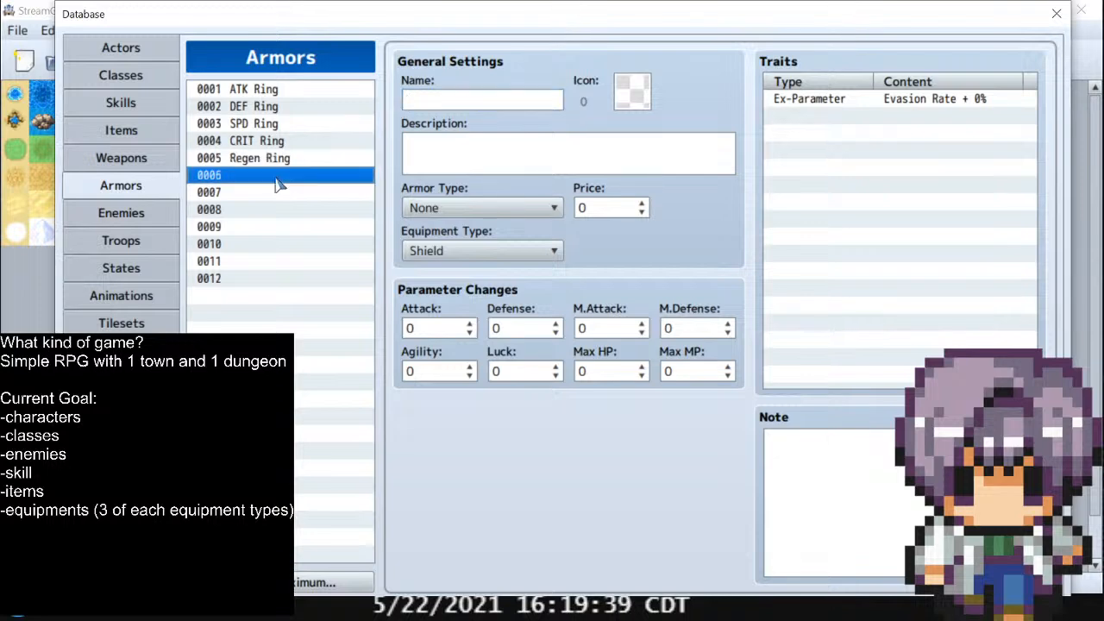
left_click(509, 98)
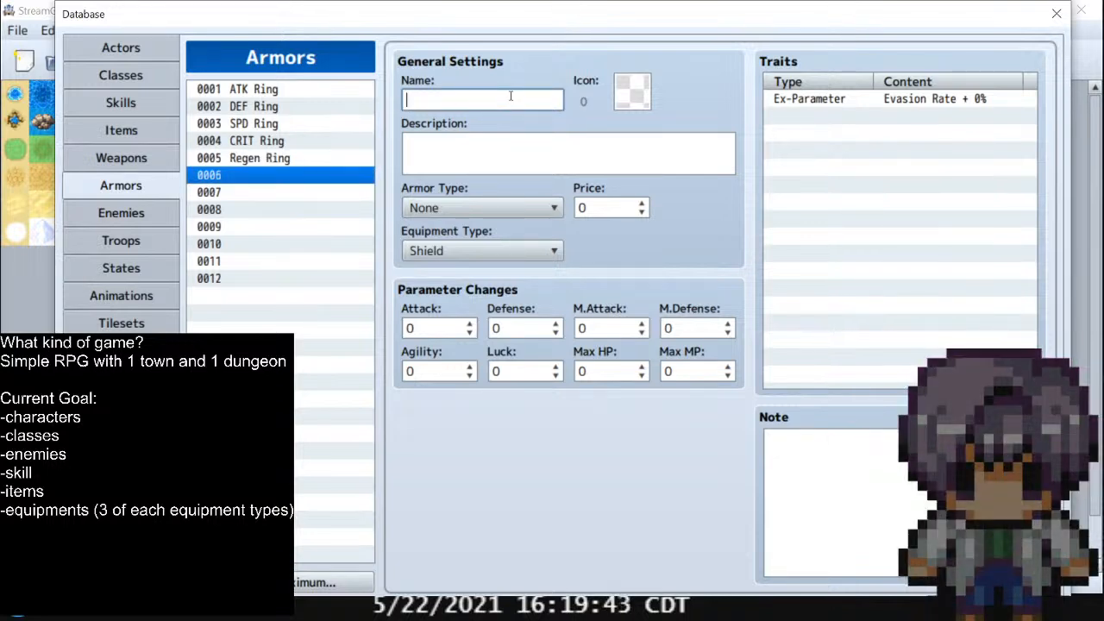
type("Drain Ring")
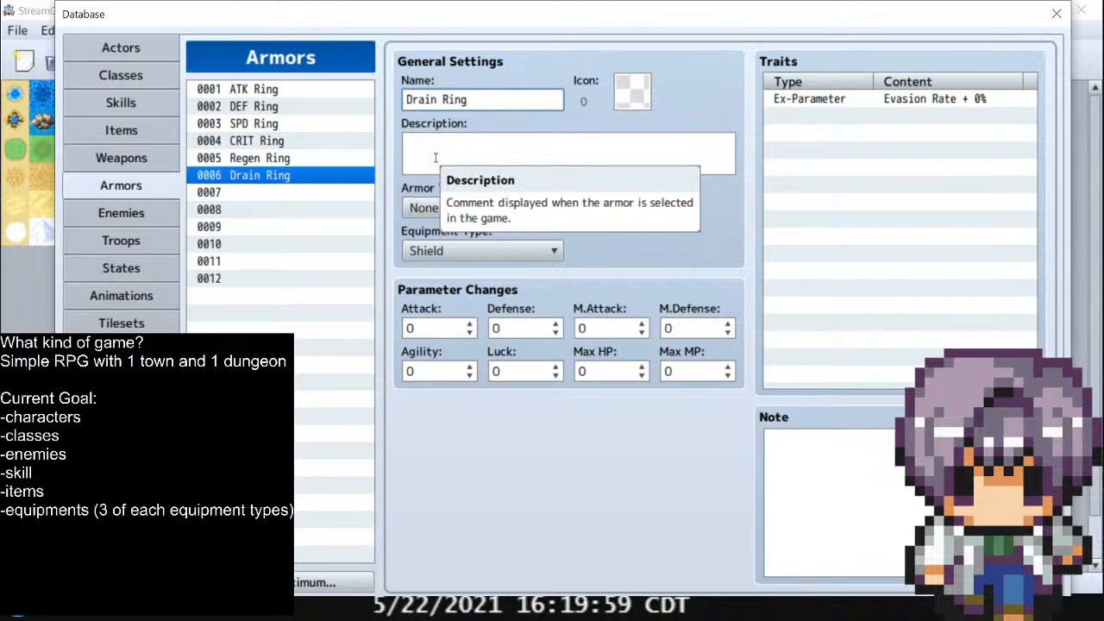
left_click(465, 150)
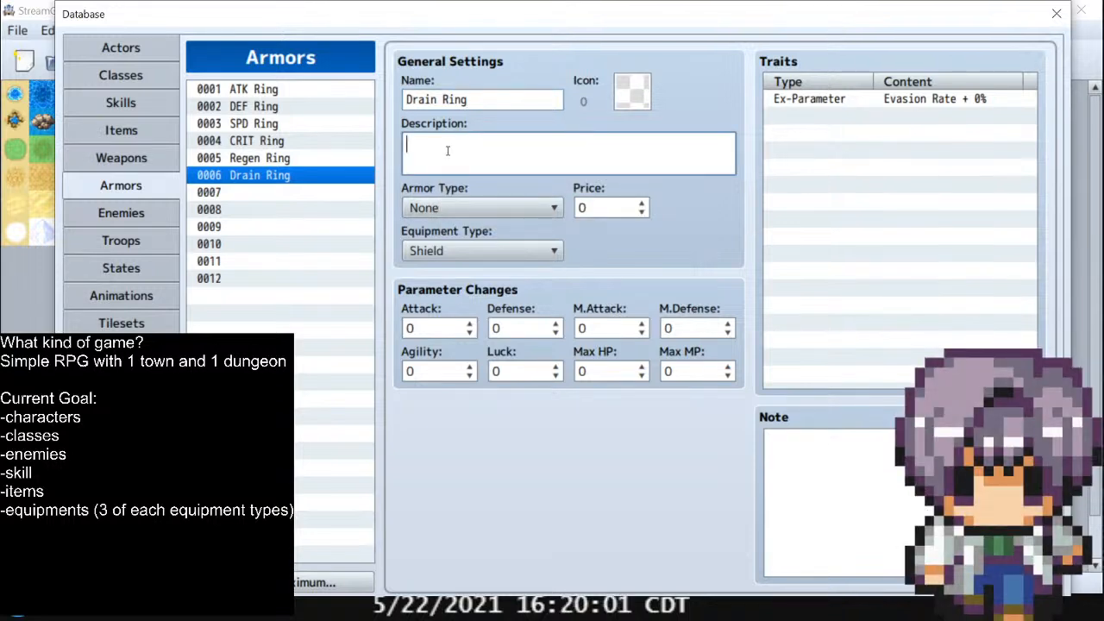
Name armor entry 0007 "Guts Ring" and cut the armor list to seven entries
left_click(313, 192)
left_click(445, 98)
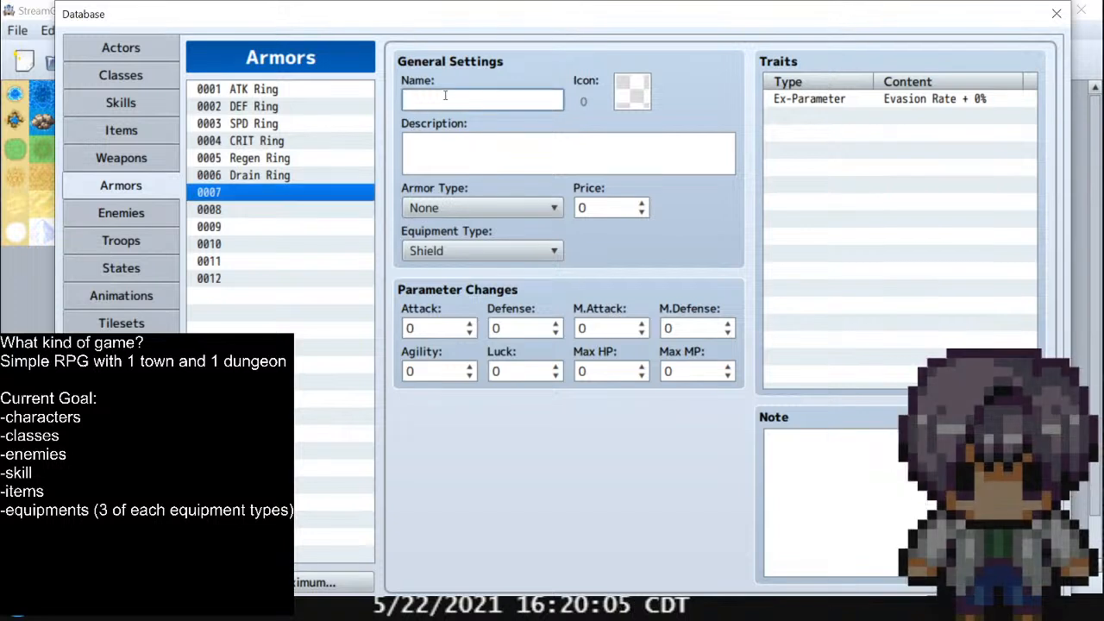
type("Gut")
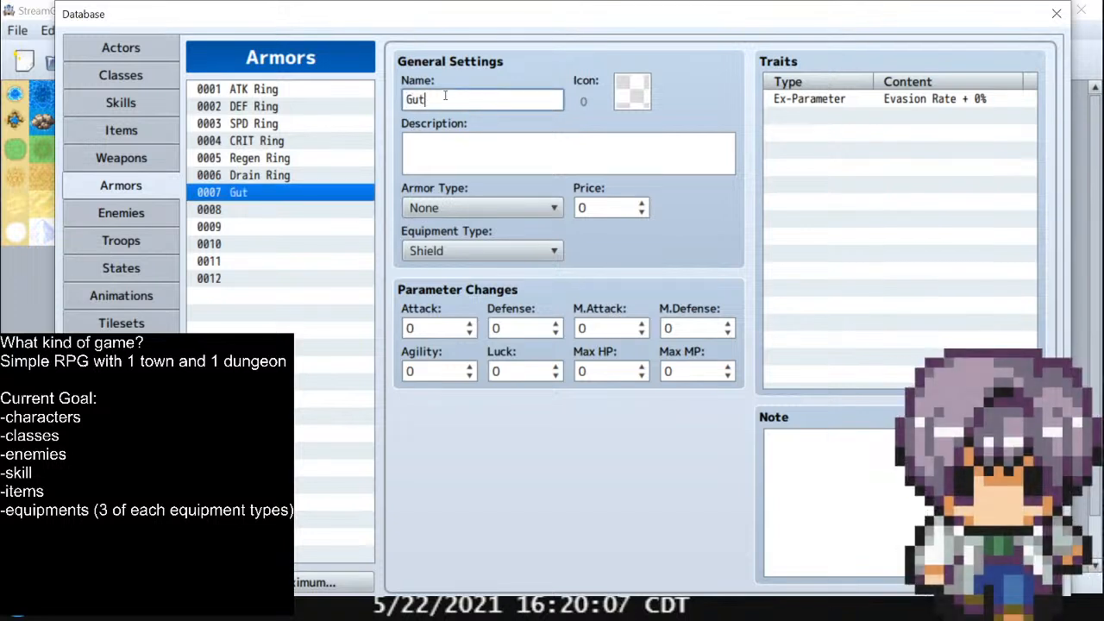
type("s Rig")
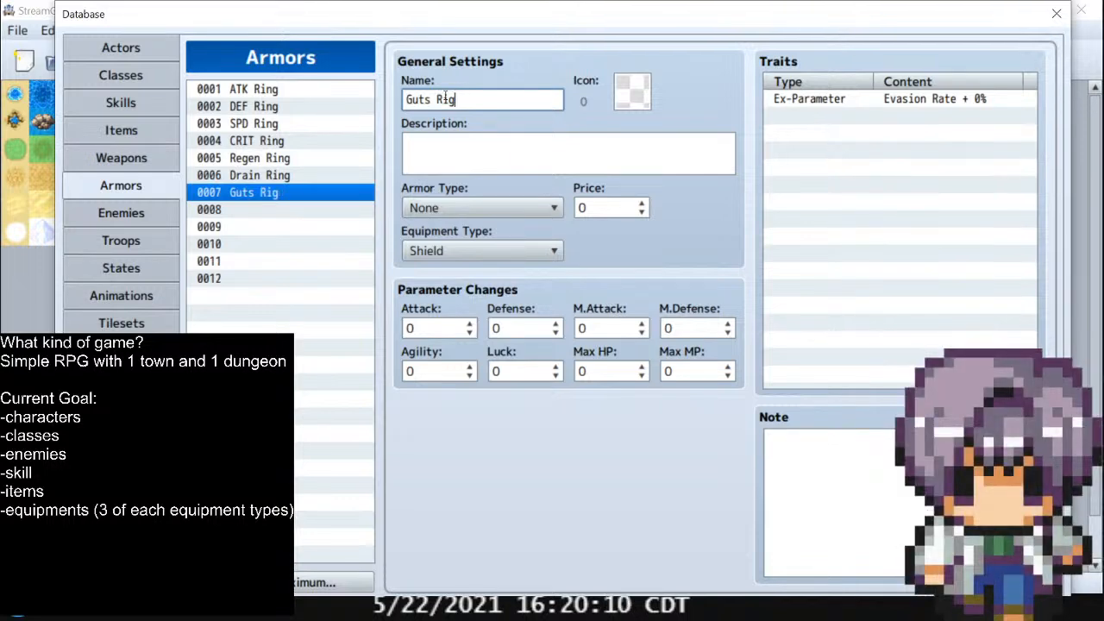
key("Left")
type("n")
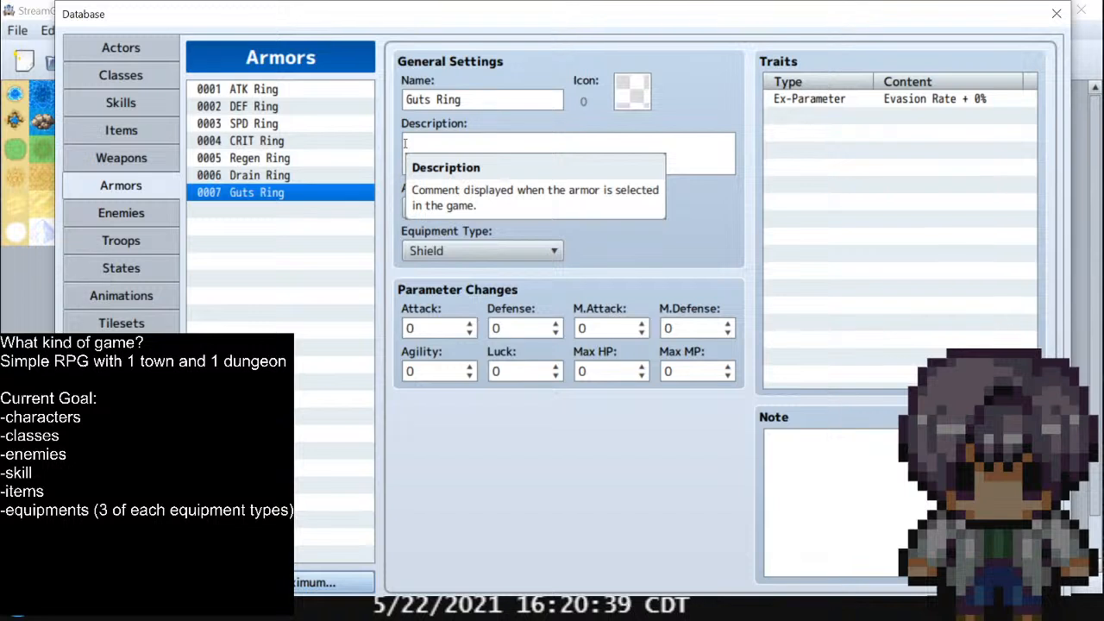
Set the ATK Ring's description to "Increases ATK"
left_click(297, 93)
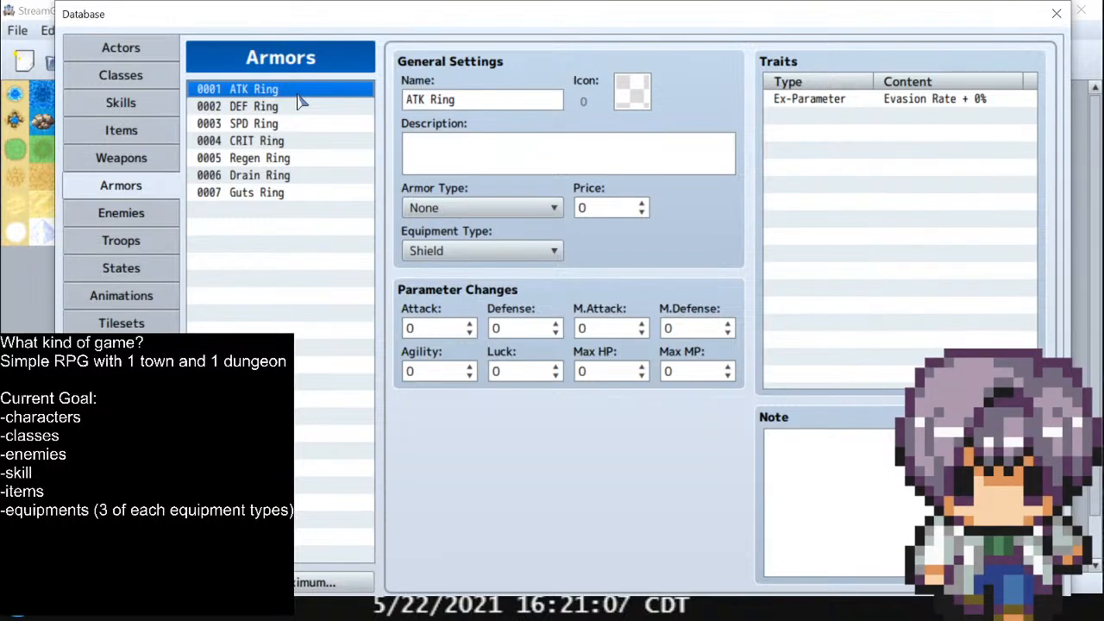
left_click(430, 145)
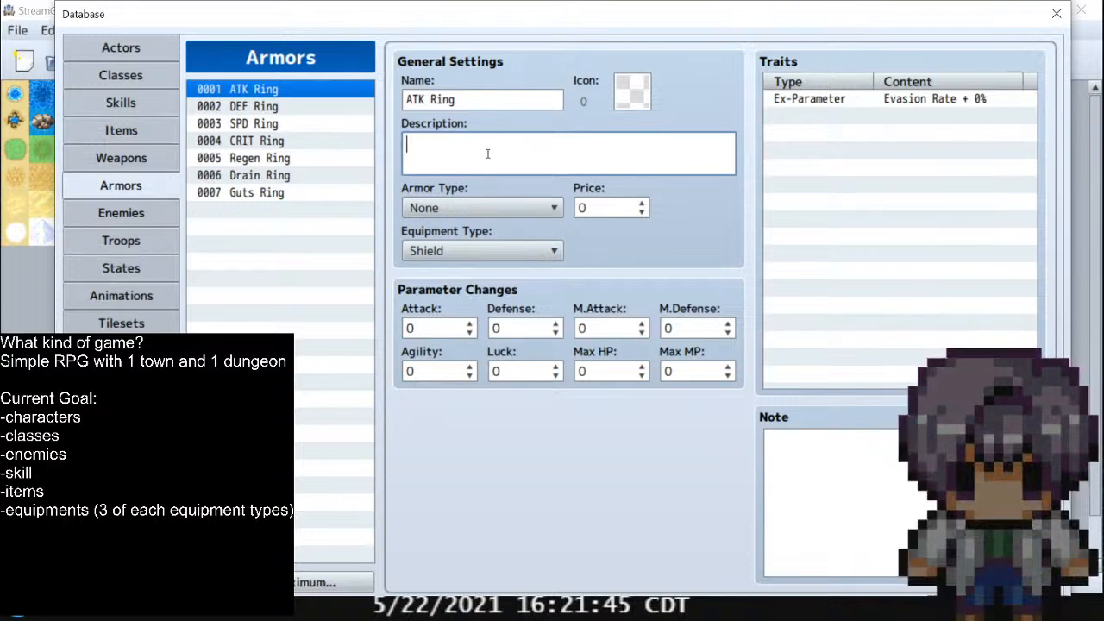
type("Increases")
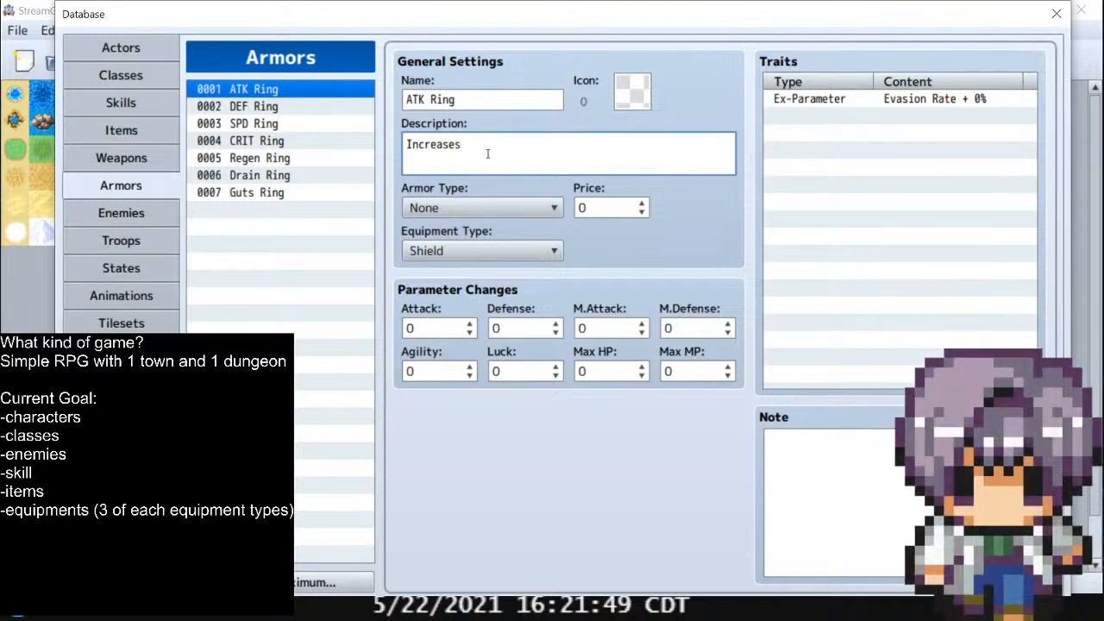
type(" ATK")
Reuse the word "Increases" to describe the DEF Ring as "Increases DEF" and the SPD Ring as increasing SPD
left_click_drag(471, 144, 402, 147)
key("ctrl+c")
left_click(288, 94)
left_click(298, 106)
left_click(483, 154)
key("ctrl+v")
type("DEF")
left_click(283, 126)
left_click(487, 159)
key("ctrl+v")
type("SP")
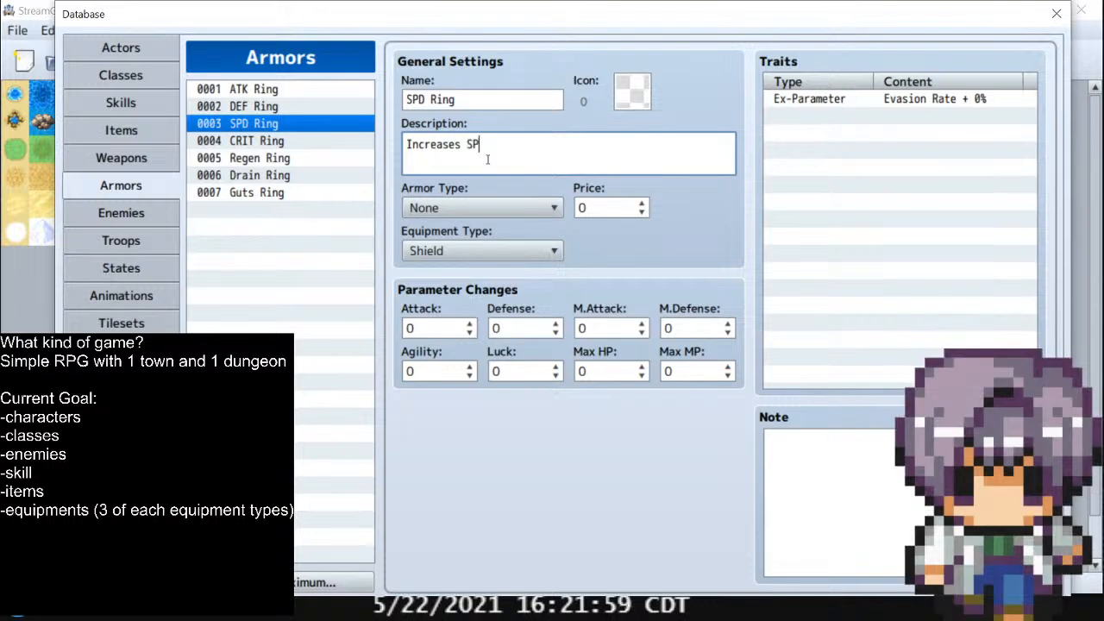
Set the CRIT Ring's description to "Increases Crit Rate"
left_click(315, 143)
left_click(505, 169)
key("ctrl+v")
type("Cri")
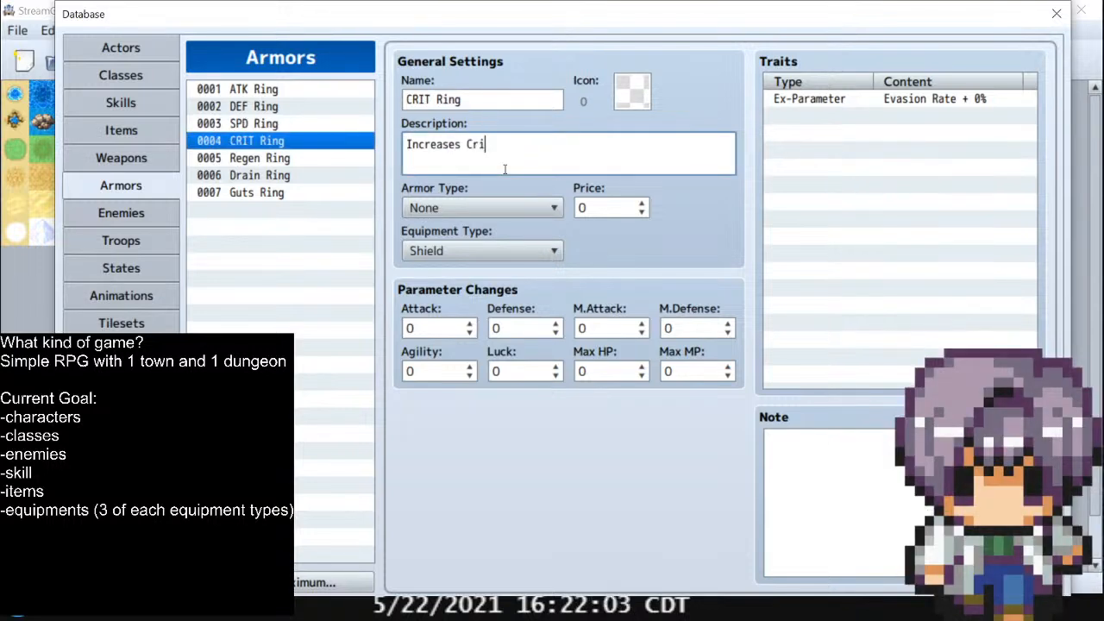
type("t Rate/")
key("BackSpace")
Describe the Regen Ring as "Recovers HP/turn" and the Drain Ring as "Drains HP"
left_click(304, 164)
left_click(412, 163)
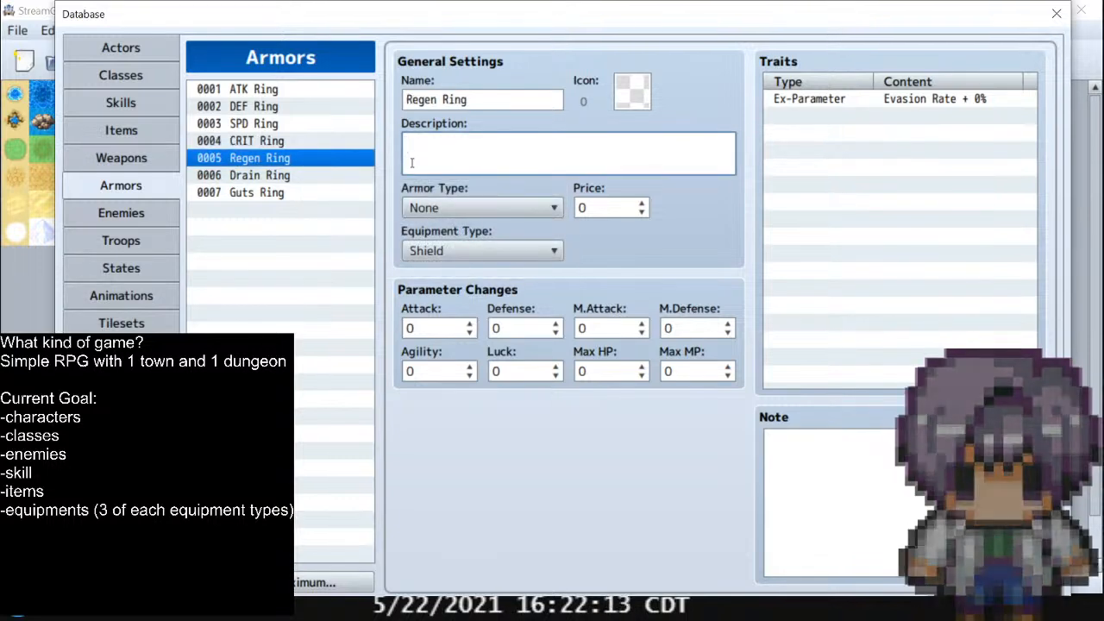
type("Recovers HP/turn")
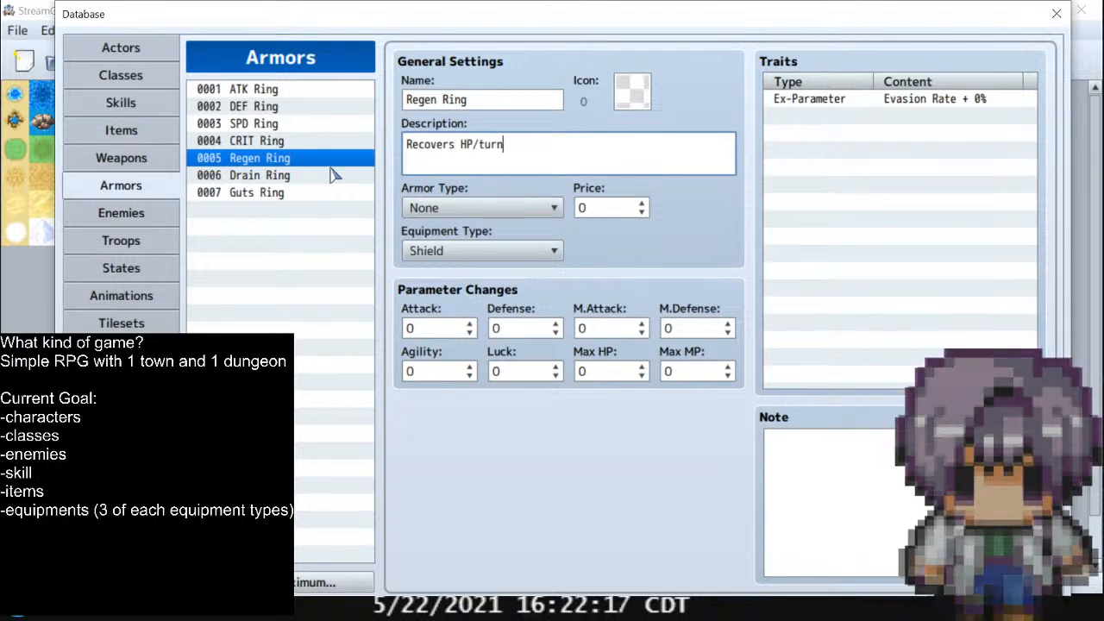
left_click(259, 176)
left_click(484, 173)
type("Drains HP")
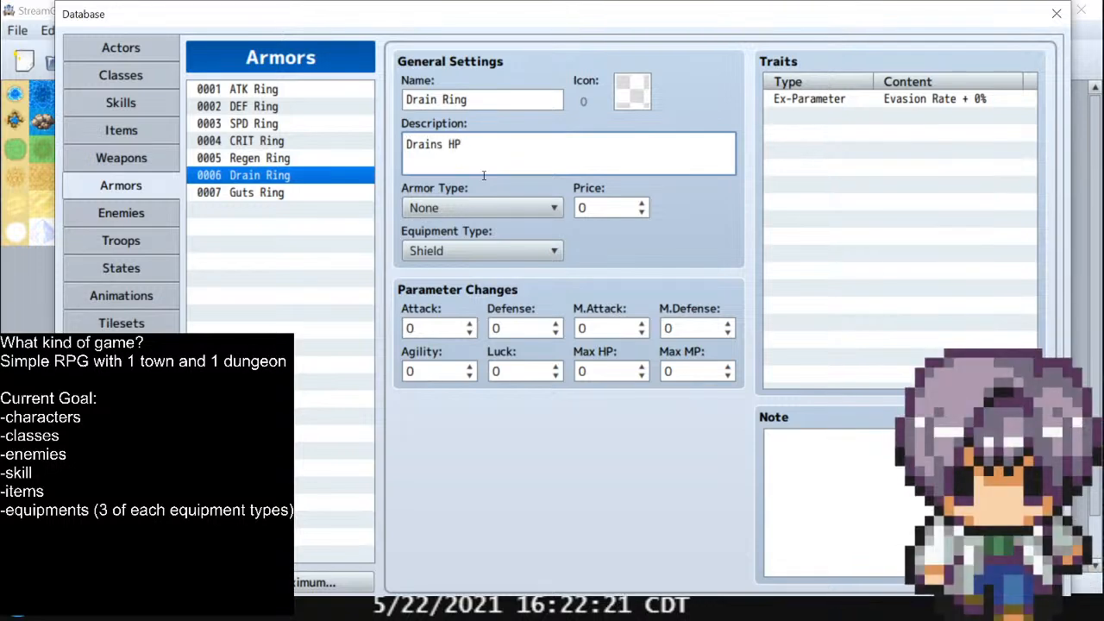
Set the Guts Ring's description to "Prevent Death"
left_click(323, 193)
left_click(466, 166)
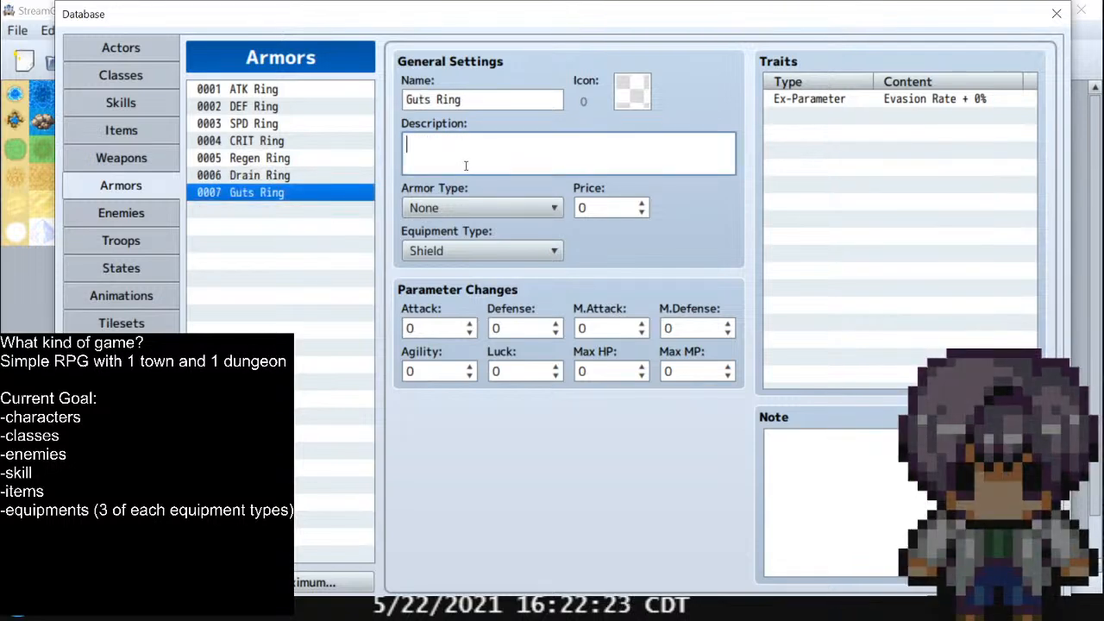
type("Prevent Death")
Extend the armor list to eight entries and name entry 0008 "Ribbon"
left_click(332, 582)
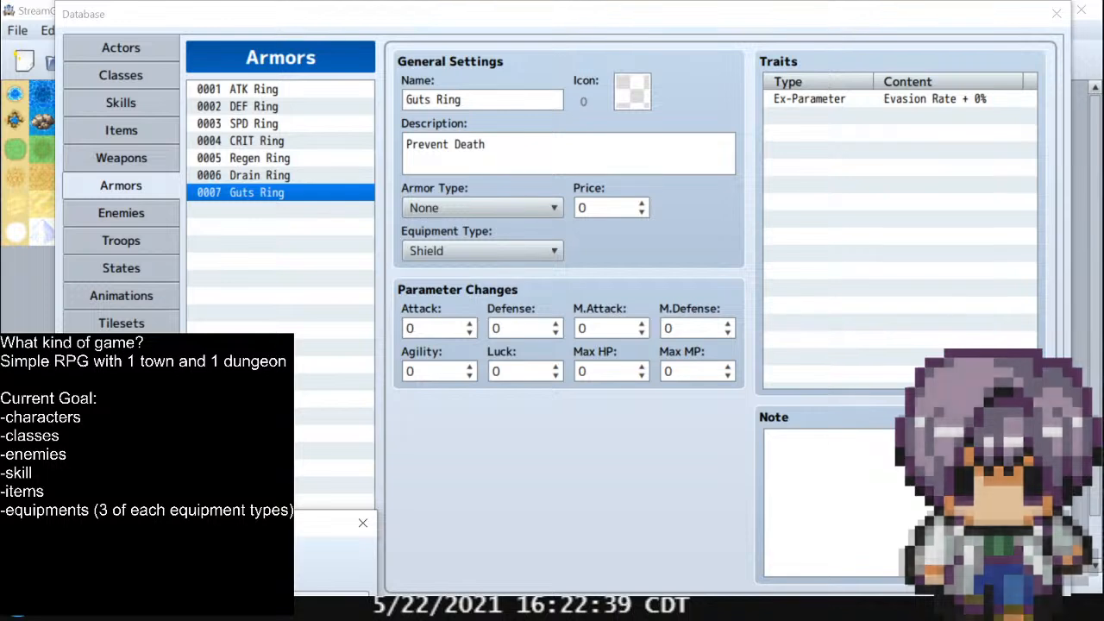
key("Return")
left_click(312, 212)
left_click(459, 107)
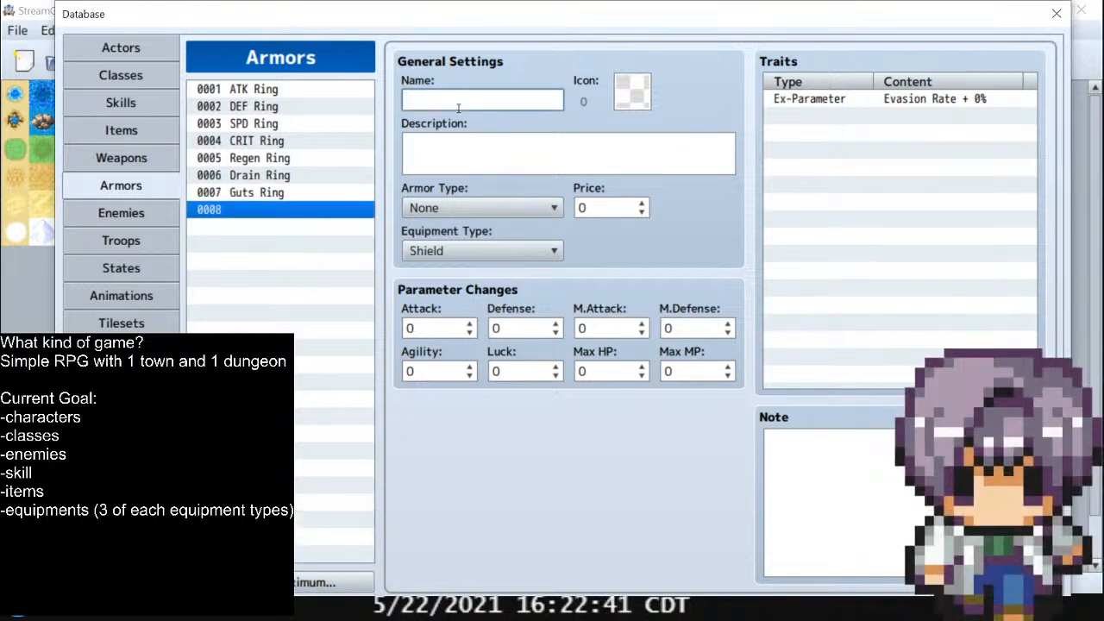
type("Ribbon")
Set the Ribbon's description to "Blocks status effects"
key("Tab")
key("Tab")
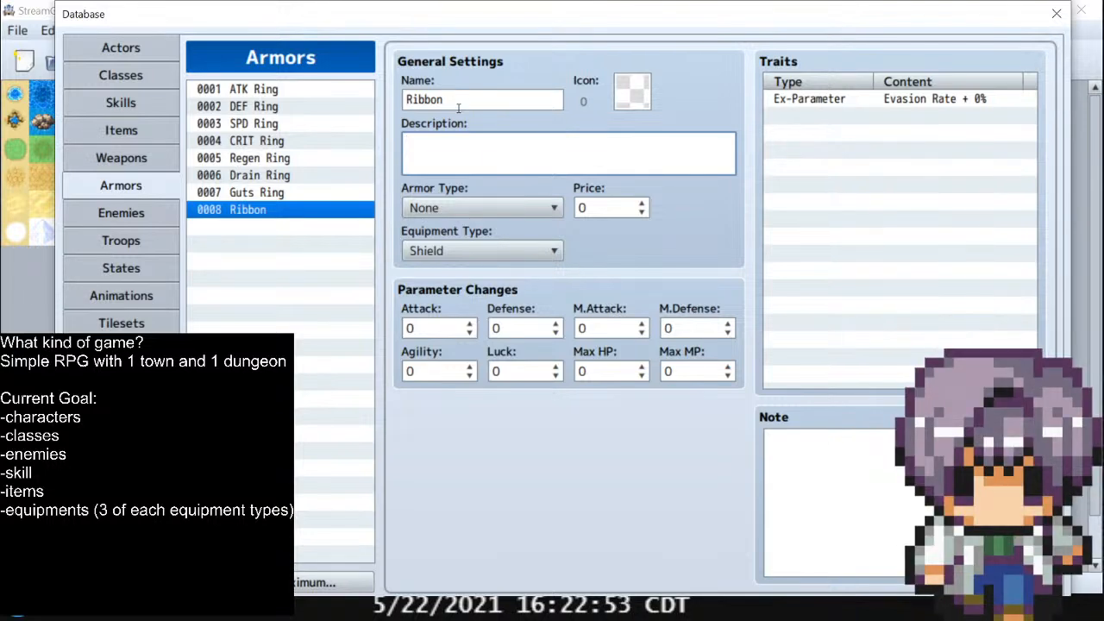
type("Blocks status effects")
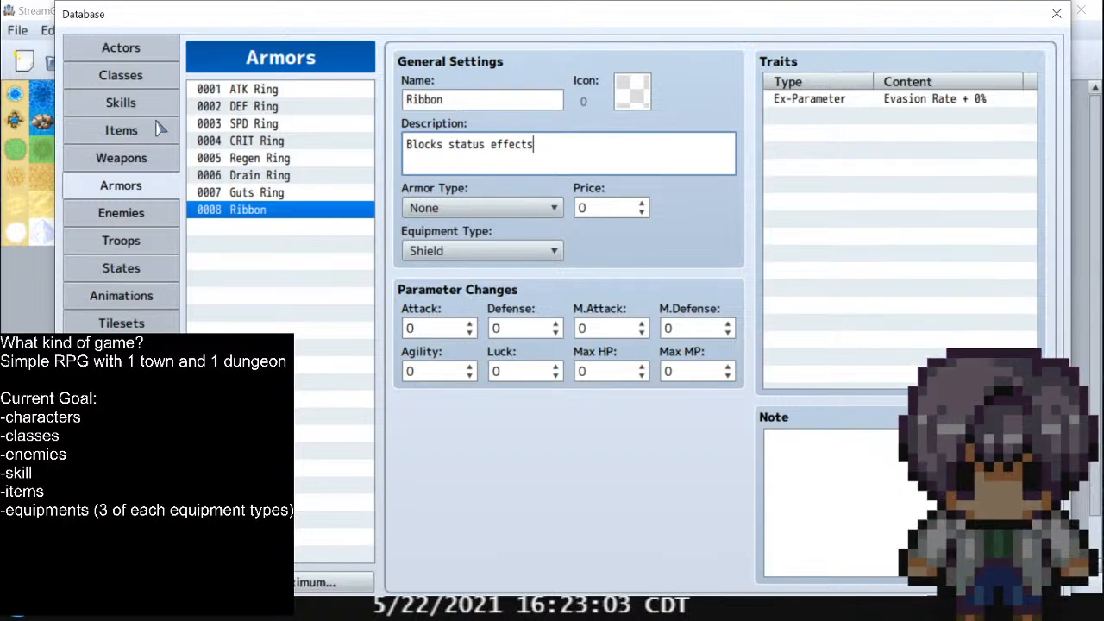
left_click(116, 140)
left_click(125, 159)
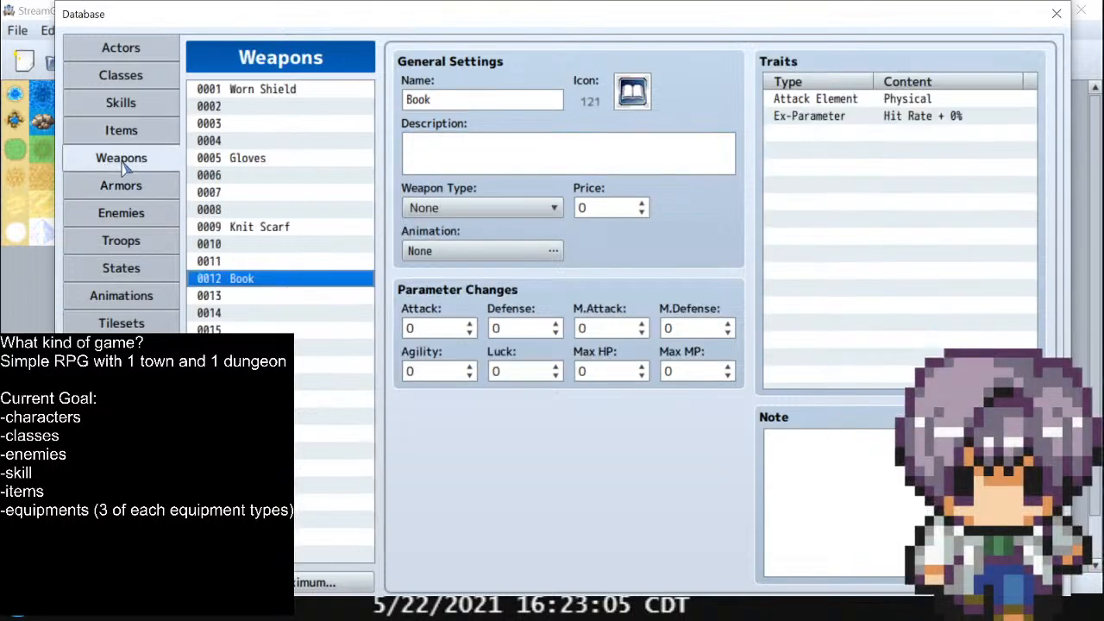
left_click(135, 193)
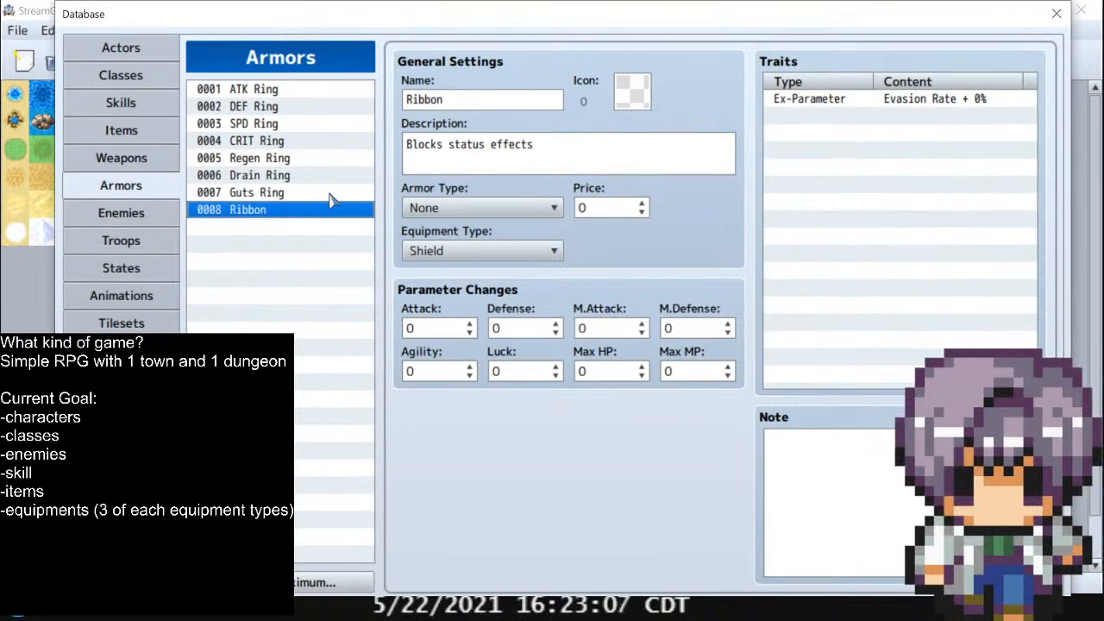
Look through the default skills list and the recovery effects a skill can be given
left_click(121, 107)
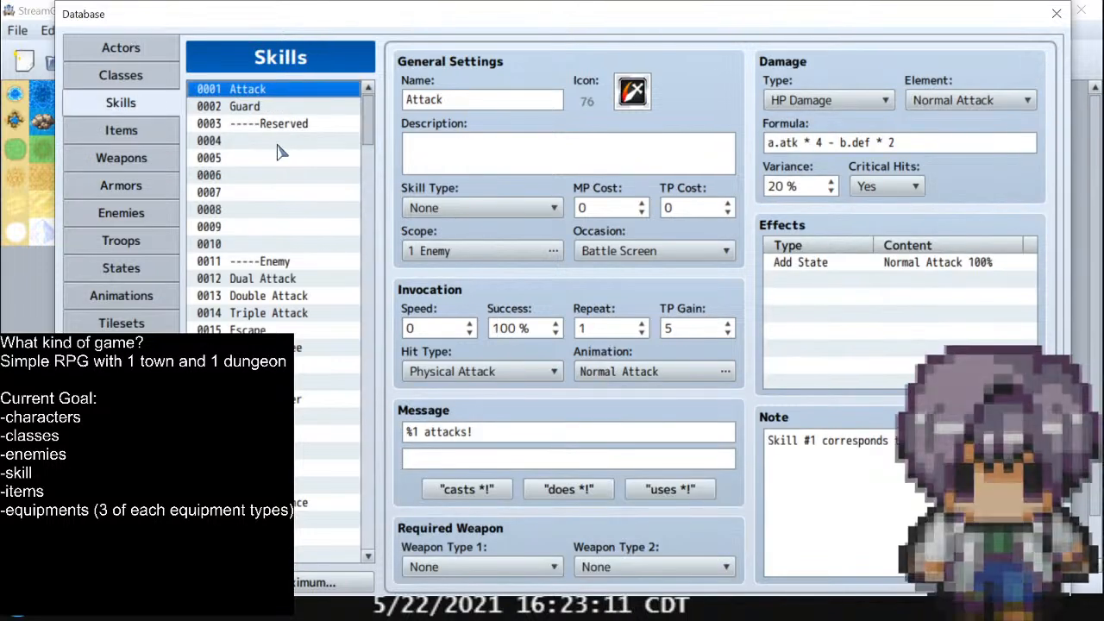
left_click(331, 127)
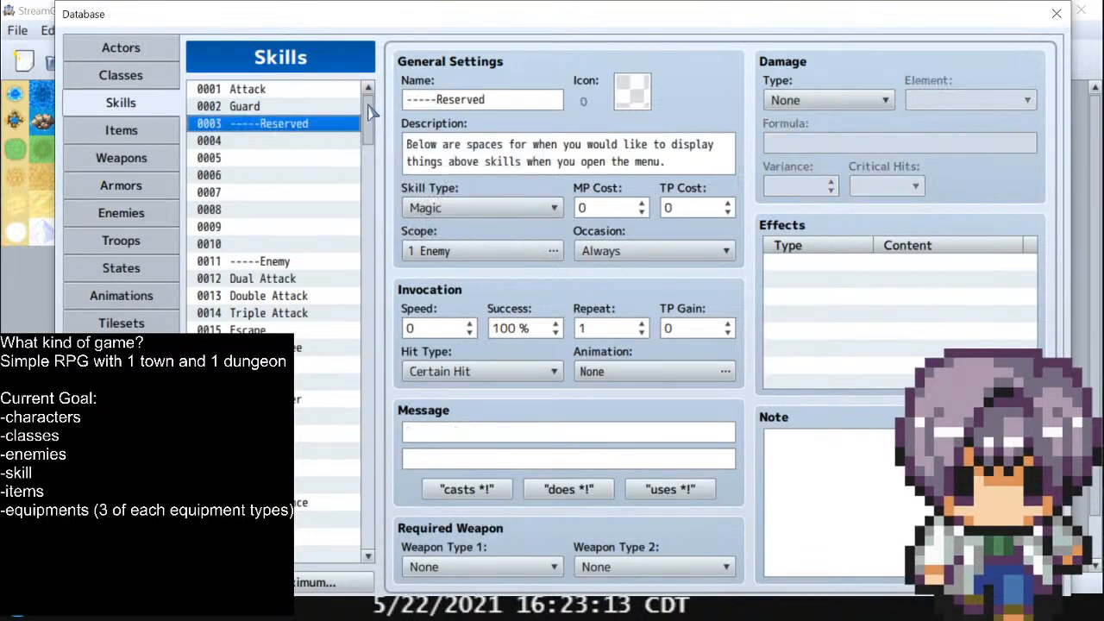
left_click_drag(368, 112, 372, 542)
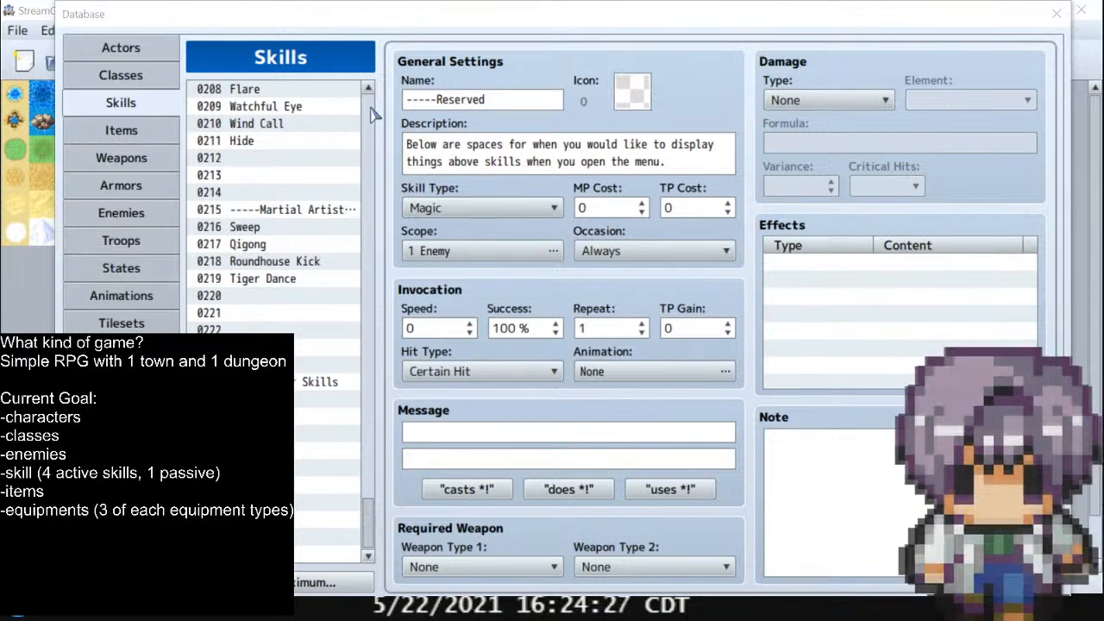
left_click(853, 273)
double_click(853, 273)
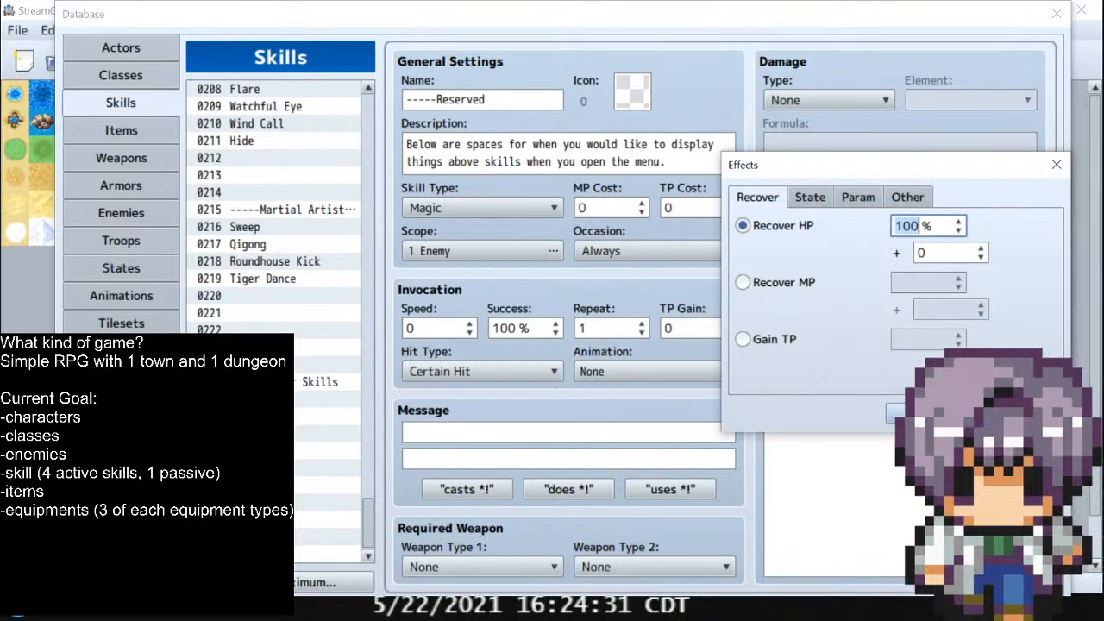
key("Escape")
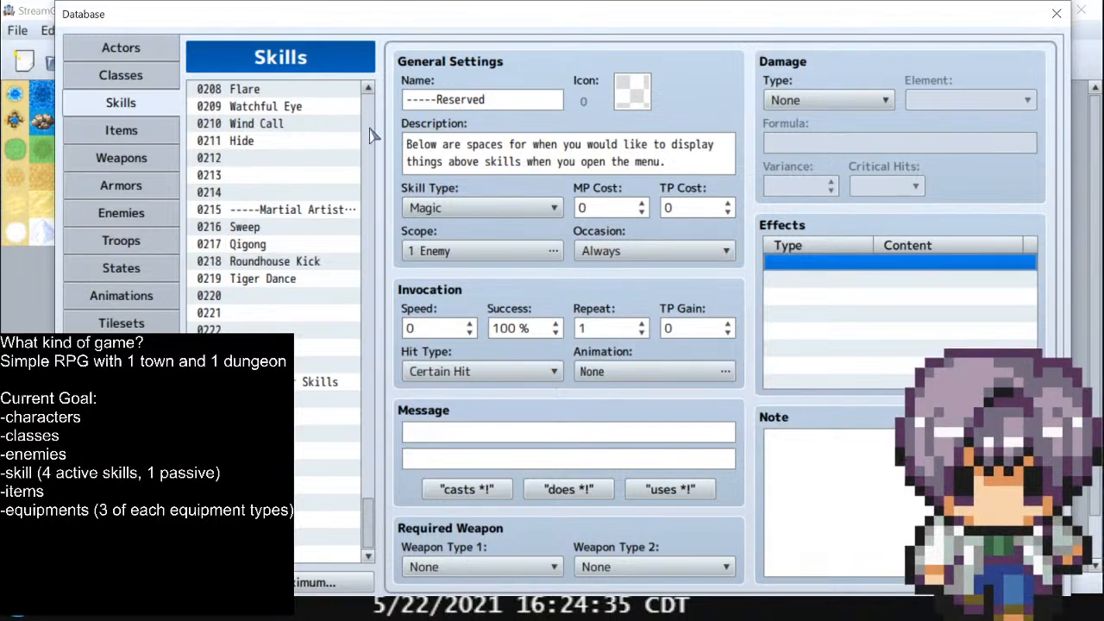
left_click(365, 283)
left_click(372, 284)
left_click(372, 293)
left_click_drag(369, 380, 381, 94)
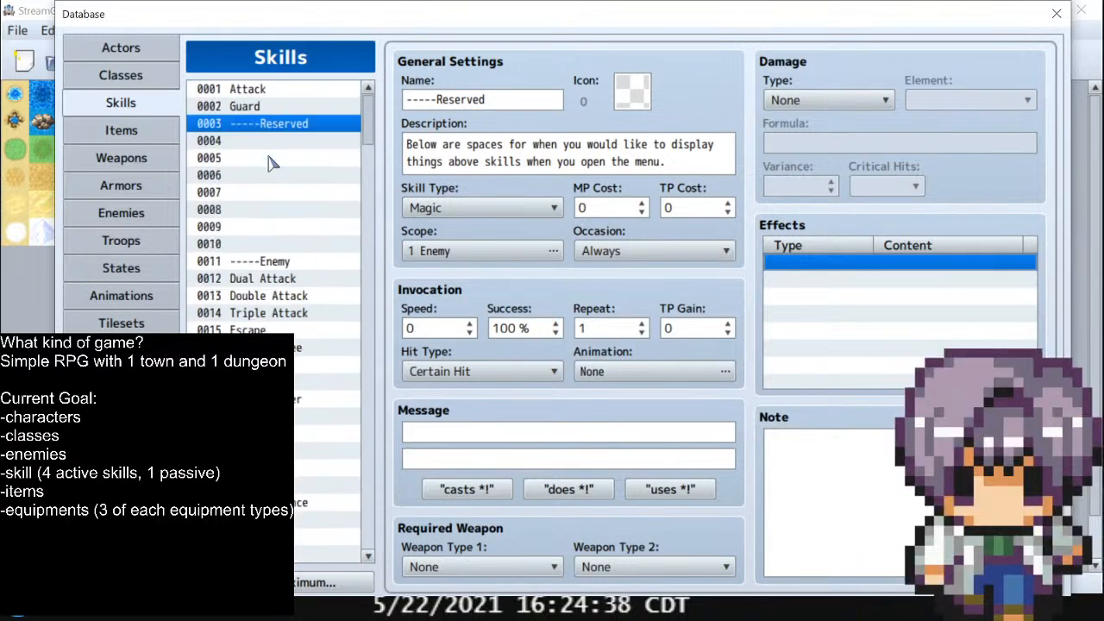
Empty the skills list from entry 0012 onward by cutting it to 12 entries, extending it again and clearing Dual Attack
left_click(235, 281)
left_click(283, 583)
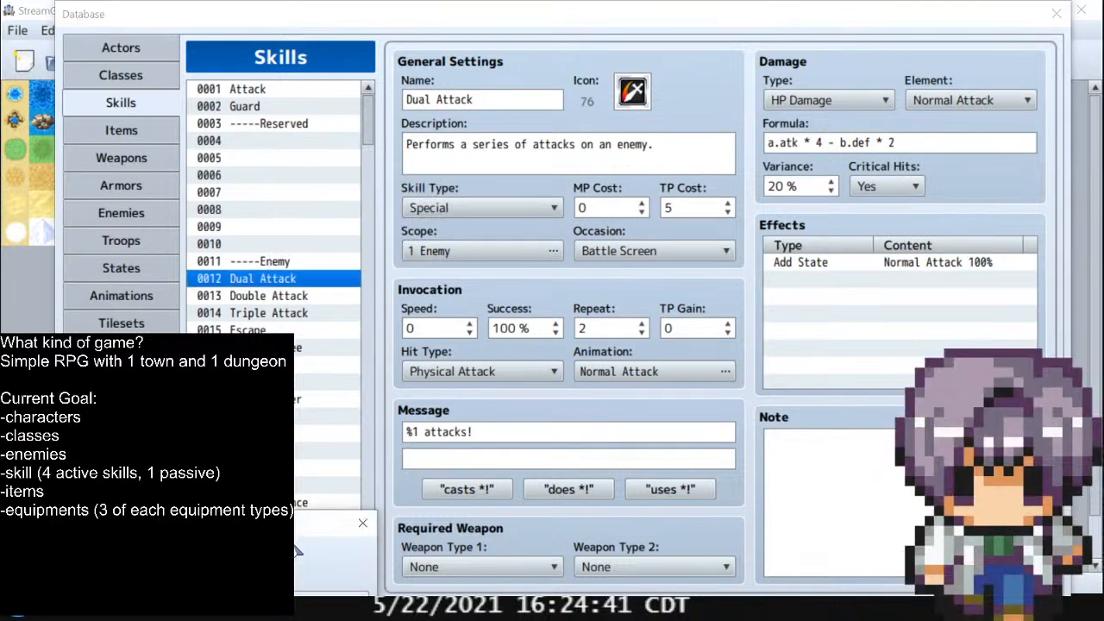
key("Return")
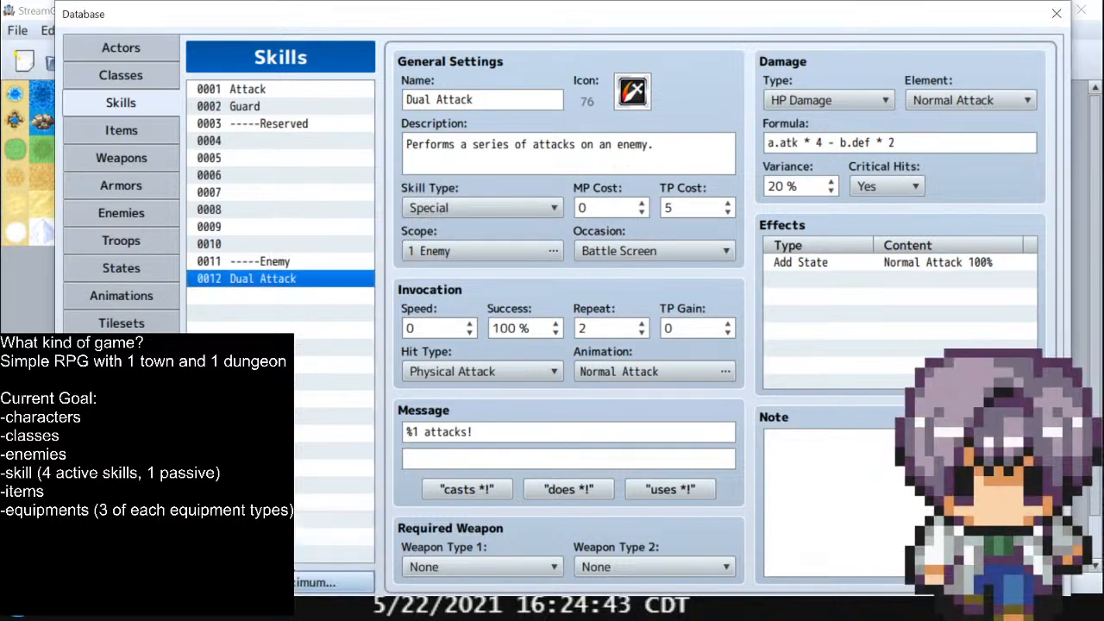
left_click(283, 583)
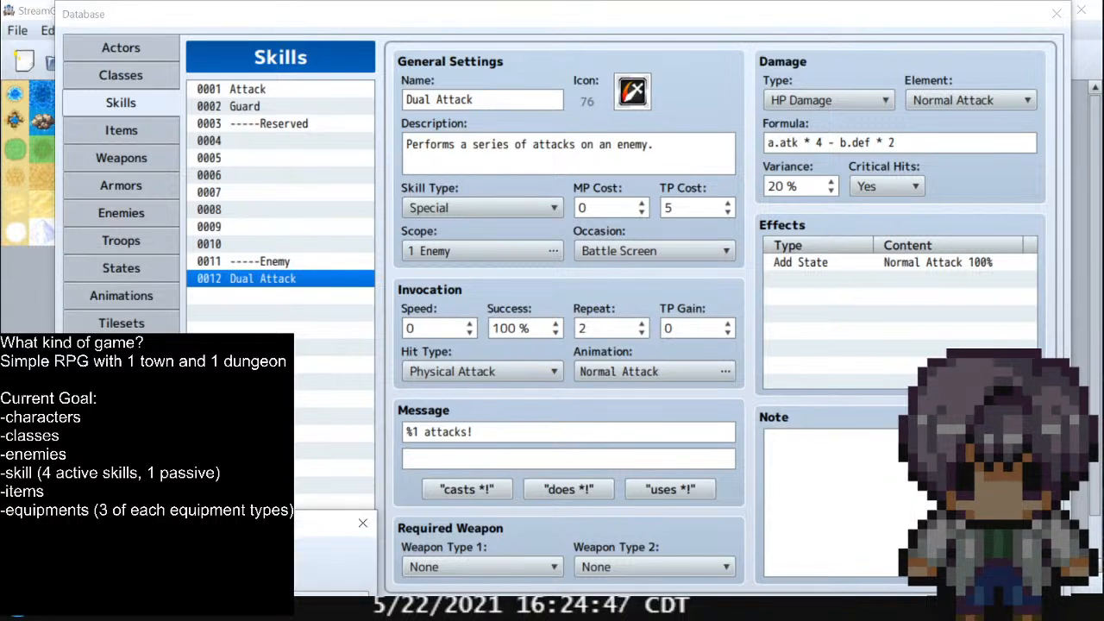
key("Return")
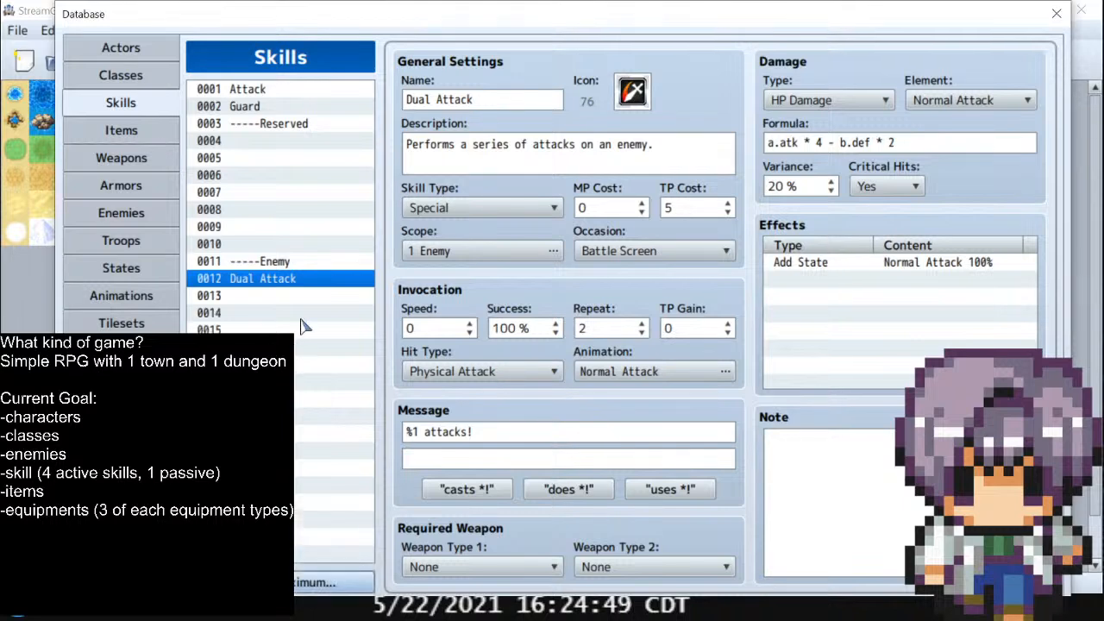
key("Delete")
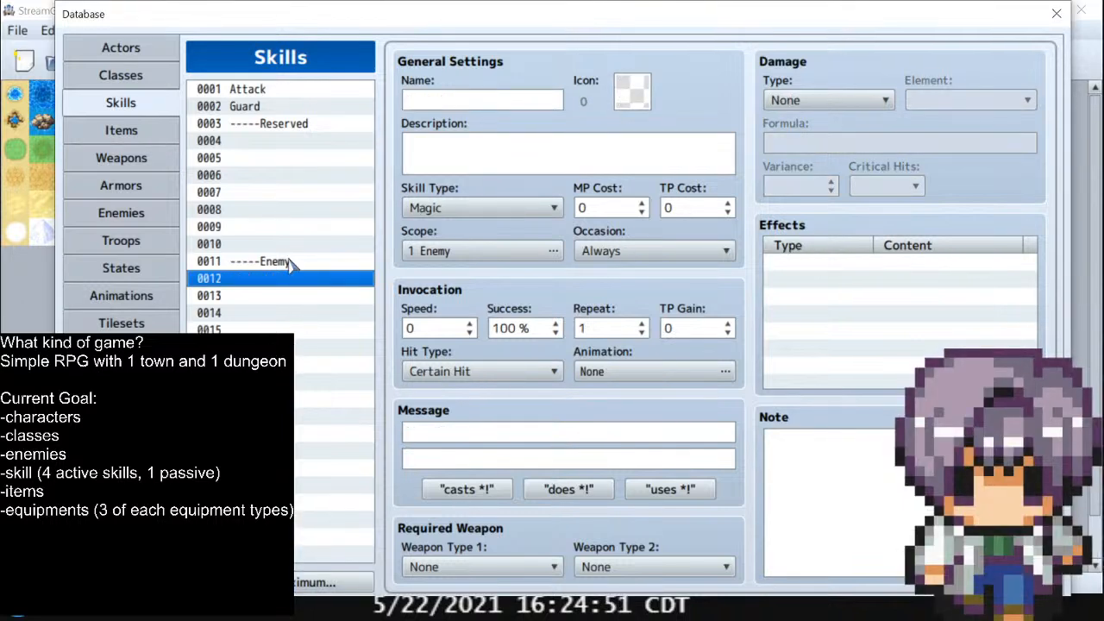
Examine the default Attack and Guard skills and the explanation of Attack's damage formula
left_click(290, 261)
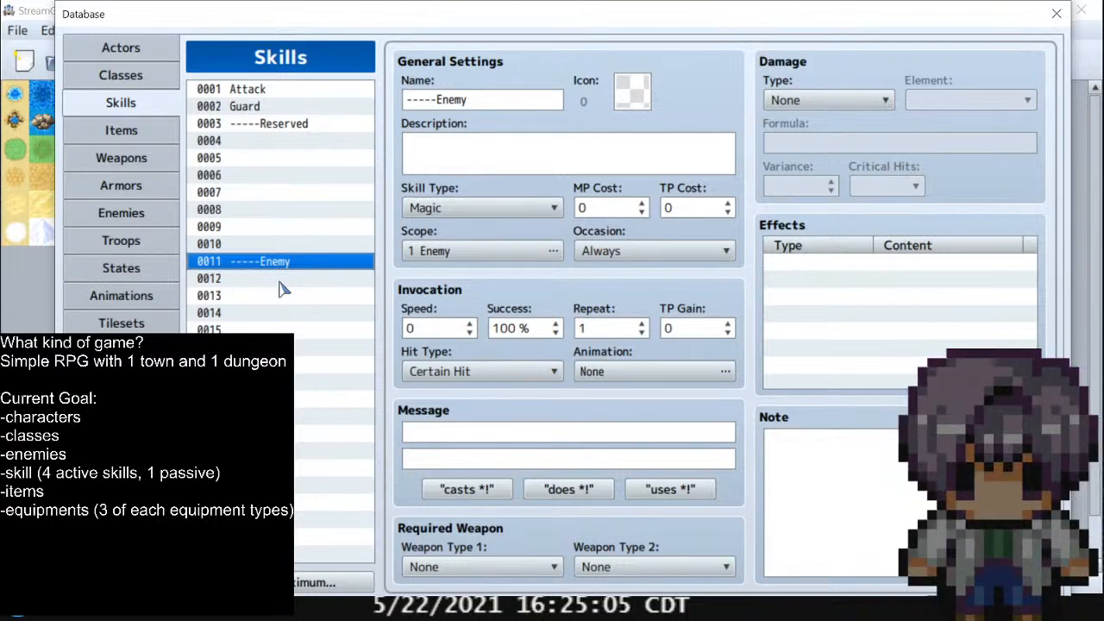
left_click(284, 90)
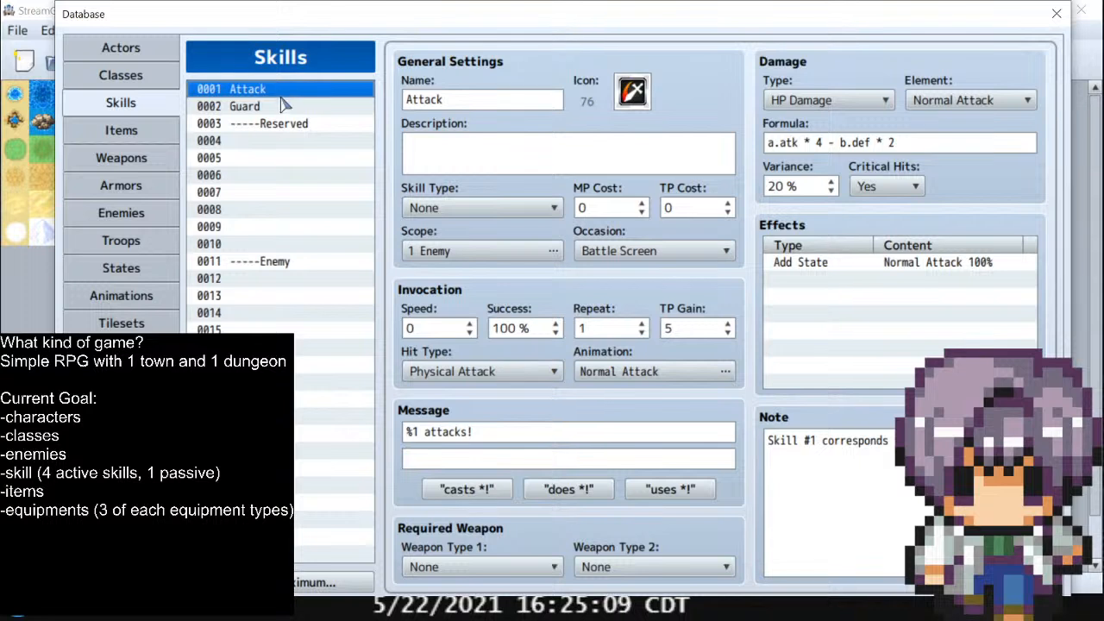
left_click(280, 109)
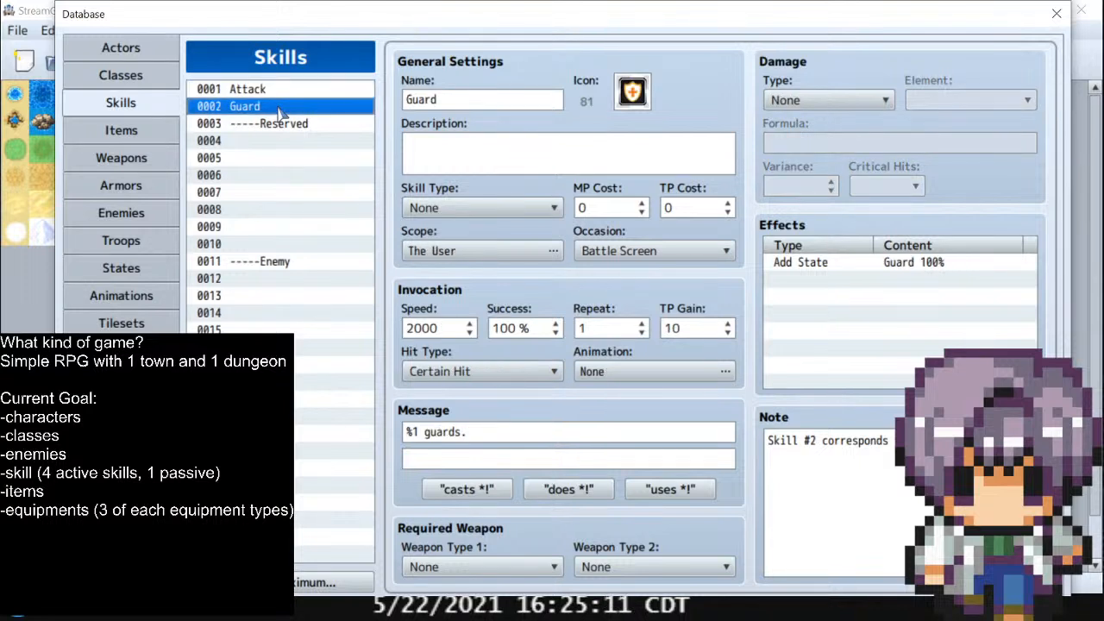
left_click(277, 94)
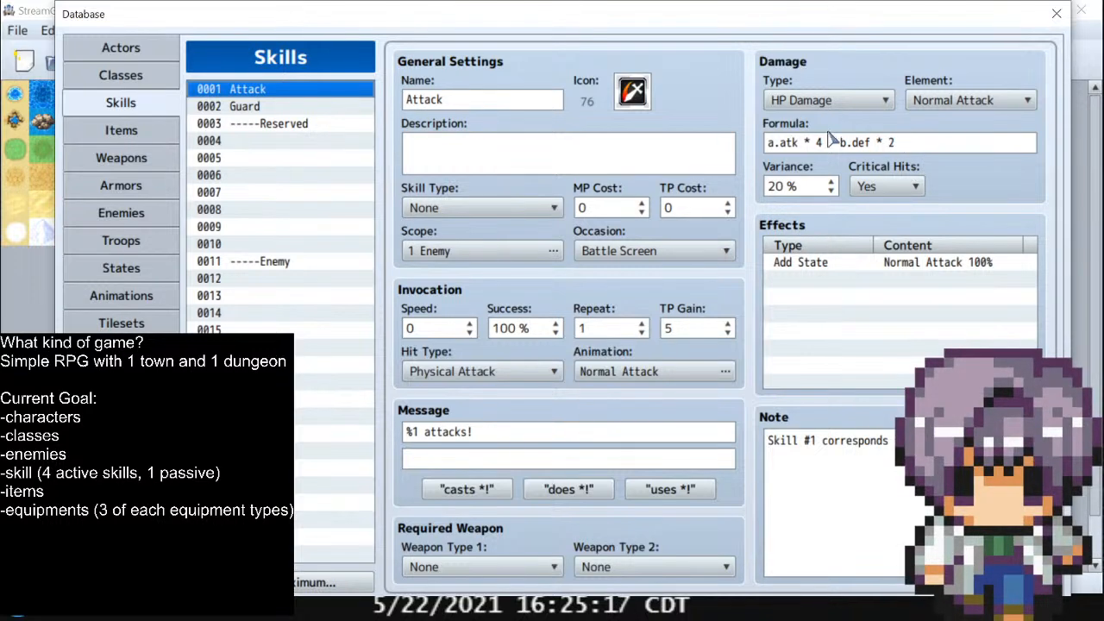
mouse_move(967, 139)
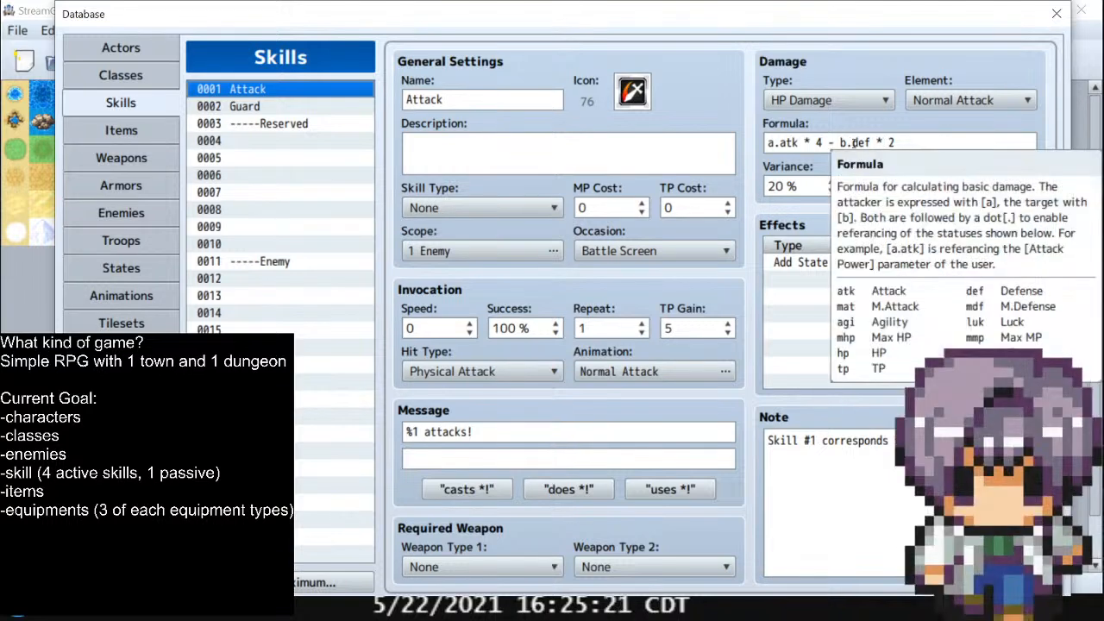
Simplify the Attack skill's damage formula to a.atk - b.def by removing both multipliers
mouse_move(865, 203)
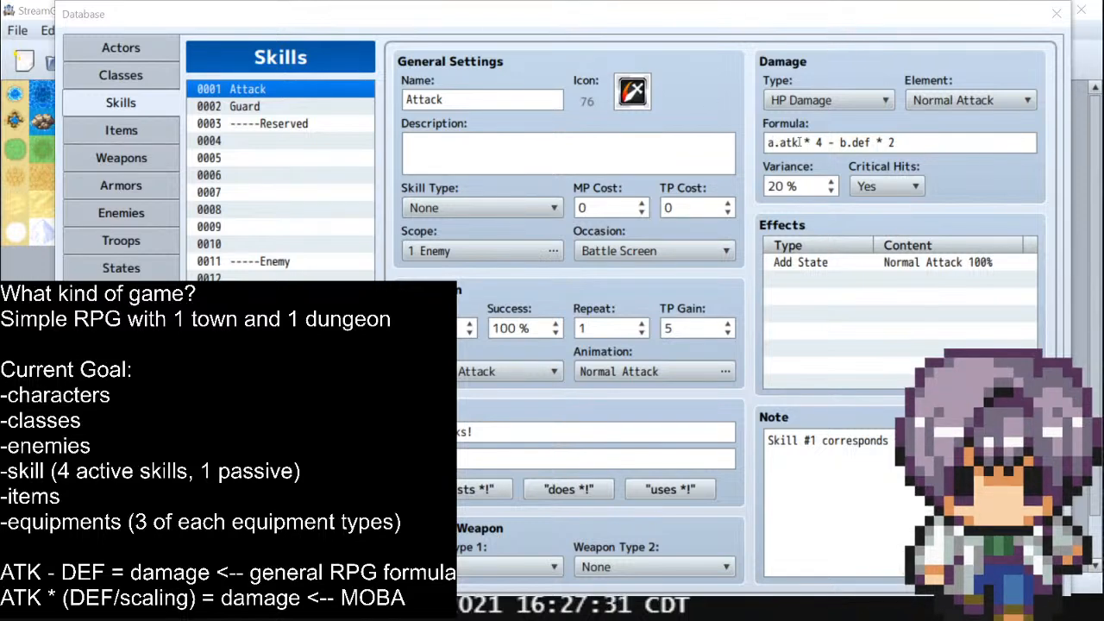
left_click_drag(800, 143, 890, 140)
key("BackSpace")
key("BackSpace")
key("BackSpace")
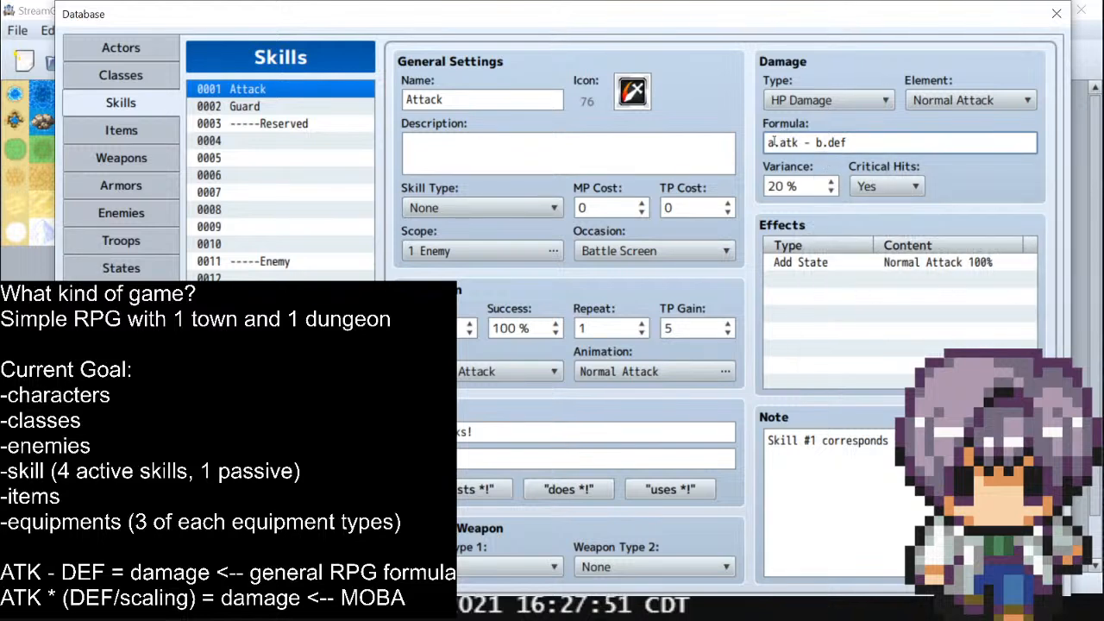
Wrap the Attack skill's damage formula in a minimum of 1, making it Math.max(a.atk - b.def, 1)
mouse_move(775, 142)
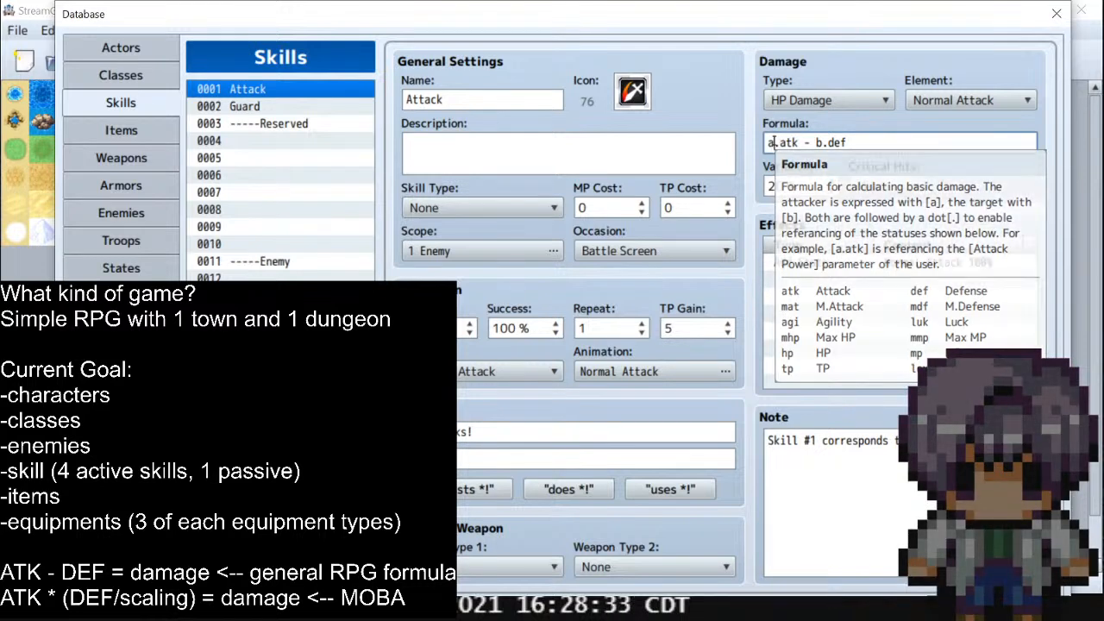
left_click(772, 142)
type("Math.MAX")
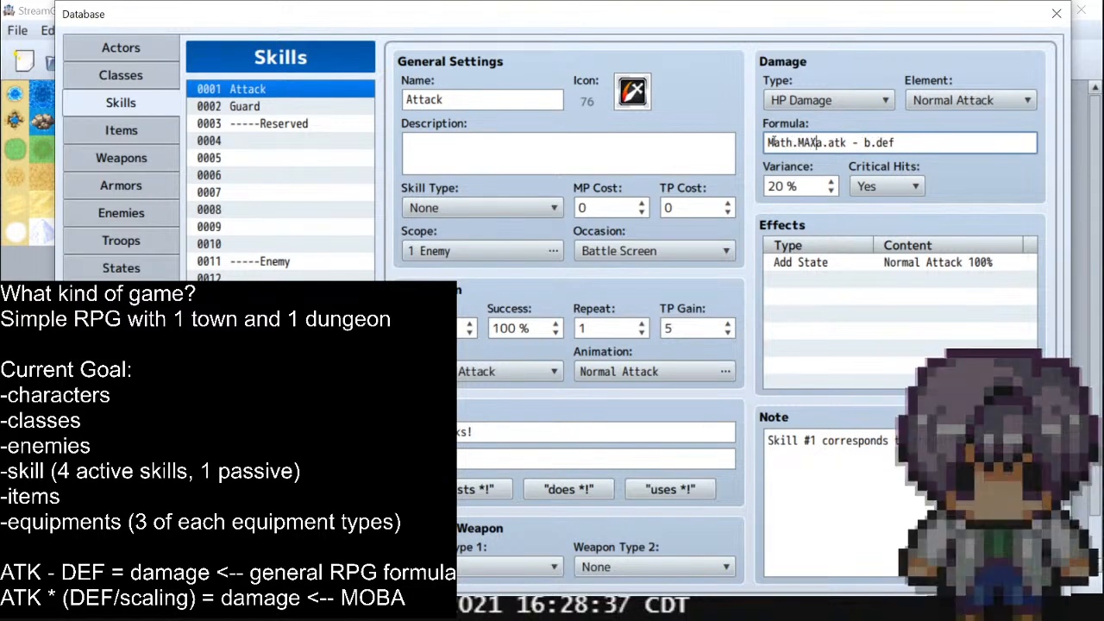
key("BackSpace")
key("BackSpace")
key("BackSpace")
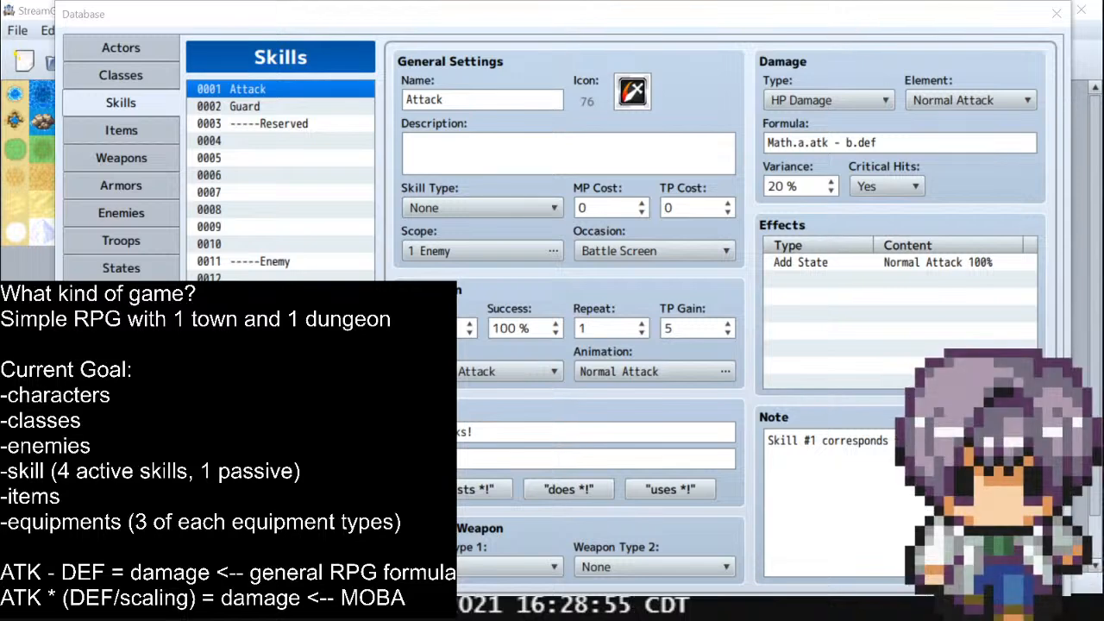
left_click_drag(767, 144, 799, 147)
left_click(795, 145)
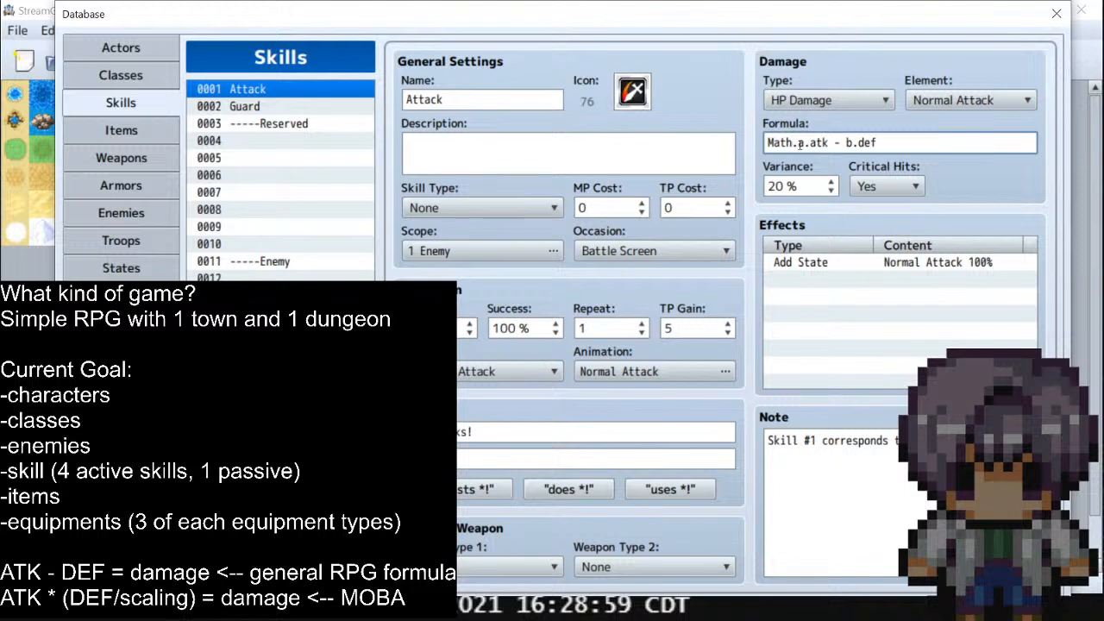
type("max")
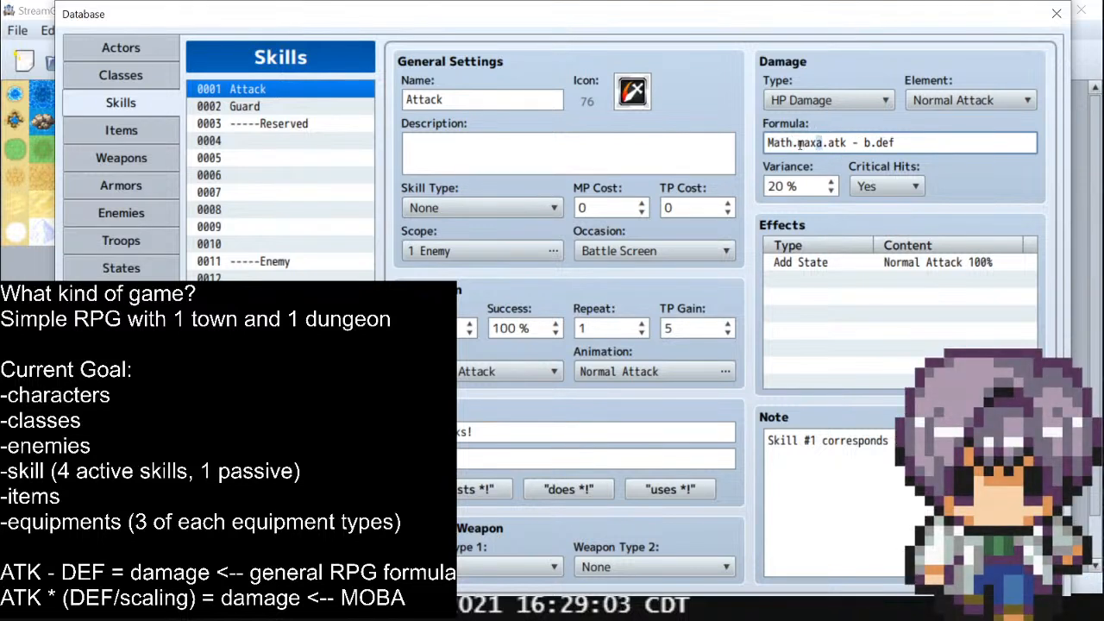
type("(")
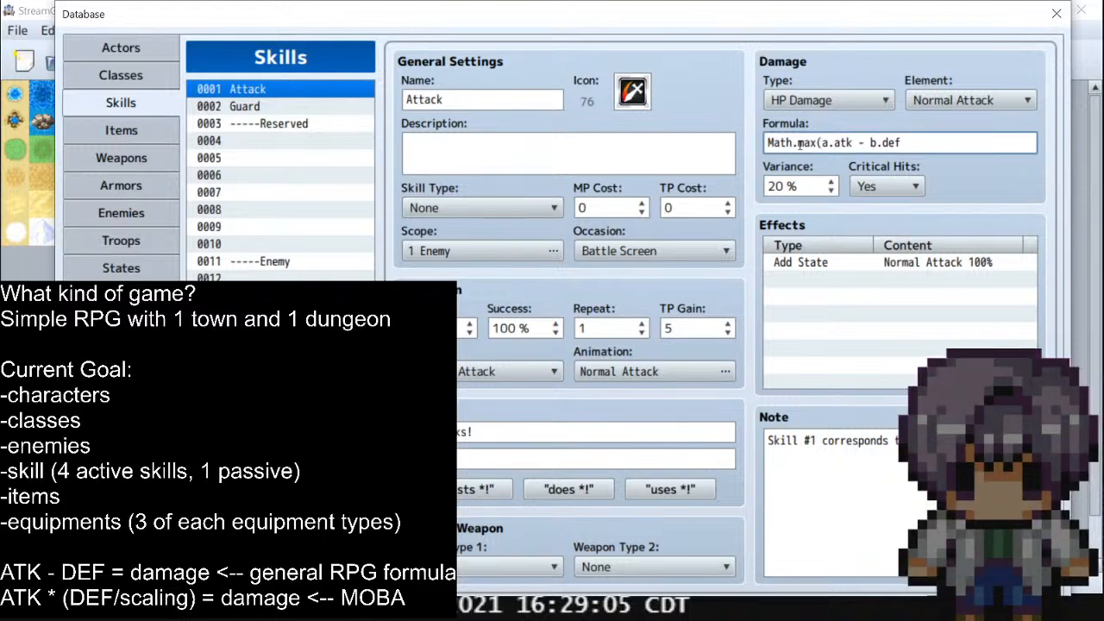
key("End")
type(")")
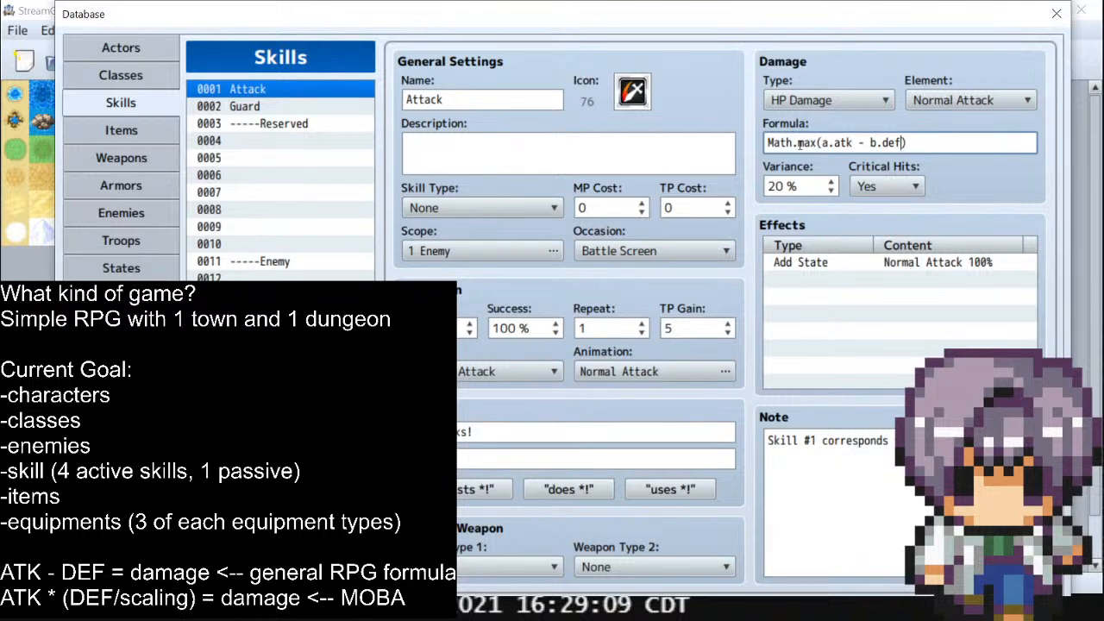
key("Left")
type(", 1")
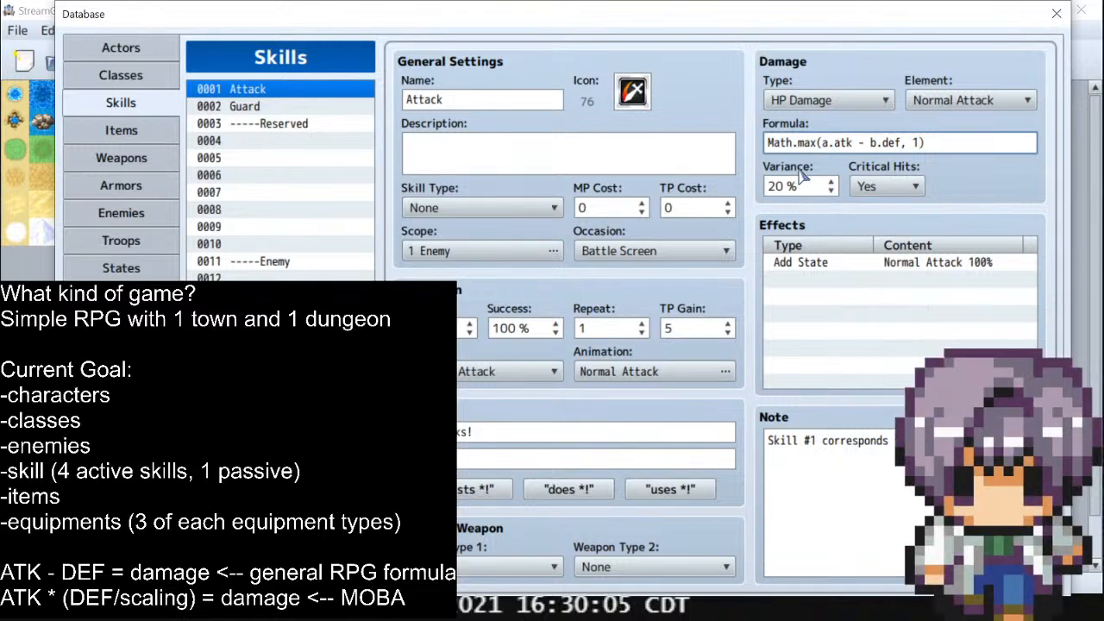
Set the Attack skill's damage variance to 0%
mouse_move(805, 174)
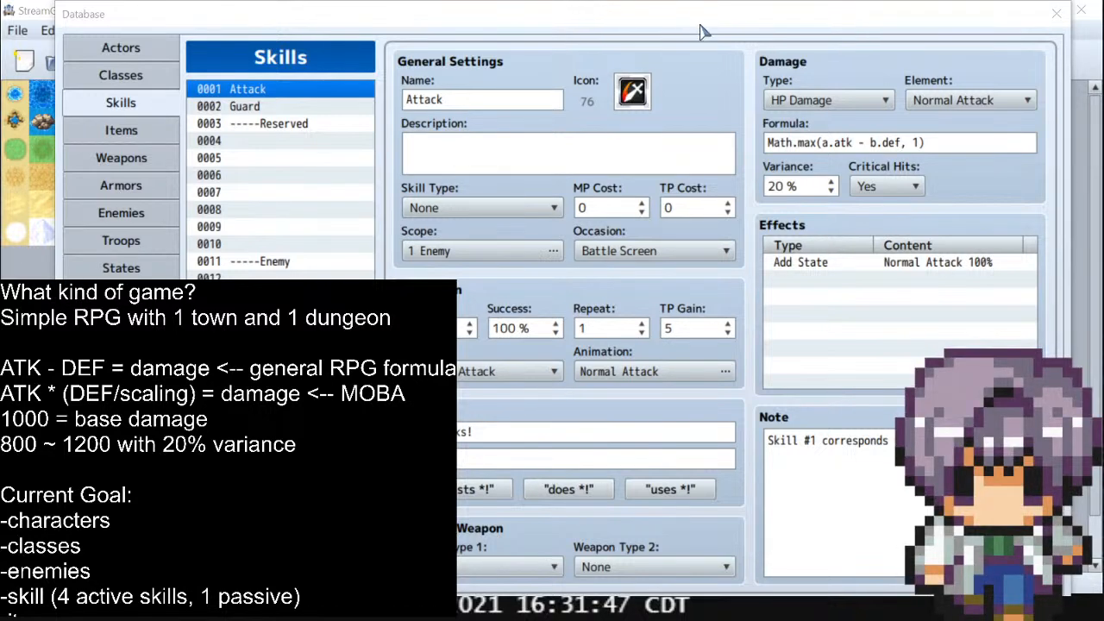
left_click_drag(786, 188, 719, 188)
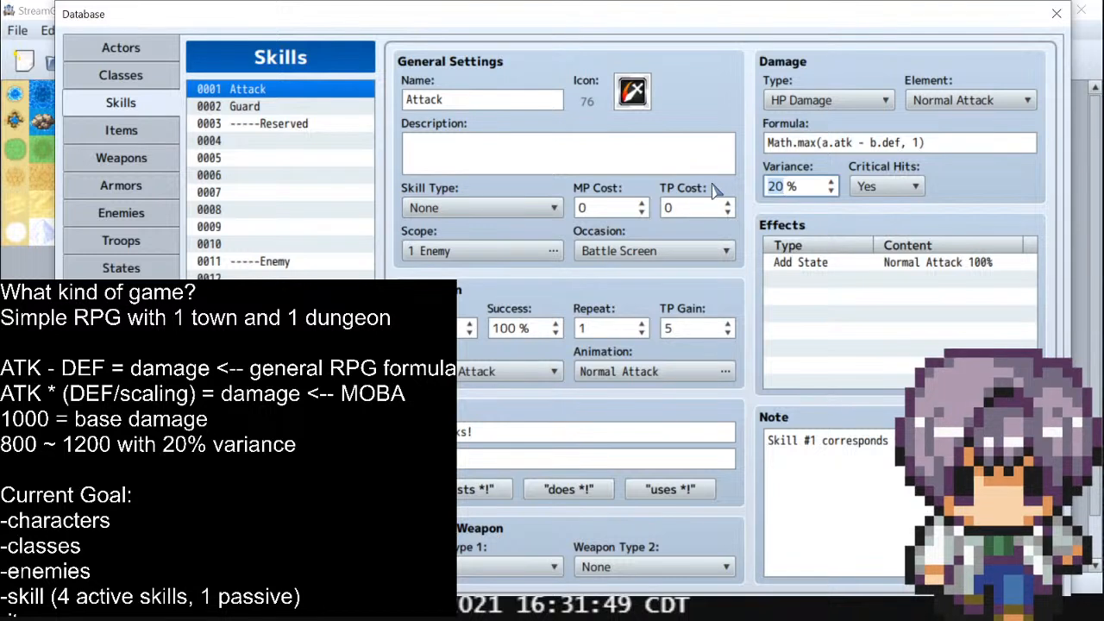
type("0")
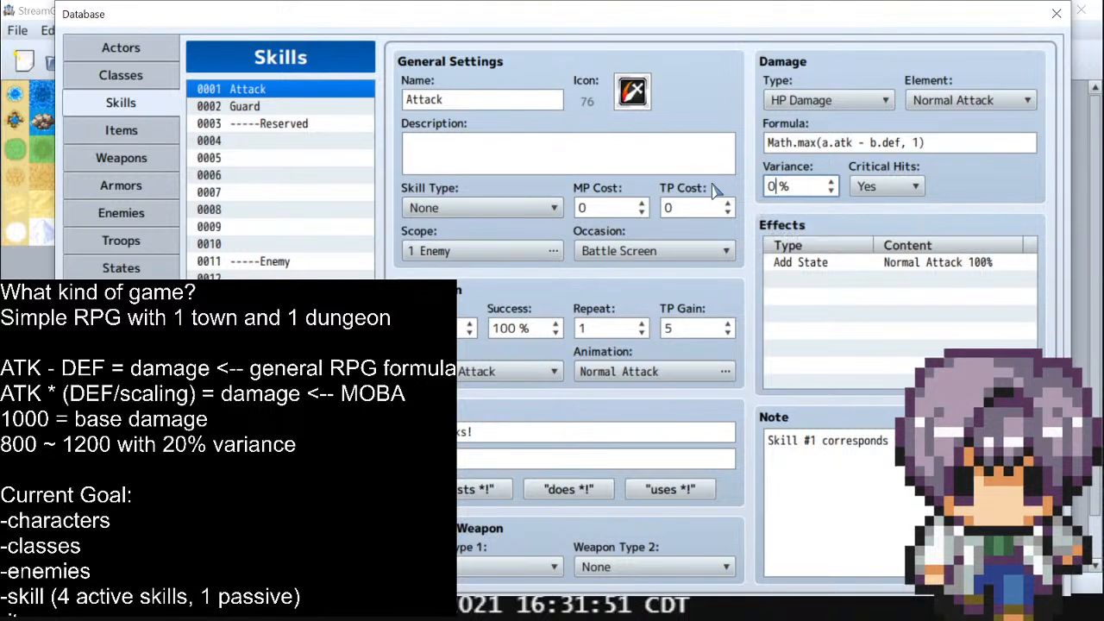
Check the Attack skill's critical hits options and the explanation of that setting
left_click(871, 192)
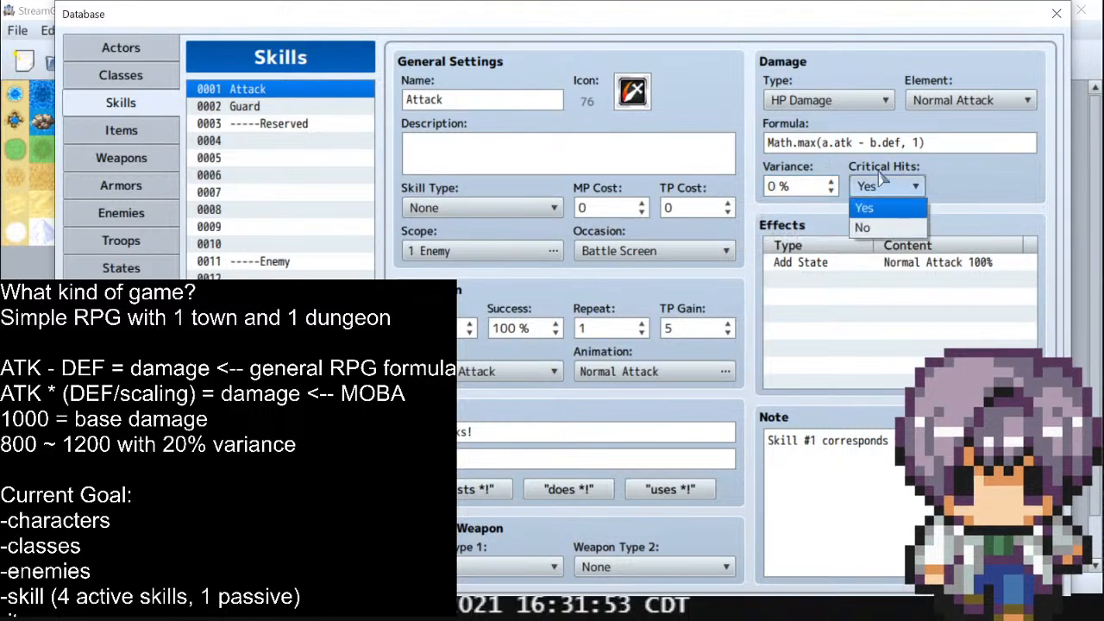
left_click(937, 181)
mouse_move(862, 176)
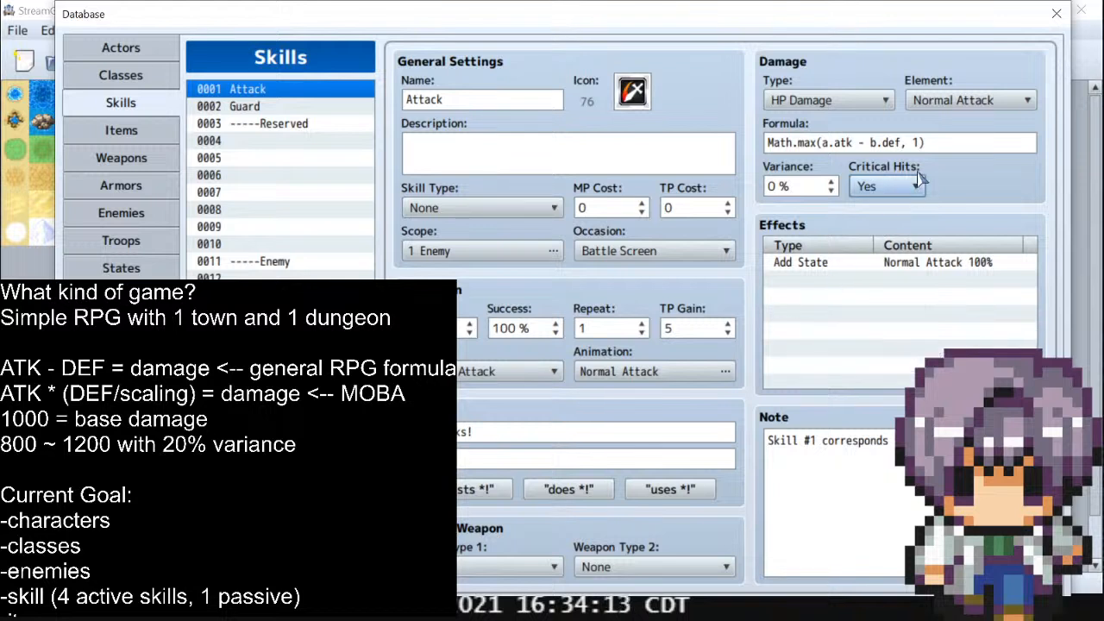
left_click(156, 76)
left_click(155, 102)
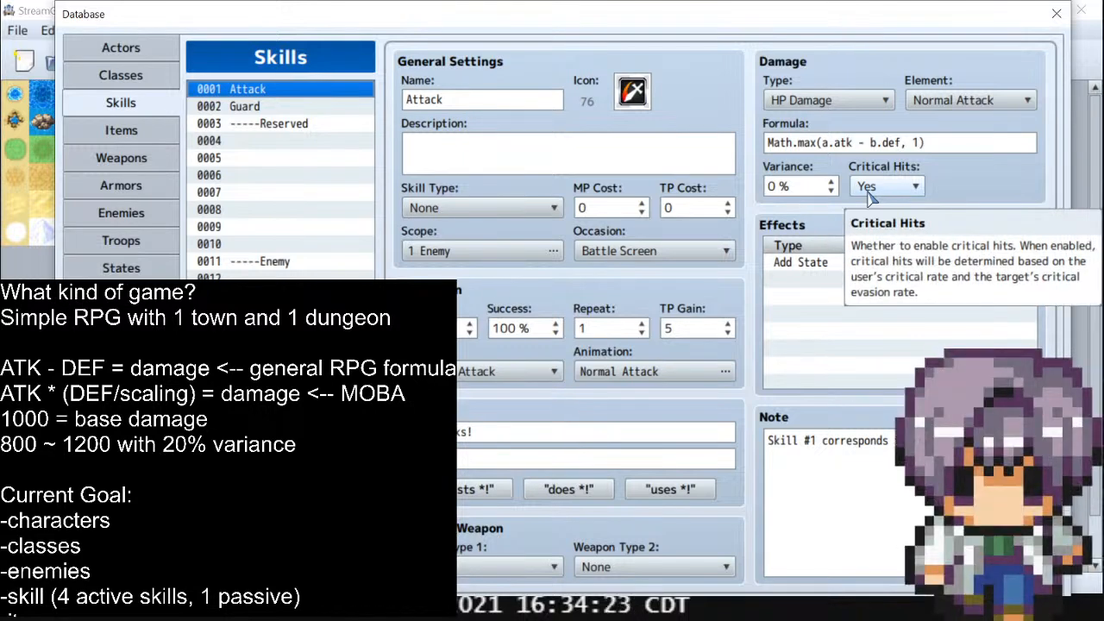
Examine the ex-parameters that can be added to the Goblin enemy as traits, without adding one
left_click(119, 214)
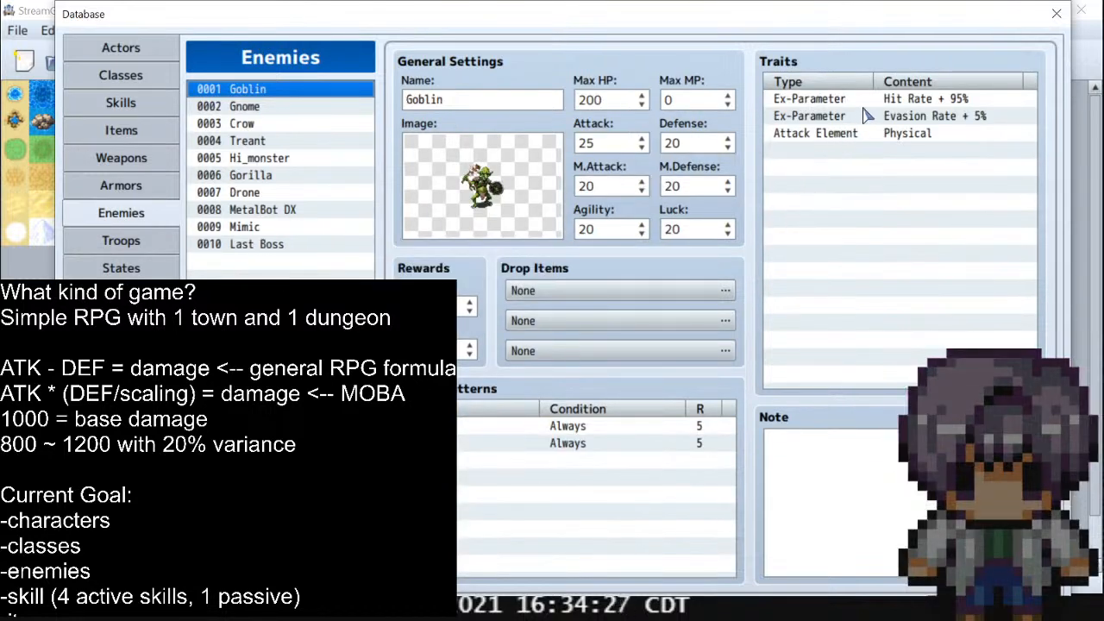
double_click(822, 168)
left_click(811, 106)
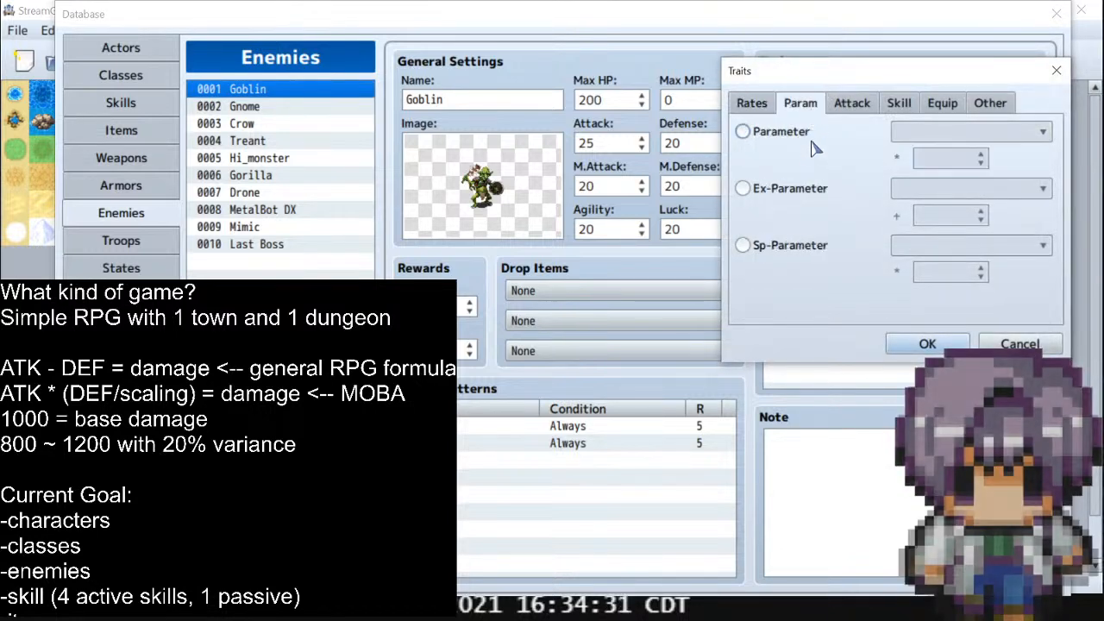
left_click(792, 192)
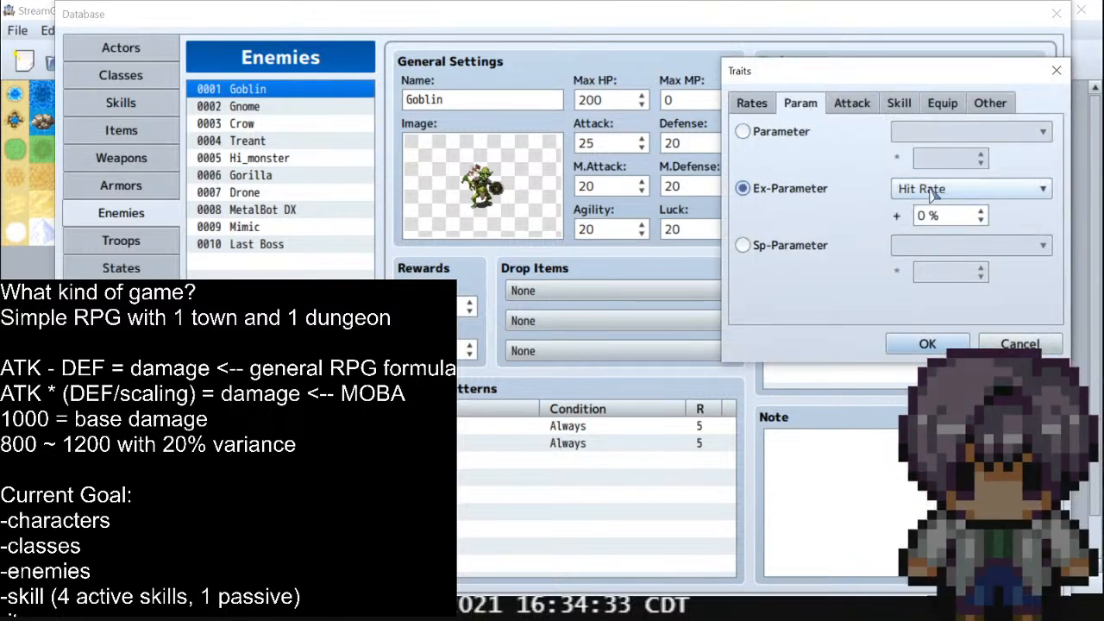
left_click(936, 190)
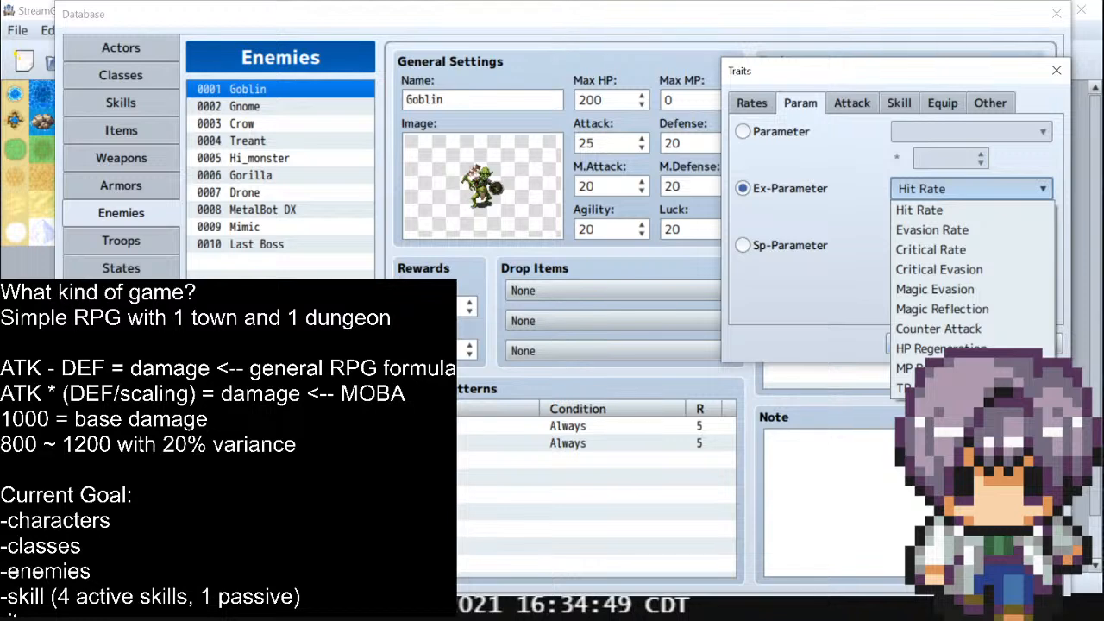
key("alt+Tab")
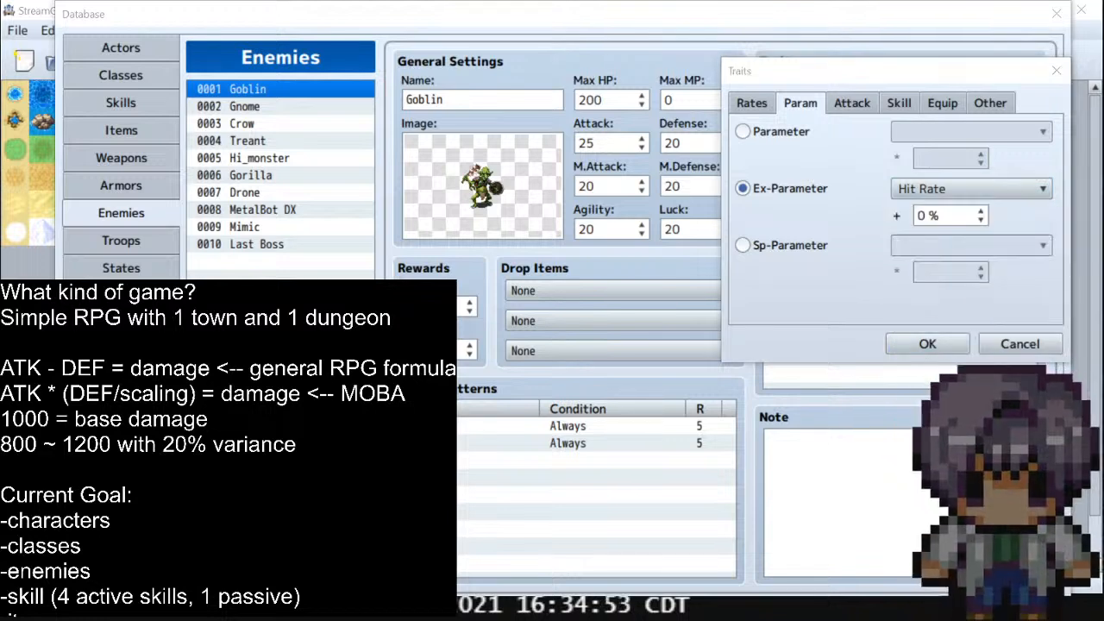
left_click(970, 188)
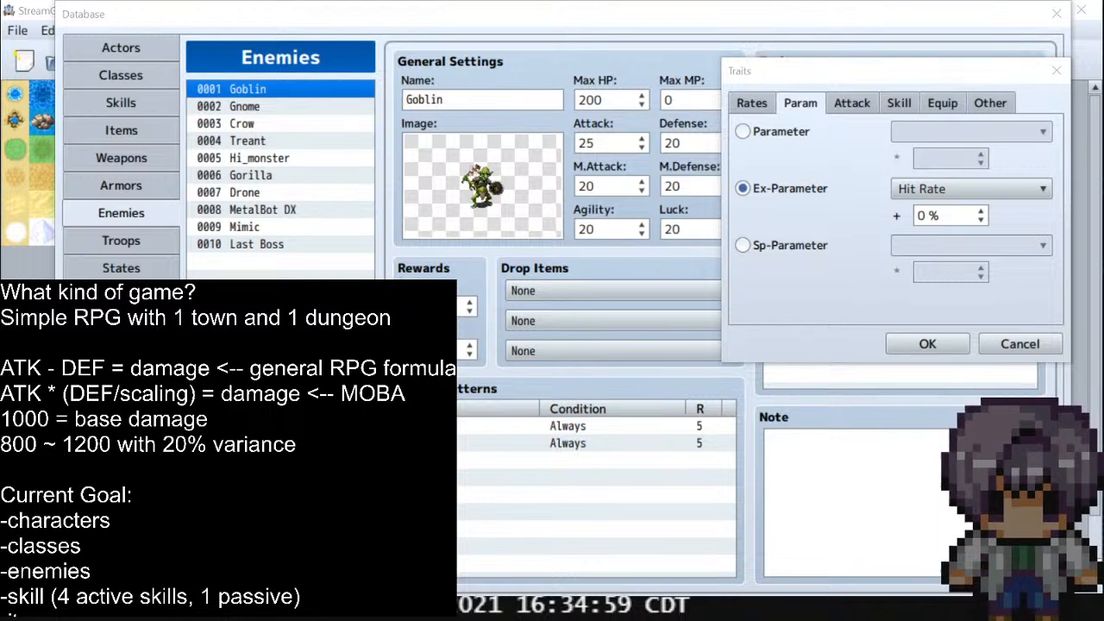
left_click(991, 197)
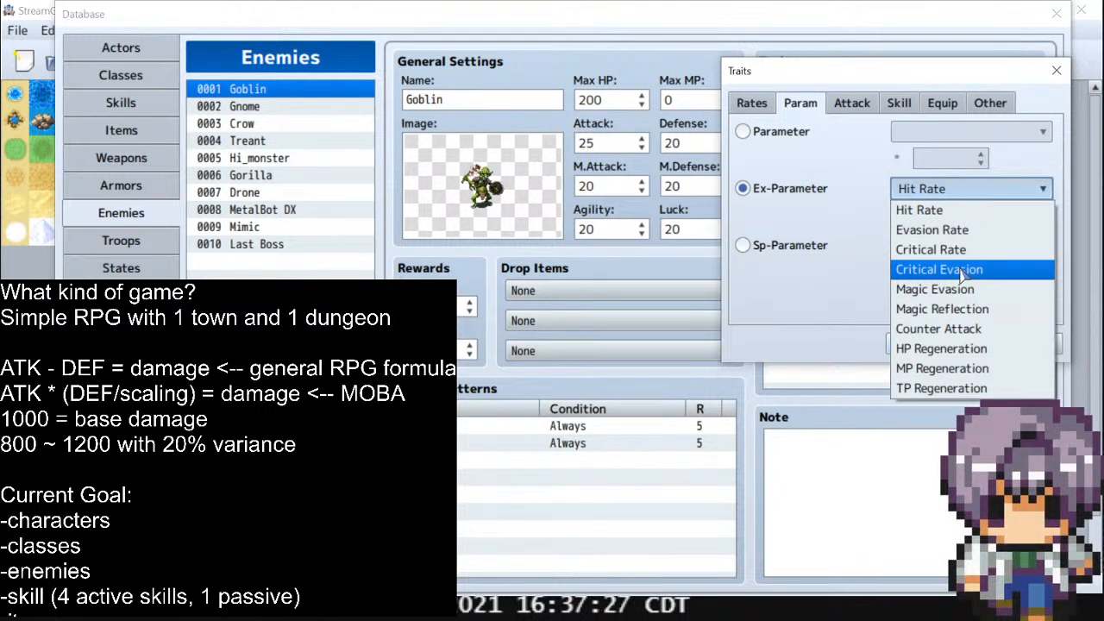
left_click(824, 320)
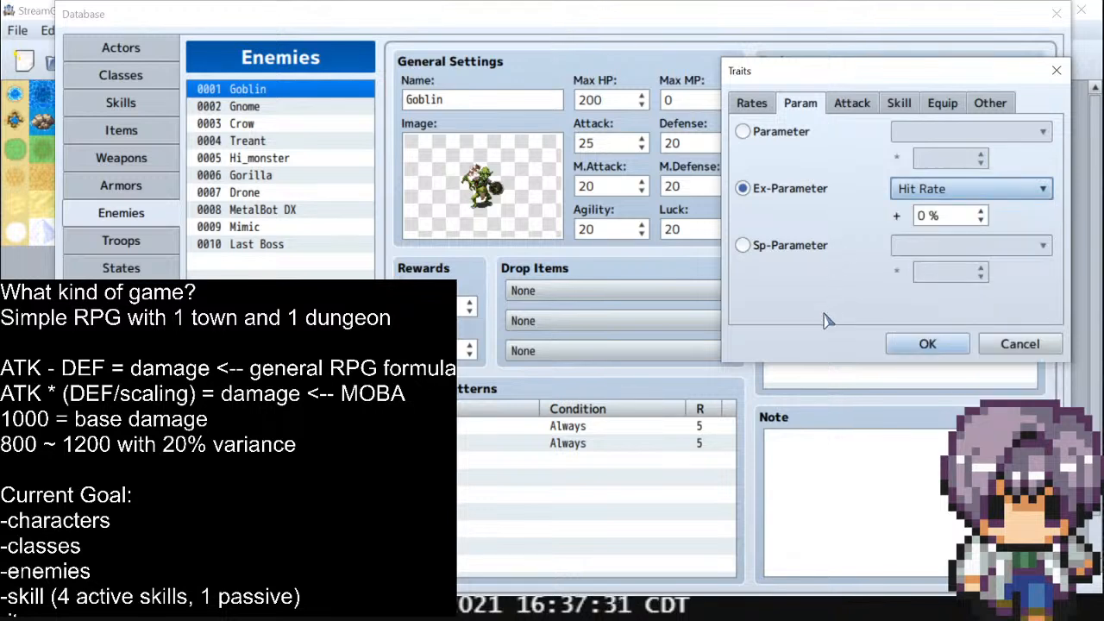
left_click(1017, 344)
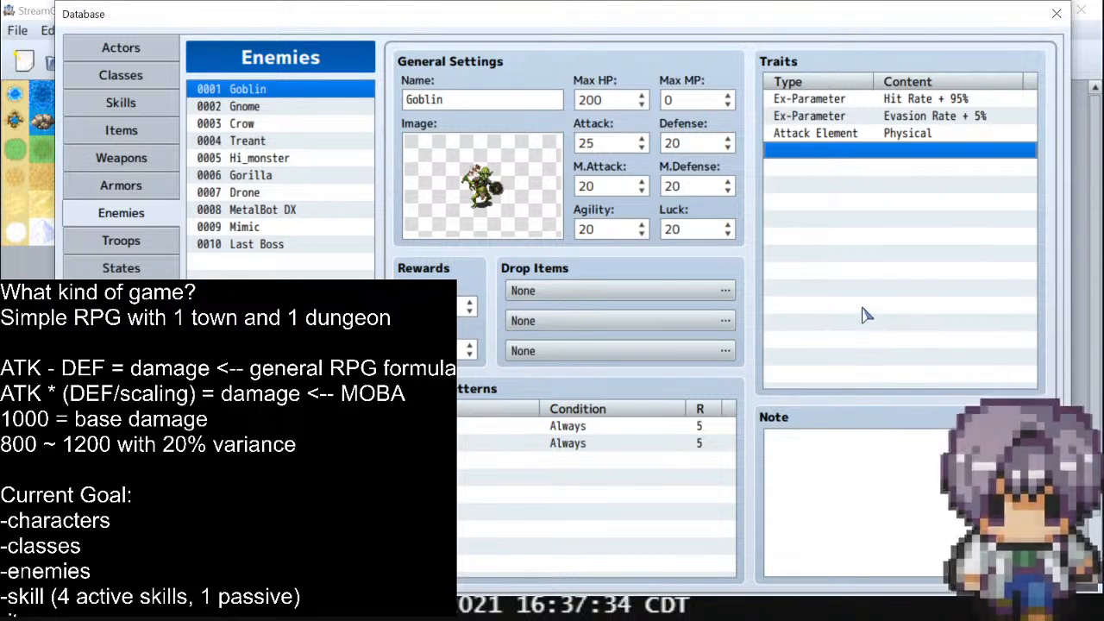
Return to the Attack skill and check its available skill types, leaving the type at None
left_click(133, 103)
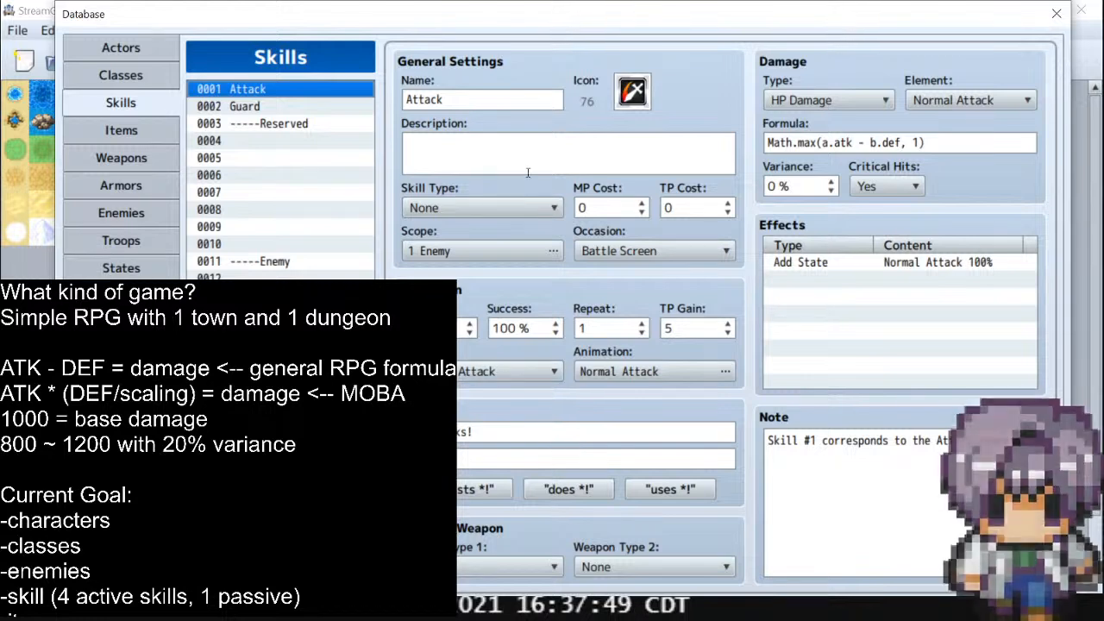
left_click(472, 207)
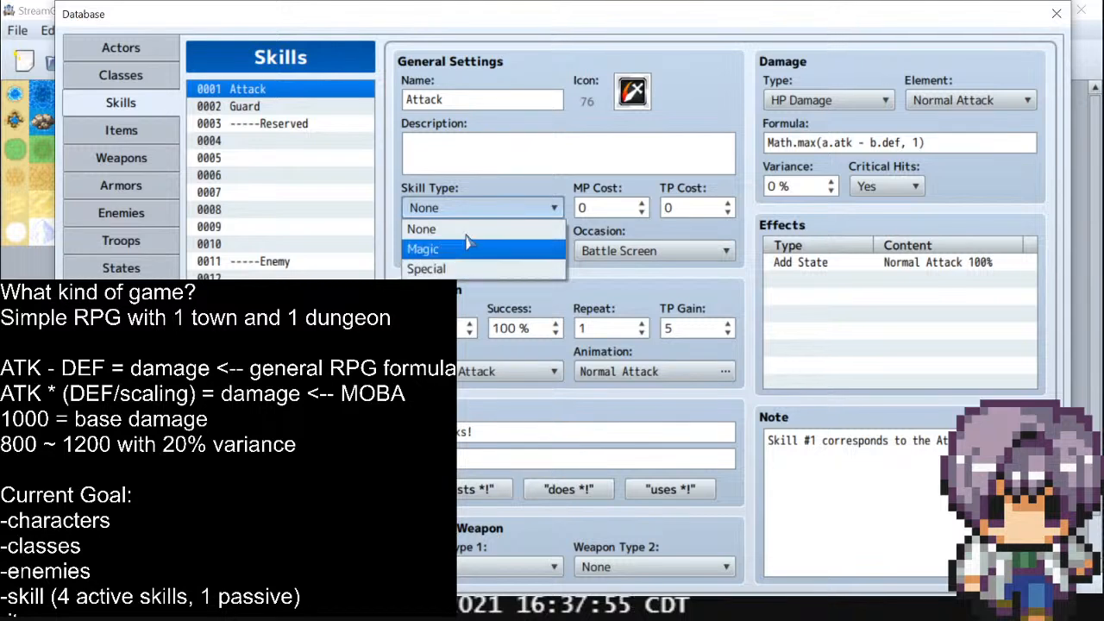
left_click(505, 187)
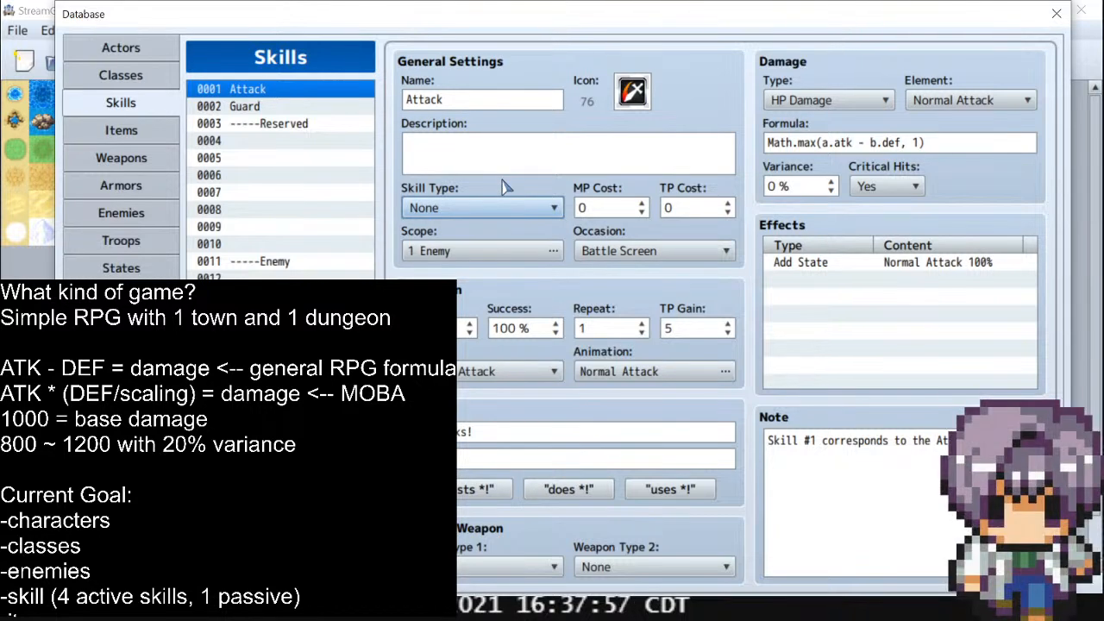
Examine the Attack skill's scope options for side, number and status, and its occasion choices, without changing them
left_click(470, 254)
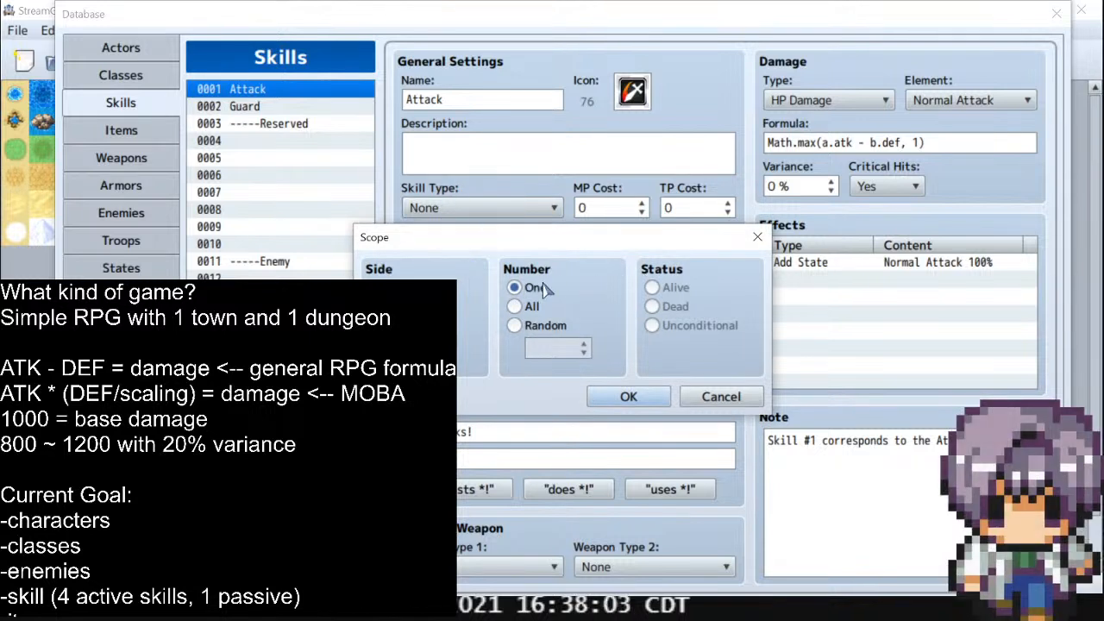
left_click(532, 307)
left_click(542, 327)
left_click(534, 292)
left_click(404, 344)
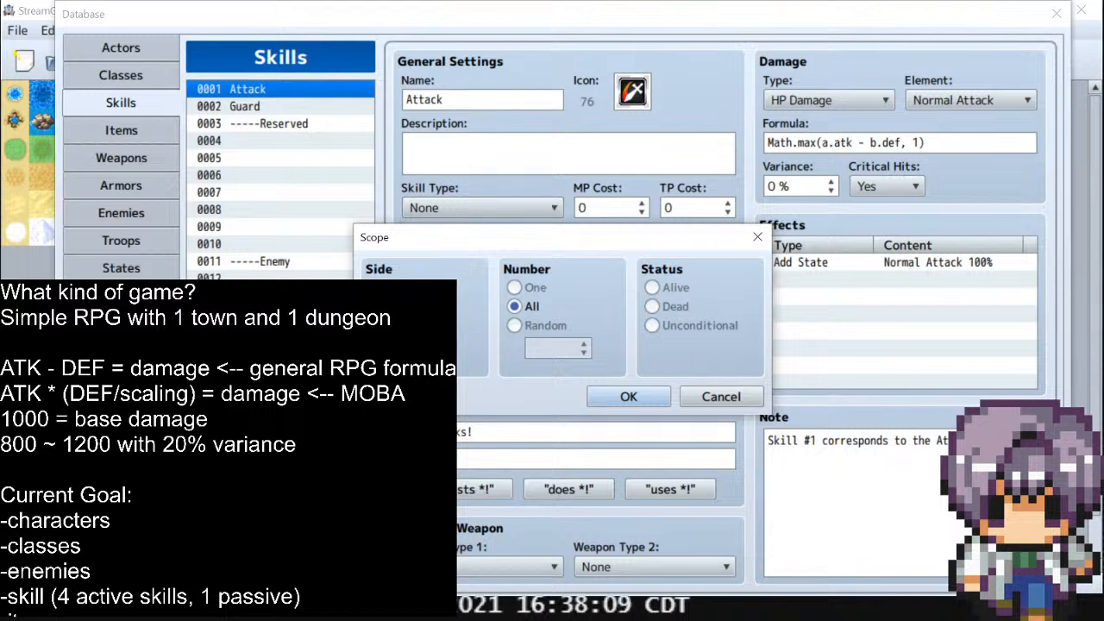
left_click(399, 363)
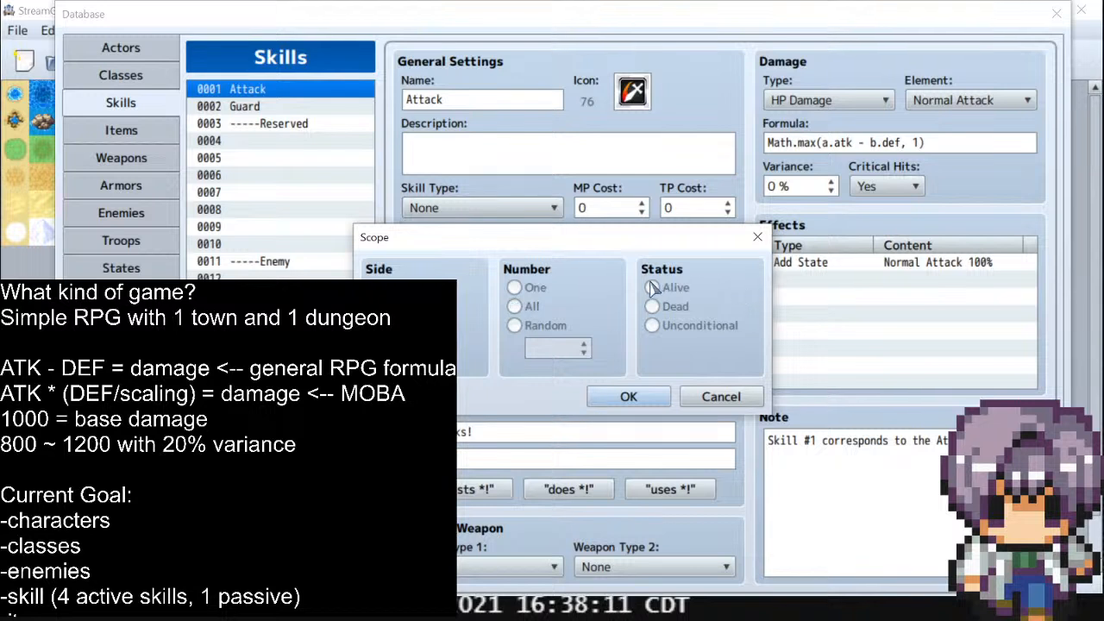
left_click(528, 289)
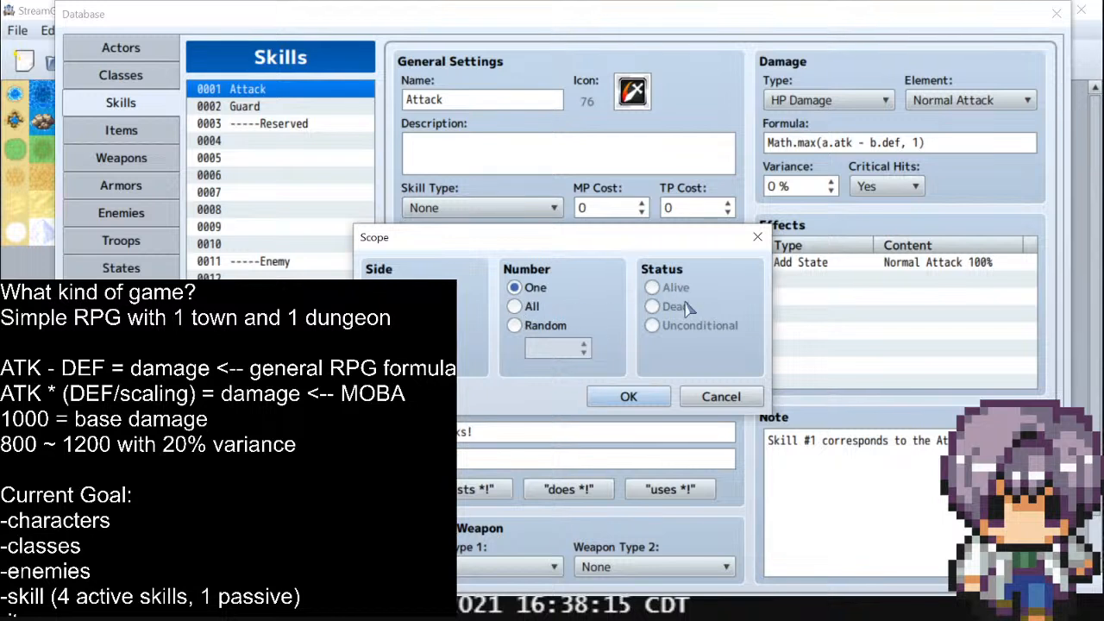
left_click(386, 325)
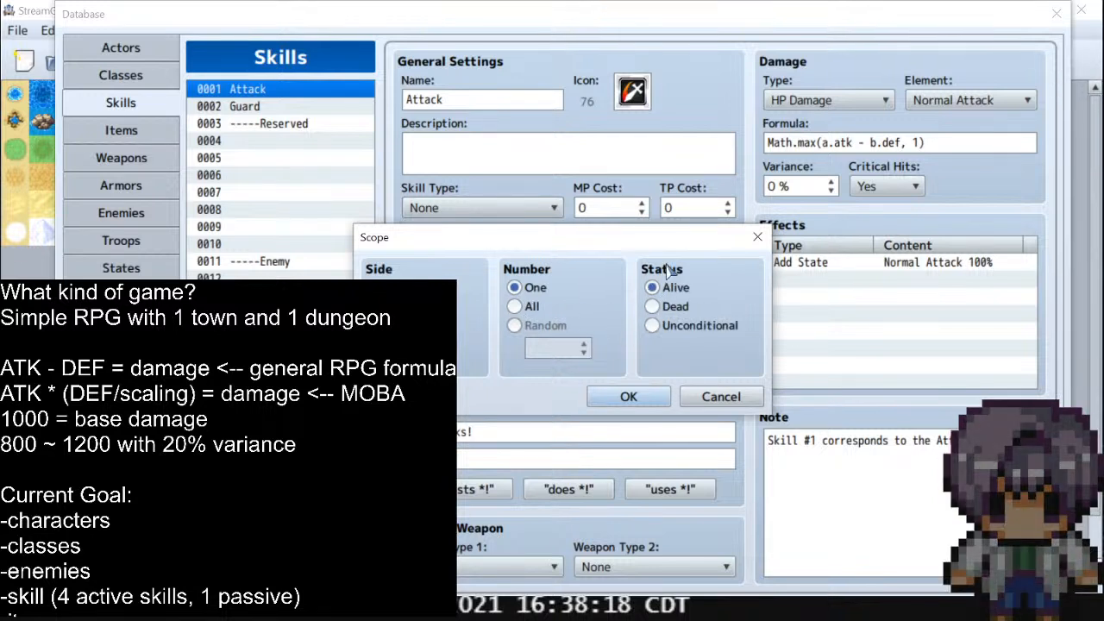
left_click(722, 397)
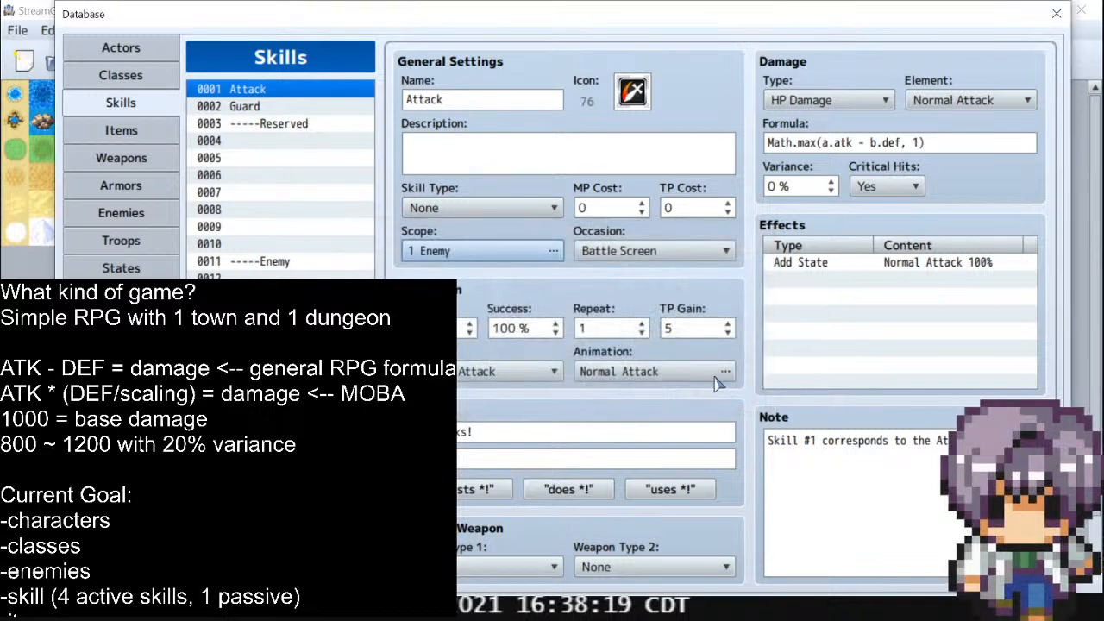
left_click(656, 251)
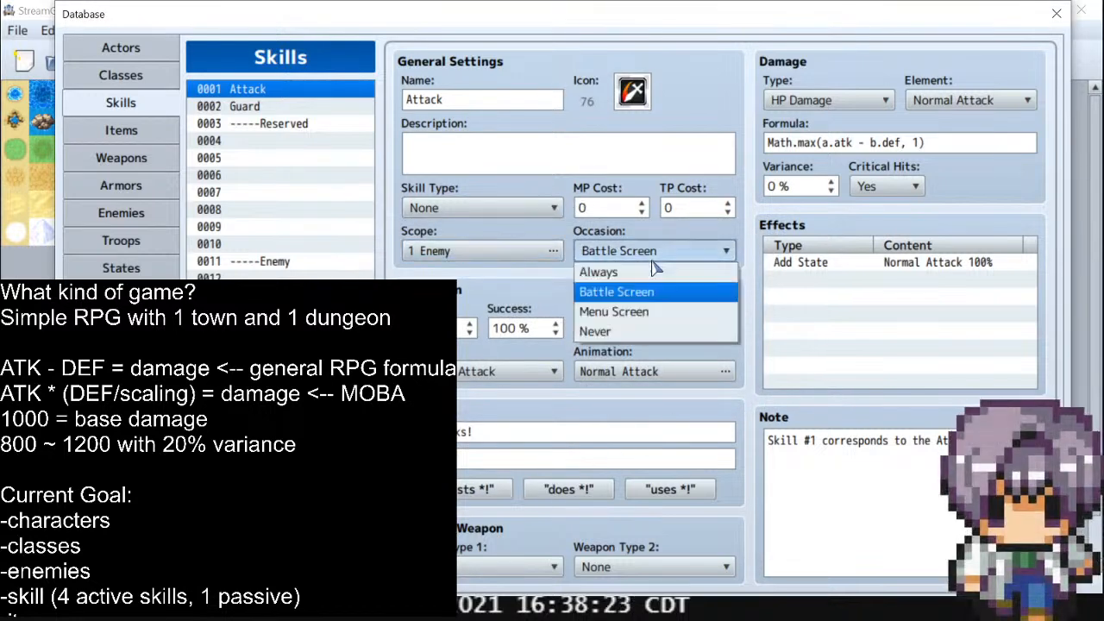
left_click(799, 404)
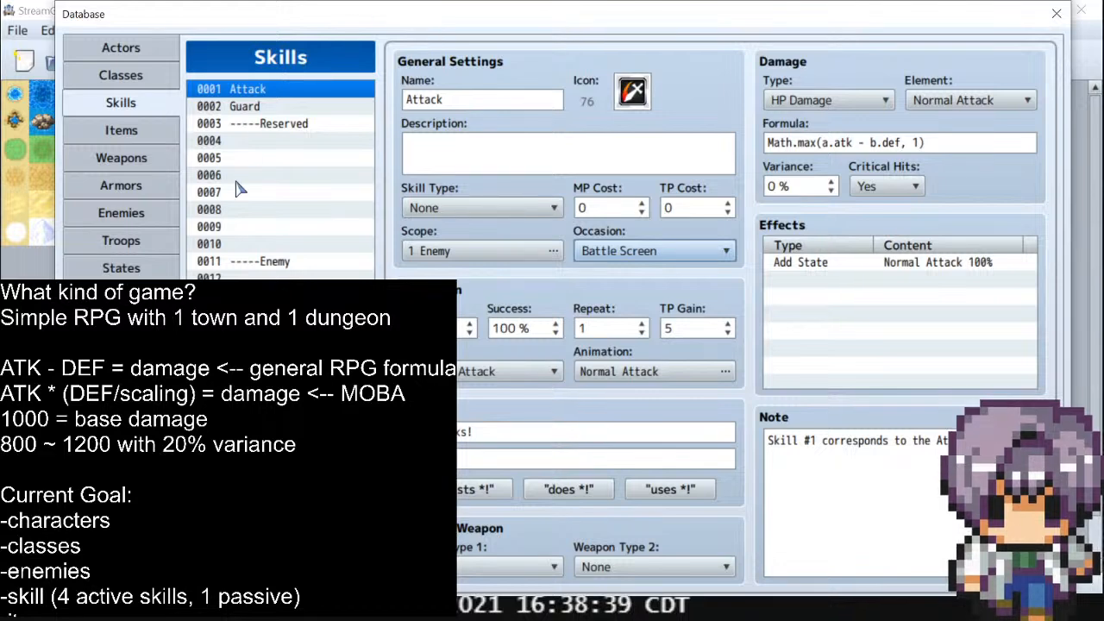
Rename the Enemy separator at skill entry 0011 as -----Tank
left_click(258, 262)
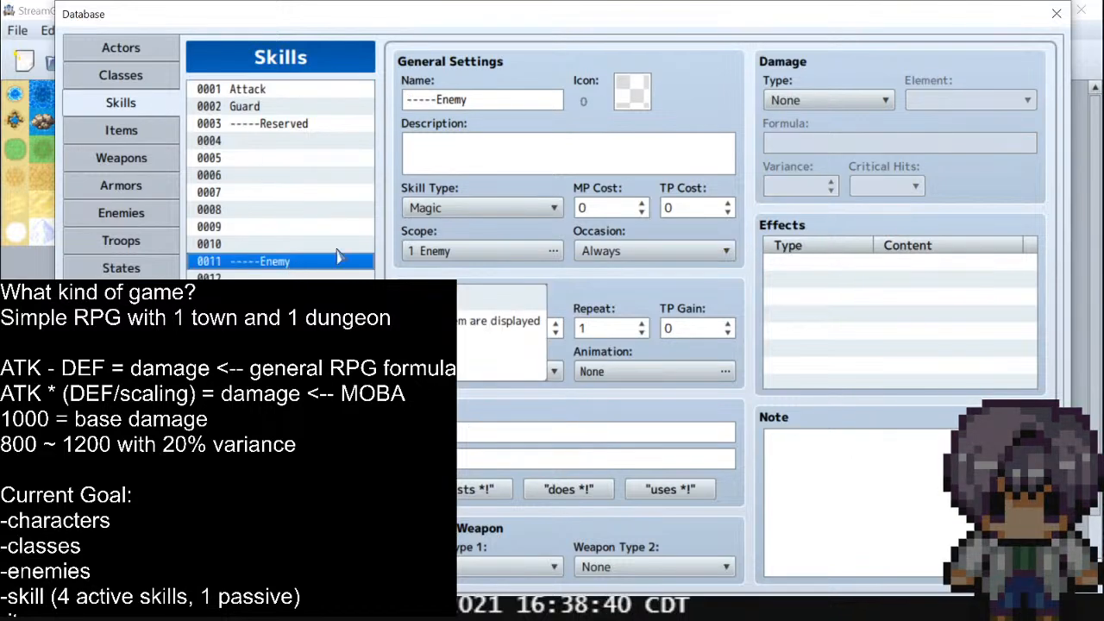
double_click(421, 100)
left_click(503, 100)
key("BackSpace")
key("BackSpace")
key("BackSpace")
key("BackSpace")
key("BackSpace")
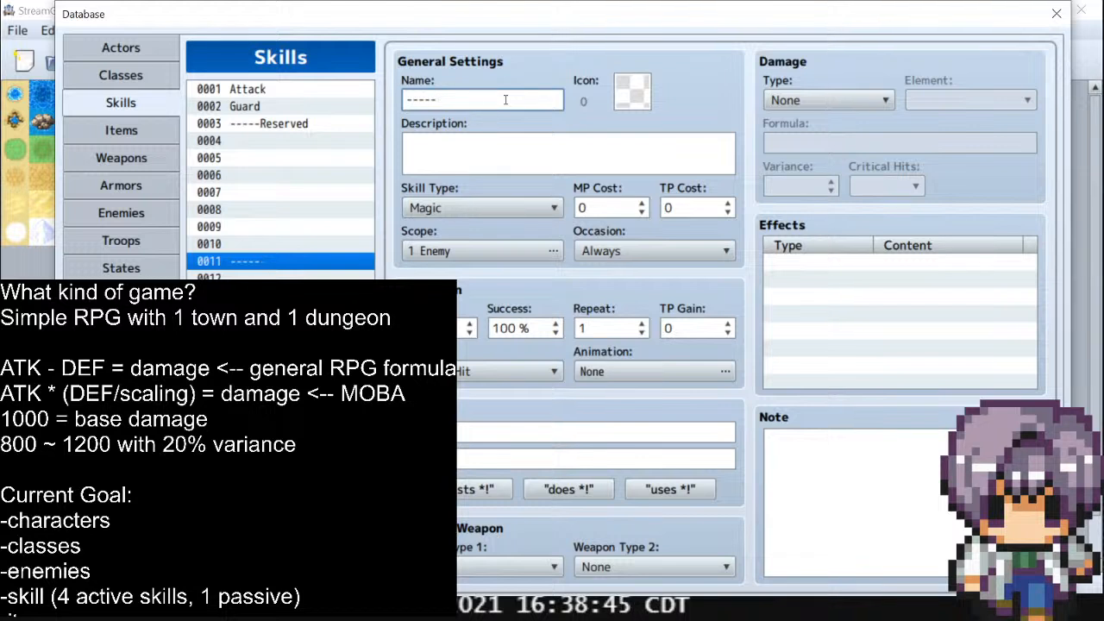
type("Tanks")
key("BackSpace")
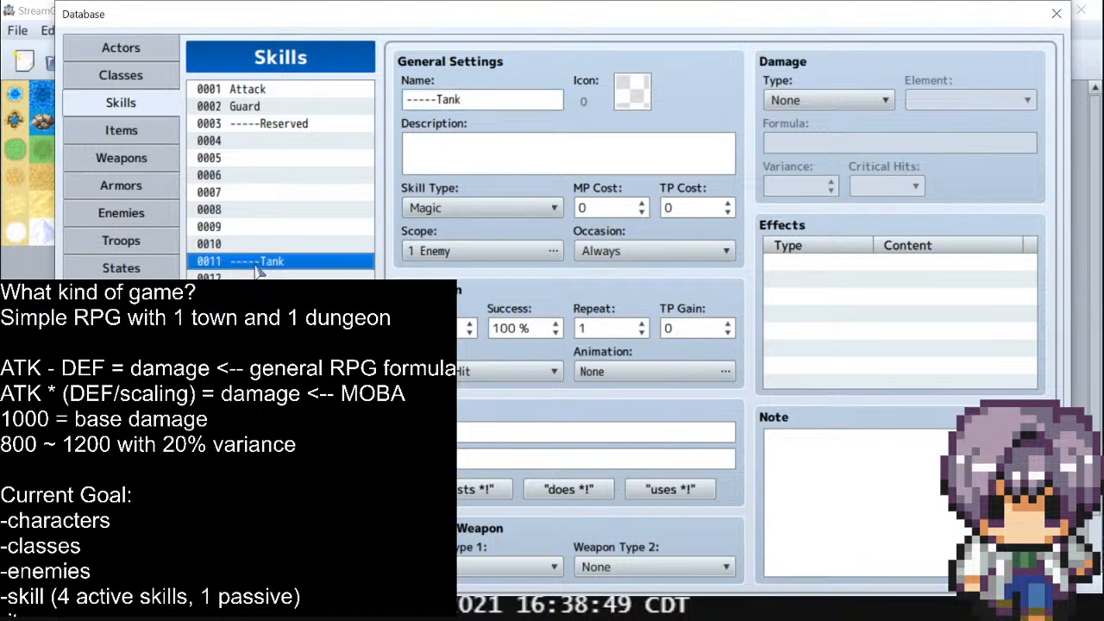
Name the empty skill entry 0017 -----Fighter as a separator
left_click(281, 278)
key("Down")
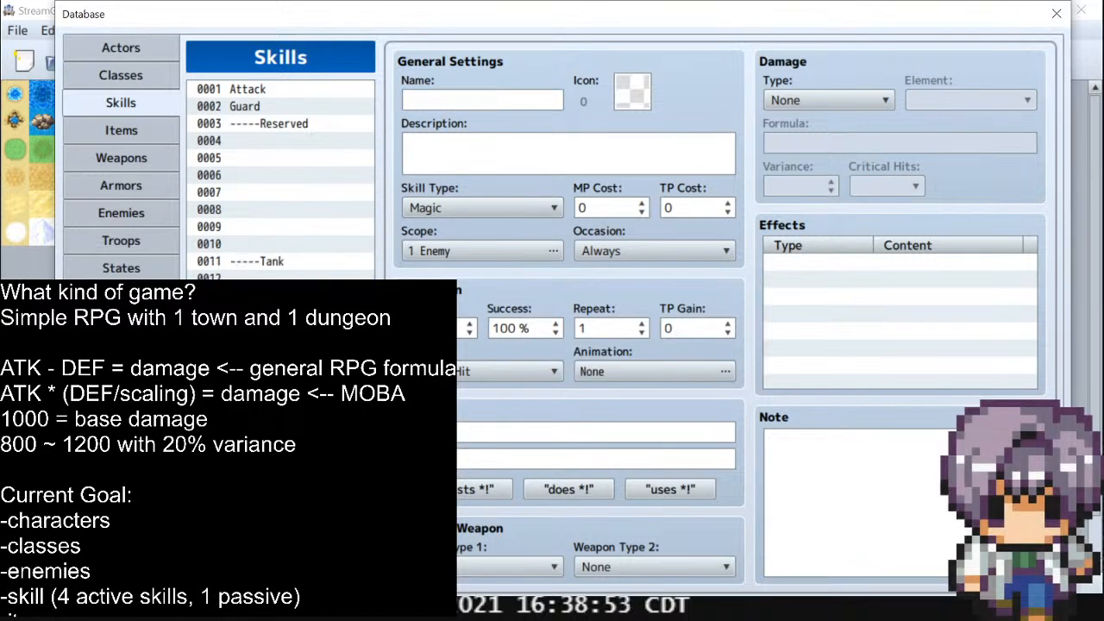
left_click(505, 98)
type("-----")
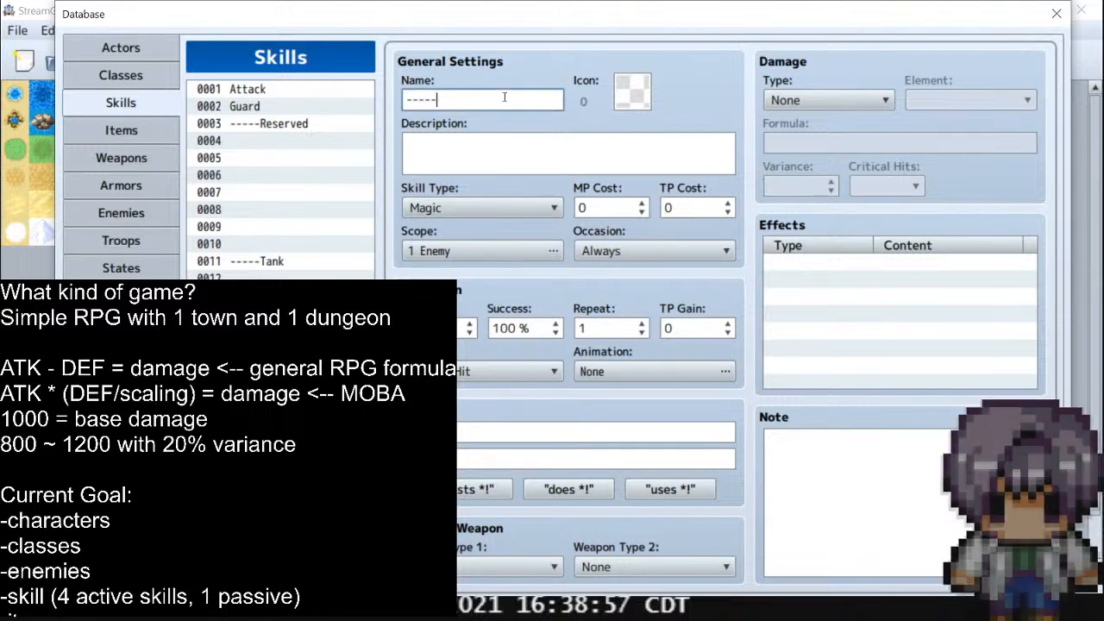
type("Fighter")
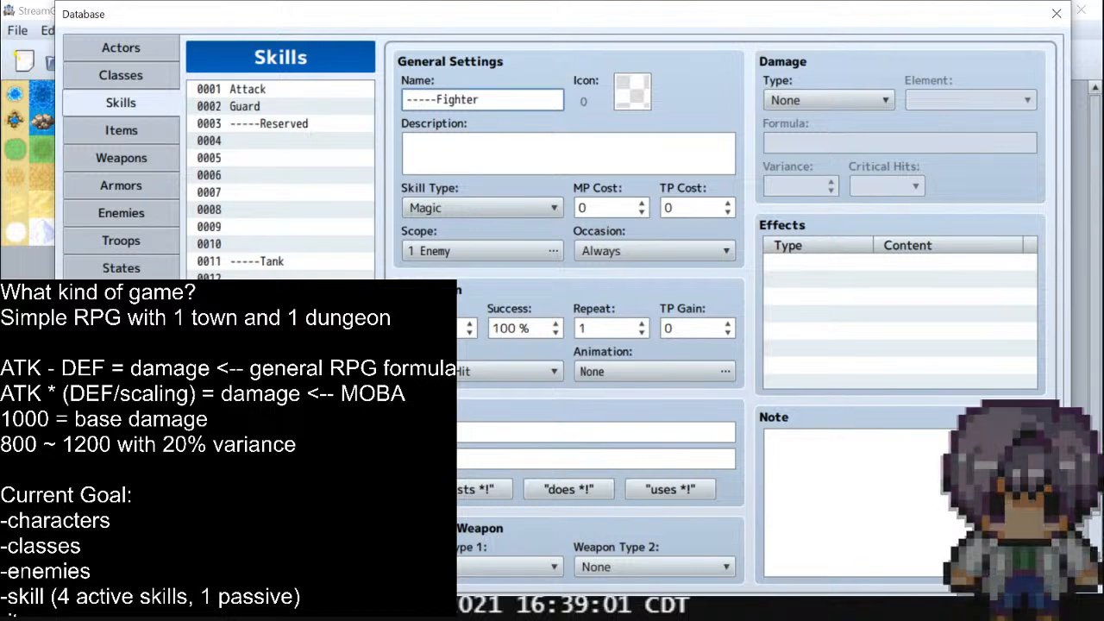
Name the empty skill entry 0022 -----Medic as a separator
left_click(281, 469)
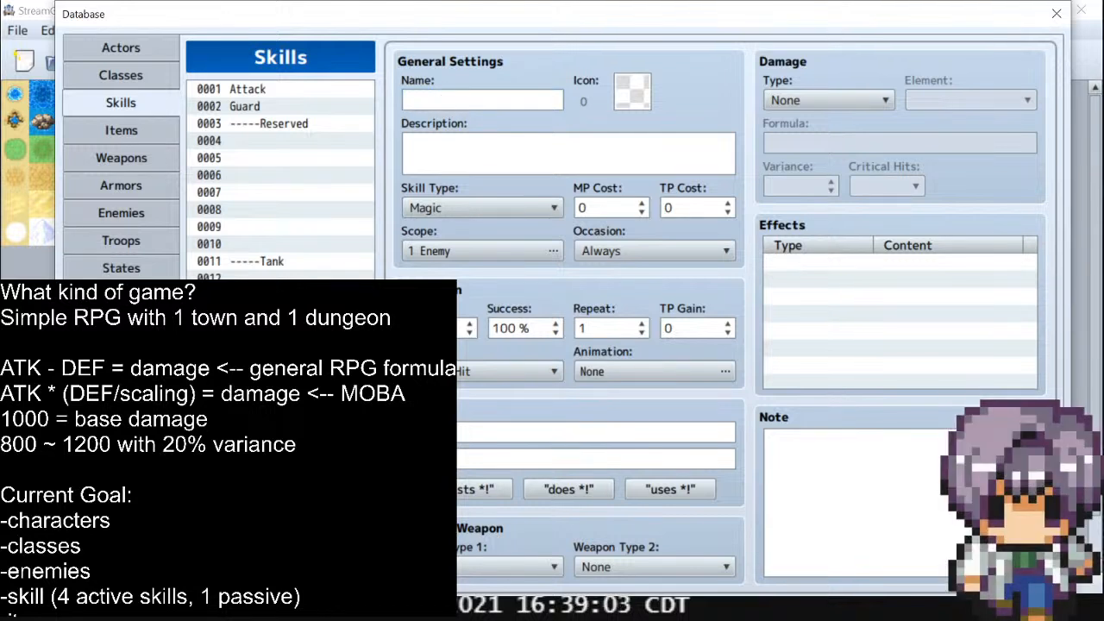
left_click(481, 106)
type("-----Medic")
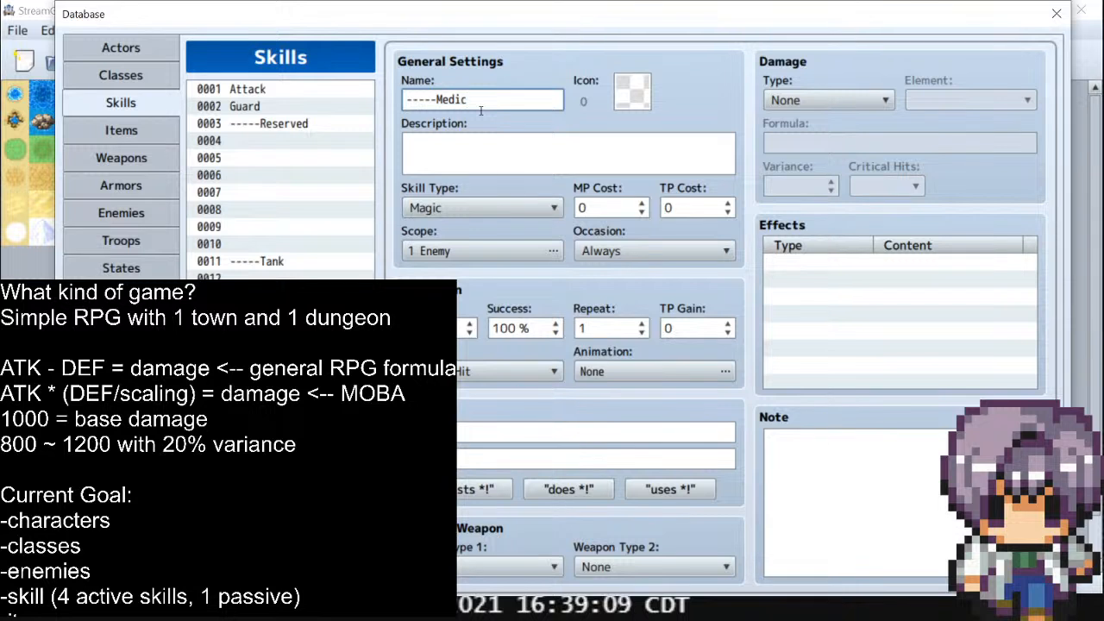
Name the empty skill entry 0028 -----DPS as a separator
left_click(276, 469)
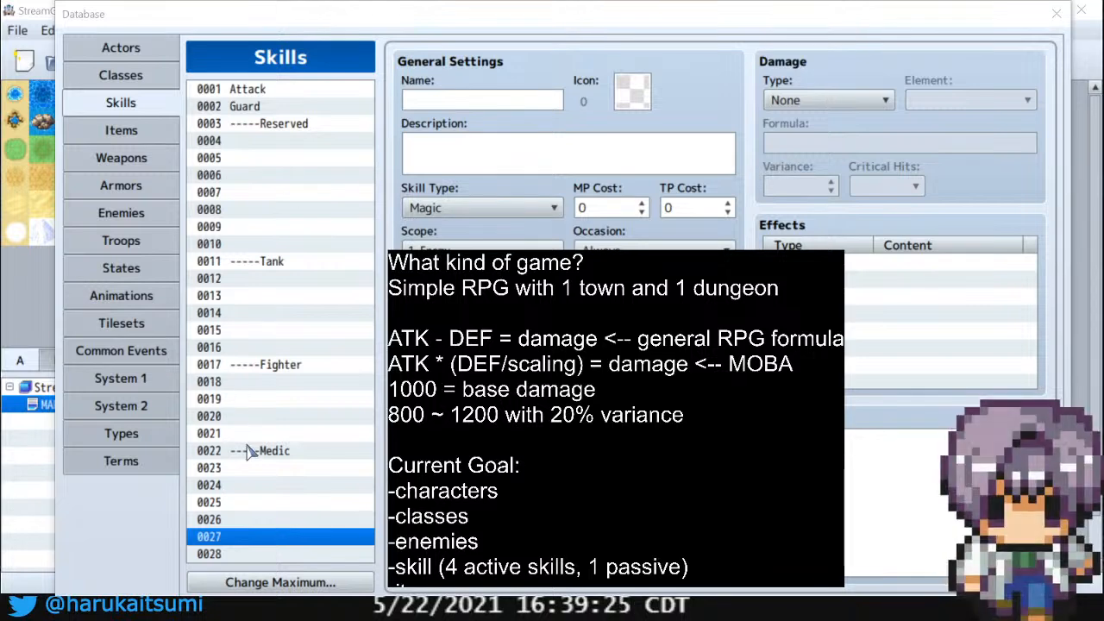
left_click(263, 554)
left_click(525, 100)
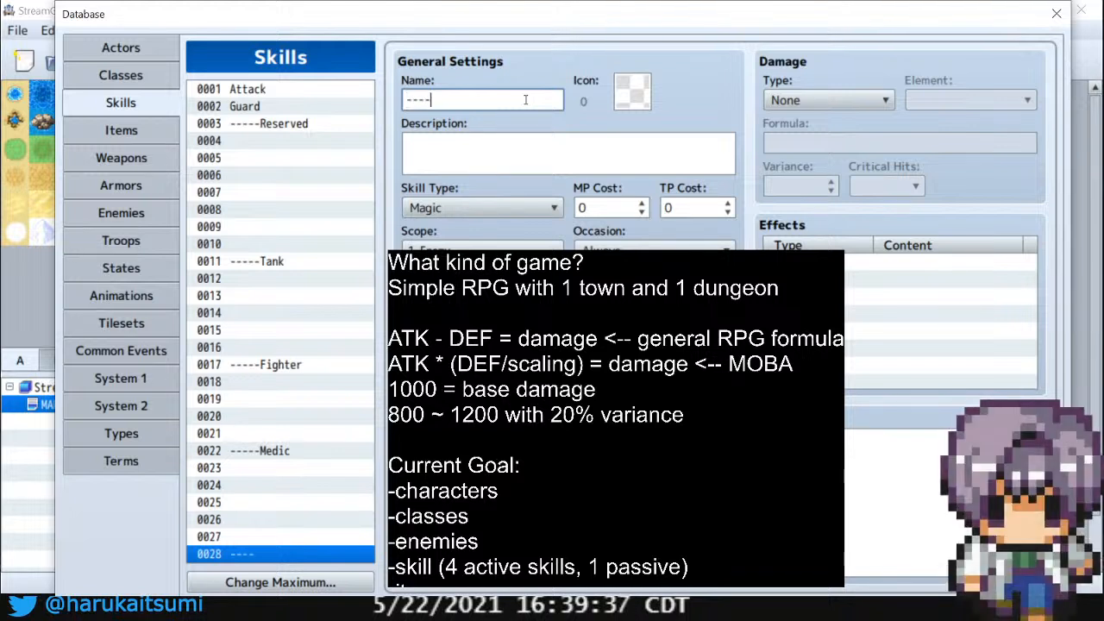
type("DPS")
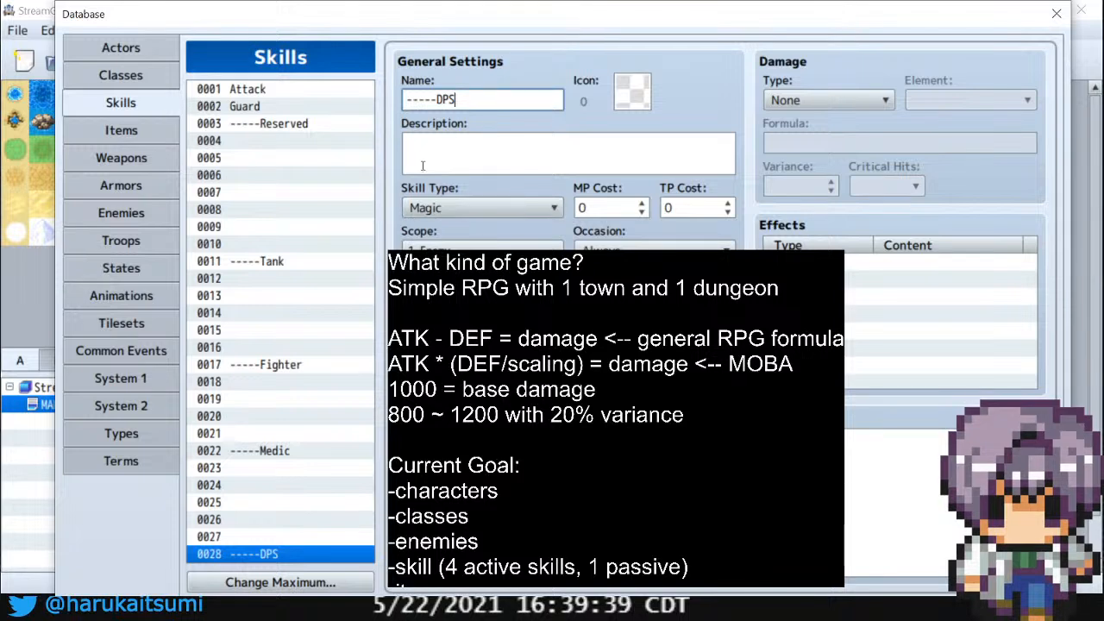
Set the maximum number of skills to 100
left_click(281, 582)
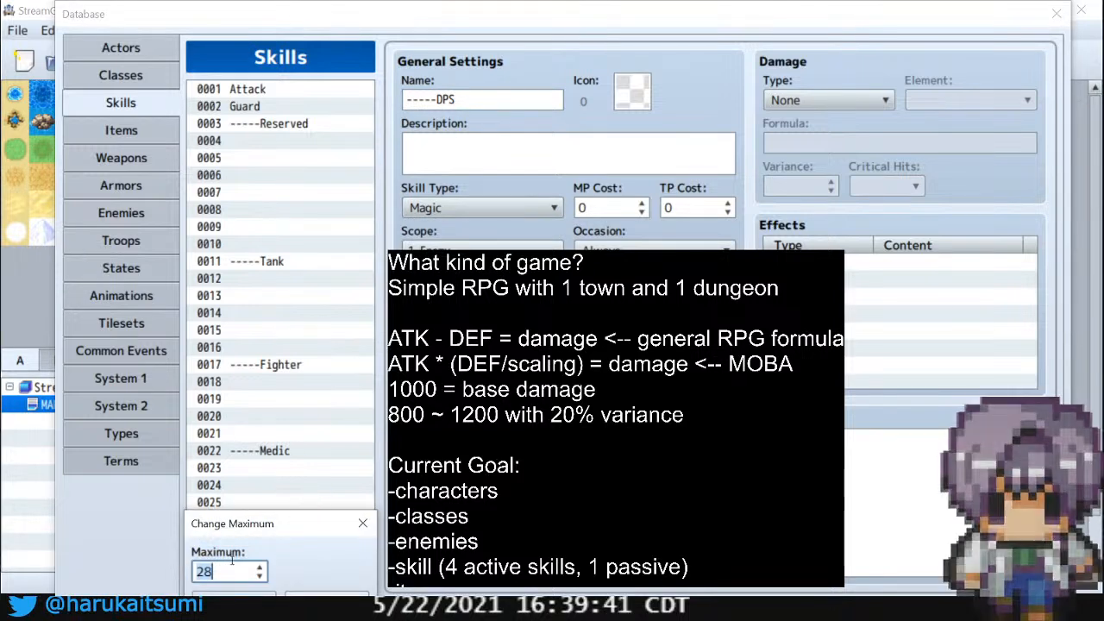
type("1000")
key("BackSpace")
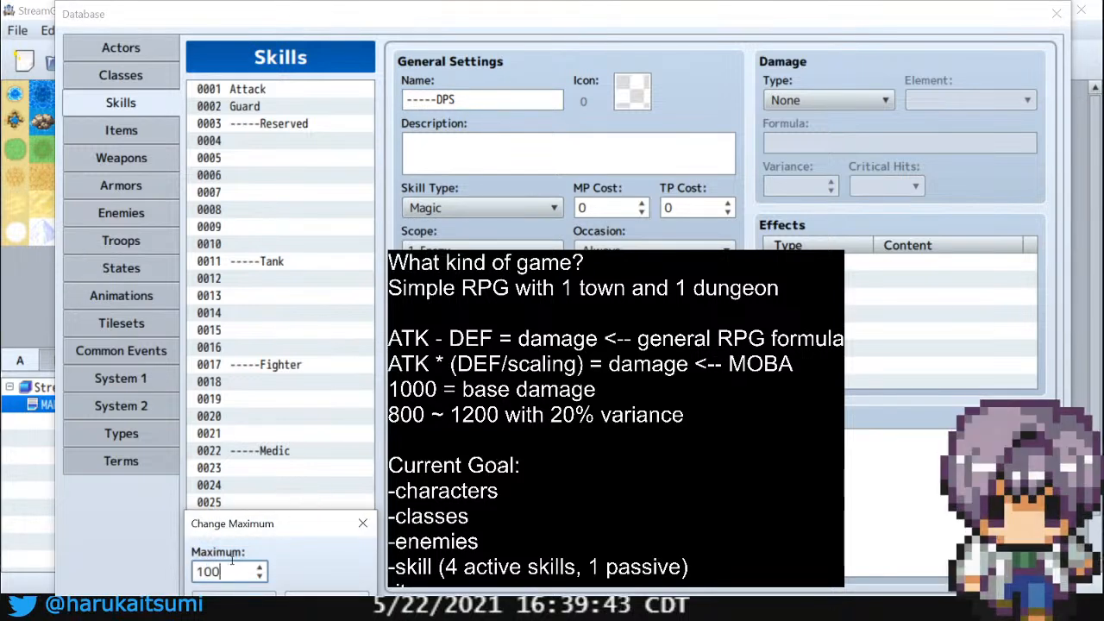
key("Return")
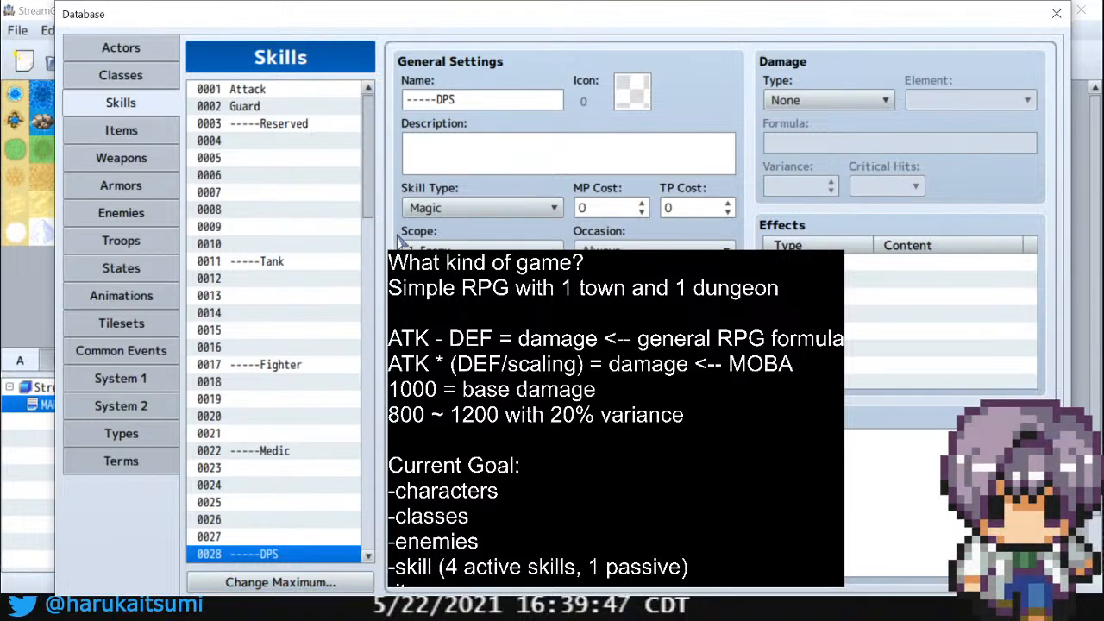
Name skill entry 0012, directly below the Tank separator, Provoke
scroll(379, 207, "down", 3)
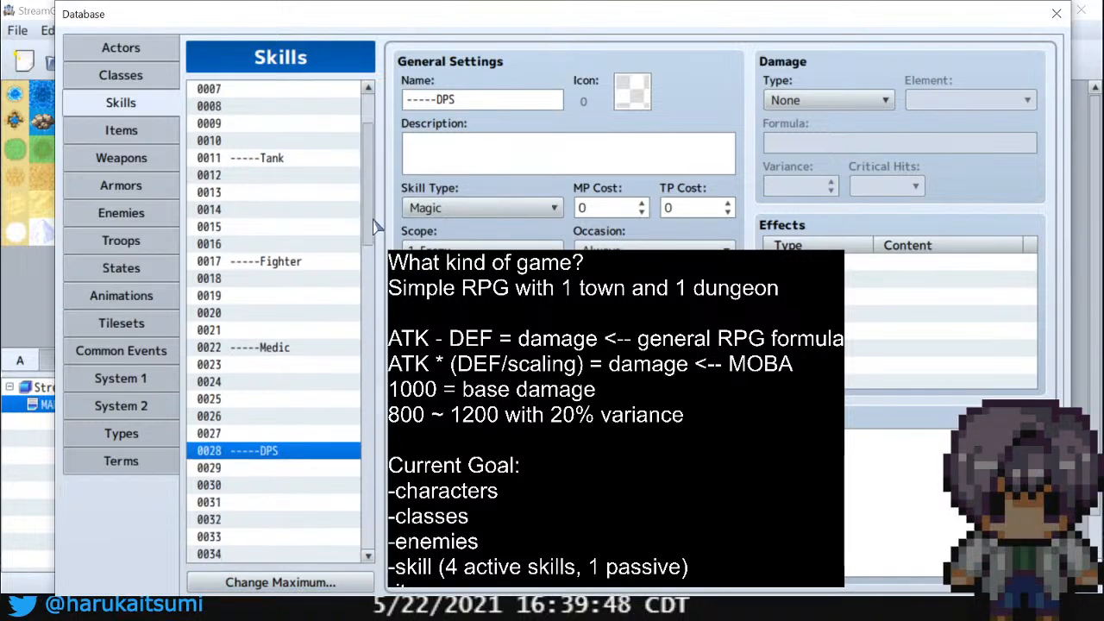
left_click(257, 182)
left_click(497, 101)
type("Provo")
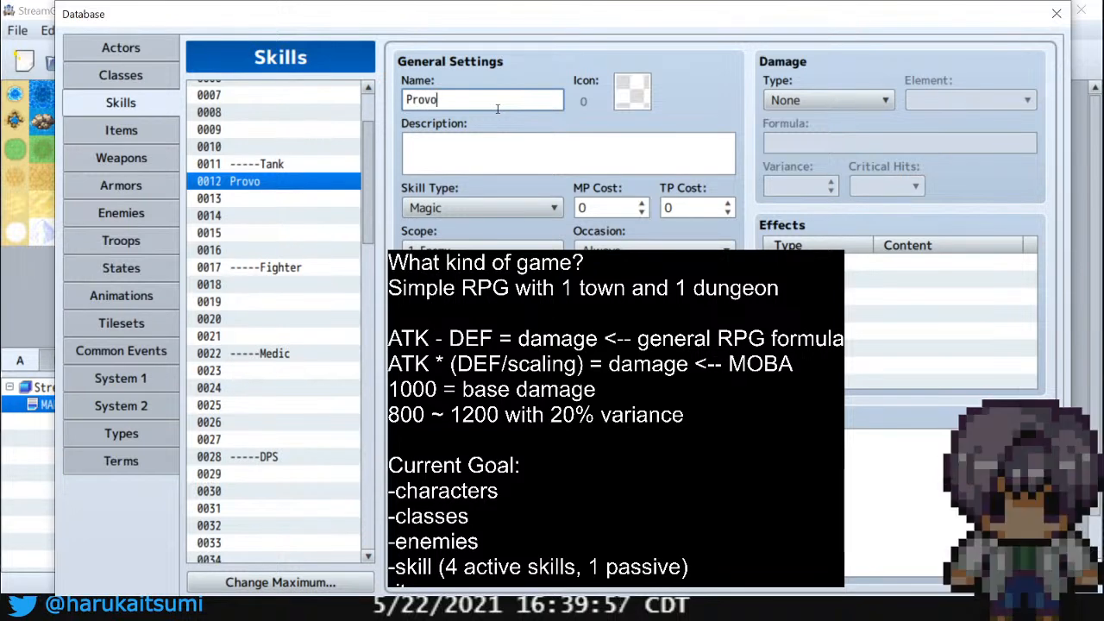
type("ke")
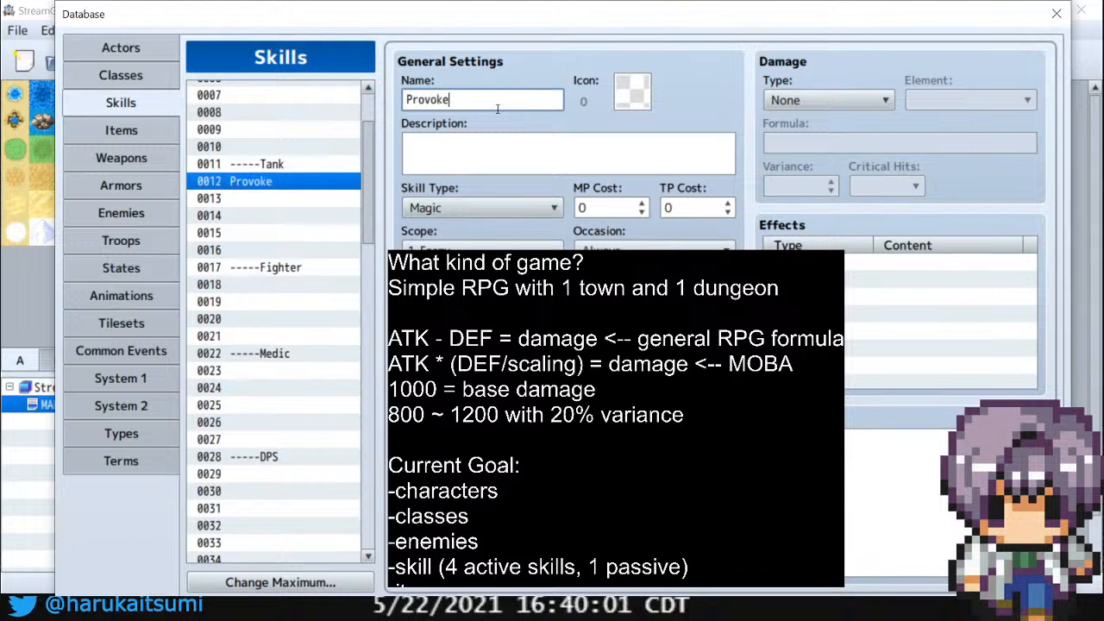
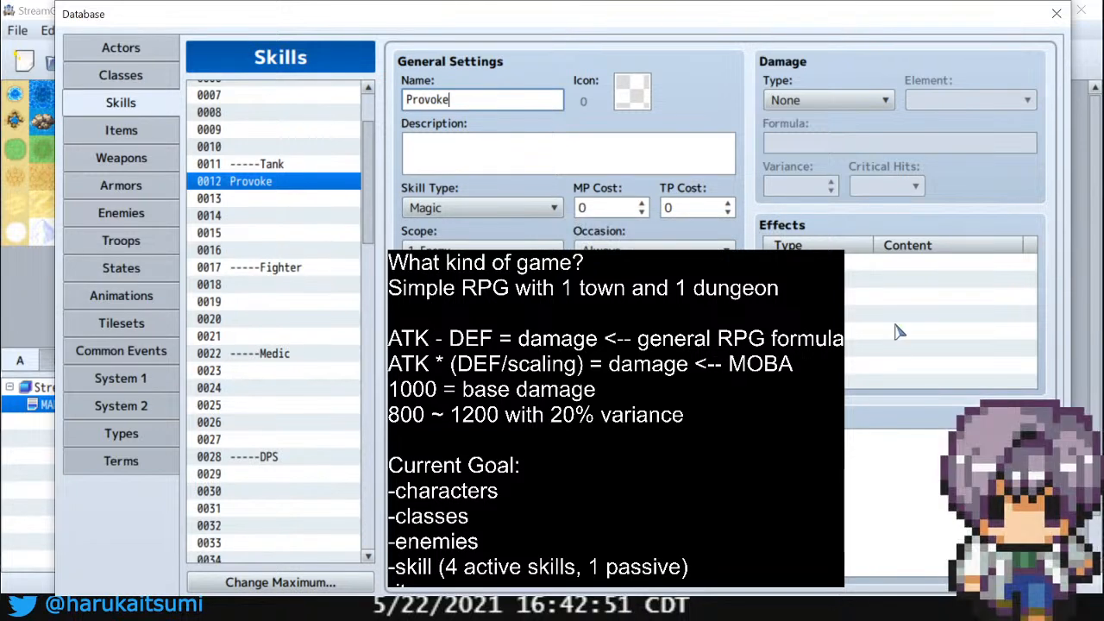
Examine the recovery, state, parameter and other effects that can be added to the Provoke skill, without adding one
double_click(865, 293)
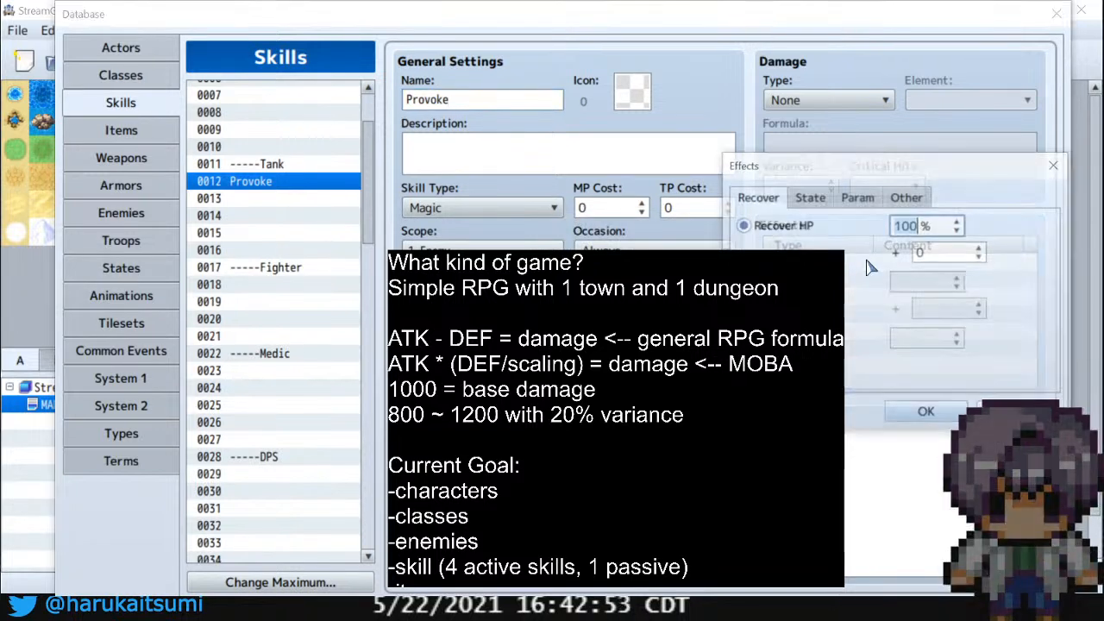
left_click(815, 198)
left_click(867, 197)
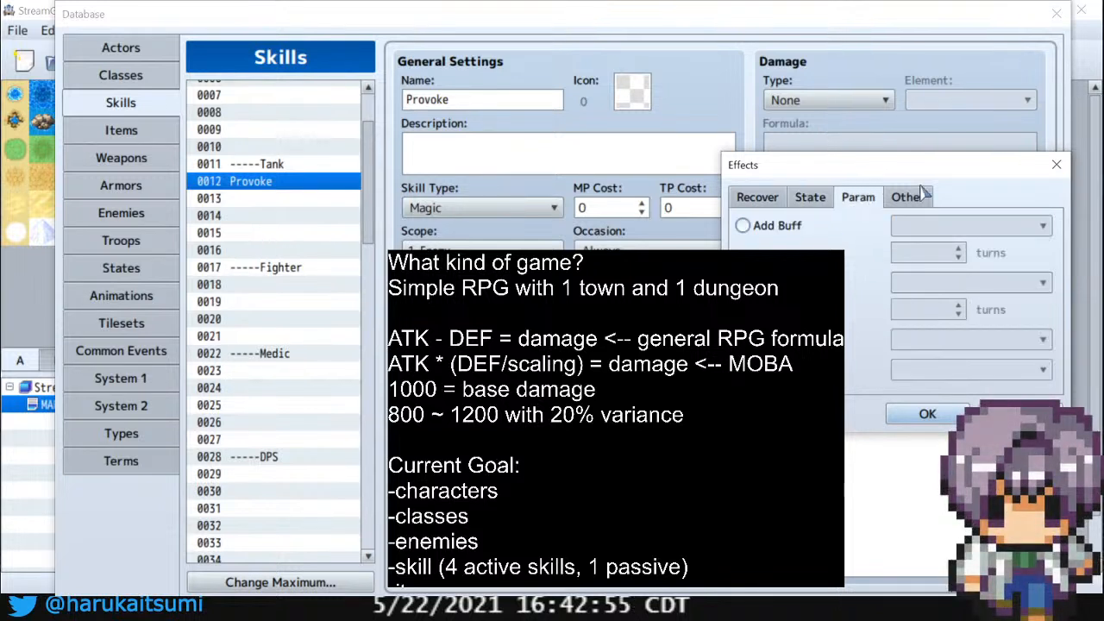
left_click(911, 197)
left_click(833, 227)
left_click(915, 229)
left_click(835, 255)
left_click(835, 257)
left_click(906, 258)
left_click(866, 255)
left_click(836, 314)
left_click(836, 344)
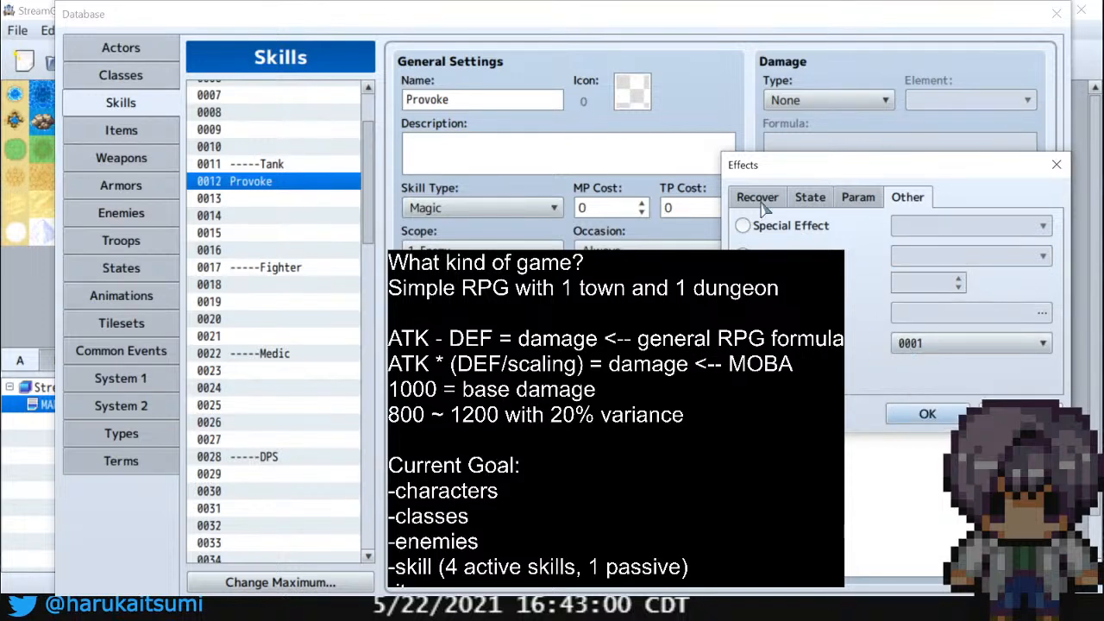
left_click(859, 197)
left_click(810, 198)
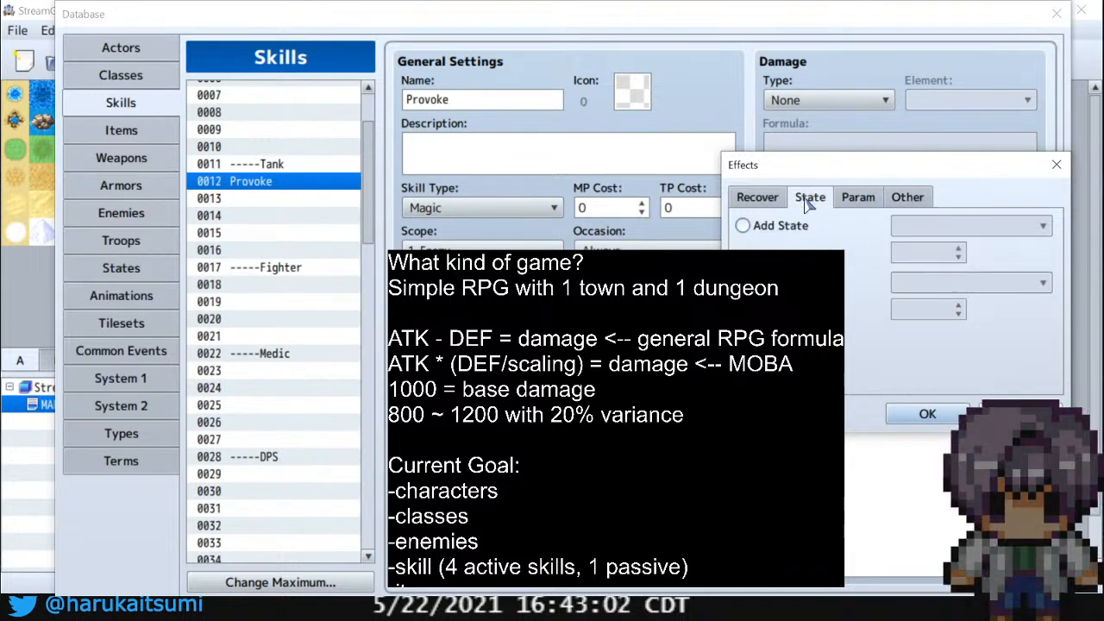
left_click(749, 198)
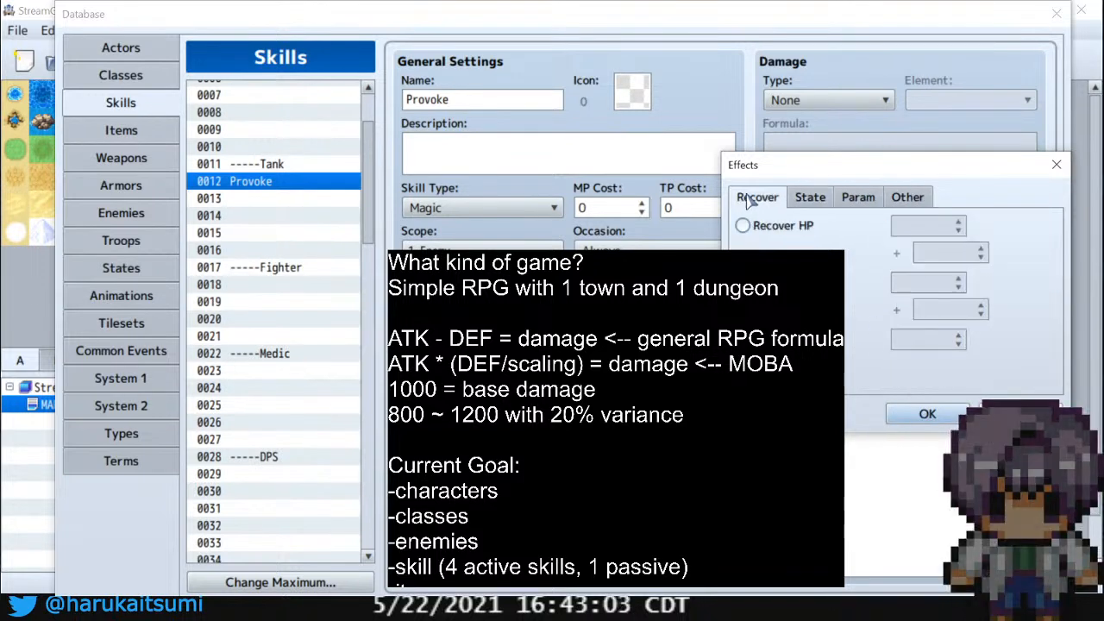
left_click(1057, 166)
Examine the scope options of Provoke and the skills selectable for the Goblin enemy's Attack action, without changing either
left_click(498, 248)
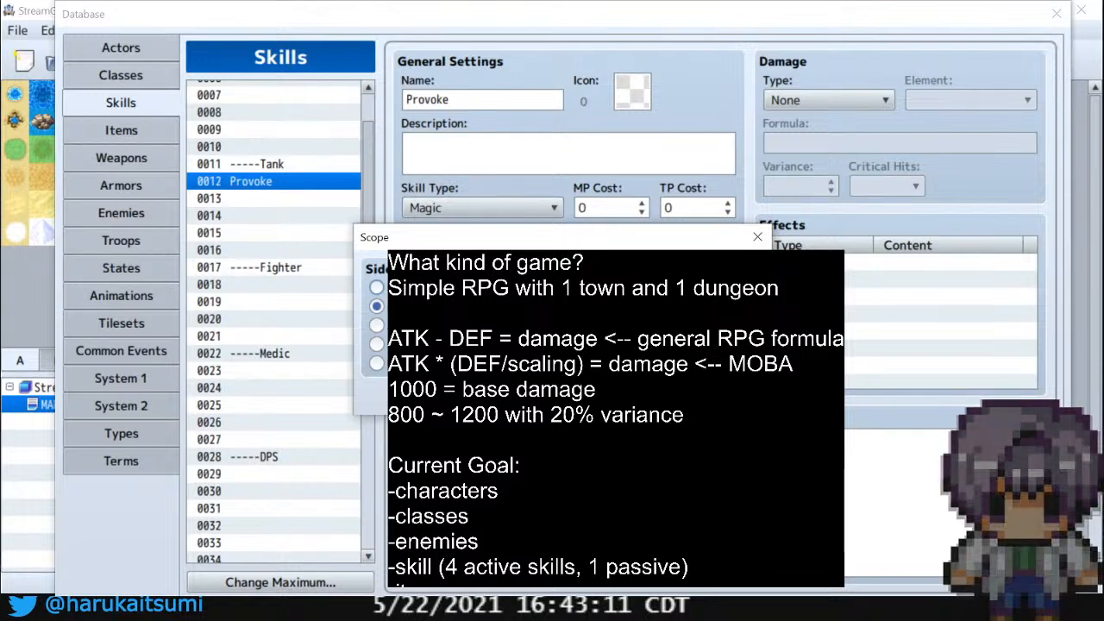
left_click(721, 398)
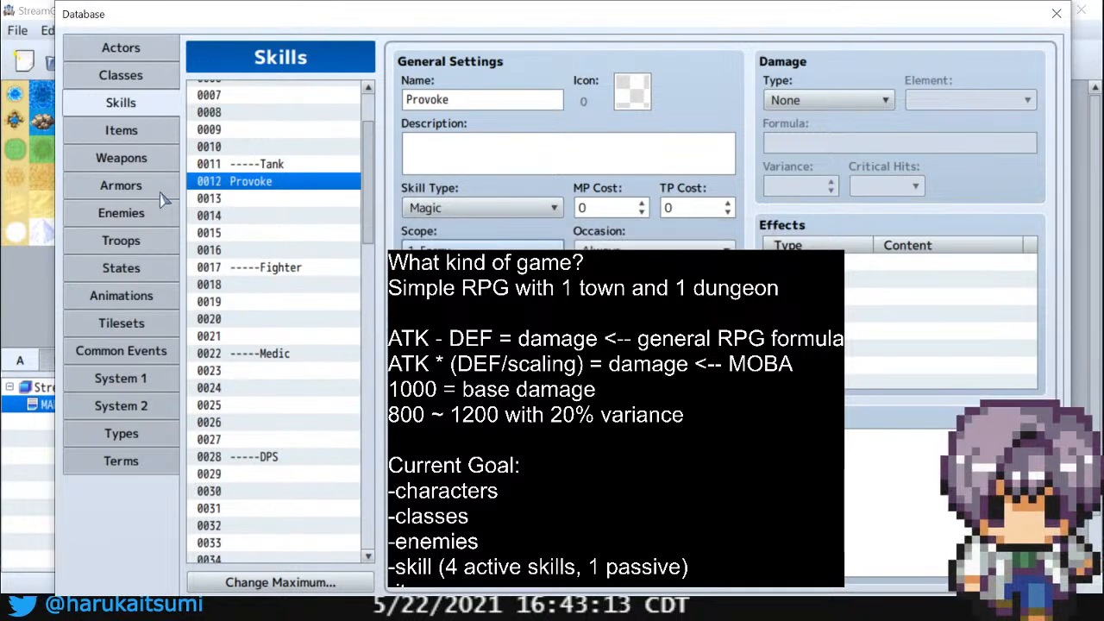
left_click(133, 212)
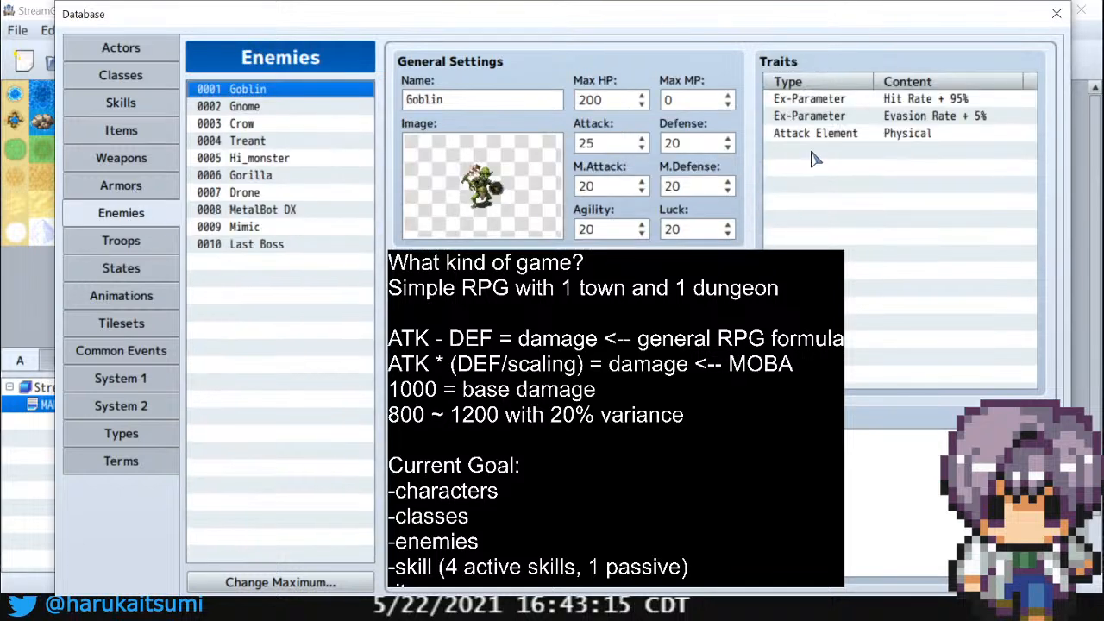
double_click(517, 425)
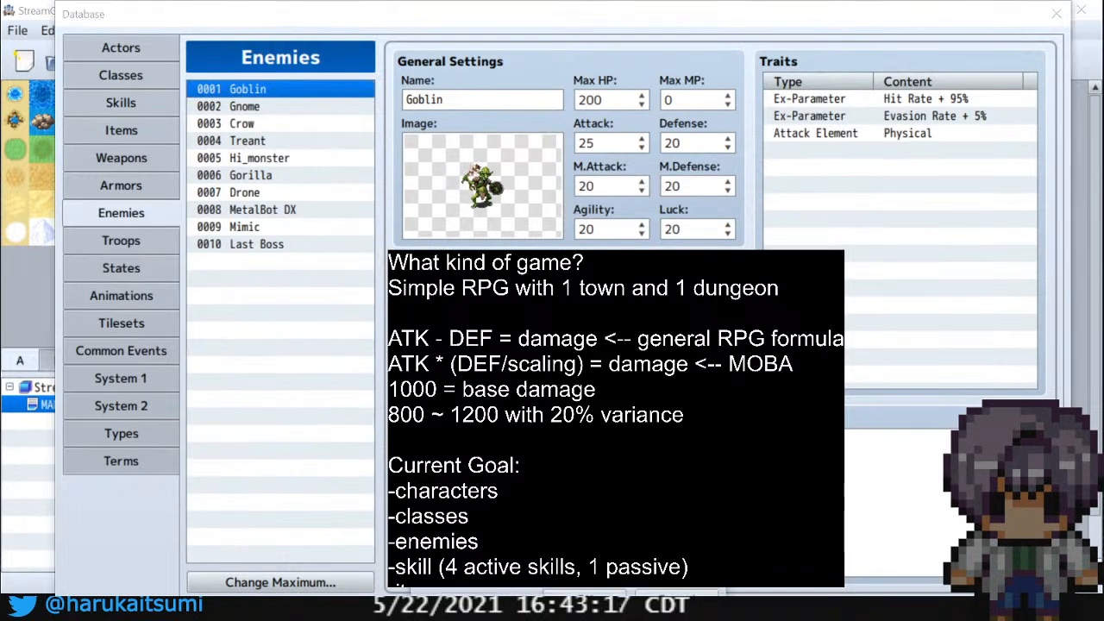
left_click_drag(559, 267, 595, 103)
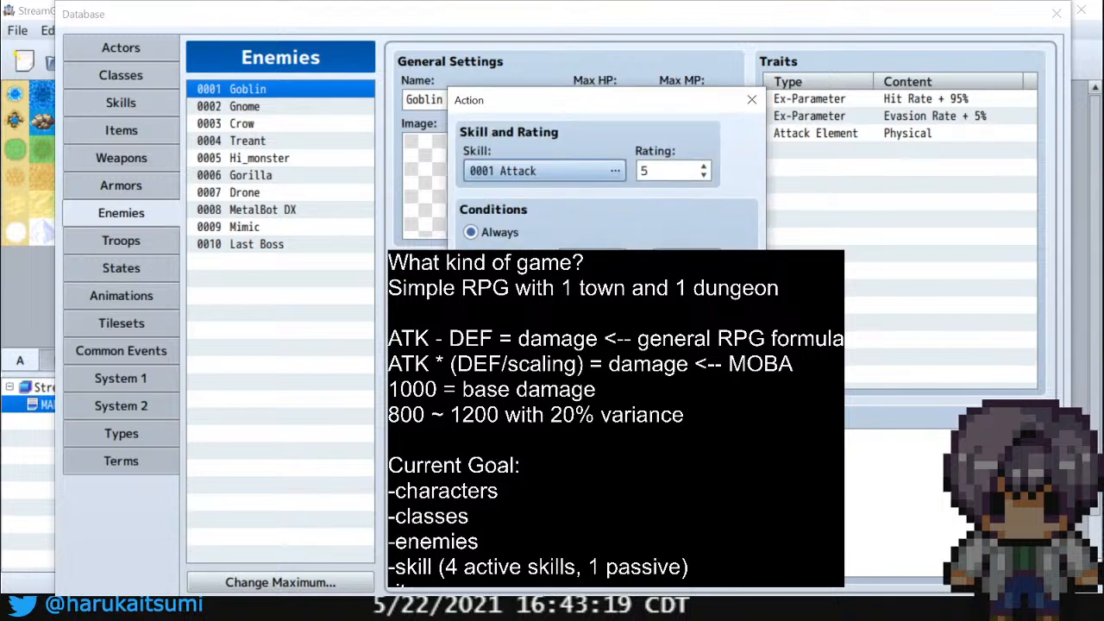
left_click(522, 173)
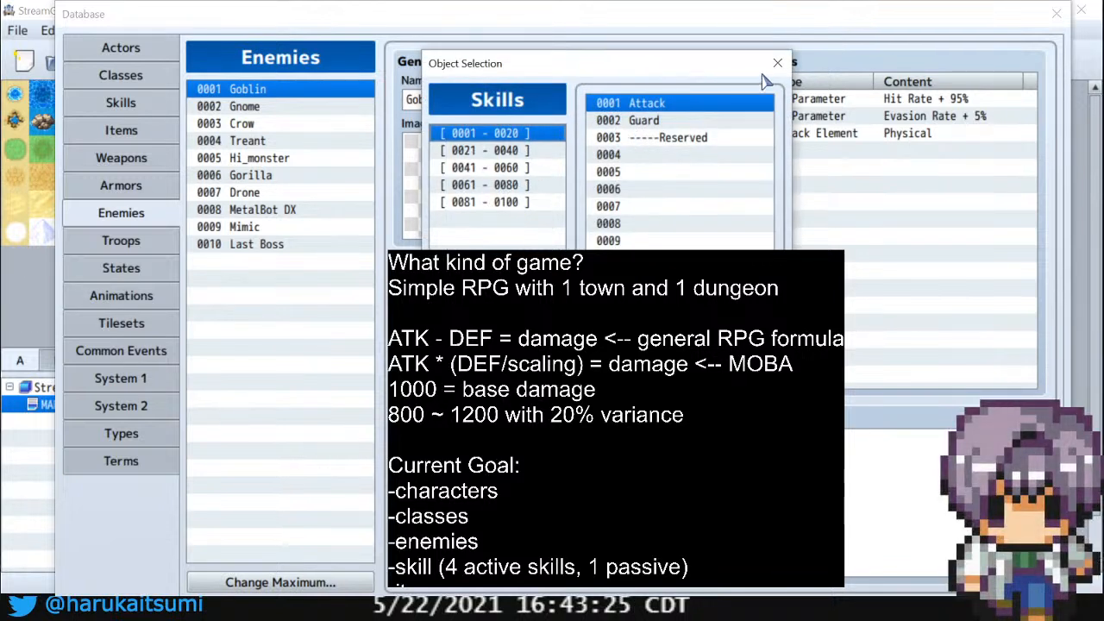
left_click(779, 64)
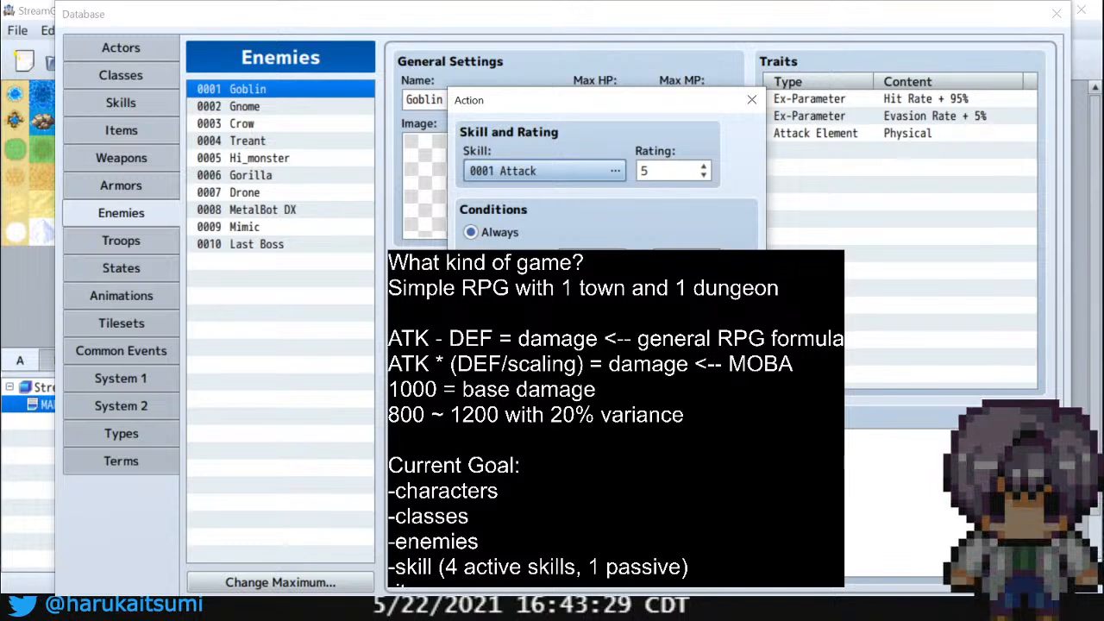
Examine the state and switch conditions available for the Goblin's Attack action, returning its condition to Always
left_click(482, 261)
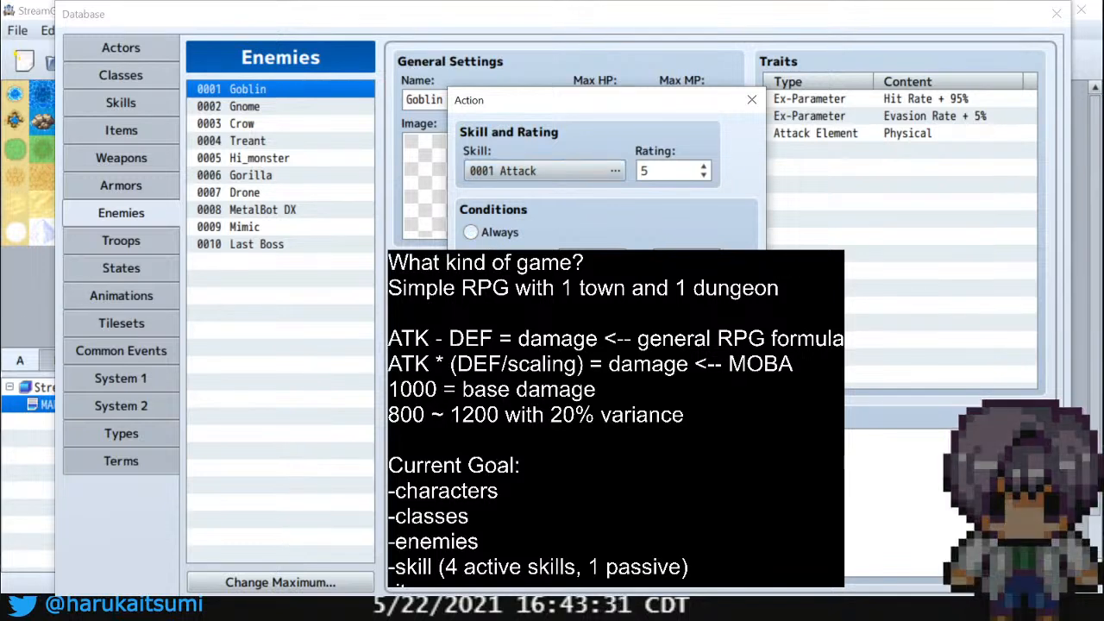
left_click(647, 346)
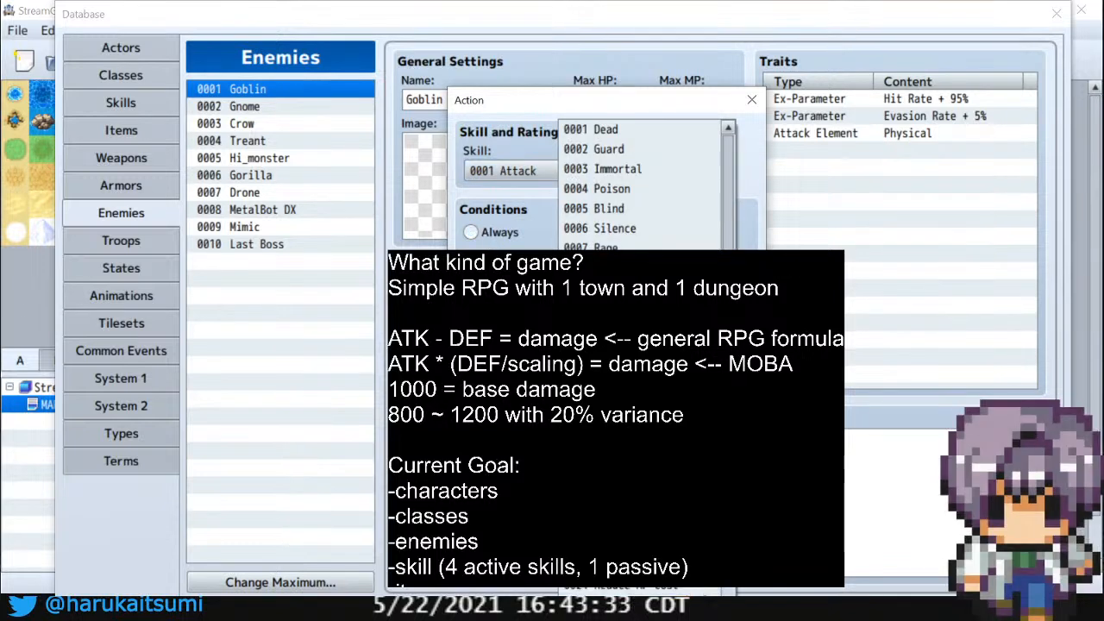
left_click(647, 414)
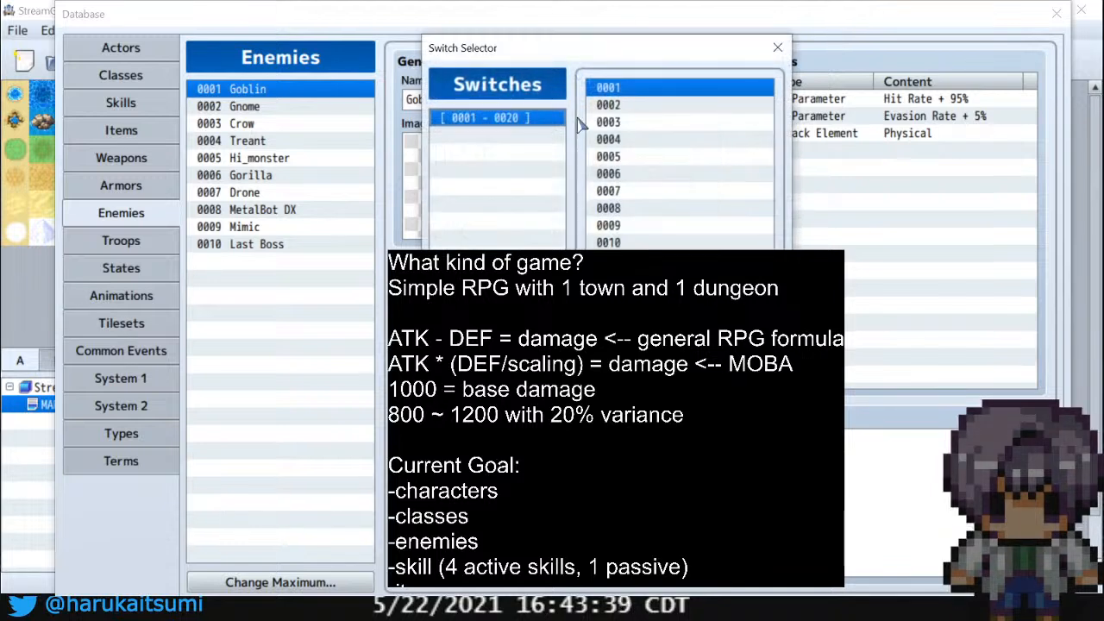
left_click(617, 176)
left_click(617, 295)
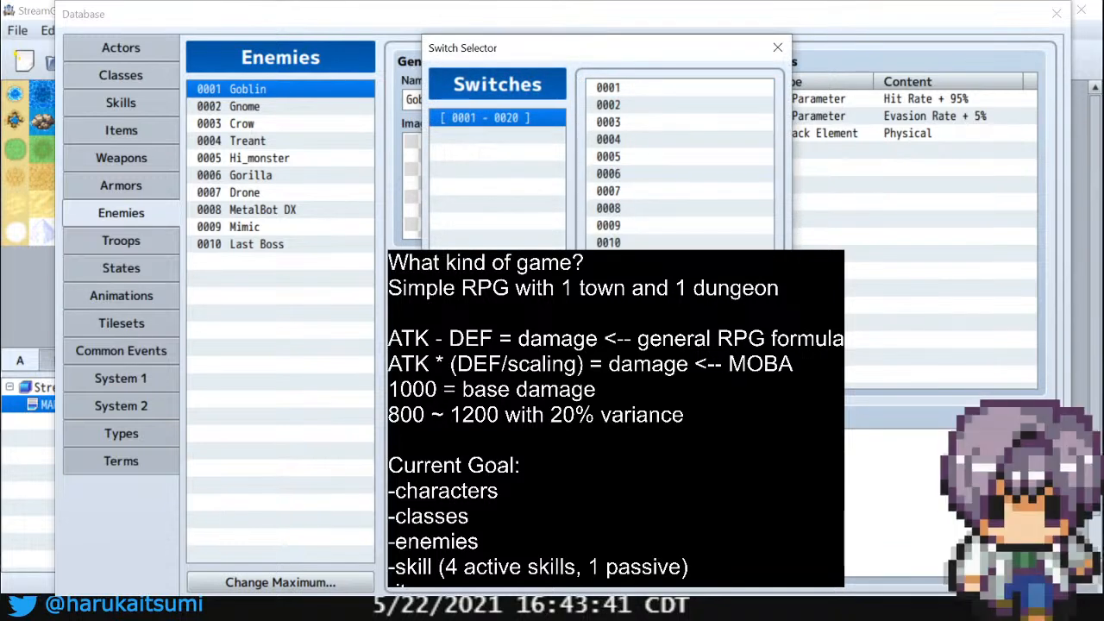
left_click(735, 478)
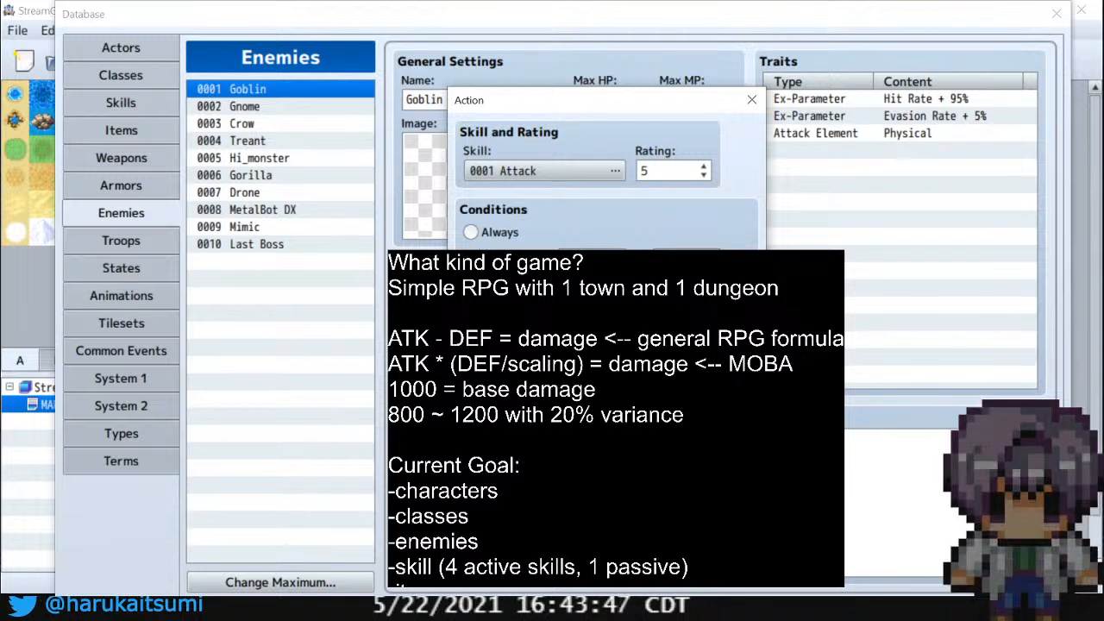
left_click(496, 237)
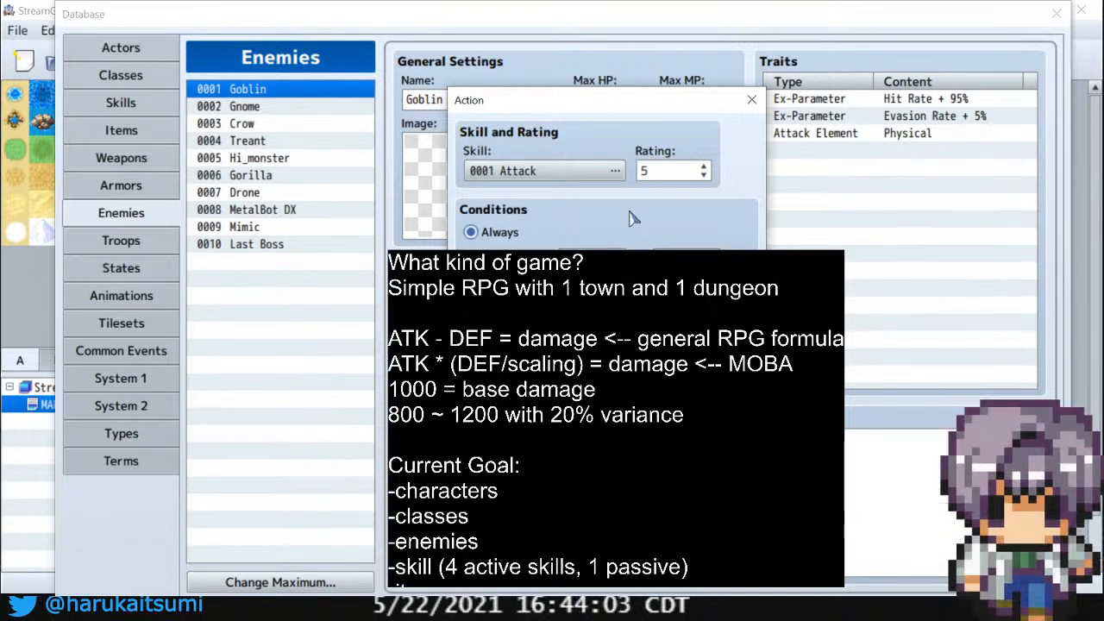
double_click(647, 170)
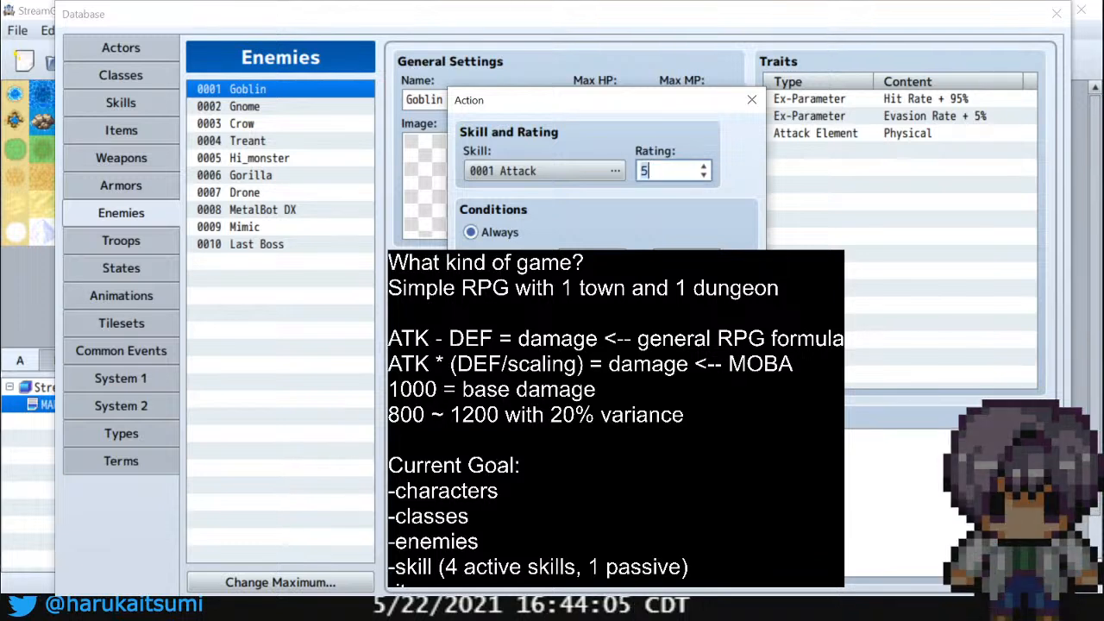
key("Return")
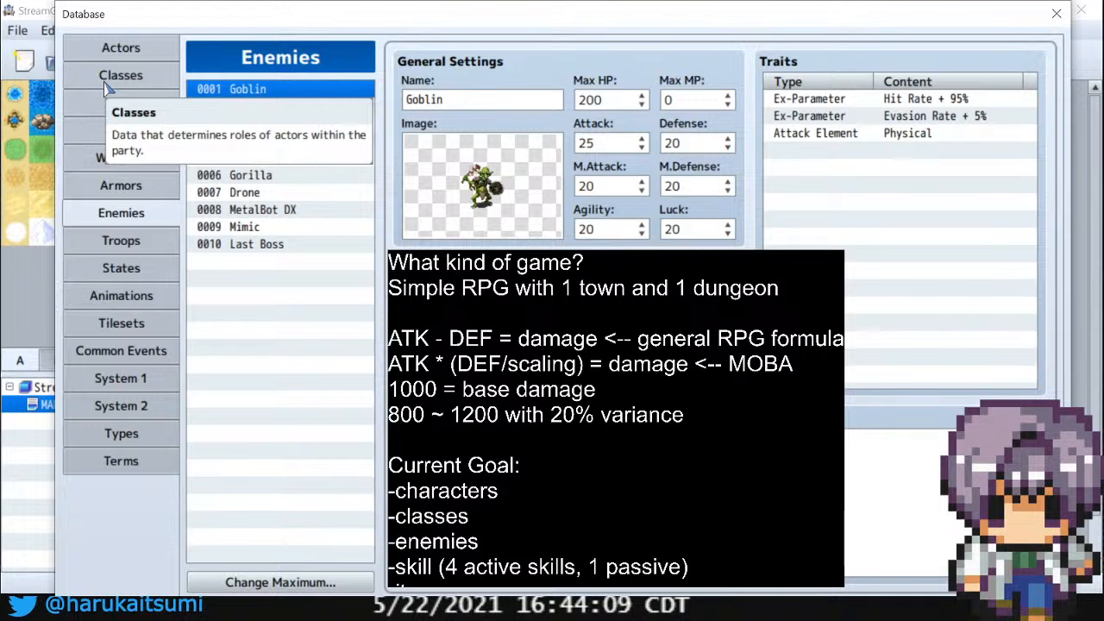
Return to the skills database and name skill entry 0013, directly below Provoke, DEF Up
left_click(103, 84)
left_click(121, 105)
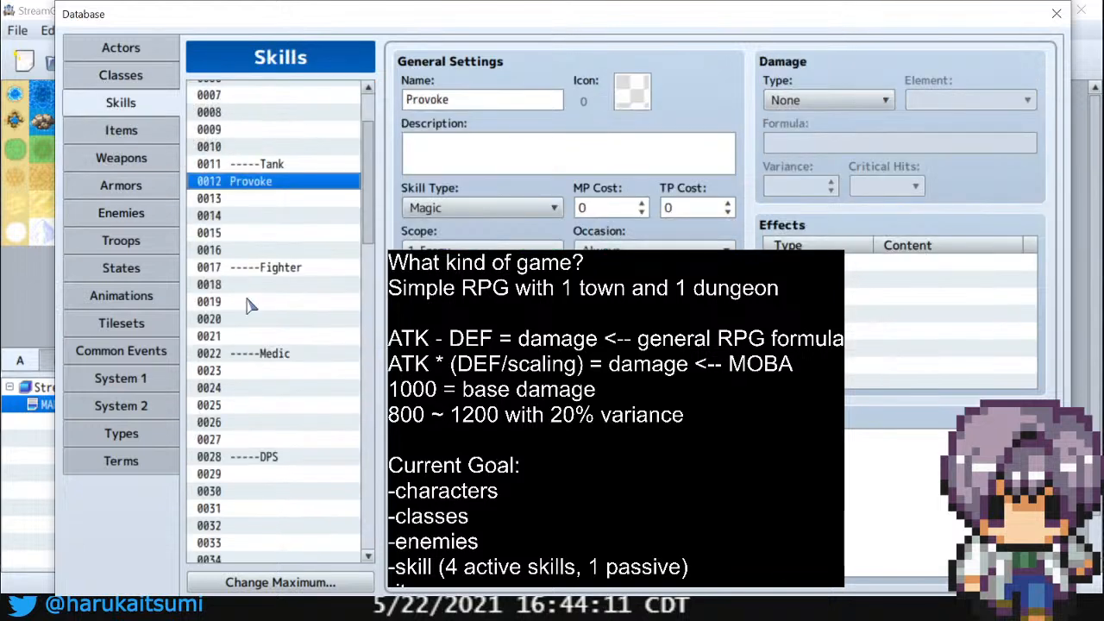
left_click(317, 200)
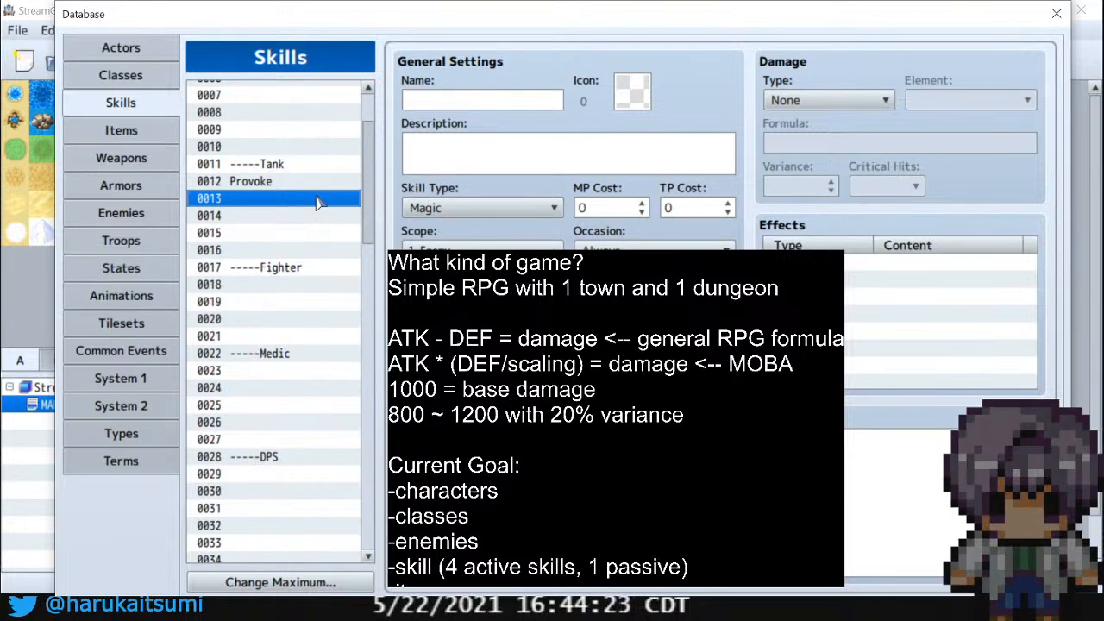
left_click(316, 183)
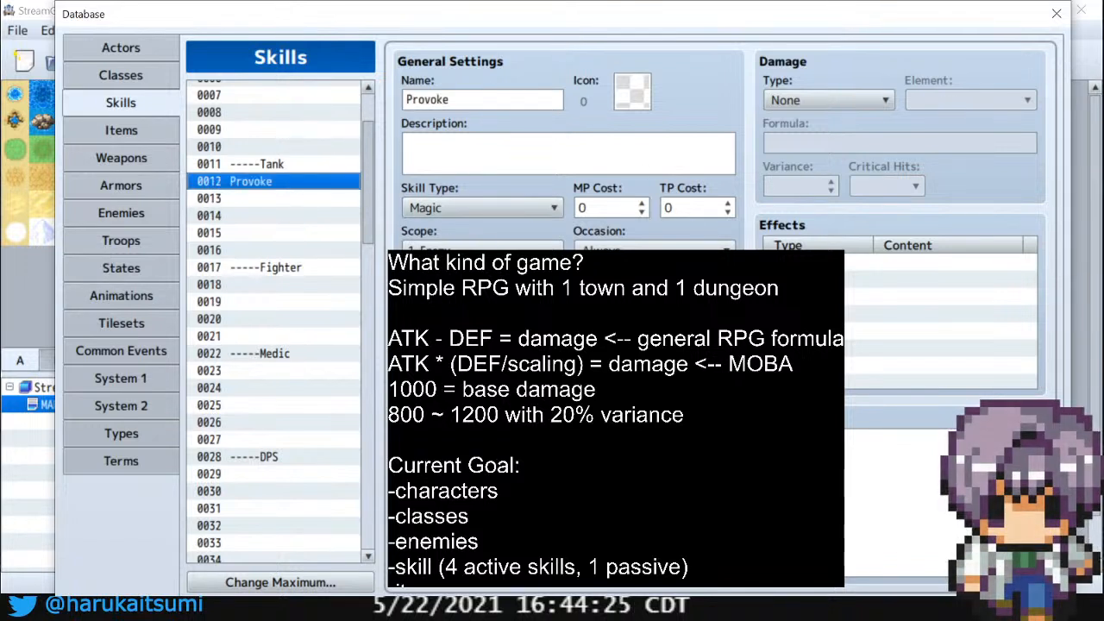
left_click(290, 200)
left_click(436, 98)
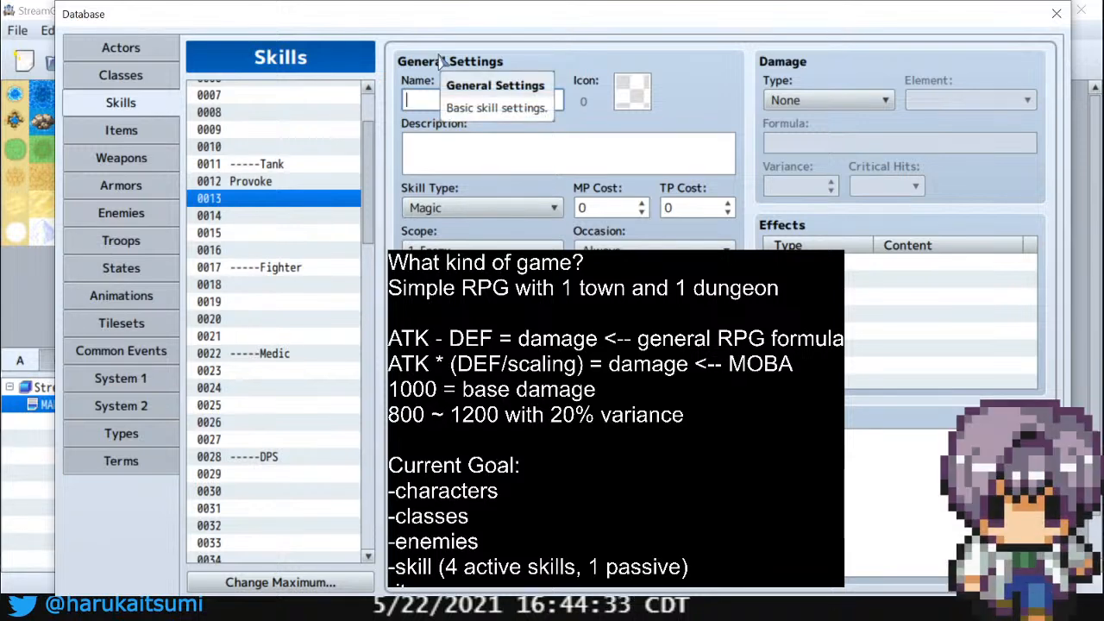
type("DEF")
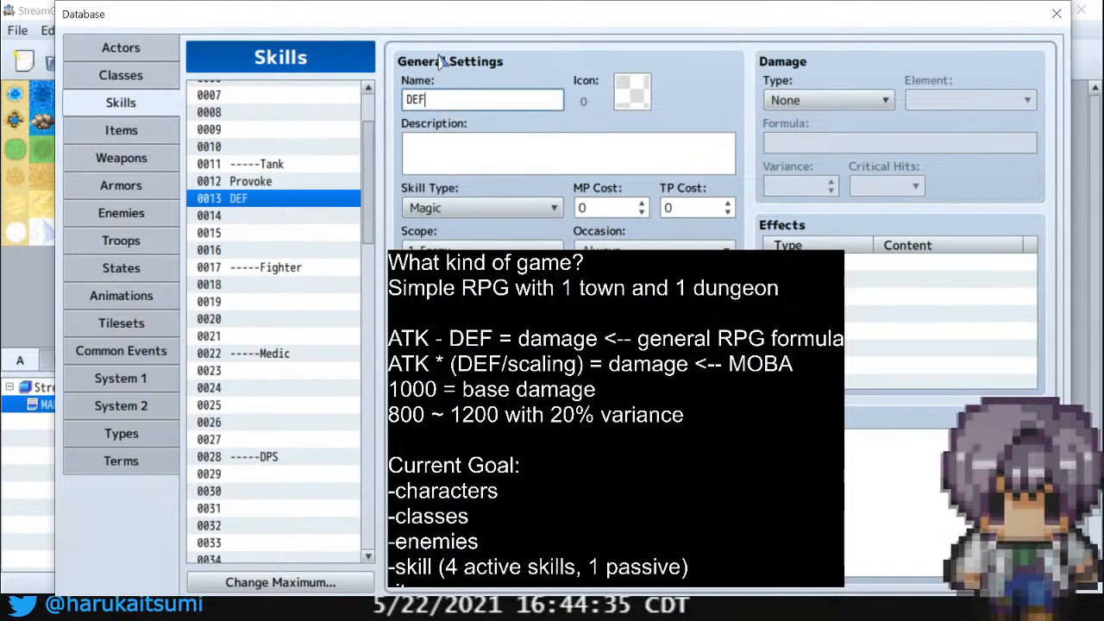
type(" Up")
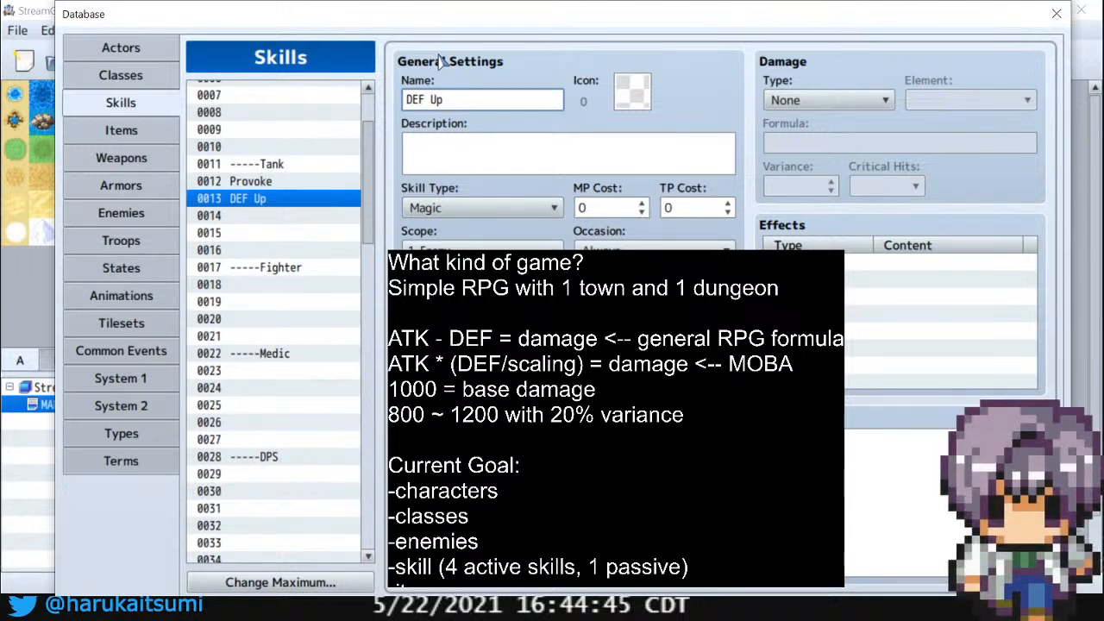
Name skill entry 0014, directly below DEF Up, Self Repair
left_click(268, 216)
left_click(449, 104)
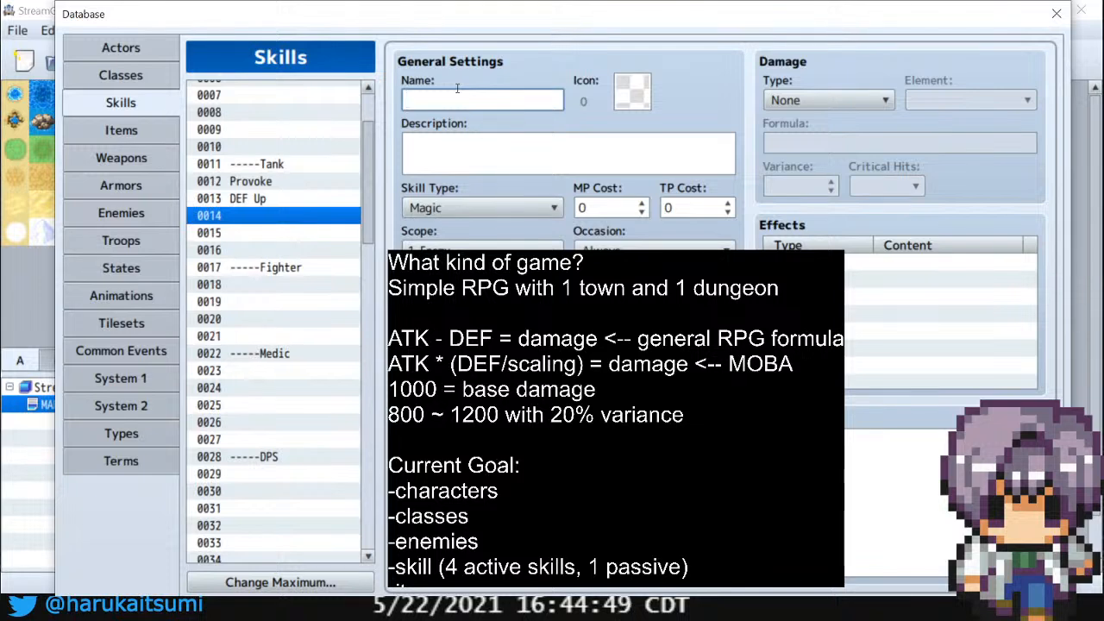
type("Self Re")
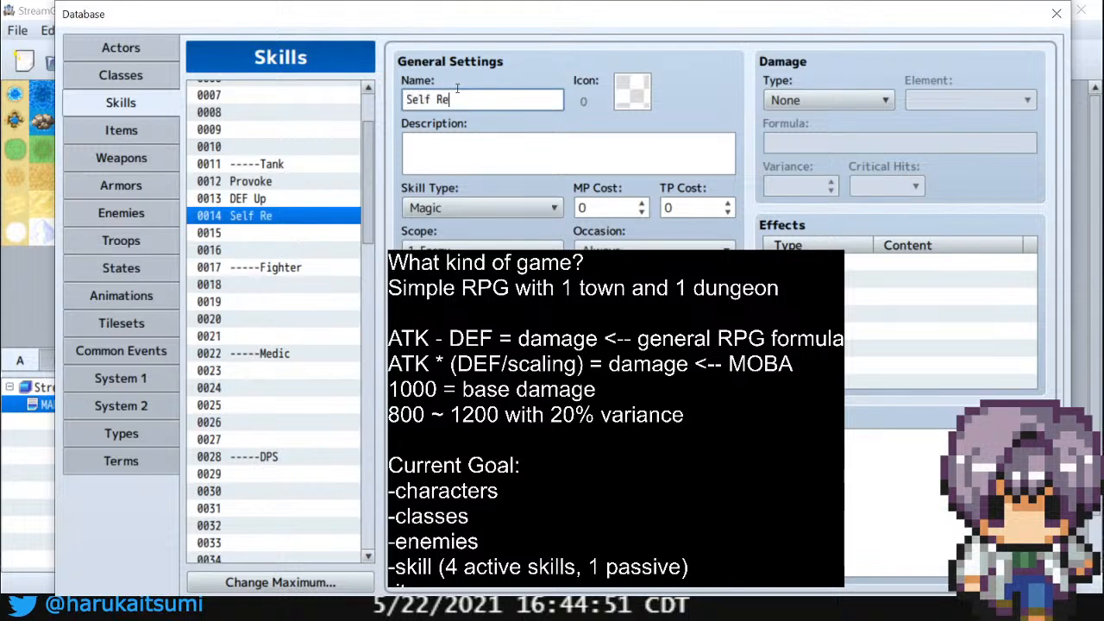
type("pair")
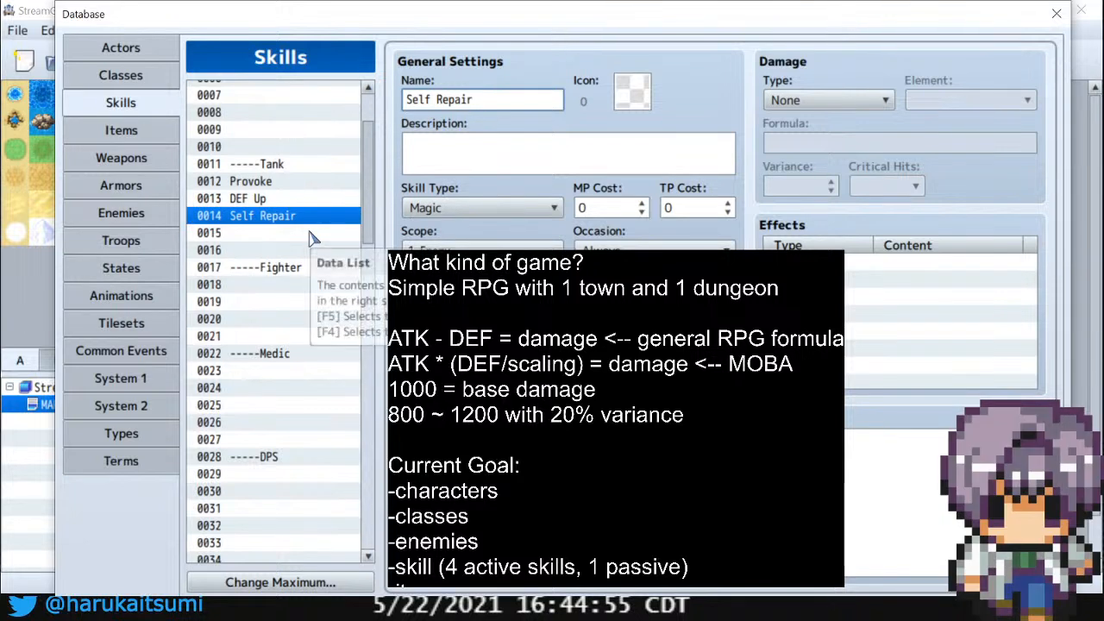
Name skill entry 0015, directly below Self Repair, Disrupt
left_click(302, 199)
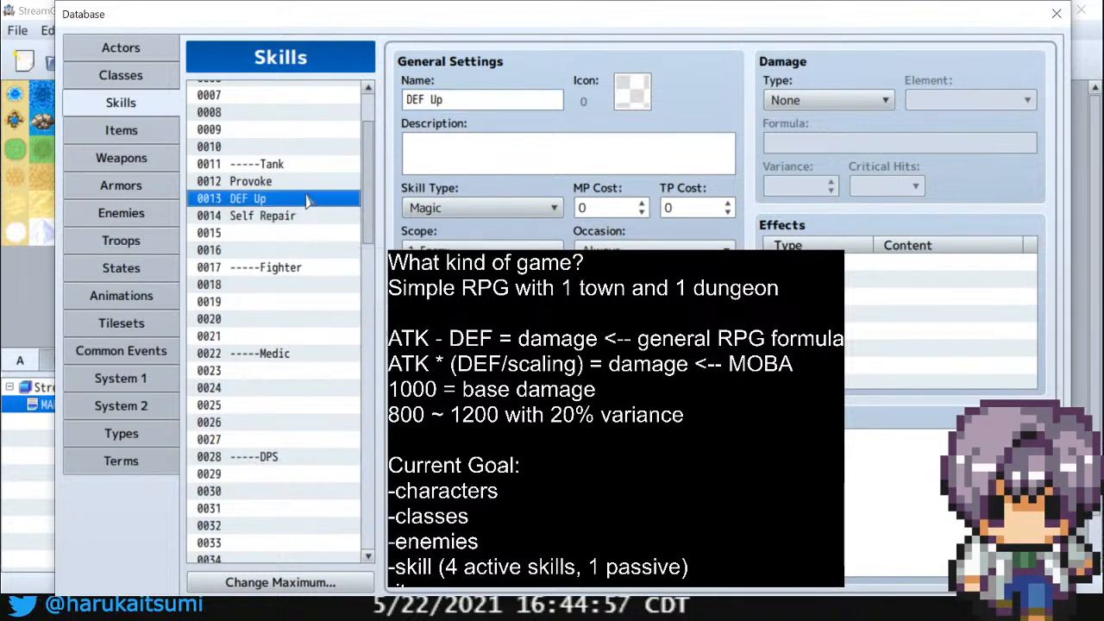
left_click(291, 217)
left_click(289, 235)
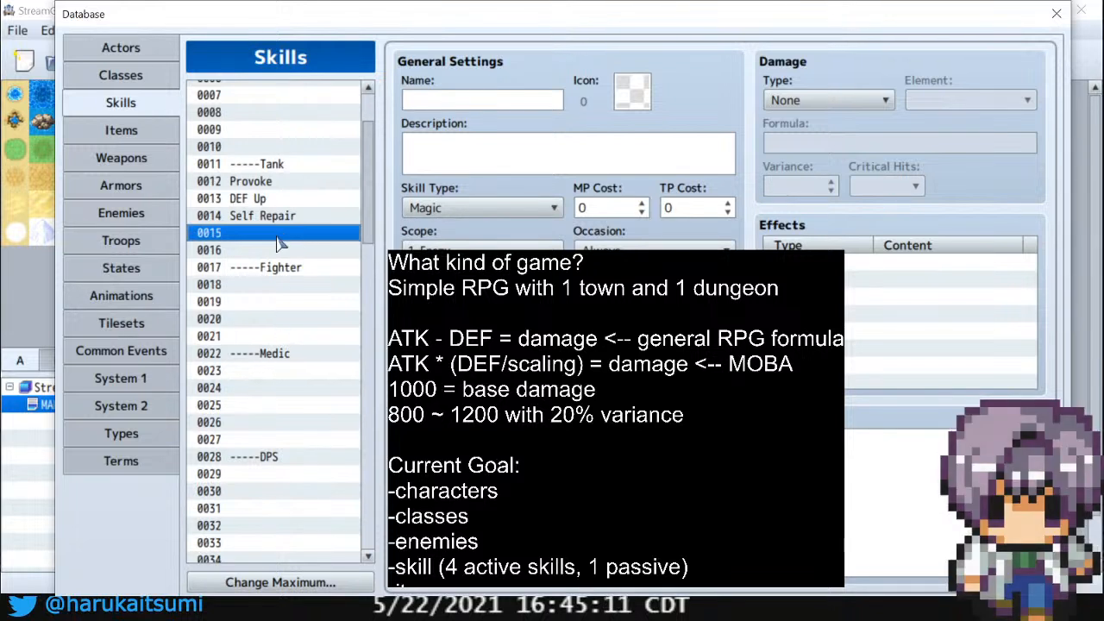
left_click(289, 270)
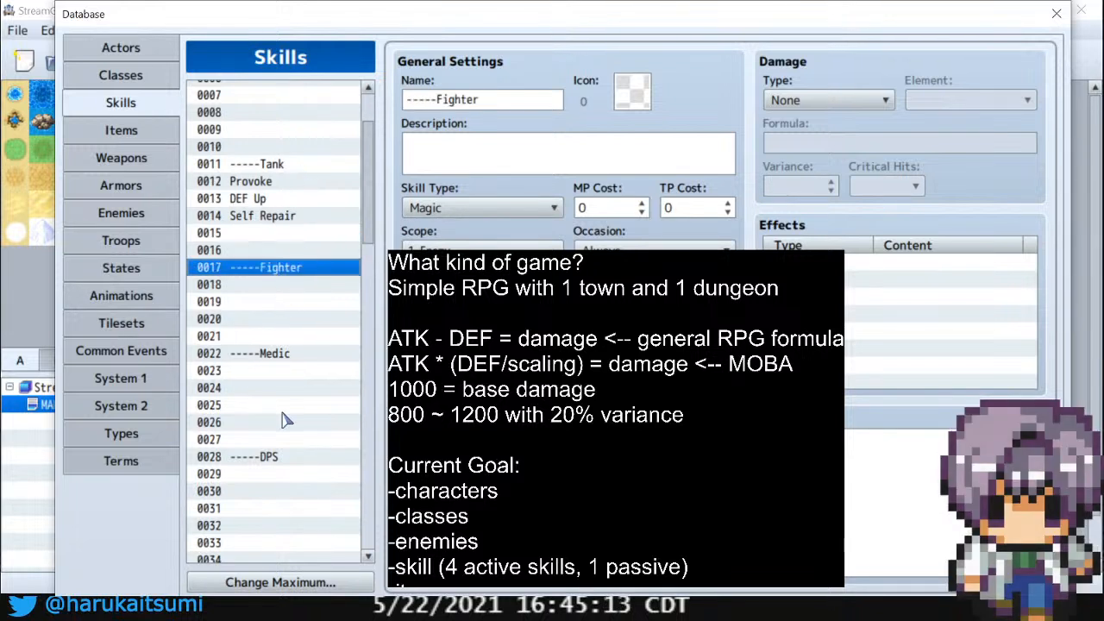
left_click(290, 234)
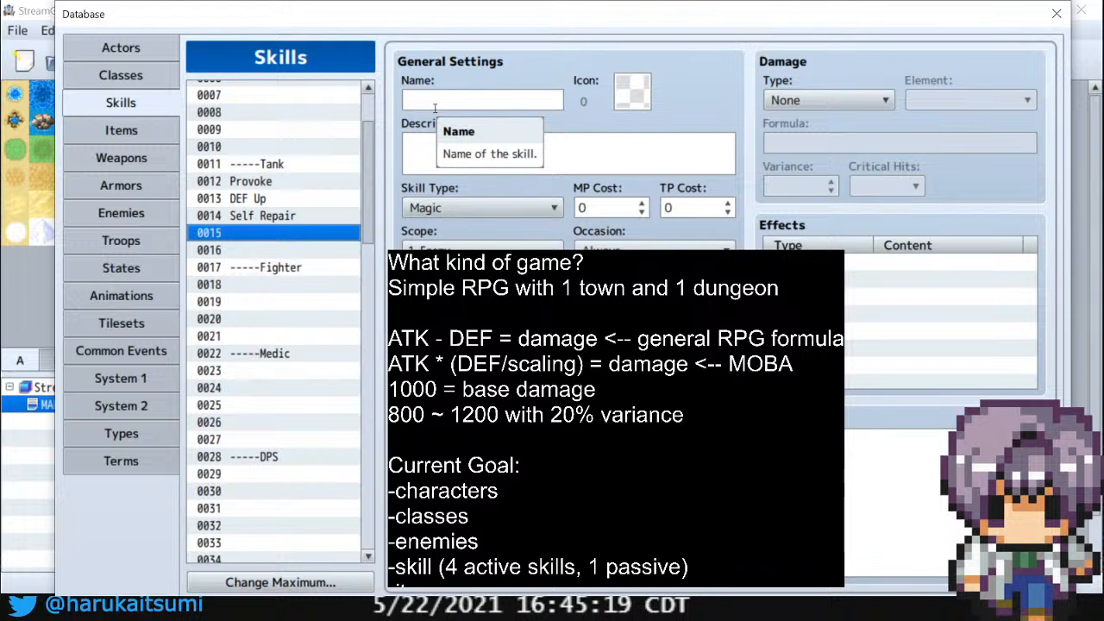
left_click(435, 104)
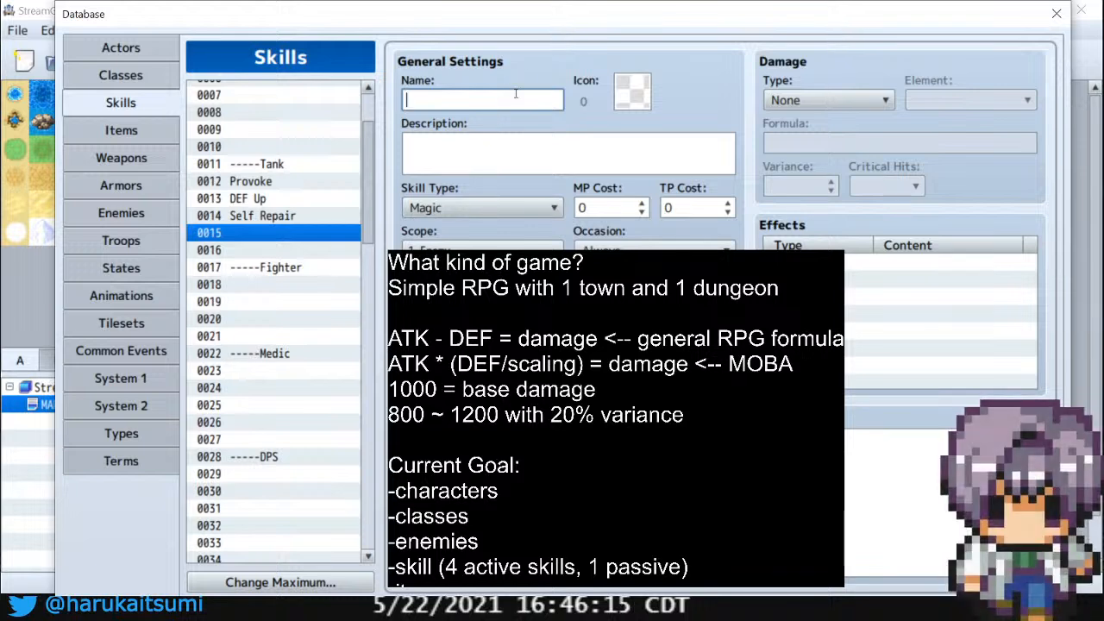
type("Disrupt")
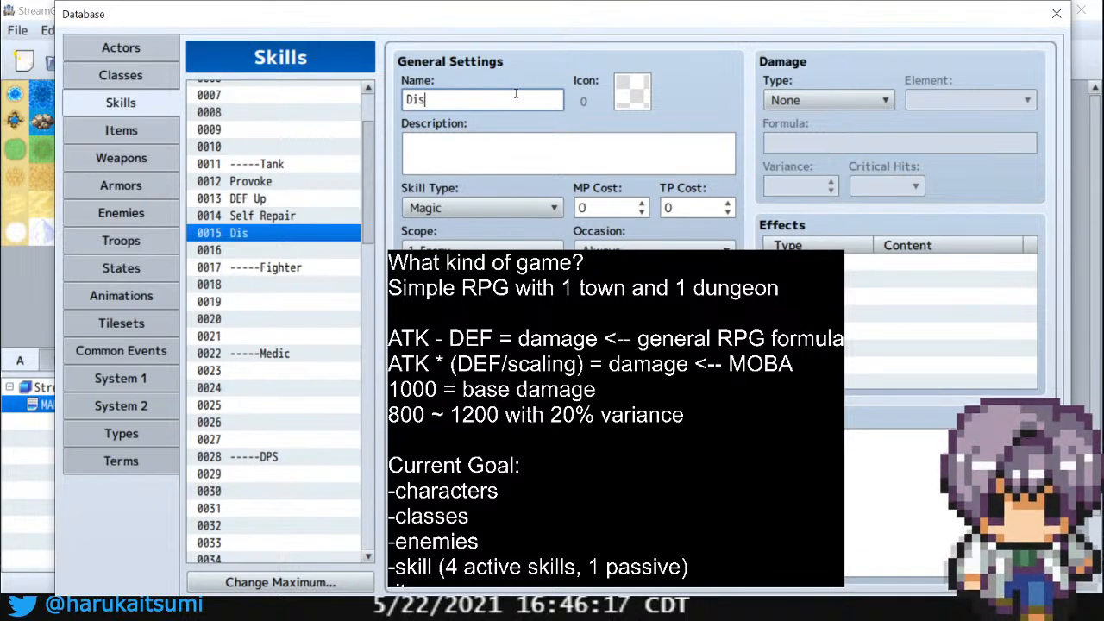
Set the skill type of Disrupt to None
left_click(506, 208)
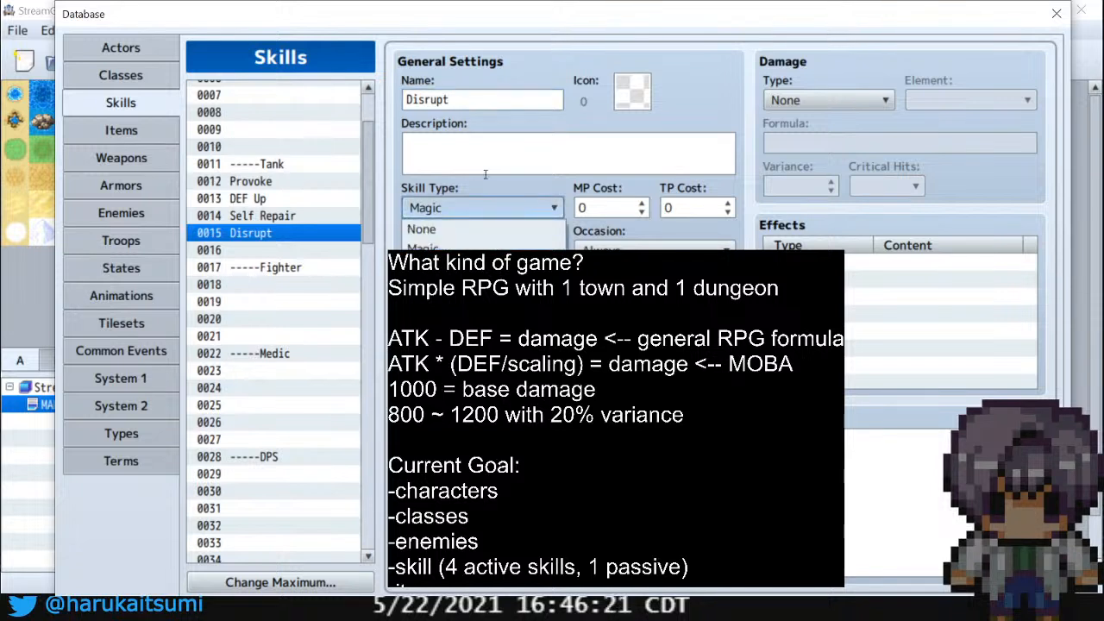
left_click(485, 172)
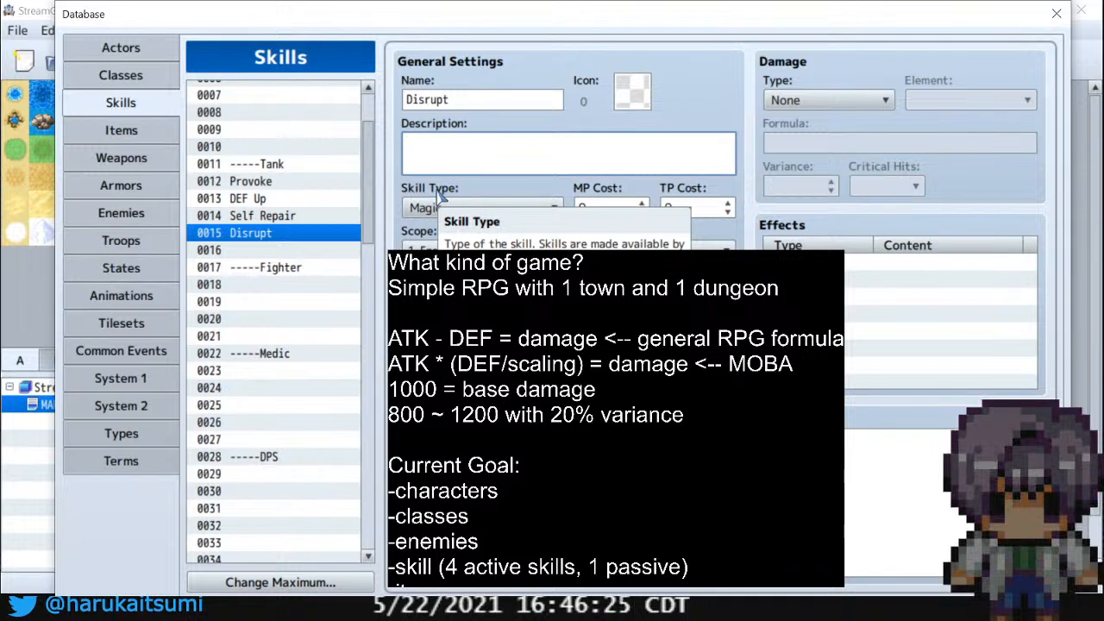
left_click(441, 207)
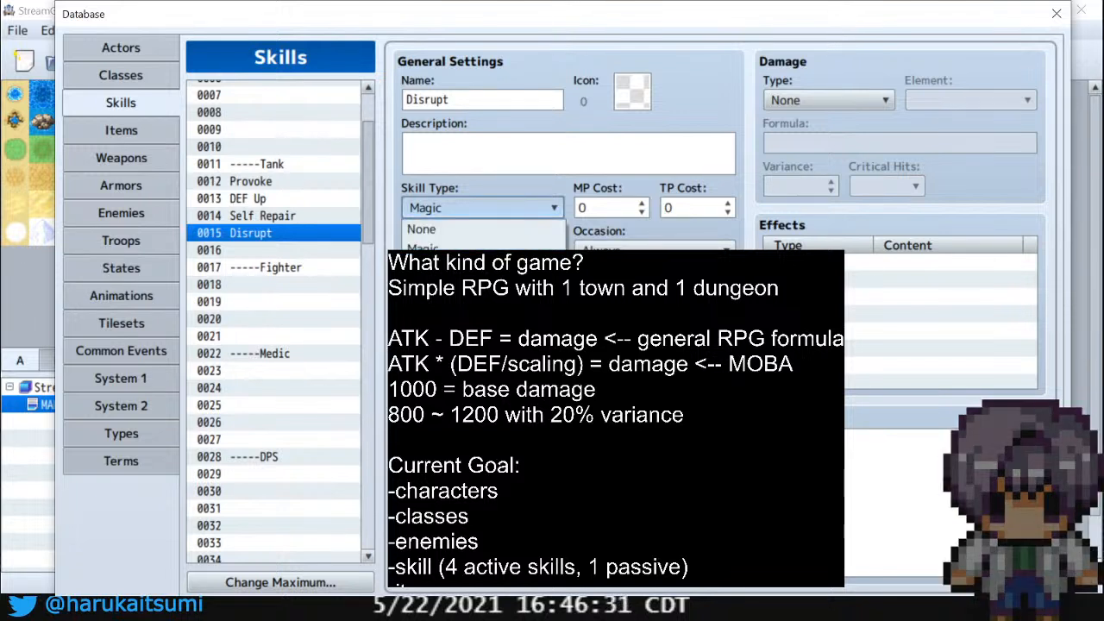
left_click(431, 231)
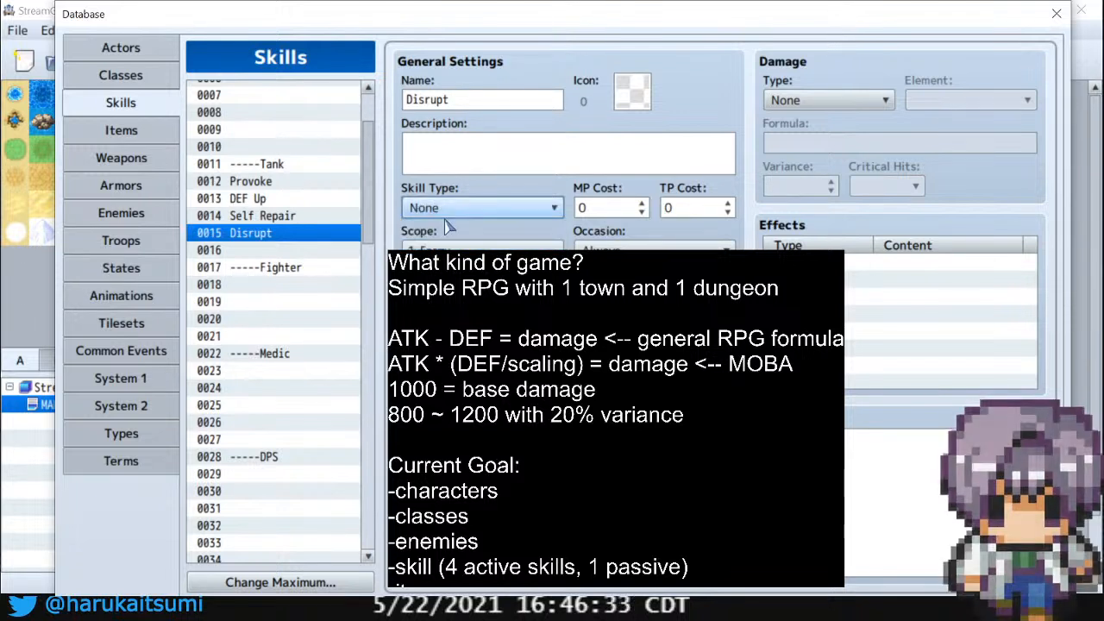
left_click(453, 211)
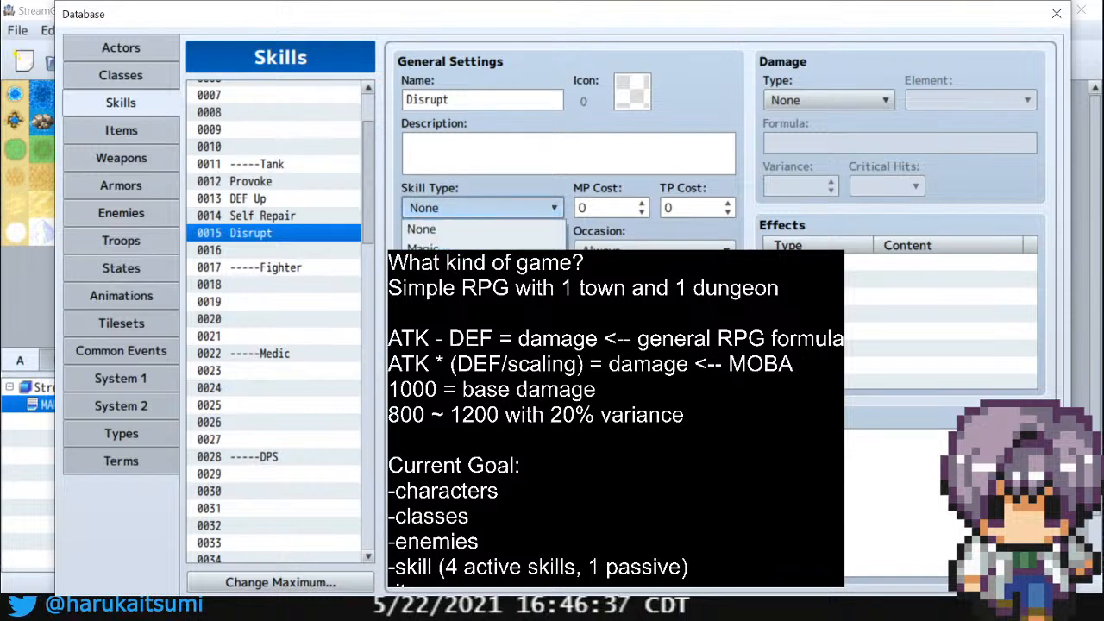
left_click(520, 170)
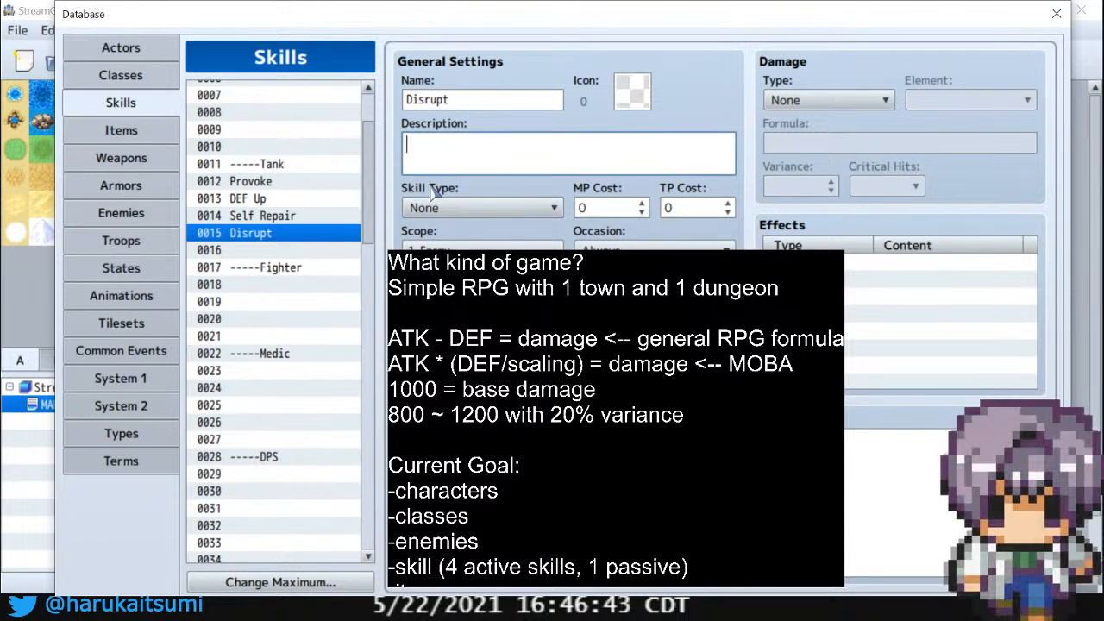
Enter the description Tank Passive for skill entry 0016, directly below Disrupt
left_click(268, 251)
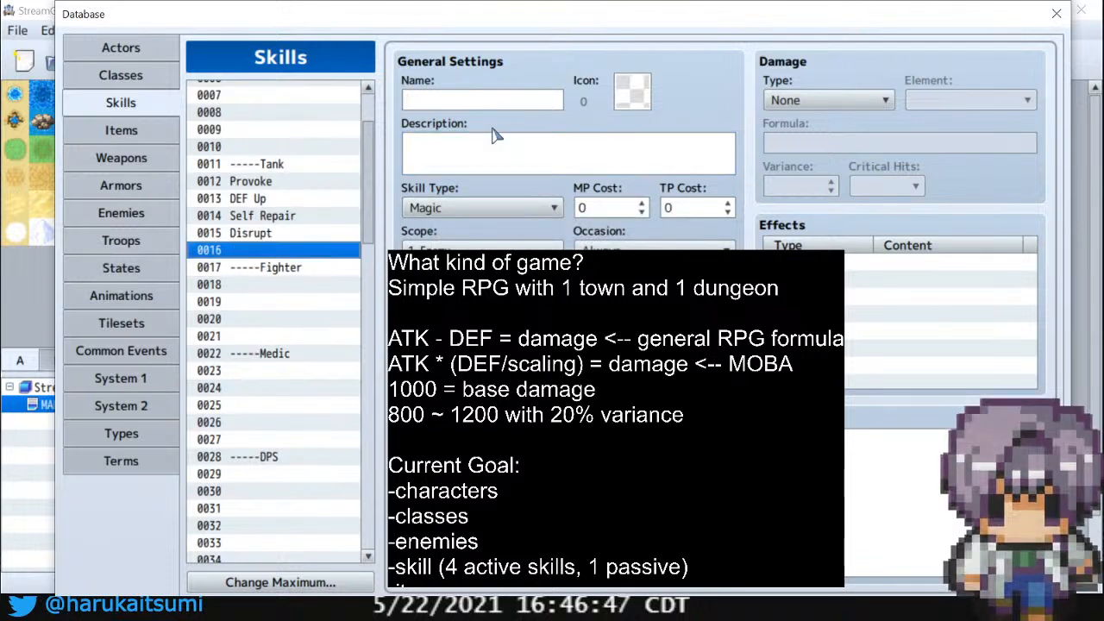
left_click_drag(375, 207, 414, 189)
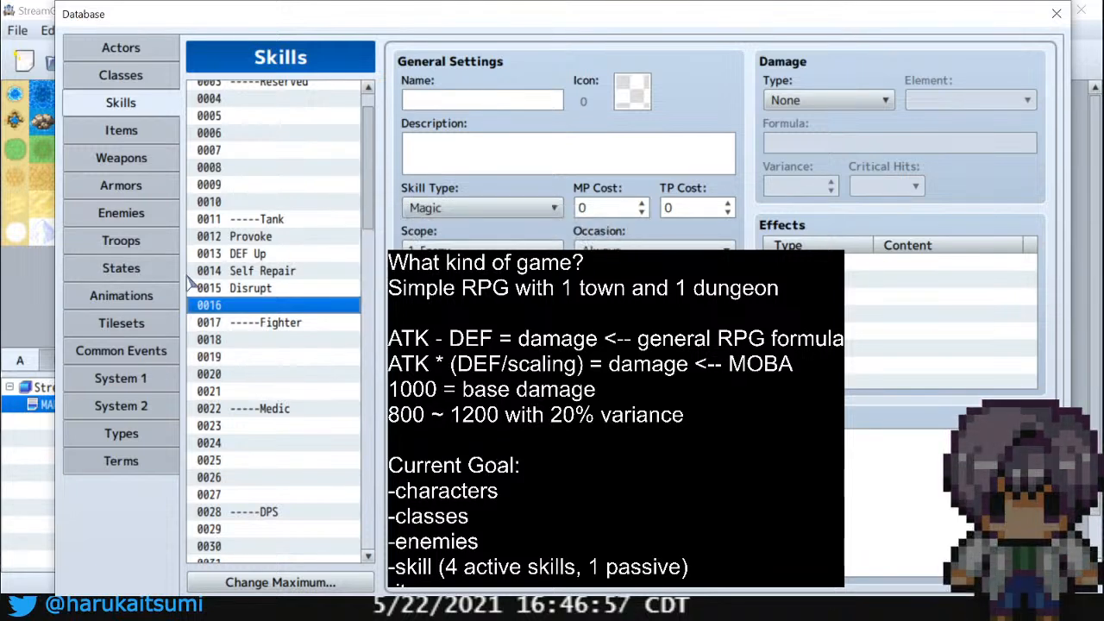
left_click(280, 271)
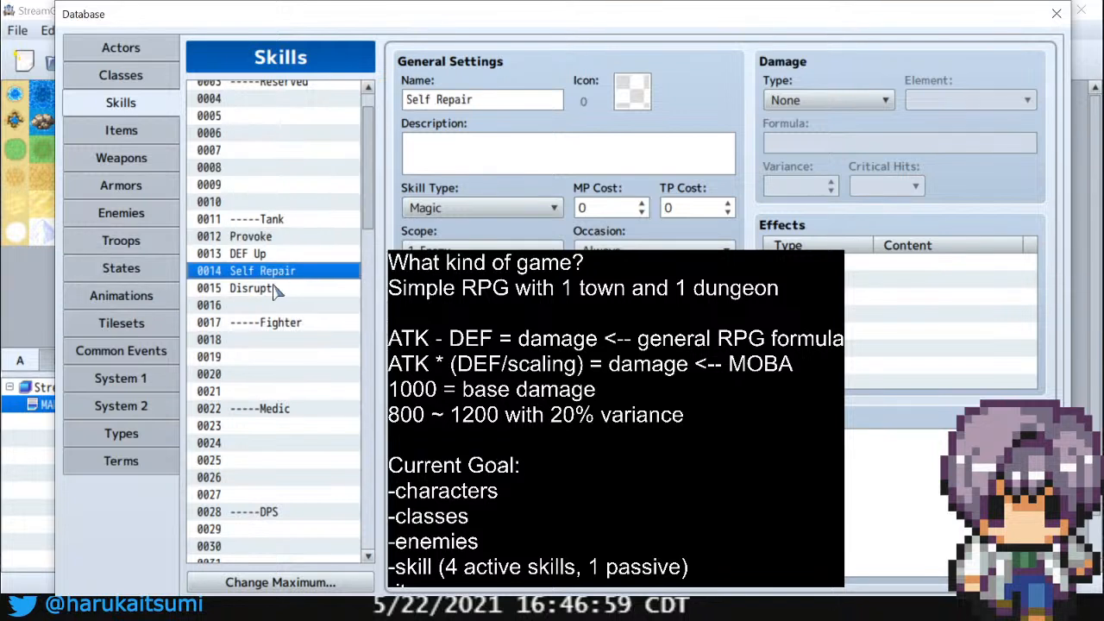
left_click(270, 292)
left_click(270, 306)
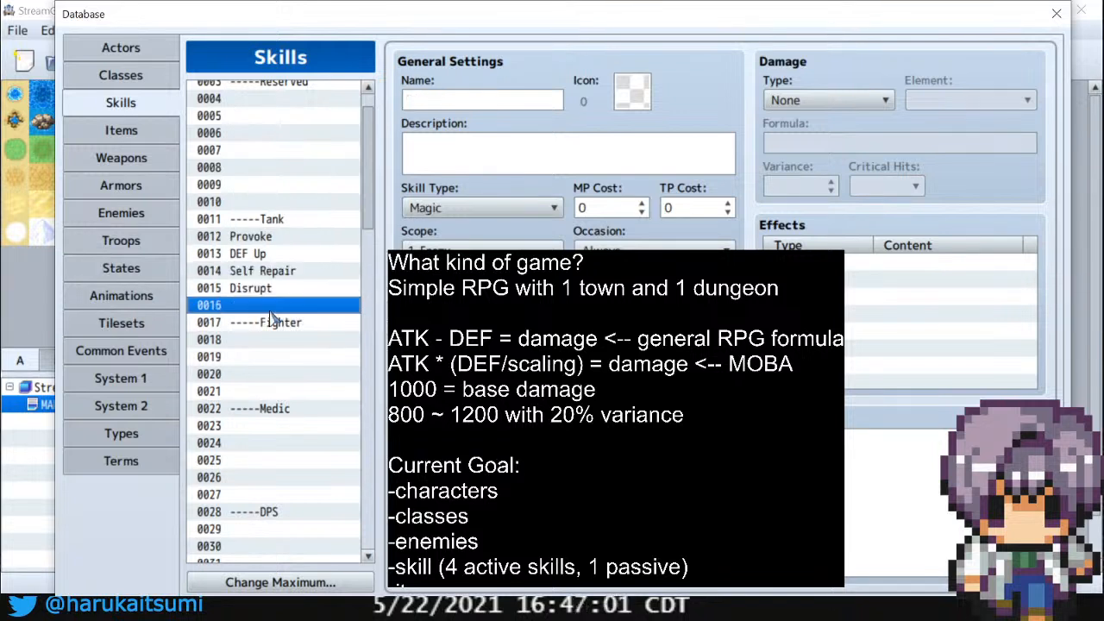
left_click(449, 142)
type("Tank Passive")
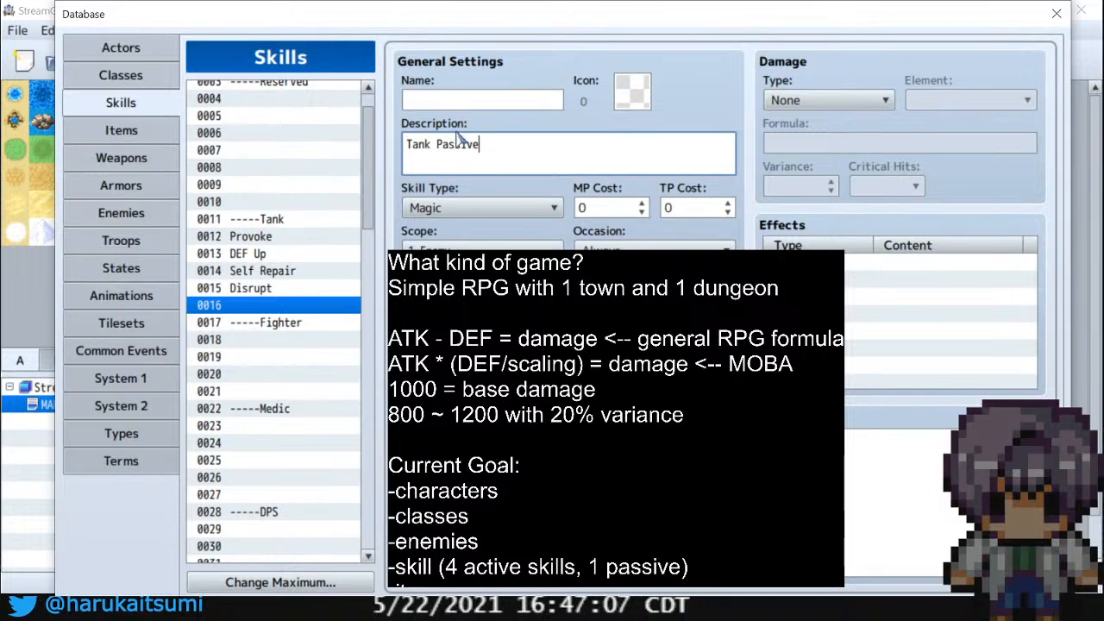
left_click(458, 102)
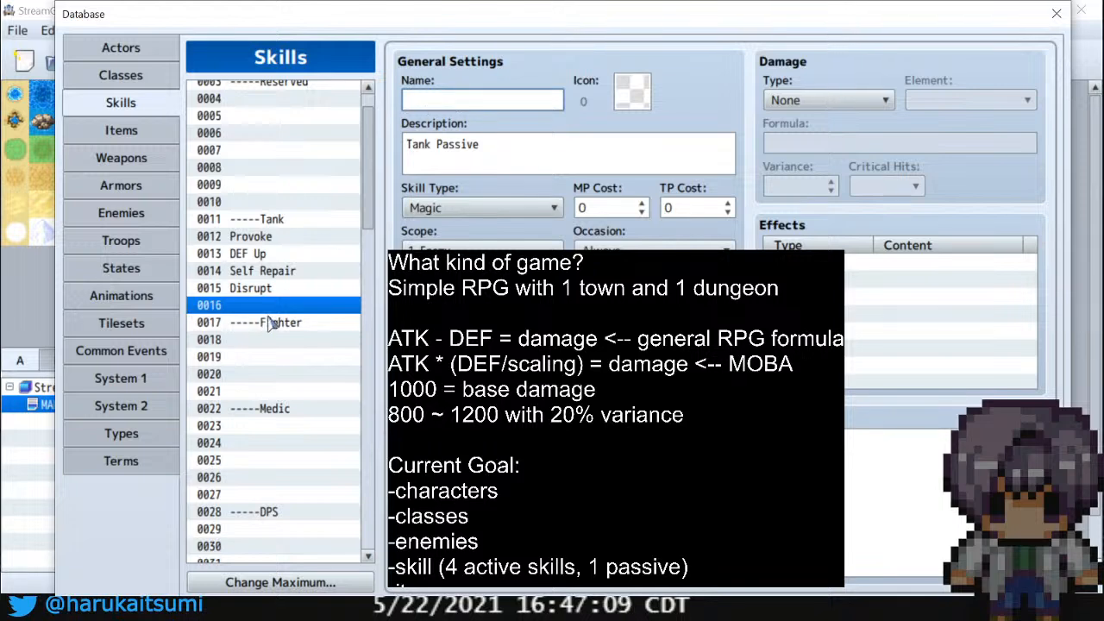
Clear the Self Repair skill from entry 0014 and name the Tank Passive entry 0016 HP regen
left_click(292, 272)
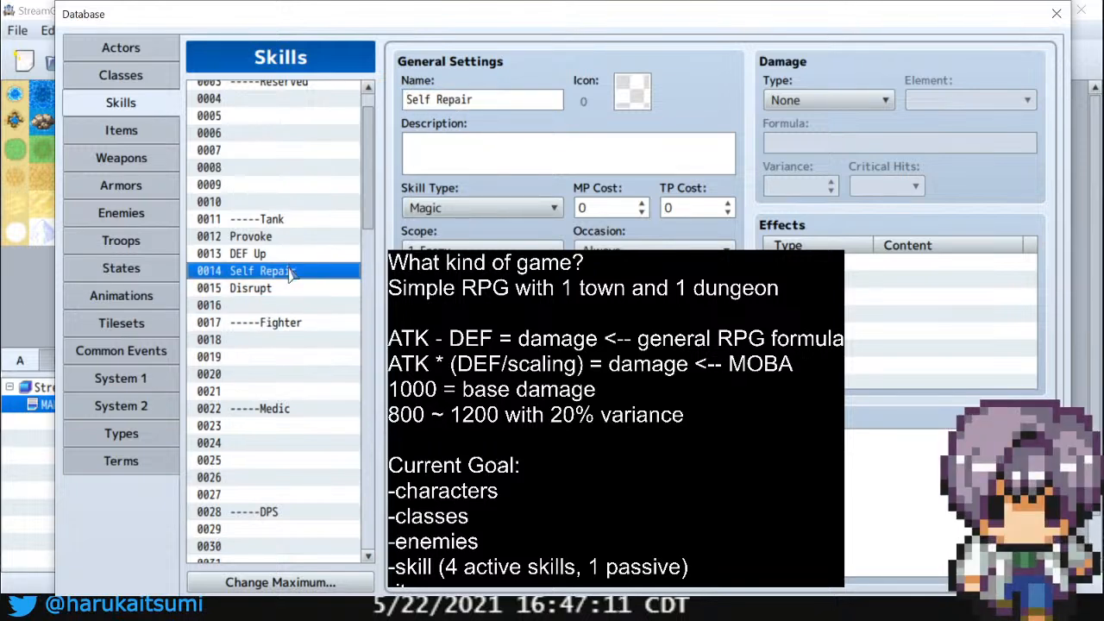
key("Delete")
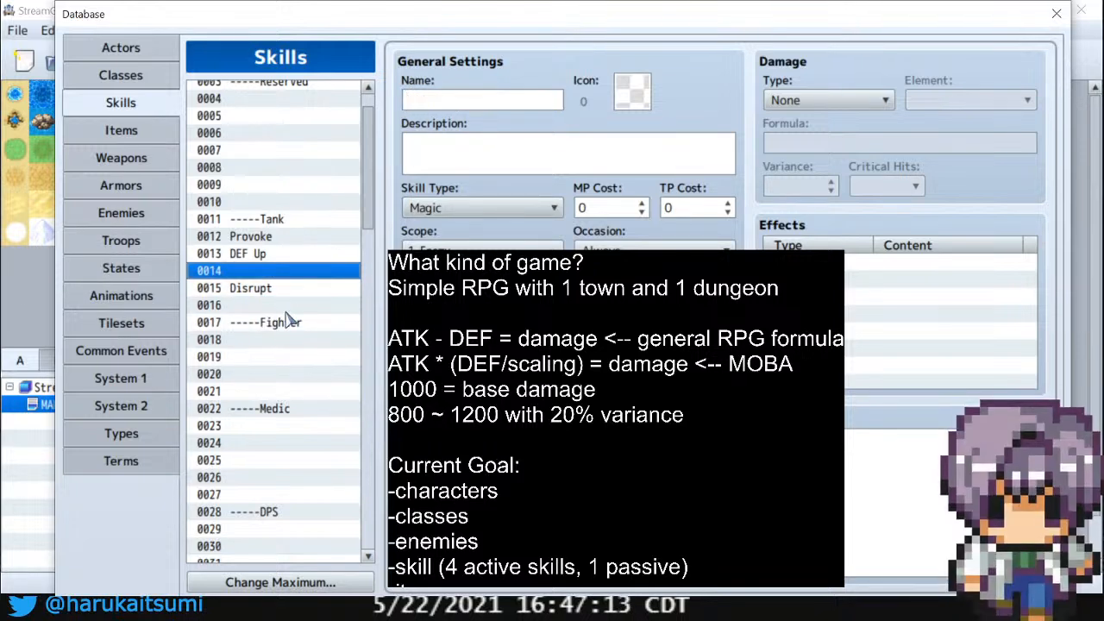
left_click(285, 305)
left_click(466, 99)
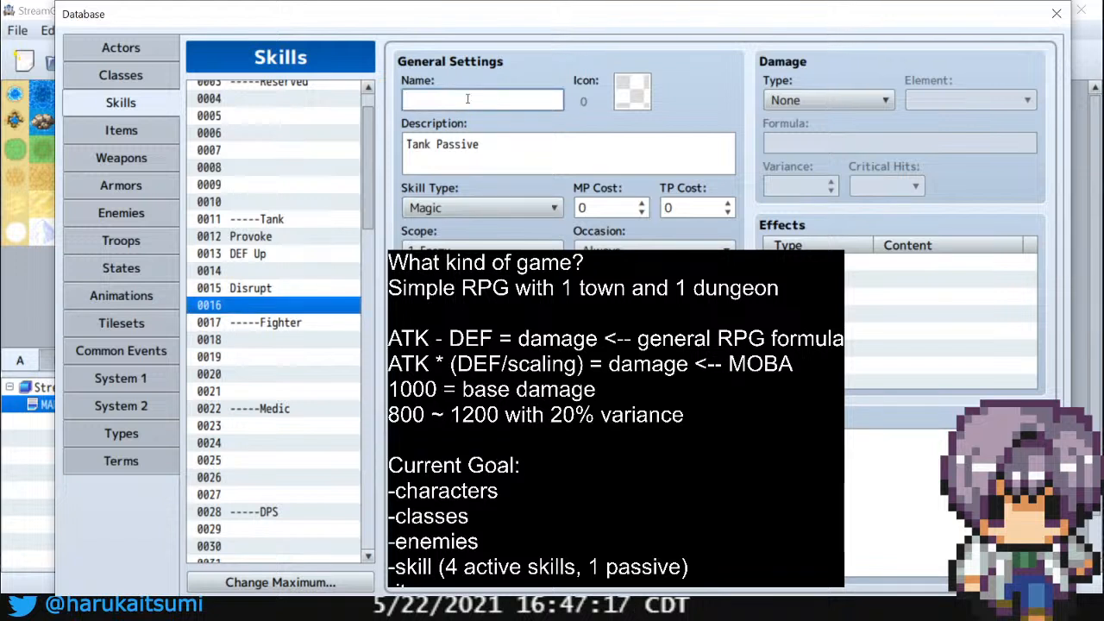
type("HP regen")
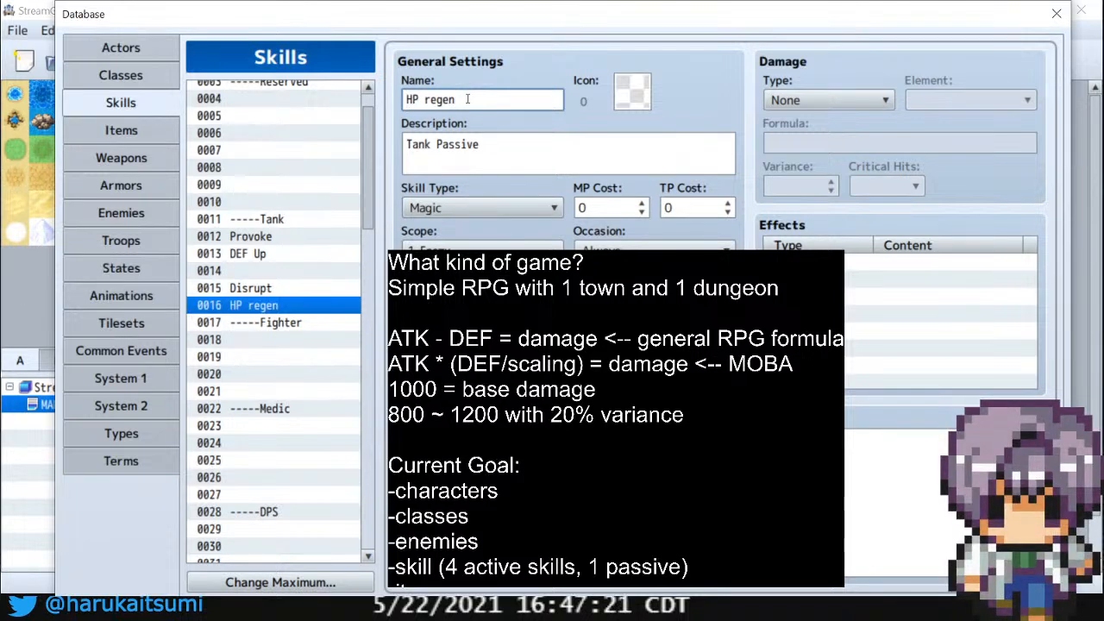
left_click(496, 141)
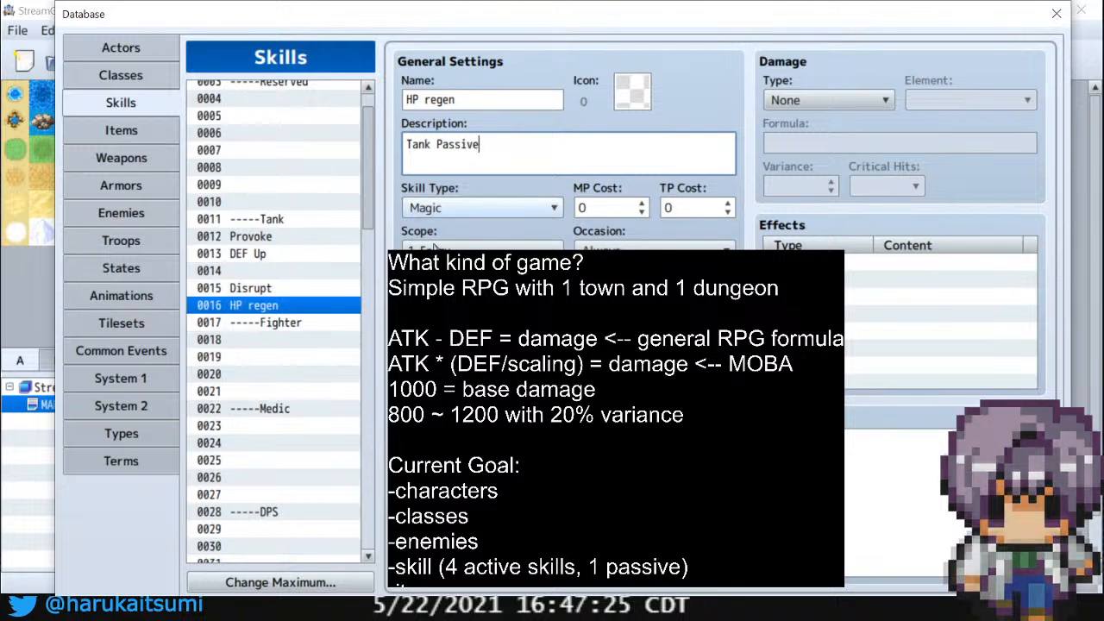
left_click_drag(405, 99, 478, 93)
left_click(480, 93)
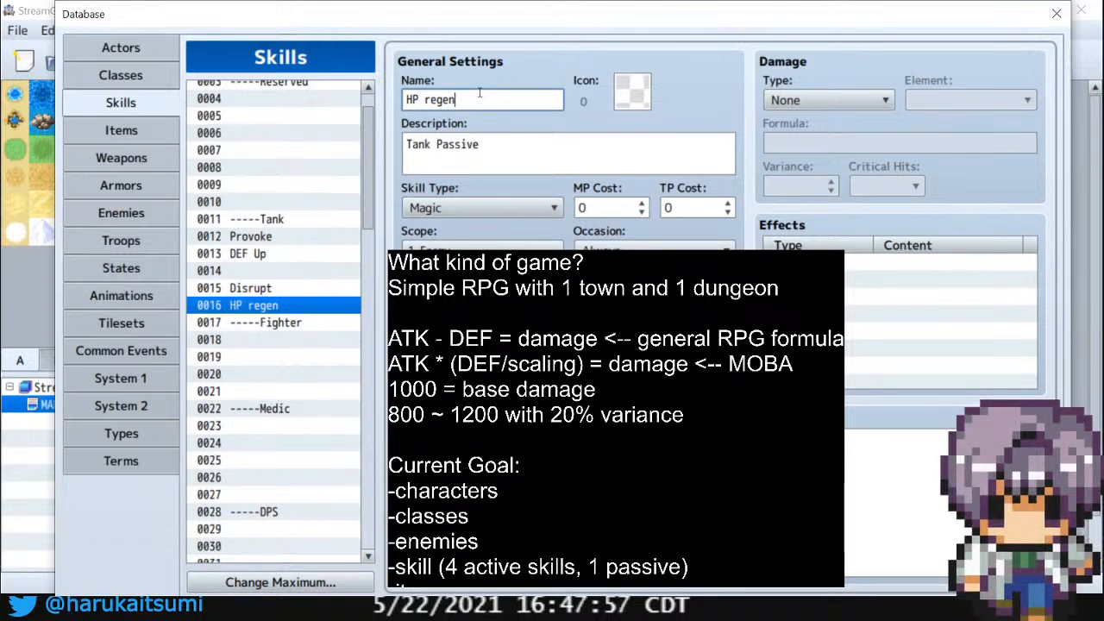
Examine the recovery, state and parameter effects available for the HP regen skill without adding one
double_click(871, 273)
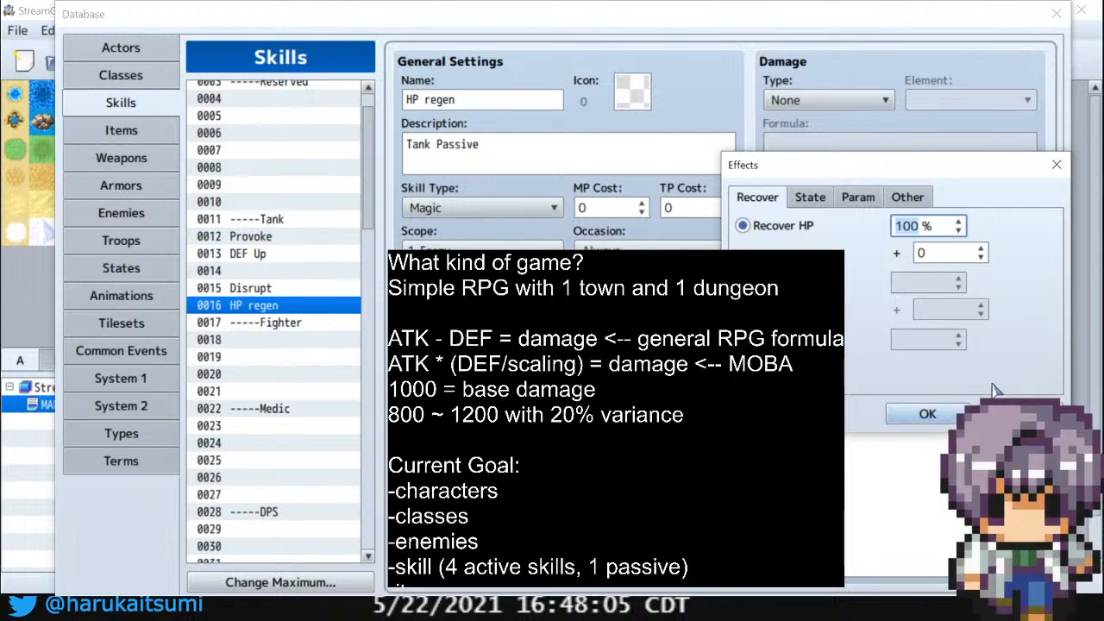
left_click(821, 201)
left_click(863, 198)
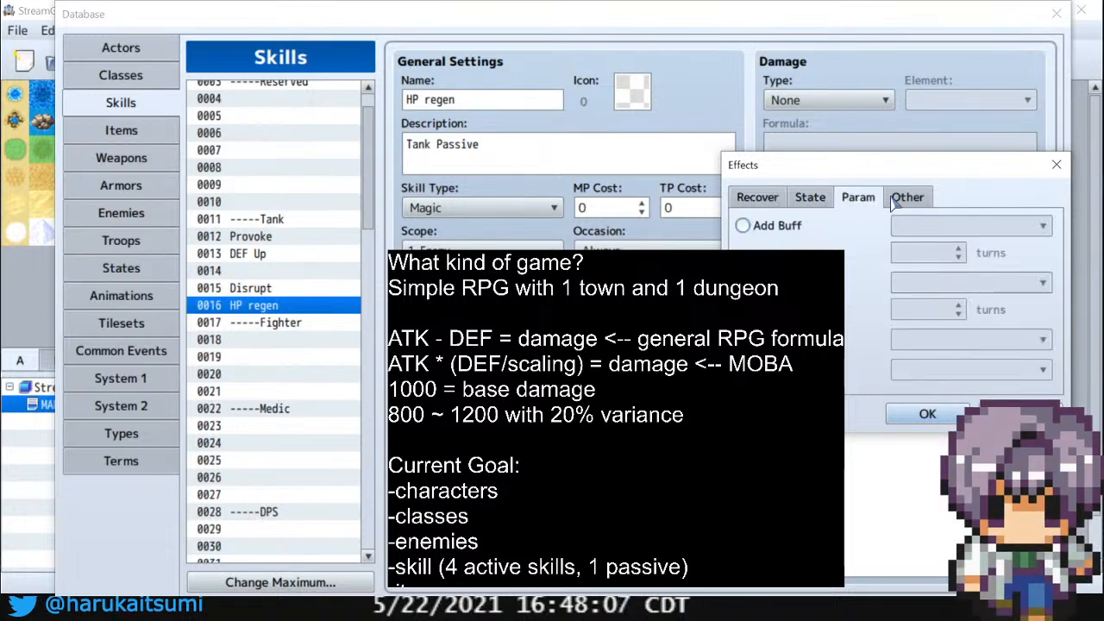
key("Escape")
Try HP Damage as the damage type of HP regen, view the DEF Up entry, and return the type to None
left_click(848, 107)
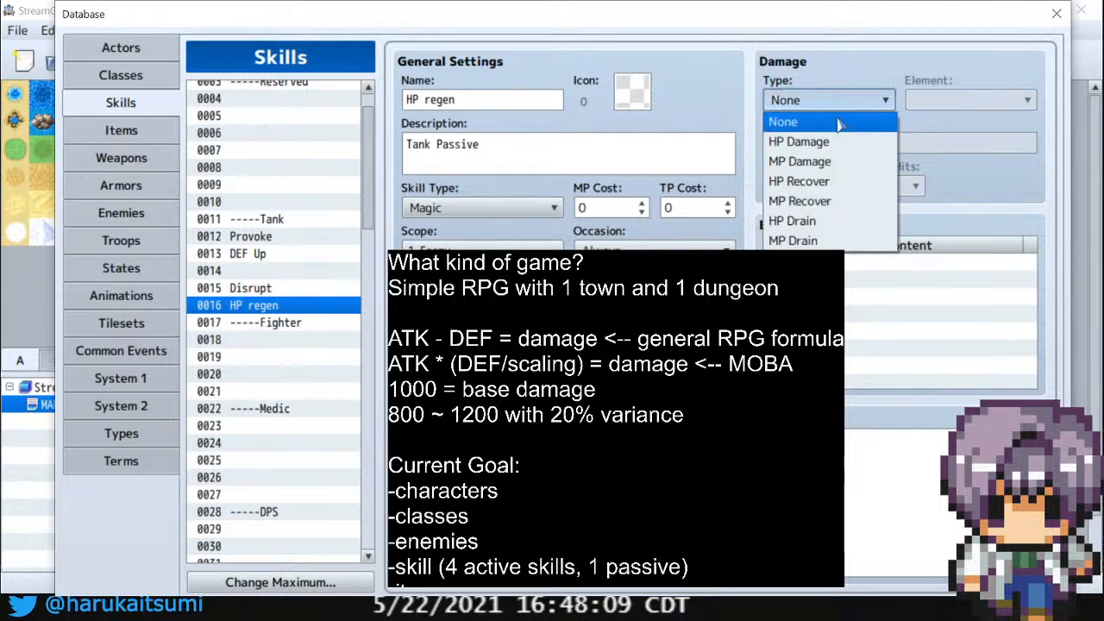
left_click(815, 138)
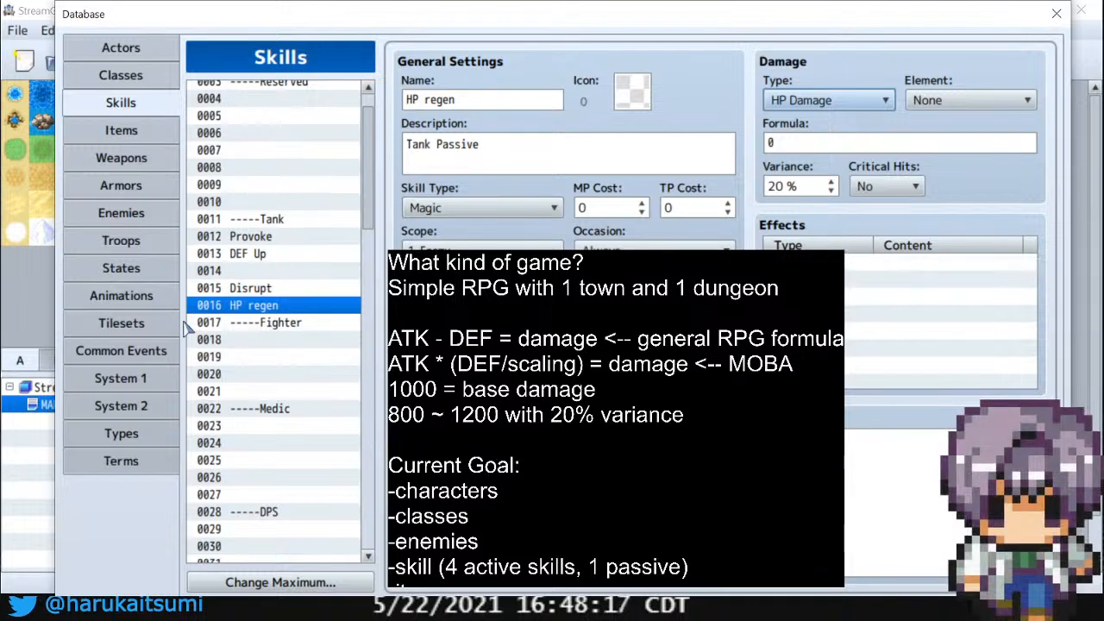
left_click(269, 271)
left_click(257, 254)
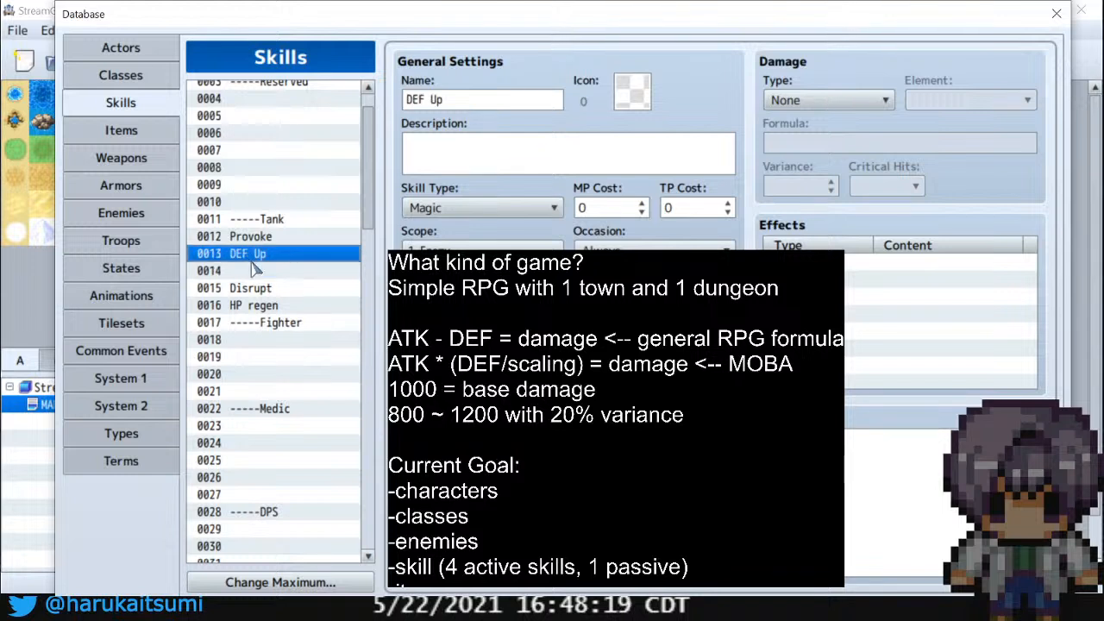
left_click(257, 271)
left_click(262, 256)
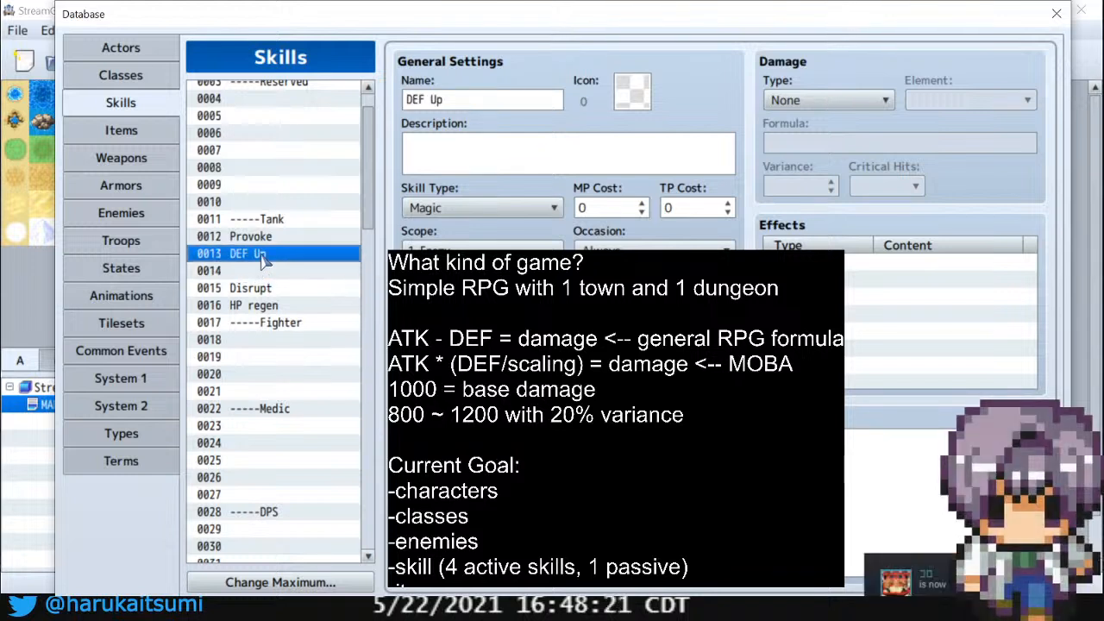
left_click(261, 307)
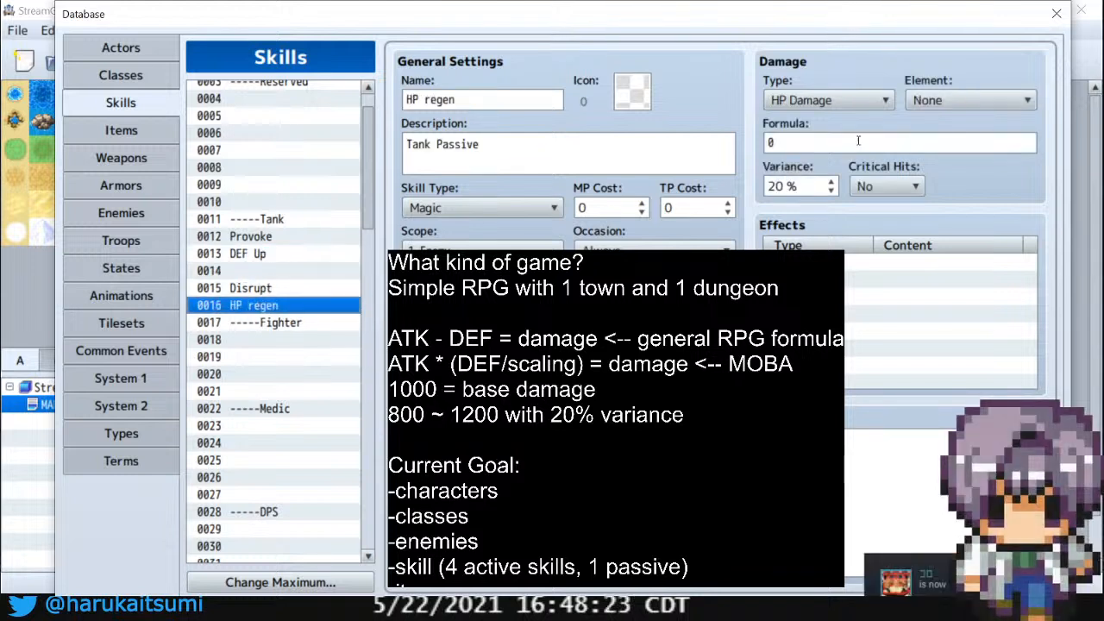
left_click(846, 101)
left_click(807, 119)
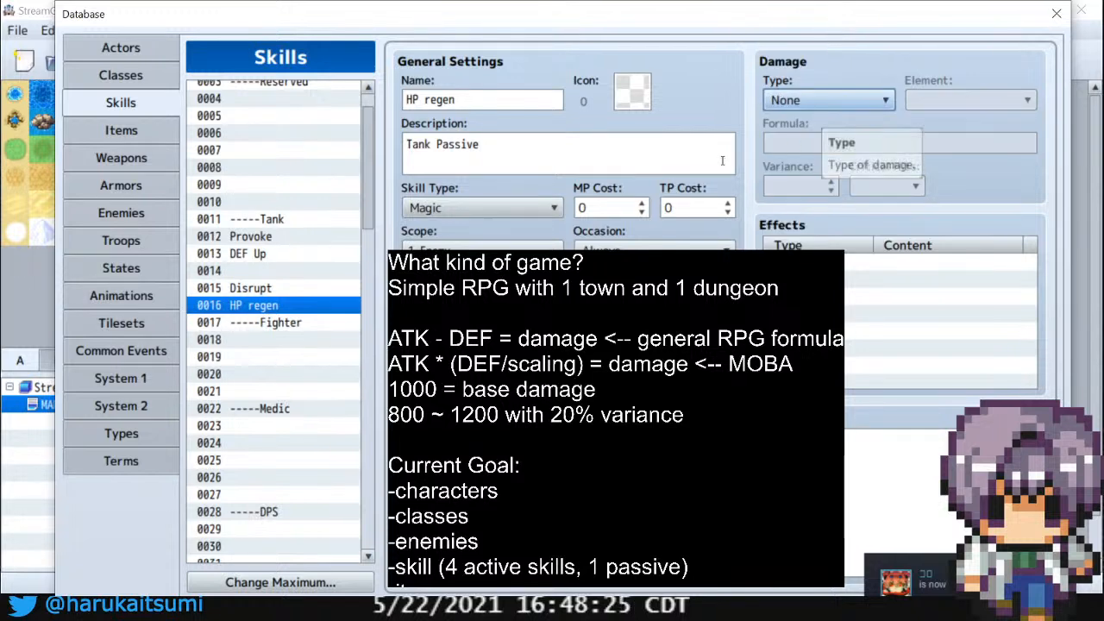
Select the empty skill entry 0014 between DEF Up and Disrupt
left_click(315, 265)
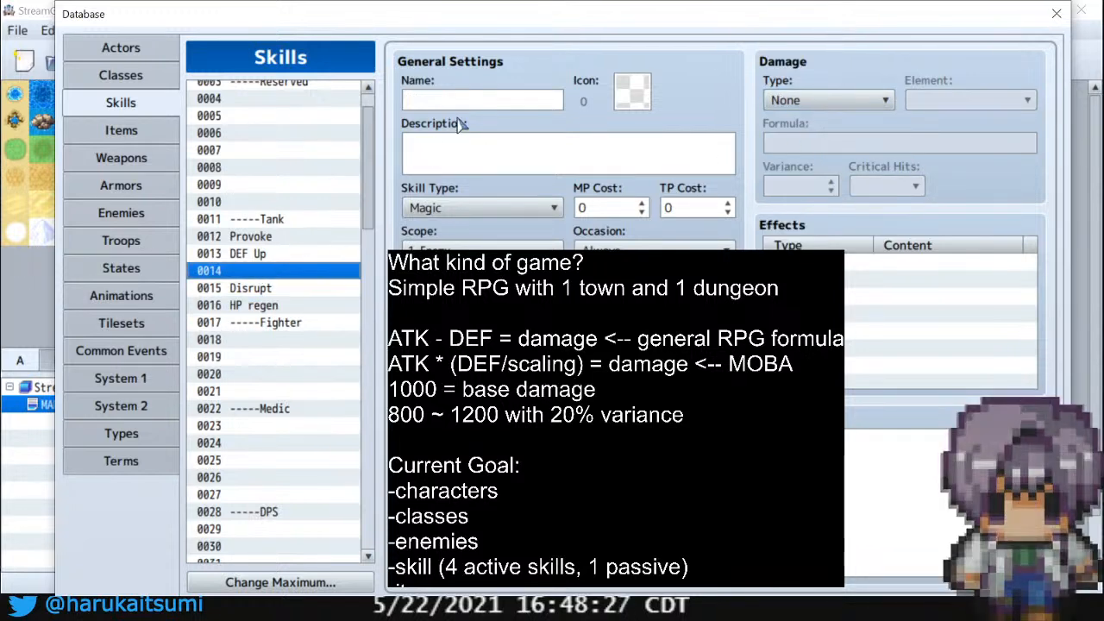
key("Up")
key("Up")
left_click(268, 255)
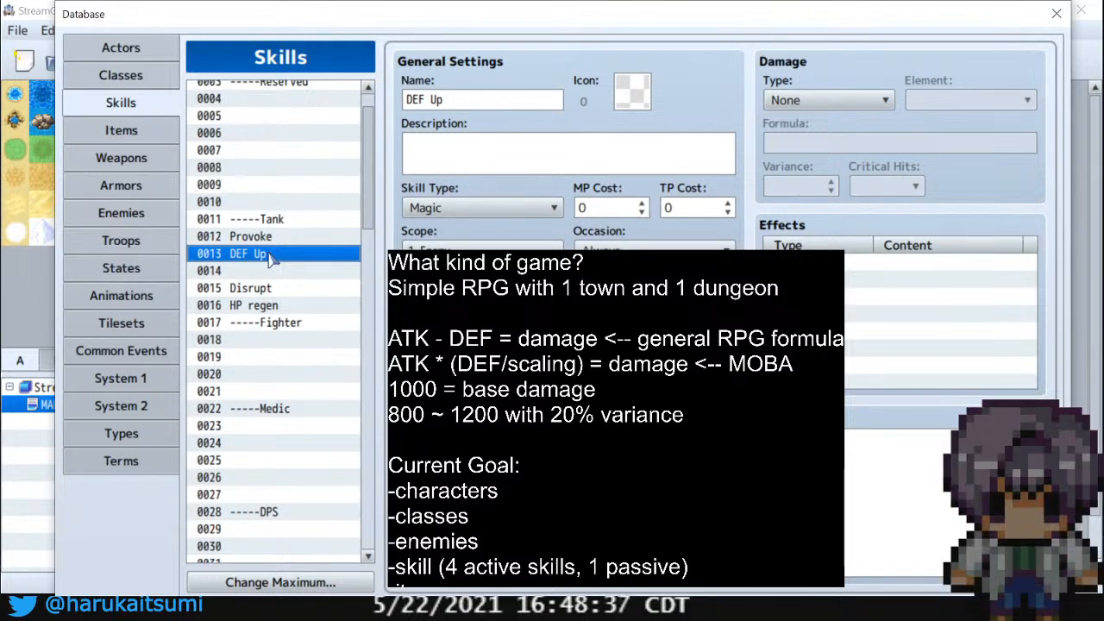
left_click(280, 276)
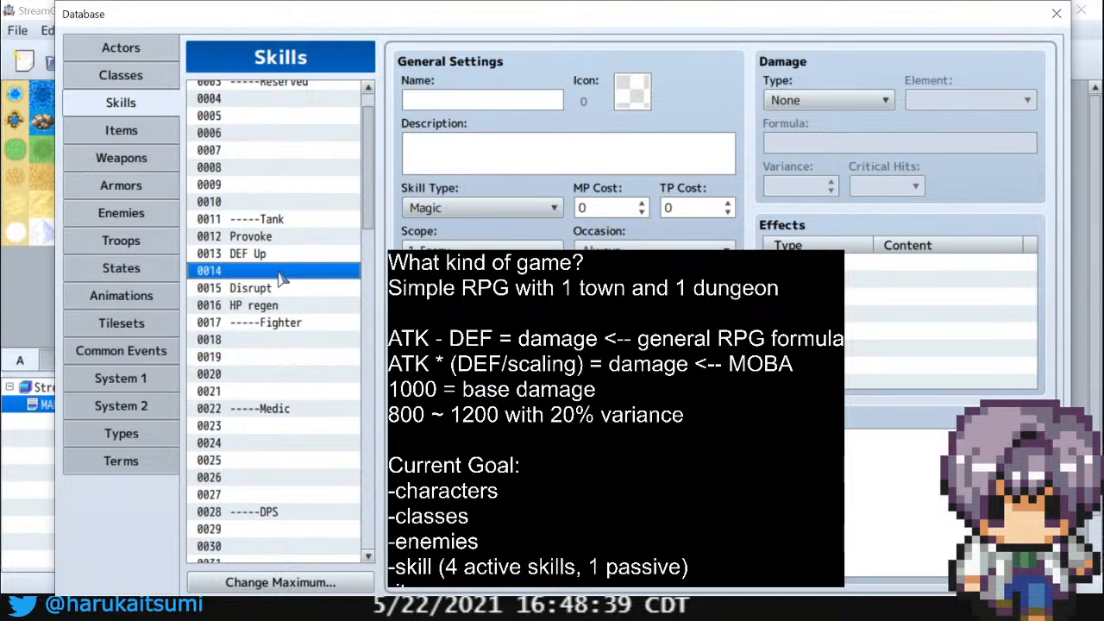
left_click(280, 290)
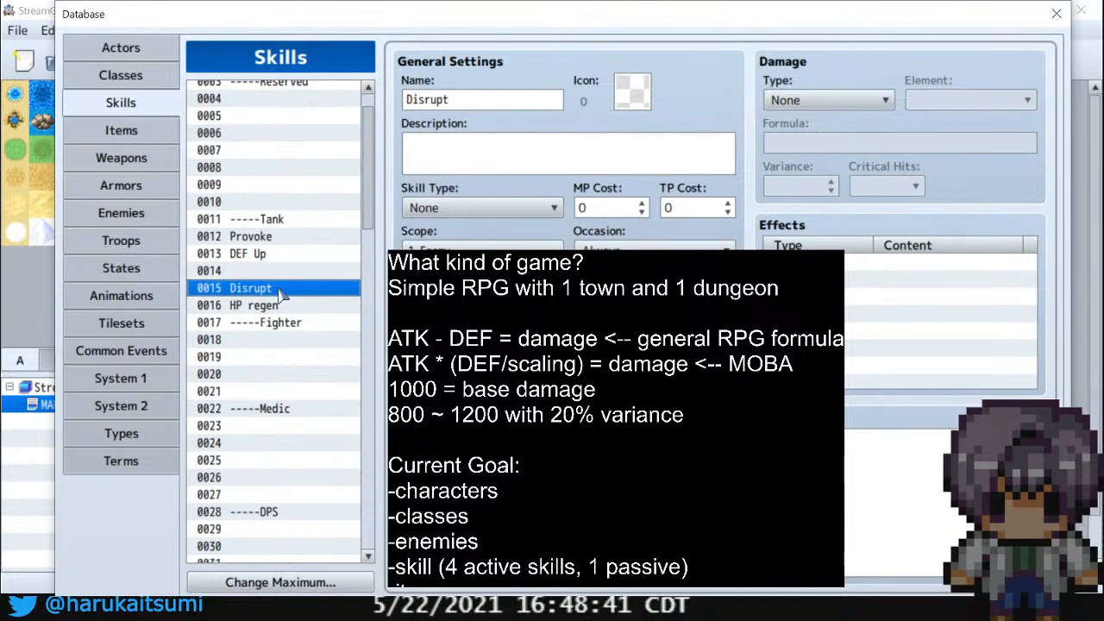
left_click(291, 238)
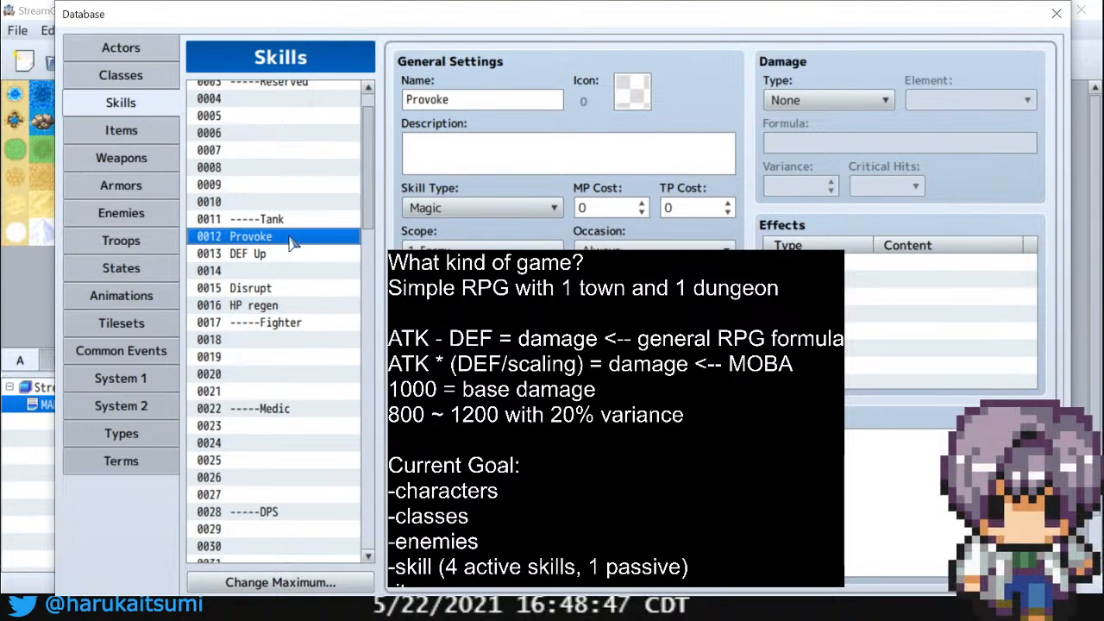
left_click(293, 259)
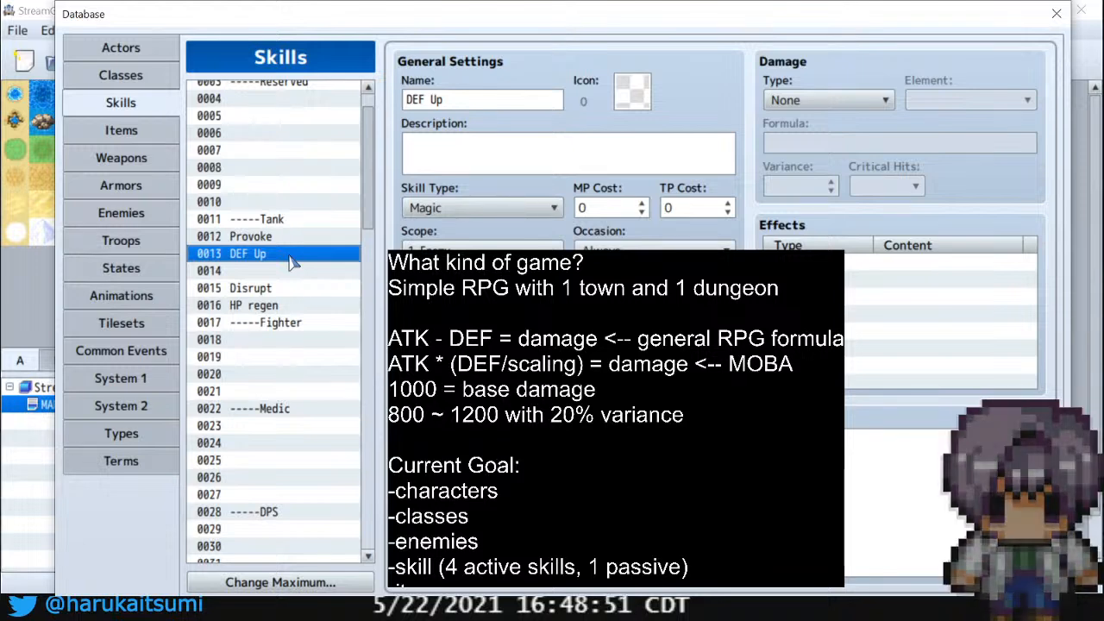
left_click(291, 271)
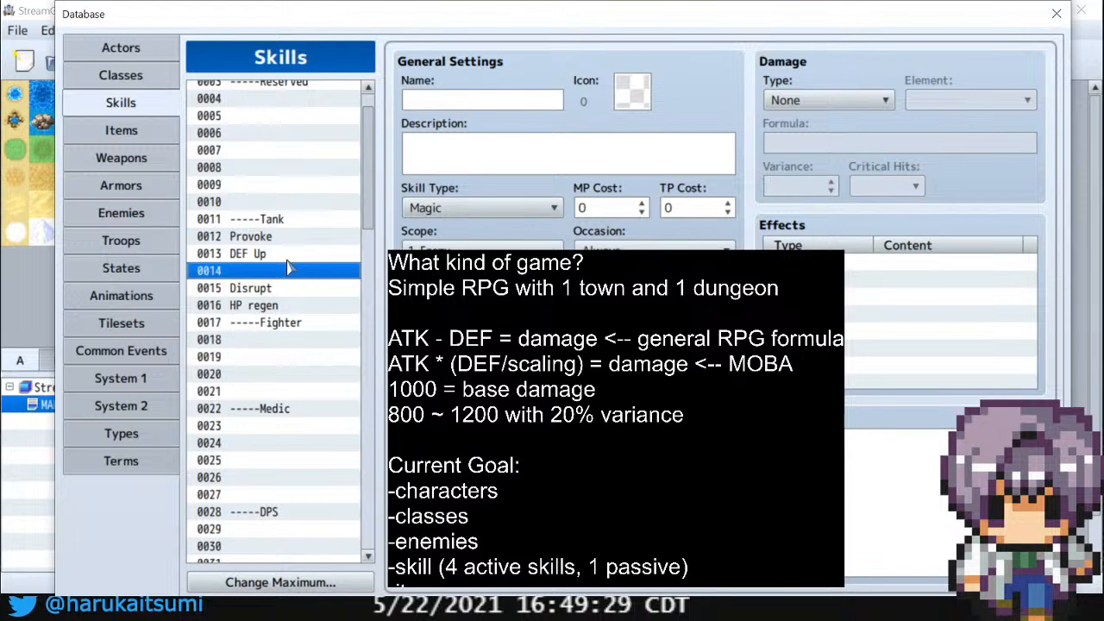
left_click(264, 256)
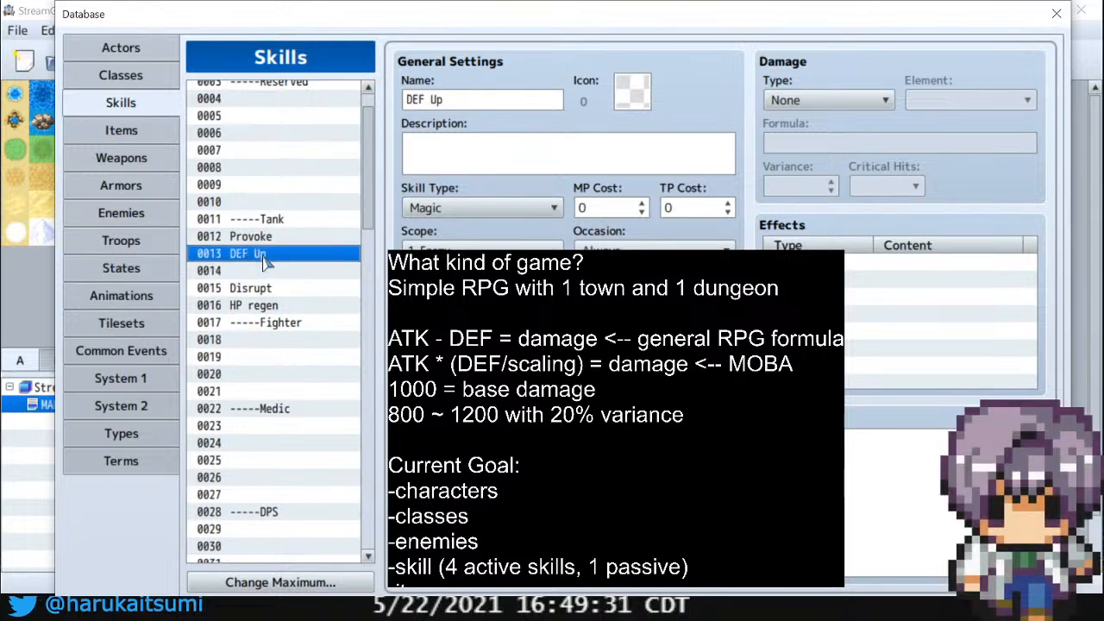
Name the first empty Fighter skill, entry 0018, "SPD Up"
left_click(277, 322)
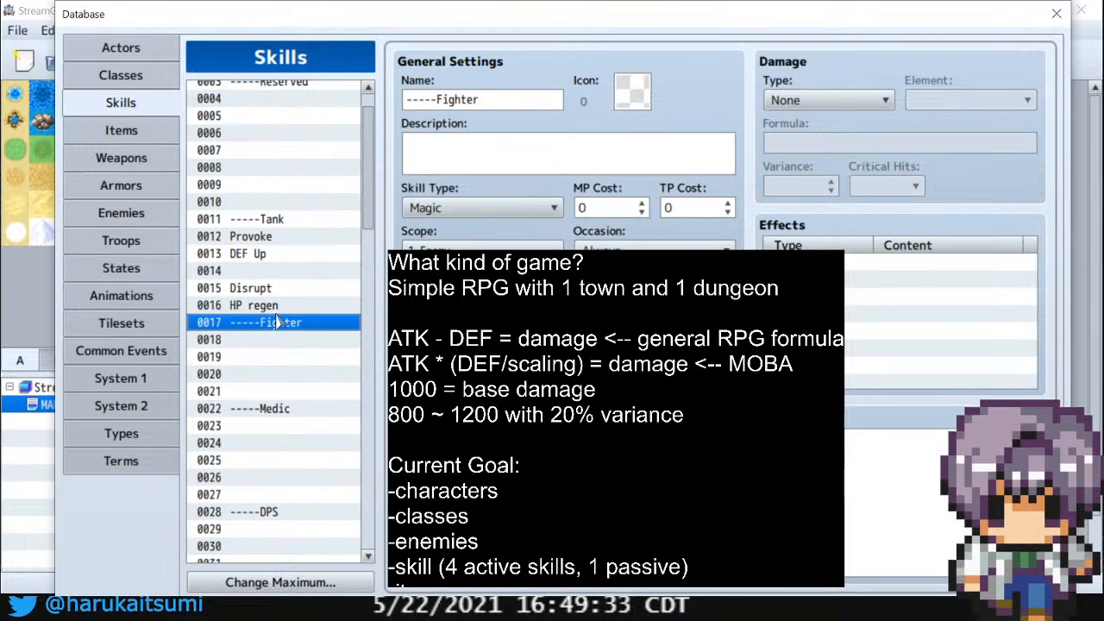
key("Down")
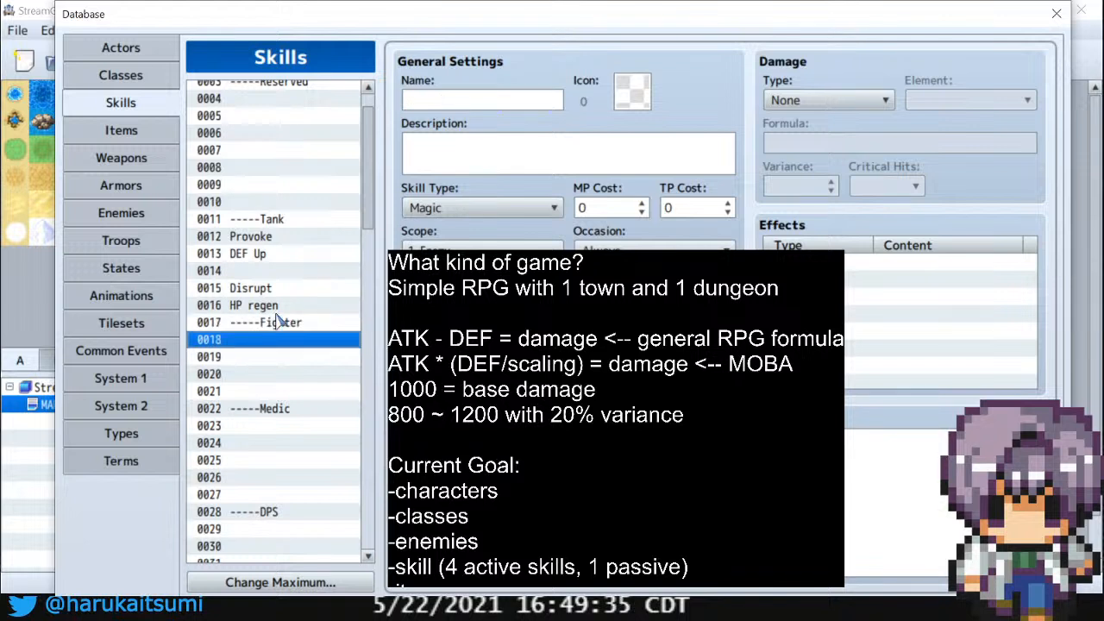
left_click(479, 101)
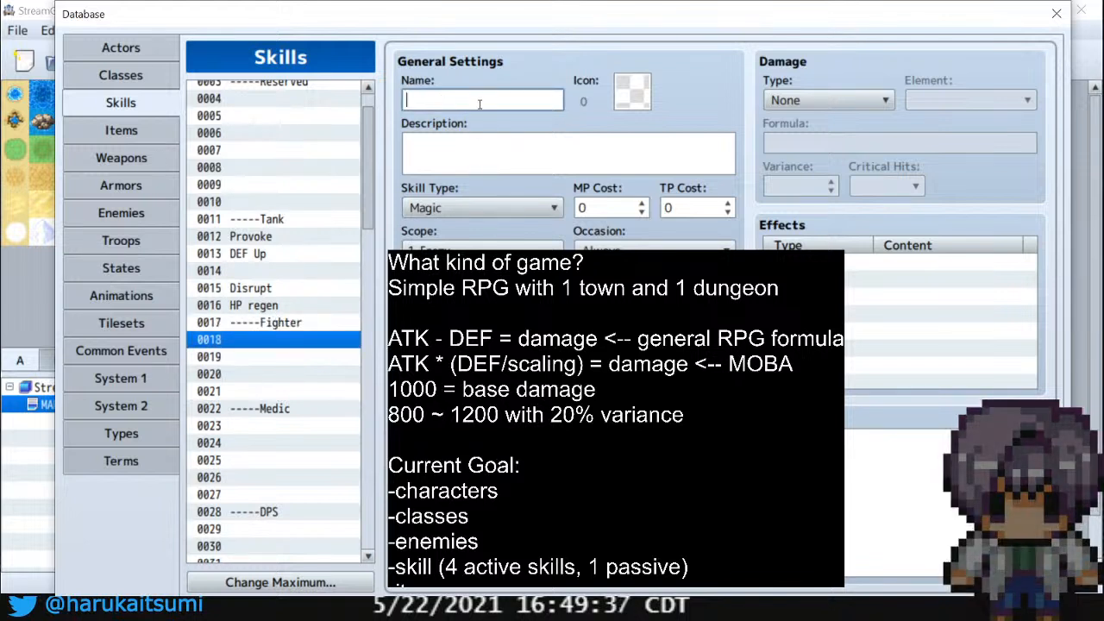
type("SPD up")
key("BackSpace")
key("BackSpace")
type("Up")
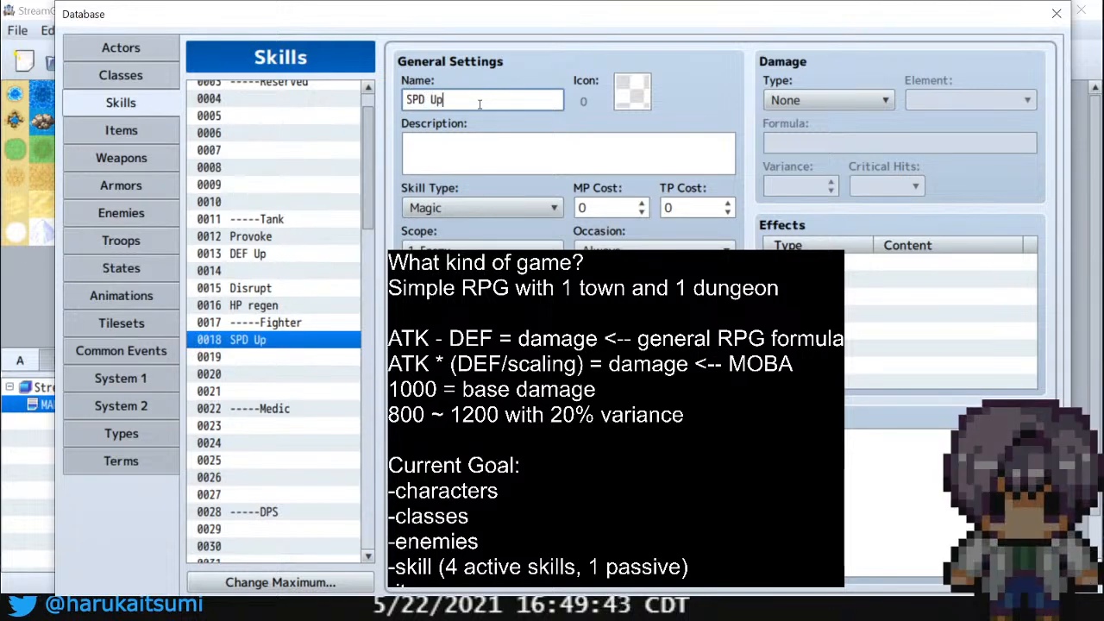
Name the first empty DPS skill, entry 0029, "ATK Up"
left_click(302, 425)
left_click(491, 102)
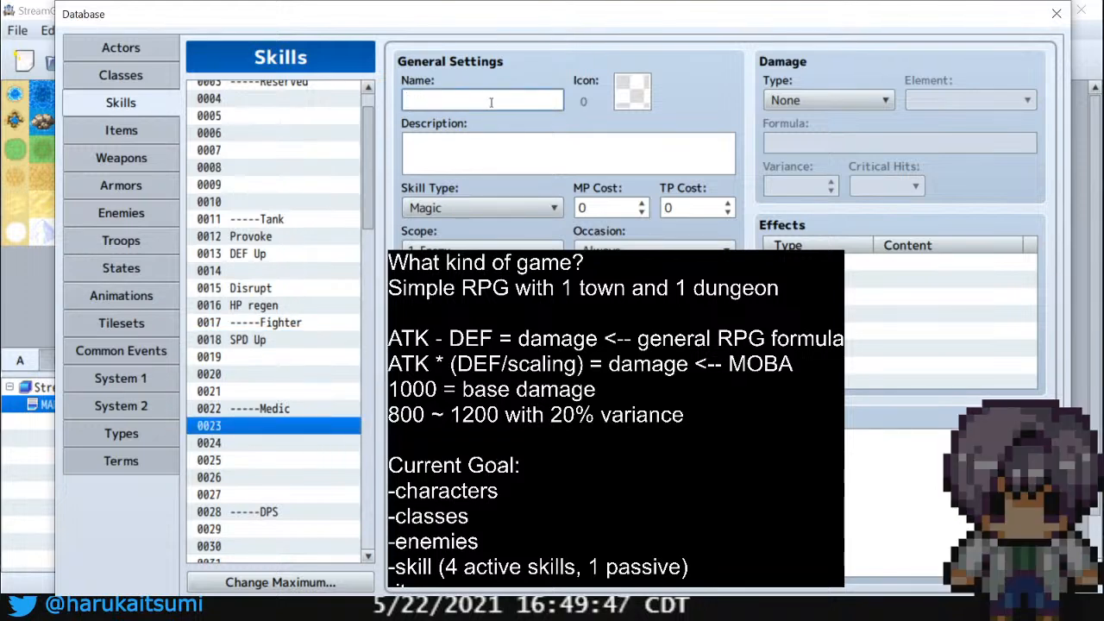
right_click(485, 101)
left_click(267, 530)
left_click(511, 103)
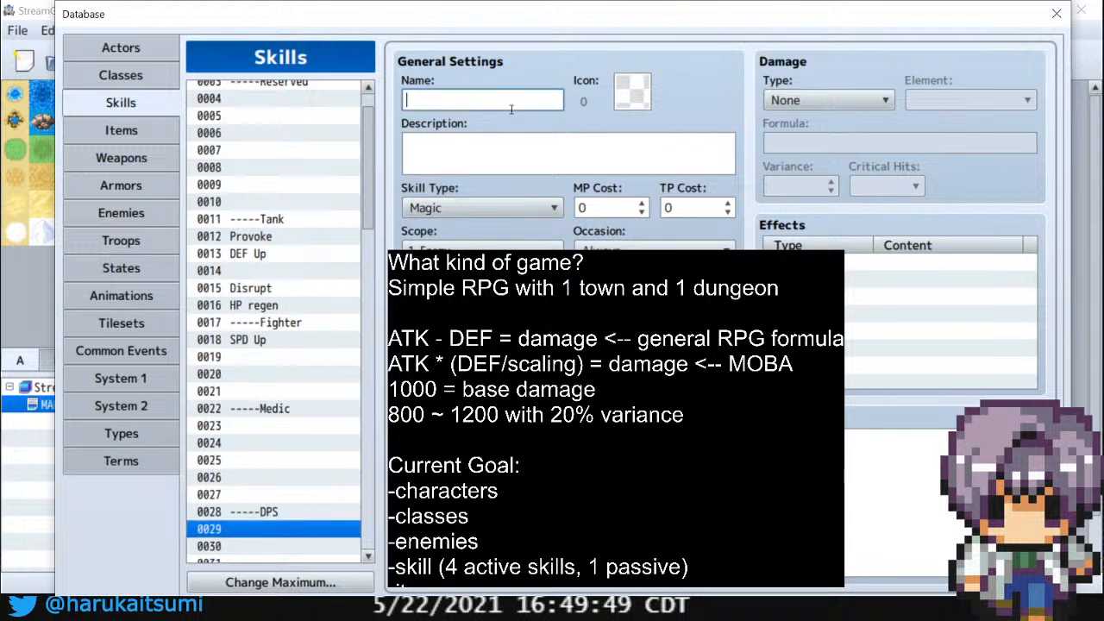
type("ATK Up")
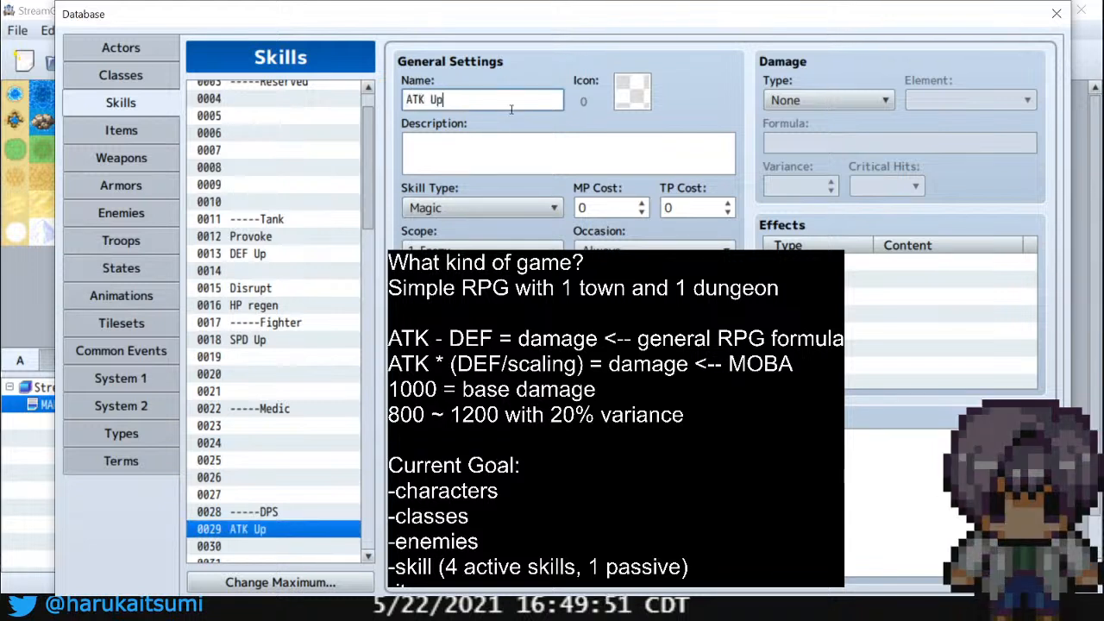
Name the first empty Medic skill, entry 0023, "Heal Single"
left_click(283, 426)
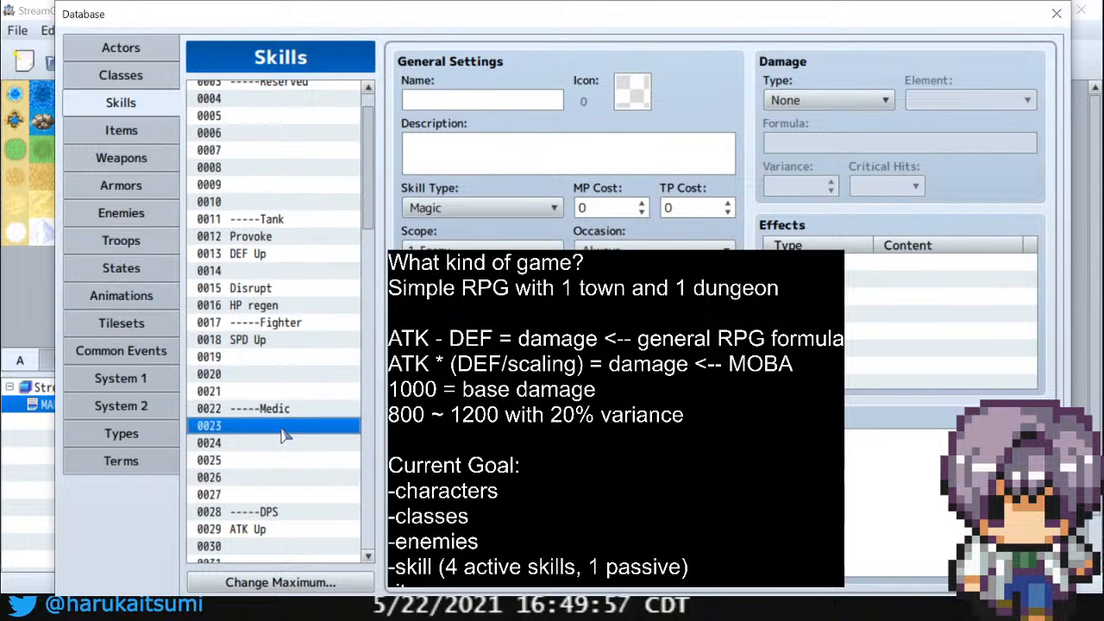
left_click(491, 107)
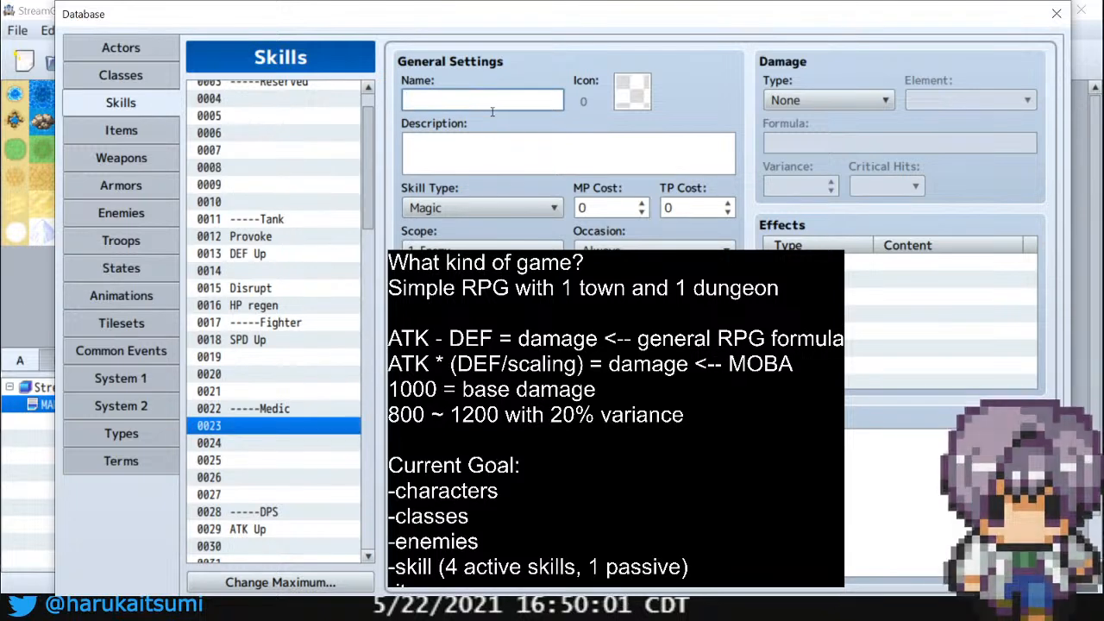
type("Heal")
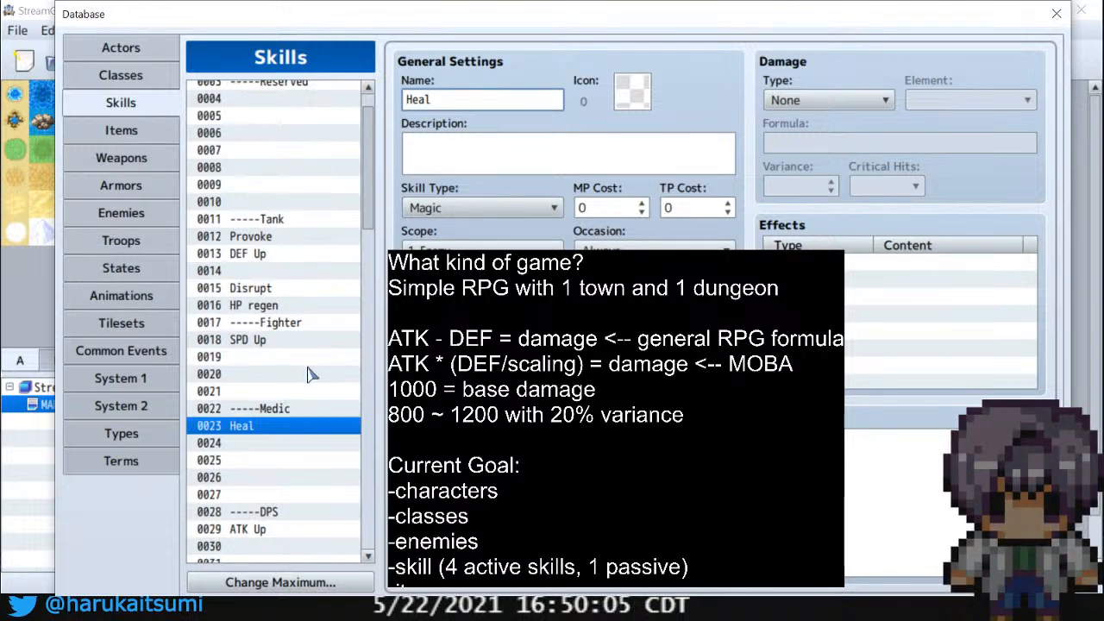
type(" Single")
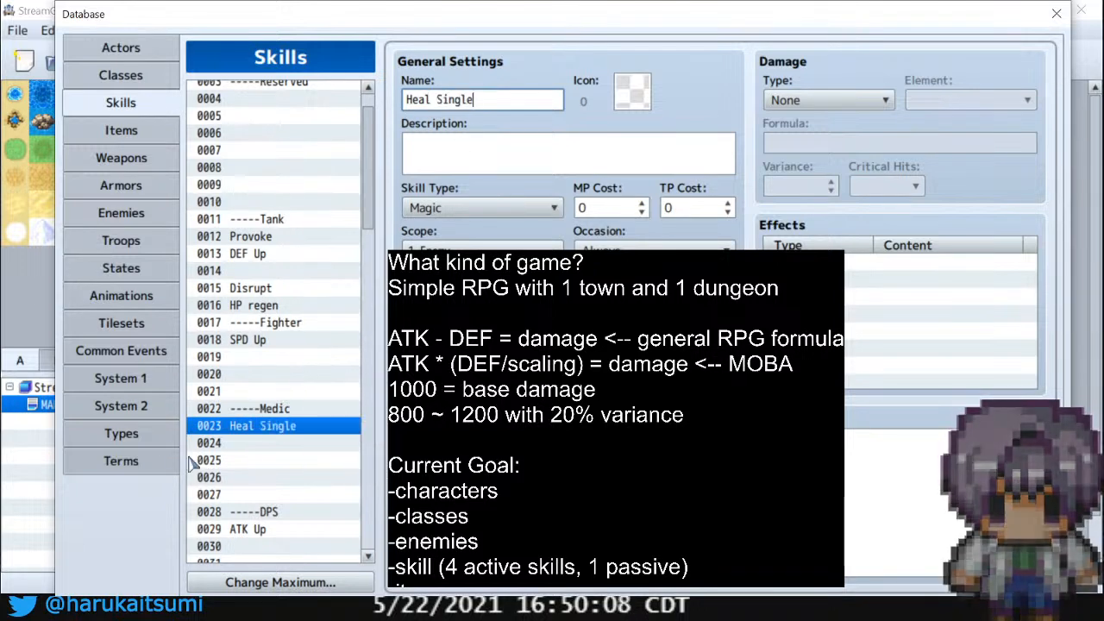
Name Medic skill 0024 "Heal All" and Medic skill 0025 "Revive"
left_click(296, 443)
left_click(537, 102)
type("Heal All")
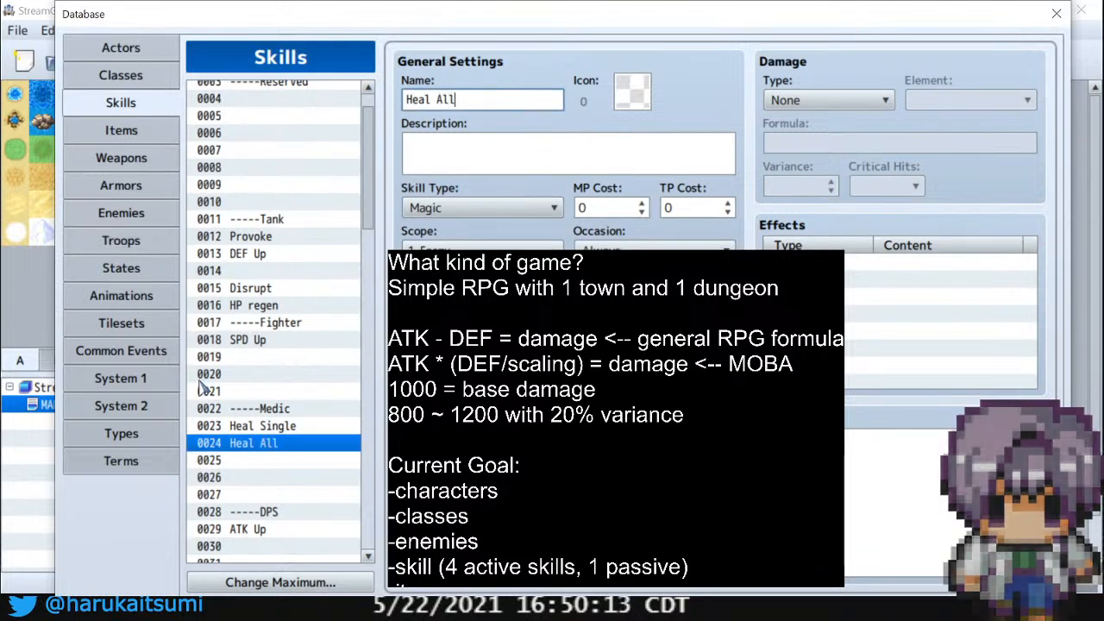
left_click(263, 460)
left_click(493, 98)
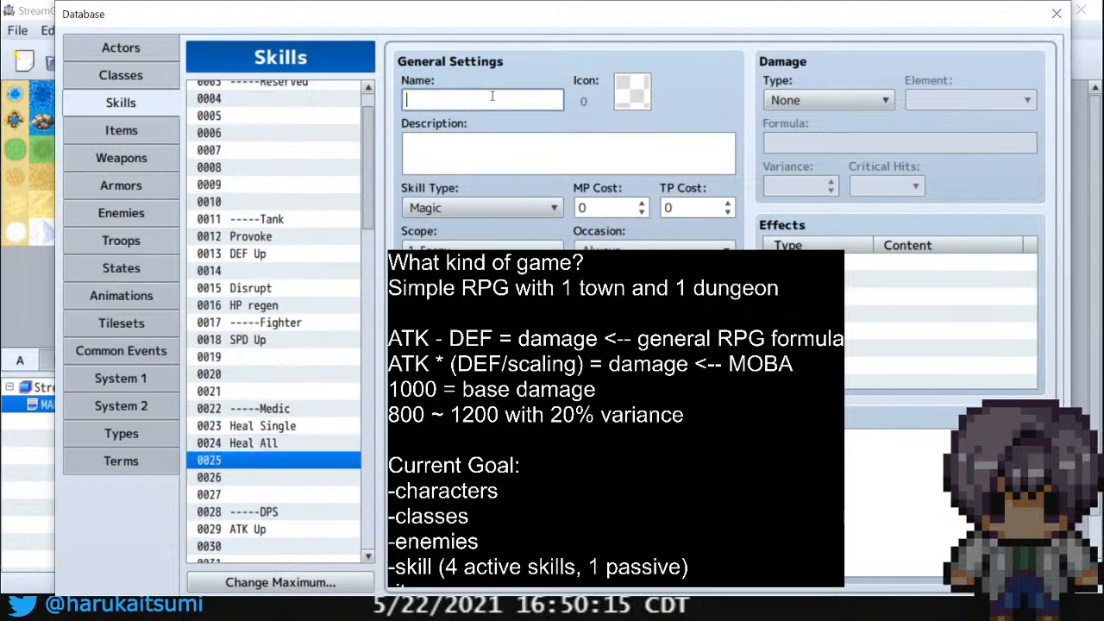
type("Revive")
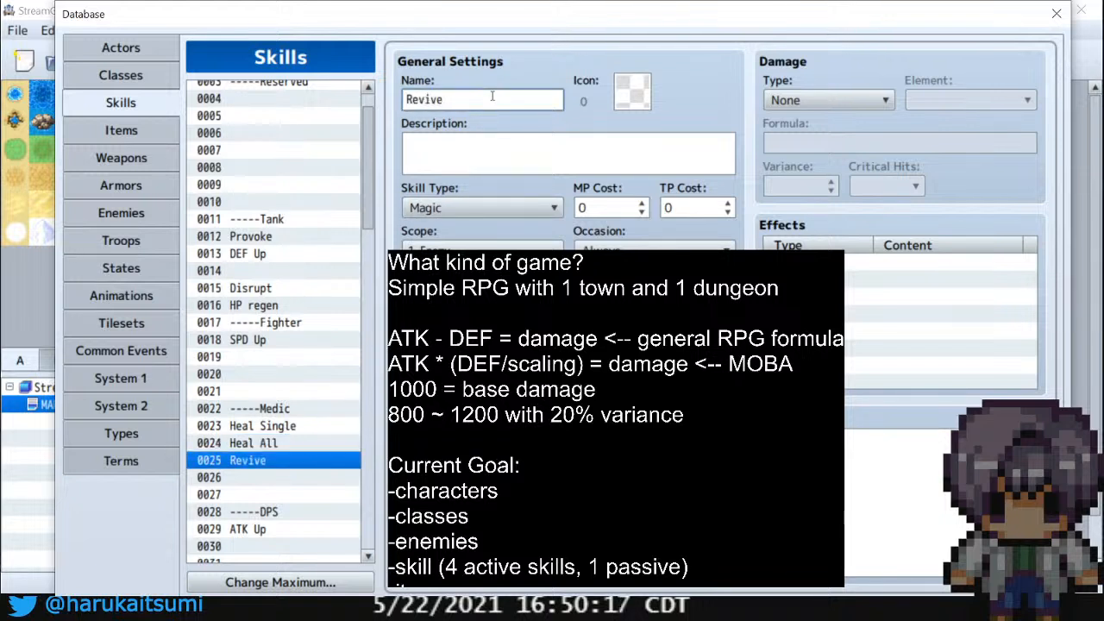
Check the Medic actor's profile and name Medic skill 0026 "Summon Other Cats"
left_click(238, 479)
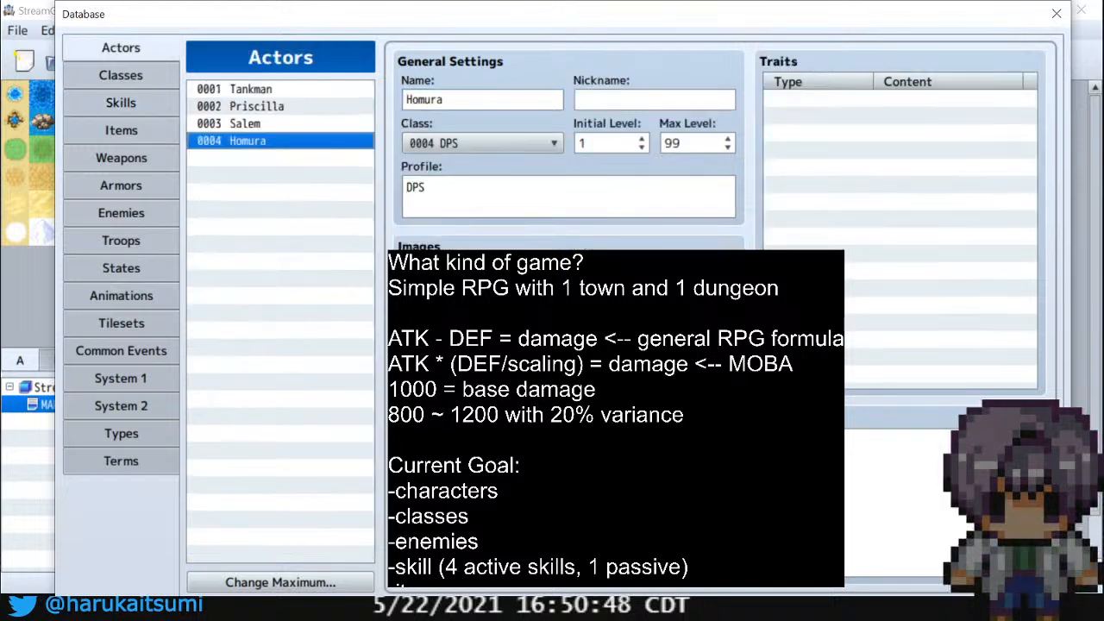
left_click(259, 126)
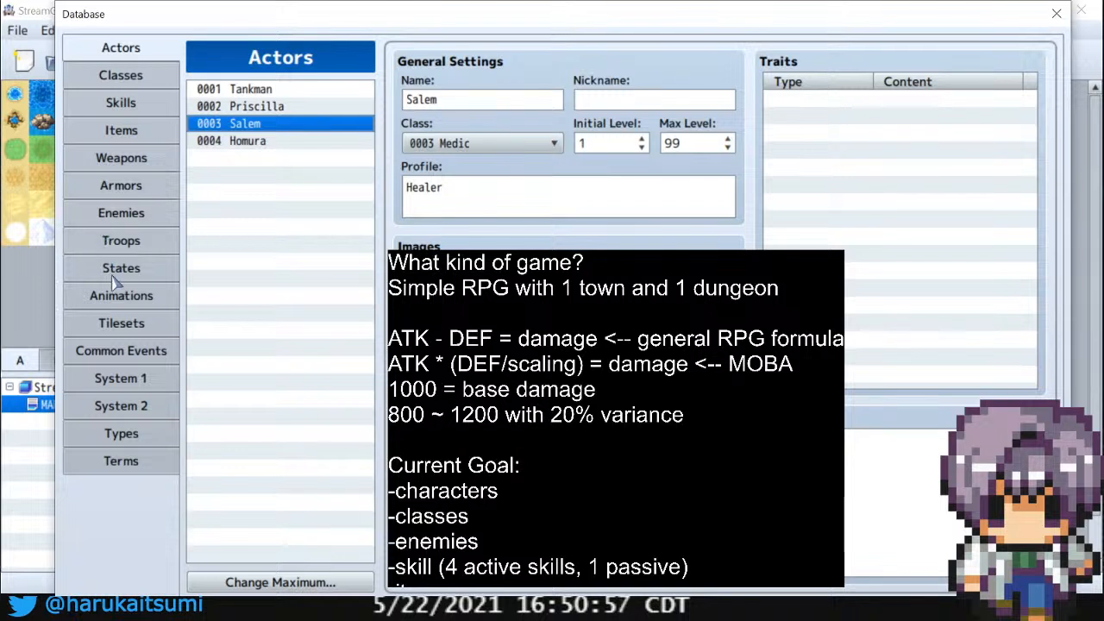
left_click(146, 104)
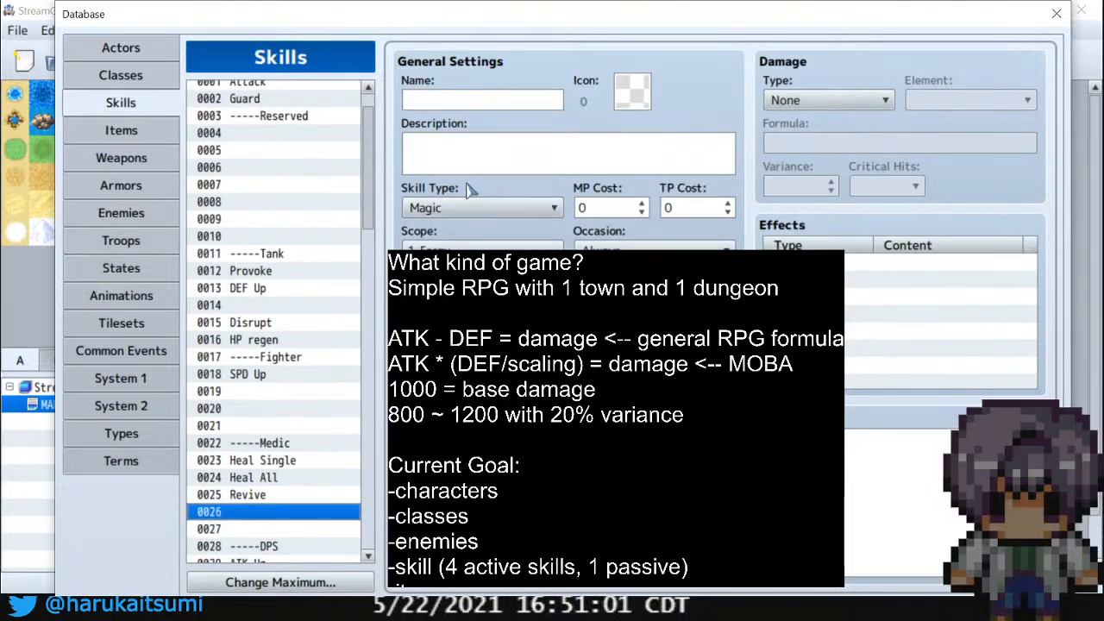
left_click(468, 101)
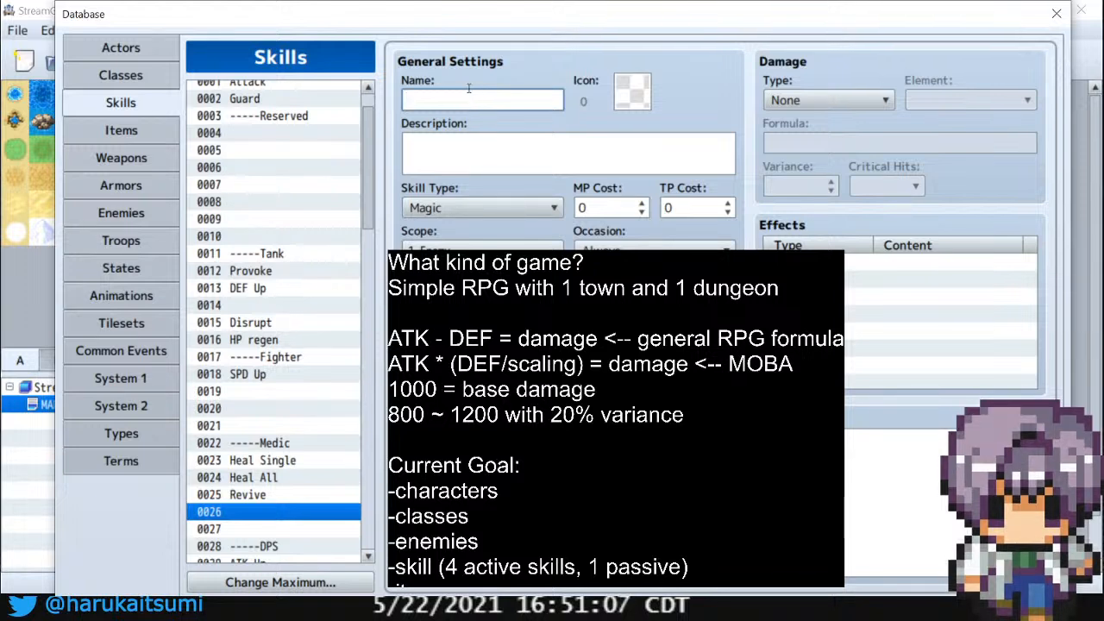
type("Summon")
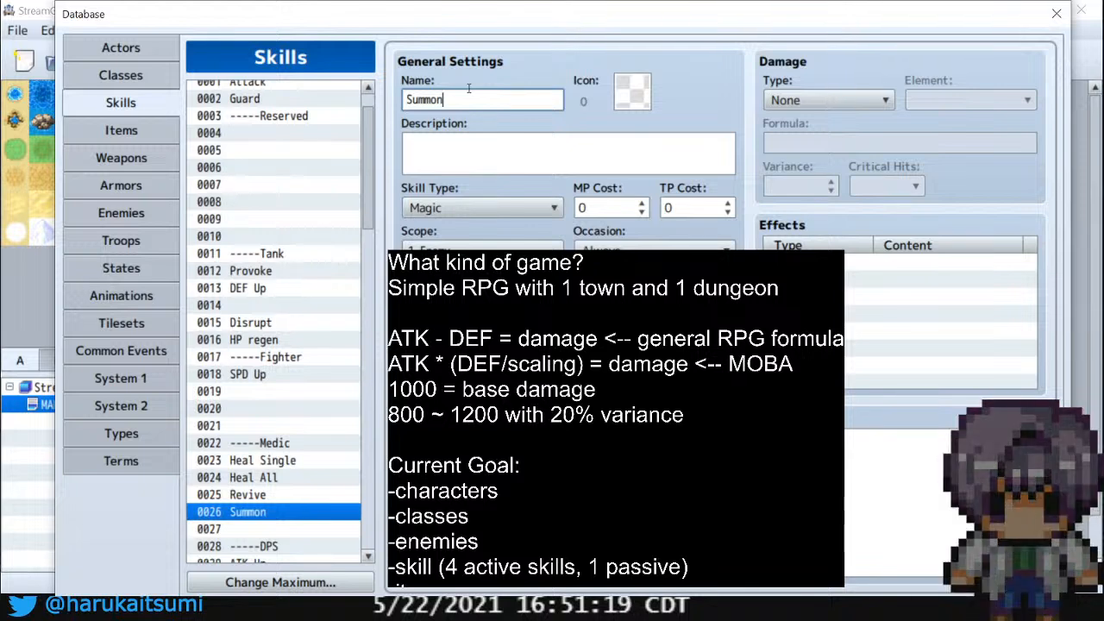
type("Ca")
key("BackSpace")
key("BackSpace")
type("Other Cats")
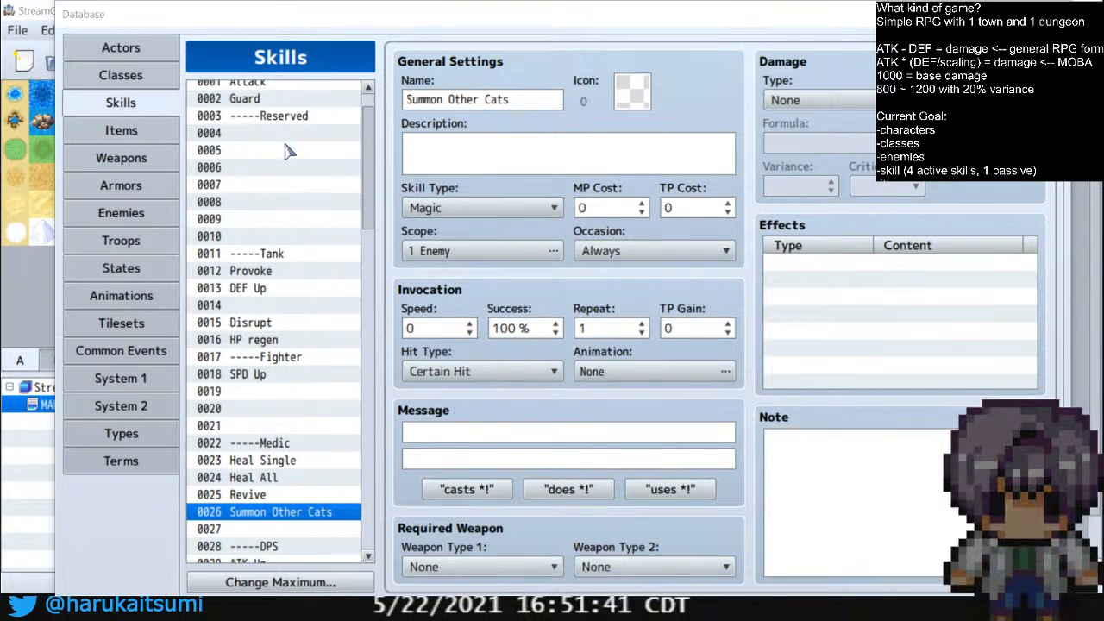
left_click(265, 534)
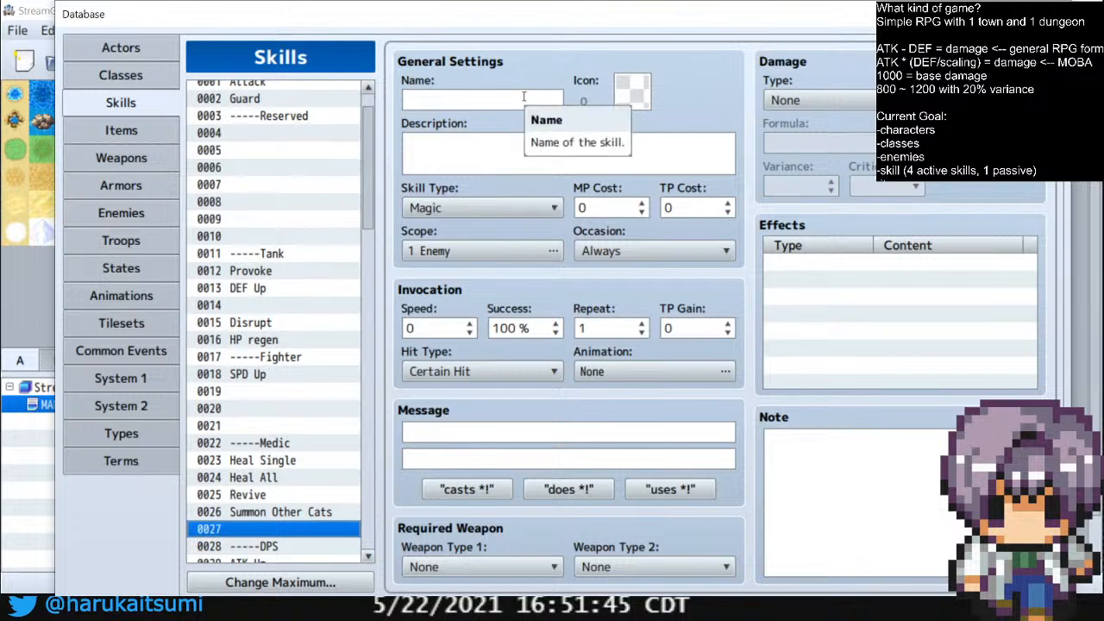
left_click(523, 97)
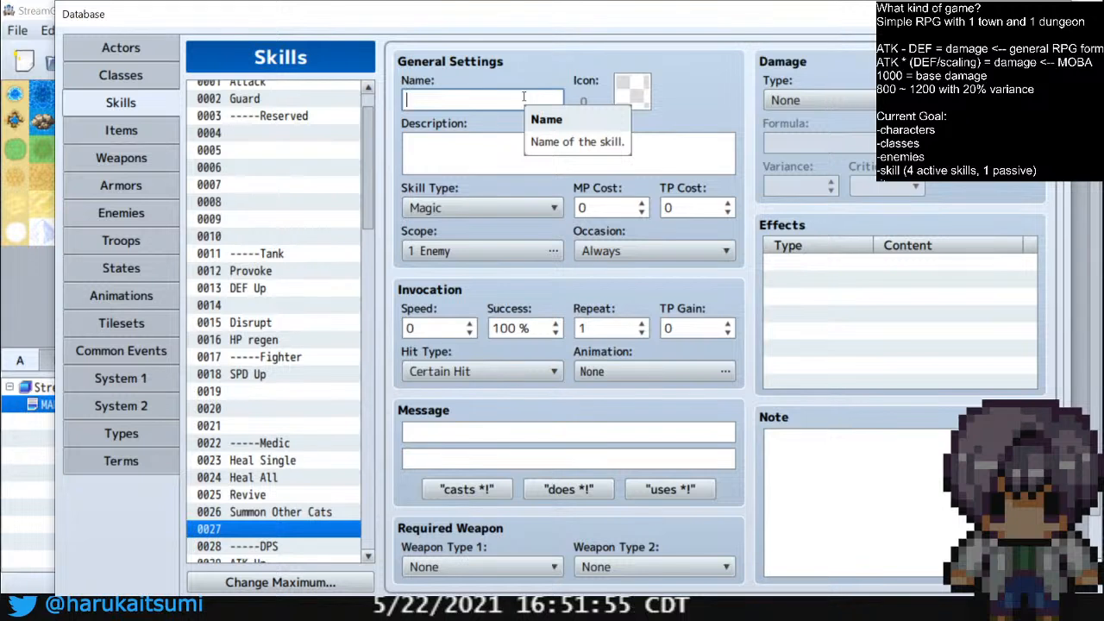
type("Item")
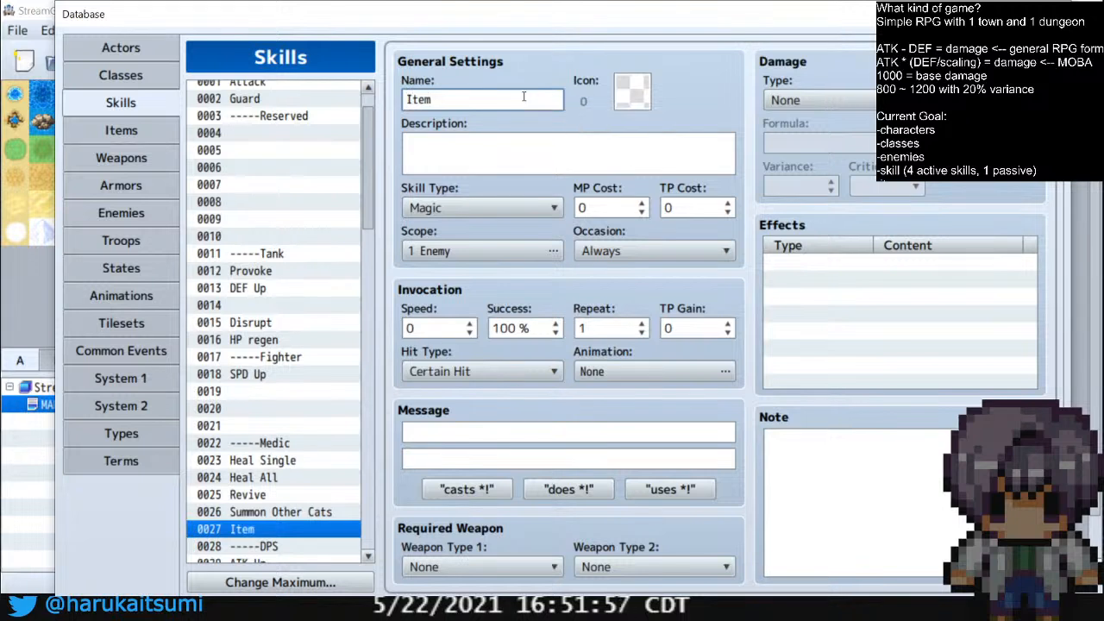
key("BackSpace")
key("BackSpace")
key("BackSpace")
key("BackSpace")
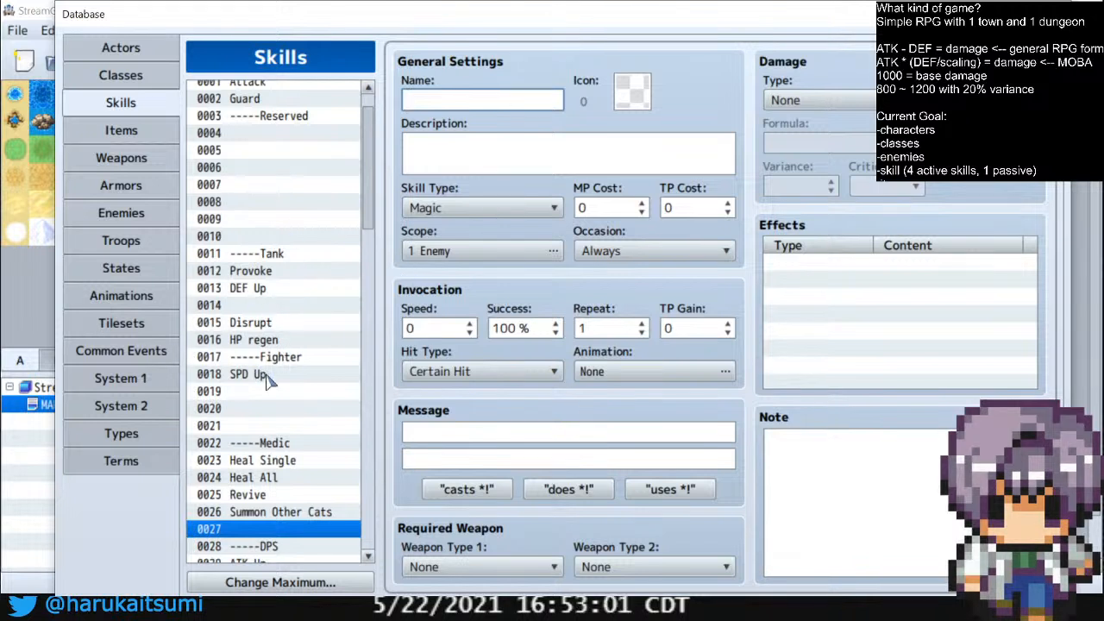
Rename Medic skill 0026 as "Status Removal"
scroll(328, 460, "down", 2)
left_click(329, 443)
left_click_drag(523, 97, 402, 100)
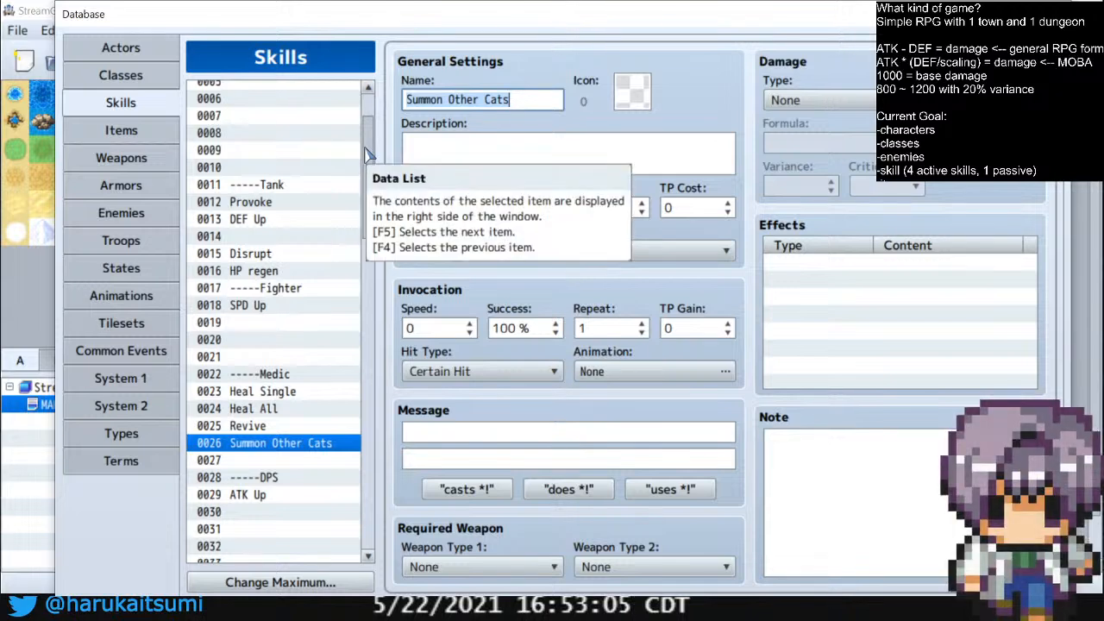
type("Status Removal")
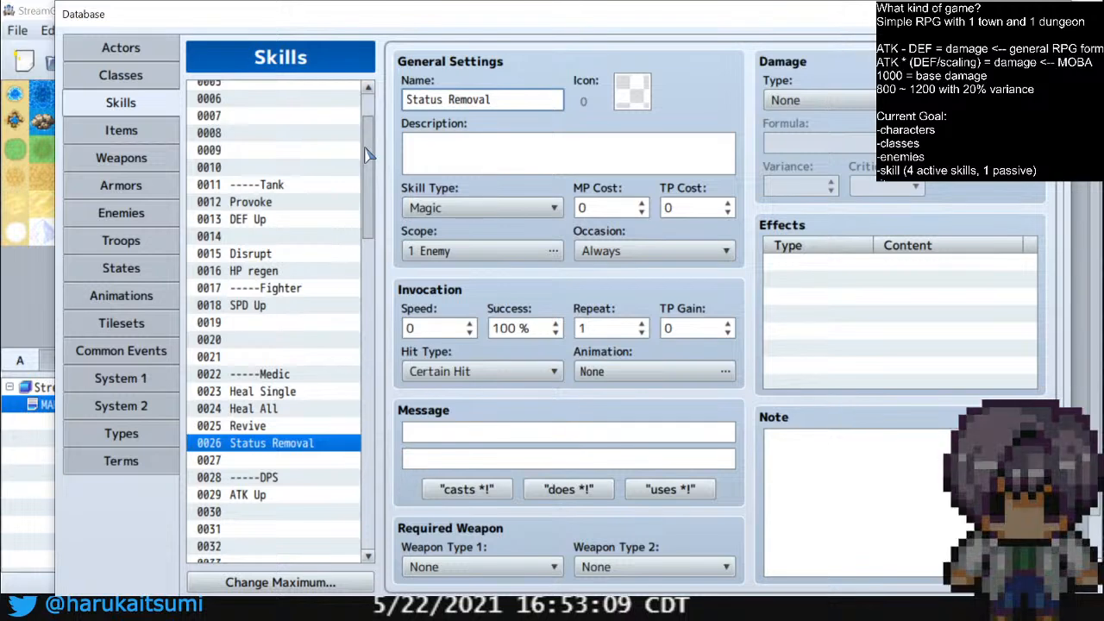
Name the last empty Medic skill, entry 0027, "Evasion Increase"
left_click(312, 464)
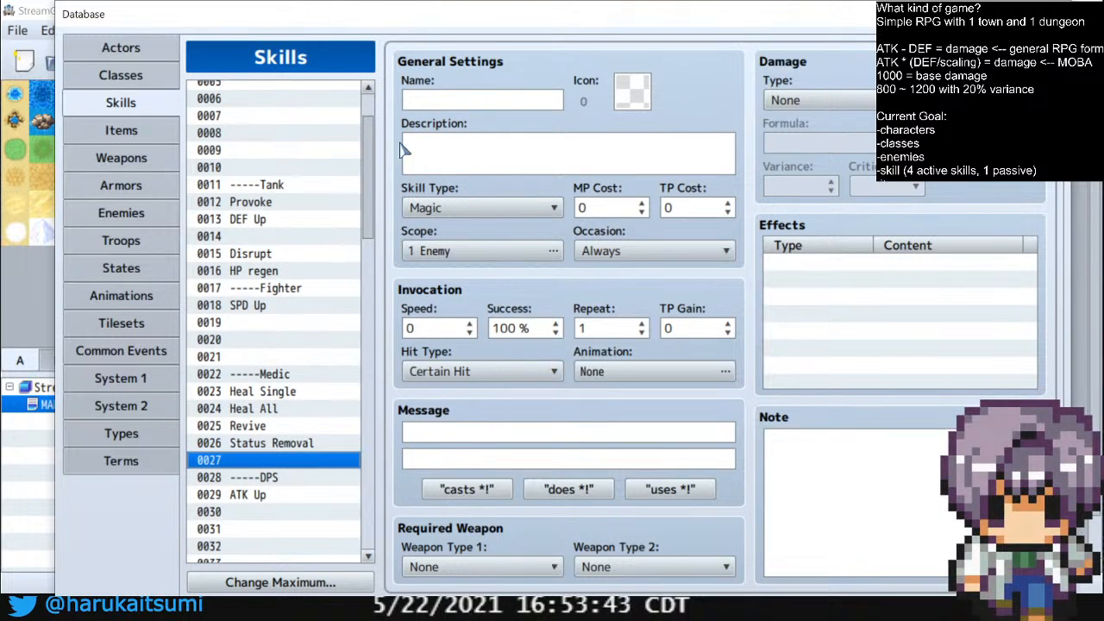
left_click(459, 107)
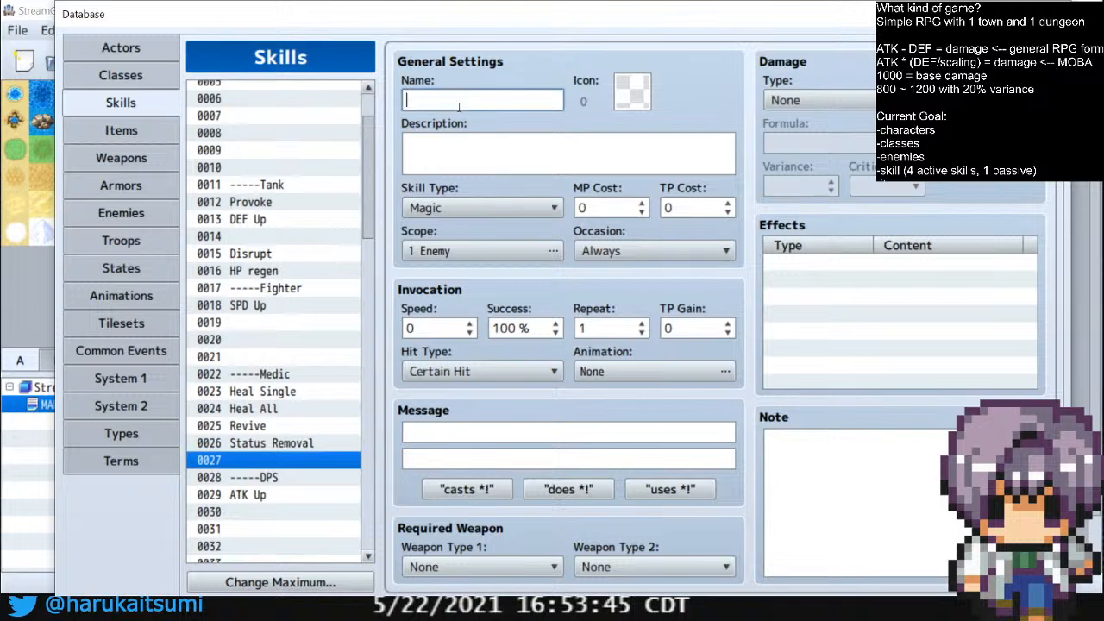
type("Evasion")
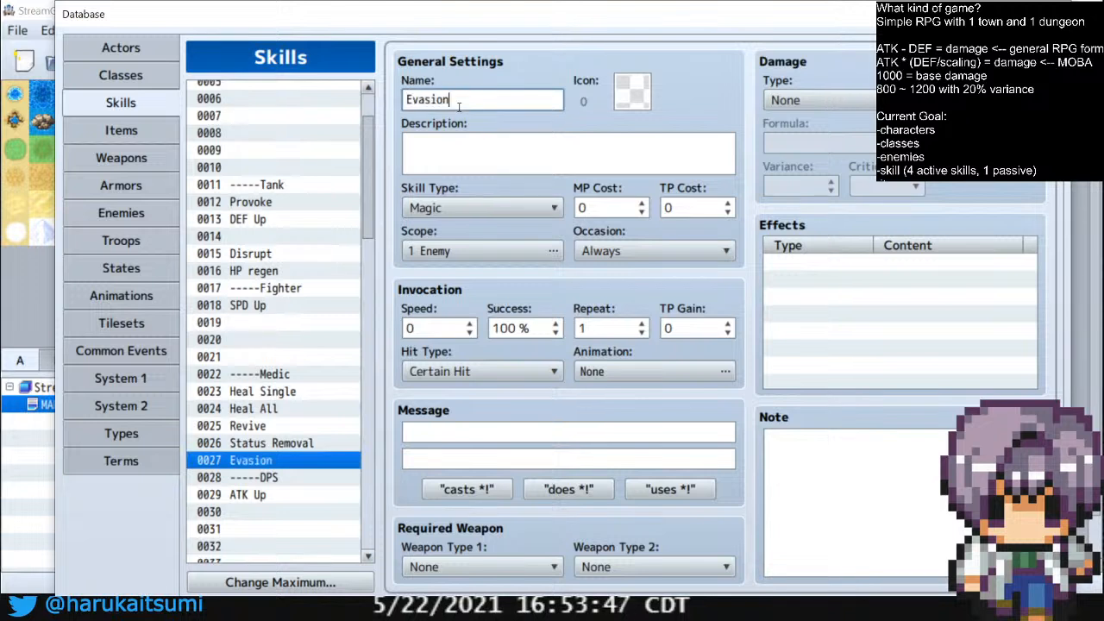
type(" Increase")
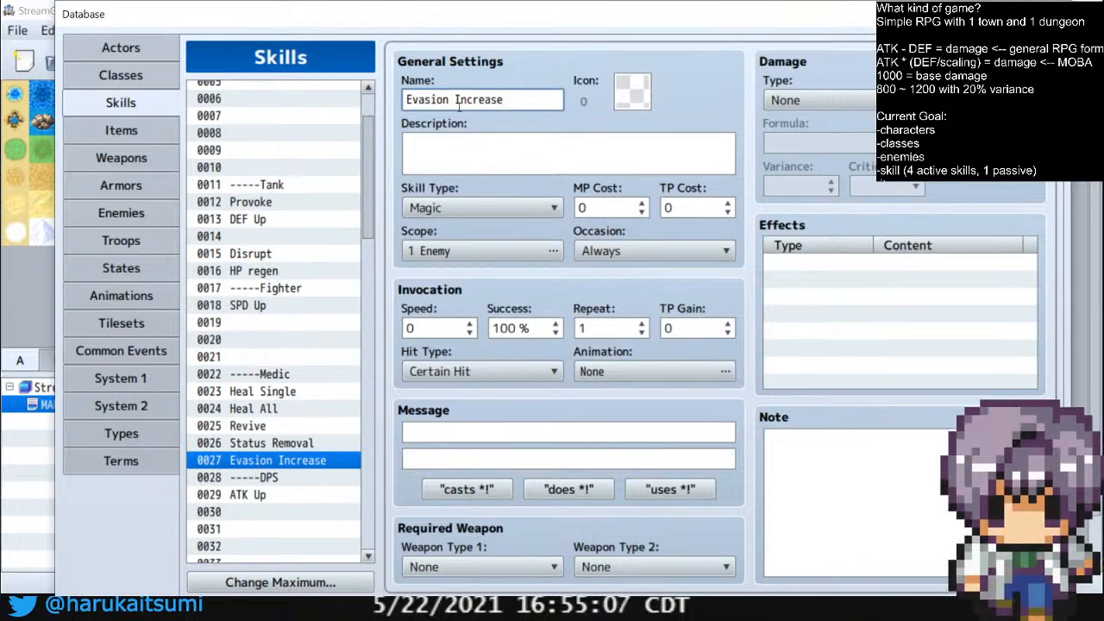
Review the Medic and DPS class settings, and check the DPS entries in the skill list
left_click(156, 76)
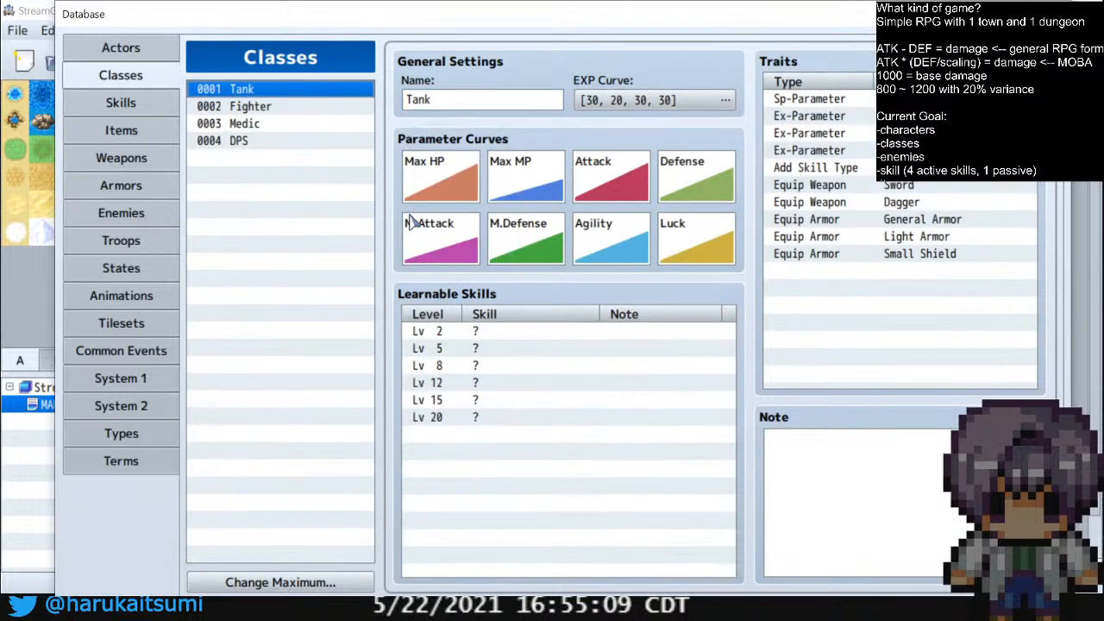
left_click(285, 124)
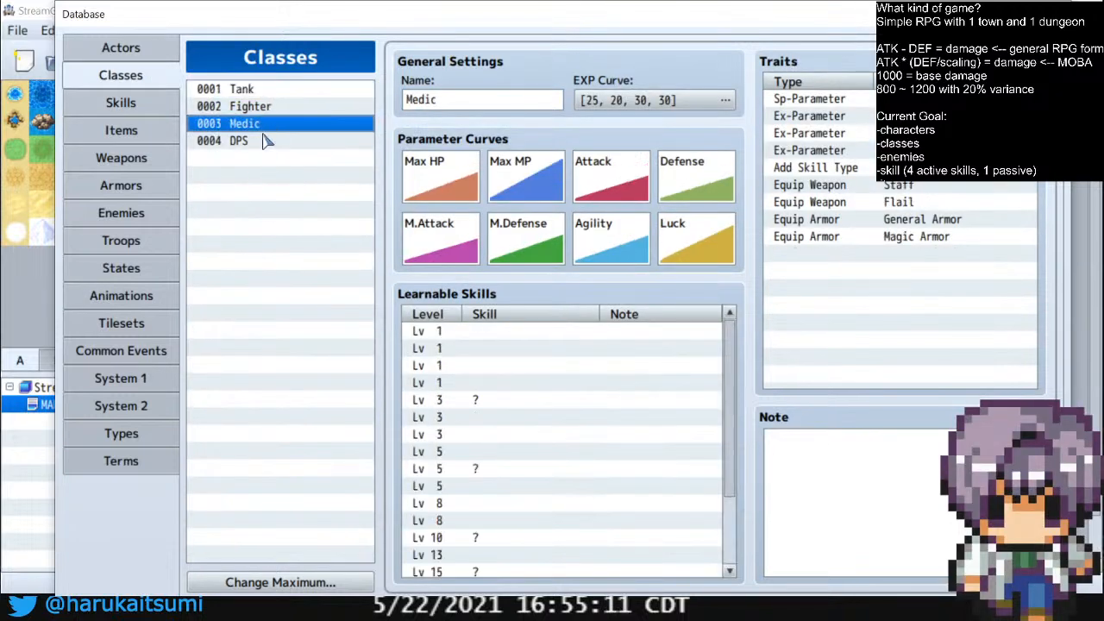
left_click(255, 144)
left_click(116, 101)
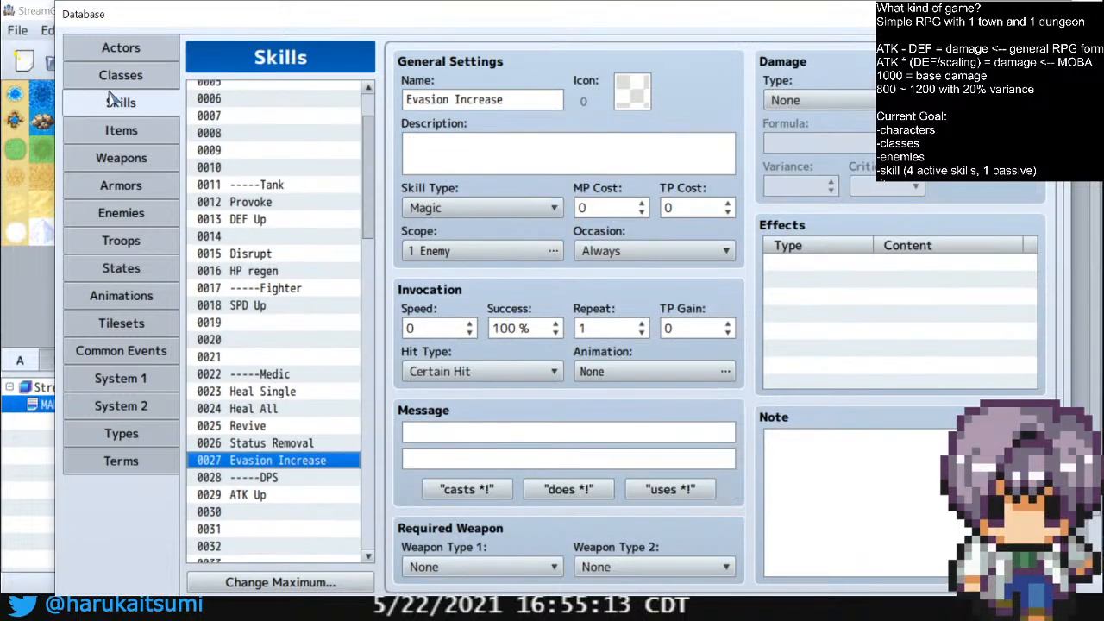
left_click(267, 499)
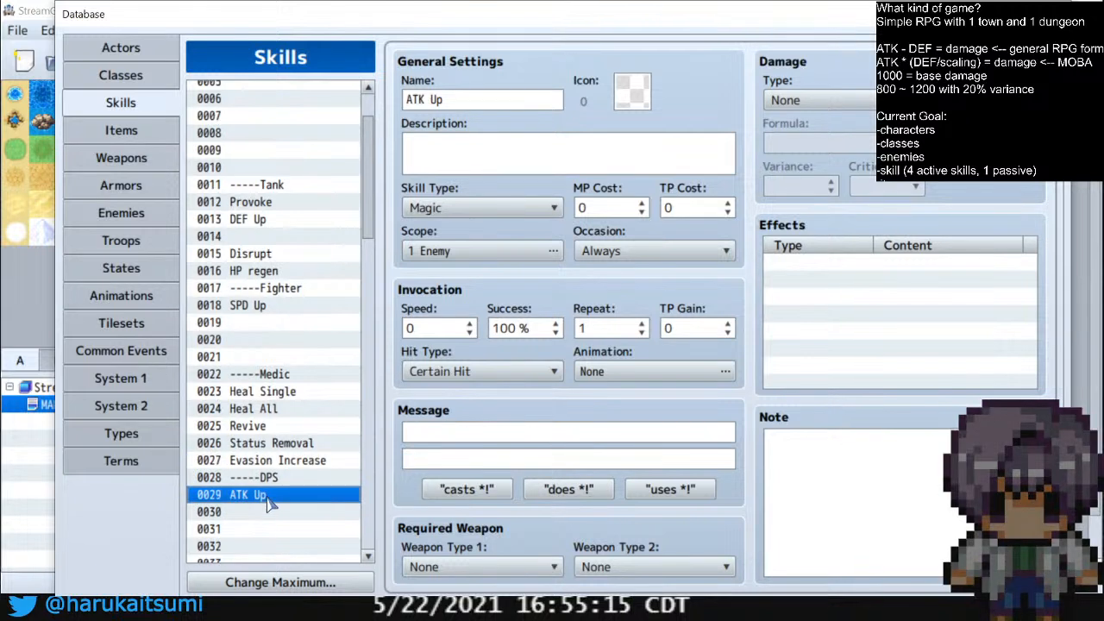
left_click(261, 512)
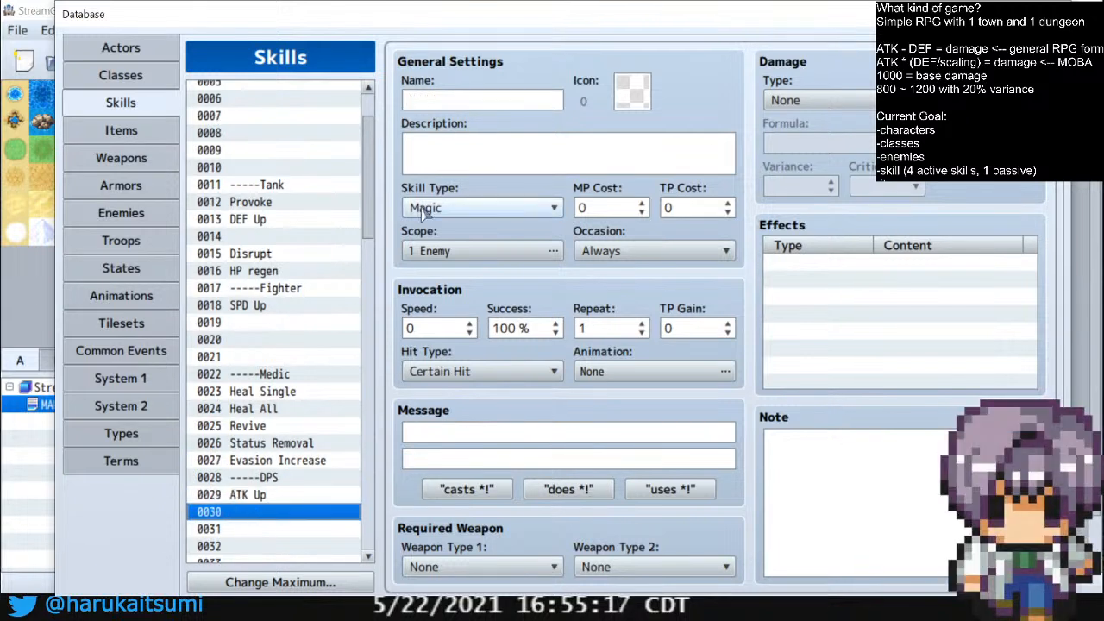
Rename DPS skill 0029 as "x2 Damage Increase"
left_click(283, 499)
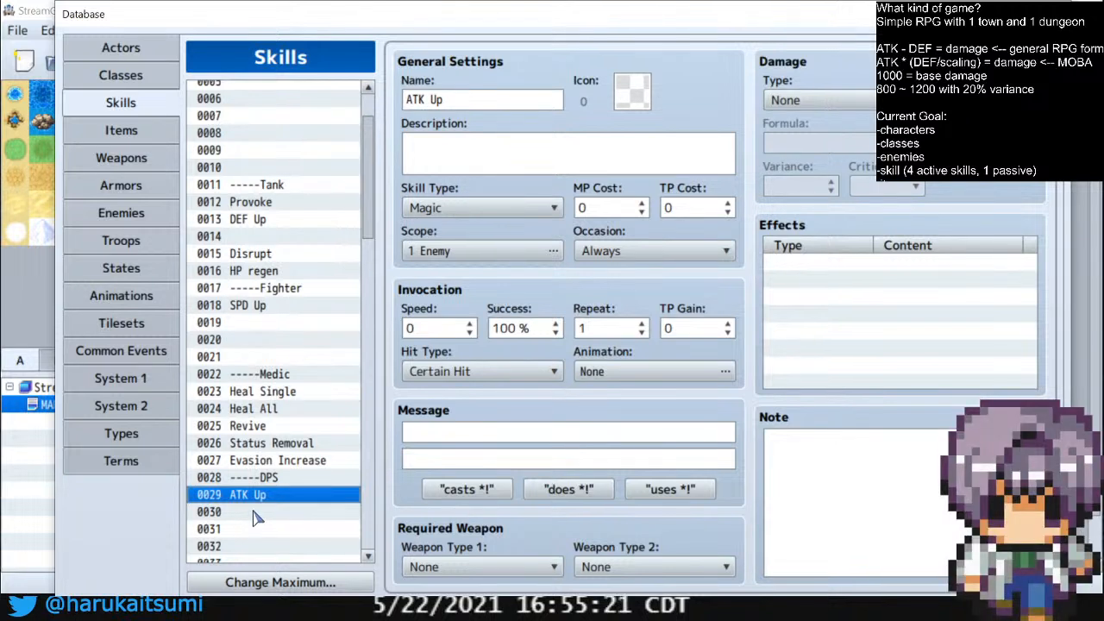
left_click(497, 101)
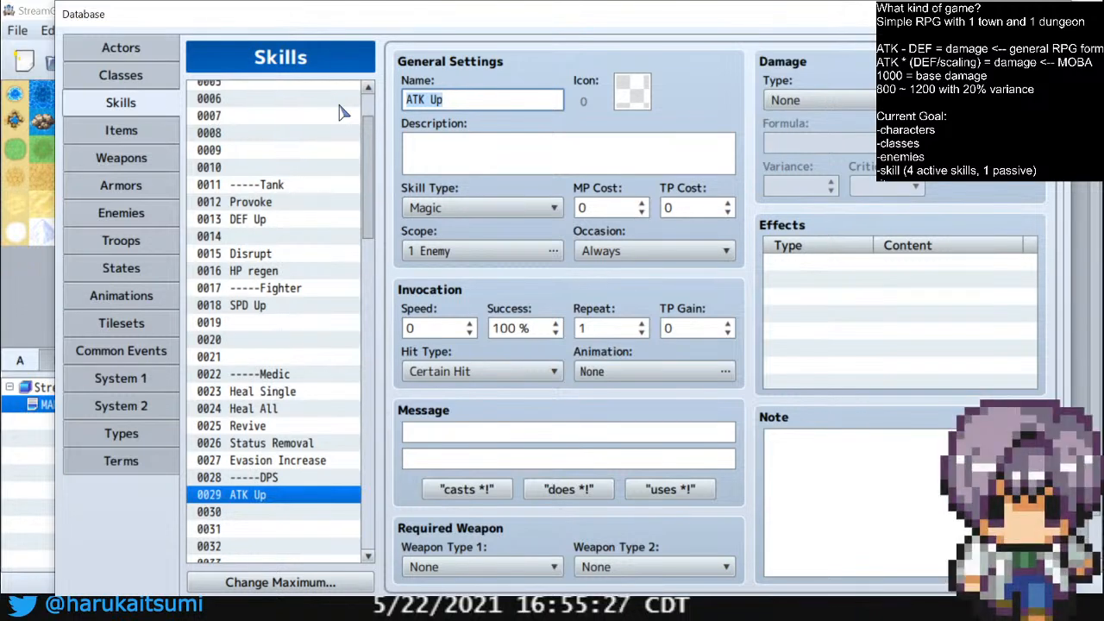
key("Tab")
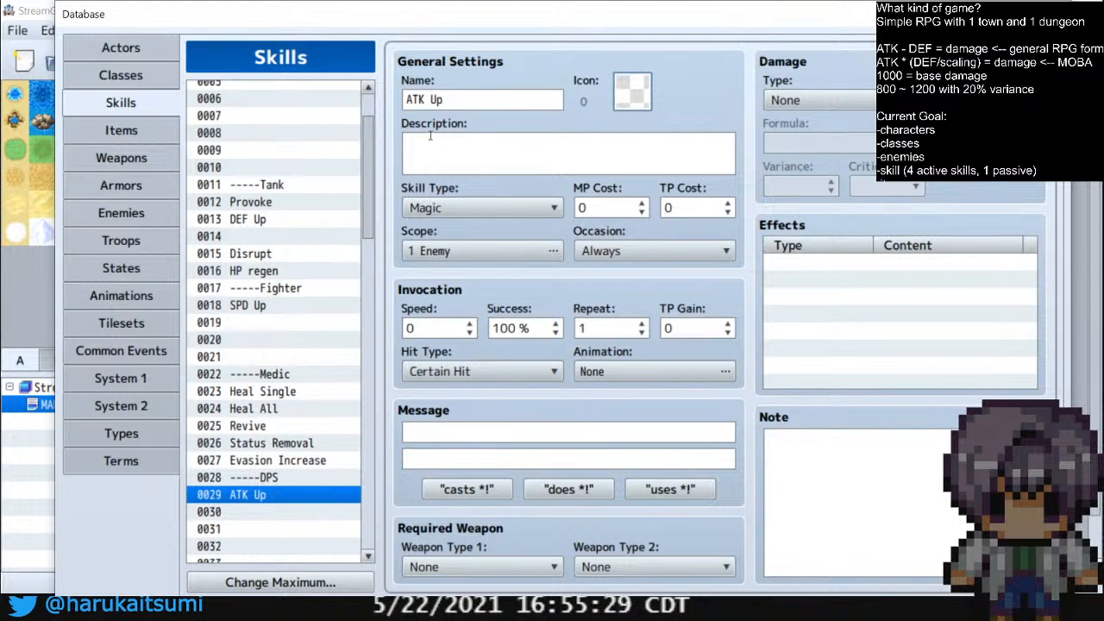
left_click(406, 102)
key("Delete")
key("Delete")
key("Delete")
key("Delete")
key("Delete")
key("Delete")
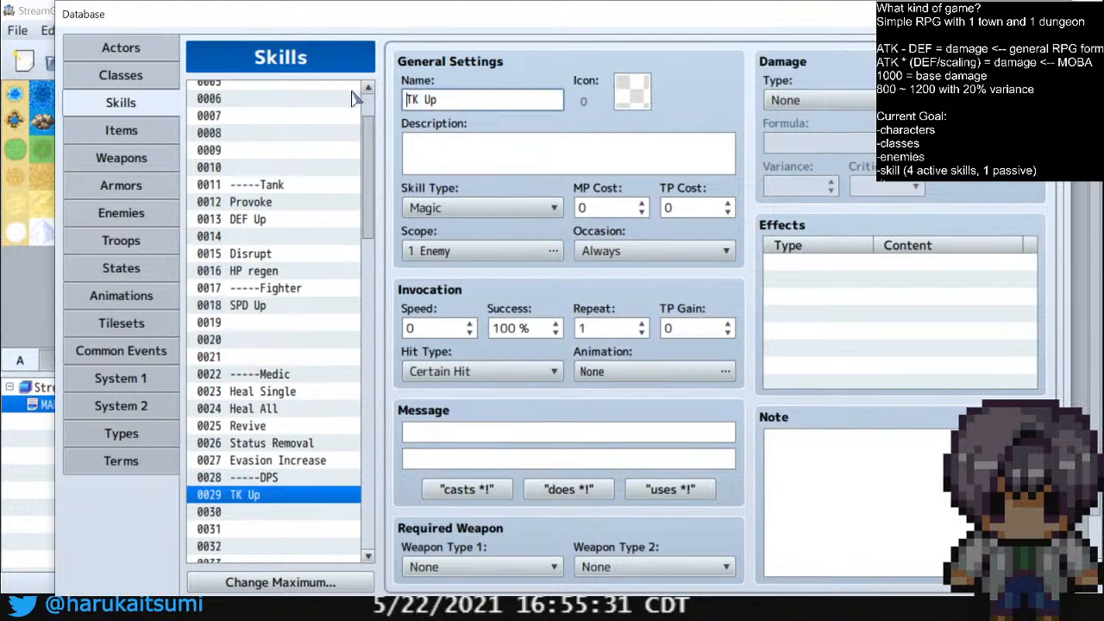
type("x2 Damage Increase")
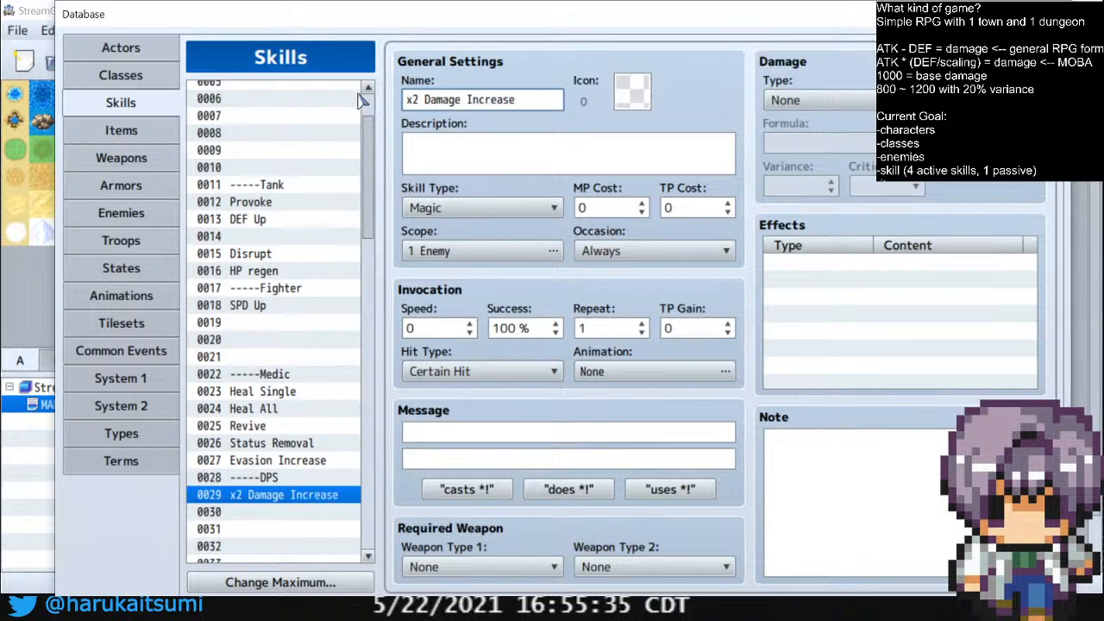
Enter "Self only" as the description of DPS skill 0029
left_click(432, 145)
type("SElf on")
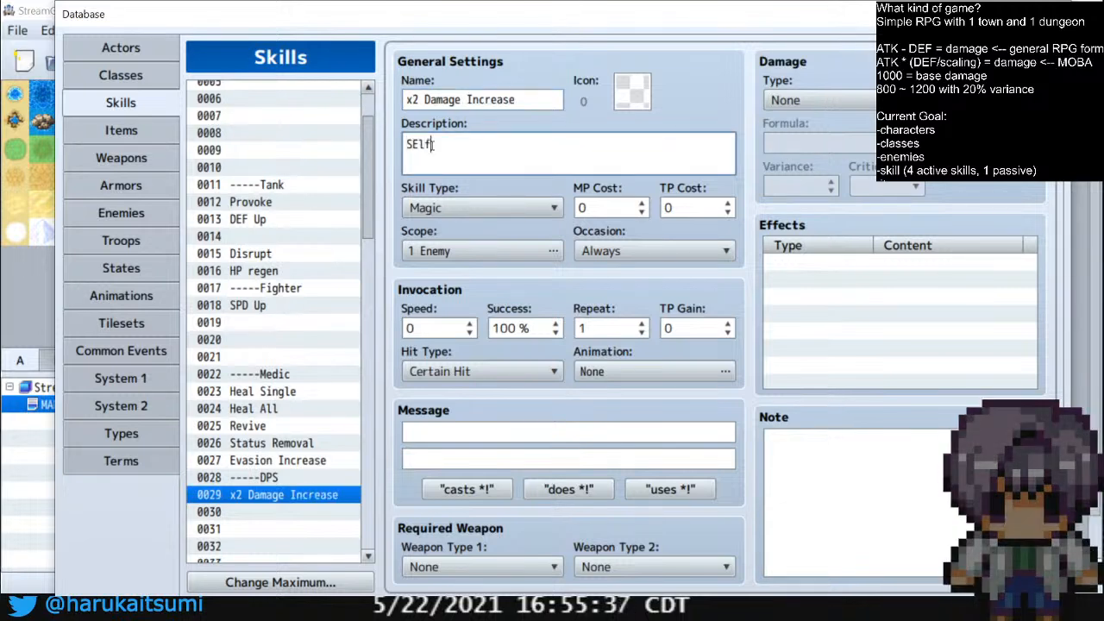
key("BackSpace")
key("BackSpace")
key("BackSpace")
key("BackSpace")
key("BackSpace")
key("BackSpace")
type("efo")
type("lf only")
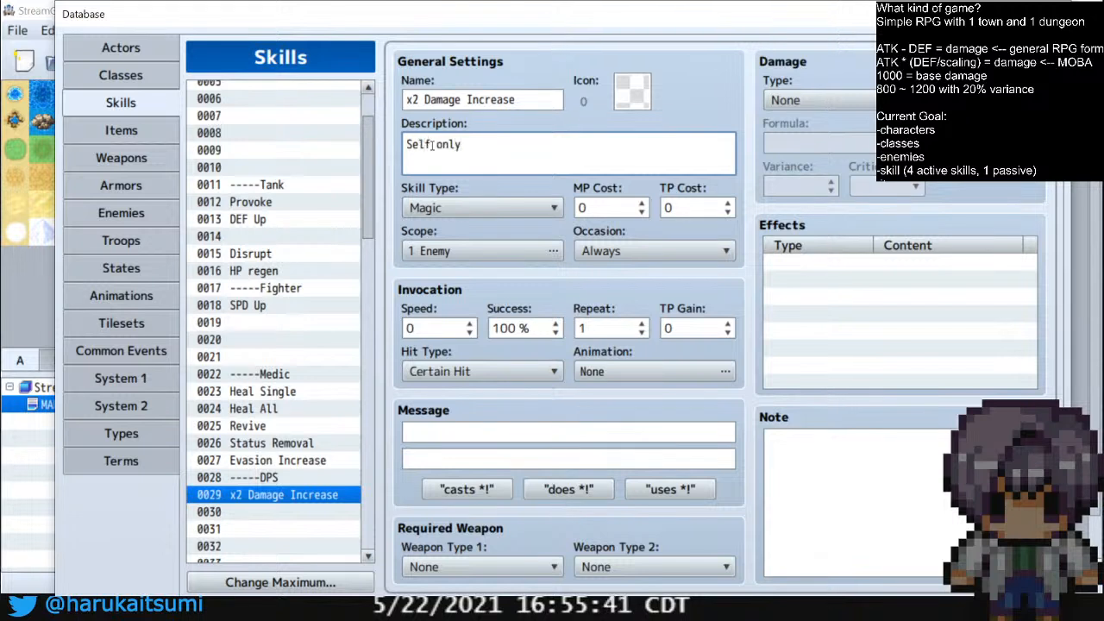
Name the empty DPS skill 0030 "Fireball"
left_click(291, 513)
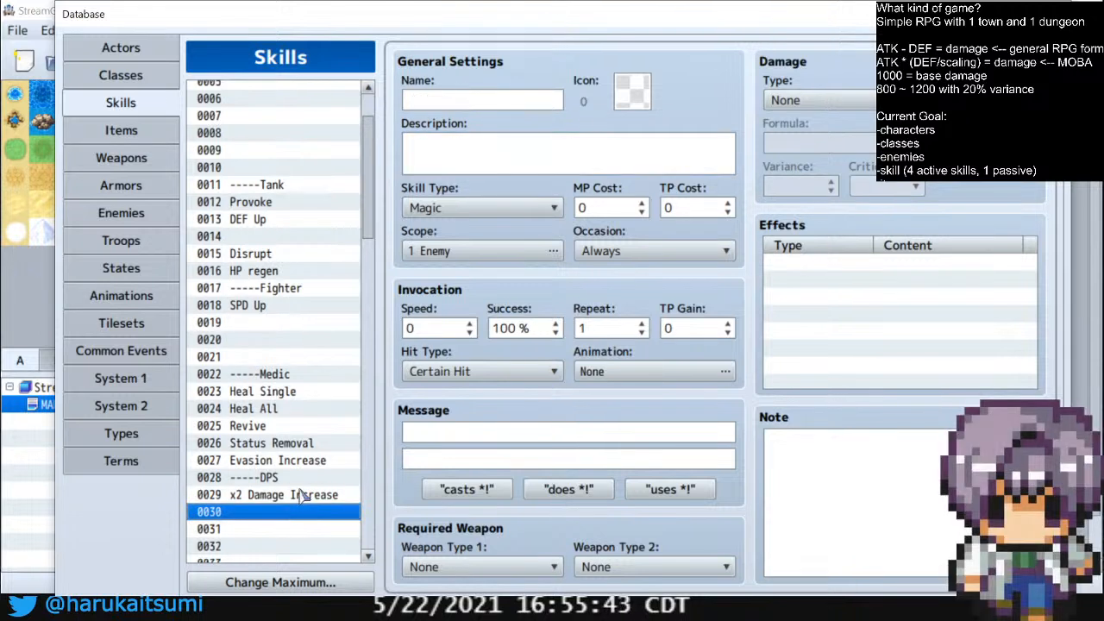
left_click(547, 97)
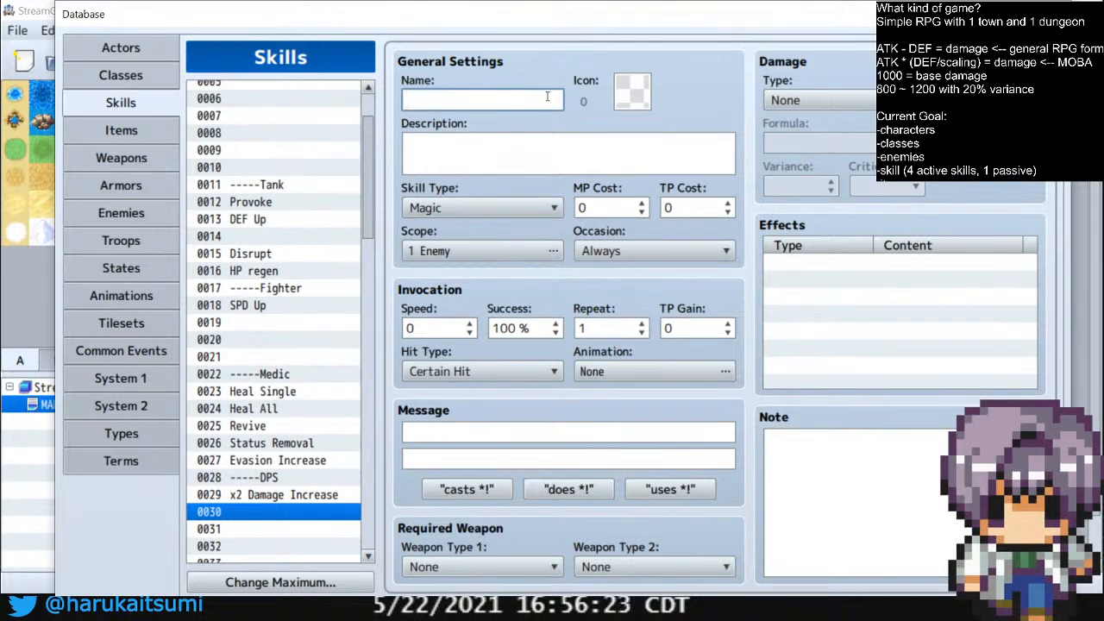
type("Fireball")
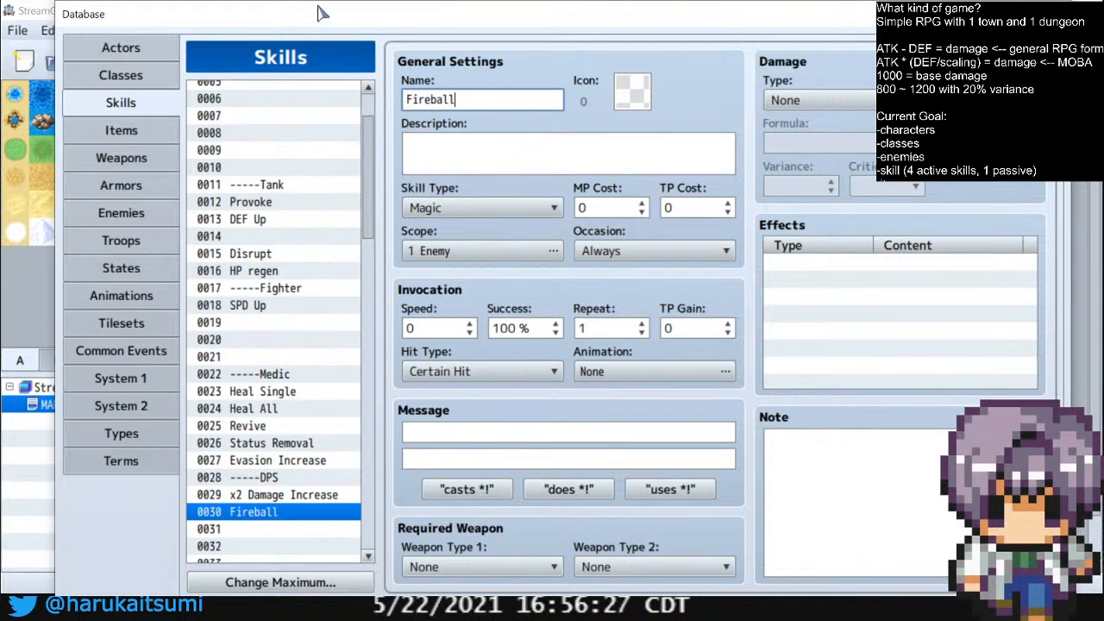
Review the stats and action patterns of the enemies, including Goblin, Crow, Hi_monster, Mimic and Last Boss
left_click(283, 528)
left_click(468, 103)
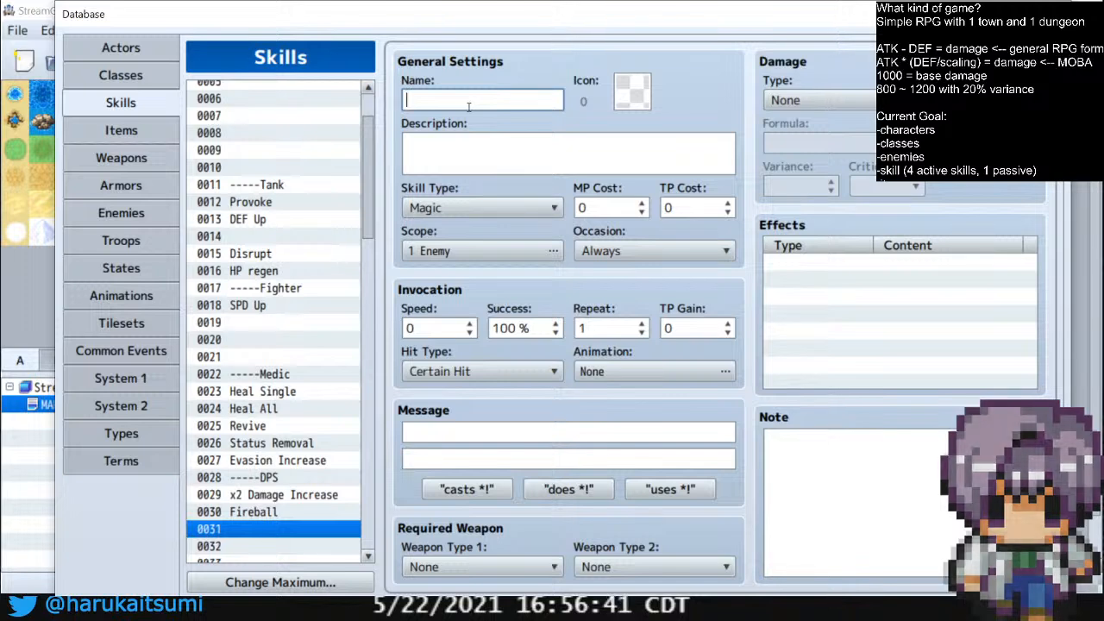
left_click(109, 207)
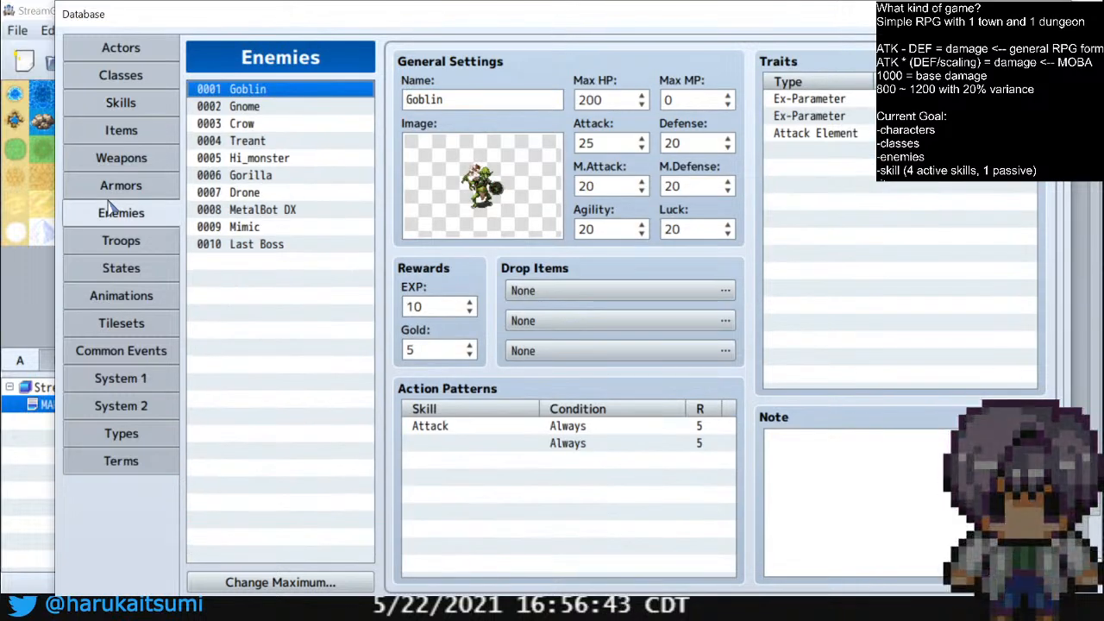
left_click(233, 193)
left_click(229, 125)
left_click(215, 90)
left_click(216, 176)
left_click(220, 210)
left_click(224, 230)
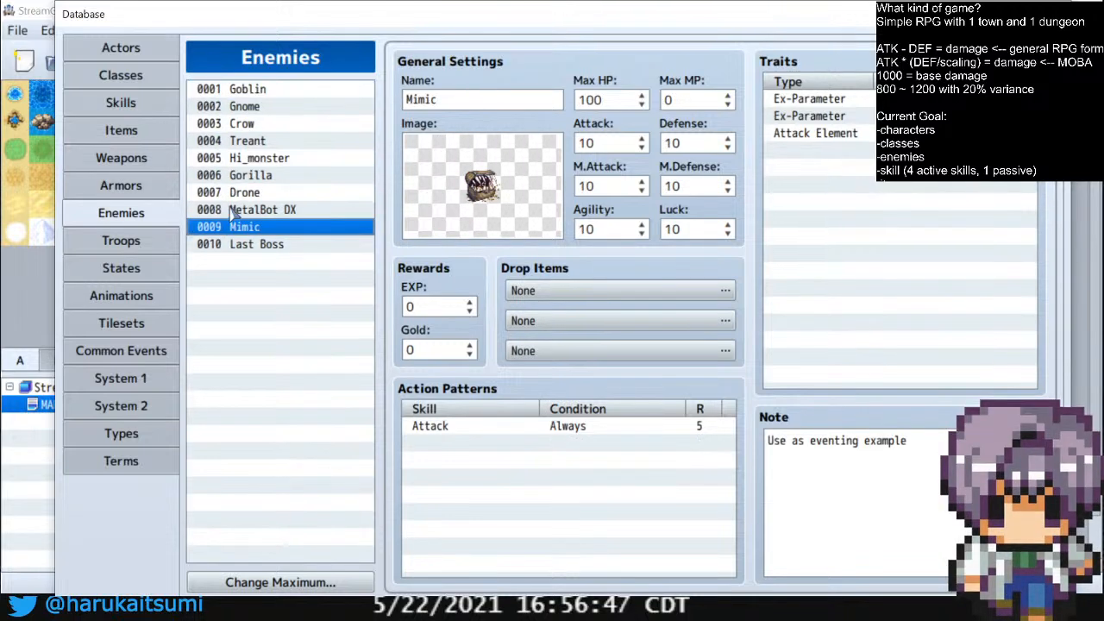
left_click(233, 210)
left_click(242, 157)
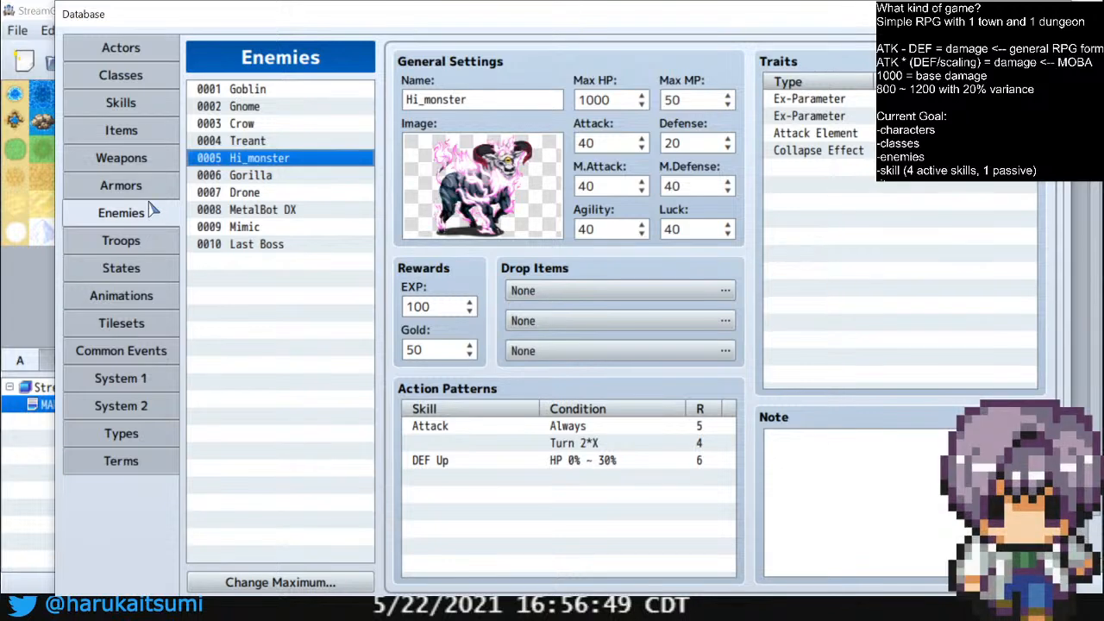
left_click(220, 245)
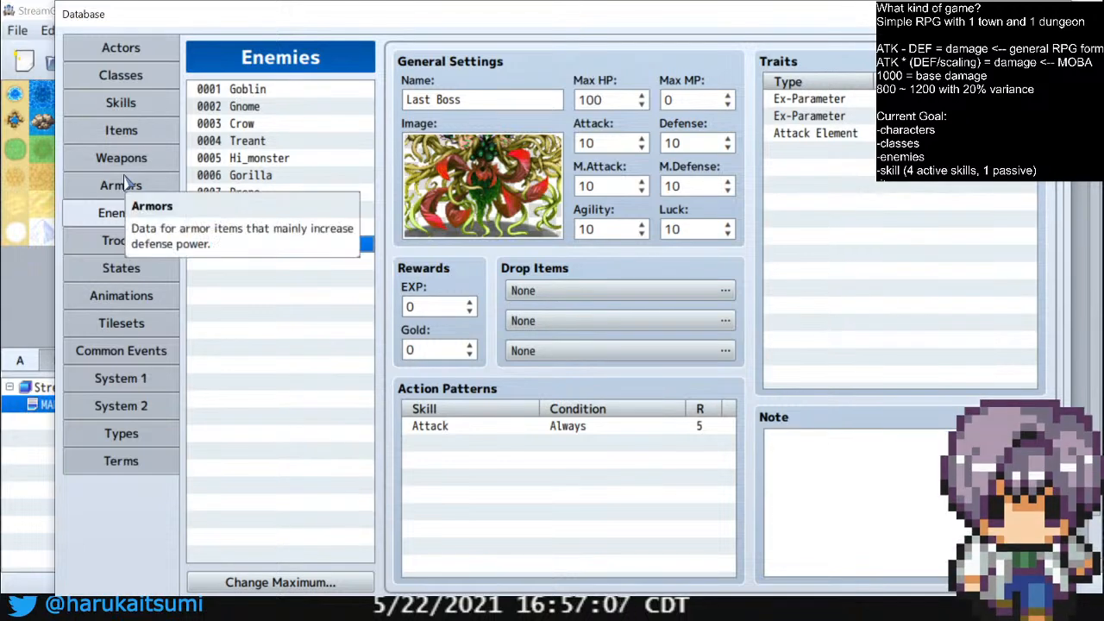
Return to the skill list and rename DPS skill 0030 as "Fireball single"
left_click(122, 106)
left_click(259, 512)
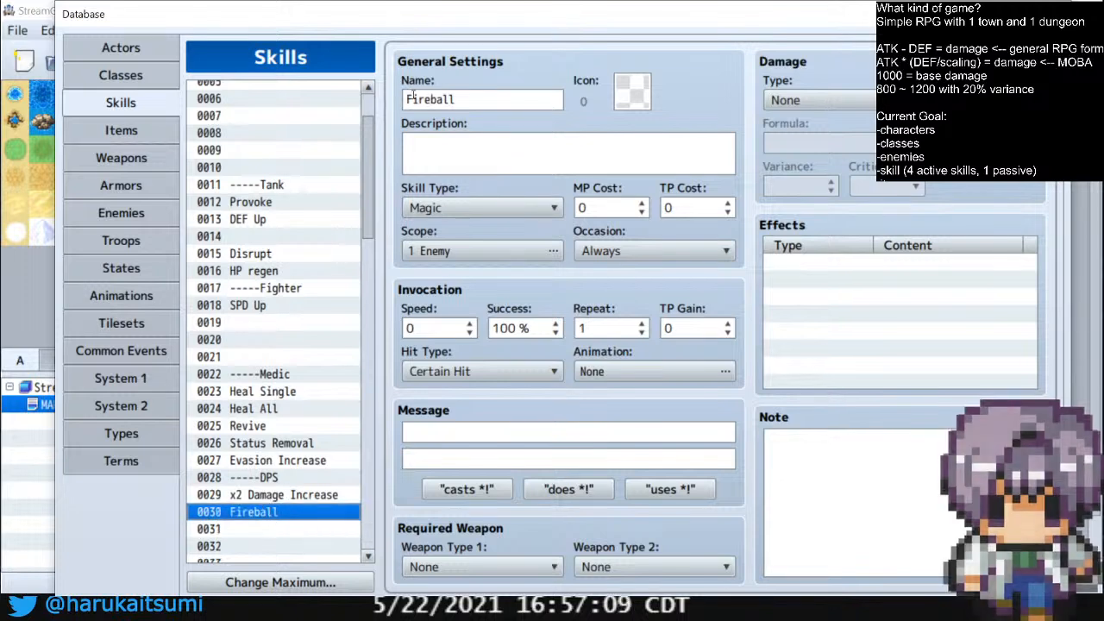
left_click(285, 535)
left_click(495, 101)
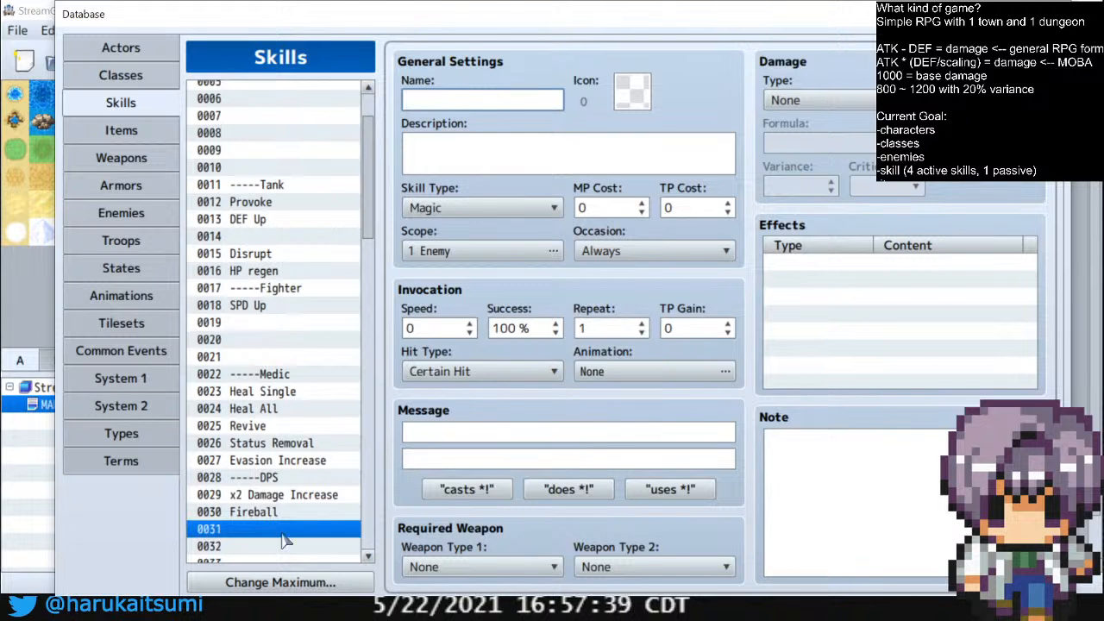
left_click(295, 513)
double_click(483, 96)
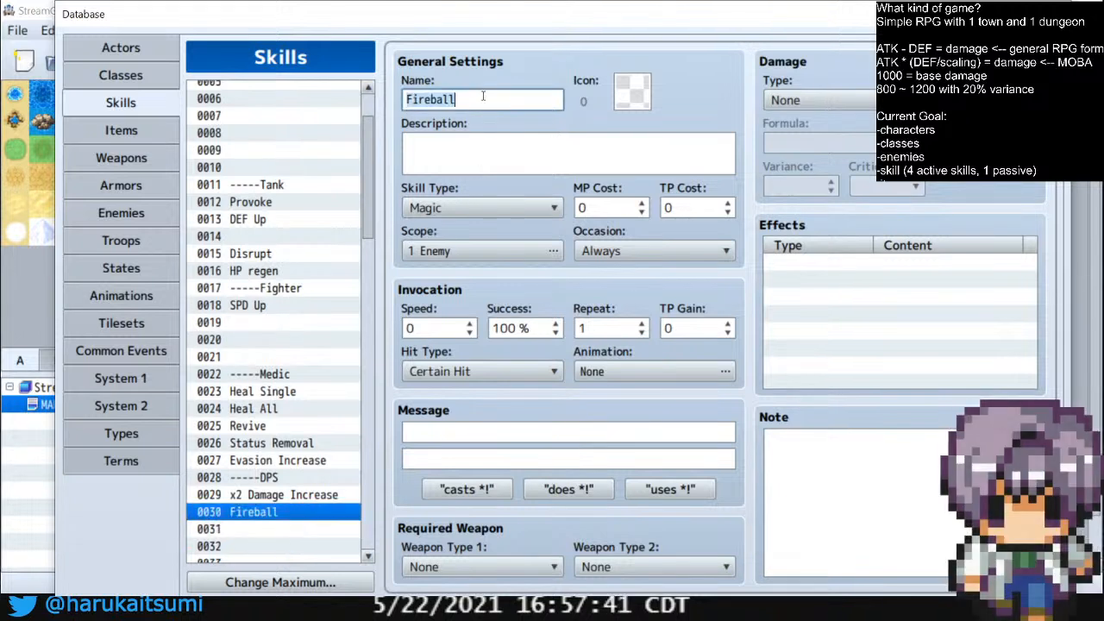
left_click(484, 97)
type("s")
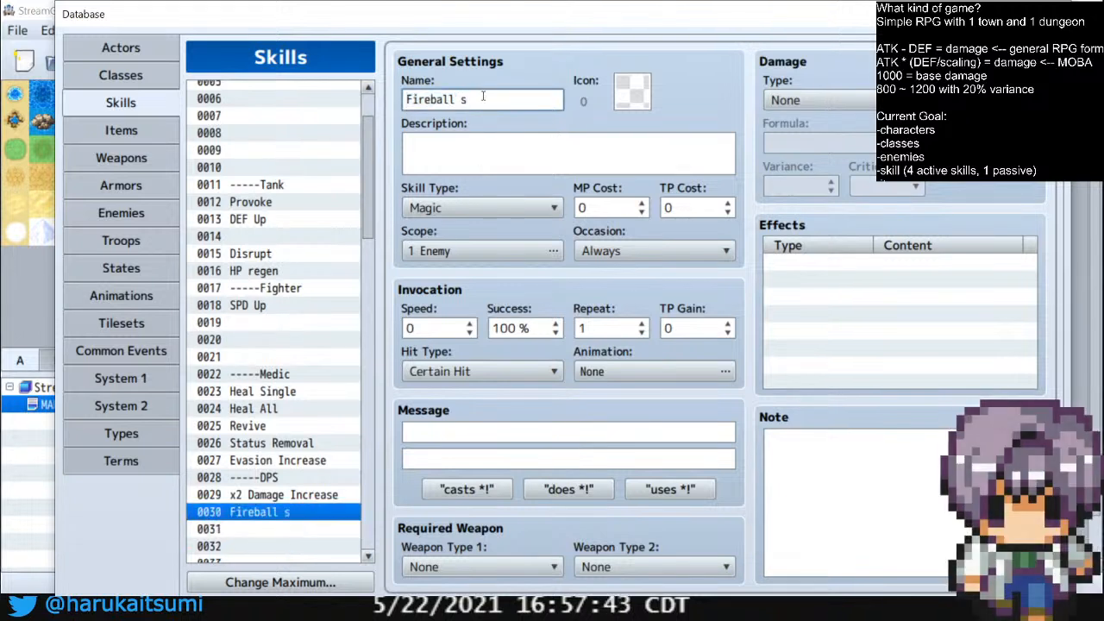
type("ingle")
Name the empty DPS skill 0031 "Explosion all"
left_click(298, 529)
left_click(448, 106)
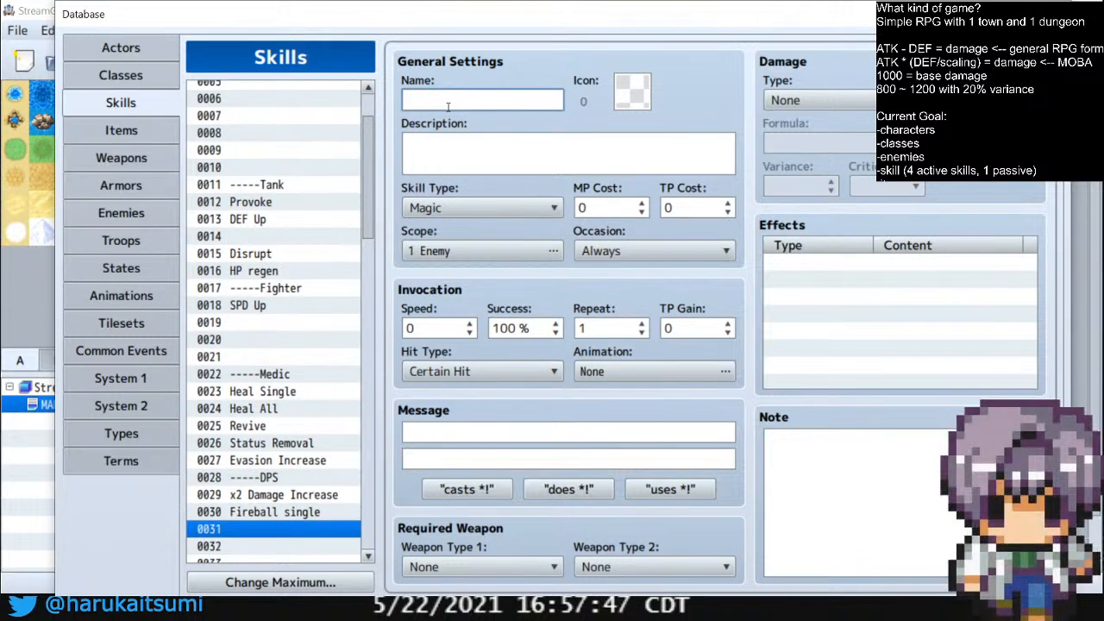
type("Explosion")
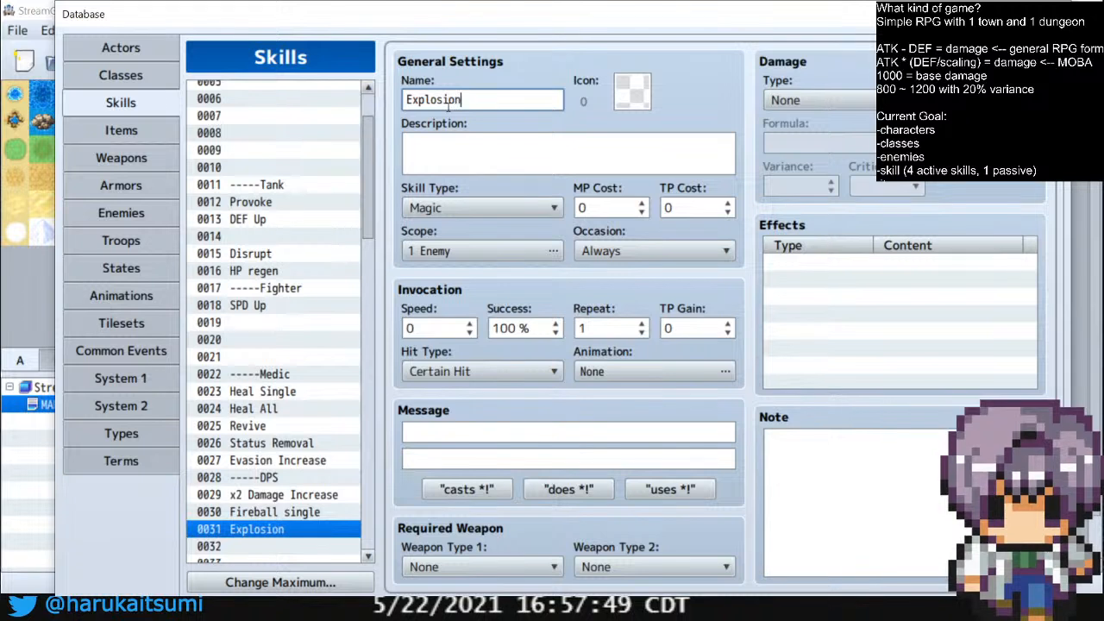
type(" all")
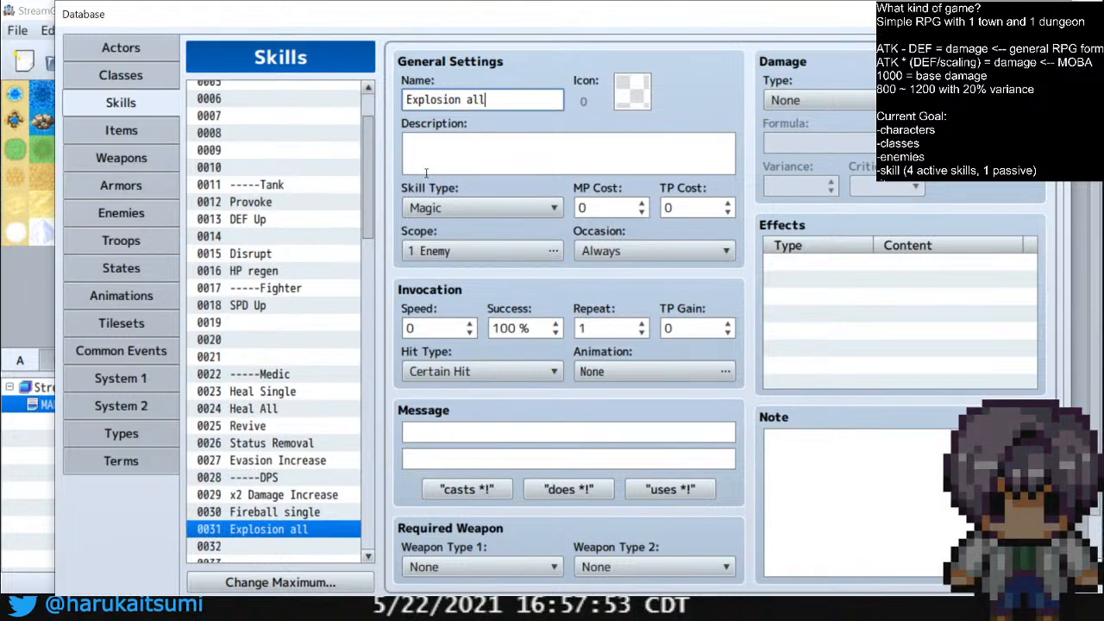
Leave DPS skill 0032 empty and name skill 0033 "Magic charge"
scroll(373, 205, "down", 6)
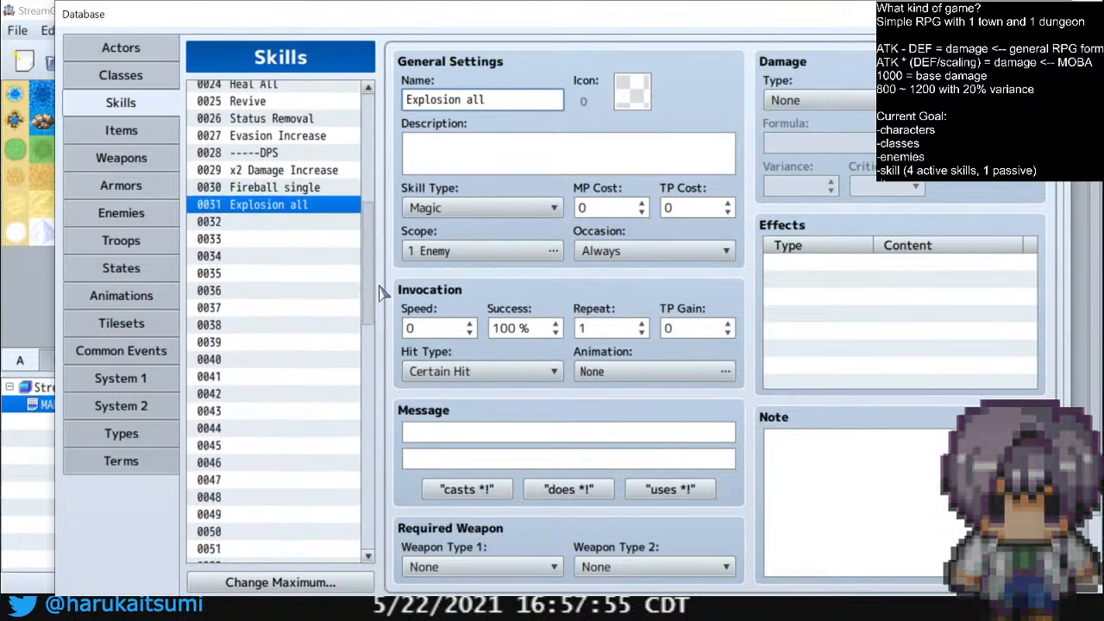
left_click(316, 216)
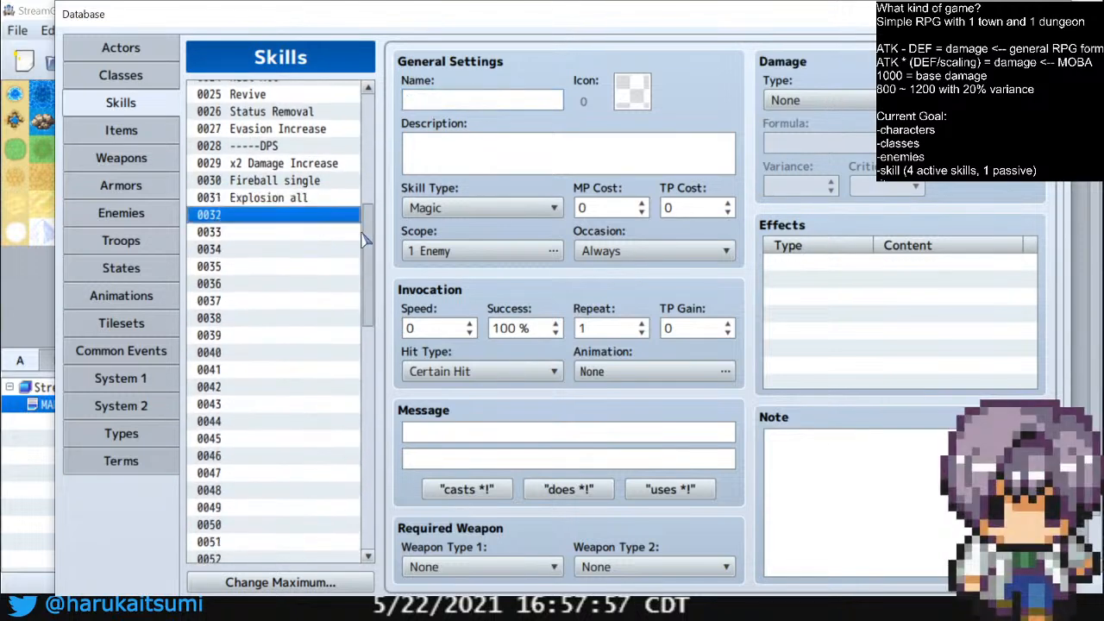
left_click(429, 101)
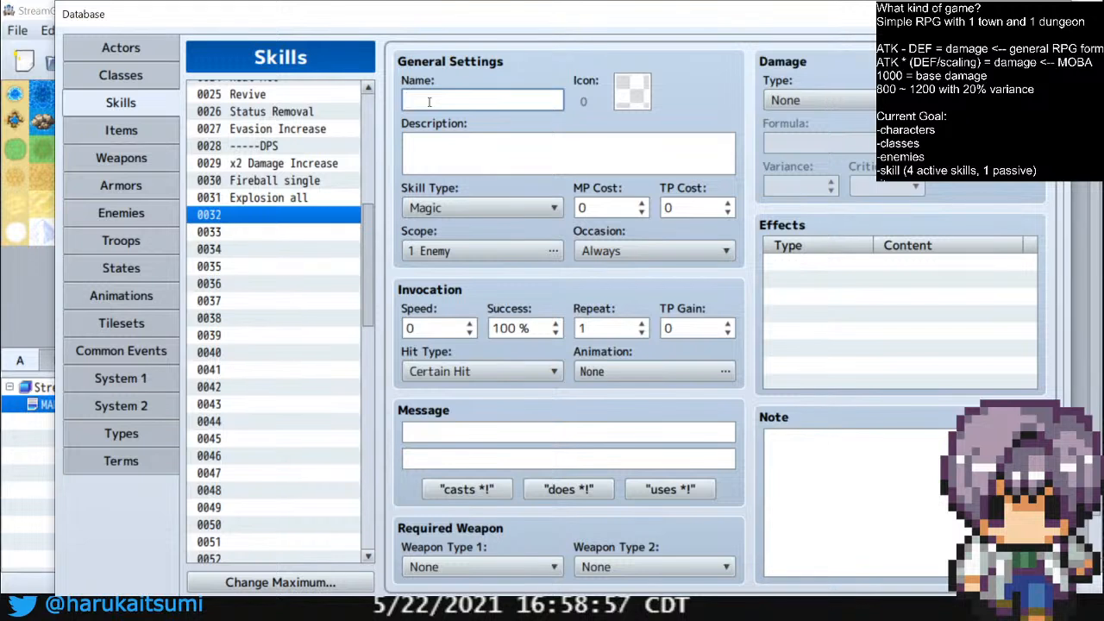
left_click(291, 233)
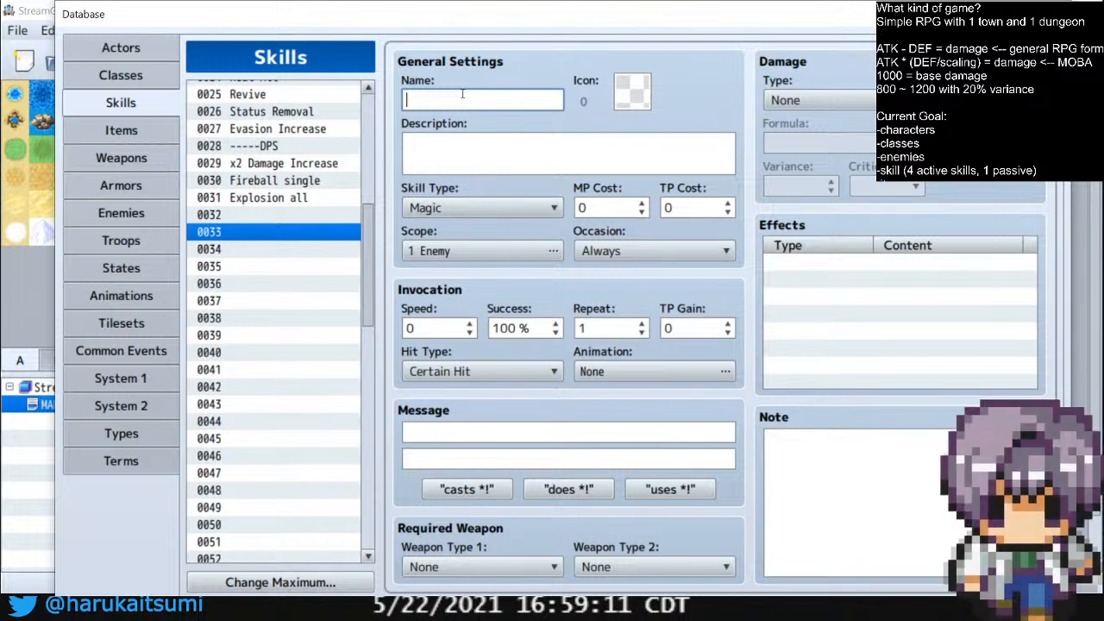
type("M")
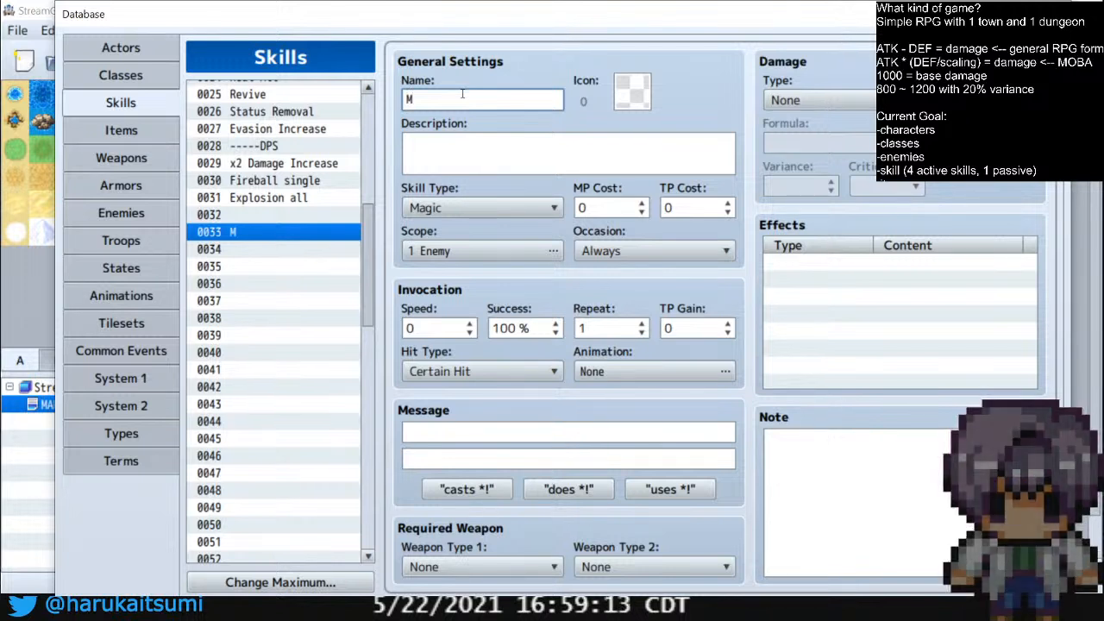
type("agic")
key("BackSpace")
type("agic re")
type("c")
key("BackSpace")
key("BackSpace")
key("BackSpace")
type("charge")
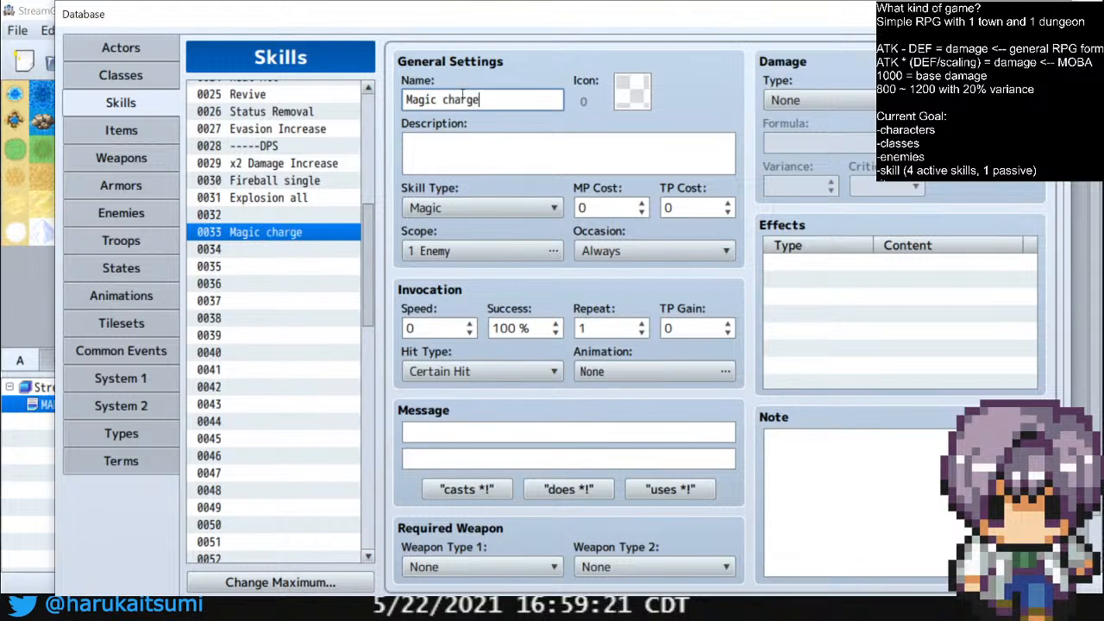
Describe the Magic charge skill as "damage increases as battle goes on"
left_click(462, 139)
type("damage intreases")
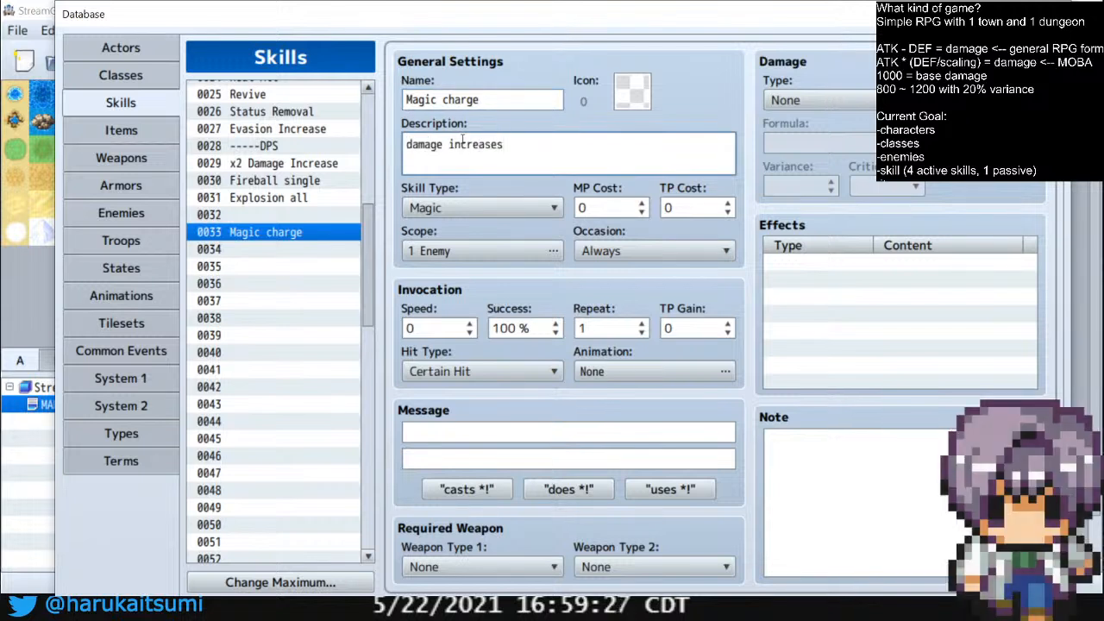
type(" as battle ")
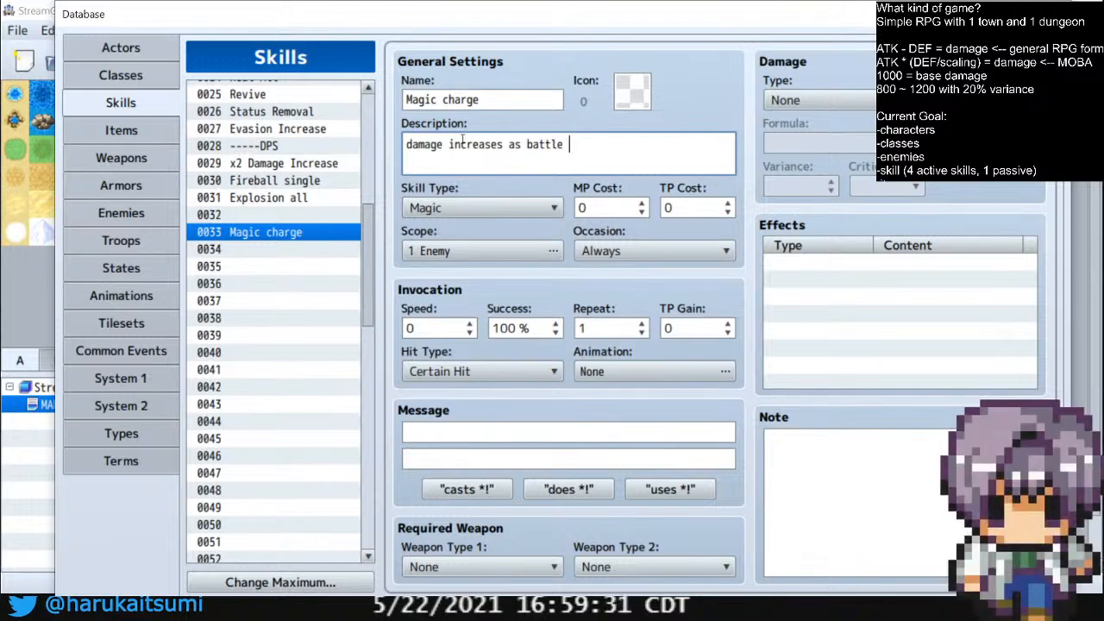
type("g")
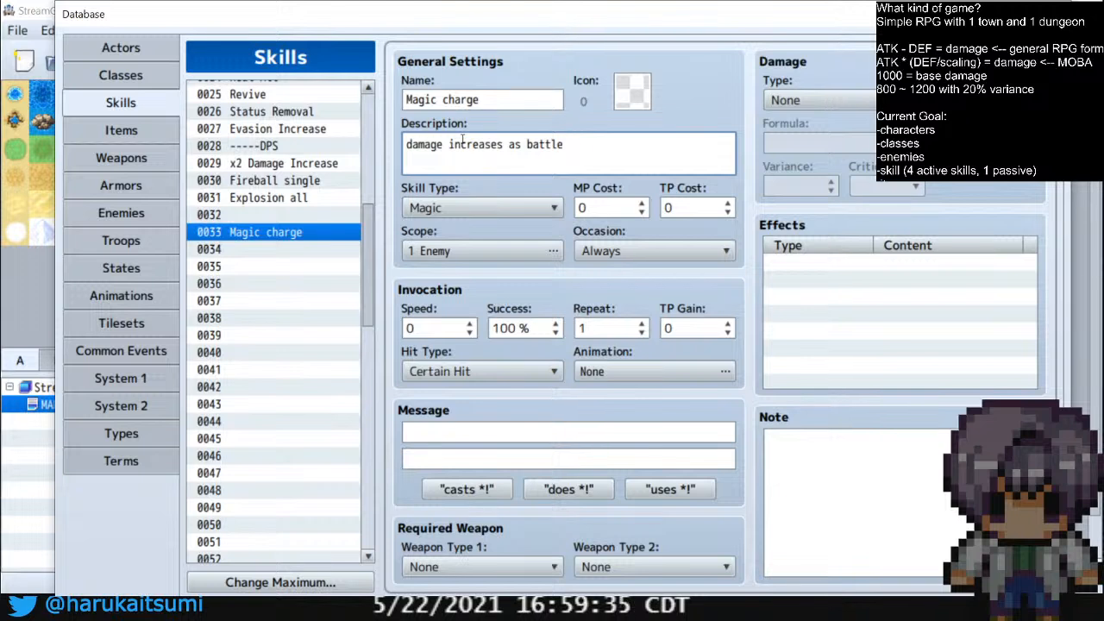
type("goes on")
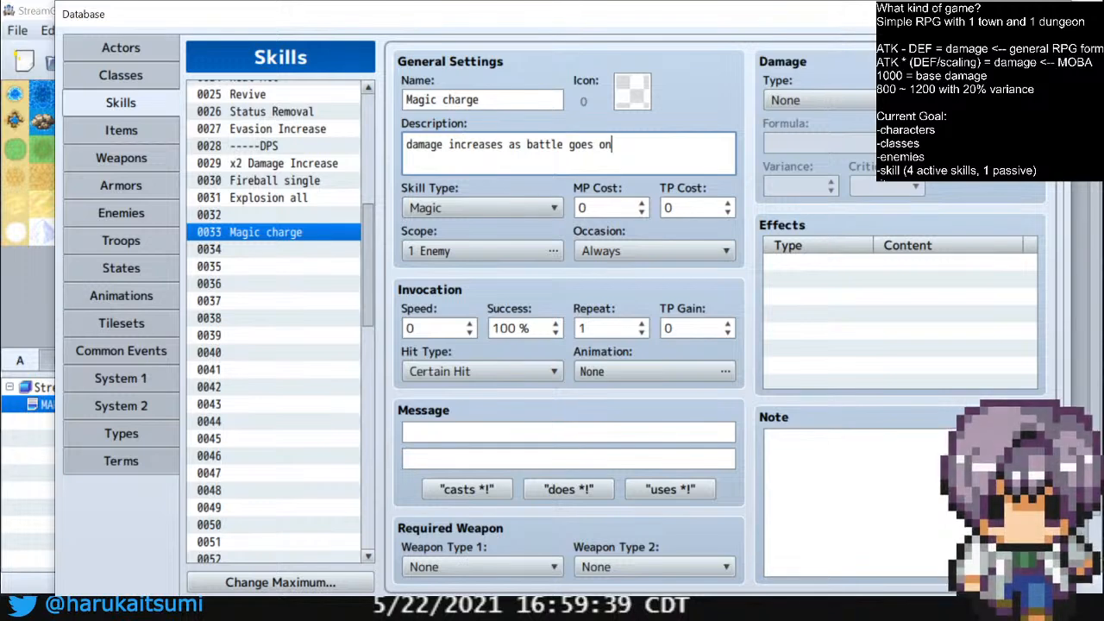
Start a new trait for the Dead state and look through the attack, skill and action trait types for a damage increase option
left_click(144, 274)
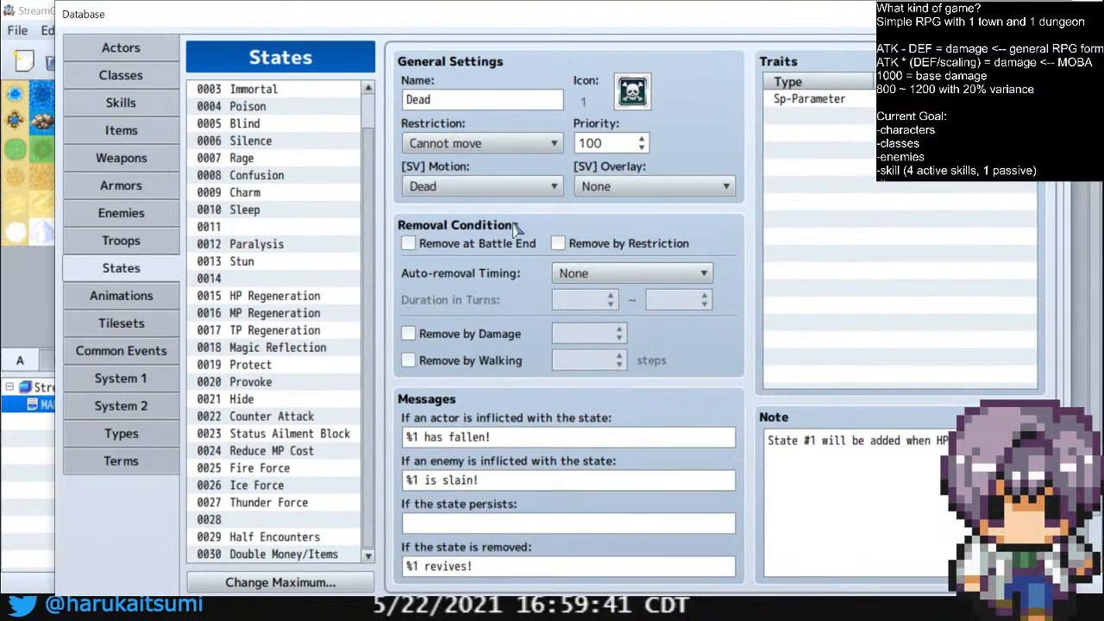
double_click(803, 125)
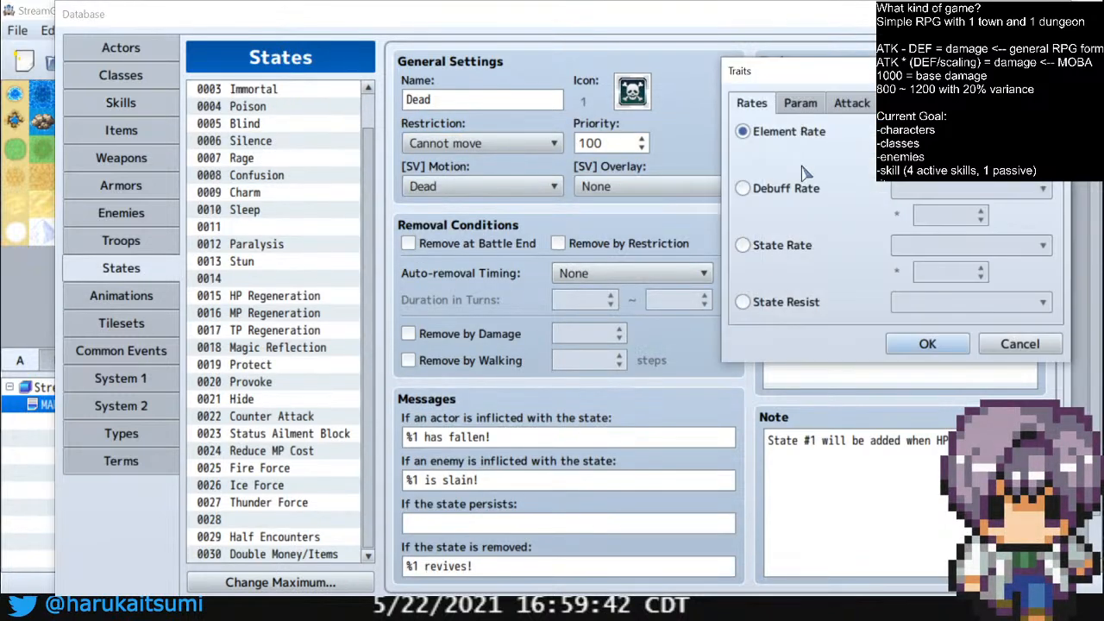
left_click(799, 104)
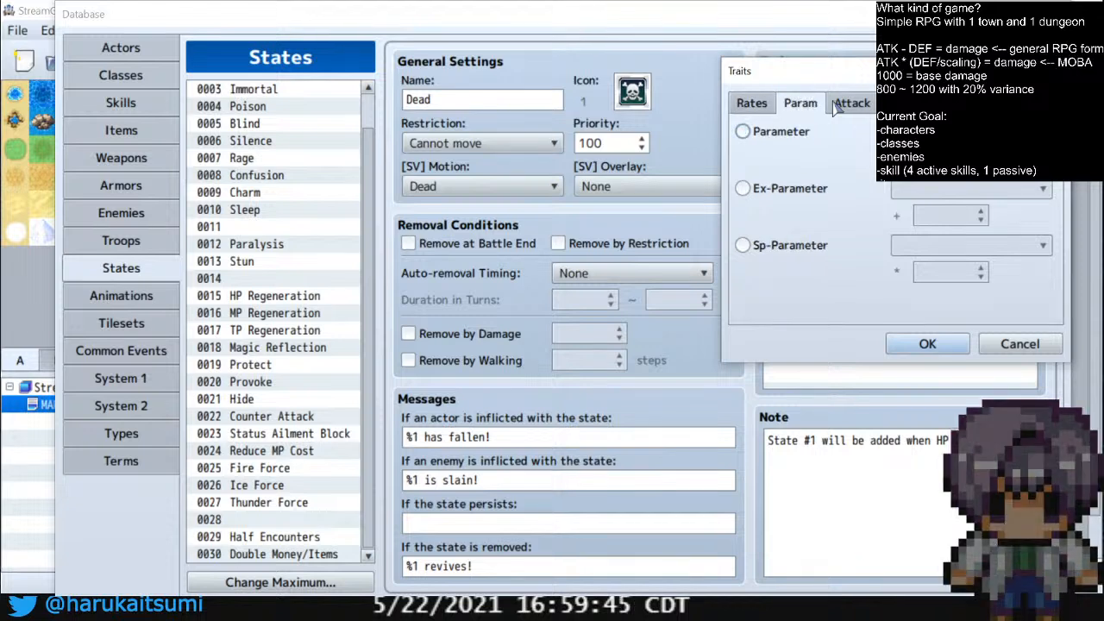
left_click(897, 104)
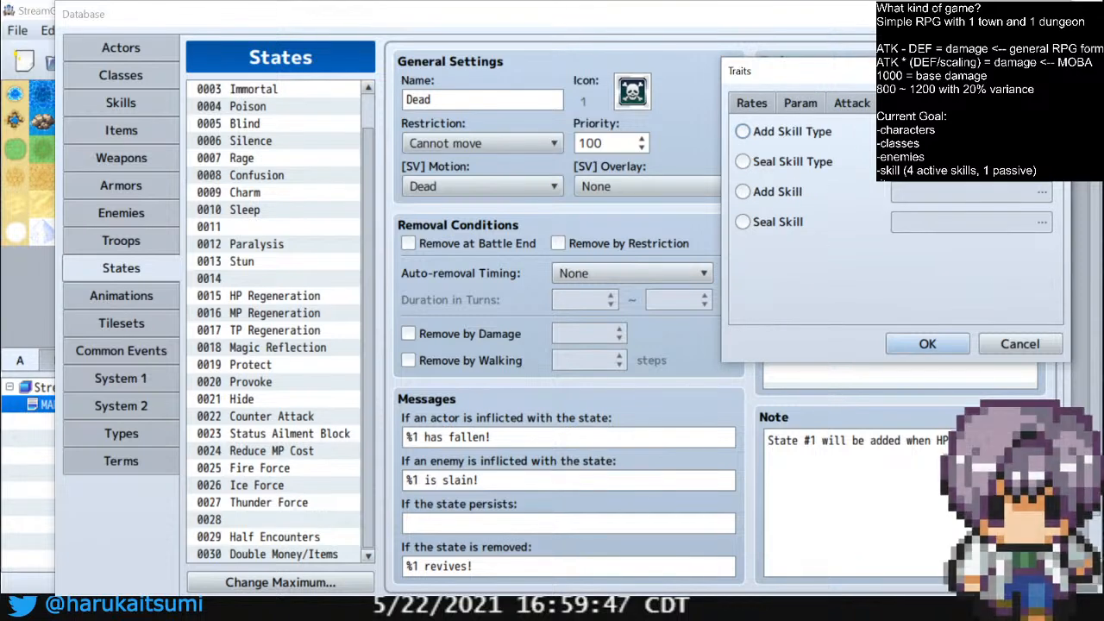
left_click(856, 105)
left_click(799, 164)
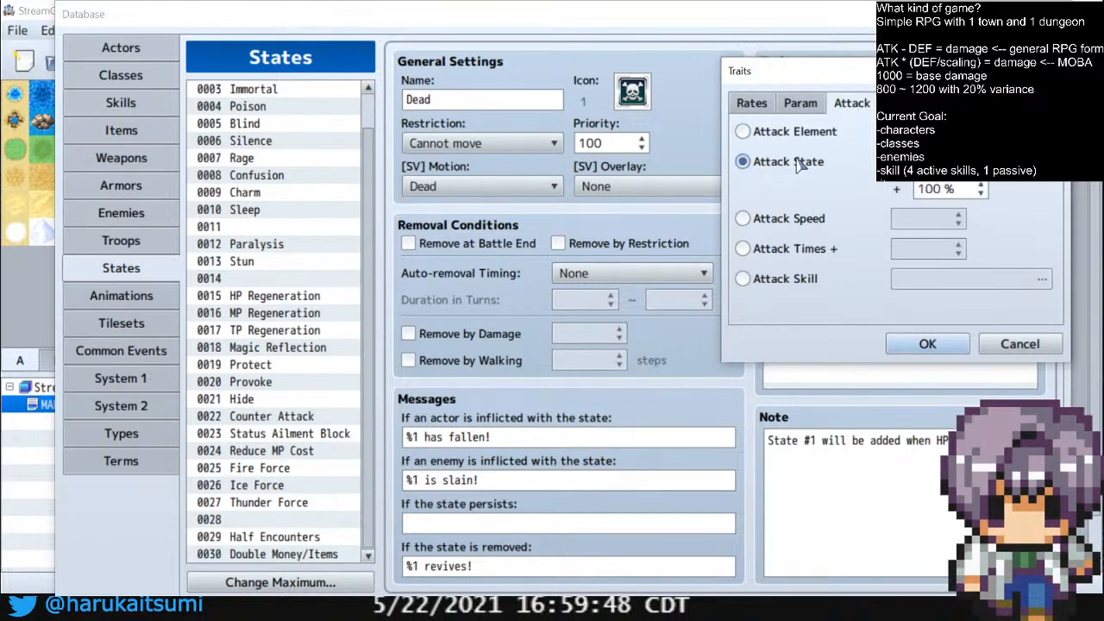
left_click(787, 220)
left_click(785, 250)
left_click(786, 278)
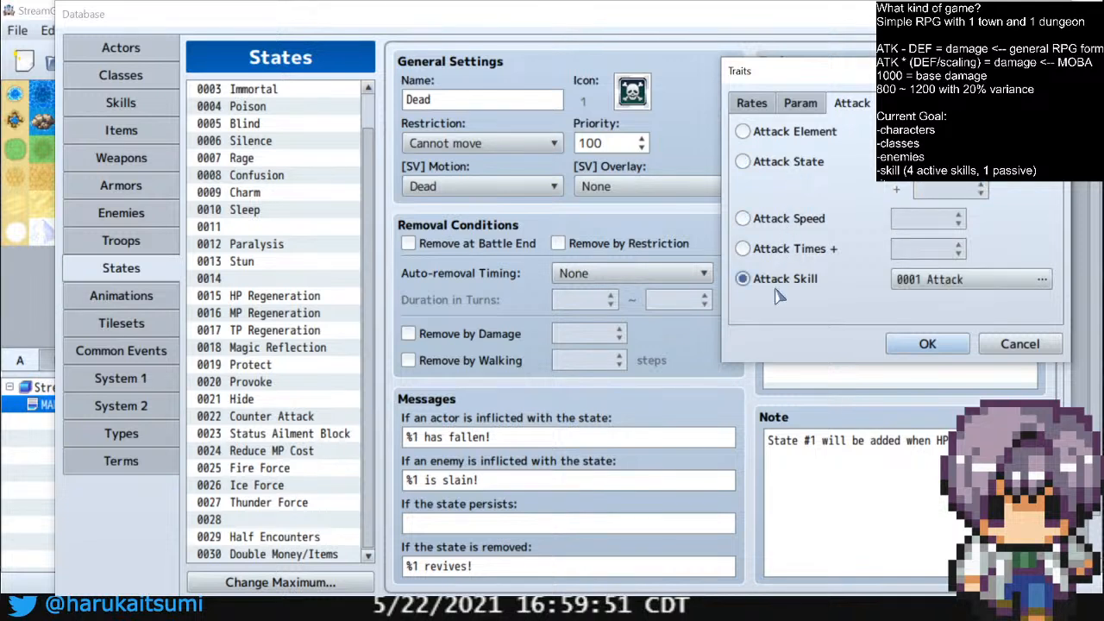
left_click(984, 103)
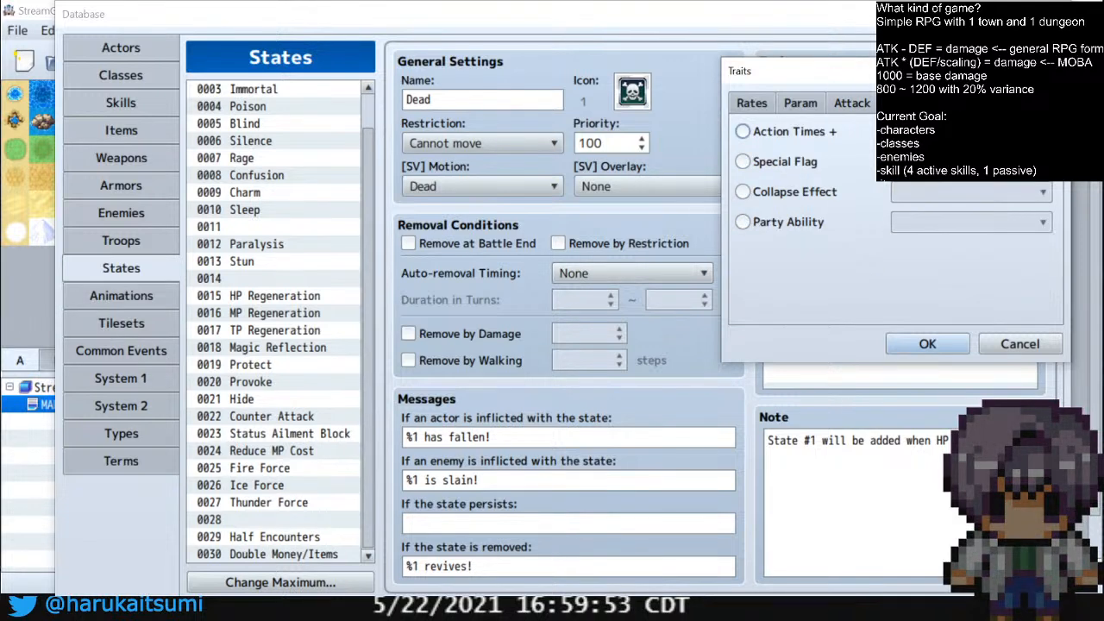
left_click(802, 168)
left_click(807, 193)
left_click(792, 135)
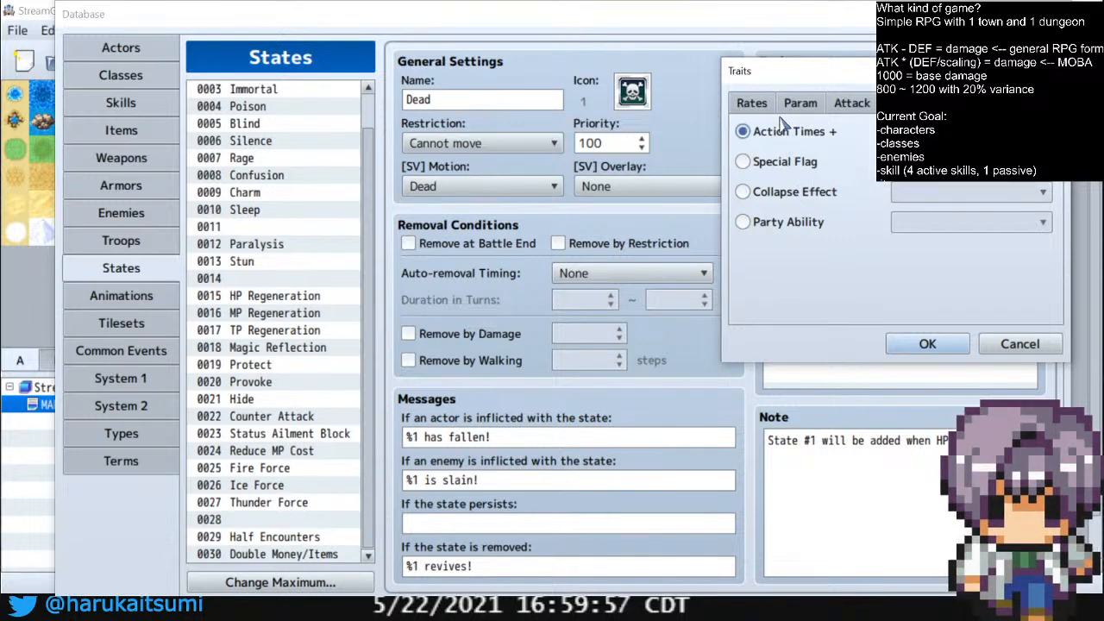
Examine the rate and parameter trait types, including the choices offered for Ex-Parameter and Sp-Parameter
left_click(756, 105)
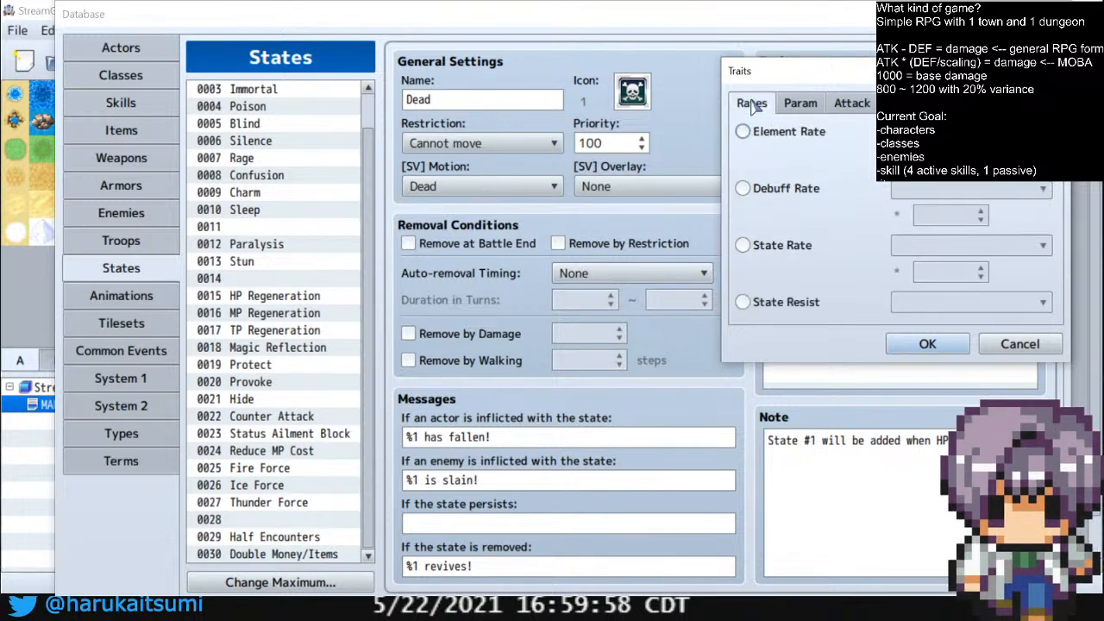
left_click(794, 191)
left_click(787, 253)
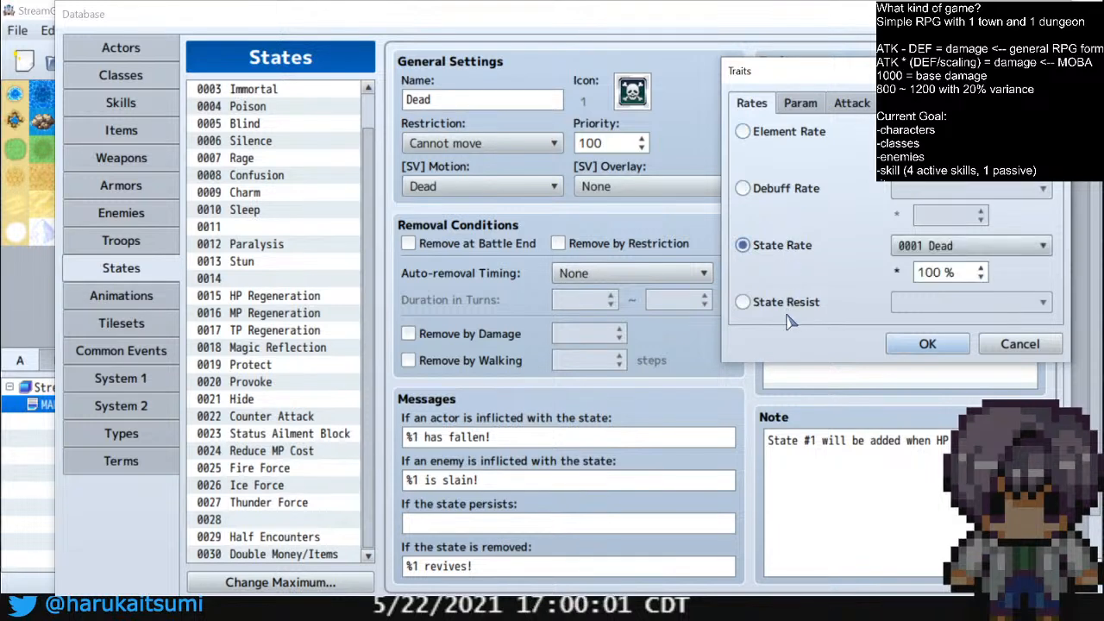
left_click(787, 306)
left_click(803, 103)
left_click(804, 135)
left_click(806, 195)
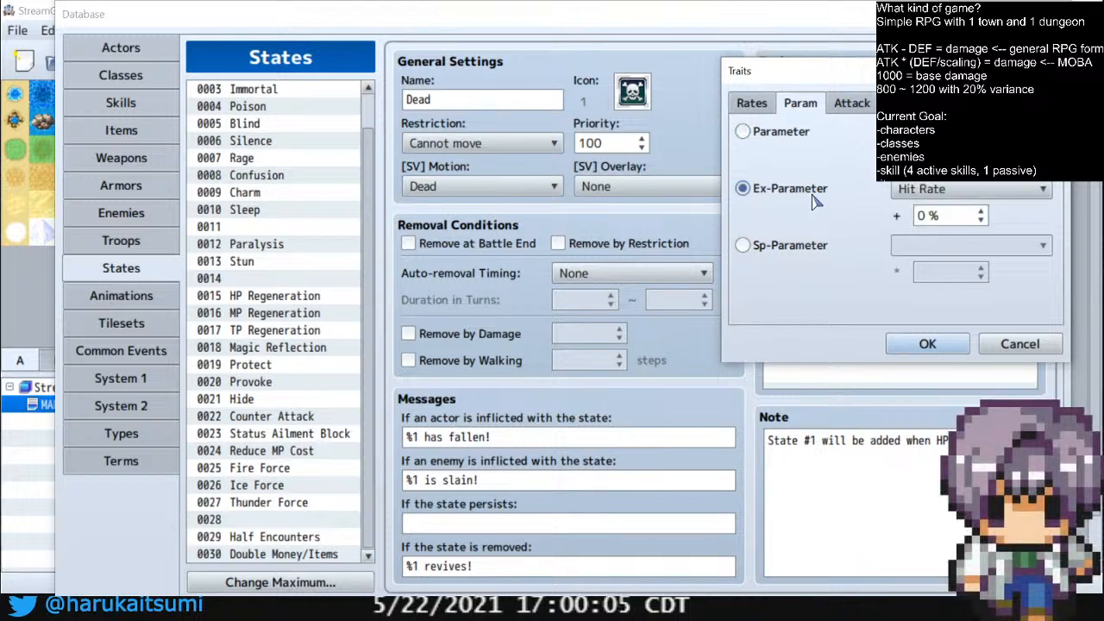
left_click(899, 190)
left_click(923, 202)
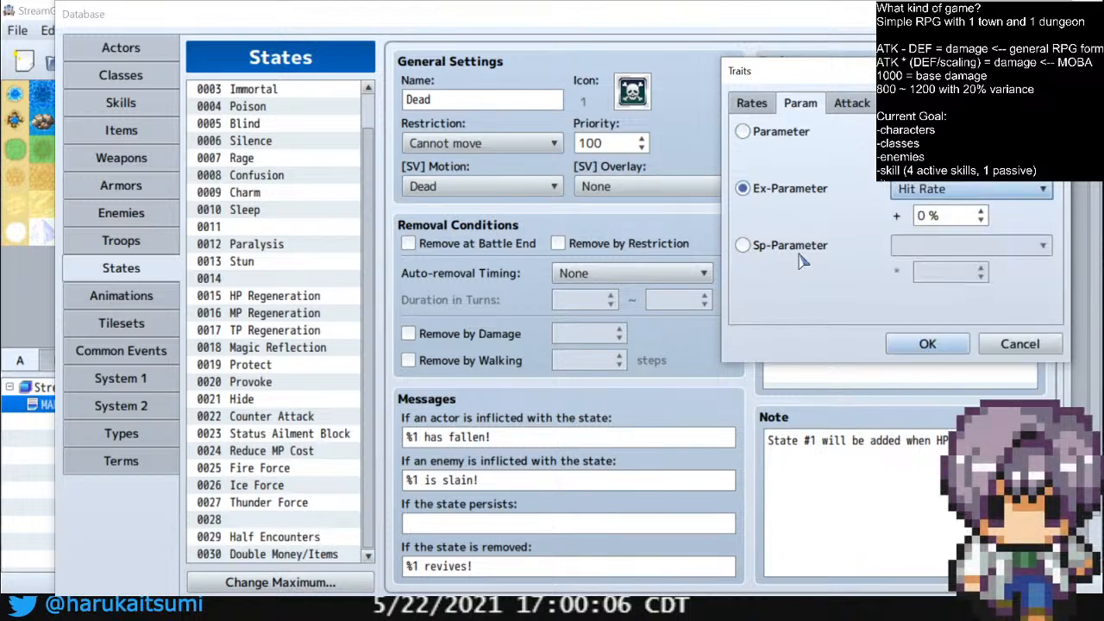
left_click(911, 246)
left_click(925, 247)
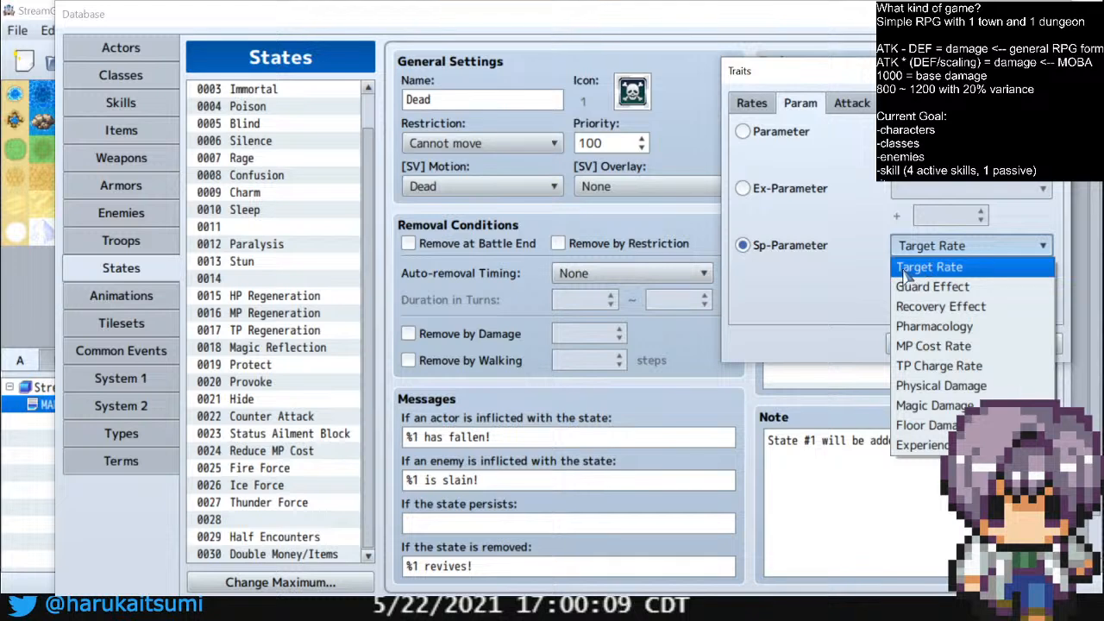
left_click(827, 283)
Examine the Attack Element, Attack State, Attack Speed, Attack Times and Attack Skill traits, and leave without adding one
left_click(854, 104)
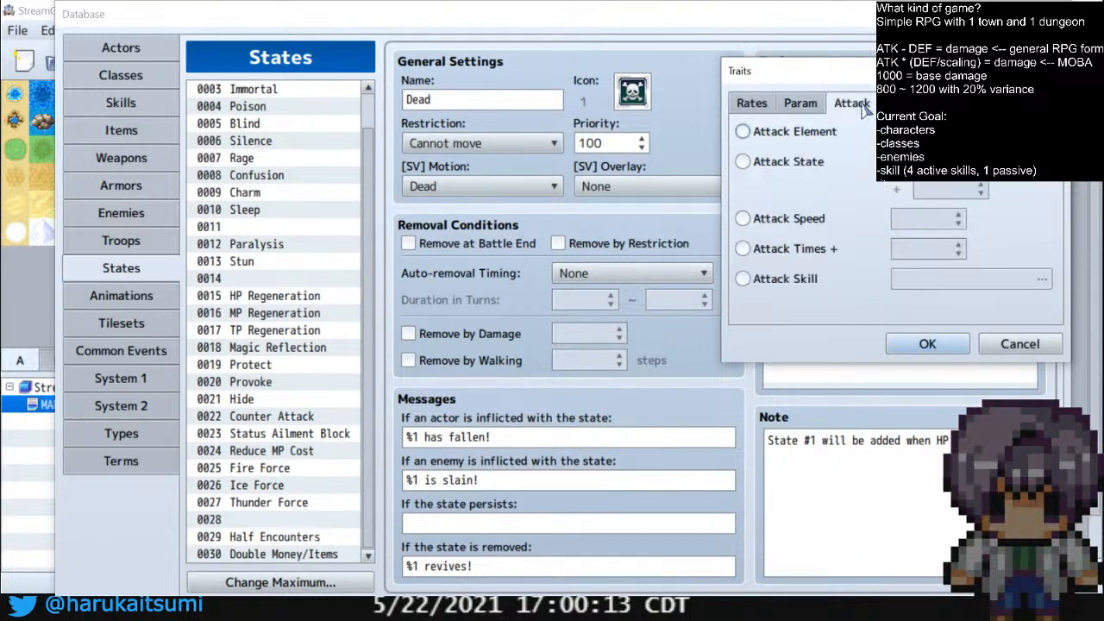
left_click(834, 137)
left_click(966, 131)
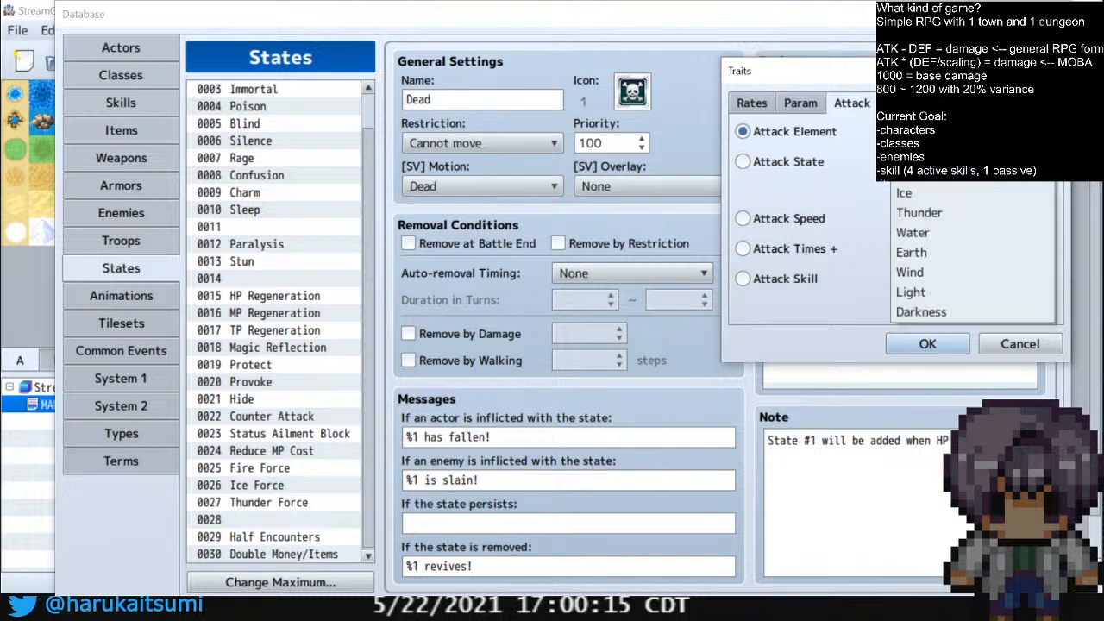
left_click(811, 166)
left_click(811, 164)
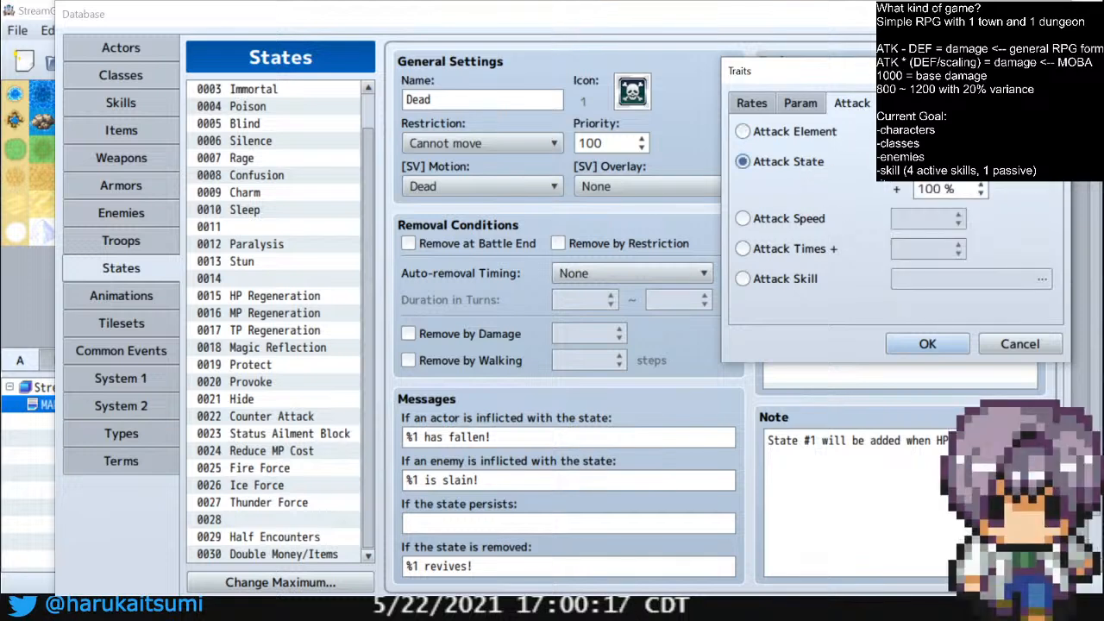
left_click(790, 221)
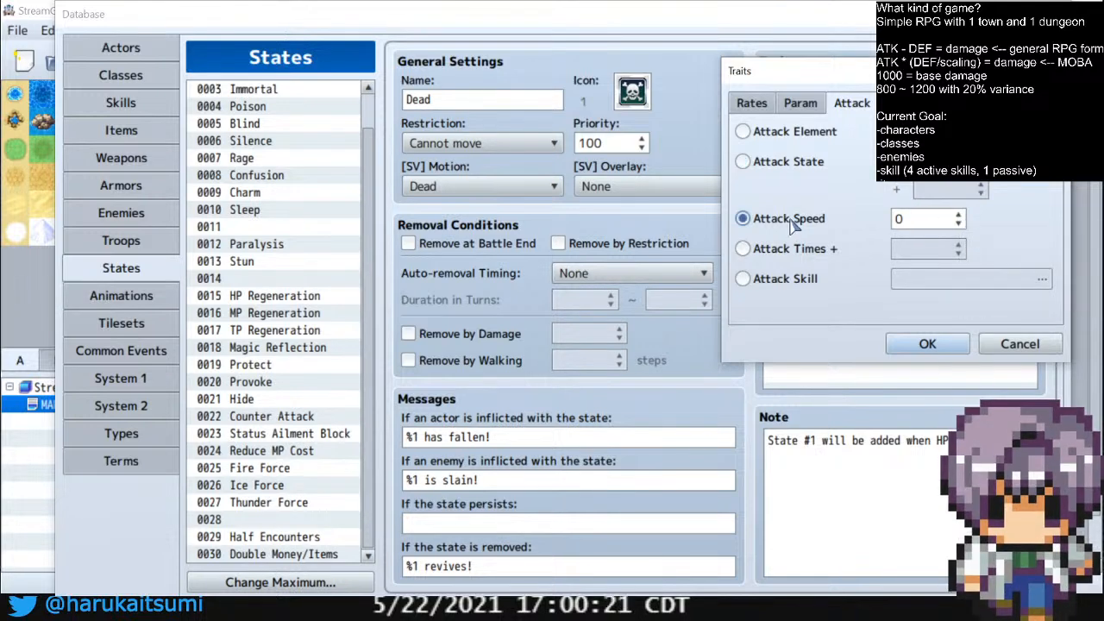
mouse_move(794, 223)
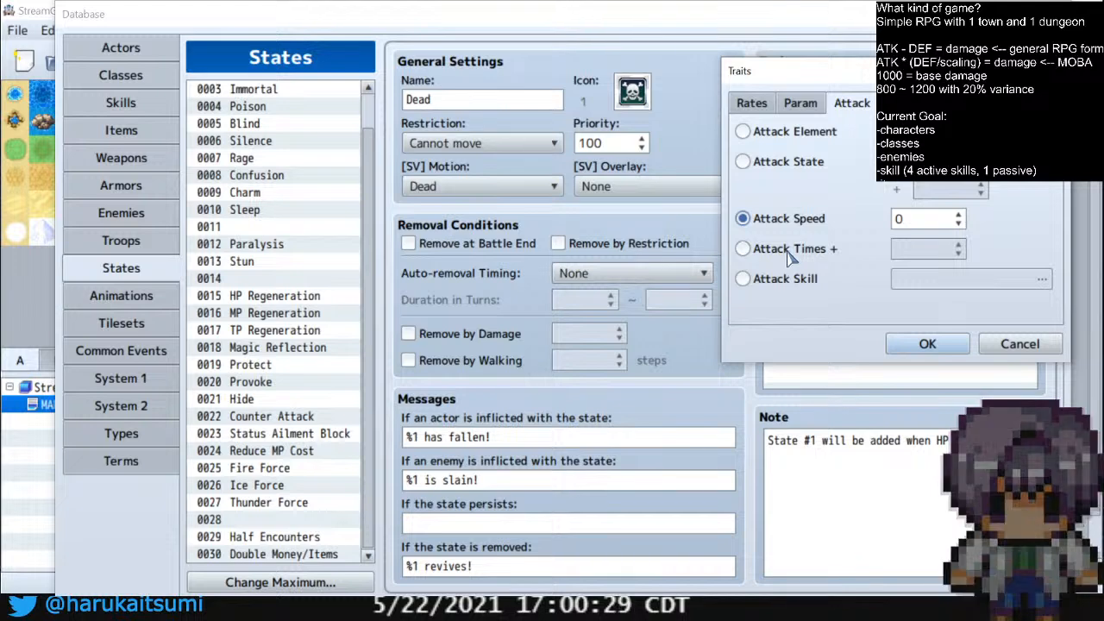
left_click(789, 250)
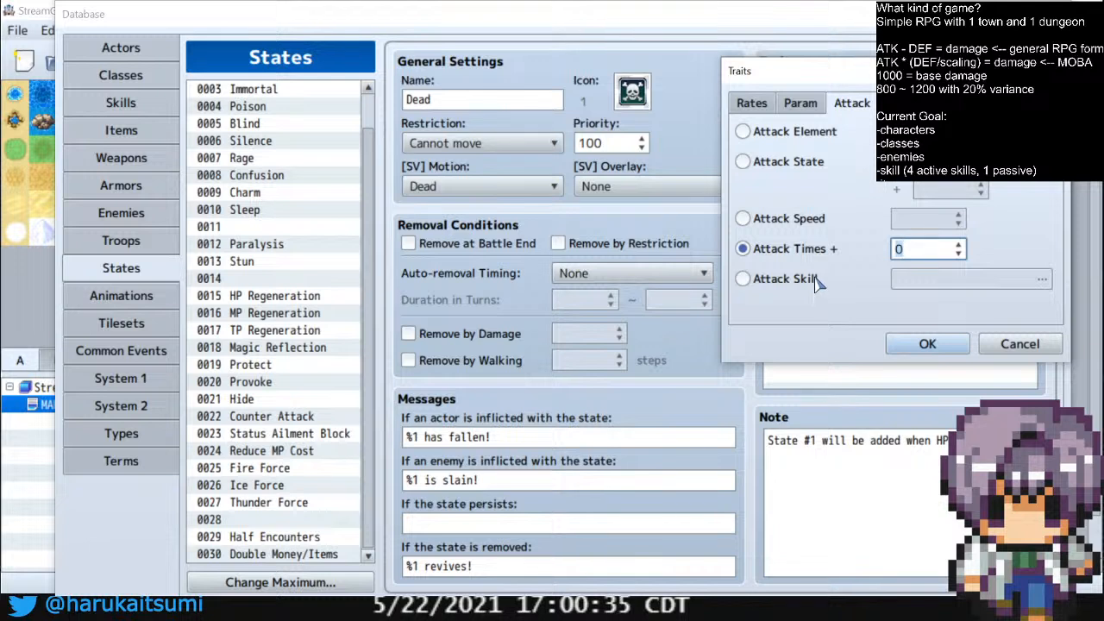
left_click(815, 278)
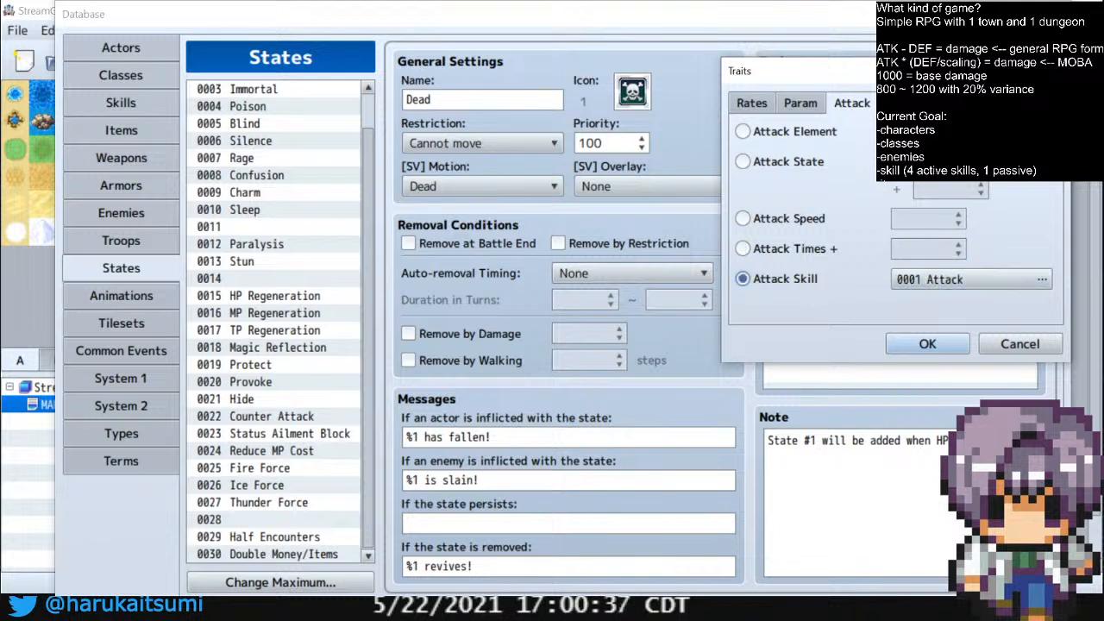
left_click(897, 102)
left_click(1019, 344)
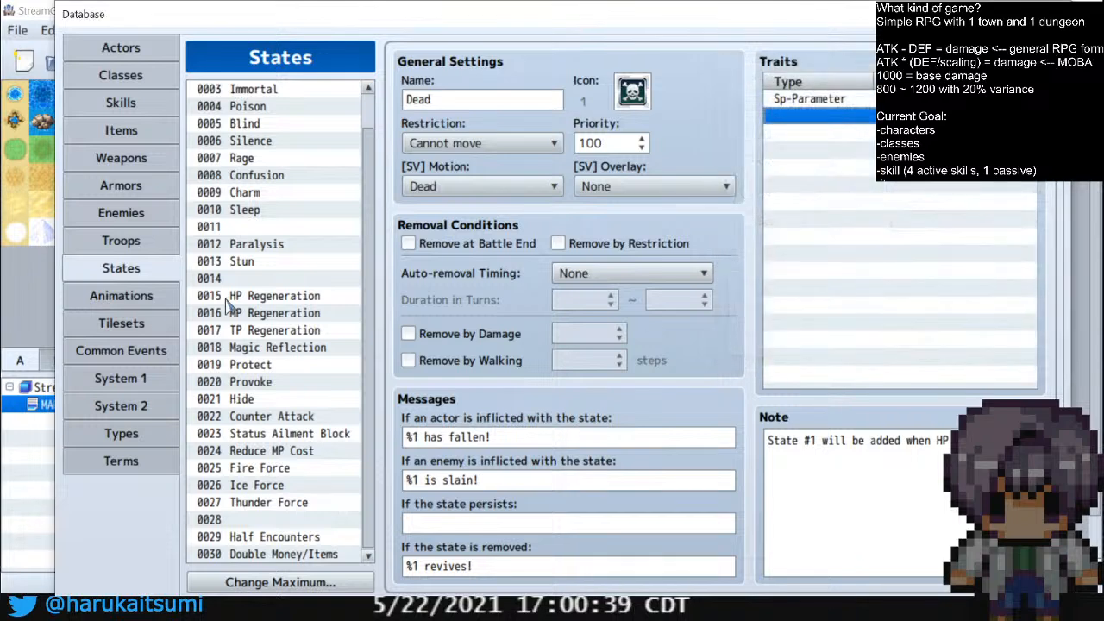
Return to the Magic charge skill and examine the available recovery, state and other effect types without adding one
left_click(125, 104)
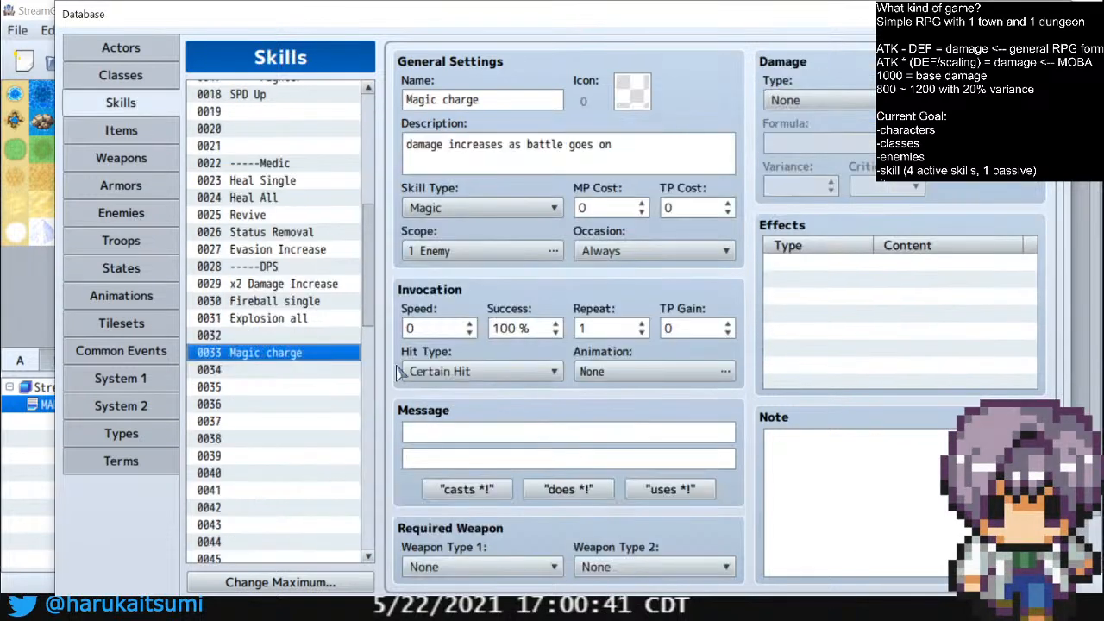
double_click(803, 266)
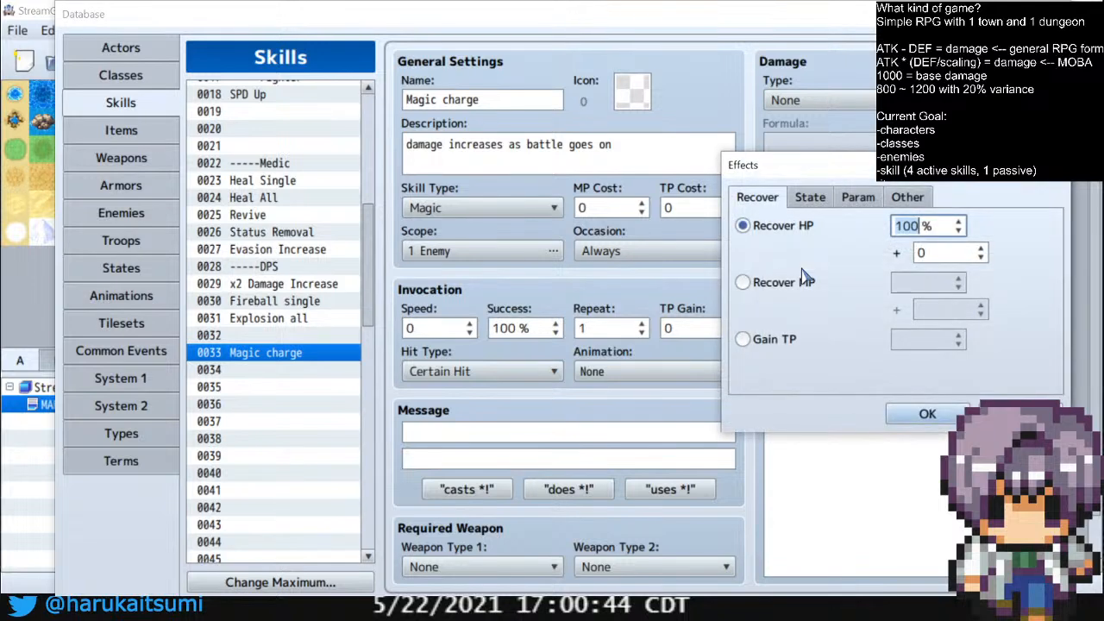
left_click(820, 200)
left_click(792, 232)
left_click(904, 199)
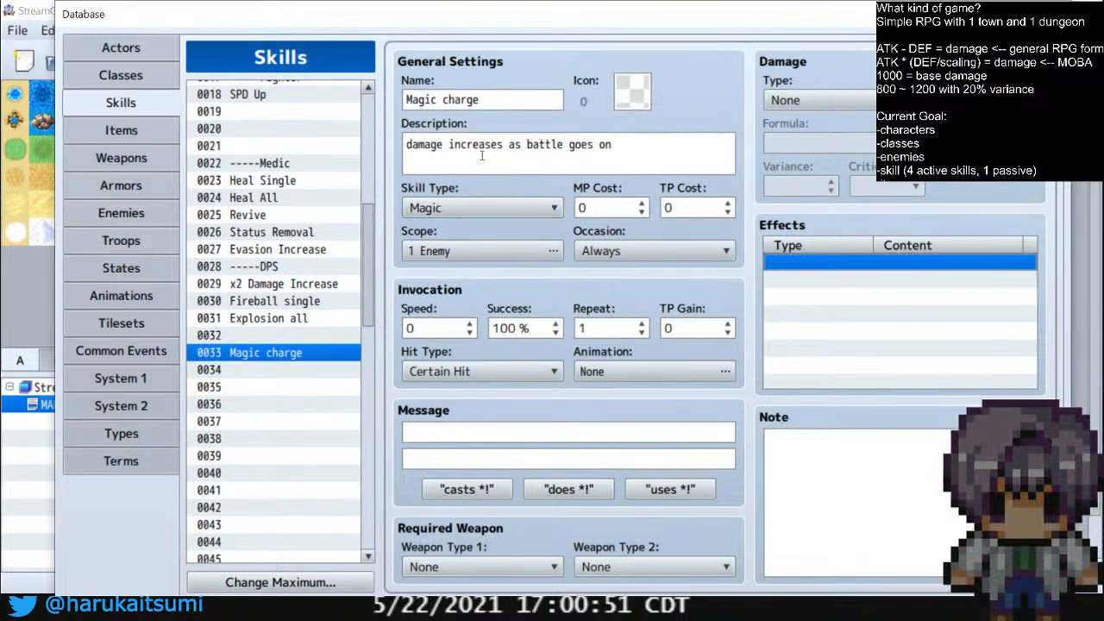
double_click(825, 274)
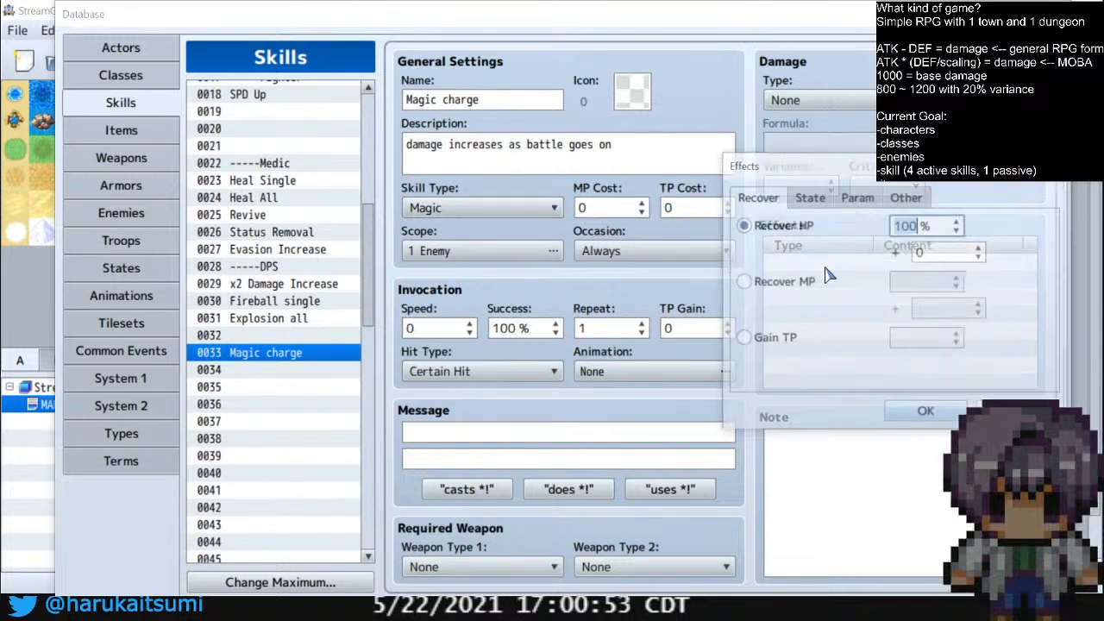
key("Escape")
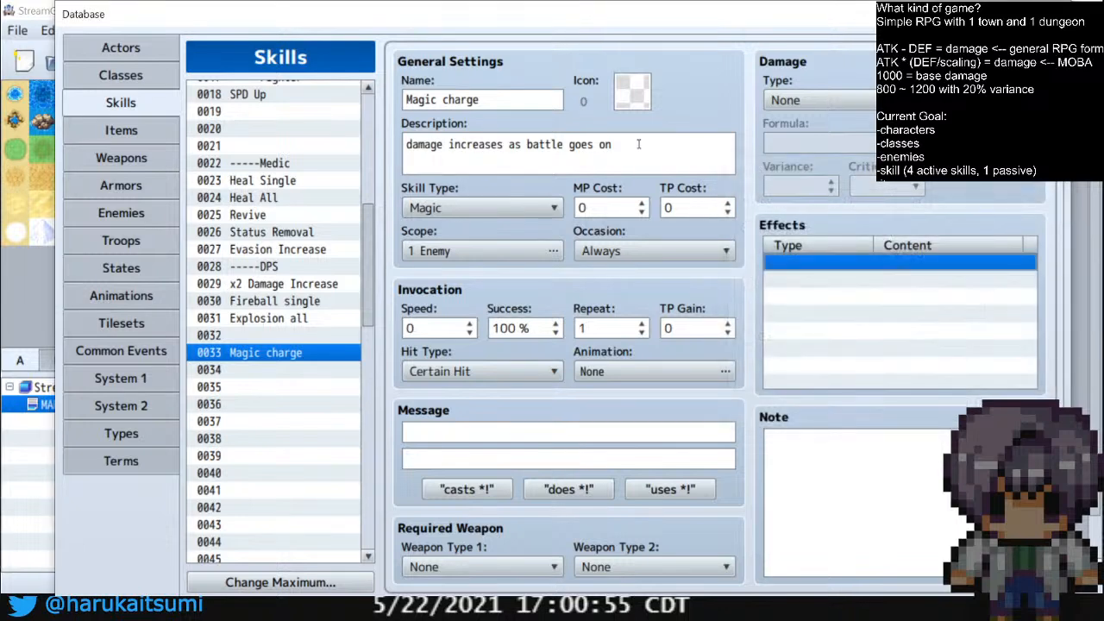
Change the Magic charge description to "damage increases based on TP"
left_click_drag(651, 154, 486, 155)
left_click_drag(613, 145, 506, 145)
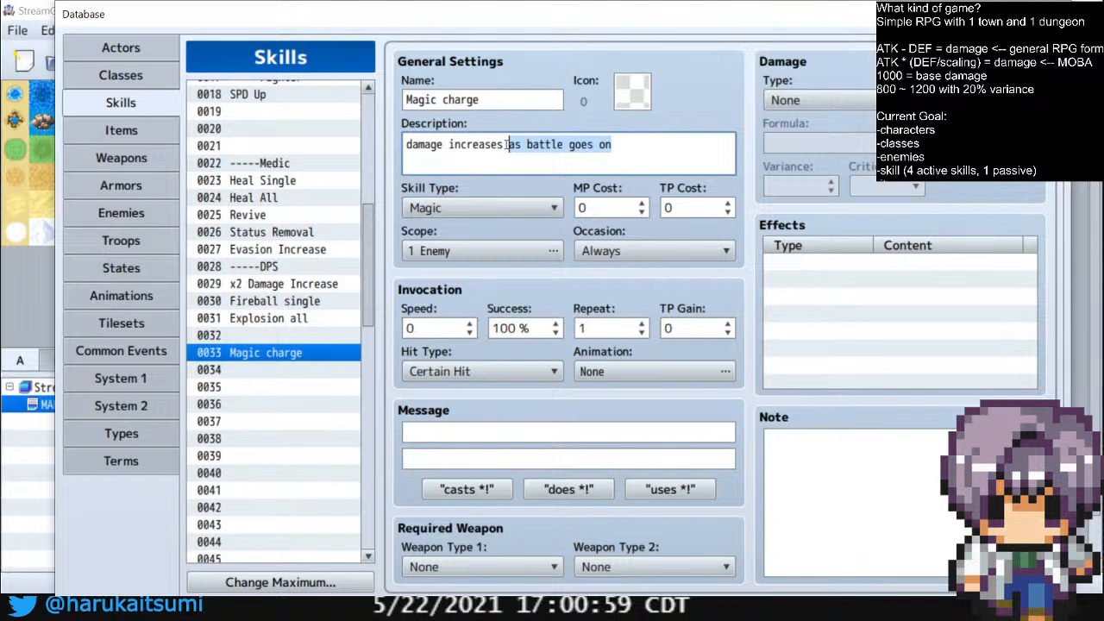
type("based")
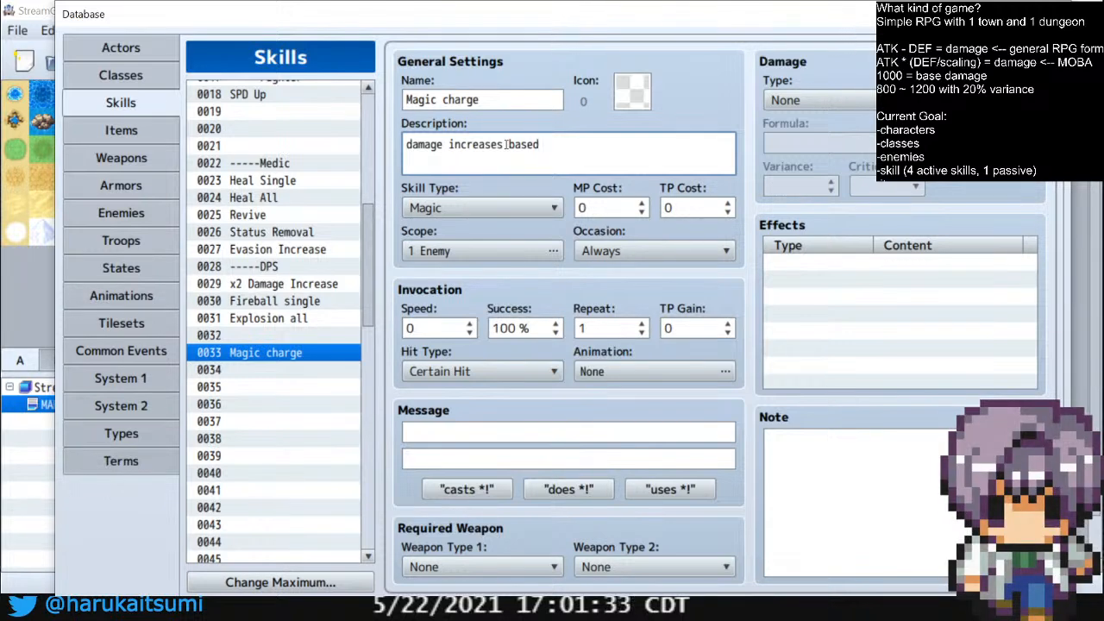
type("on TP")
left_click(993, 611)
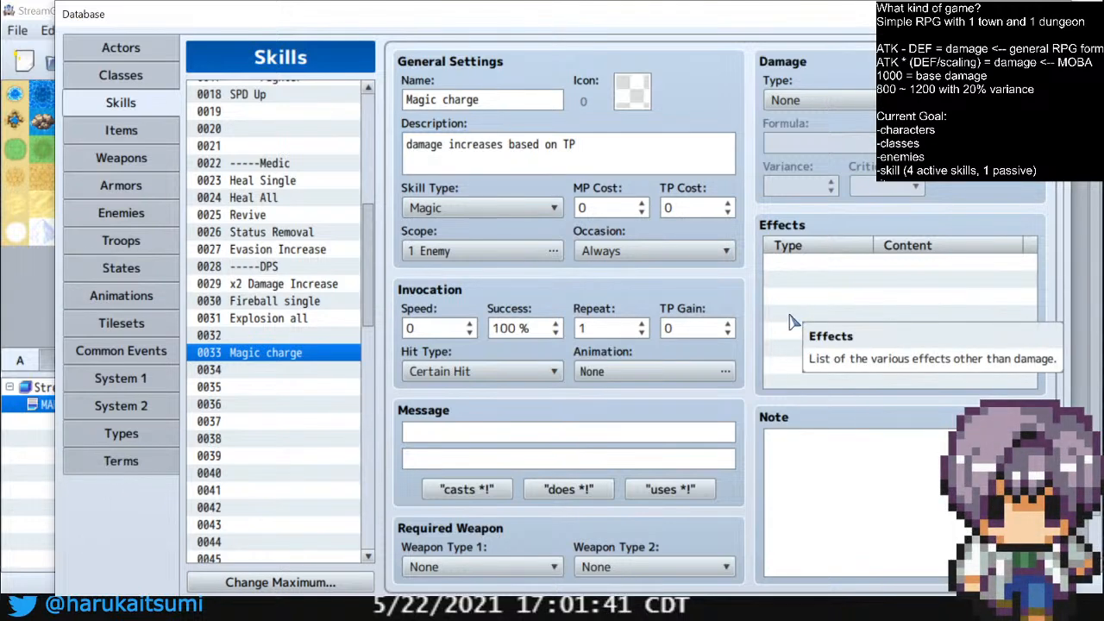
left_click(290, 301)
left_click(292, 318)
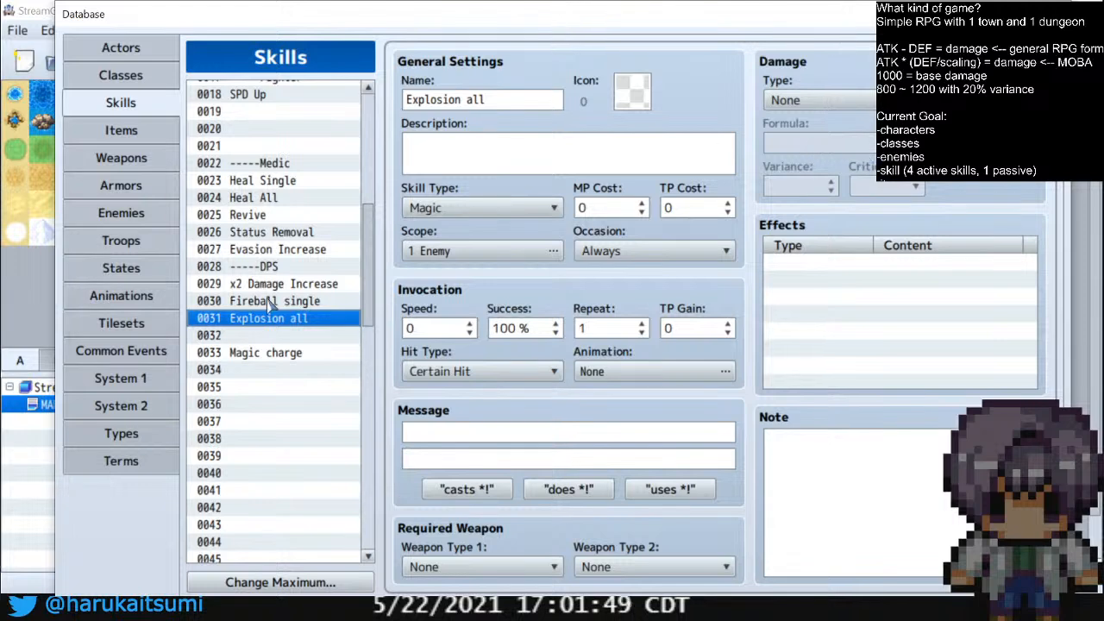
left_click(309, 353)
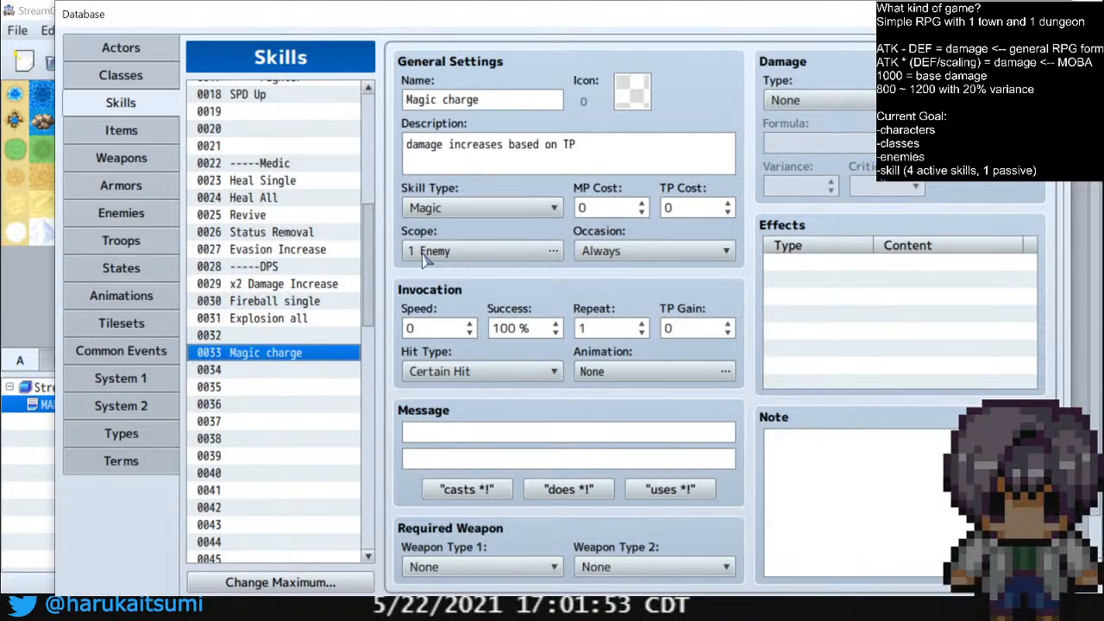
Review the Fireball single and Explosion all skills, moving the database window off the map and back
left_click(286, 320)
left_click(287, 304)
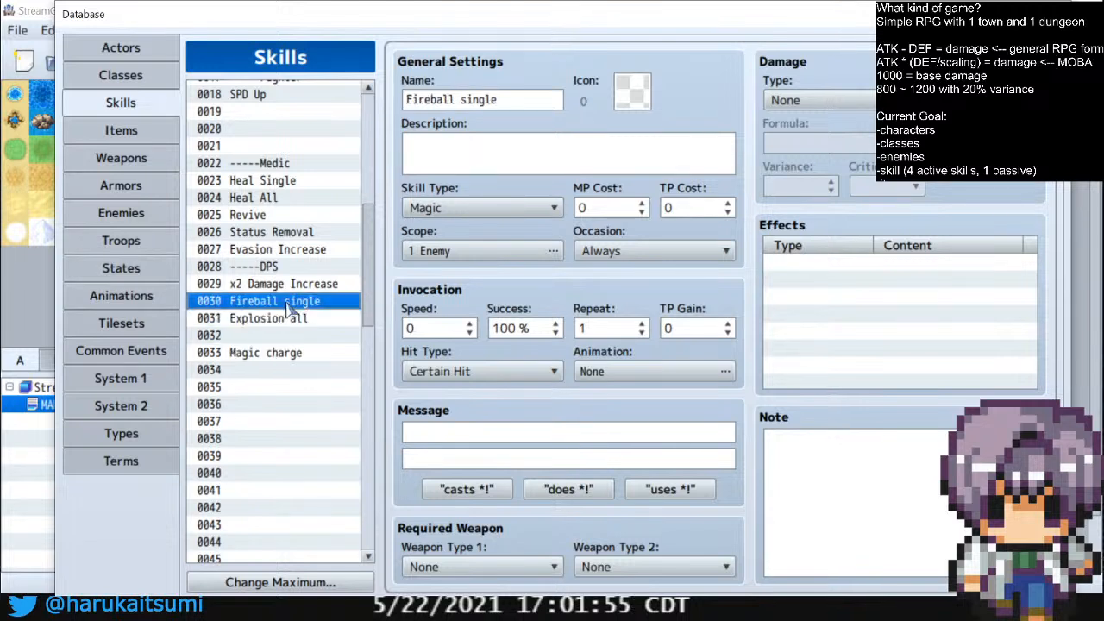
left_click(277, 332)
left_click(286, 319)
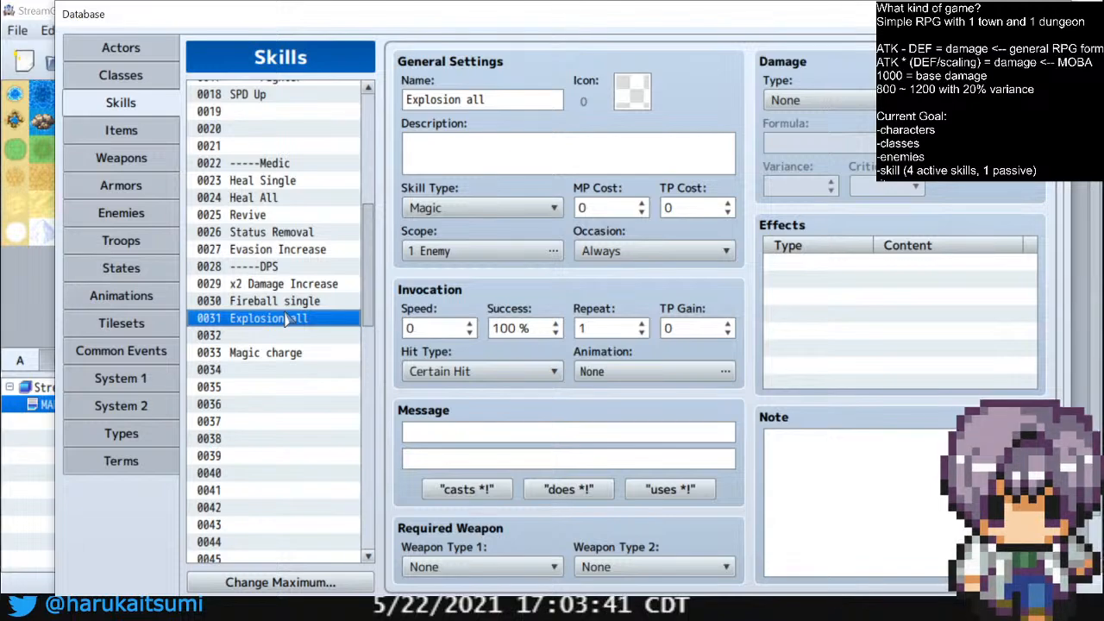
left_click_drag(391, 21, 401, 550)
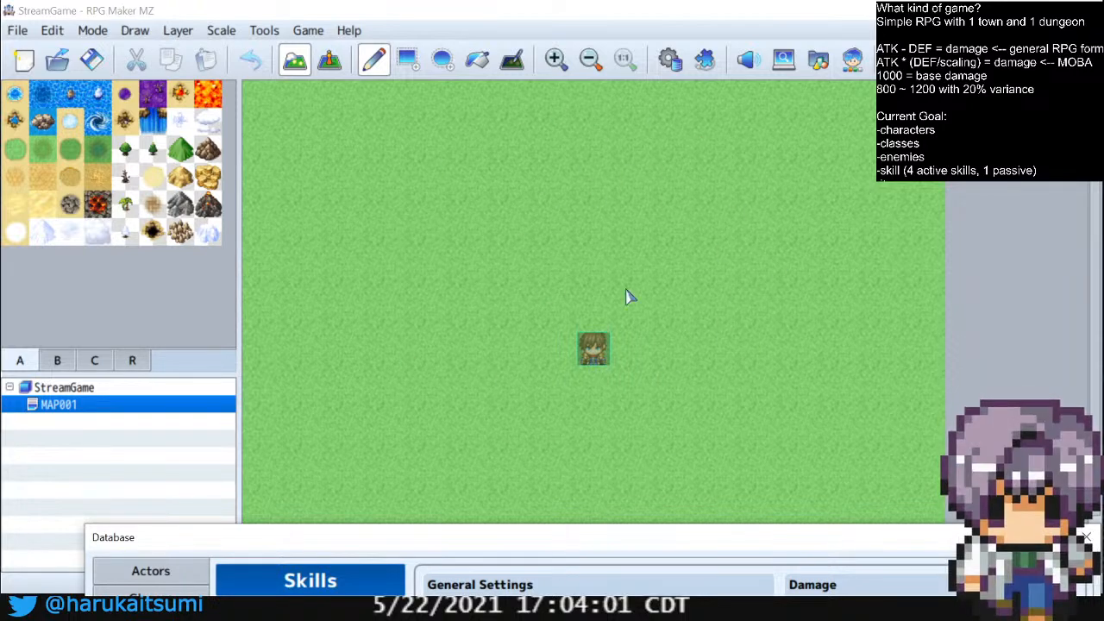
left_click_drag(707, 538, 713, 18)
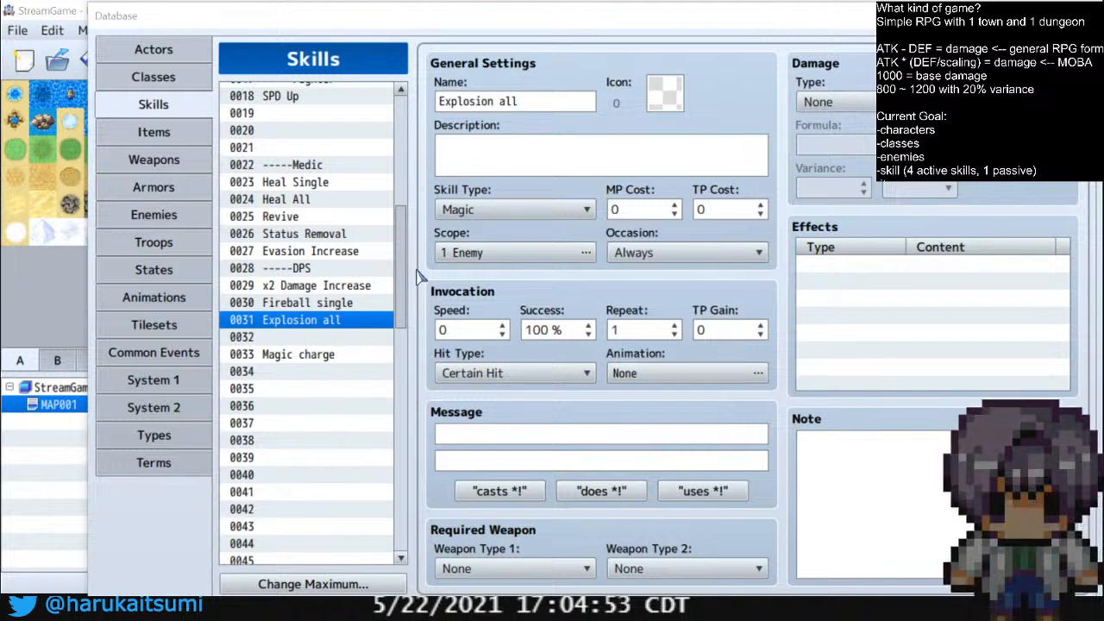
Look through the skill list from the Reserved and Tank sections down to the empty DPS slot 0032
left_click_drag(400, 278, 406, 152)
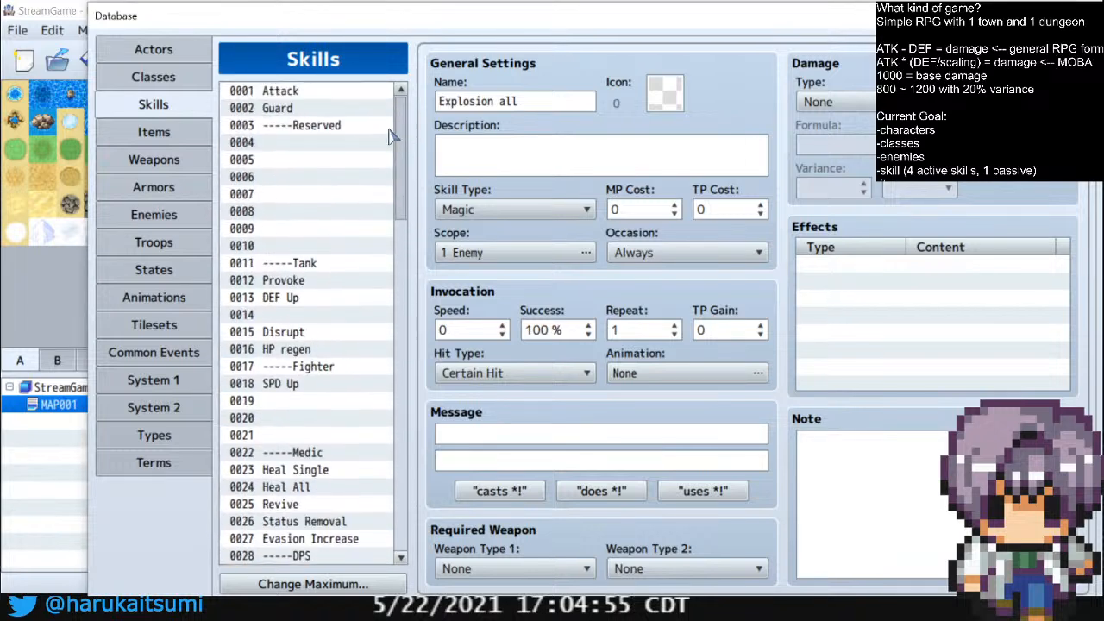
left_click_drag(275, 128, 306, 147)
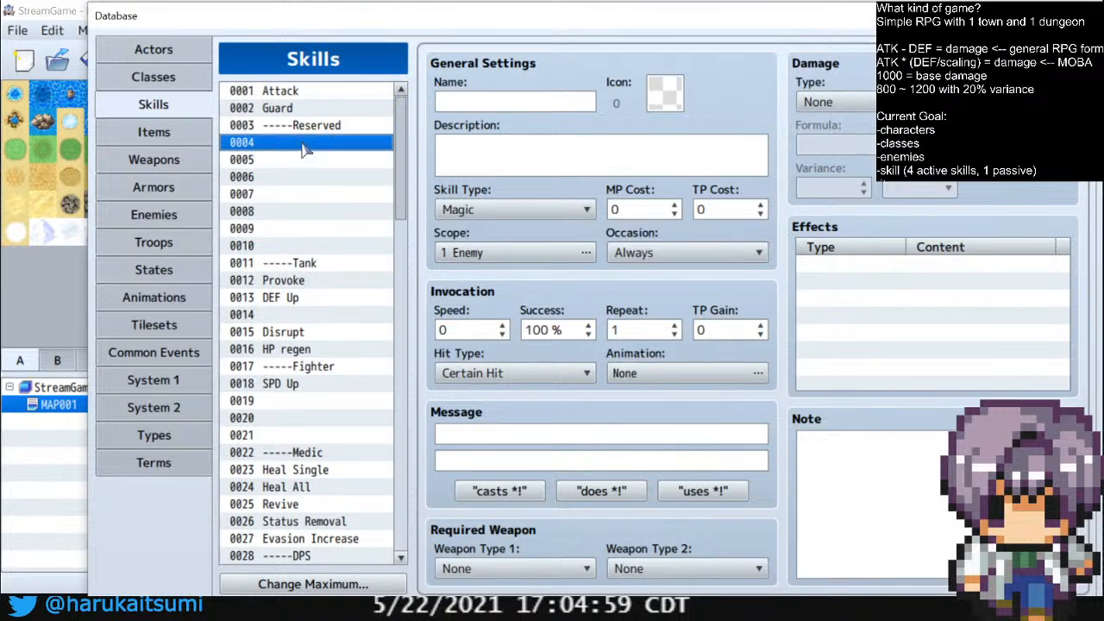
left_click(310, 265)
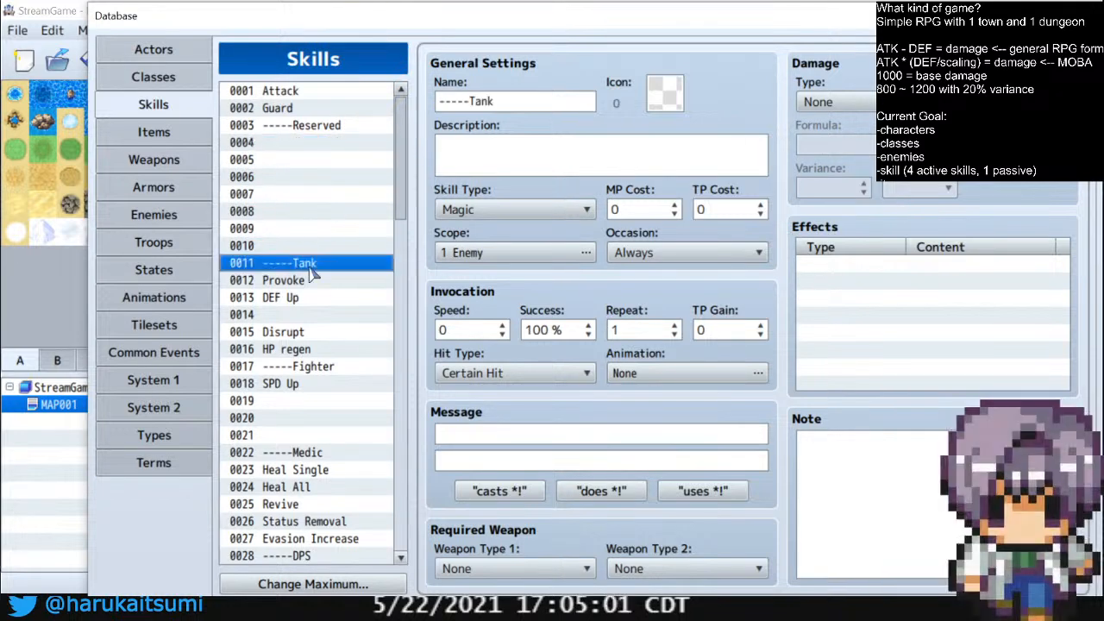
left_click_drag(398, 170, 408, 219)
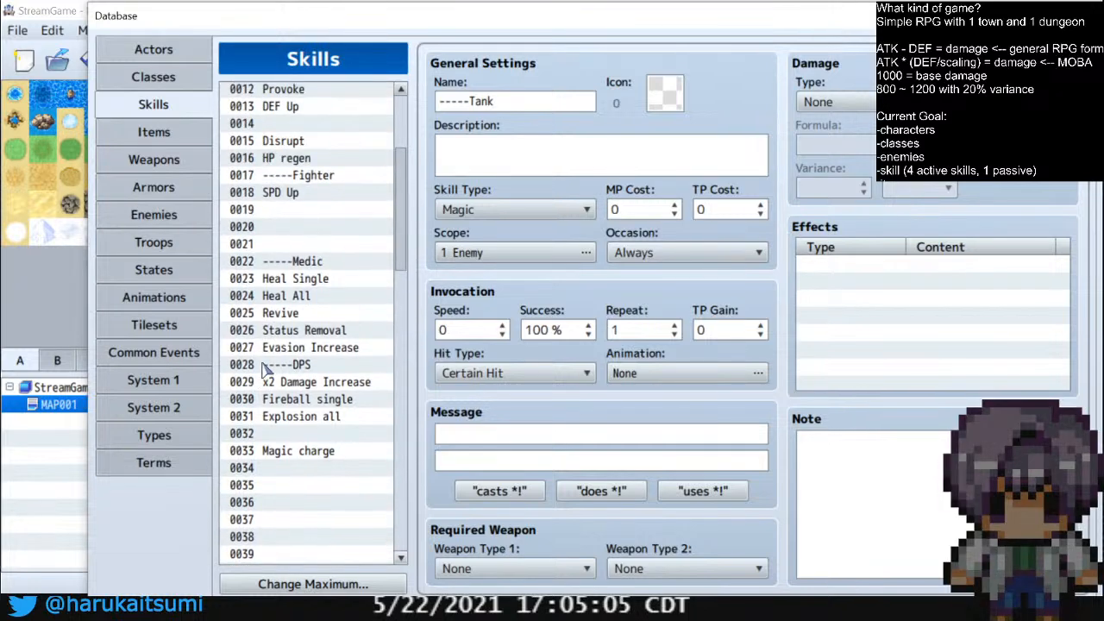
left_click(294, 434)
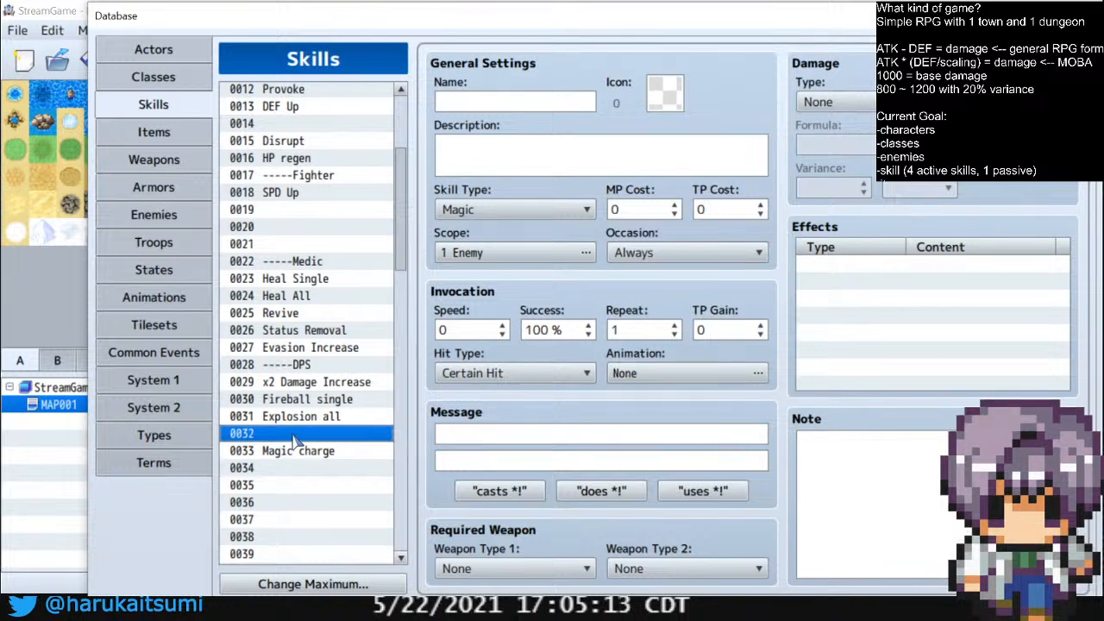
Review the Fighter section, comparing SPD Up with the empty slots 0019 to 0021
left_click(294, 216)
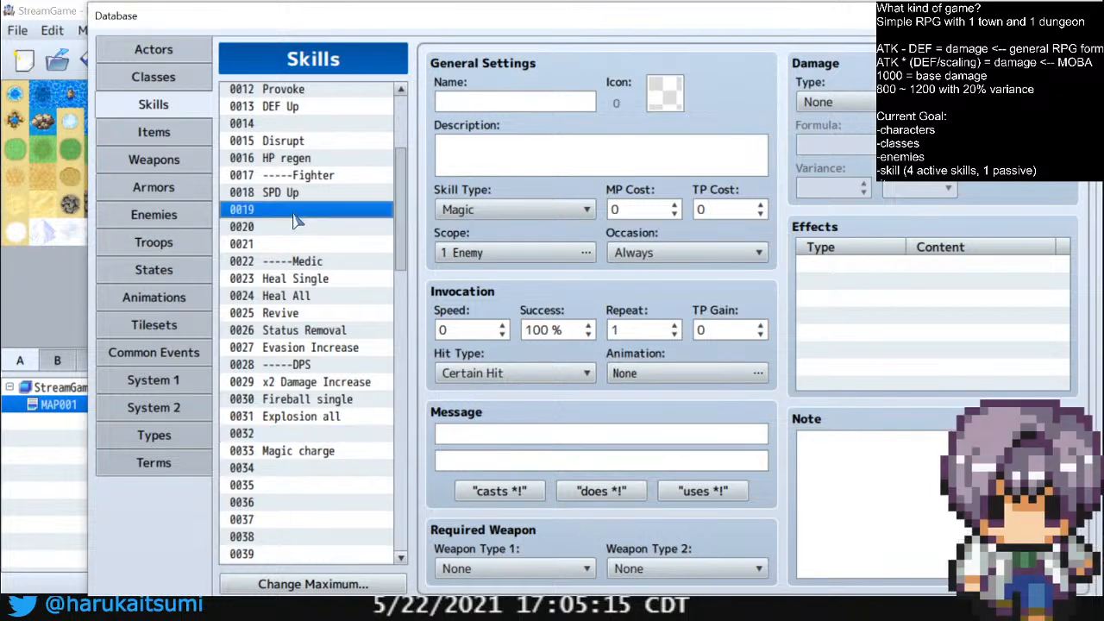
left_click(293, 231)
left_click(293, 244)
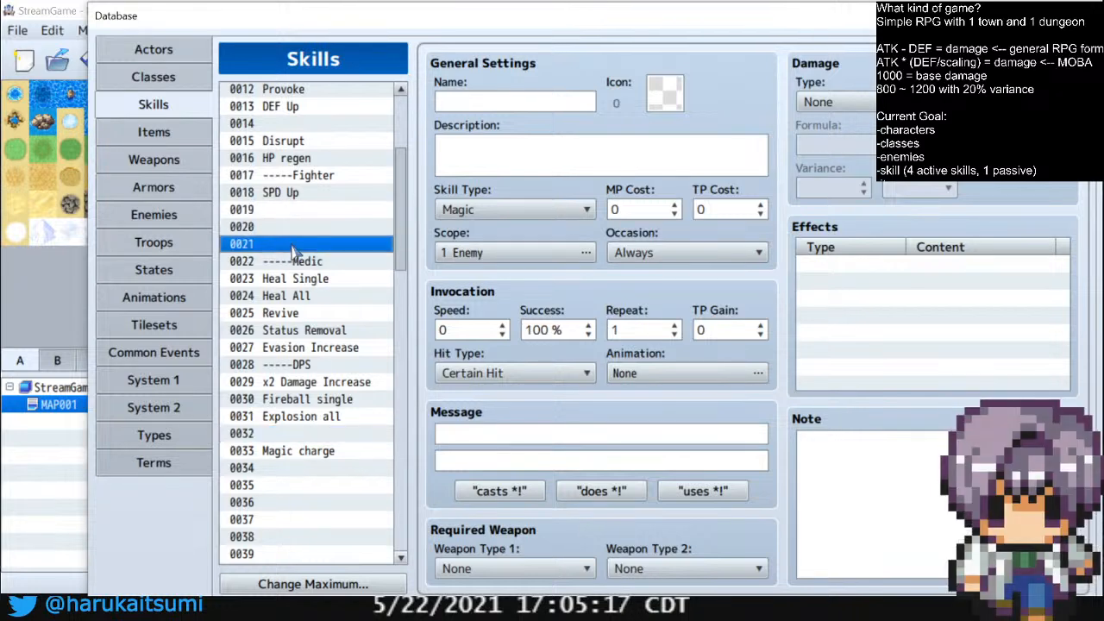
left_click(294, 209)
left_click(293, 193)
left_click(294, 227)
left_click(293, 245)
left_click(324, 194)
left_click(319, 244)
left_click(319, 226)
left_click(317, 213)
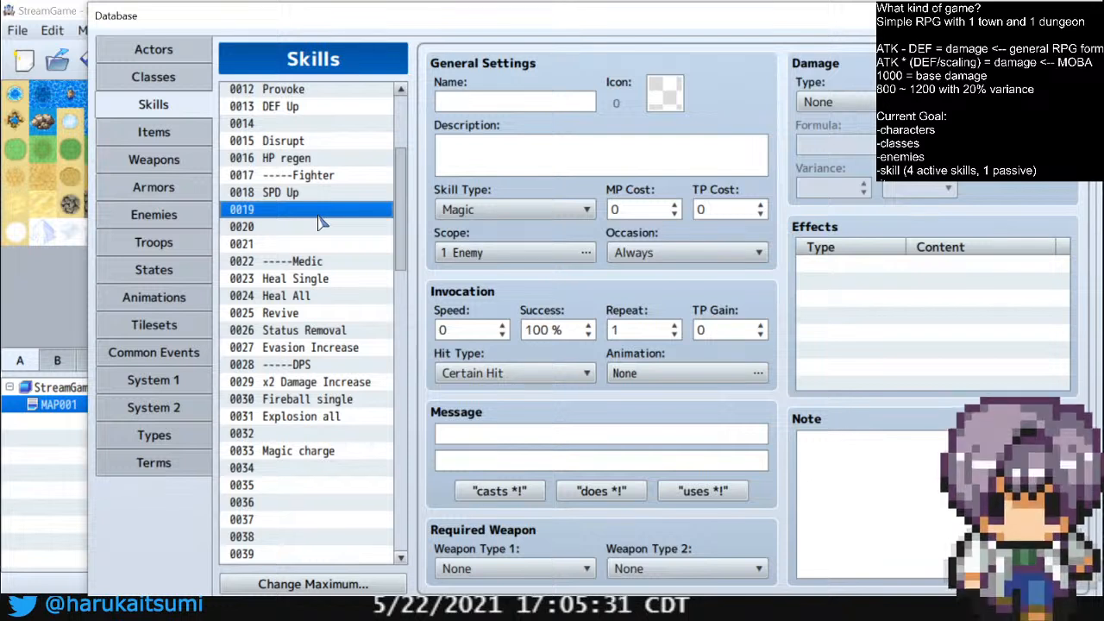
Review the DPS skills x2 Damage Increase and Magic charge, and each Medic skill from Heal Single to Evasion Increase
left_click(296, 384)
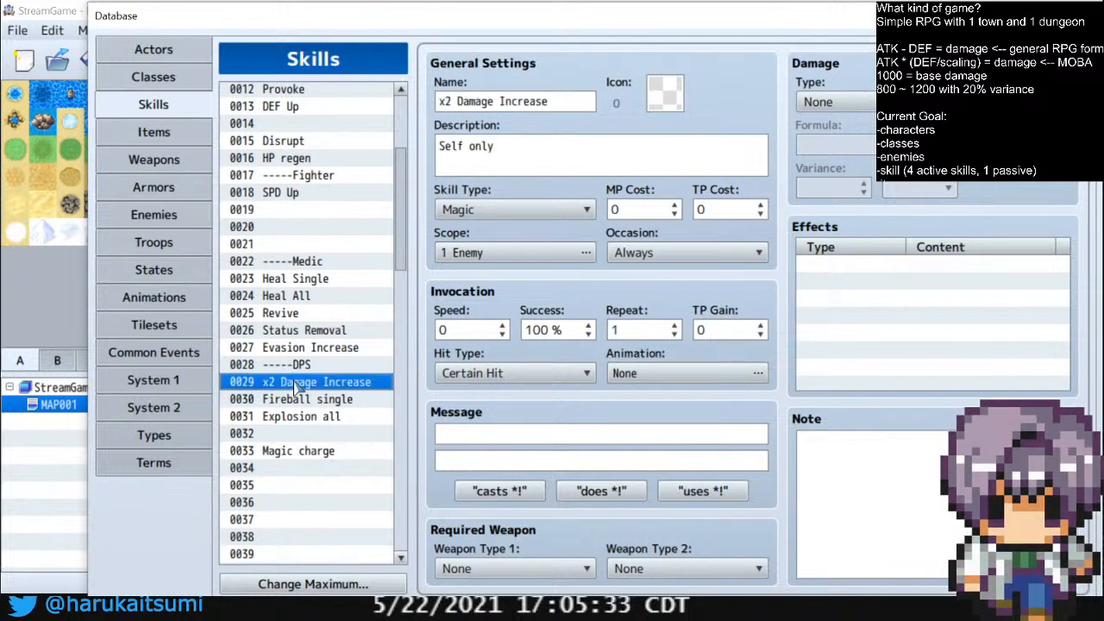
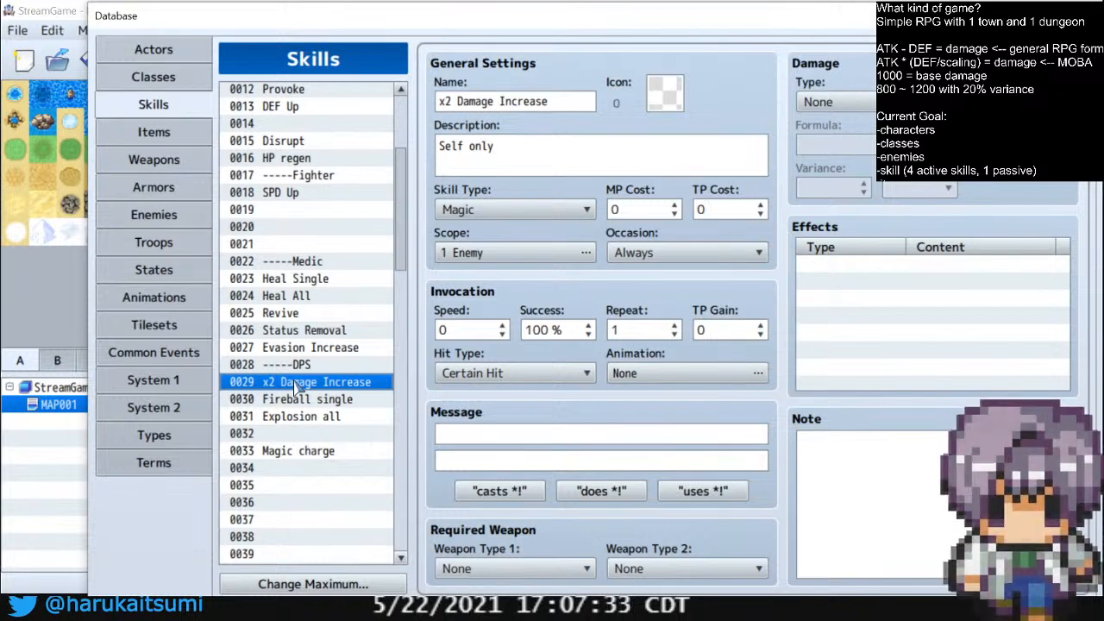
left_click(300, 452)
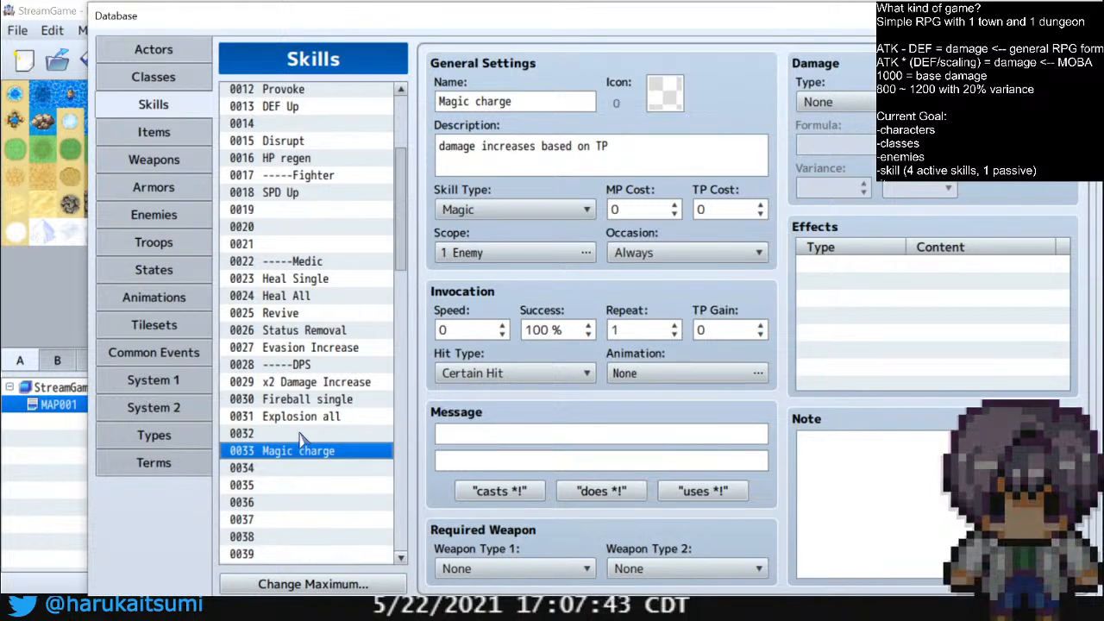
left_click(302, 434)
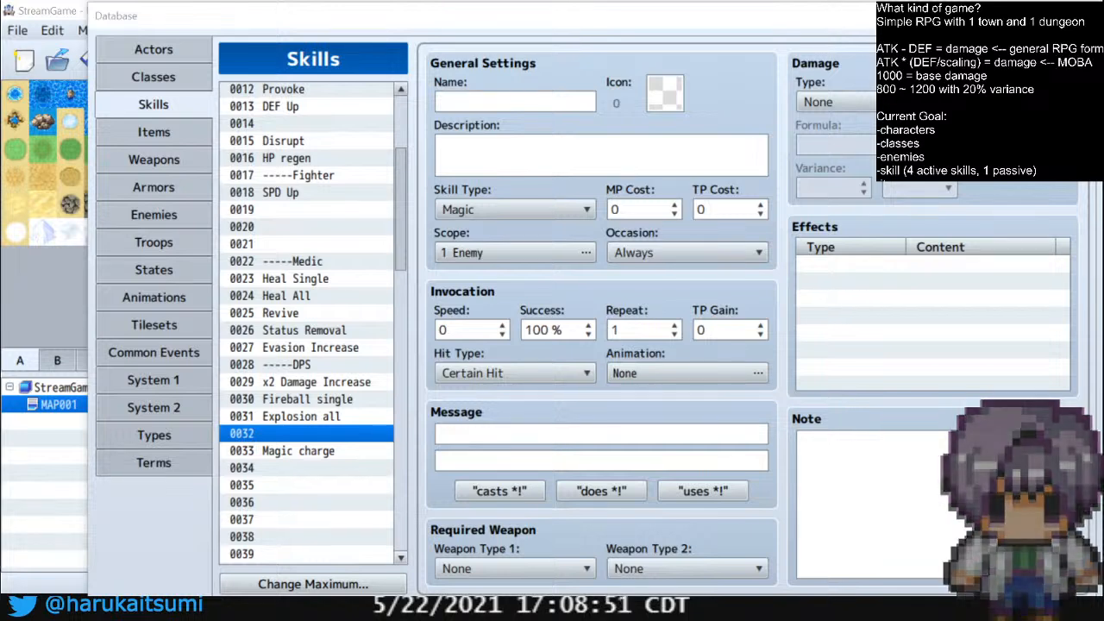
left_click(311, 280)
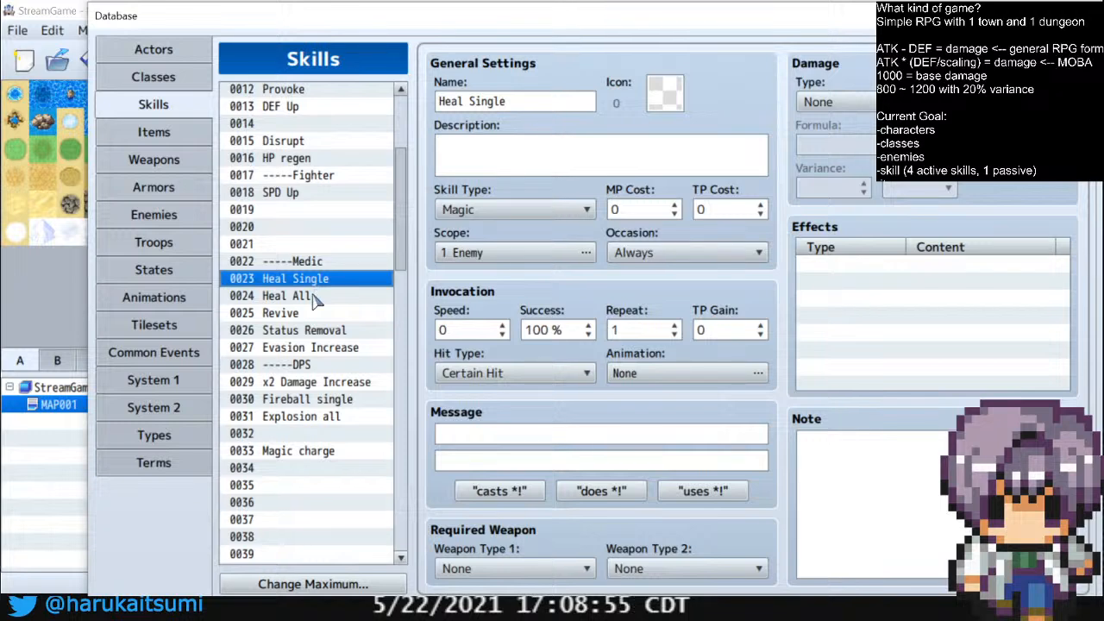
left_click(316, 297)
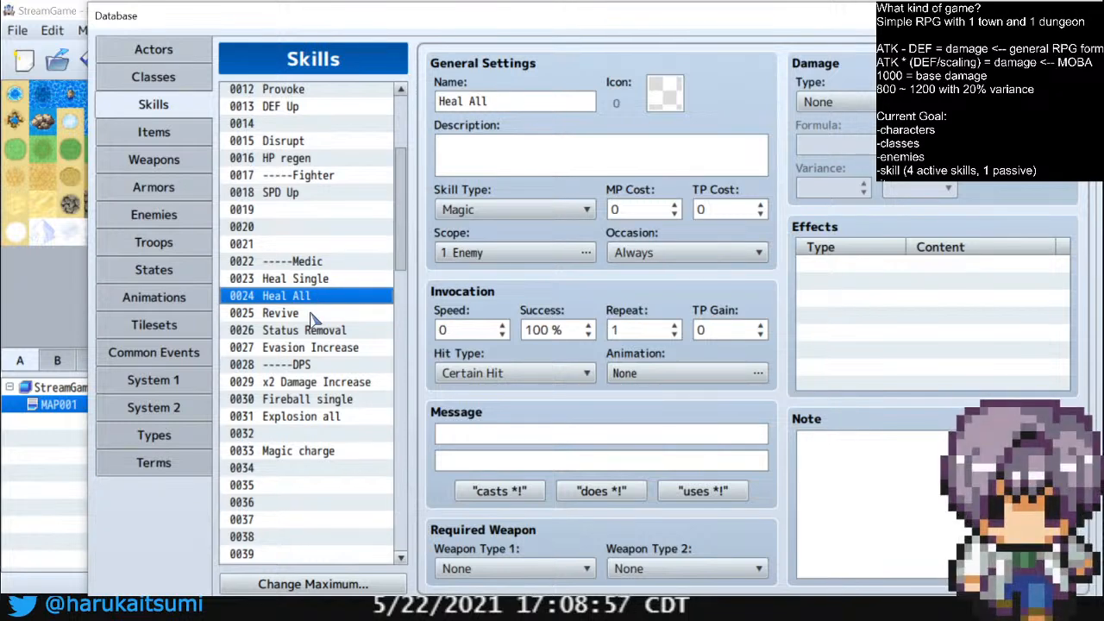
left_click(313, 315)
left_click(310, 331)
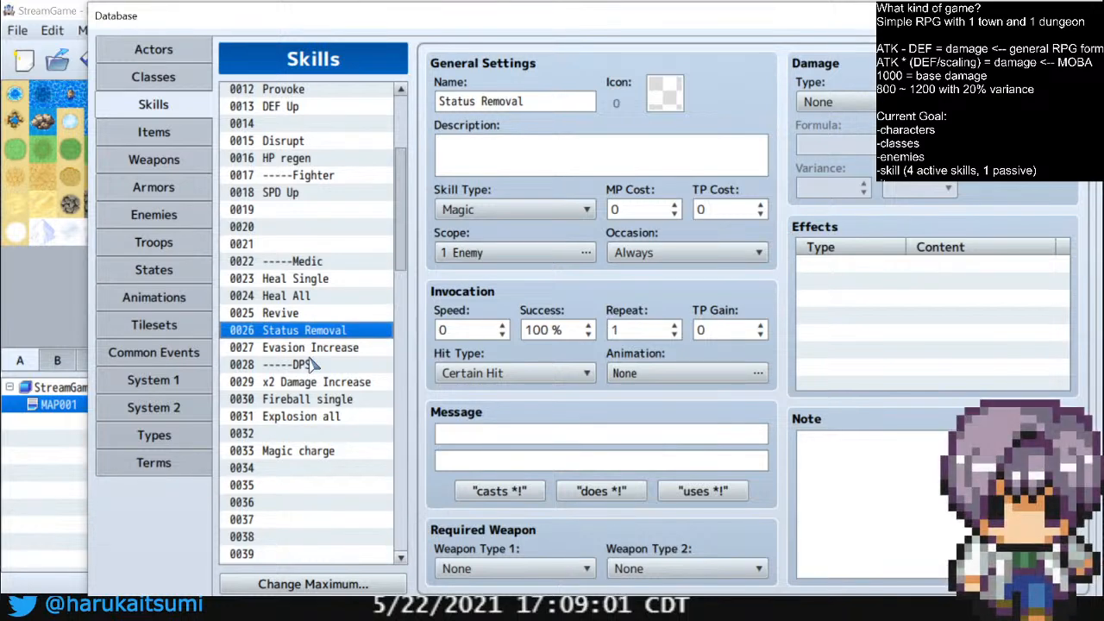
left_click(326, 349)
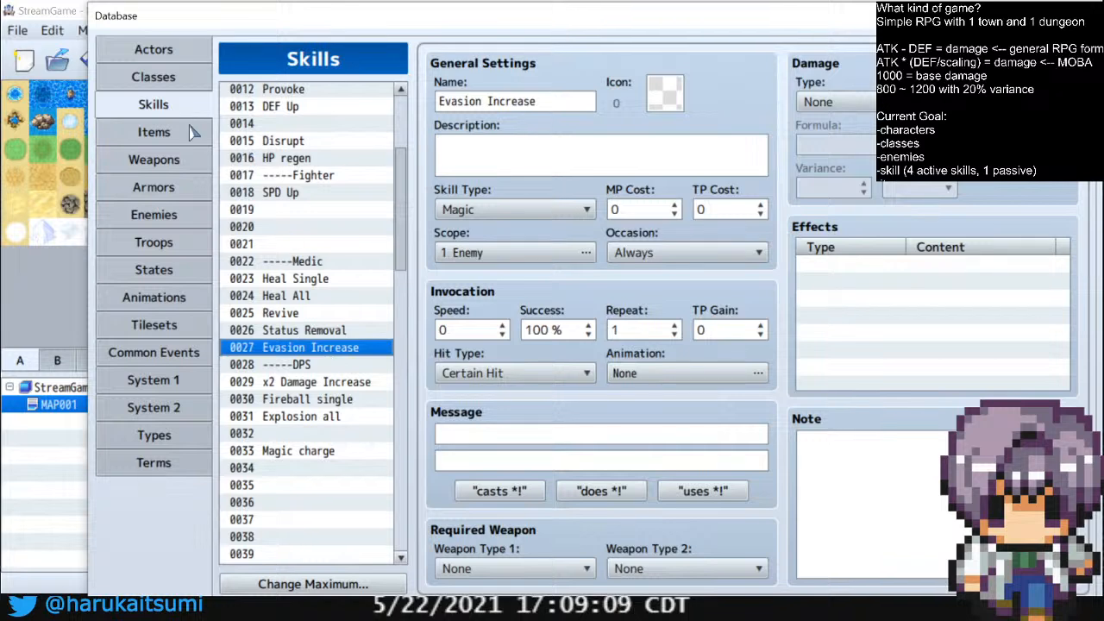
Check the DPS actor's settings, and return to the skill list to review the empty Fighter and DPS slots
left_click(156, 49)
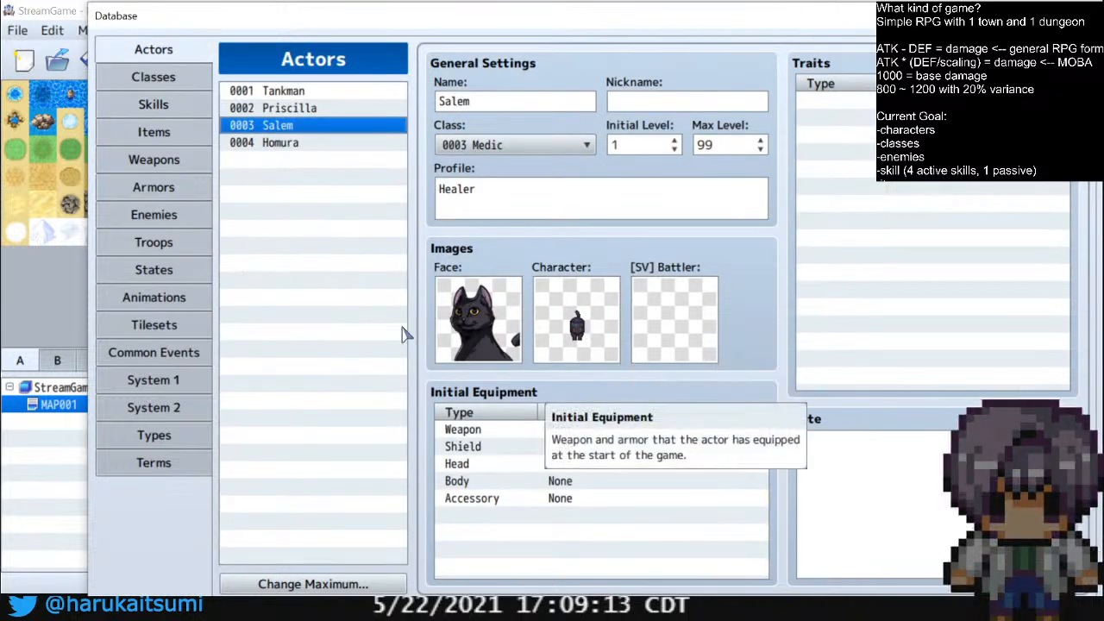
left_click(271, 146)
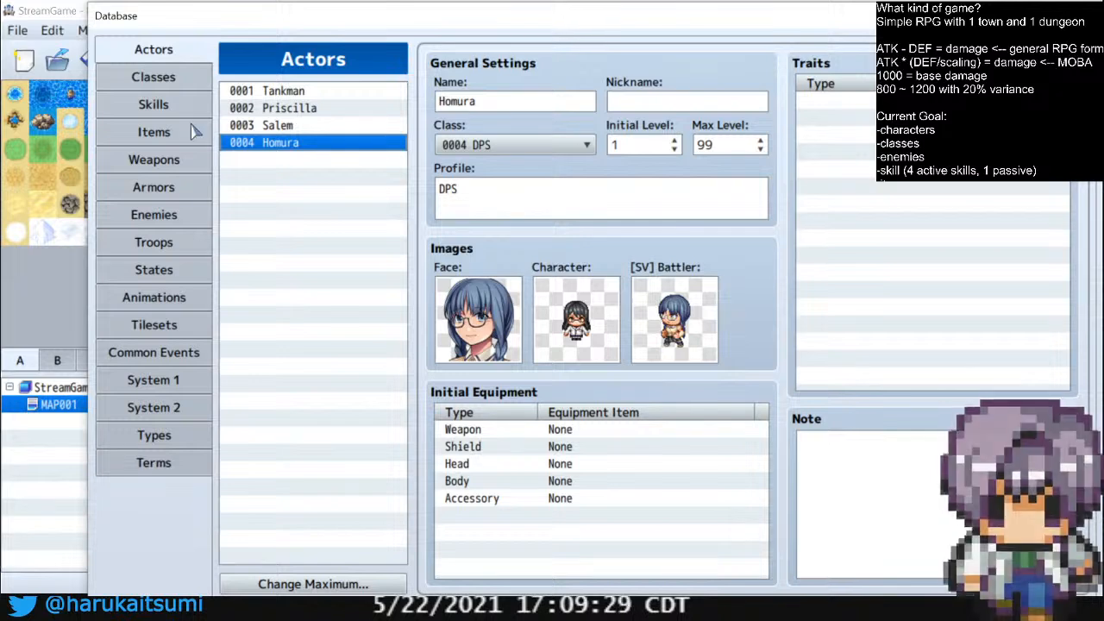
left_click(169, 106)
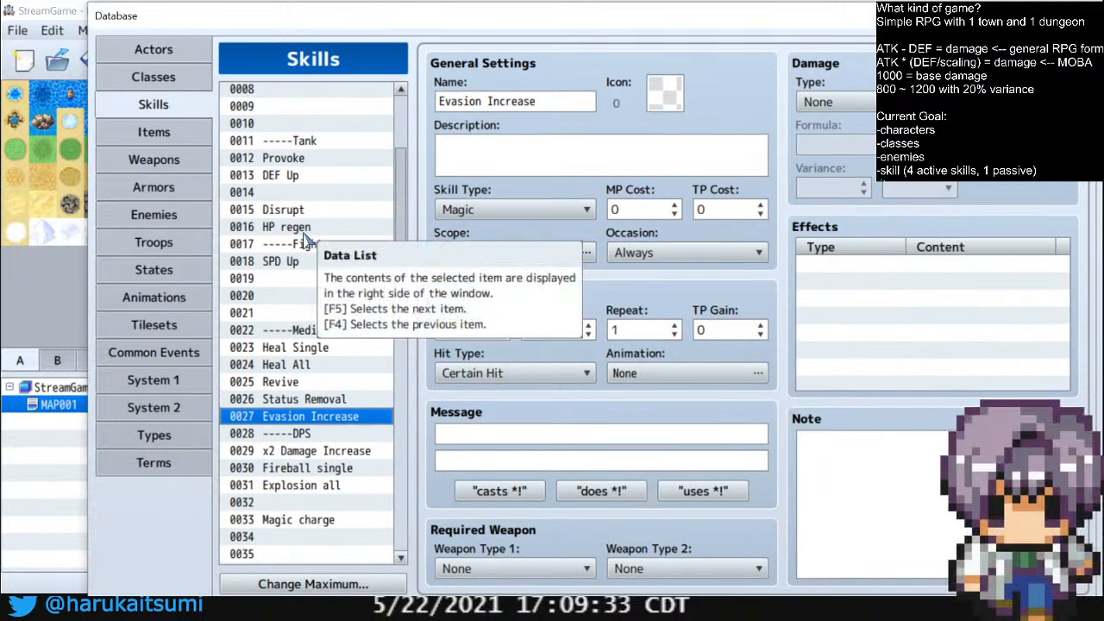
left_click(298, 278)
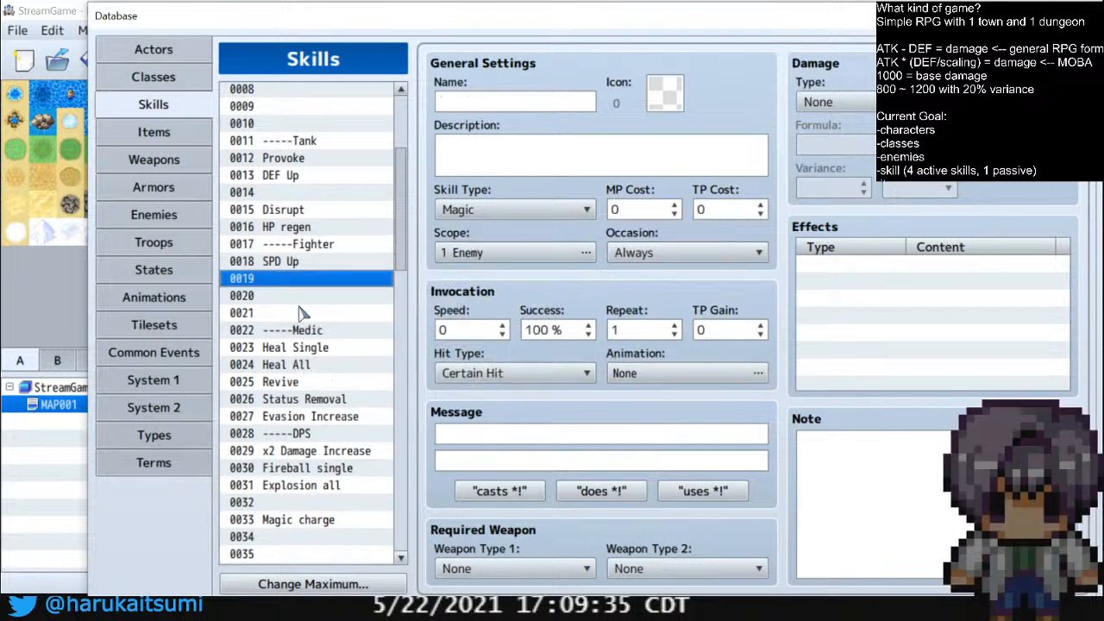
left_click(300, 313)
left_click(350, 260)
left_click(314, 297)
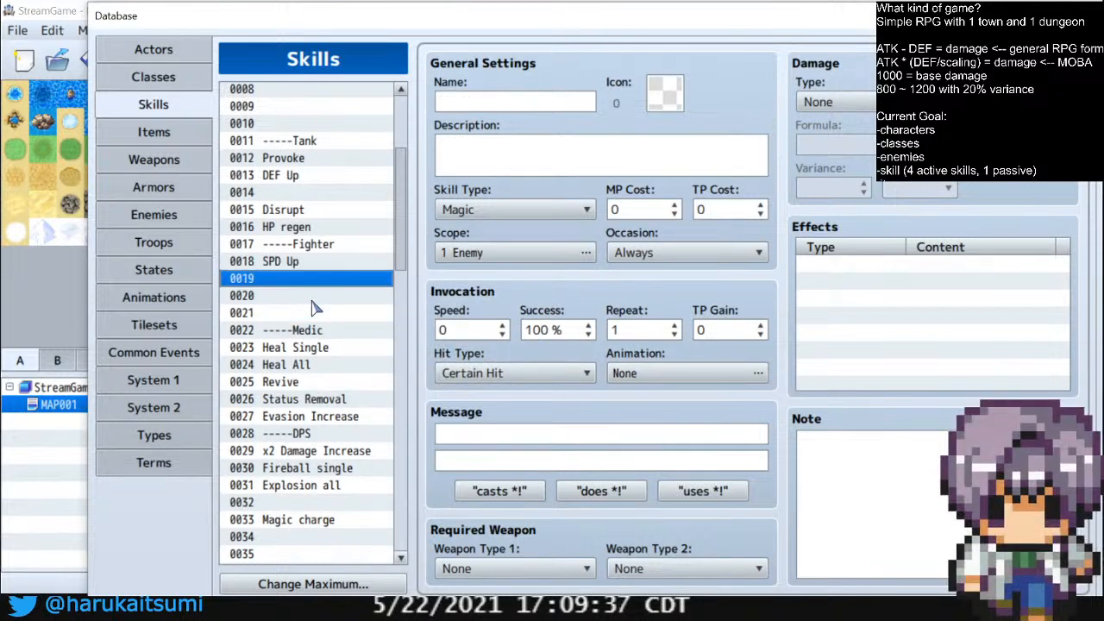
left_click(316, 313)
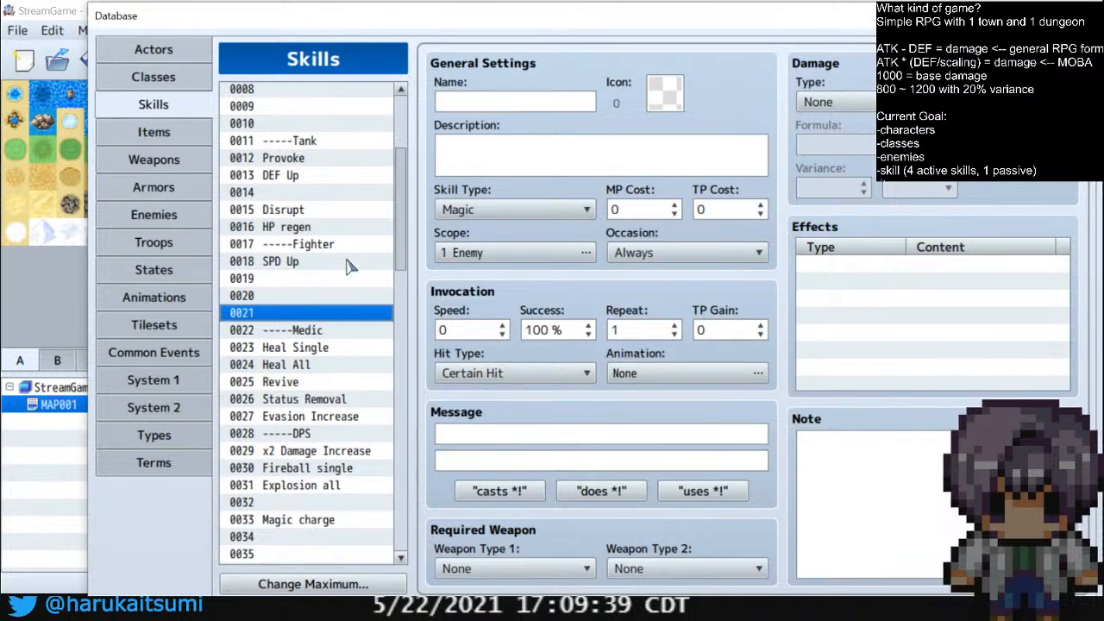
mouse_move(401, 220)
left_mouse_down()
mouse_move(402, 239)
mouse_move(402, 227)
left_mouse_up()
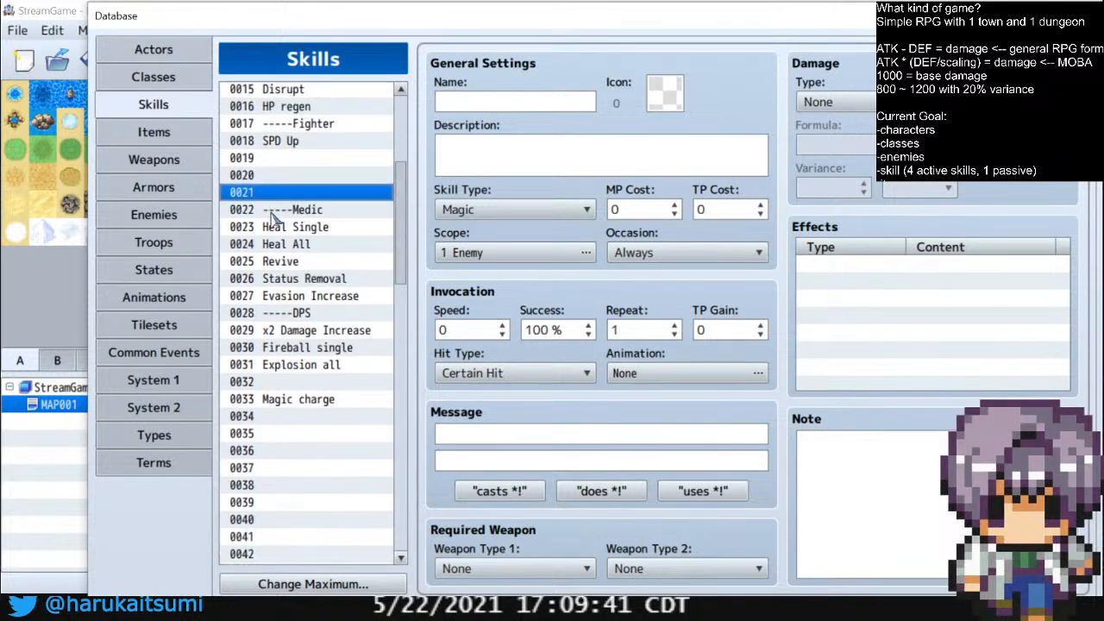
left_click(300, 387)
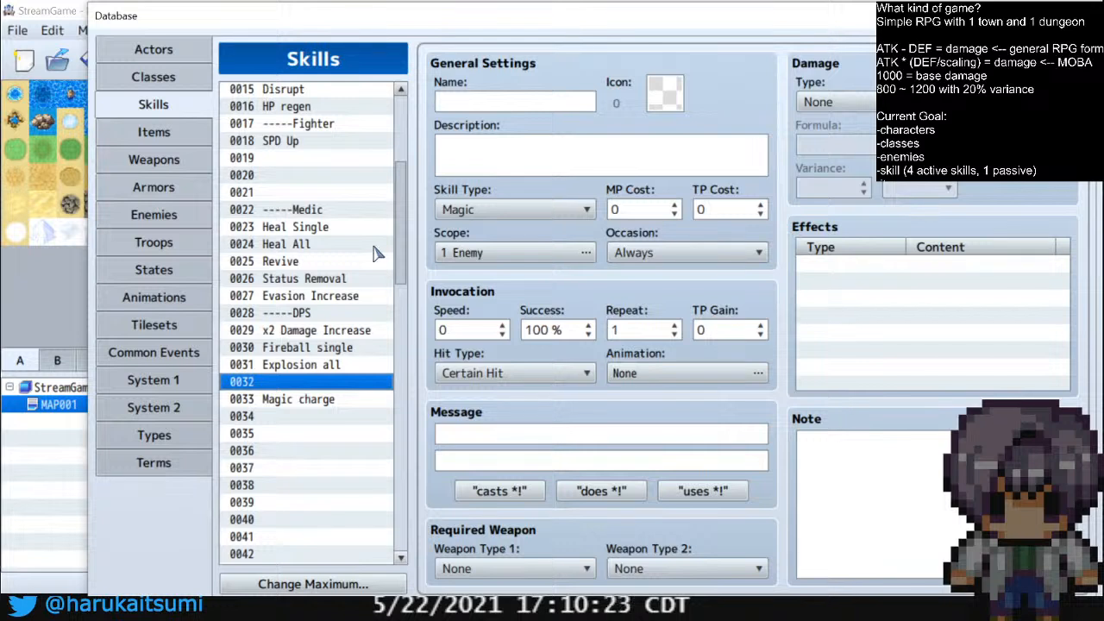
Rename the Tank skill DEF Up to "DEF Up All"
left_click_drag(404, 227, 411, 184)
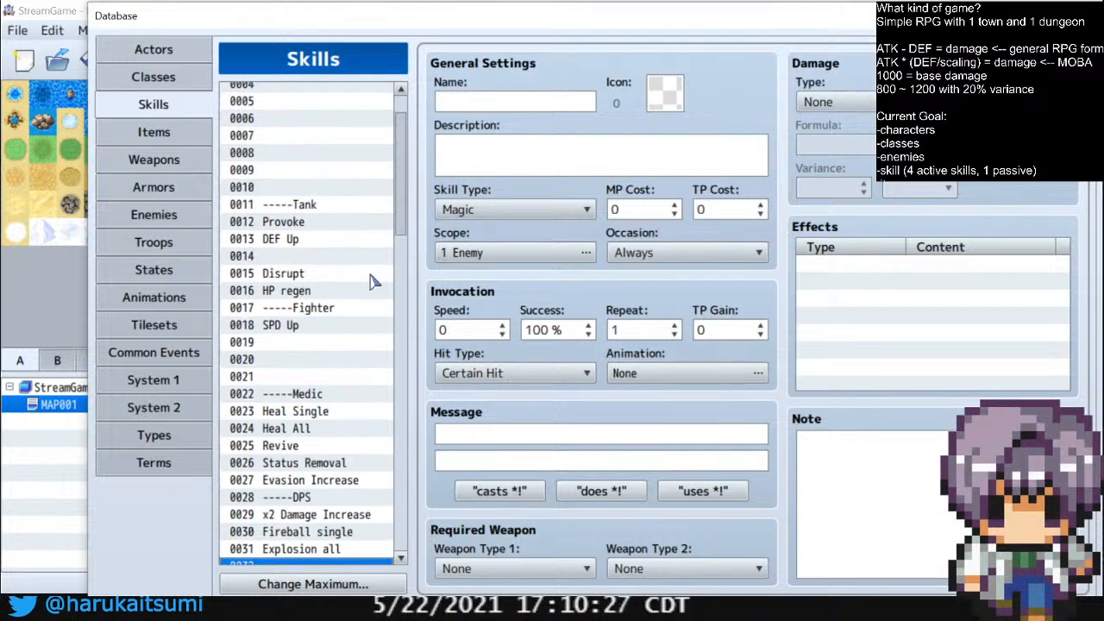
left_click(303, 241)
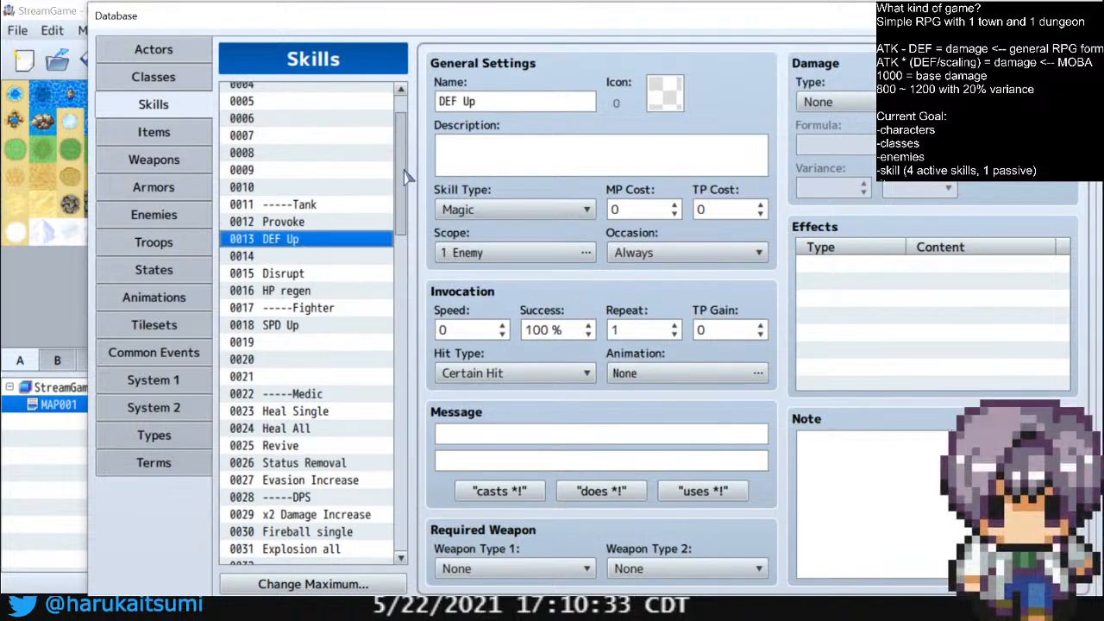
left_click(488, 102)
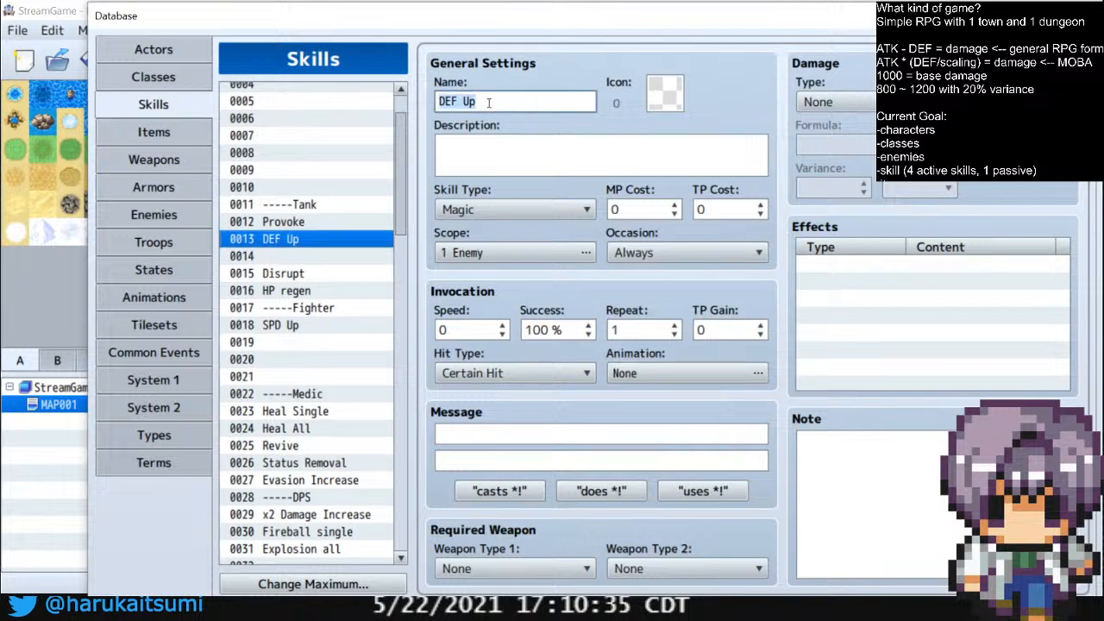
type("All")
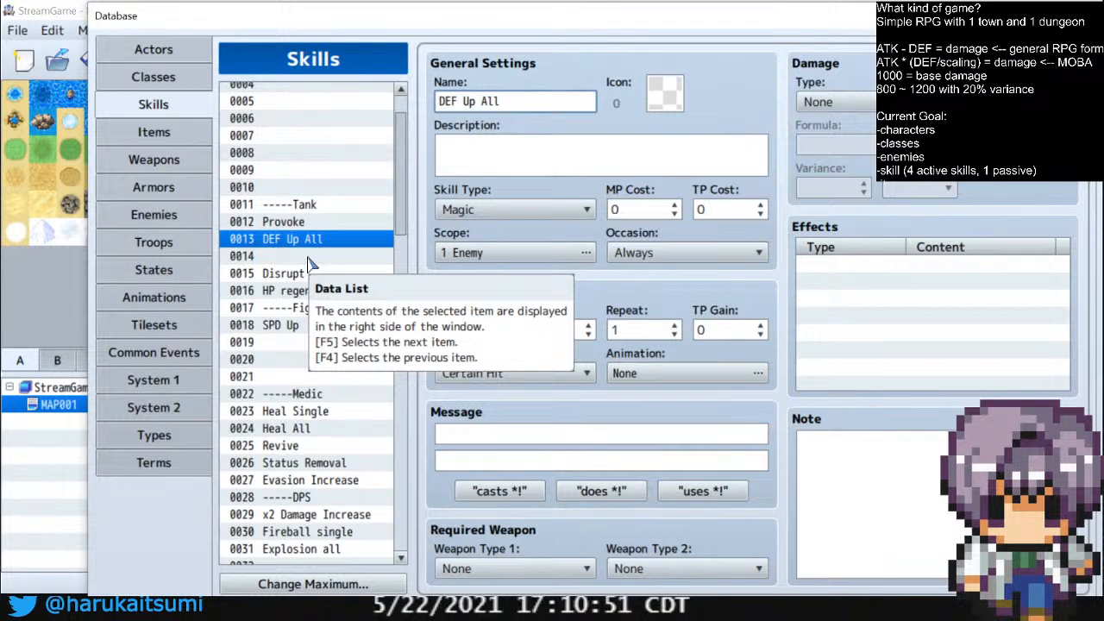
Examine the basic Attack skill's damage formula and the parameters available for it
scroll(400, 163, "up", 2)
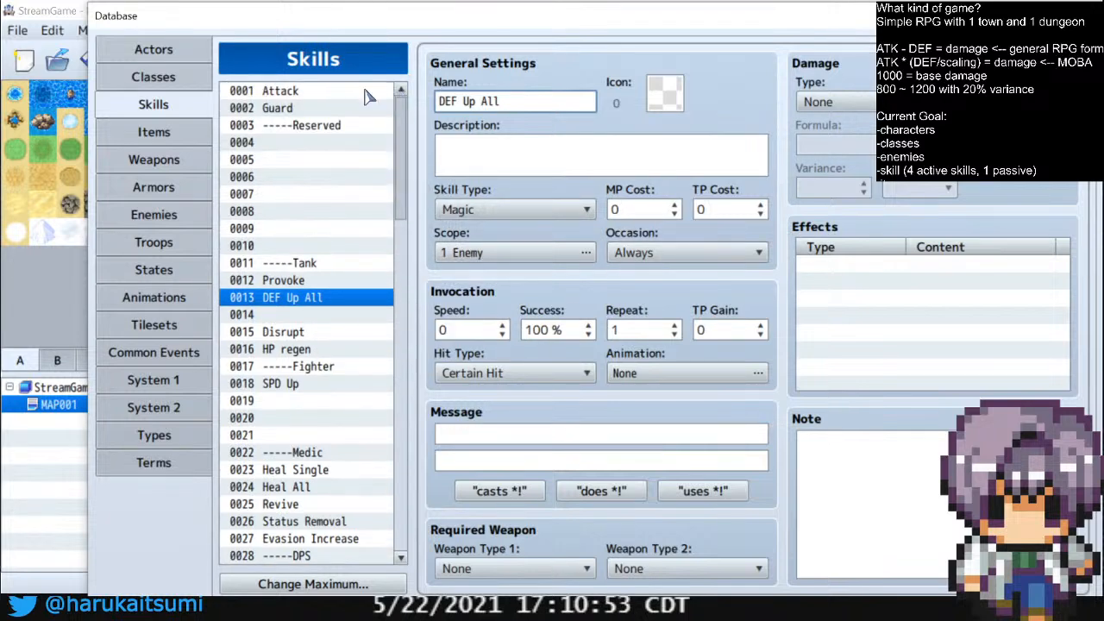
left_click(268, 91)
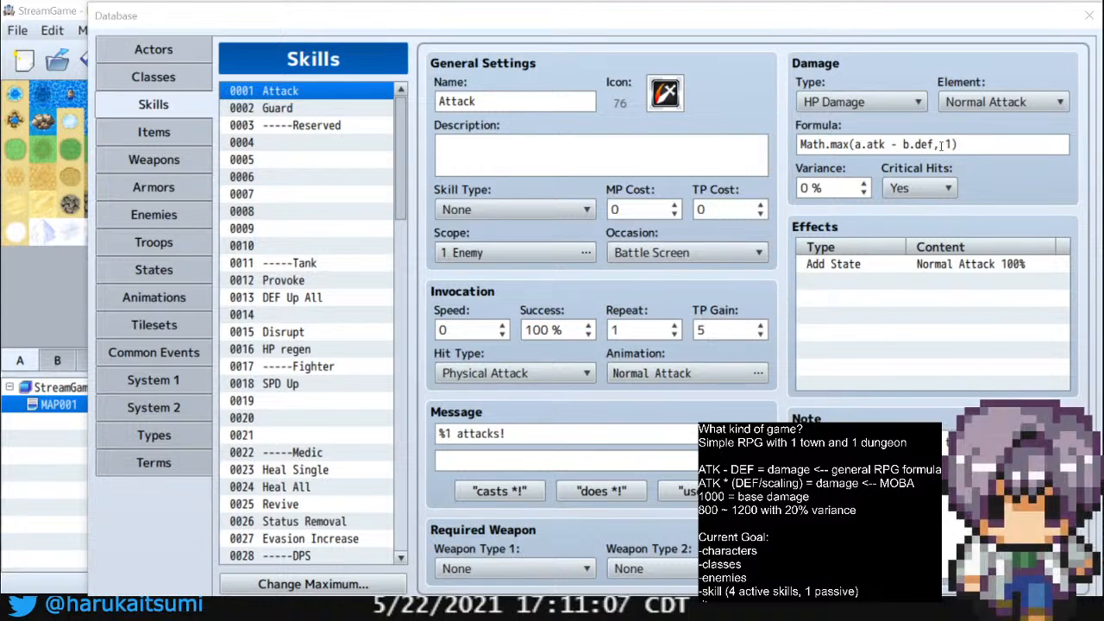
left_click_drag(941, 145, 954, 144)
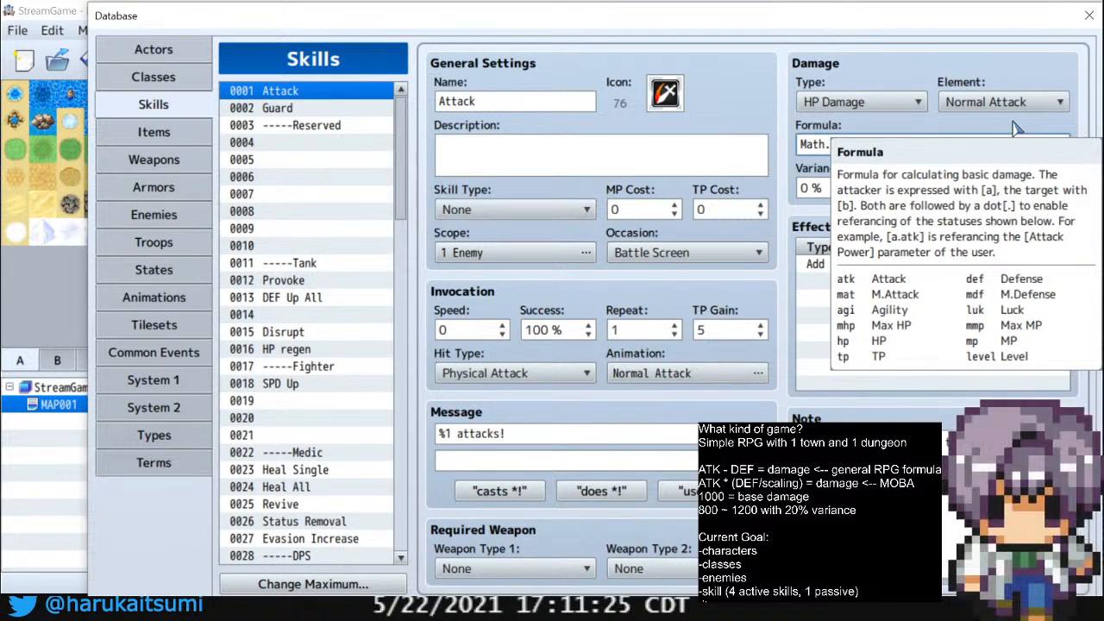
Name the empty DPS skill slot 0032 "SPD Up", matching the Fighter skill of that name
mouse_move(9, 571)
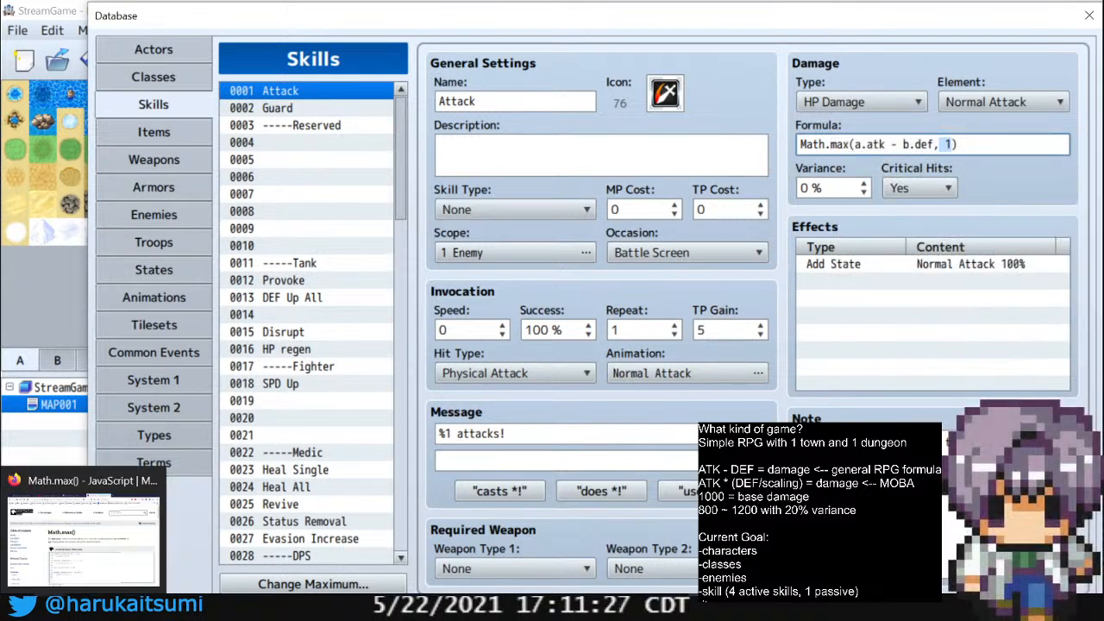
left_click(1025, 143)
scroll(312, 295, "down", 1)
scroll(313, 294, "down", 4)
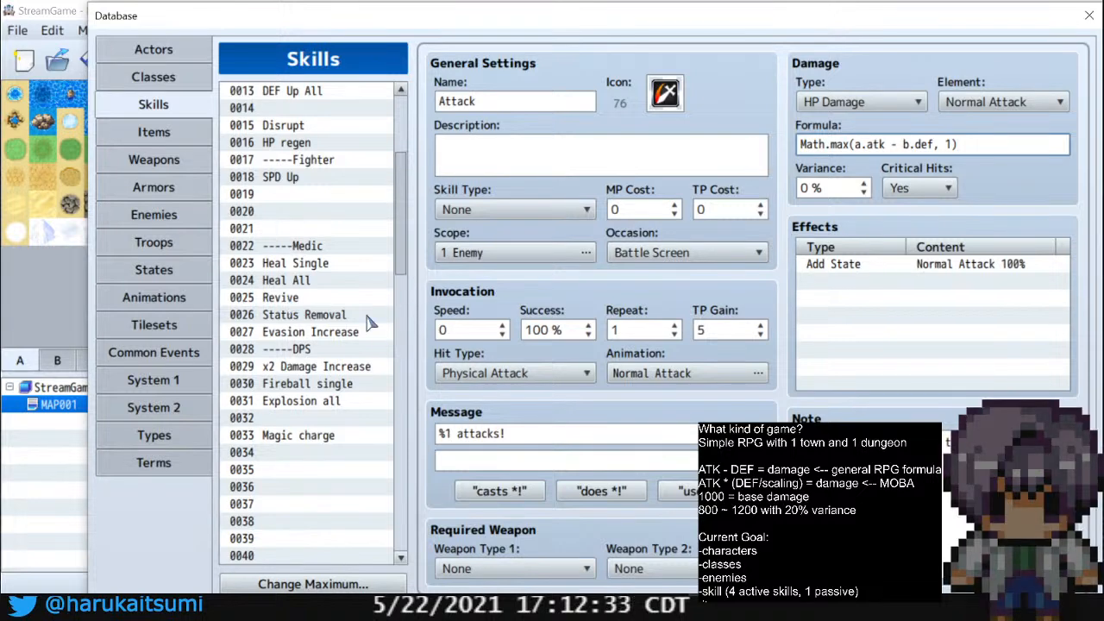
left_click(310, 181)
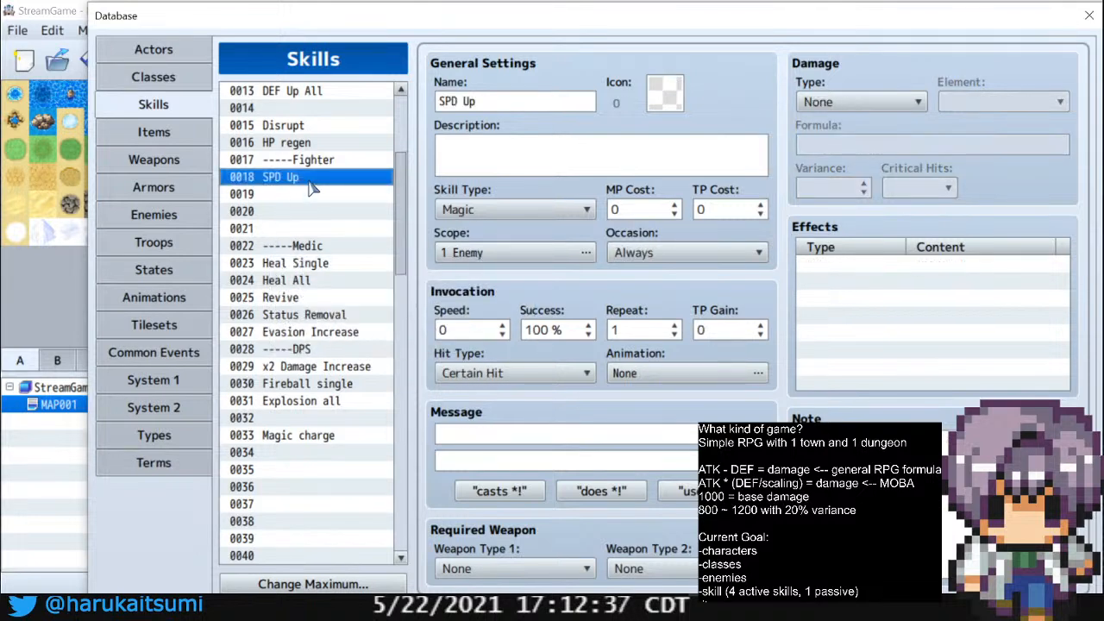
left_click(305, 419)
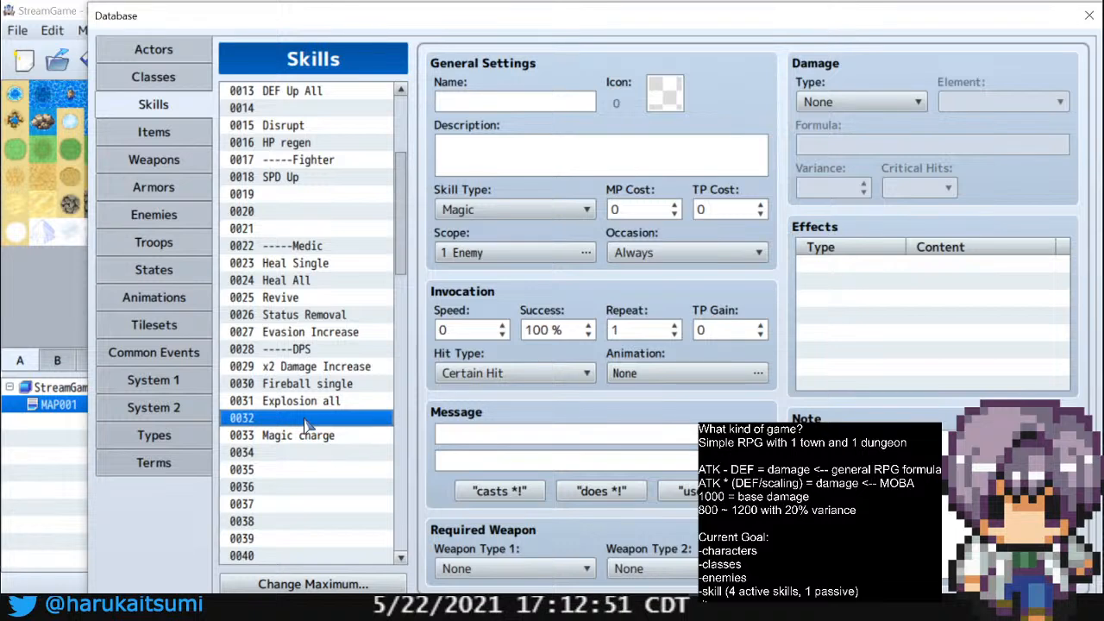
left_click(512, 102)
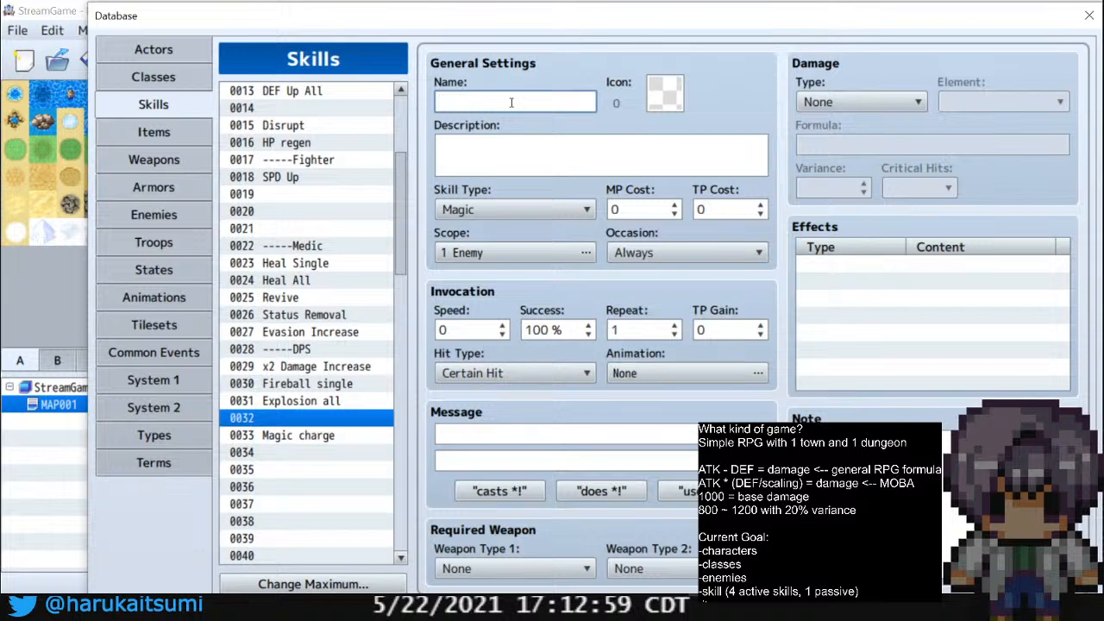
type("PD Up")
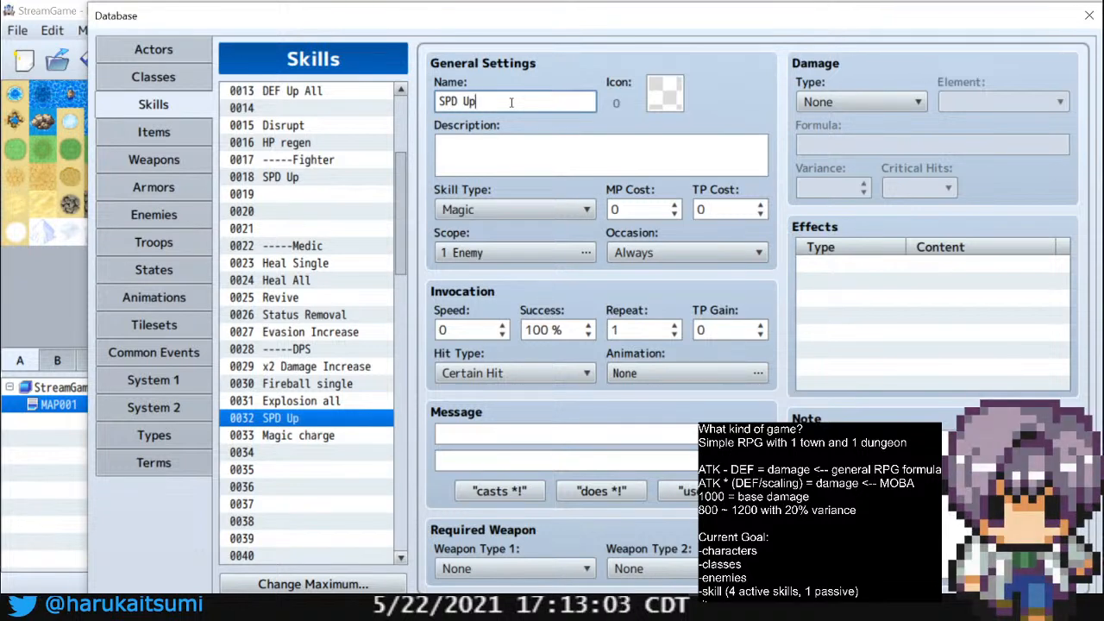
Compare the Fighter's SPD Up skill, and rename DPS skill 0032 to "SPD Up all"
left_click(329, 178)
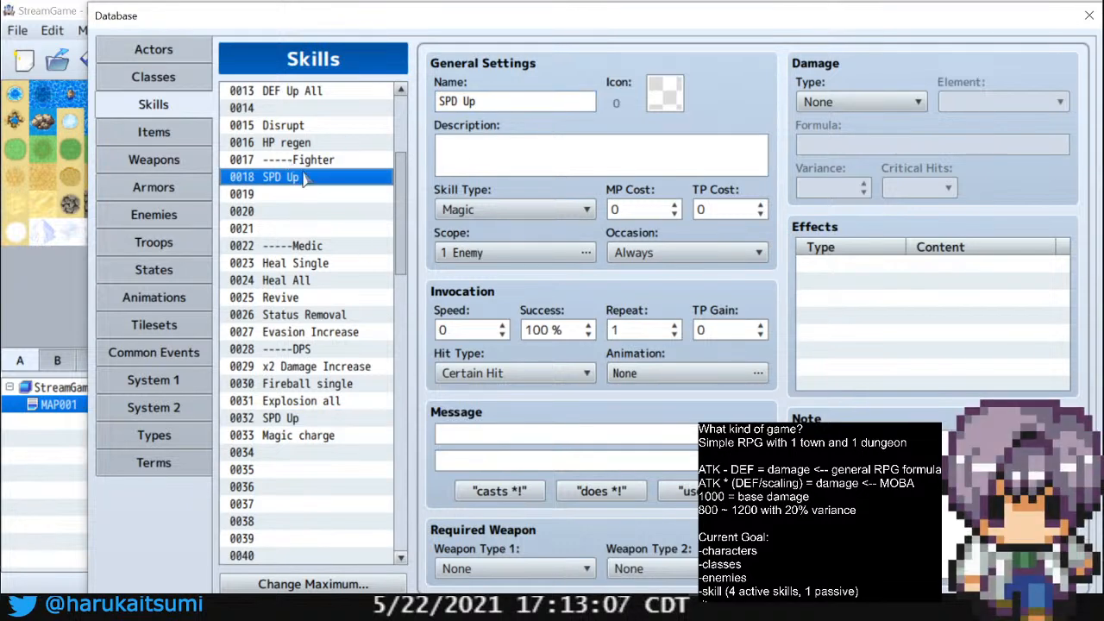
left_click(335, 420)
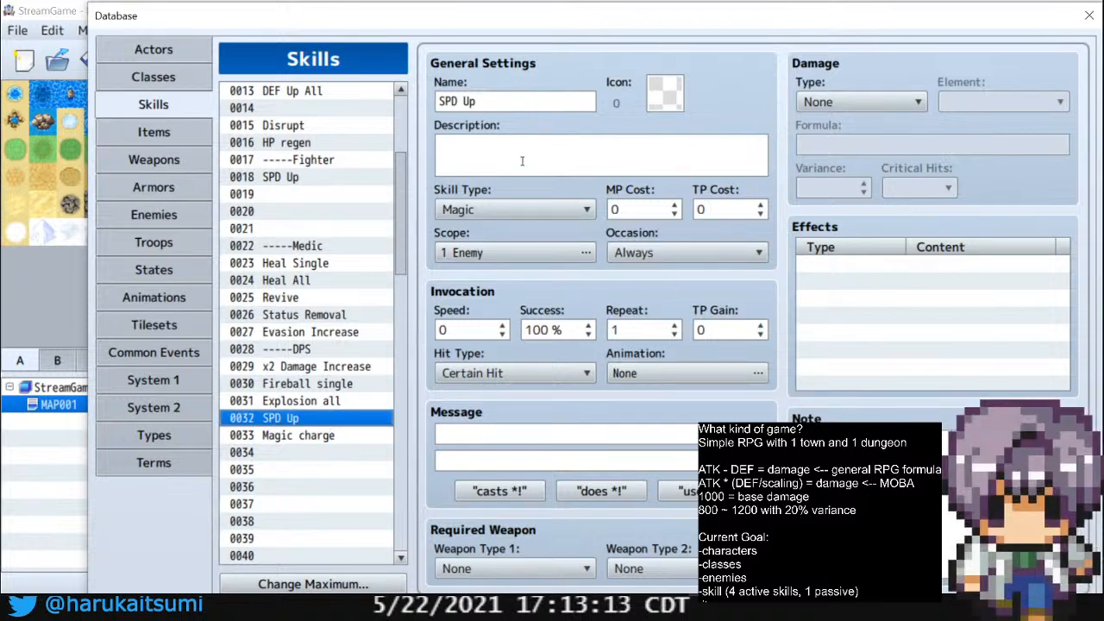
left_click(524, 103)
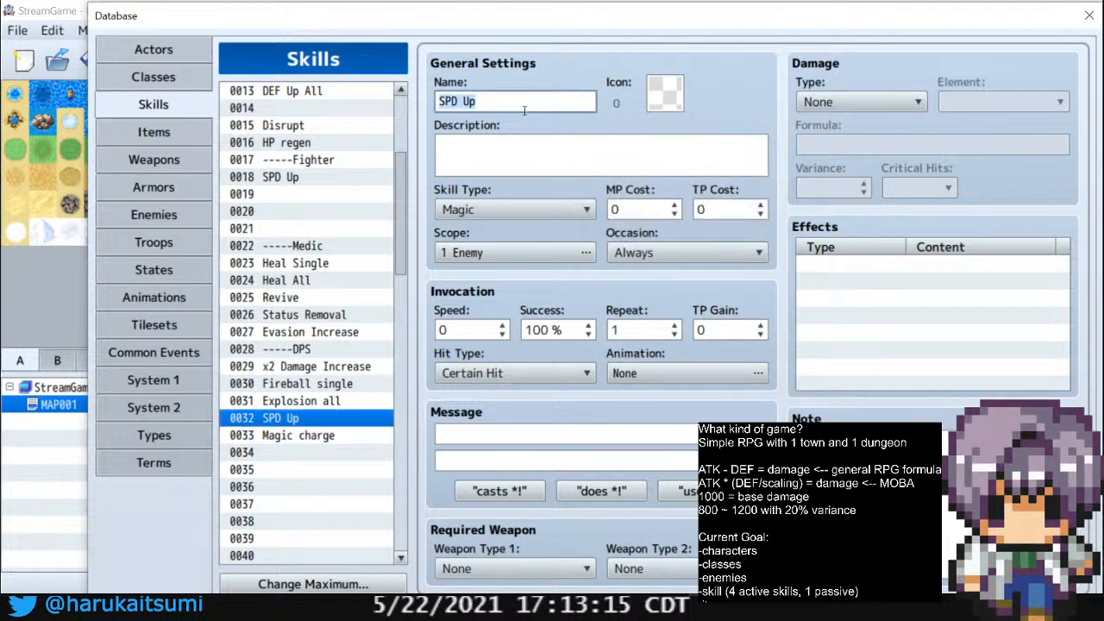
left_click(523, 111)
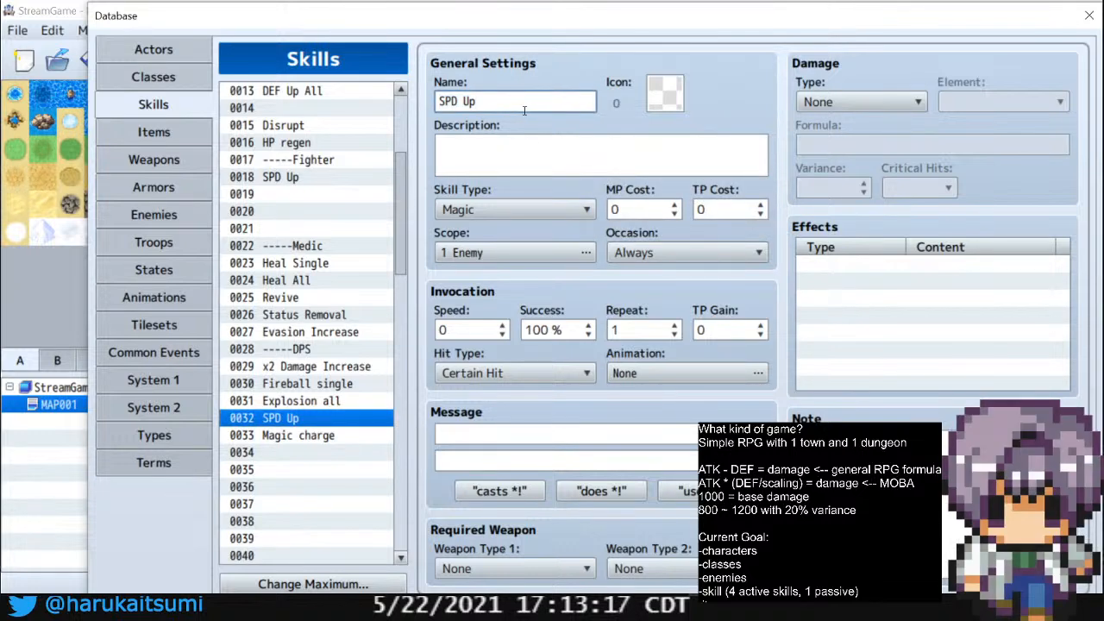
type("all")
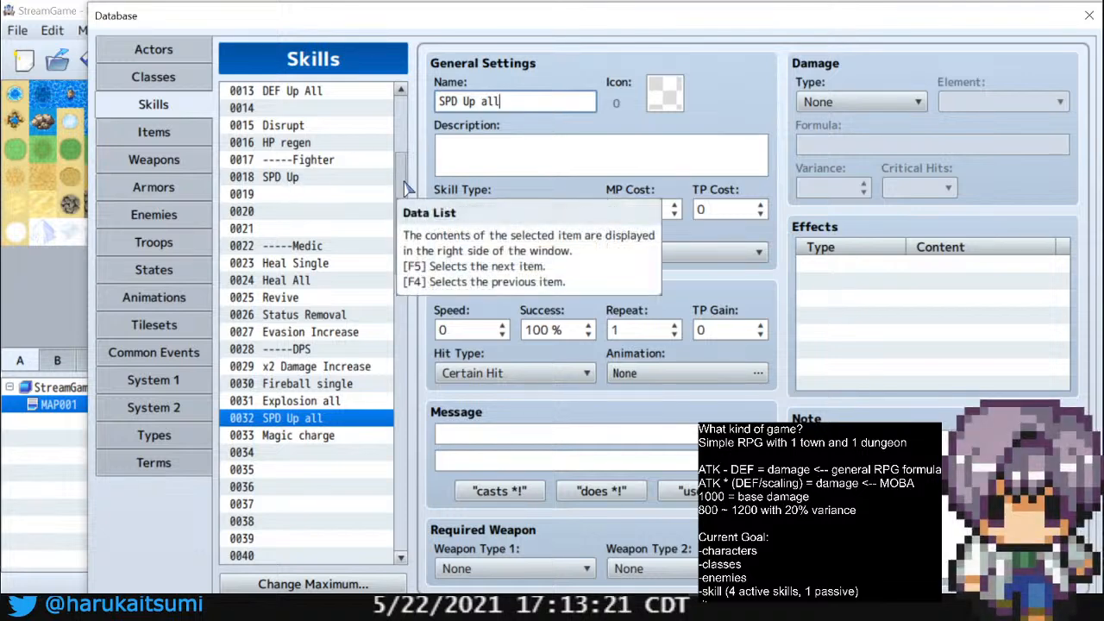
Name the empty Tank skill slot 0014 "Def Debuff single"
left_click_drag(403, 188, 410, 158)
left_click(340, 234)
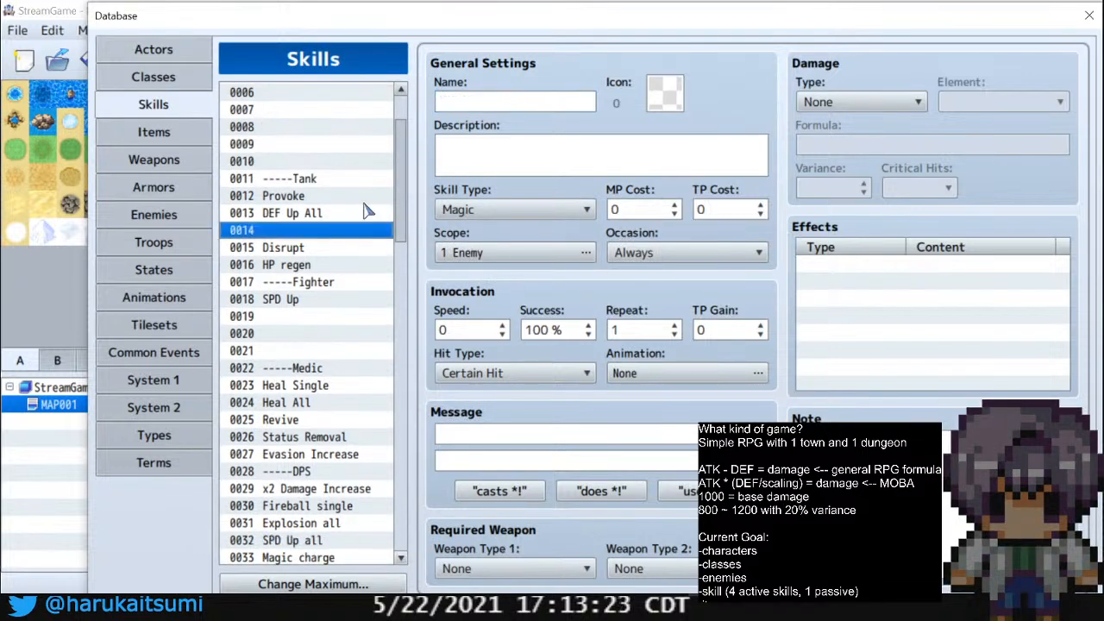
left_click(516, 101)
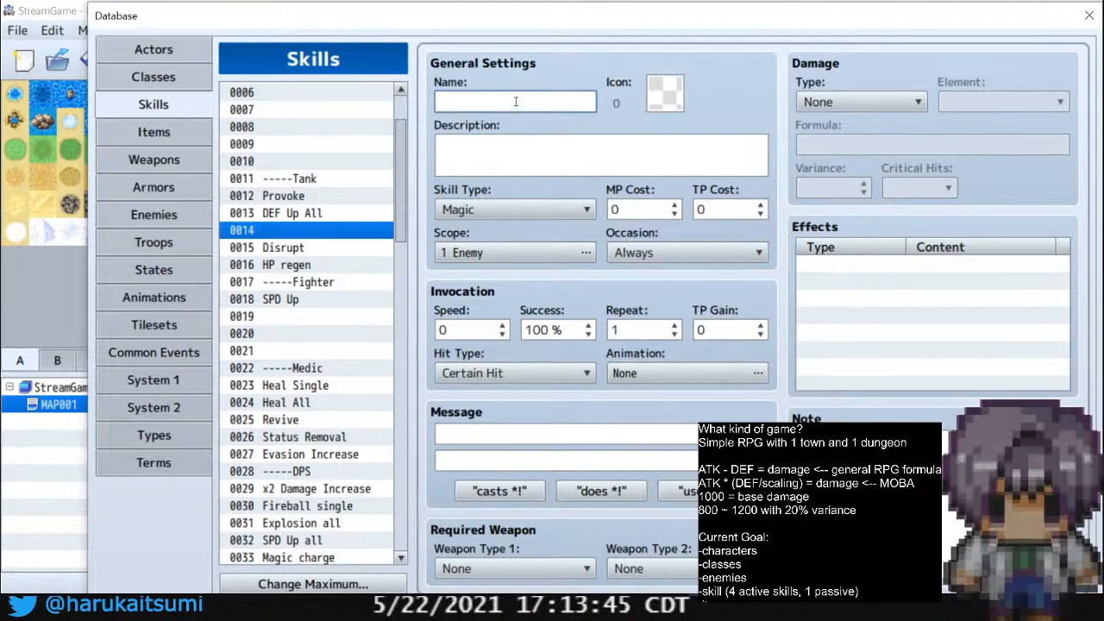
type("DE")
key("BackSpace")
type("e")
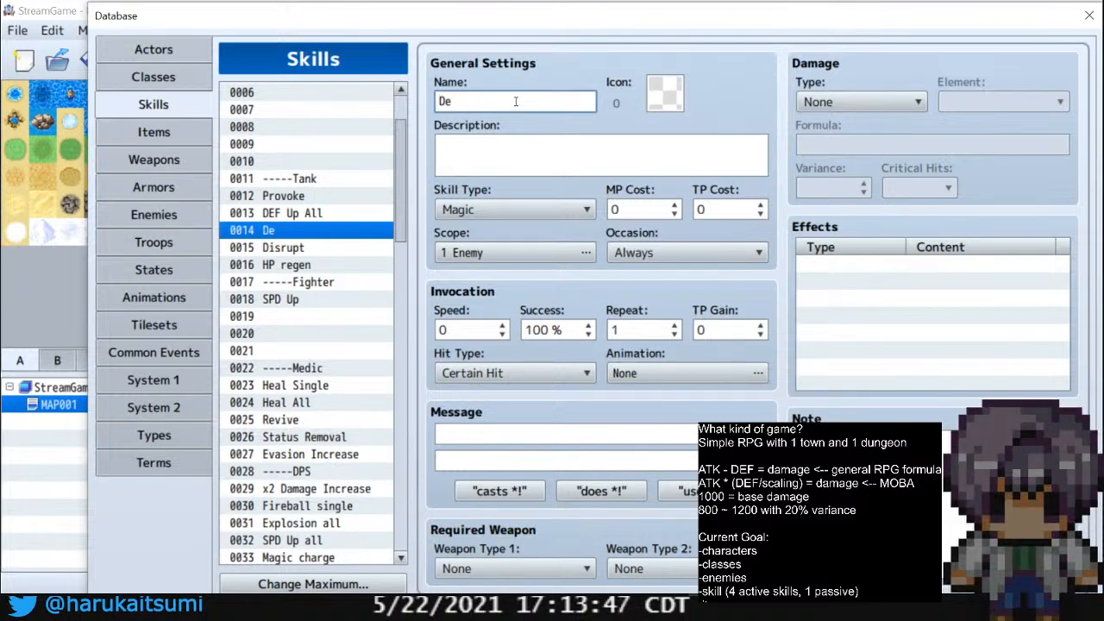
type("f Debuff")
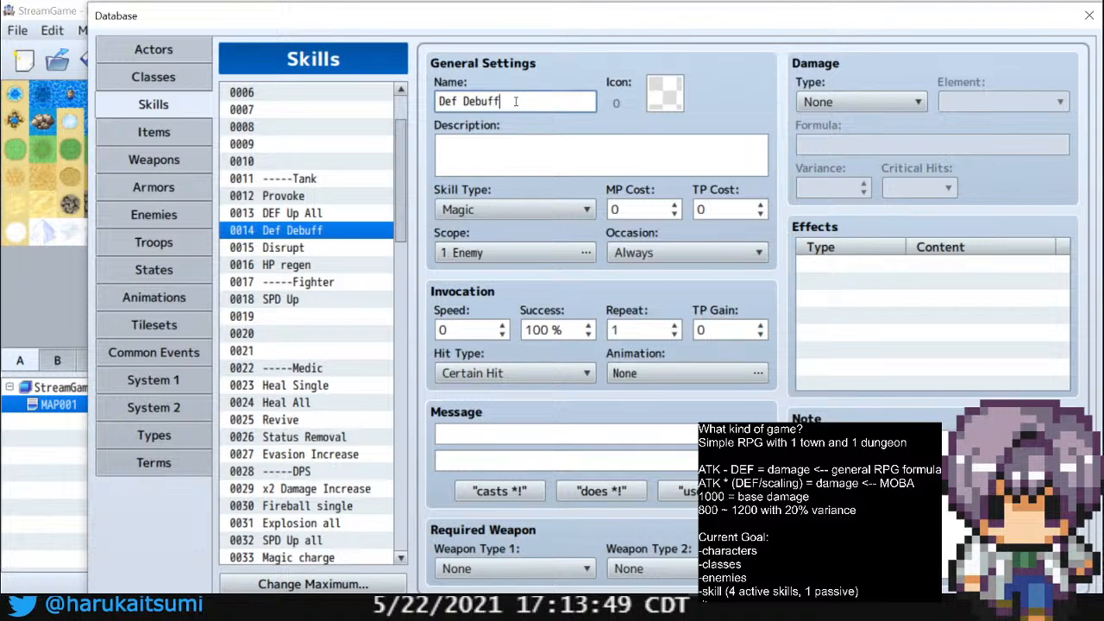
type(" single")
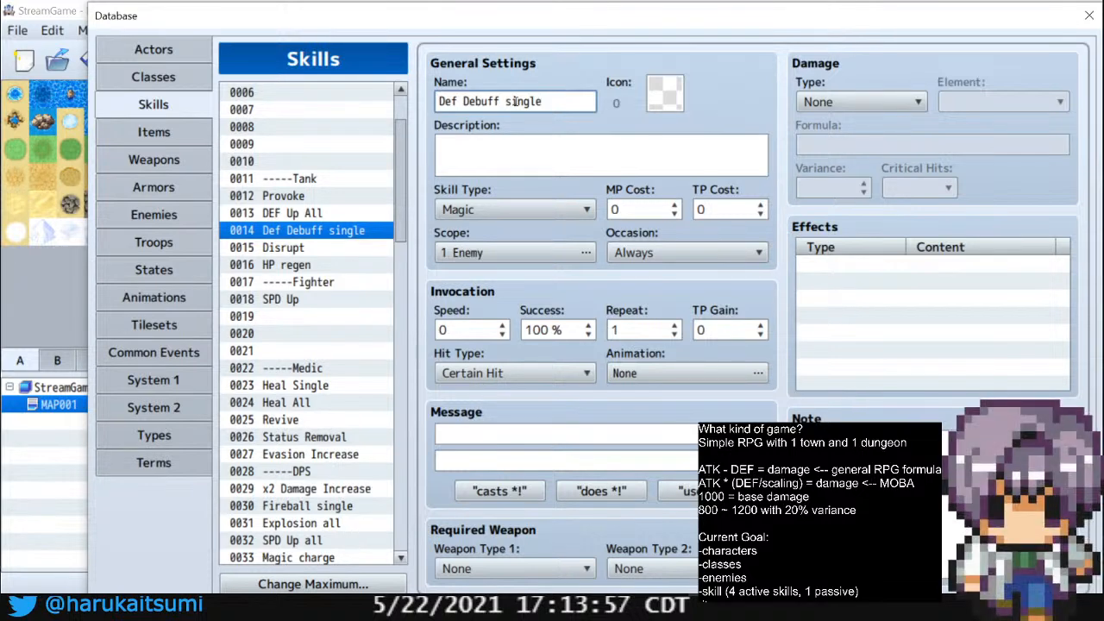
Name the empty Fighter skill slot 0021 "Multi Attack"
left_click(310, 350)
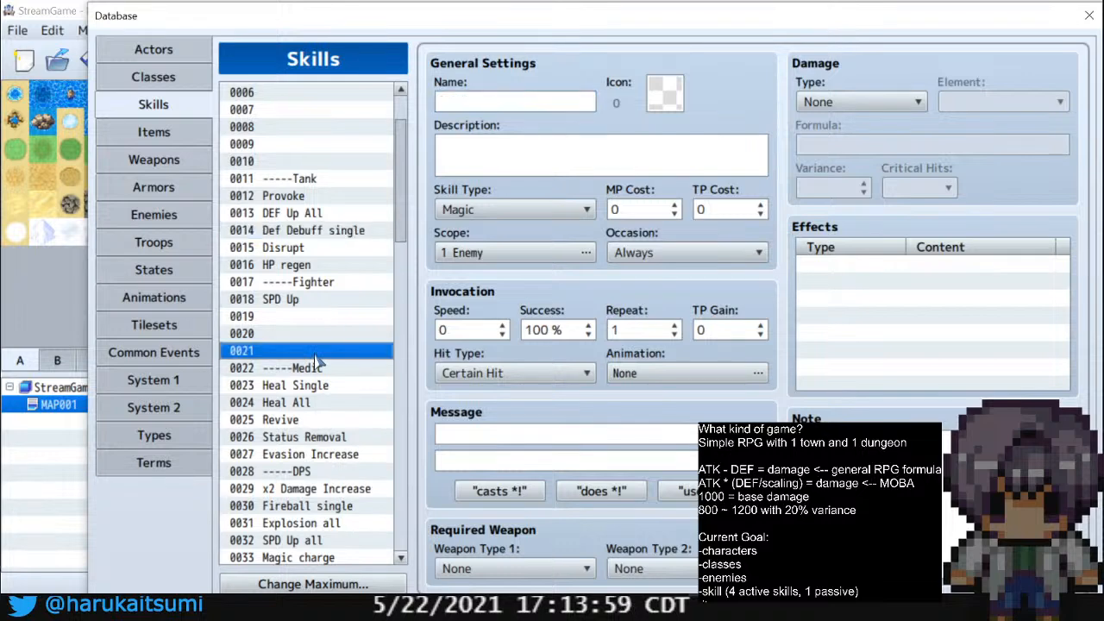
left_click(515, 100)
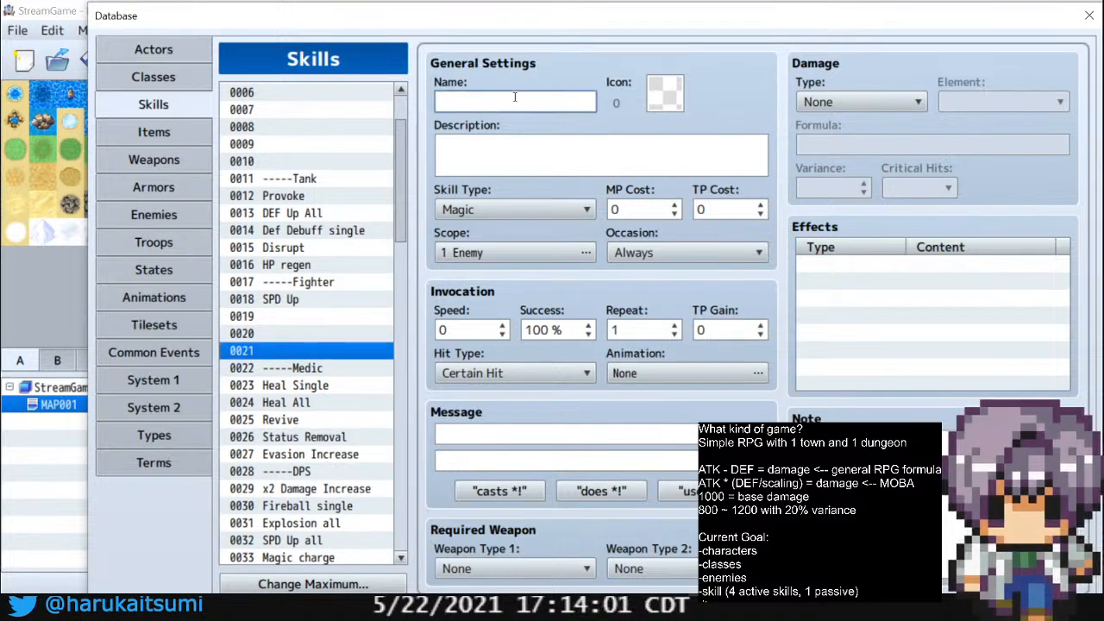
type("Multi")
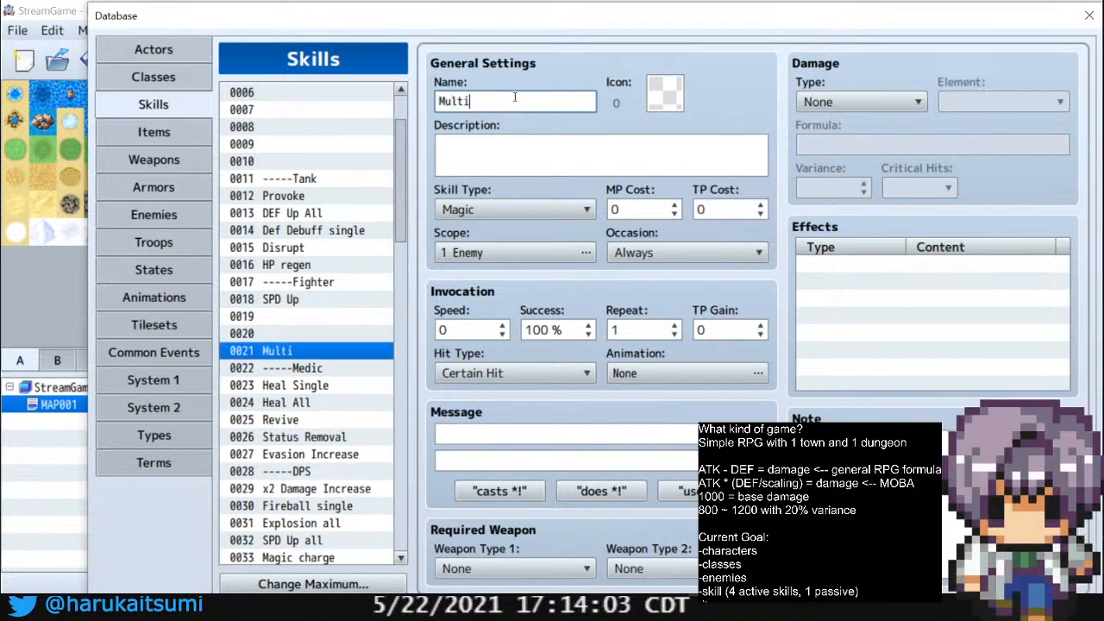
type(" Attack")
Check the Tank's HP regen description, and describe Multi Attack as "Fighter passive, hits more than once per turn"
left_click(321, 264)
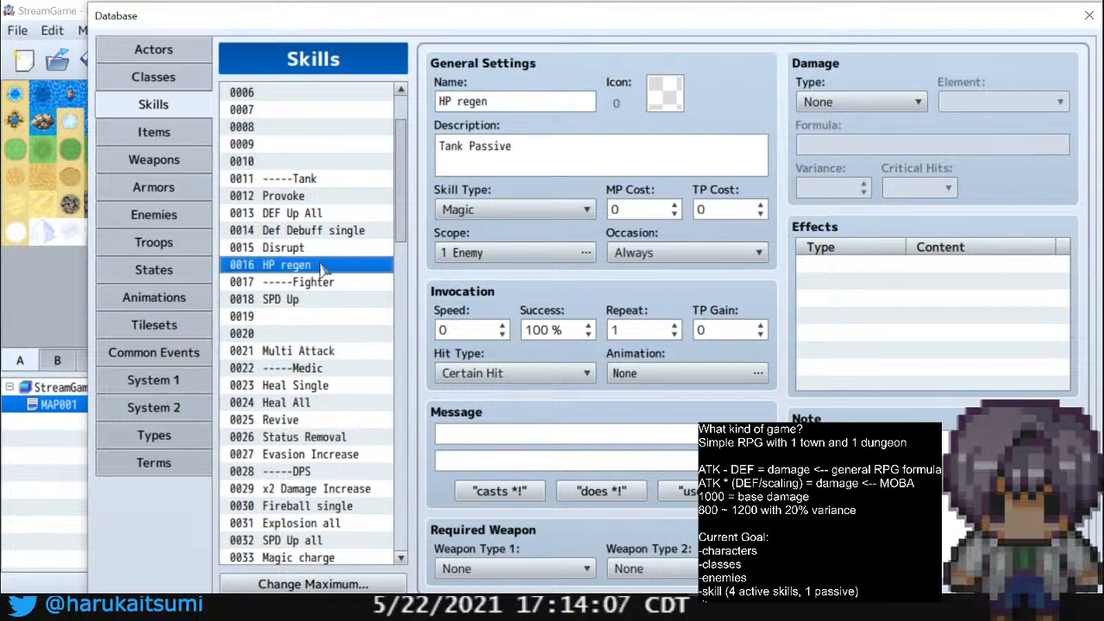
left_click(335, 350)
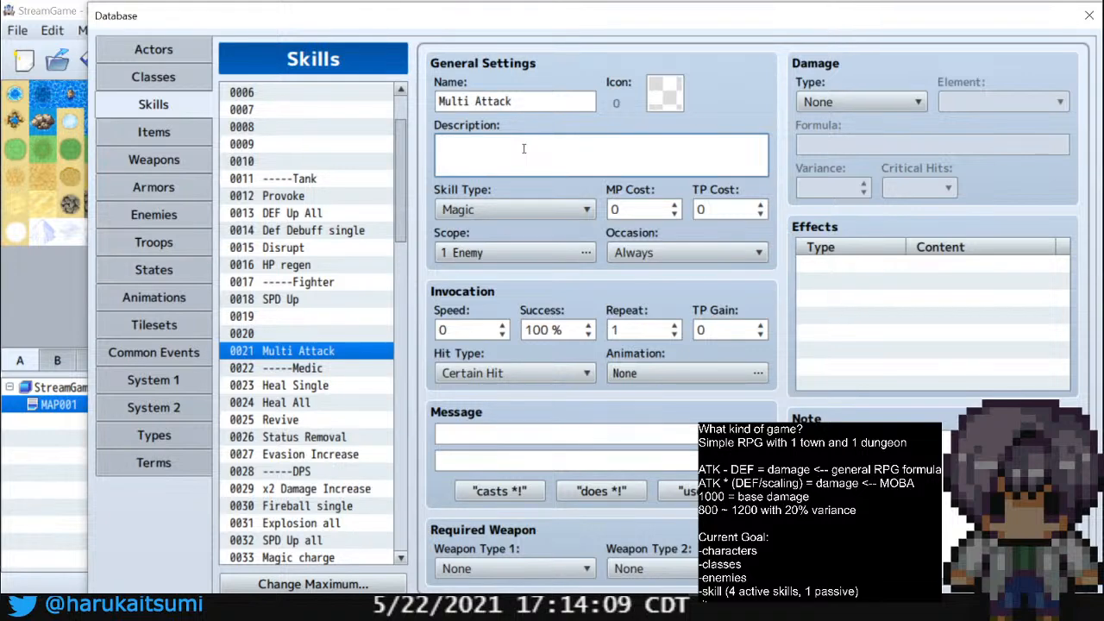
type("fighti")
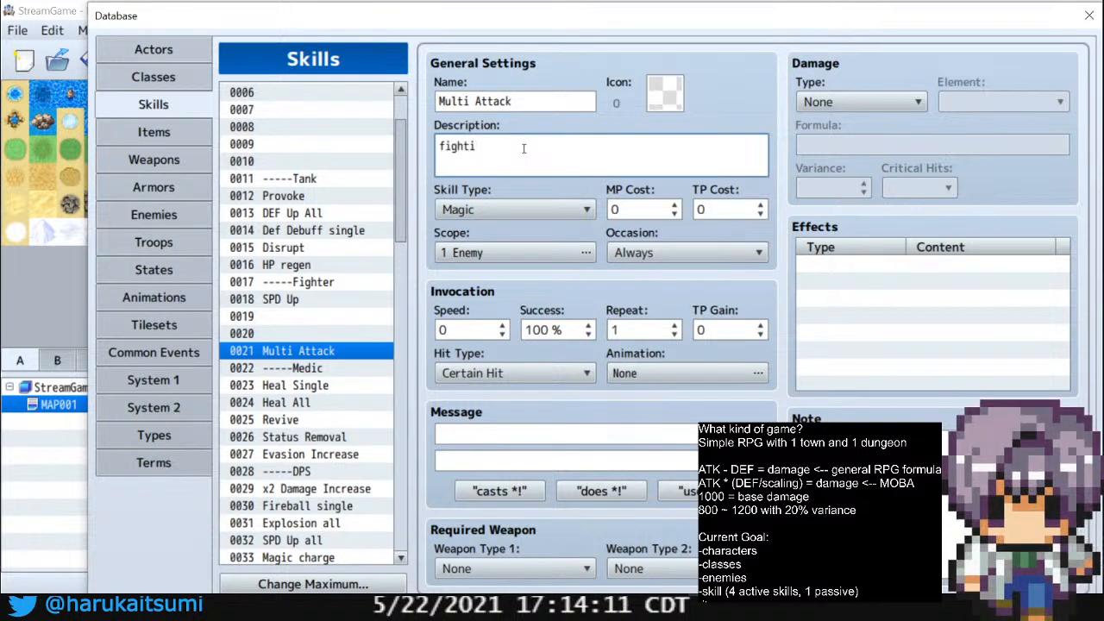
key("ctrl+a")
type("F")
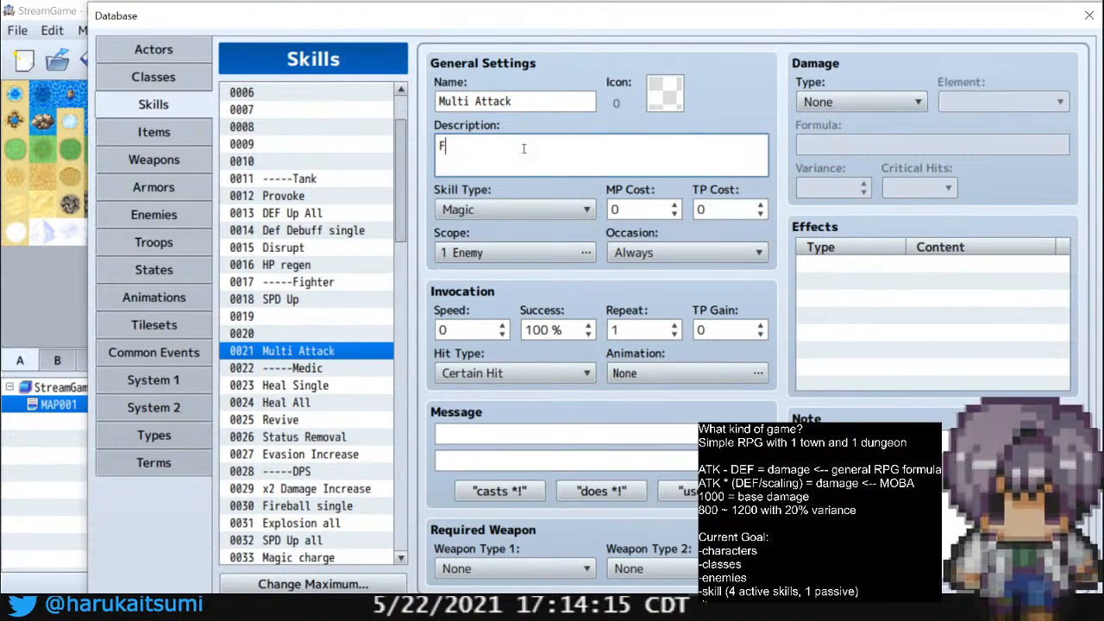
type("ighter ")
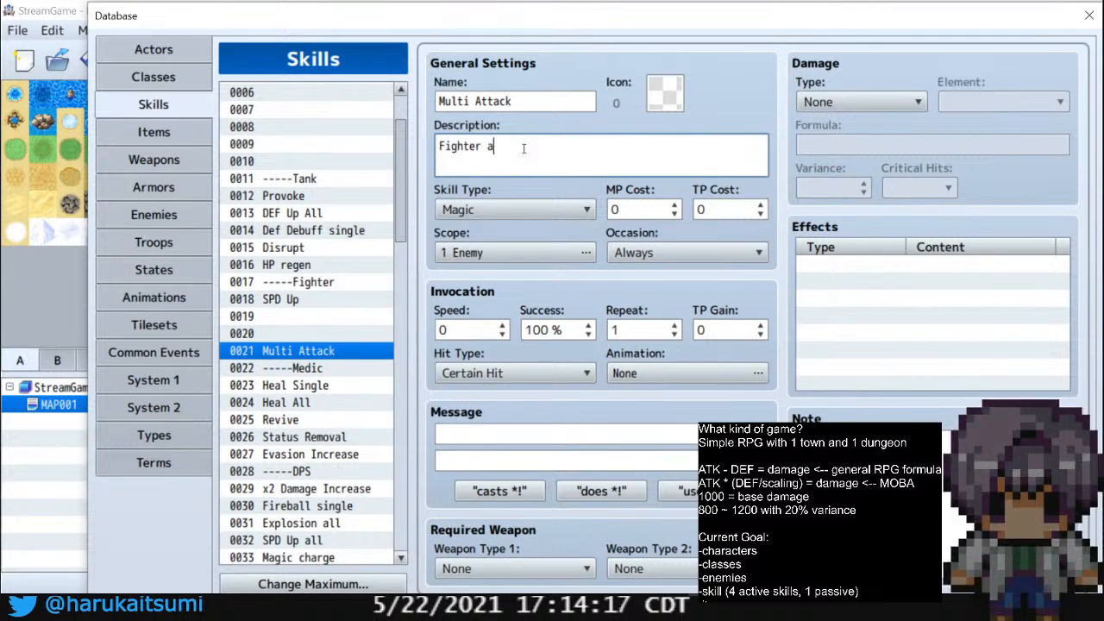
type("passive, m hits more than 1")
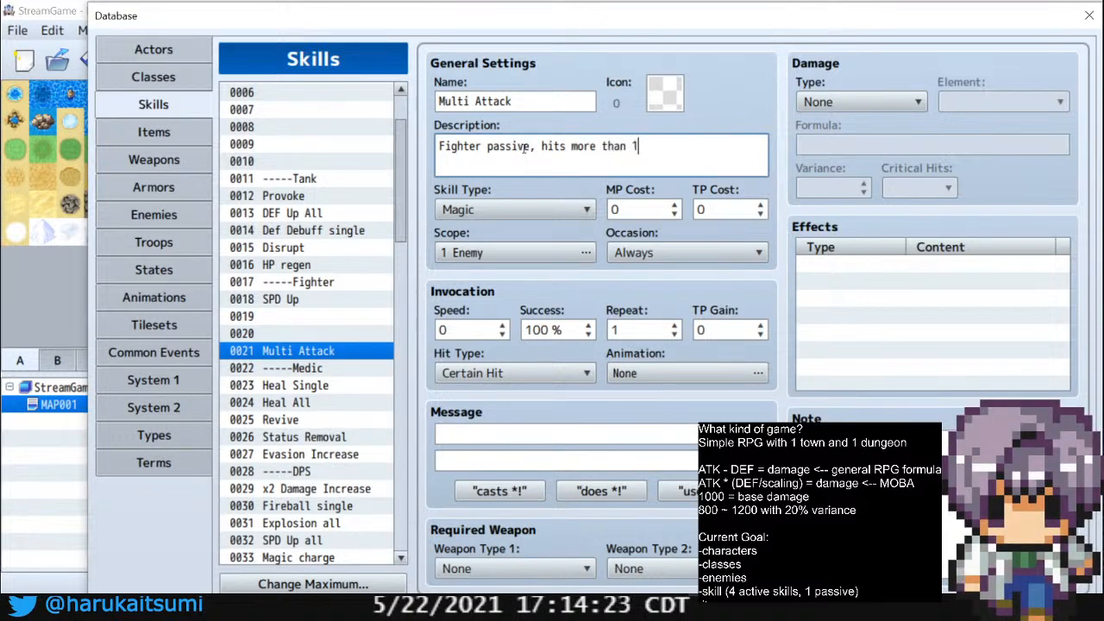
key("BackSpace")
type("once per turn")
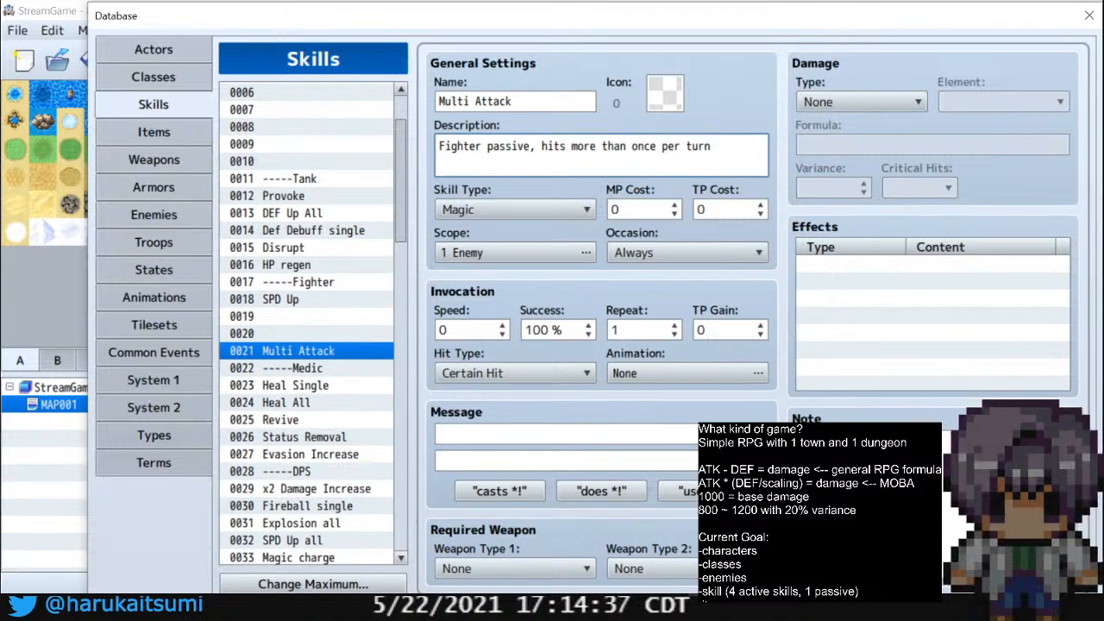
Review the class, profile and images of the Tank, Fighter, Medic and DPS actors, ending on the Fighter
mouse_move(446, 198)
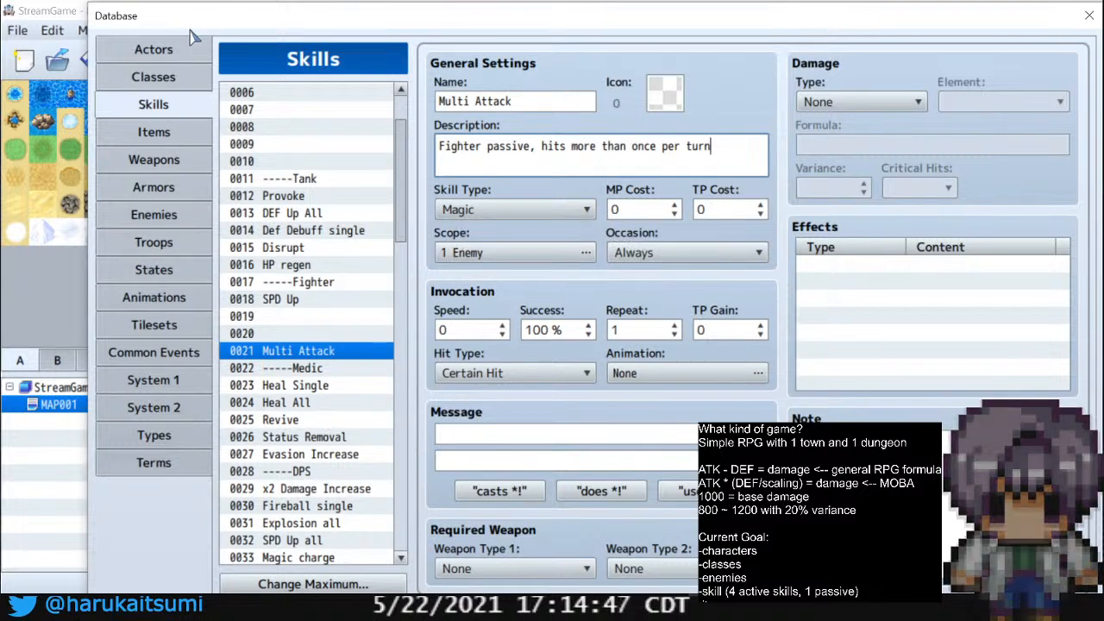
left_click(156, 50)
left_click(278, 91)
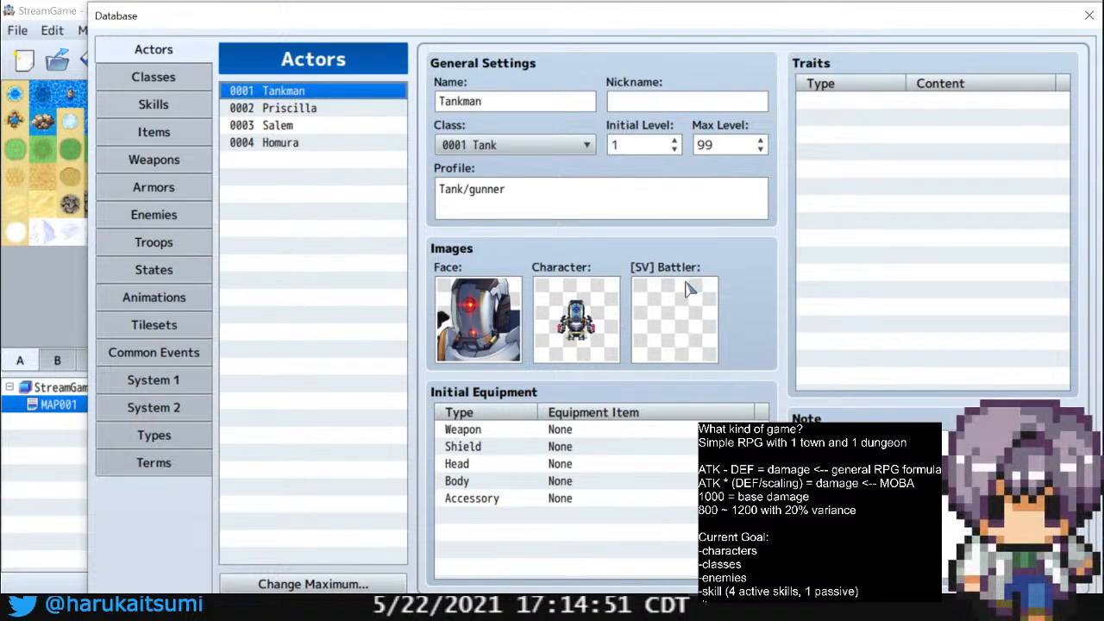
left_click(296, 109)
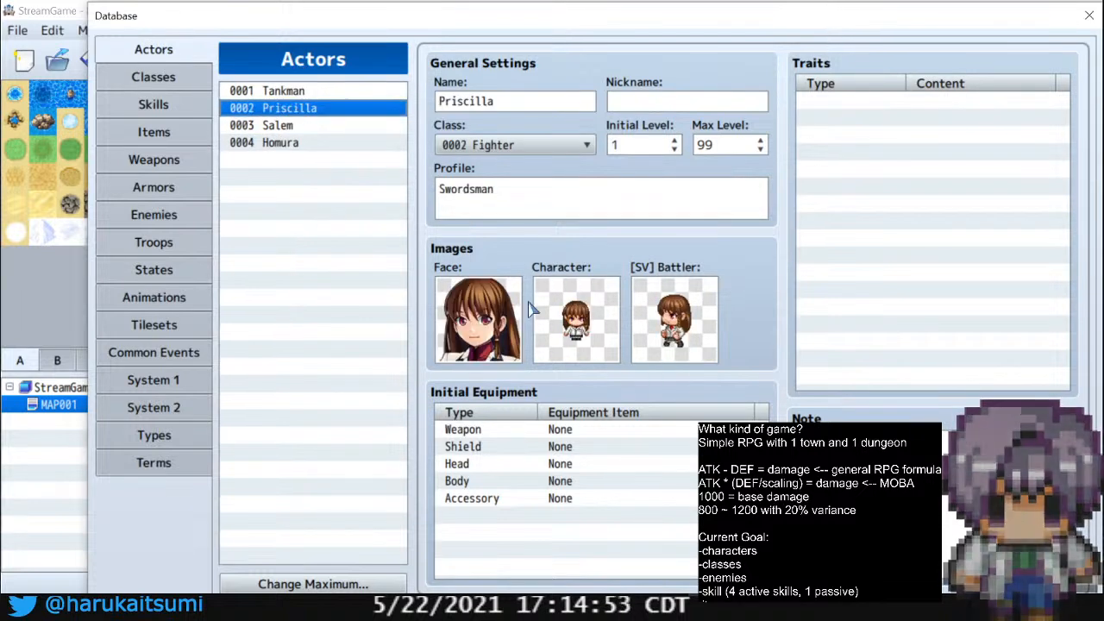
left_click(296, 126)
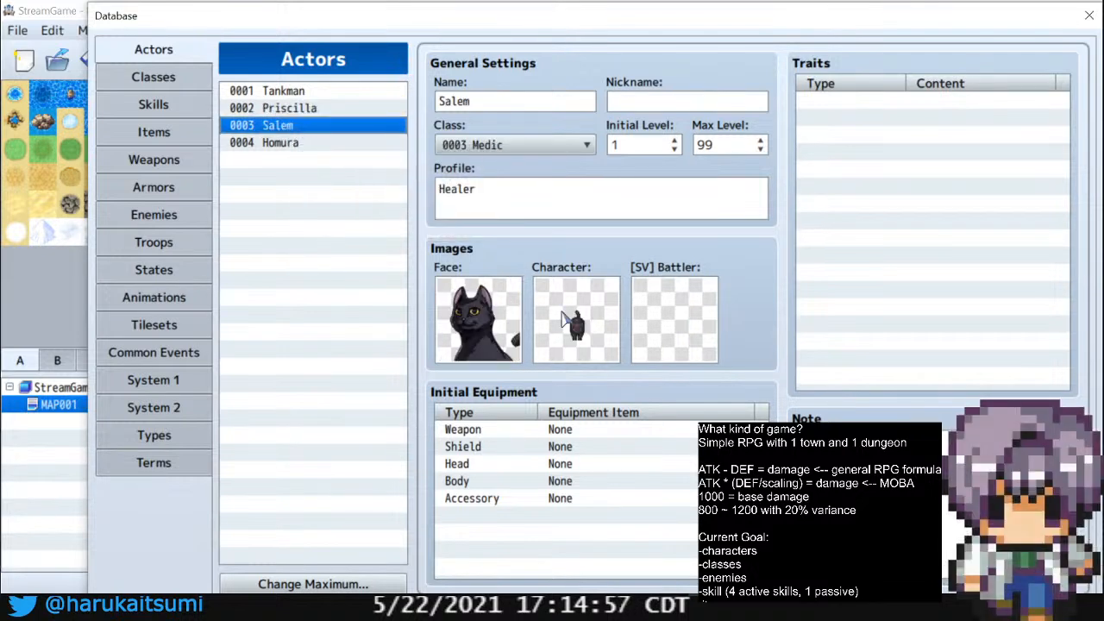
left_click(338, 144)
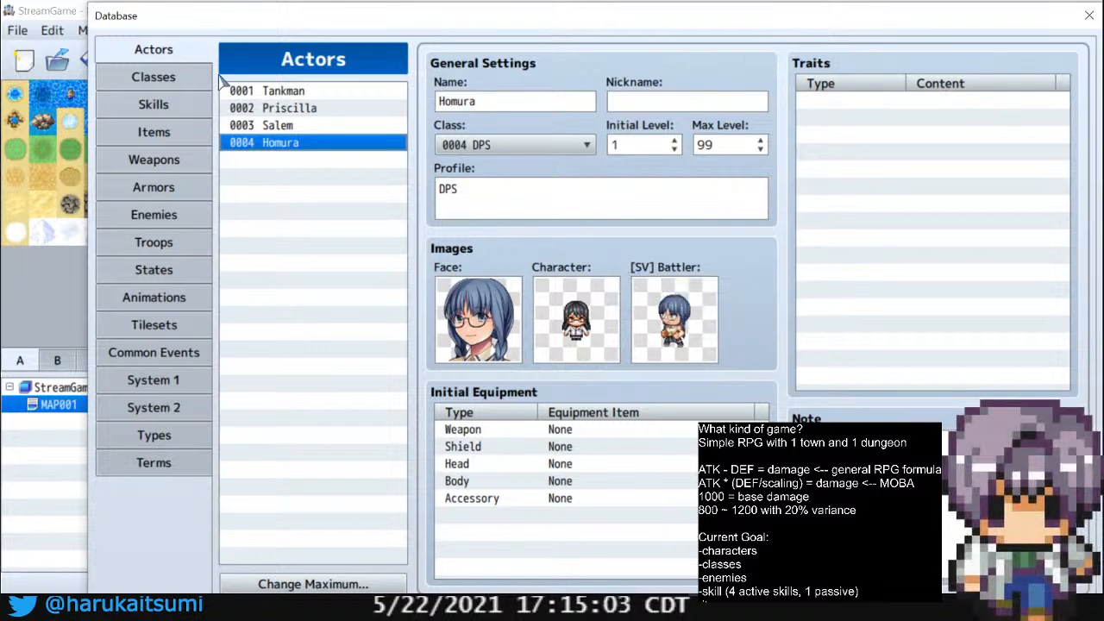
left_click(281, 110)
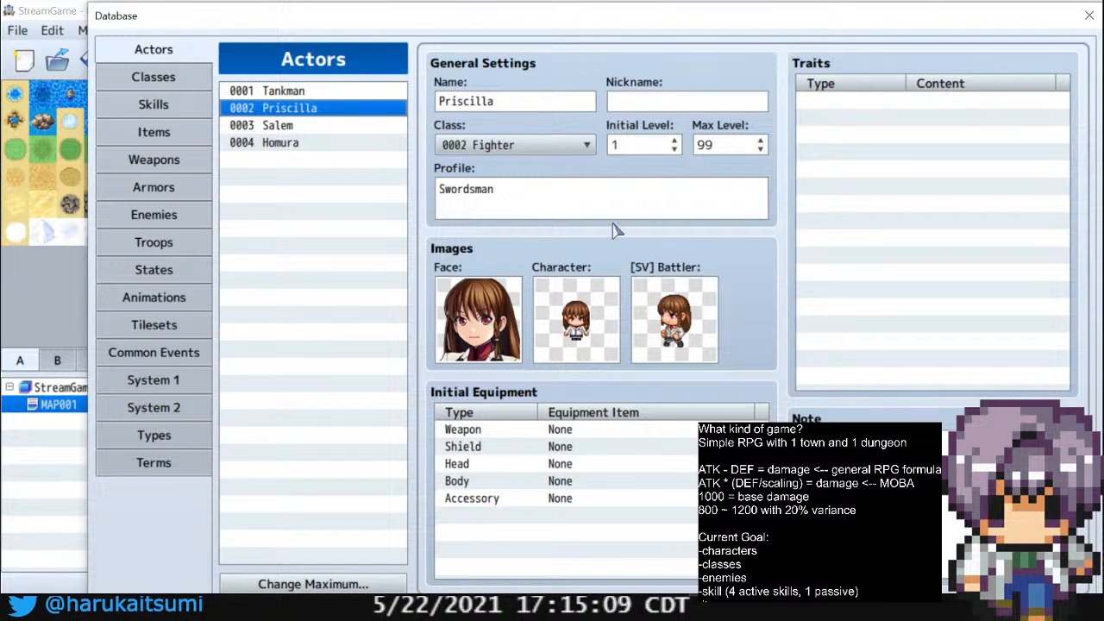
Return to the skill list and clear the Tank skill "Def Debuff single" from slot 0014
left_click(171, 112)
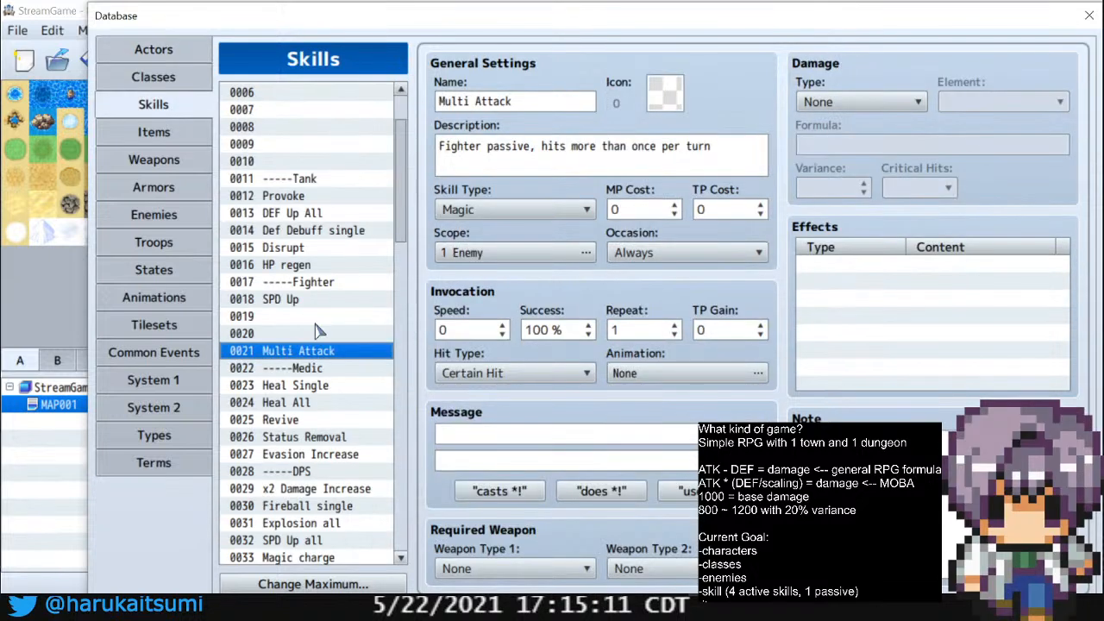
left_click(349, 230)
key("Delete")
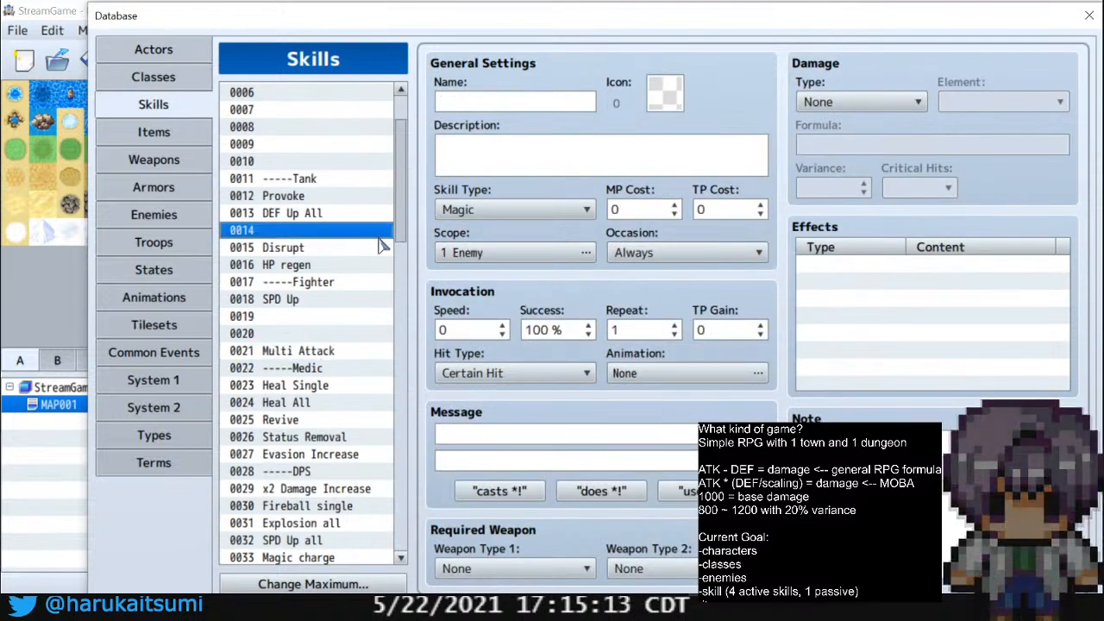
Clear the DPS skill "SPD Up all" from slot 0032
scroll(402, 249, "down", 4)
left_click(314, 316)
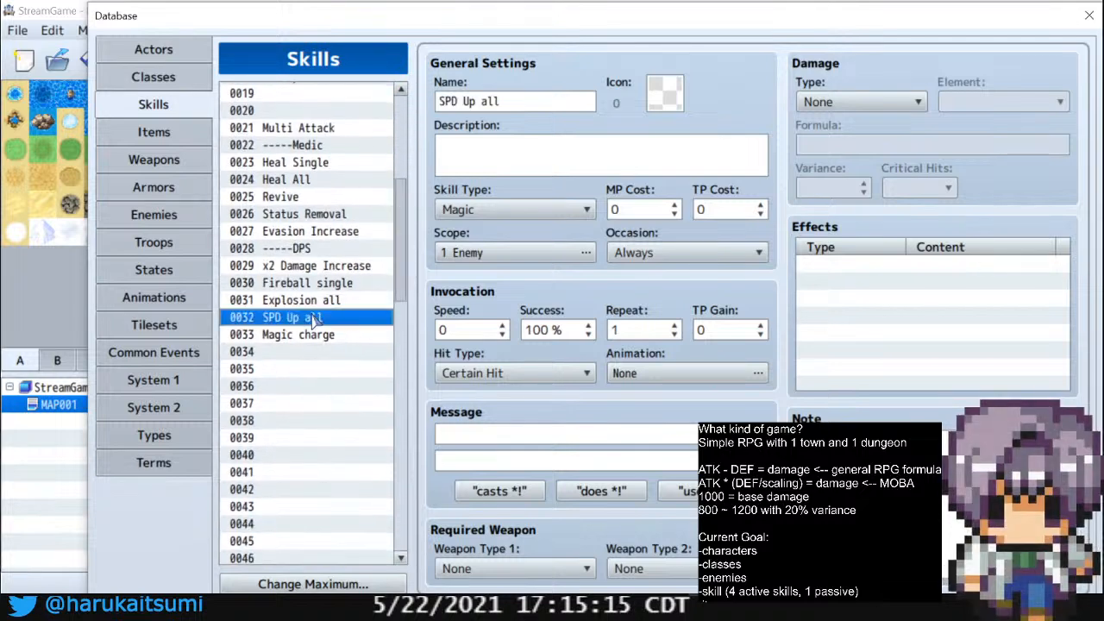
key("Delete")
left_click(504, 107)
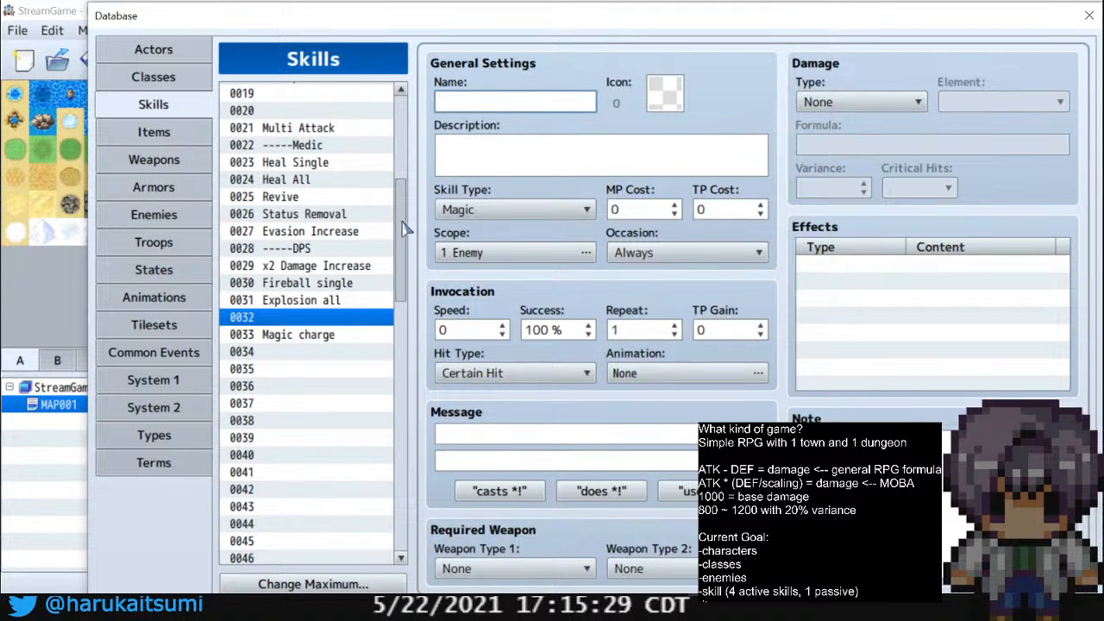
Review the Tank and Medic skills in the list, including the empty slot 0014, Revive, Status Removal and DEF Up All
scroll(411, 198, "up", 2)
scroll(410, 198, "up", 2)
scroll(407, 192, "down", 1)
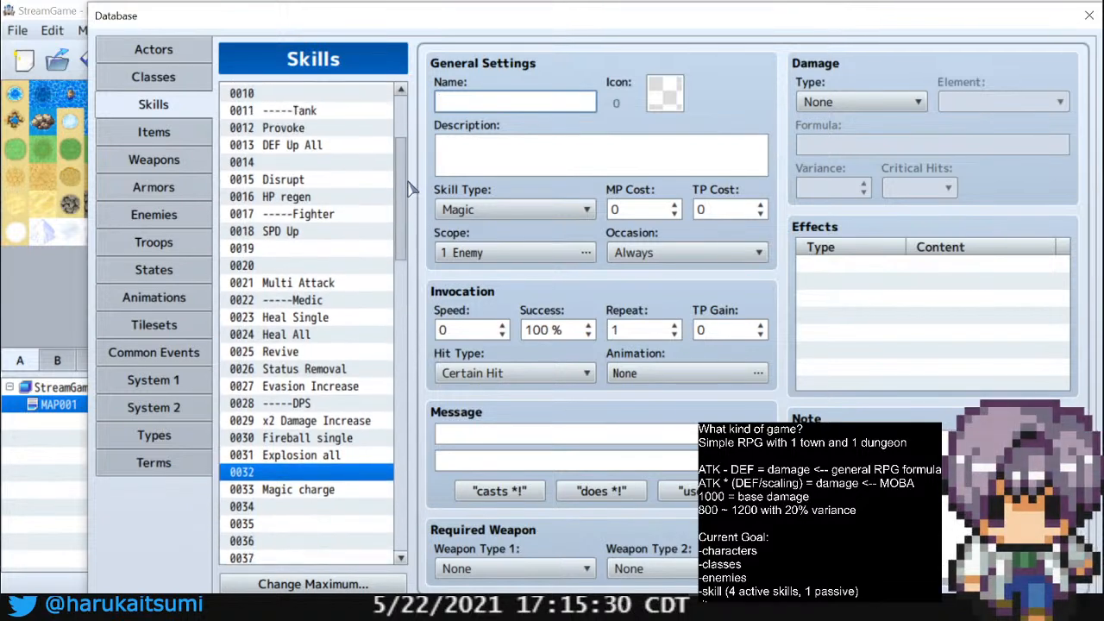
left_click(328, 164)
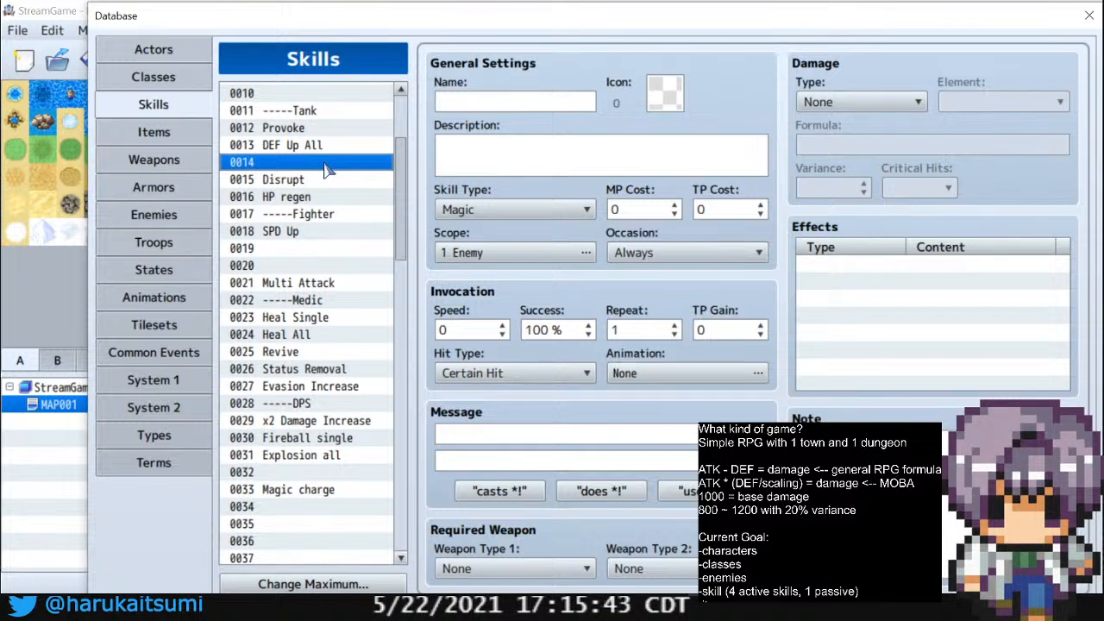
left_click(291, 336)
left_click(299, 354)
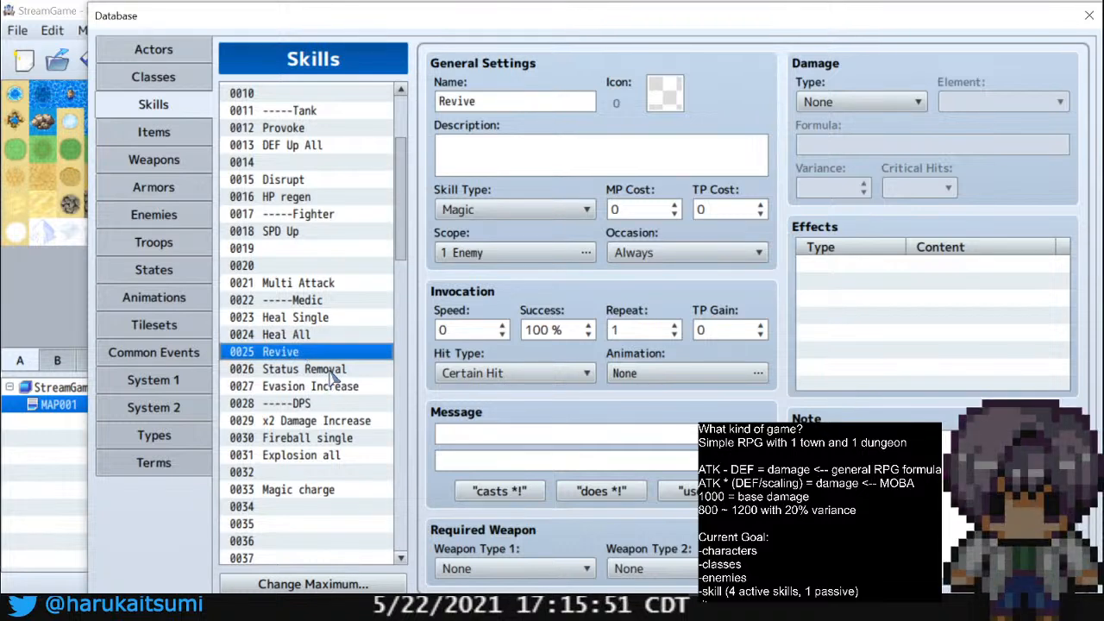
left_click(330, 370)
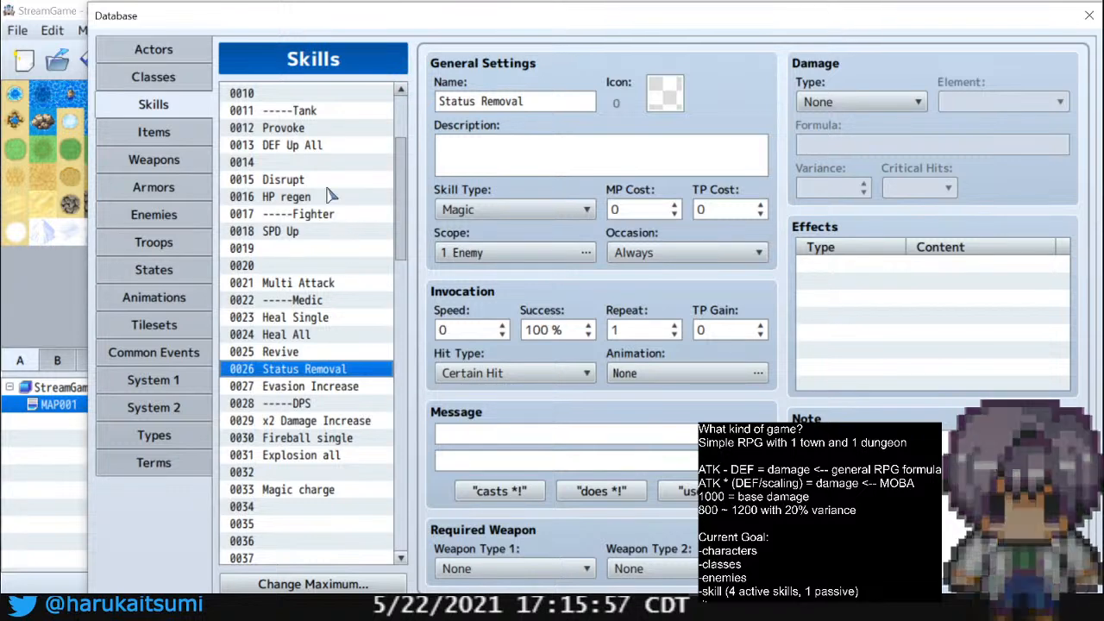
left_click(336, 147)
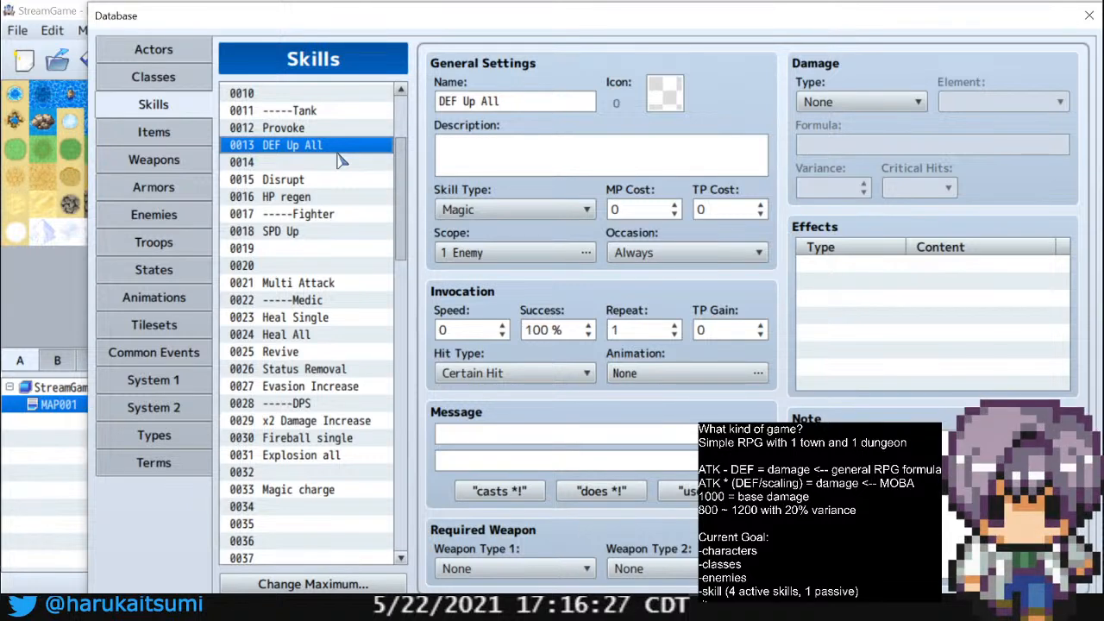
Name the empty DPS skill slot 0032 "Defense Debuff"
left_click(297, 472)
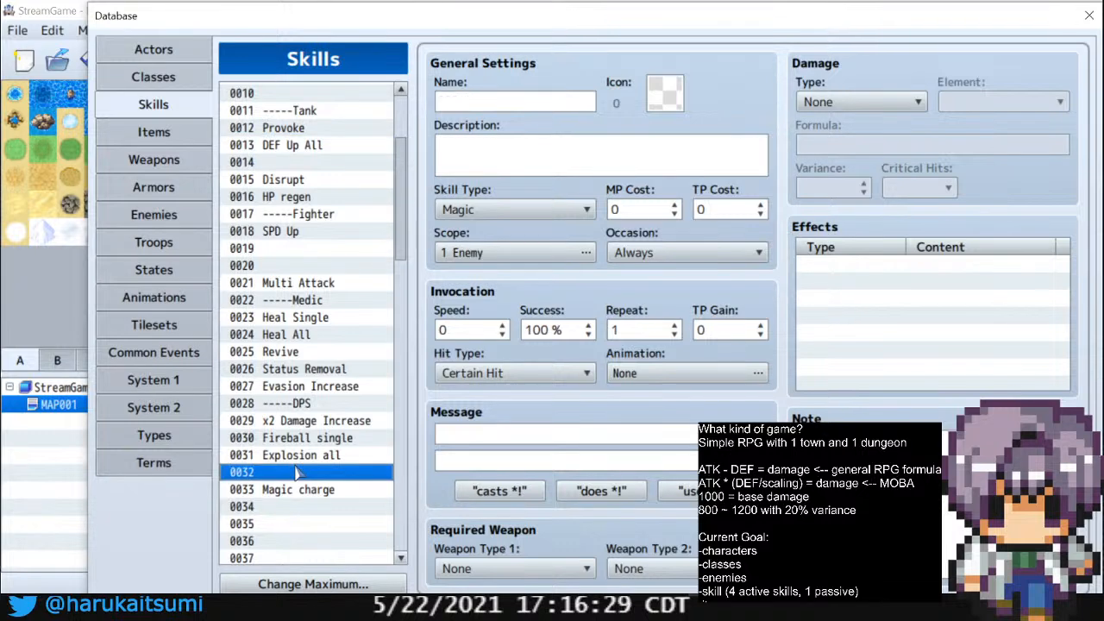
left_click(520, 104)
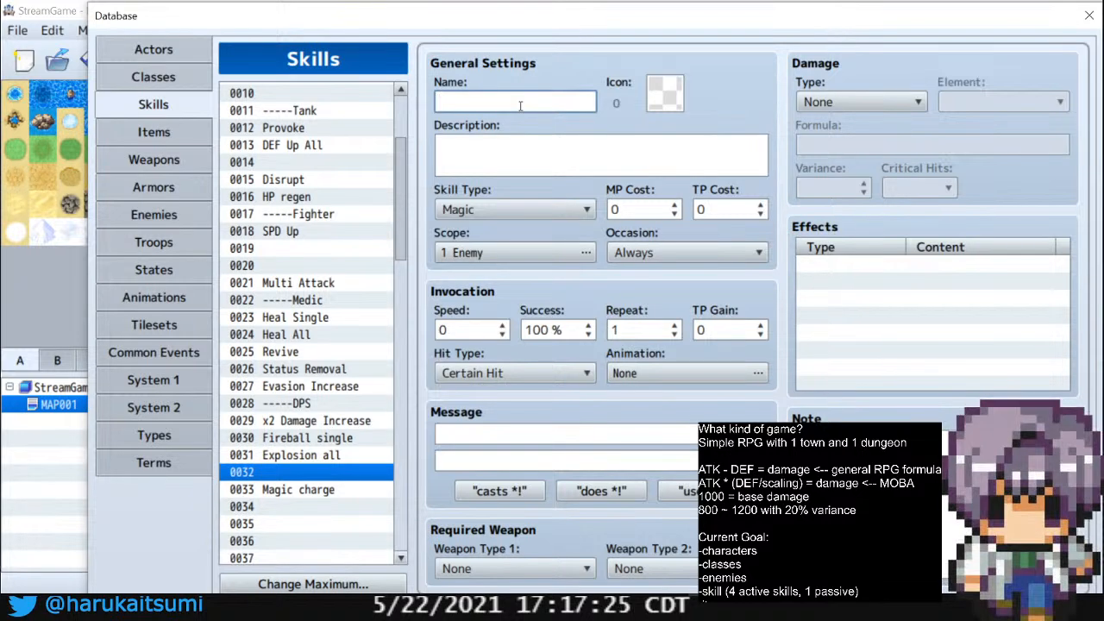
type("Def")
key("BackSpace")
key("BackSpace")
type("buff")
key("BackSpace")
key("BackSpace")
key("BackSpace")
key("BackSpace")
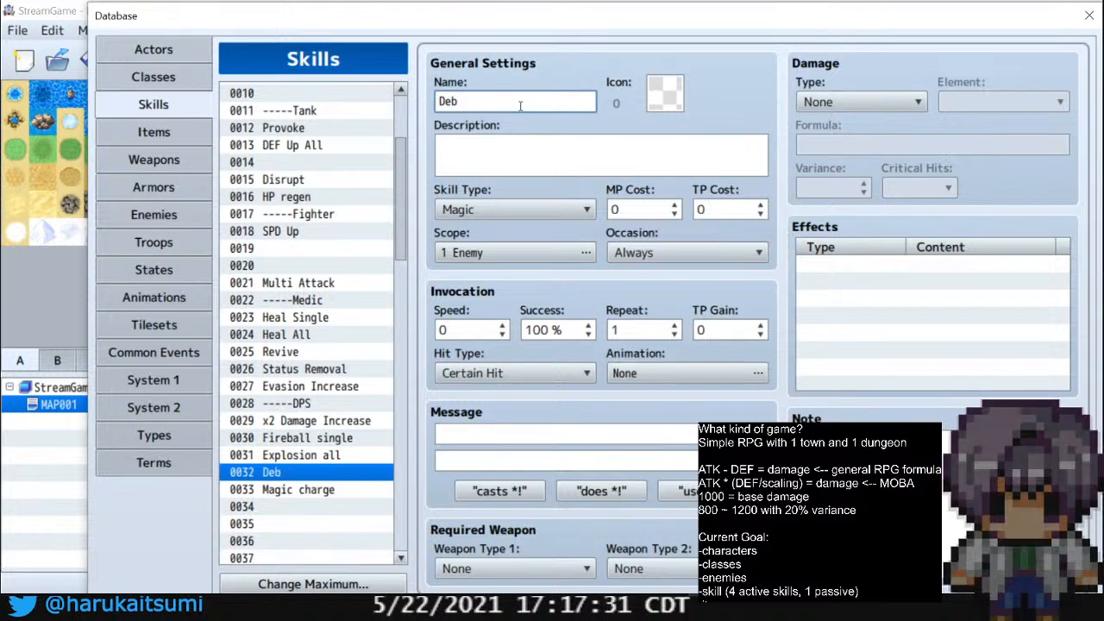
type("fense Debuff")
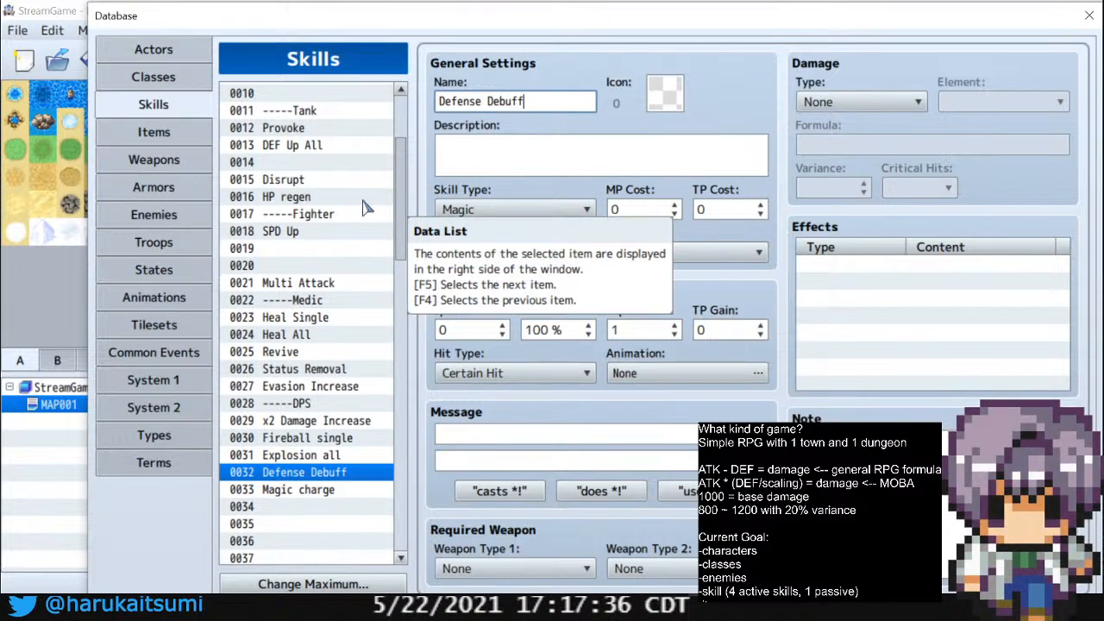
Name the empty Tank skill slot 0014 "ATK Debuff"
left_click(321, 163)
left_click(507, 102)
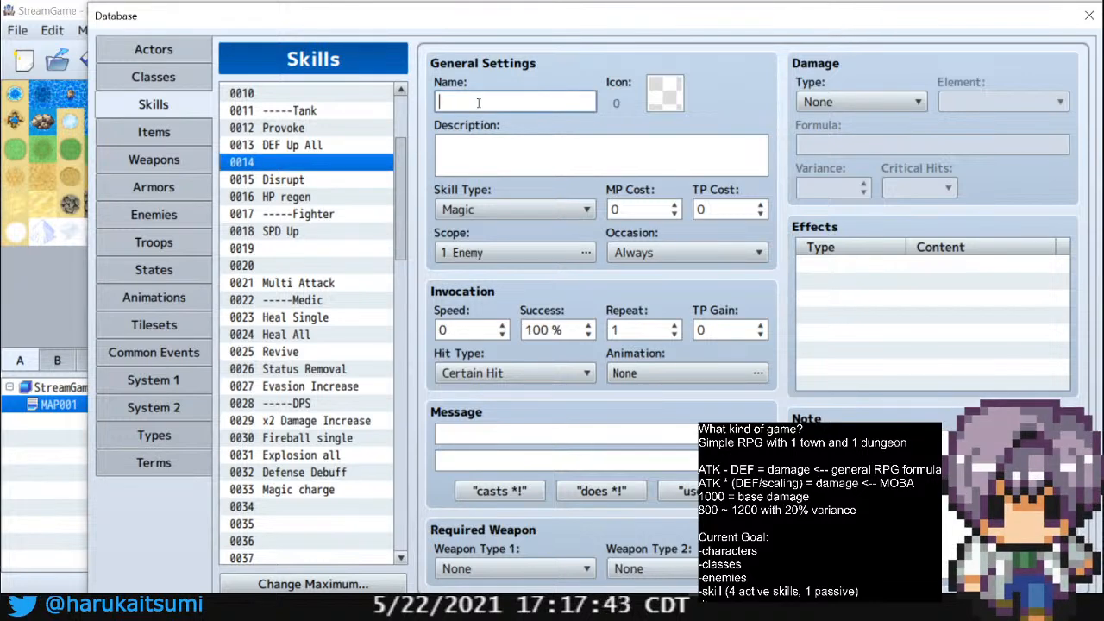
type("ATK Debuff")
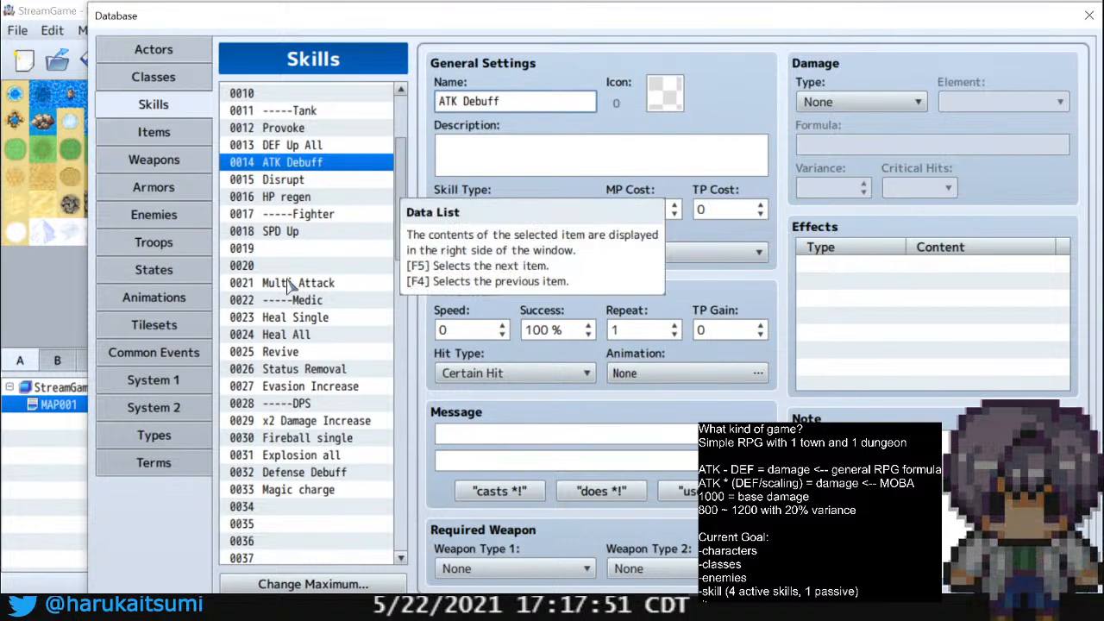
Clear the Fighter skill "SPD Up" from slot 0018 and check the Multi Attack entry
left_click(326, 235)
key("Delete")
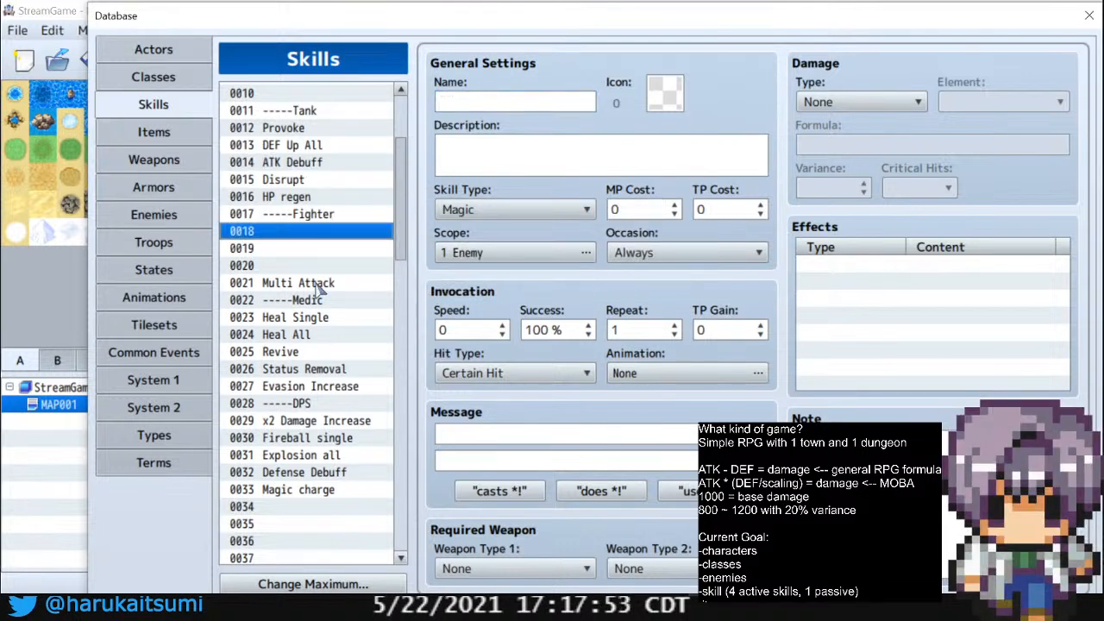
left_click(319, 283)
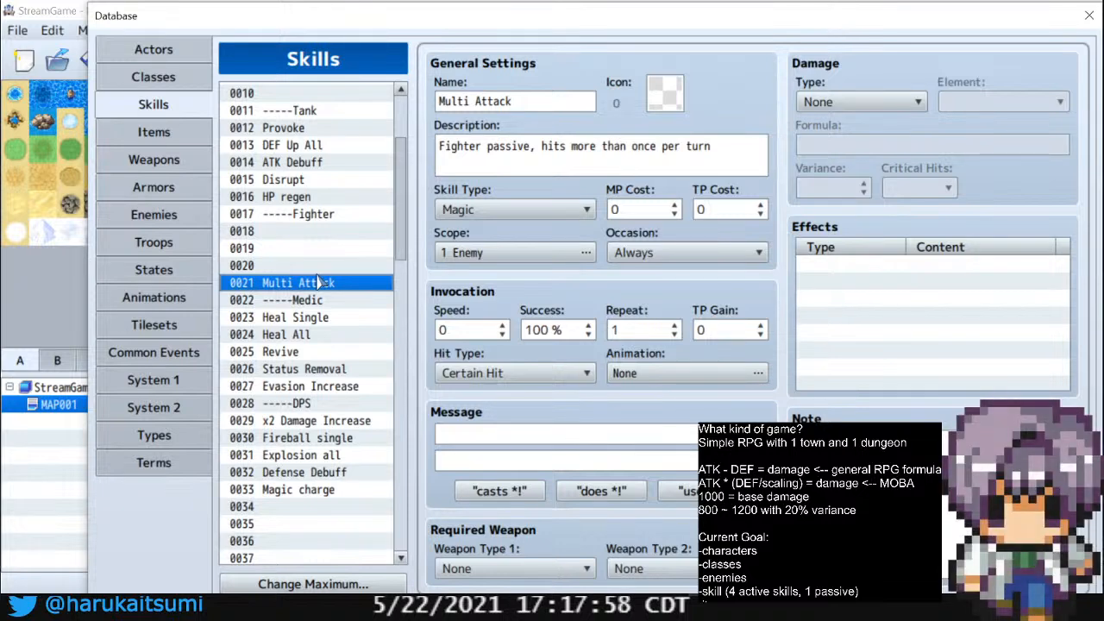
left_click(309, 233)
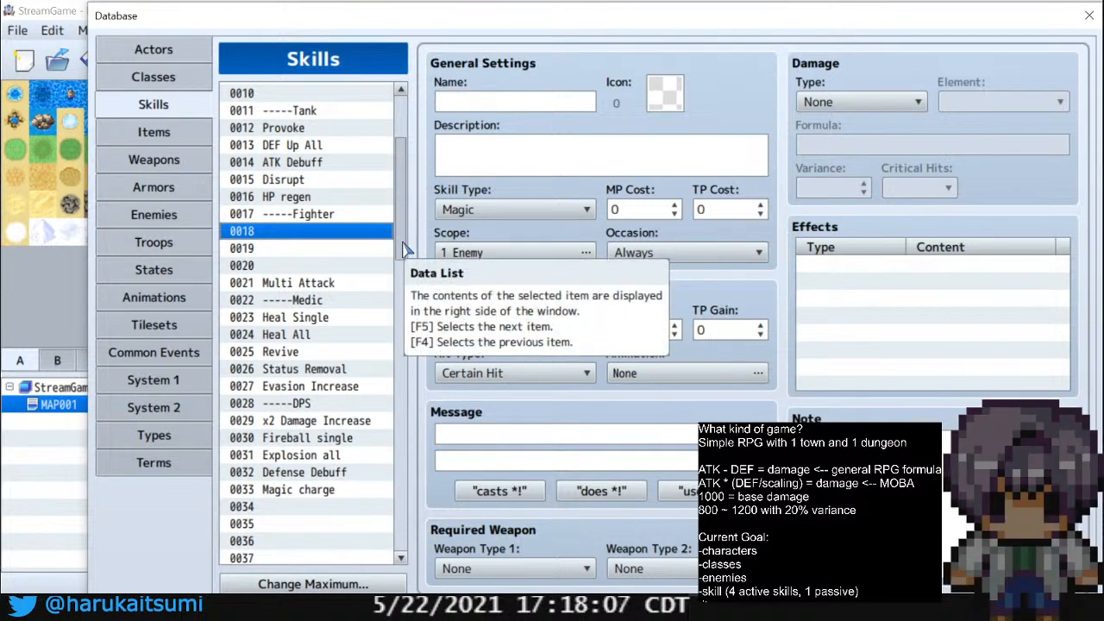
Name the empty Fighter skill slot 0018 "SPD Debuff"
left_click(497, 101)
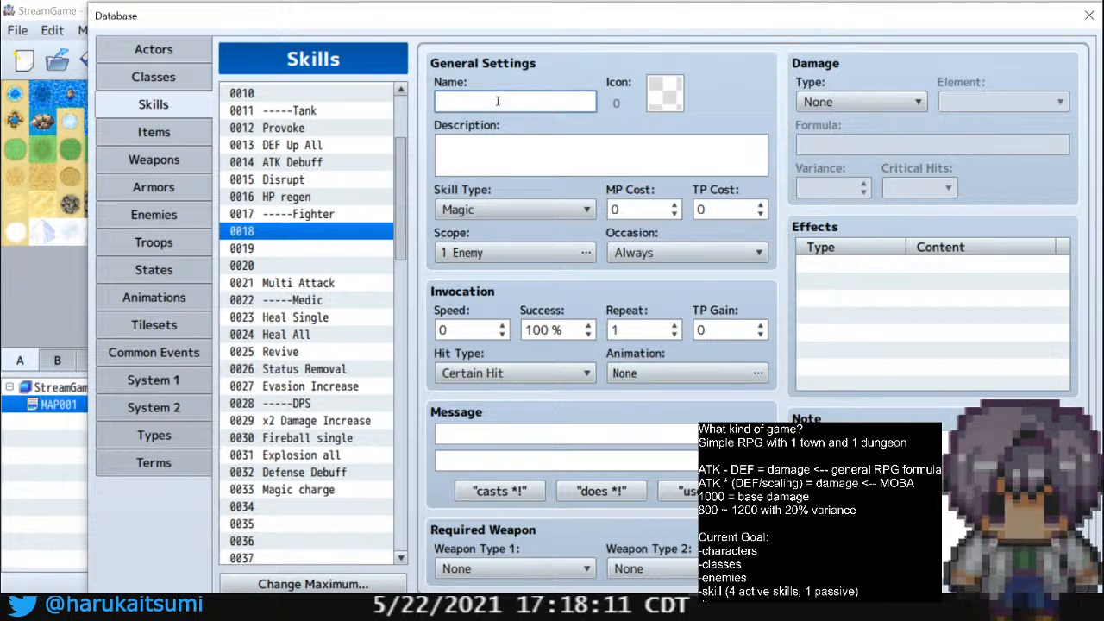
type("AT")
key("BackSpace")
key("BackSpace")
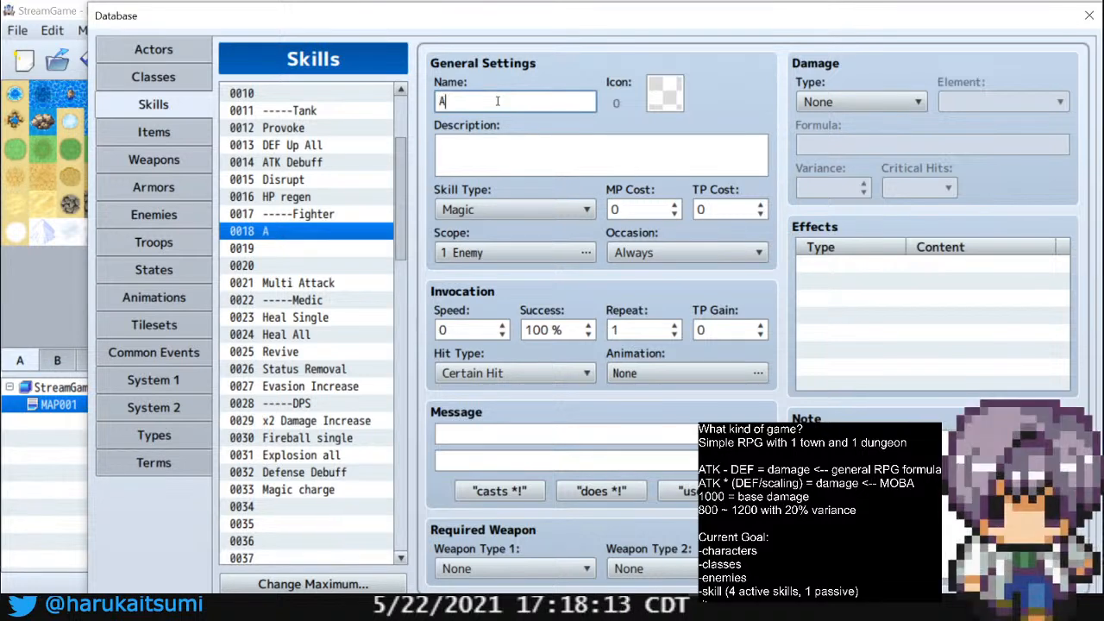
type("SPD De")
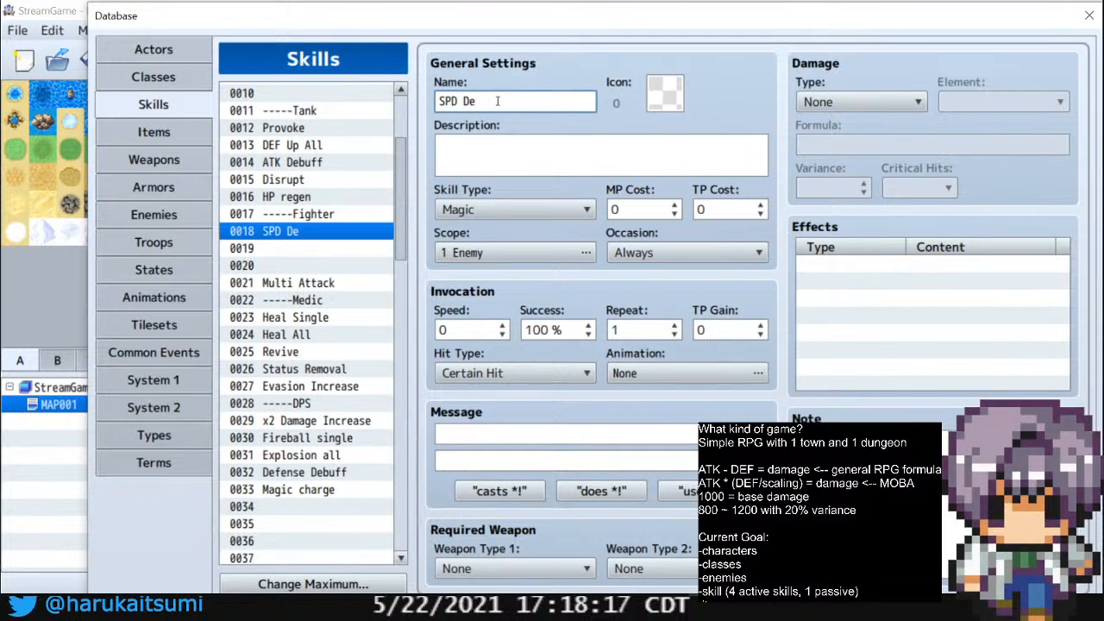
type("buff")
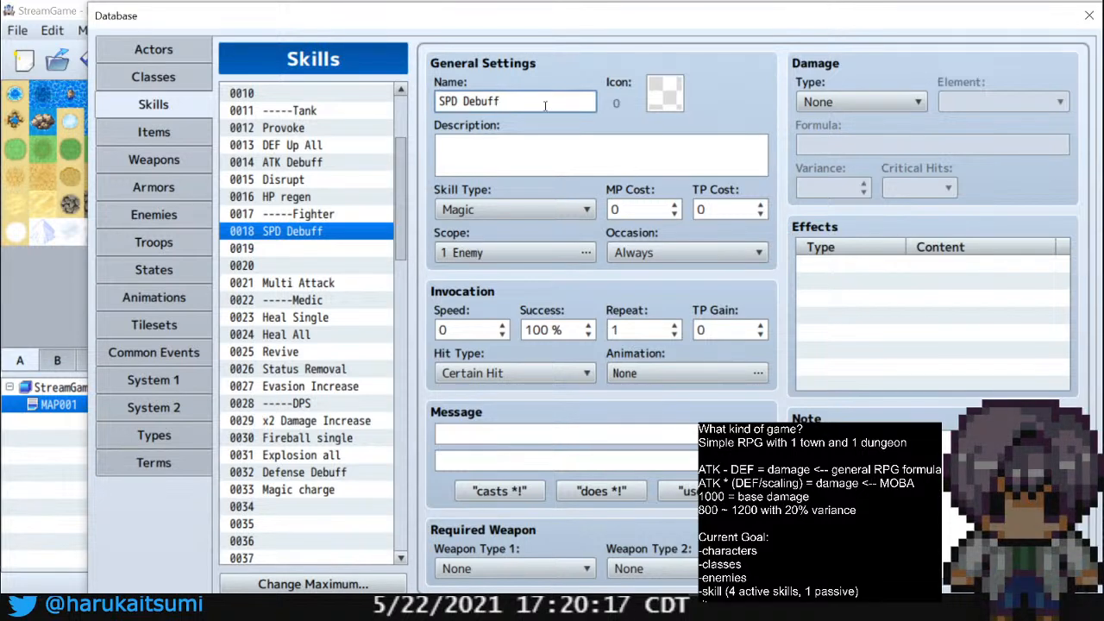
Check the Fighter actor's entry, and clear the skill "SPD Debuff" from slot 0018
left_click_drag(399, 168, 402, 193)
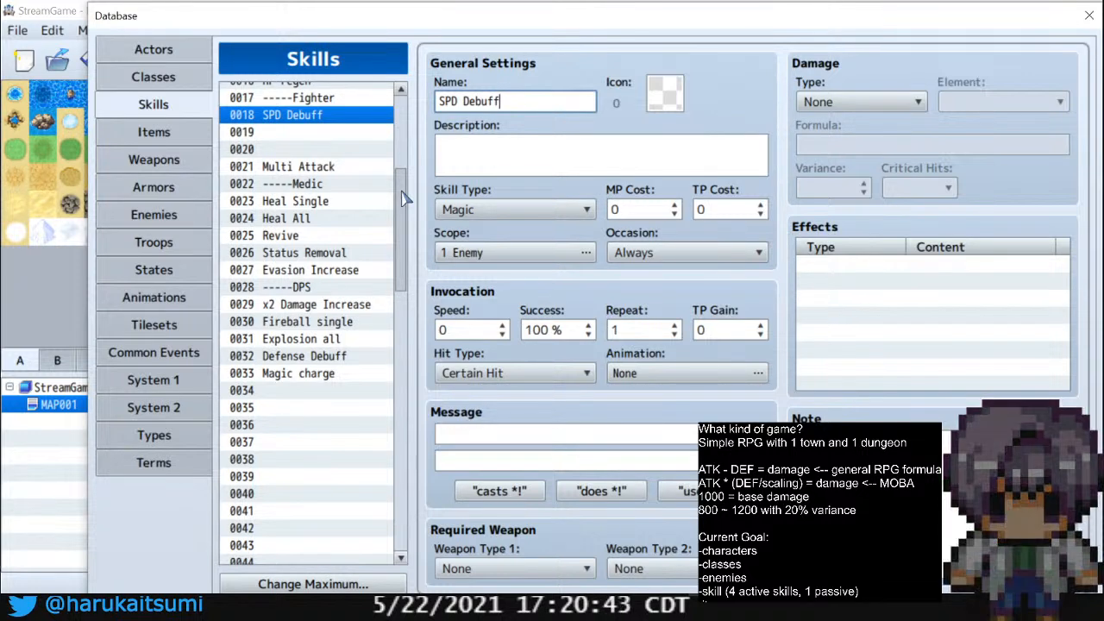
left_click(186, 53)
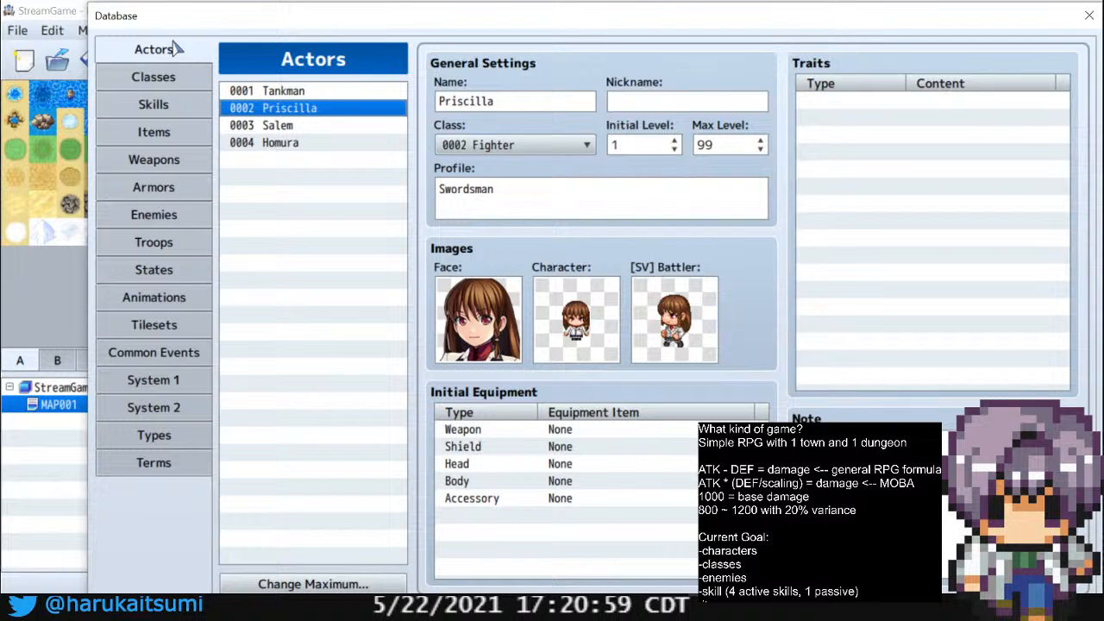
left_click(177, 104)
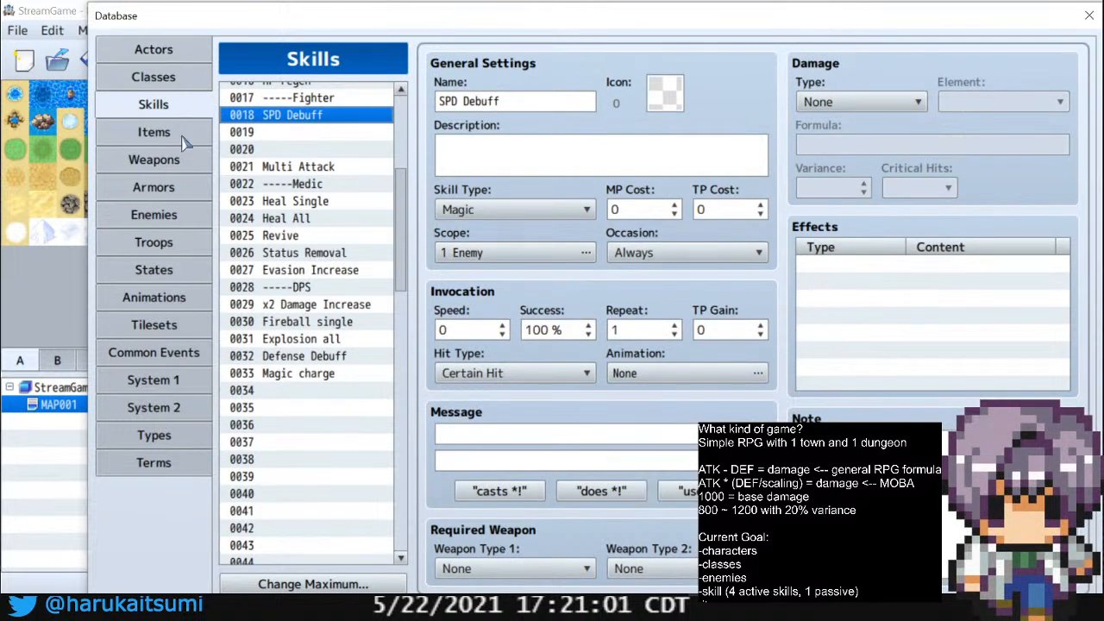
left_click(292, 133)
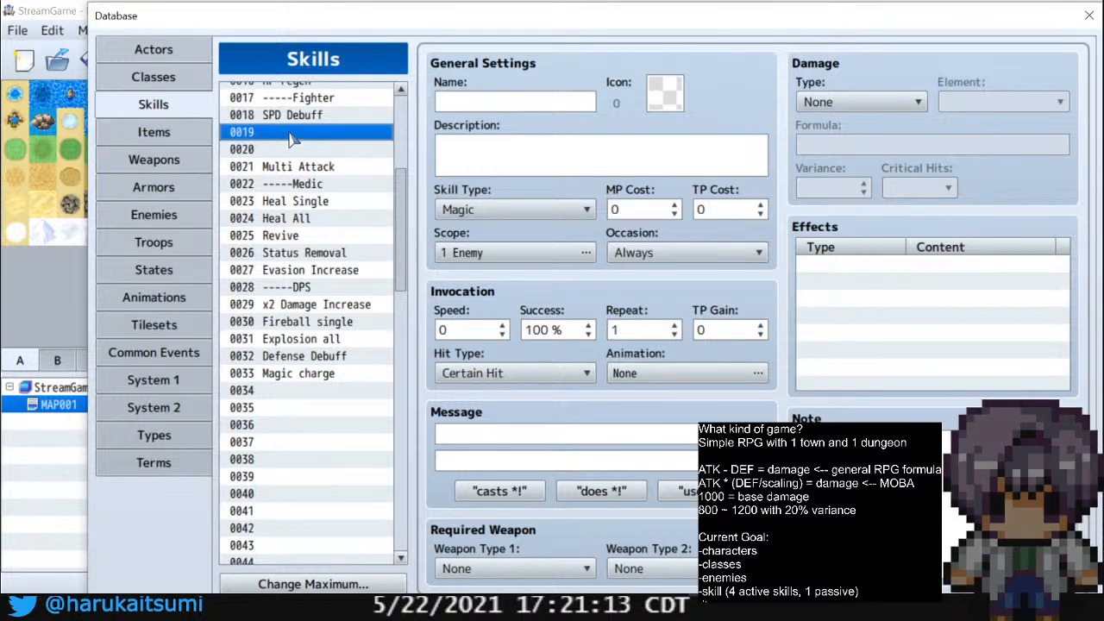
scroll(406, 194, "up", 1)
scroll(405, 193, "up", 1)
left_click(351, 219)
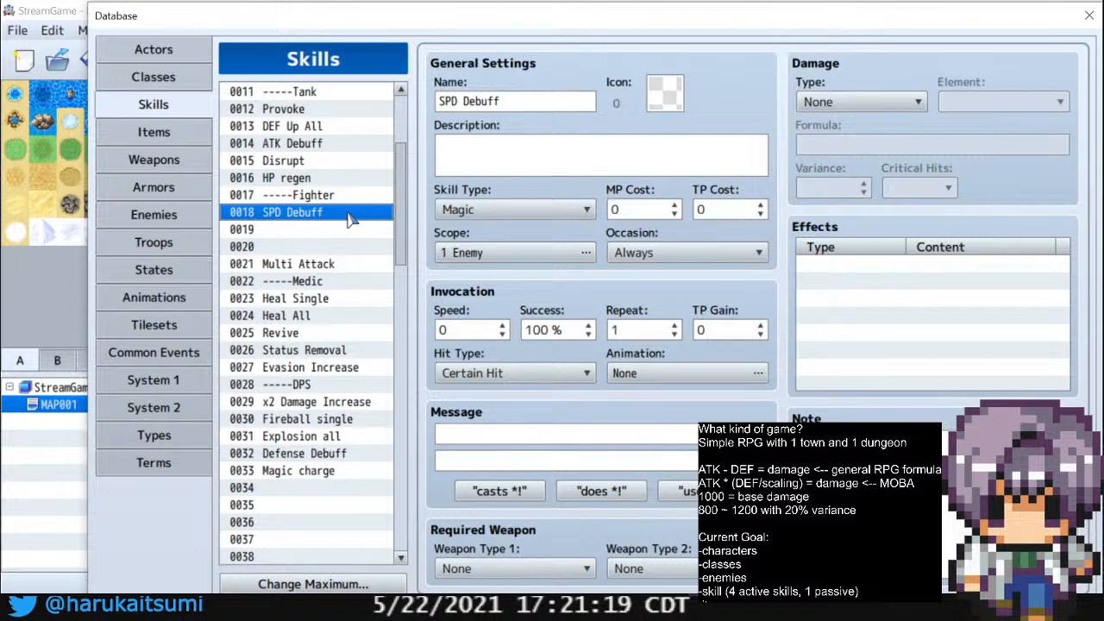
key("Delete")
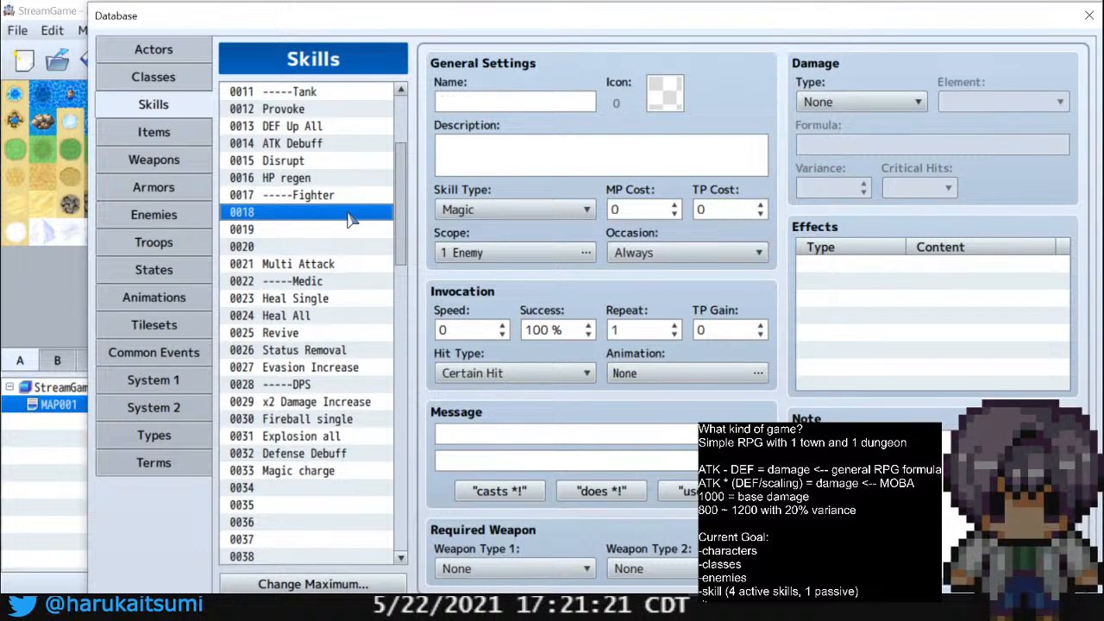
Name the empty Fighter skill slot 0018 "Ignore Defense ATK"
left_click(481, 103)
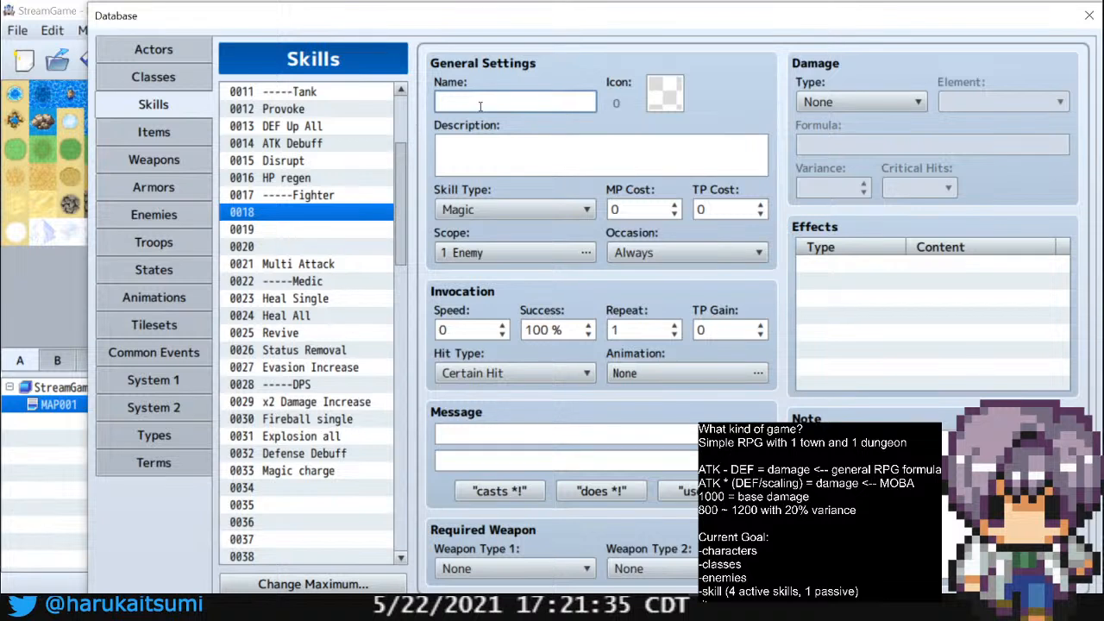
type("Igmore")
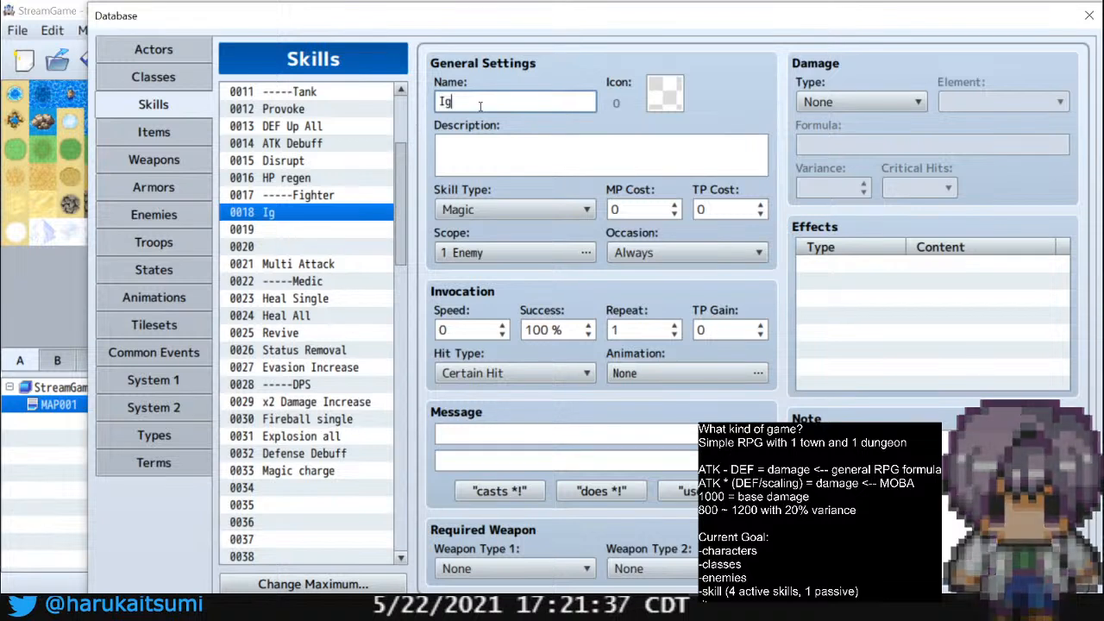
key("BackSpace")
key("BackSpace")
key("BackSpace")
key("BackSpace")
type("nore")
key("BackSpace")
key("BackSpace")
type("re Def")
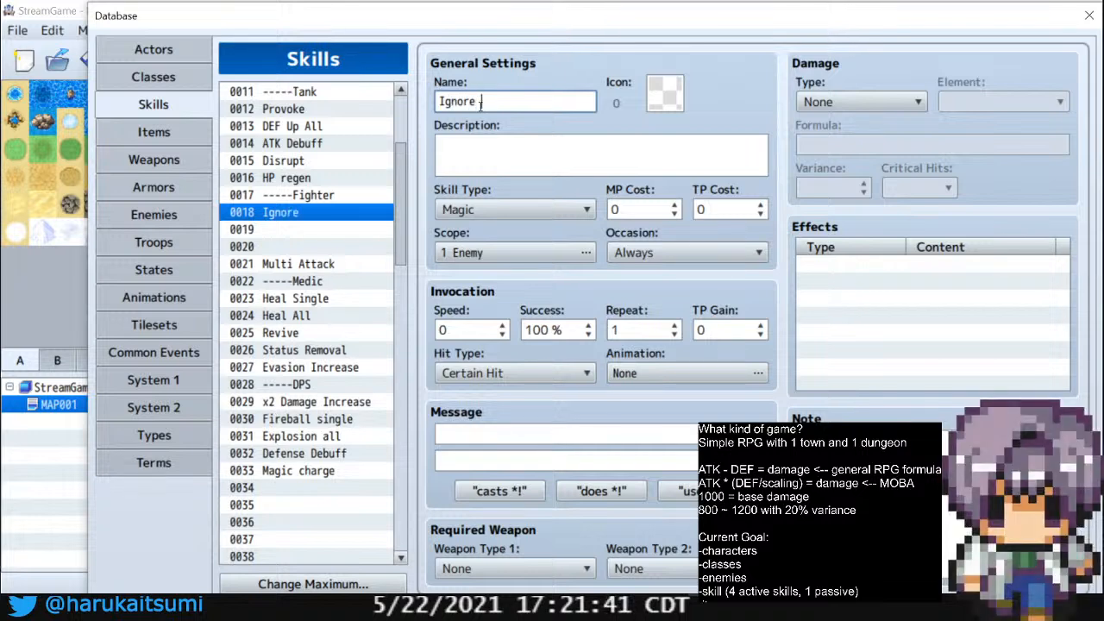
key("BackSpace")
type("de")
key("BackSpace")
key("BackSpace")
type("fense")
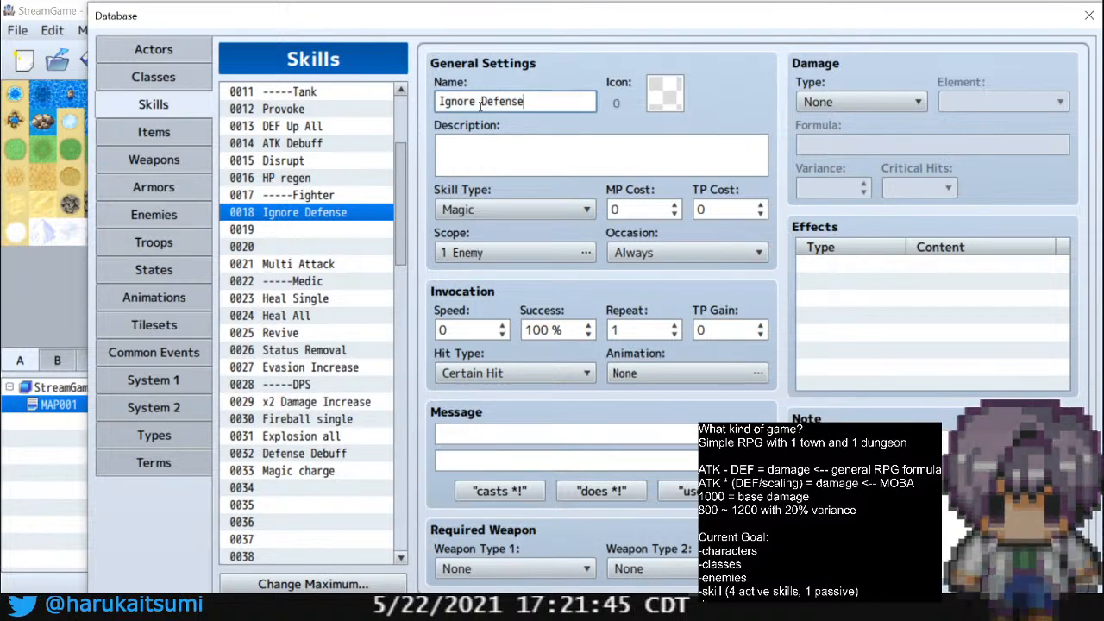
type(" ATK")
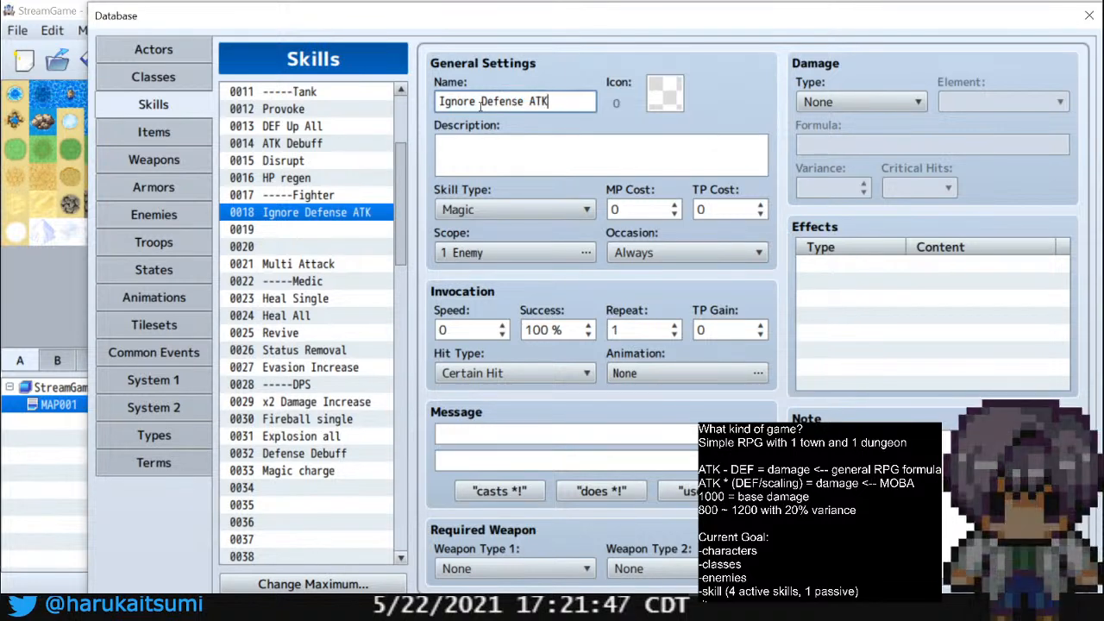
Rename the Fighter skill in slot 0018 to "Ignore DEF Attack"
left_click(338, 230)
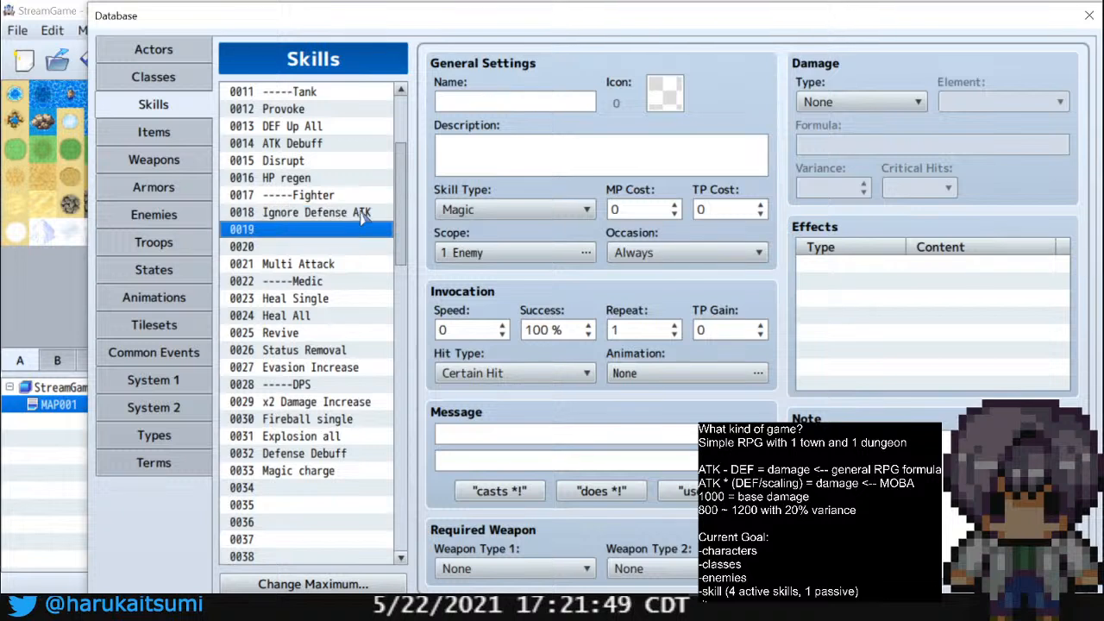
left_click(348, 216)
left_click(495, 107)
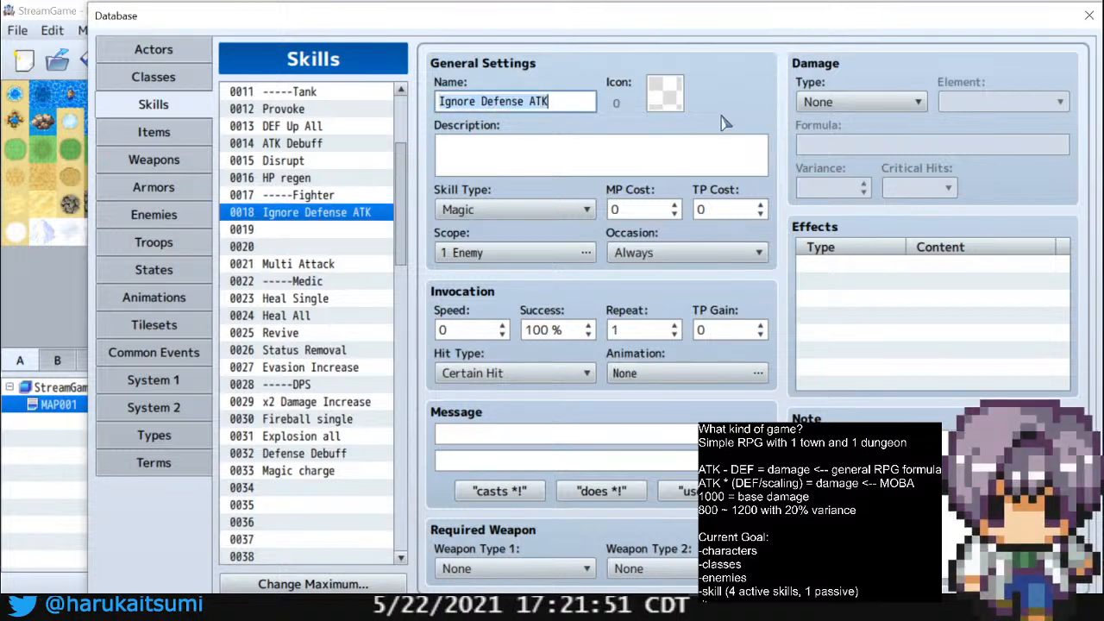
left_click_drag(481, 101, 573, 100)
type("DEF At")
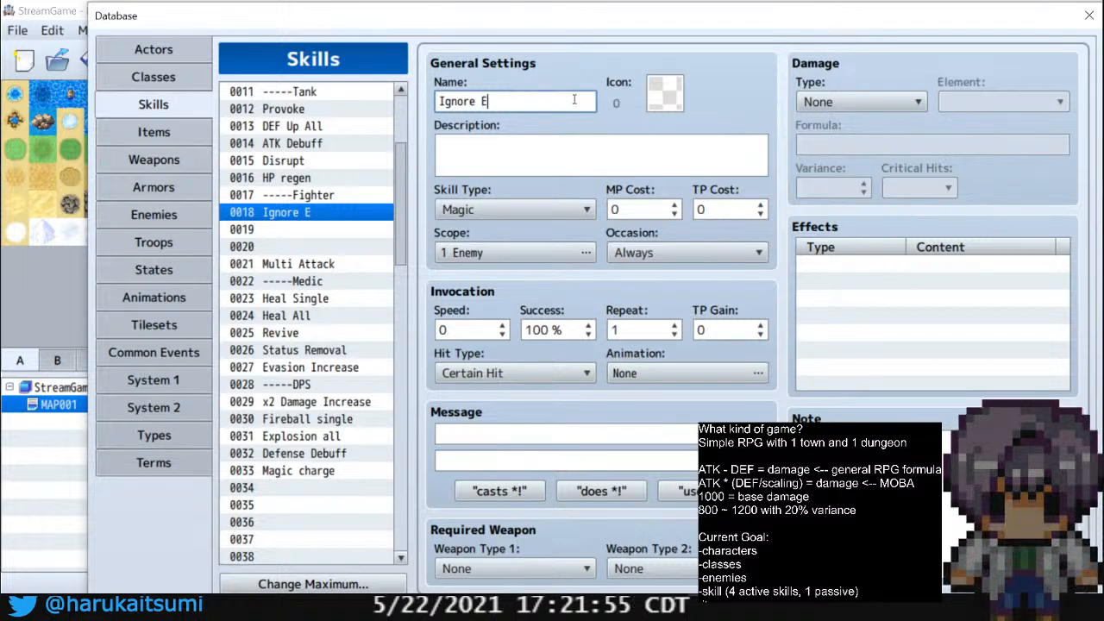
type("tack")
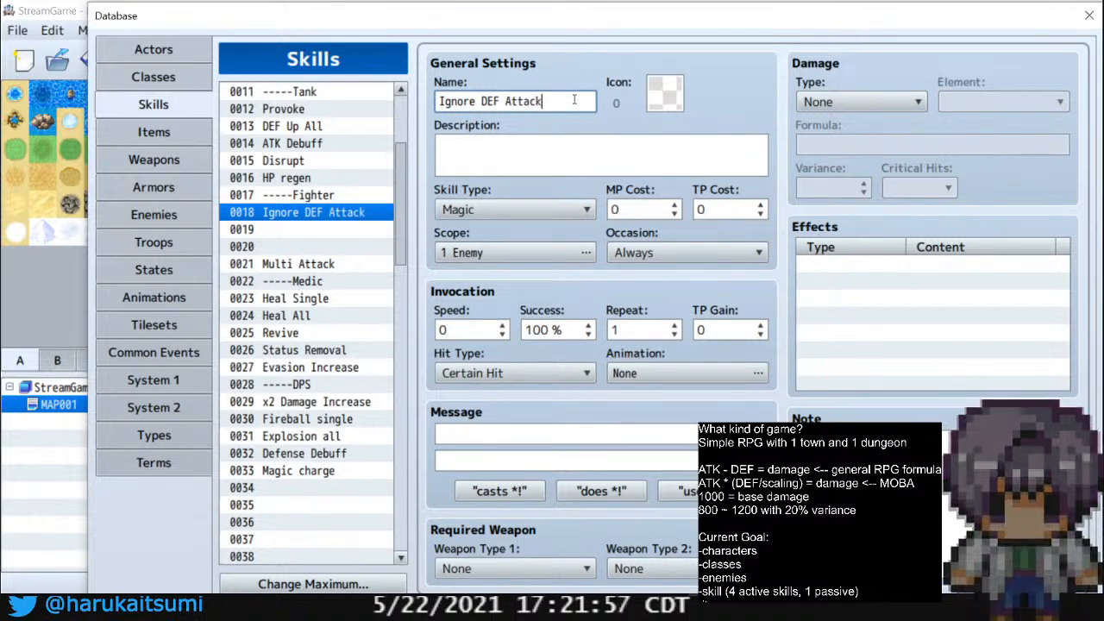
Add a second line, "2 times each turn", to the description of the Fighter passive skill Multi Attack
left_click(312, 229)
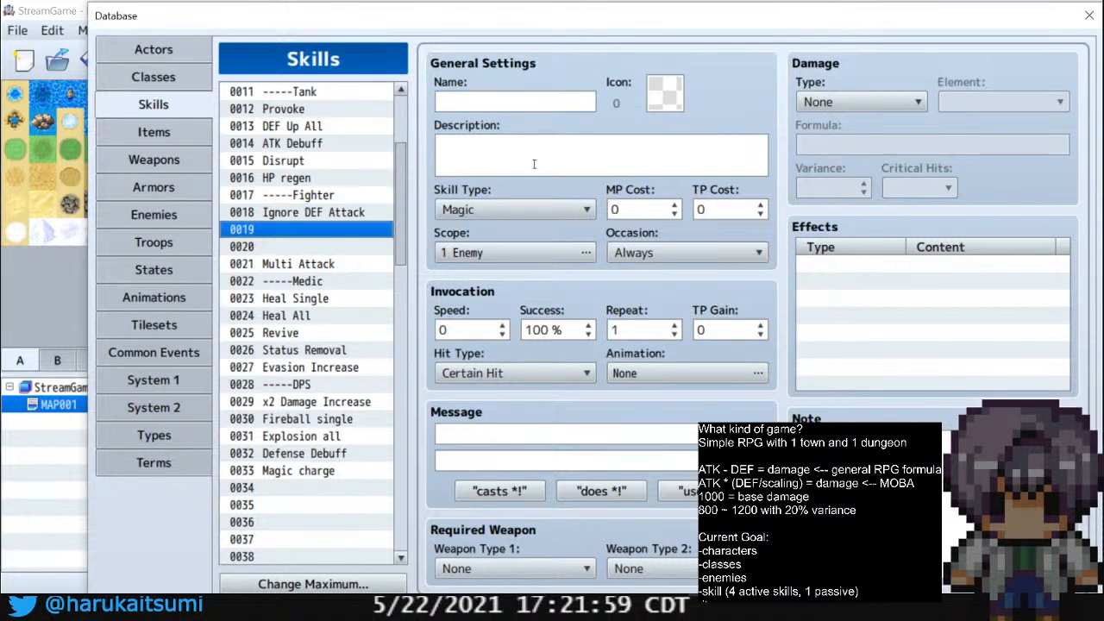
left_click(545, 102)
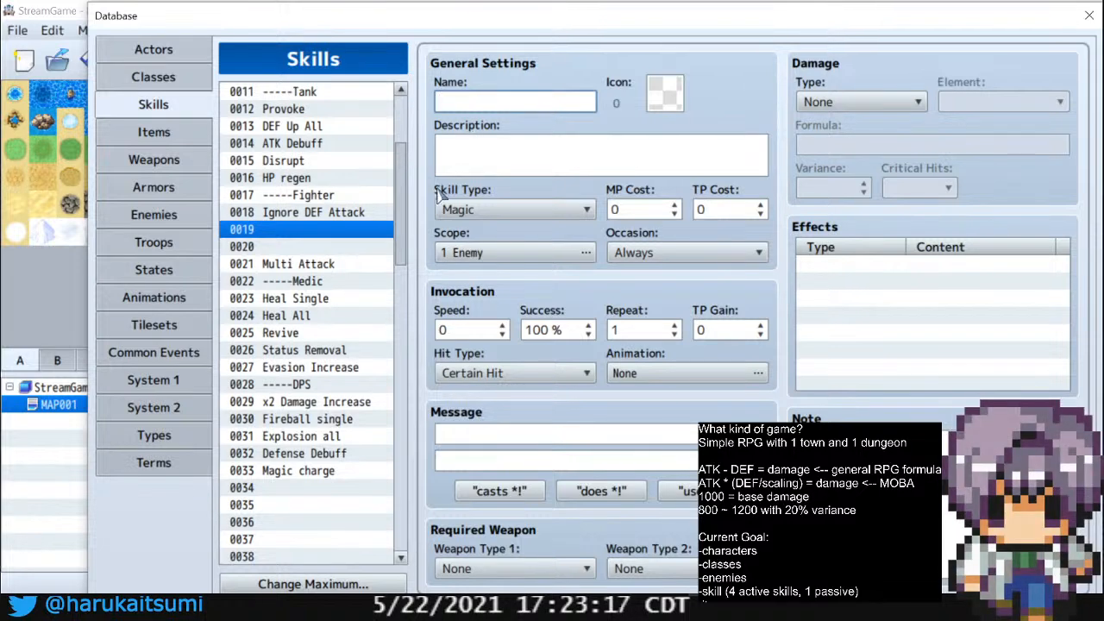
left_click(349, 264)
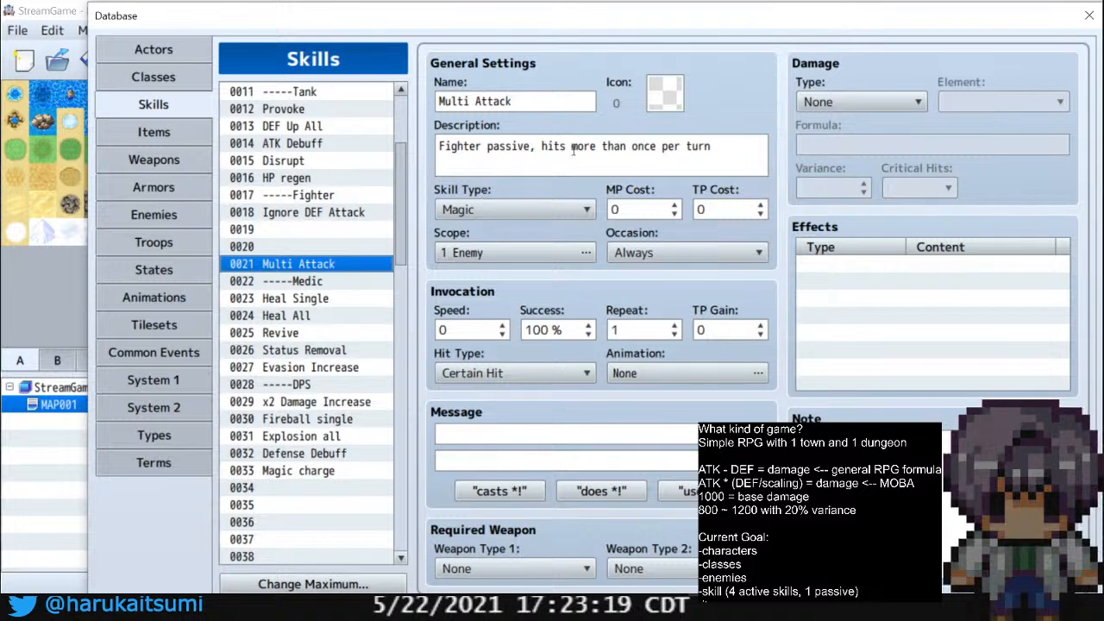
left_click(740, 148)
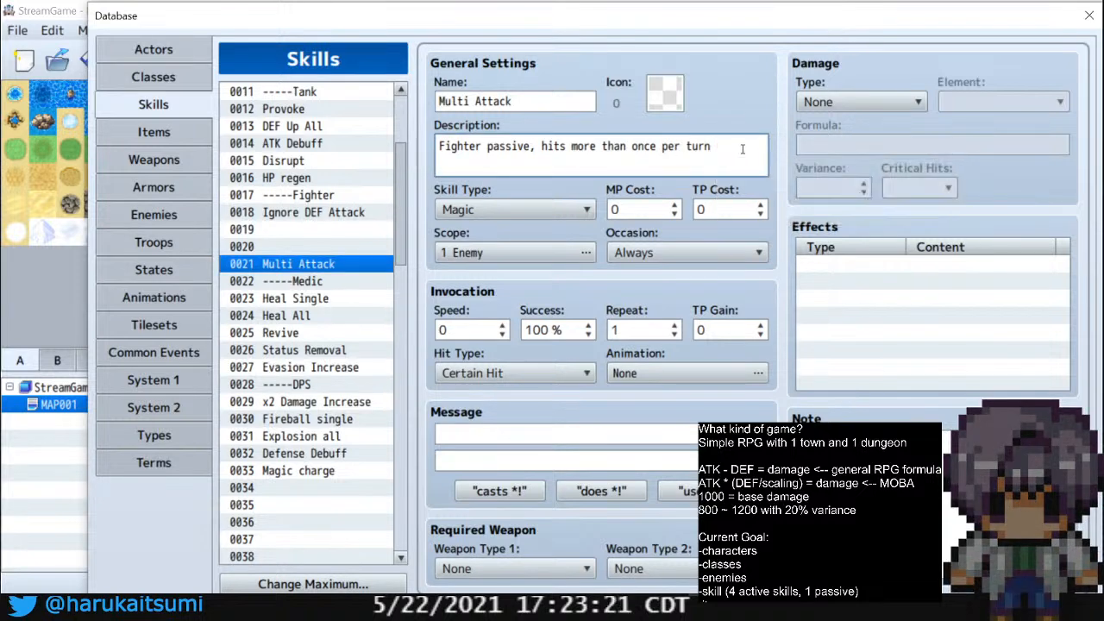
key("Return")
type("2")
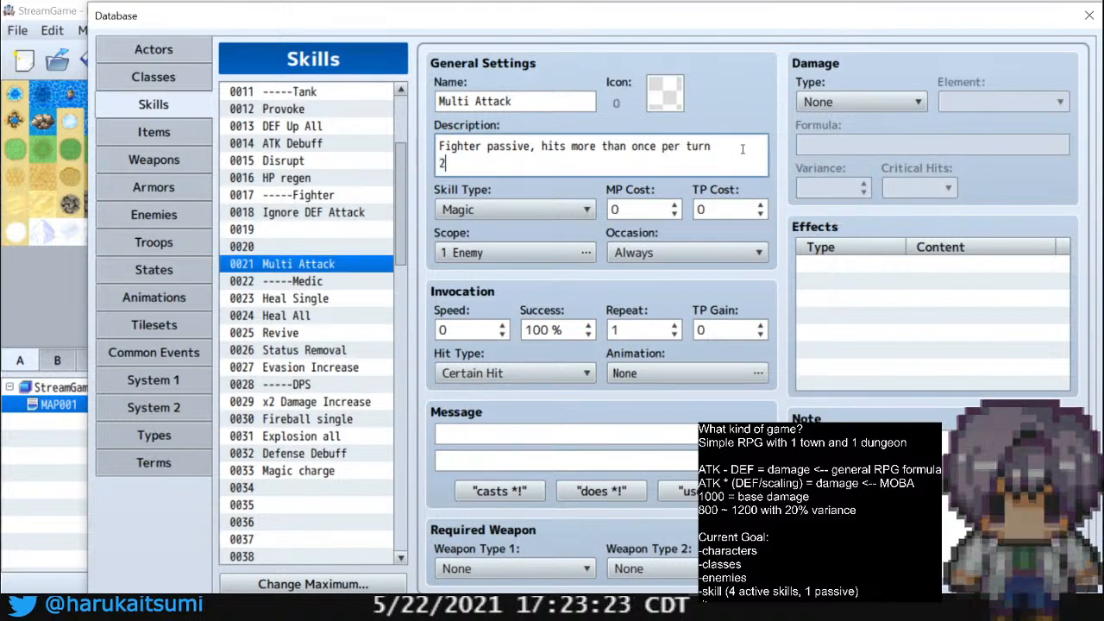
type(" ti")
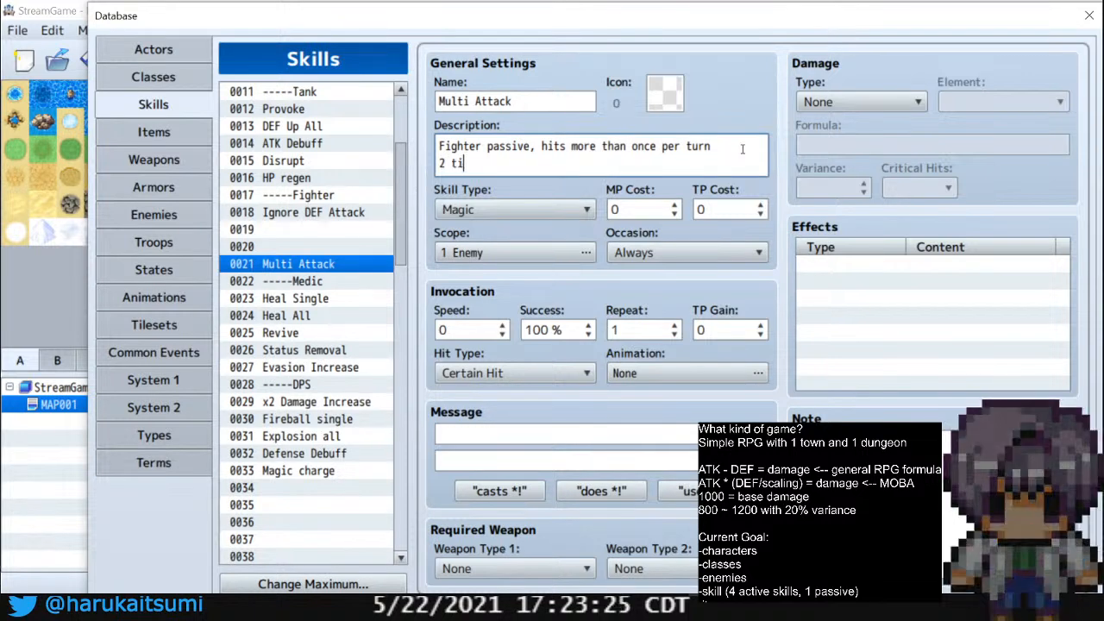
type("mes each turn")
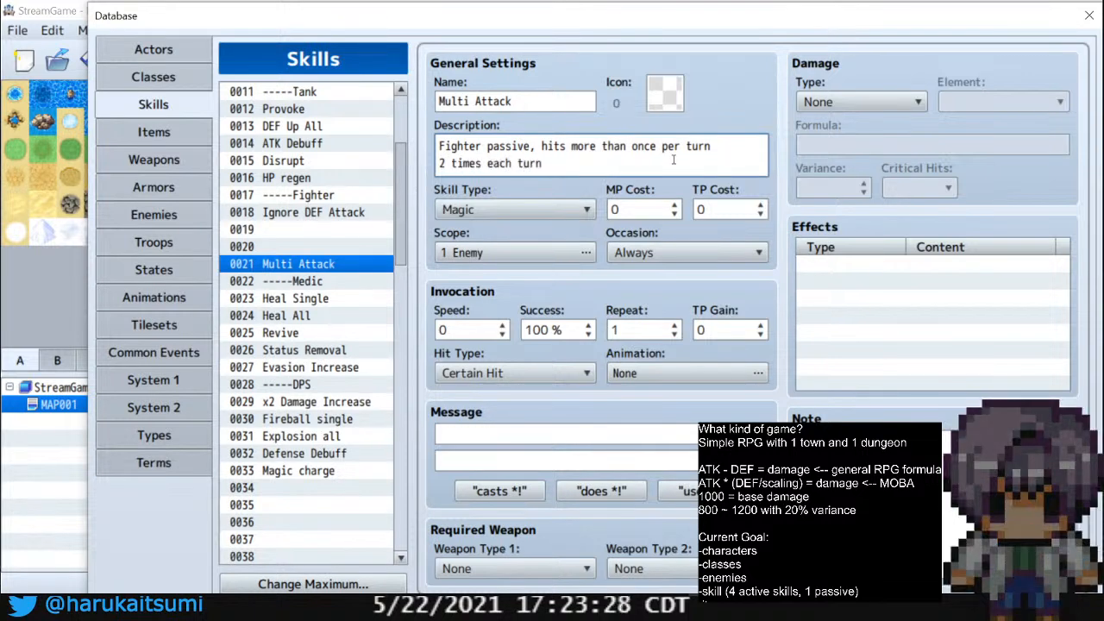
Name the empty Fighter skill slot 0020 "Ultimate" and describe it as "uses TP to use a skill" with a second line "always crits"
left_click(357, 244)
left_click(491, 102)
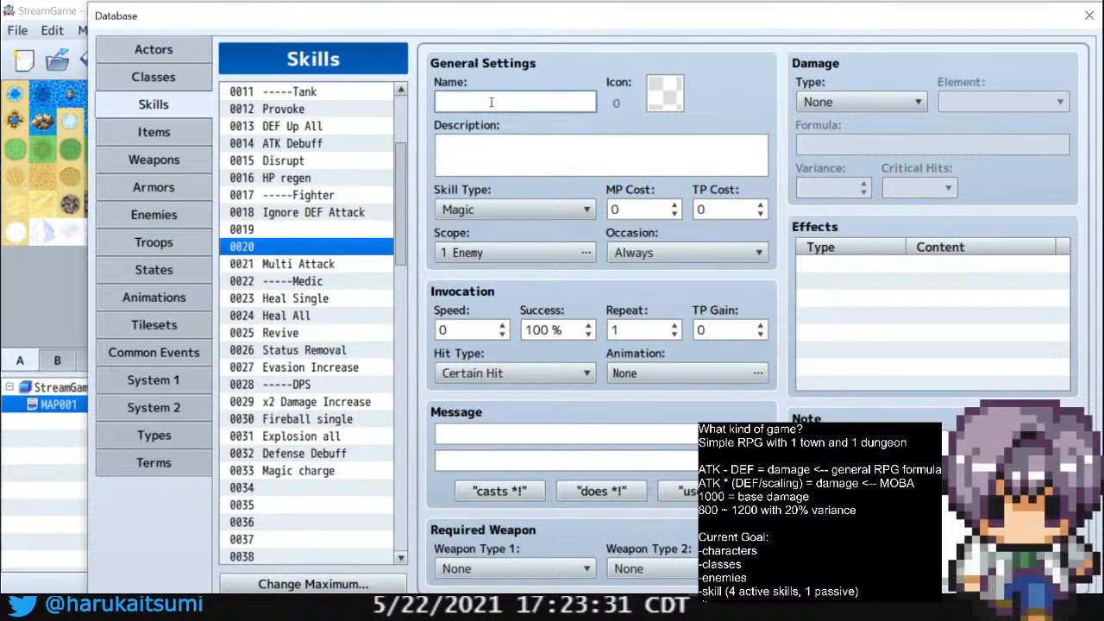
type("Ultimate")
left_click(522, 152)
type("u")
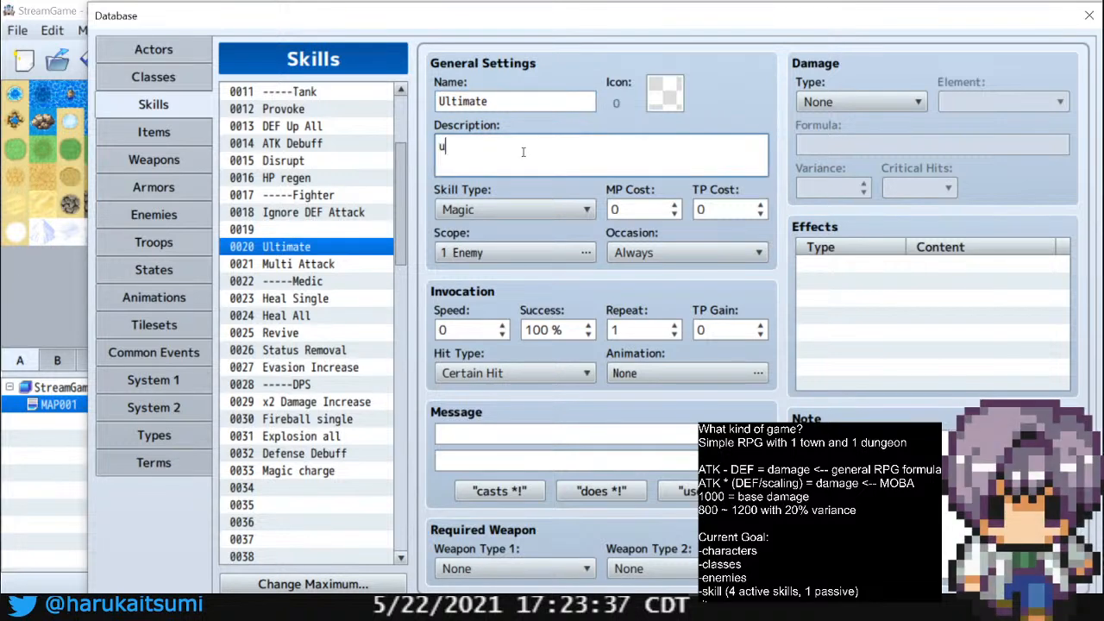
type("ses TP to use a skill")
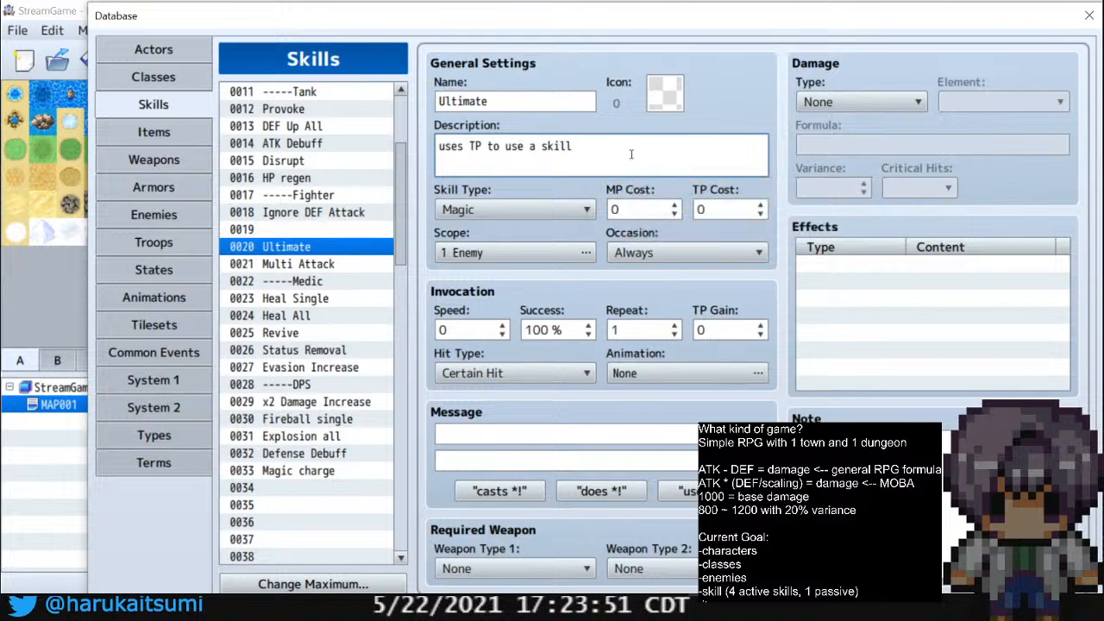
key("Return")
type("always crits")
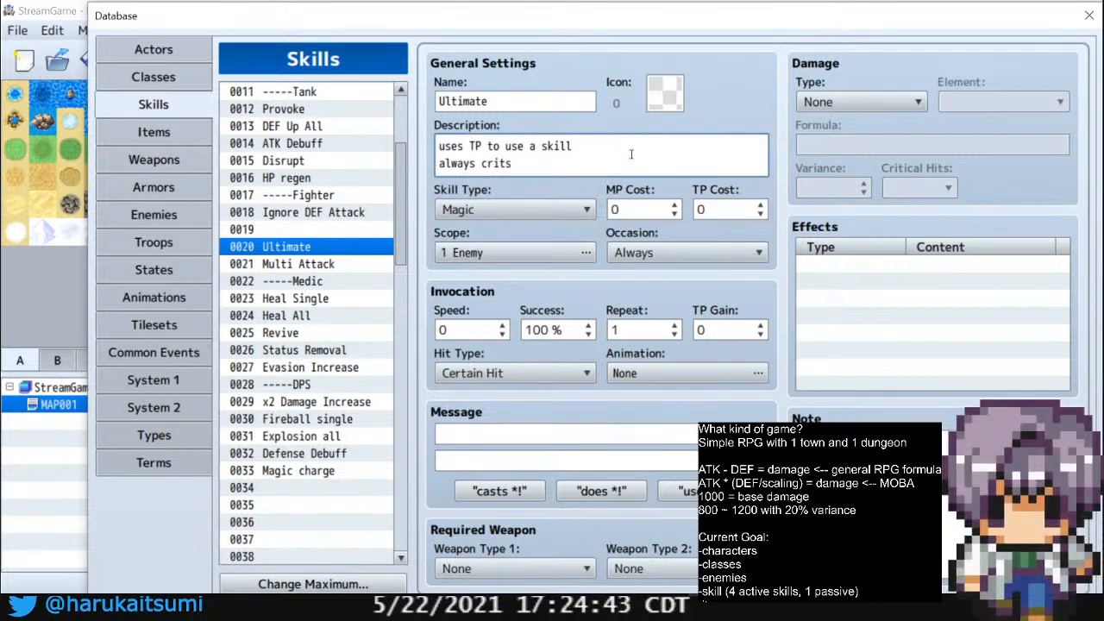
left_click_drag(514, 163, 438, 163)
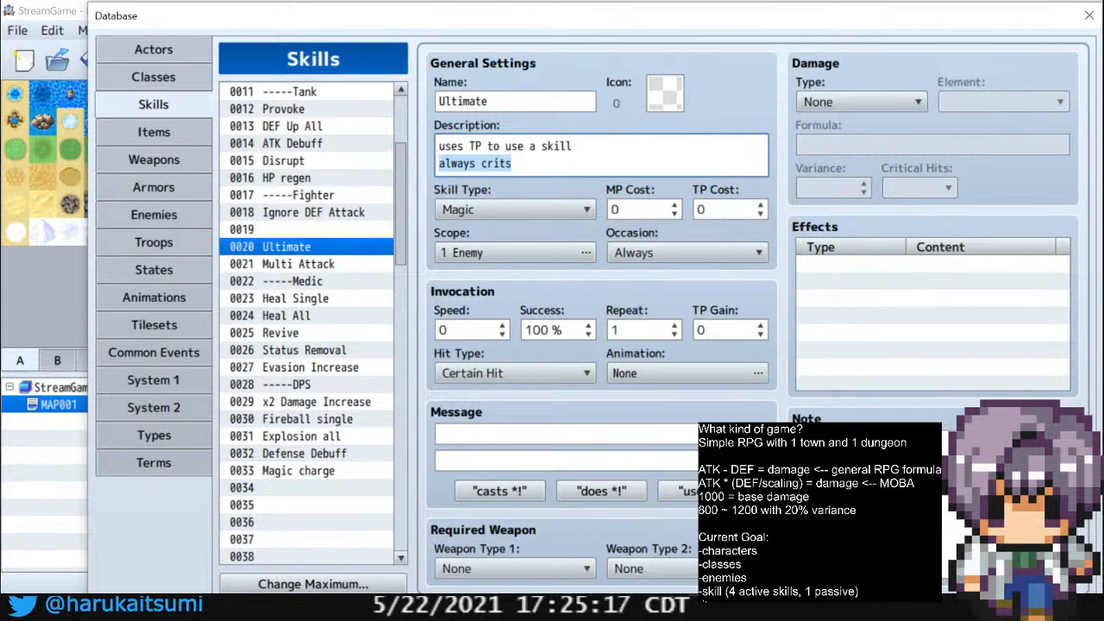
Name the empty Fighter skill slot 0019 "Atk Up all"
left_click(310, 230)
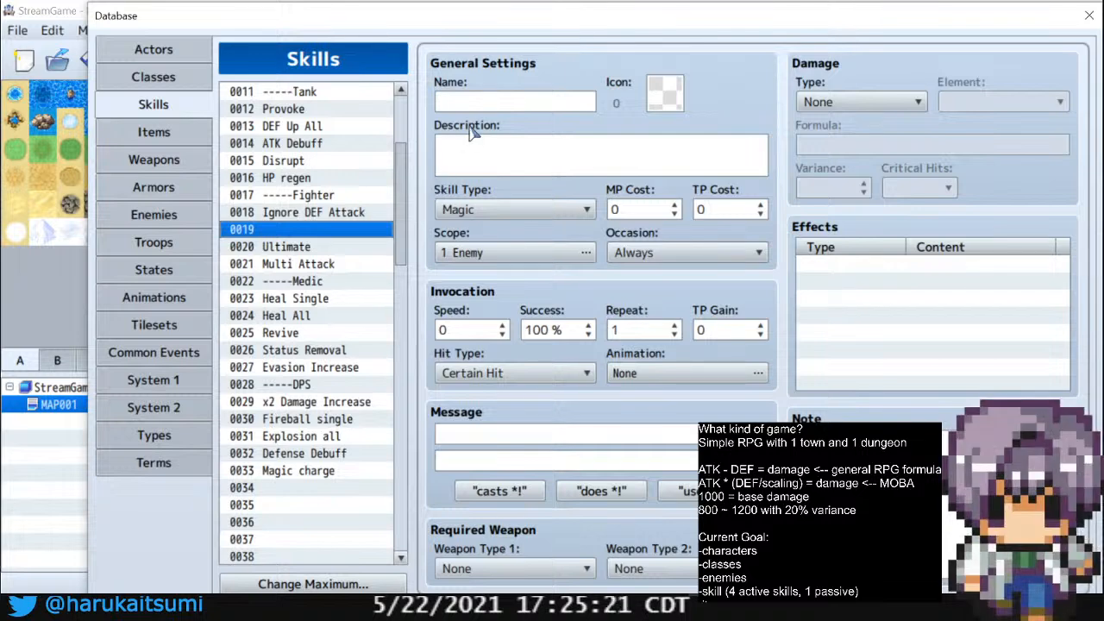
mouse_move(470, 129)
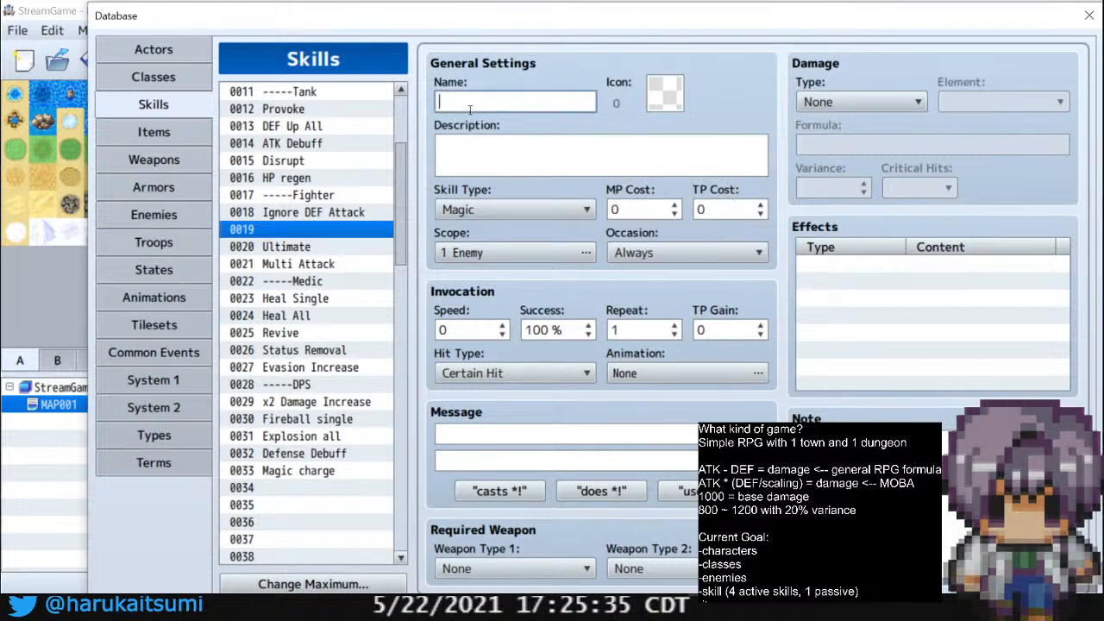
left_click(470, 101)
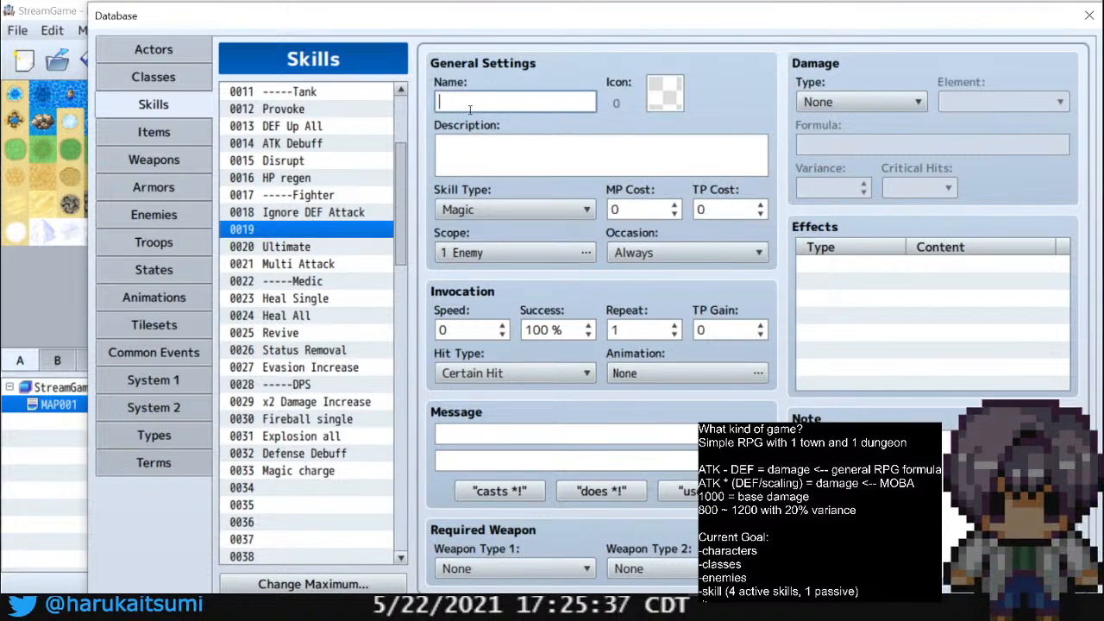
type("Atk")
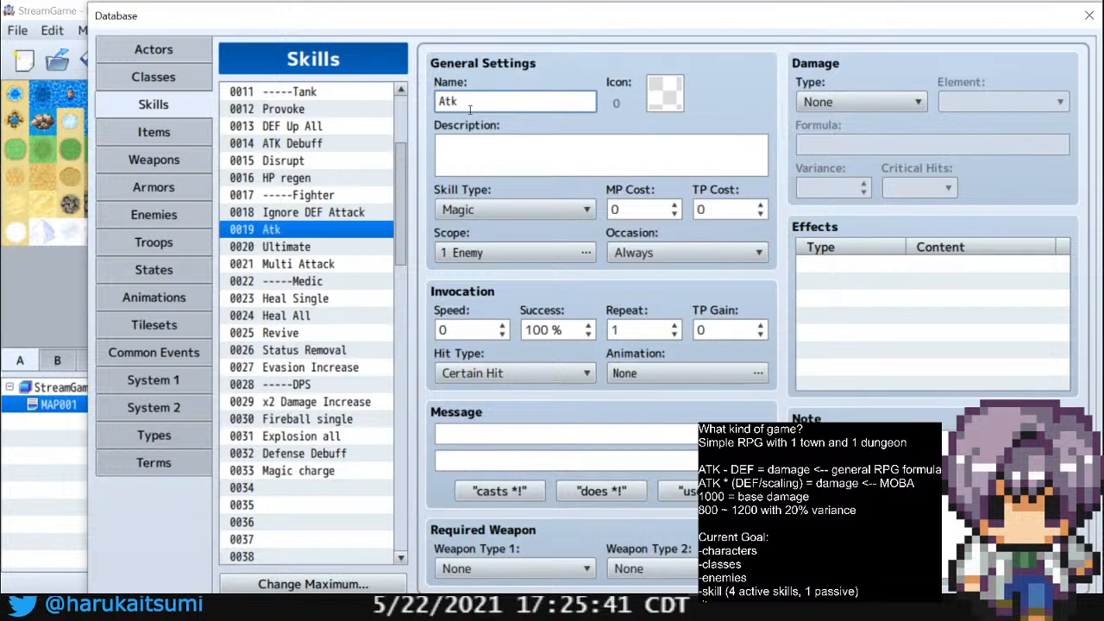
type(" Up all")
Name the empty skill slot 0035 "-----Enemy" as a section header for enemy skills
left_click_drag(897, 24, 888, 3)
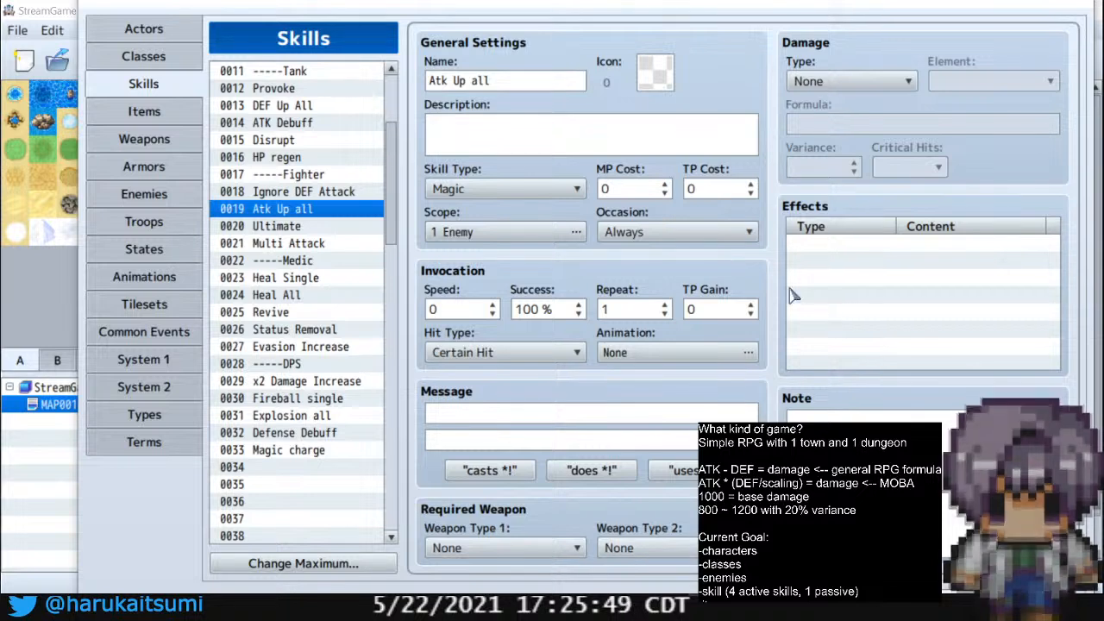
left_click_drag(344, 9, 361, 40)
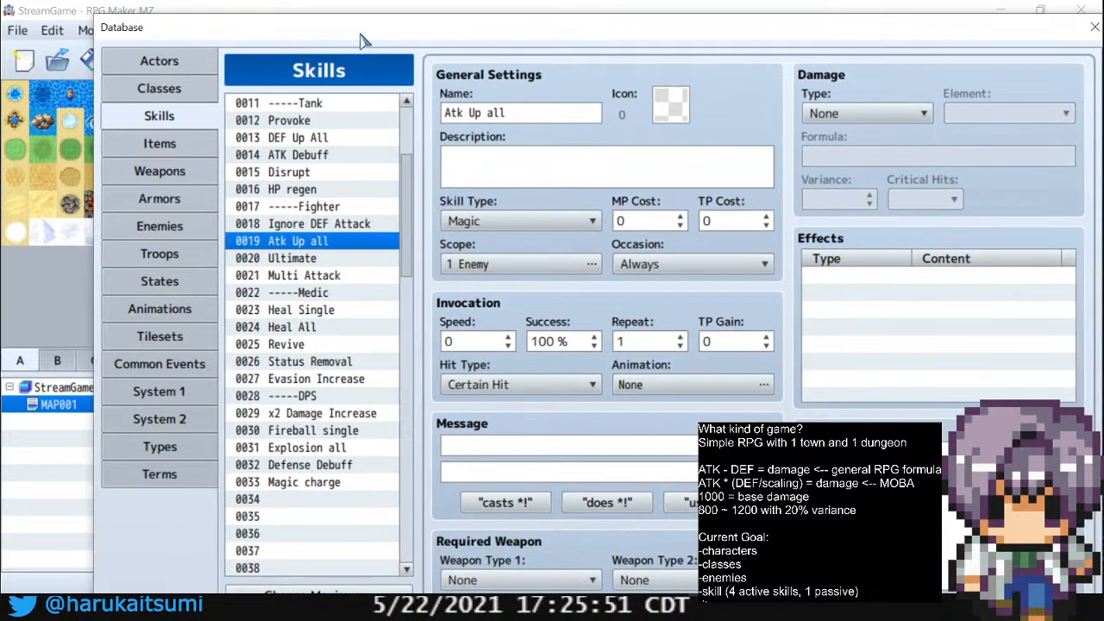
left_click_drag(409, 182, 423, 116)
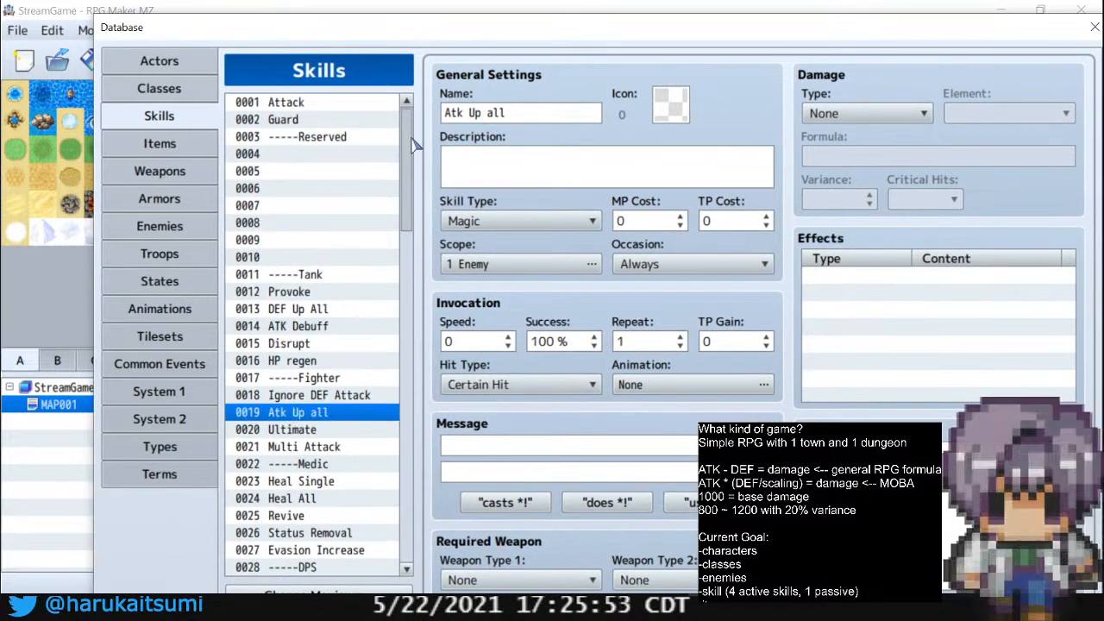
scroll(409, 151, "down", 1)
left_click_drag(409, 151, 409, 199)
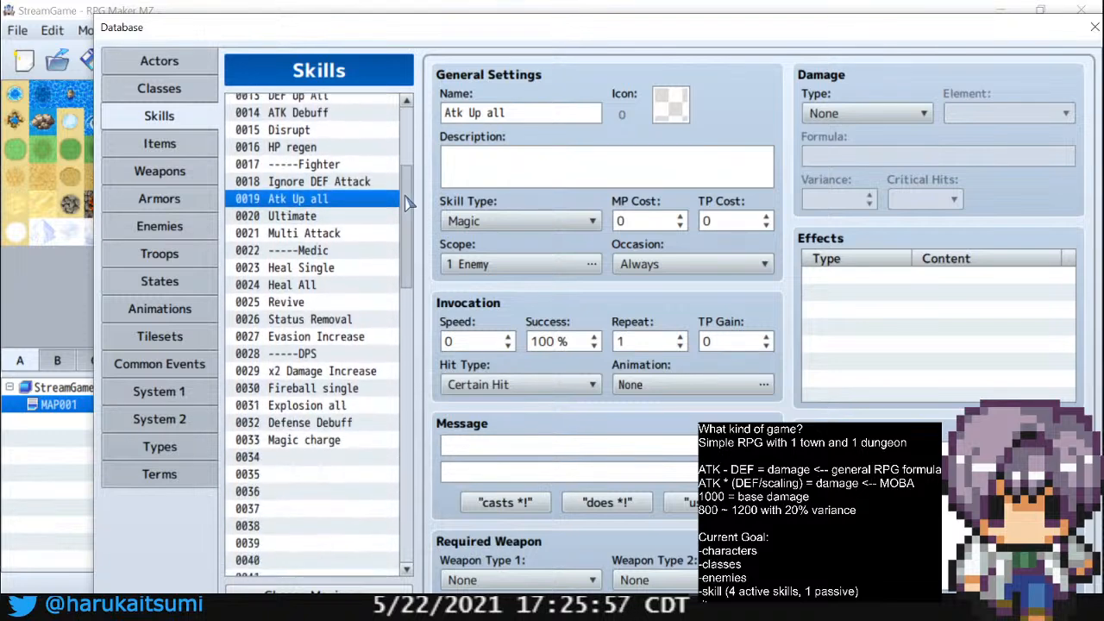
left_click(306, 481)
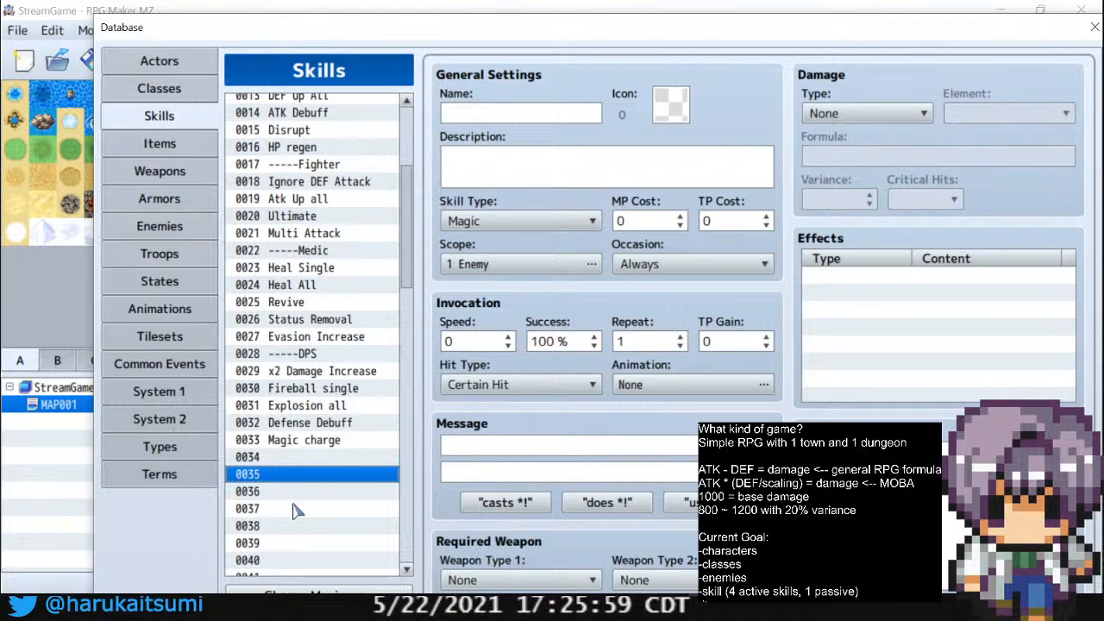
left_click_drag(557, 34, 557, 3)
left_click(507, 81)
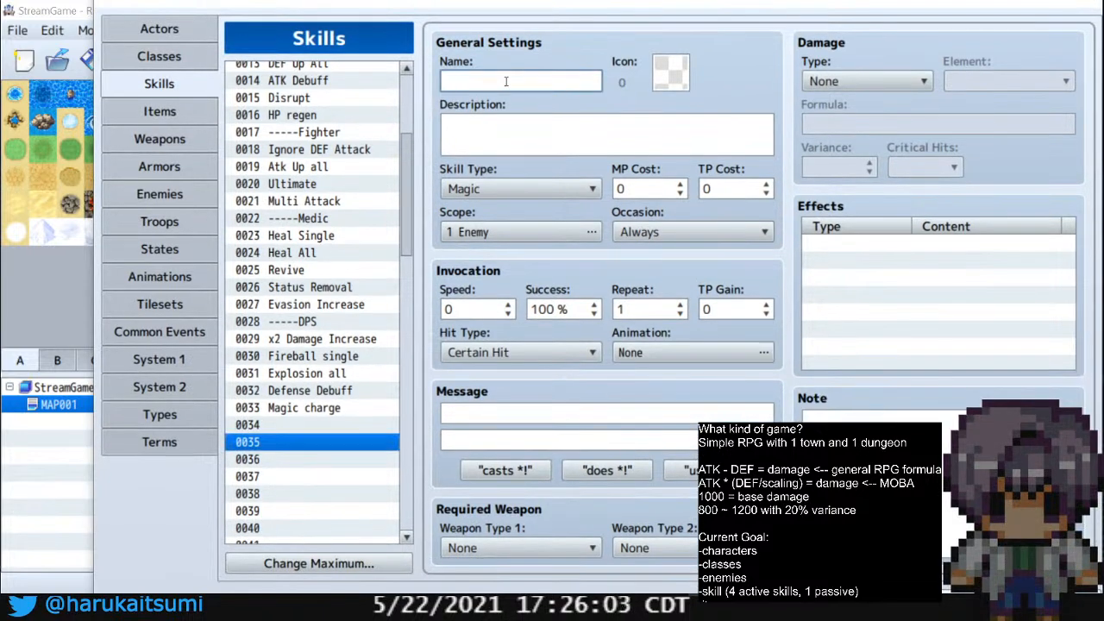
type("-----")
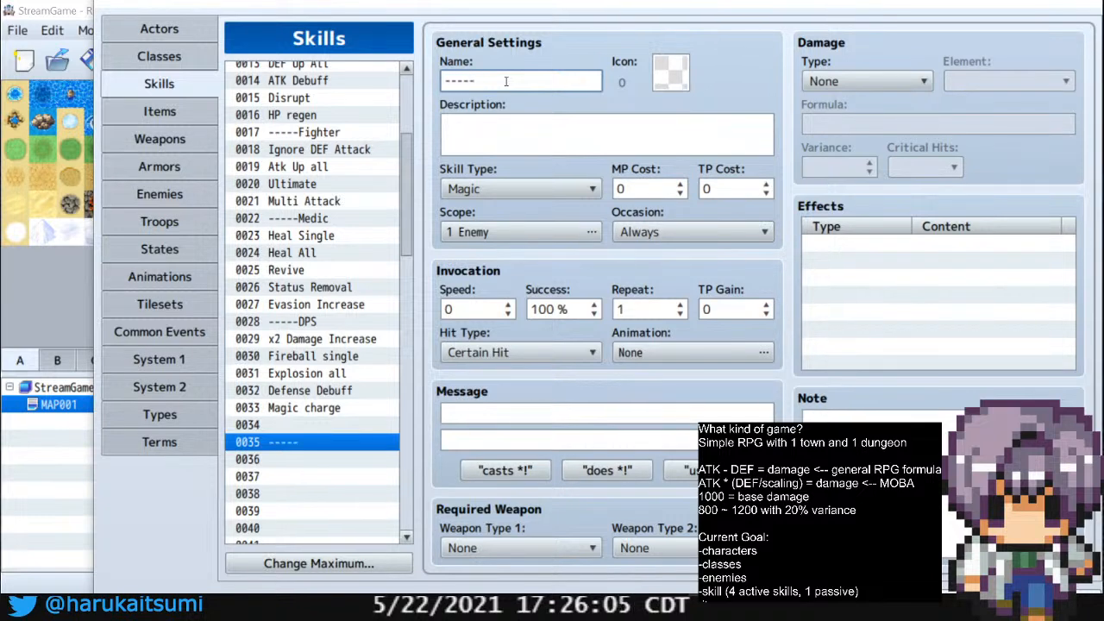
type("Ene")
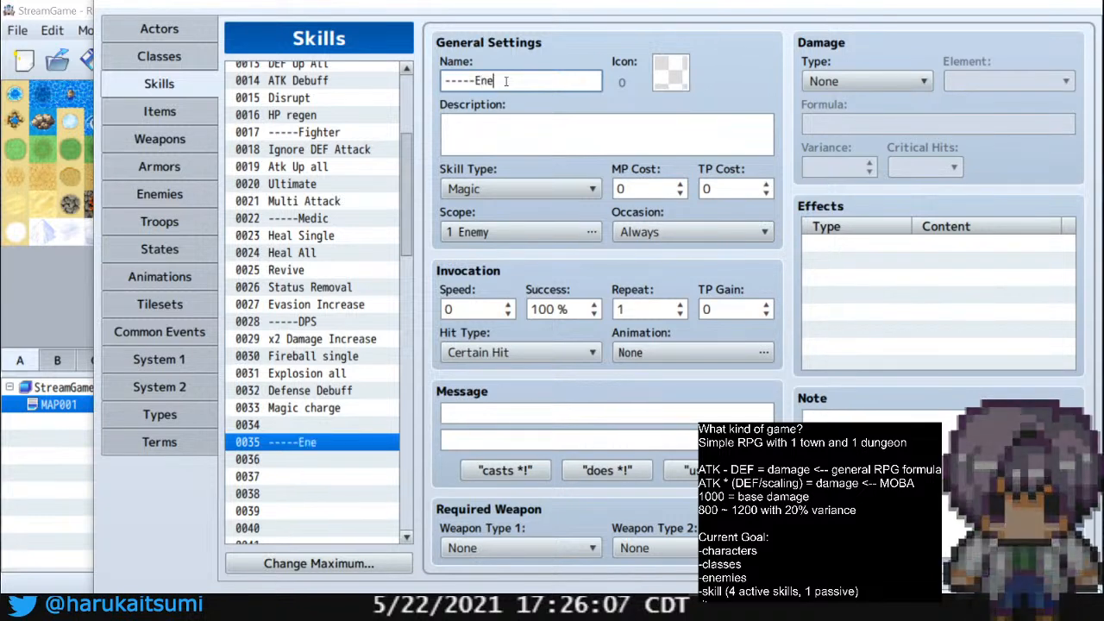
type("my")
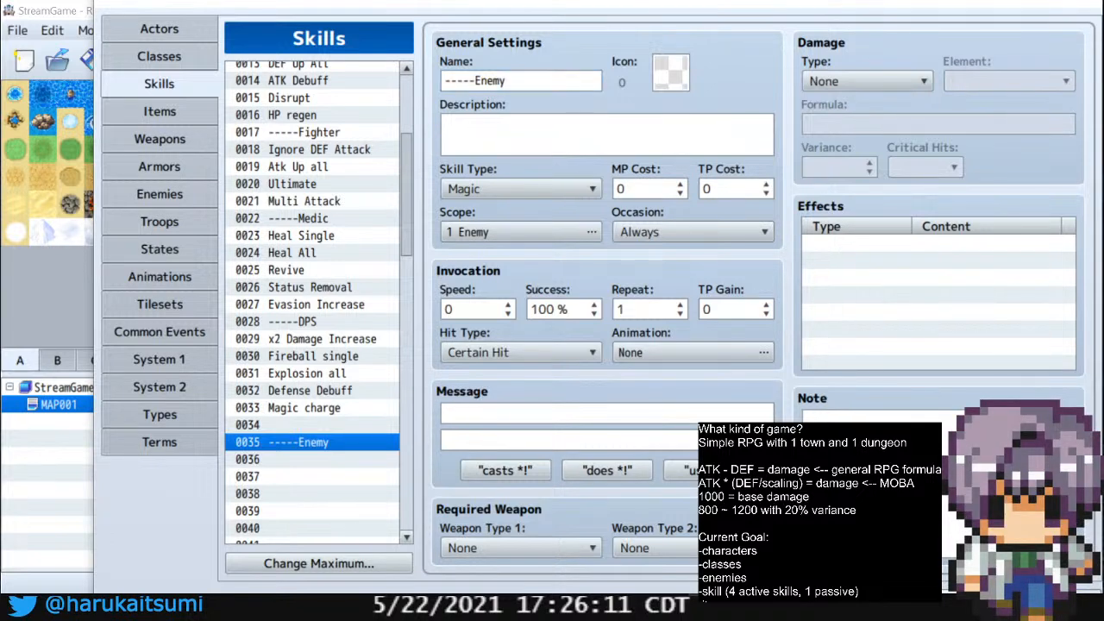
Examine the existing tilesets in the database, including SF Outside, SF Inside, Dungeon and Outside
scroll(410, 138, "up", 1)
scroll(410, 138, "up", 4)
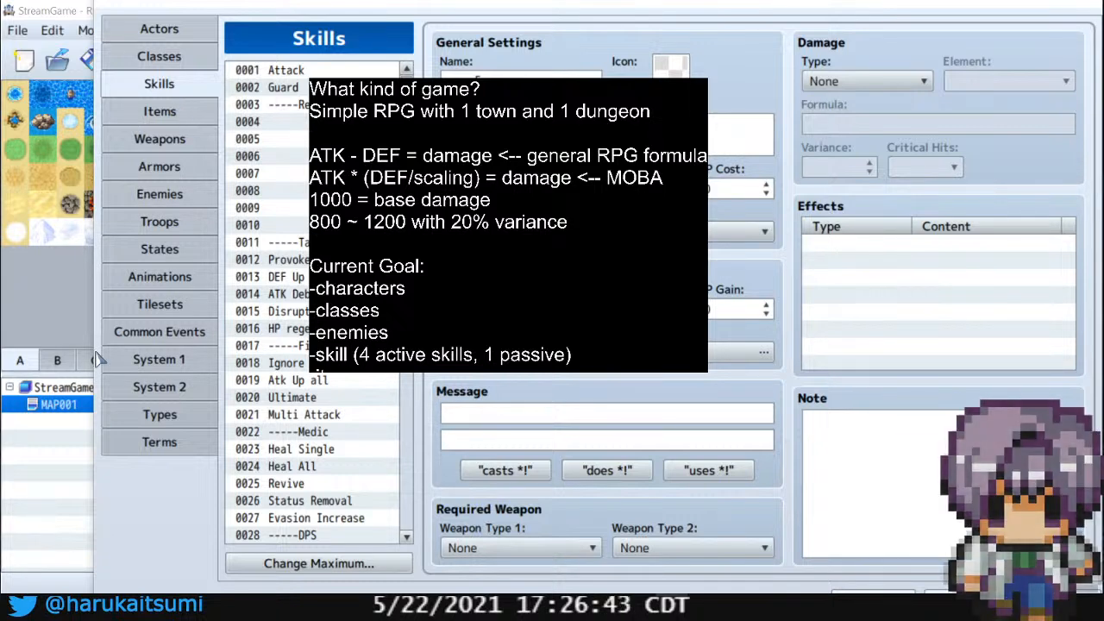
left_click(153, 307)
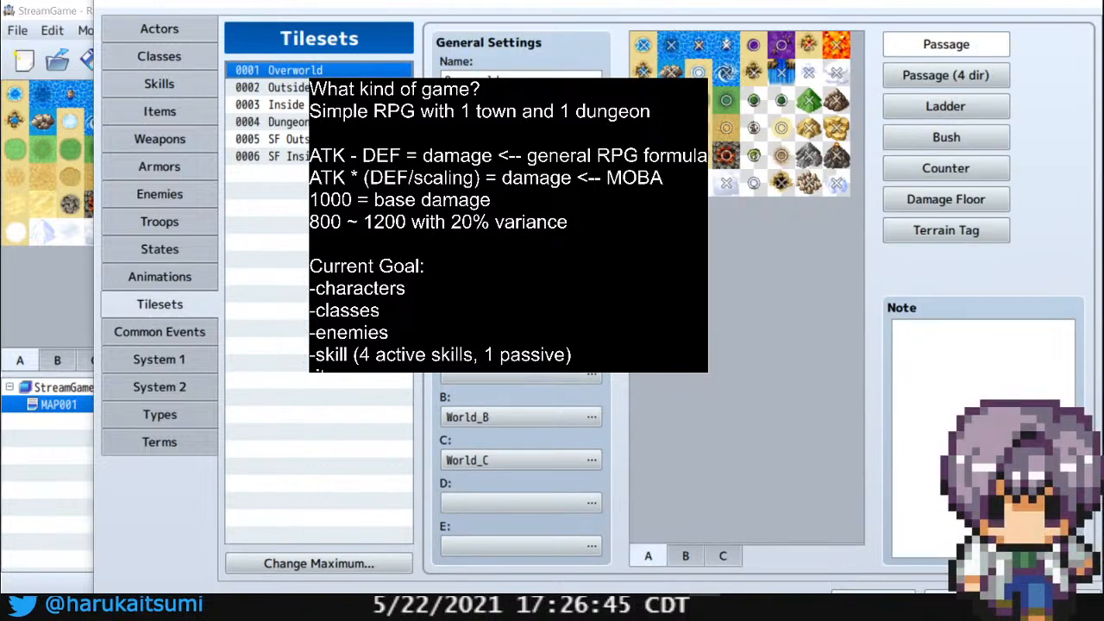
left_click(307, 90)
left_click(299, 145)
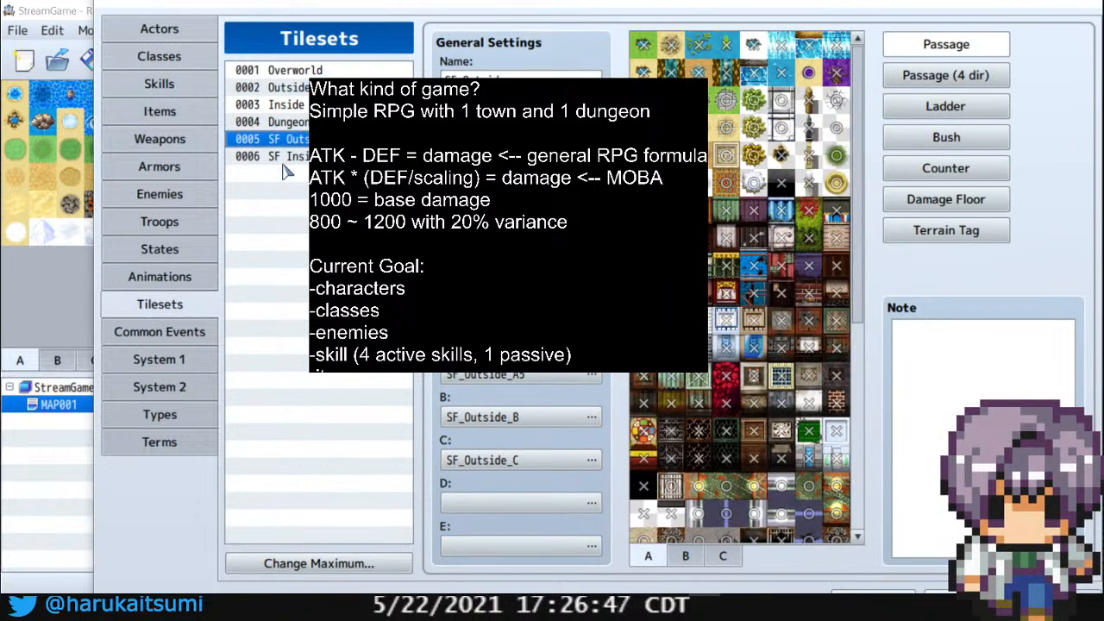
left_click(295, 156)
left_click(315, 123)
left_click(316, 88)
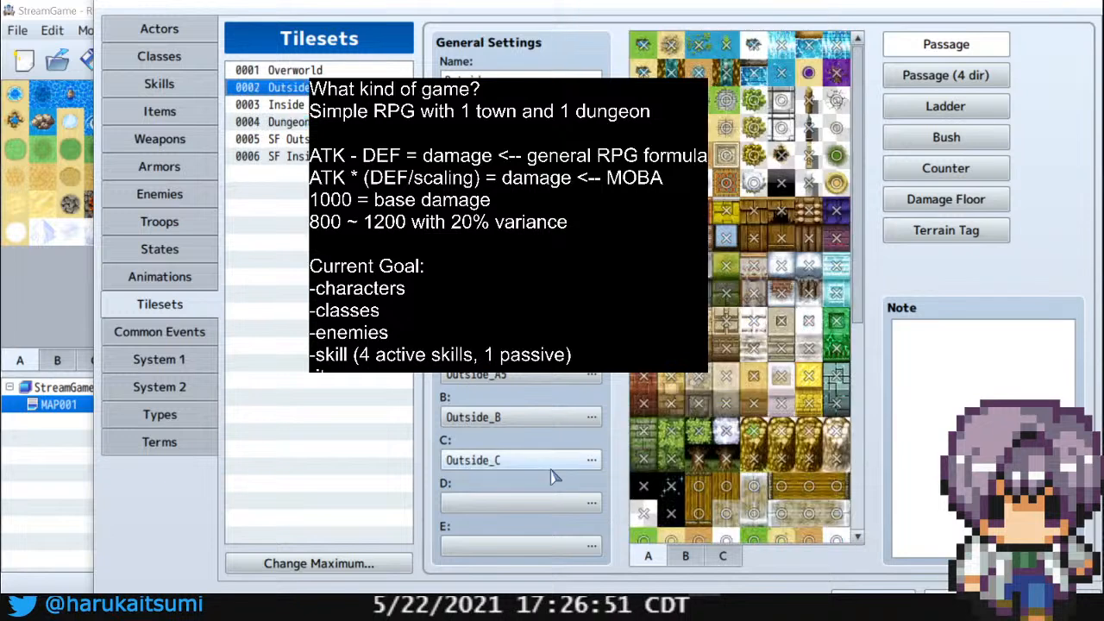
Raise the maximum number of tilesets to 7 and select the new empty tileset entry 0007
left_click(318, 563)
left_click(298, 553)
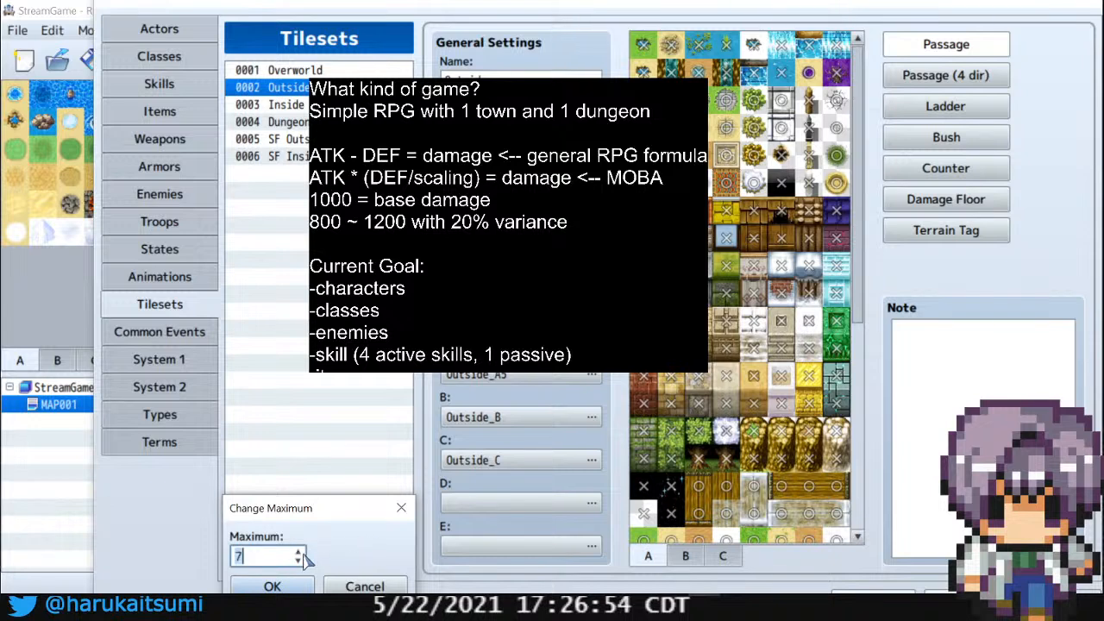
left_click(272, 587)
left_click(250, 173)
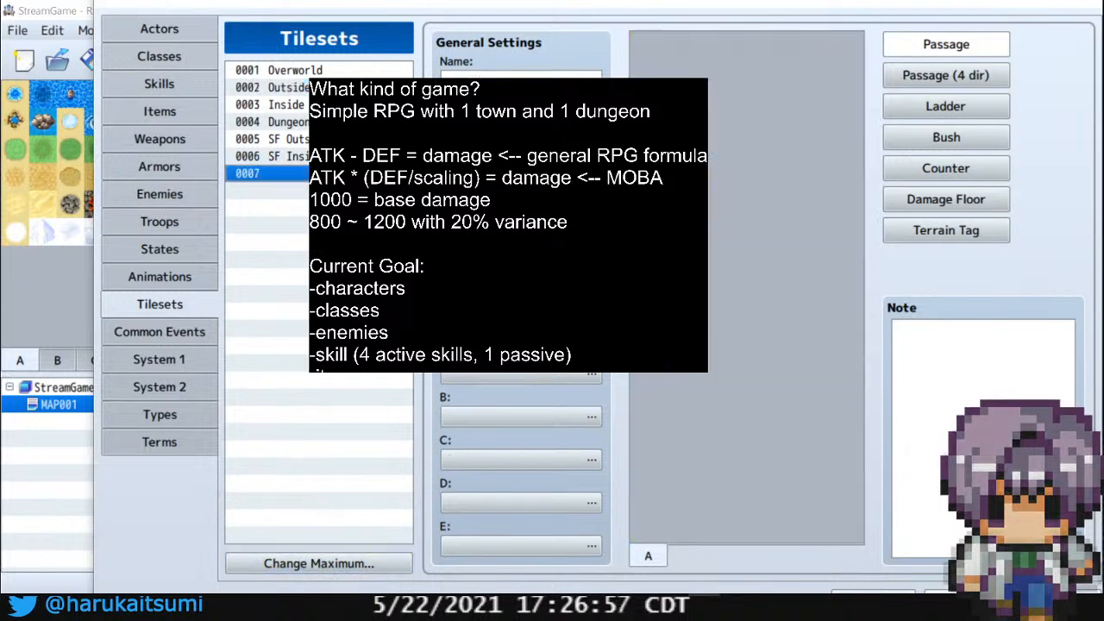
Examine the B and C tile sheets of the Overworld tileset and the C sheet of the Outside tileset
left_click(331, 71)
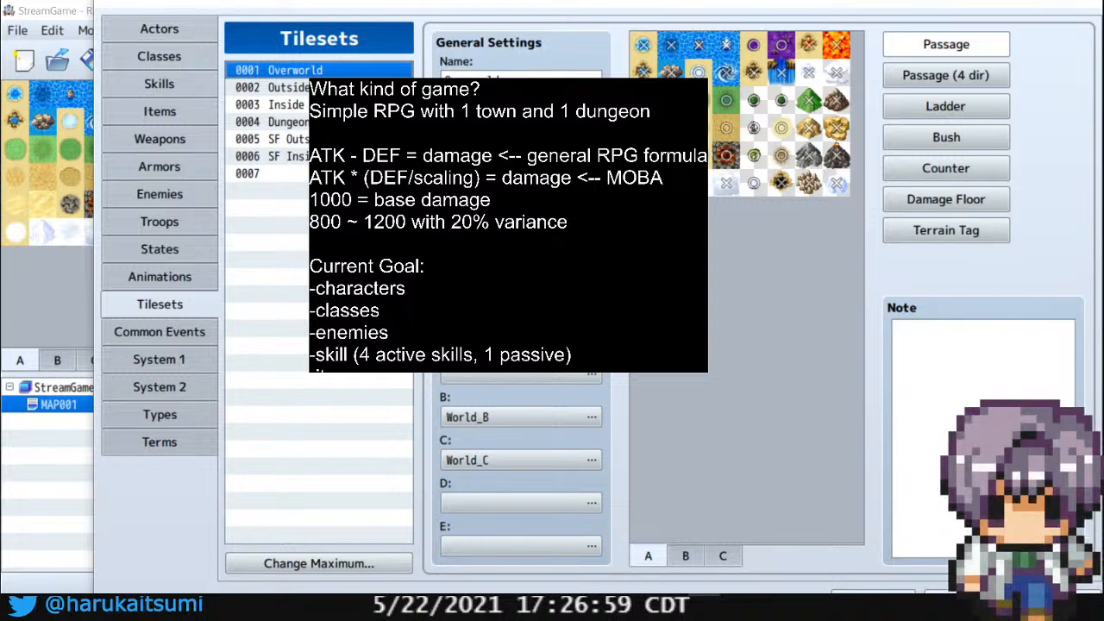
left_click(686, 556)
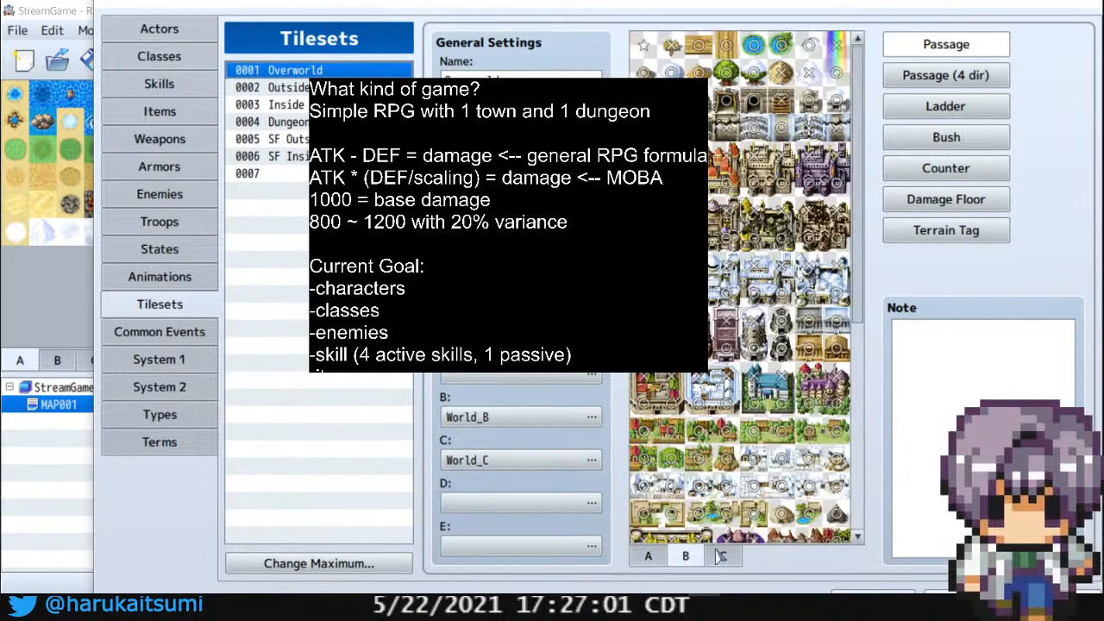
left_click(723, 557)
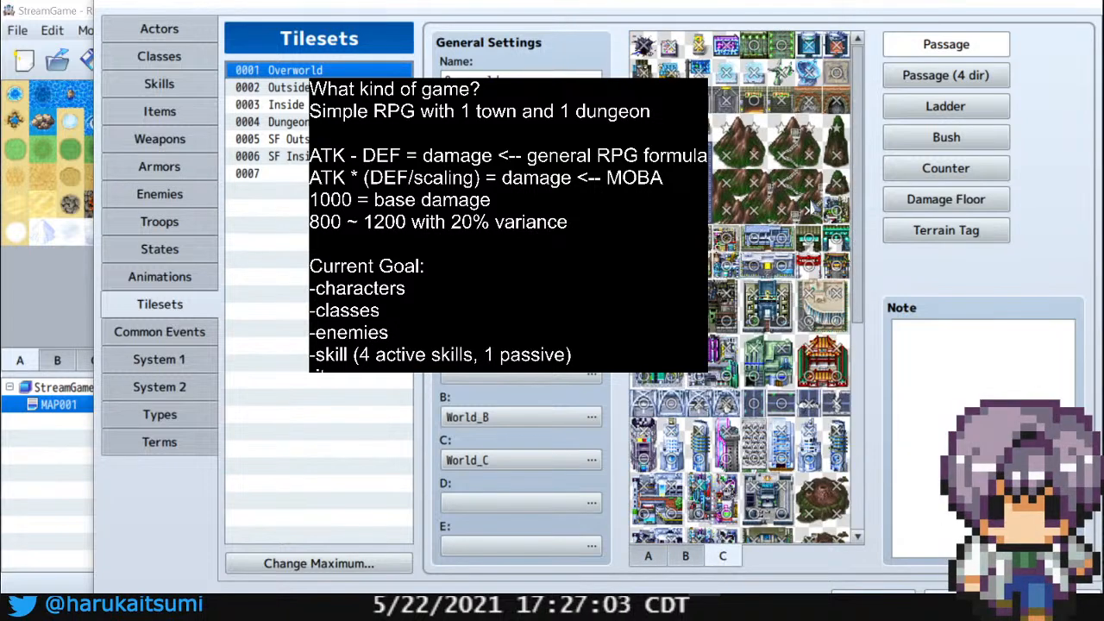
left_click(354, 87)
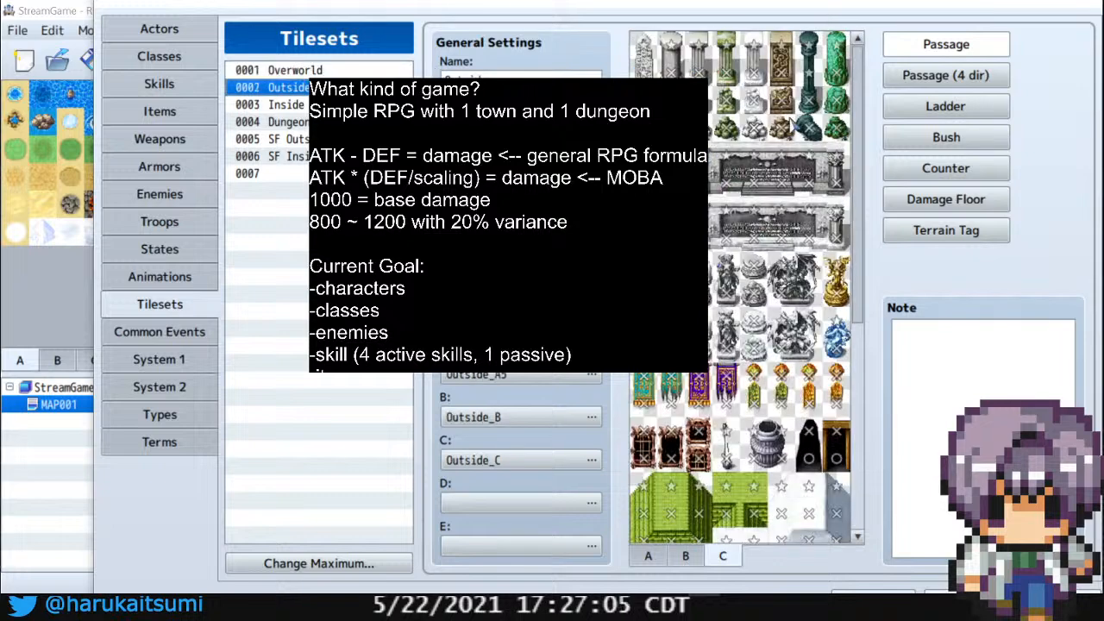
Examine the remaining tile sheets of the Outside tileset and the A, B and C sheets of the Inside tileset
left_click_drag(862, 148, 861, 319)
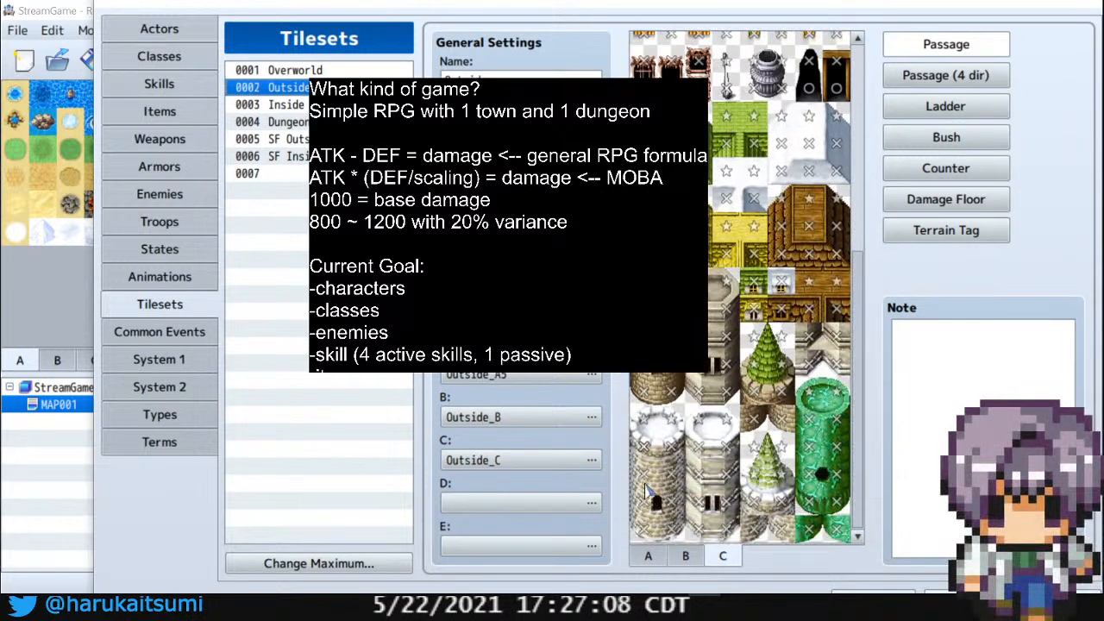
left_click(689, 561)
left_click(646, 563)
left_click(285, 104)
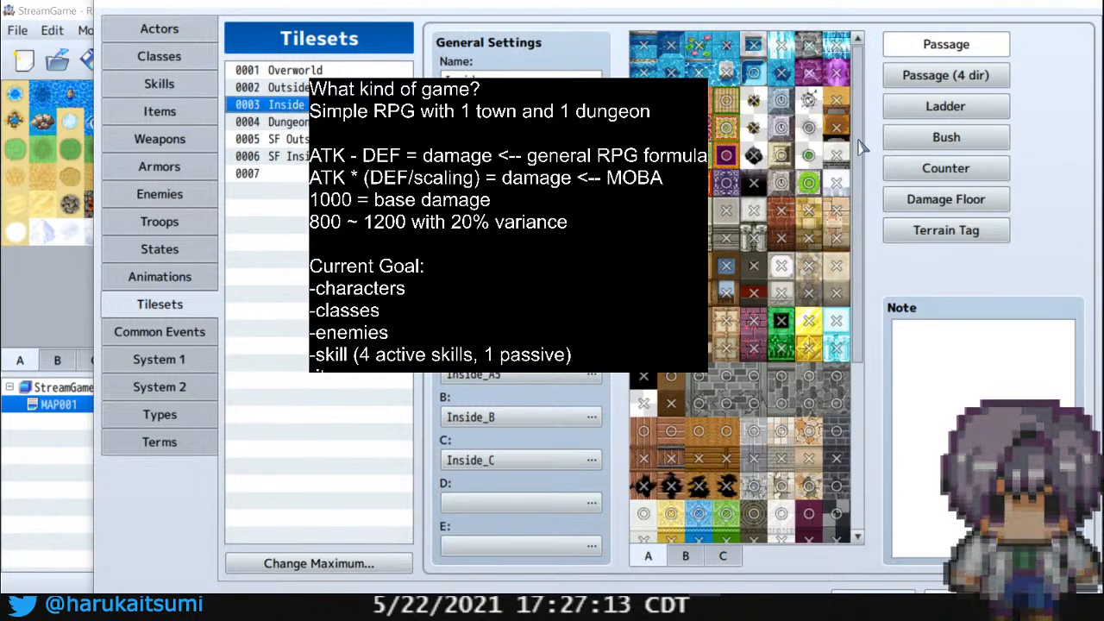
left_click_drag(865, 145, 878, 333)
left_click(686, 557)
left_click(723, 556)
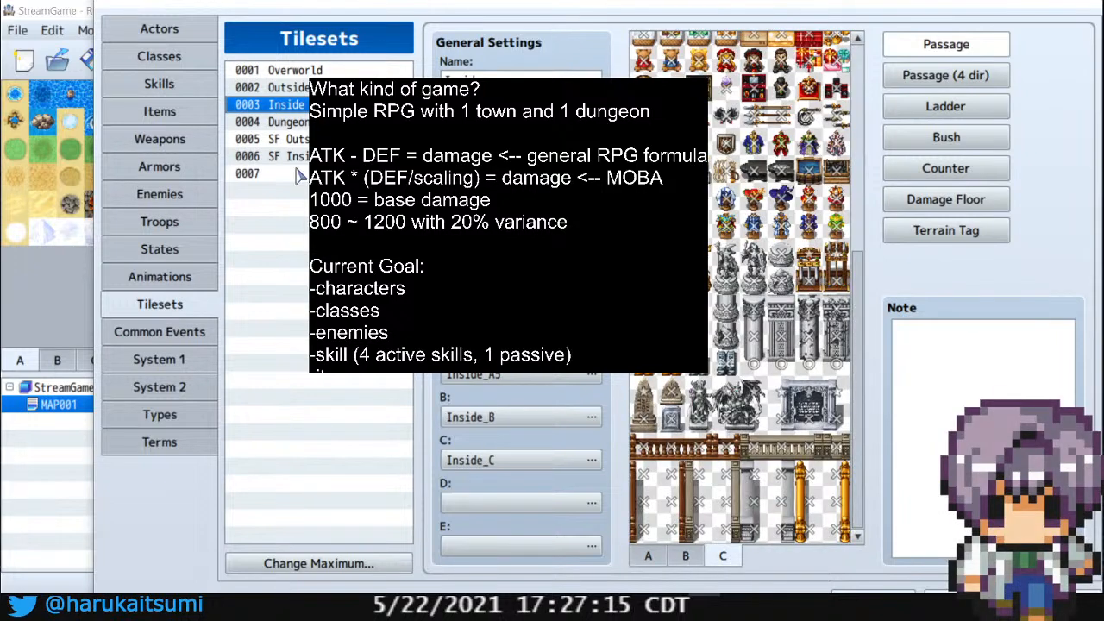
Examine the tile sheets of the Dungeon, SF Outside and SF Inside tilesets
left_click(300, 122)
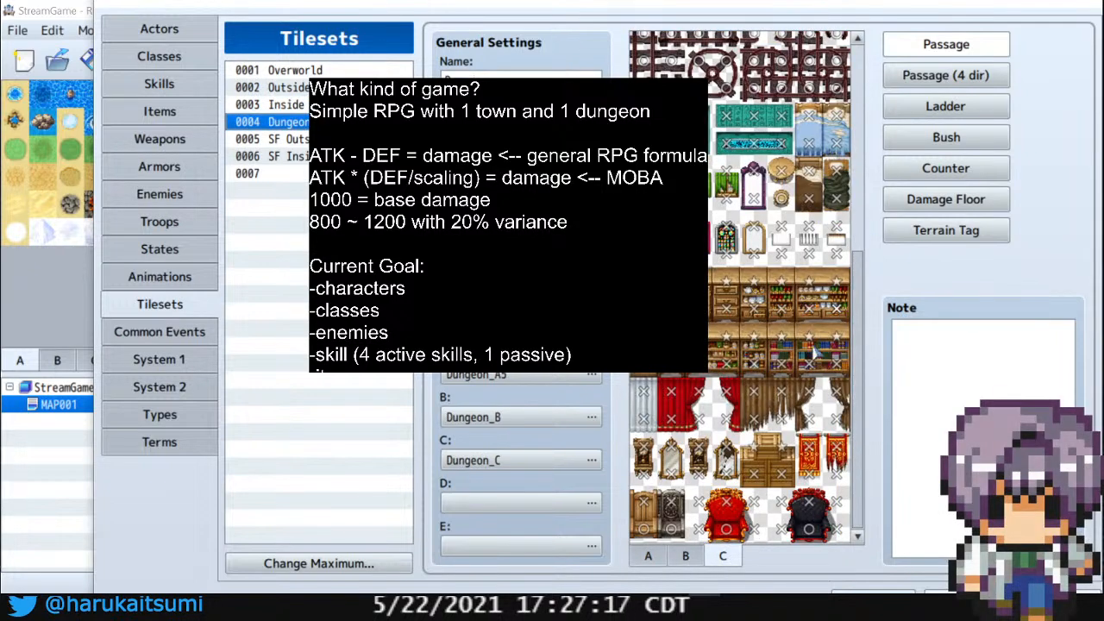
left_click(686, 556)
left_click(649, 556)
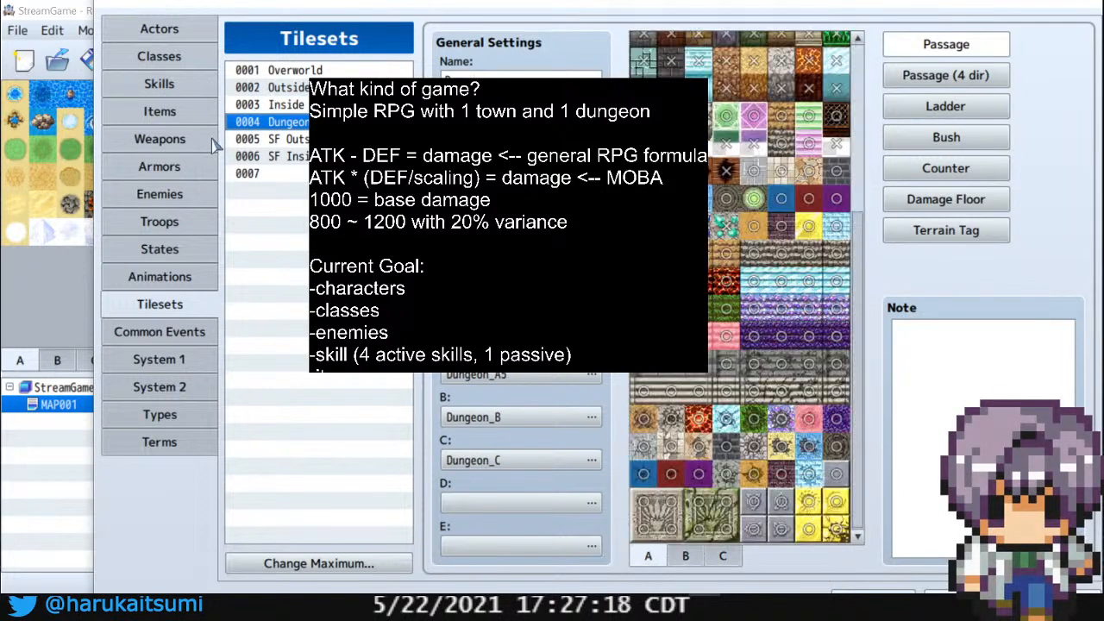
left_click(293, 141)
left_click_drag(858, 210, 870, 56)
left_click(280, 156)
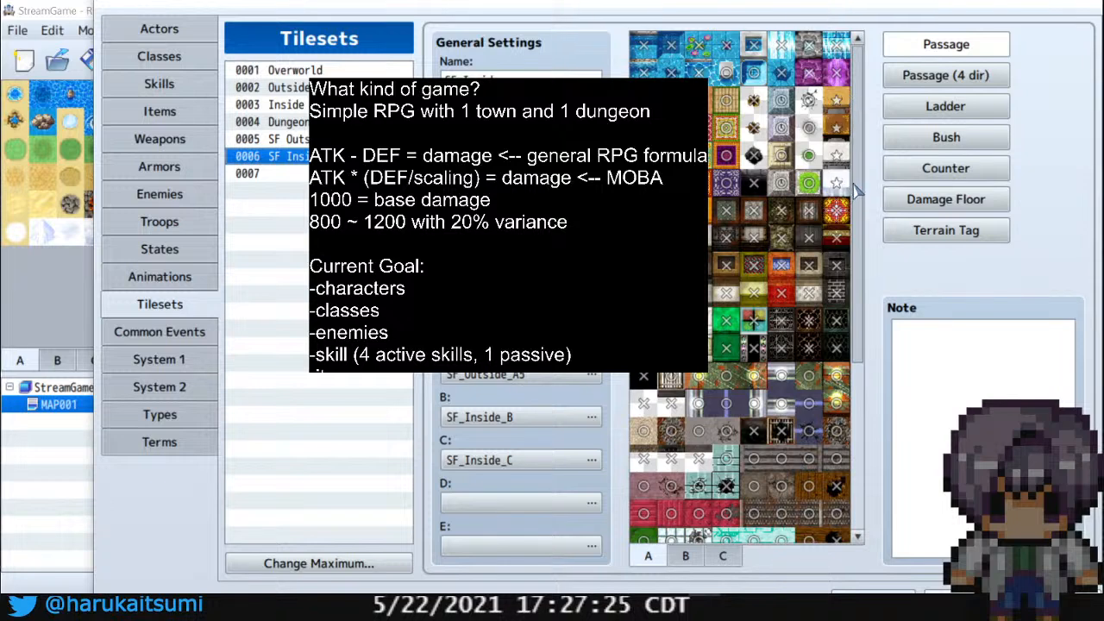
left_click_drag(857, 165, 838, 117)
Preview candidate sheets for the empty tileset 0007, including Outside_A3, SF_Outside_A5, Outside_A4 and World_B, without assigning one
left_click(269, 174)
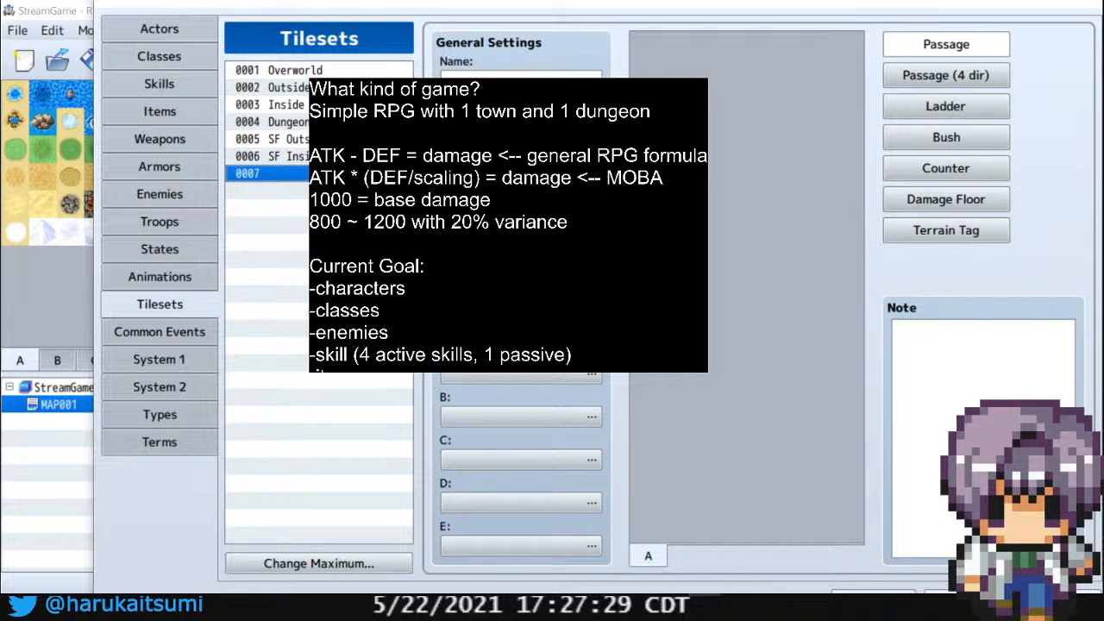
left_click(521, 201)
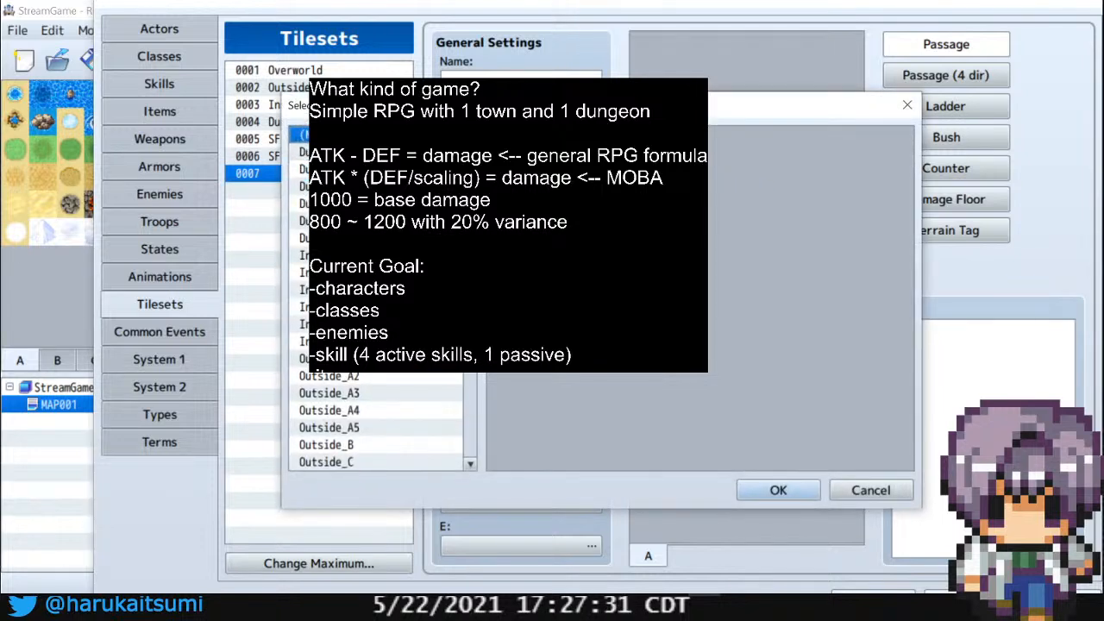
scroll(376, 299, "down", 6)
scroll(376, 298, "up", 1)
scroll(376, 298, "down", 1)
scroll(376, 299, "up", 4)
scroll(376, 299, "down", 3)
left_click(376, 186)
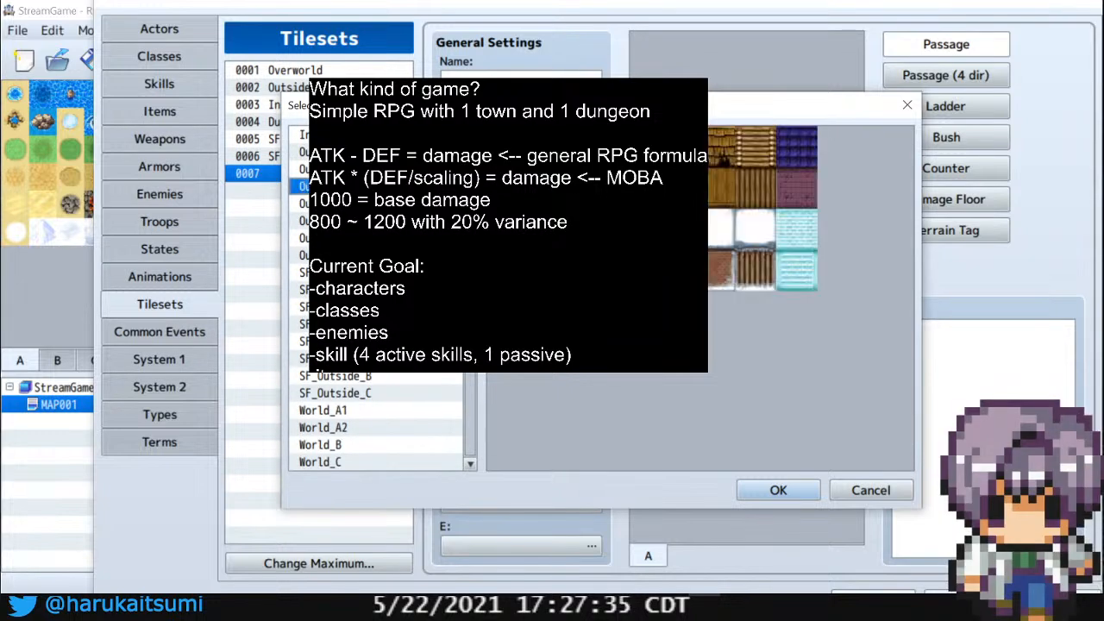
left_click(376, 358)
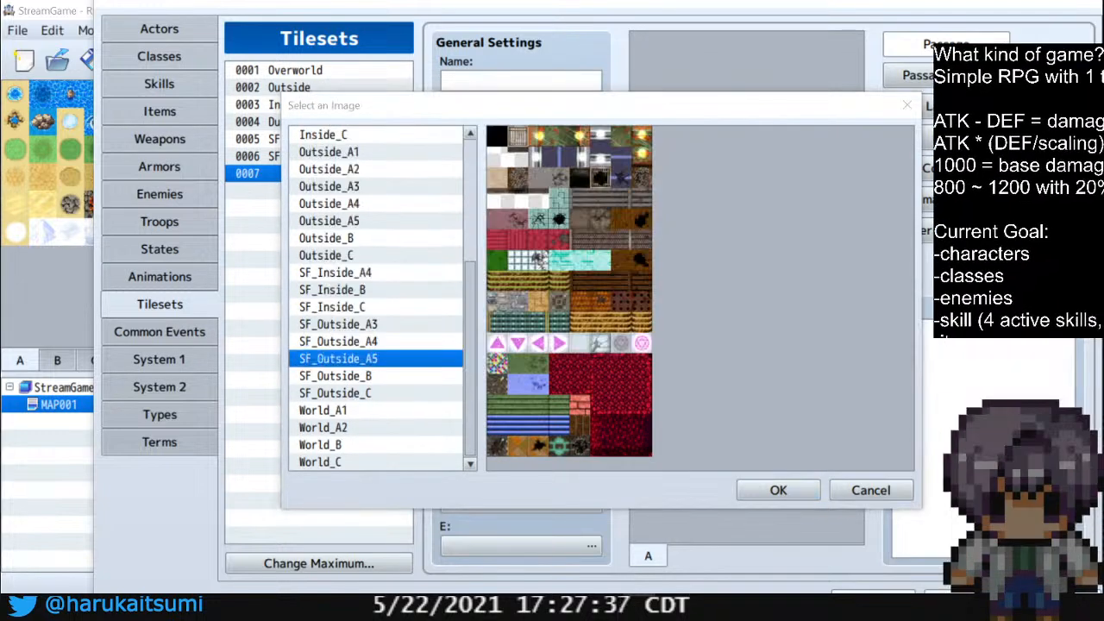
left_click(345, 428)
left_click(362, 274)
left_click(354, 205)
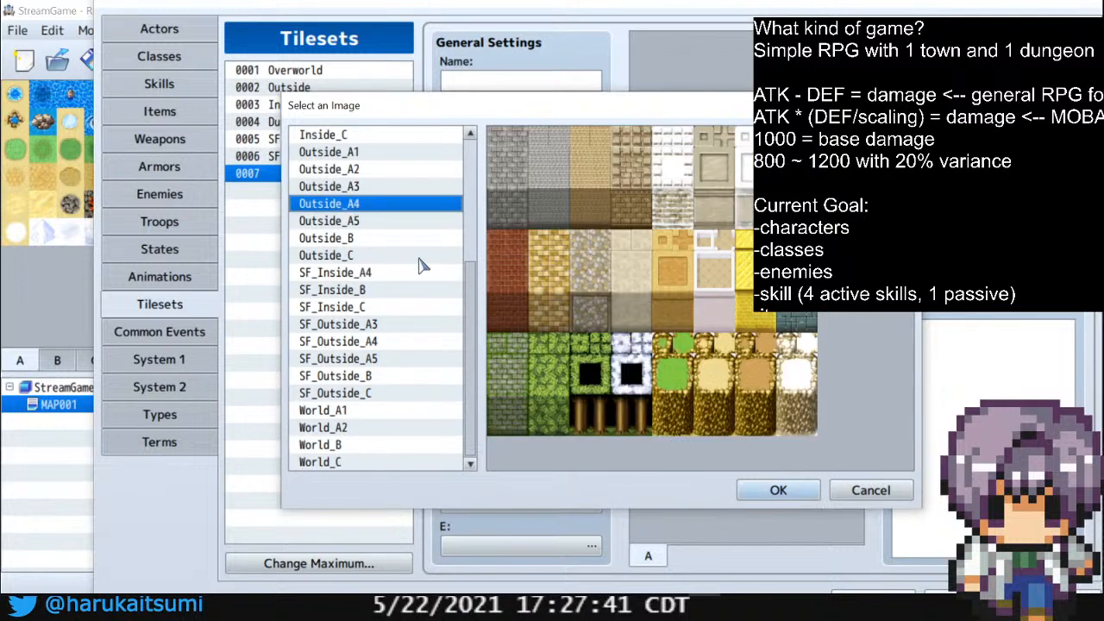
left_click_drag(475, 301, 508, 409)
left_click(326, 447)
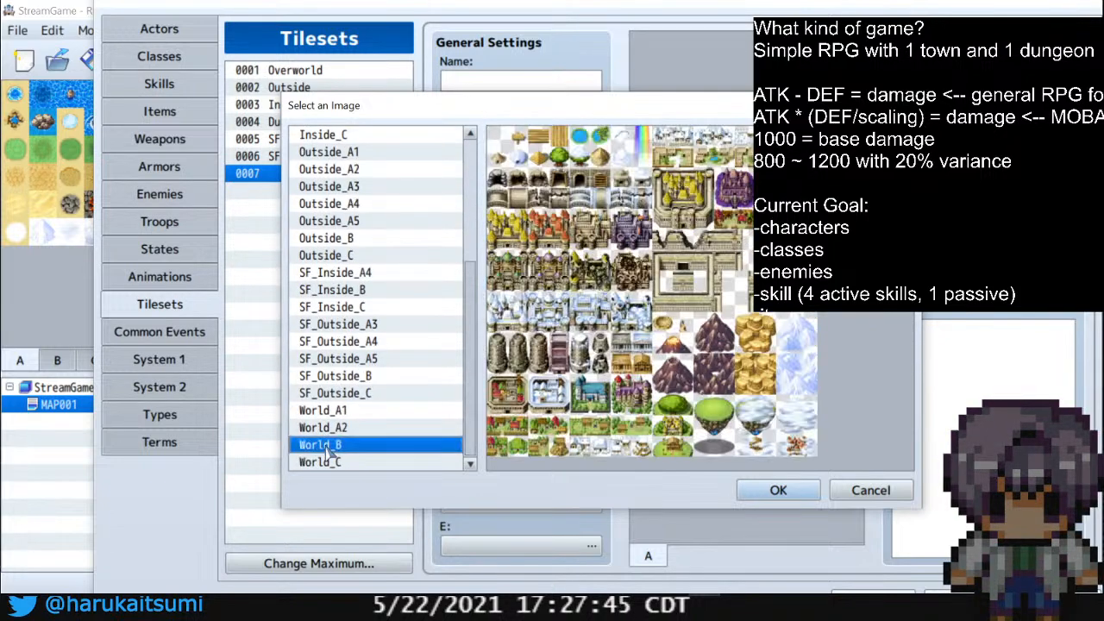
left_click(871, 491)
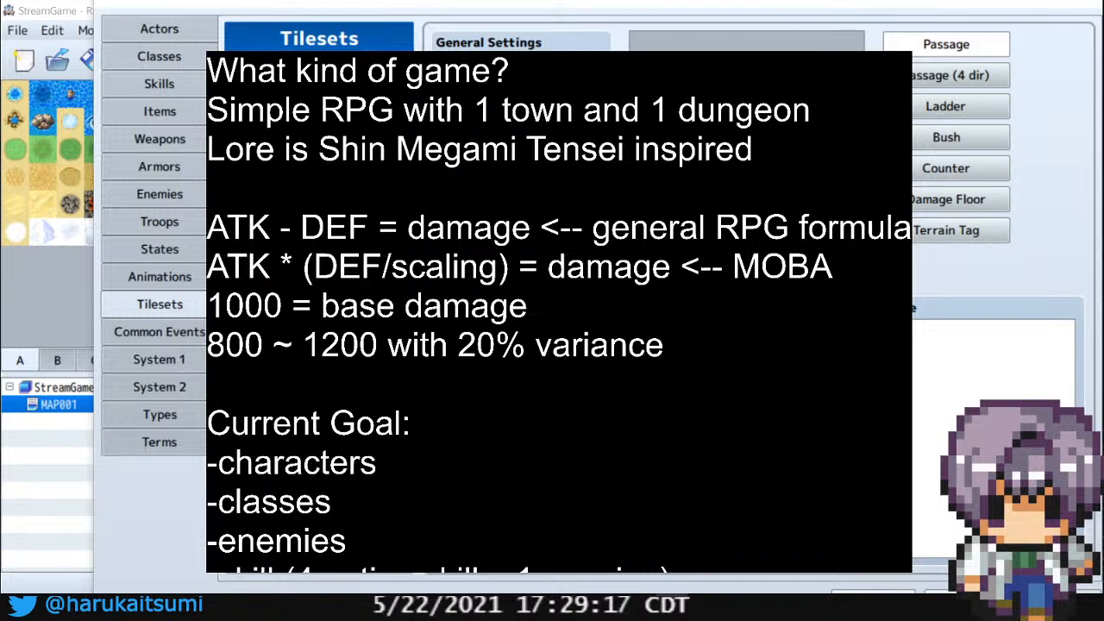
Review the class, profile and image settings of the four actors in the database
left_click(169, 36)
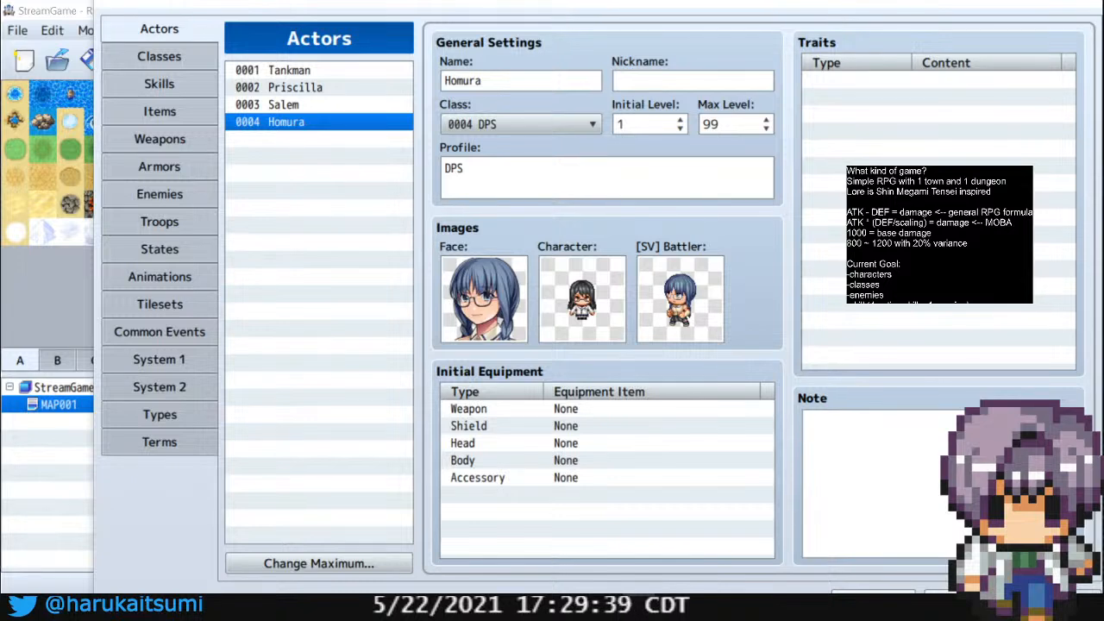
left_click(348, 71)
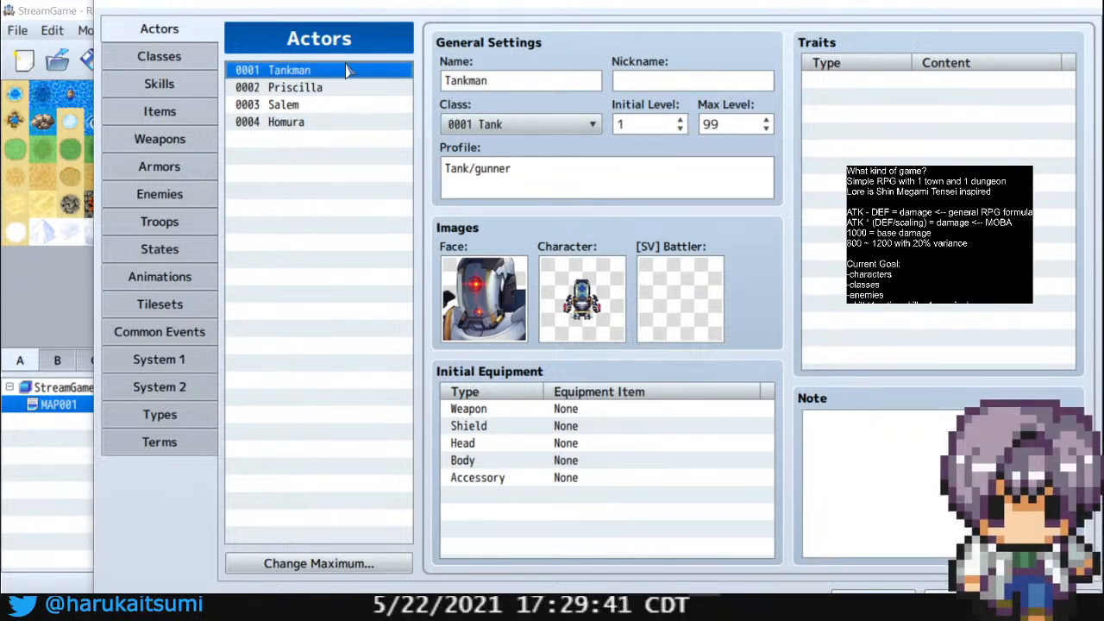
left_click(349, 87)
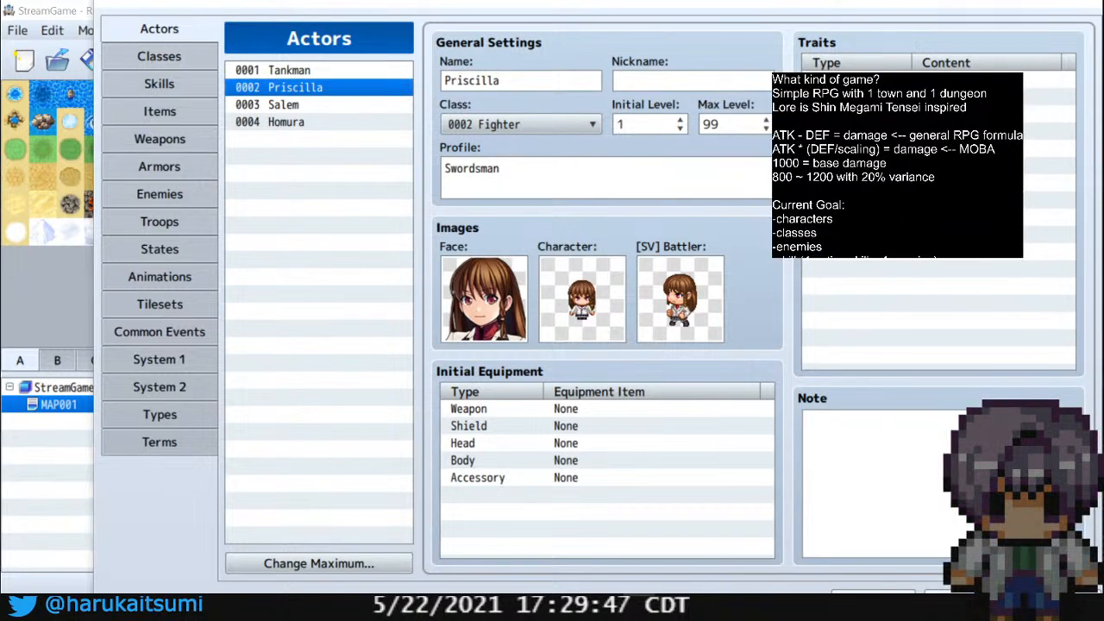
left_click(347, 105)
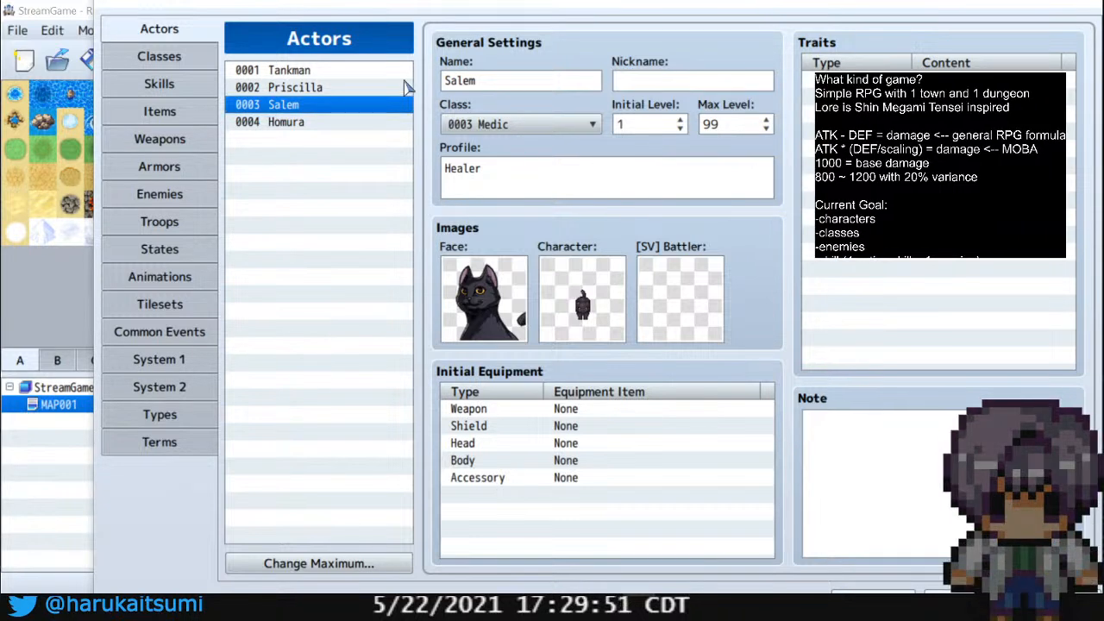
left_click(358, 126)
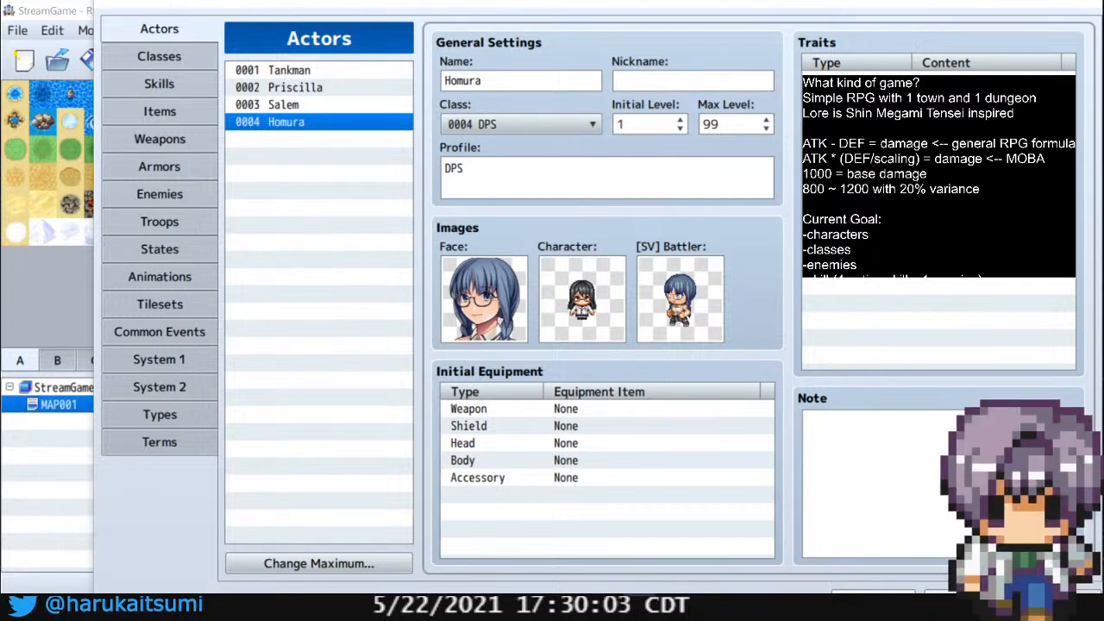
left_click(311, 88)
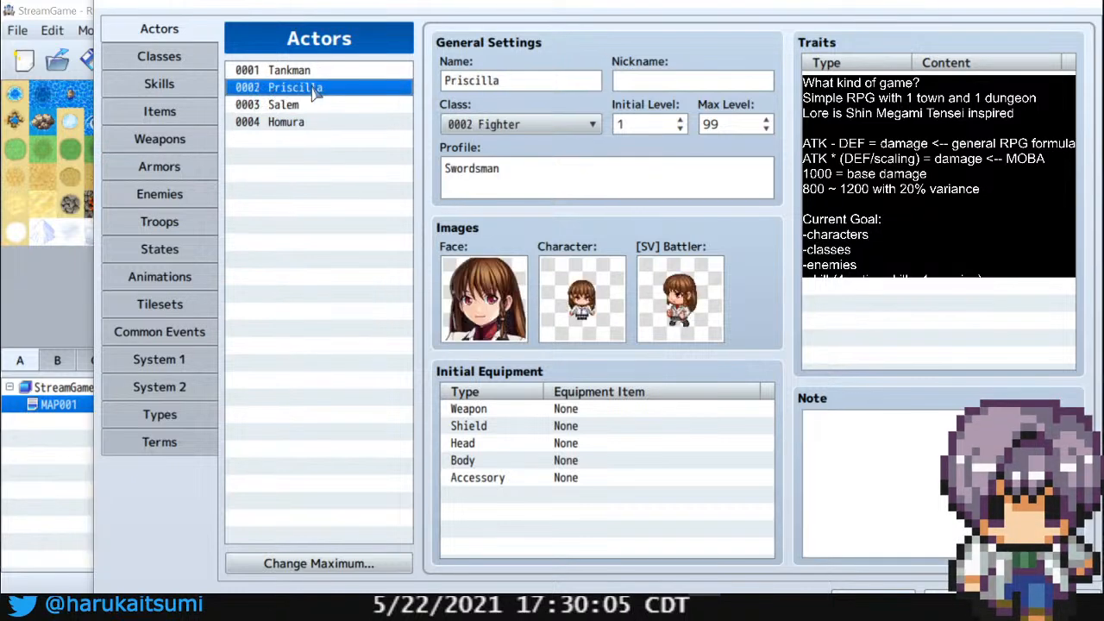
left_click(323, 71)
left_click(332, 88)
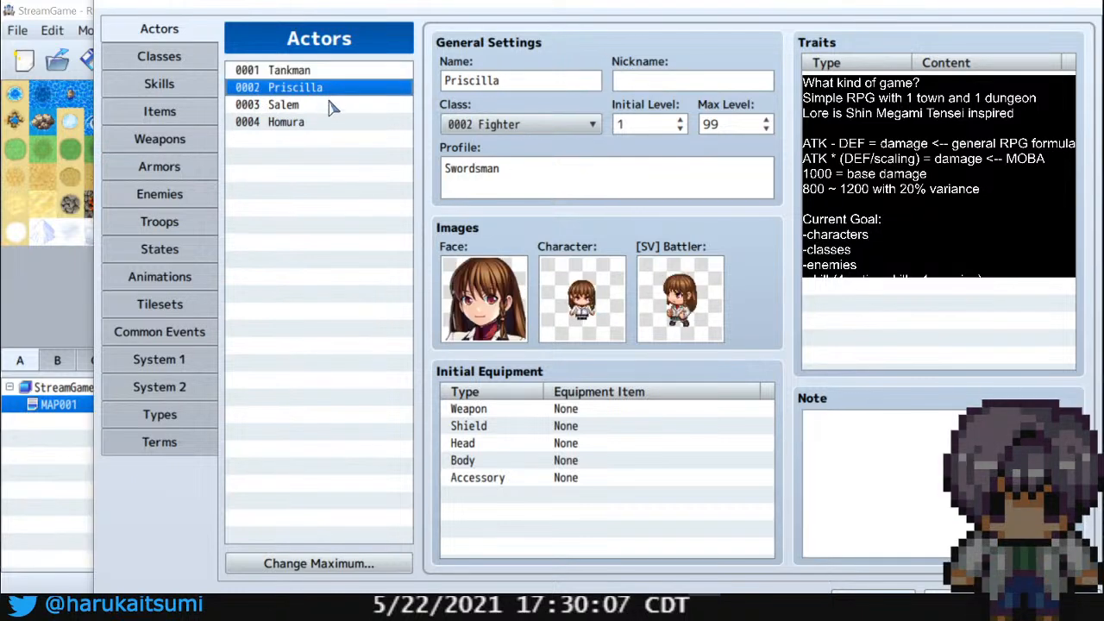
left_click(328, 107)
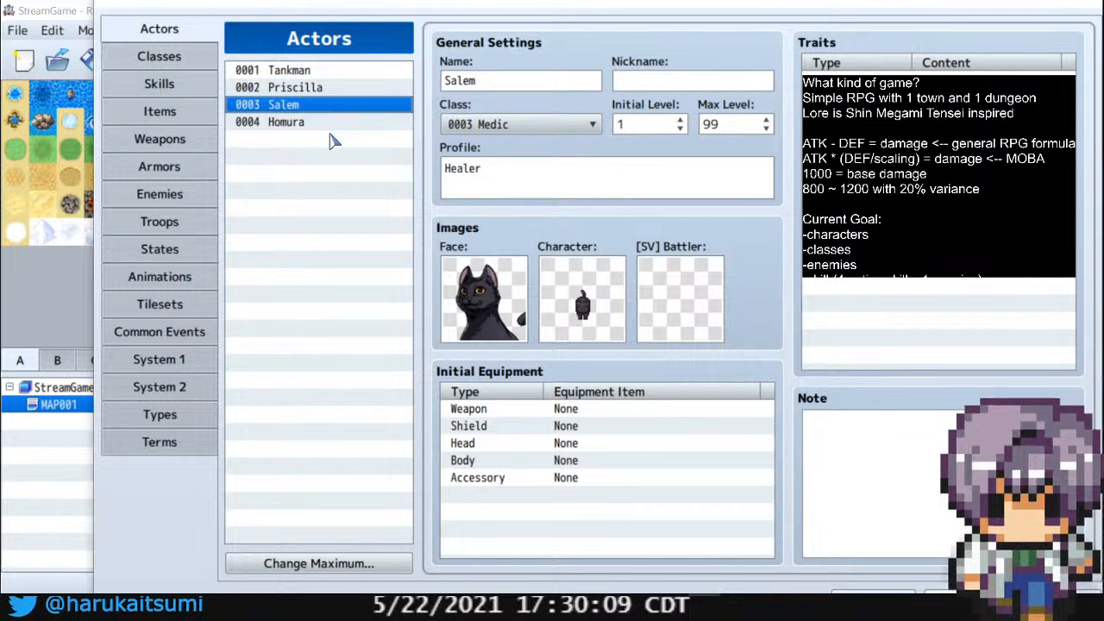
Preview side-view battler images for the Medic actor 0003, including SF_Actor2_6, Actor1_2 and Actor1_6, without assigning one
double_click(707, 302)
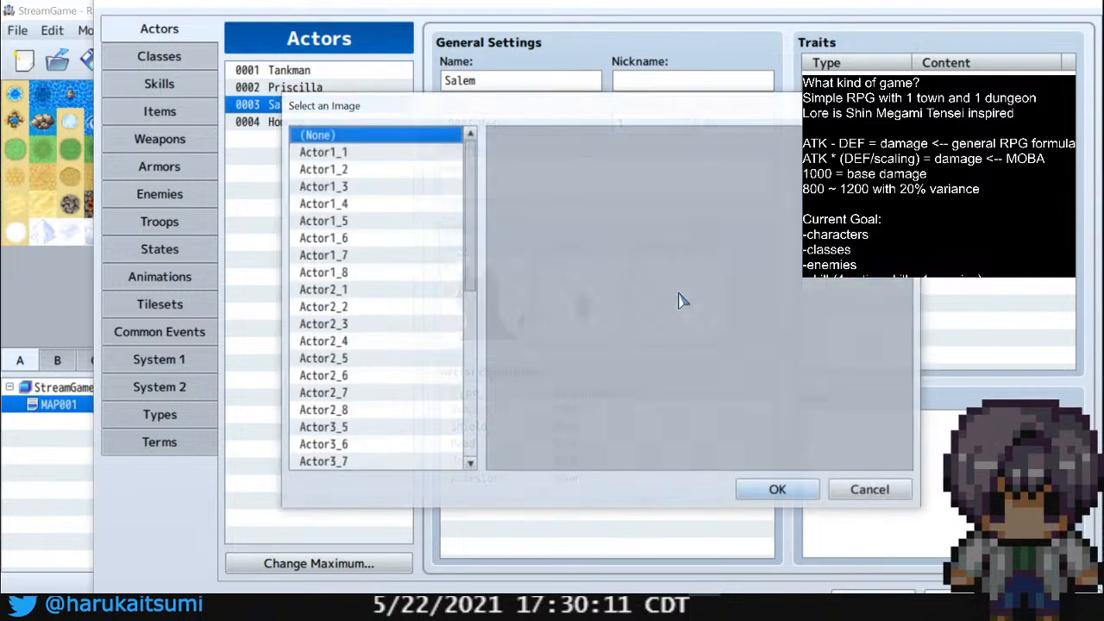
left_click_drag(469, 250, 476, 480)
left_click(362, 307)
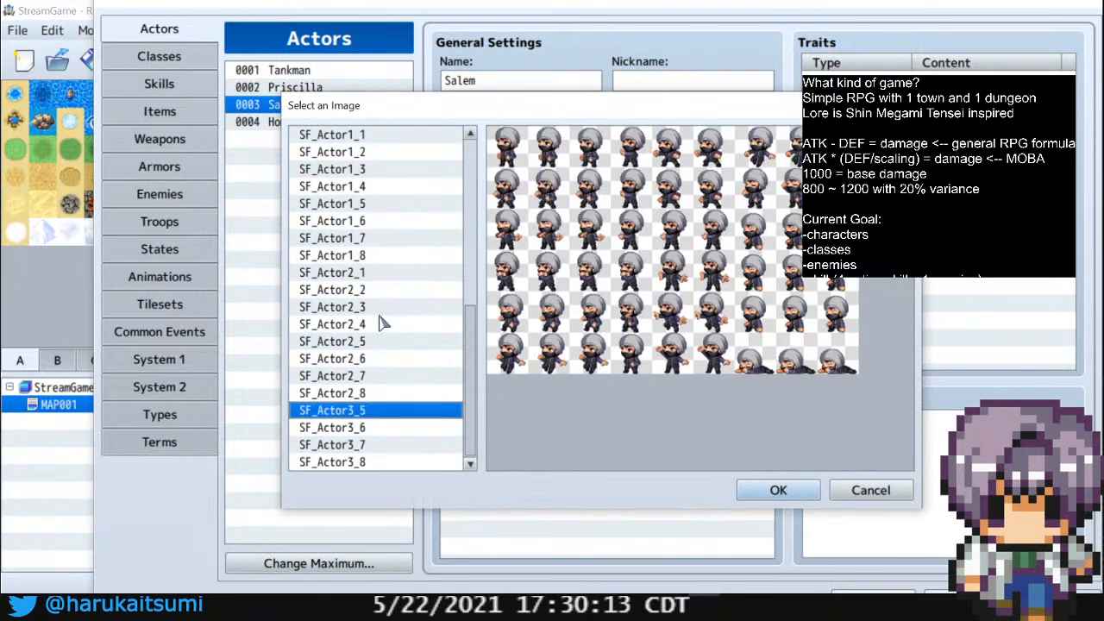
left_click(371, 290)
left_click(366, 393)
left_click(377, 427)
left_click(354, 358)
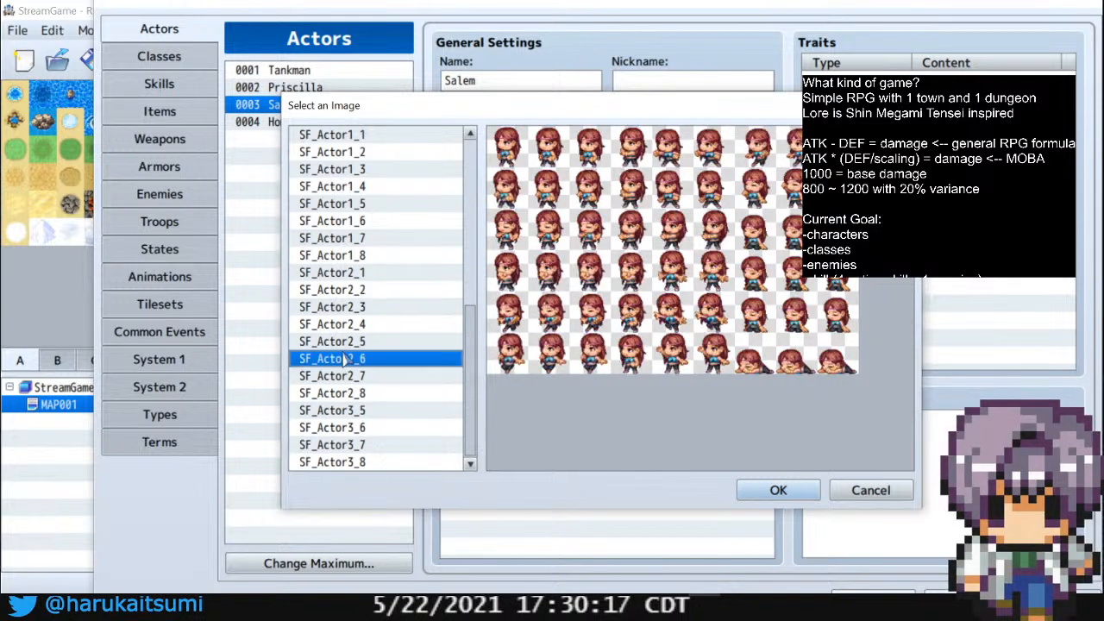
left_click_drag(470, 354, 470, 186)
left_click(349, 307)
left_click(361, 190)
left_click(362, 169)
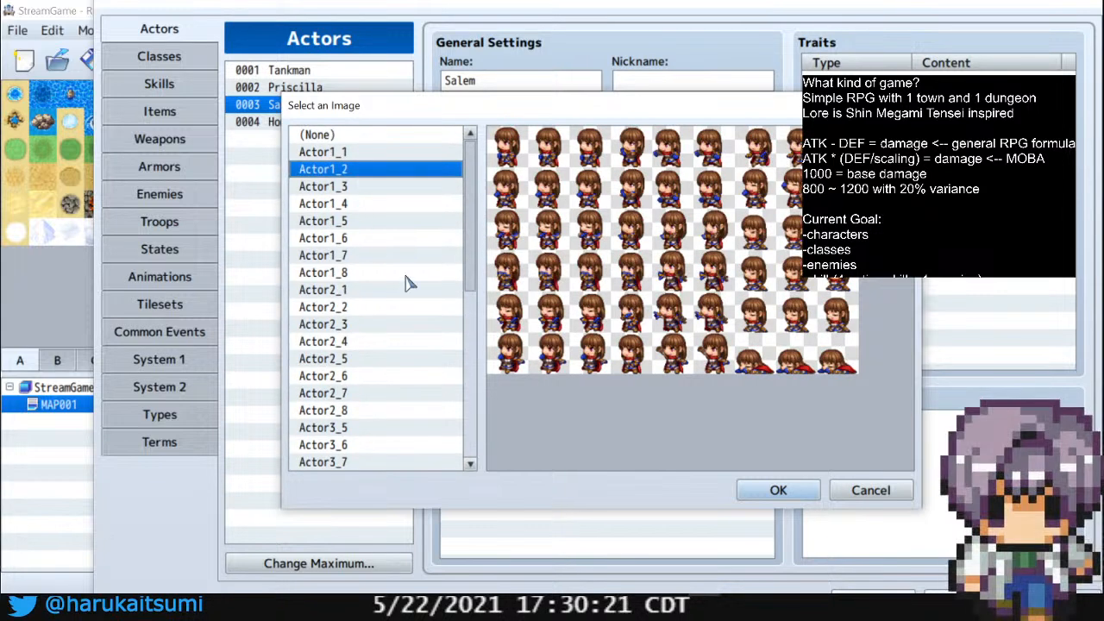
left_click(363, 241)
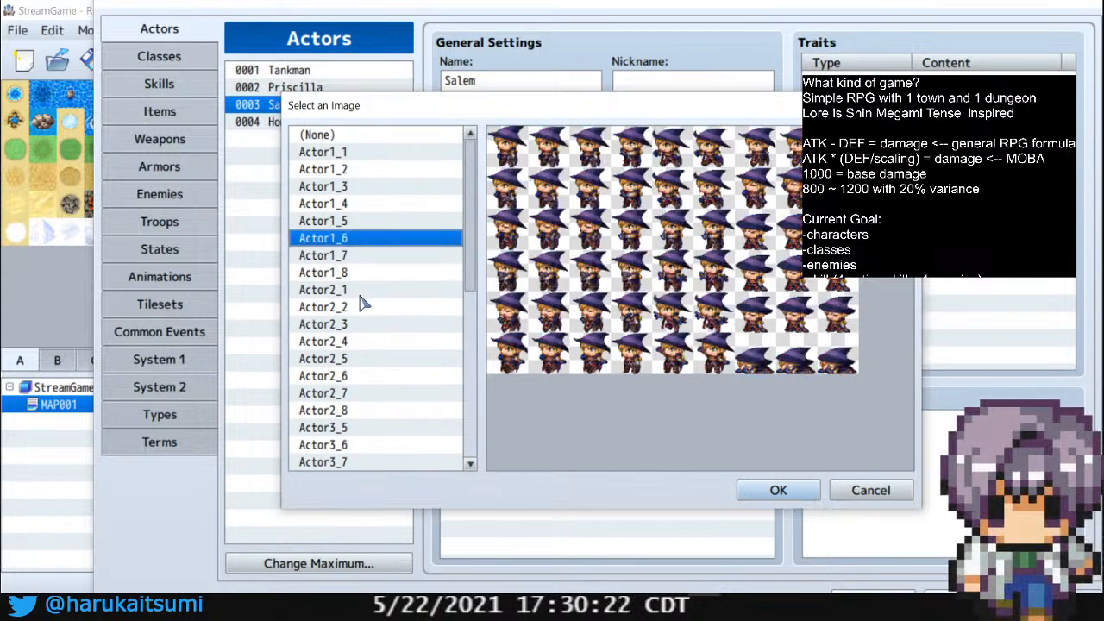
left_click(871, 489)
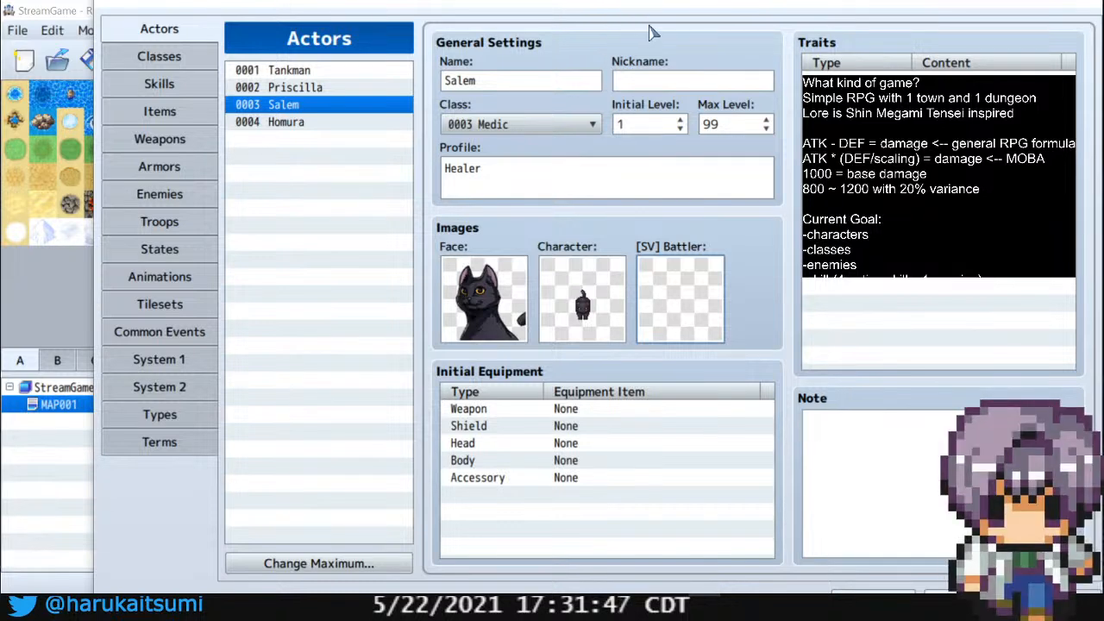
Close the database and return to the MAP001 map
left_click_drag(660, 13, 439, 142)
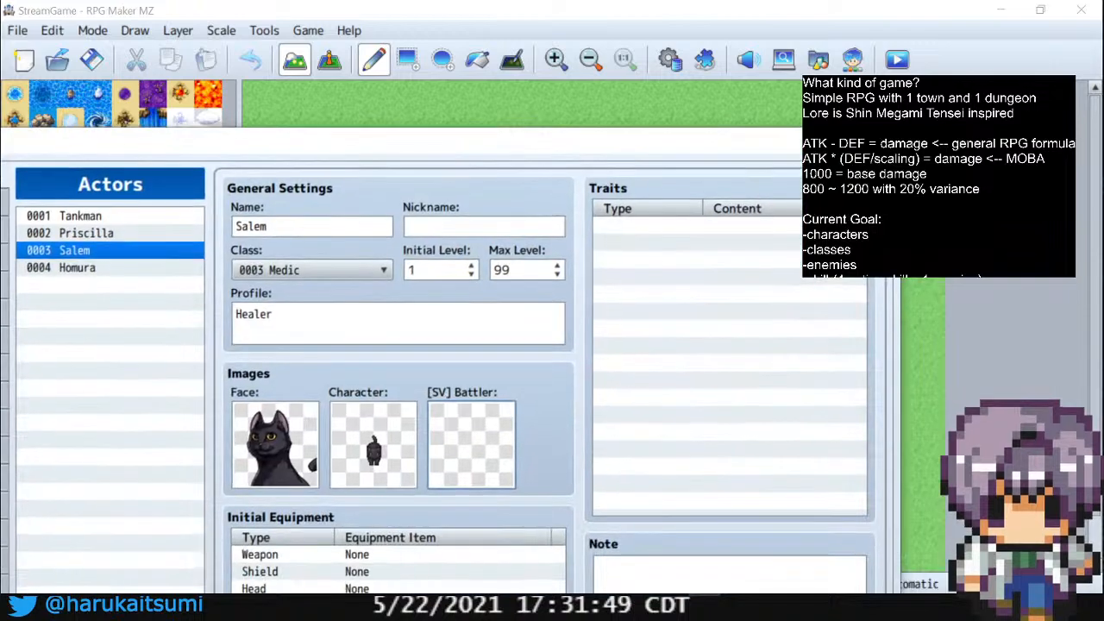
left_click_drag(672, 151, 712, 0)
left_click(729, 429)
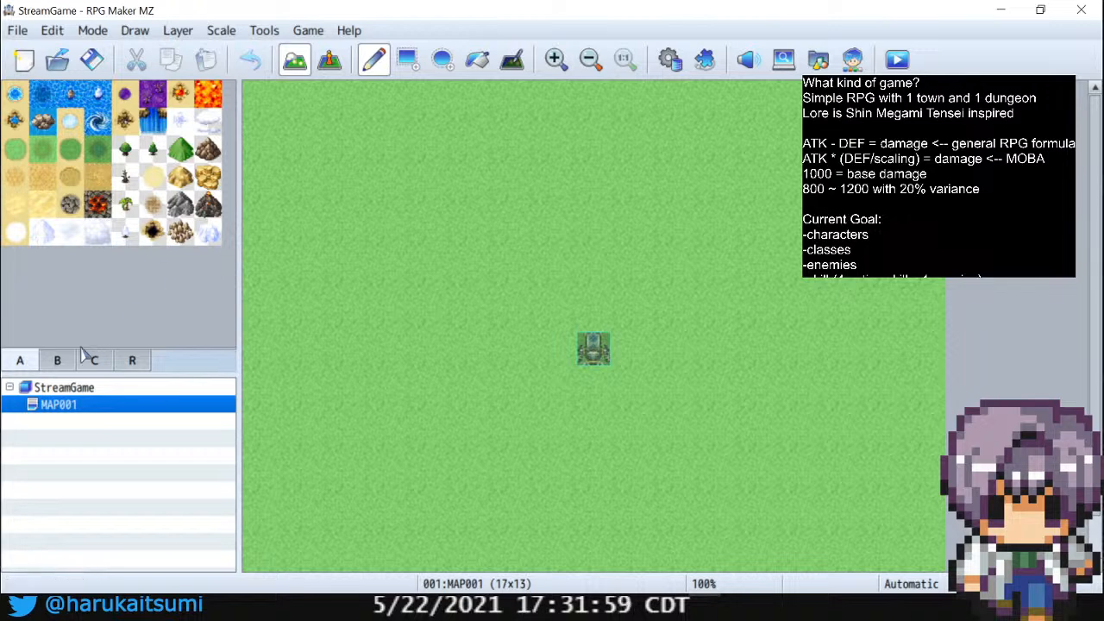
Place the two-by-two red-roofed castle just beside the player's start tile and a bridge tile directly below the start tile
left_click(57, 367)
left_click_drag(83, 209, 100, 238)
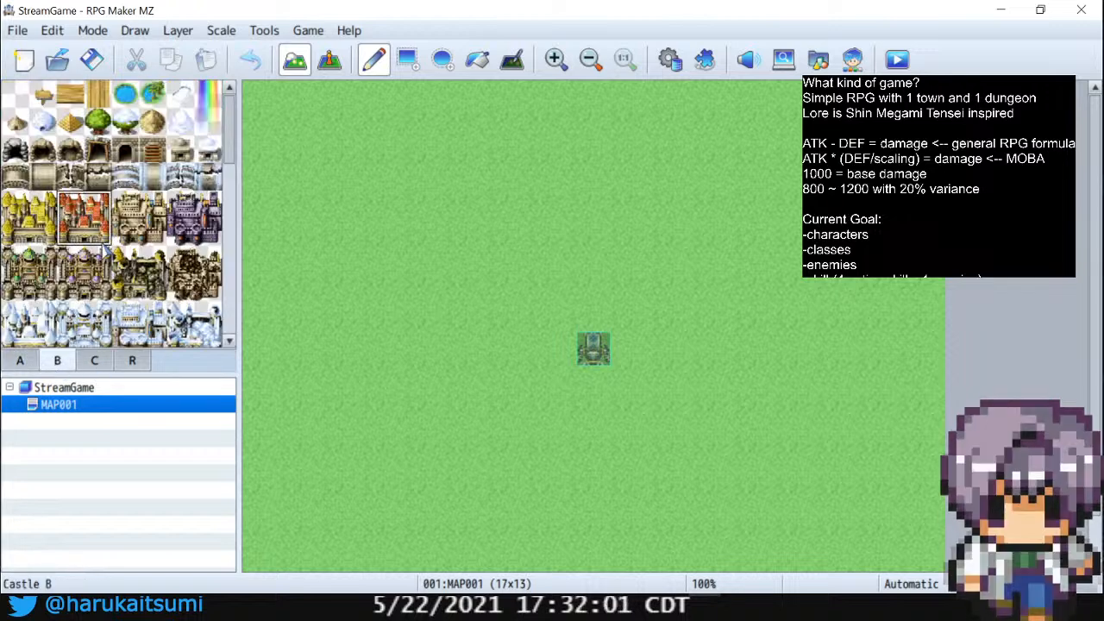
left_click(655, 303)
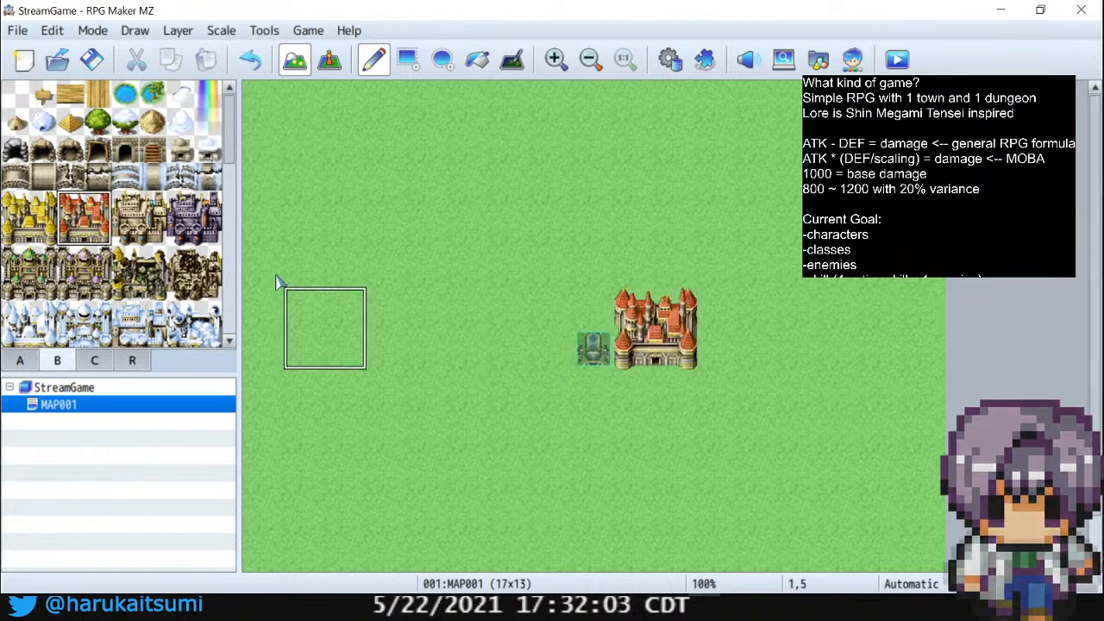
left_click(153, 176)
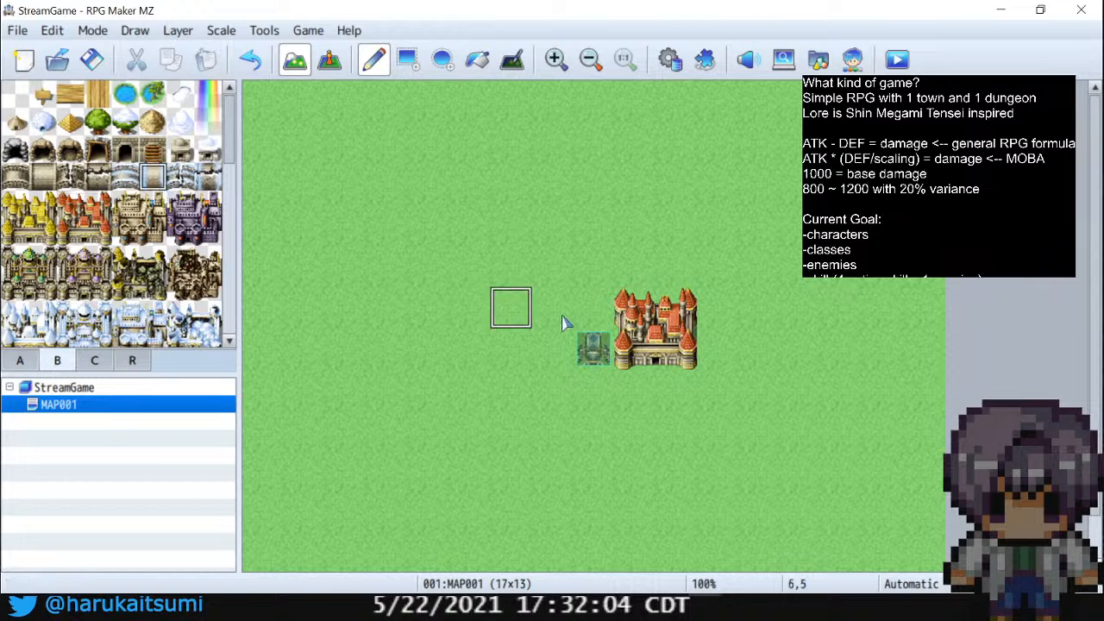
left_click(593, 390)
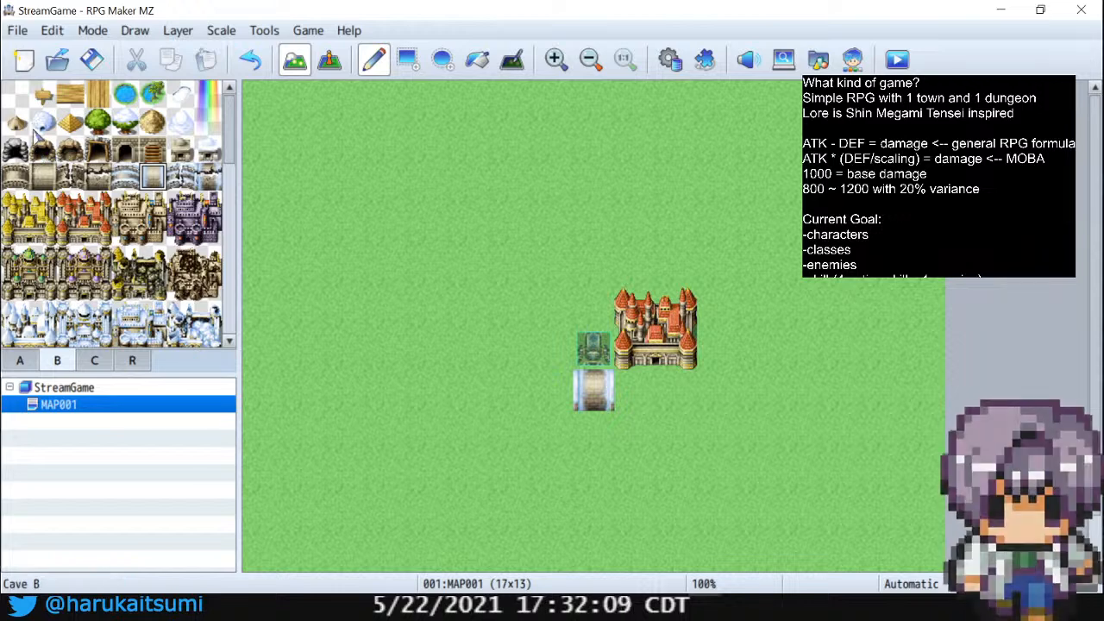
Paint two rows of four green trees directly below the castle and the start tile, covering the bridge tile
left_click(97, 205)
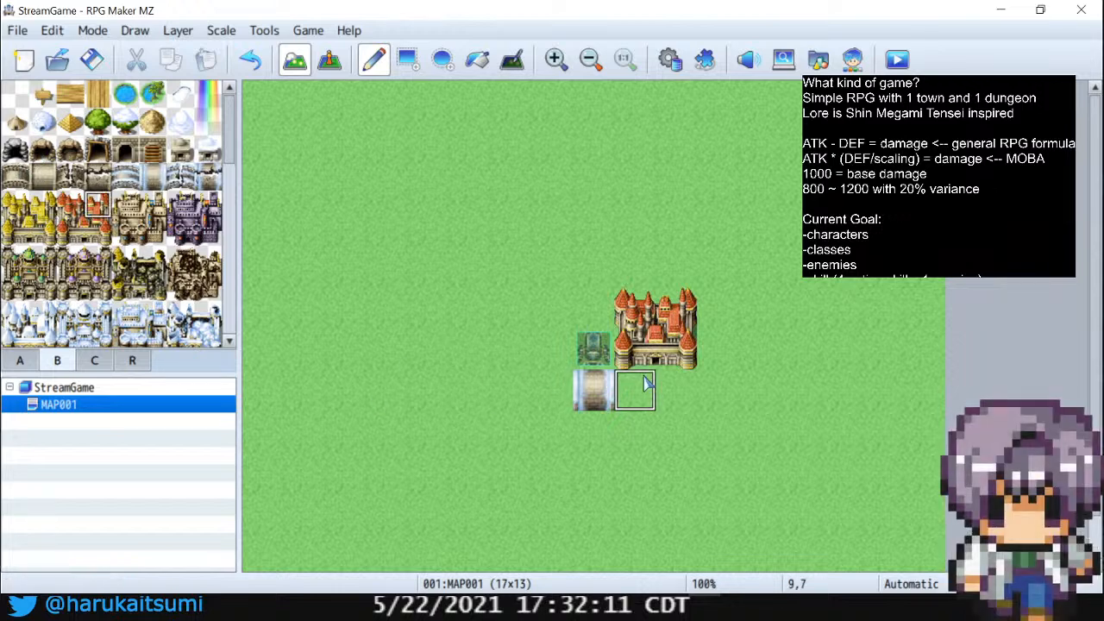
left_click(98, 121)
mouse_move(594, 390)
left_mouse_down()
mouse_move(635, 422)
mouse_move(607, 416)
mouse_move(637, 404)
mouse_move(559, 400)
mouse_move(642, 406)
mouse_move(635, 432)
mouse_move(552, 432)
left_mouse_up()
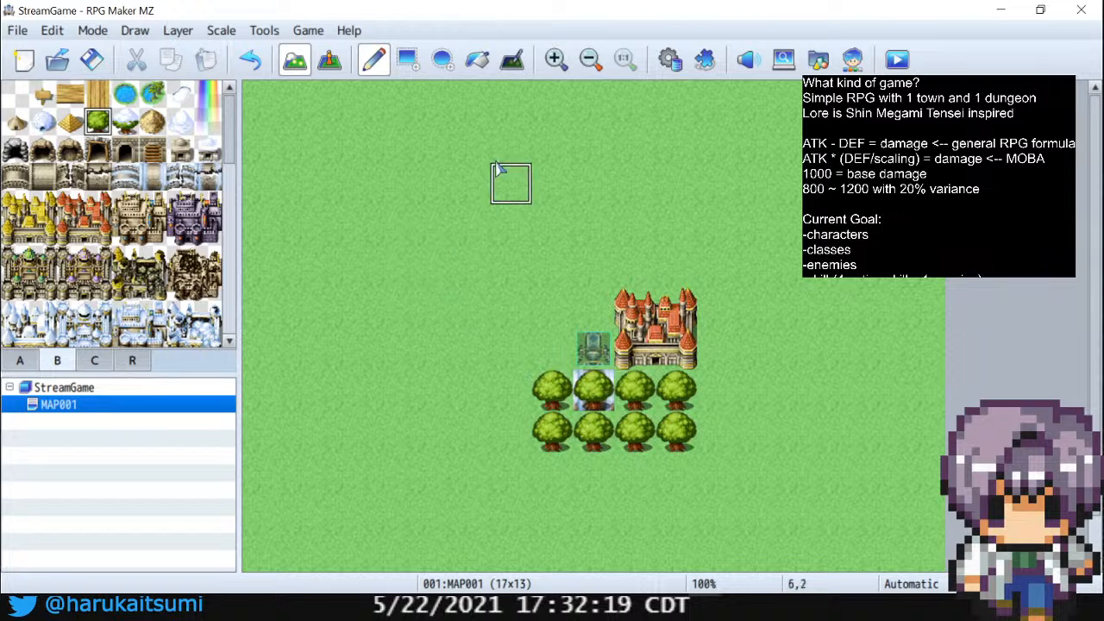
Switch MAP001 to event editing and select the player's start tile to check its available event options
left_click(329, 64)
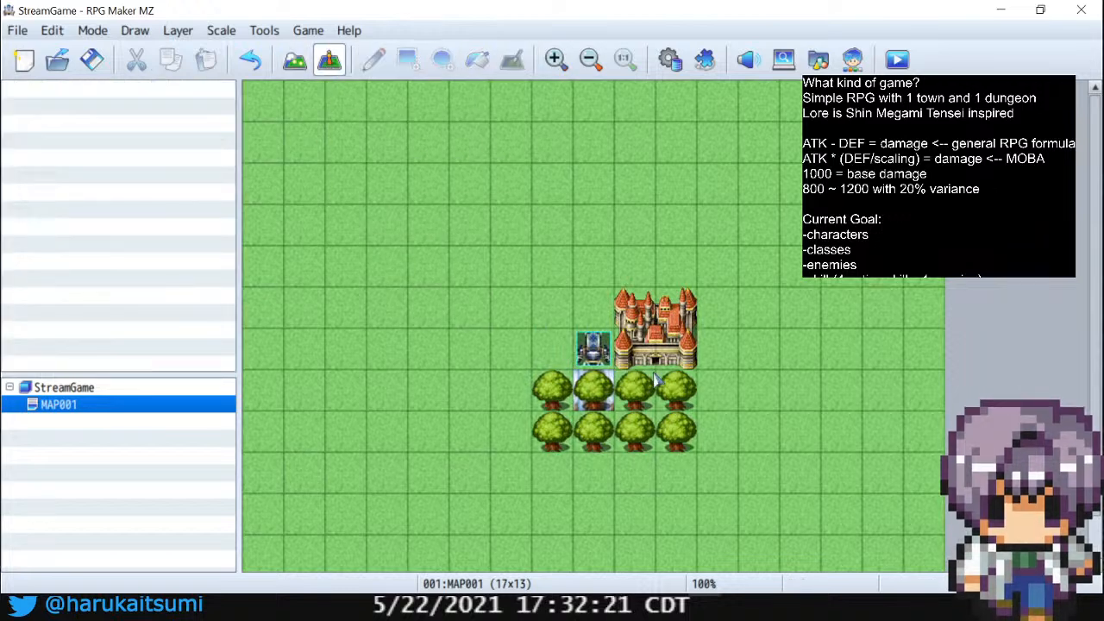
left_click(598, 358)
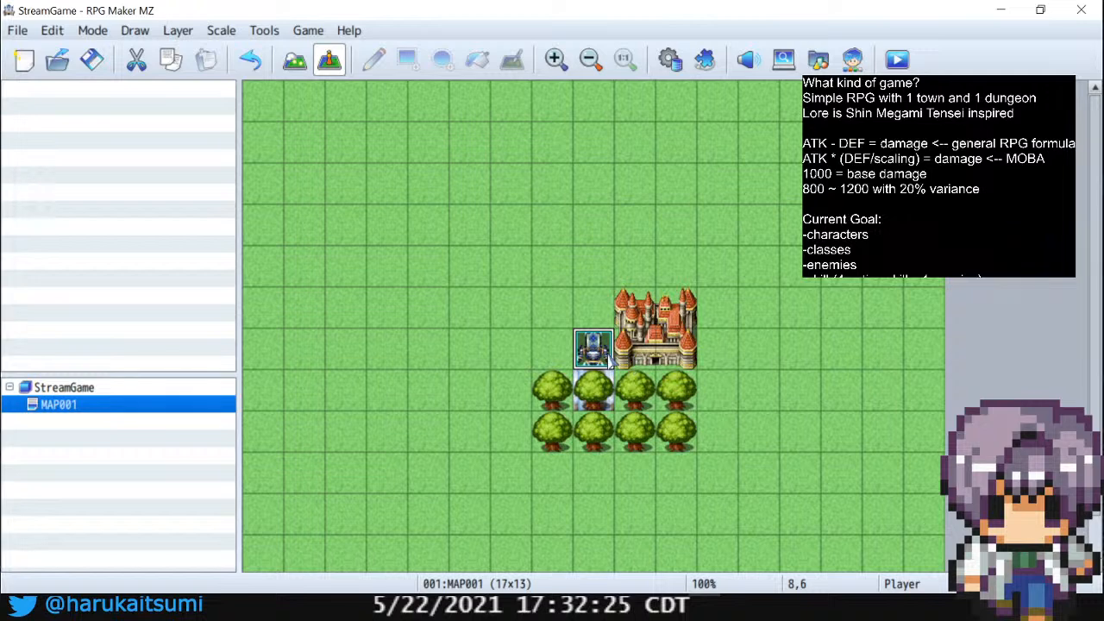
right_click(607, 360)
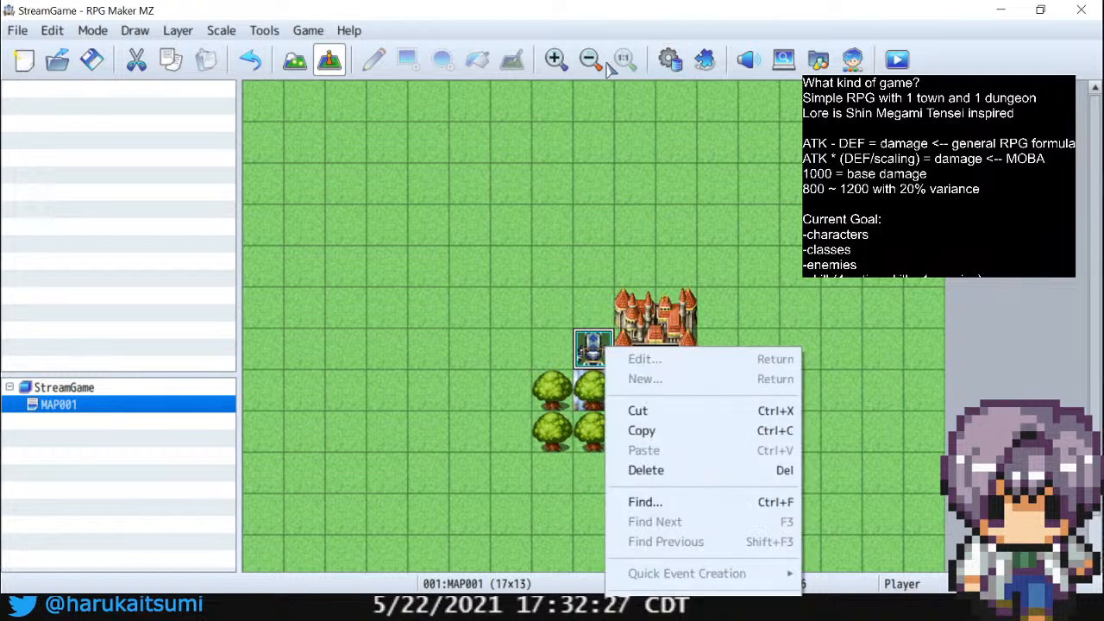
Remove Tankman and the two unassigned entries from the starting party in the database and save the change
left_click(668, 61)
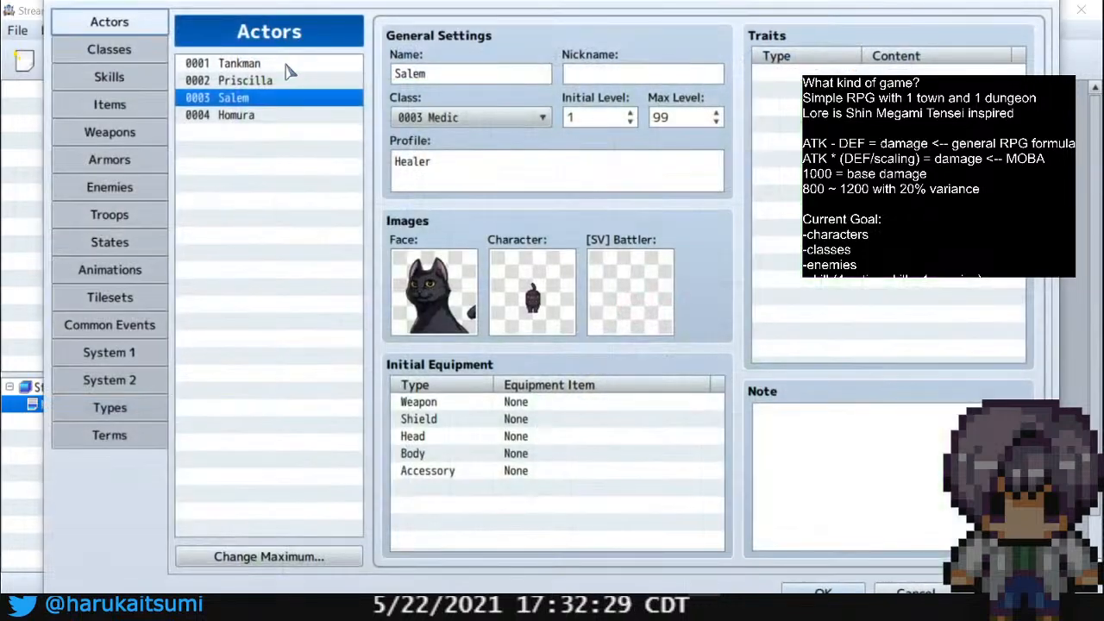
left_click(112, 432)
left_click(121, 411)
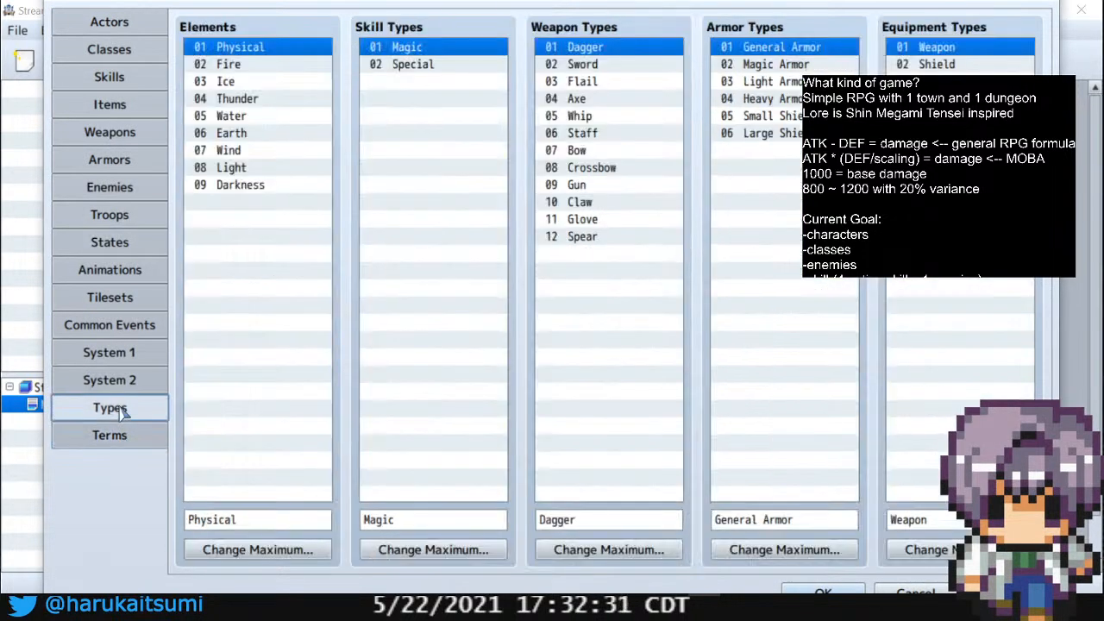
left_click(123, 382)
left_click(123, 353)
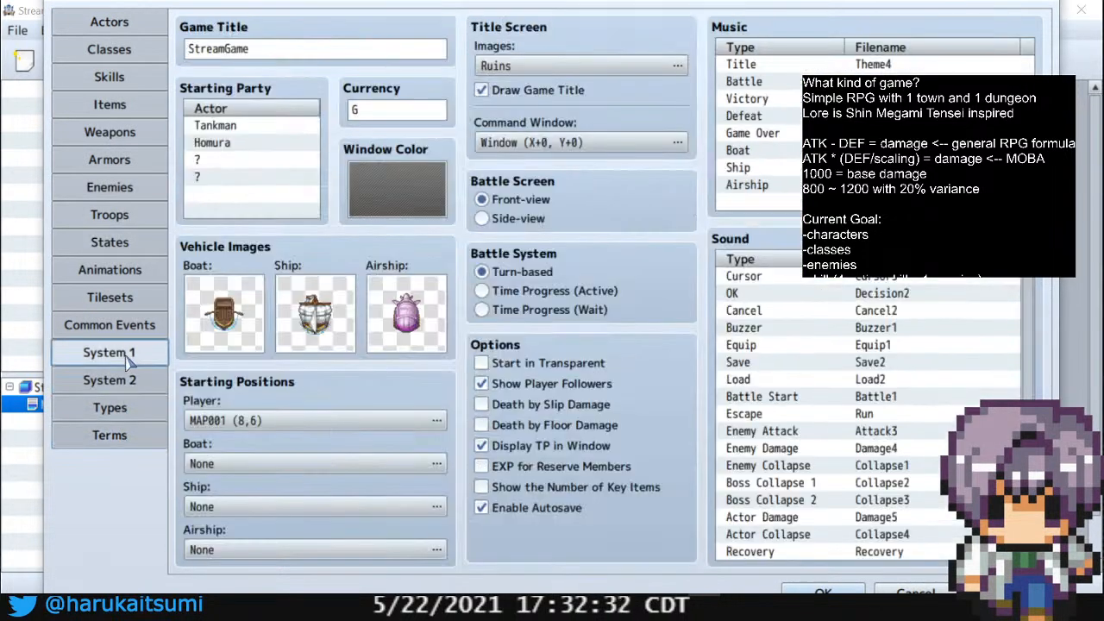
left_click(226, 126)
key("Delete")
left_click(222, 145)
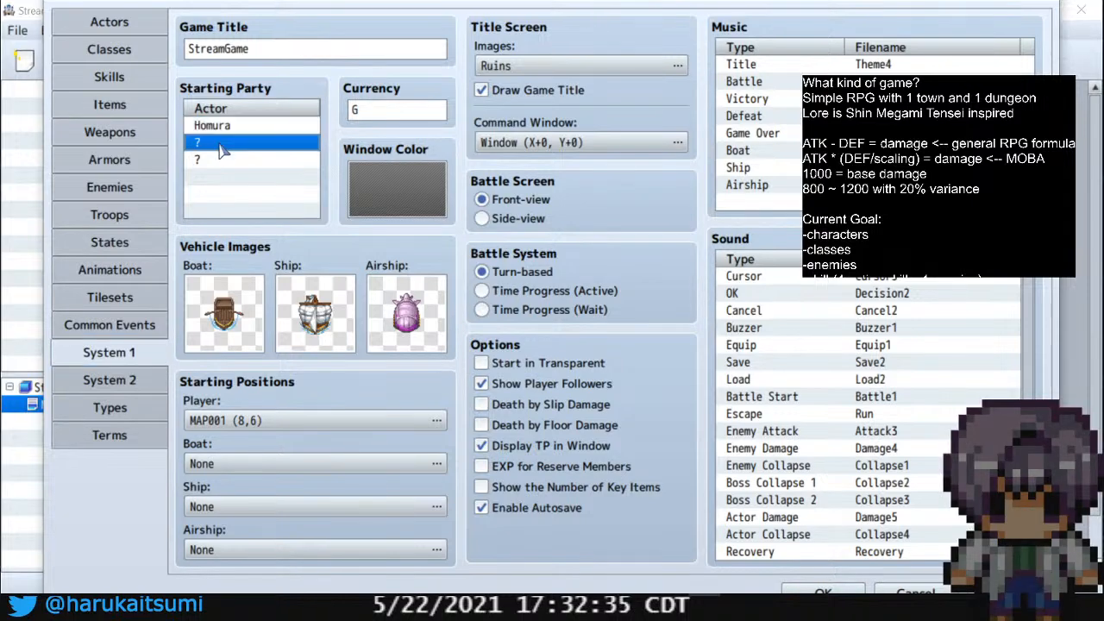
left_click(826, 592)
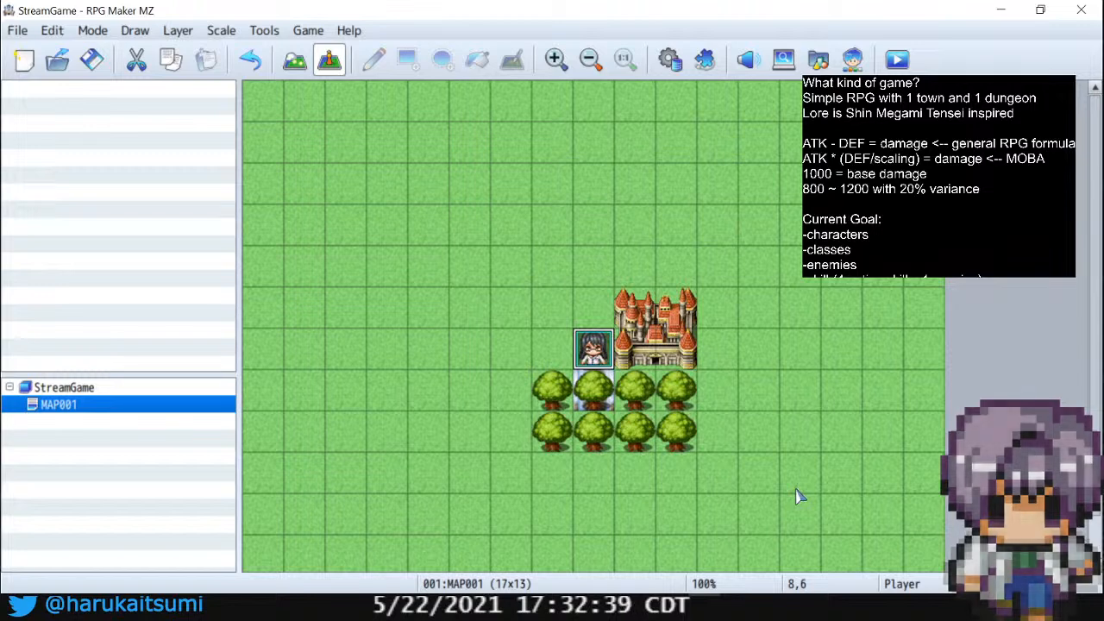
left_click(568, 382)
left_click(584, 361)
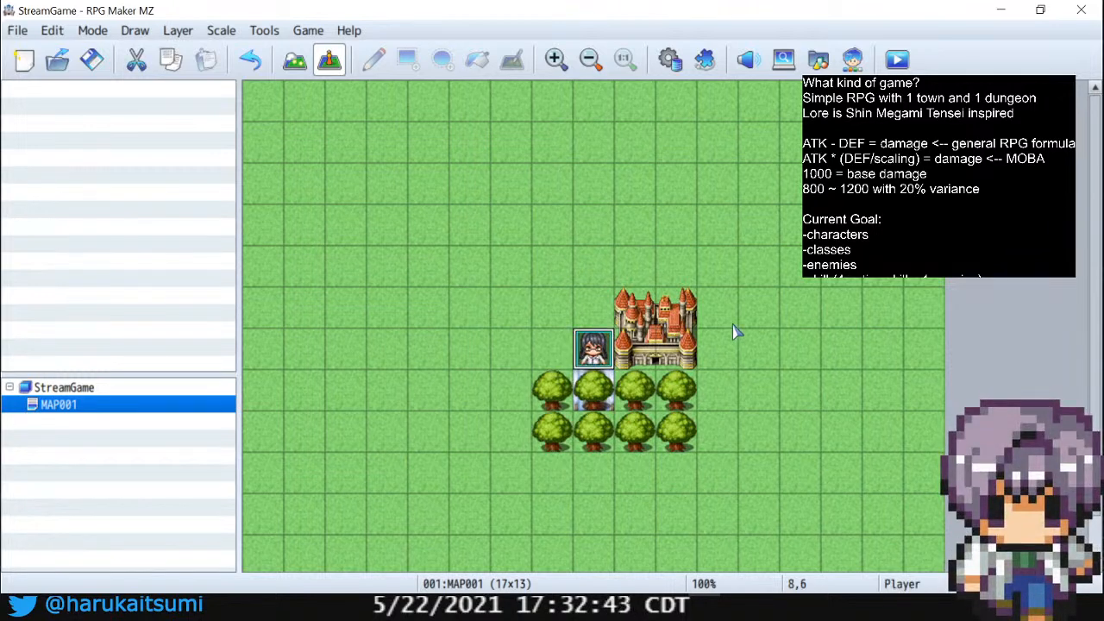
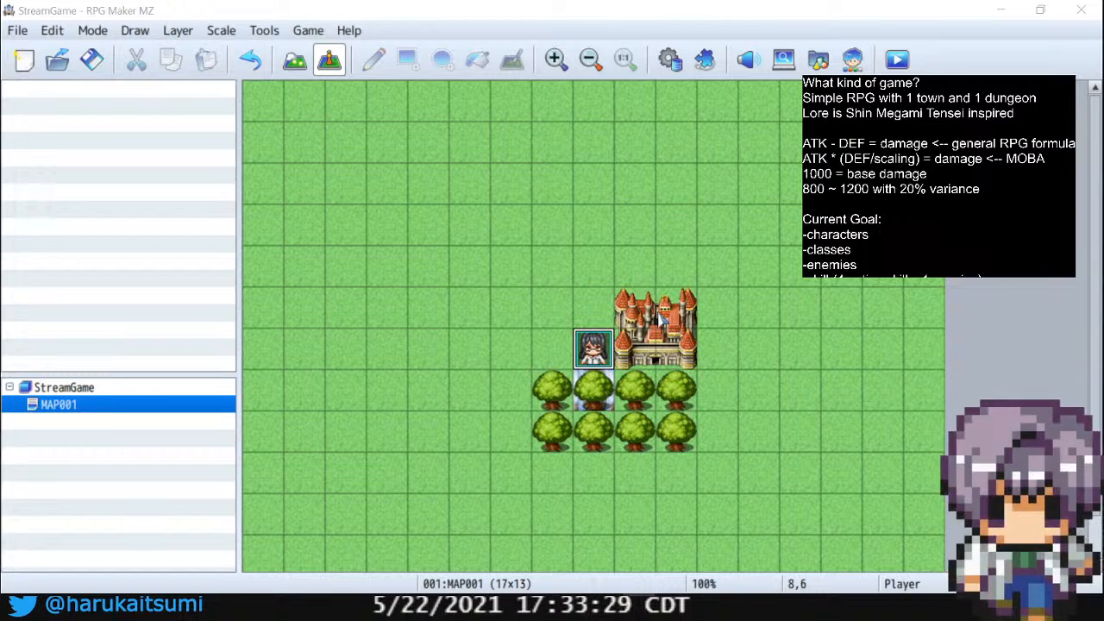
right_click(556, 361)
mouse_move(645, 576)
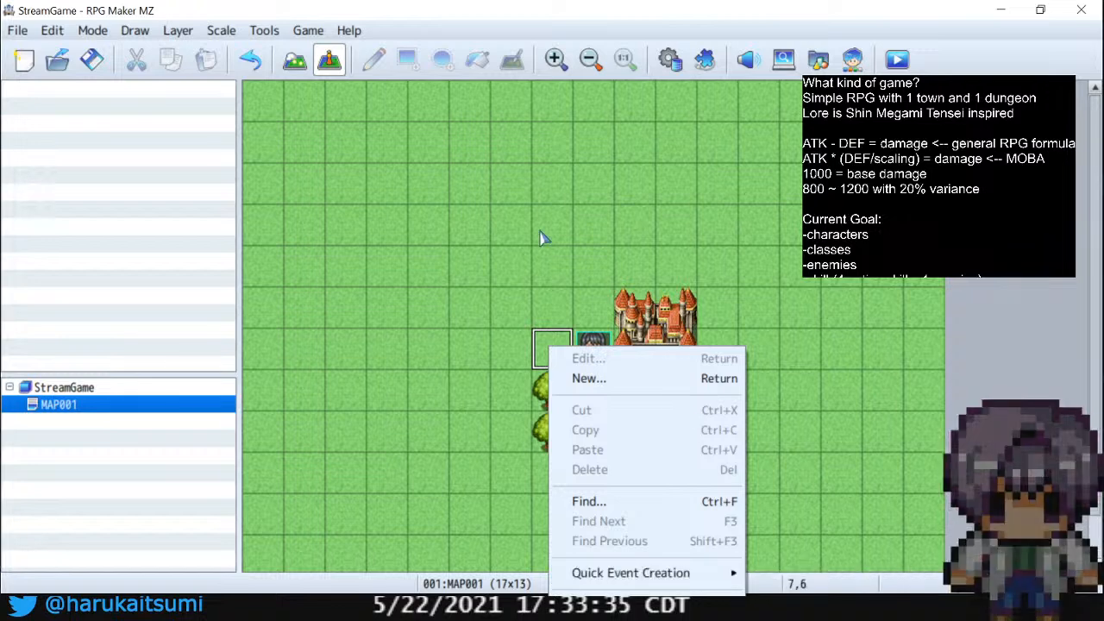
right_click(530, 191)
mouse_move(625, 418)
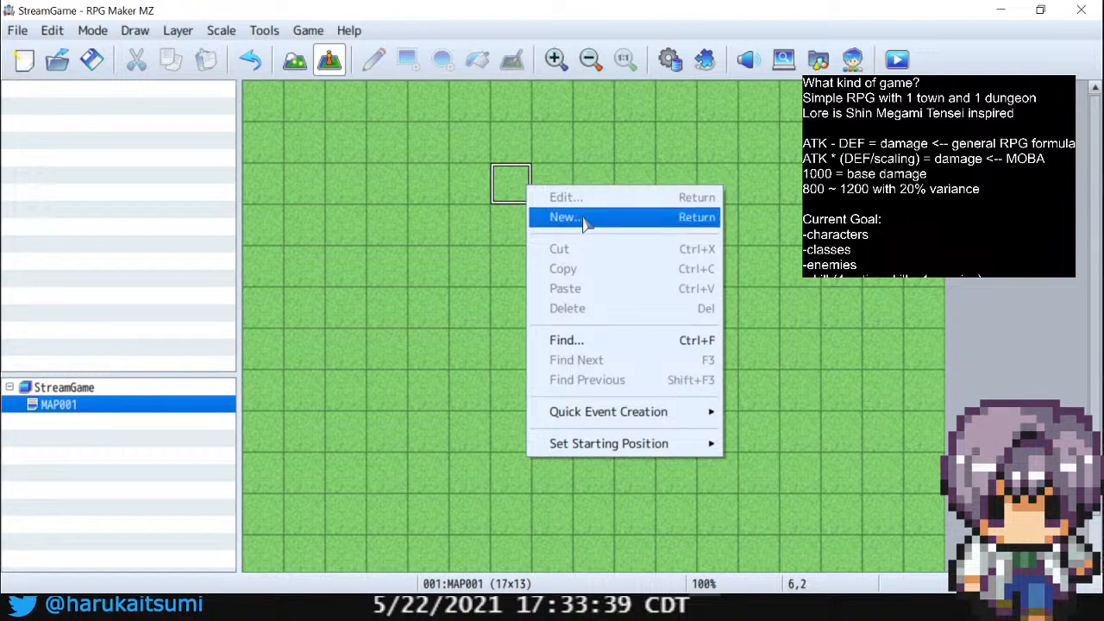
Create an event at tile 7,6 beside the player's start, using the brown-hooded figure from the Evil character set as its image
left_click(497, 345)
right_click(557, 349)
left_click(589, 372)
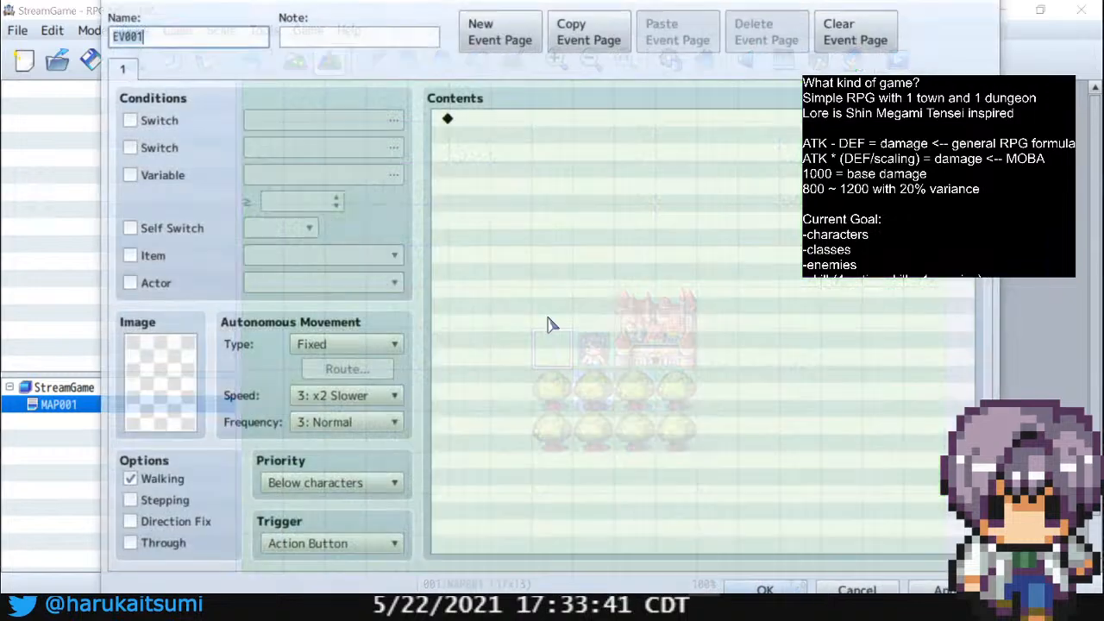
double_click(173, 371)
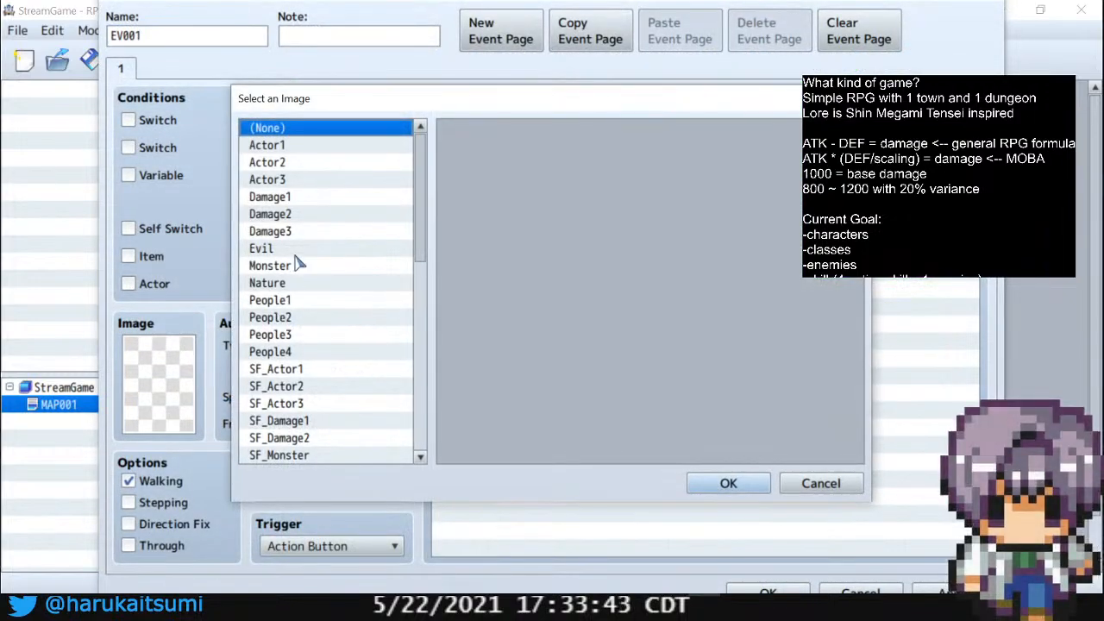
left_click(296, 248)
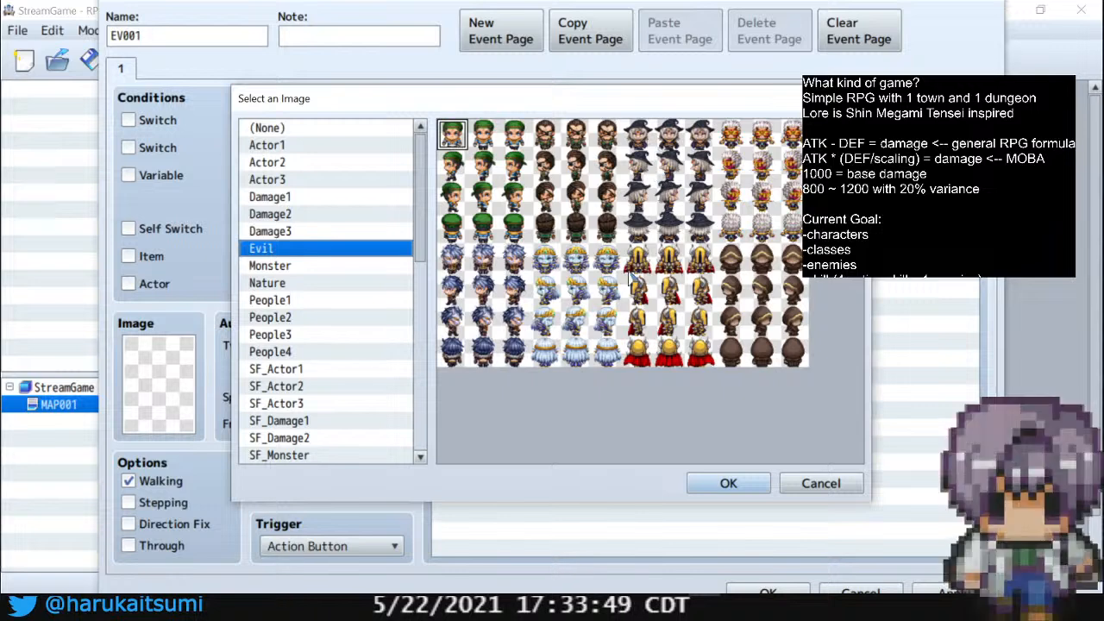
double_click(761, 258)
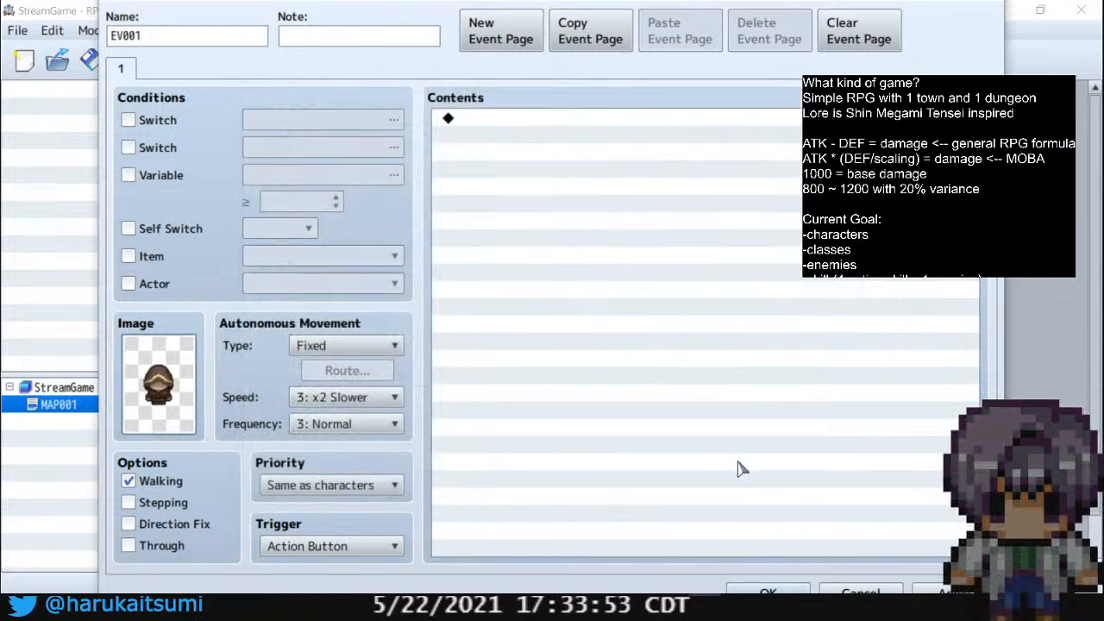
left_click(949, 592)
left_click(768, 593)
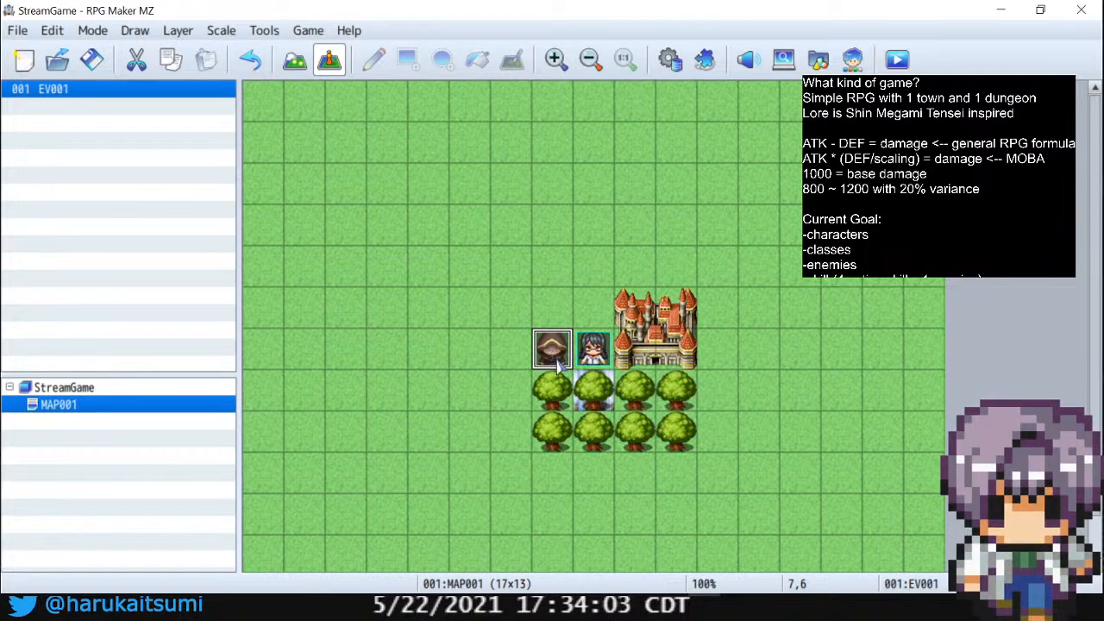
left_click(606, 359)
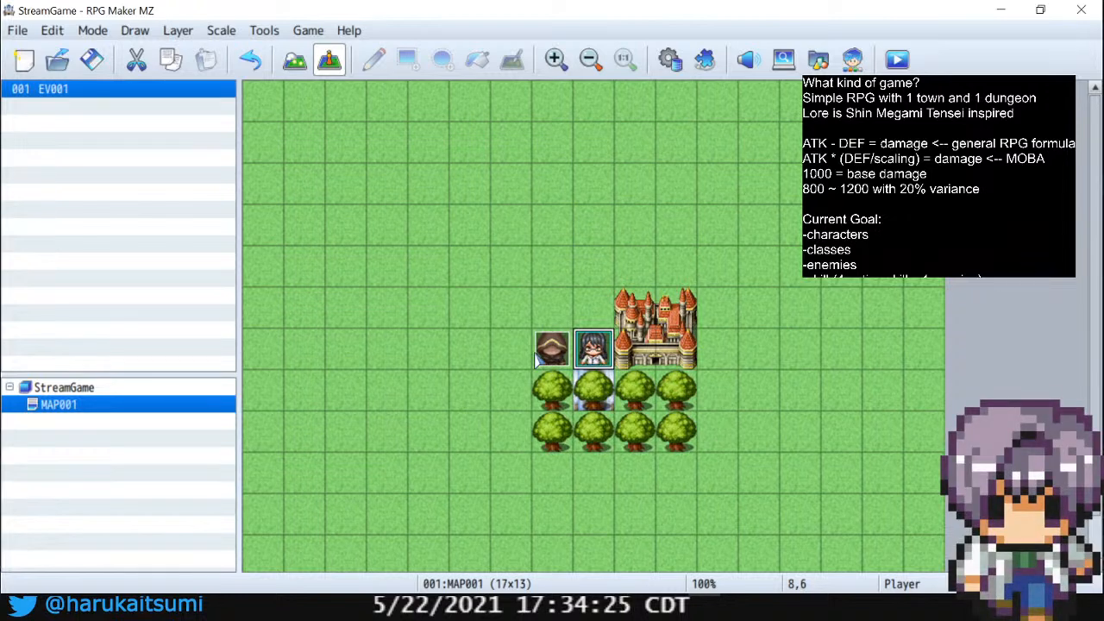
left_click(561, 361)
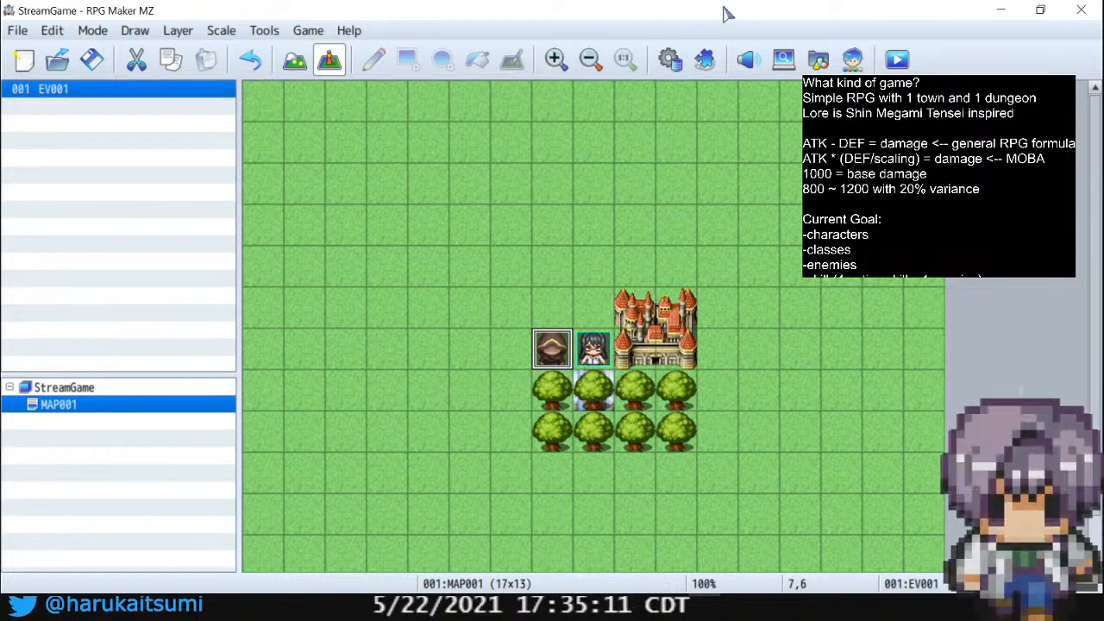
Review the database's Types, Terms, System 2, Tilesets and System 1 settings, then close it without making changes
left_click(670, 60)
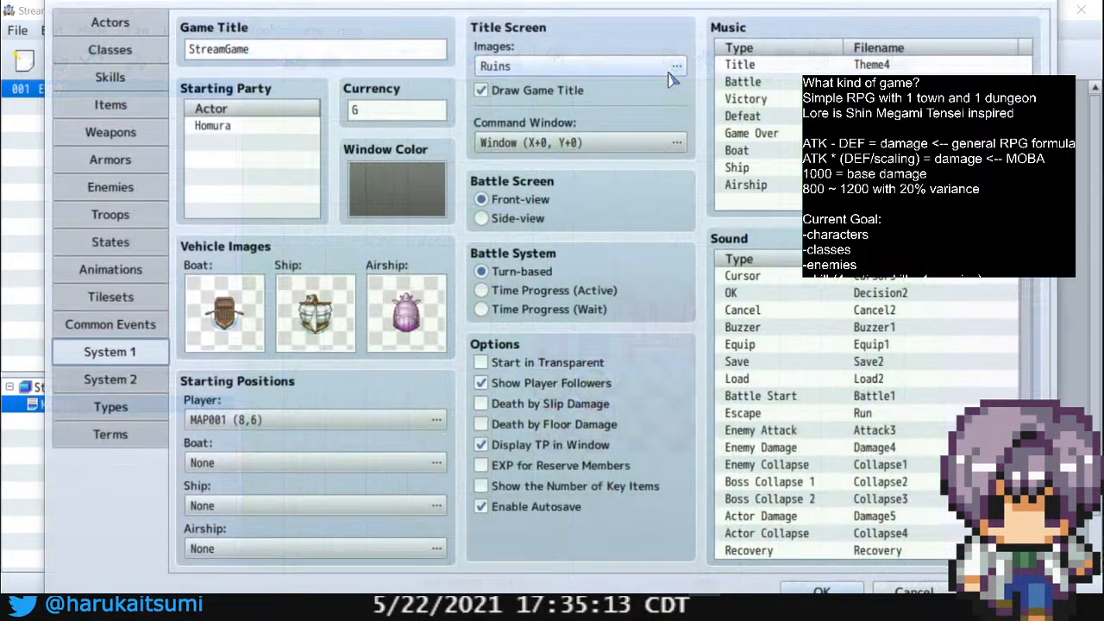
left_click(89, 384)
left_click(104, 409)
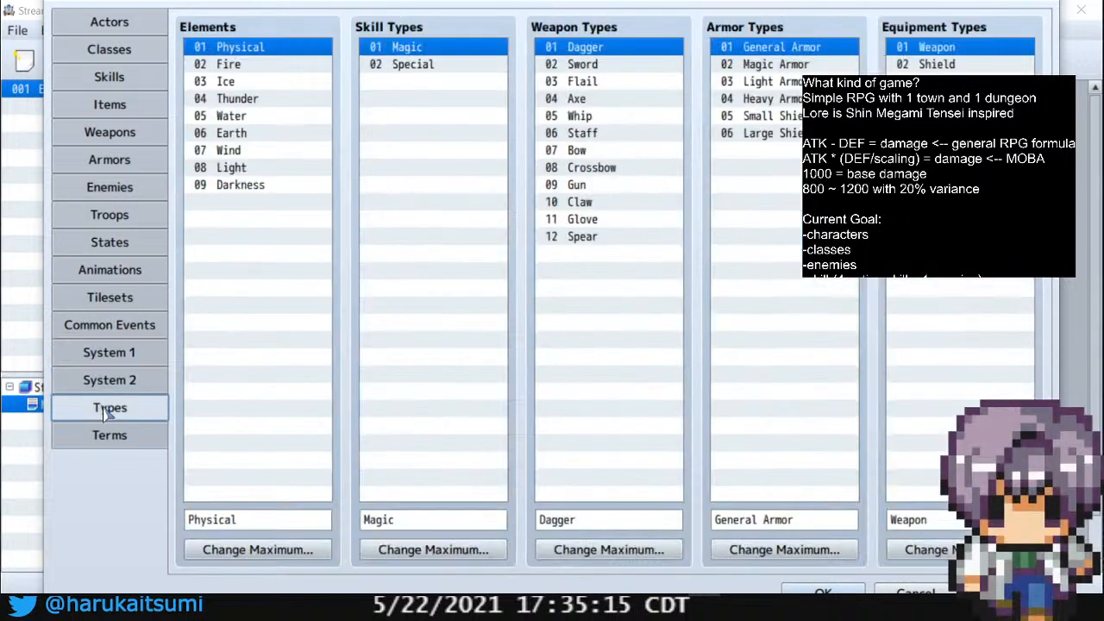
left_click(102, 434)
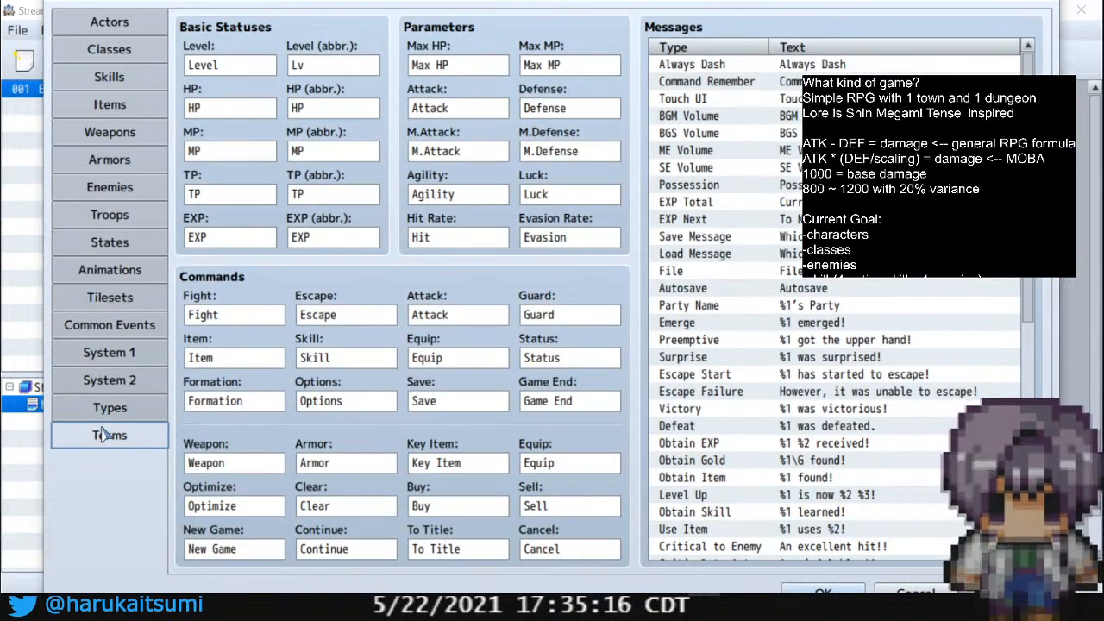
left_click(99, 373)
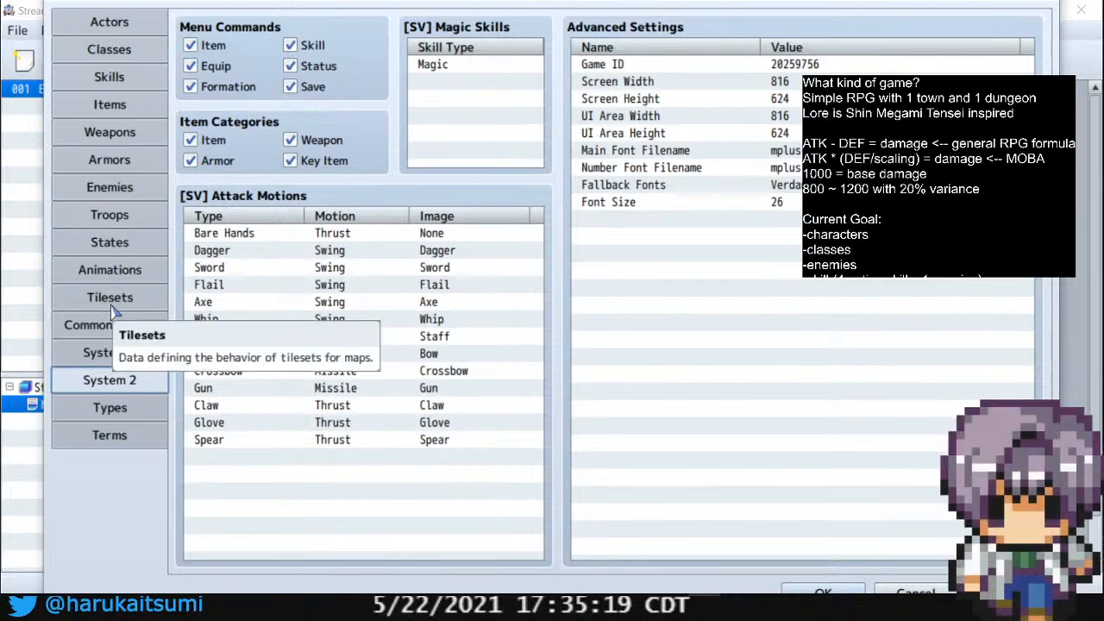
left_click(112, 308)
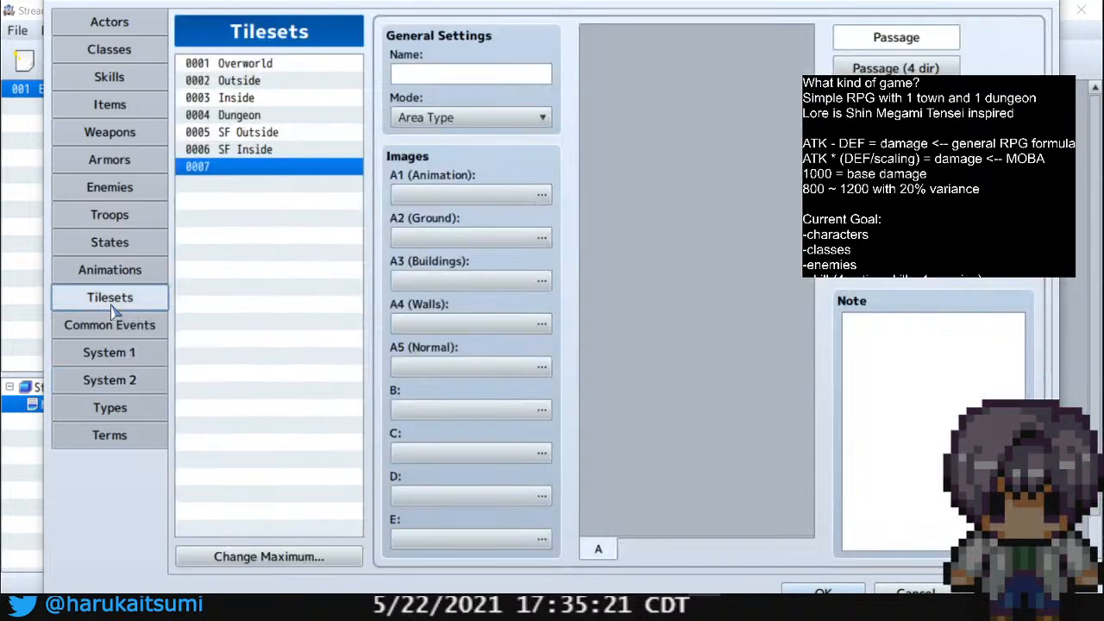
left_click(88, 324)
left_click(87, 351)
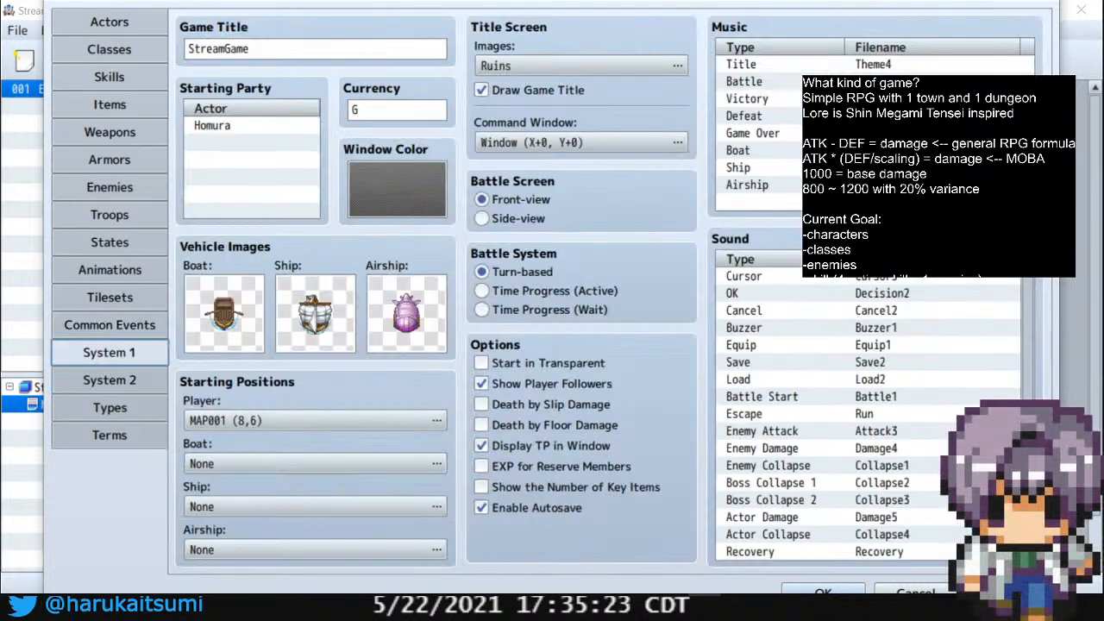
left_click(927, 591)
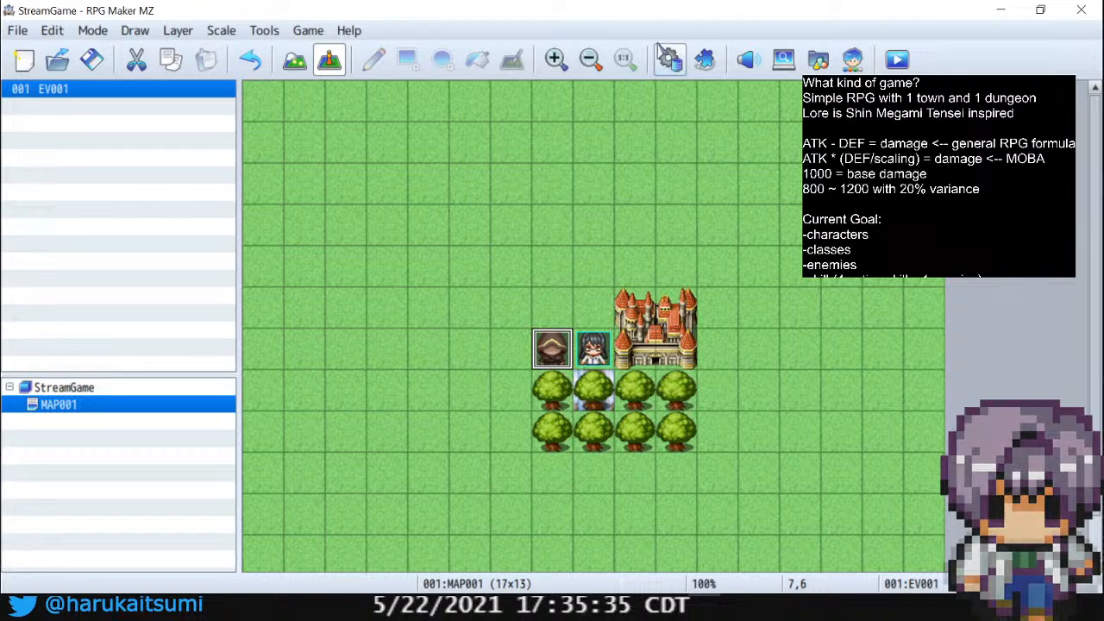
Reopen the database, view the DPS class, and compare the profiles and images of actors 0001 to 0004
left_click(666, 57)
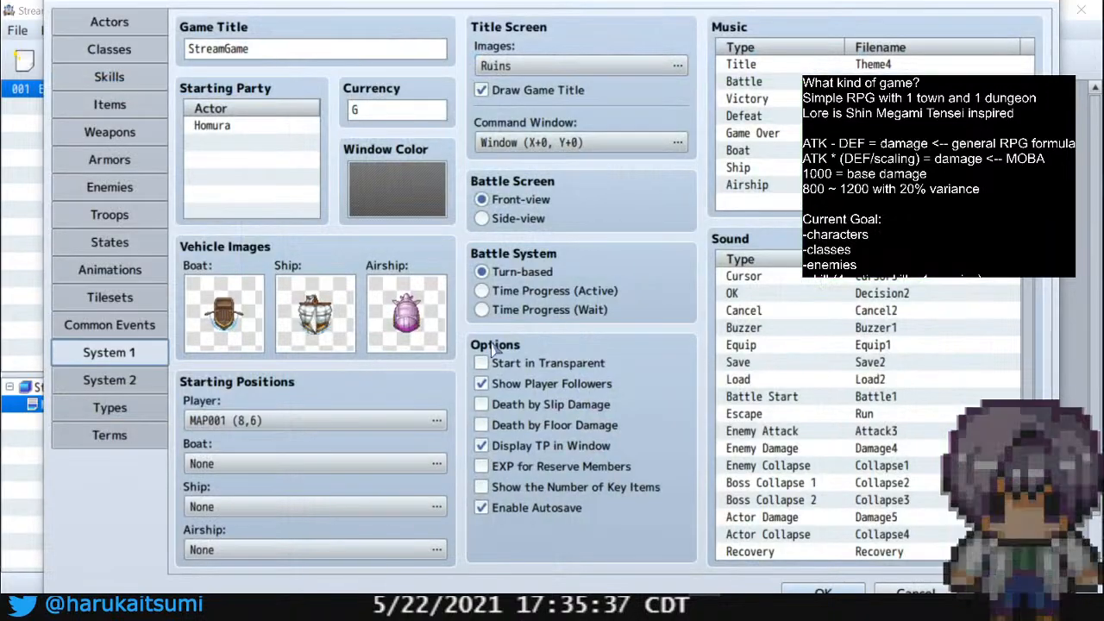
left_click(119, 49)
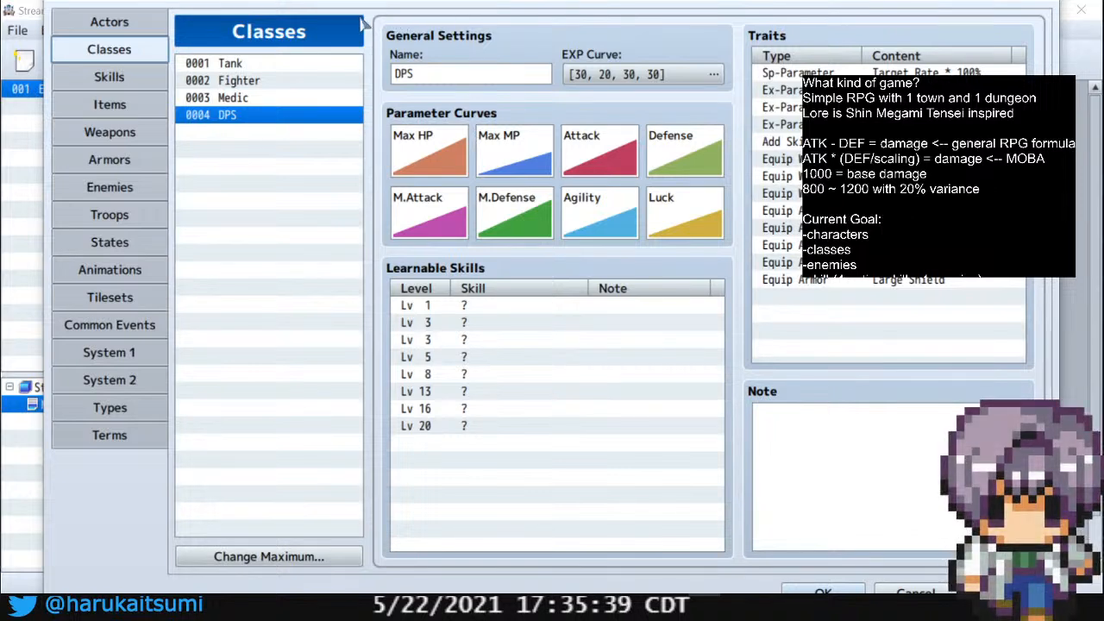
left_click(123, 24)
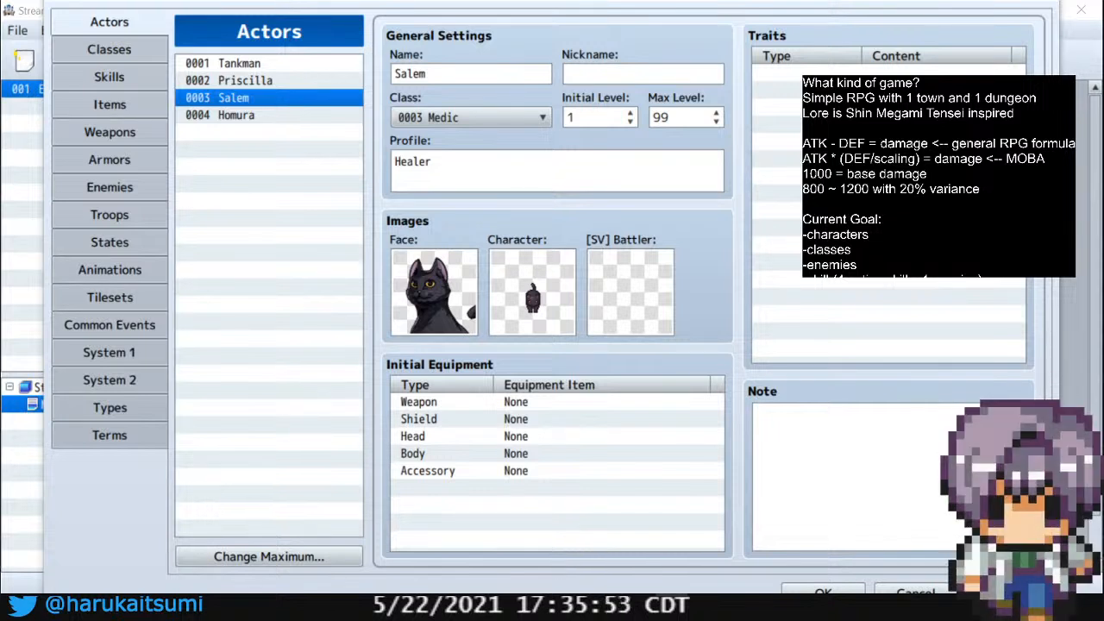
left_click(238, 82)
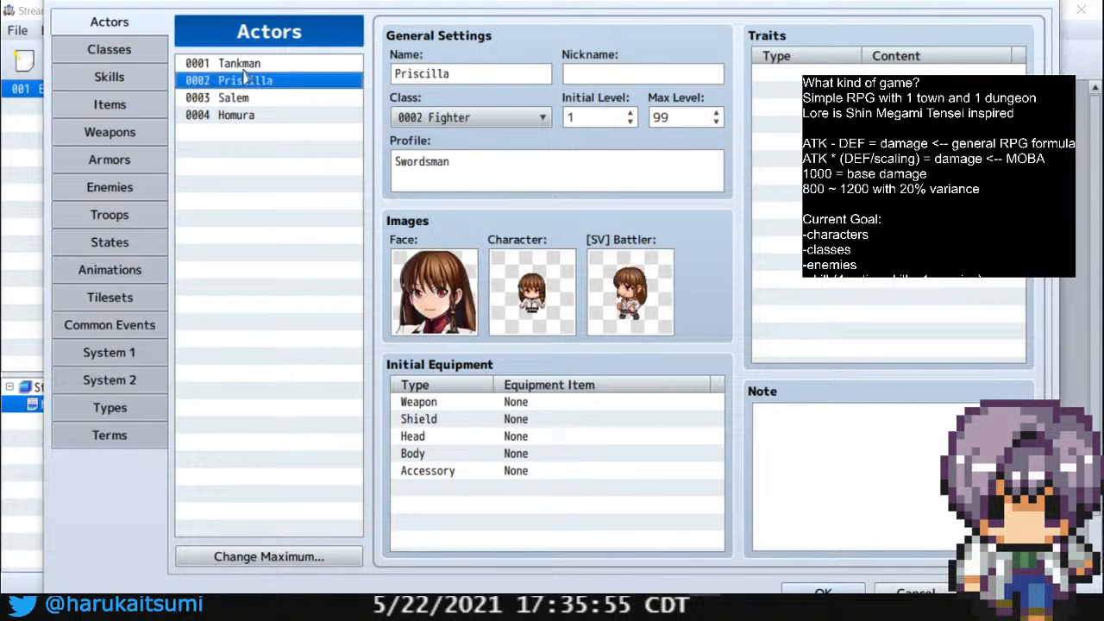
left_click(244, 65)
left_click(246, 82)
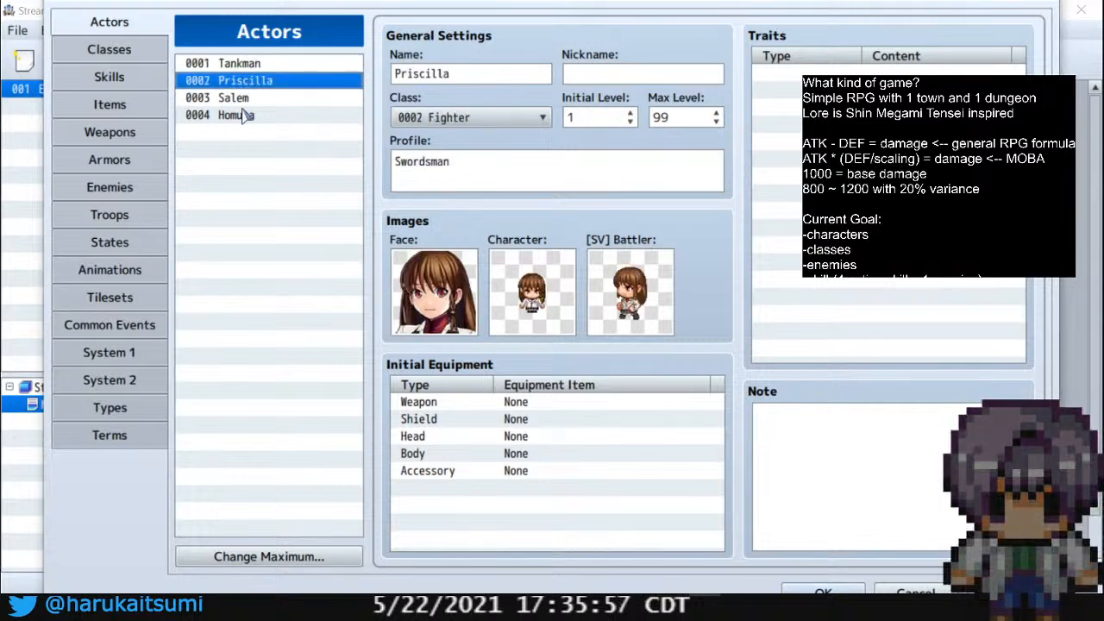
left_click(248, 97)
left_click(251, 115)
left_click(254, 97)
left_click(256, 80)
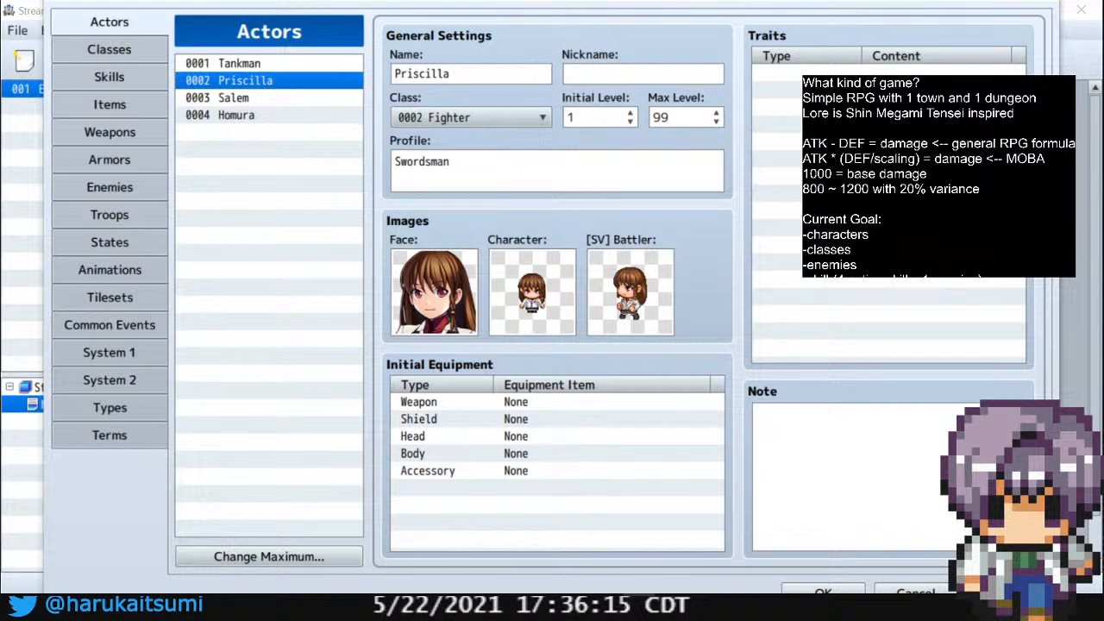
left_click(283, 98)
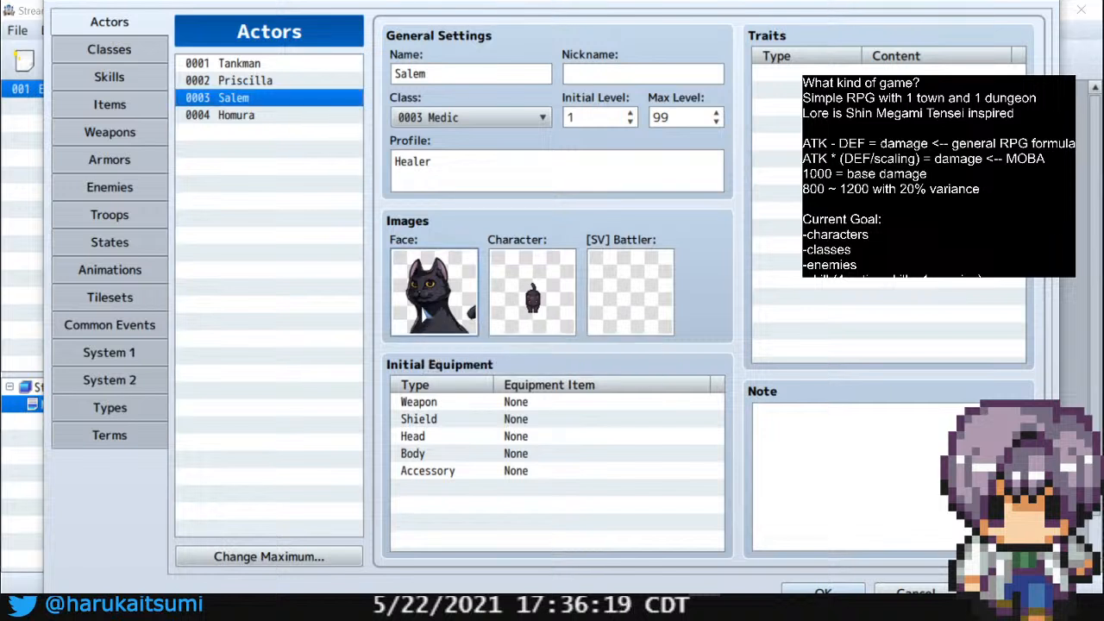
left_click(293, 117)
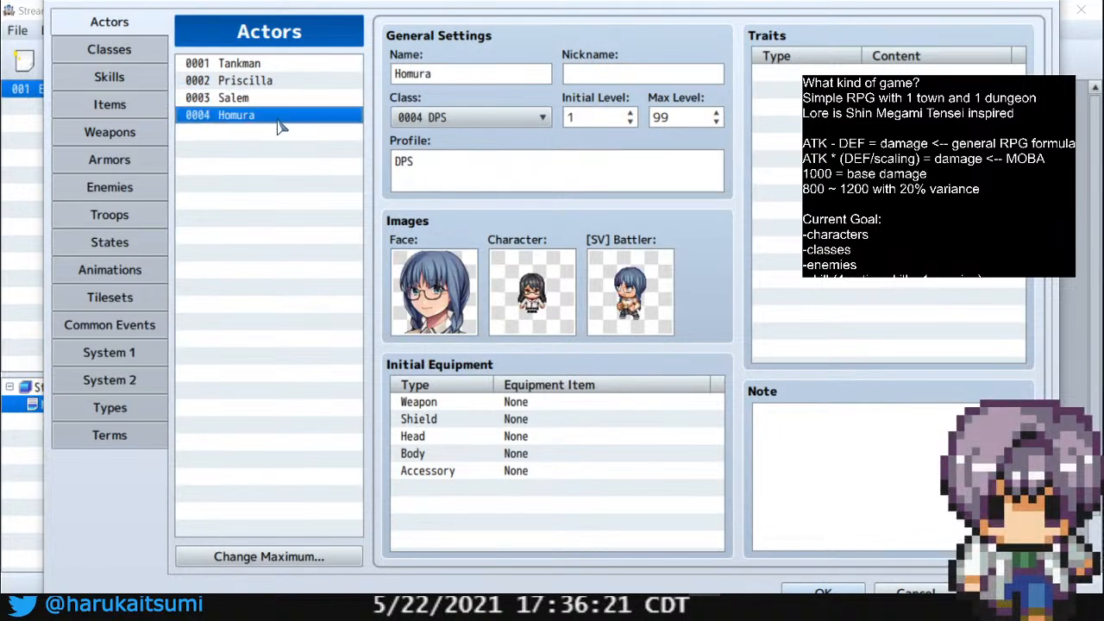
left_click(284, 98)
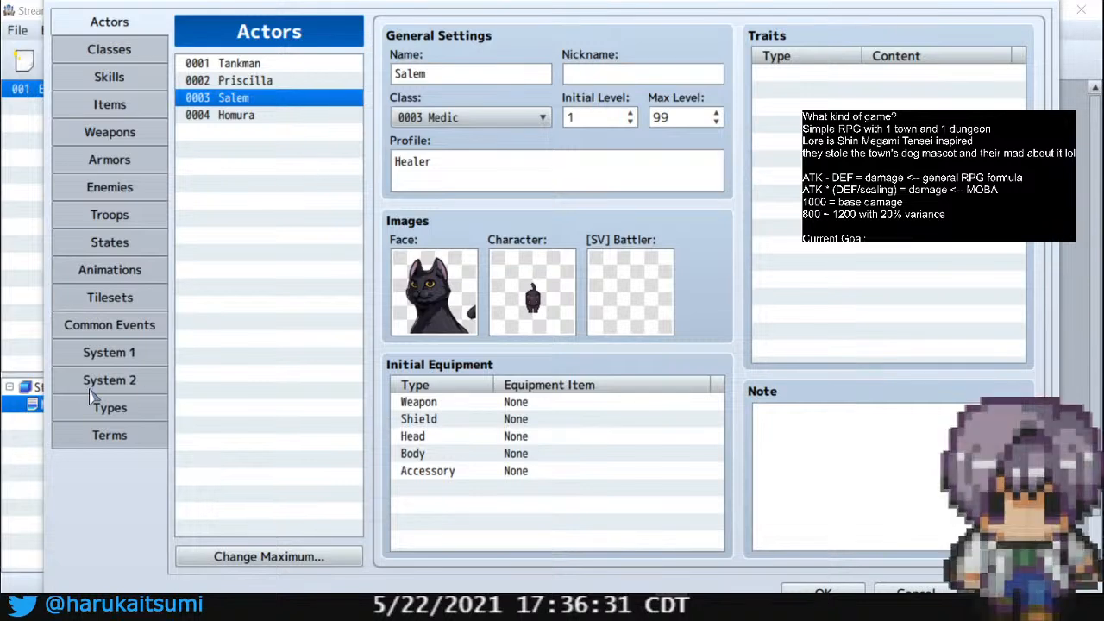
Check the System 1 battle screen setting, and review the images of actors 0001 and 0003
left_click(109, 352)
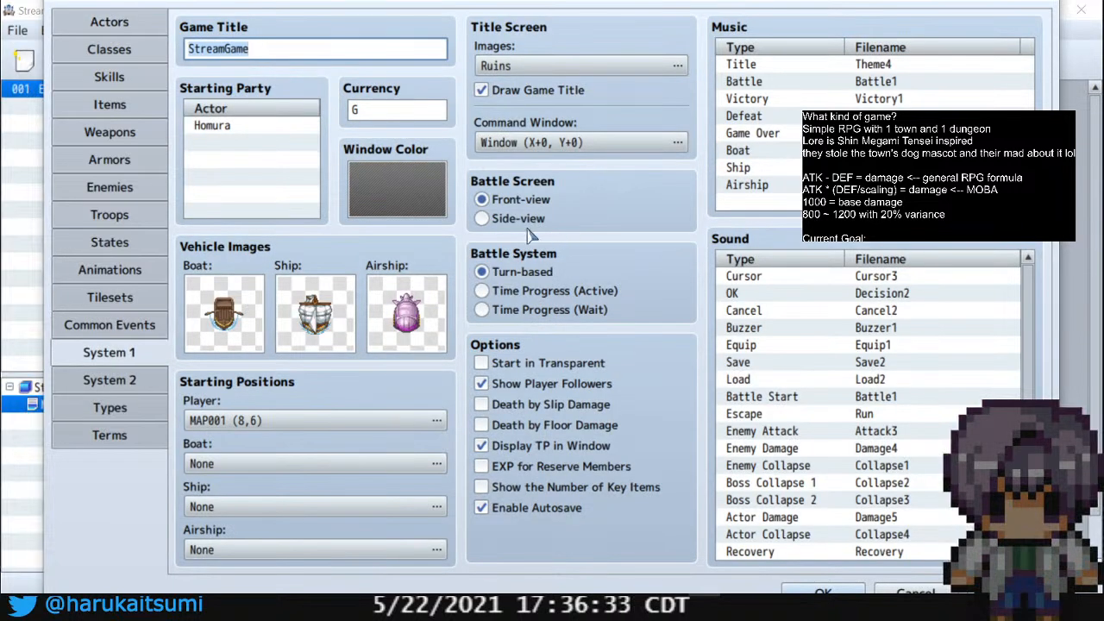
left_click(140, 29)
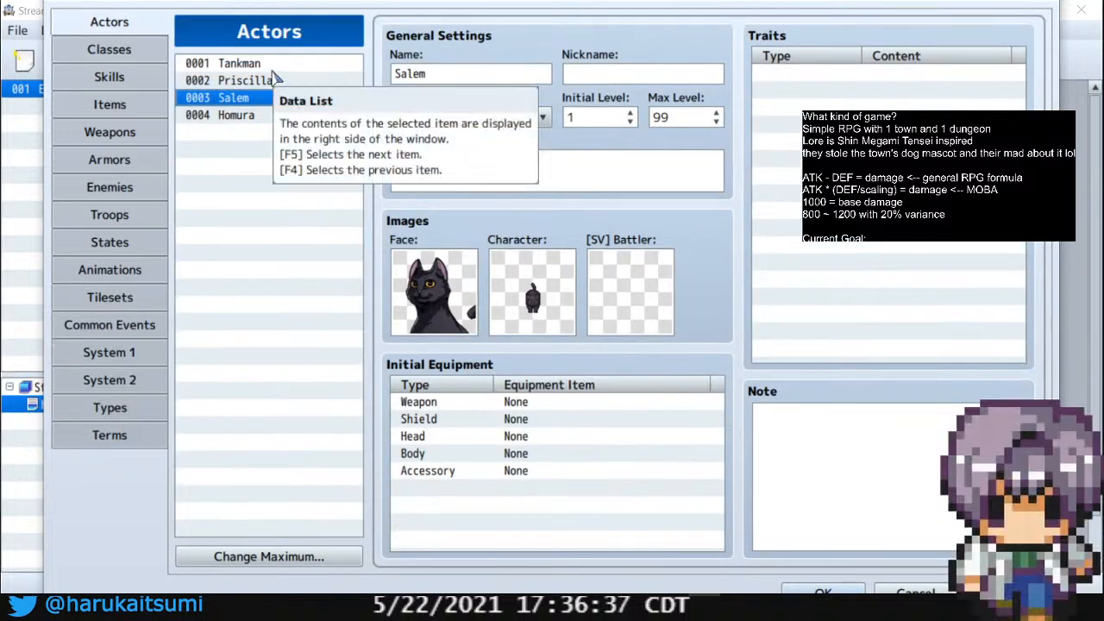
left_click(272, 68)
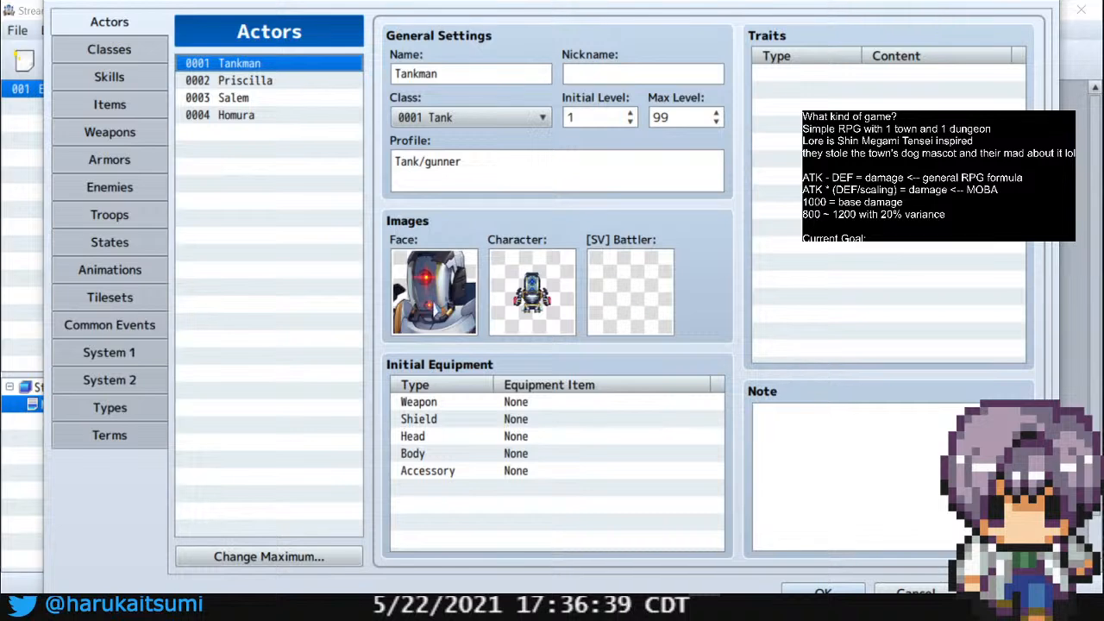
left_click(293, 99)
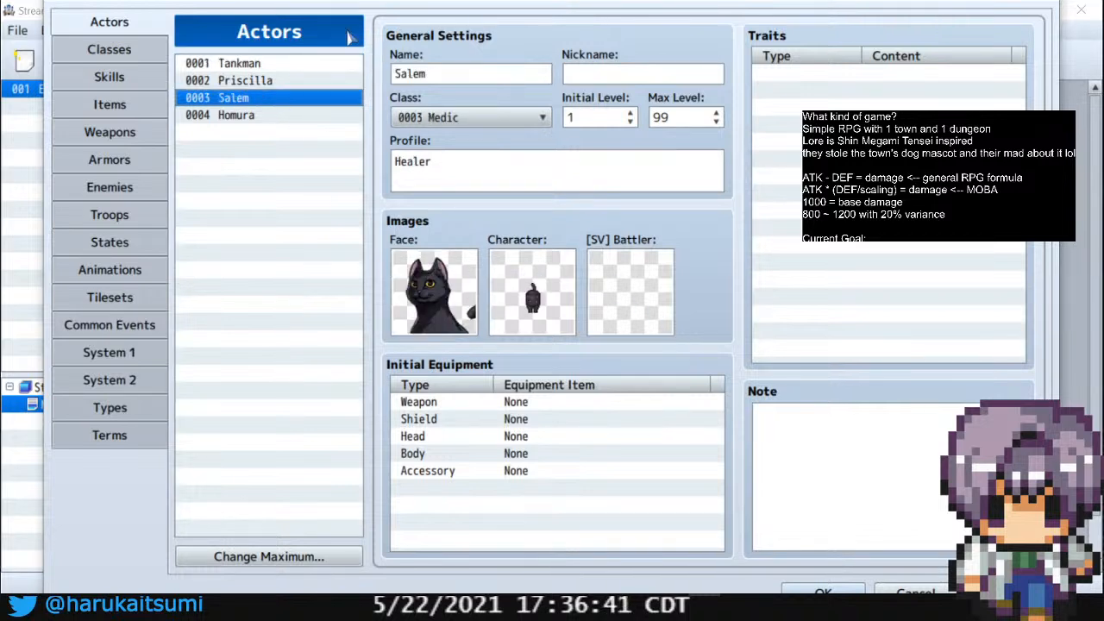
Browse the side-view battler images for actor 0001, from the Actor1 set through to SF_Actor1_4
left_click(273, 65)
double_click(626, 302)
left_click(327, 148)
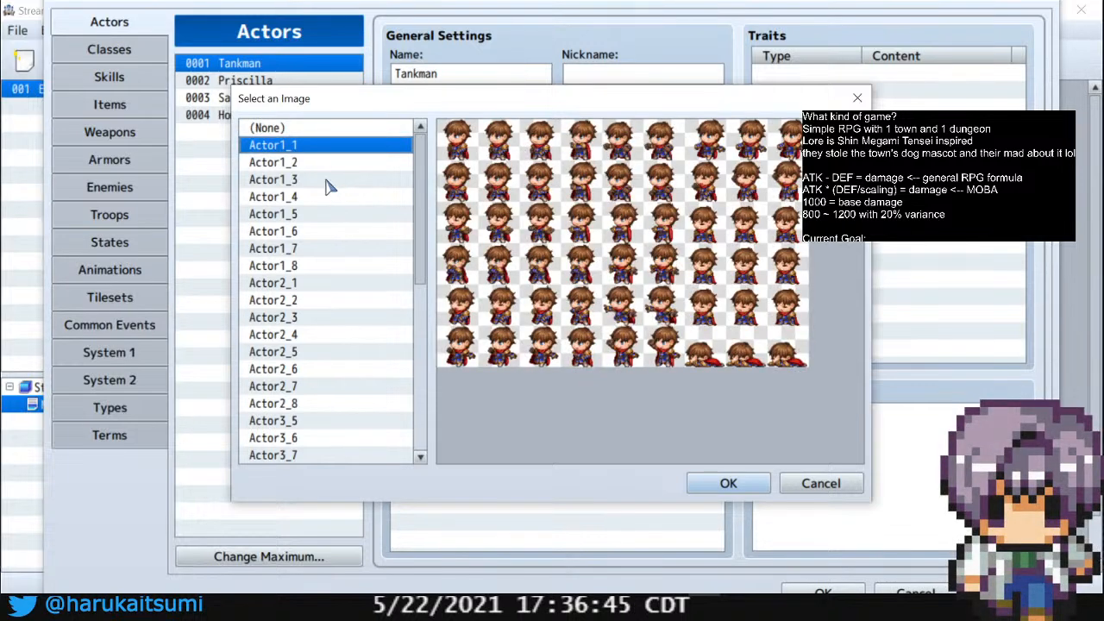
key("Down")
key("Down")
key("Down")
key("Down")
key("Down")
key("Down")
key("Down")
key("Down")
key("Down")
key("Down")
key("Down")
key("Down")
scroll(310, 414, "down", 4)
left_click(307, 421)
left_click(309, 352)
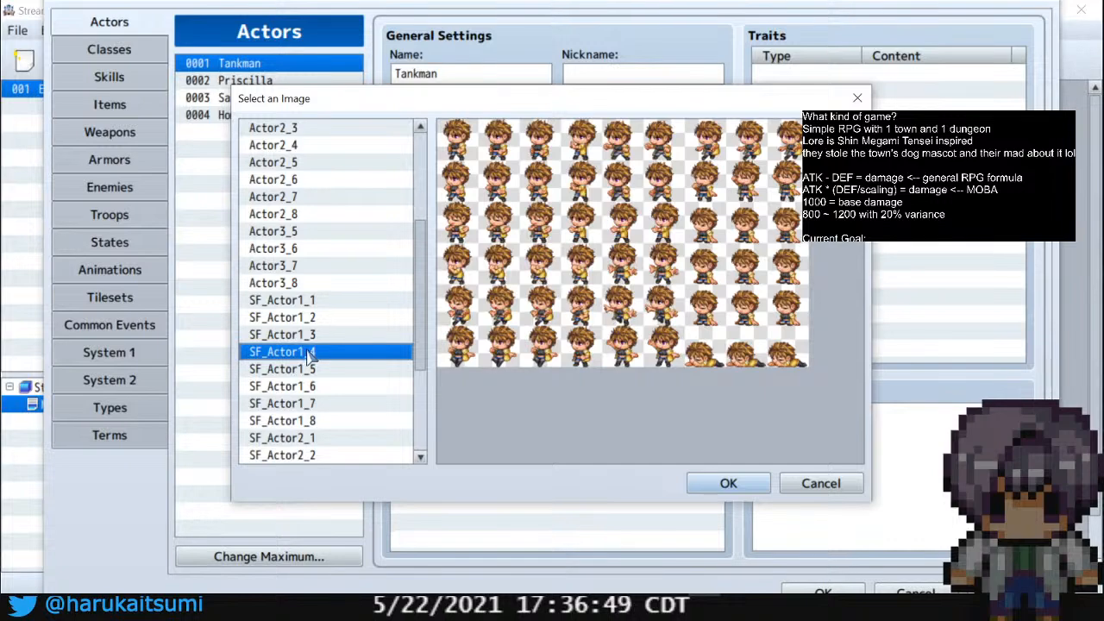
Set Tankman's side-view battler image to SF_Actor3_5
key("Down")
key("Down")
key("Down")
key("Down")
key("Down")
key("Down")
key("Down")
key("Down")
key("Down")
key("Down")
key("Down")
key("Down")
key("Down")
key("Down")
key("Down")
key("Down")
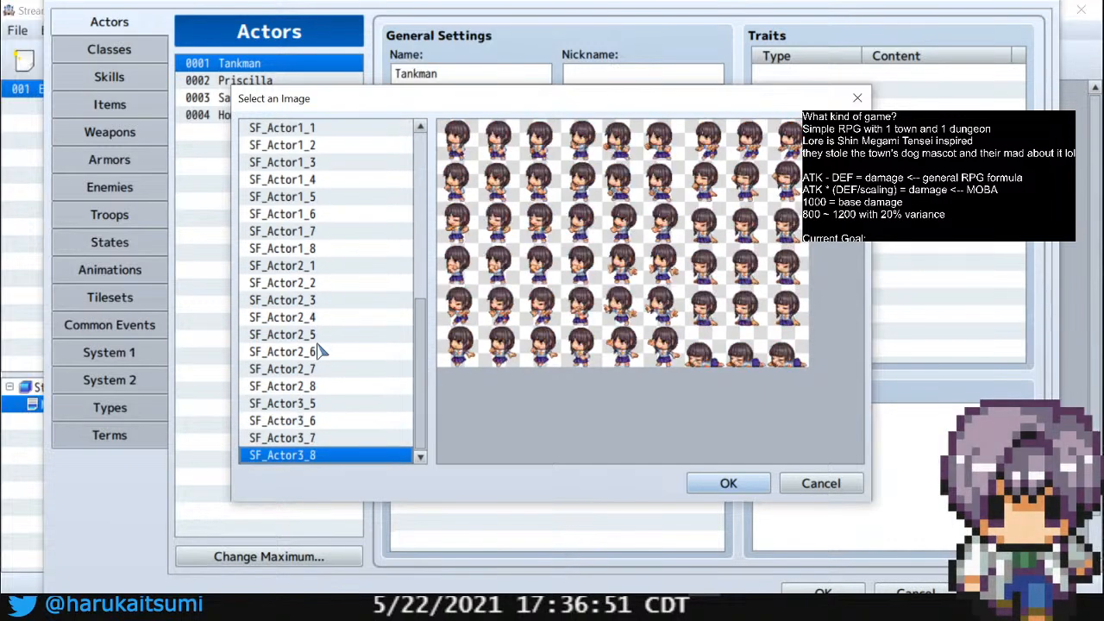
key("Up")
key("Up")
key("Up")
key("Up")
key("Down")
left_click(748, 483)
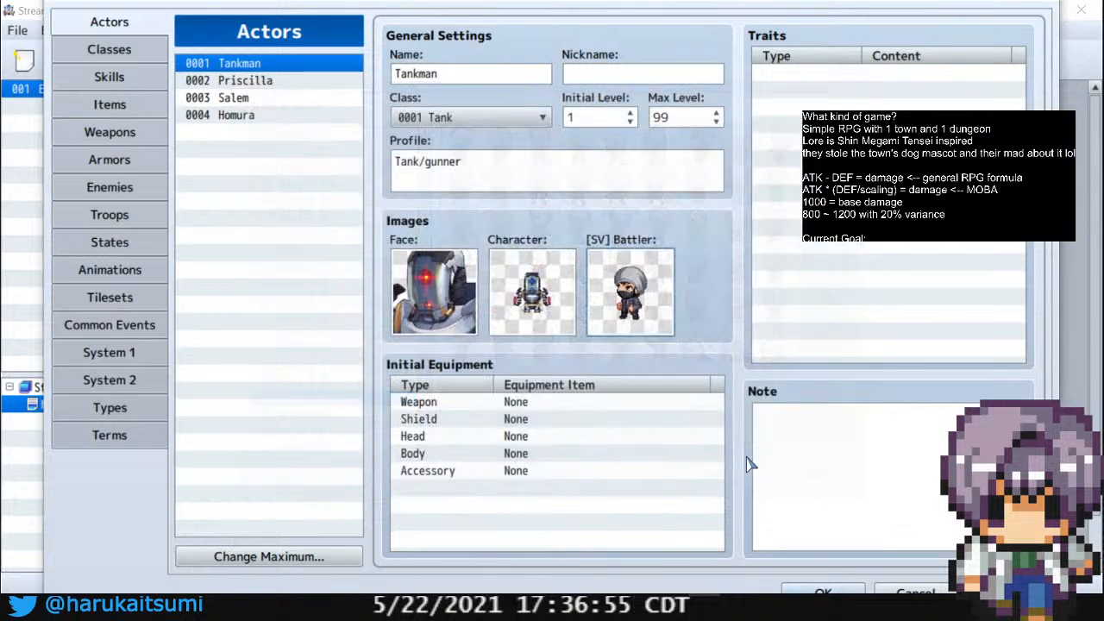
Preview the SF battler images for the actor Salem and assign SF_Actor3_6 as the side-view battler
left_click(250, 95)
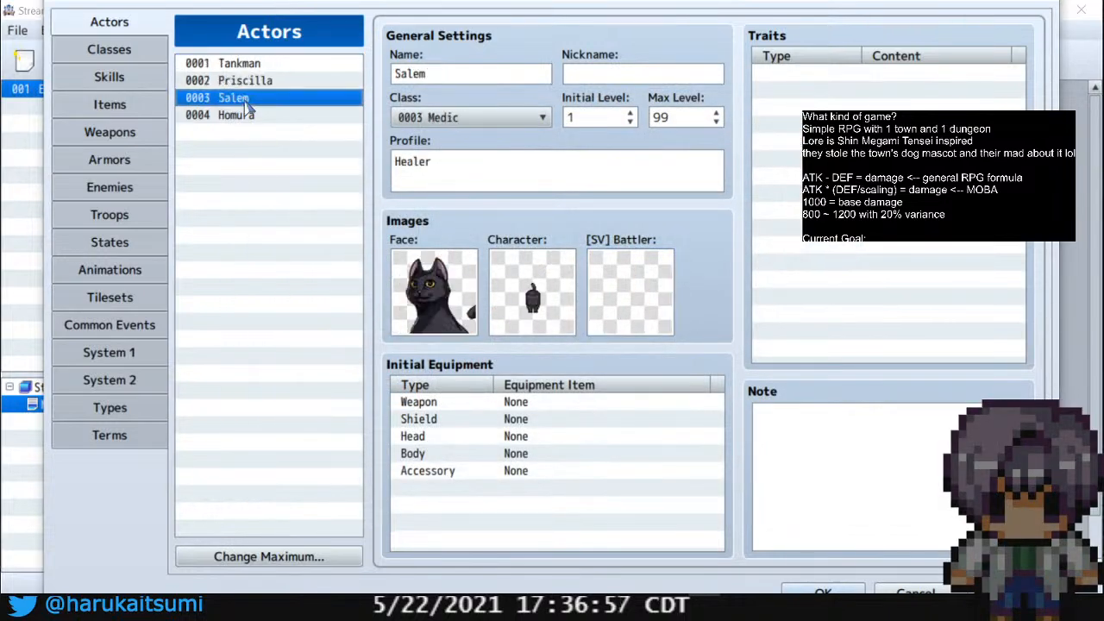
double_click(631, 287)
scroll(335, 362, "down", 7)
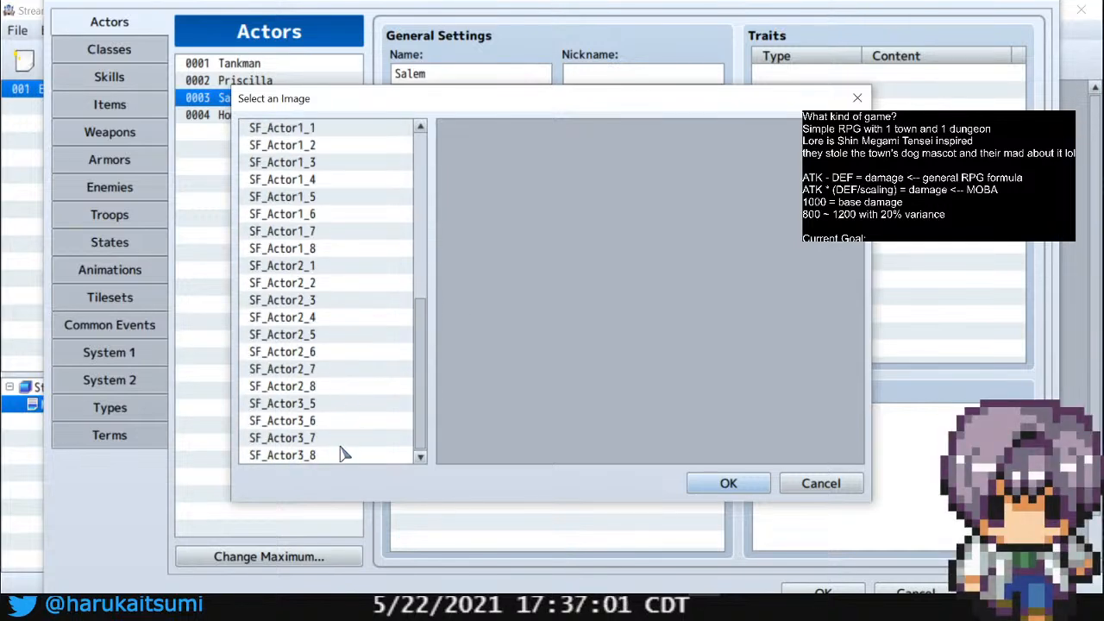
left_click(348, 453)
left_click(338, 370)
left_click(331, 250)
left_click(322, 217)
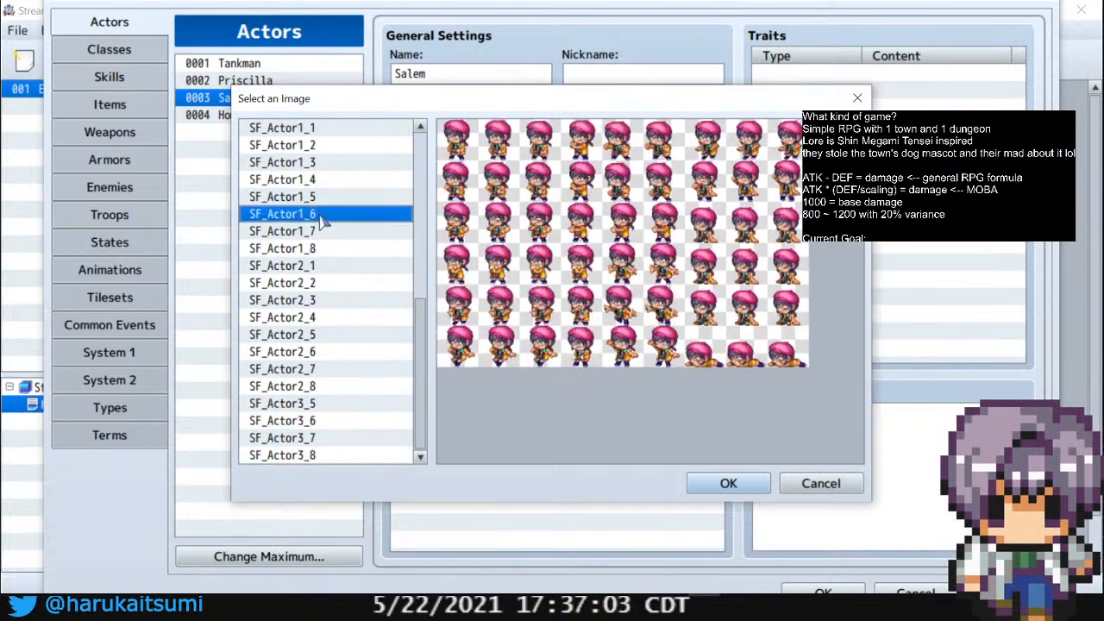
key("Down")
key("Down")
key("Down")
key("Down")
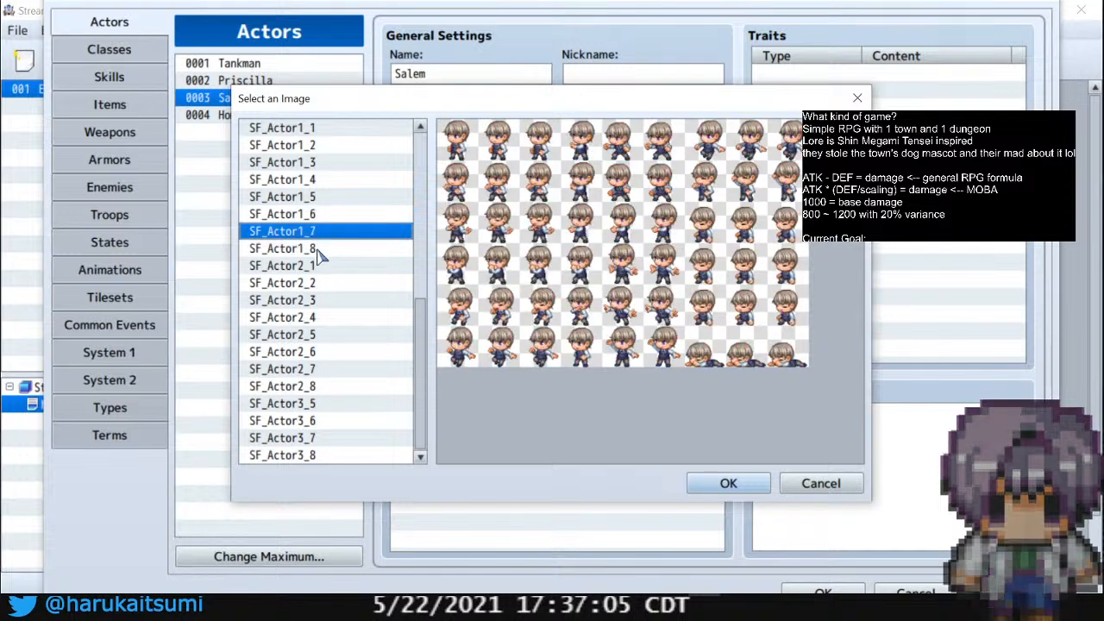
key("Down")
key("Down")
key("Down")
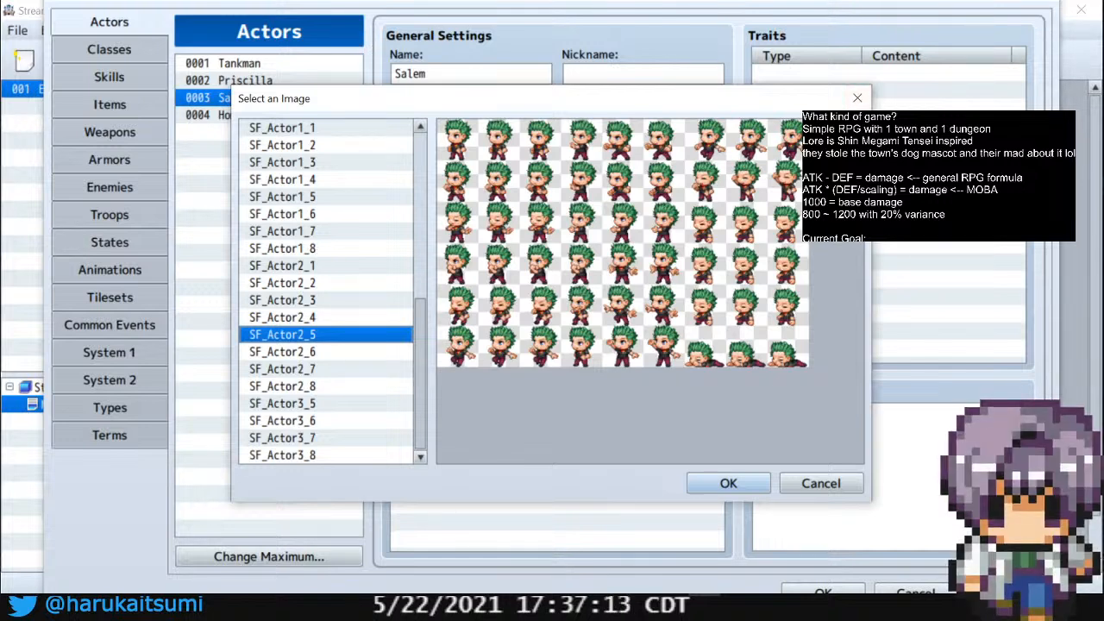
left_click(349, 403)
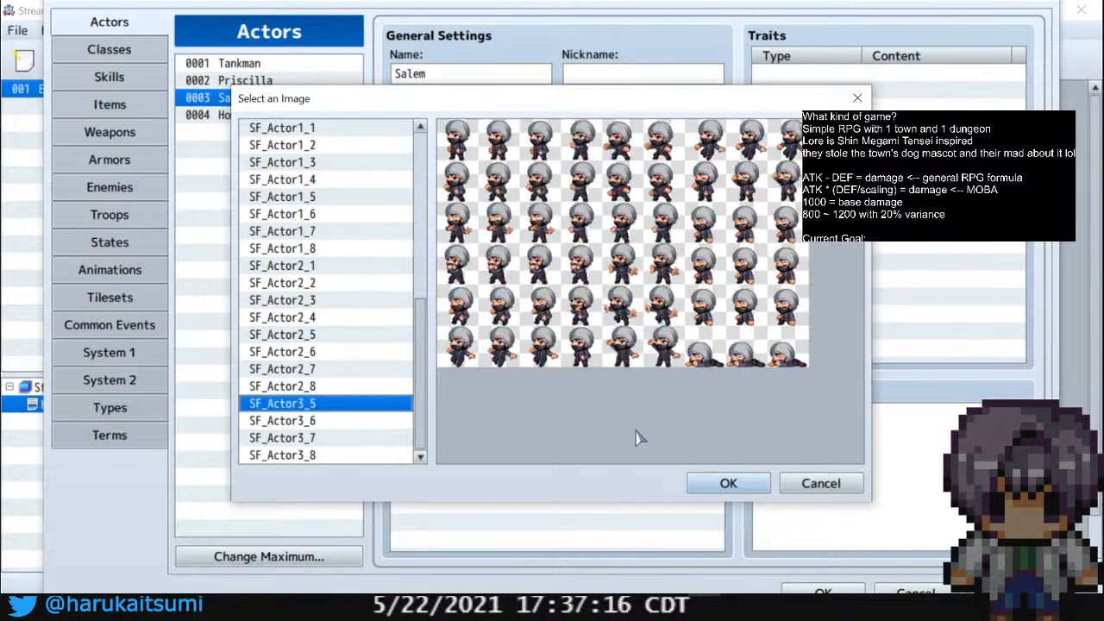
left_click(350, 423)
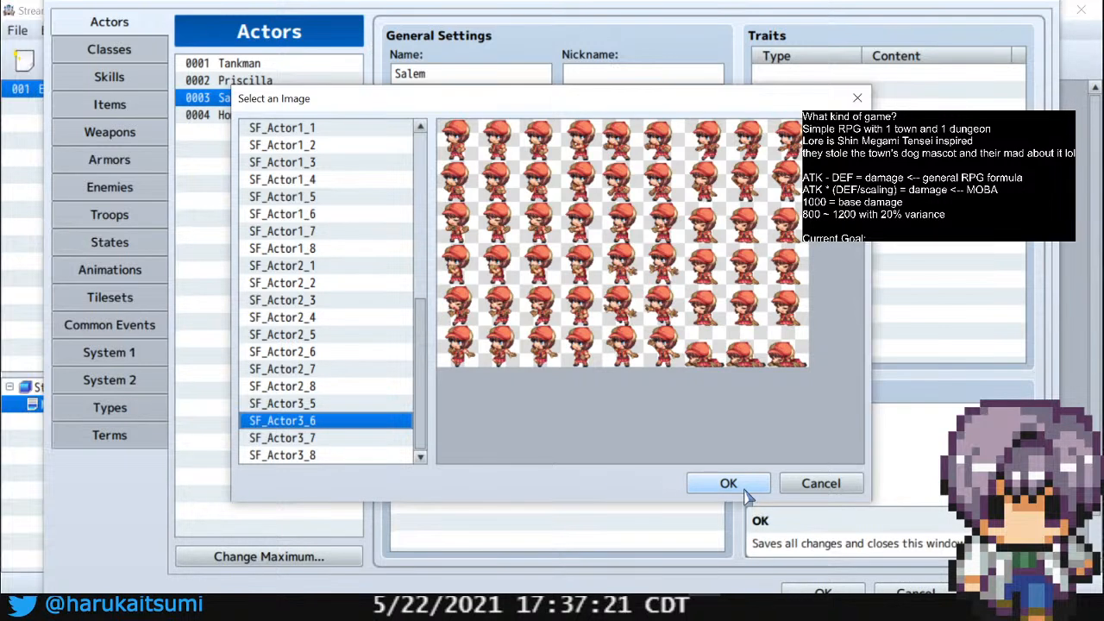
left_click(742, 490)
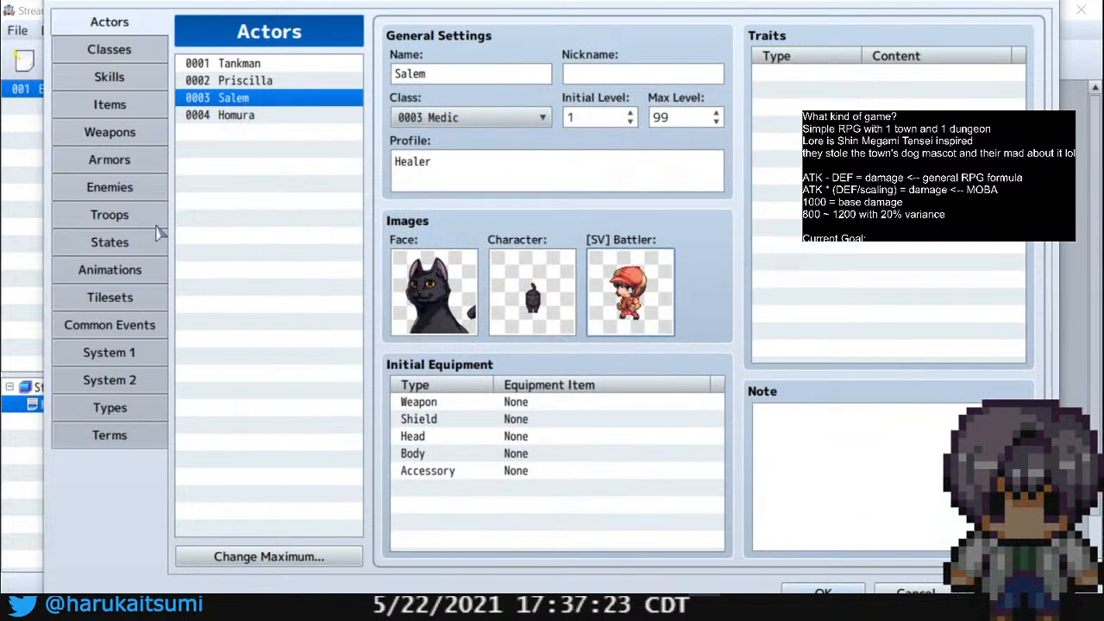
Set the game's battle system to Time Progress (Wait) in the system settings
left_click(127, 362)
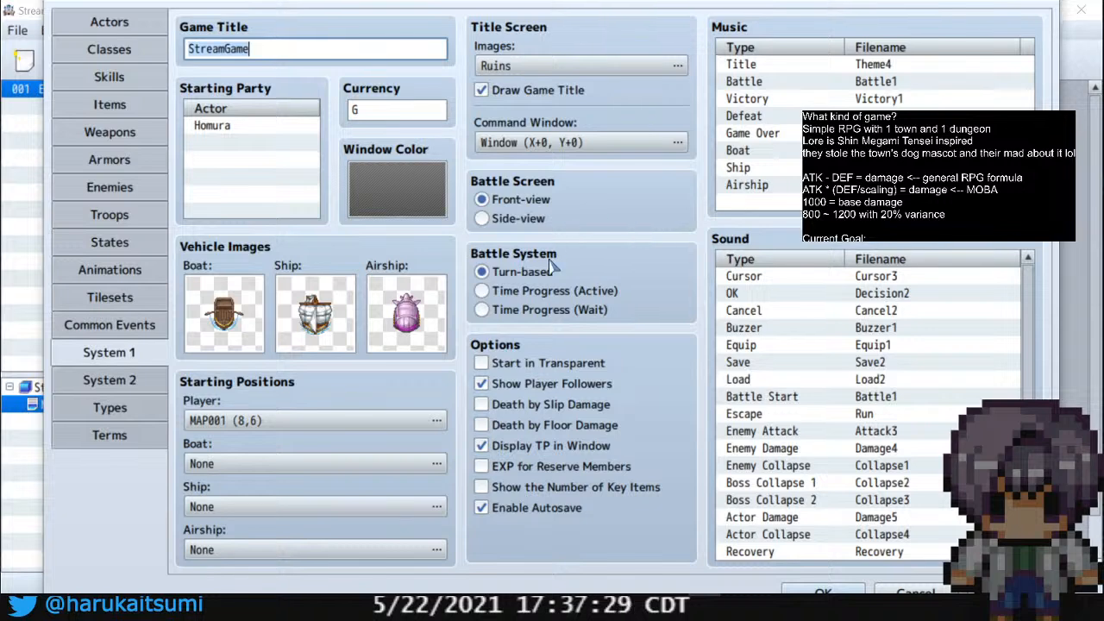
left_click(552, 291)
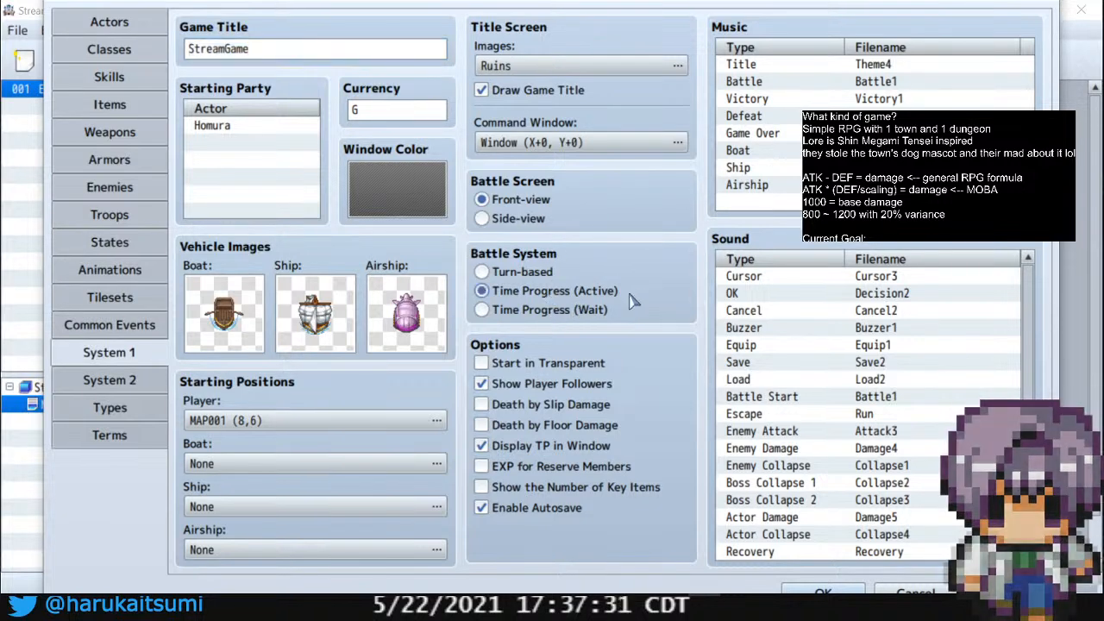
left_click(531, 312)
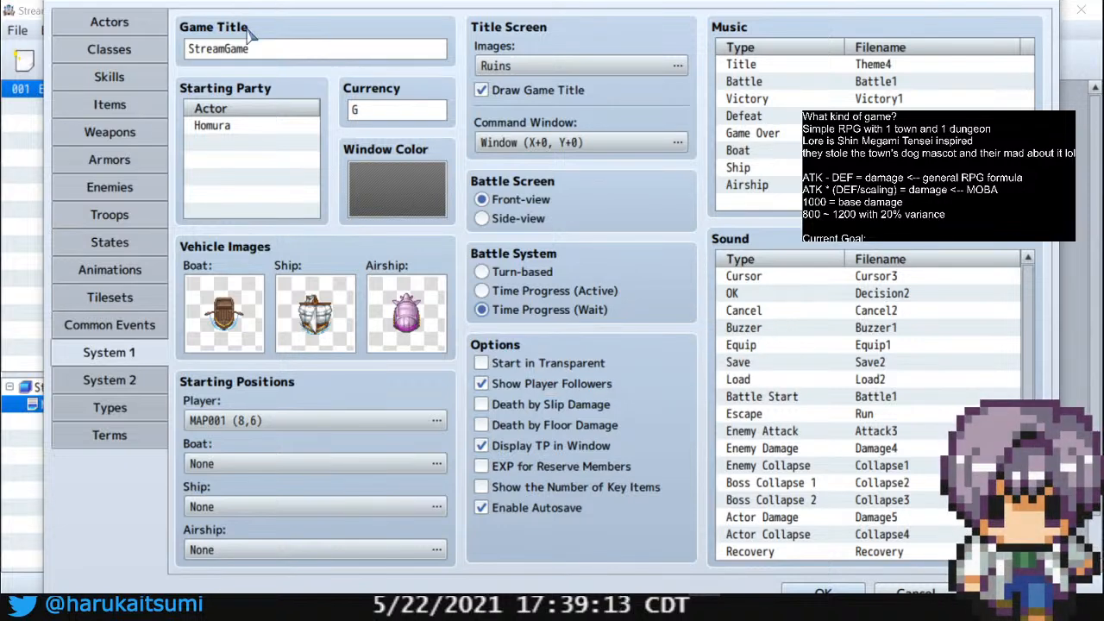
Look through the database's actor, class, skill and item entries
left_click(106, 27)
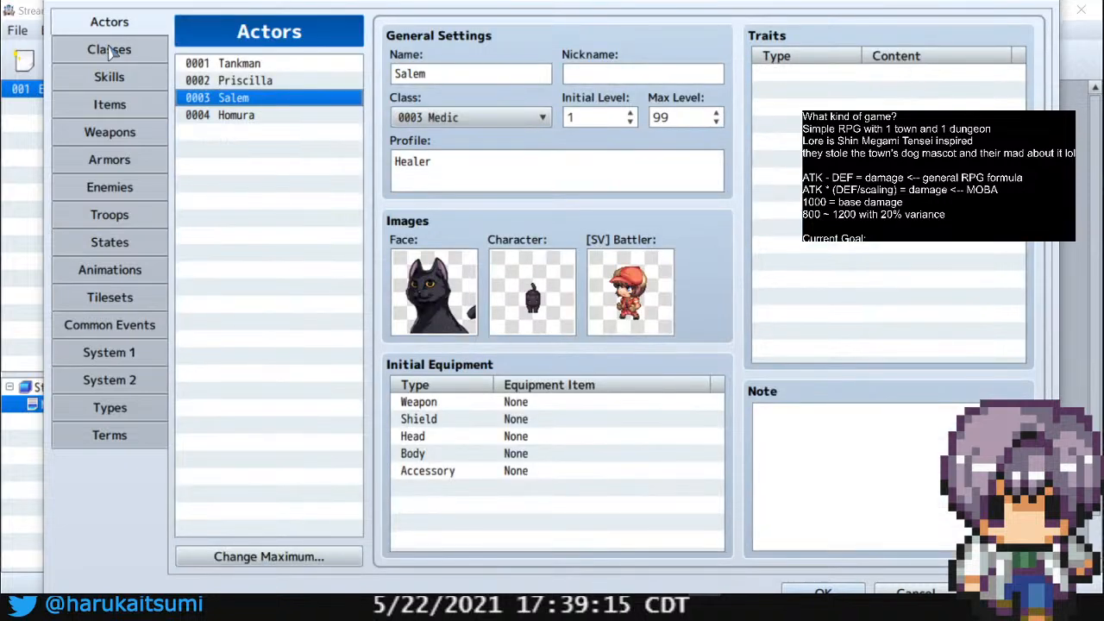
left_click(109, 50)
left_click(109, 78)
left_click(110, 107)
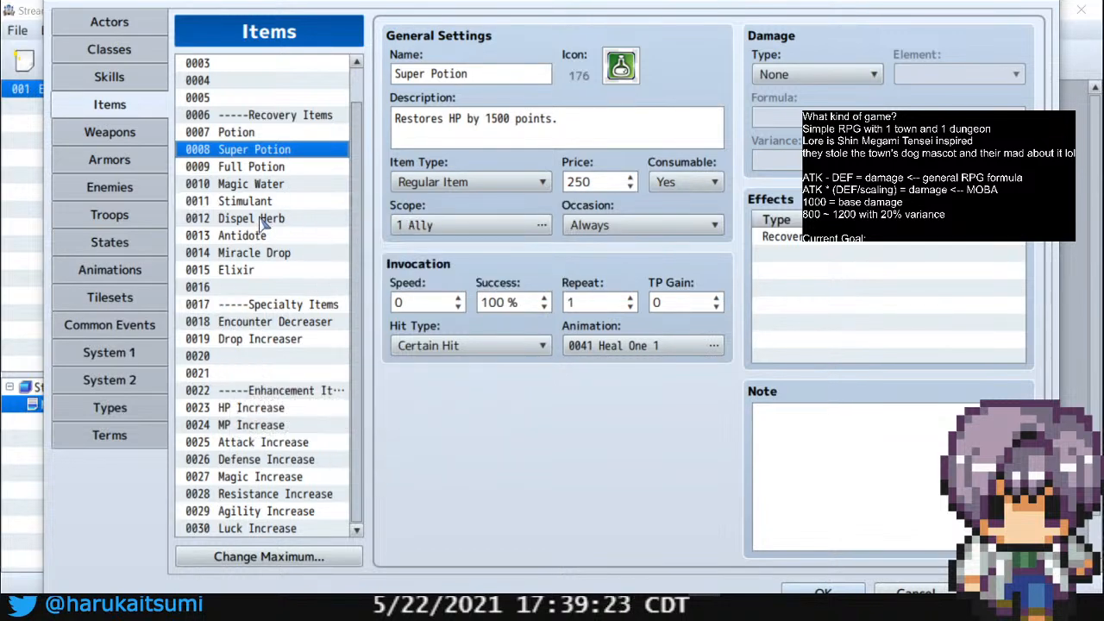
Examine the weapon entries Worn Shield, Gloves, Knit Scarf and Book and the blank slots between them
left_click(134, 136)
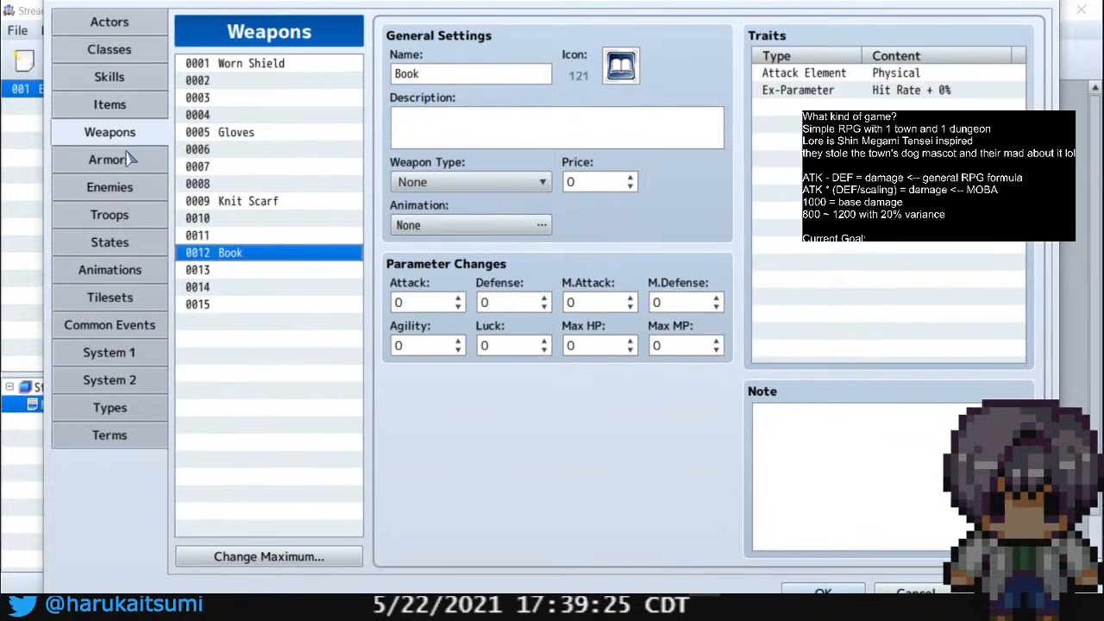
left_click(261, 101)
left_click_drag(262, 102, 270, 322)
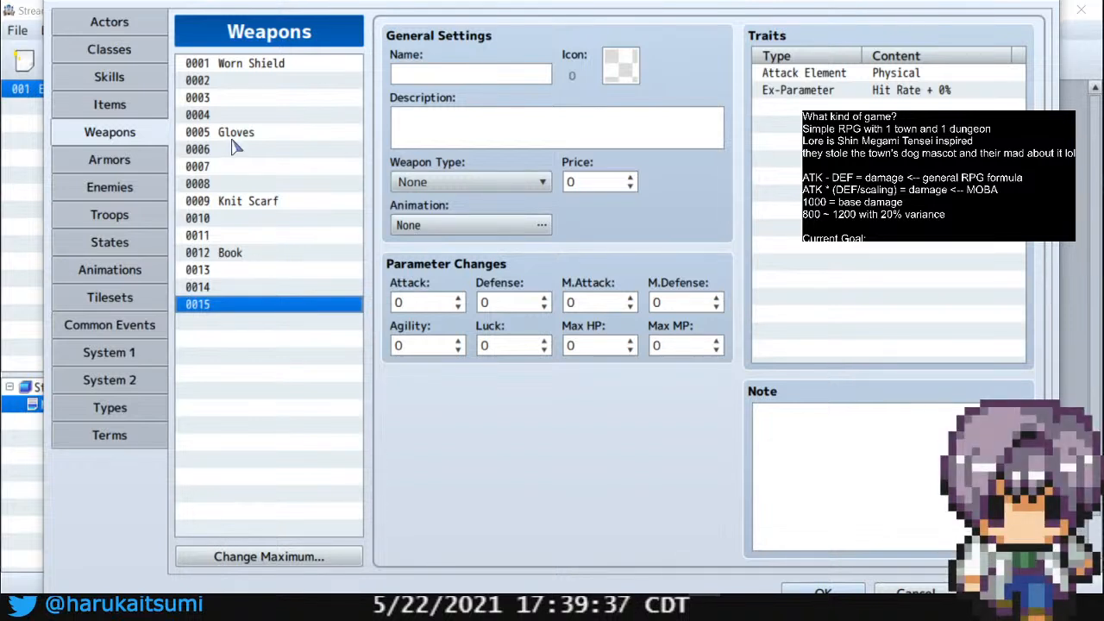
left_click(231, 67)
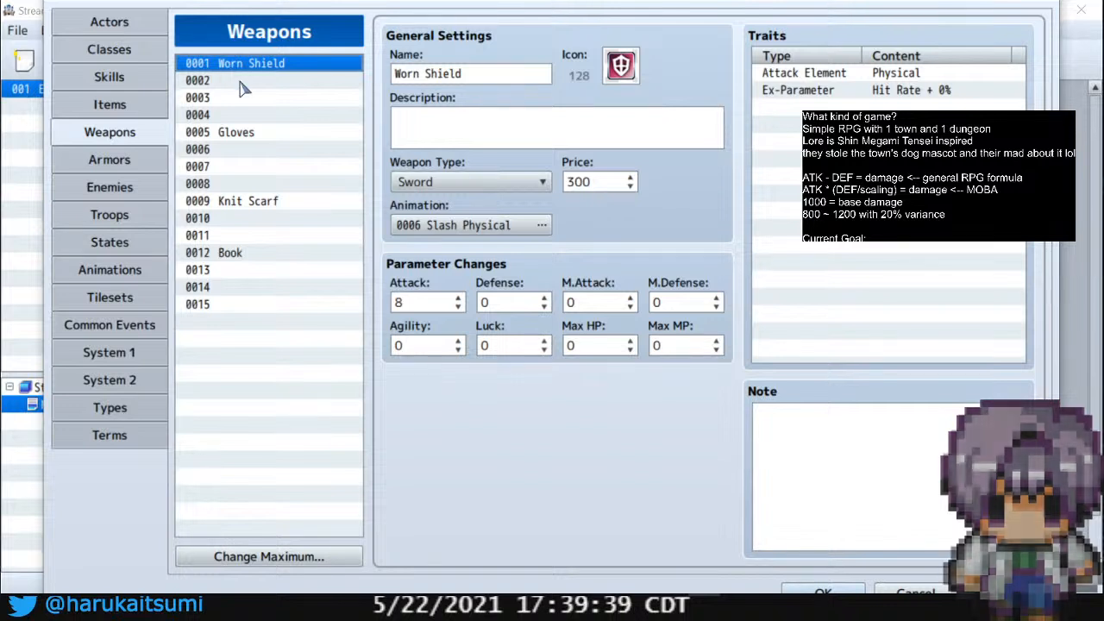
left_click(236, 80)
left_click(233, 119)
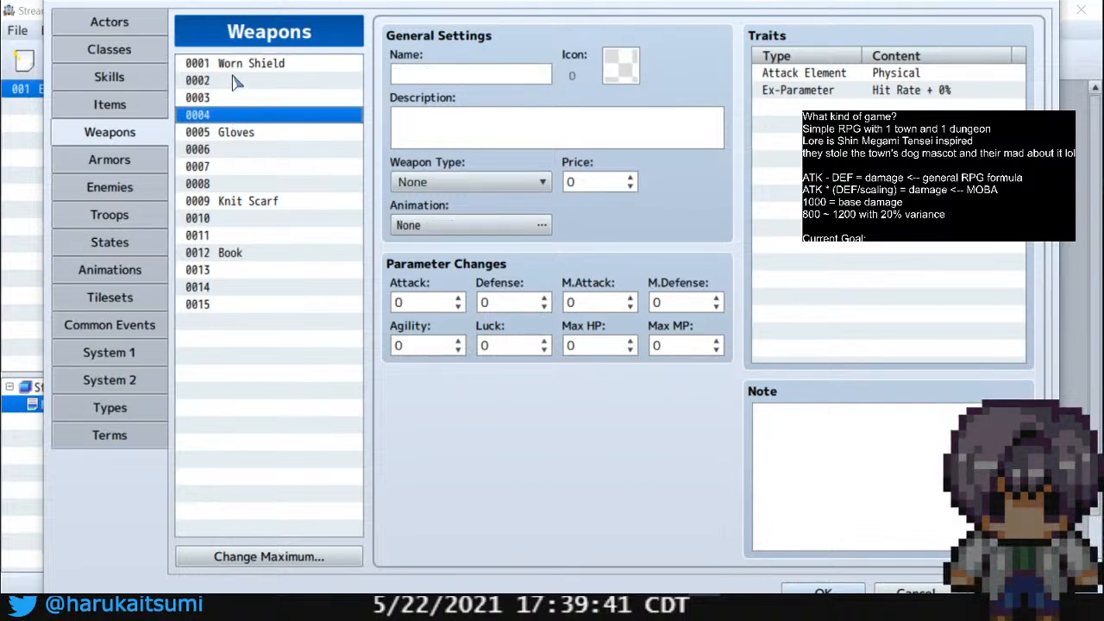
left_click(233, 80)
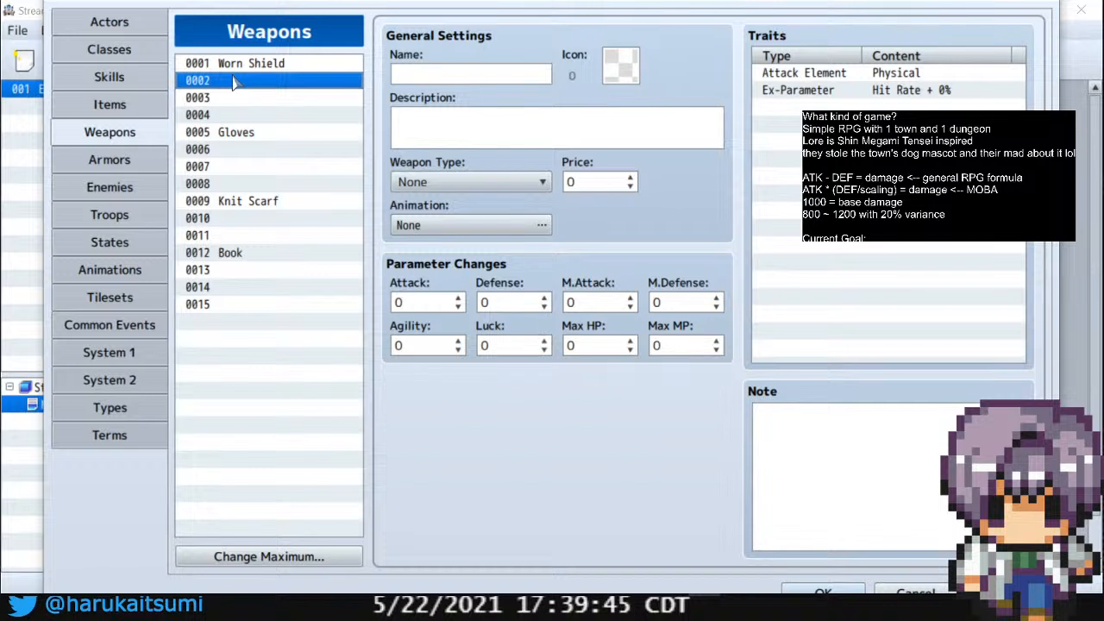
key("Up")
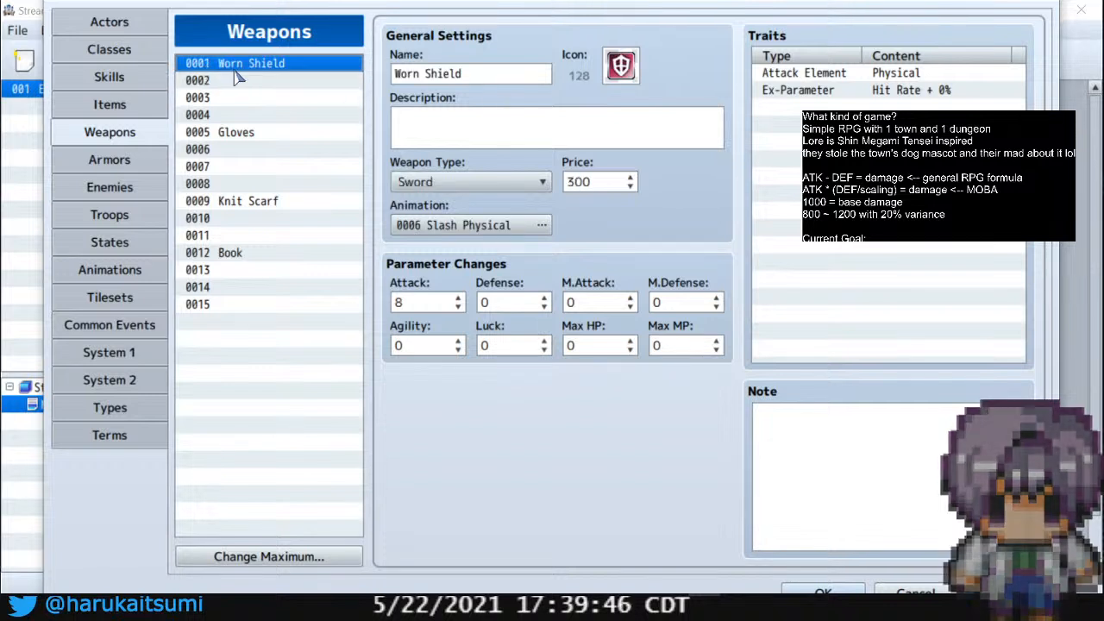
left_click(252, 134)
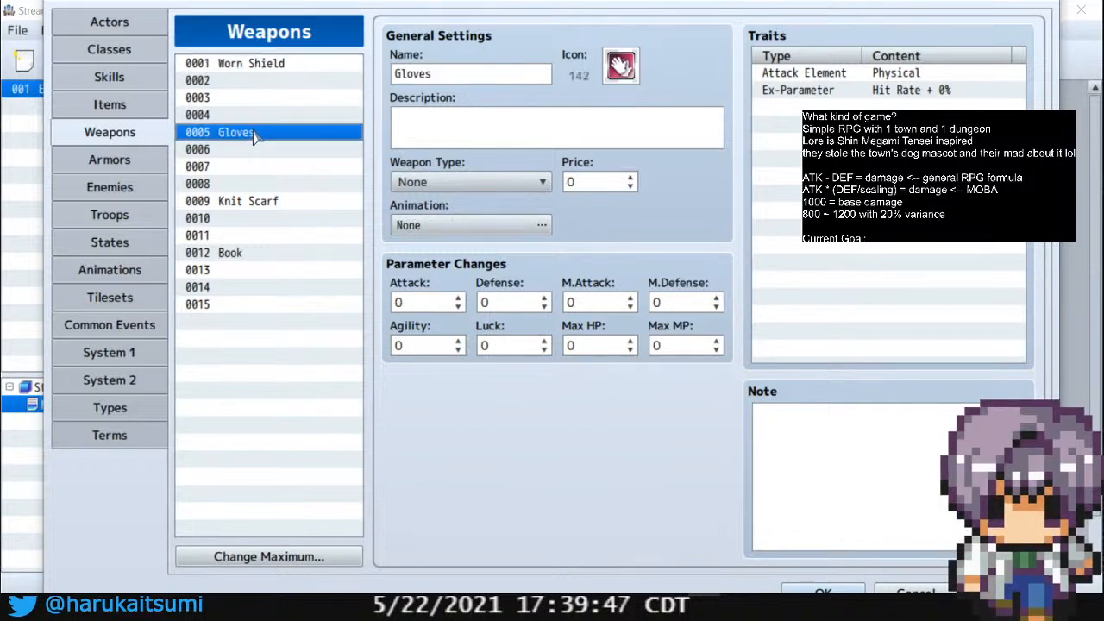
left_click(258, 202)
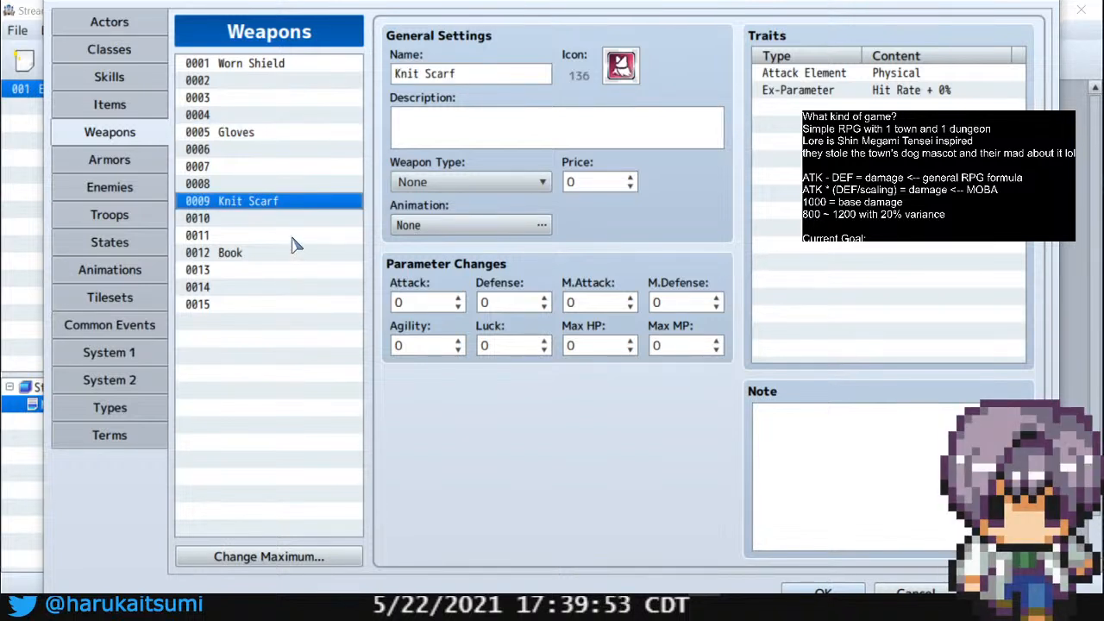
left_click(240, 253)
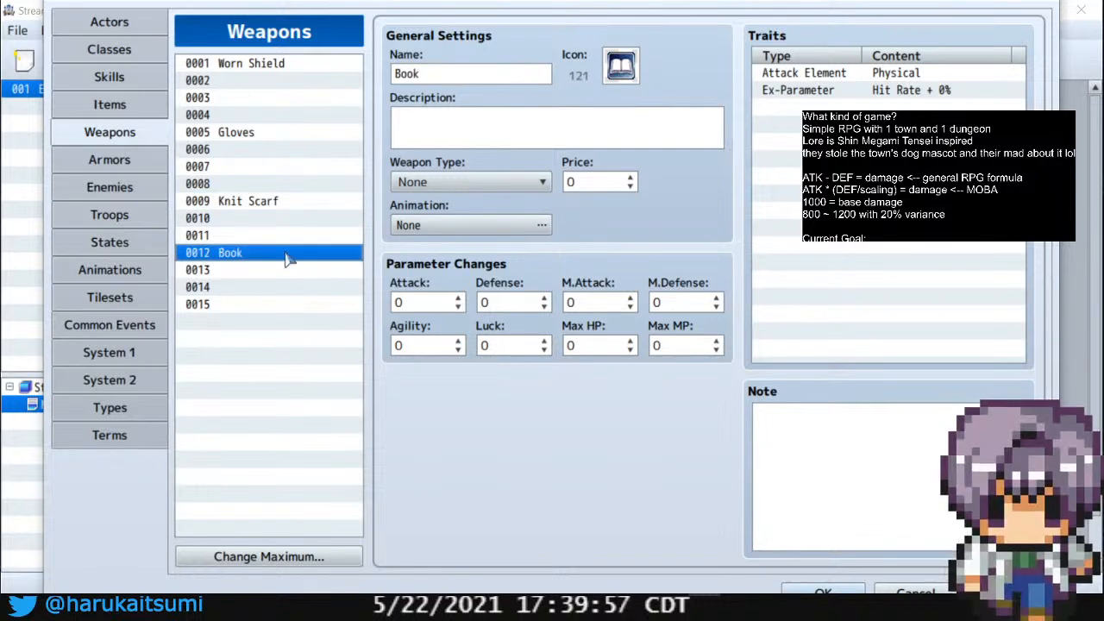
left_click(251, 82)
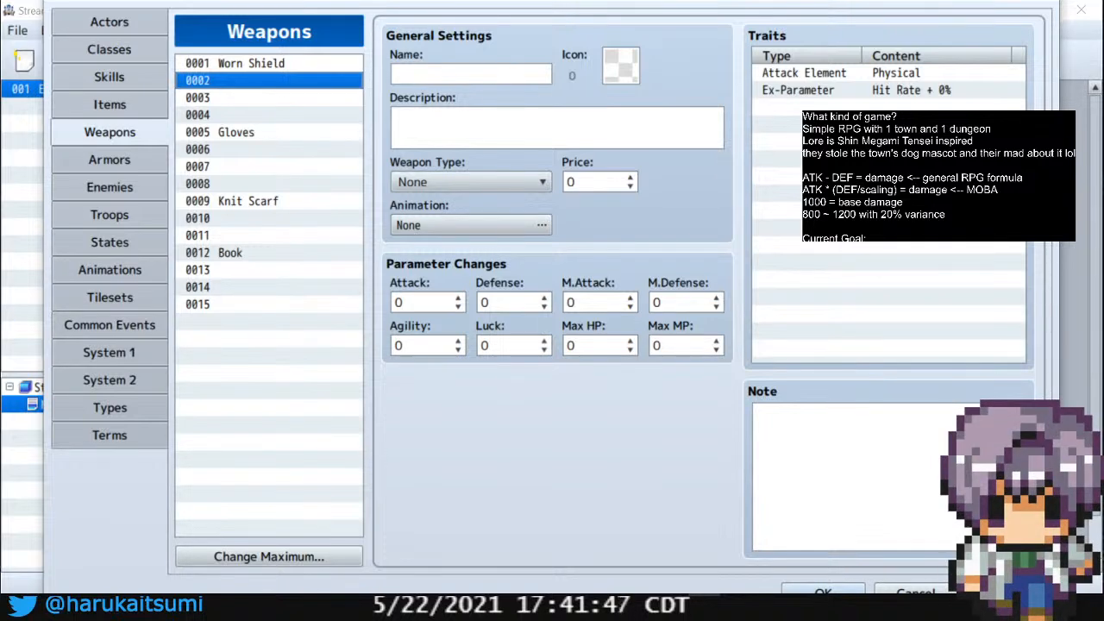
Rename the skill "Explosion all" to "megaultrauberstarblast" and enter "Explosion" as its description
left_click(109, 76)
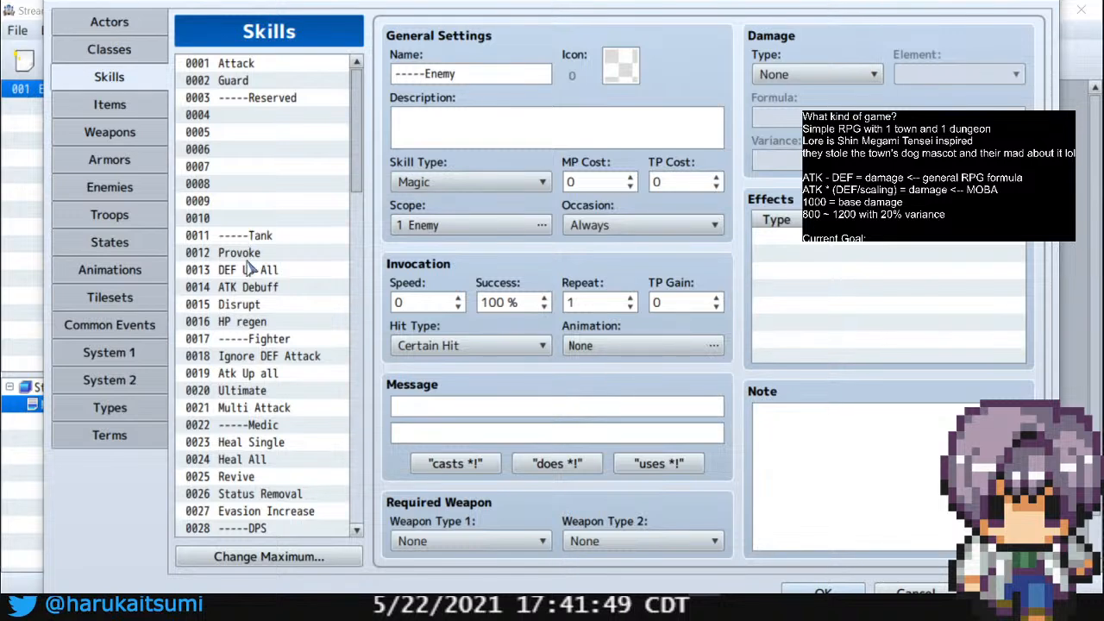
scroll(251, 259, "down", 2)
scroll(255, 302, "down", 3)
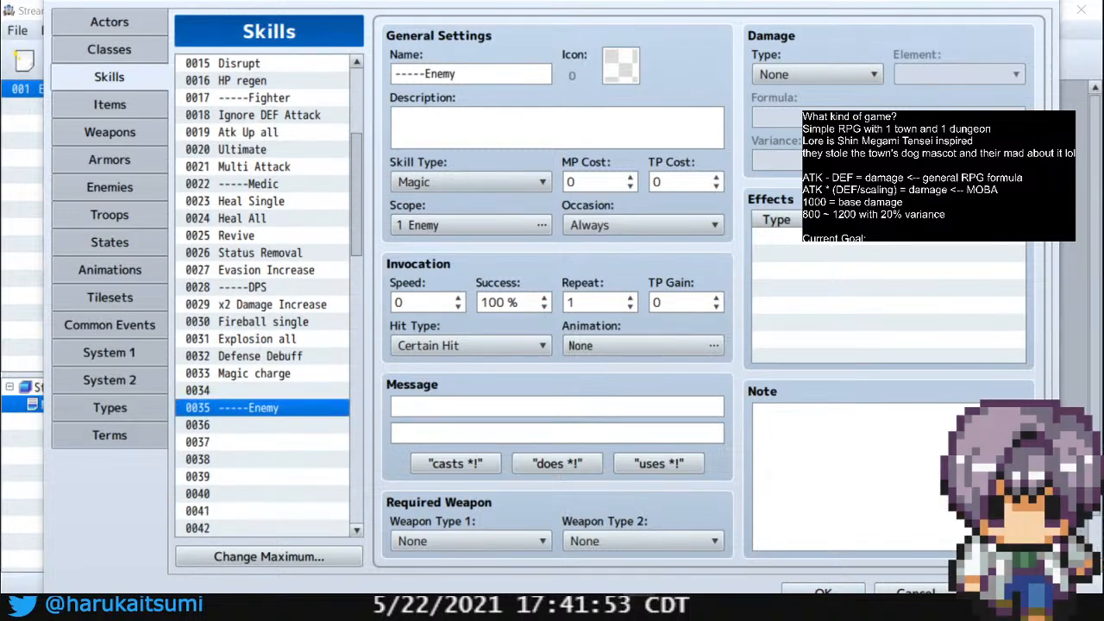
left_click(284, 344)
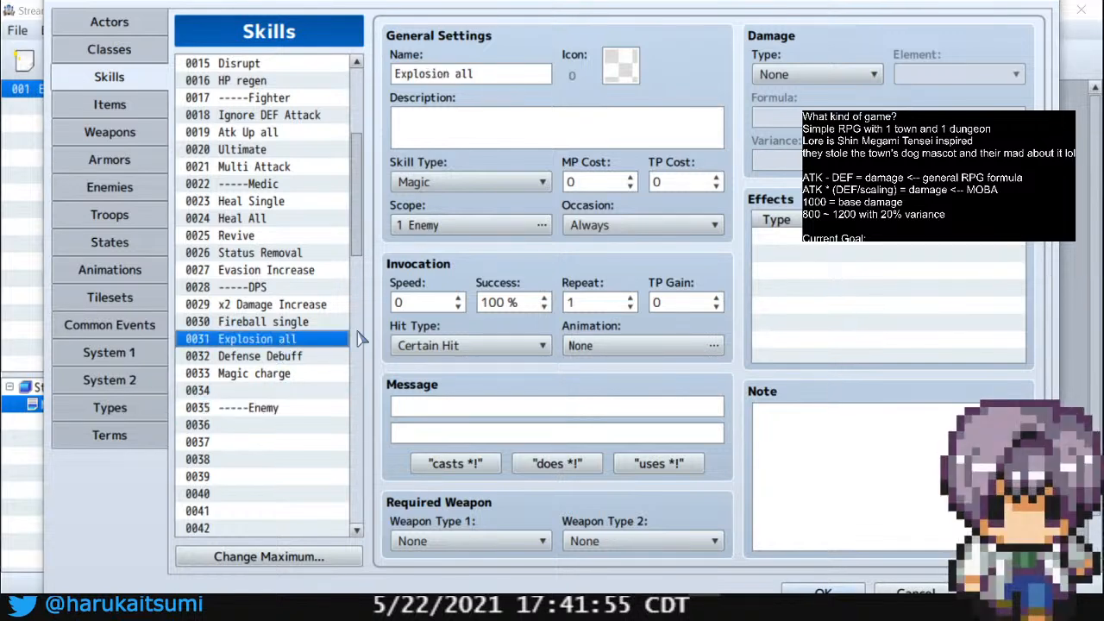
left_click_drag(504, 76, 366, 75)
left_click(490, 76)
left_click_drag(490, 76, 302, 52)
type("megaultrauberstarblast")
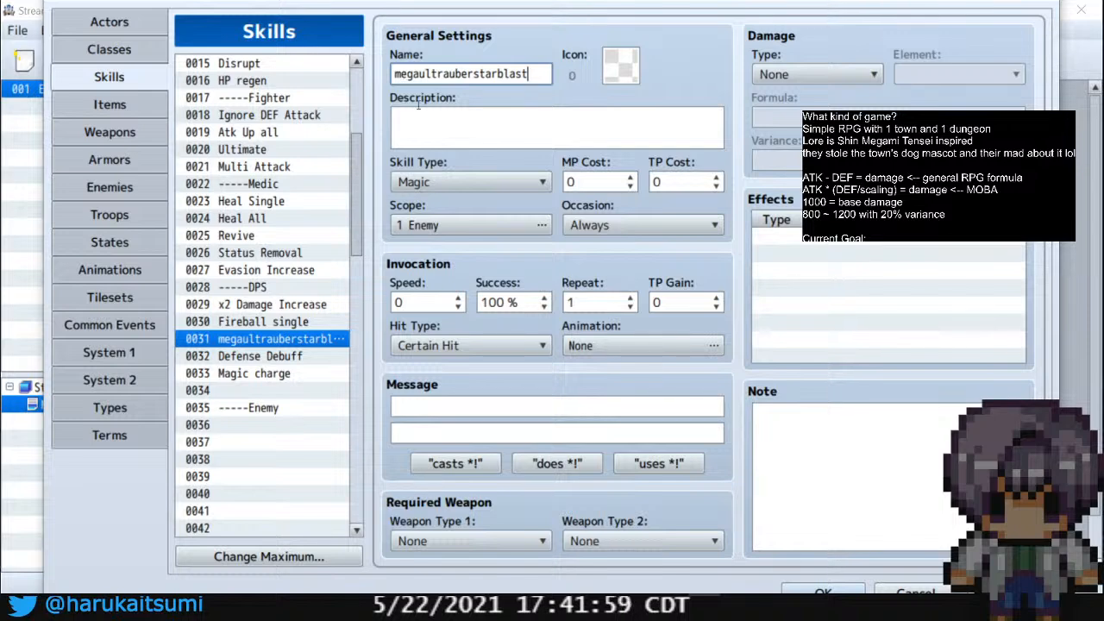
left_click(423, 131)
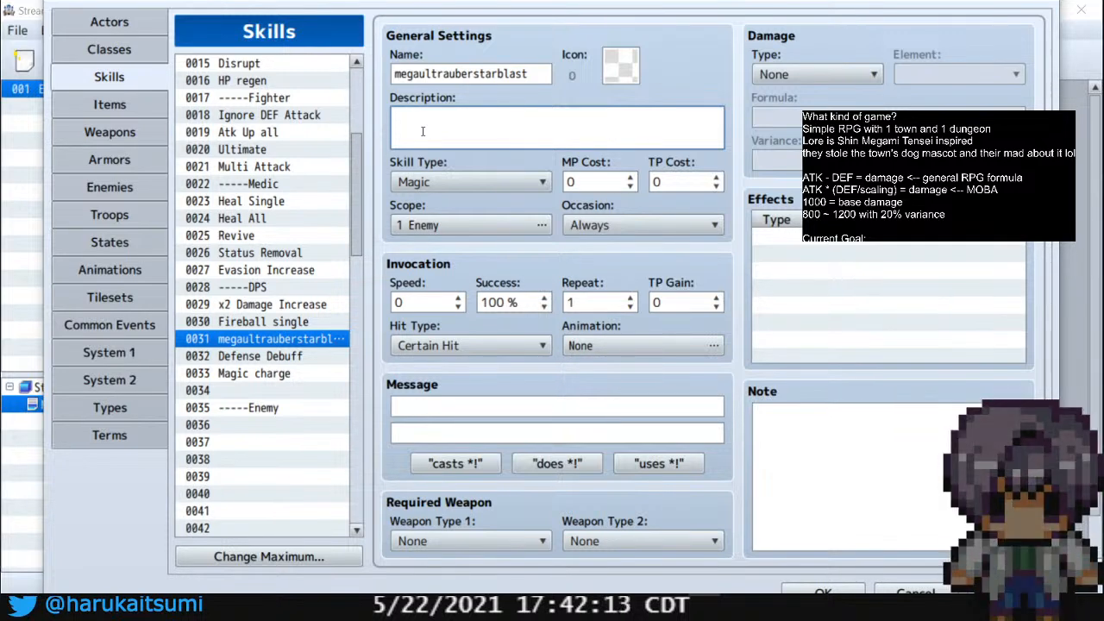
type("losion")
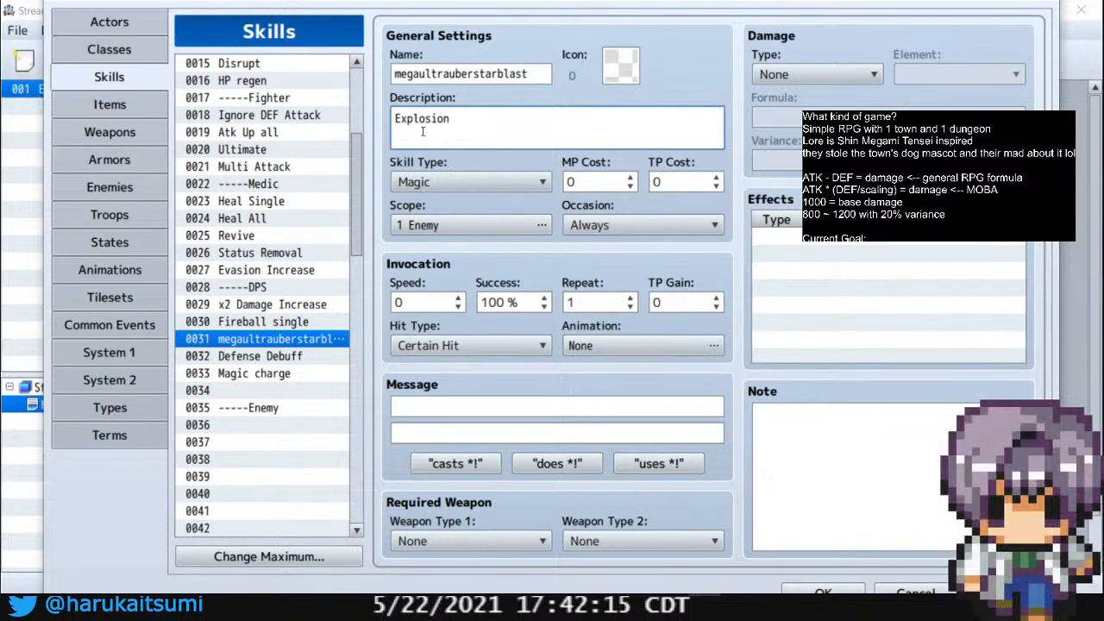
Review the settings of the Worn Shield, Gloves, Knit Scarf and Book weapons again
left_click(110, 140)
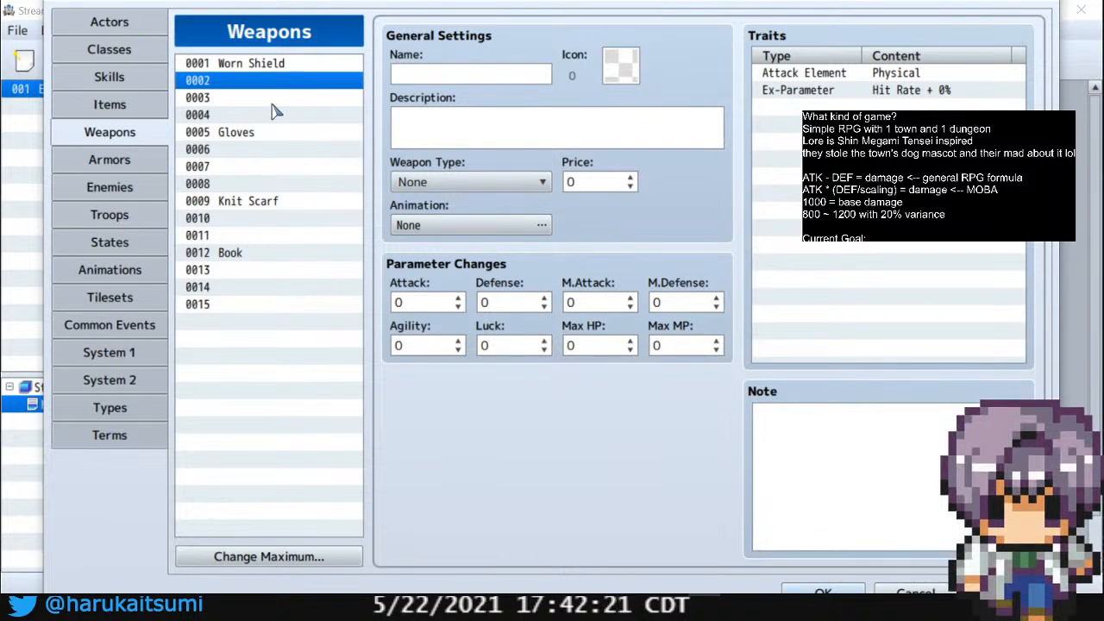
left_click(226, 69)
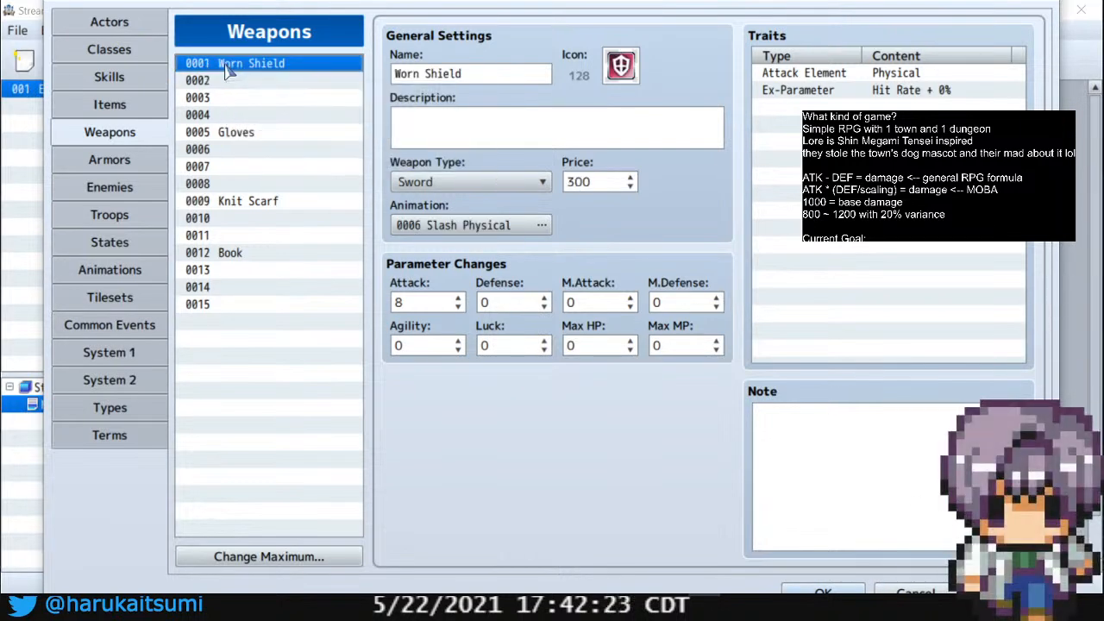
left_click(238, 136)
left_click(231, 206)
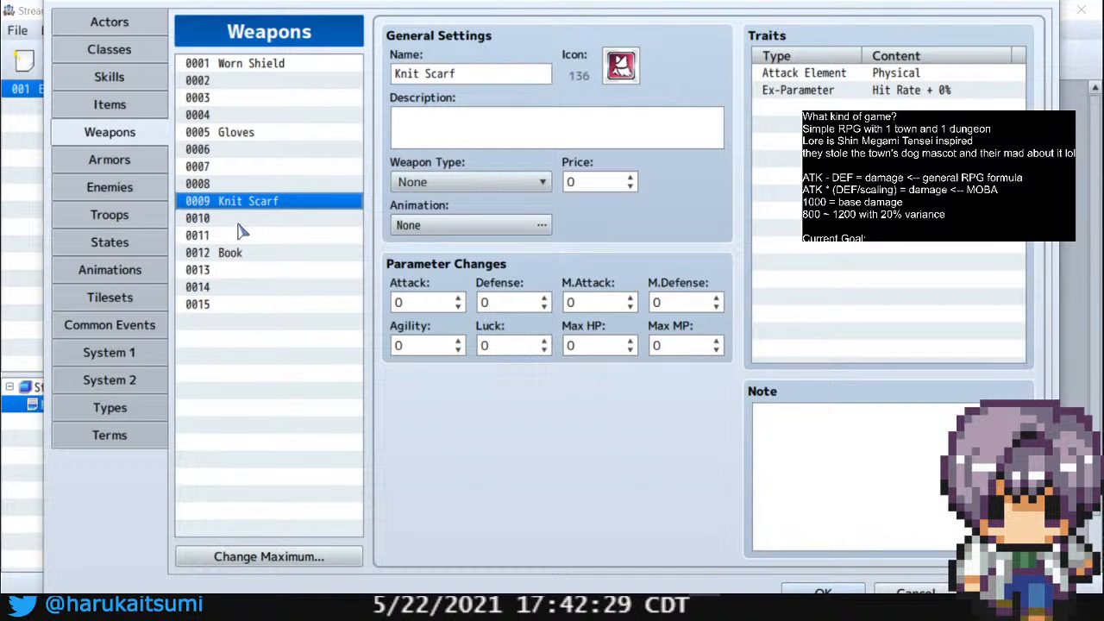
left_click(233, 253)
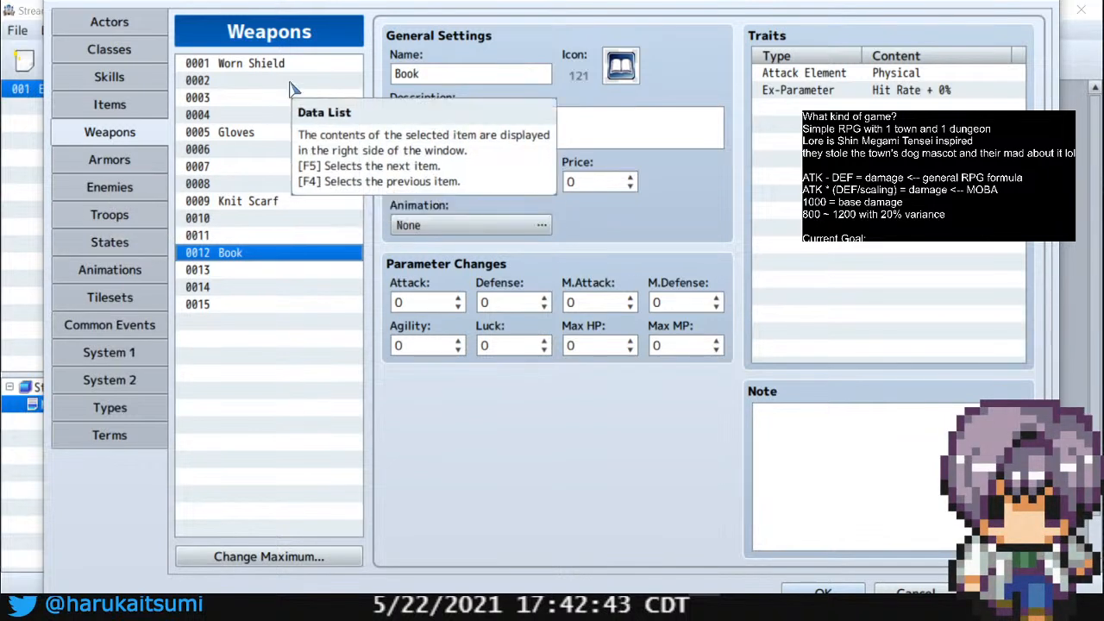
Look through the database's armor, system, type, animation, state, troop and actor settings
left_click(112, 160)
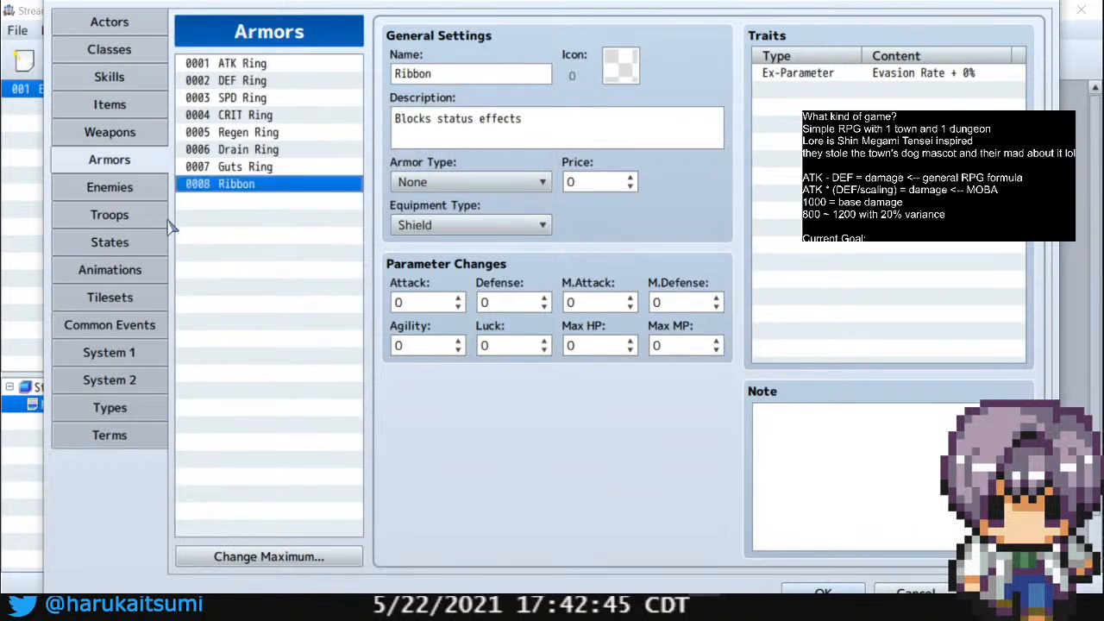
mouse_move(248, 62)
left_mouse_down()
mouse_move(246, 188)
mouse_move(262, 62)
mouse_move(263, 196)
mouse_move(267, 67)
left_mouse_up()
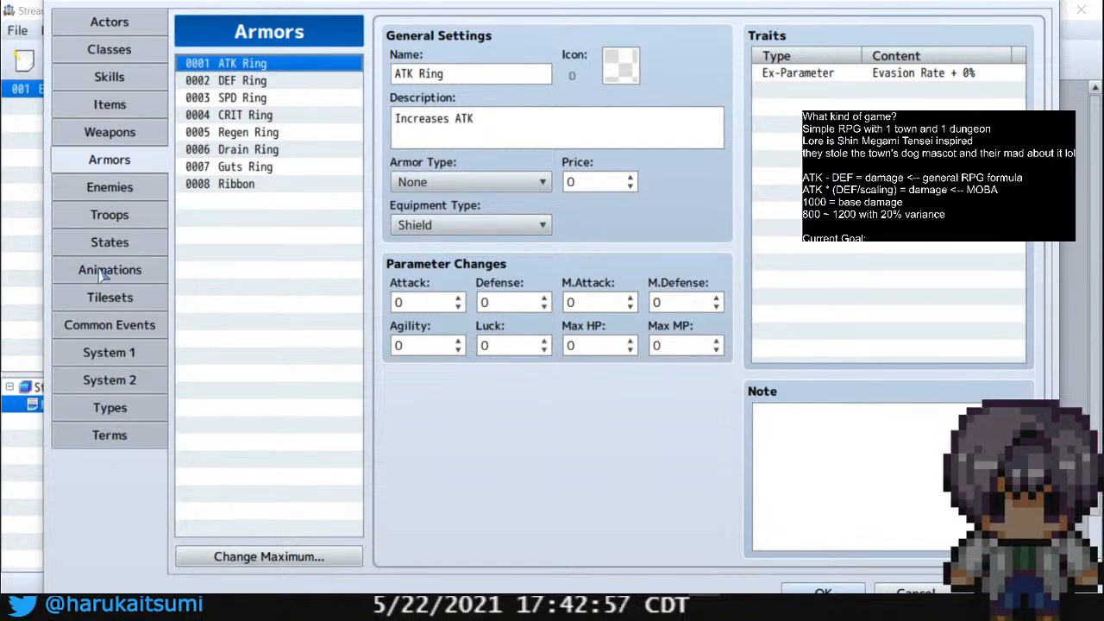
left_click(131, 354)
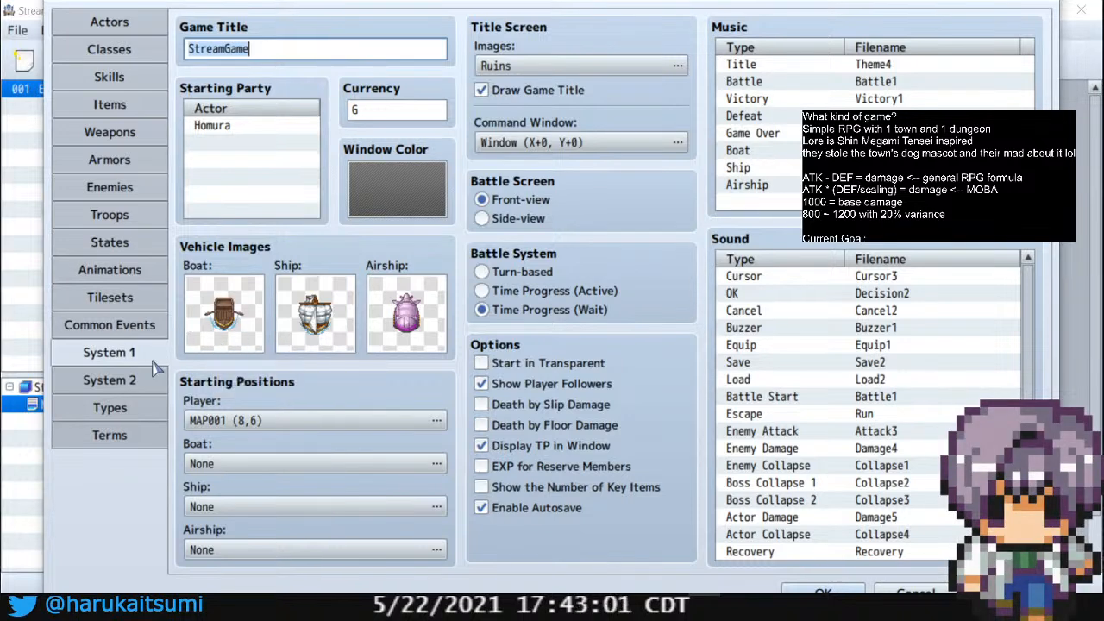
left_click(133, 380)
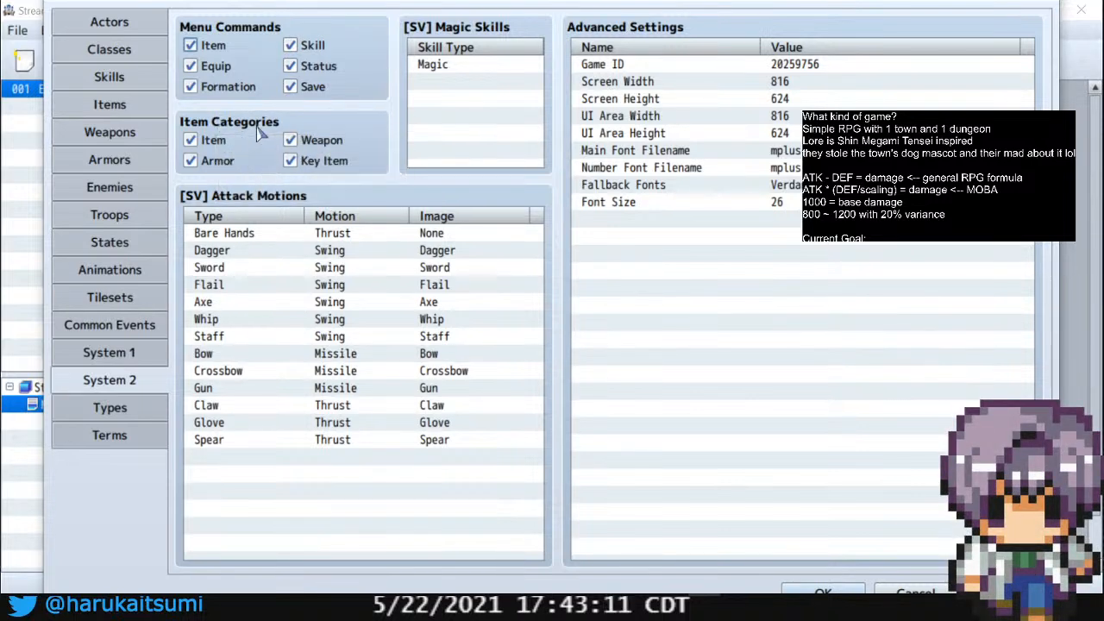
left_click(447, 85)
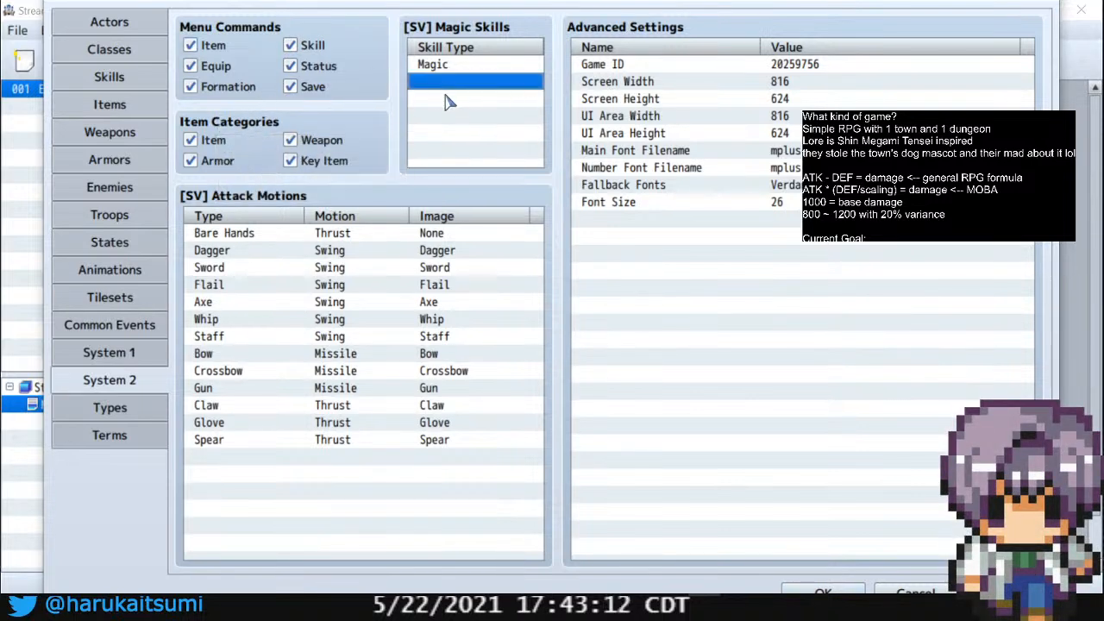
left_click(107, 416)
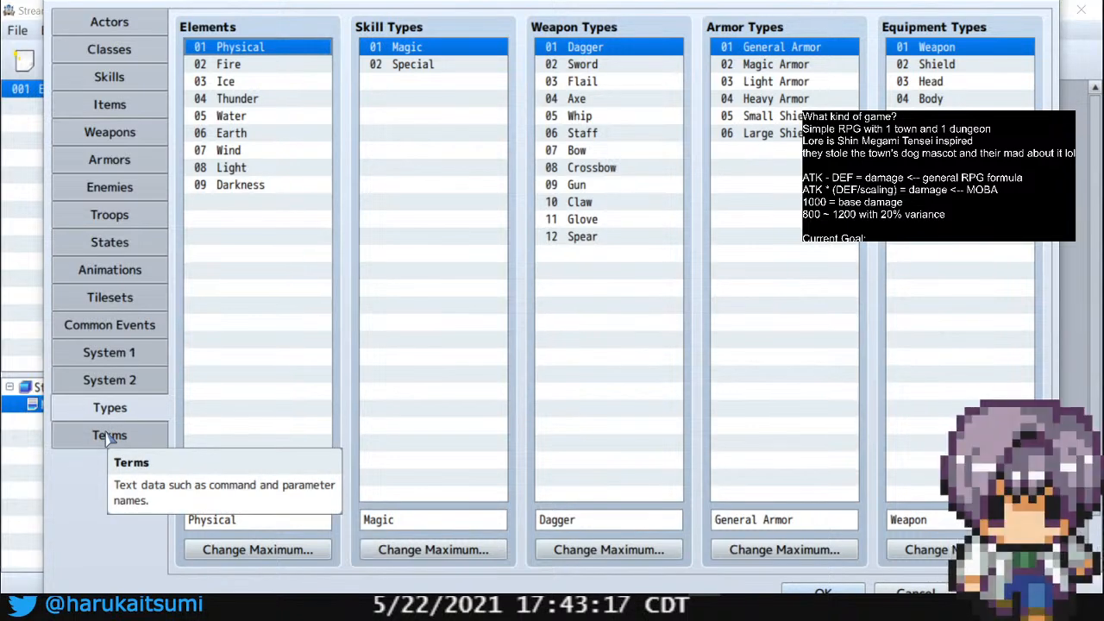
left_click(112, 270)
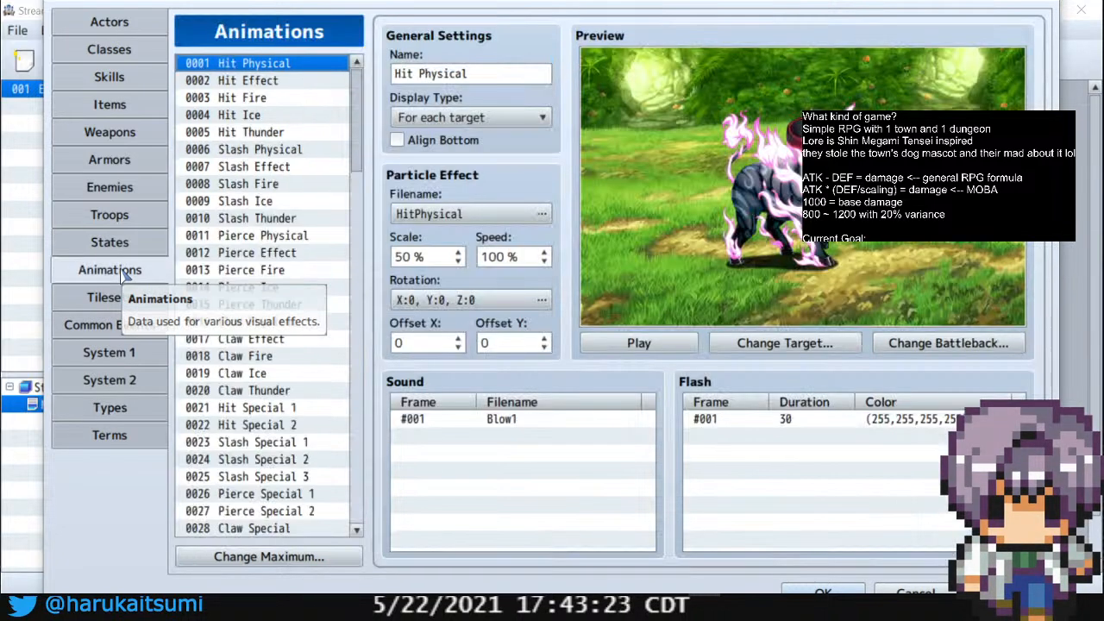
left_click(126, 243)
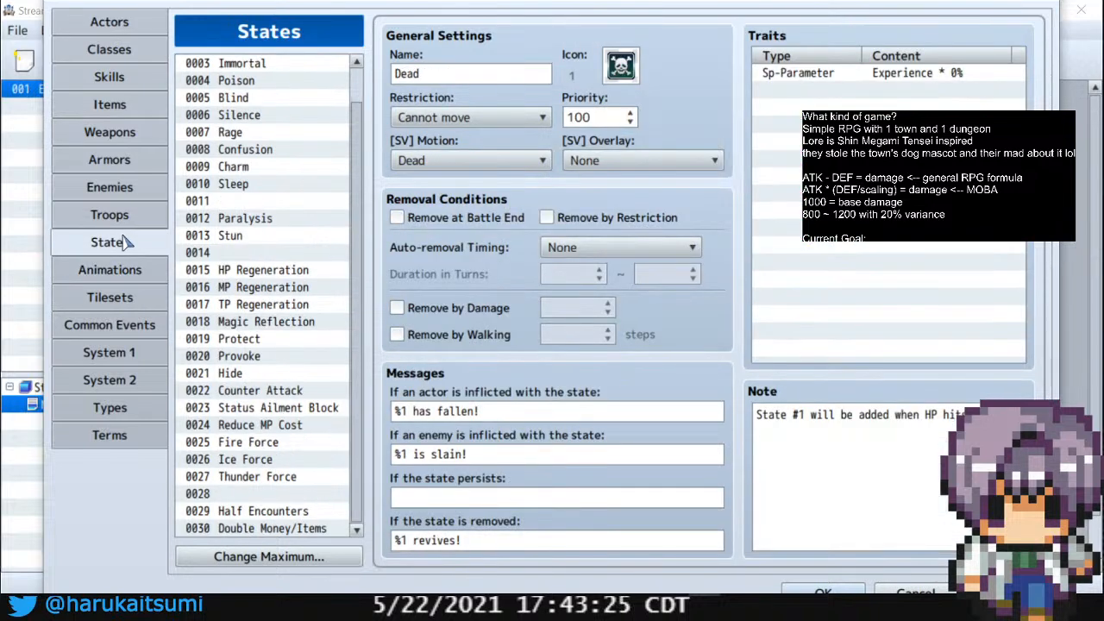
left_click(126, 222)
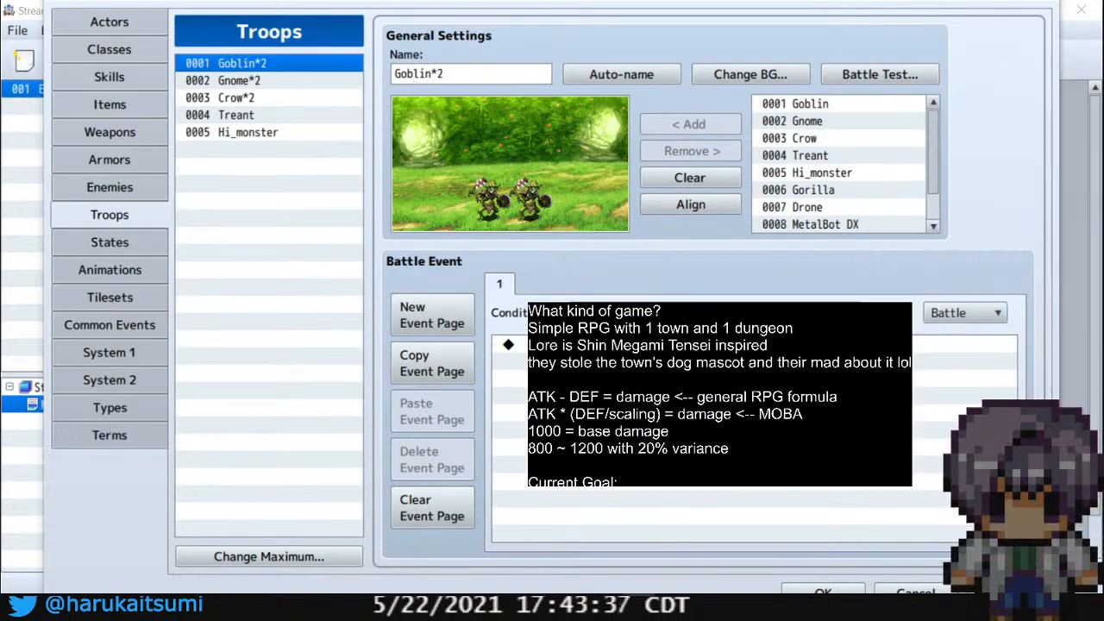
left_click(144, 31)
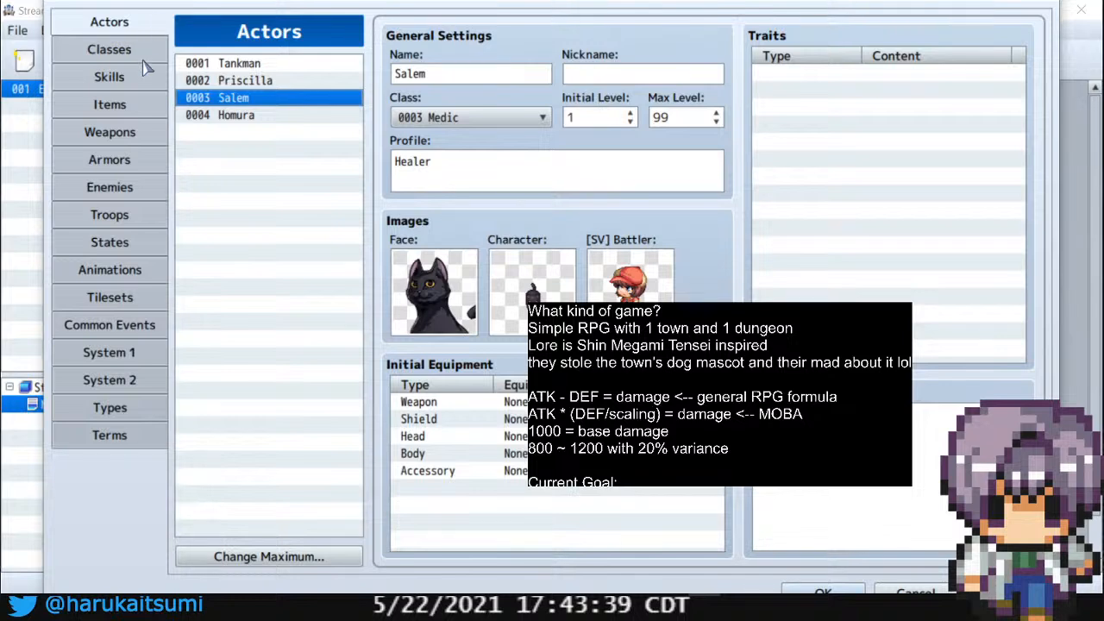
left_click(254, 65)
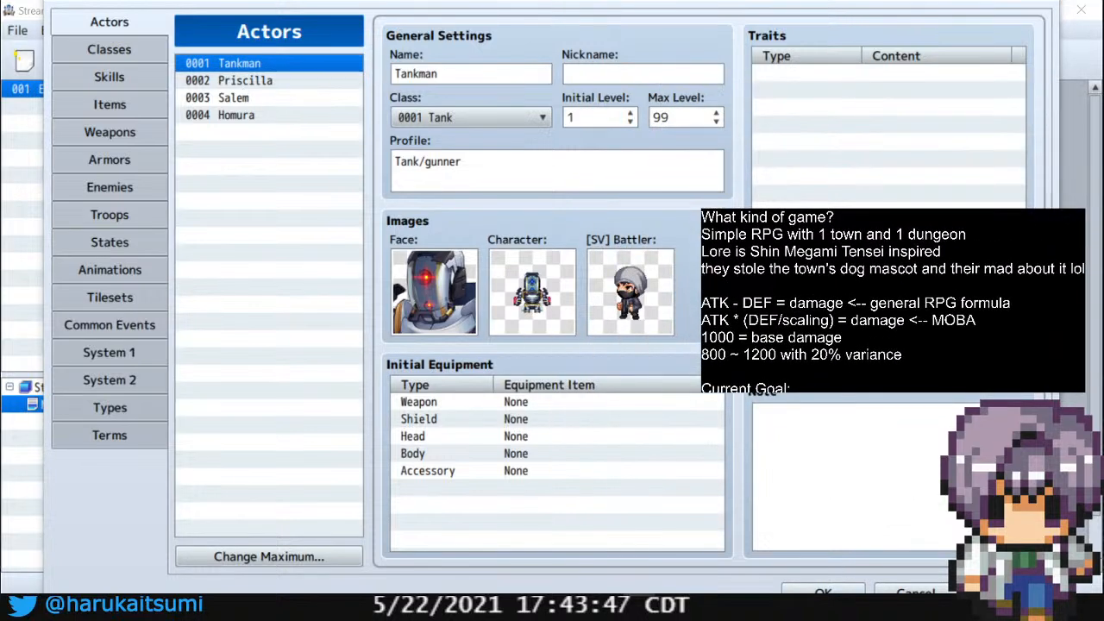
Name the blank weapon slot 0013 "Sussy Staff"
left_click(112, 134)
left_click(245, 270)
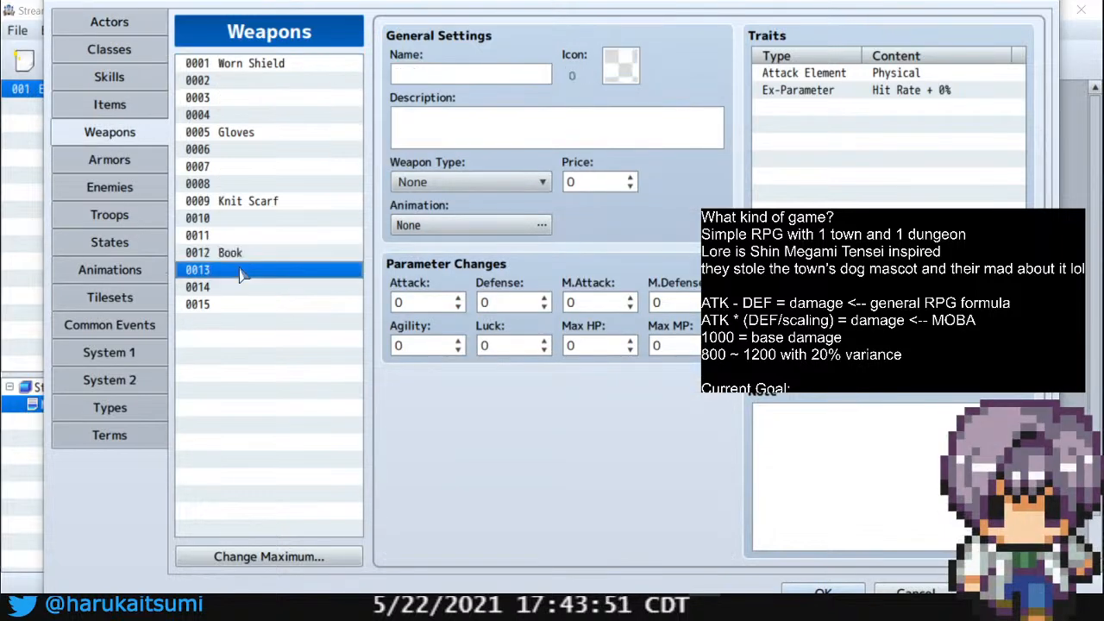
left_click(487, 70)
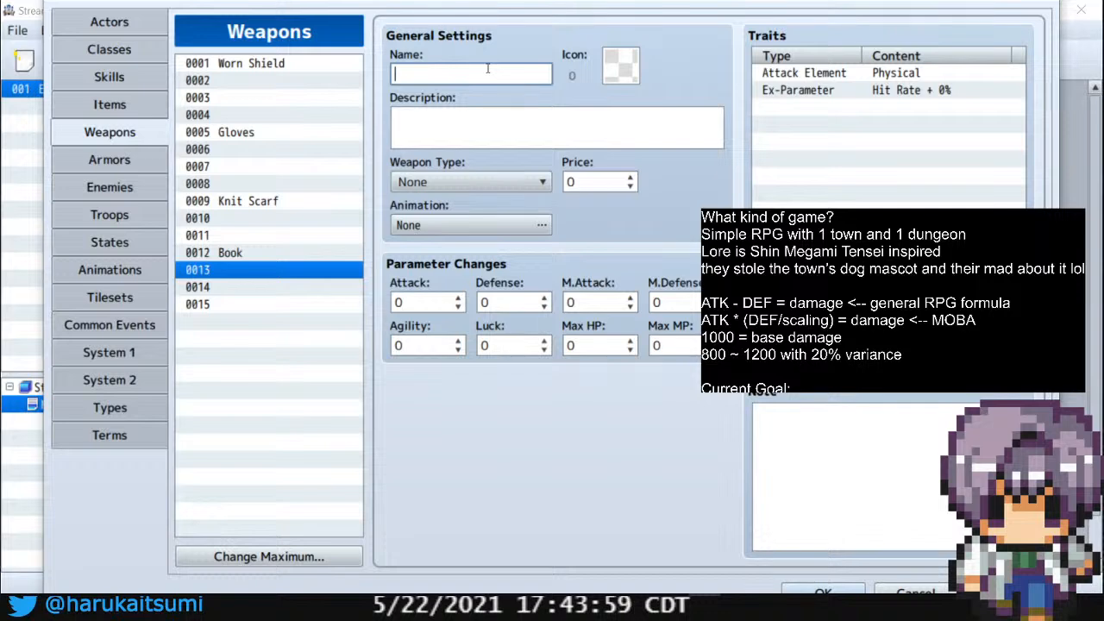
type("Suss")
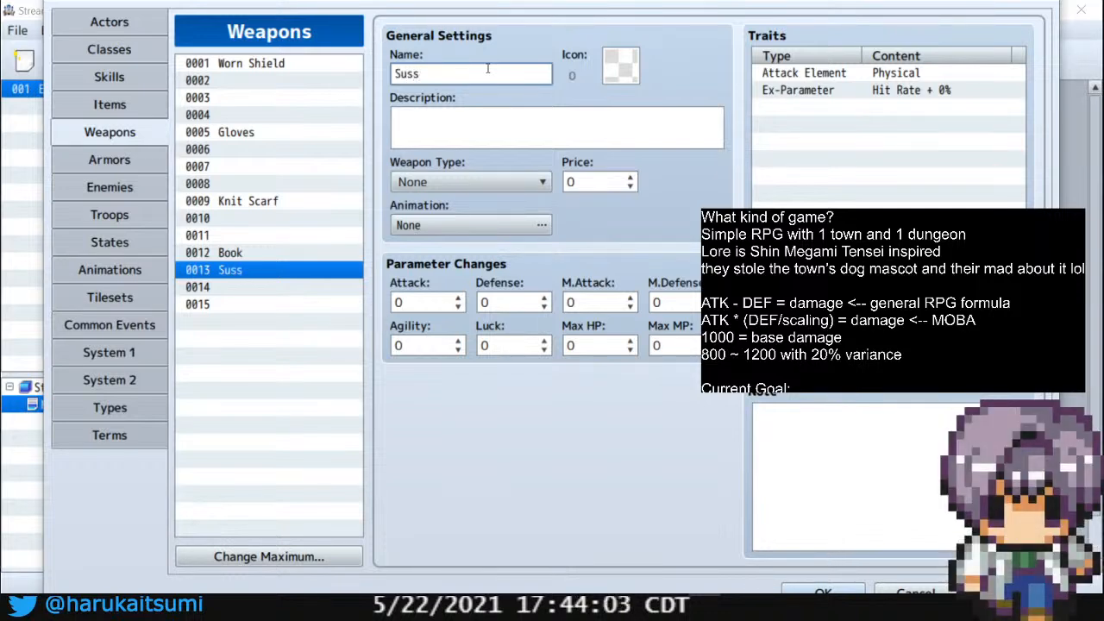
type("y STaff")
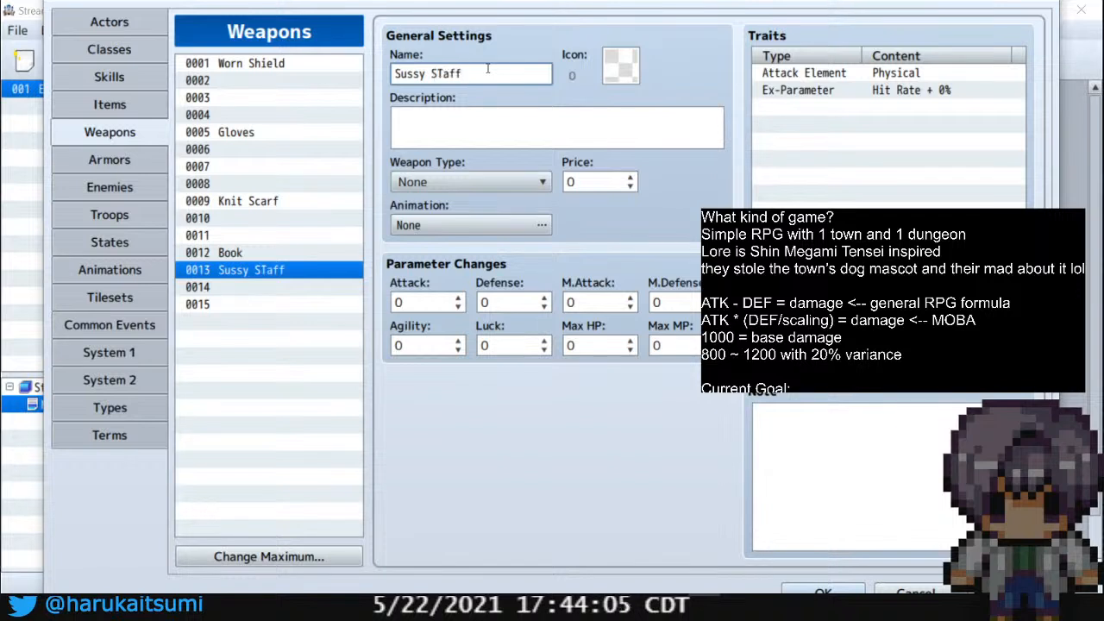
key("BackSpace")
key("BackSpace")
key("BackSpace")
type("aff")
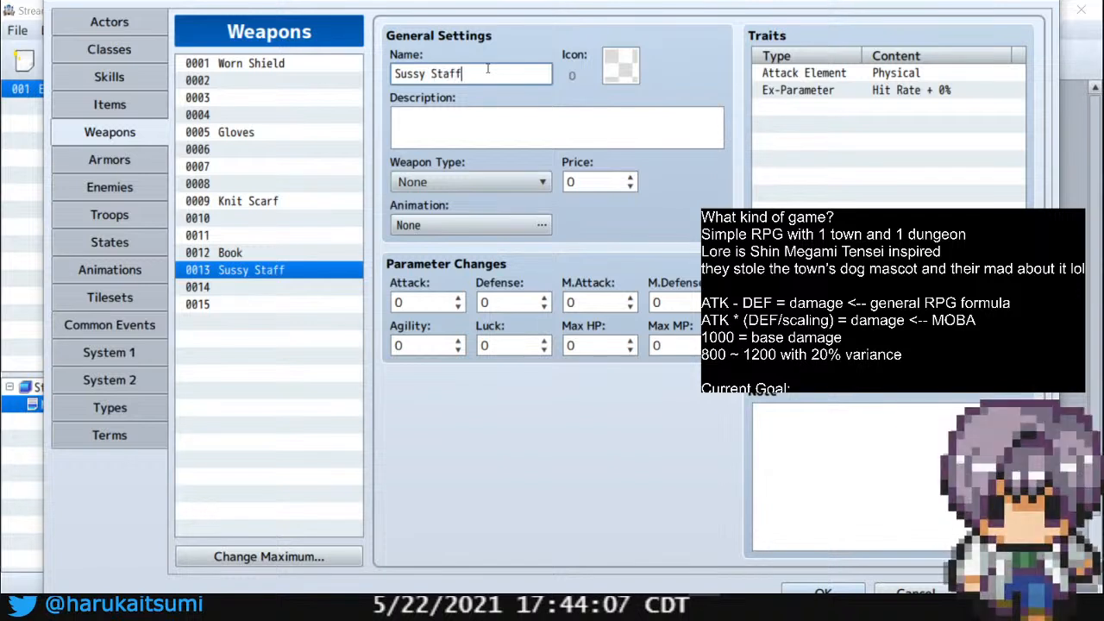
Copy weapon entries 0001 to 0013 and paste them starting at slot 0002, shifting the whole list down by one
left_click(276, 253, "shift")
left_click(276, 270, "shift")
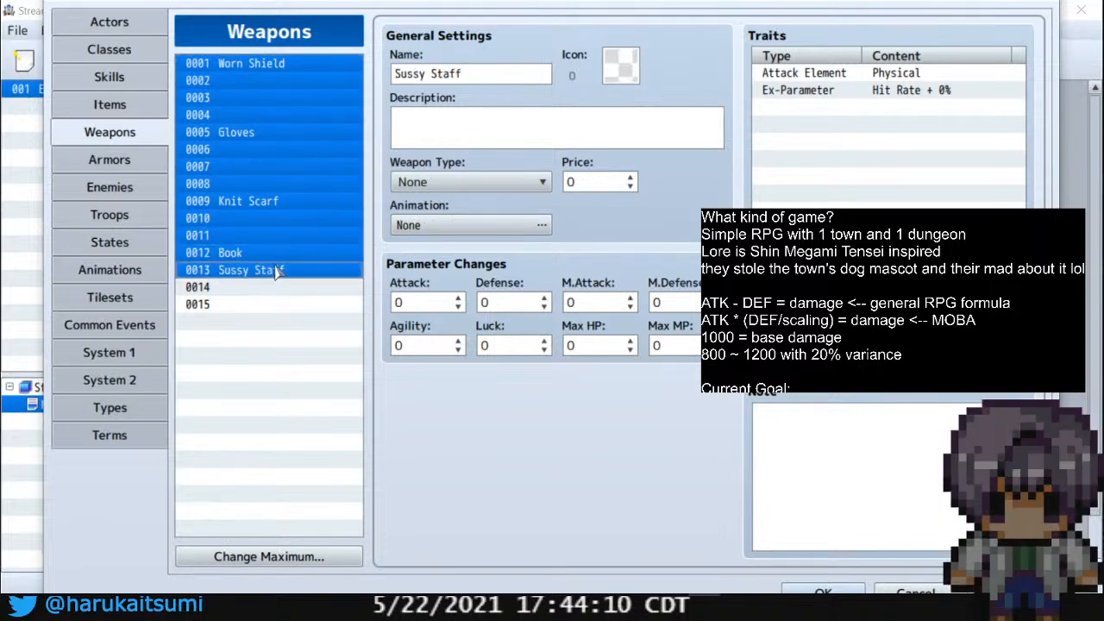
left_click(240, 69)
right_click(239, 81)
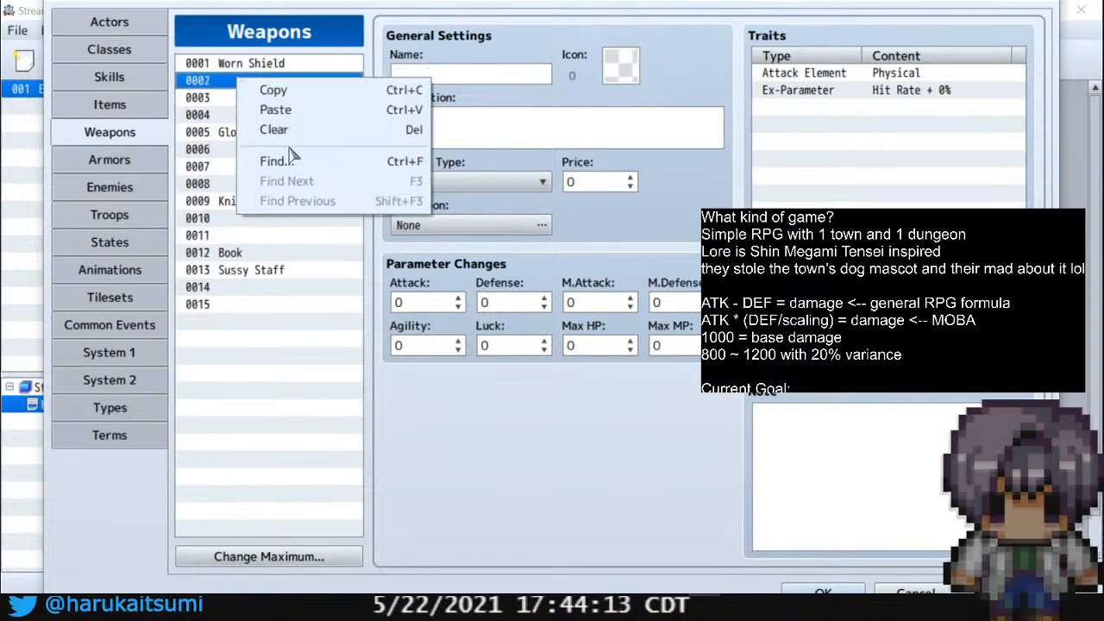
left_click(306, 113)
Rename the Worn Shield entry in weapon slot 0001 to the section heading "===Tank Weapon"
left_click(294, 64)
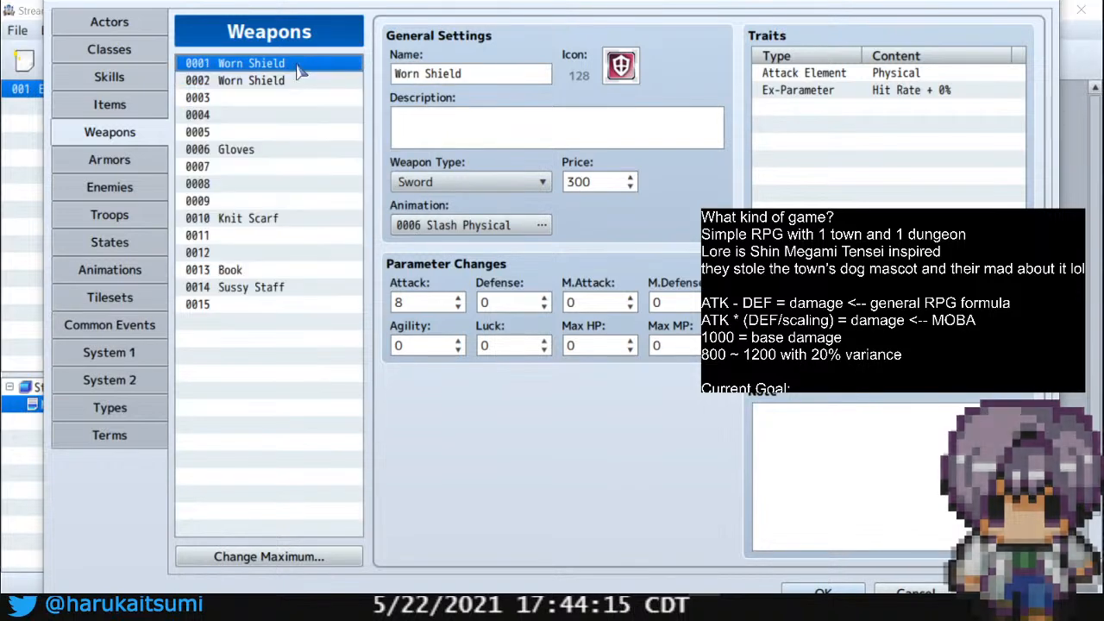
key("Tab")
key("Delete")
key("Delete")
key("Delete")
key("Delete")
key("Delete")
key("Delete")
key("Delete")
key("Delete")
key("Delete")
key("Delete")
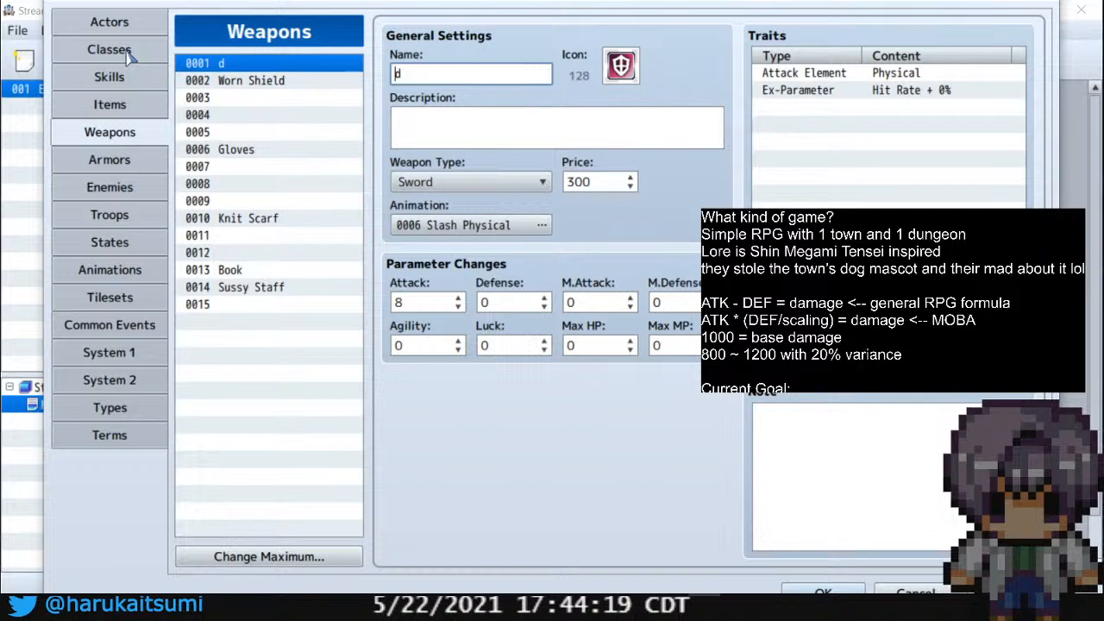
type("===")
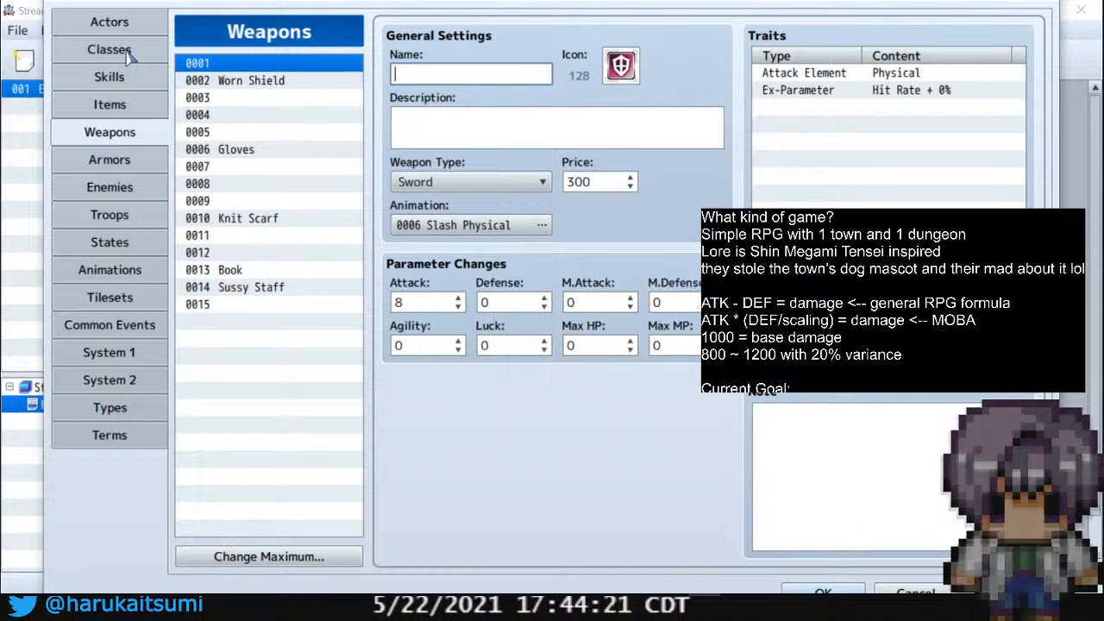
type("Tank Weapon")
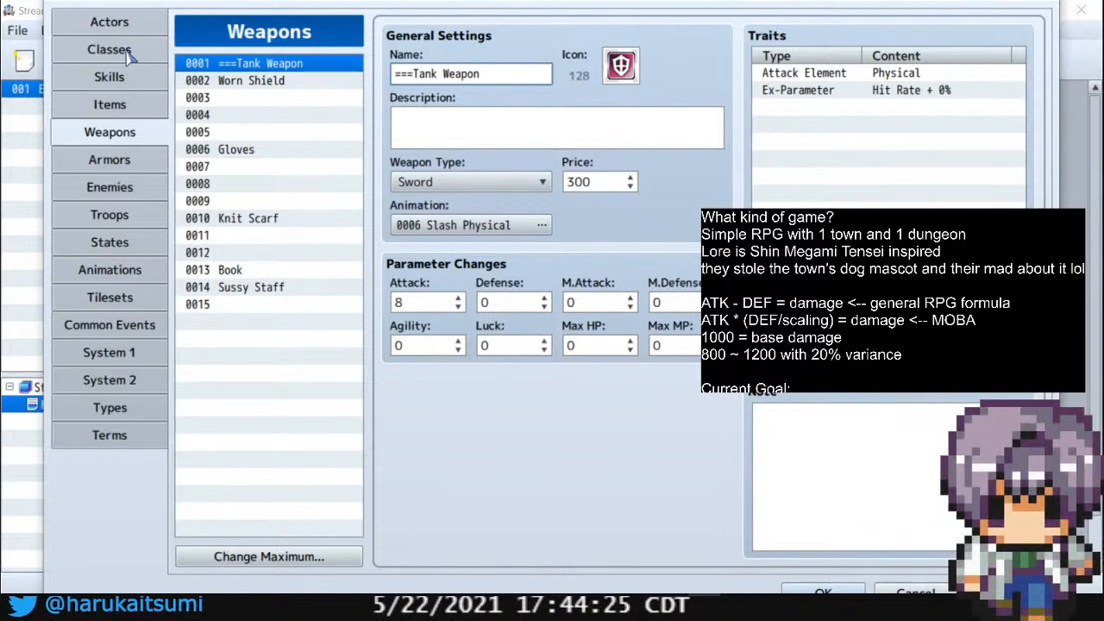
Set the maximum number of weapon entries to 20 and select the range from Gloves to Sussy Staff
left_click(216, 150)
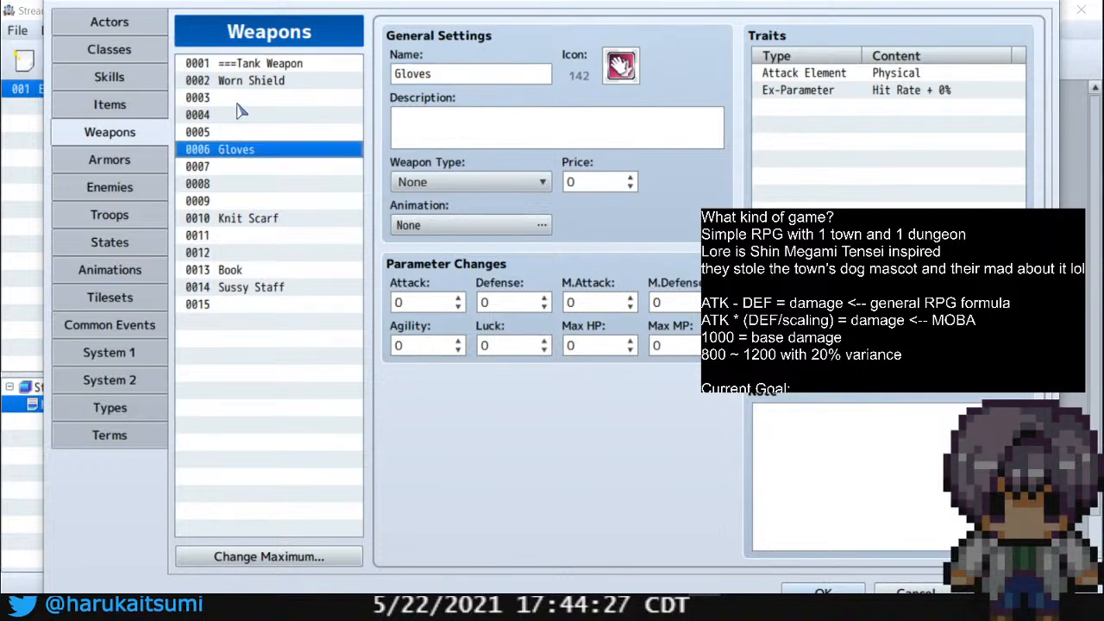
left_click(285, 557)
type("20")
left_click(221, 579)
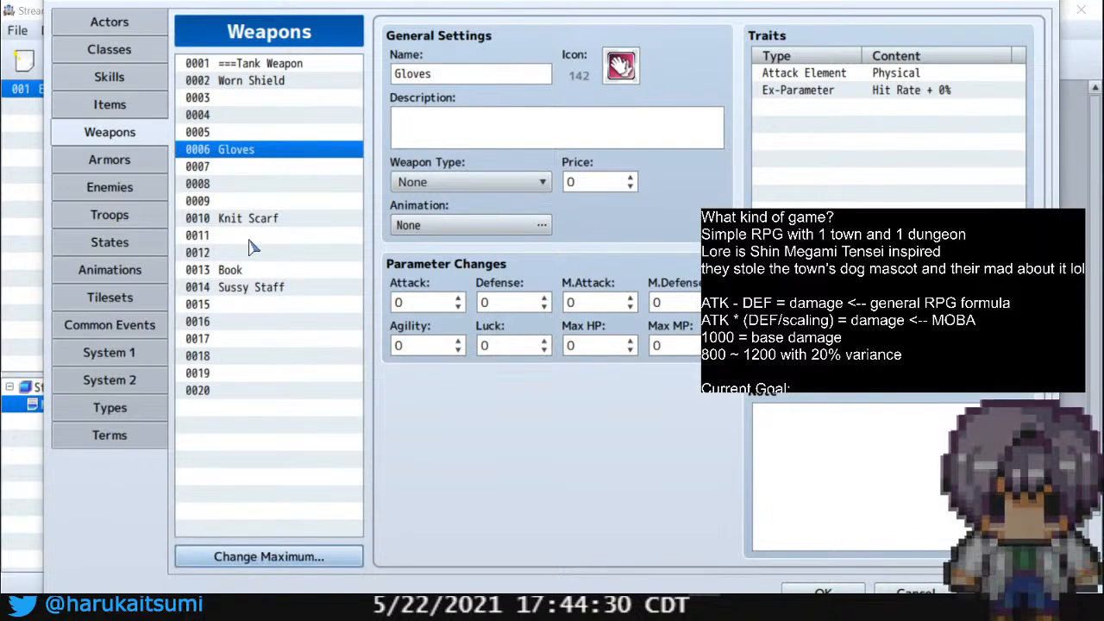
left_click(302, 287, "shift")
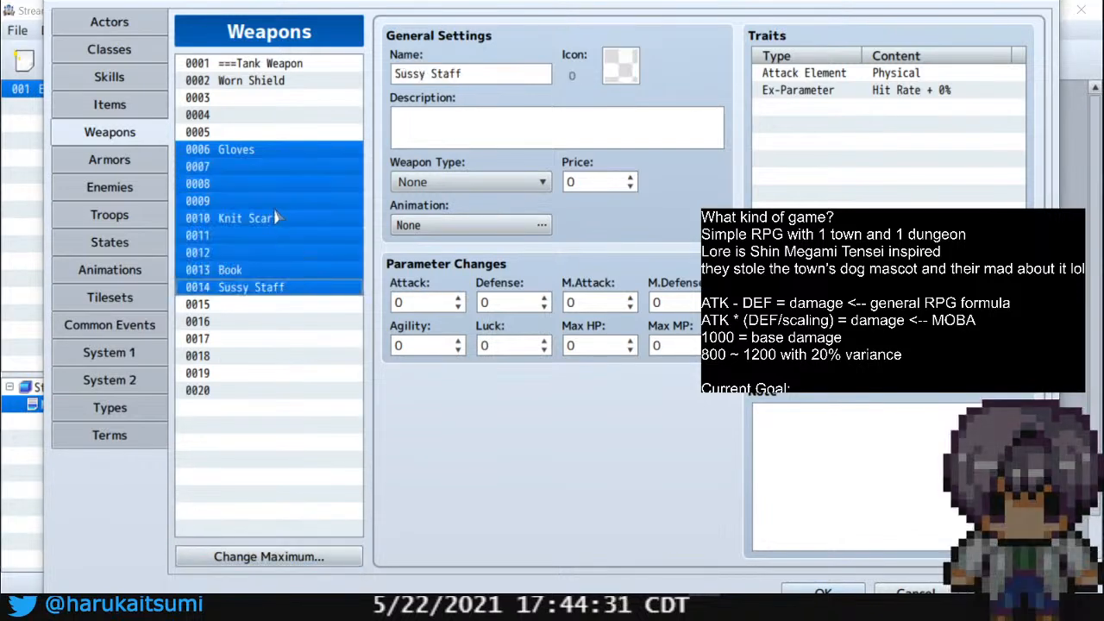
Name the blank weapon slot 0005 "===Fighter Weapon" as the heading above Gloves
left_click(240, 133)
left_click(441, 76)
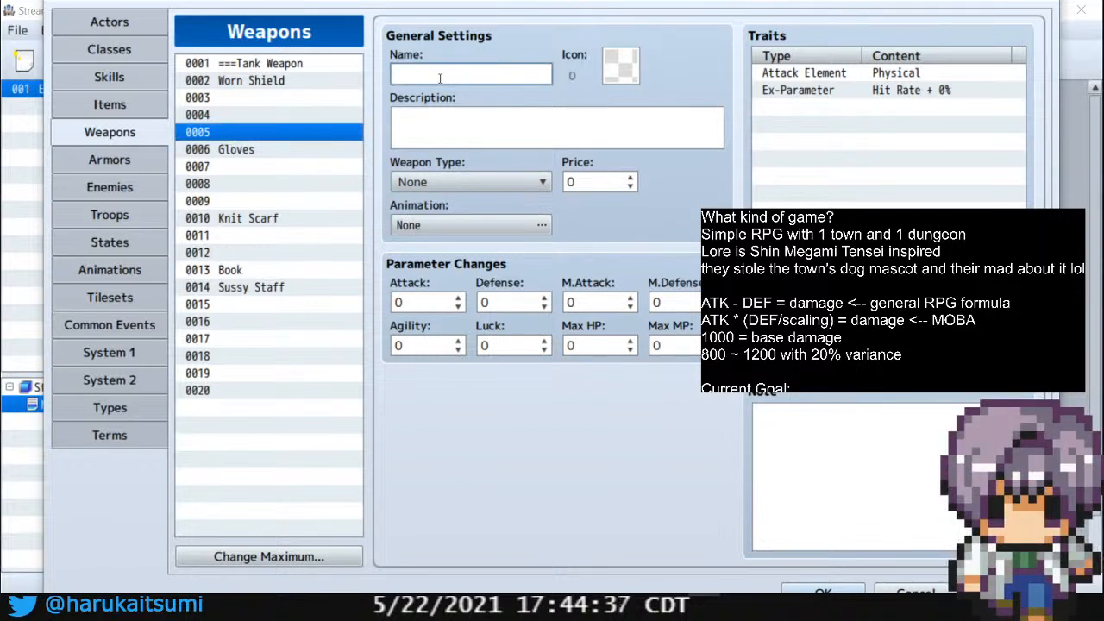
type("===F")
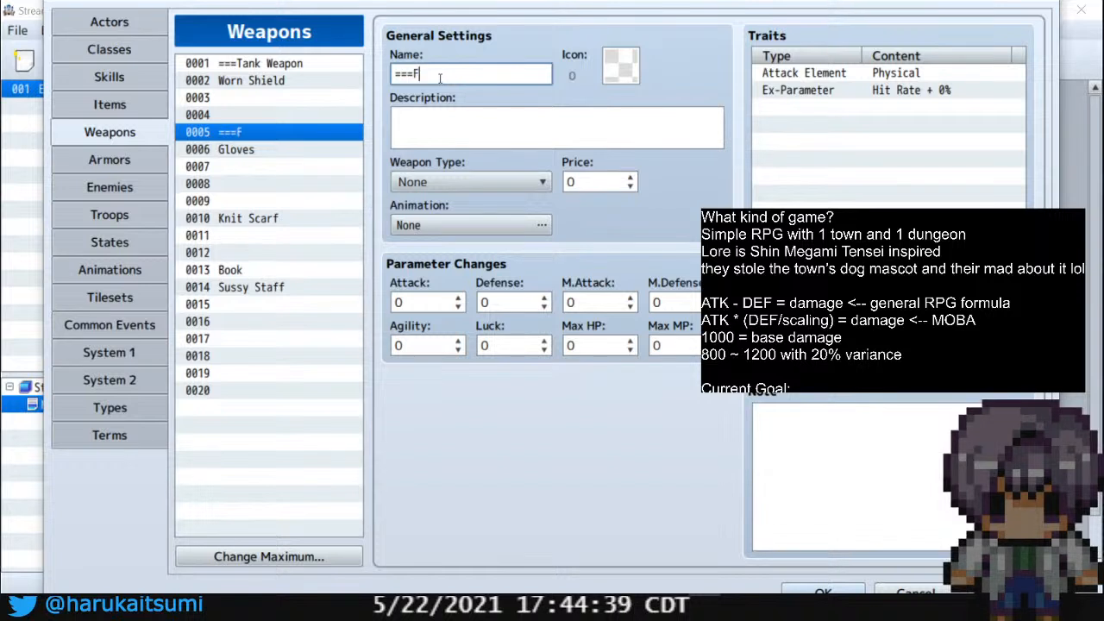
type("igher")
key("BackSpace")
type("te")
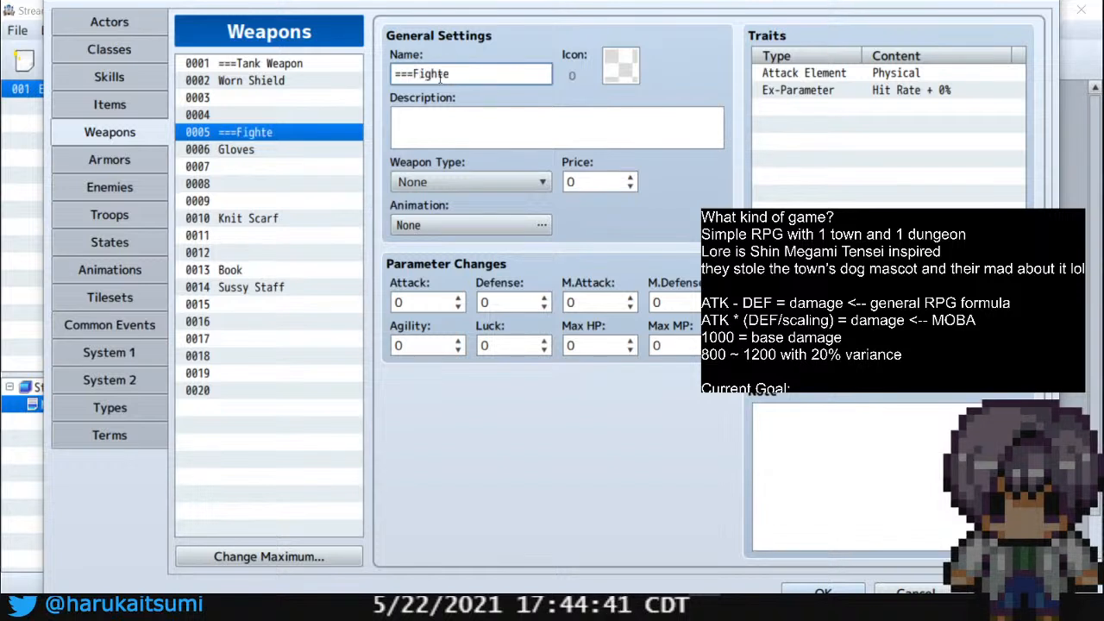
type("Eapo")
key("BackSpace")
key("BackSpace")
key("BackSpace")
key("BackSpace")
type("eapo")
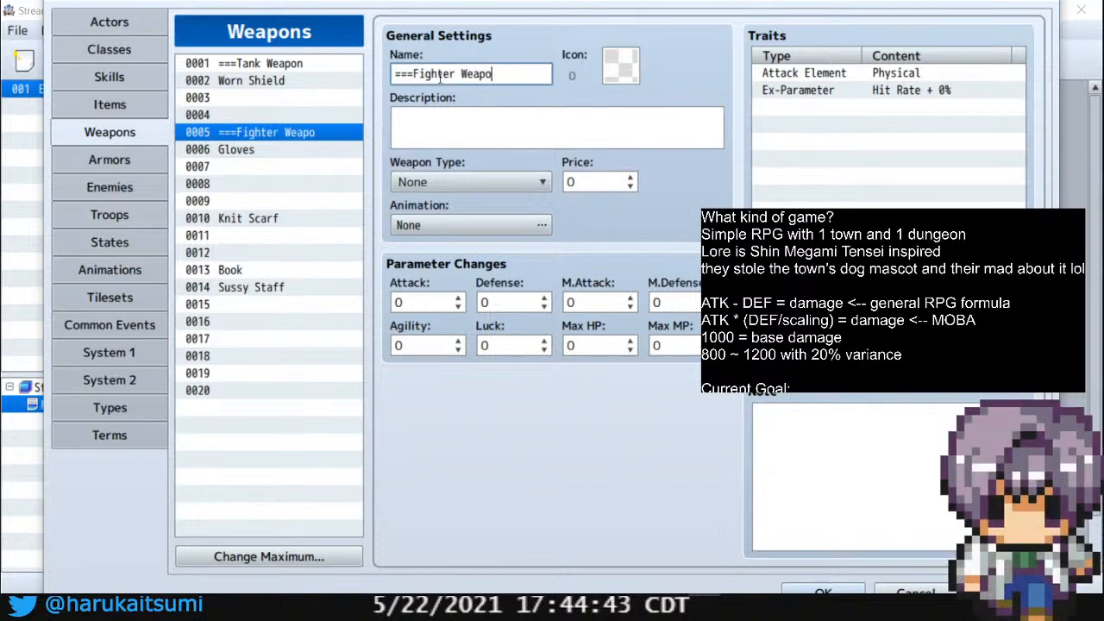
type("n")
Name the blank weapon slot 0009 "===Healer Weapon" as the heading above Knit Scarf
left_click(258, 200)
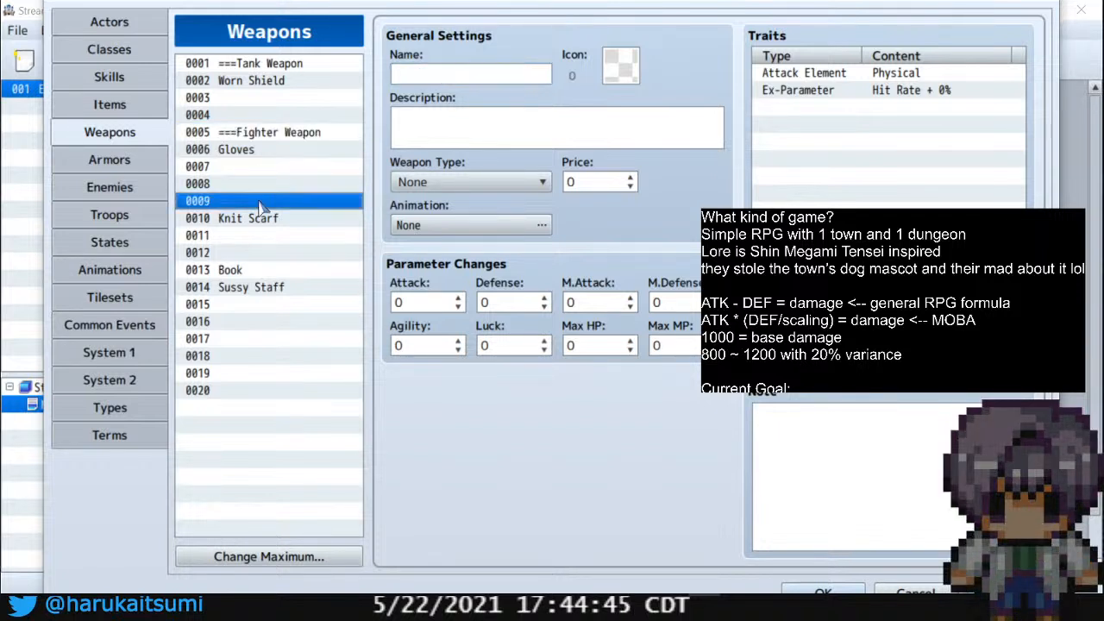
left_click(497, 75)
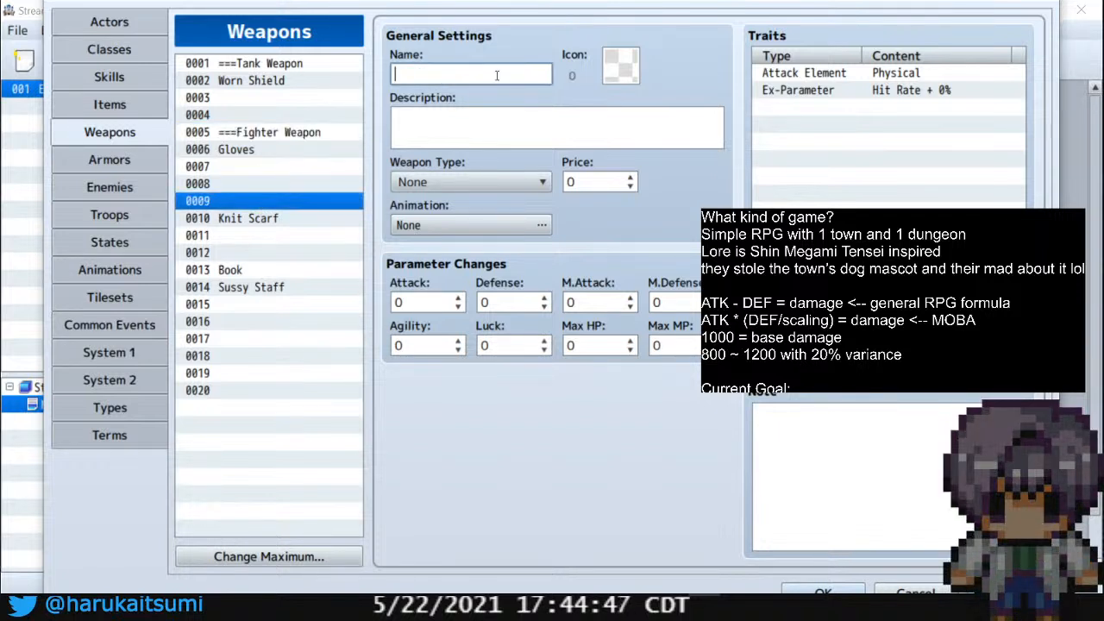
type("===Healer Weapon")
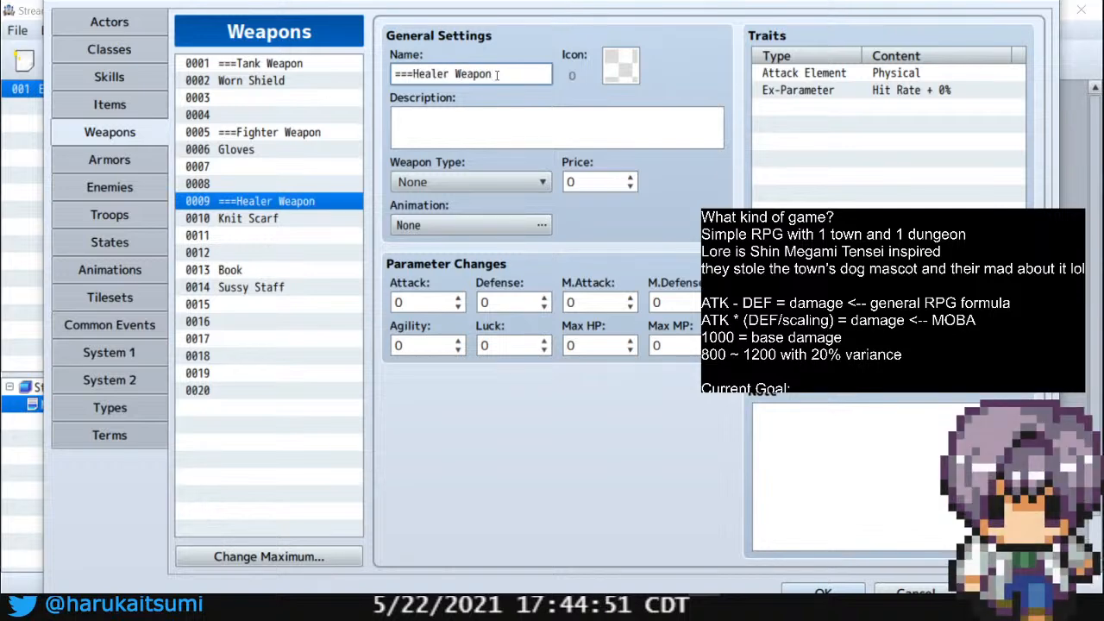
Rename the Sussy Staff entry in weapon slot 0014 to "Manga Book"
left_click(231, 289)
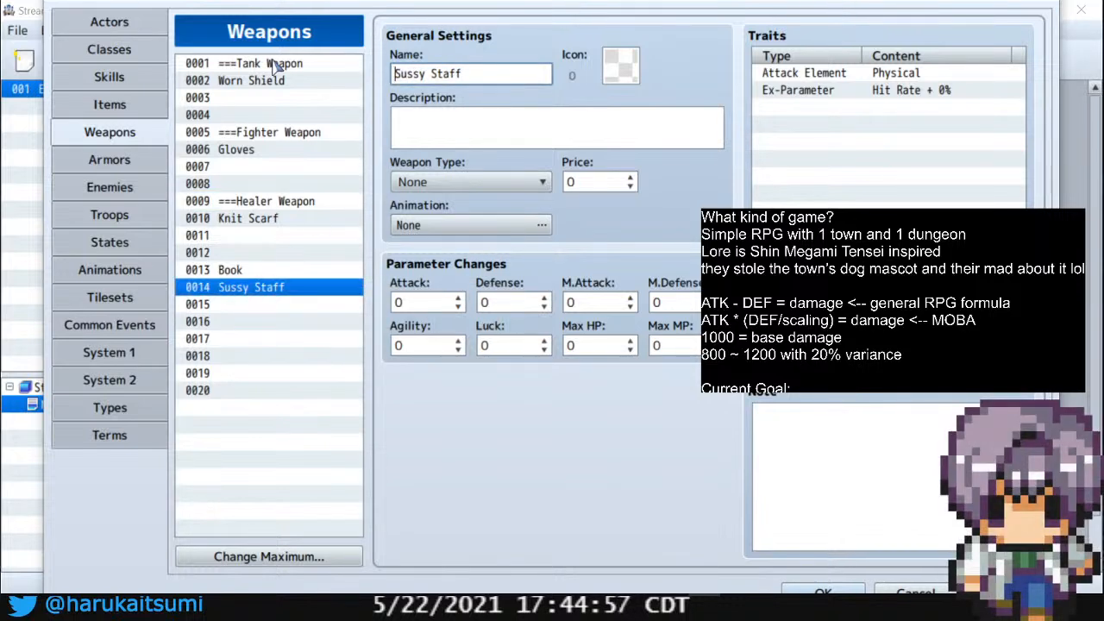
key("Delete")
key("Delete")
key("Delete")
key("Delete")
key("Delete")
key("Delete")
key("Delete")
key("Delete")
key("Delete")
key("Delete")
key("Delete")
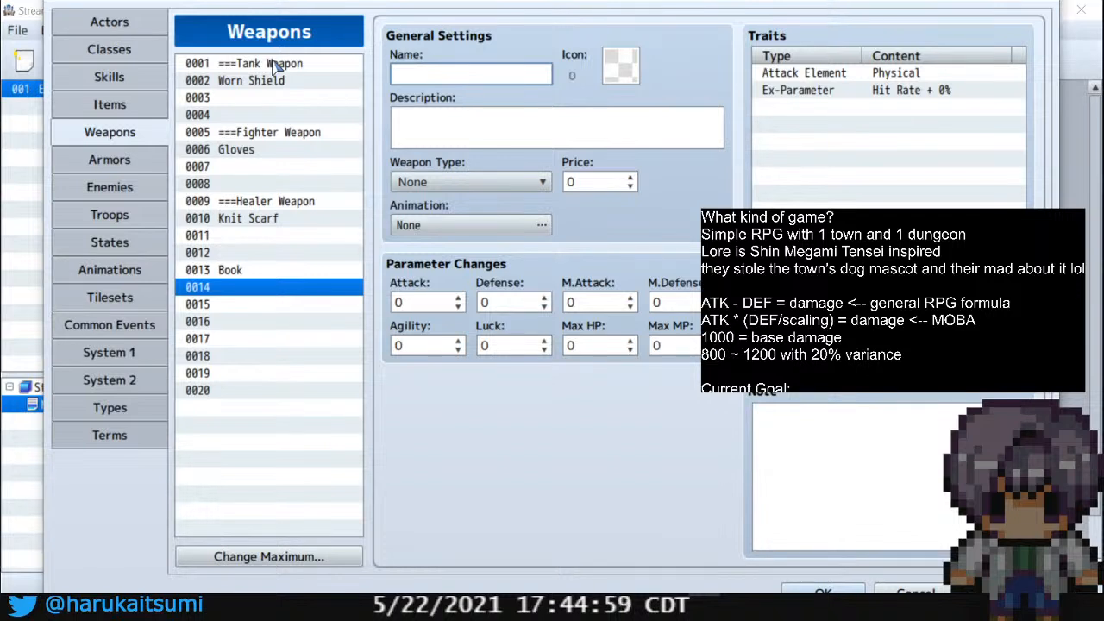
type("Manga ")
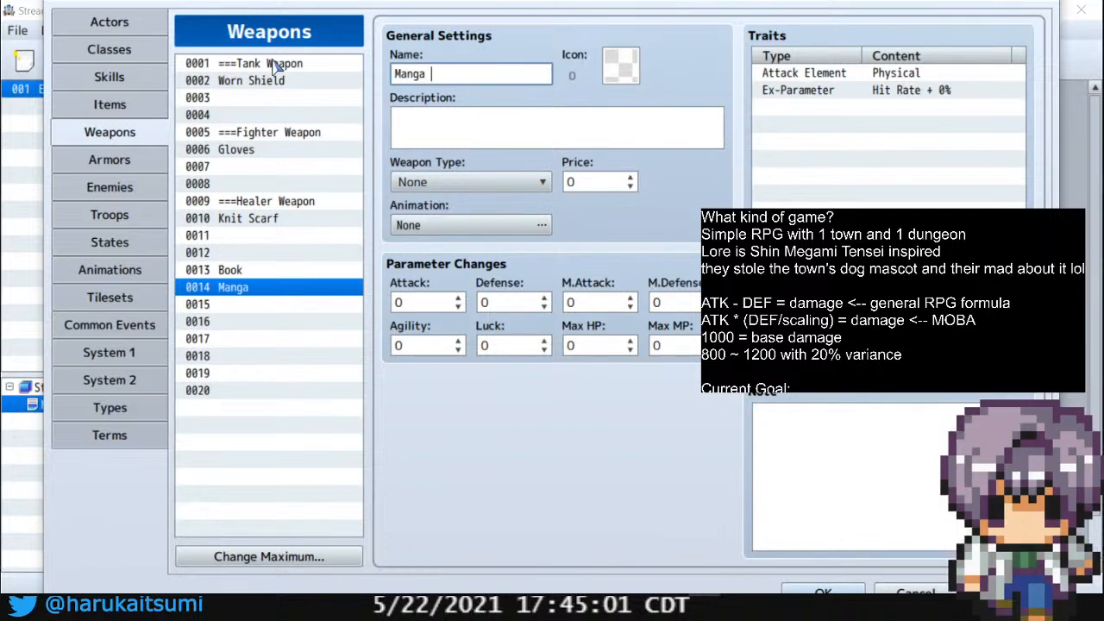
type("Book")
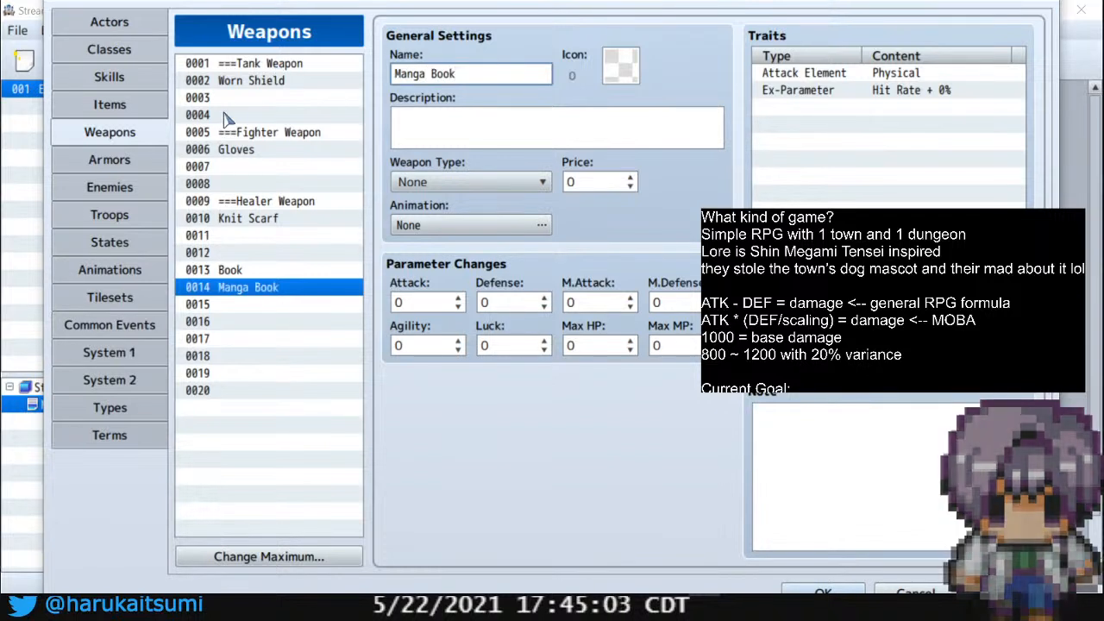
Rename the Book entry in weapon slot 0013 to the section heading "===DPS Weapon"
left_click(290, 274)
double_click(417, 74)
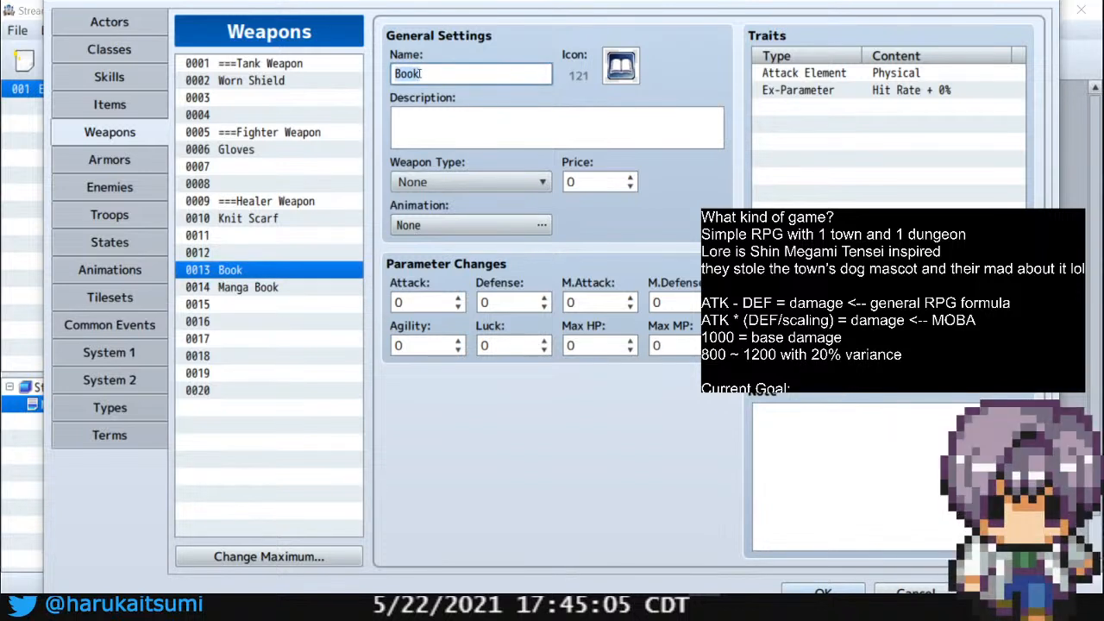
type("===")
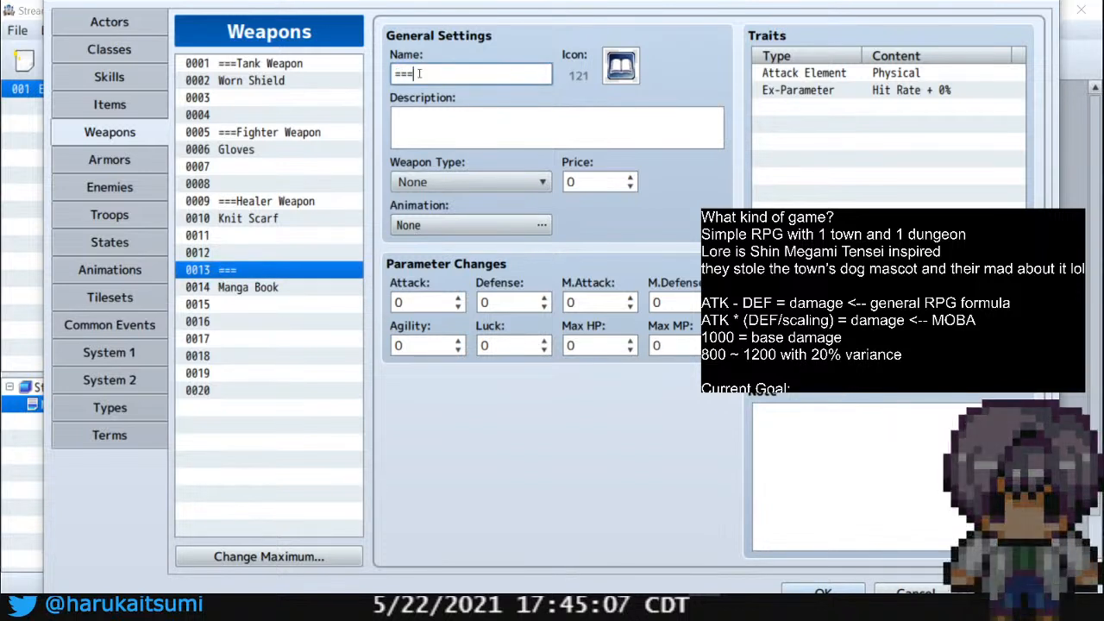
type("DPS Weapon")
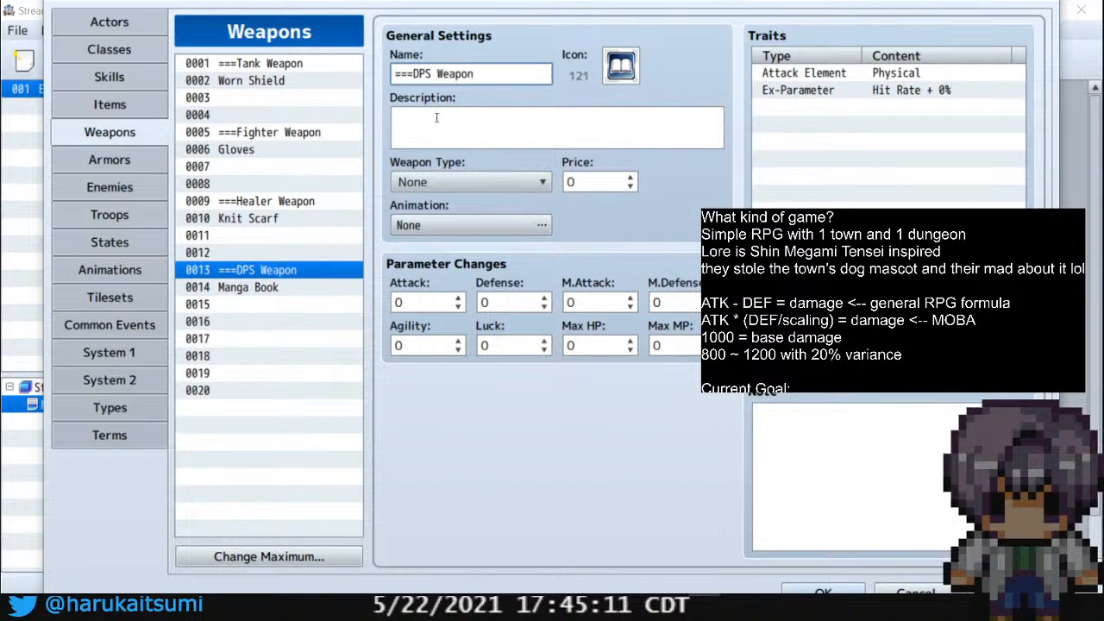
Rename the weapon in slot 0014, below the DPS heading, to "BL Manga"
left_click(249, 289)
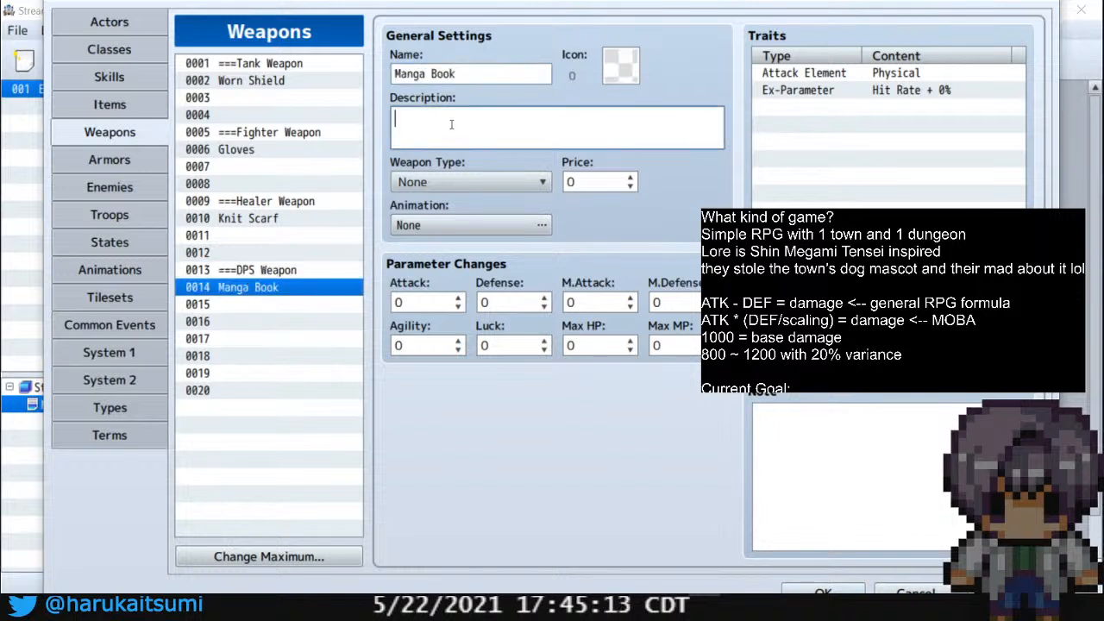
double_click(443, 73)
left_click_drag(436, 73, 342, 80)
type("B")
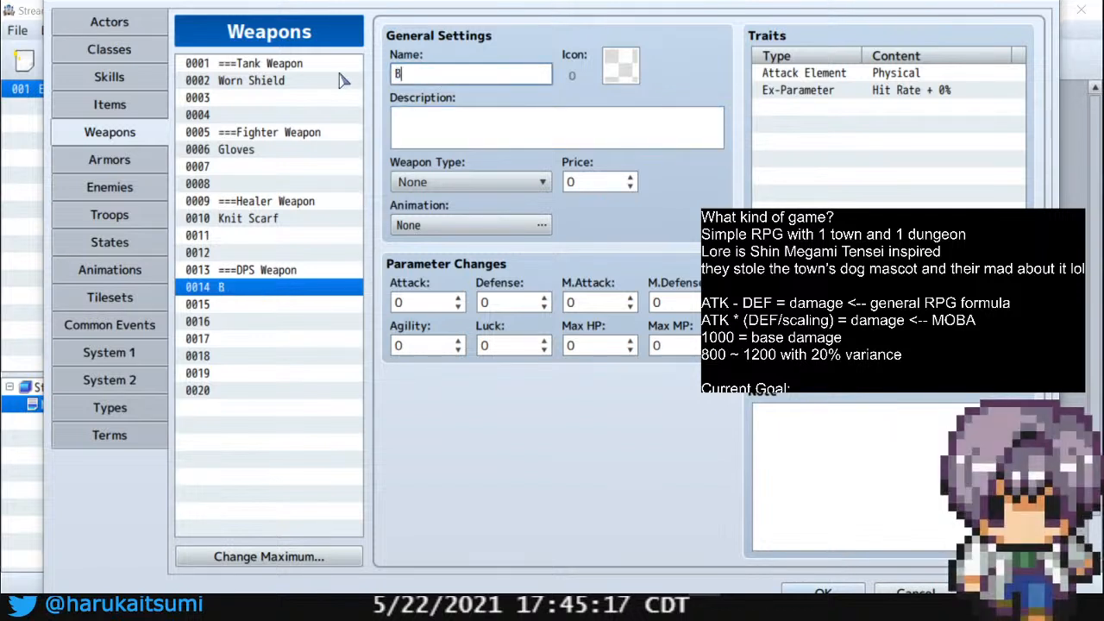
type("L Manga")
Give BL Manga the description "Starting weapon" and copy it to the descriptions of Worn Shield and Gloves
left_click(549, 134)
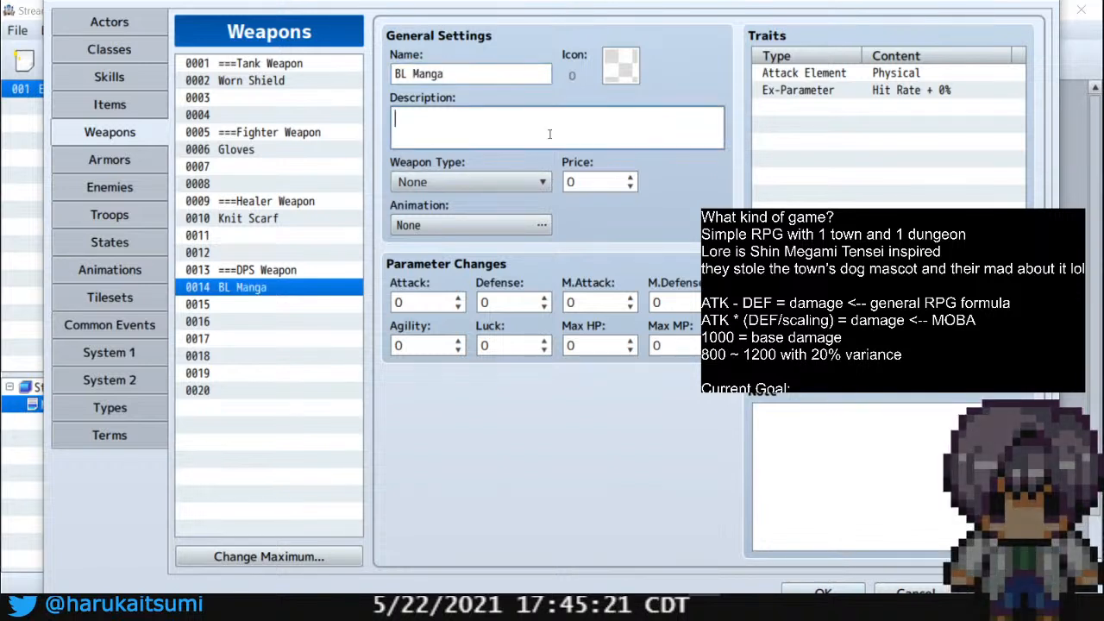
type("Starting weapon")
key("ctrl+a")
key("ctrl+c")
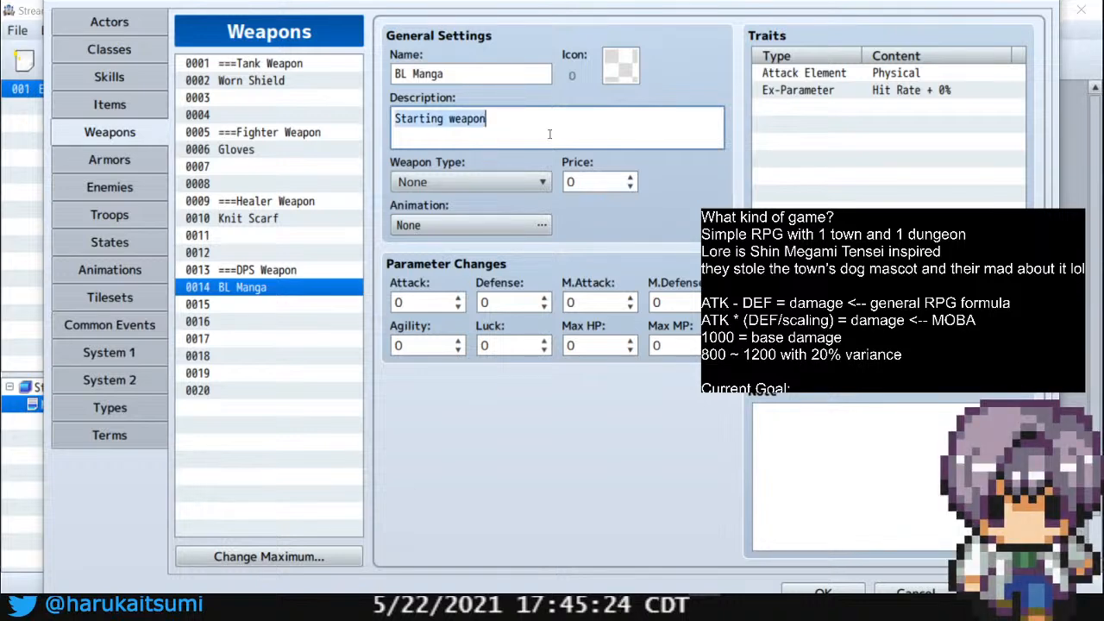
left_click(341, 83)
left_click(483, 130)
key("ctrl+v")
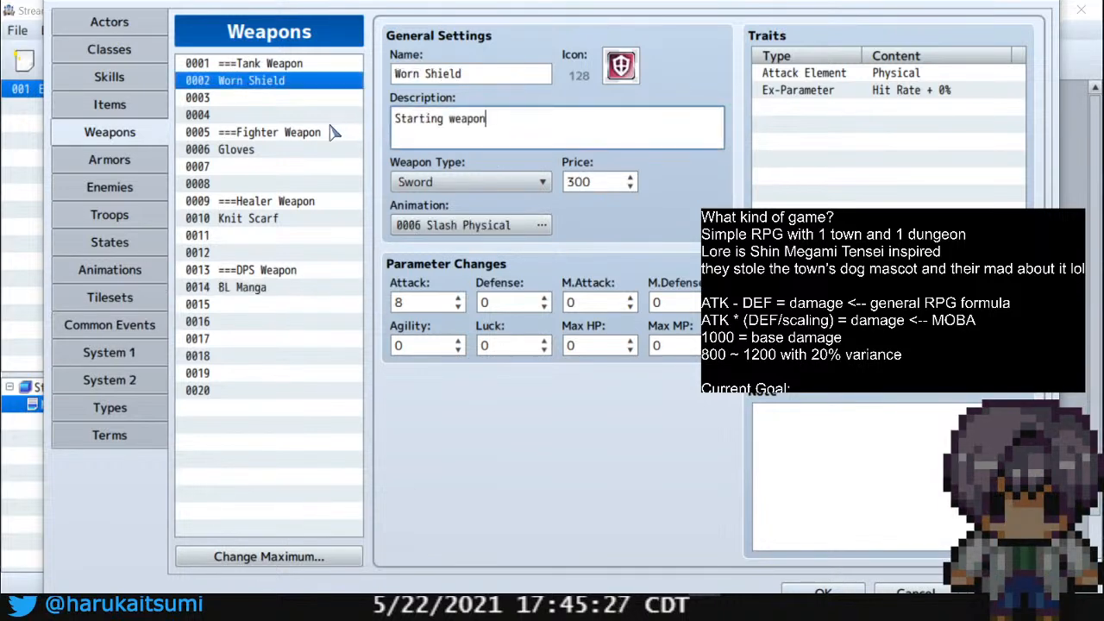
left_click(259, 150)
left_click(518, 138)
key("ctrl+v")
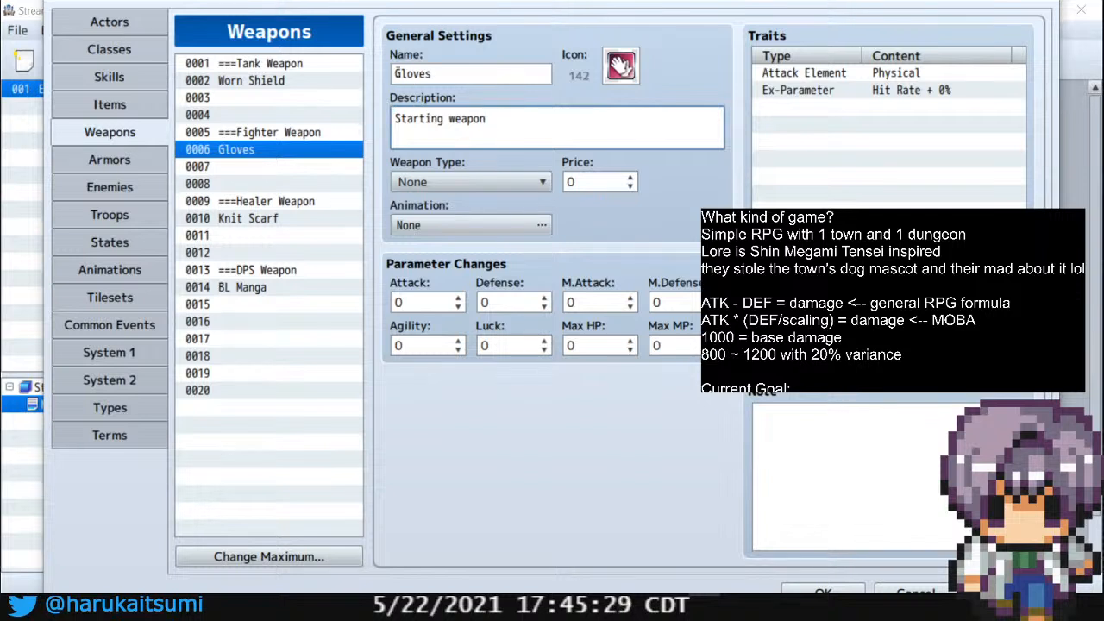
Rename the Gloves entry in weapon slot 0006 to "Gardener Gloves"
left_click(397, 73)
key("Home")
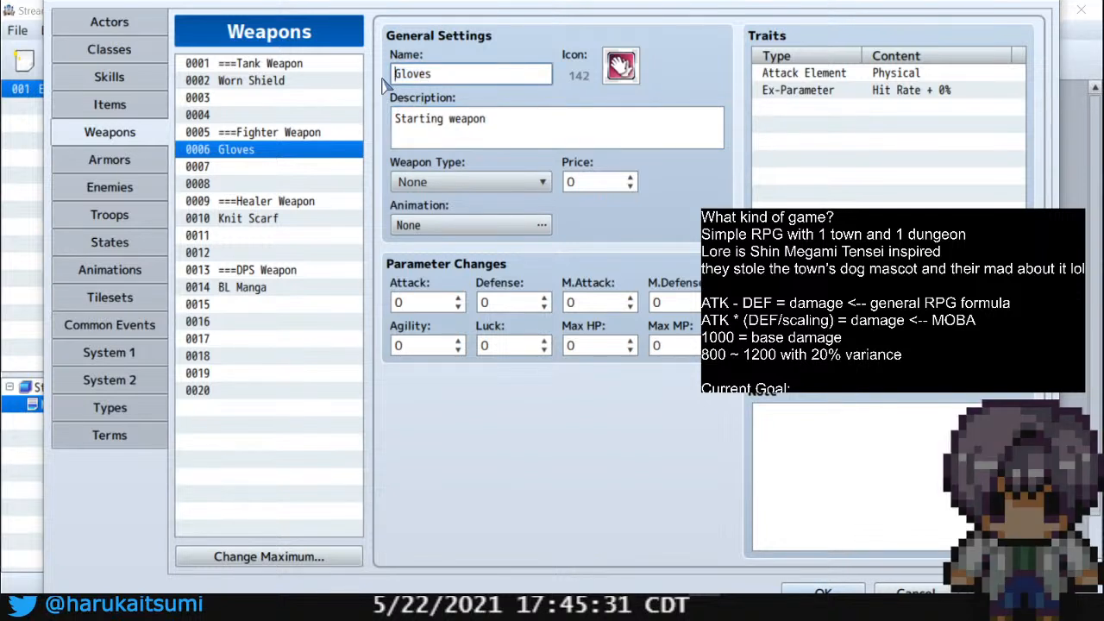
type("Garde")
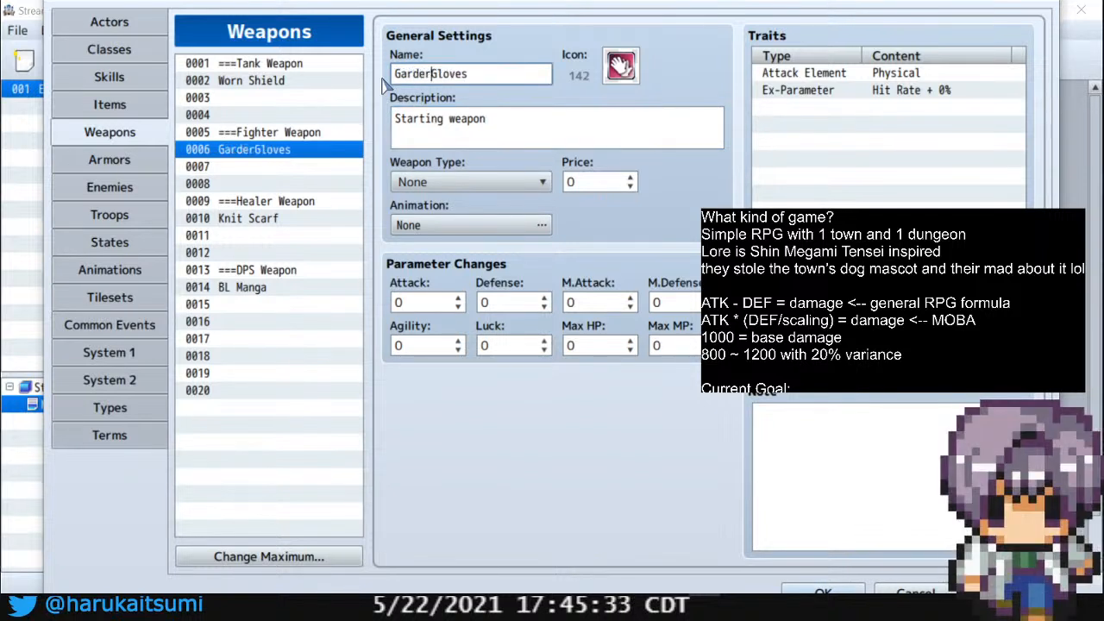
type("ner")
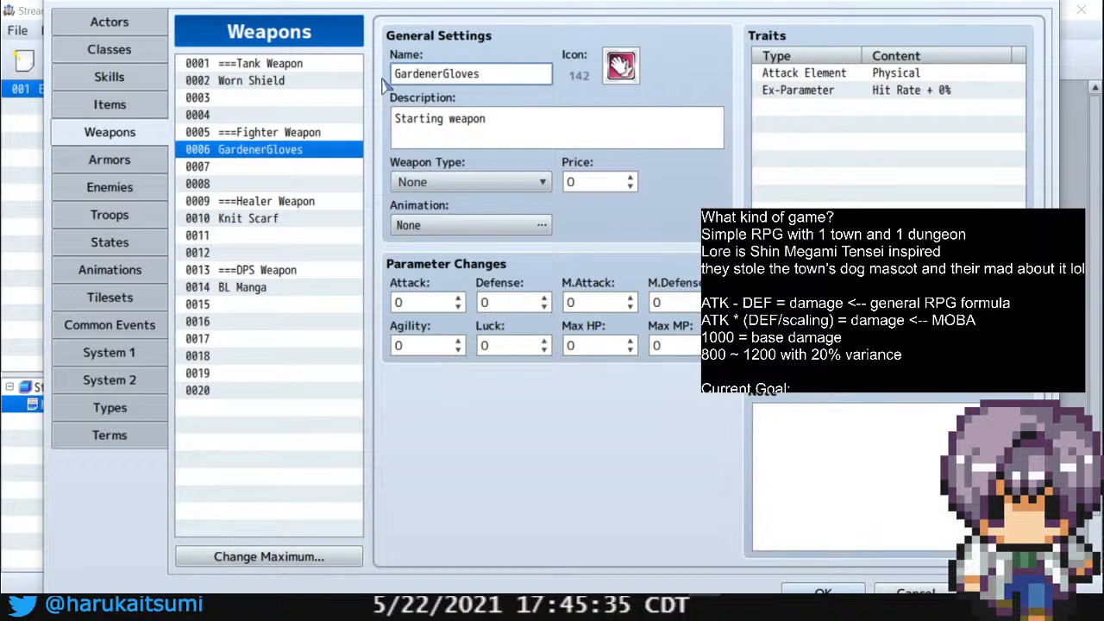
Set the description of the Knit Scarf weapon to "Starting weapon"
left_click(264, 225)
left_click(495, 125)
type("Starting weapon")
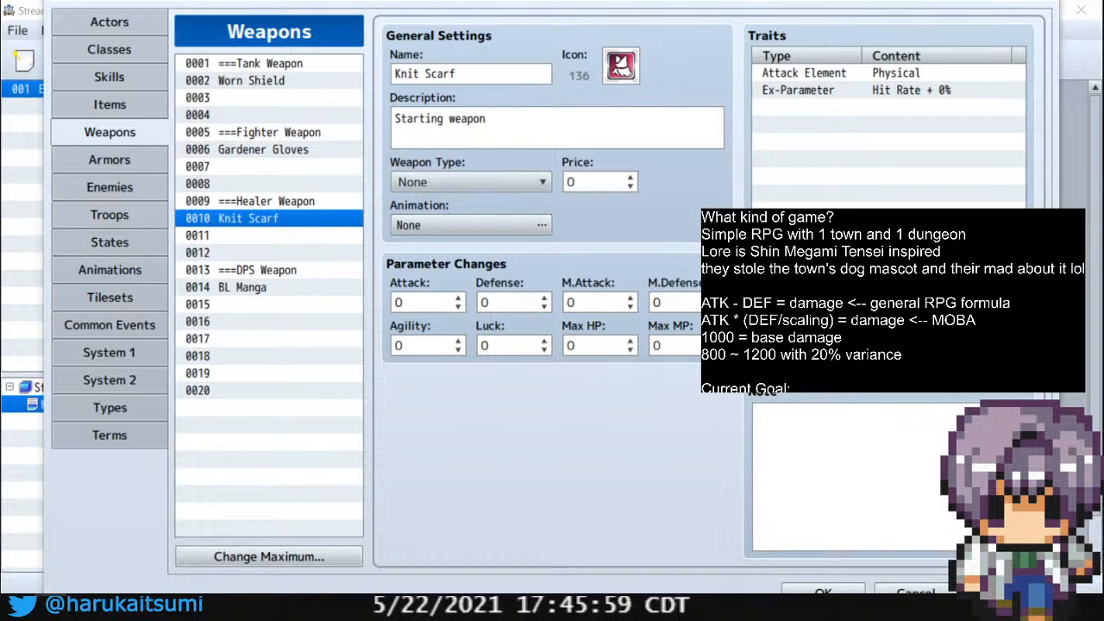
Change the BL Manga weapon's name to "BL♂ Manga" and assign it the open-book icon 121
left_click(246, 288)
left_click(407, 75)
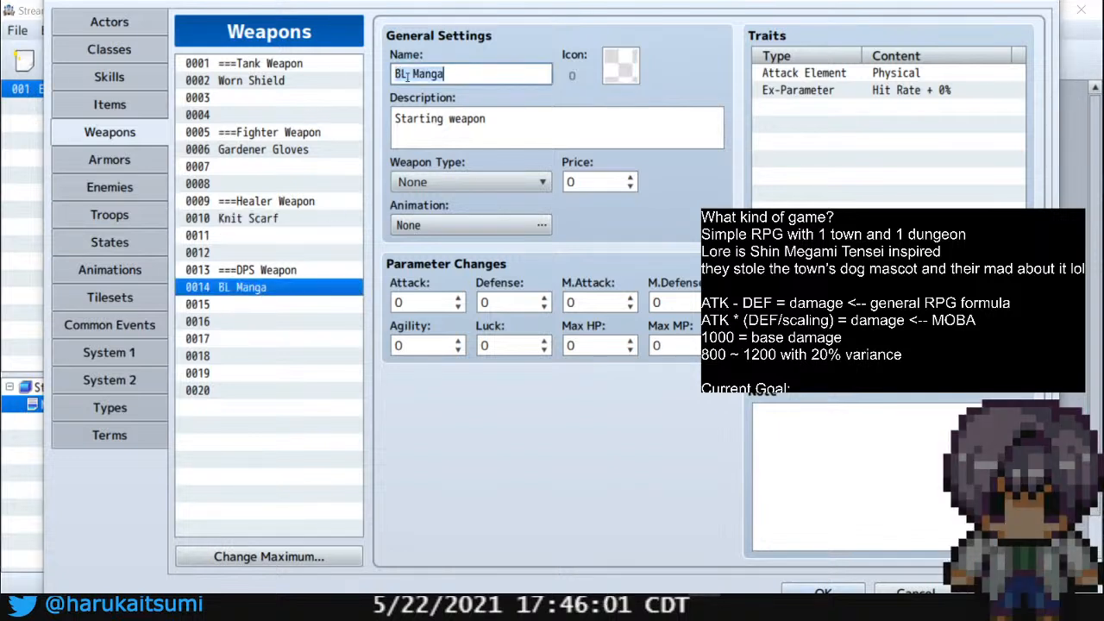
left_click(409, 73)
type("♂")
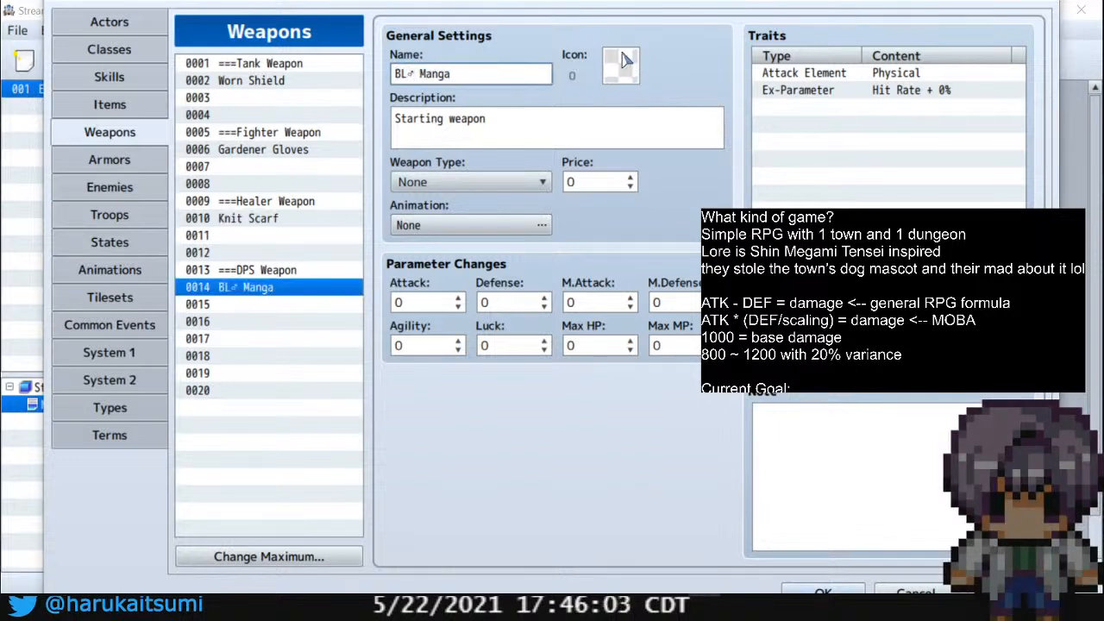
double_click(625, 62)
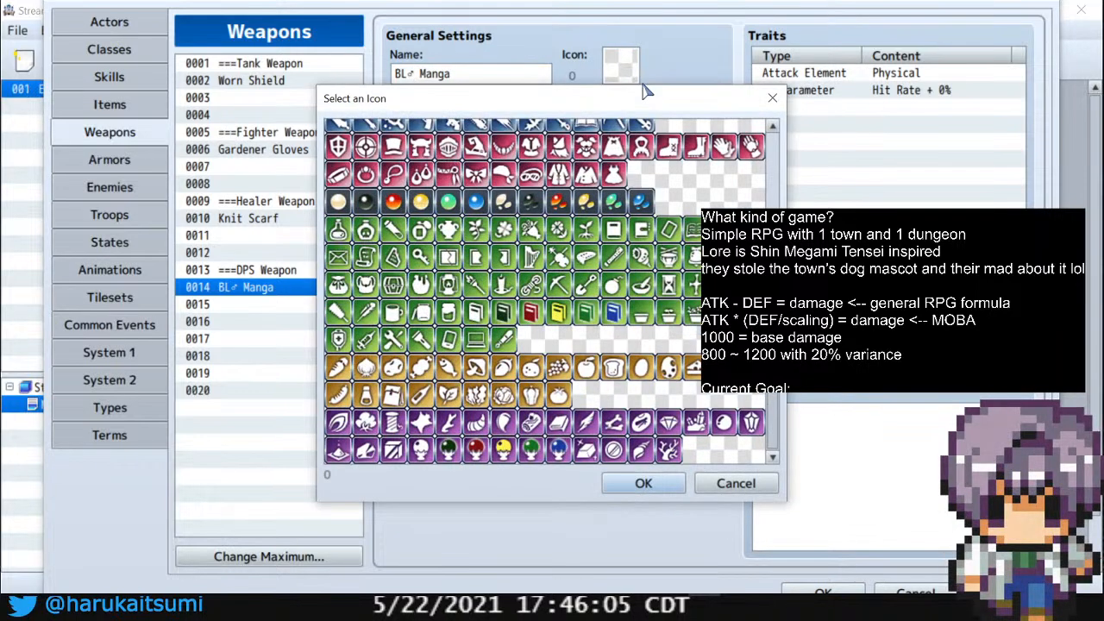
scroll(557, 166, "up", 1)
double_click(585, 145)
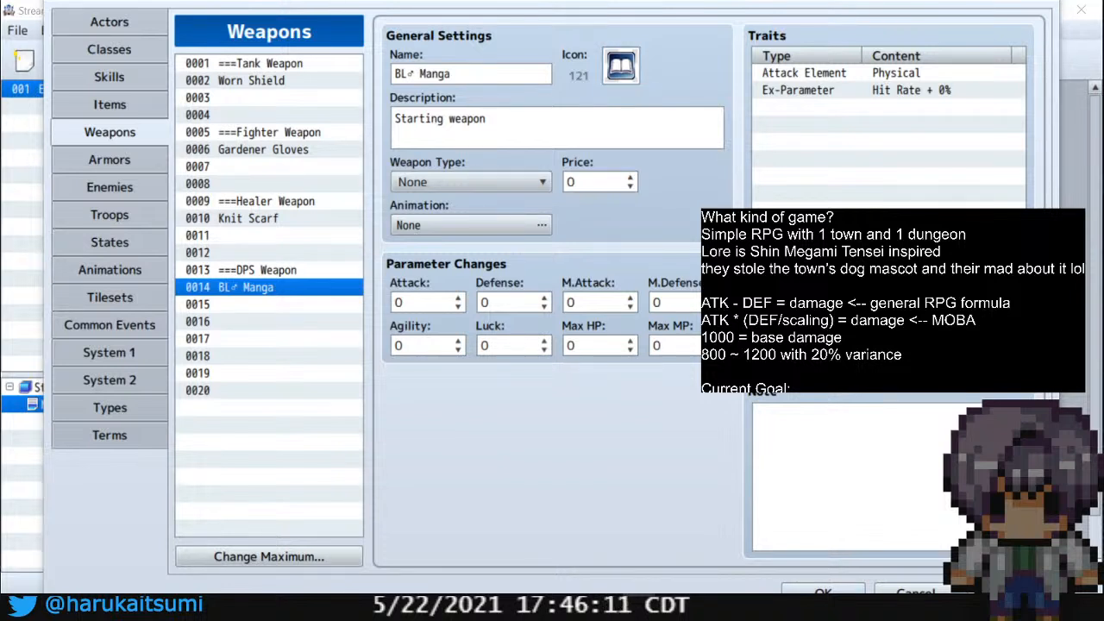
Name the blank weapon slot 0004 in the Tank section "Thorn Shield"
left_click(293, 114)
left_click(428, 75)
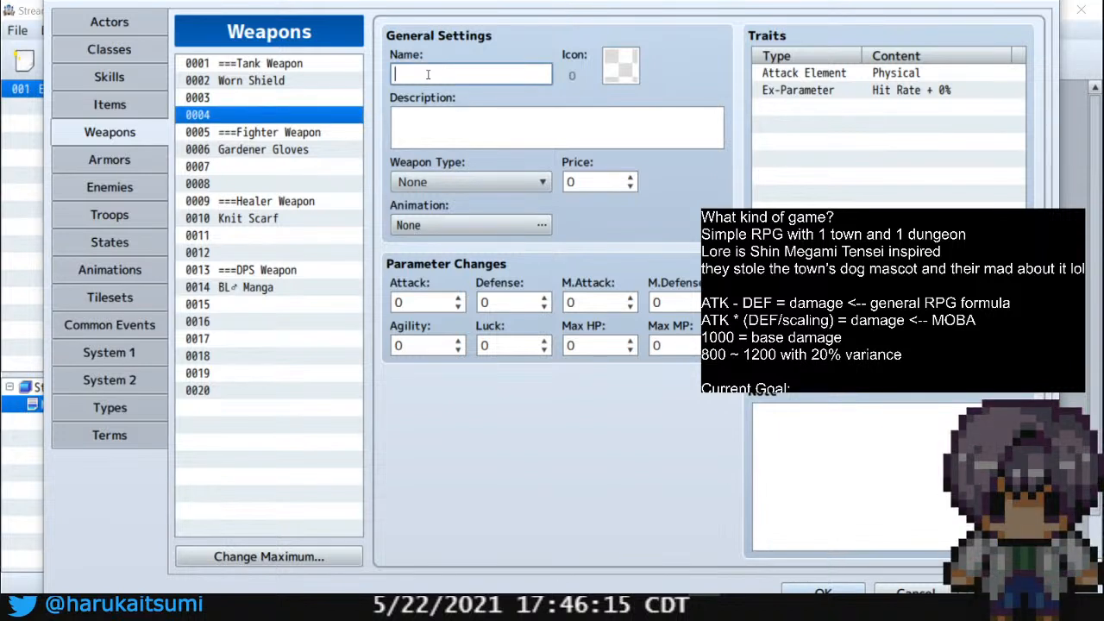
type("Sist")
key("BackSpace")
key("BackSpace")
key("BackSpace")
key("BackSpace")
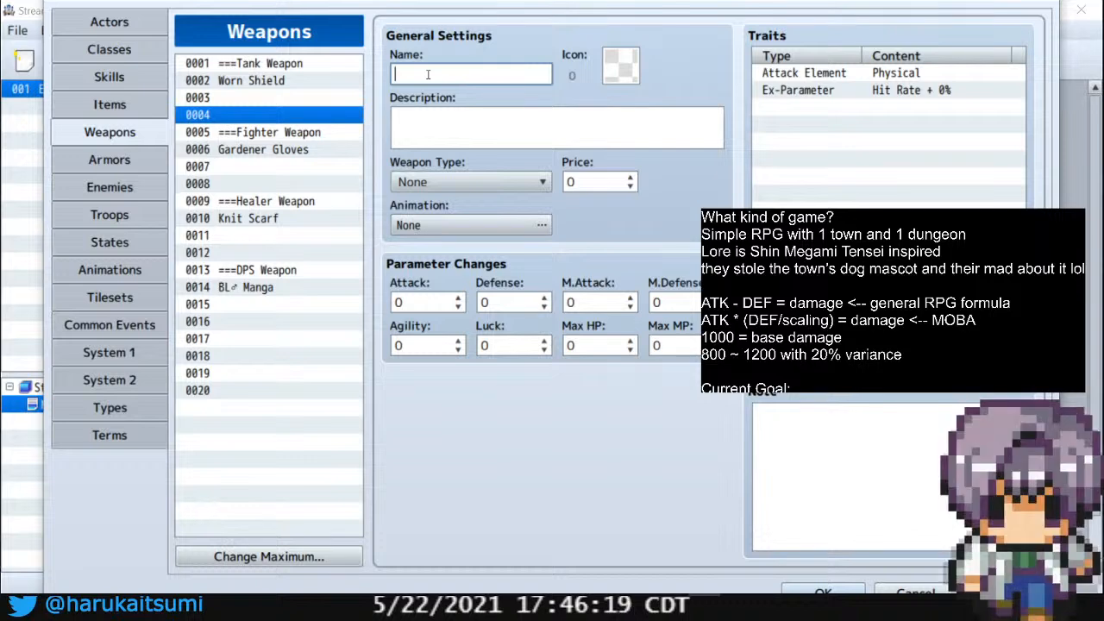
type("Thorn Shield")
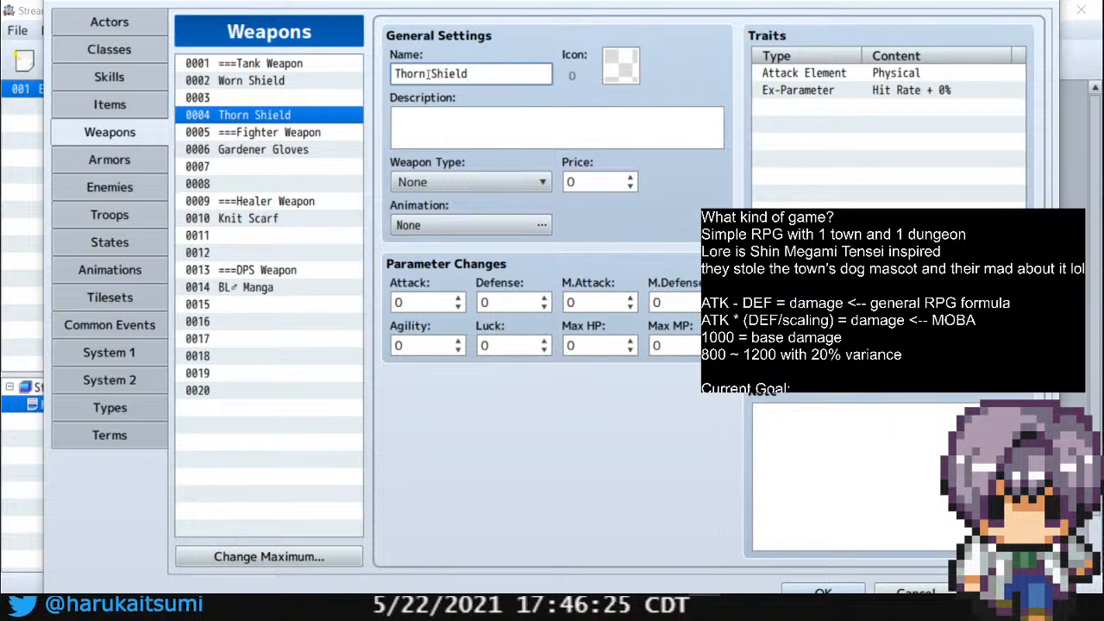
left_click(308, 185)
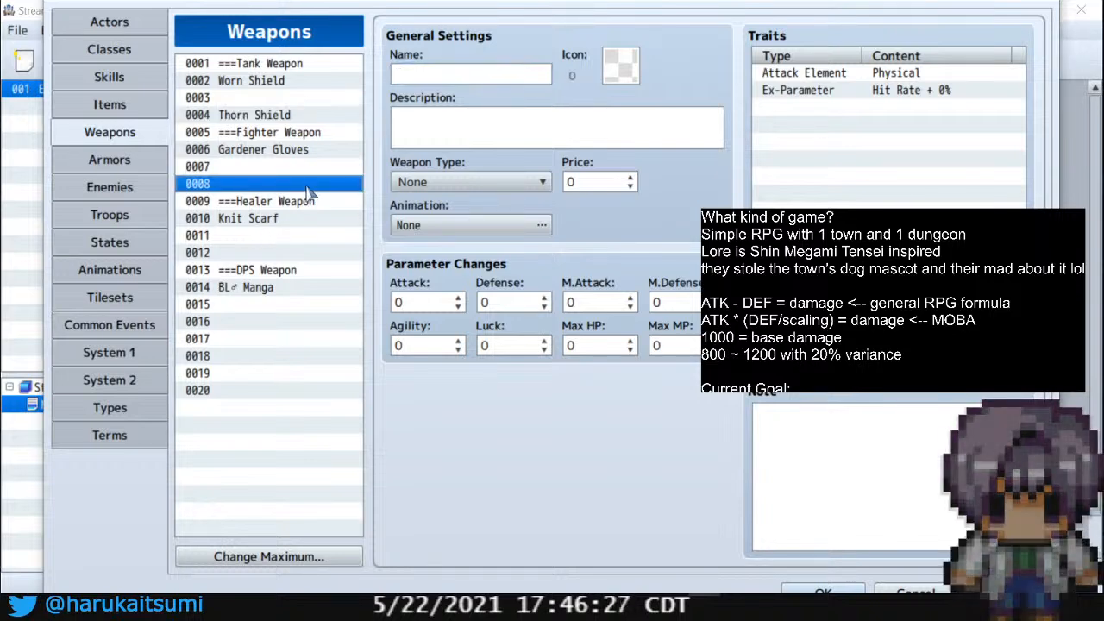
left_click(410, 72)
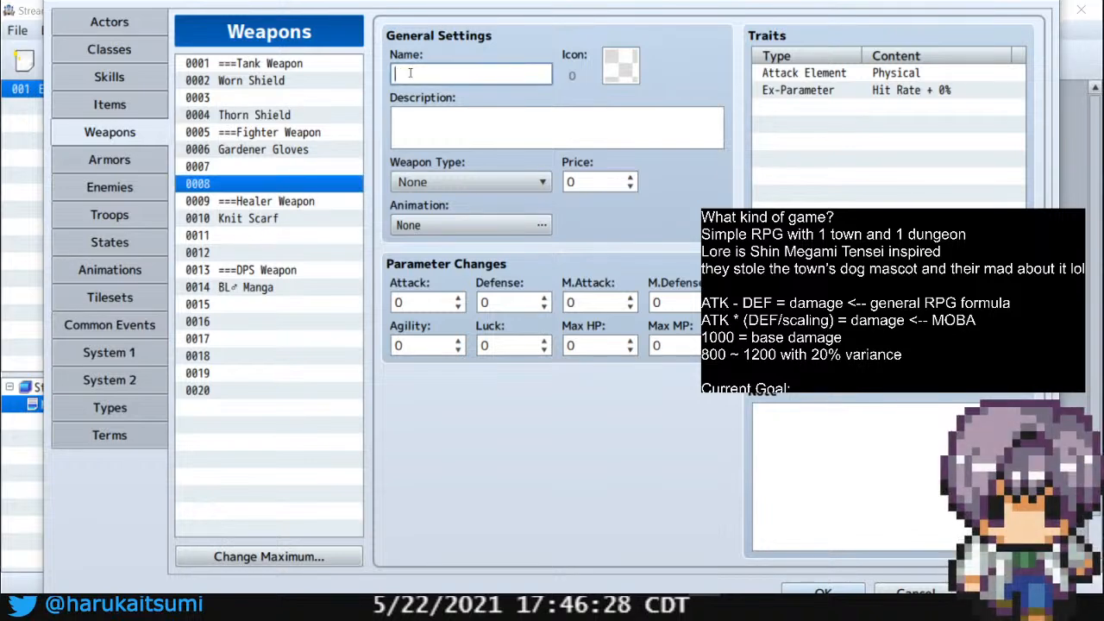
left_click(292, 167)
left_click(412, 76)
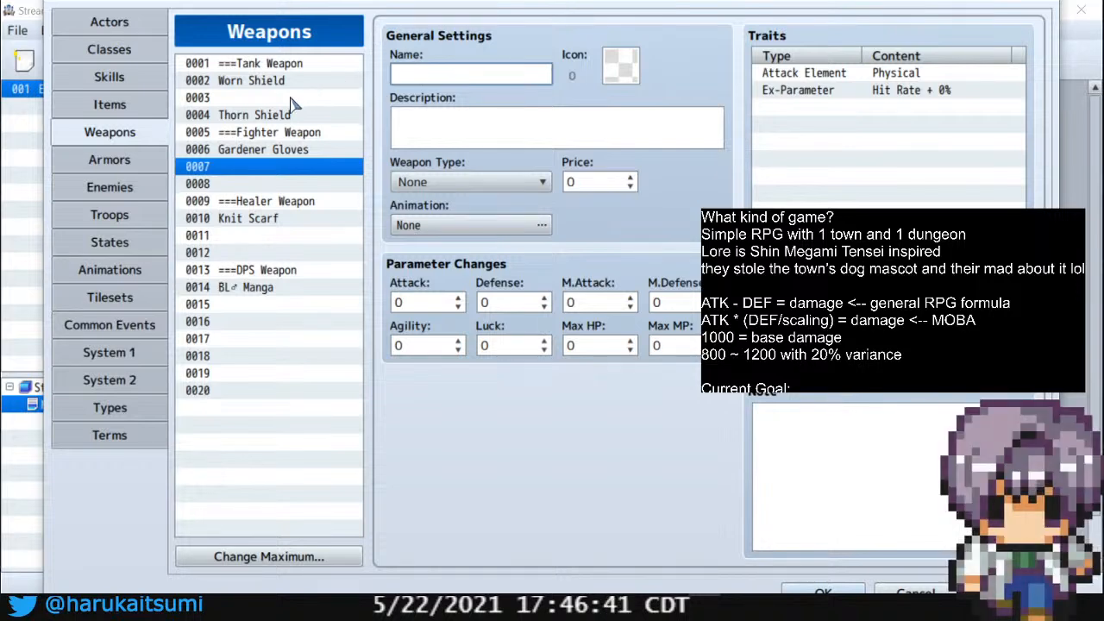
left_click(264, 237)
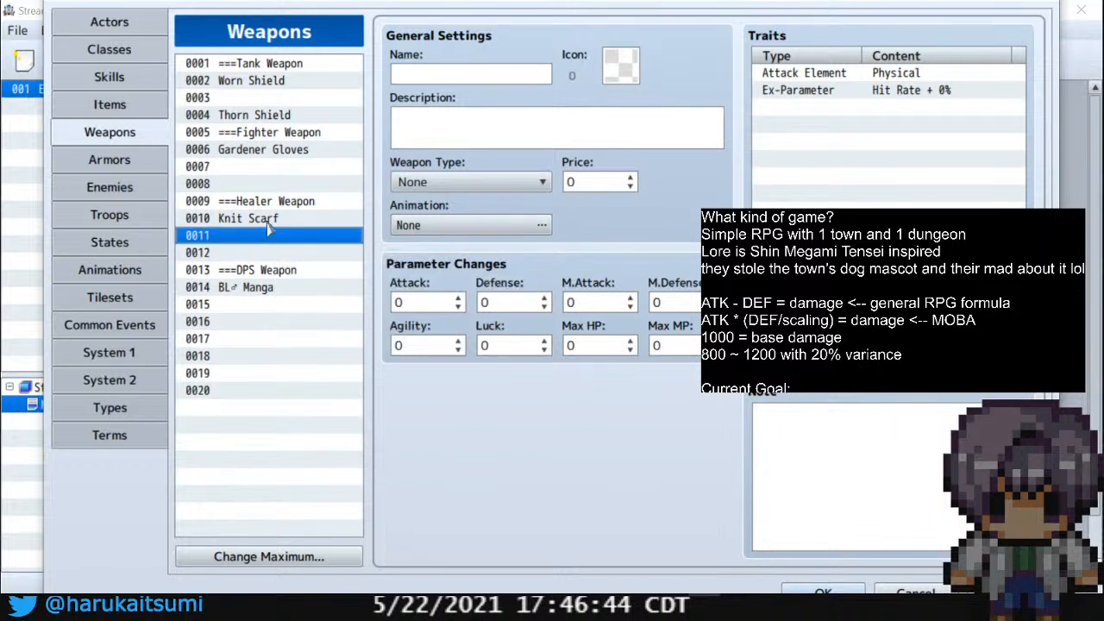
left_click(450, 75)
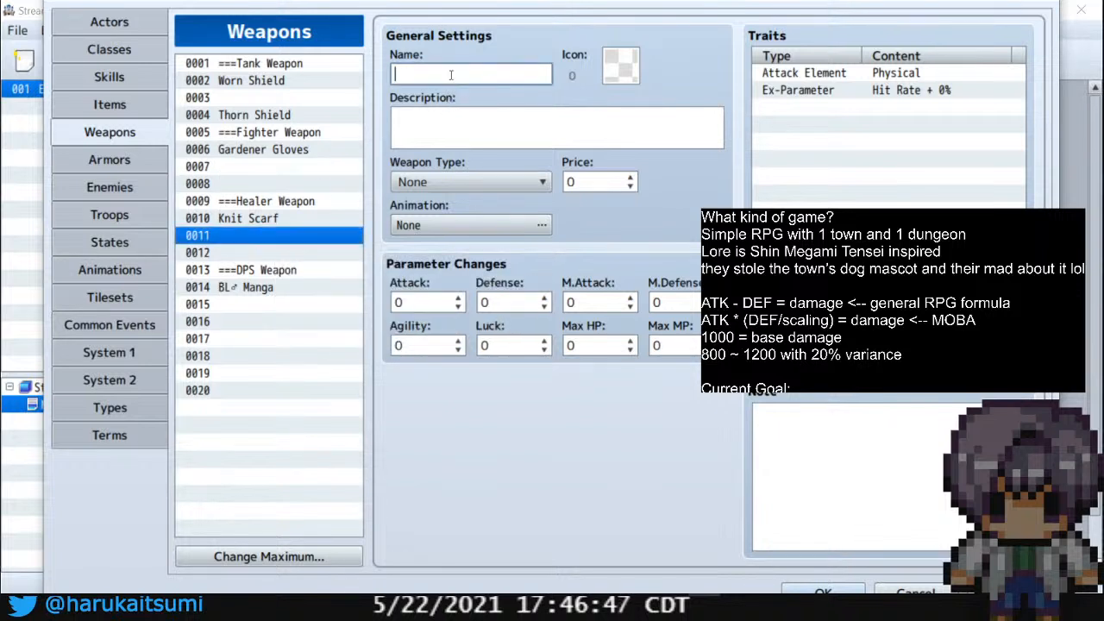
type("Inv")
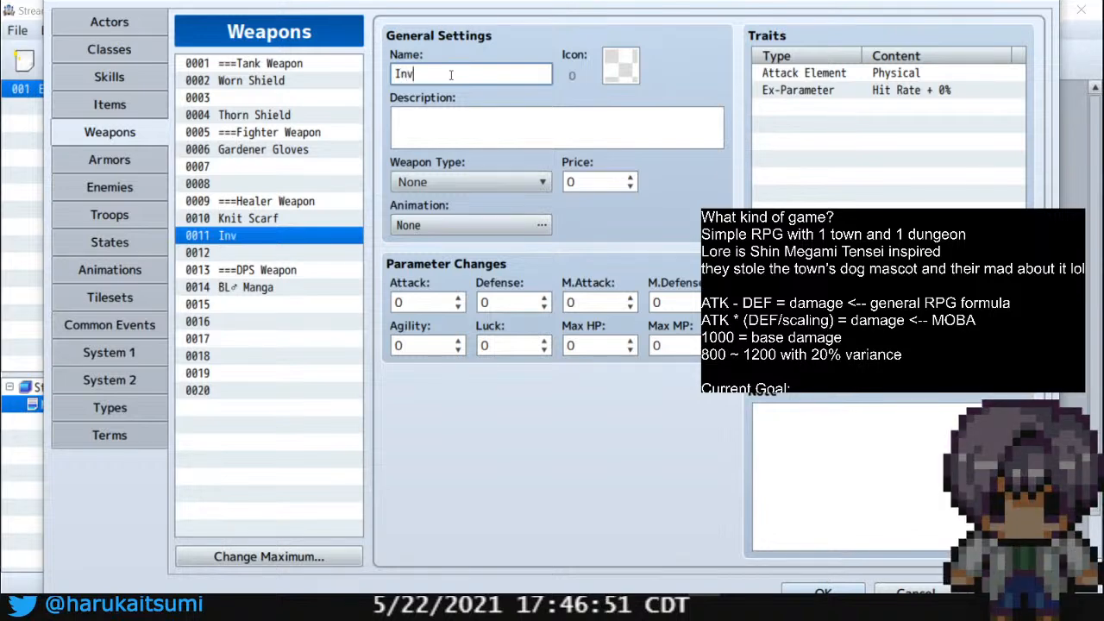
key("BackSpace")
key("BackSpace")
key("BackSpace")
Copy the Knit Scarf name into the blank weapon slot 0011 in the Healer section
left_click(268, 220)
left_click(397, 76)
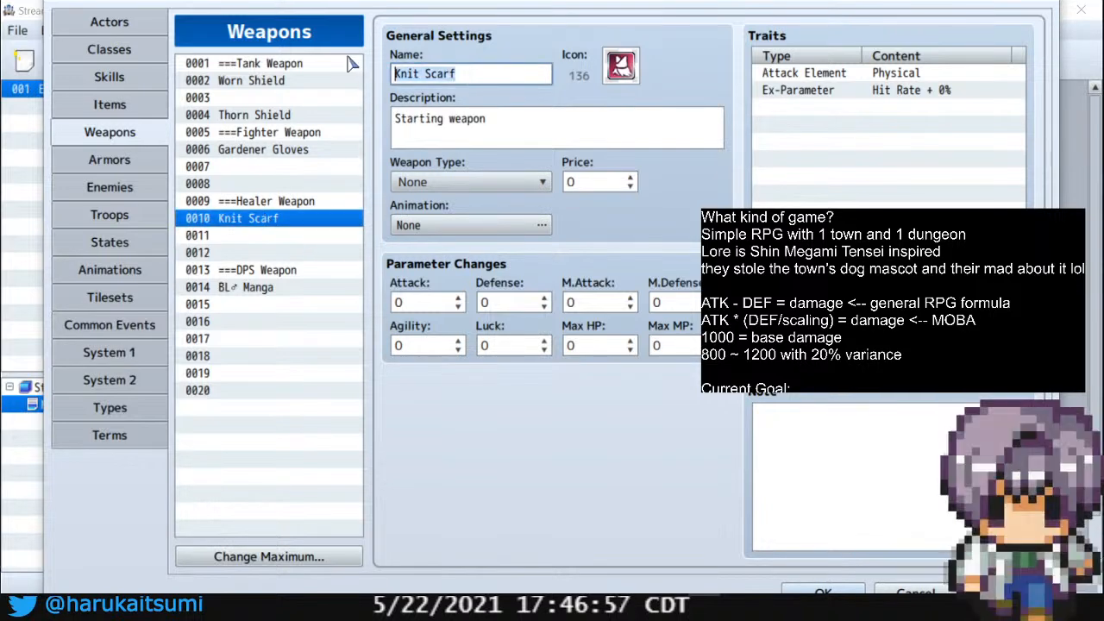
left_click(259, 237)
type("Knit Scarf")
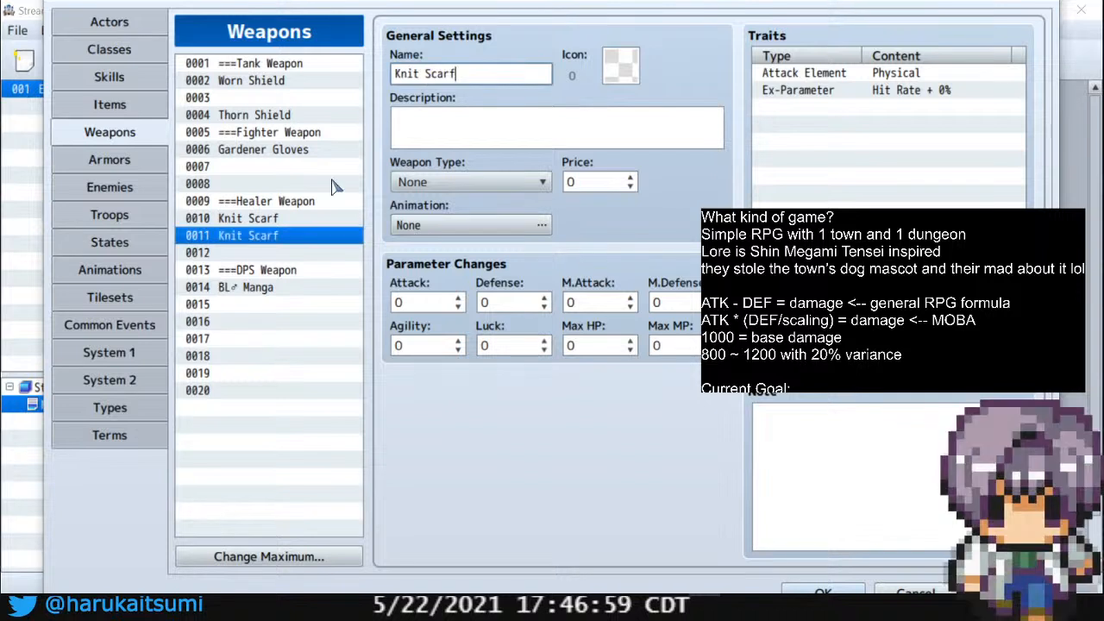
left_click(270, 221)
double_click(398, 72)
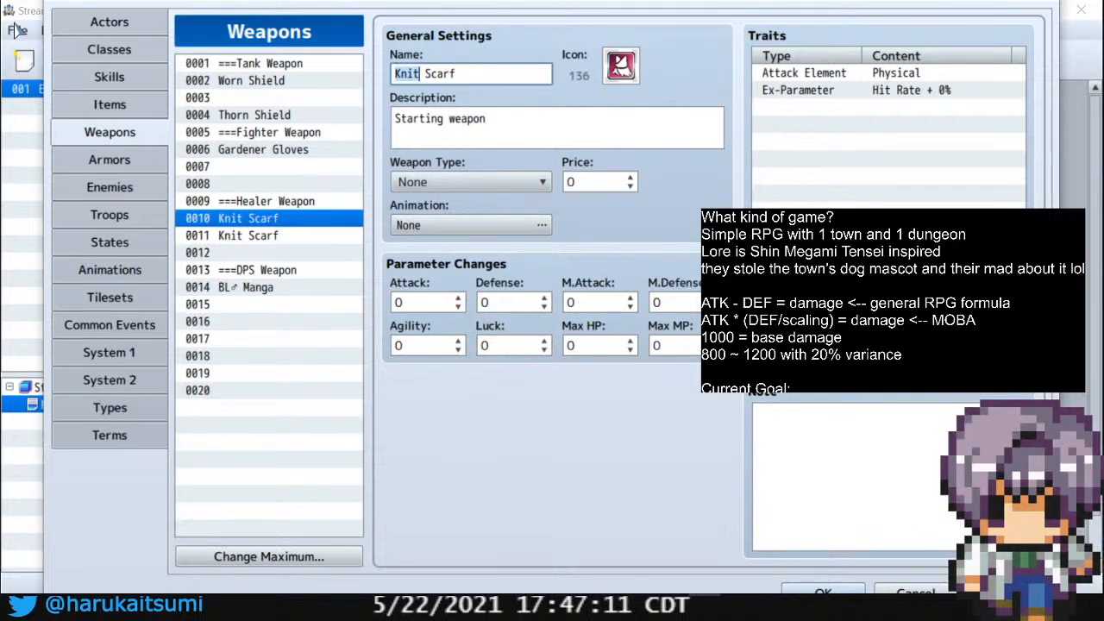
Rename the DEF Ring armor as "Tactical Bikini"
left_click(97, 161)
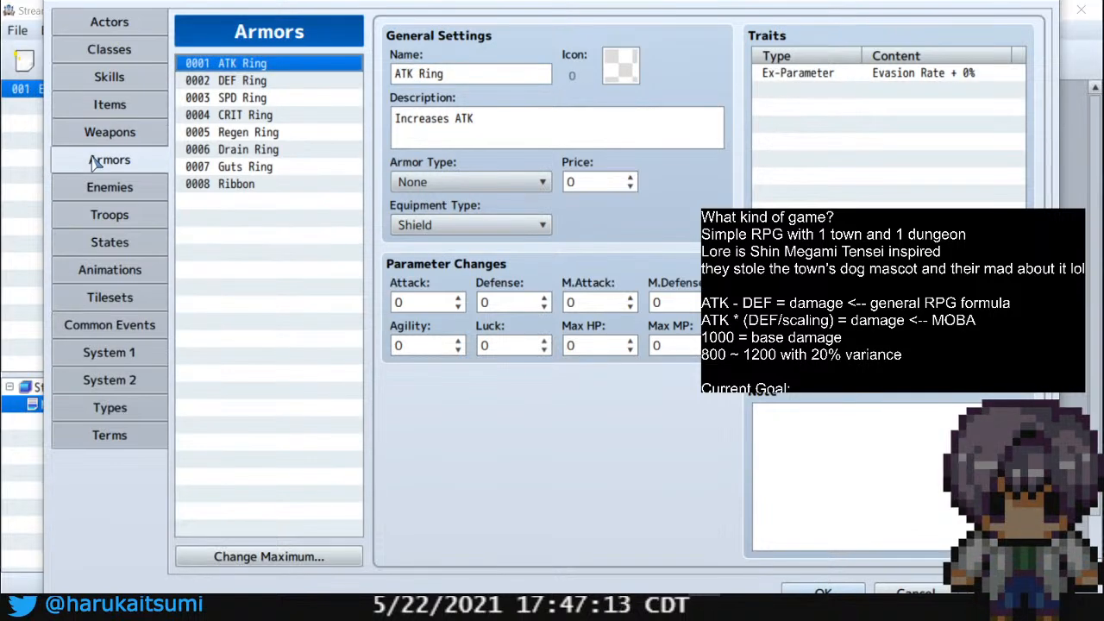
left_click(281, 82)
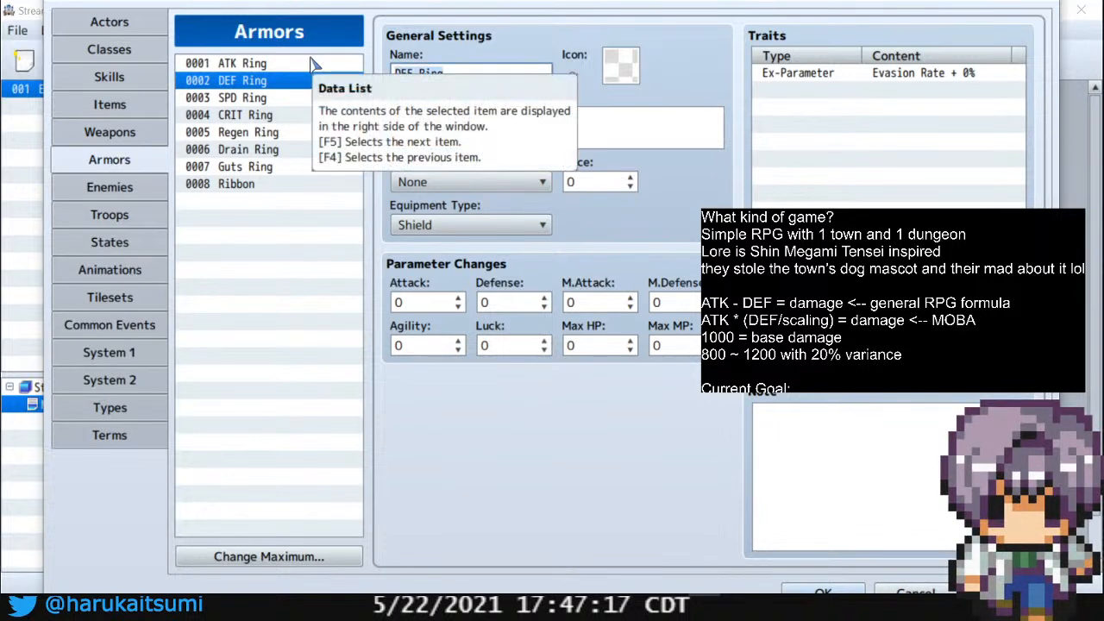
type("Tactical")
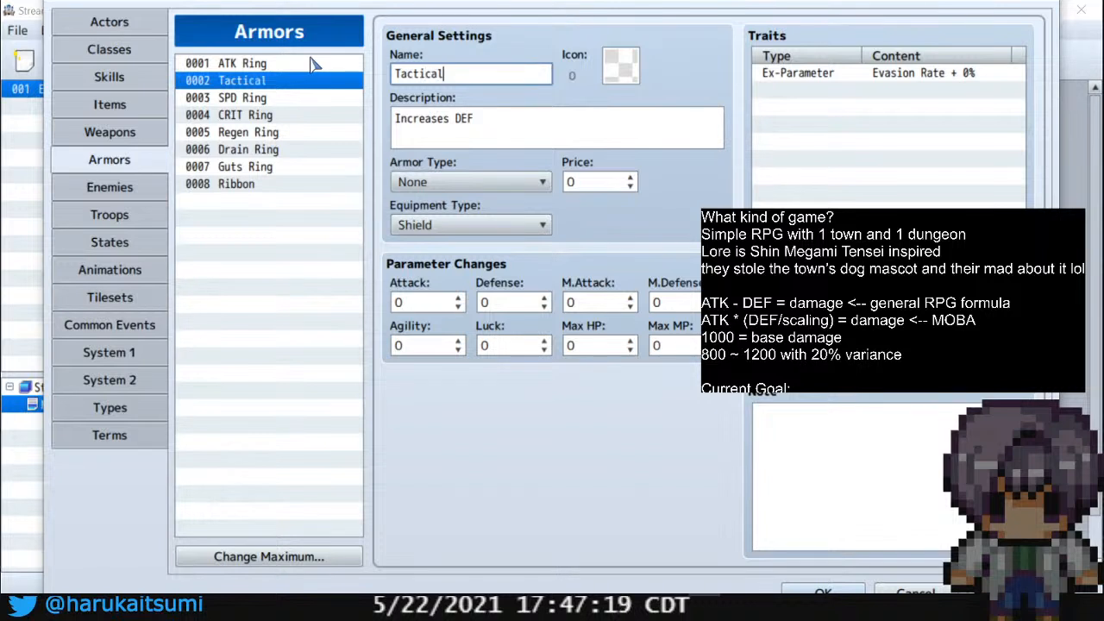
type(" Bikini")
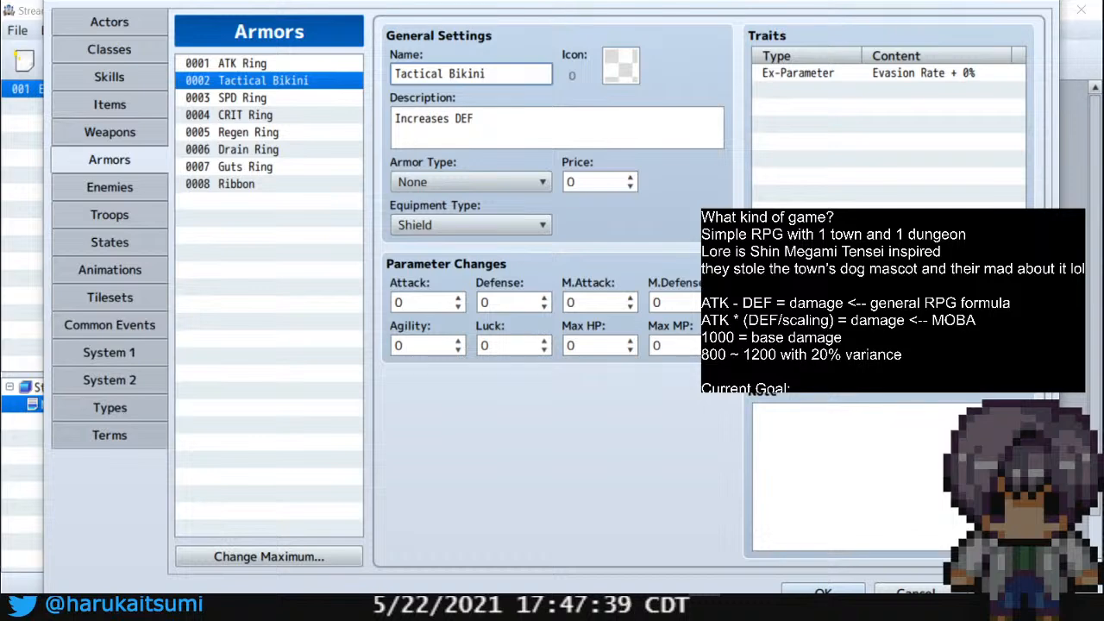
left_click(256, 67)
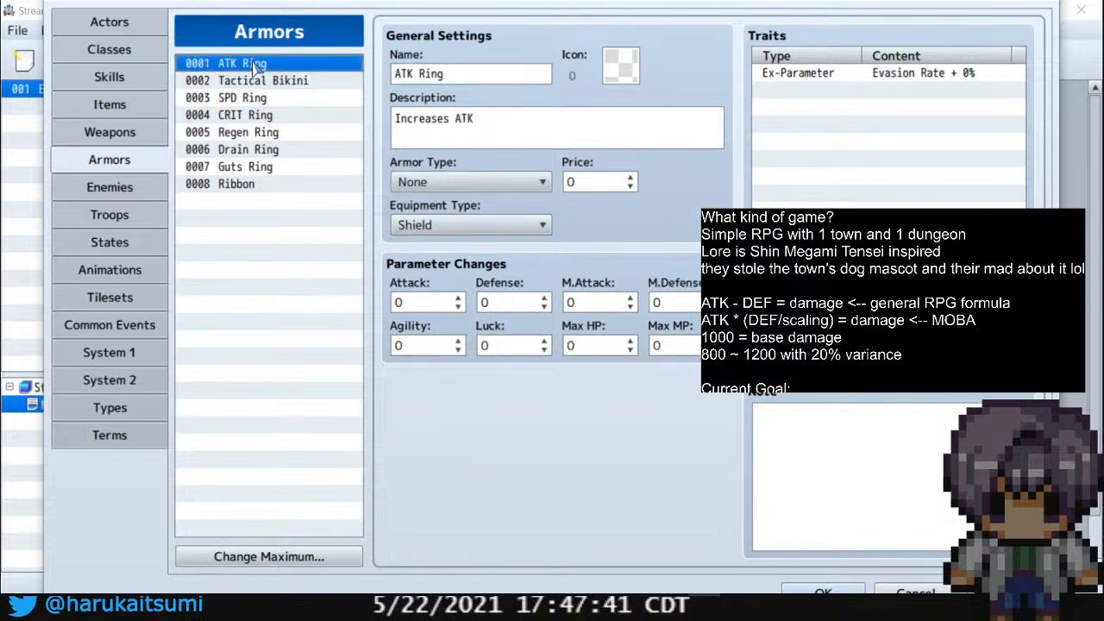
Rename the Knit Scarf weapon in slot 0010 of the Healer section as "Fur"
left_click(109, 134)
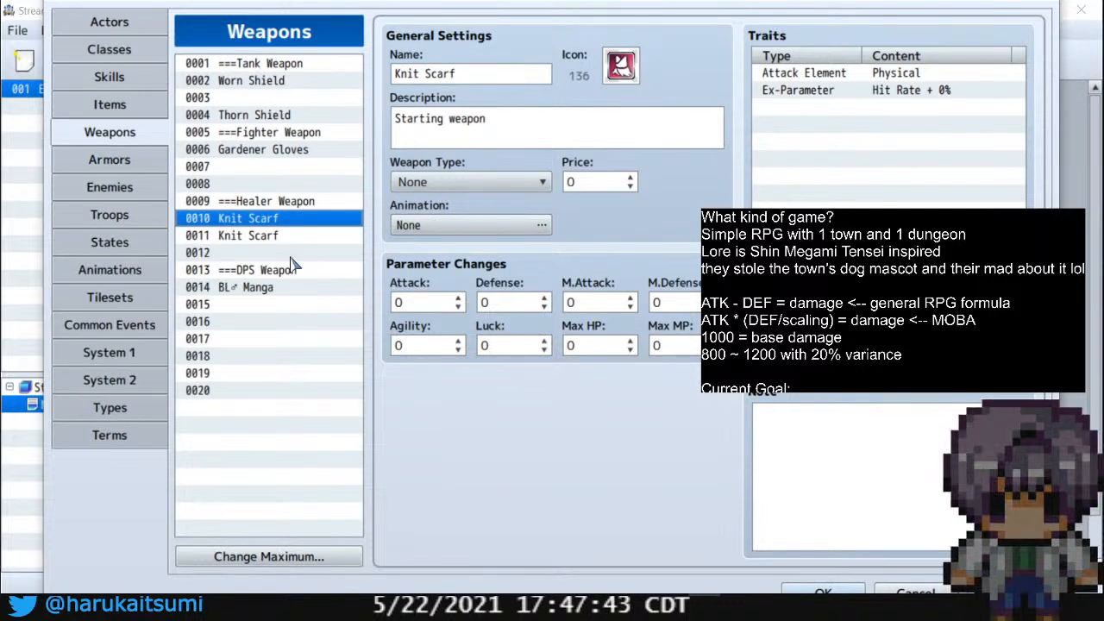
left_click_drag(465, 71, 338, 85)
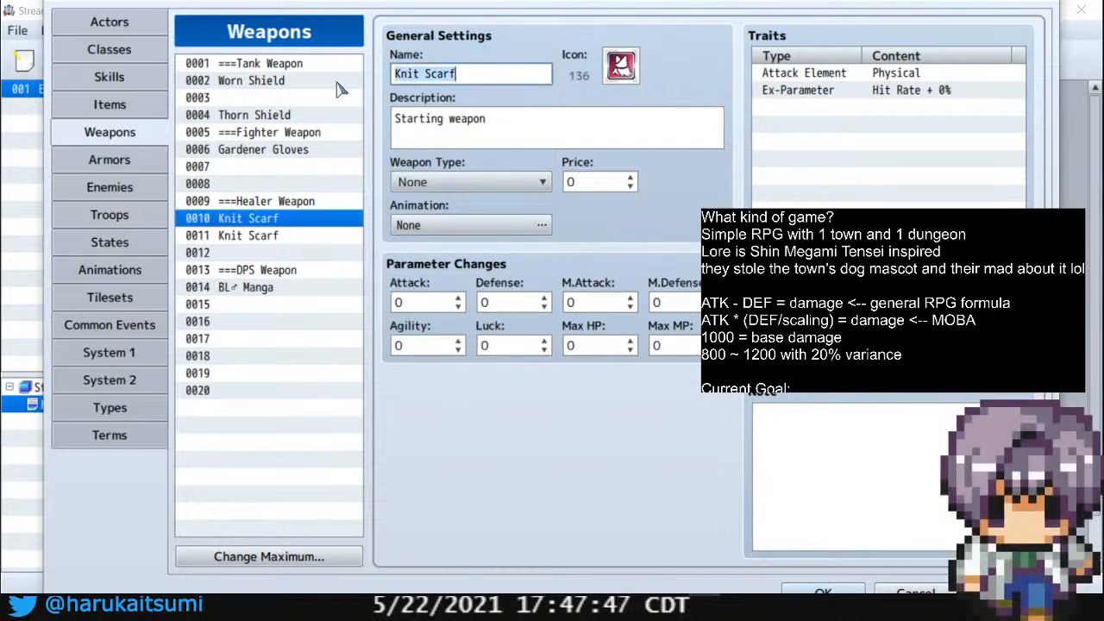
type("fur")
key("BackSpace")
key("BackSpace")
key("BackSpace")
type("Fur")
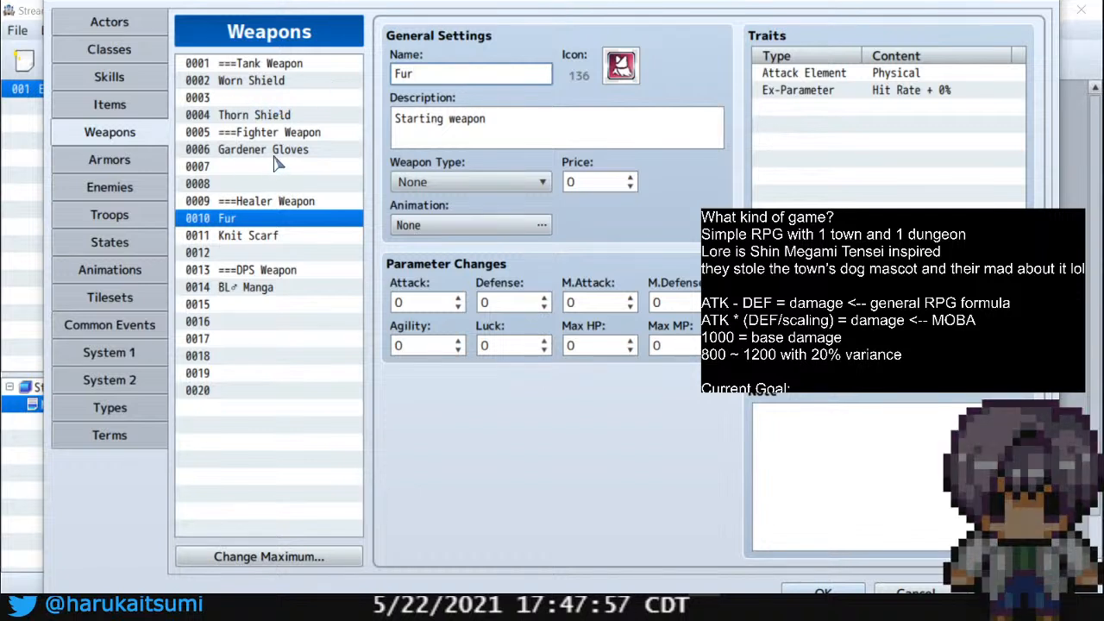
Move the Worn Shield name from weapon slot 0002 to the blank slot 0003 in the Tank section
left_click(261, 99)
left_click(452, 70)
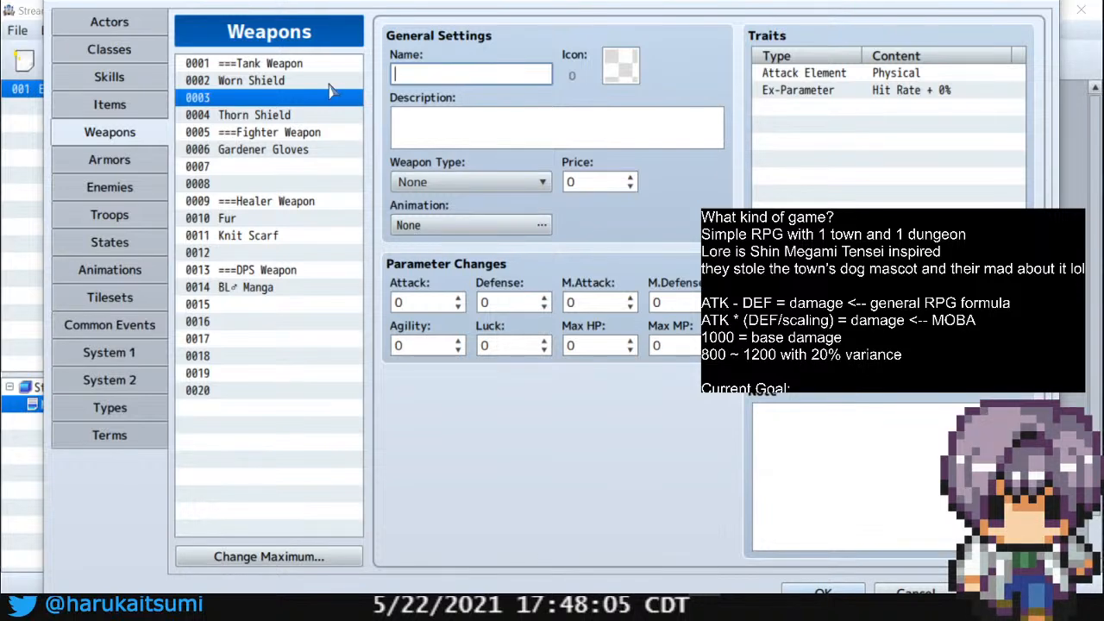
left_click(282, 85)
left_click_drag(464, 76, 375, 81)
key("ctrl+x")
left_click(300, 96)
left_click(393, 76)
key("ctrl+v")
Name the Tank section's weapon slot 0002 "Chair"
left_click(291, 84)
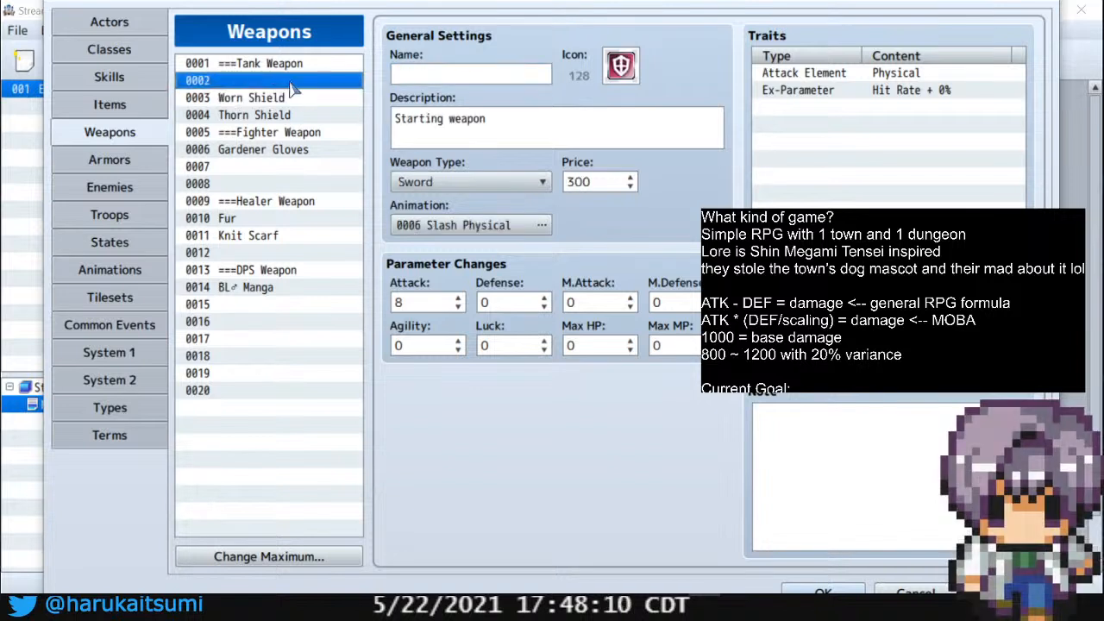
left_click(427, 74)
type("C")
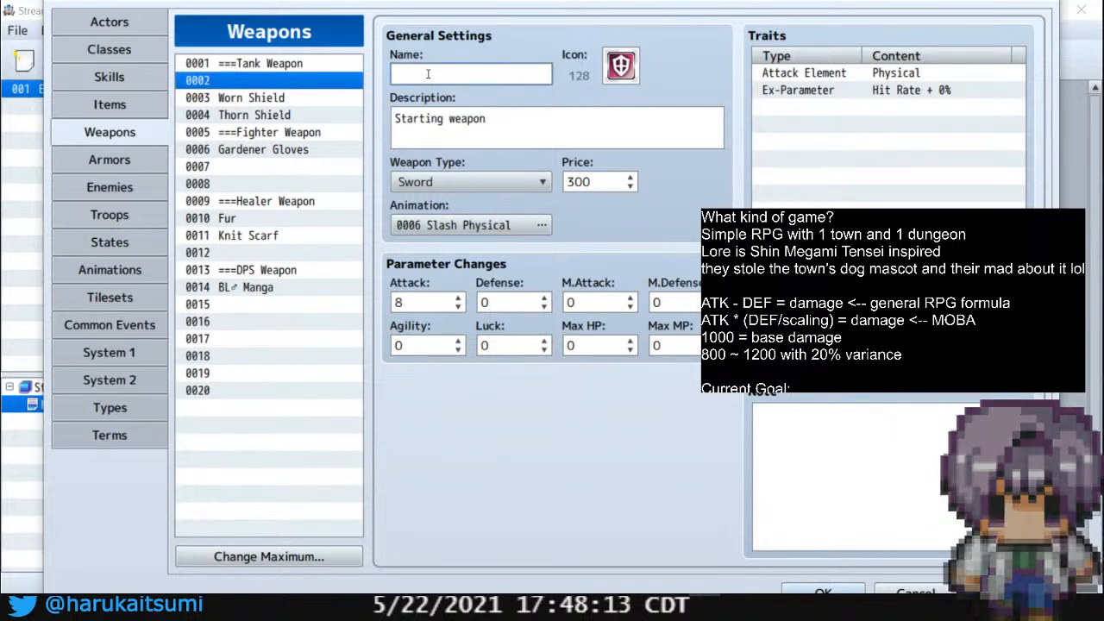
type("hair")
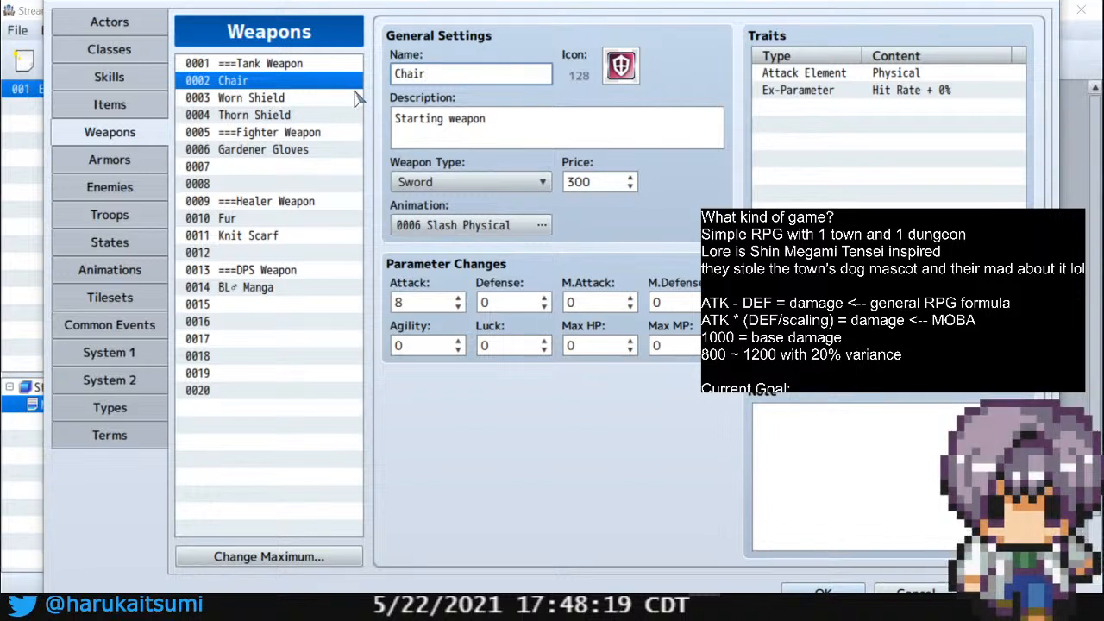
Examine the armor, enemy and weapon lists, including the Treant and Goblin enemy entries
left_click(109, 160)
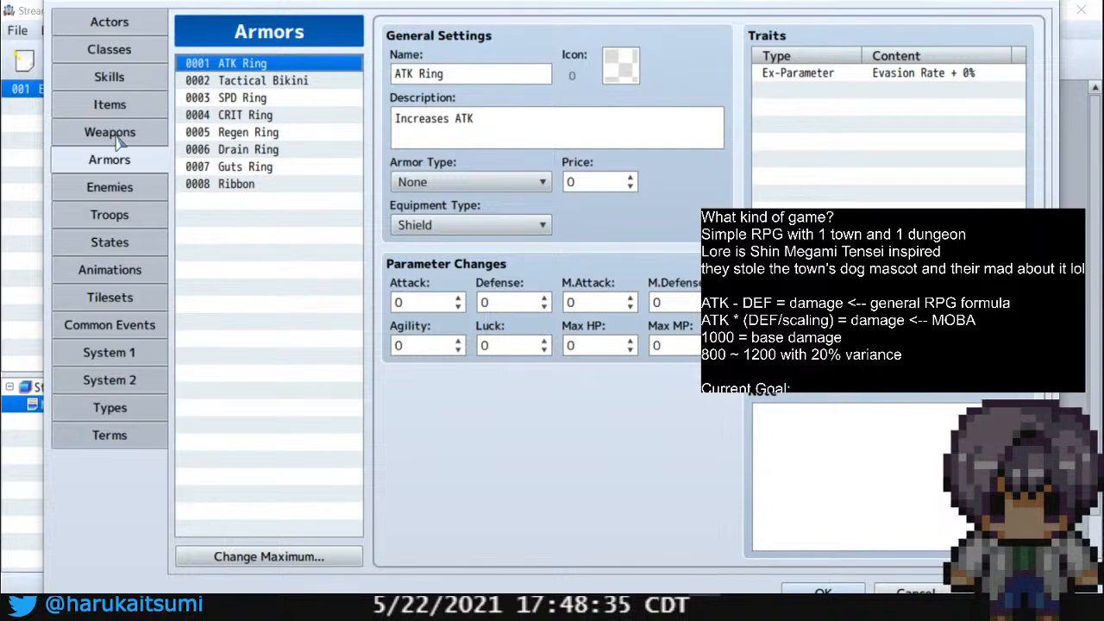
left_click(121, 187)
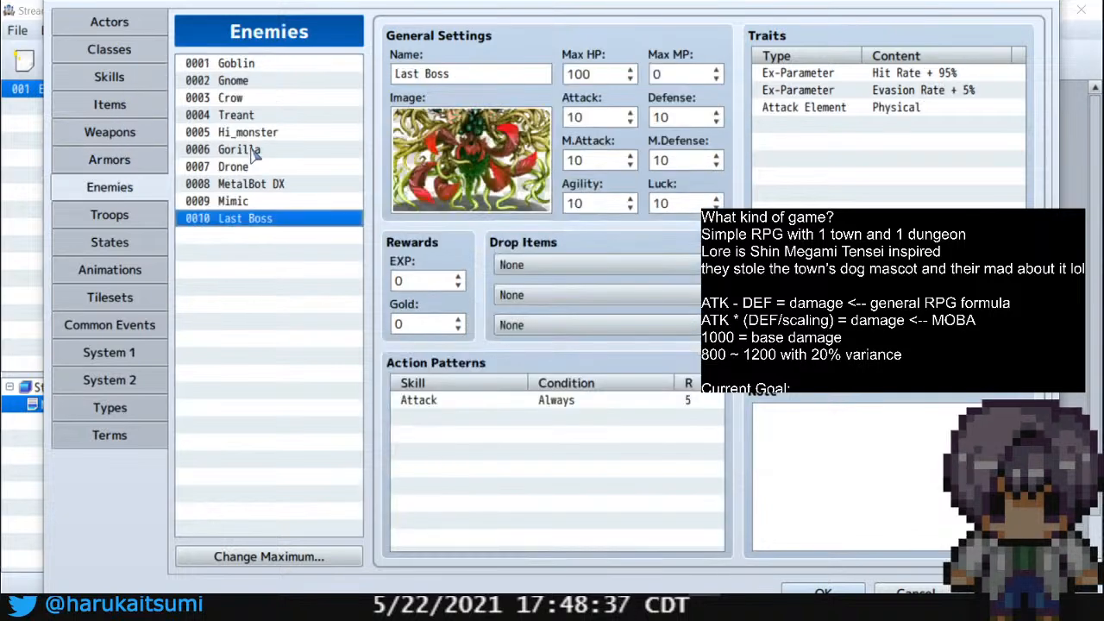
left_click(252, 97)
left_click(251, 115)
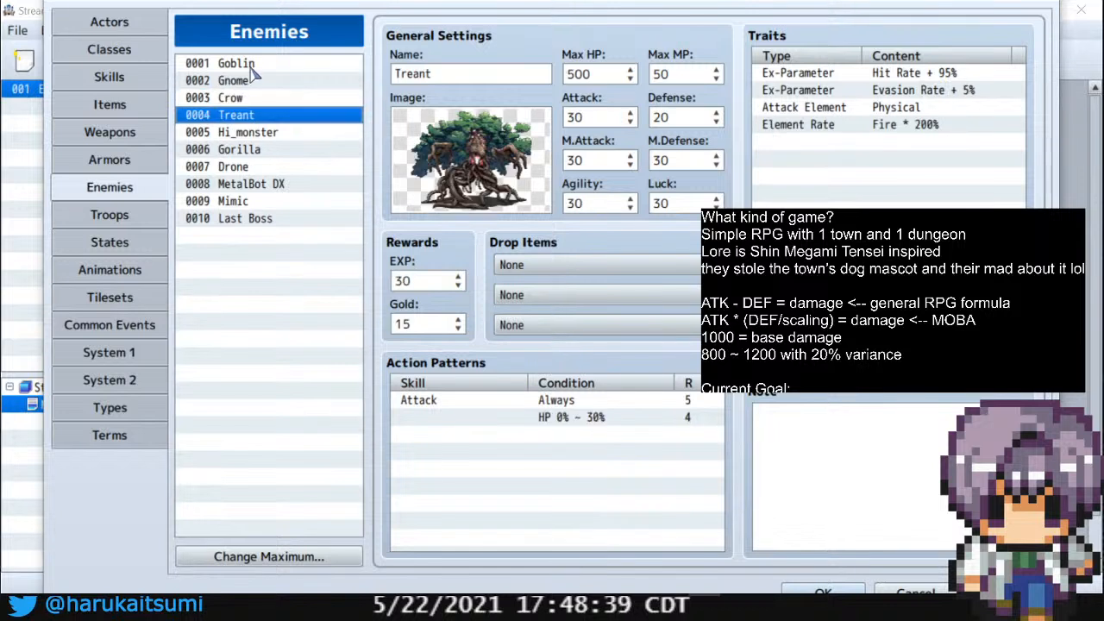
left_click(248, 65)
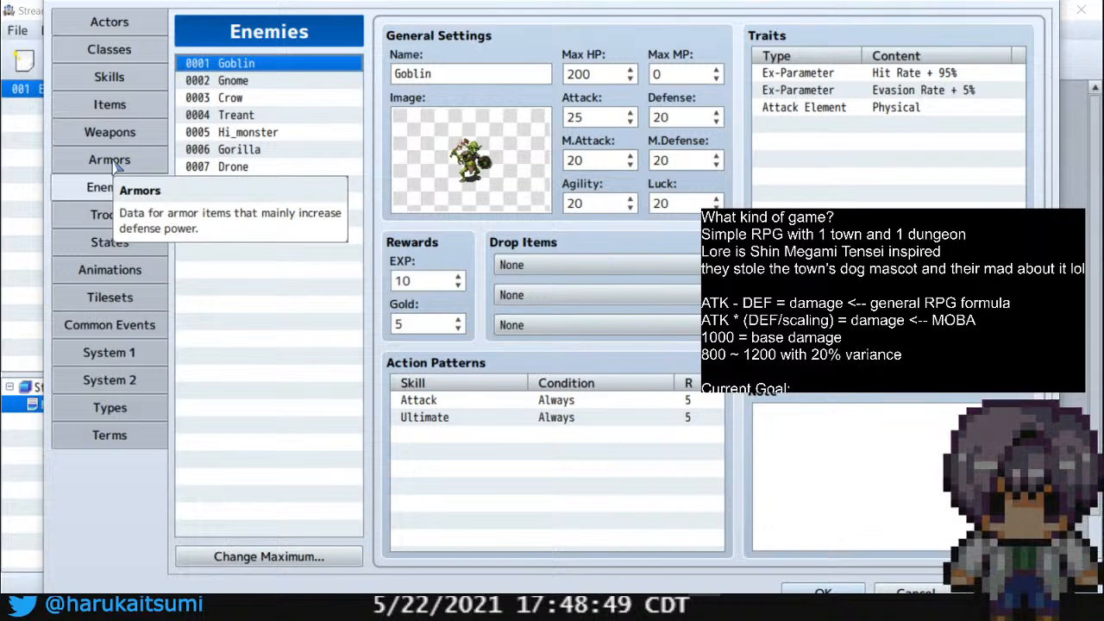
left_click(110, 132)
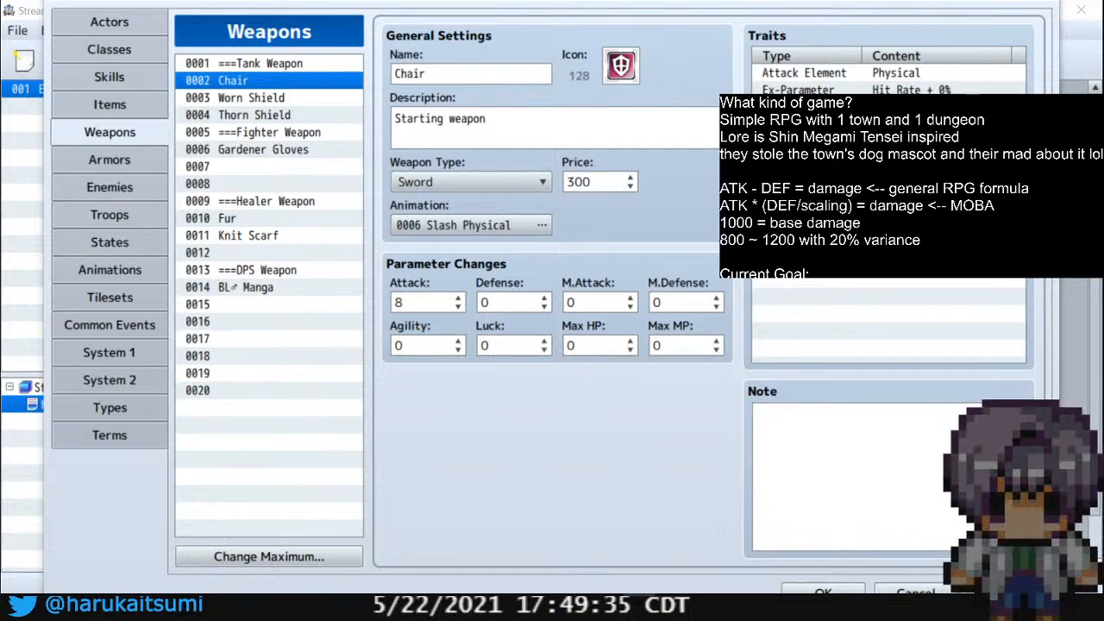
left_click(136, 162)
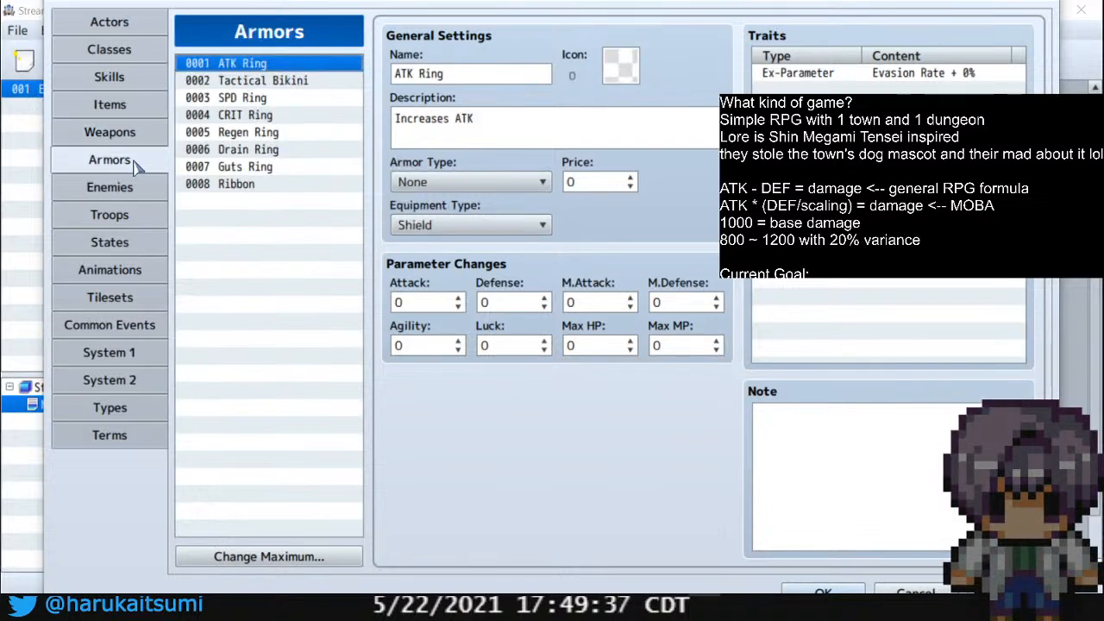
left_click(137, 140)
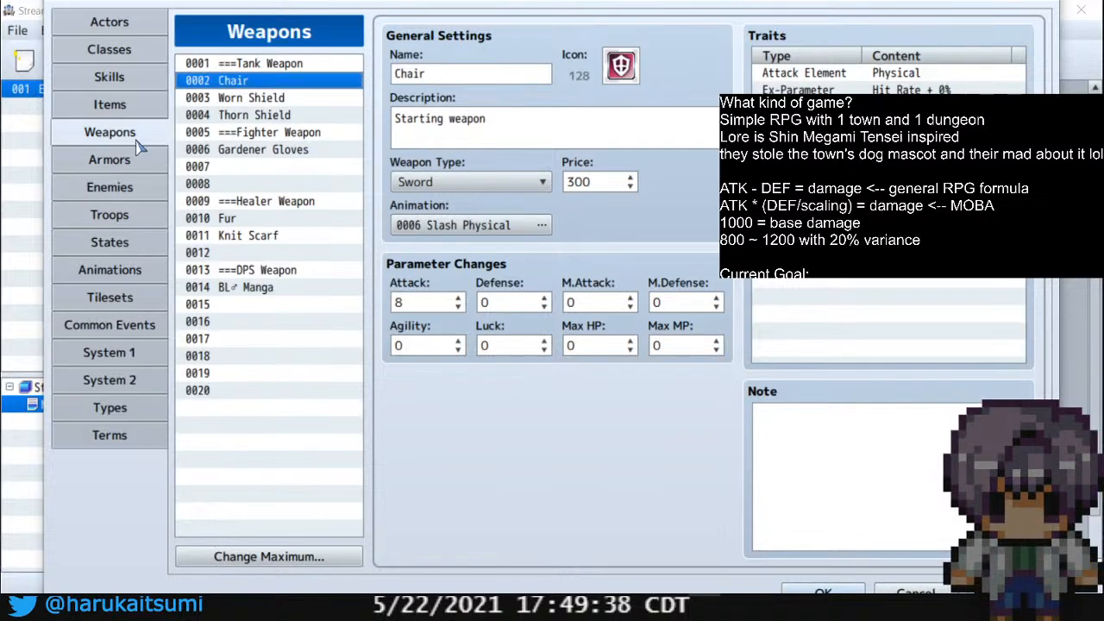
left_click(126, 184)
left_click(126, 162)
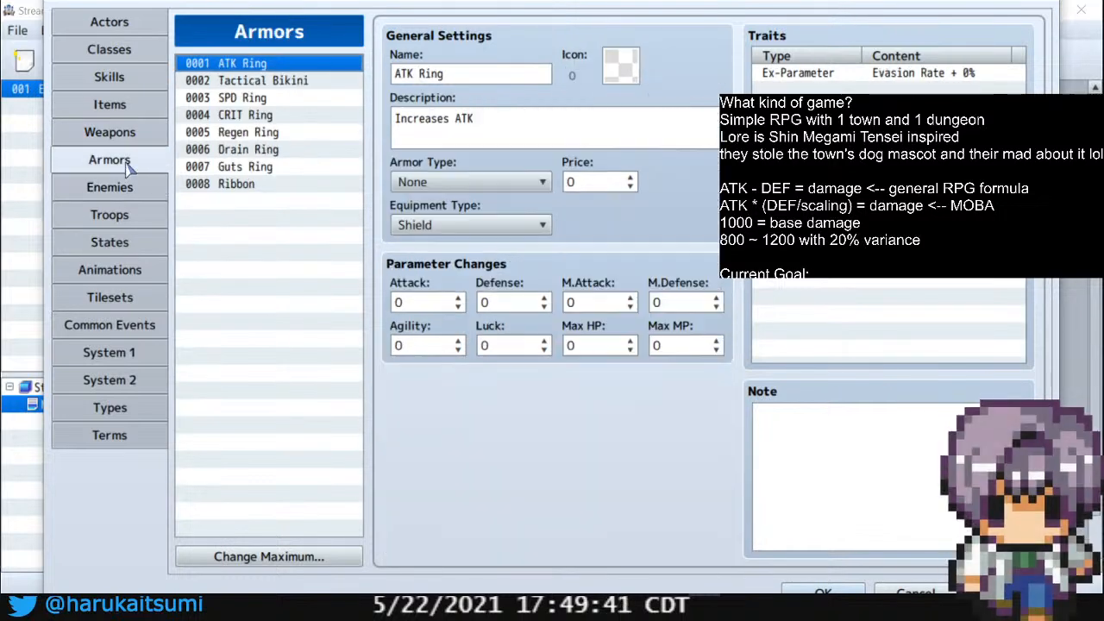
Name the blank weapon slot 0015 in the DPS section "Encylopedia"
left_click(134, 144)
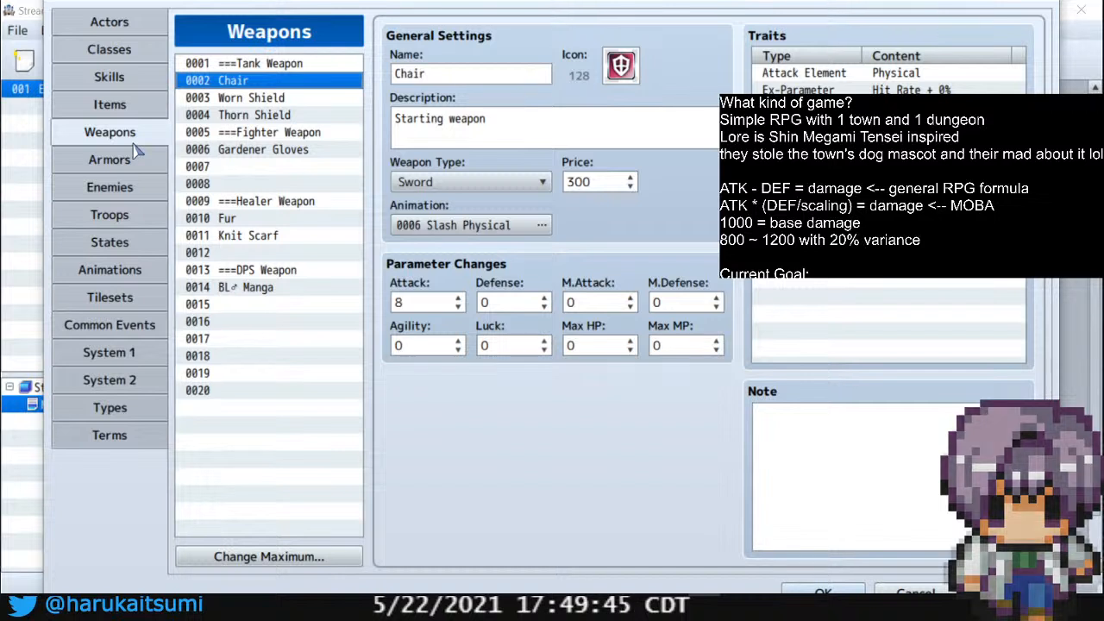
left_click(241, 325)
left_click(240, 311)
left_click(464, 72)
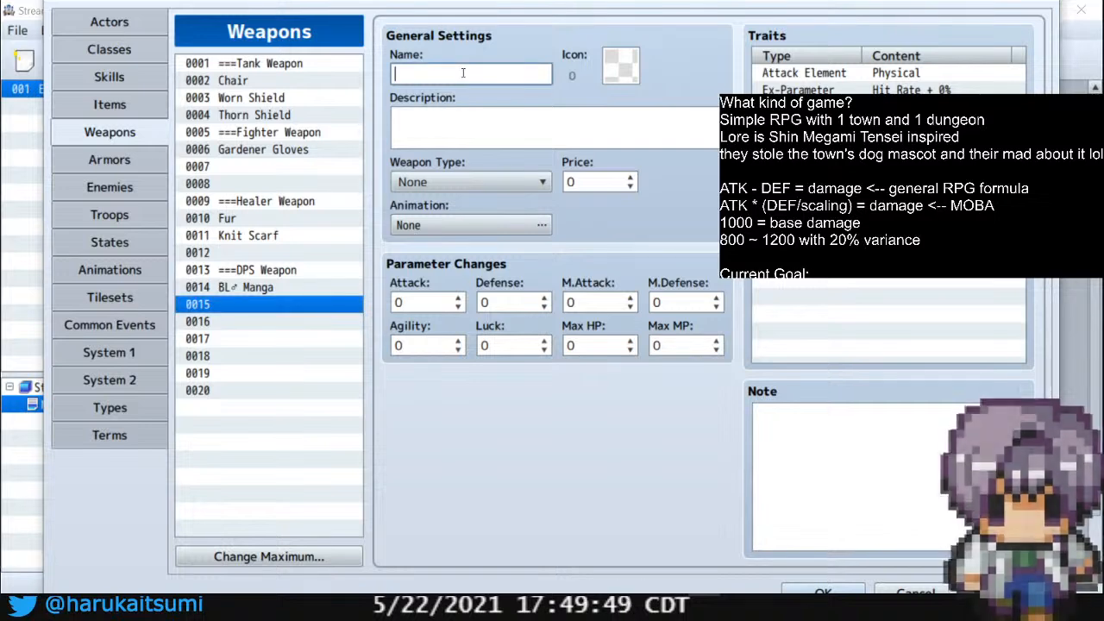
type("Encylode")
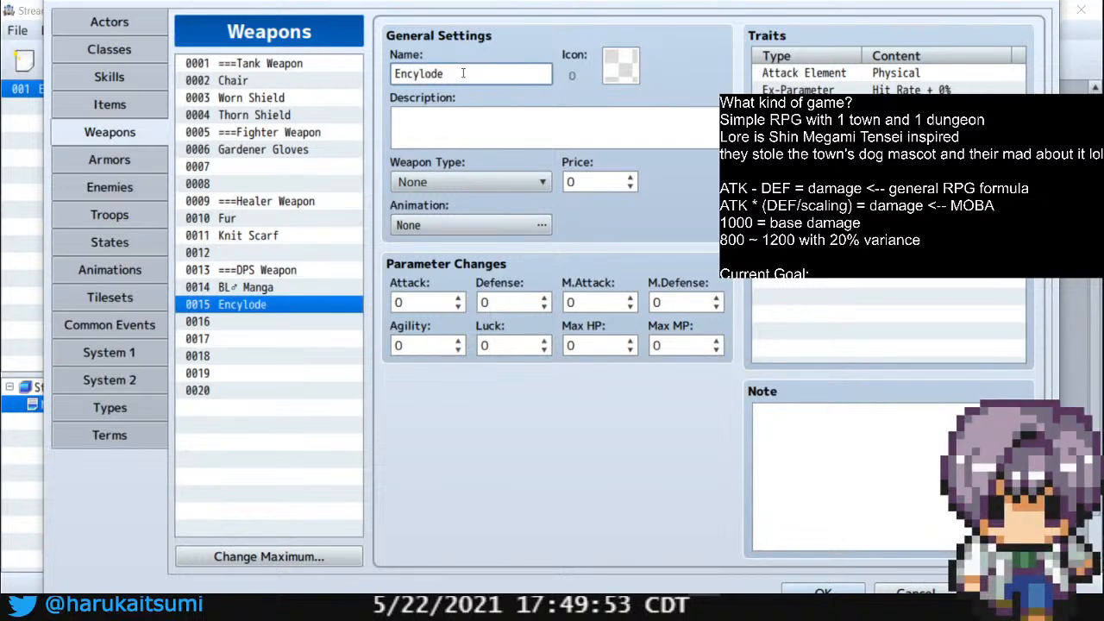
type("dia")
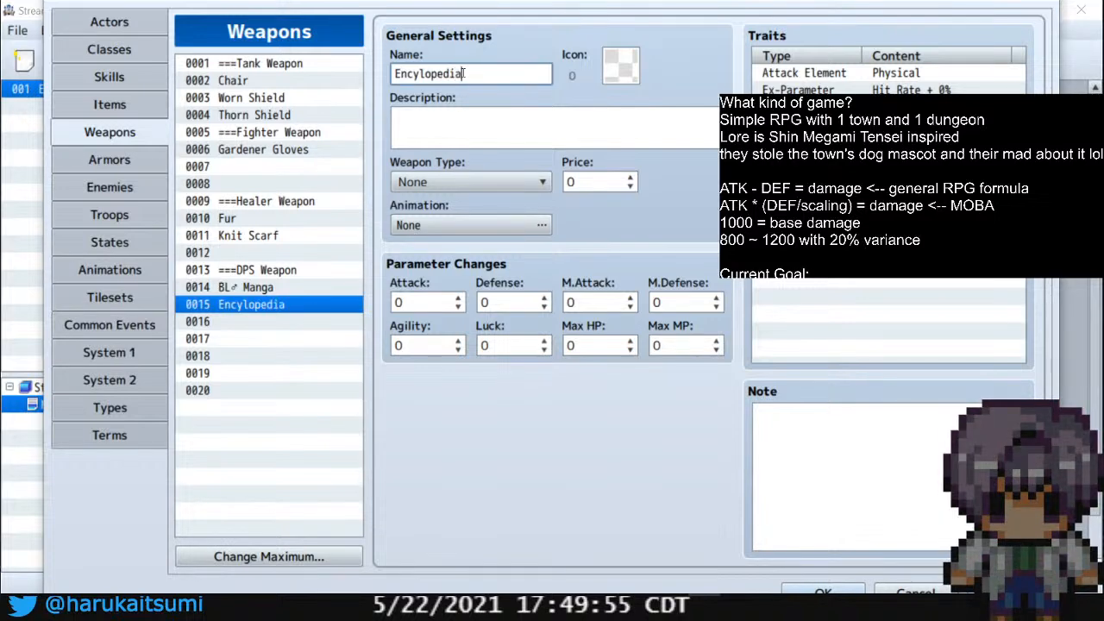
Name the blank weapon slot 0016 in the DPS section "Necronomicon" and assign it the open-book icon 121
left_click(299, 292)
left_click(318, 321)
left_click(474, 73)
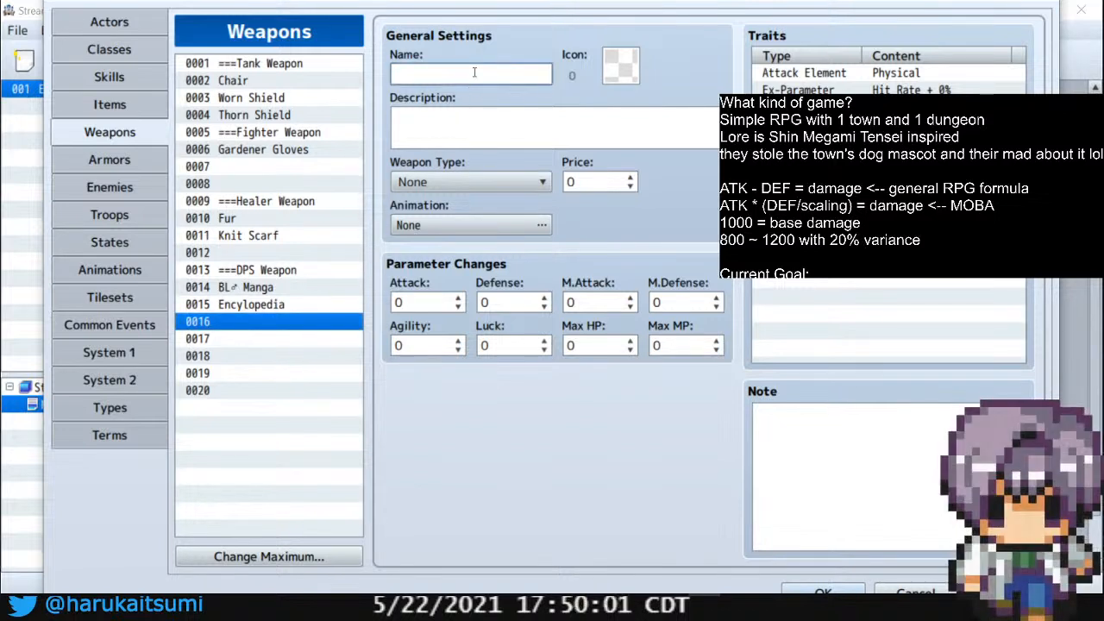
type("Necr")
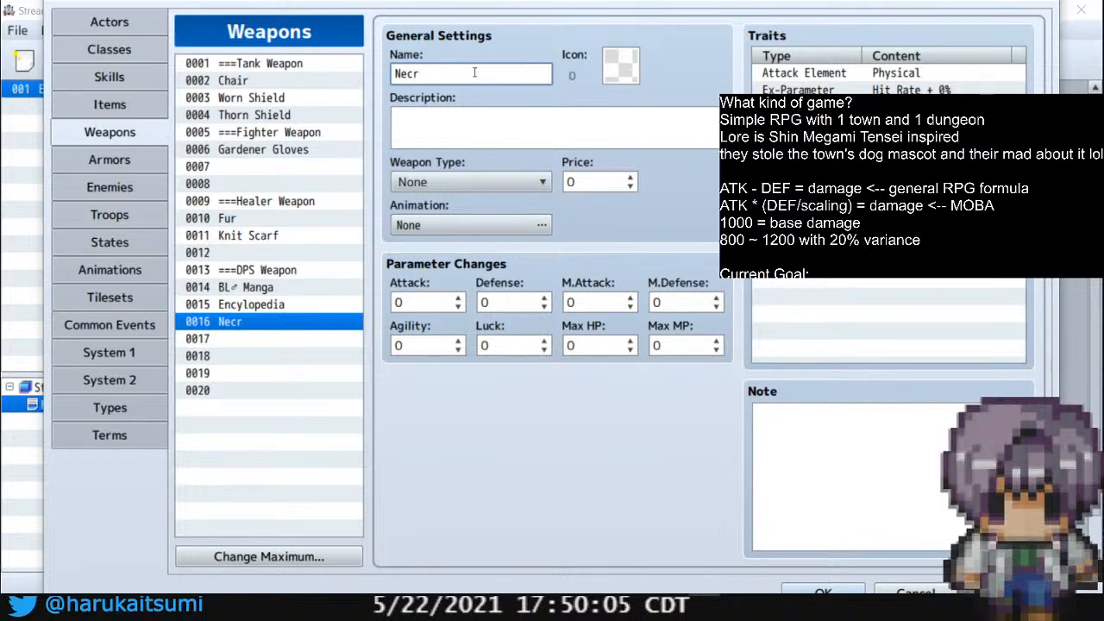
type("onomicon")
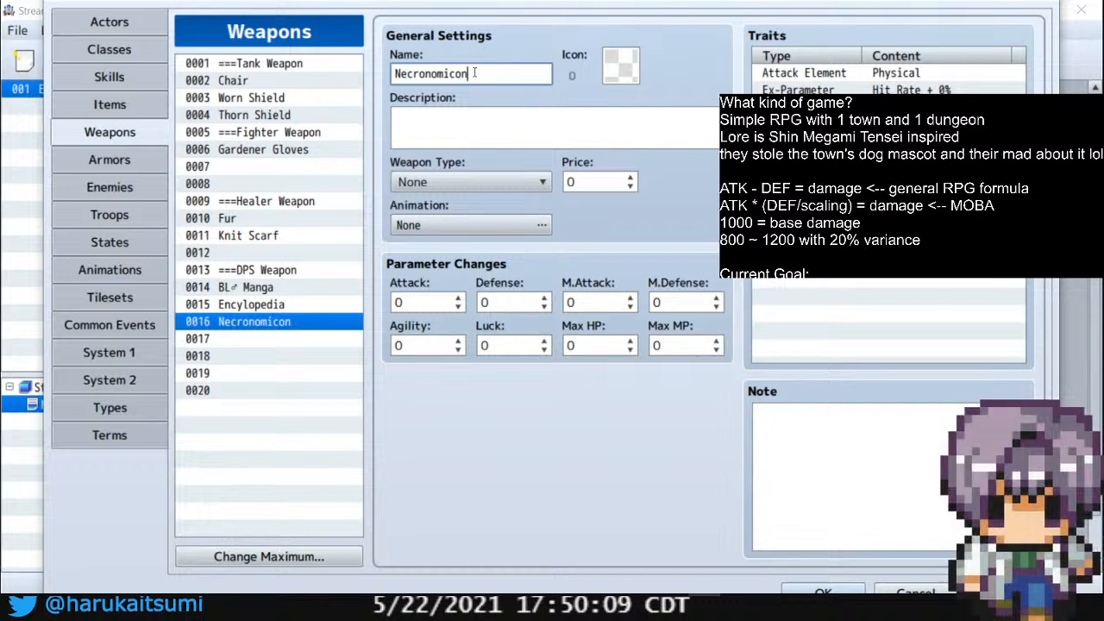
double_click(618, 71)
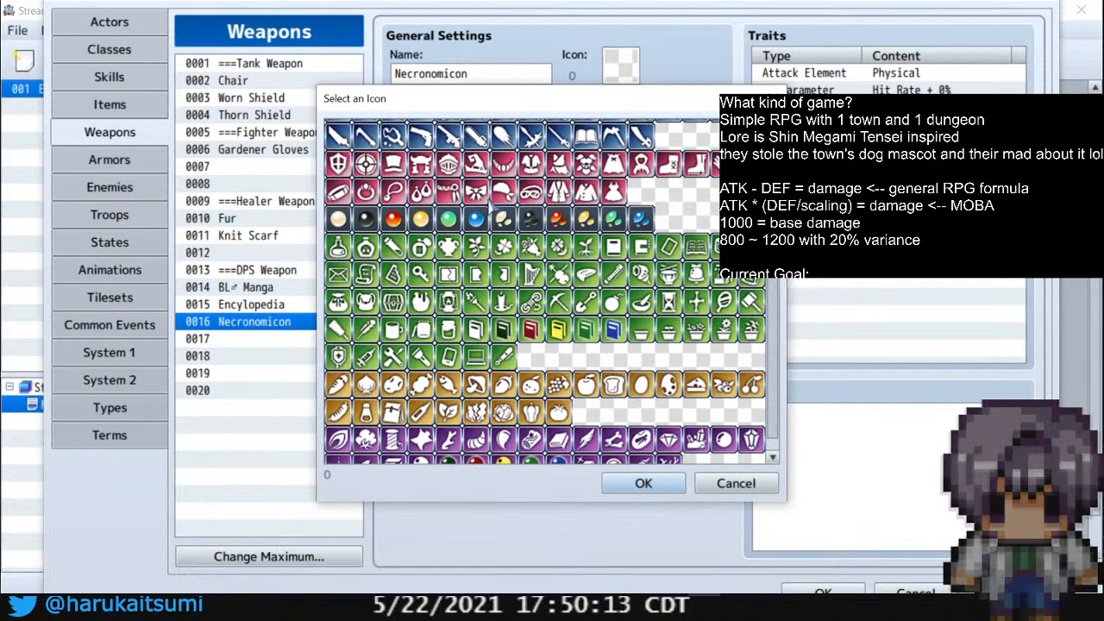
scroll(617, 222, "up", 1)
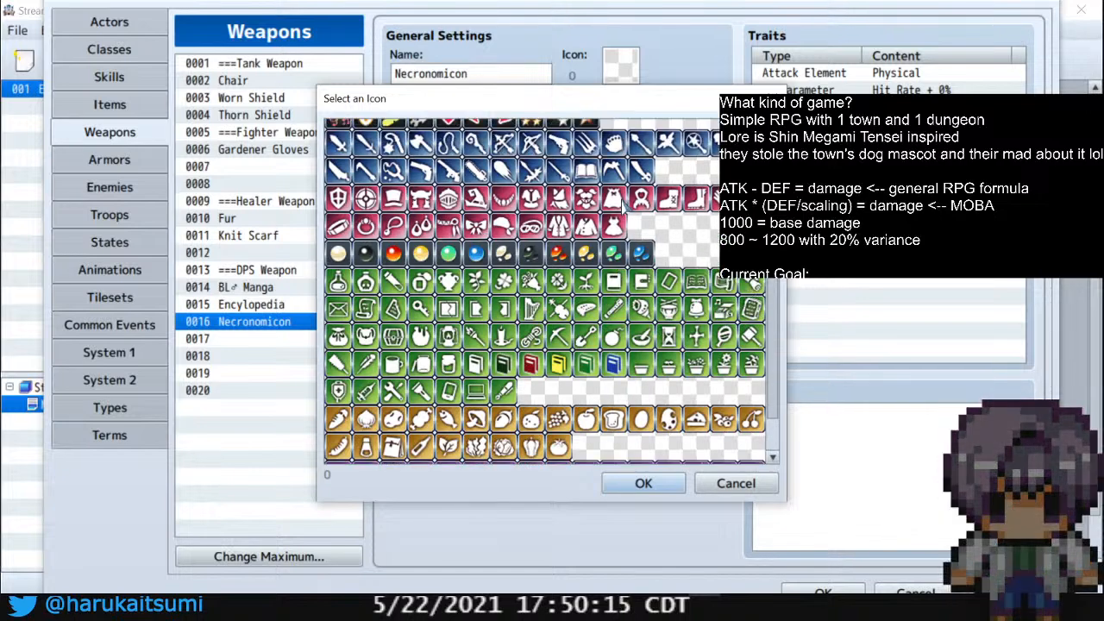
left_click(587, 164)
left_click(673, 485)
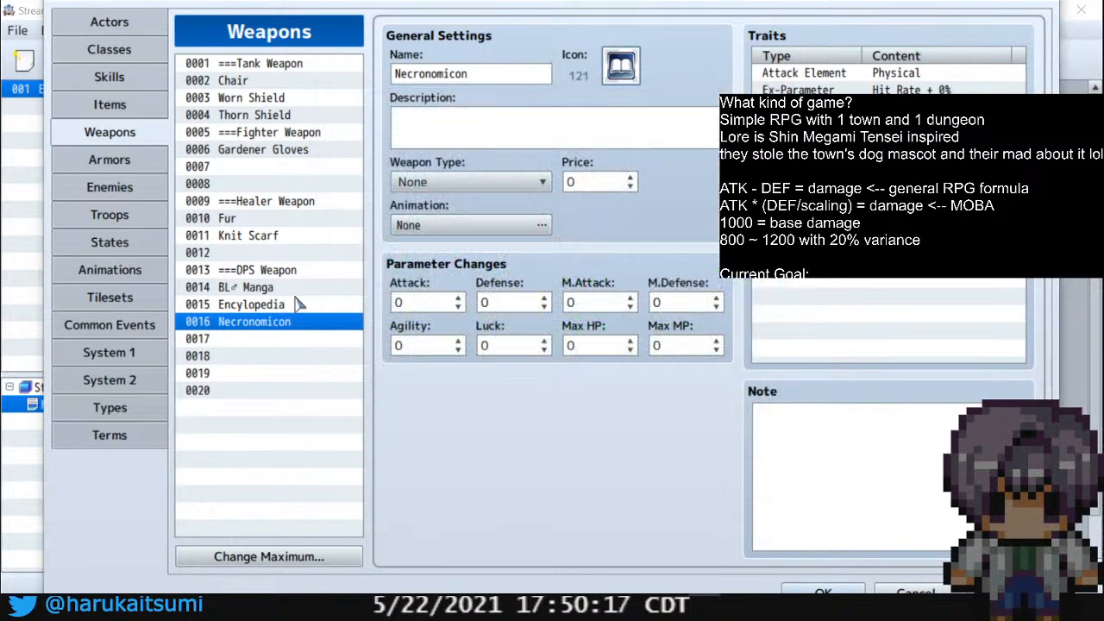
Assign the open-book icon 121 to the Encylopedia weapon
left_click(288, 304)
double_click(621, 66)
left_click(587, 170)
left_click(643, 485)
Rename the Worn Shield weapon in slot 0003 of the Tank section as "Traffic Cone"
left_click(285, 98)
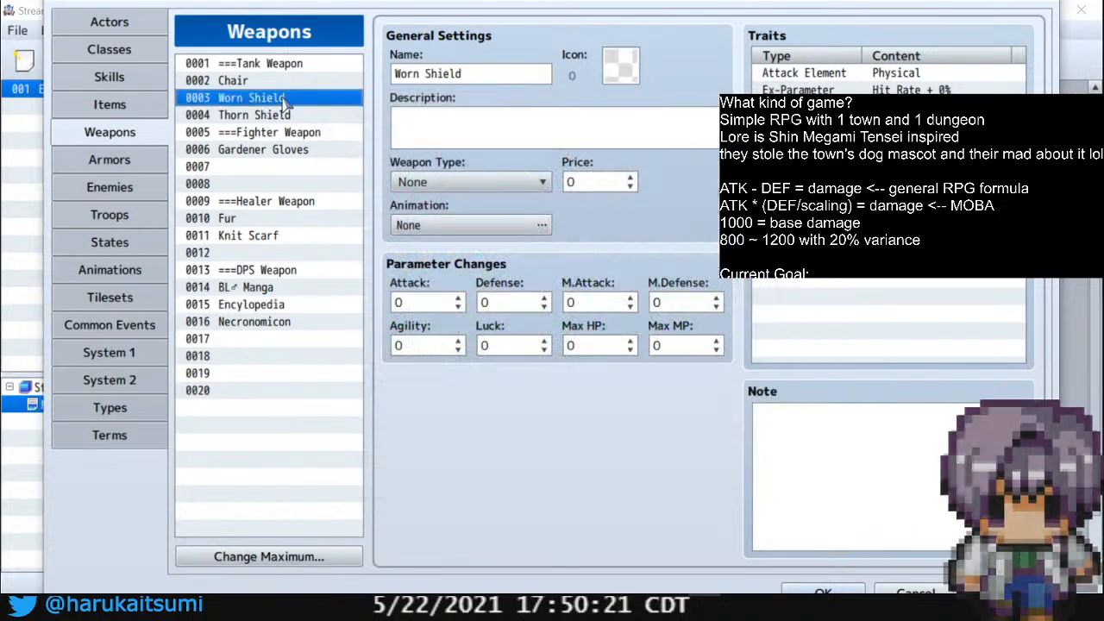
key("Delete")
key("Delete")
key("Delete")
key("Delete")
key("Delete")
key("Delete")
key("Delete")
key("Delete")
key("Delete")
key("Delete")
key("Delete")
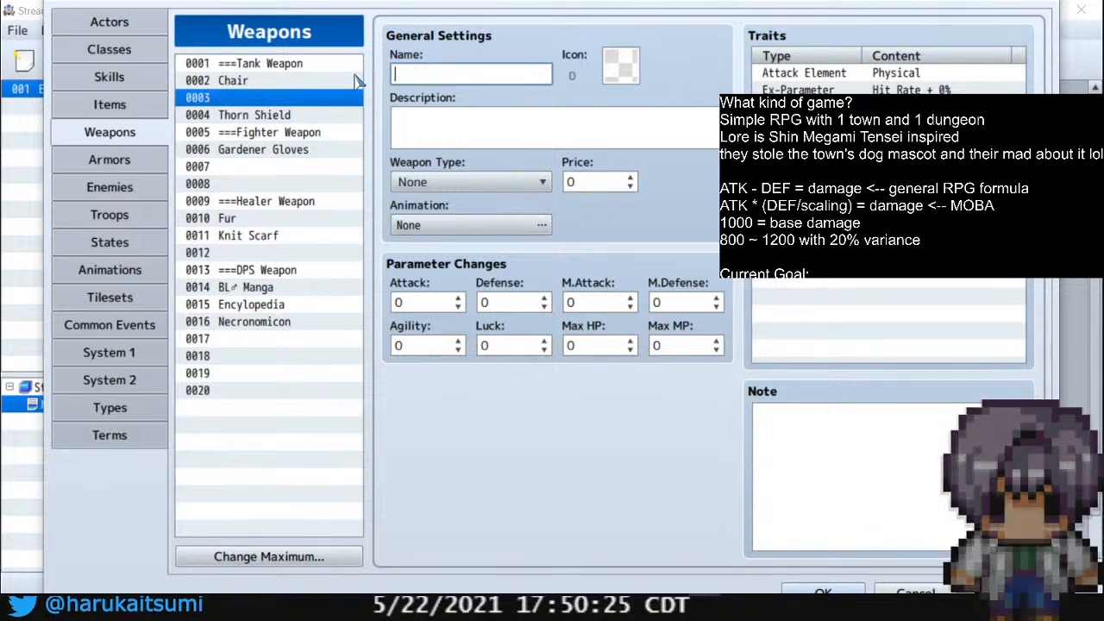
type("Traffic Sign")
key("BackSpace")
key("BackSpace")
key("BackSpace")
key("BackSpace")
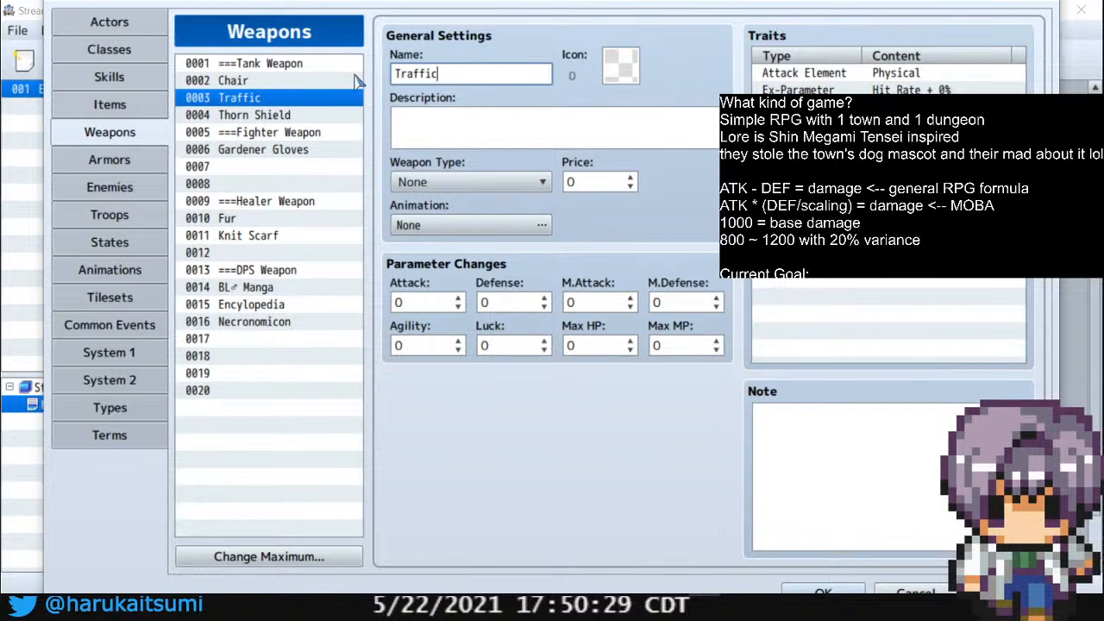
type("Cone")
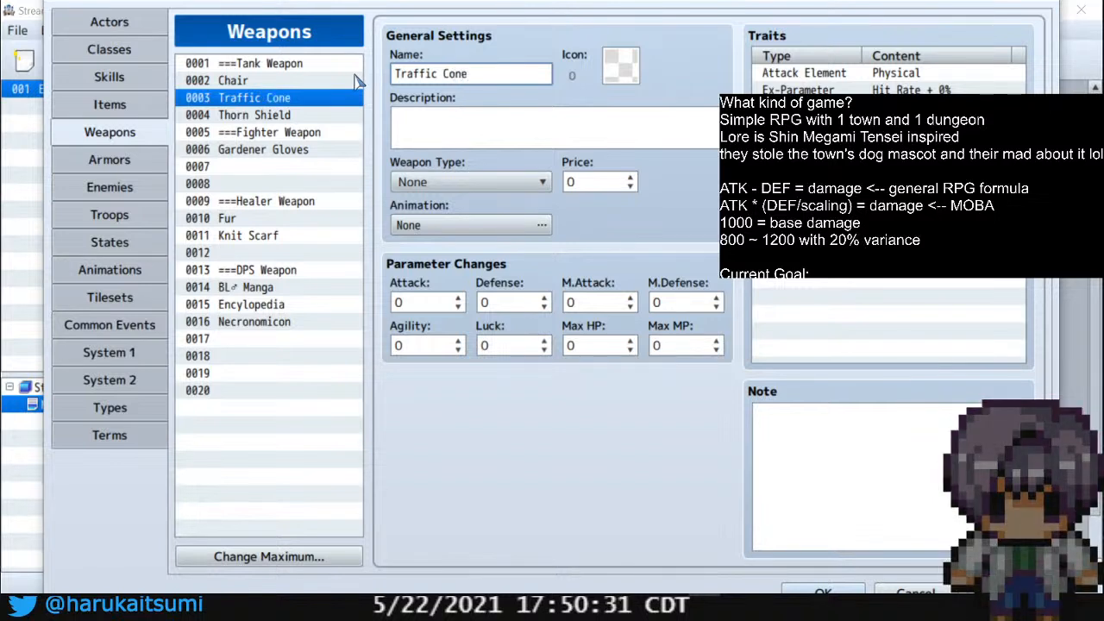
left_click(283, 85)
left_click(312, 100)
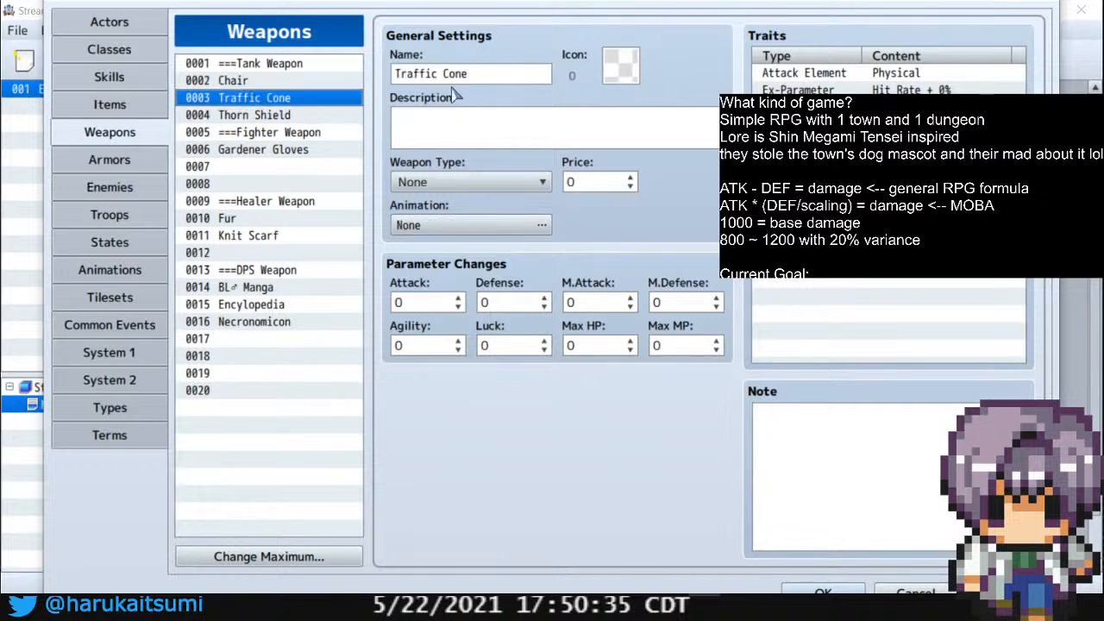
Assign the shield icon 128 to the Traffic Cone and Thorn Shield weapons in the Tank section
double_click(618, 82)
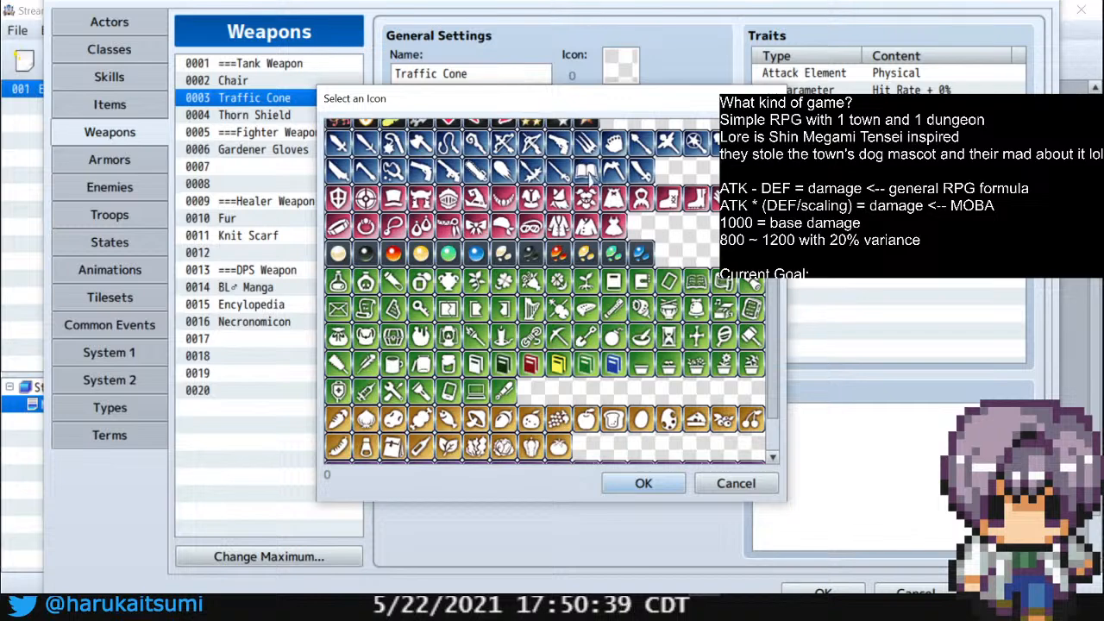
left_click(340, 200)
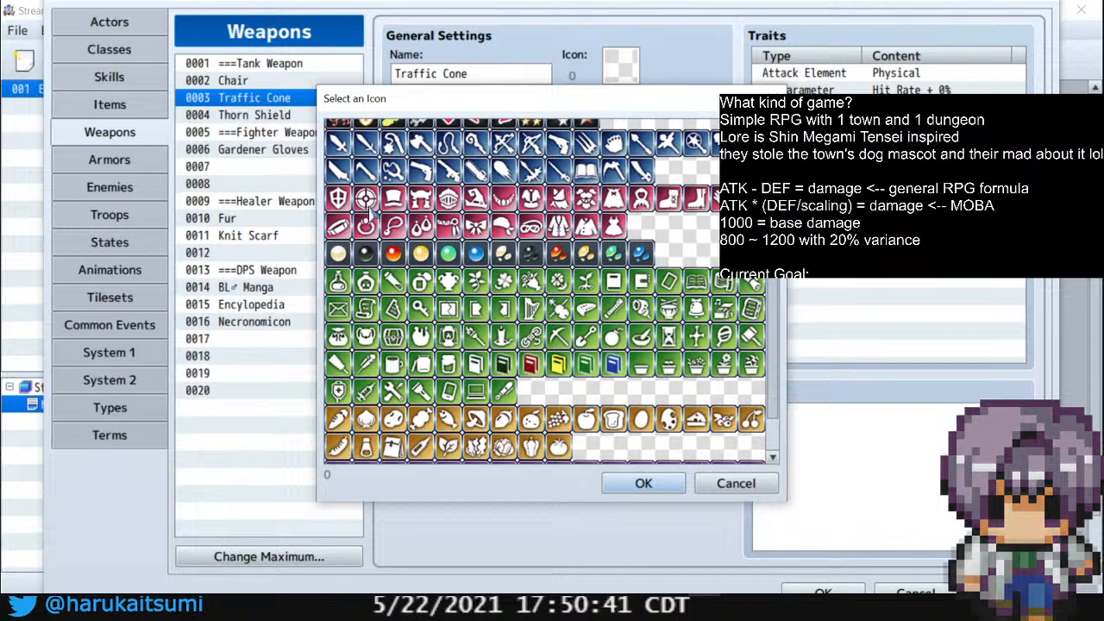
double_click(340, 200)
left_click(296, 117)
double_click(621, 71)
double_click(340, 199)
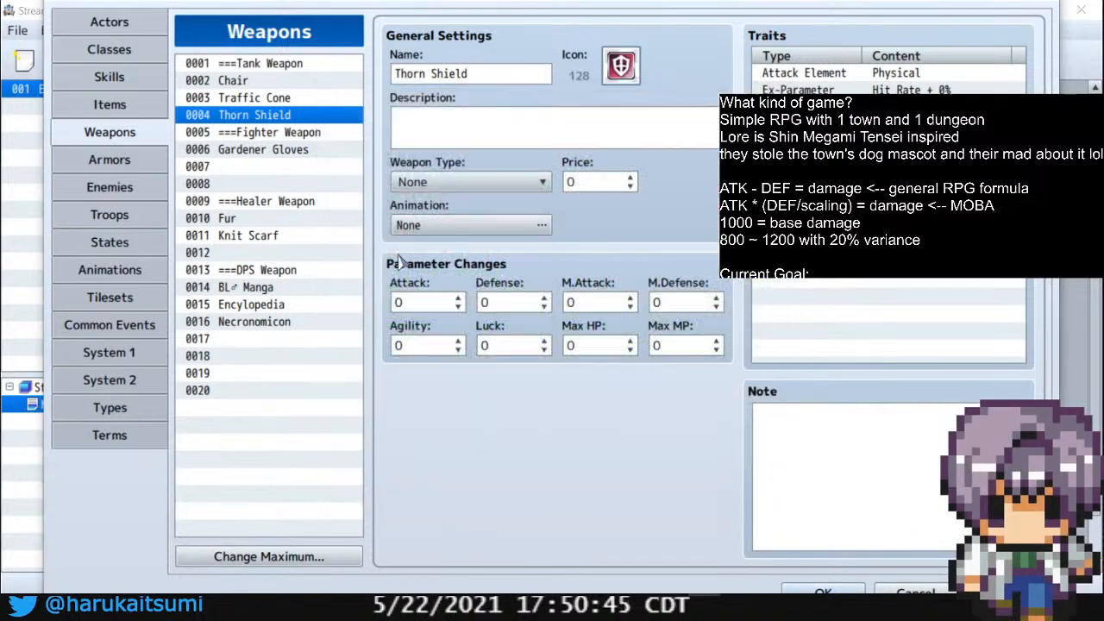
Assign the glove icon 142 used by Gardener Gloves to the blank Fighter weapon slots 0007 and 0008
left_click(329, 150)
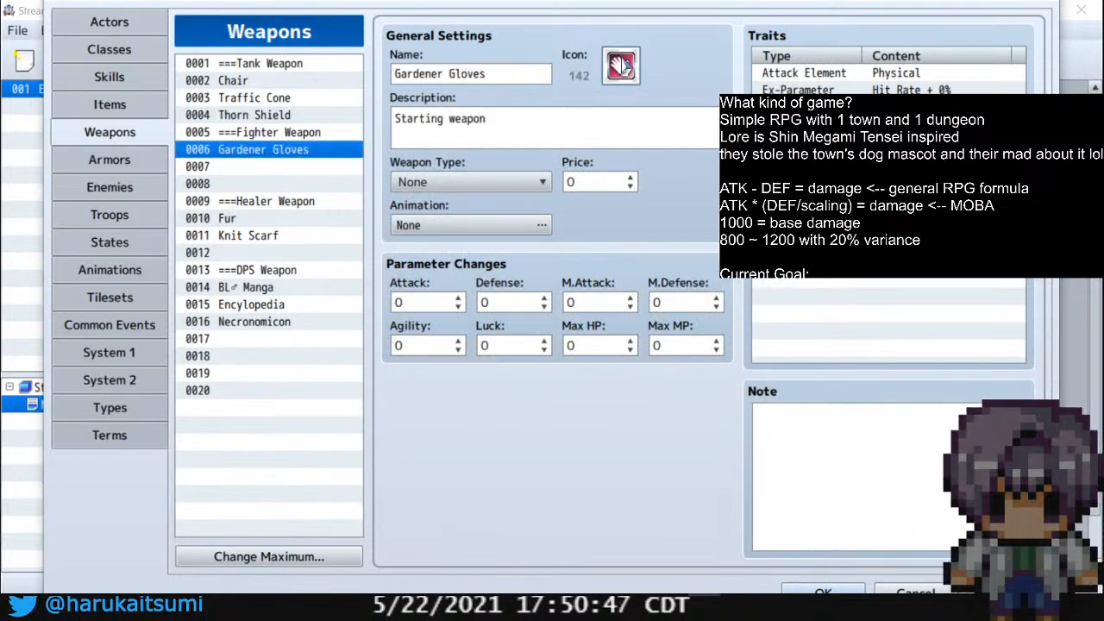
double_click(622, 66)
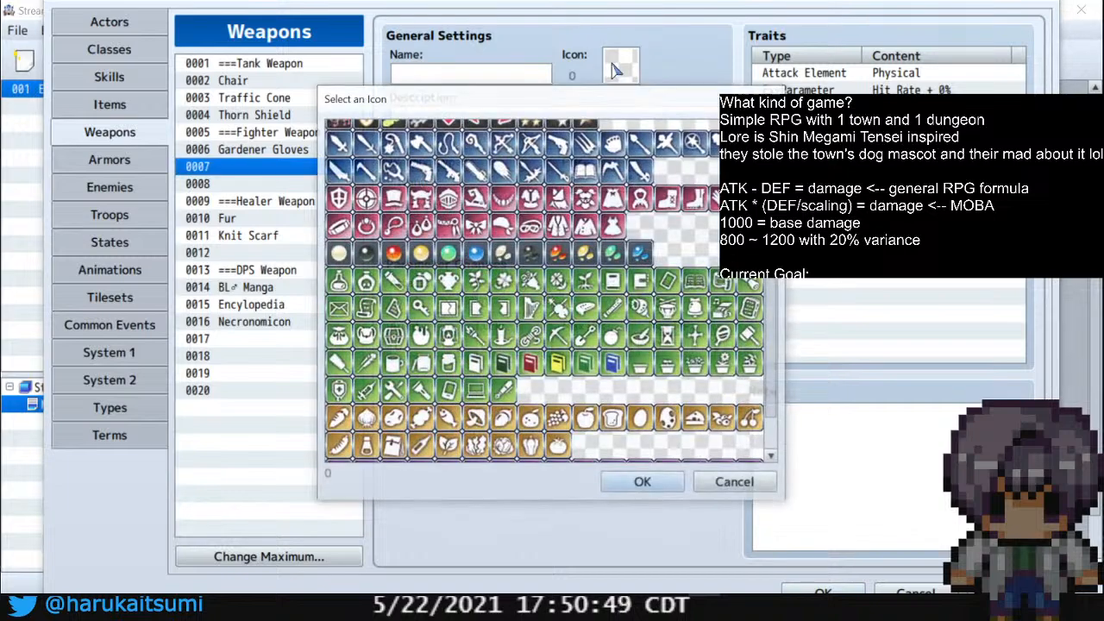
double_click(595, 215)
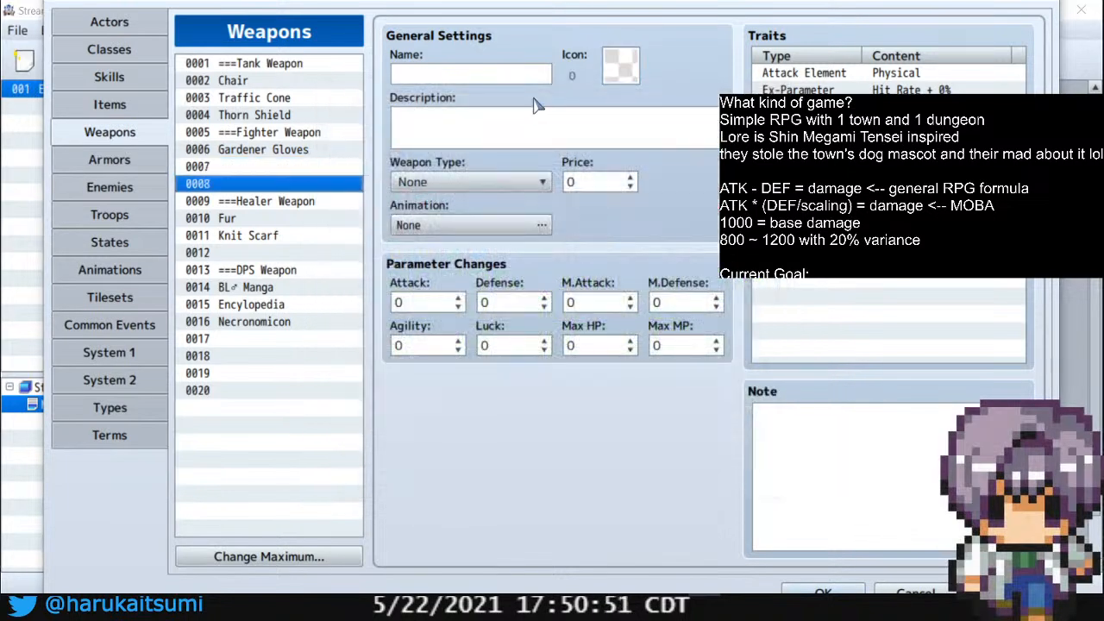
left_click(304, 184)
left_click(298, 218)
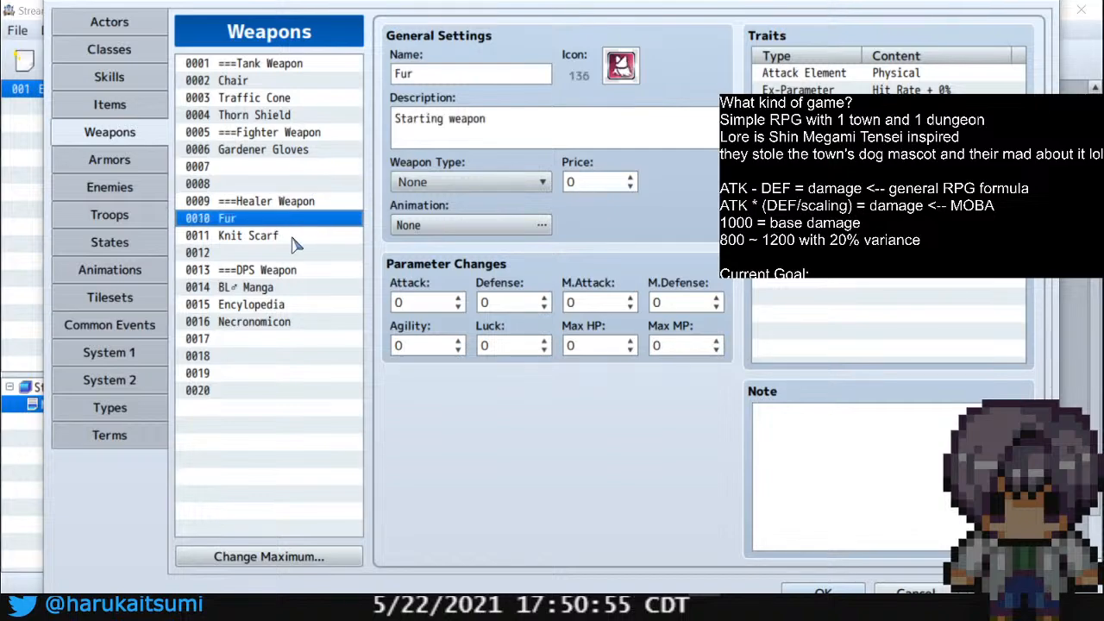
left_click(298, 236)
double_click(632, 64)
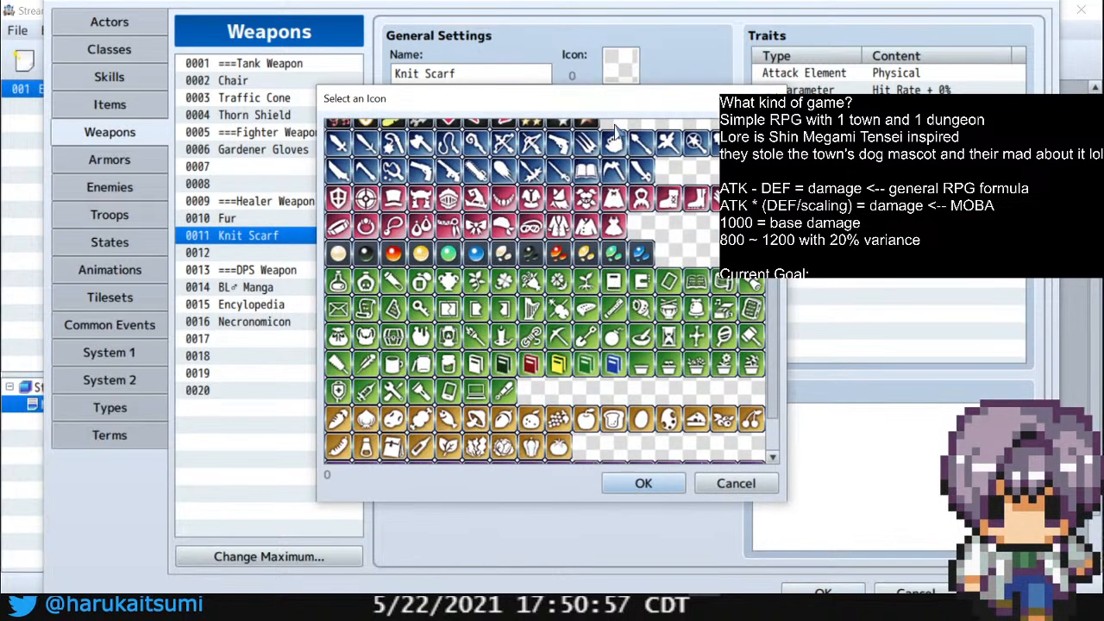
left_click(770, 99)
Rename the Thorn Shield weapon in slot 0004 of the Tank section as "Ban Hammer"
left_click(270, 117)
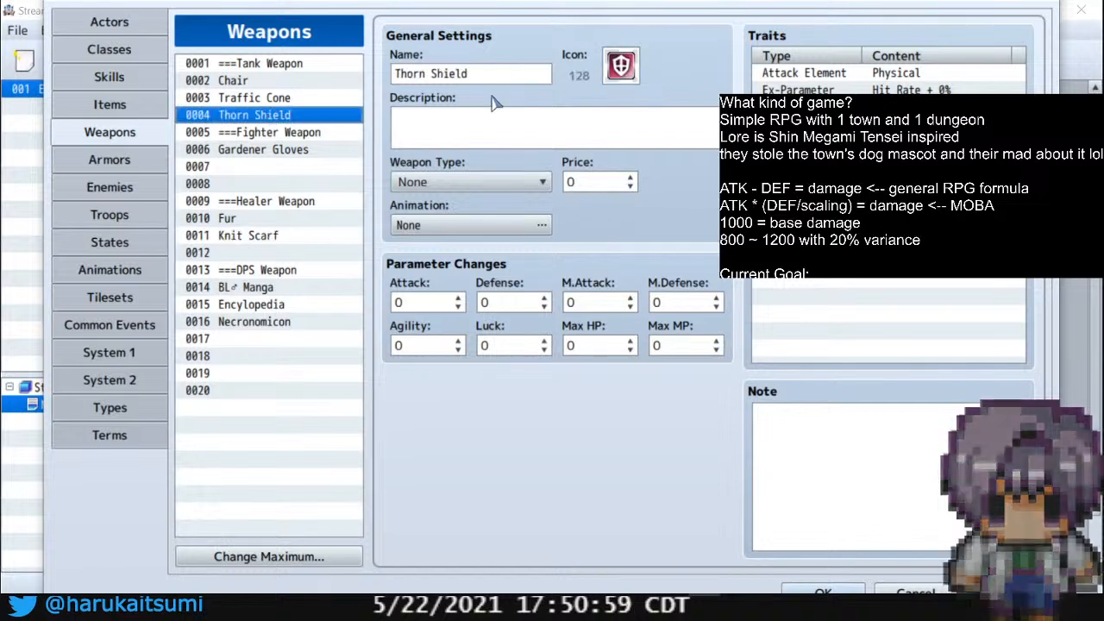
triple_click(492, 71)
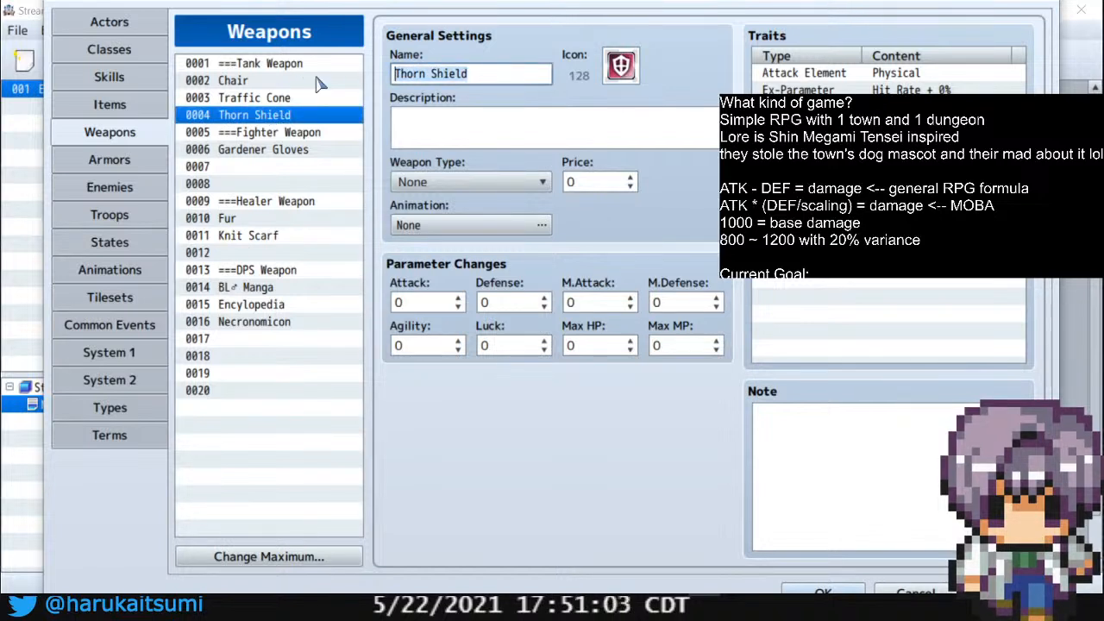
type("Ban")
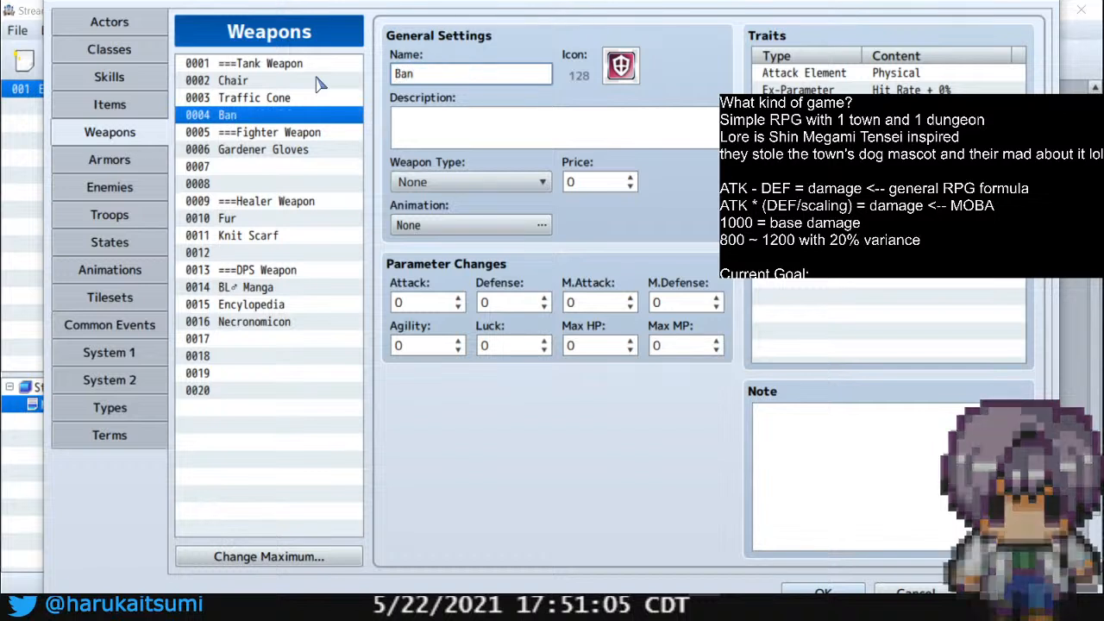
type(" Hammer")
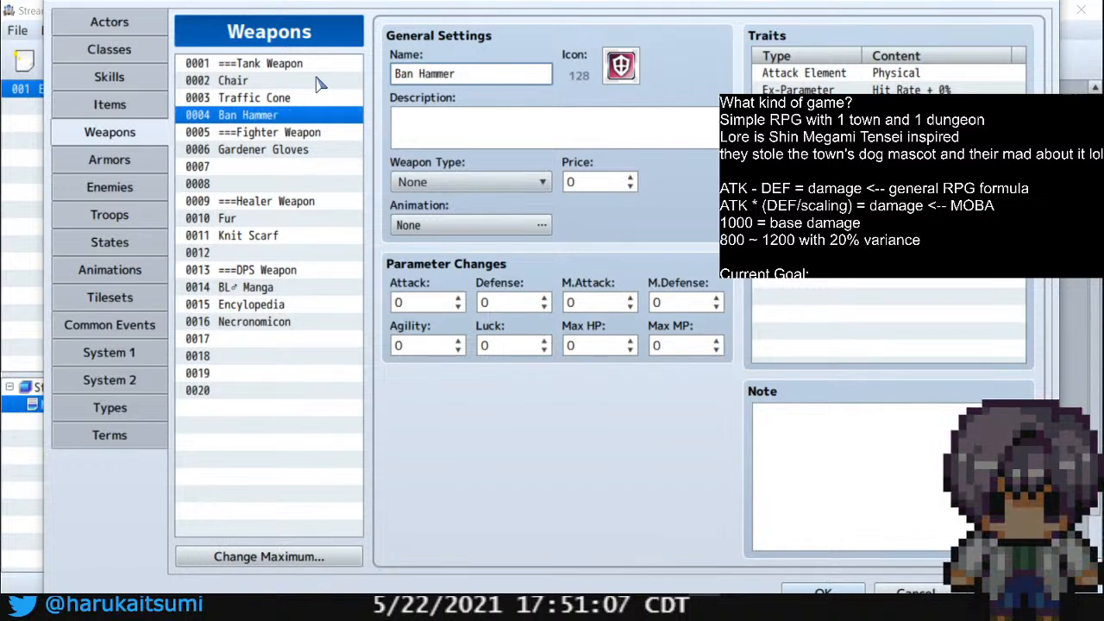
left_click(291, 307)
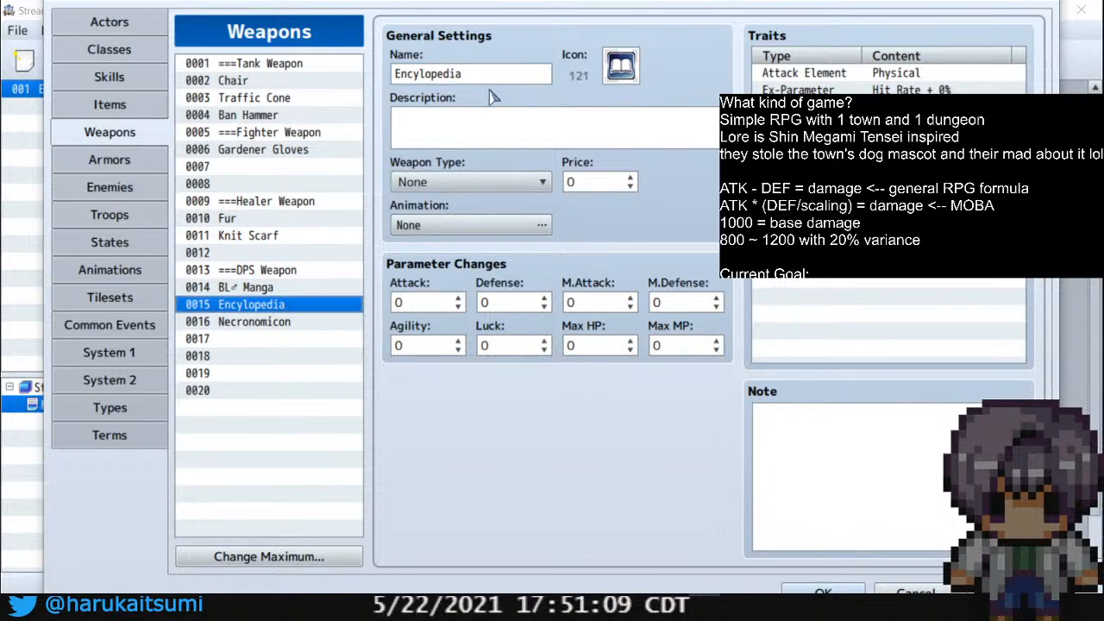
left_click(501, 74)
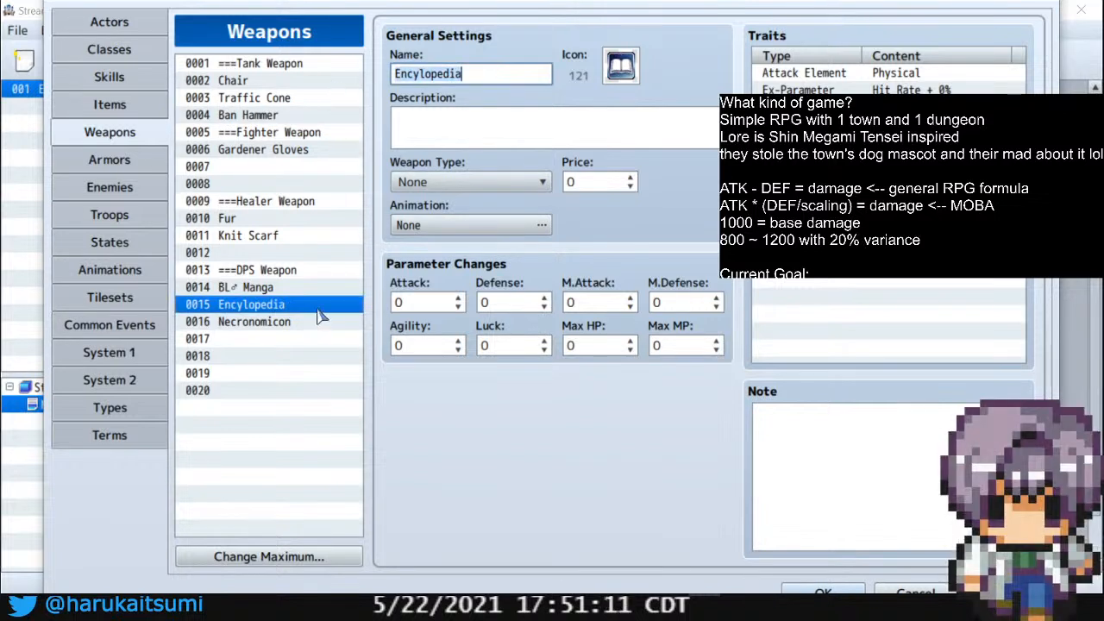
left_click(269, 291)
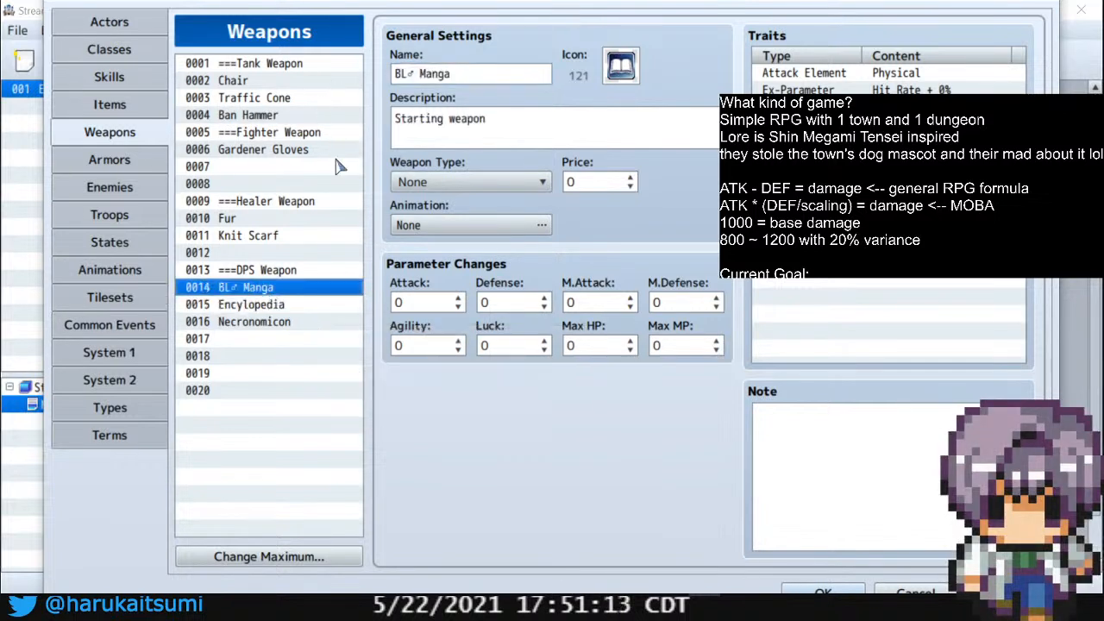
left_click(294, 306)
left_click(272, 293)
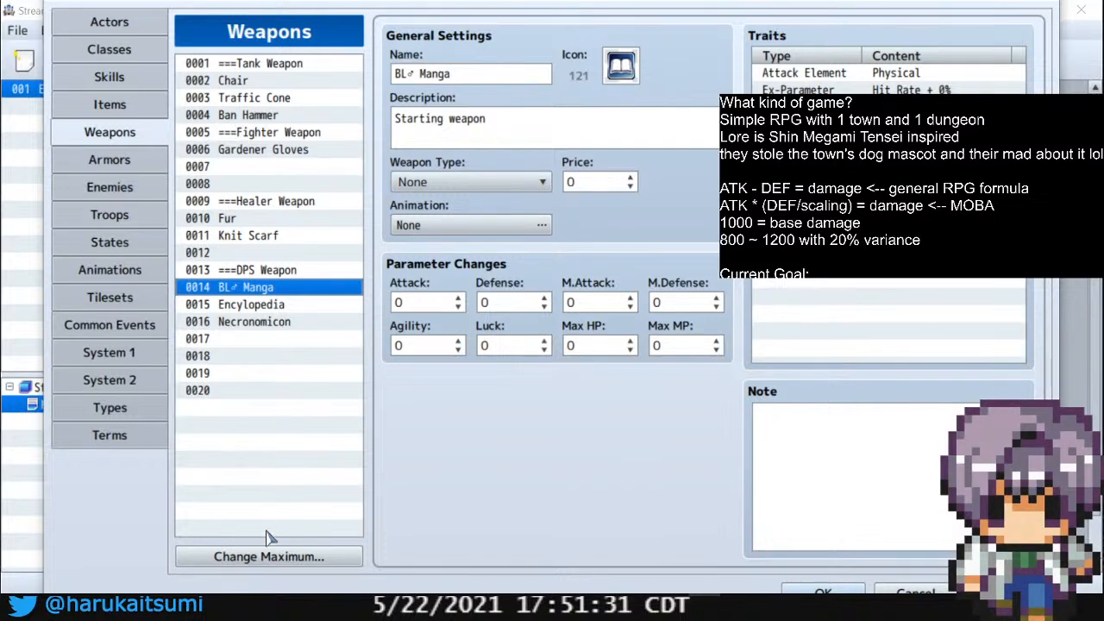
Reduce the maximum number of weapon entries to 16 to remove the unused slots after Necronomicon
left_click(277, 558)
type("16")
key("Return")
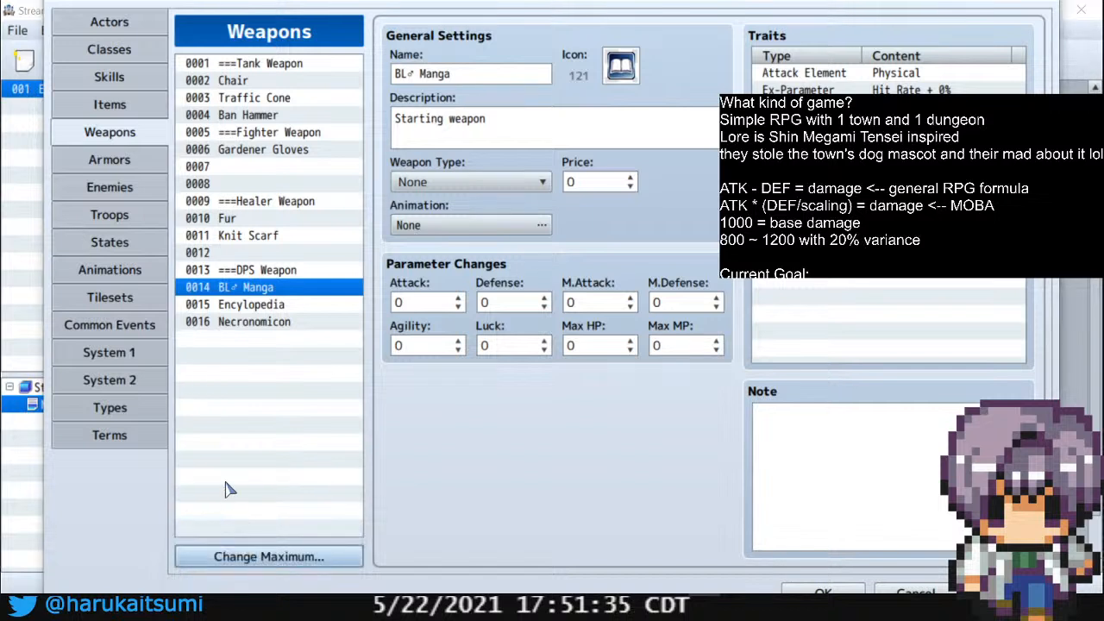
left_click(239, 314)
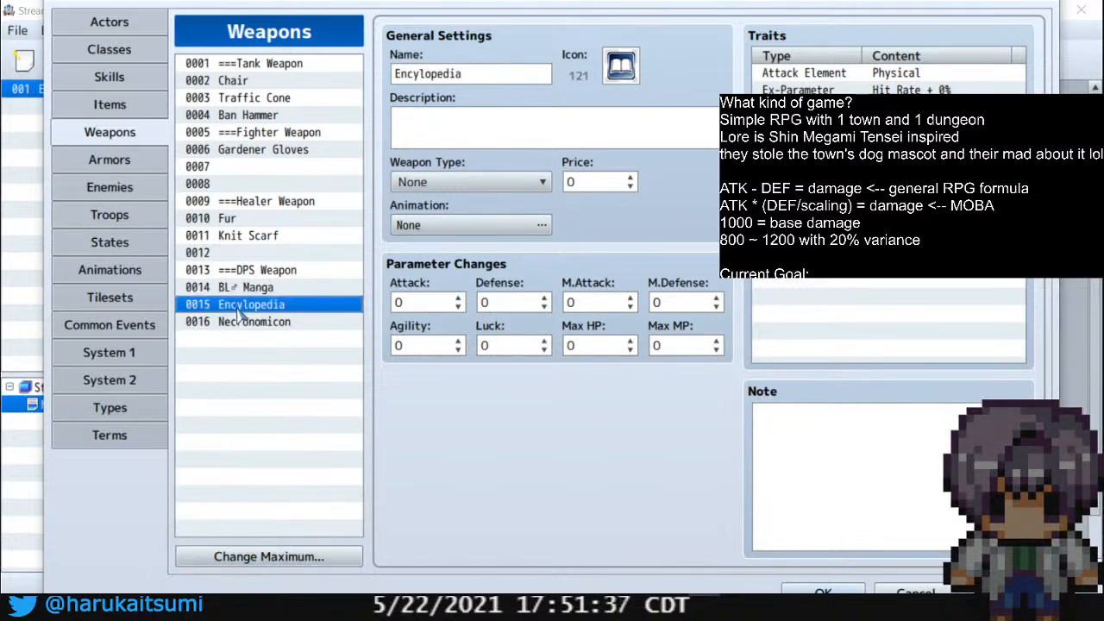
Set the description of the Ban Hammer weapon to "Ultimate Weapon"
left_click(298, 115)
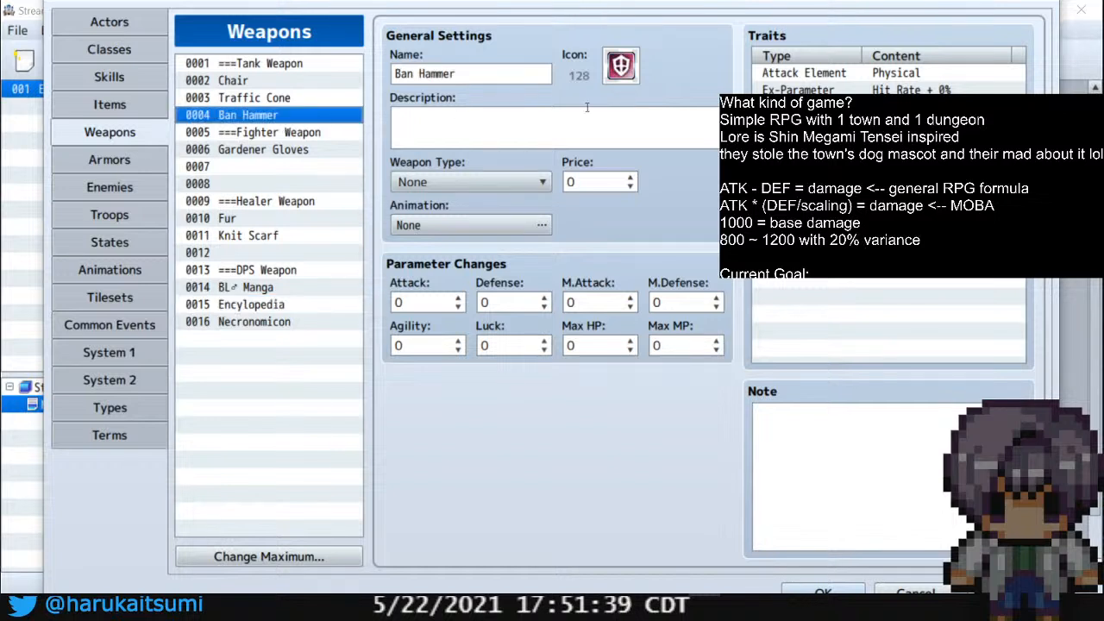
left_click(535, 134)
type("Ultimate ")
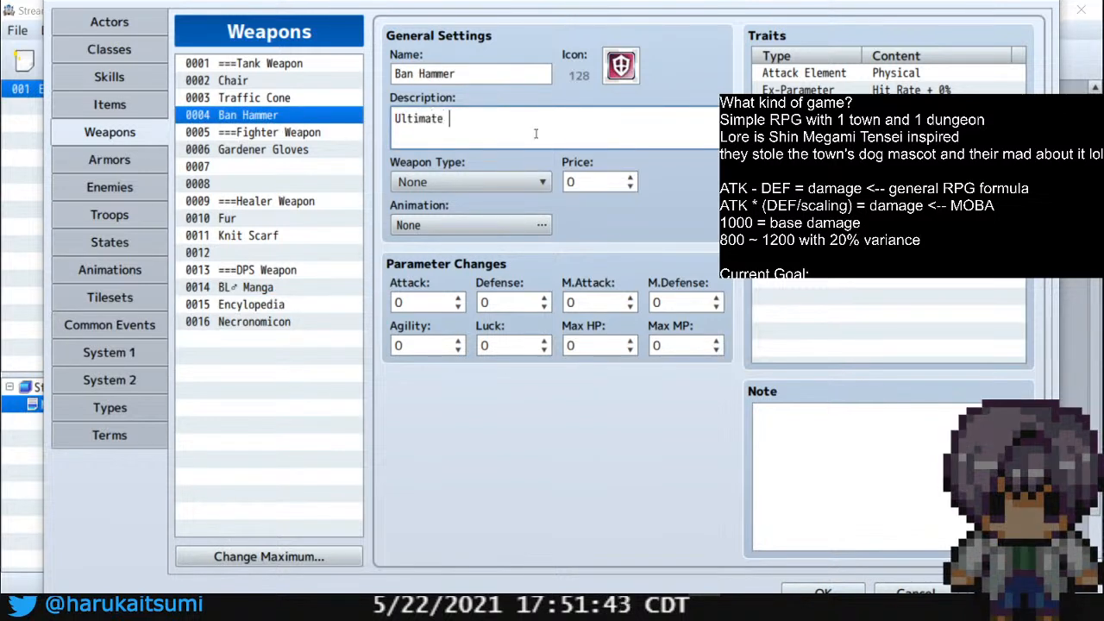
type("Weapon")
Copy the Ban Hammer description "Ultimate Weapon" to the blank slots 0008 and 0012 and to Necronomicon
key("ctrl+a")
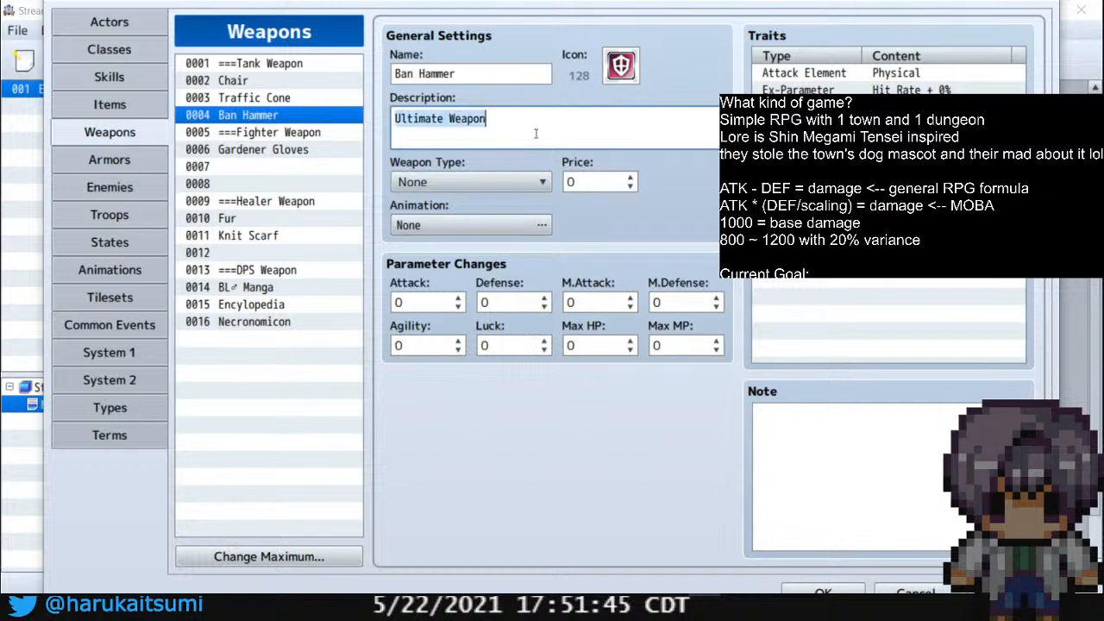
key("ctrl+c")
left_click(274, 183)
key("ctrl+v")
left_click(263, 252)
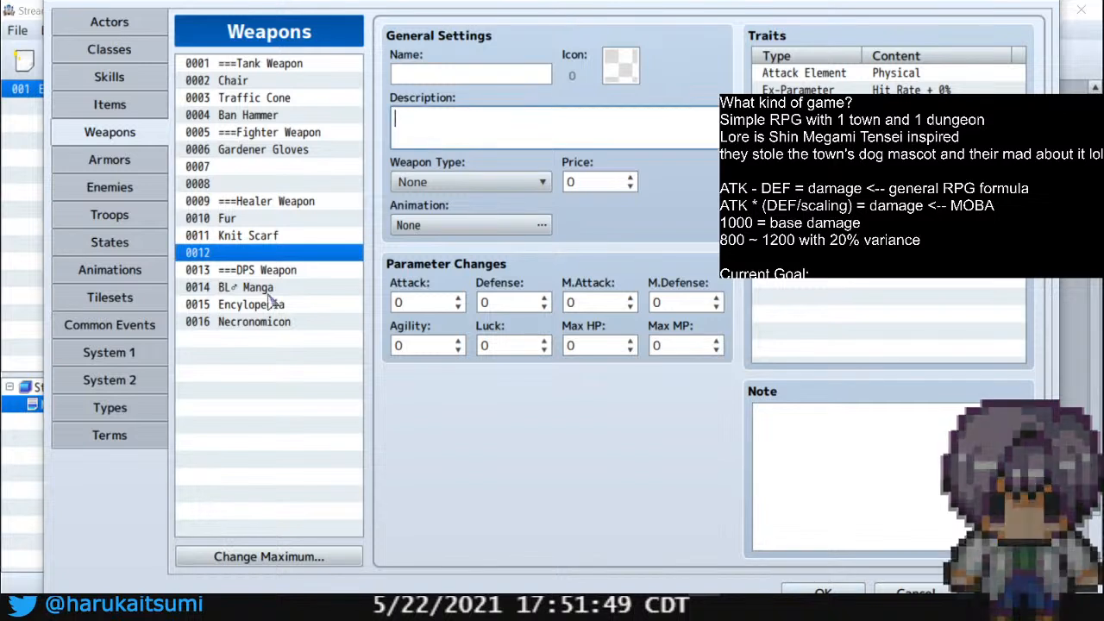
key("ctrl+v")
left_click(255, 322)
left_click(488, 138)
key("ctrl+v")
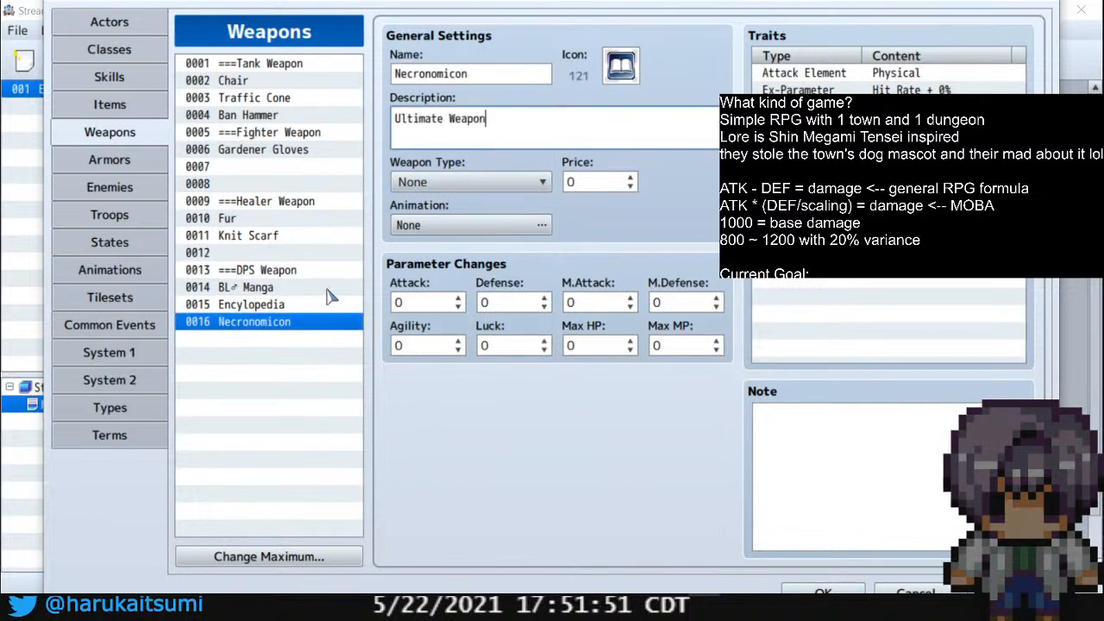
left_click(283, 307)
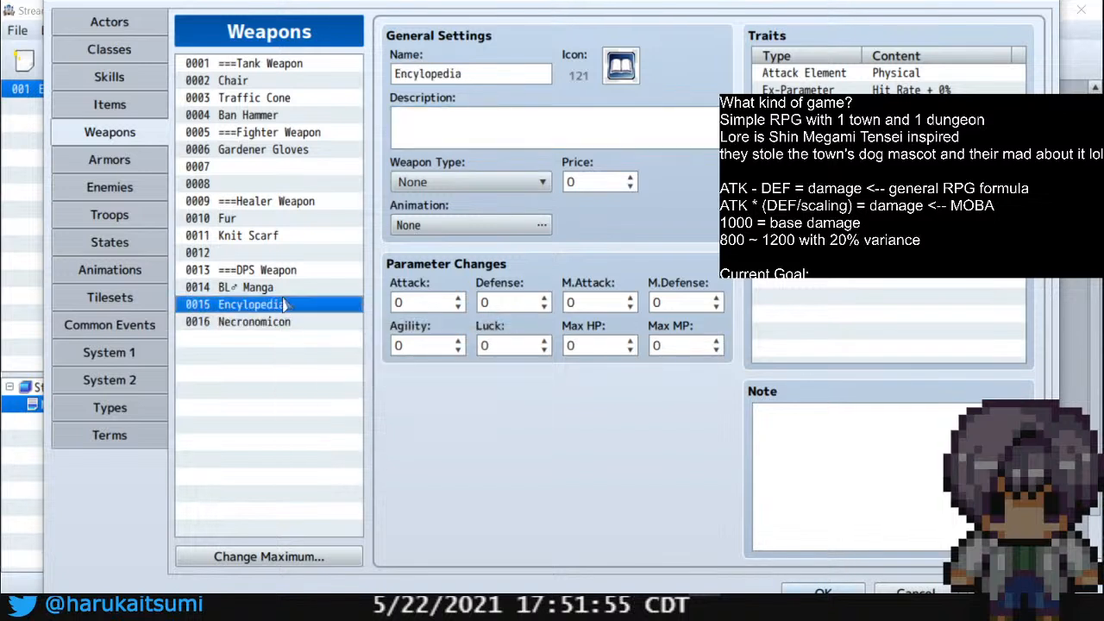
left_click(285, 323)
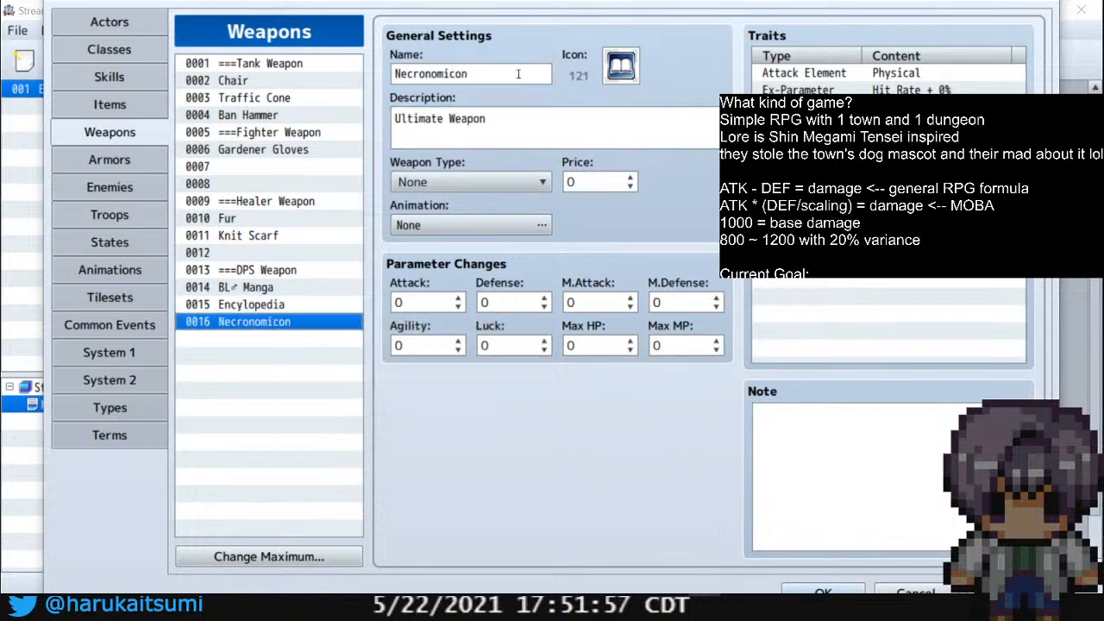
left_click(487, 73)
left_click(259, 167)
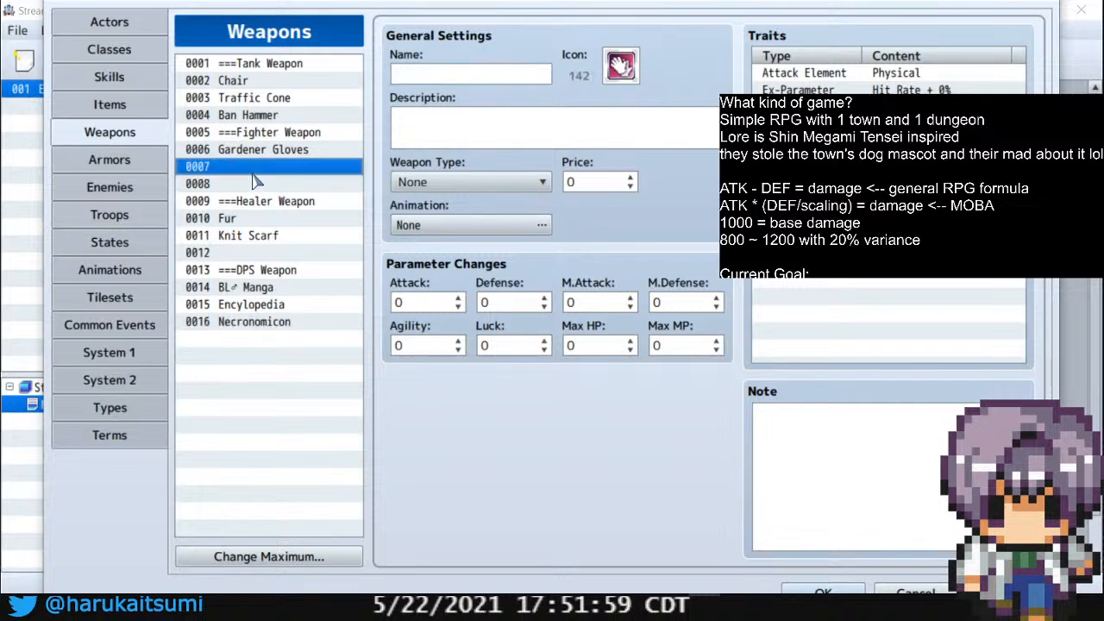
left_click(313, 183)
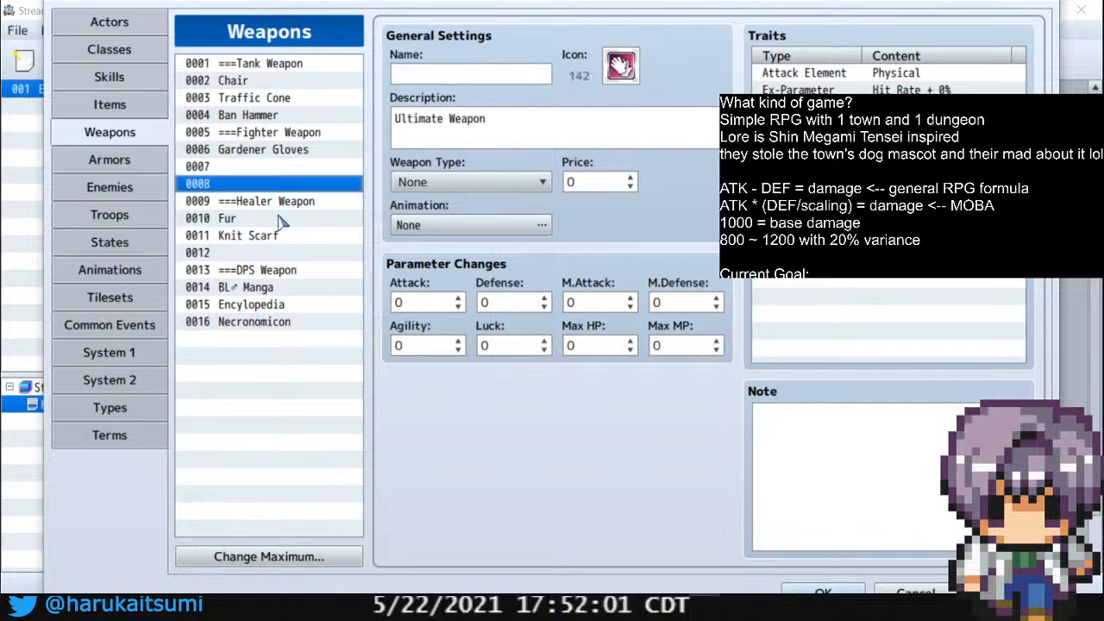
Assign icon 136, the one used by Fur, to Knit Scarf and the blank Healer weapon slot 0012
left_click(279, 236)
double_click(622, 74)
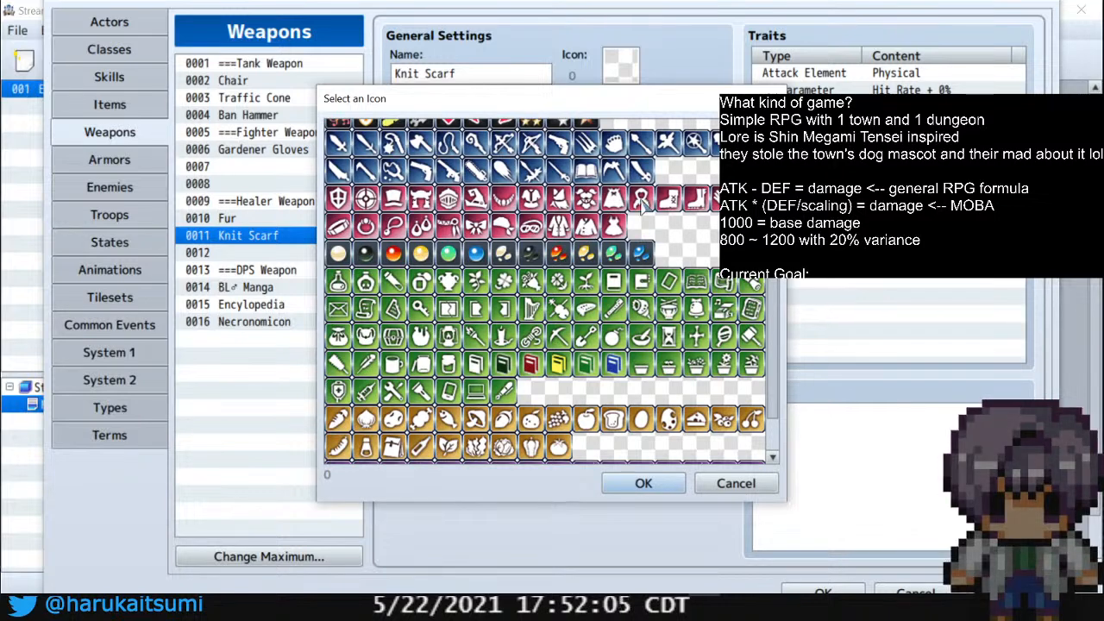
left_click(560, 200)
double_click(562, 208)
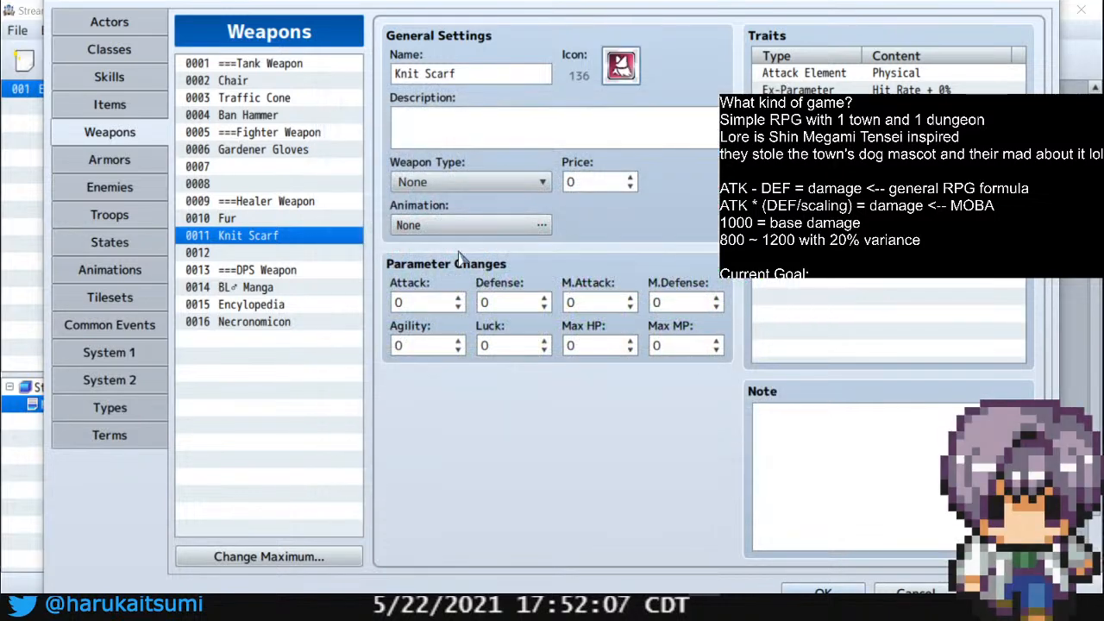
left_click(269, 253)
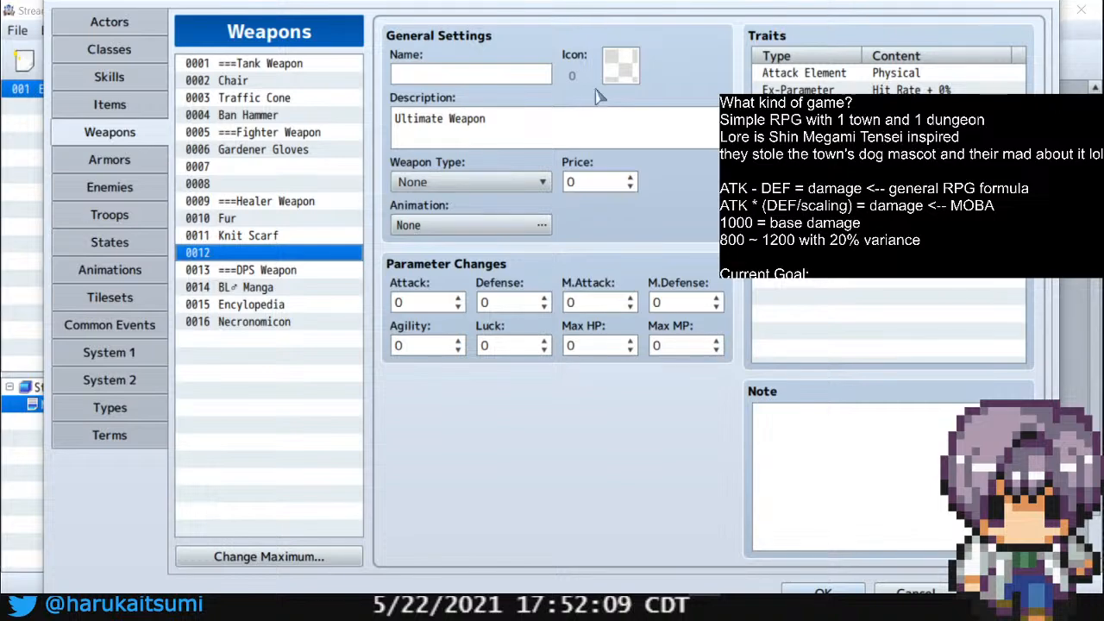
double_click(621, 65)
double_click(559, 199)
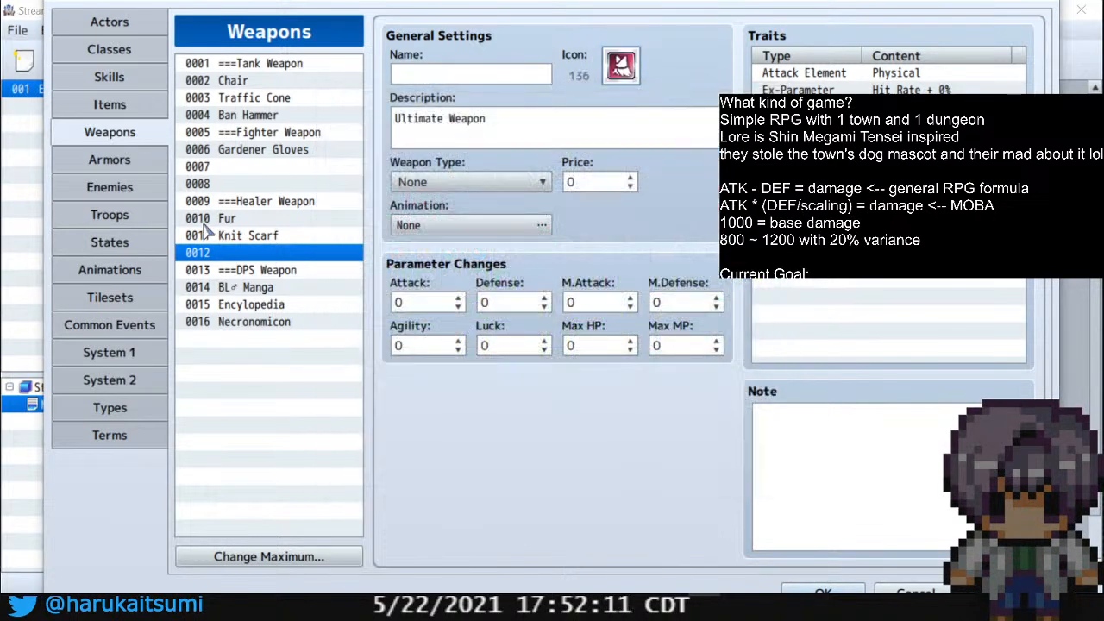
left_click(250, 221)
left_click(255, 237)
left_click(259, 253)
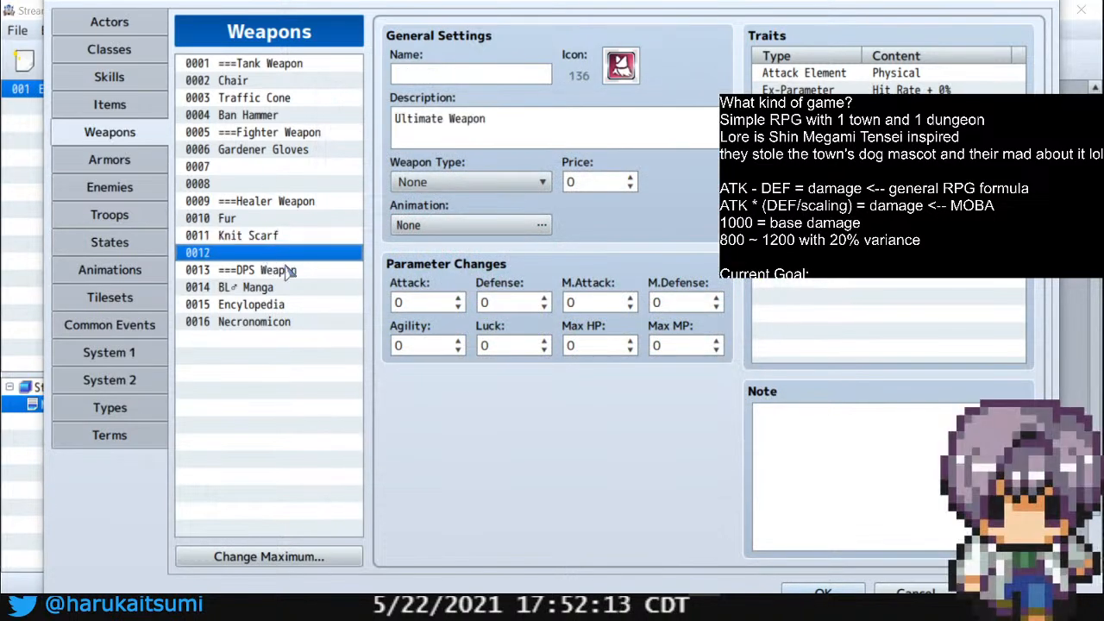
left_click(487, 68)
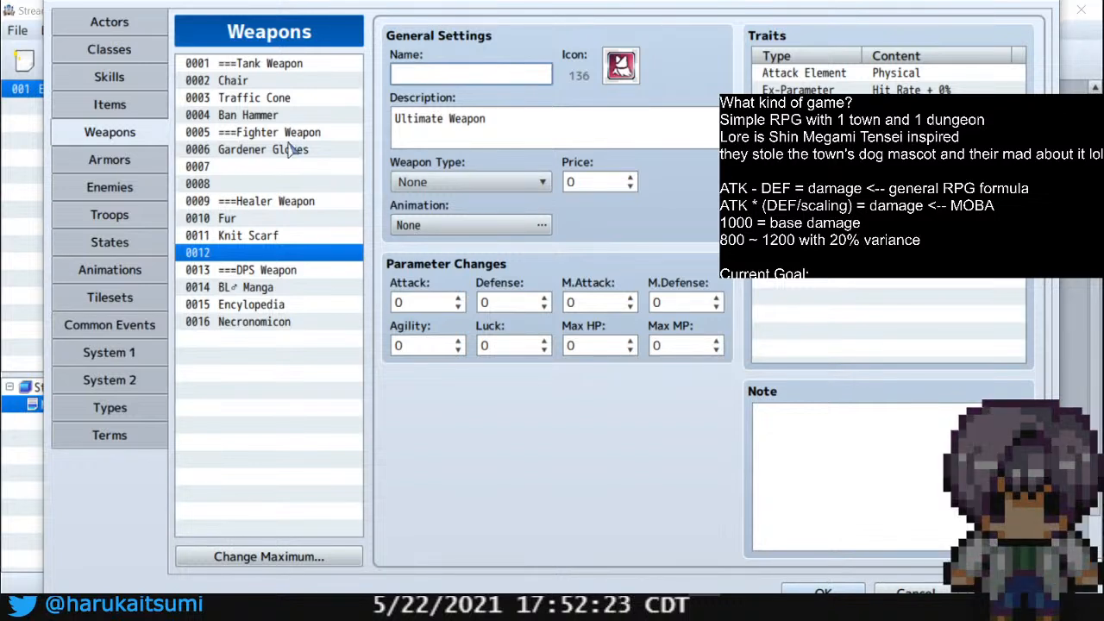
Rename the Healer weapon Fur in slot 0010 as "Fur Scarf"
left_click(259, 221)
left_click(467, 73)
type("Scar")
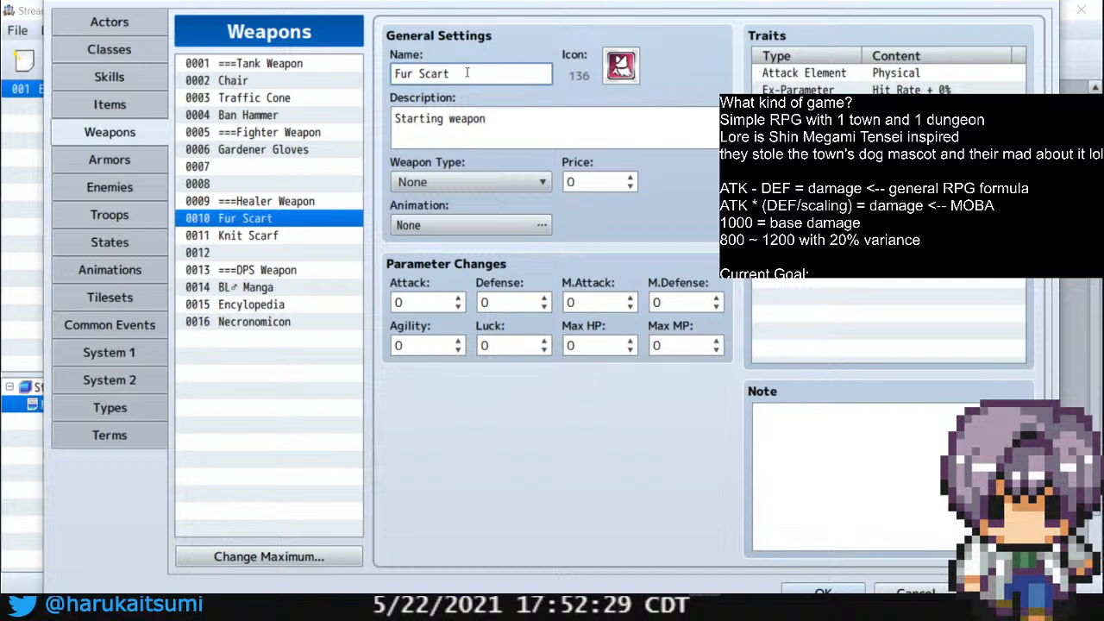
type("f")
left_click(277, 241)
left_click(277, 253)
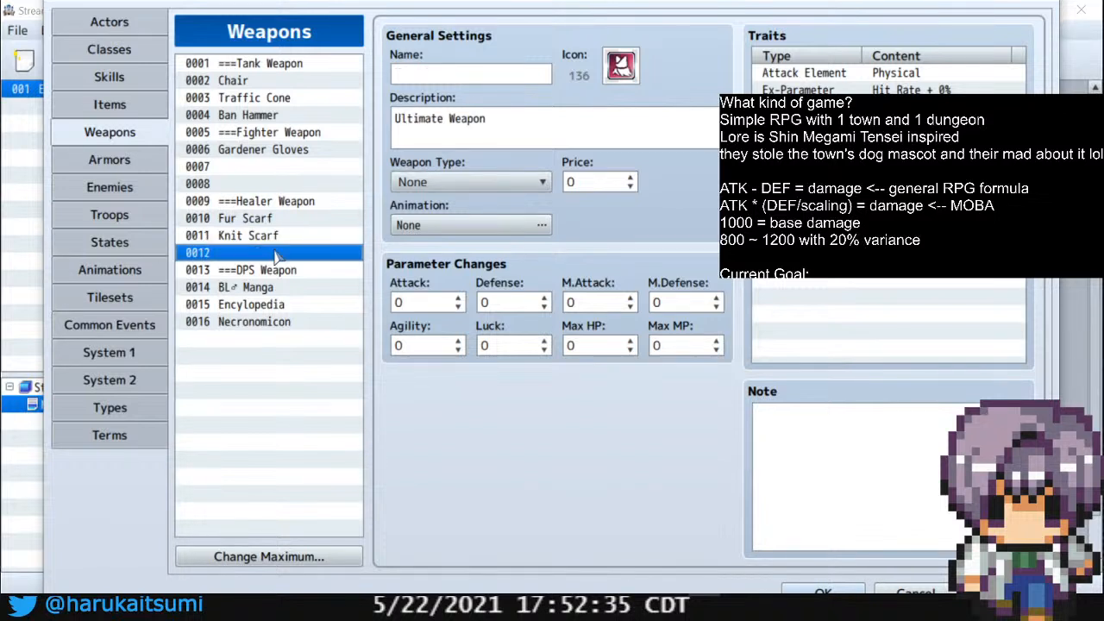
Review the Healer weapons in slots 0010 to 0012 and the actor entry of the Medic, Salem
left_click(277, 237)
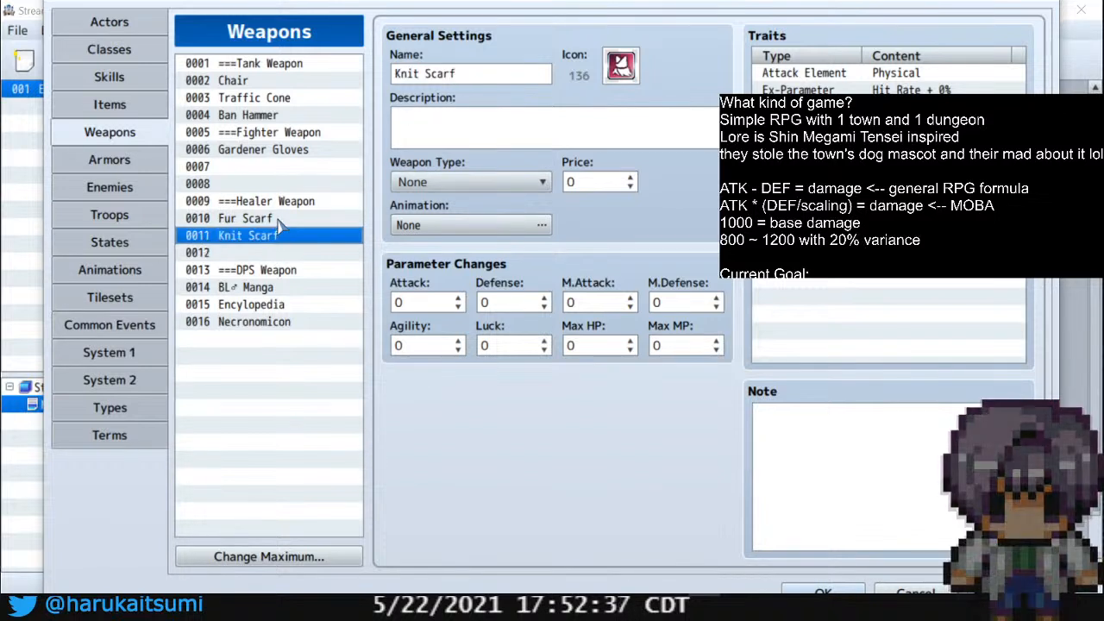
left_click(280, 221)
left_click(280, 238)
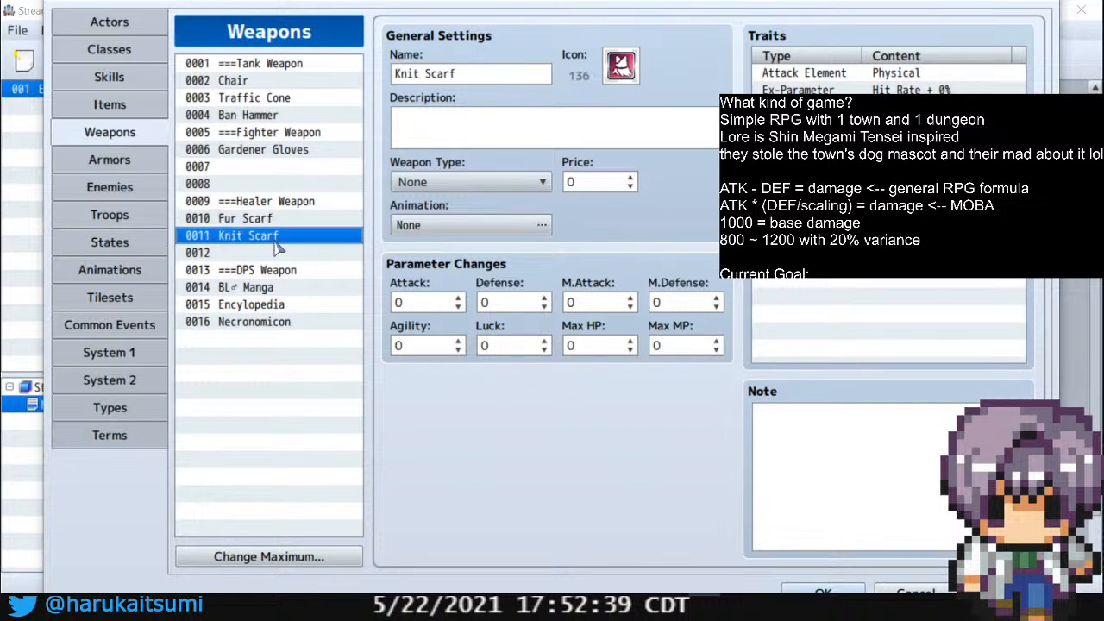
left_click(298, 252)
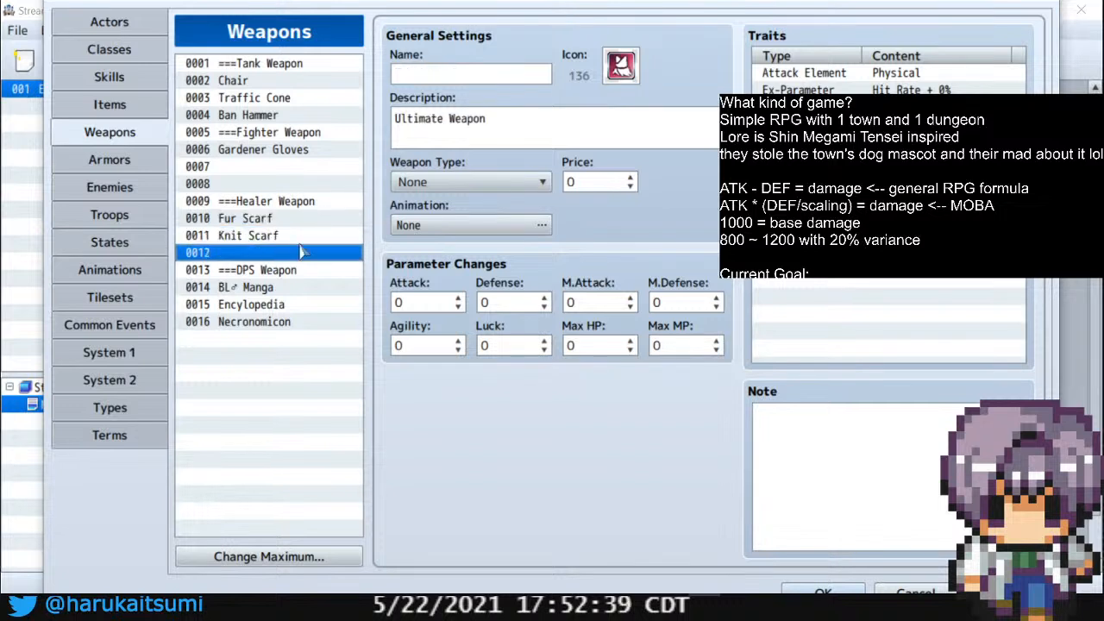
left_click(442, 75)
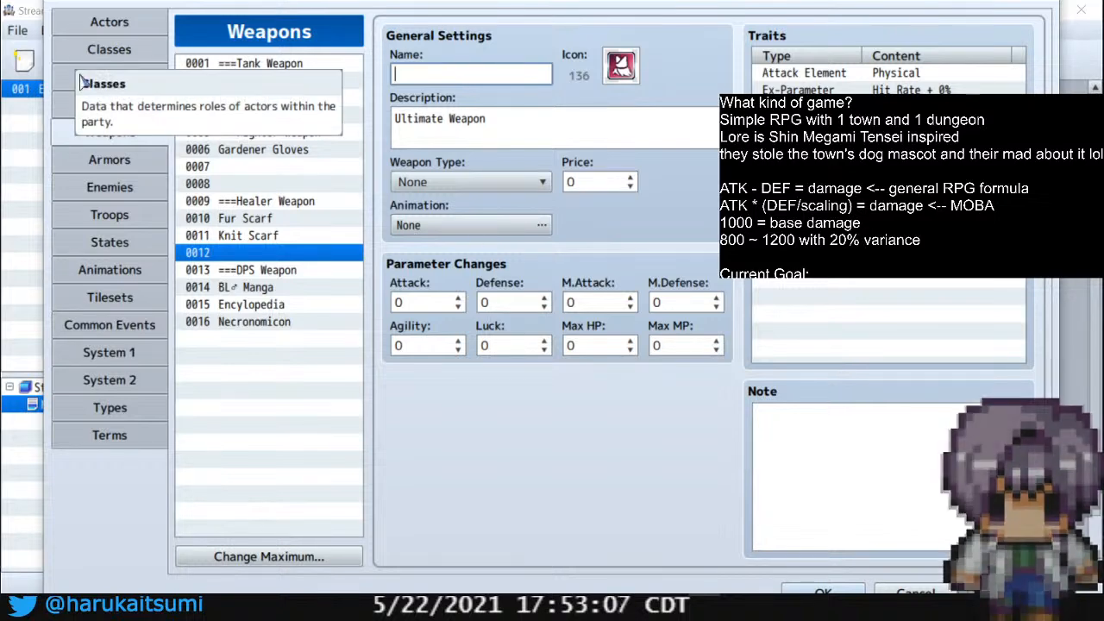
left_click(127, 31)
left_click(218, 100)
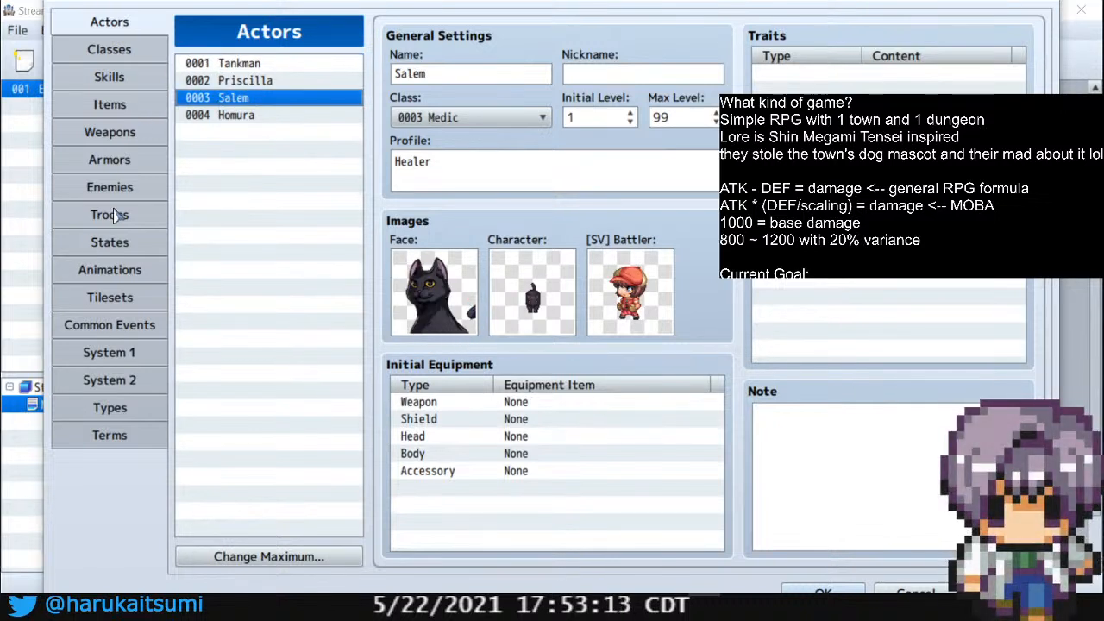
left_click(130, 138)
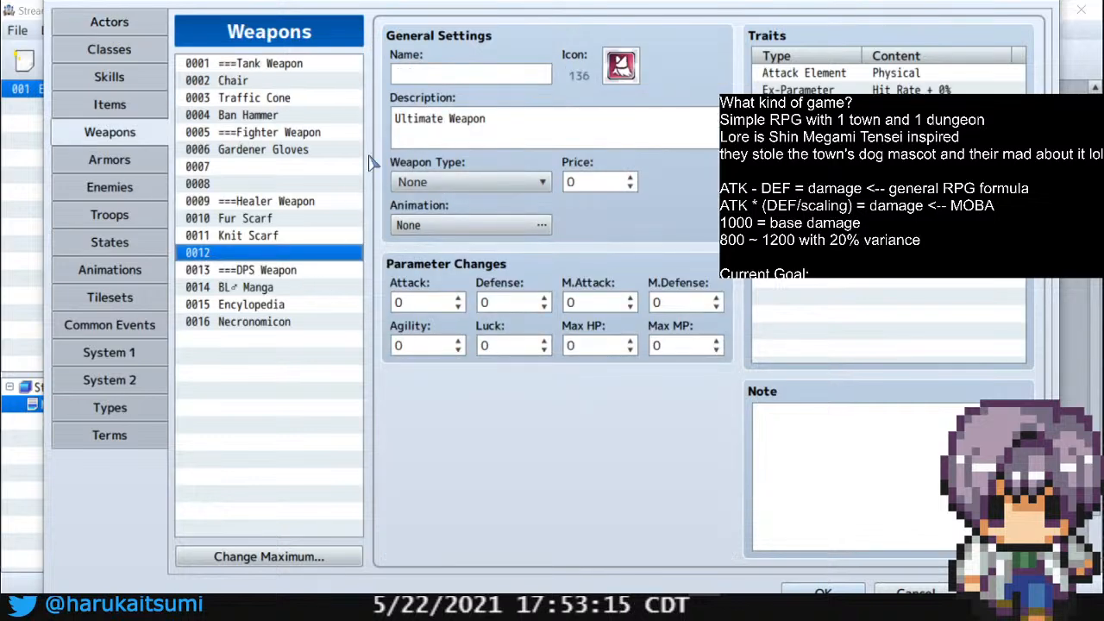
left_click(283, 237)
left_click(292, 220)
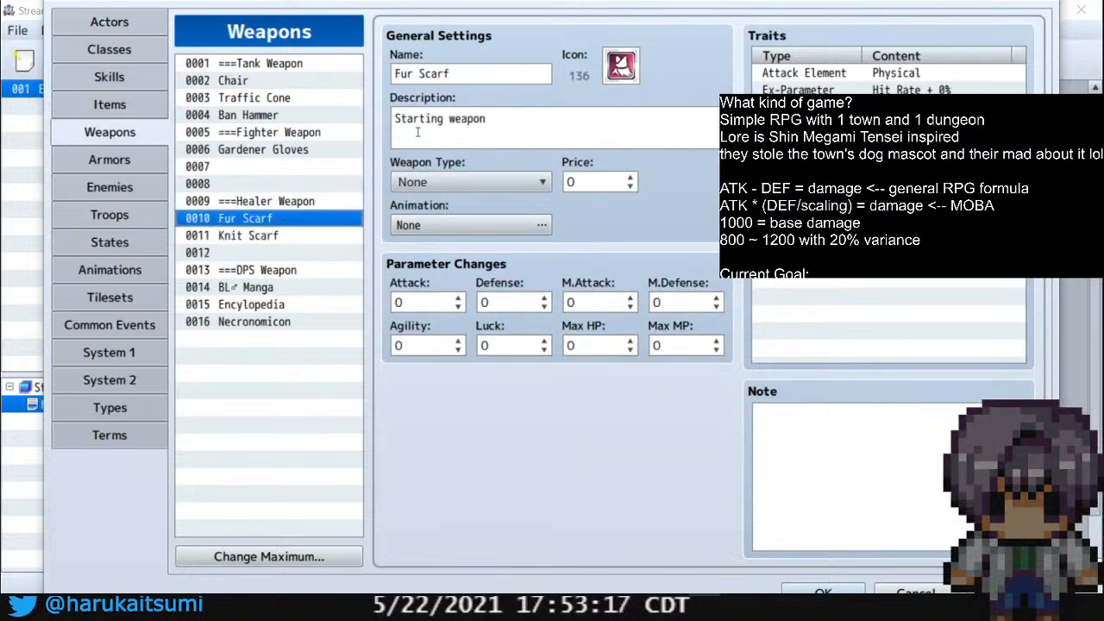
Name the blank Healer weapon in slot 0012 "Scissor Claw"
key("Down")
key("Down")
left_click(455, 76)
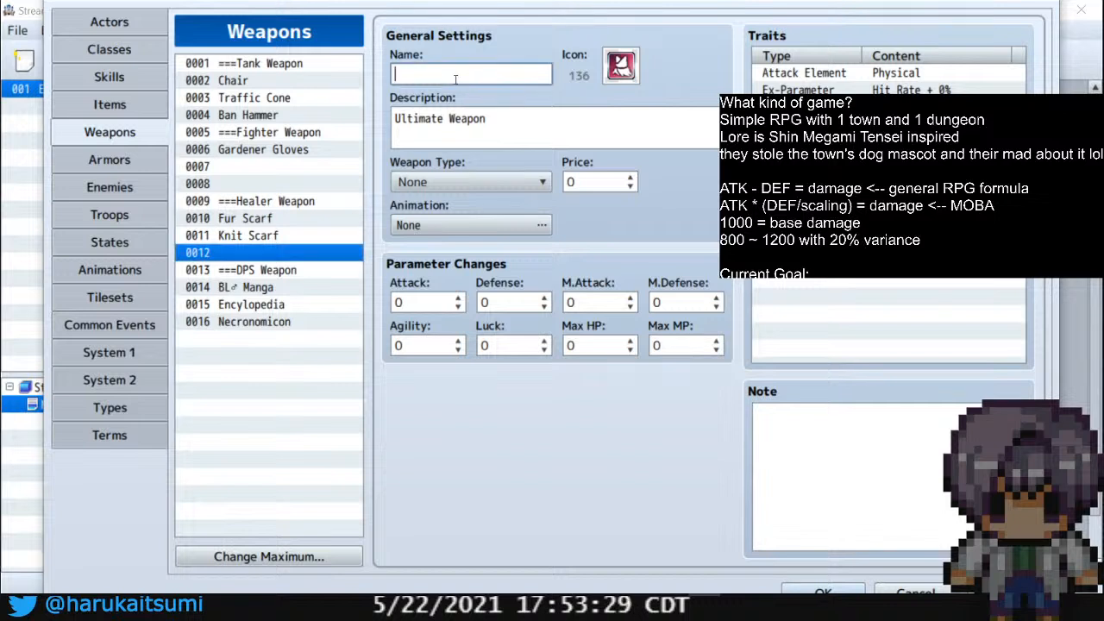
type("Sci")
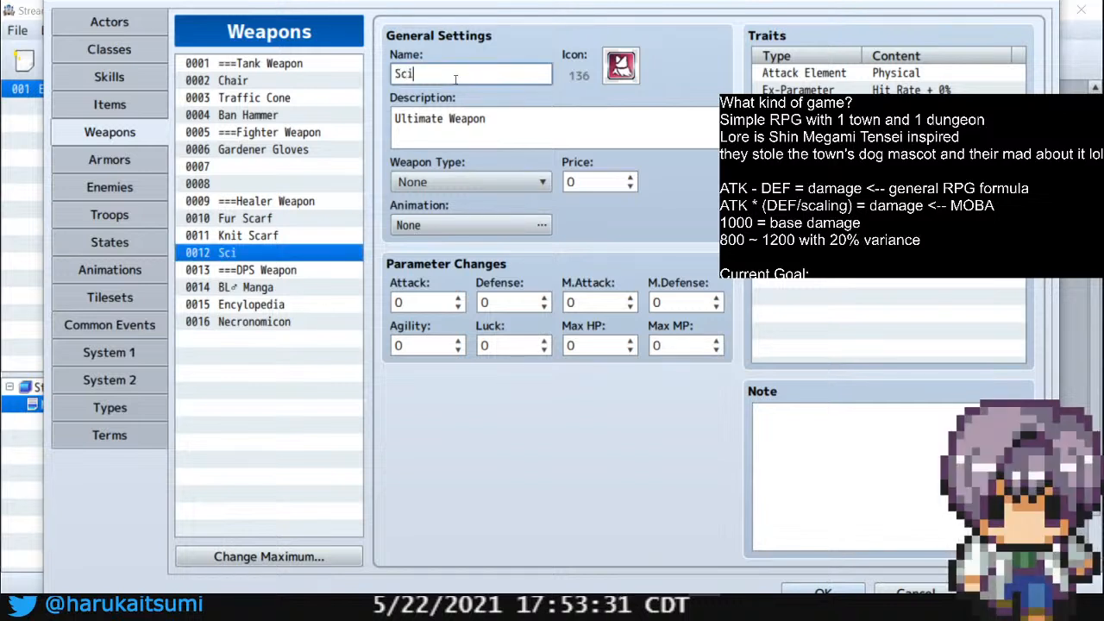
type("ssor C")
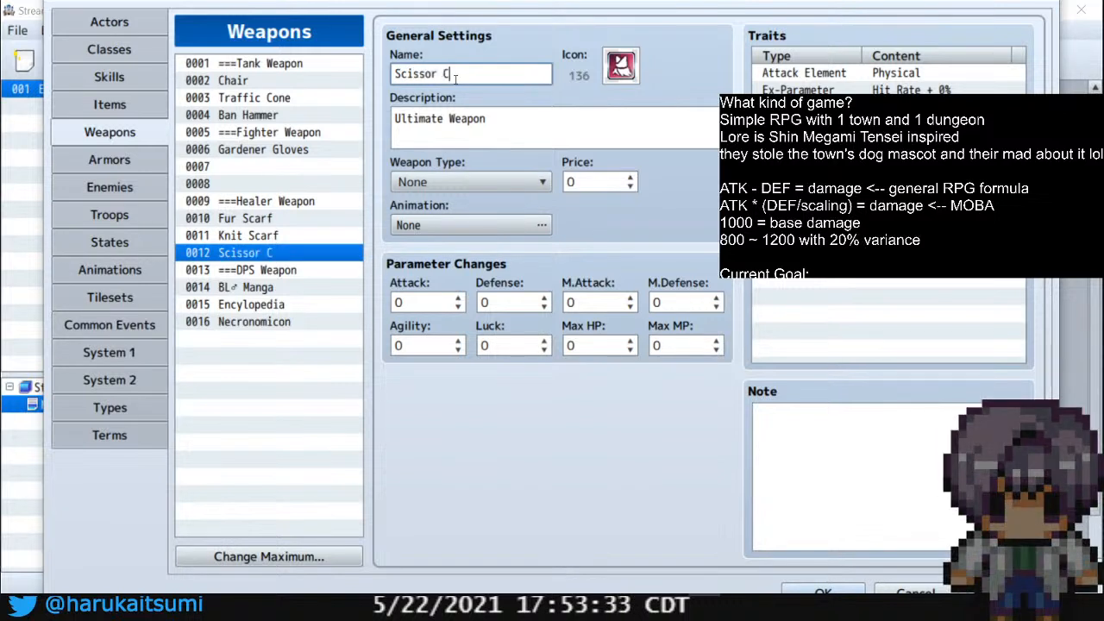
type("law")
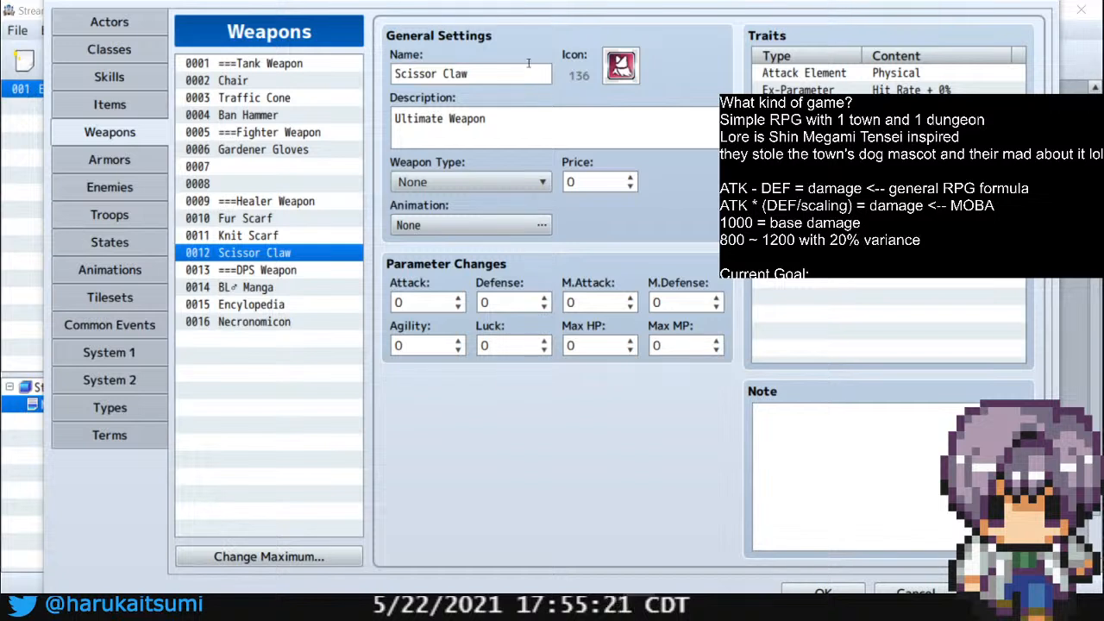
Name the blank Fighter weapon in slot 0007 "Boxing Gloves"
left_click(263, 170)
left_click(308, 183)
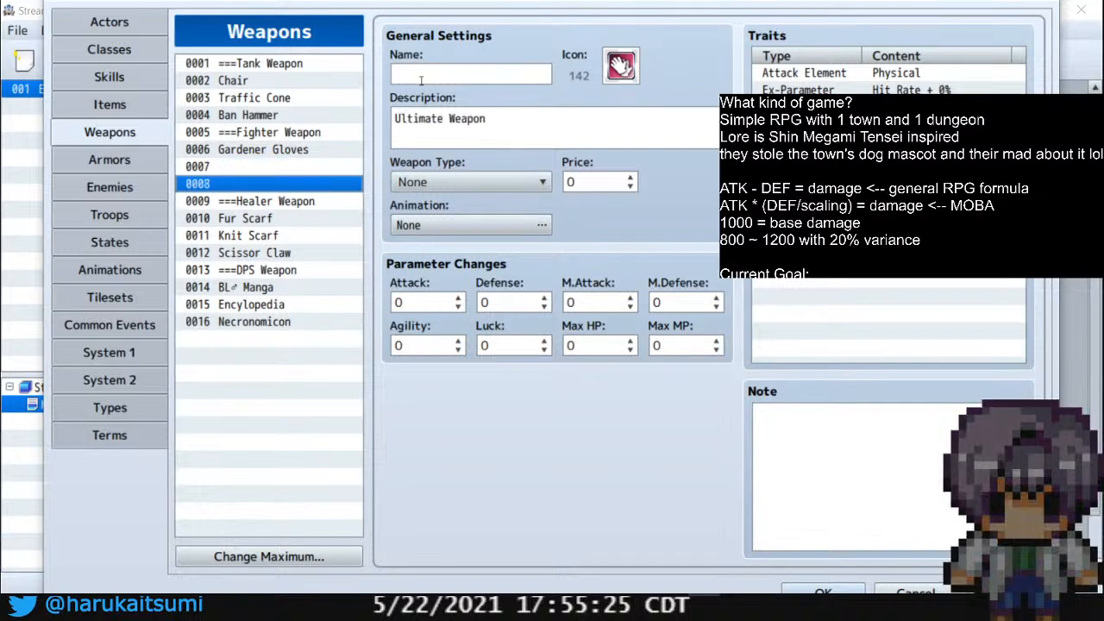
left_click(304, 167)
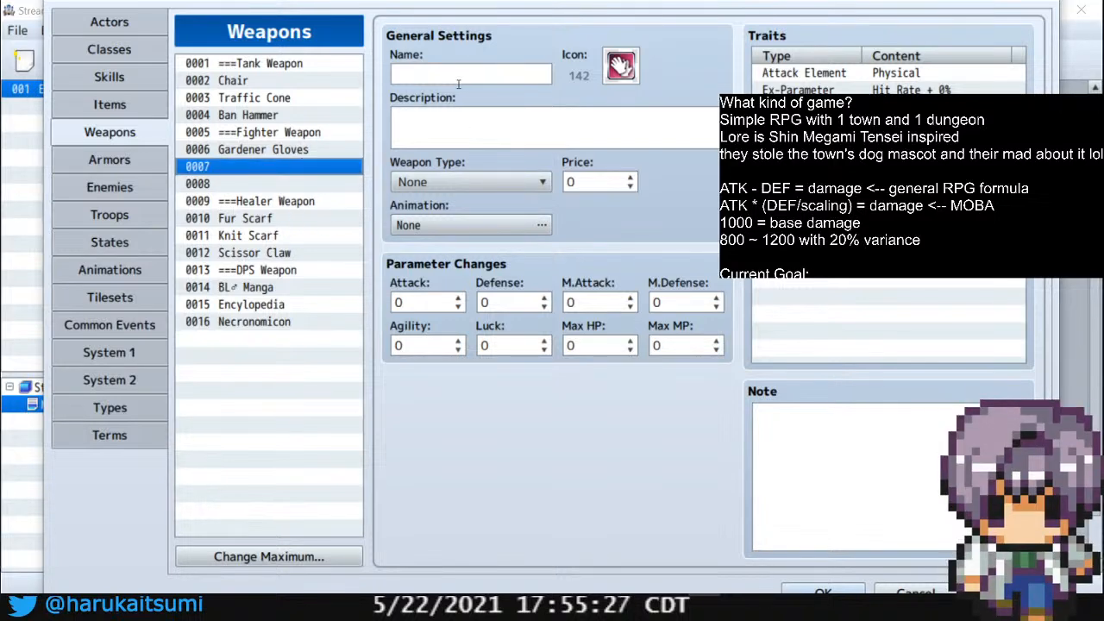
left_click(459, 78)
type("B")
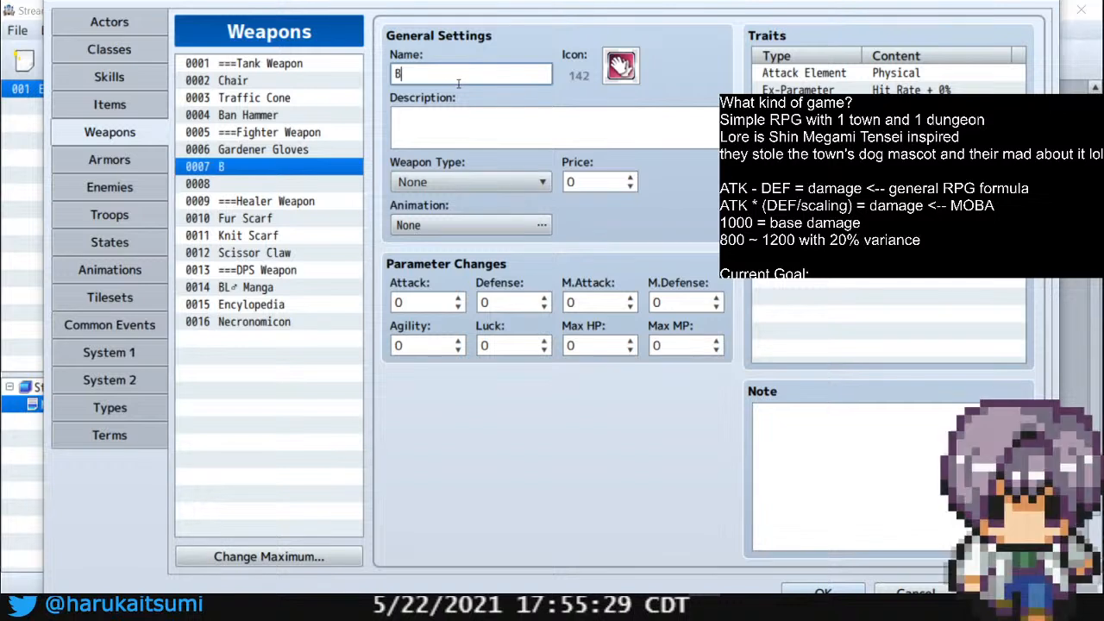
type("oxing Gloves")
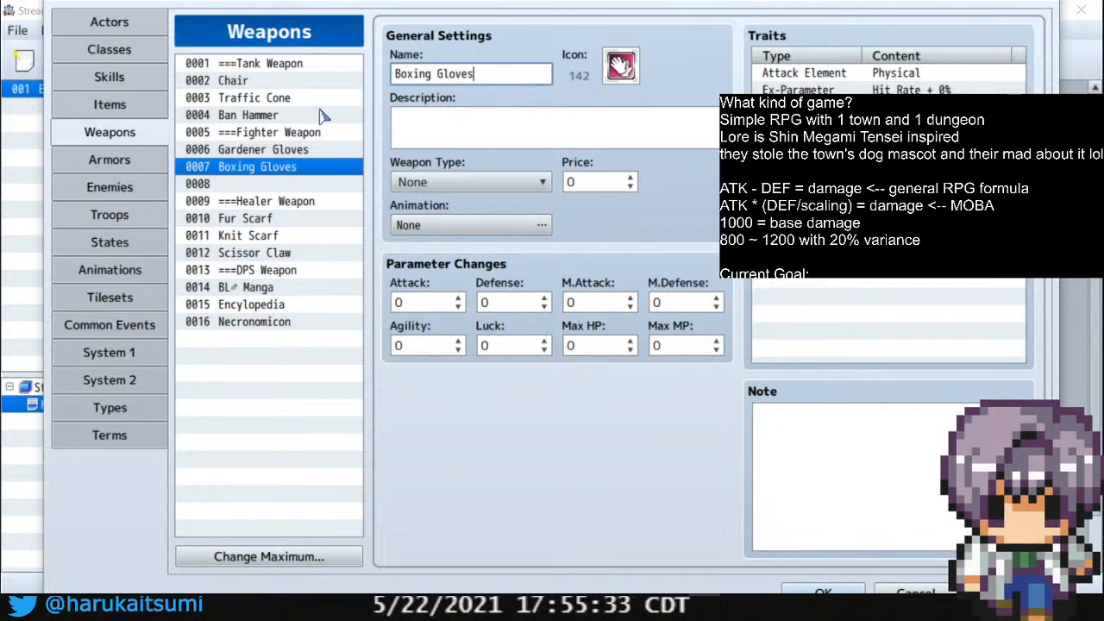
Name the blank Fighter weapon in slot 0008 "Brass Knuckles"
left_click(298, 187)
left_click(460, 75)
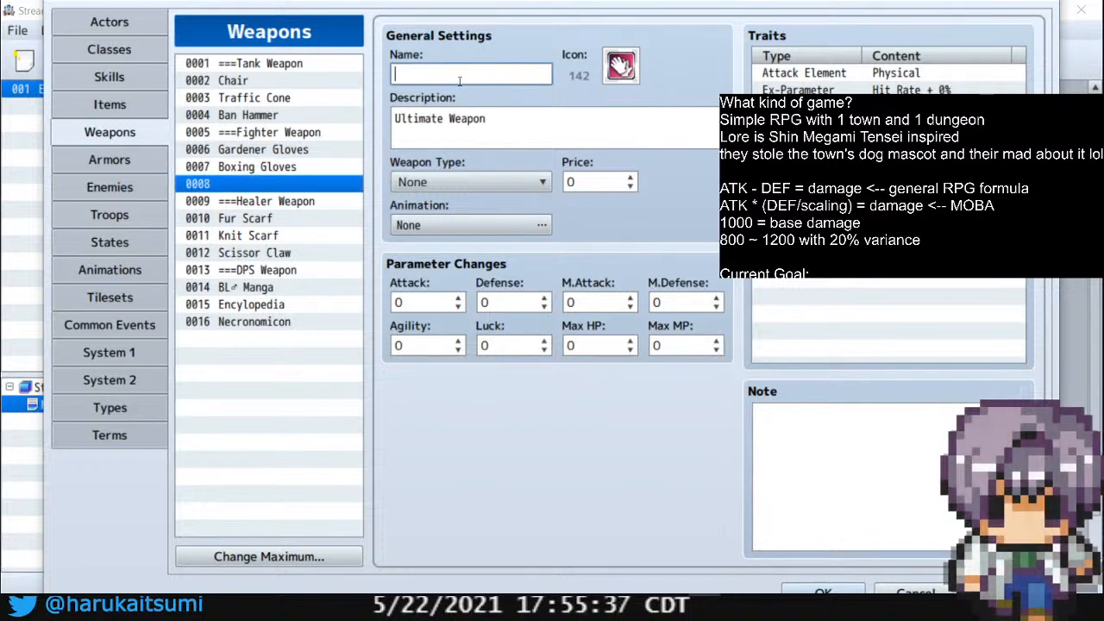
type("Brass Kni")
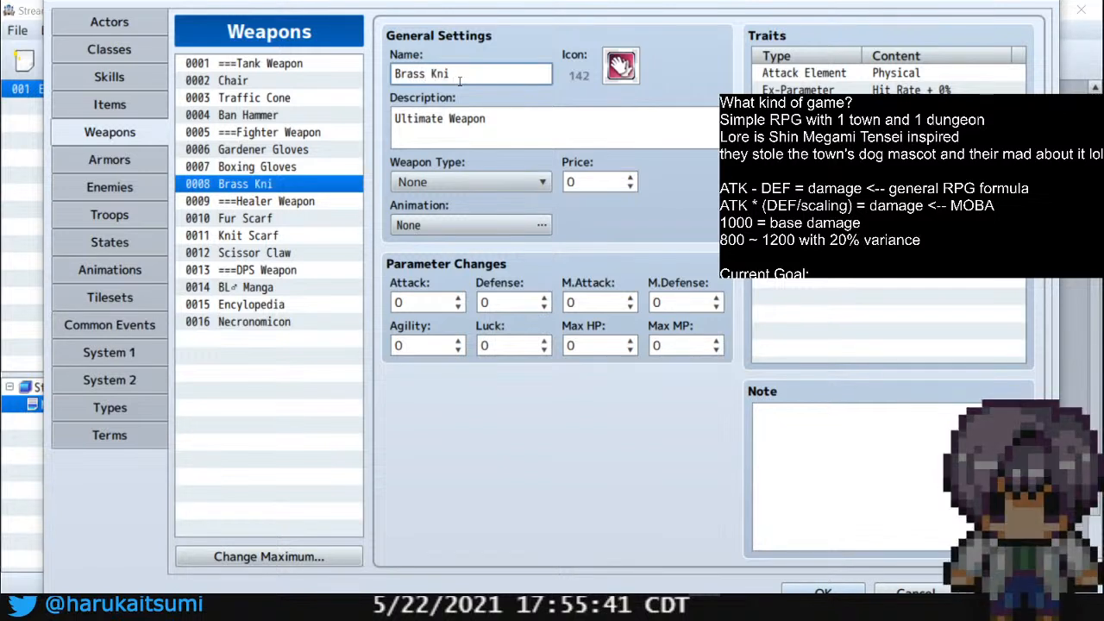
key("BackSpace")
type("uckles")
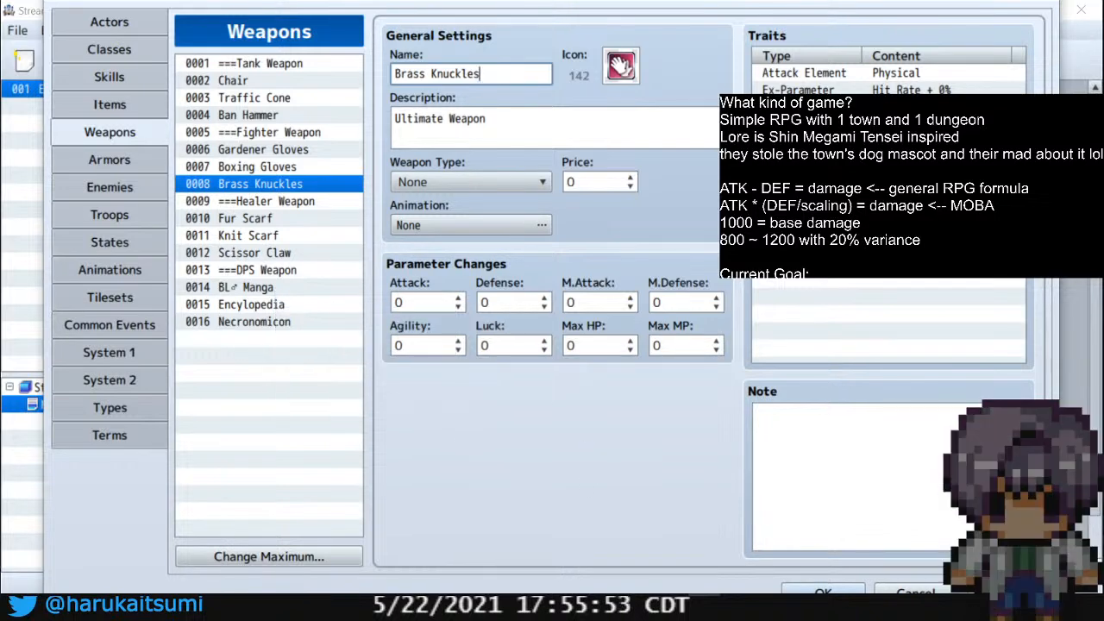
left_click(882, 483)
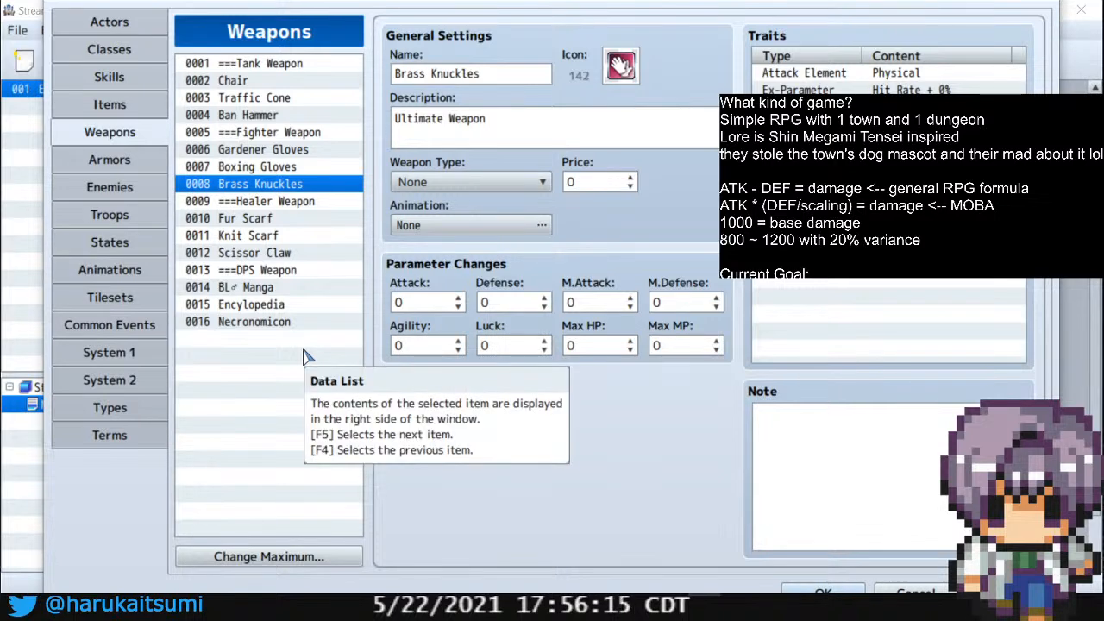
Examine the armor and skill lists and the settings of the Tank, Fighter and DPS classes
left_click(152, 167)
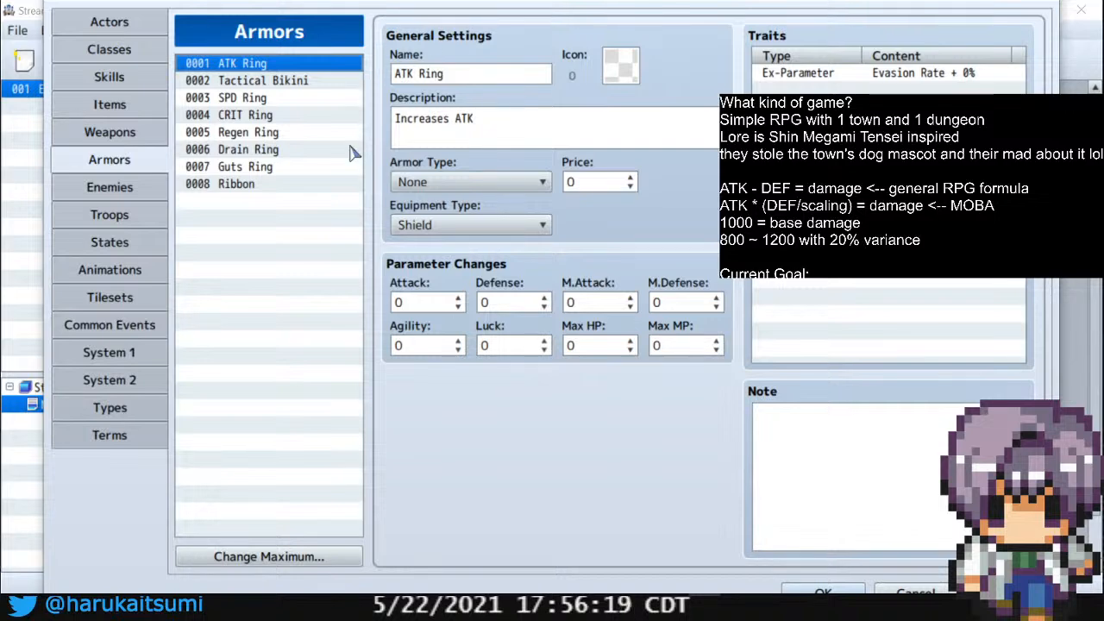
left_click(121, 78)
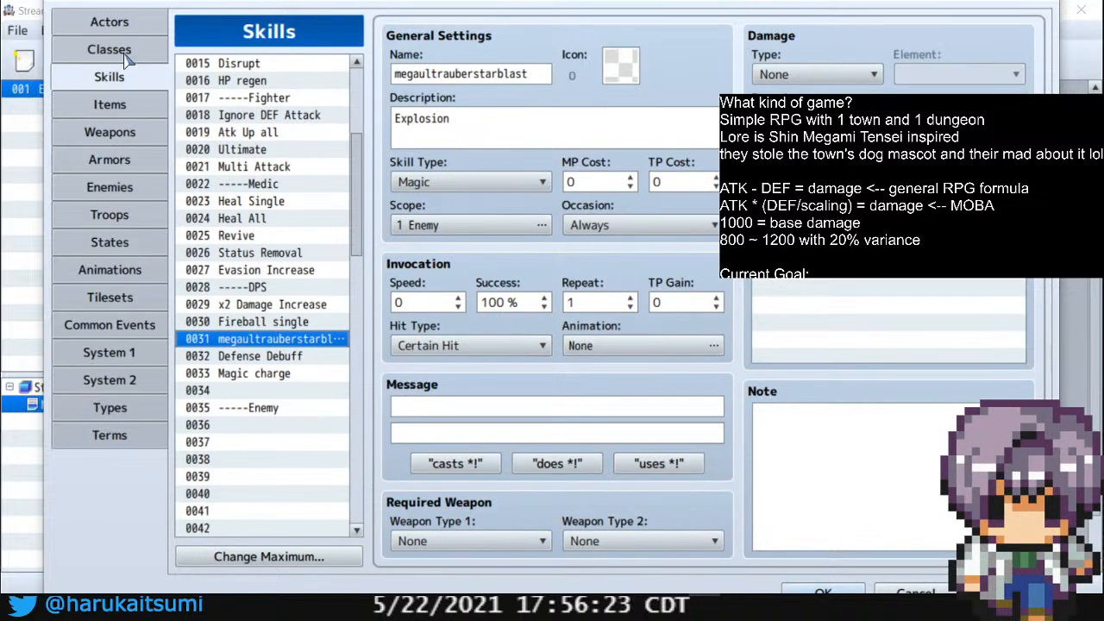
left_click(126, 52)
left_click(252, 67)
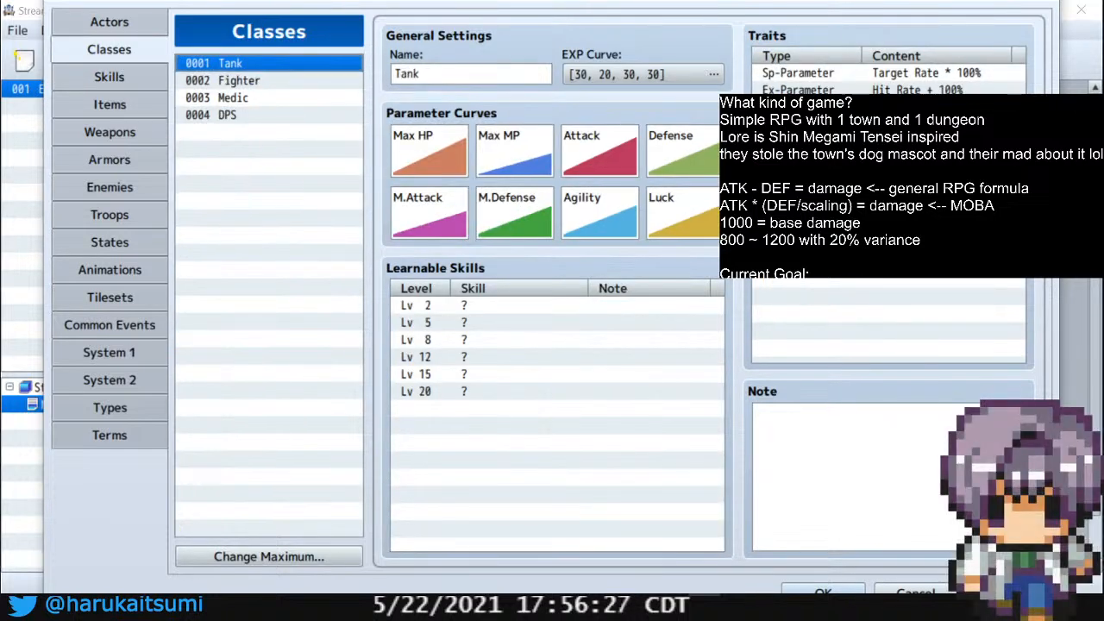
left_click(235, 82)
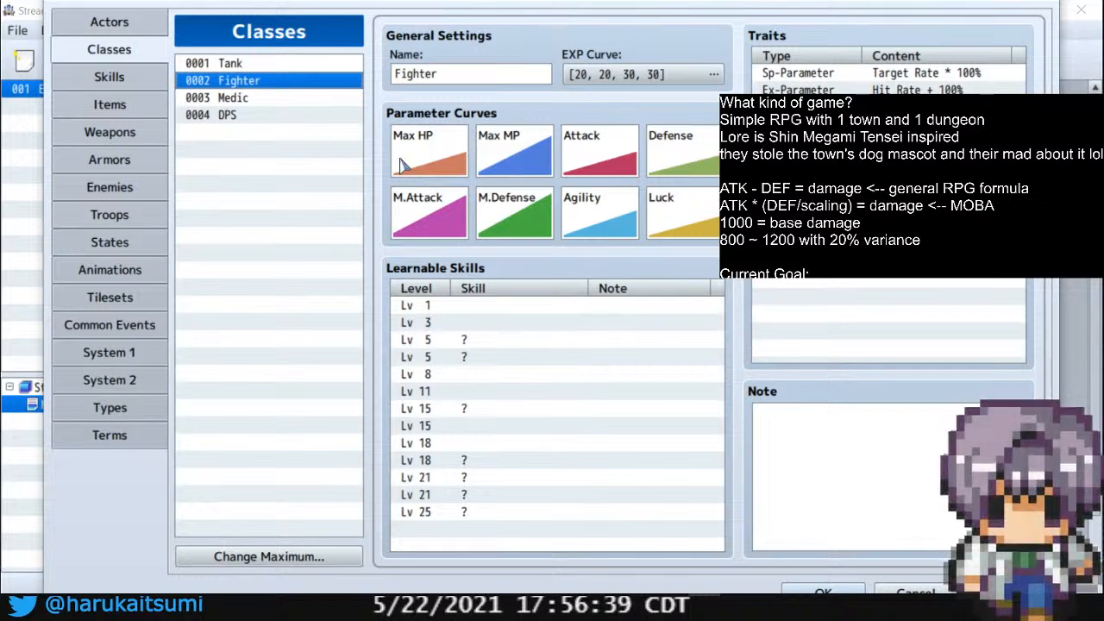
left_click(276, 115)
left_click(267, 68)
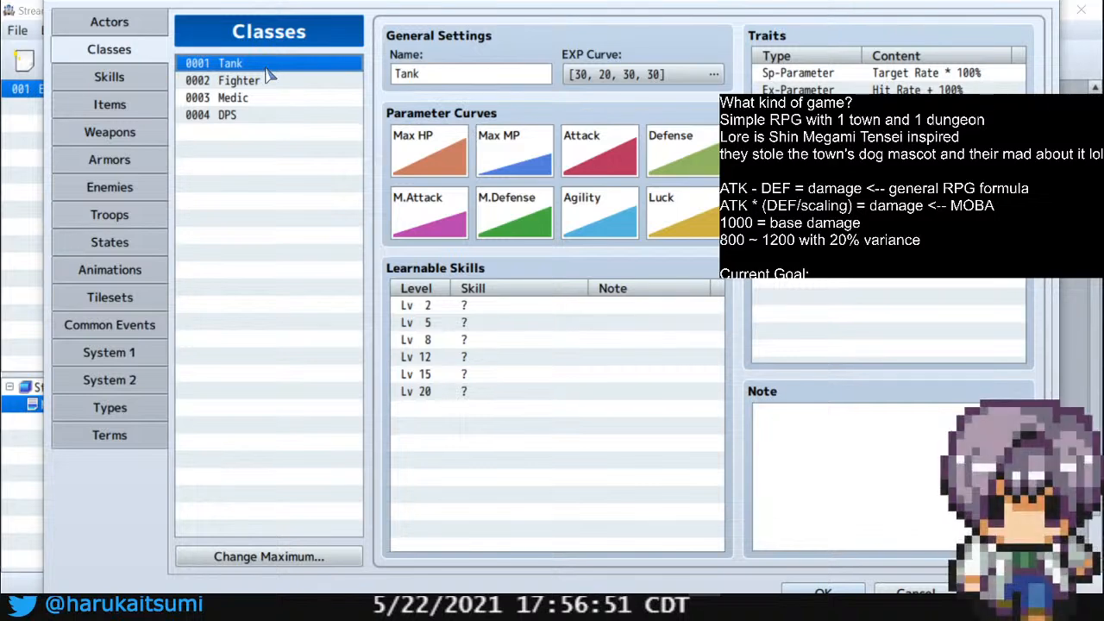
Look through the Tank skills Provoke, DEF Up All, ATK Debuff and Disrupt
left_click(112, 82)
left_click_drag(357, 208, 356, 162)
left_click(279, 165)
left_click(267, 182)
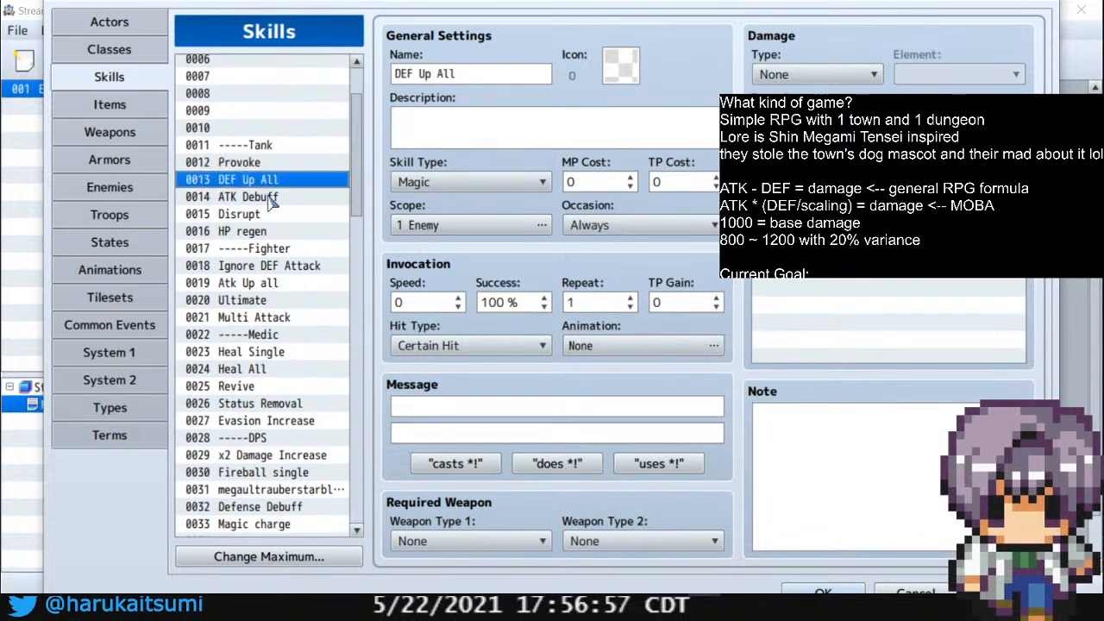
left_click(268, 199)
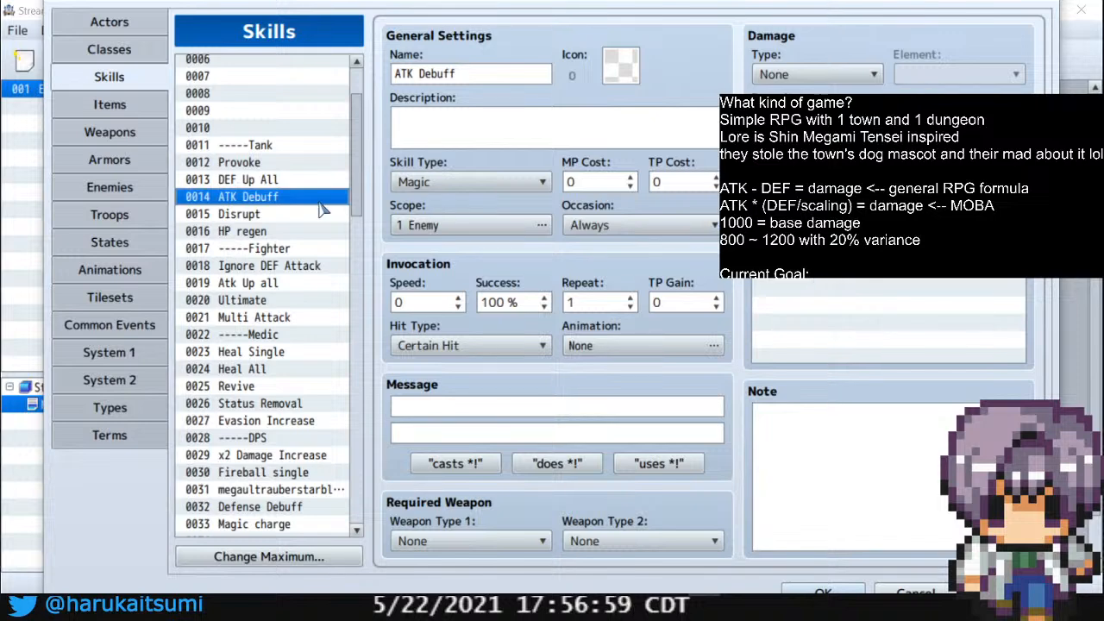
left_click(250, 218)
left_click(263, 165)
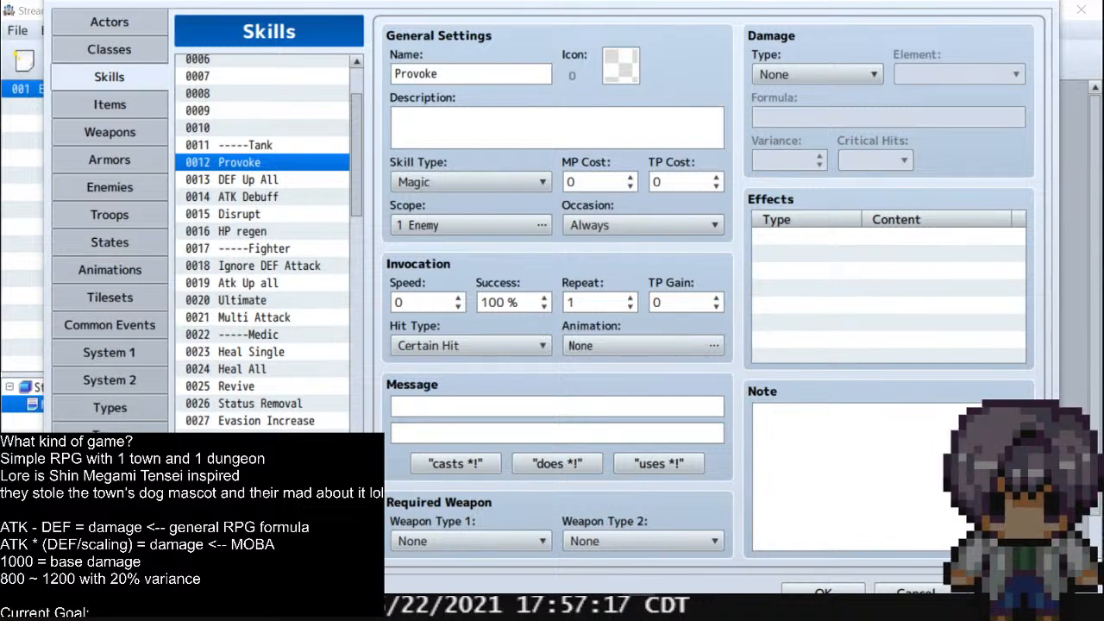
Check the State and Other effect options available for the Provoke skill without adding an effect
left_click(782, 251)
double_click(782, 250)
left_click(800, 172)
left_click(893, 171)
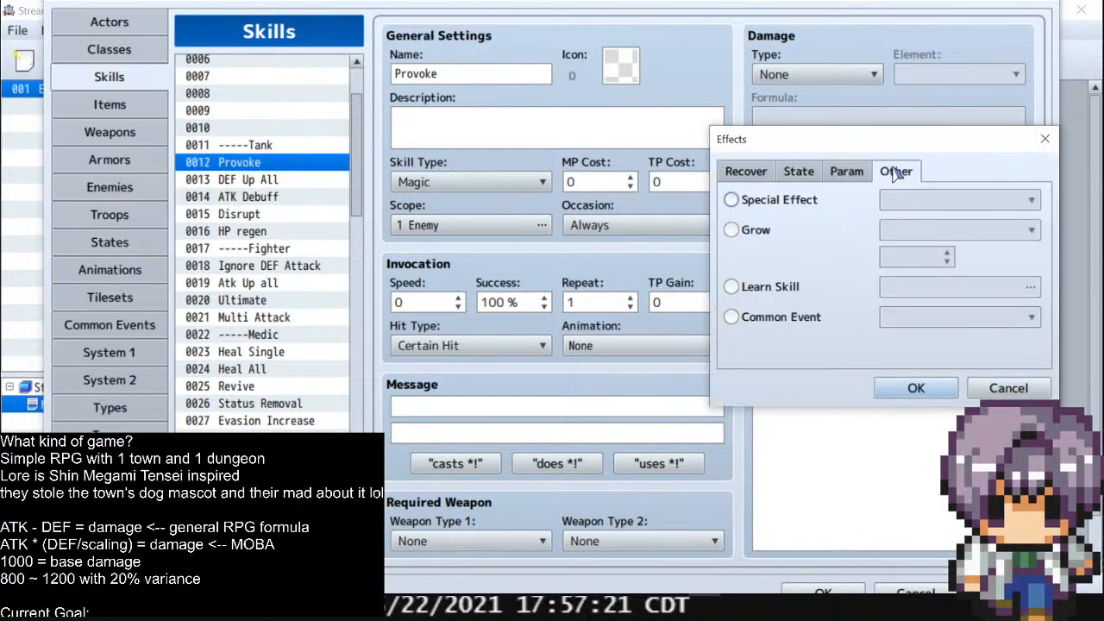
left_click(1008, 389)
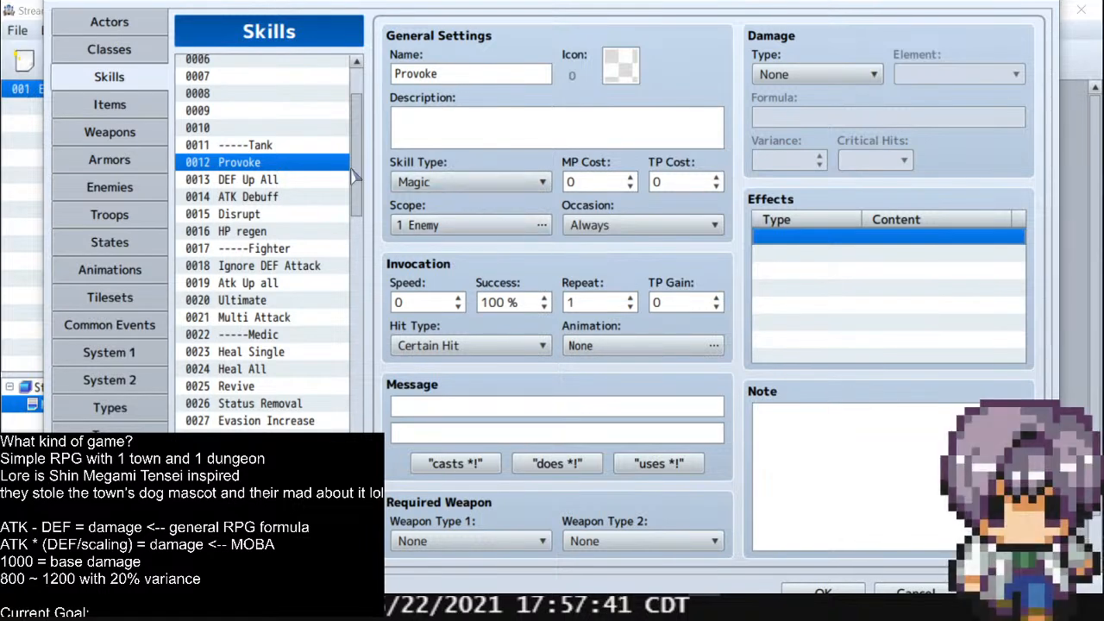
Review the entries of all four actors and the settings of the Tank class
scroll(360, 164, "up", 2)
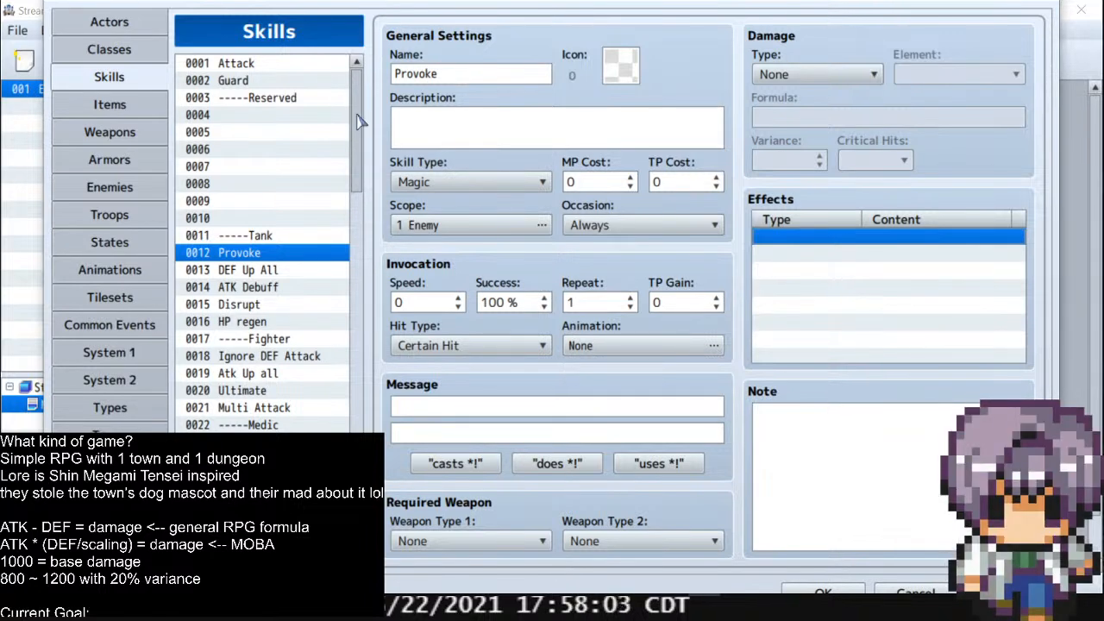
left_click(110, 22)
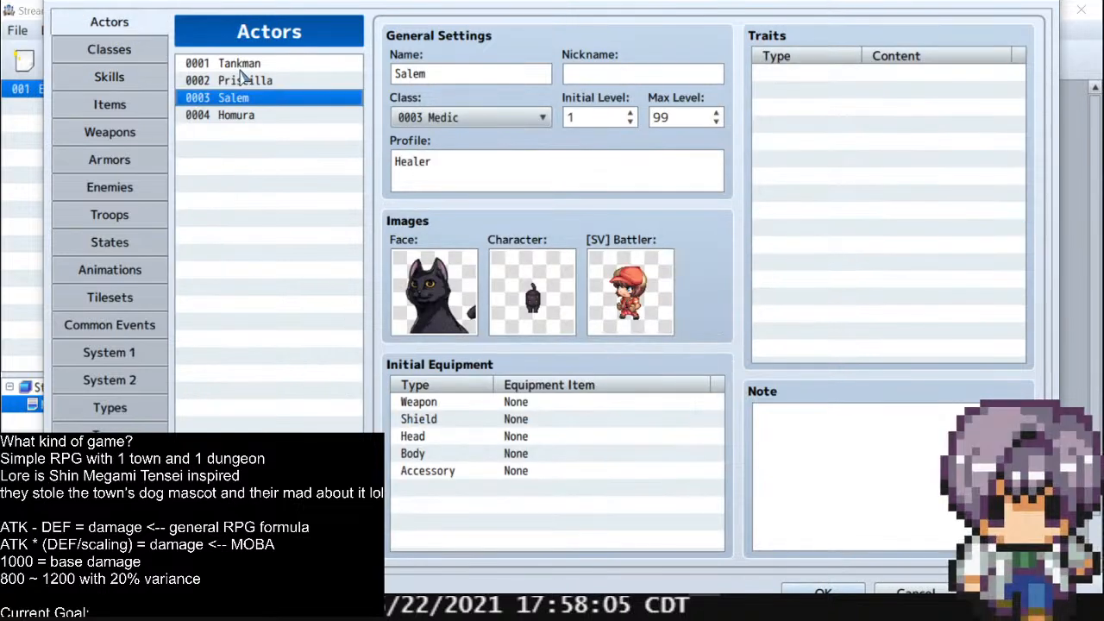
left_click(237, 66)
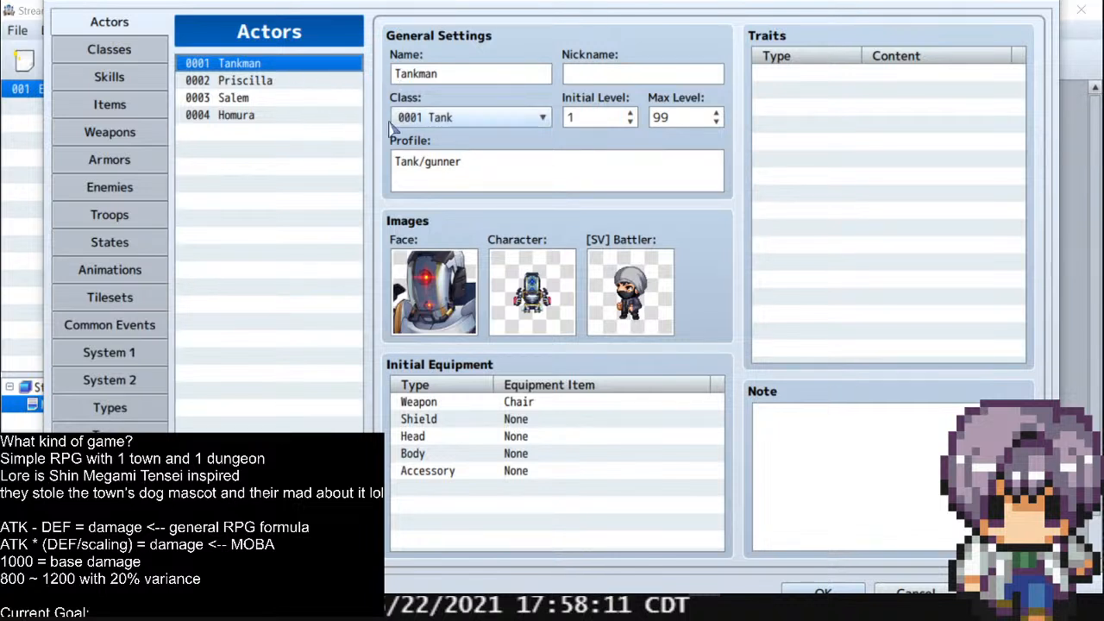
left_click(291, 82)
left_click(298, 99)
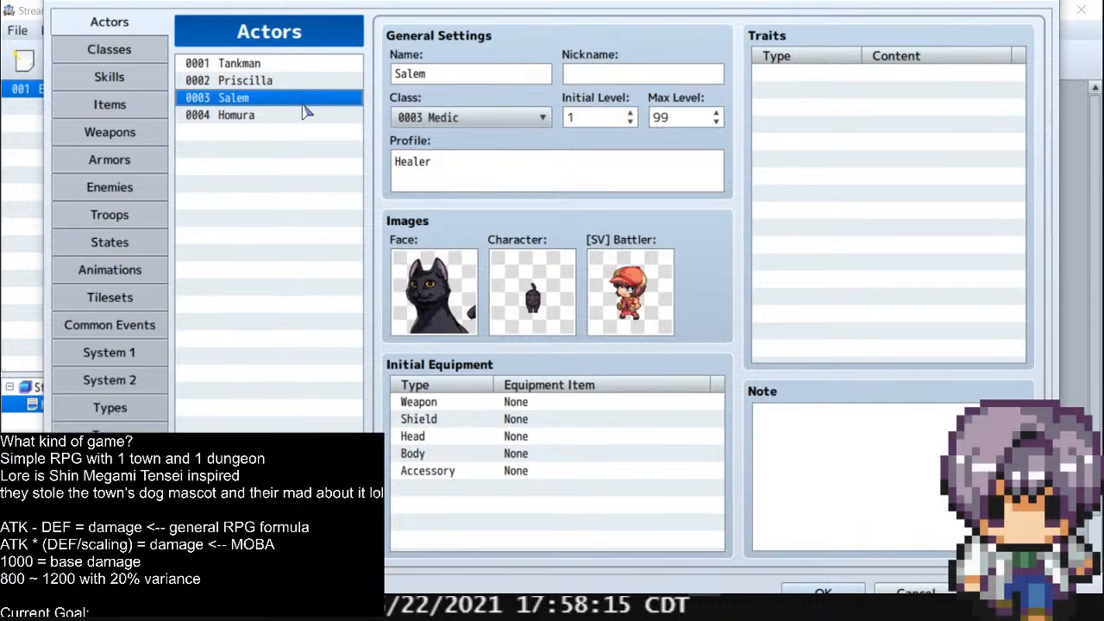
left_click(261, 118)
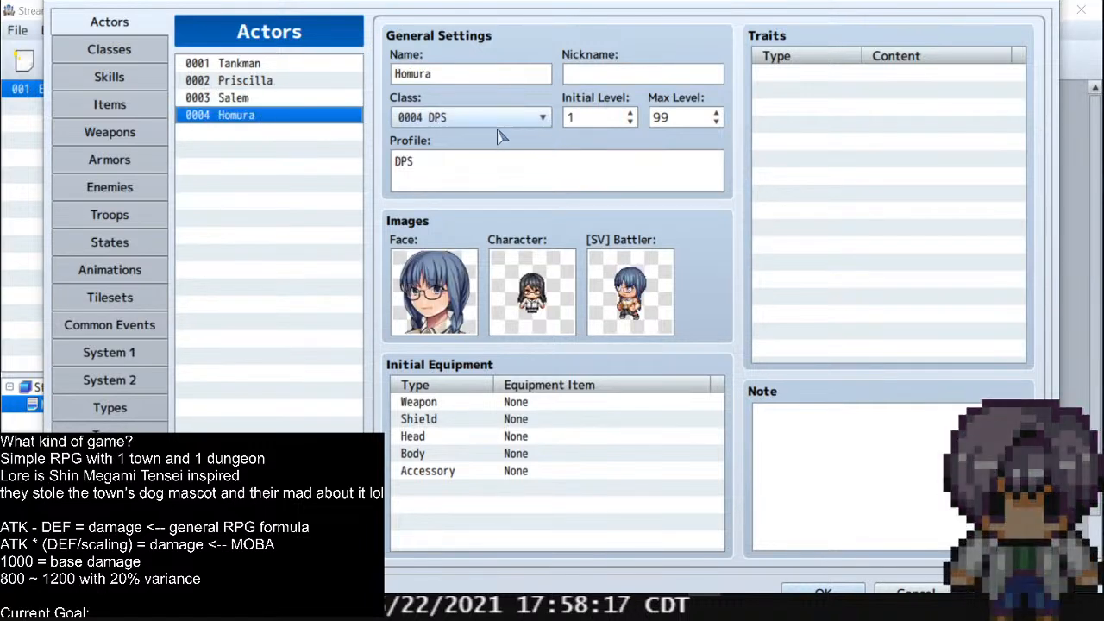
left_click(127, 53)
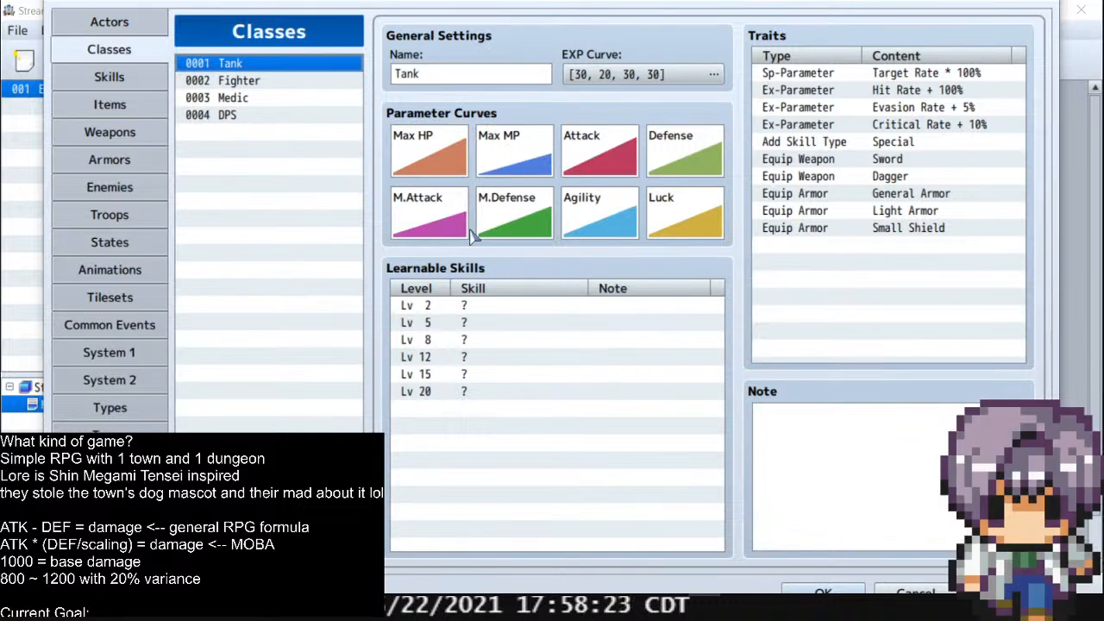
Delete all entries from the Tank class's learnable skills
left_click(438, 309)
key("Delete")
key("Delete")
key("Delete")
key("Delete")
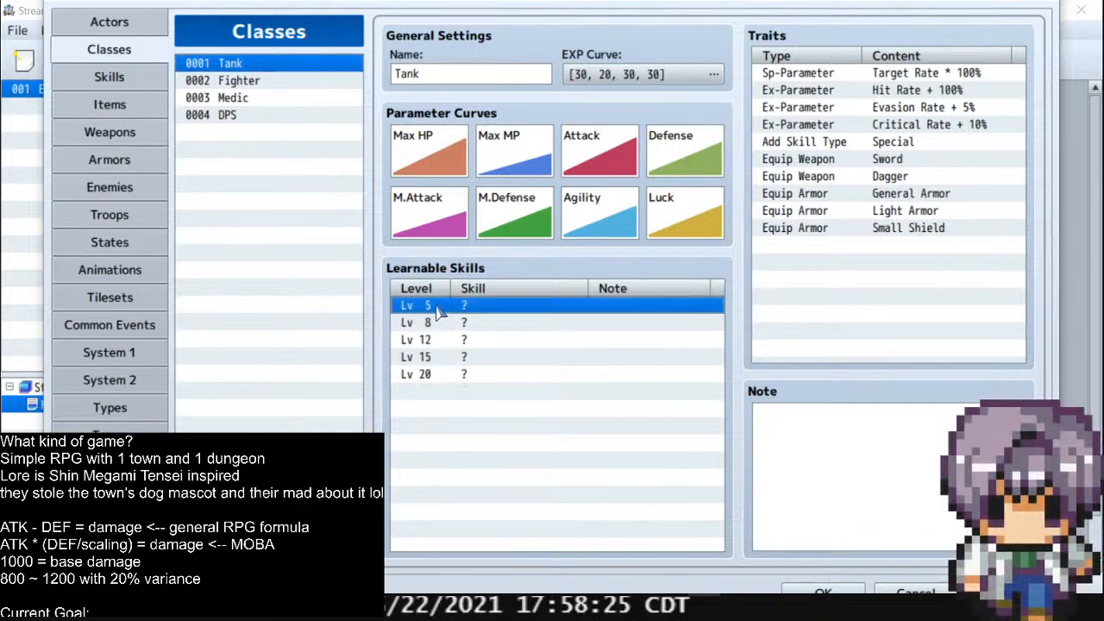
key("Delete")
key("Delete")
Clear every entry from the Fighter class's learnable skills
left_click(239, 80)
left_click(444, 307)
key("Delete")
key("Delete")
key("Delete")
key("Delete")
key("Delete")
key("Delete")
key("Delete")
key("Delete")
key("Delete")
key("Delete")
key("Delete")
key("Delete")
key("Delete")
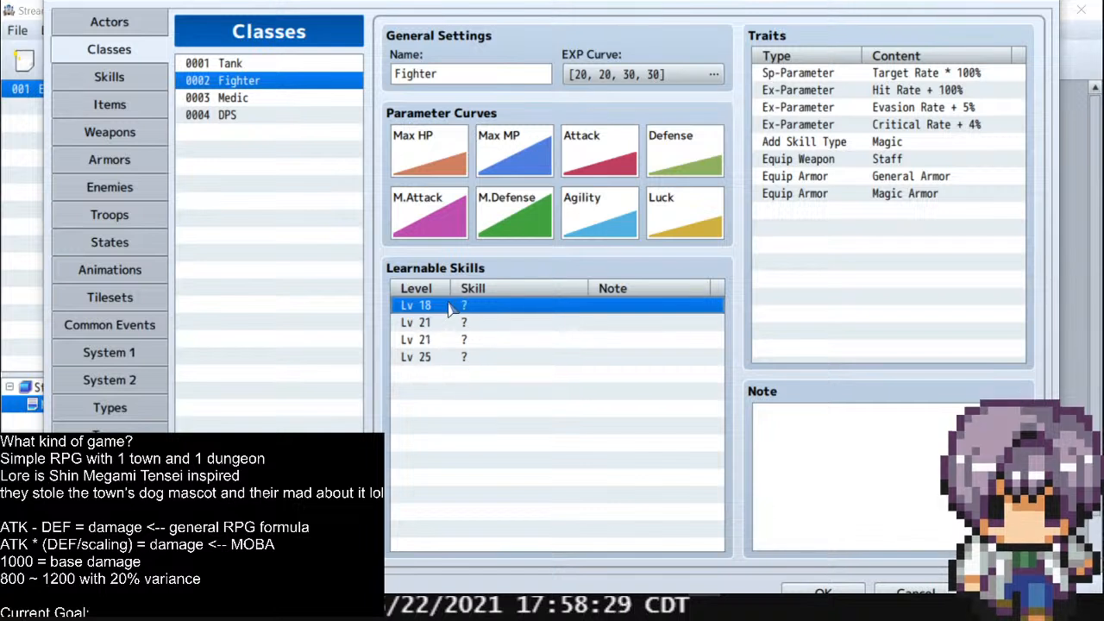
Remove all learnable skills from the Medic class
left_click(285, 102)
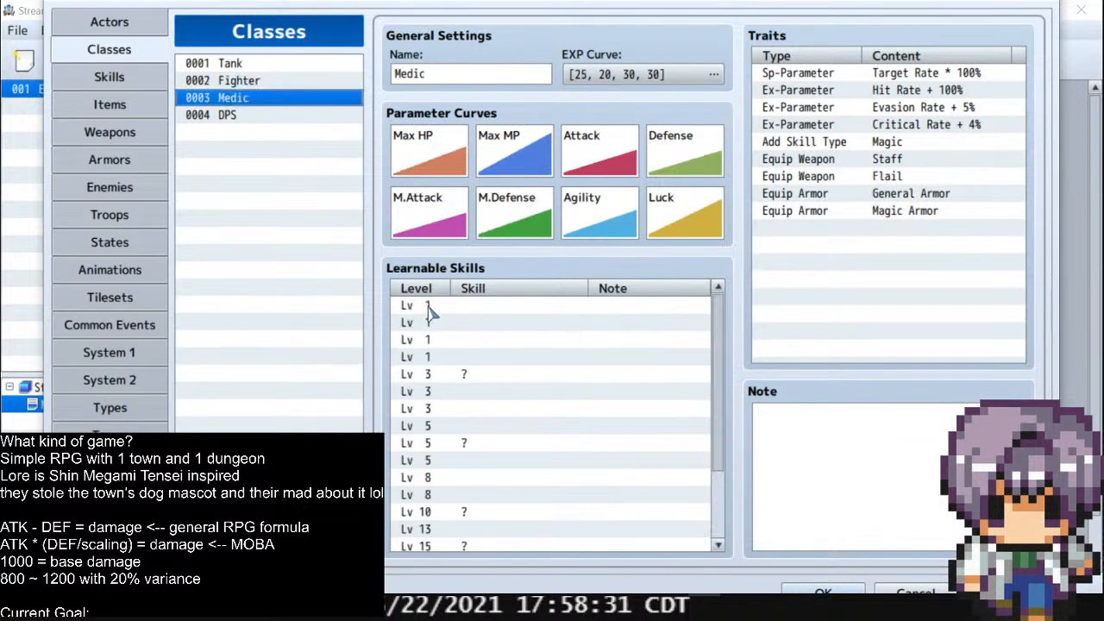
left_click(431, 307)
key("Delete")
key("Delete")
key("Delete")
key("Delete")
key("Delete")
key("Delete")
key("Delete")
key("Delete")
key("Delete")
key("Delete")
key("Delete")
key("Delete")
key("Delete")
key("Delete")
key("Delete")
key("Delete")
key("Delete")
key("Delete")
key("Delete")
key("Delete")
Empty the DPS class's list of learnable skills
left_click(285, 117)
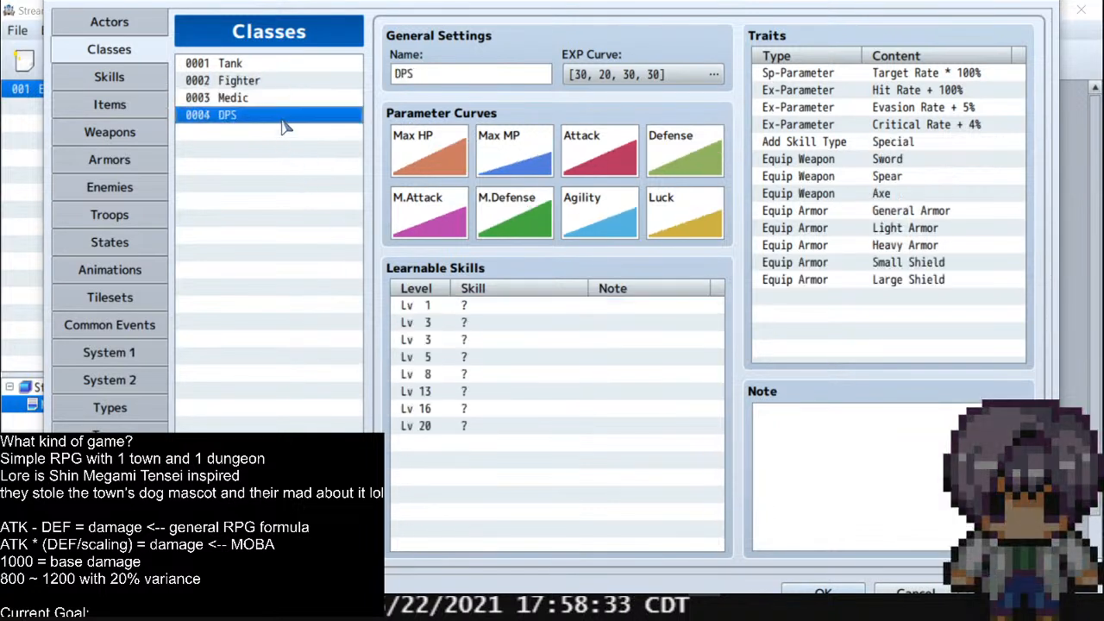
left_click(409, 307)
key("Delete")
key("Delete")
key("Delete")
key("Delete")
key("Delete")
key("Delete")
key("Delete")
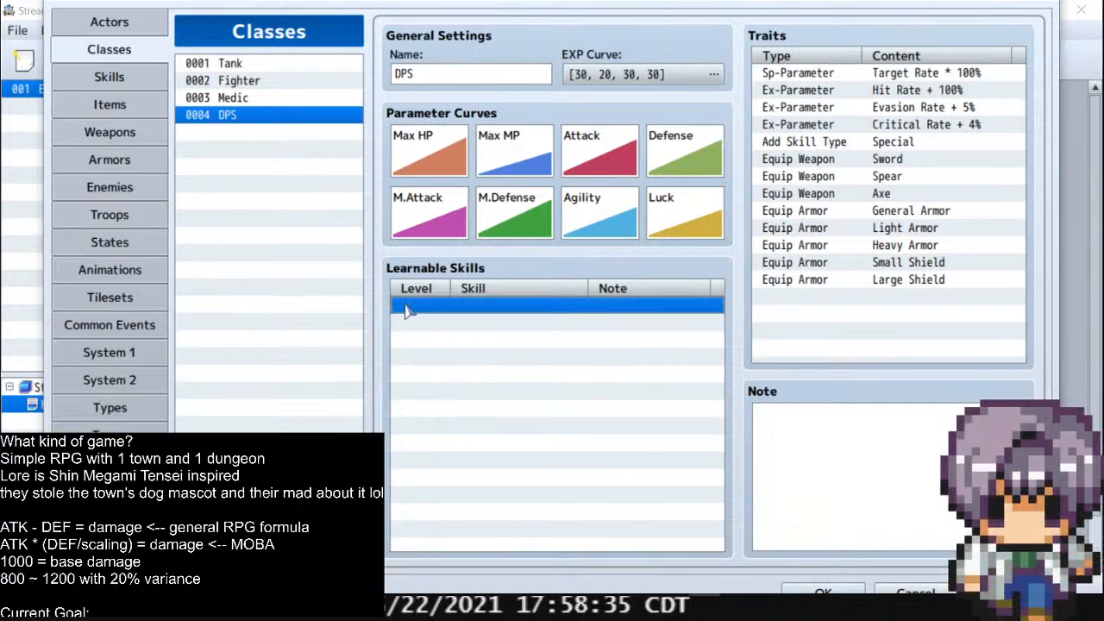
Add Provoke to the Tank class as a learnable skill at level 1
left_click(276, 65)
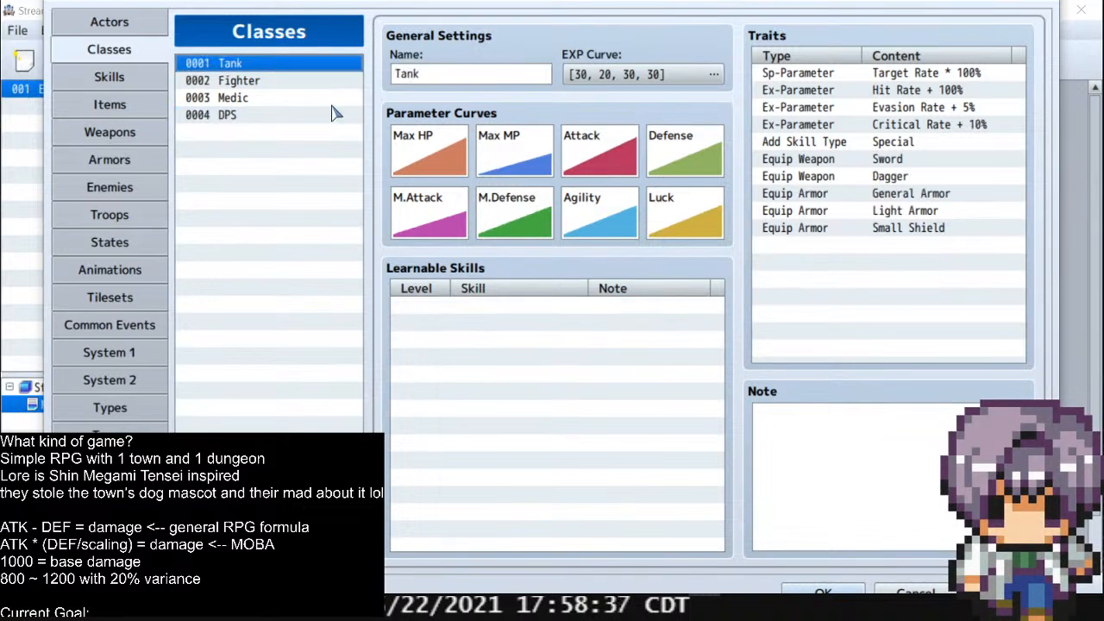
double_click(441, 309)
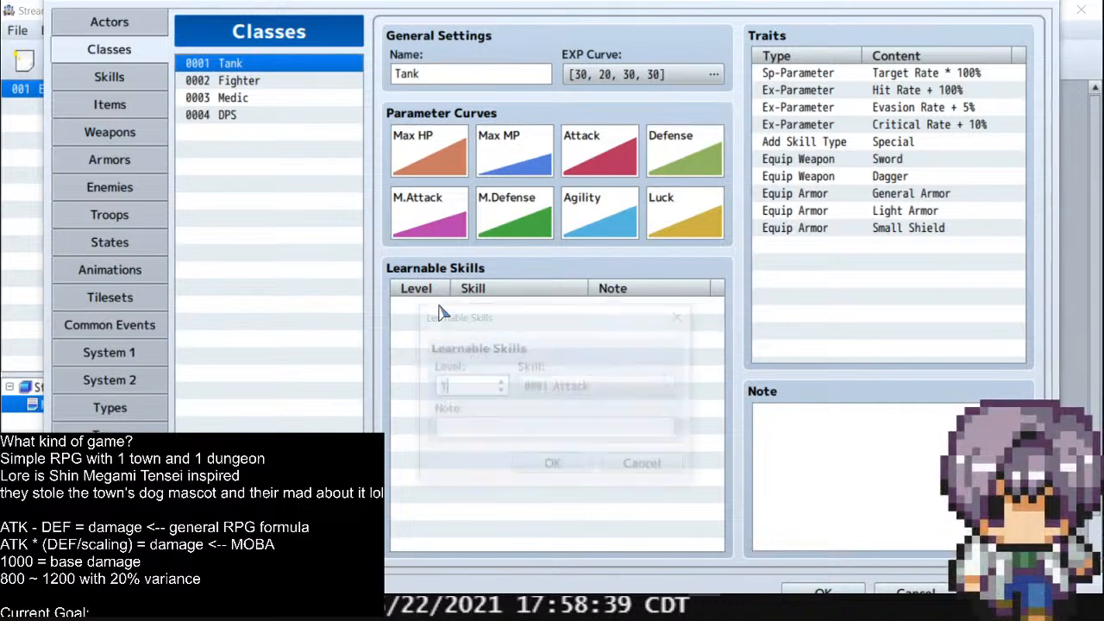
left_click(592, 386)
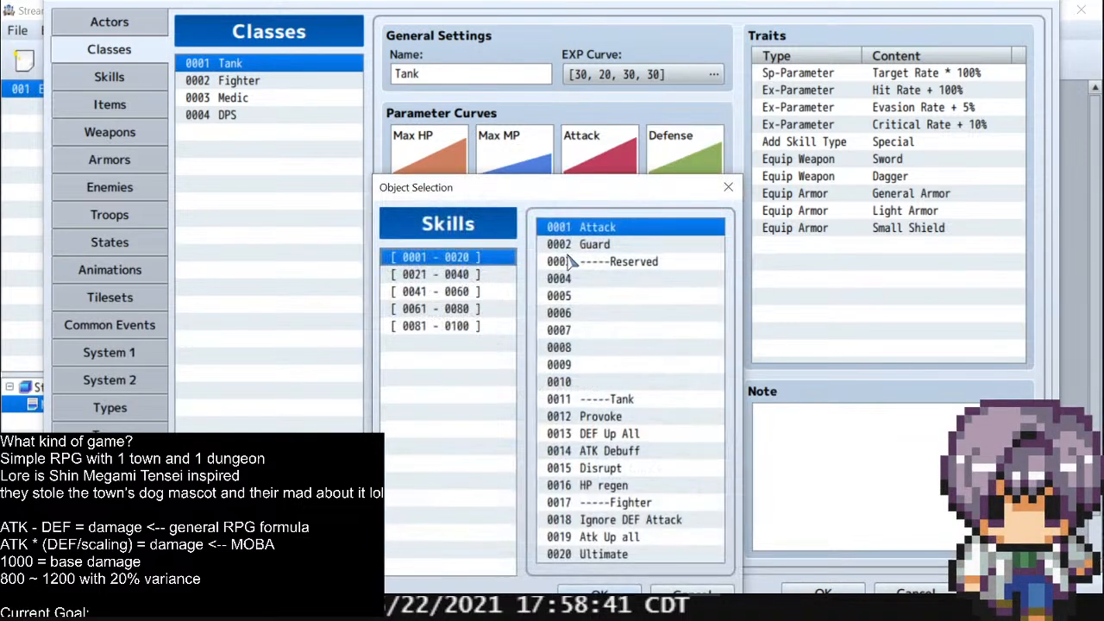
left_click(612, 418)
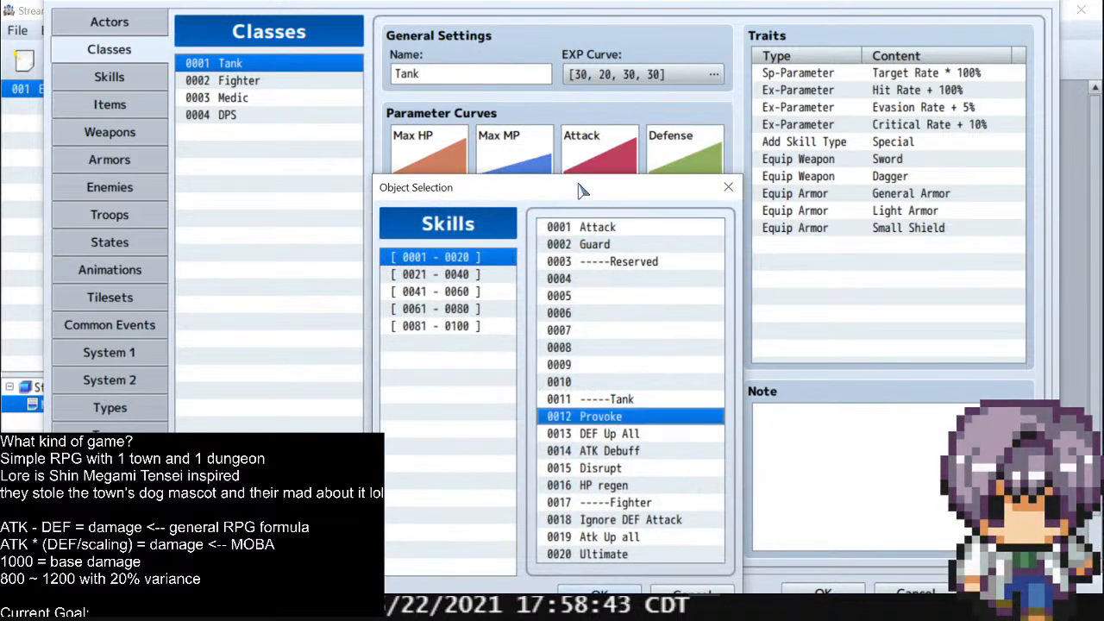
left_click(631, 465)
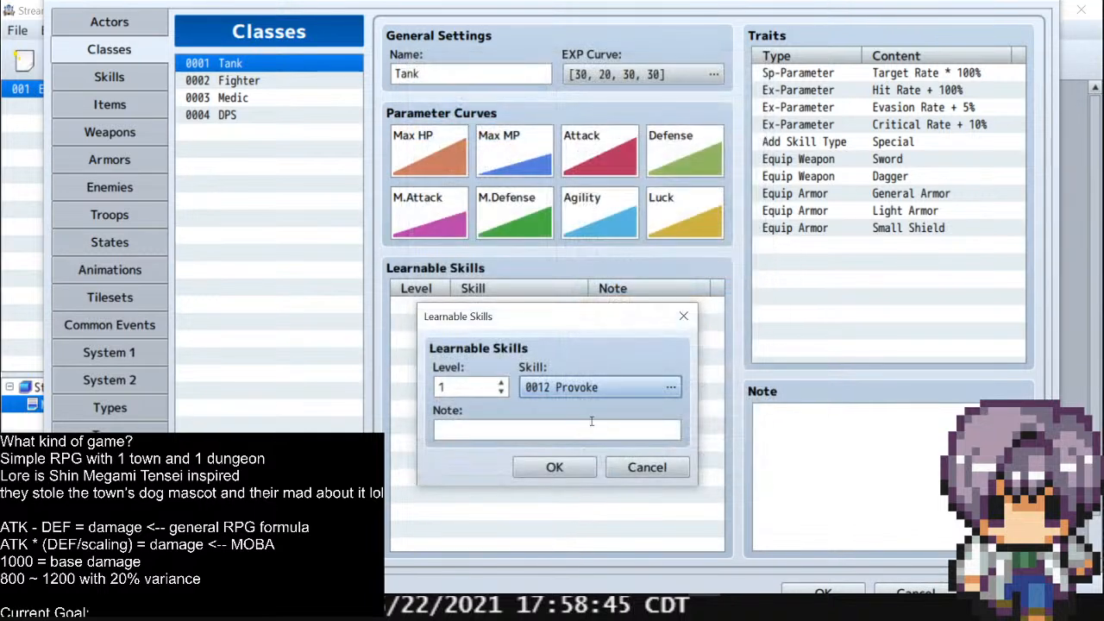
left_click(555, 469)
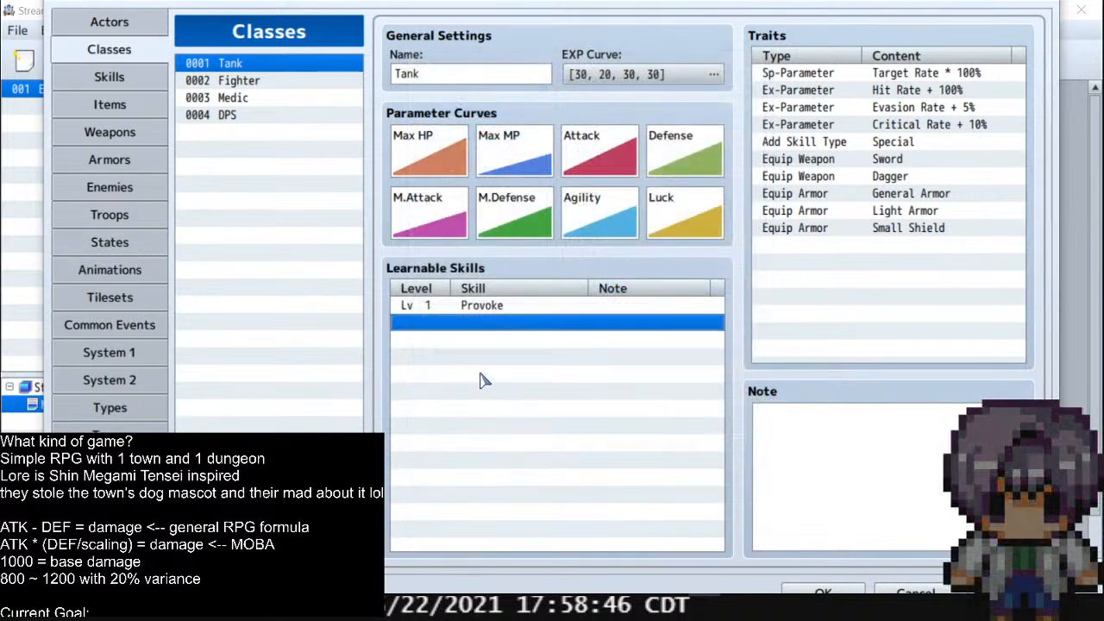
Duplicate the Tank's level 1 Provoke entry four times in its learnable skills
left_click(443, 311)
key("ctrl+c")
left_click(448, 321)
key("ctrl+v")
key("ctrl+v")
key("ctrl+v")
key("ctrl+v")
Paste five copies of the level 1 Provoke entry into the Fighter's learnable skills
left_click(239, 81)
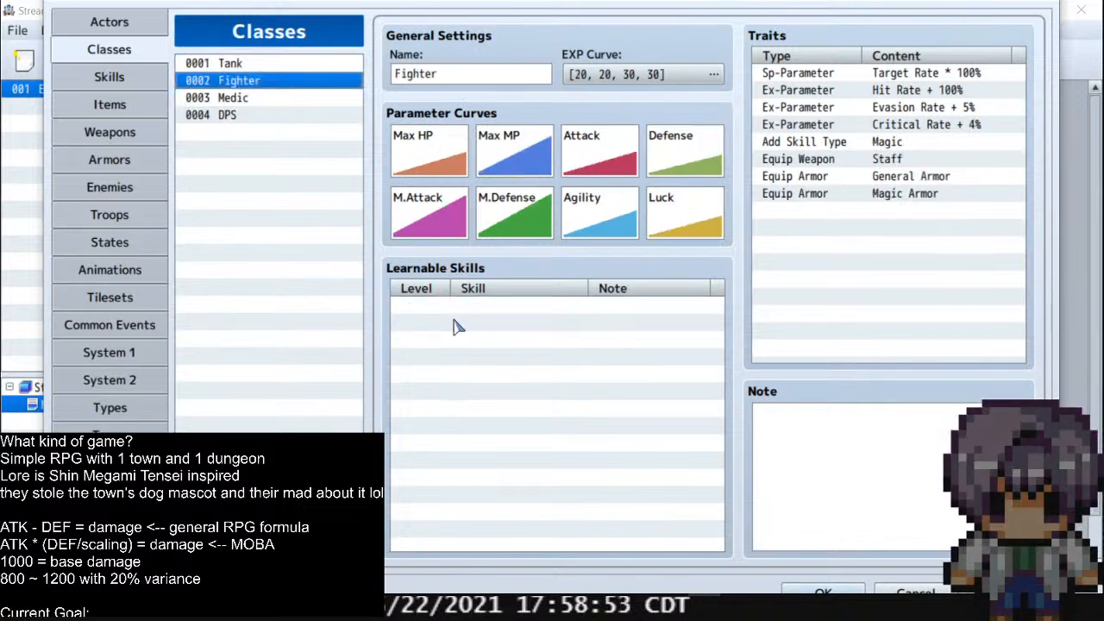
left_click(443, 306)
key("ctrl+v")
key("ctrl+v")
key("ctrl+v")
key("ctrl+v")
key("ctrl+v")
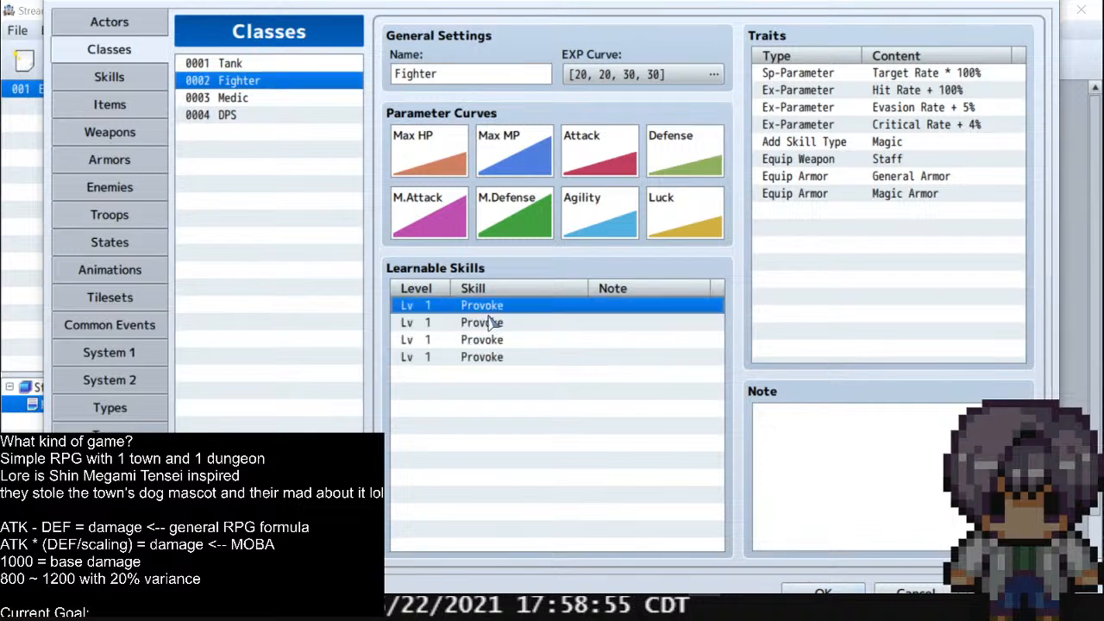
Paste the copied level 1 Provoke entry five times into the Medic's learnable skills
left_click(278, 98)
left_click(463, 320)
key("ctrl+v")
key("ctrl+v")
key("ctrl+v")
key("ctrl+v")
key("ctrl+v")
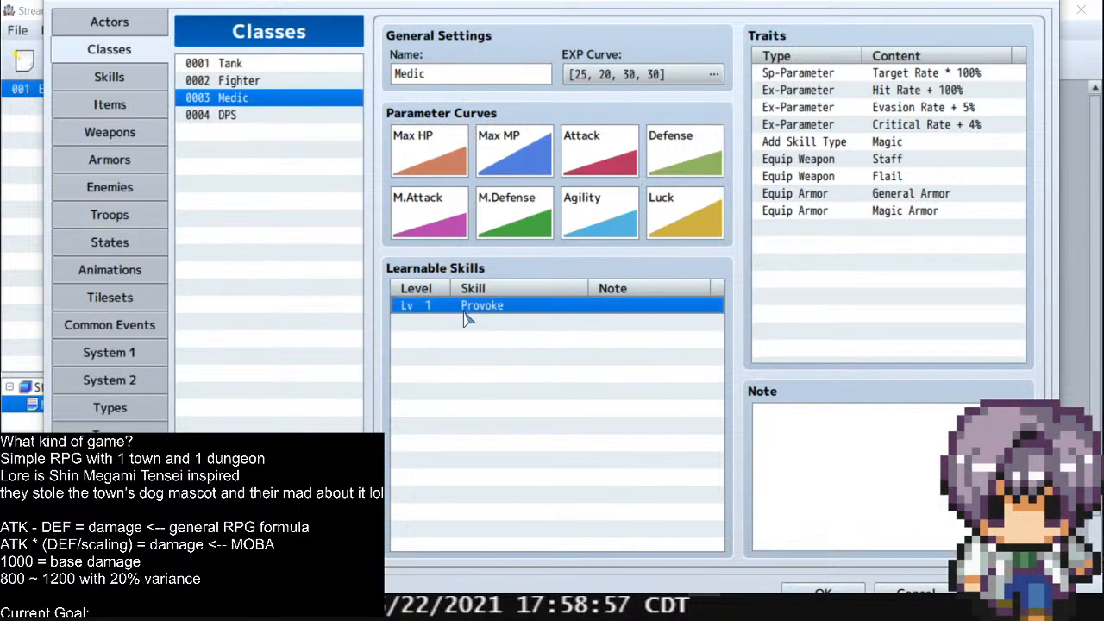
Fill the DPS class's learnable skills with five copies of the level 1 Provoke entry
left_click(263, 123)
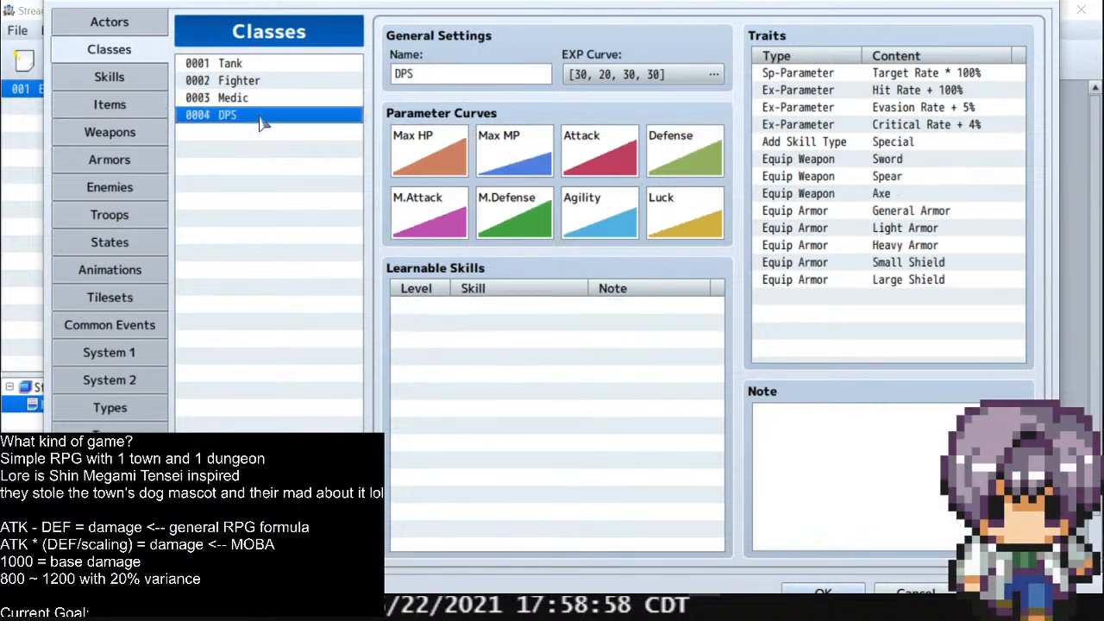
left_click(480, 308)
key("ctrl+v")
key("ctrl+v")
key("ctrl+v")
key("ctrl+v")
key("ctrl+v")
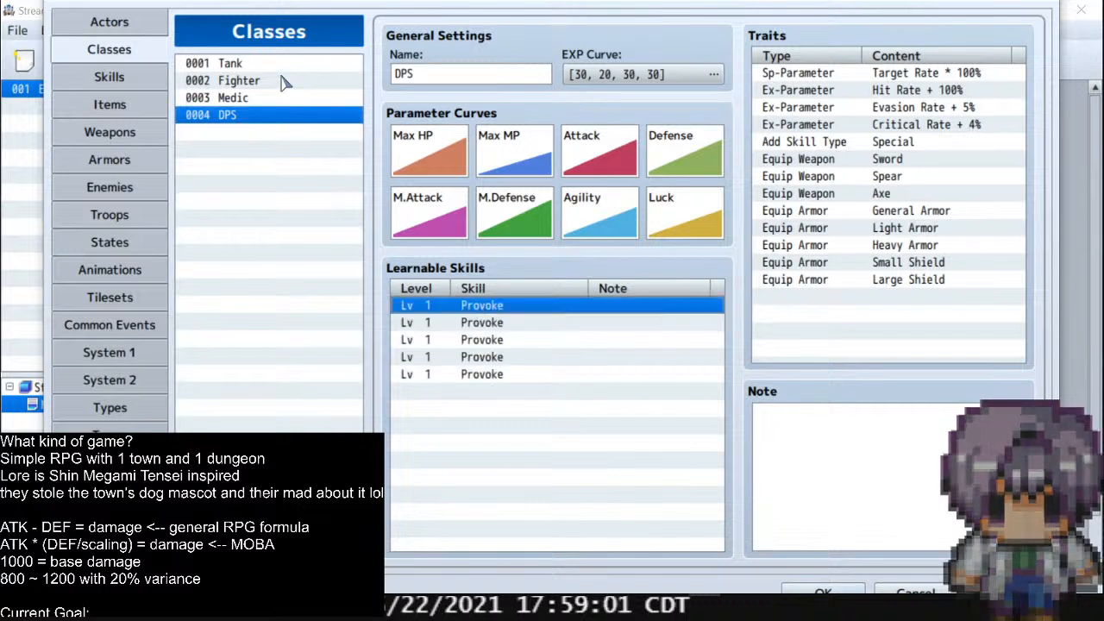
Change the Tank's second learnable skill to DEF Up All, keeping level 1
left_click(285, 65)
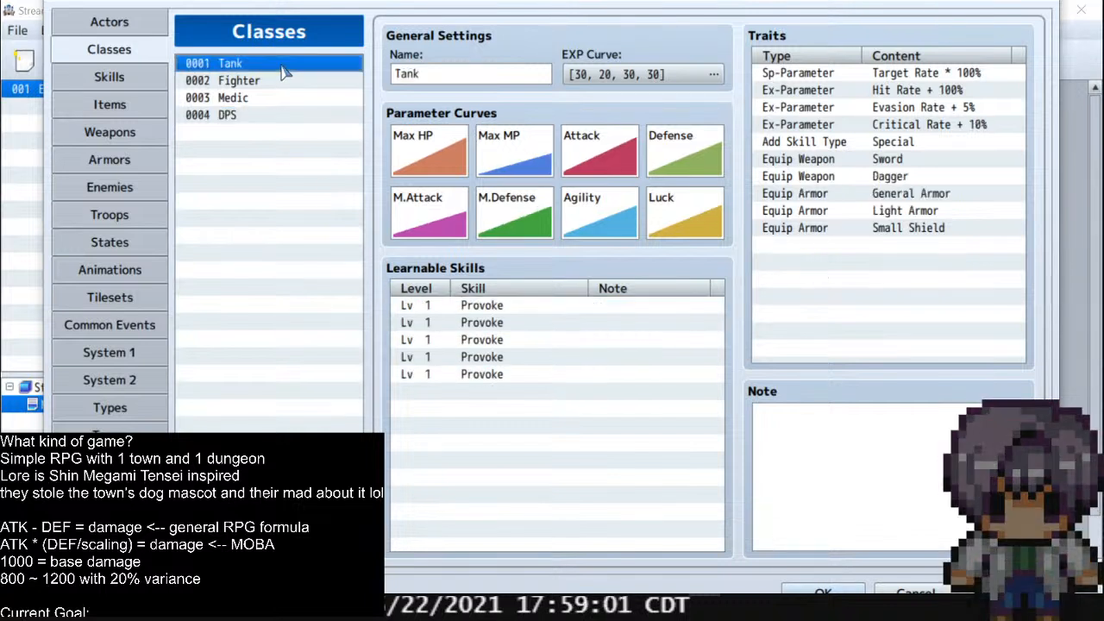
double_click(492, 323)
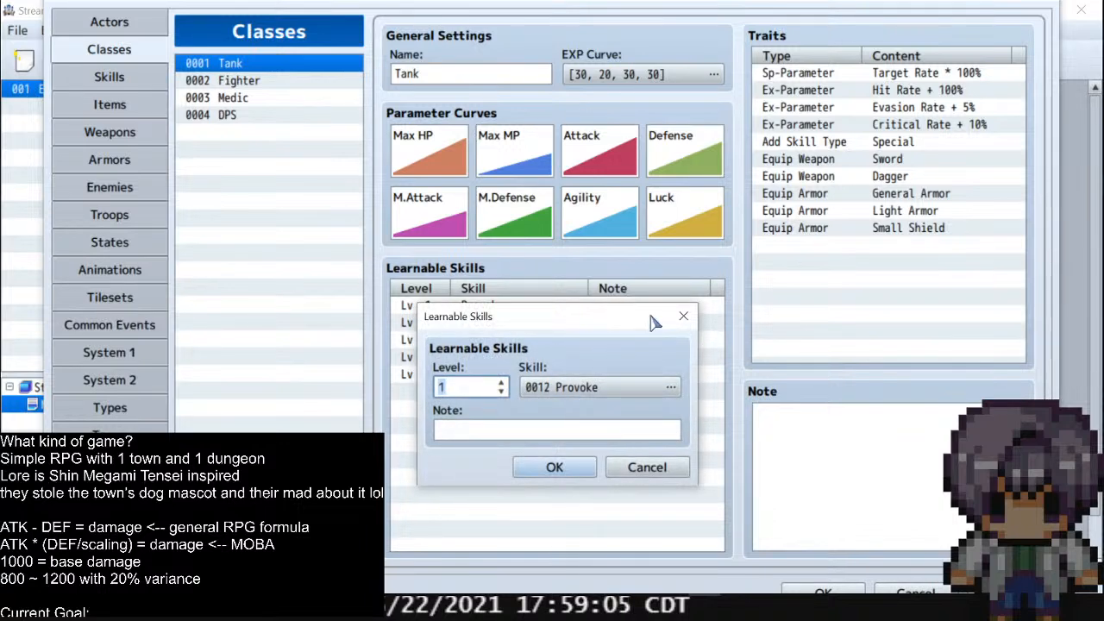
left_click(683, 316)
double_click(485, 392)
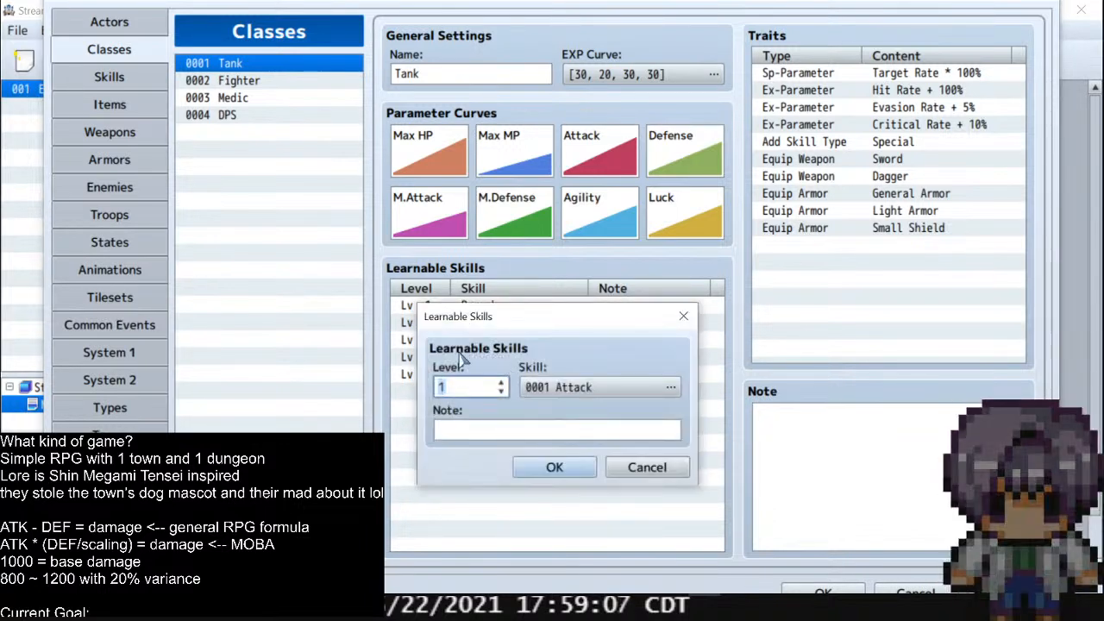
left_click(682, 315)
double_click(479, 325)
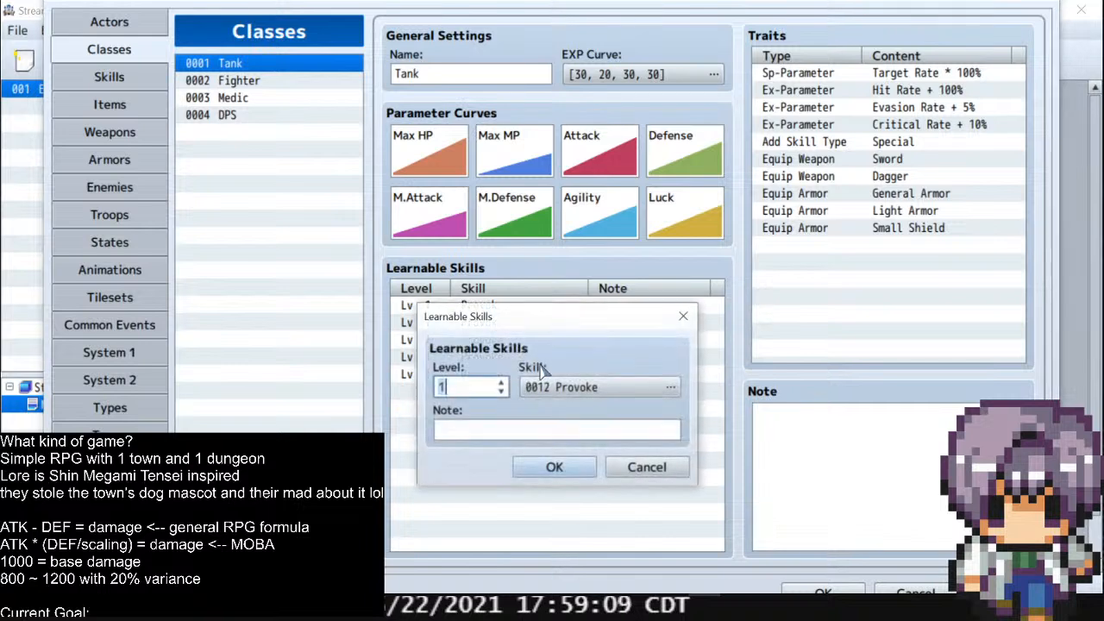
left_click(604, 387)
left_click_drag(584, 192, 549, 154)
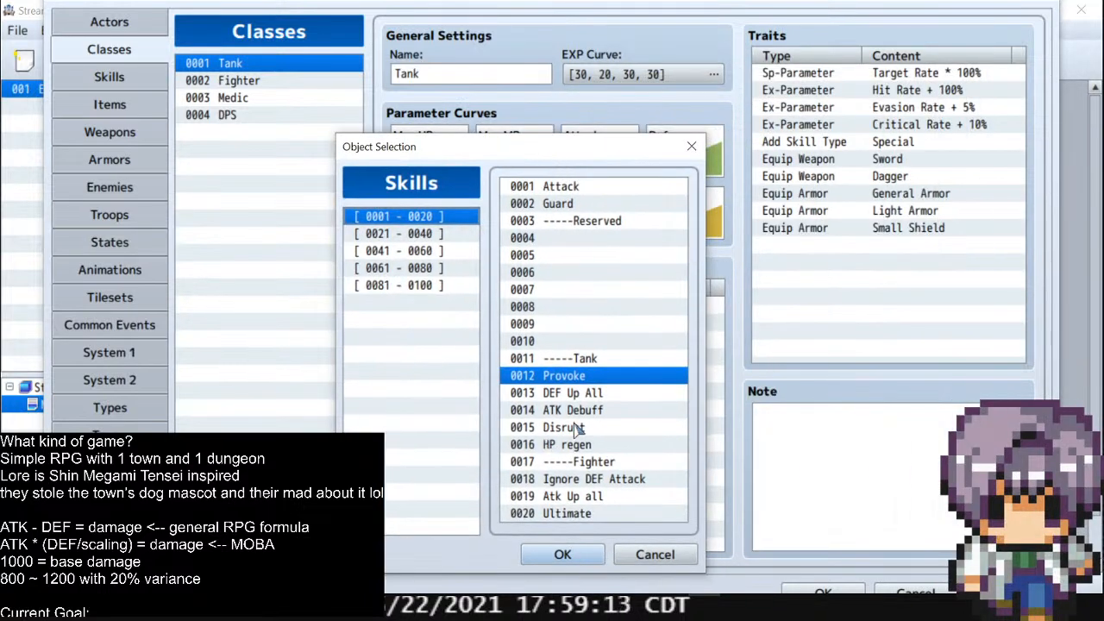
left_click(594, 392)
left_click(563, 555)
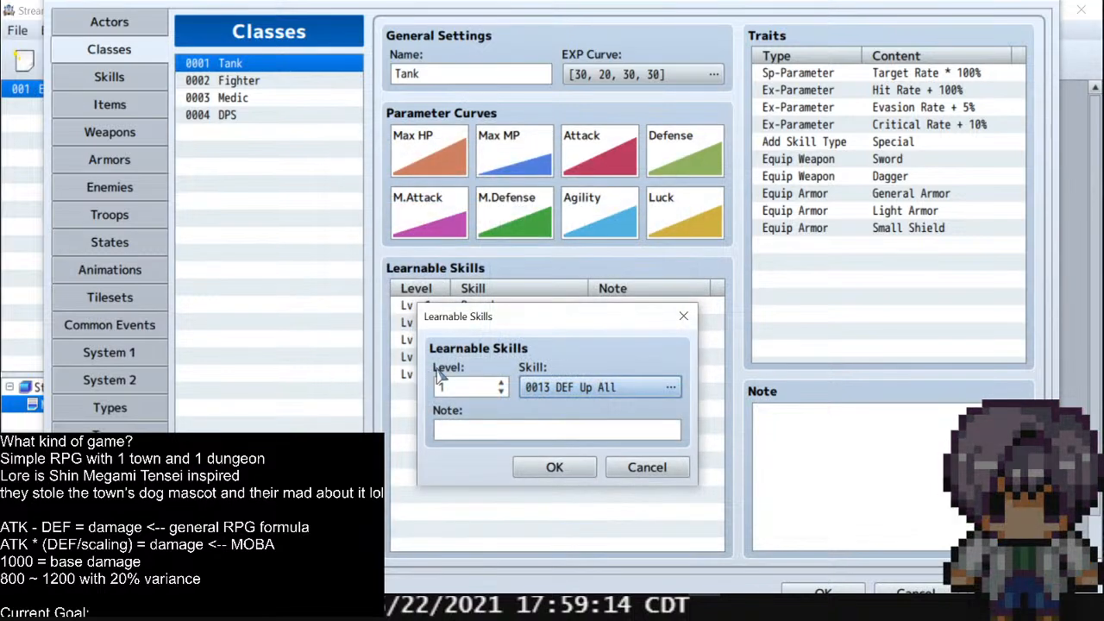
left_click(559, 469)
Replace the Tank's third learnable skill with ATK Debuff
double_click(521, 344)
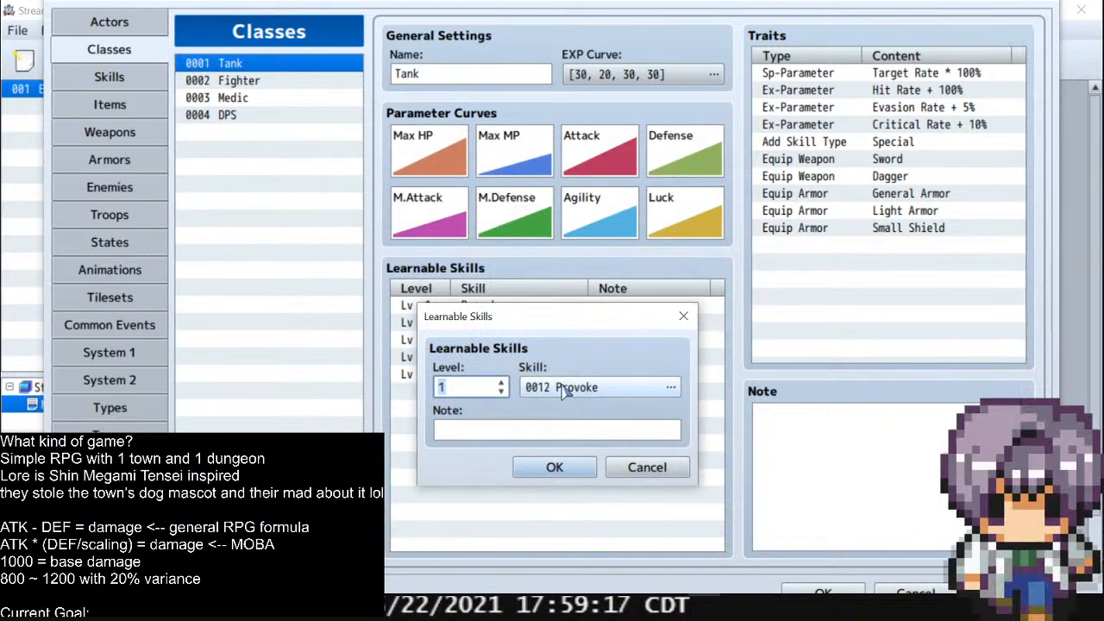
left_click(596, 388)
left_click(595, 450)
left_click(604, 594)
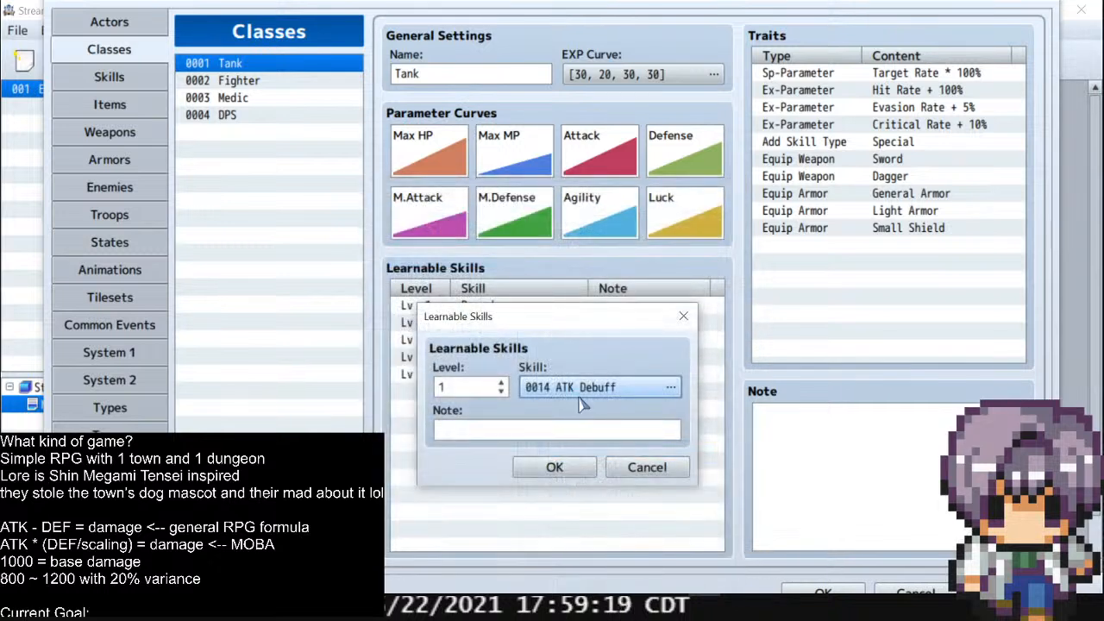
left_click(557, 467)
Set the Tank's fourth learnable skill to Disrupt
double_click(510, 358)
left_click(592, 388)
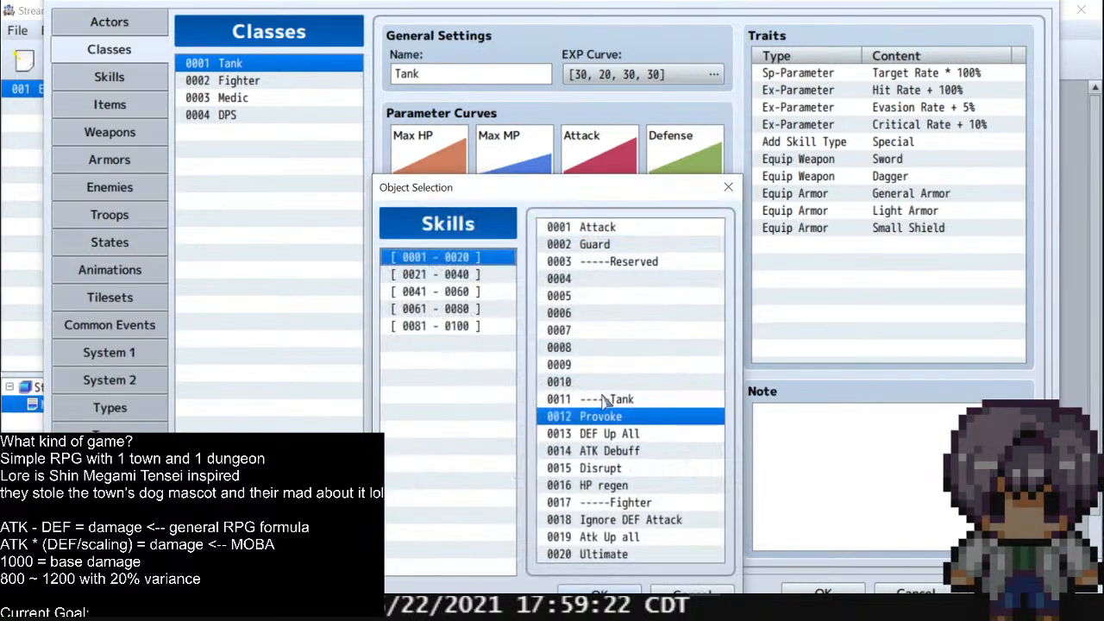
left_click(619, 468)
left_click_drag(619, 194, 642, 103)
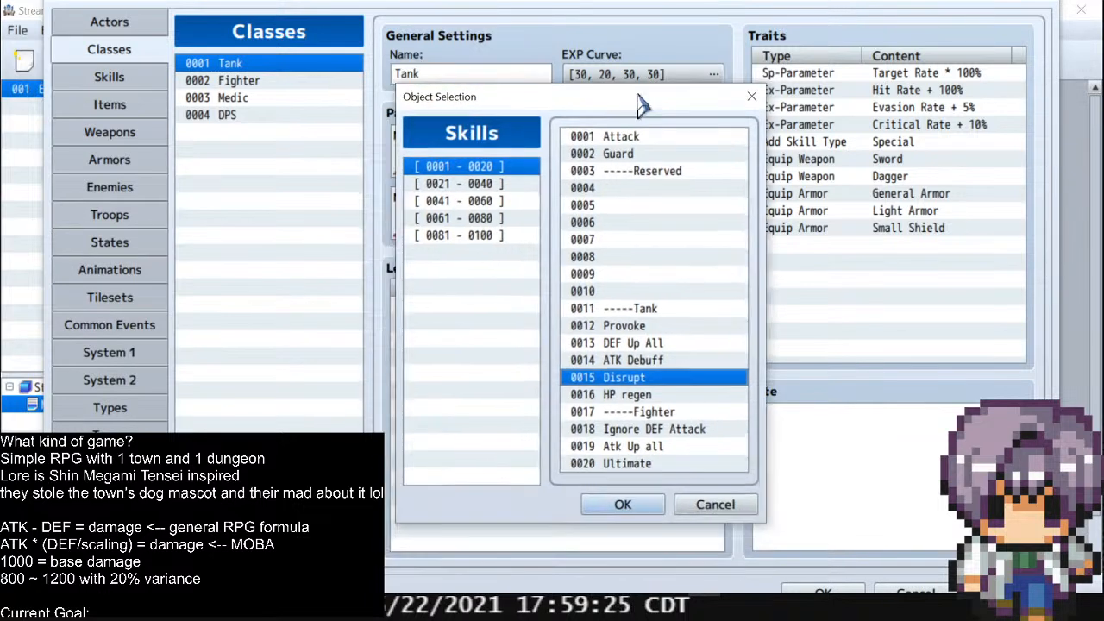
left_click(623, 505)
left_click(557, 467)
Change the Tank's fifth learnable skill to HP regen
double_click(511, 378)
left_click(592, 388)
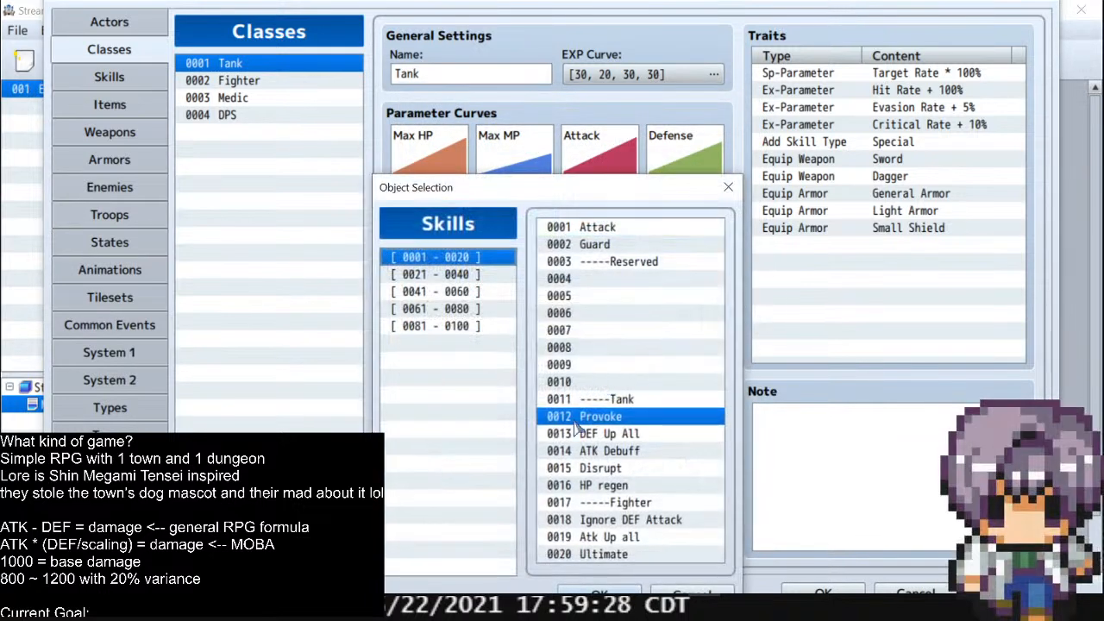
left_click(597, 487)
left_click(599, 593)
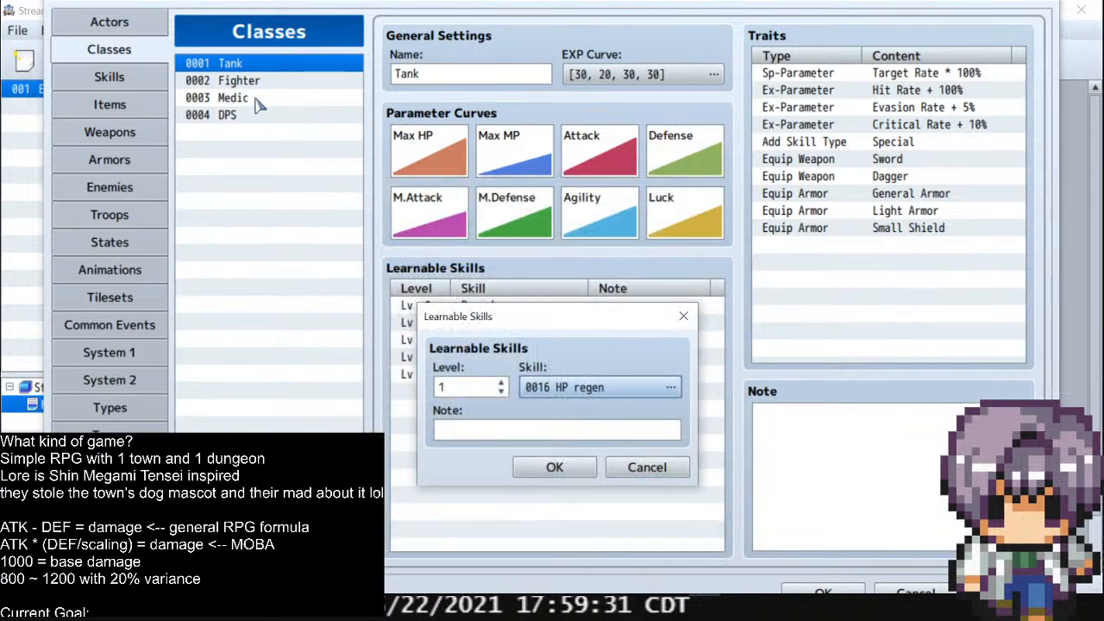
left_click(545, 464)
Review the learnable skills of all four classes along with the Provoke skill settings and the actor entries
left_click(257, 83)
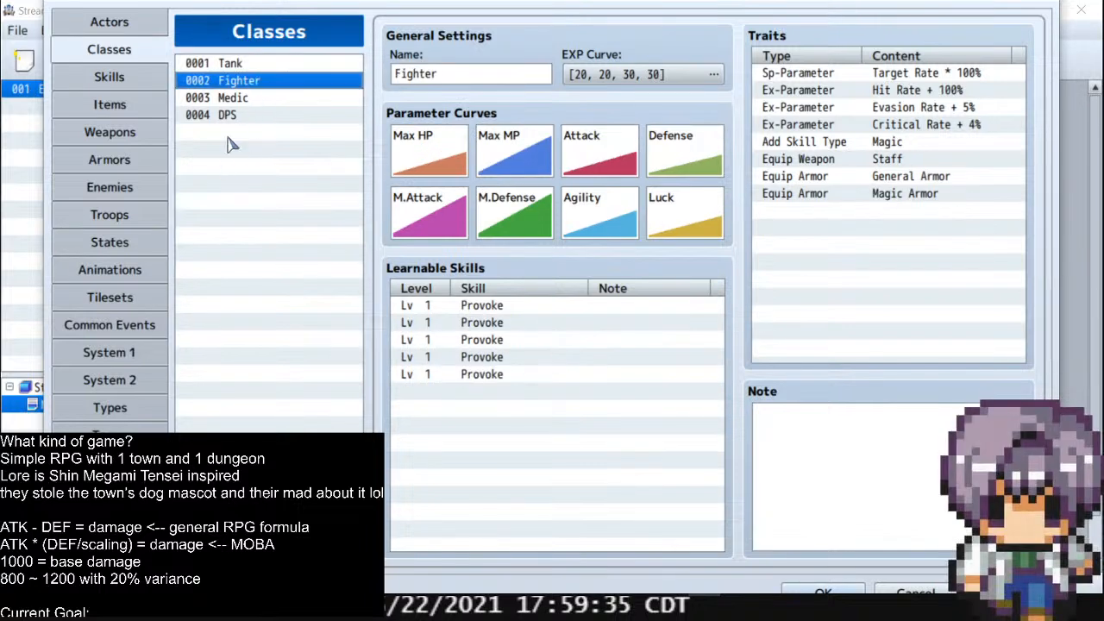
left_click(258, 98)
left_click(255, 115)
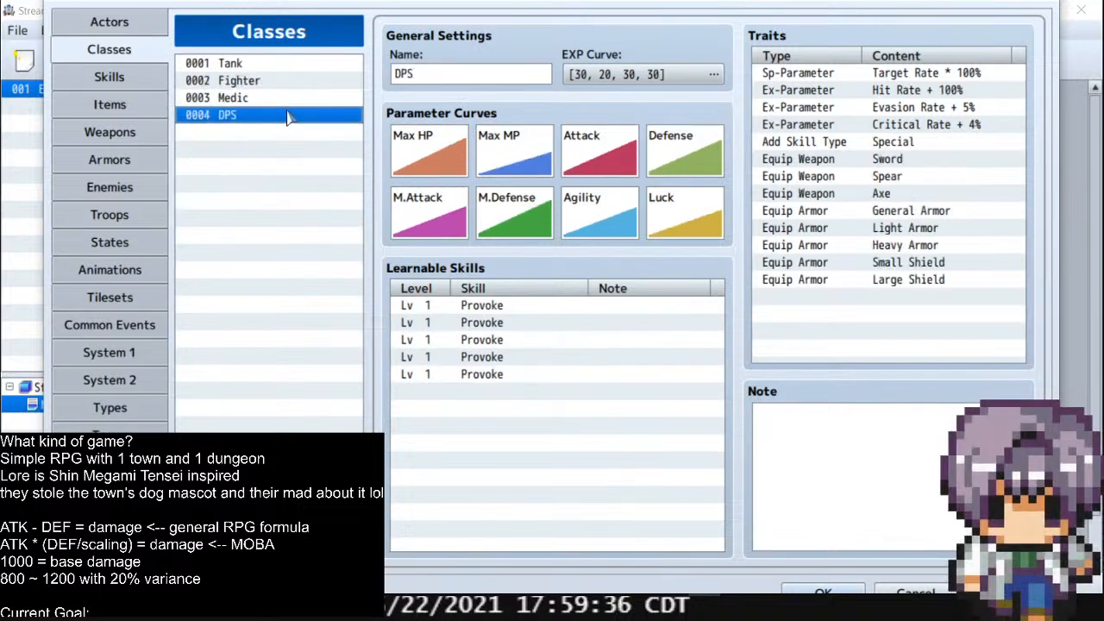
left_click(276, 69)
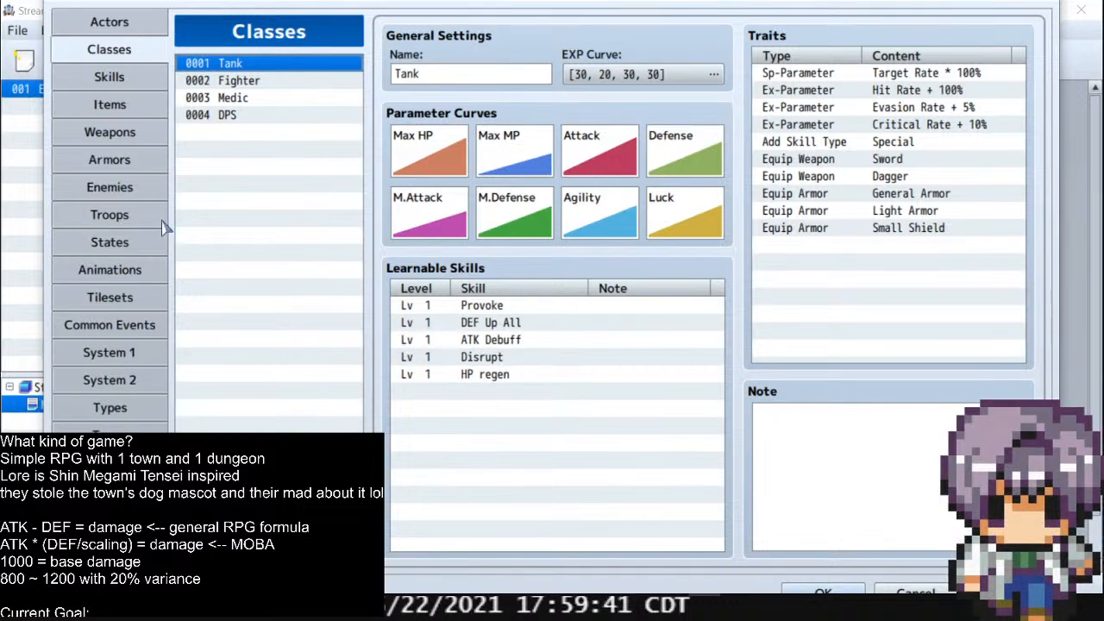
left_click(136, 76)
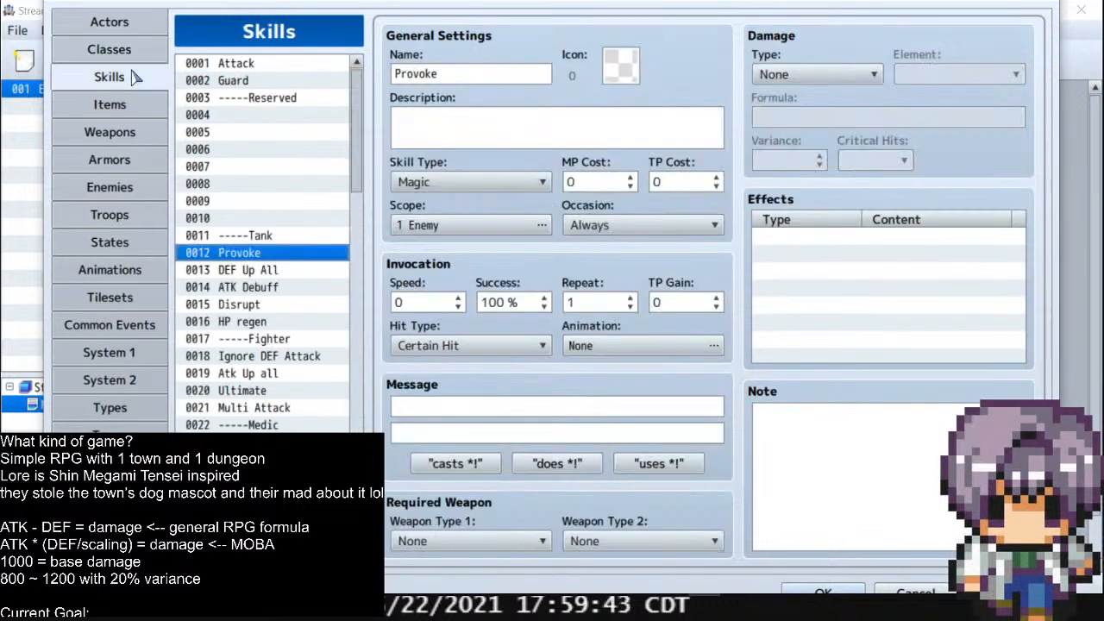
left_click(112, 51)
left_click(118, 23)
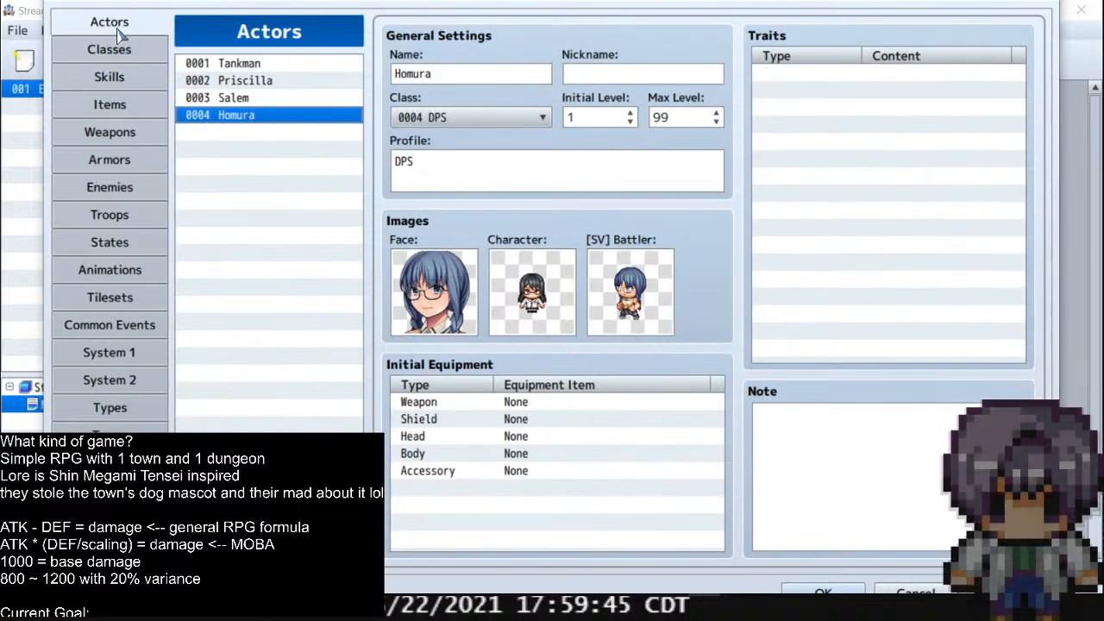
left_click(107, 52)
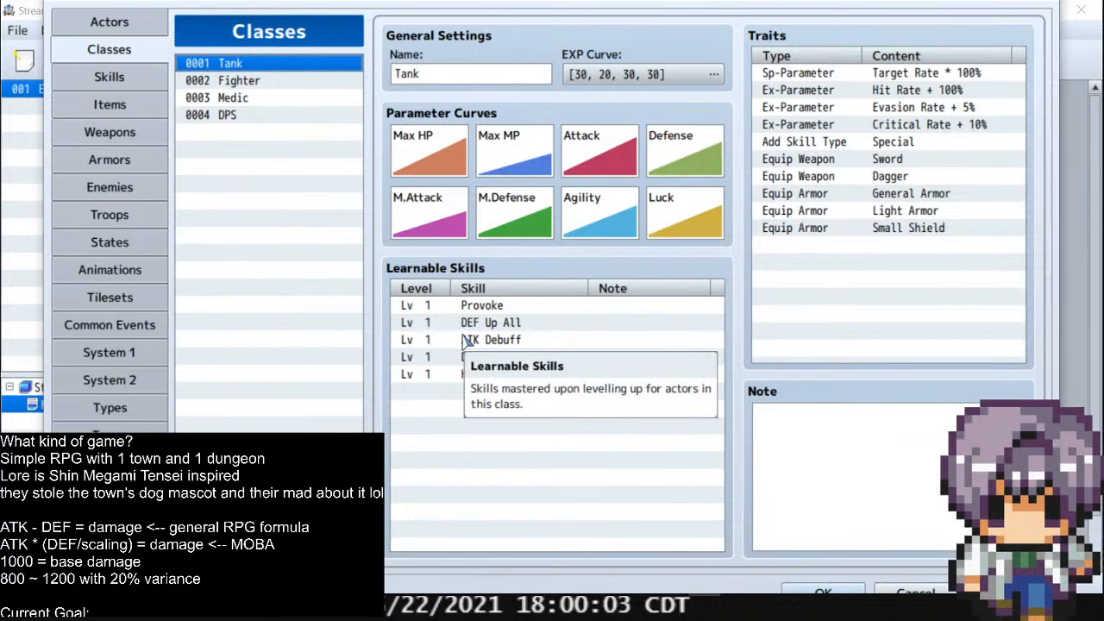
left_click(463, 327)
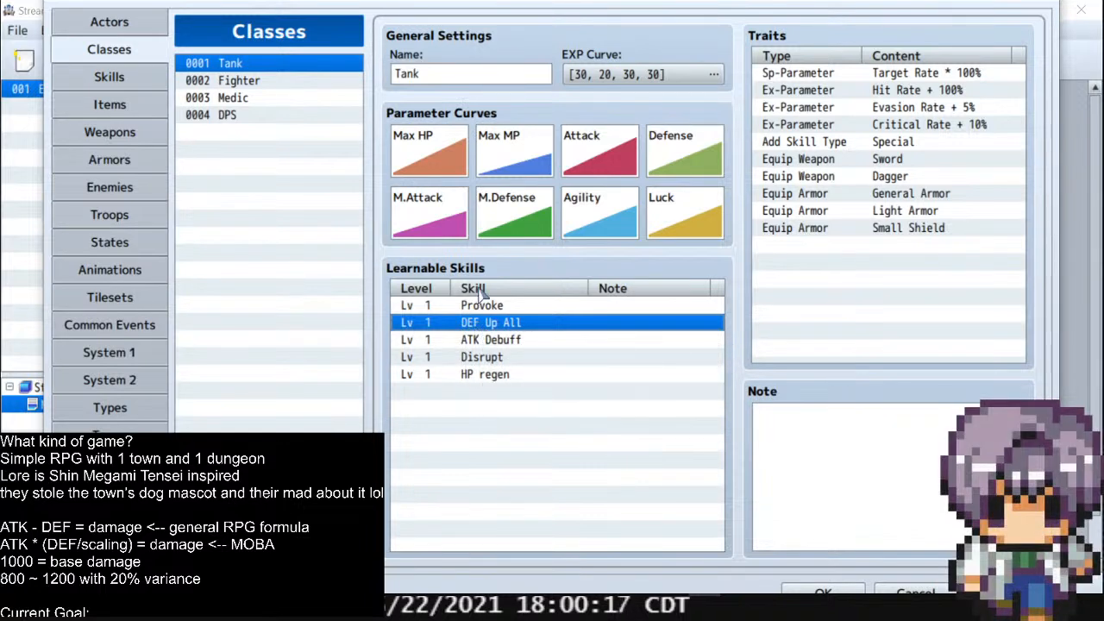
Set the maximum level of the actor Homura to 10
left_click(136, 30)
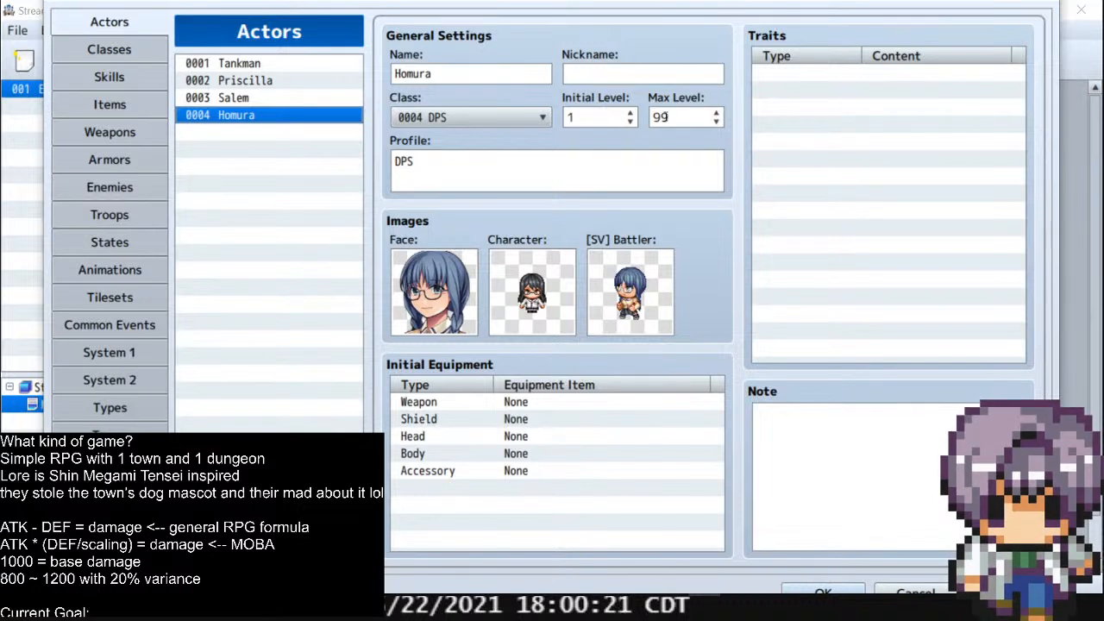
double_click(698, 118)
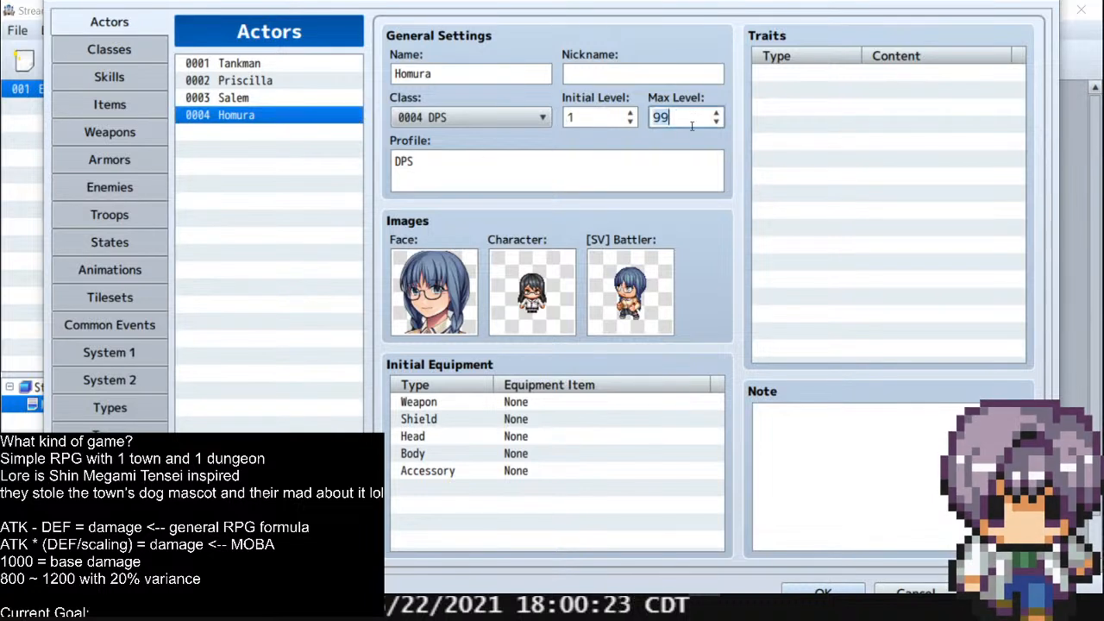
type("10")
Set the maximum level of the actor Priscilla to 10
left_click(245, 99)
key("Up")
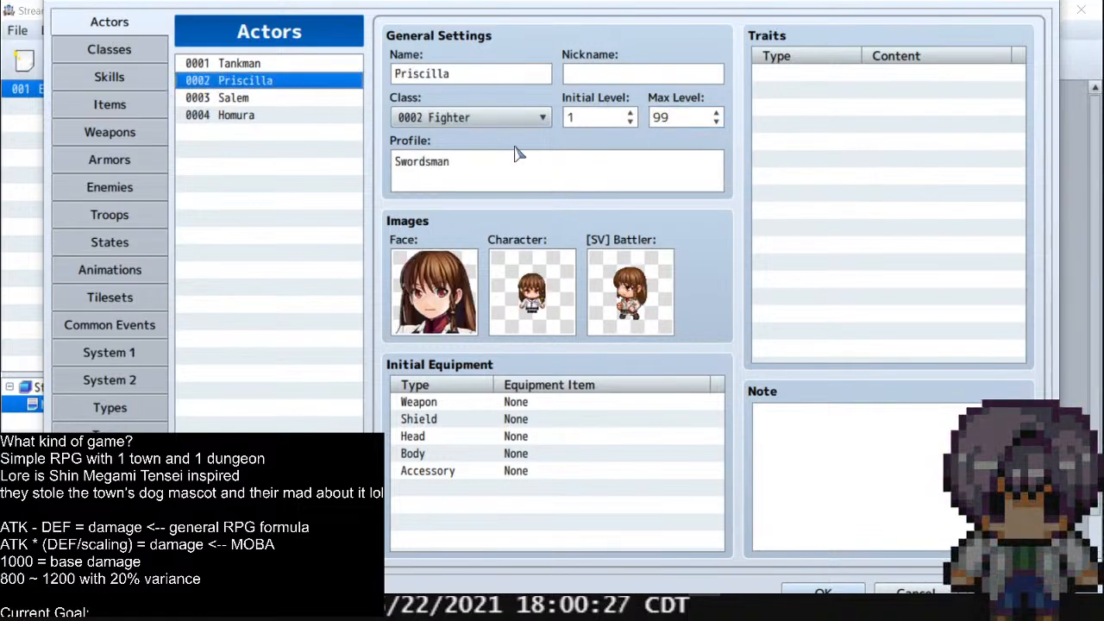
double_click(696, 119)
type("10")
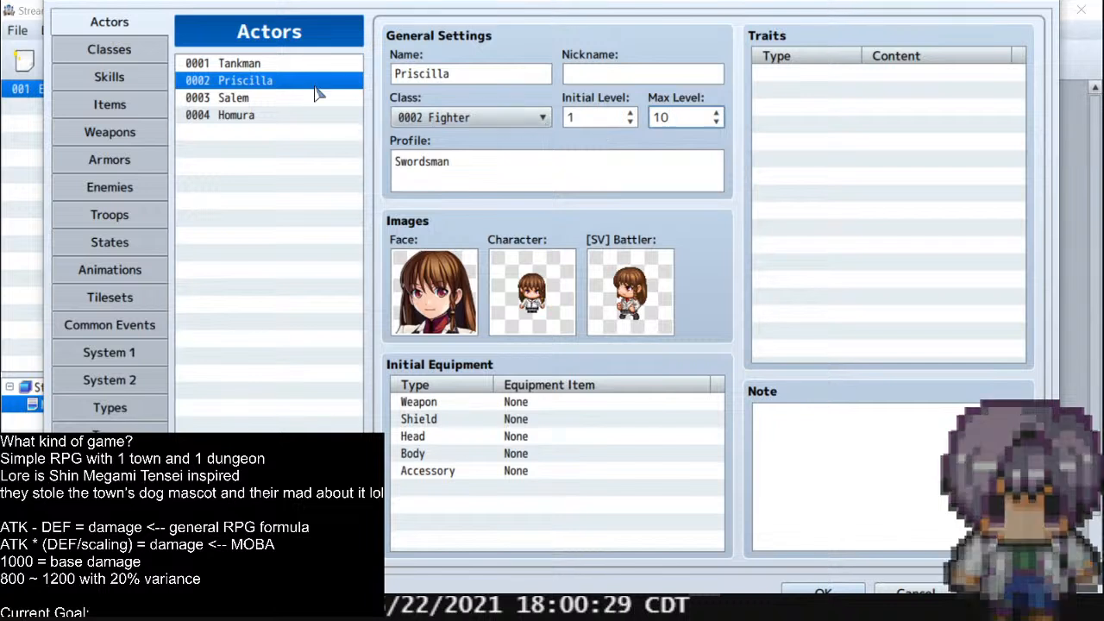
Set the maximum level of the actors Salem, Priscilla and Tankman to 20
left_click(267, 116)
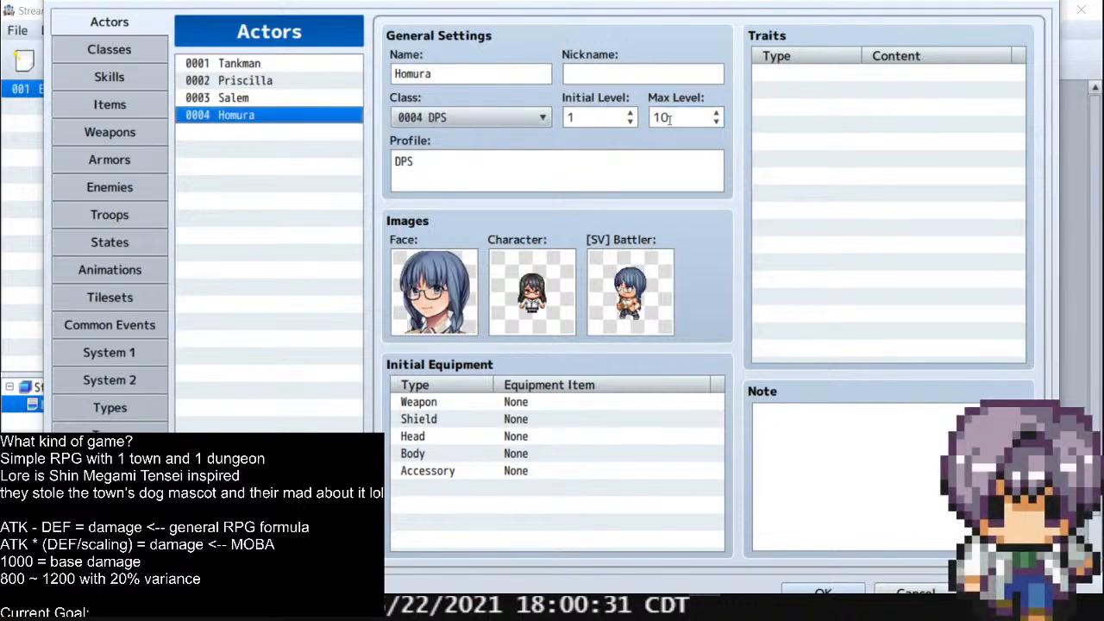
left_click(282, 99)
double_click(686, 119)
type("2")
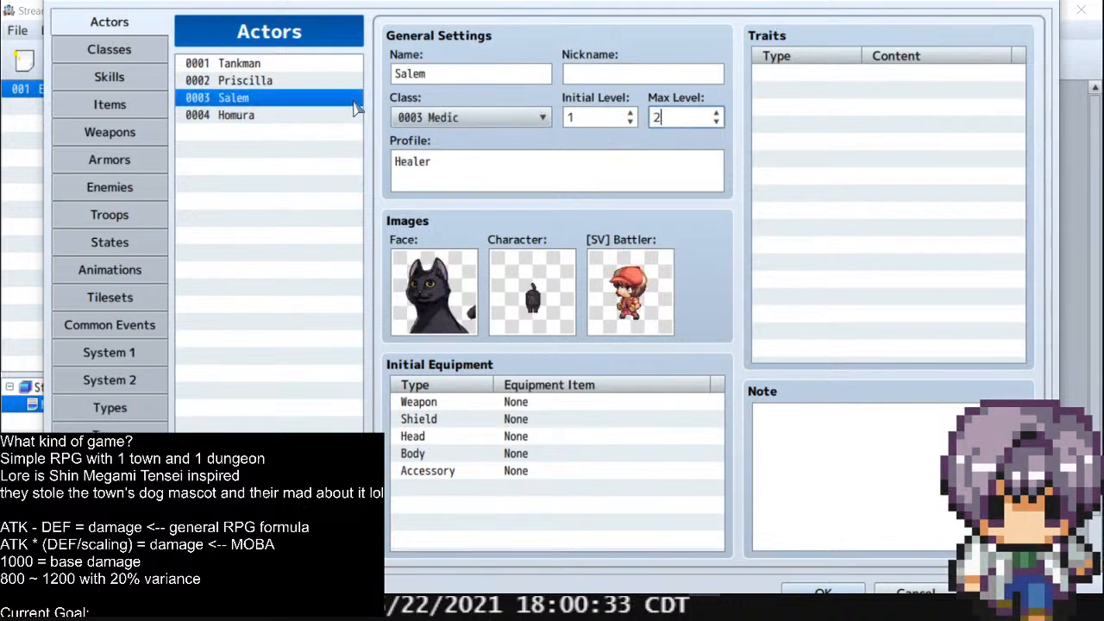
left_click(291, 83)
double_click(690, 115)
type("20")
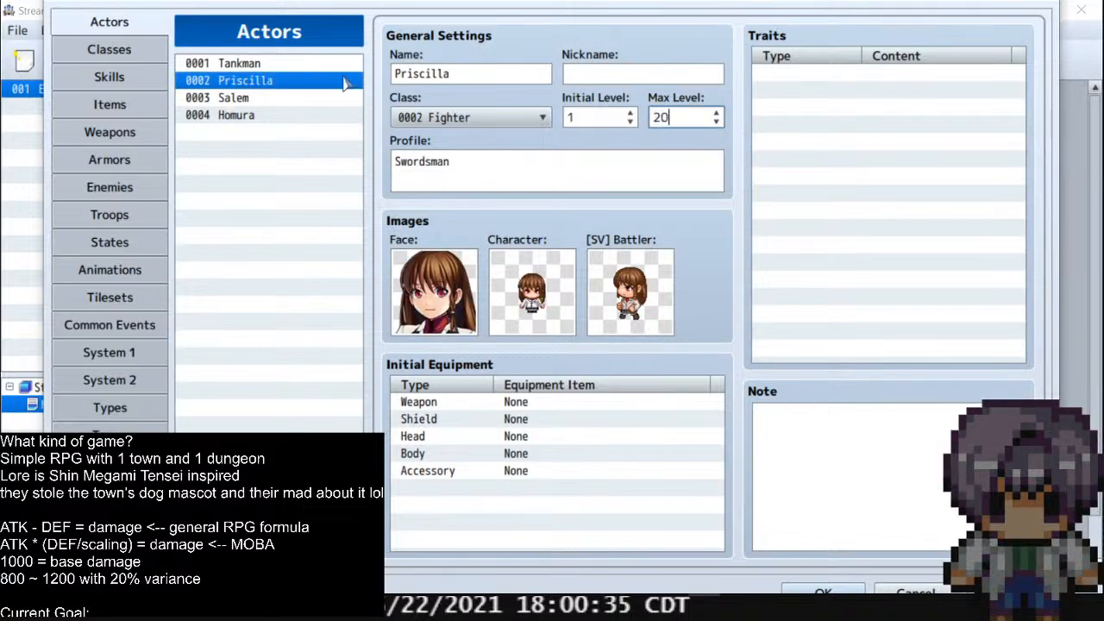
left_click(298, 65)
double_click(677, 117)
type("2")
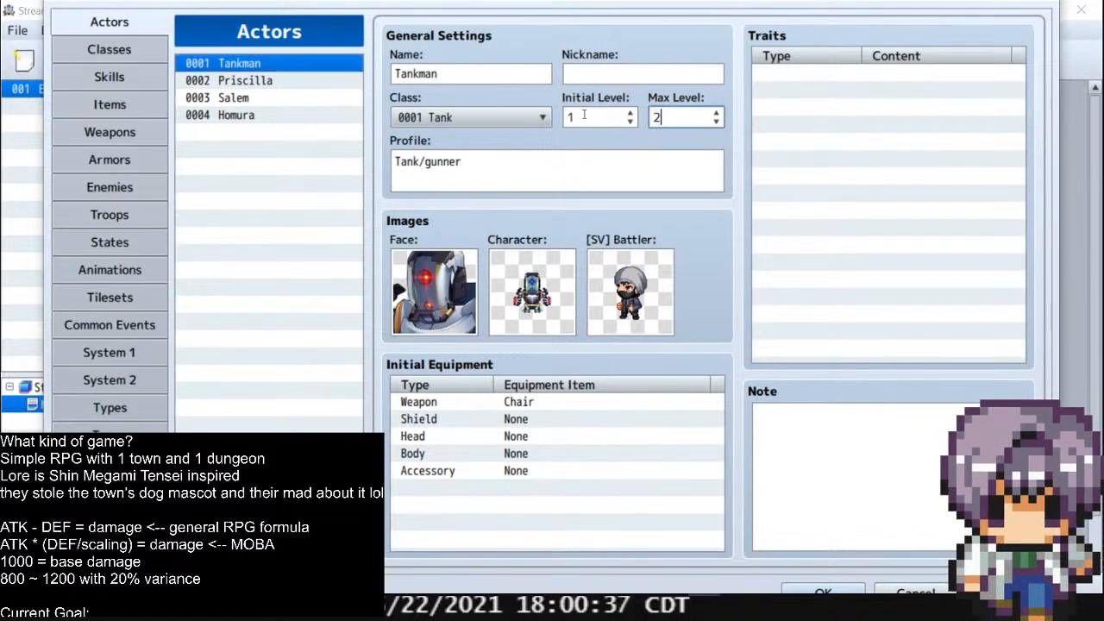
type("0")
Check the maximum levels of the actors and review the Tank class's learnable skills
left_click(263, 99)
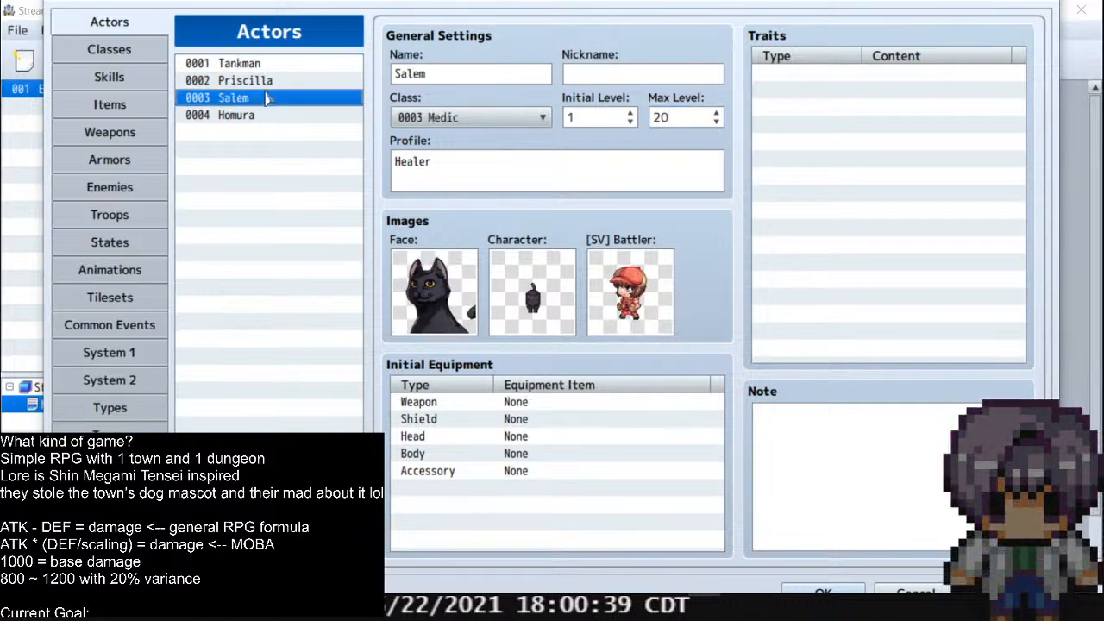
left_click(261, 117)
left_click(261, 98)
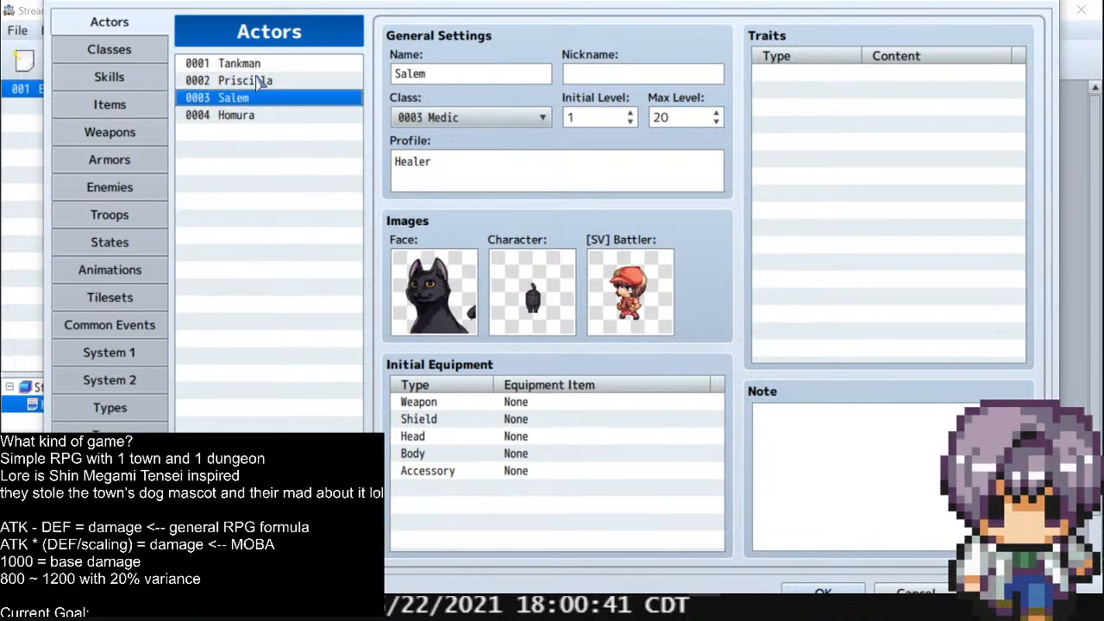
key("Up")
key("Up")
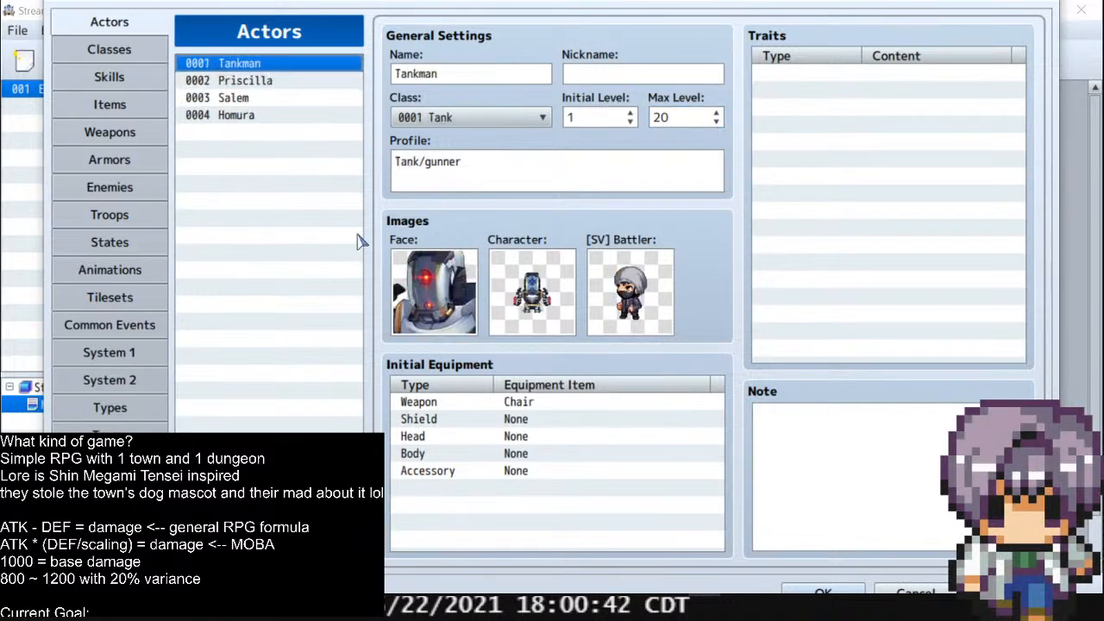
left_click(134, 61)
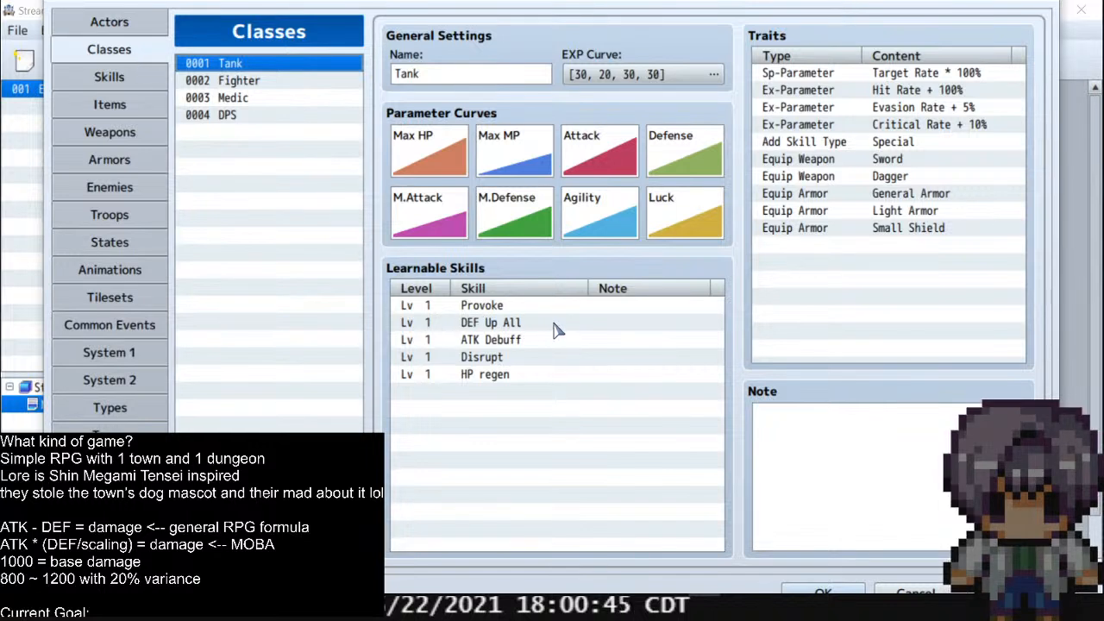
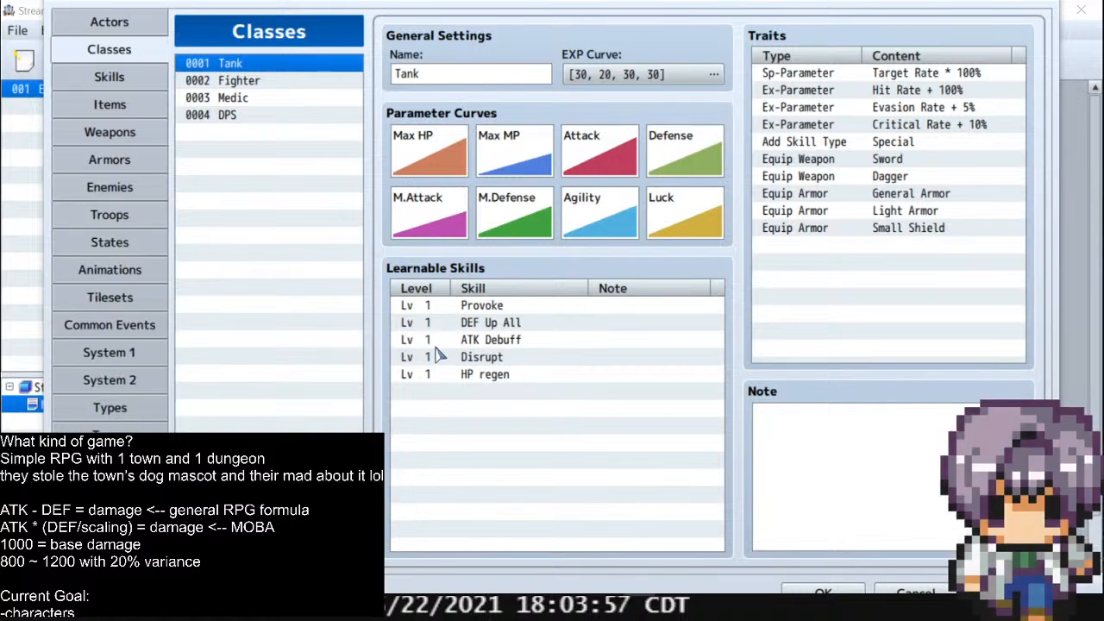
left_click(475, 322)
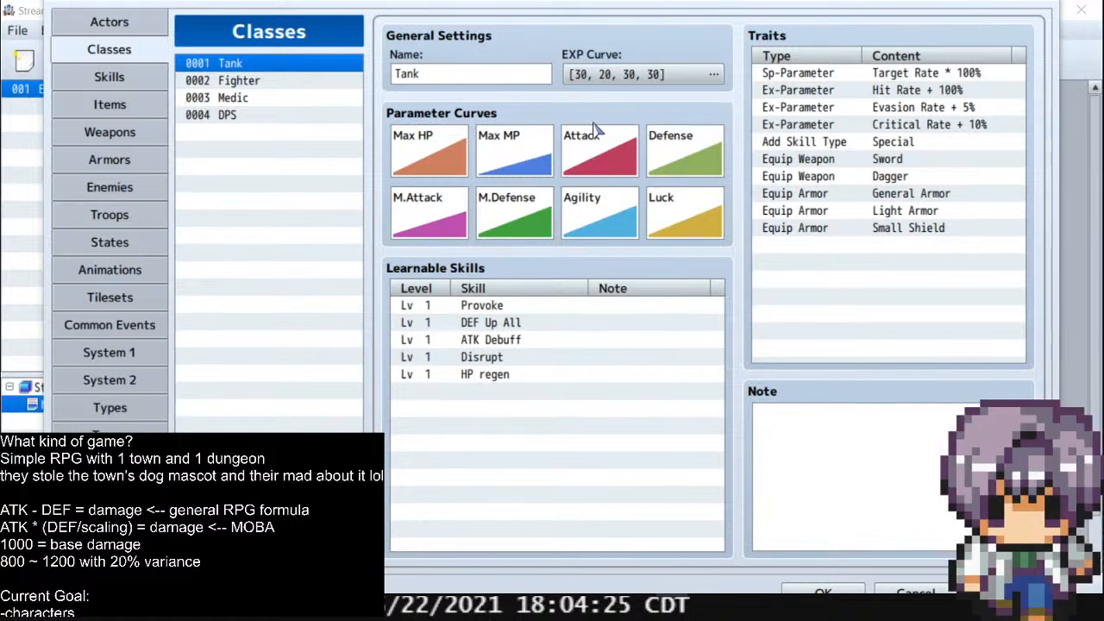
left_click(414, 305)
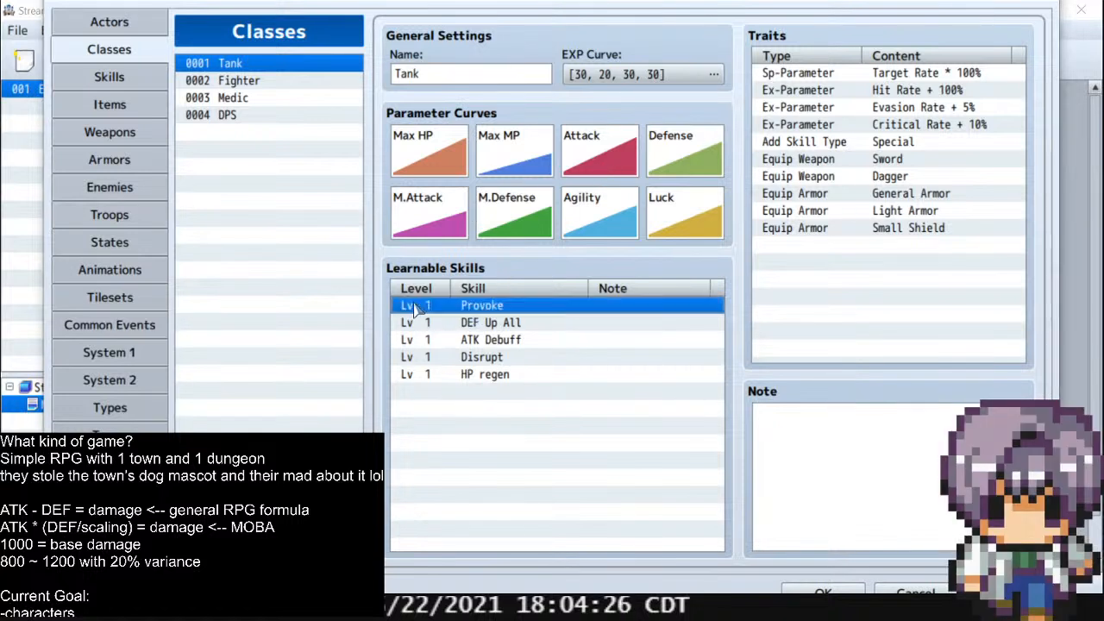
left_click(419, 379)
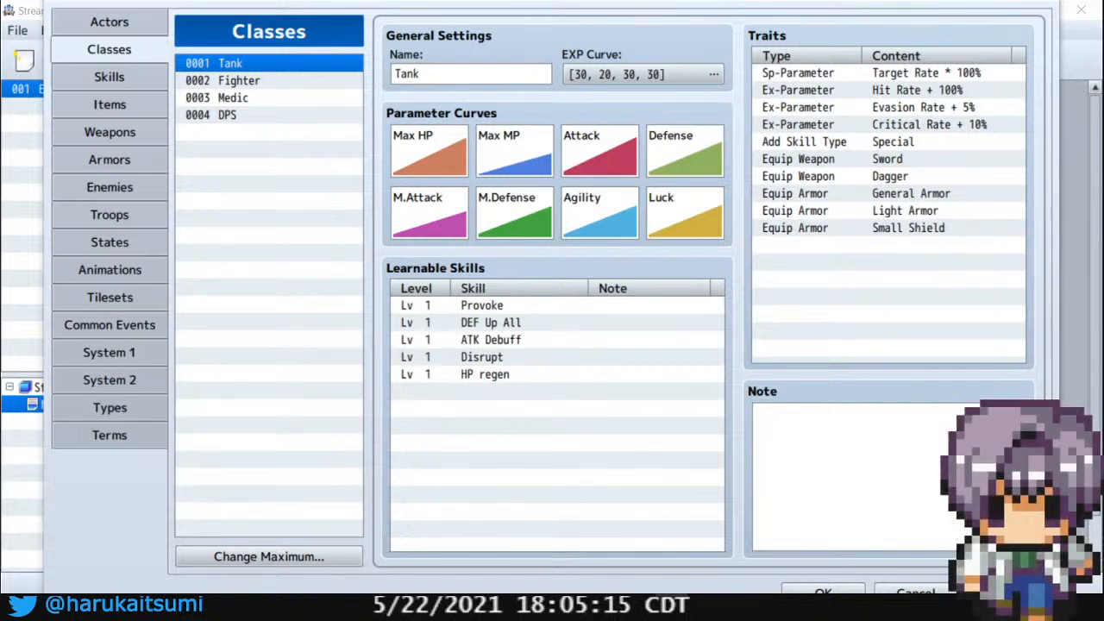
Open the Tank's Max HP parameter curve, try the quick-setting presets A to E and apply preset A
double_click(406, 149)
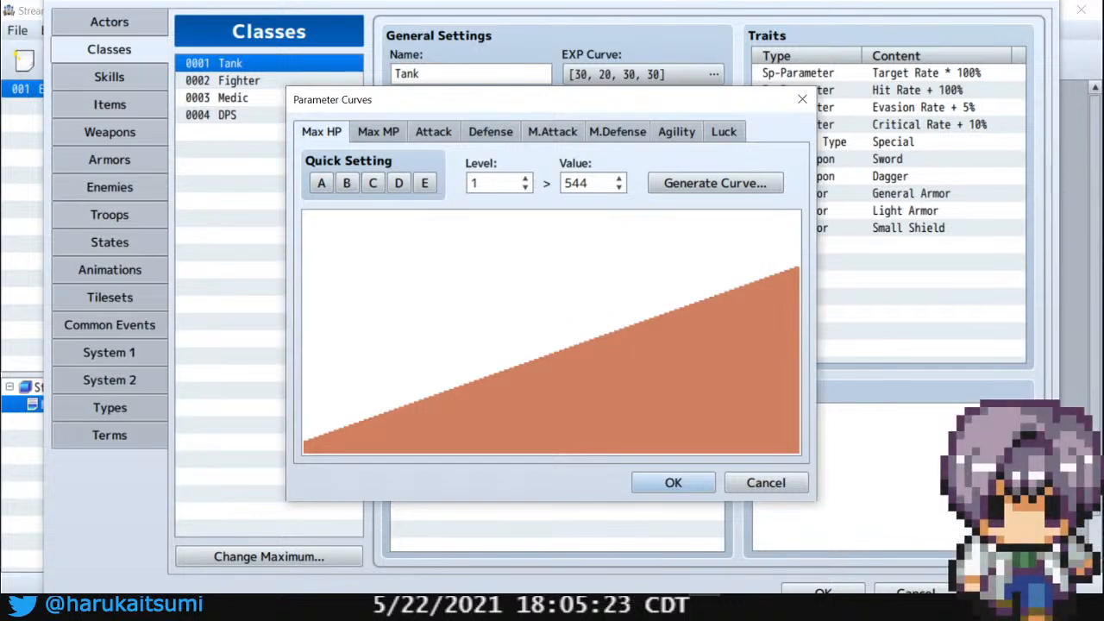
left_click(333, 187)
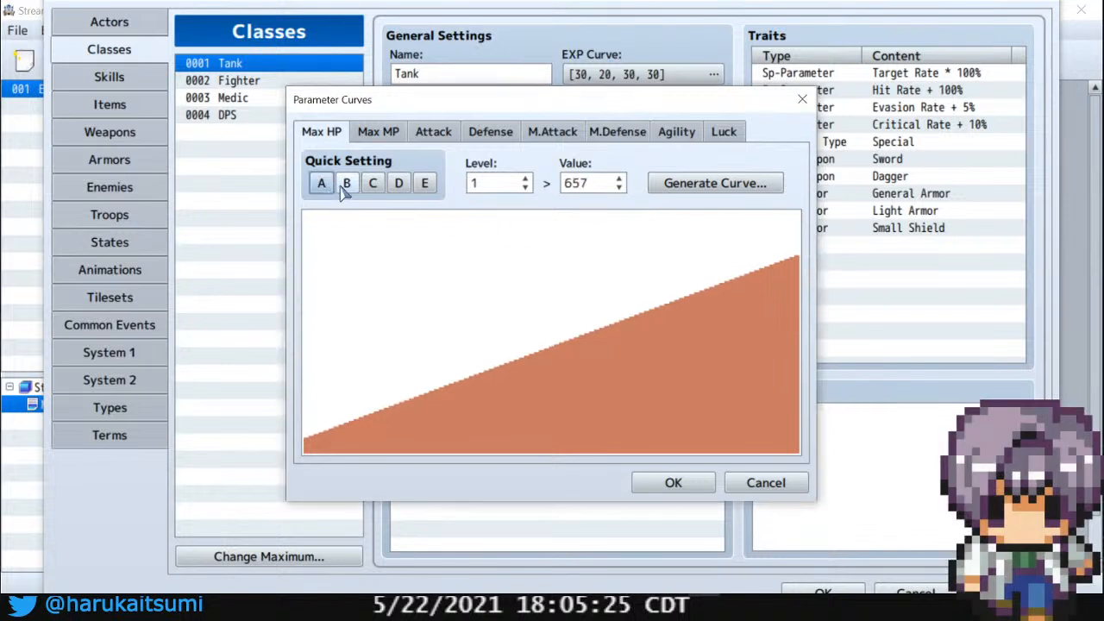
left_click(346, 184)
left_click(372, 185)
left_click(399, 185)
left_click(425, 185)
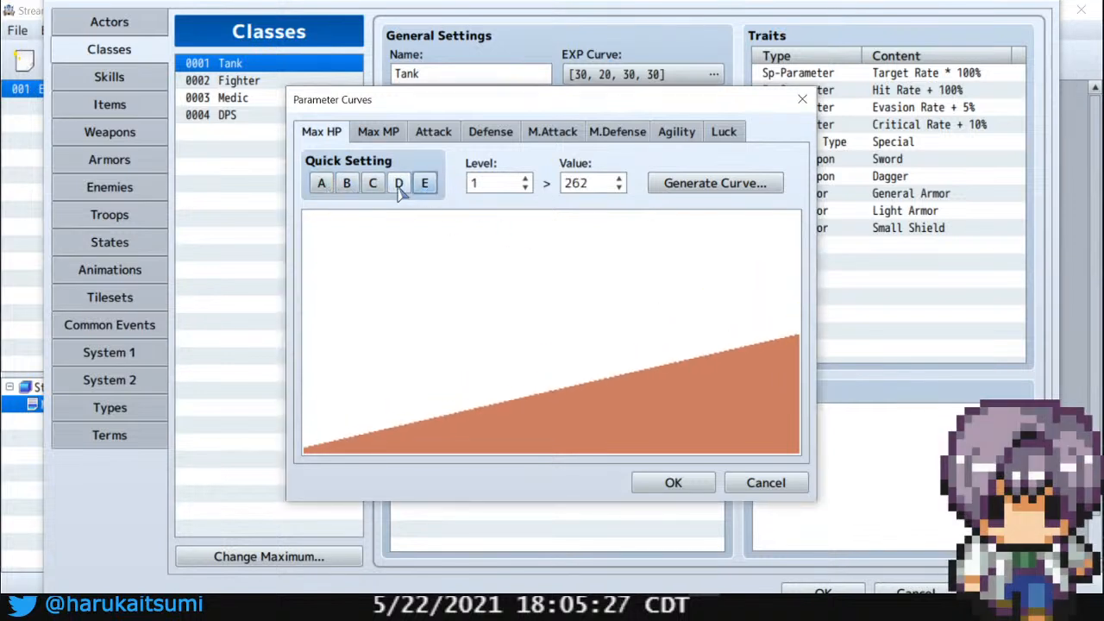
left_click(401, 186)
left_click(346, 187)
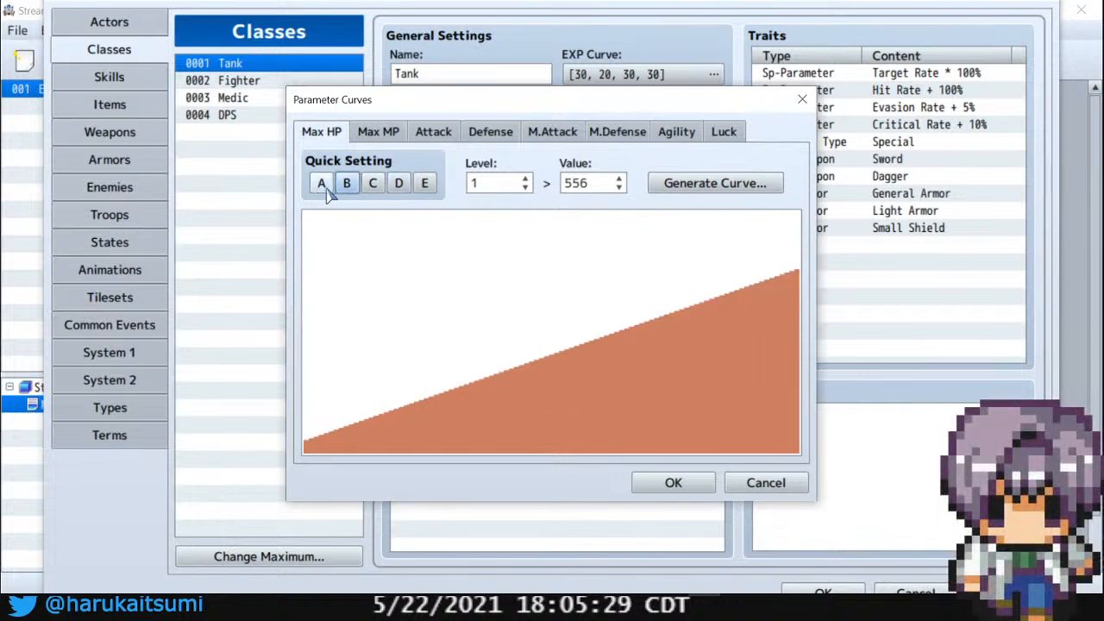
left_click(319, 186)
Look through the Tank's other parameter curves, from Max MP to Luck
left_click(380, 134)
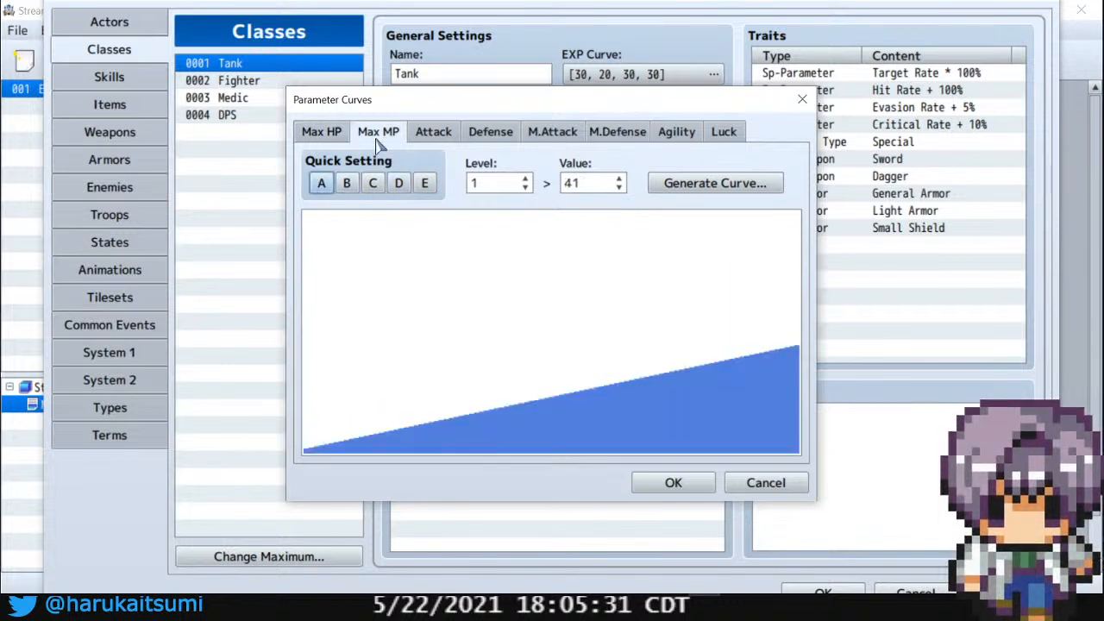
left_click(436, 134)
left_click(490, 134)
left_click(617, 134)
left_click(677, 133)
left_click(723, 134)
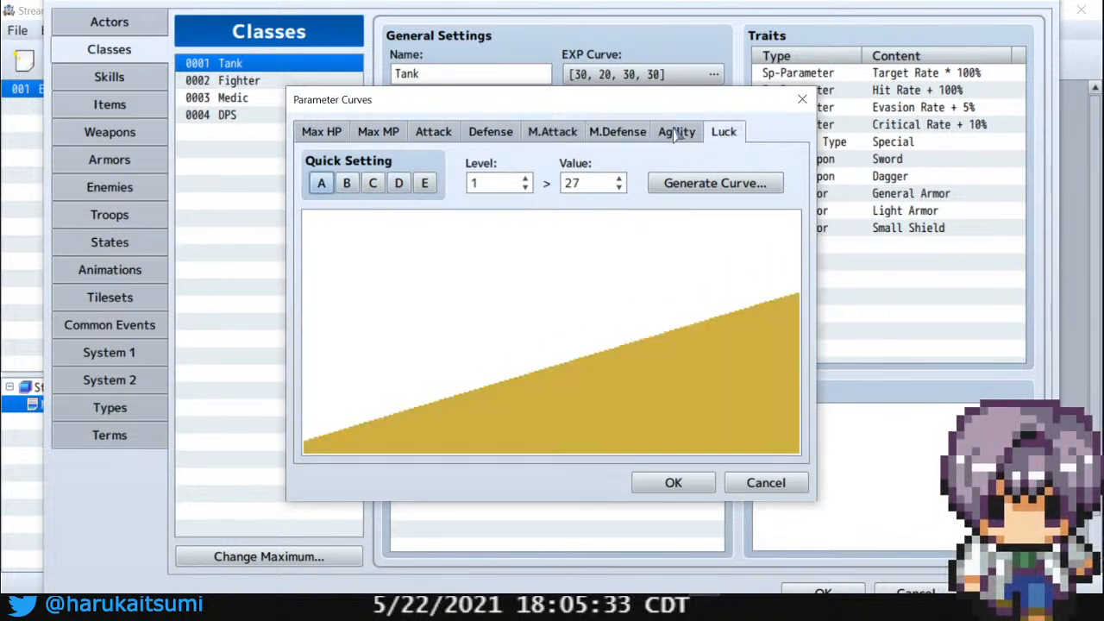
Regenerate the Tank's Max HP curve with the growth type set to Fast
left_click(322, 134)
left_click(701, 184)
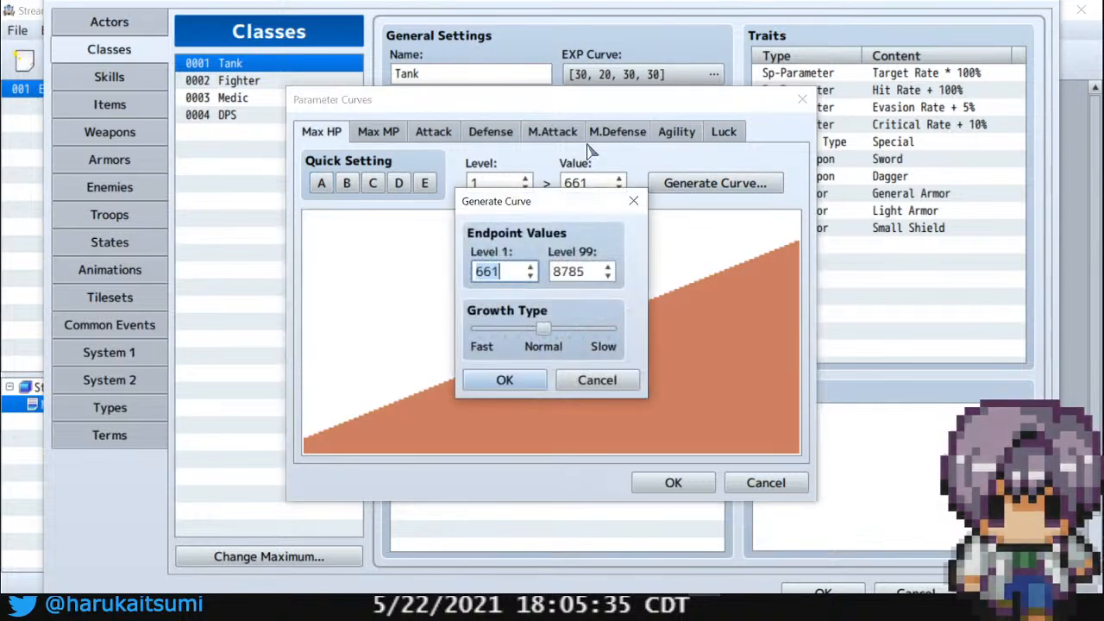
left_click_drag(542, 330, 470, 340)
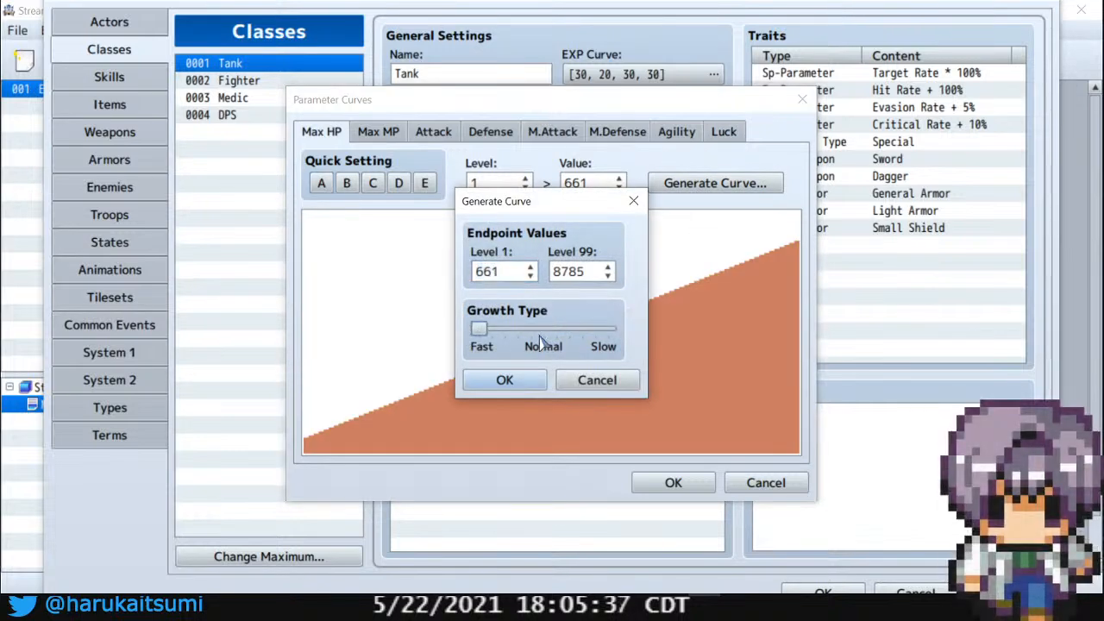
left_click(505, 379)
Regenerate the Tank's Max HP curve with Slow growth and return it to Normal growth
left_click(716, 184)
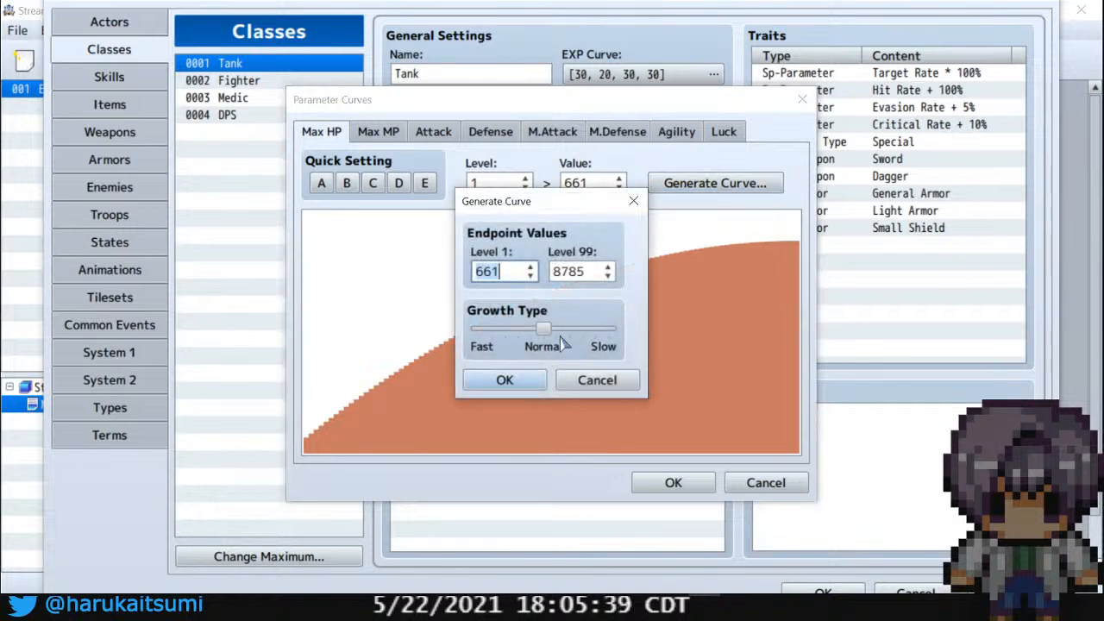
left_click_drag(472, 330, 604, 332)
left_click(538, 380)
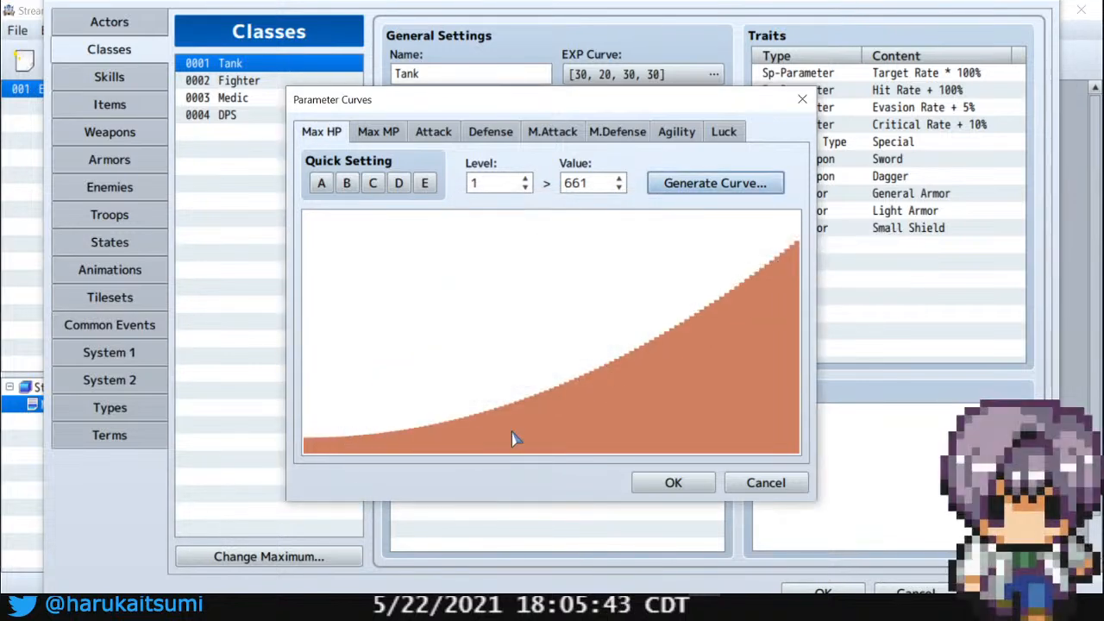
left_click(762, 194)
left_click(516, 379)
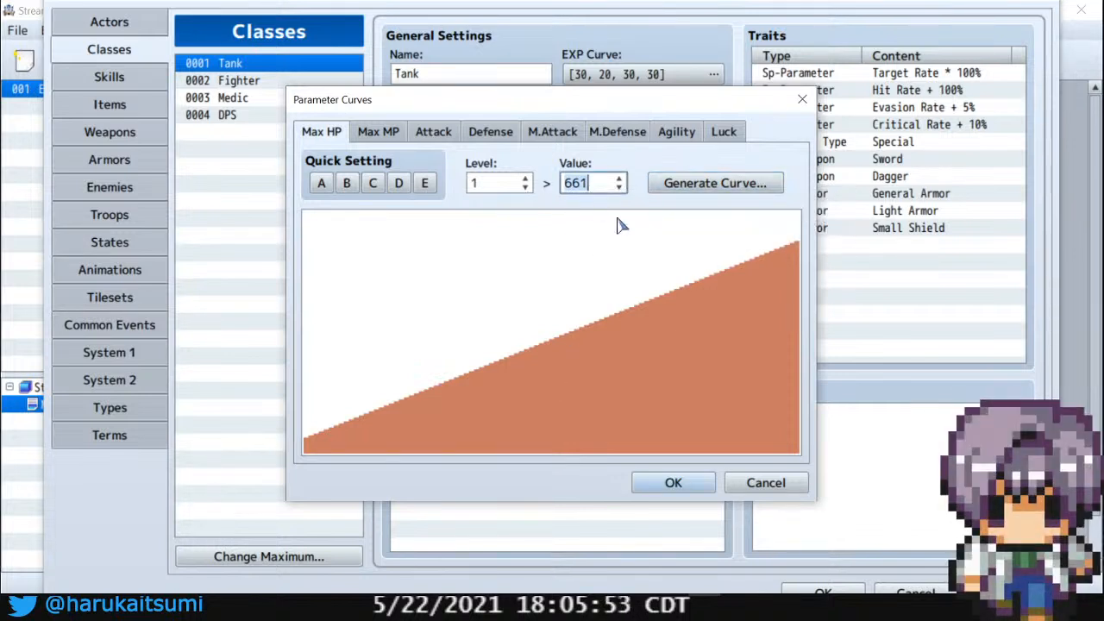
Set the Tank's Max HP value at level 50 to 1
left_click(500, 182)
key("BackSpace")
type("50")
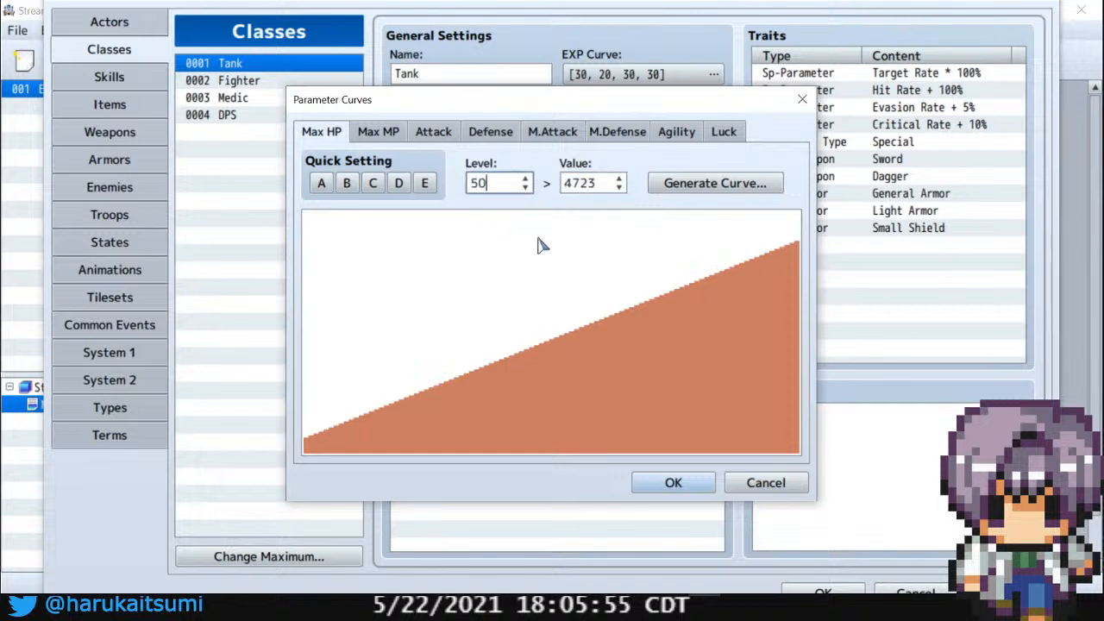
double_click(596, 186)
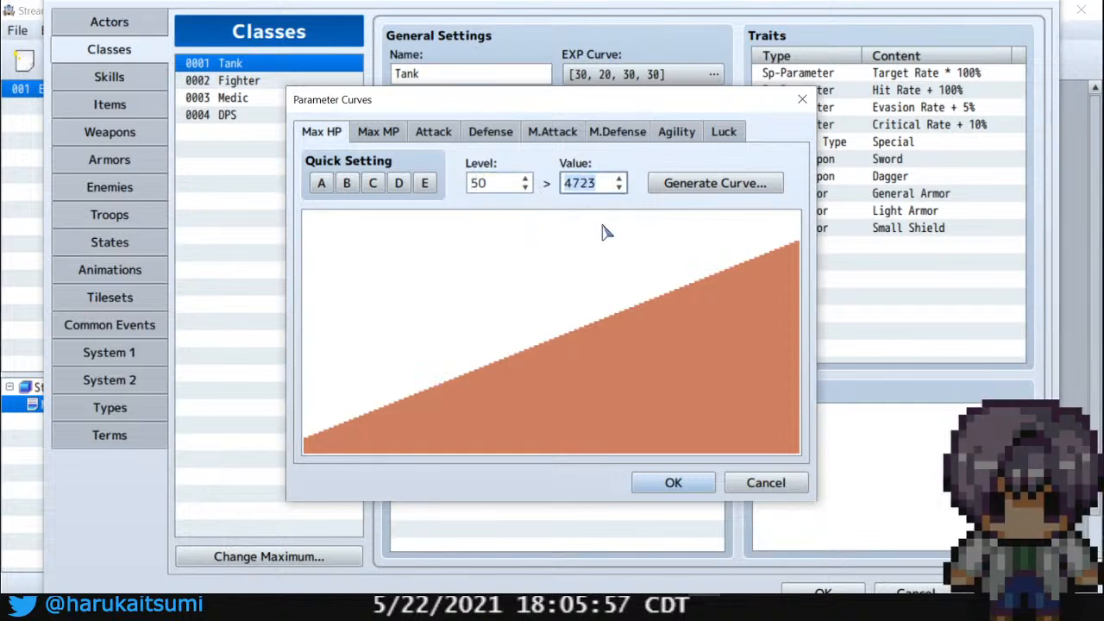
type("1")
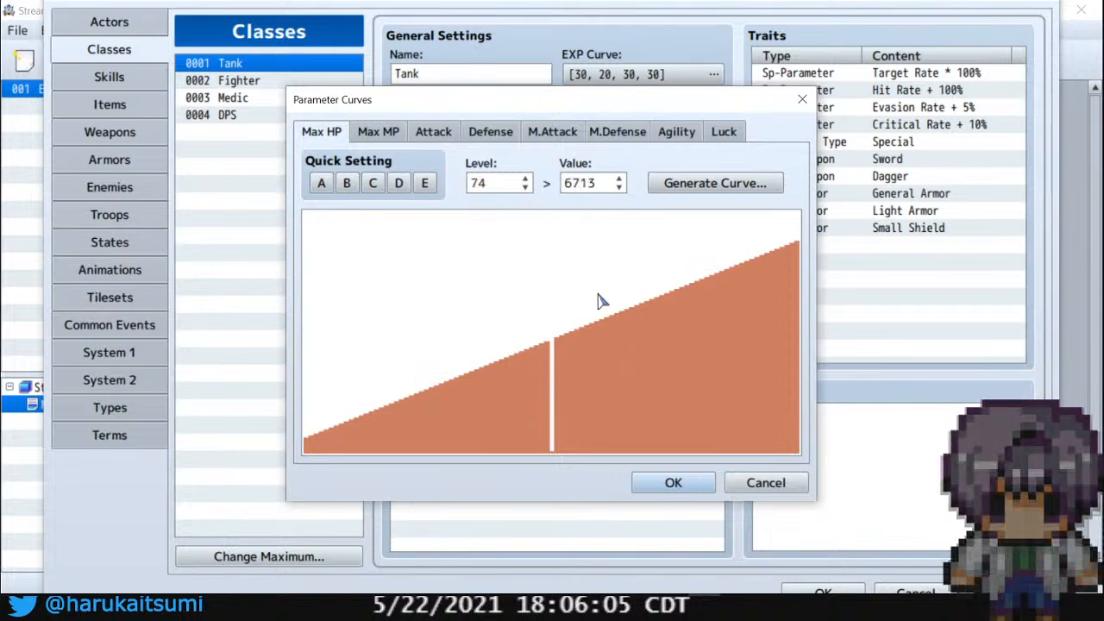
Compare the quick-setting presets on the Tank's Max HP curve, apply preset A, and open the Max MP curve
left_click(399, 183)
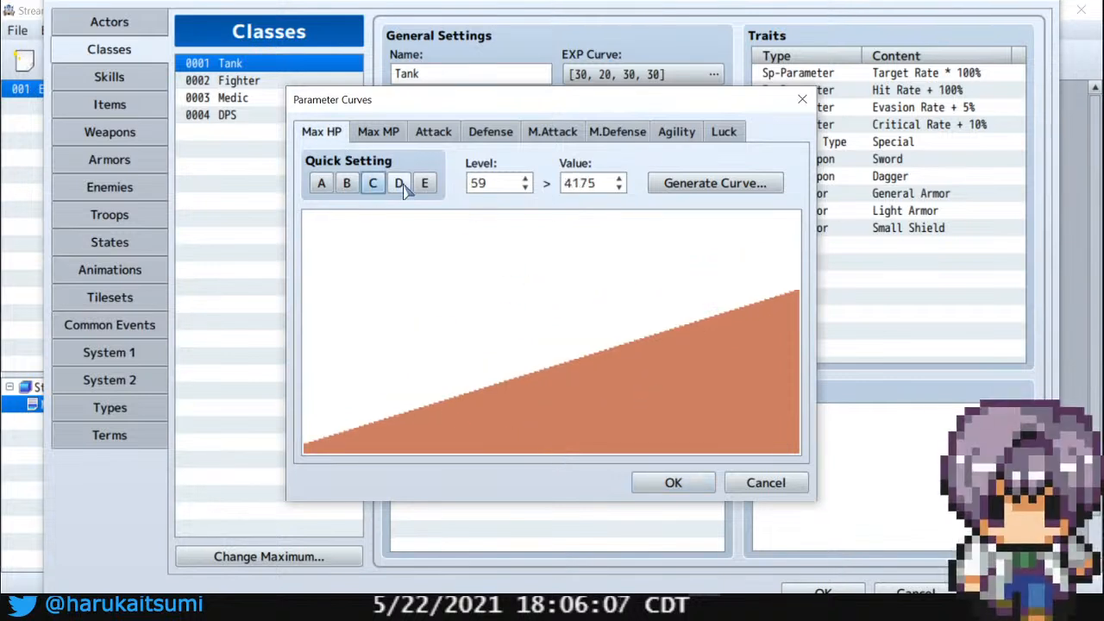
left_click(428, 184)
left_click(321, 185)
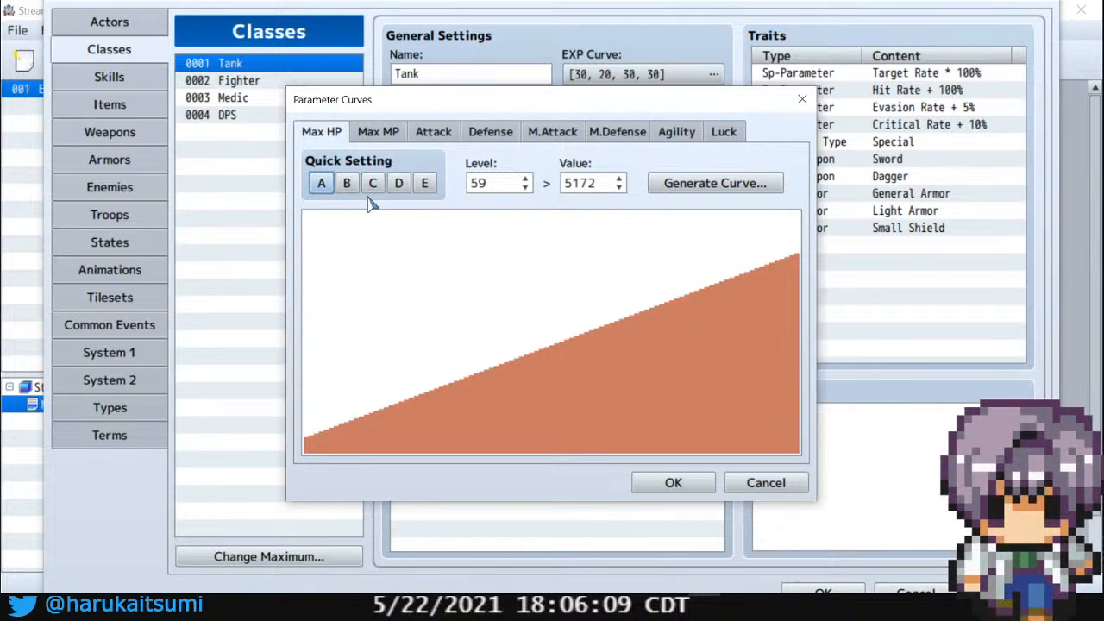
left_click(347, 183)
left_click(373, 183)
left_click(398, 185)
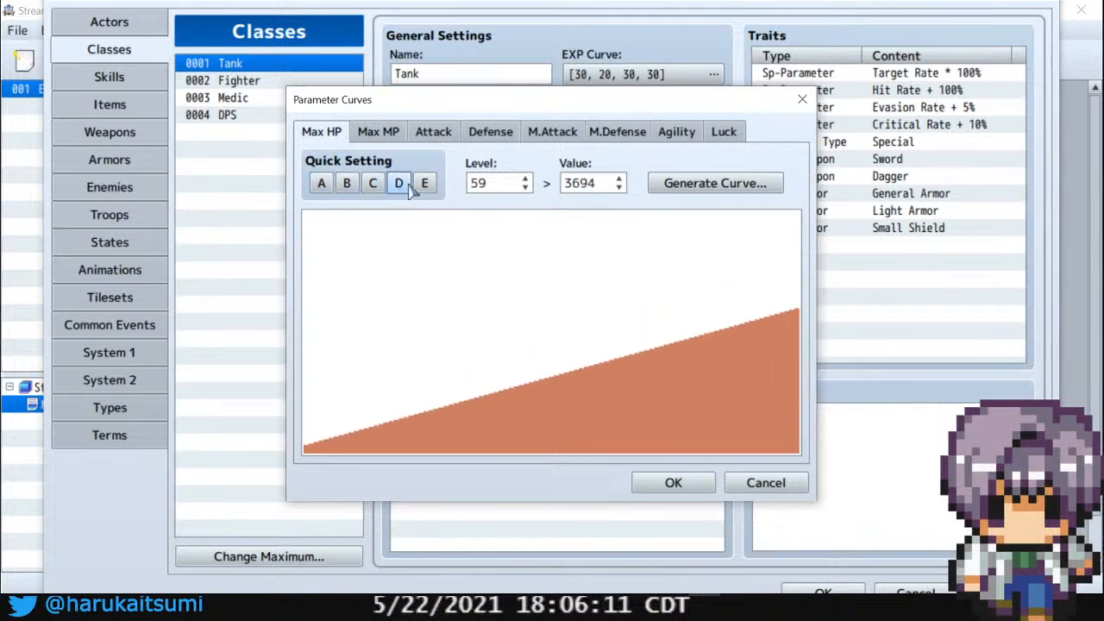
left_click(424, 184)
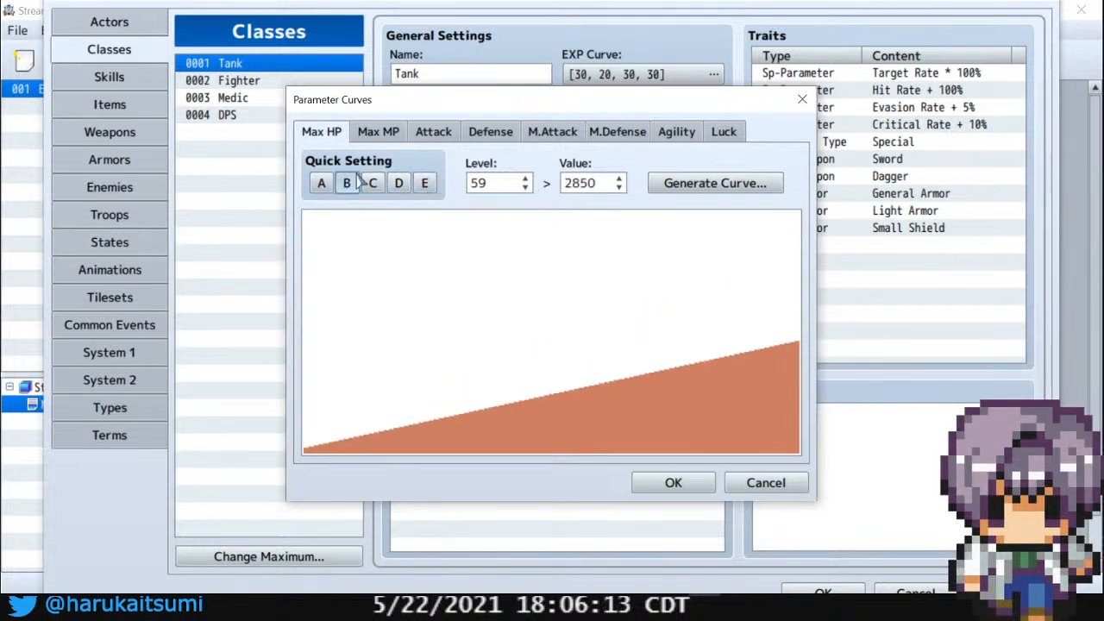
left_click(321, 183)
left_click(382, 136)
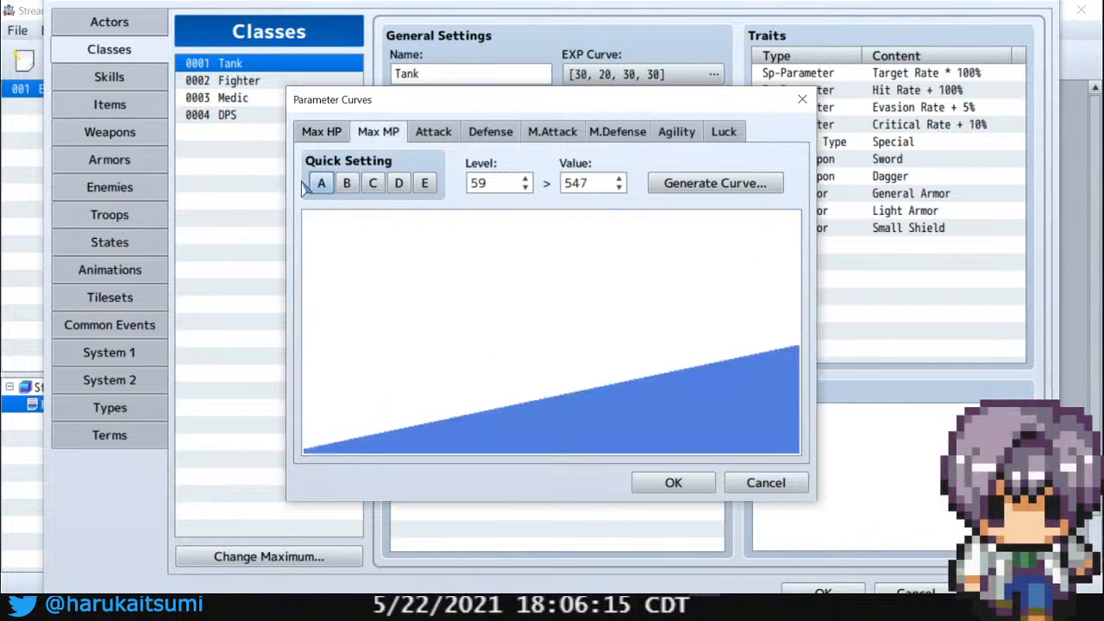
Compare quick-setting presets C, D and E on the Tank's Max MP curve and apply preset C
left_click(376, 184)
left_click(397, 184)
left_click(424, 183)
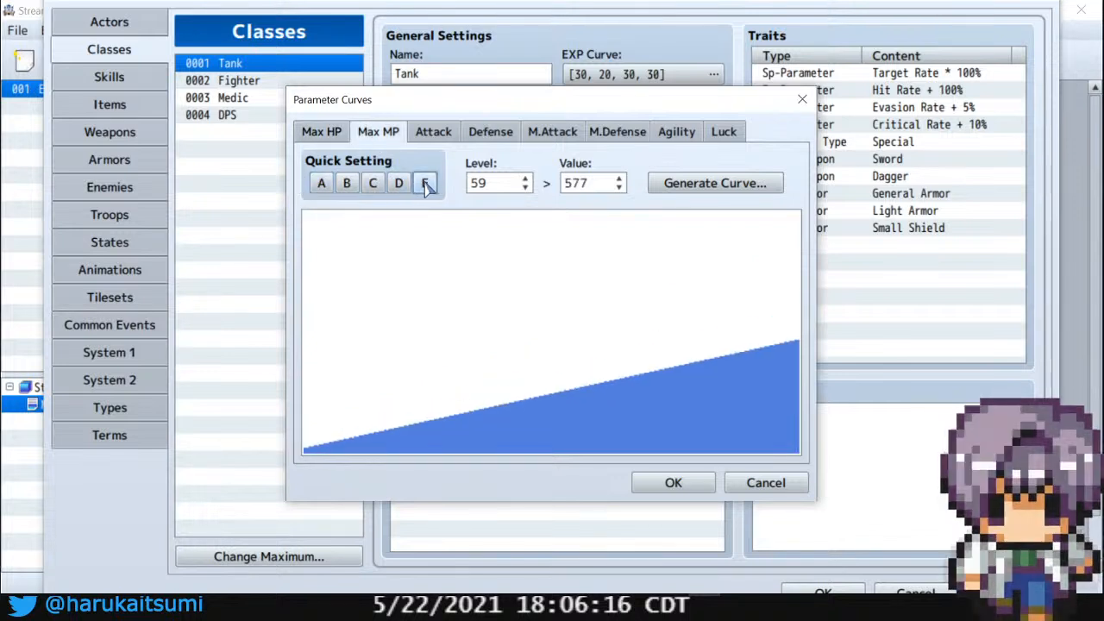
left_click(380, 184)
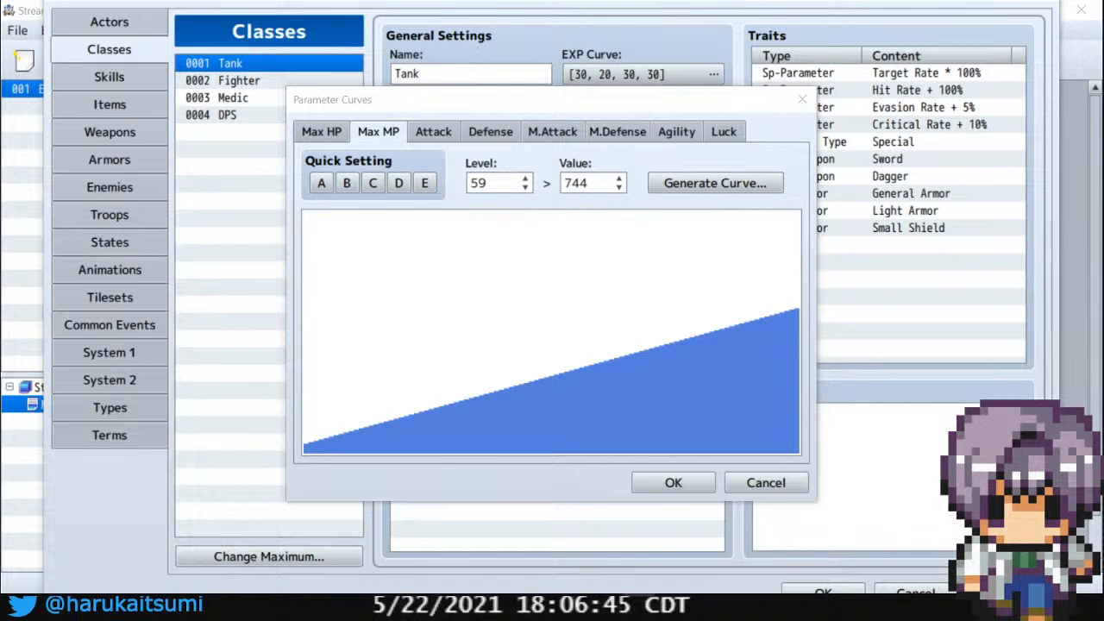
Generate the Tank's Max HP curve with endpoint values of 100 at level 1 and 590 at level 99
left_click(332, 130)
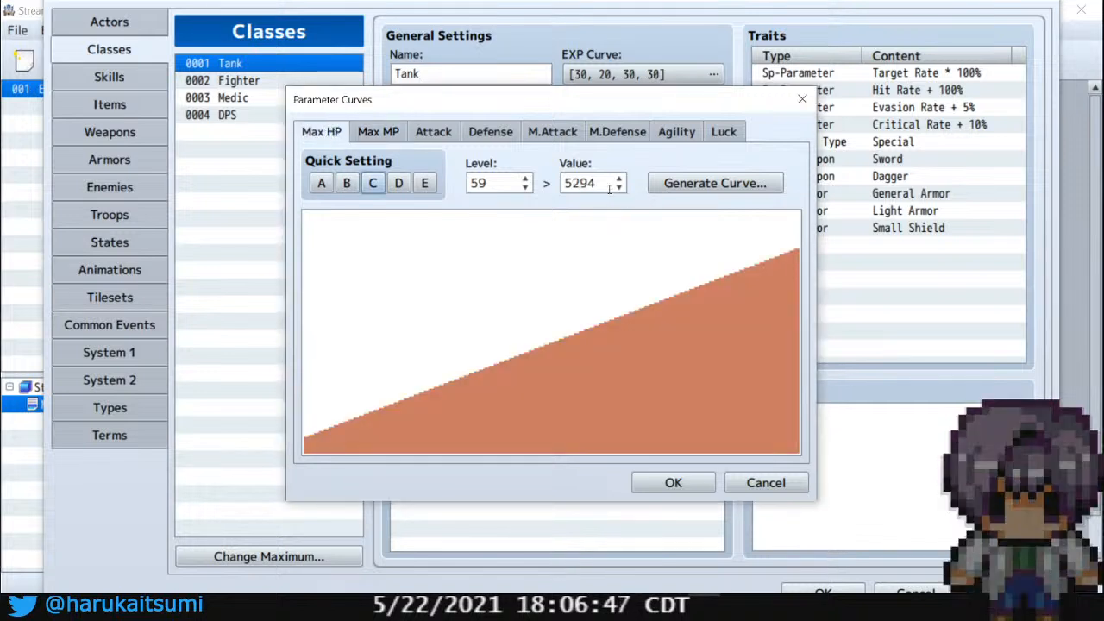
left_click_drag(515, 184, 448, 190)
type("1")
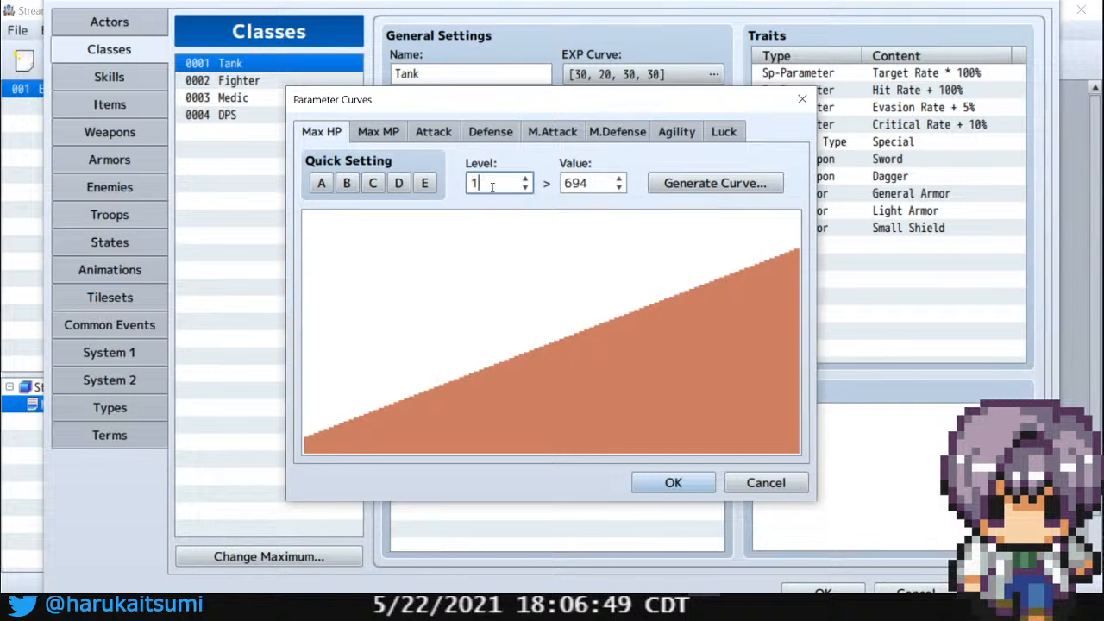
left_click(691, 185)
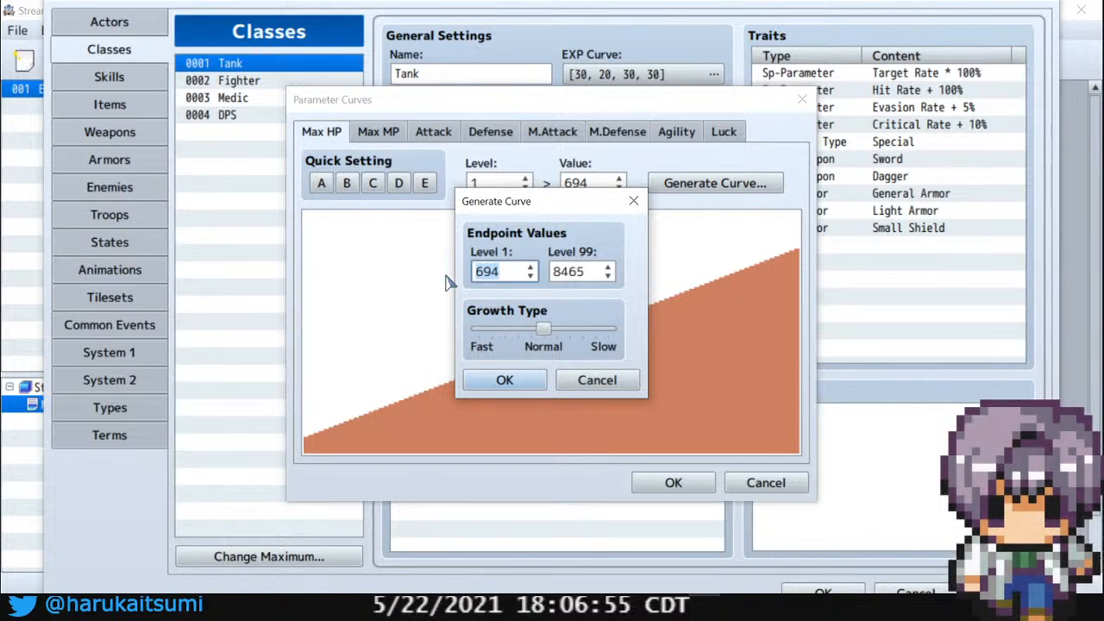
type("100")
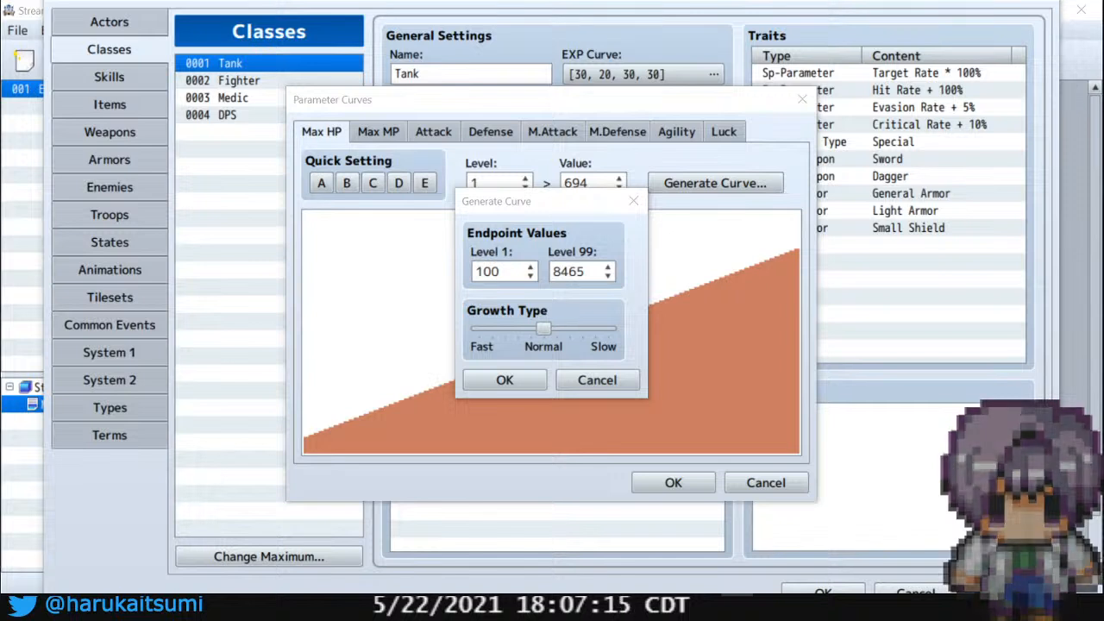
double_click(488, 272)
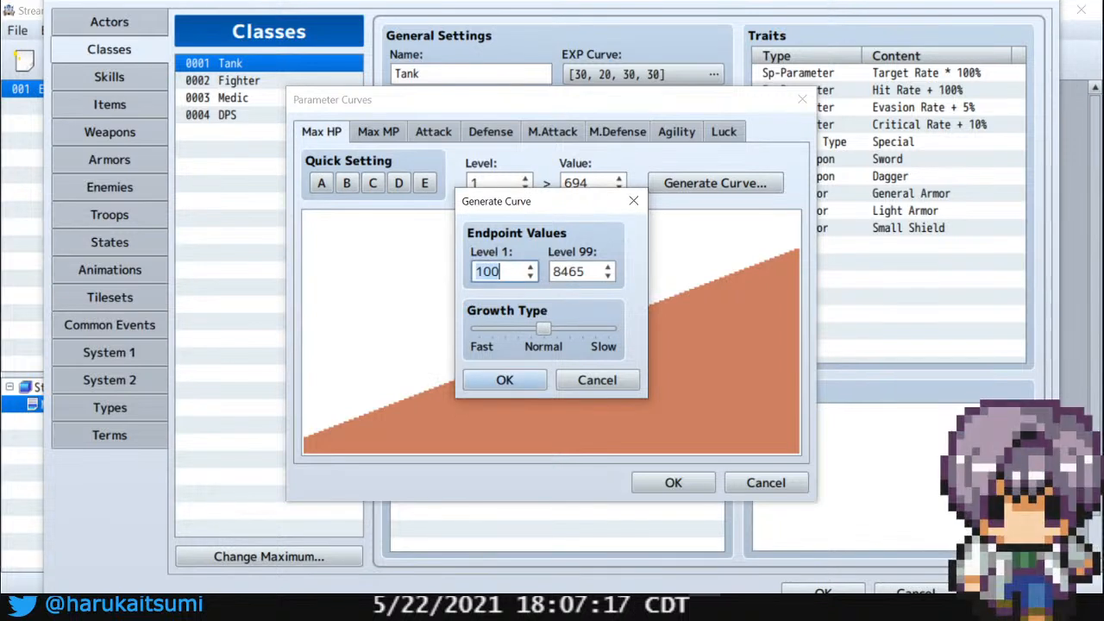
double_click(585, 271)
type("590")
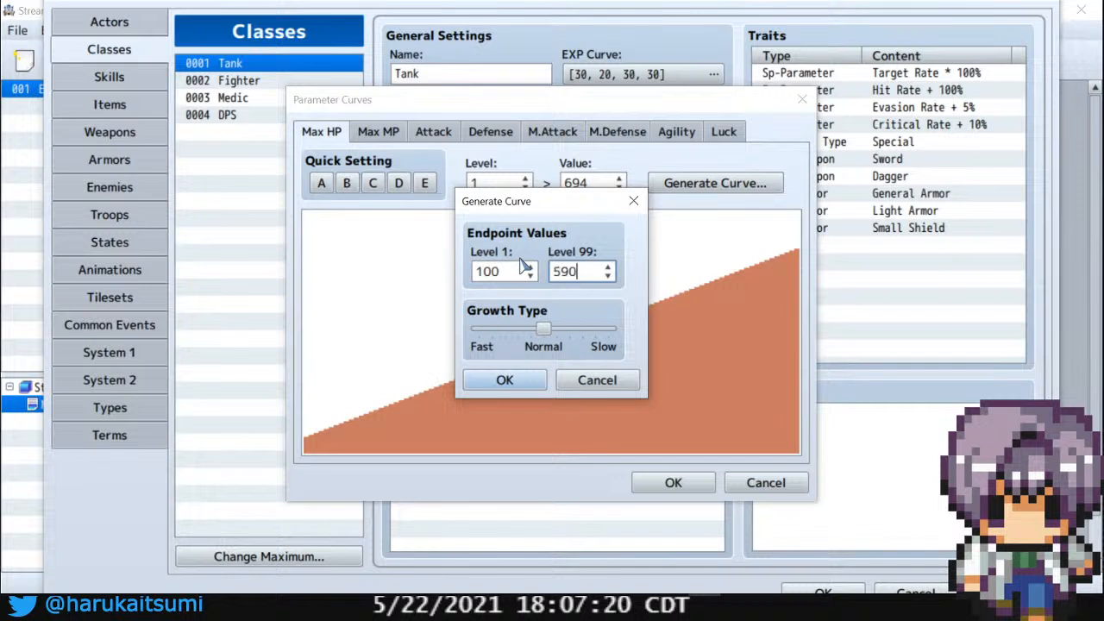
left_click(506, 380)
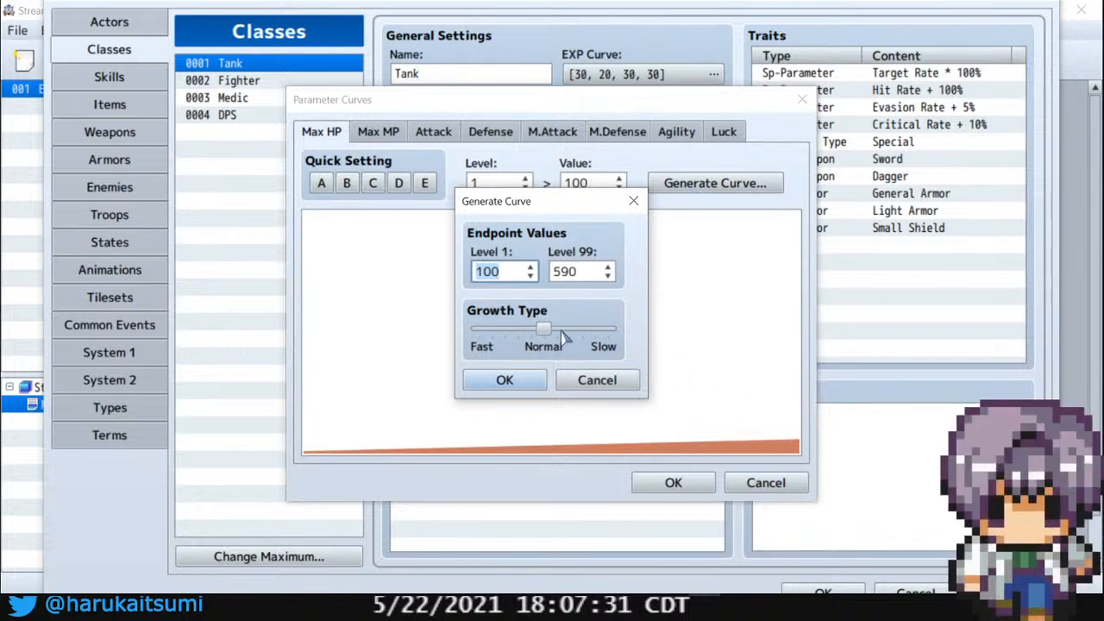
Regenerate the Tank's Max HP curve with Fast growth and again with Slow growth
left_click_drag(546, 331, 476, 336)
left_click(518, 380)
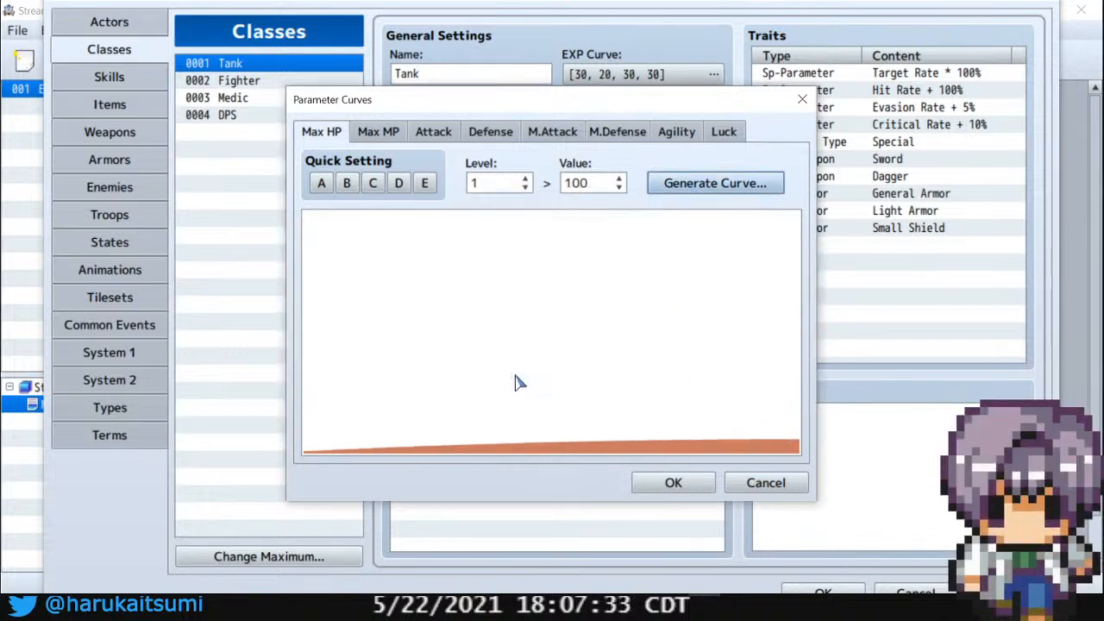
left_click(725, 185)
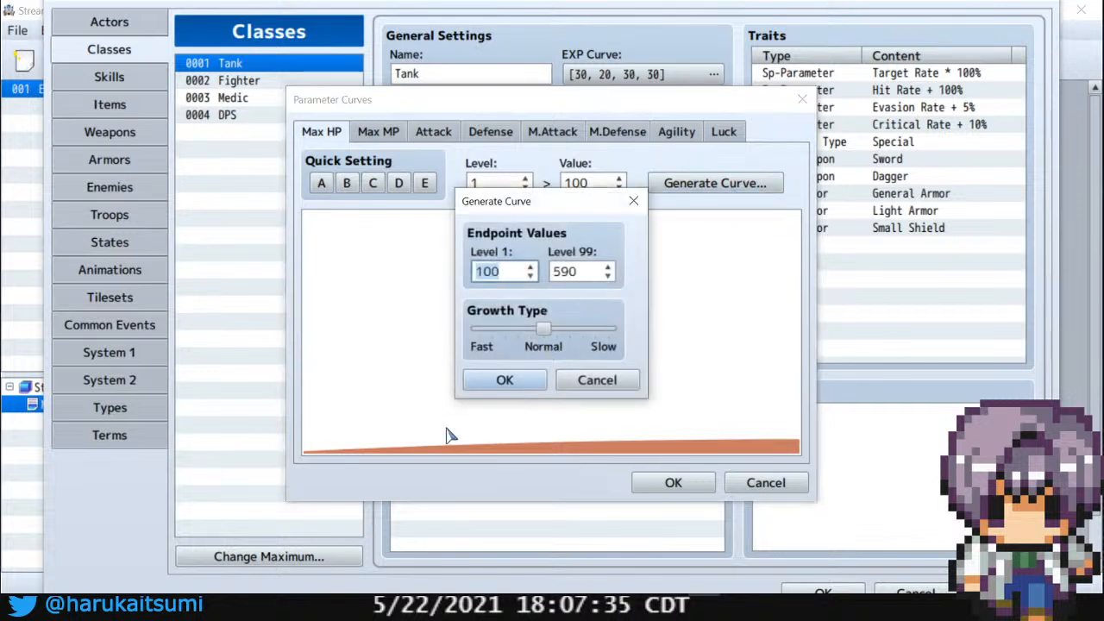
left_click_drag(542, 328, 636, 337)
left_click(506, 379)
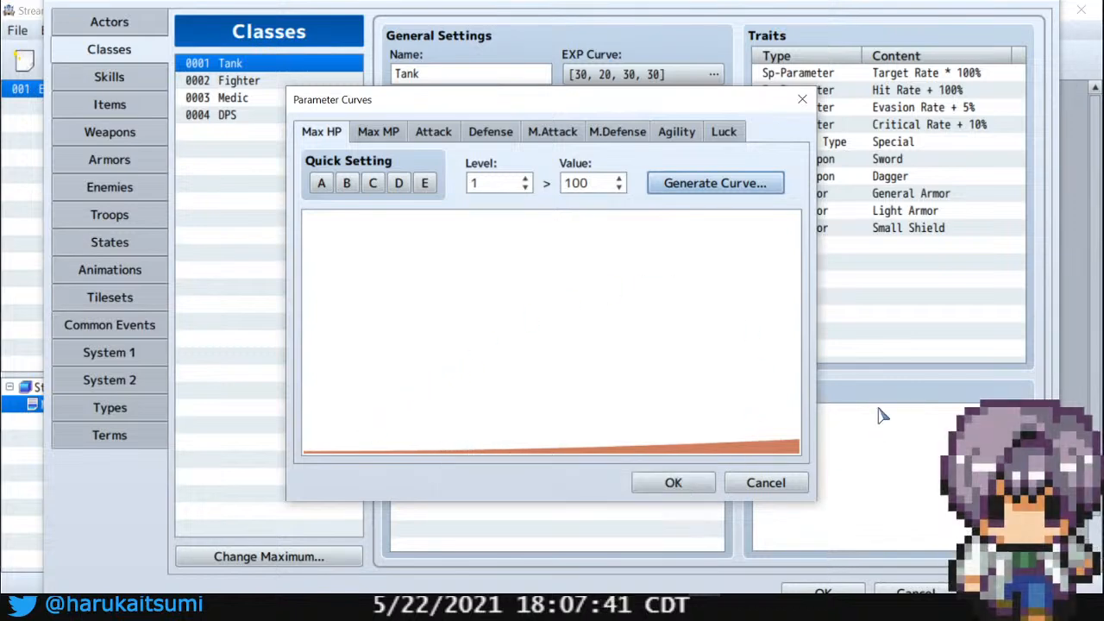
Regenerate the Tank's Max HP curve with Normal growth and discard all parameter curve changes
left_click(725, 192)
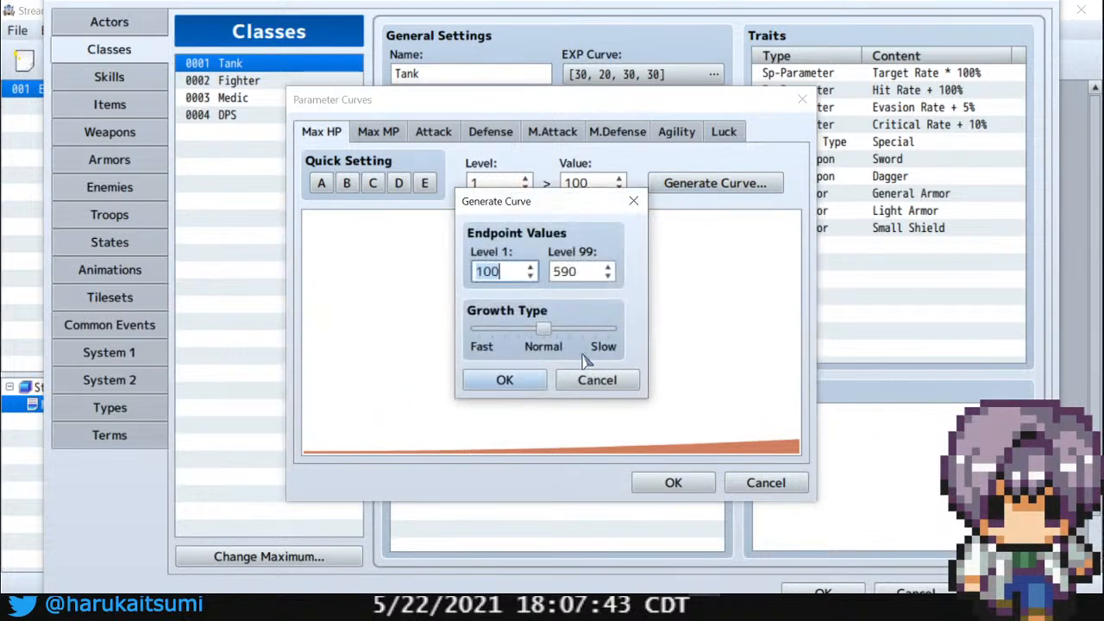
left_click(505, 377)
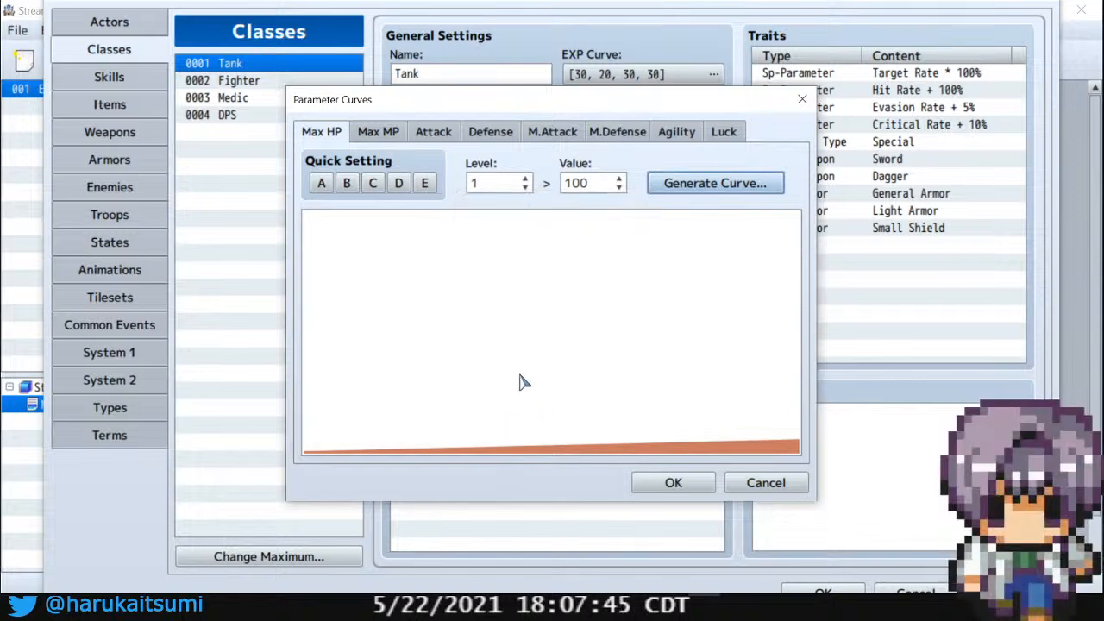
left_click(701, 188)
left_click(601, 377)
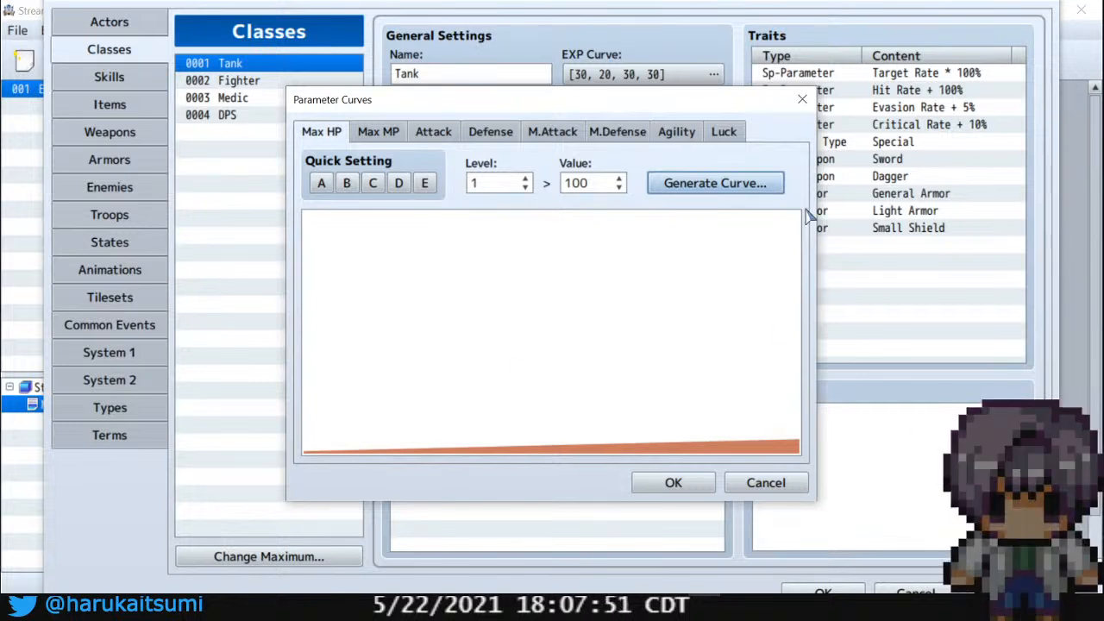
left_click(765, 482)
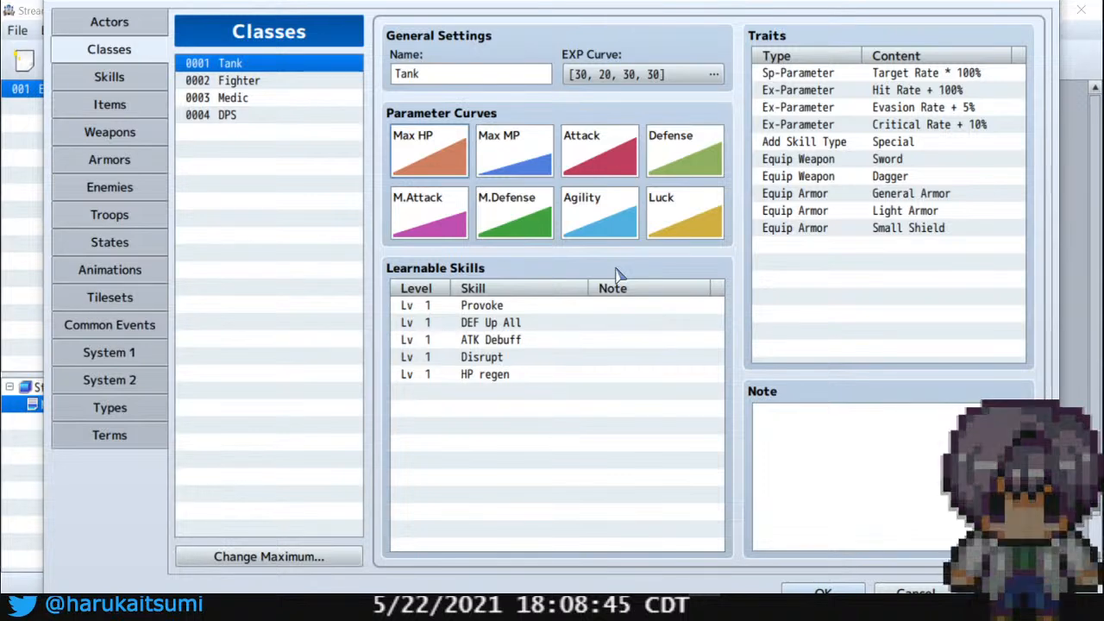
Review the Tank's restored Max HP curve and its curve generation settings without changing them
double_click(438, 157)
left_click(662, 184)
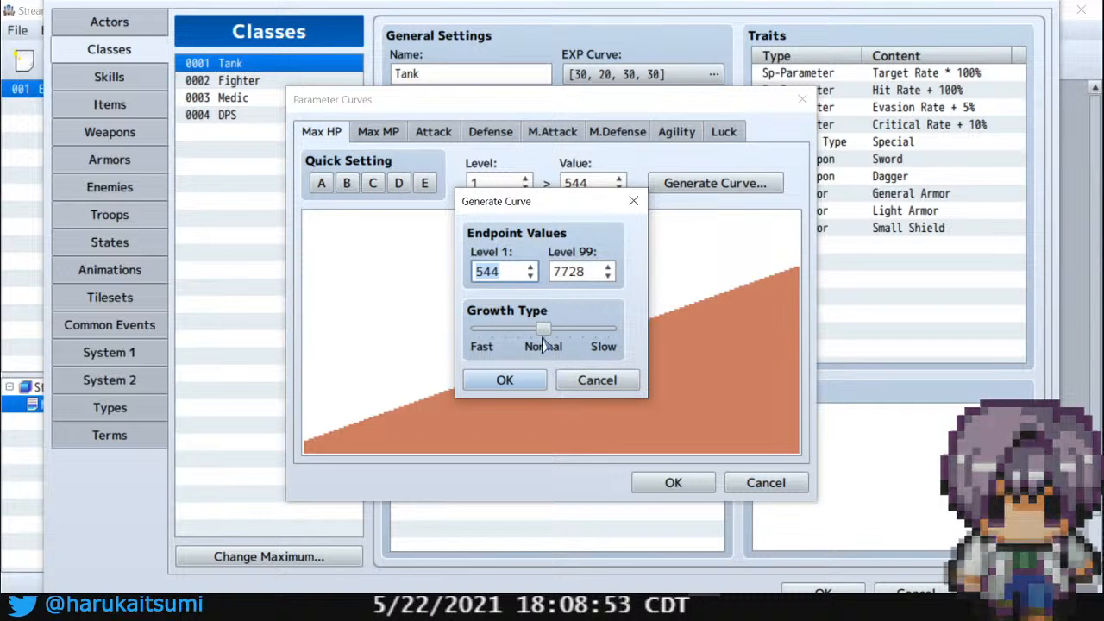
left_click(617, 382)
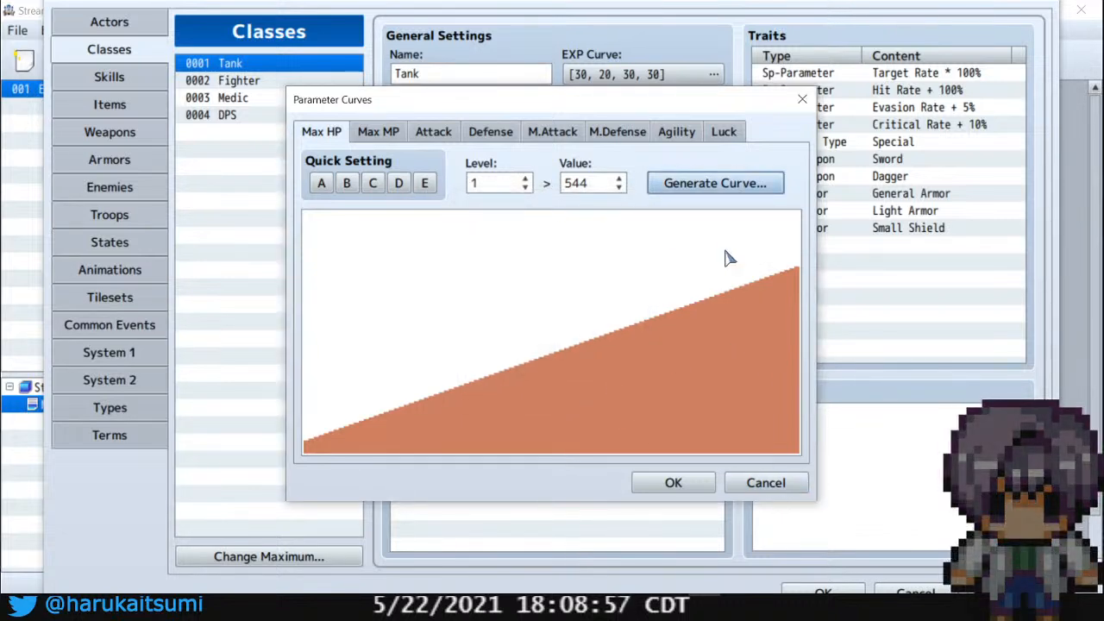
left_click(763, 481)
Try the Tank's EXP curve with base value 50, extra value 25, acceleration A 50 and acceleration B 50, and discard the changes
left_click(604, 76)
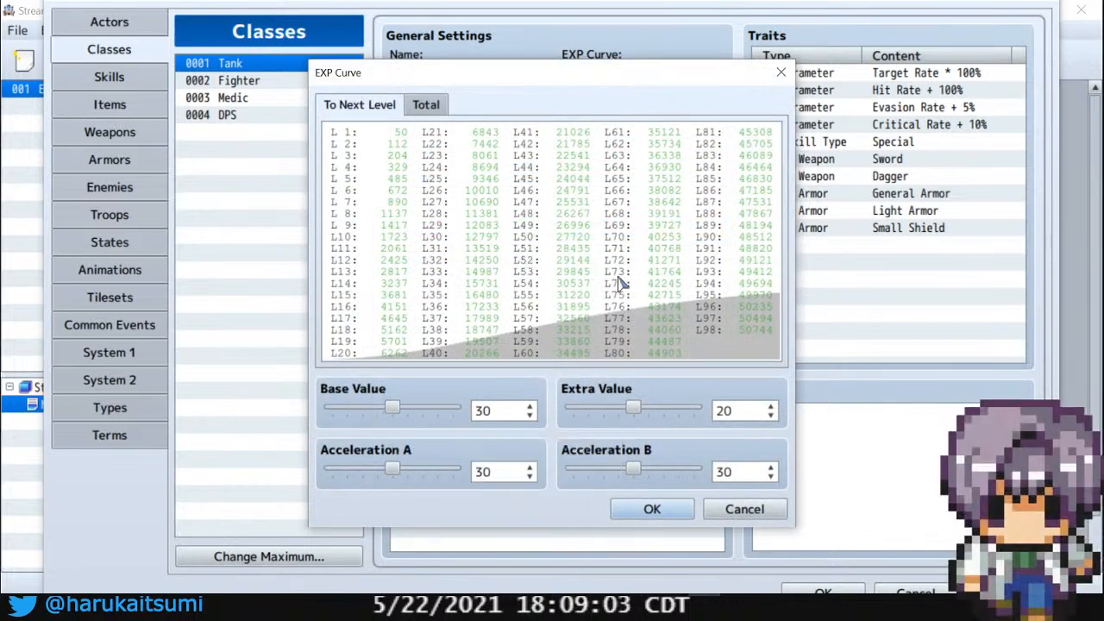
left_click(422, 107)
left_click(366, 105)
mouse_move(638, 409)
left_mouse_down()
mouse_move(697, 408)
mouse_move(596, 411)
mouse_move(648, 410)
left_mouse_up()
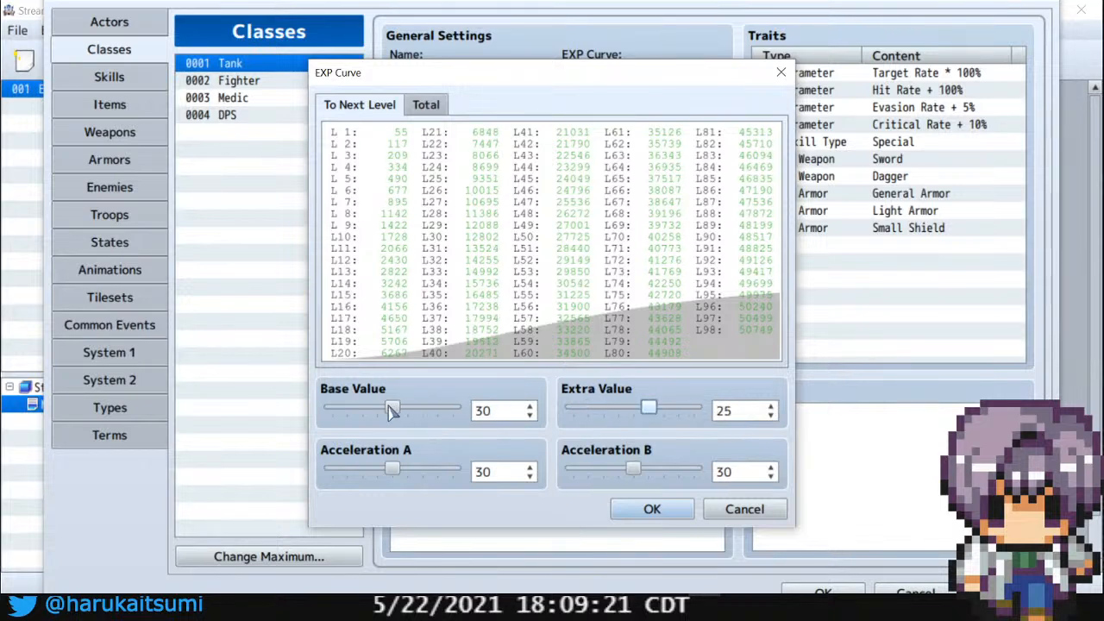
left_click_drag(394, 409, 466, 415)
left_click_drag(393, 468, 453, 470)
left_click_drag(636, 469, 731, 471)
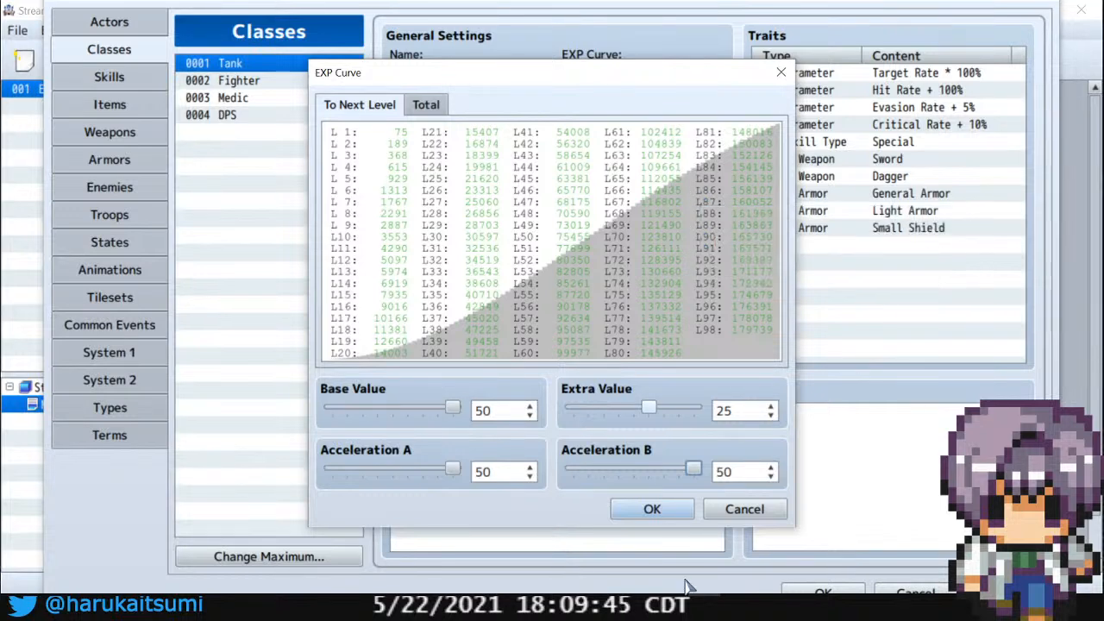
left_click(751, 513)
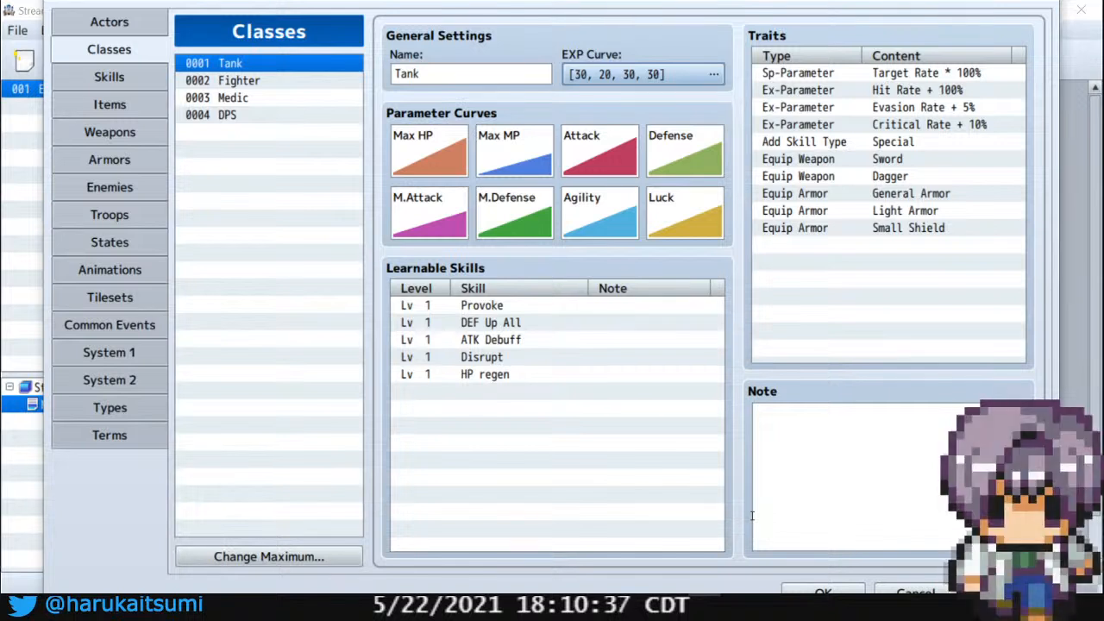
Review the parameters and rewards of the Drone, Last Boss, Goblin and Hi_monster enemies
left_click(109, 187)
left_click(238, 168)
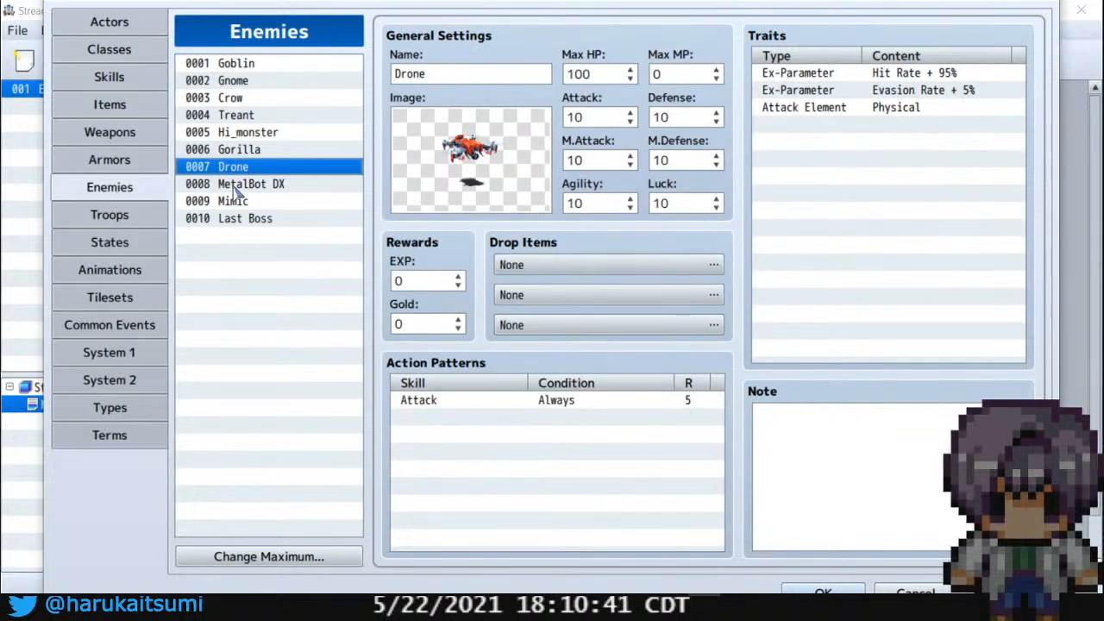
left_click(230, 220)
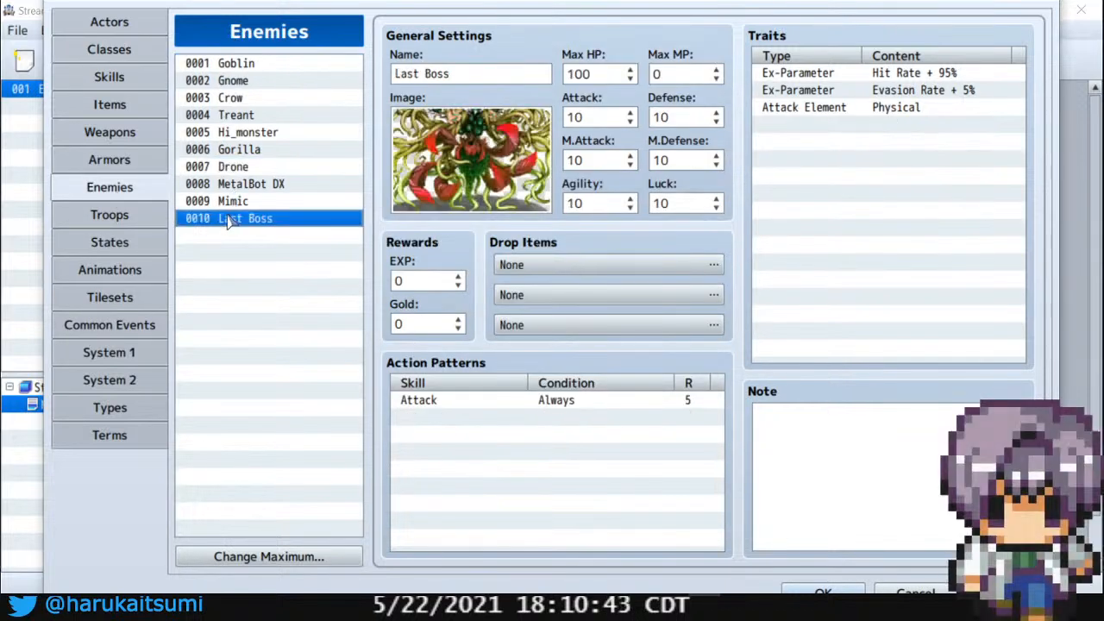
left_click(240, 65)
left_click(237, 136)
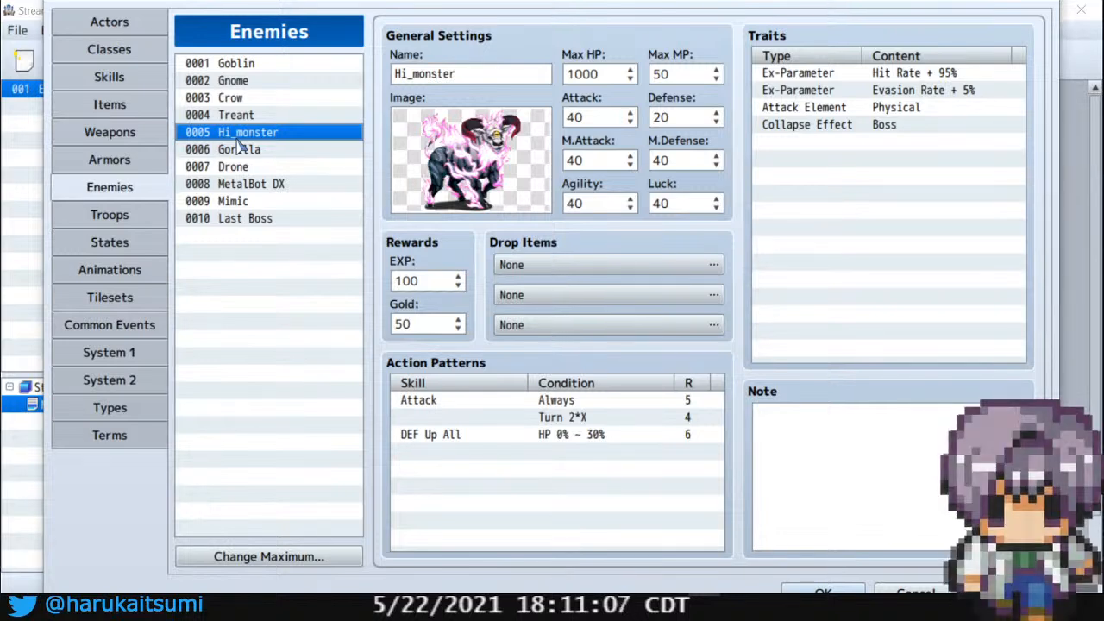
Check the first actor's level settings and the Tank's EXP table, leaving both unchanged
left_click(135, 32)
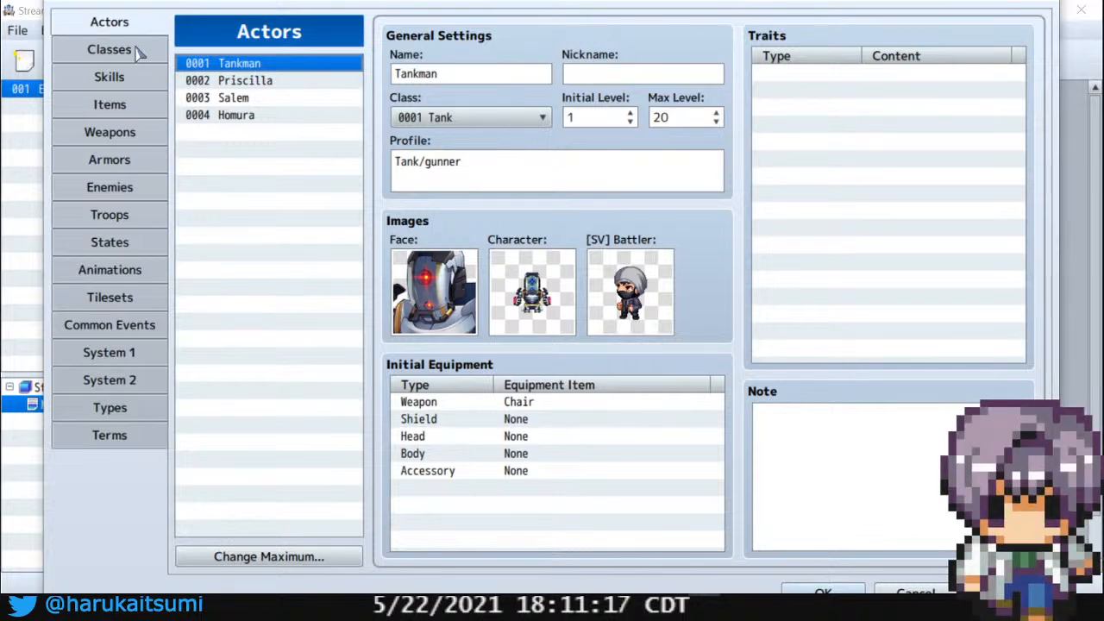
left_click(138, 57)
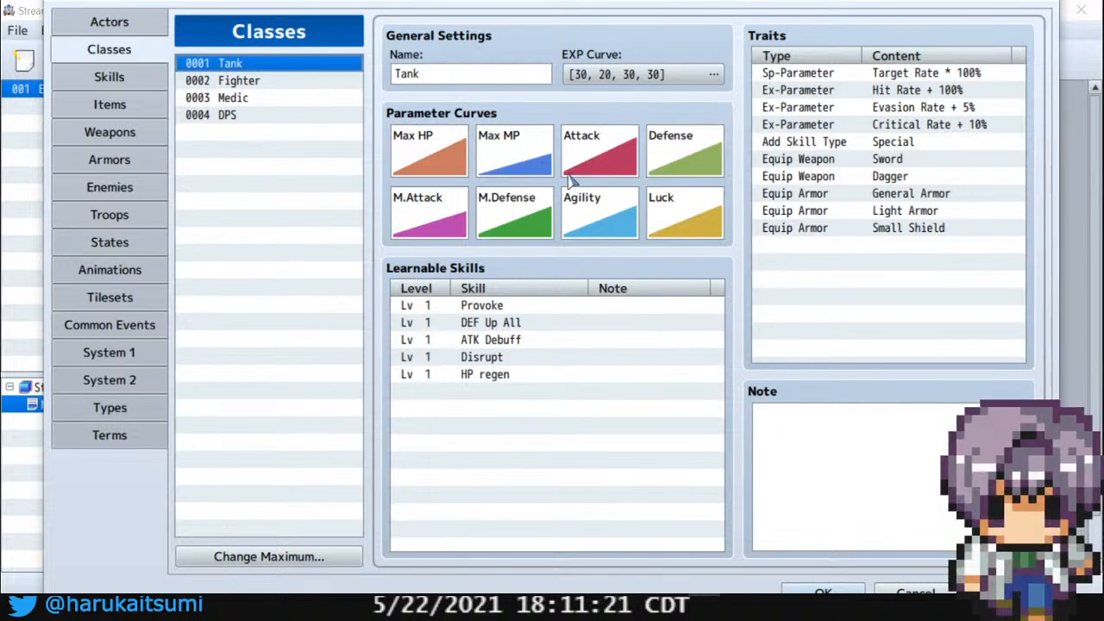
left_click(586, 83)
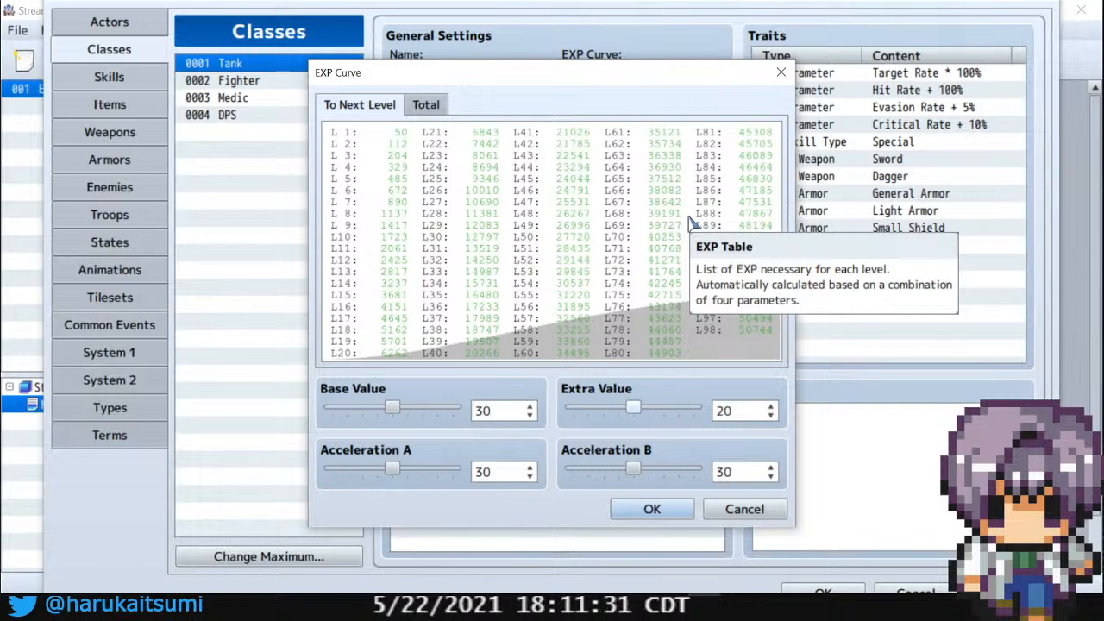
left_click(745, 510)
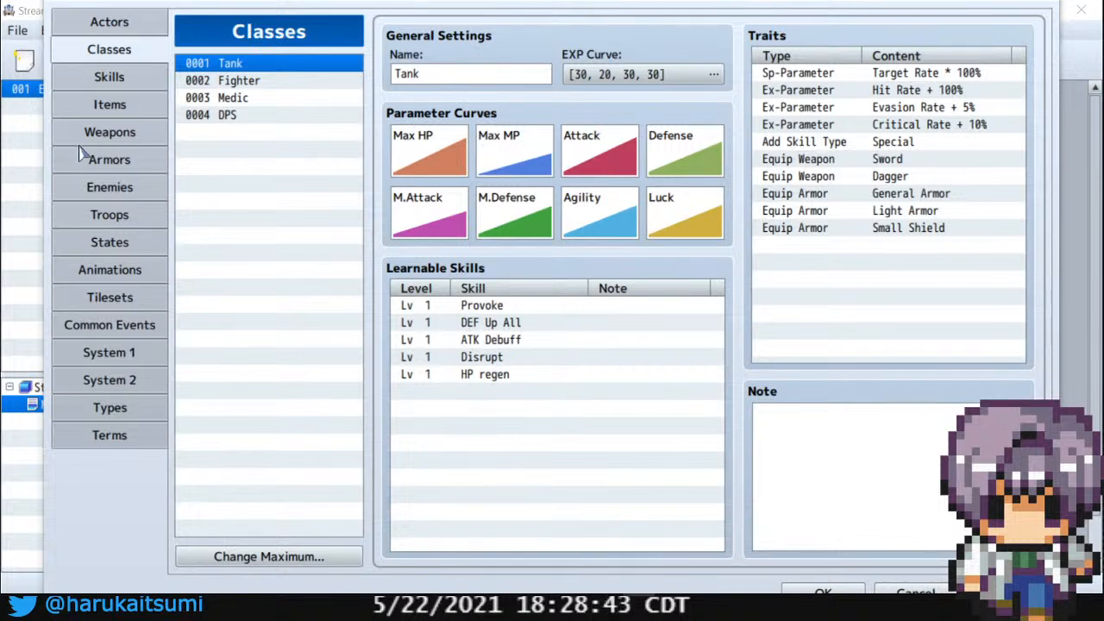
Review the class skill list and the skill type options for Provoke, and select the DEF Up All skill
left_click(109, 77)
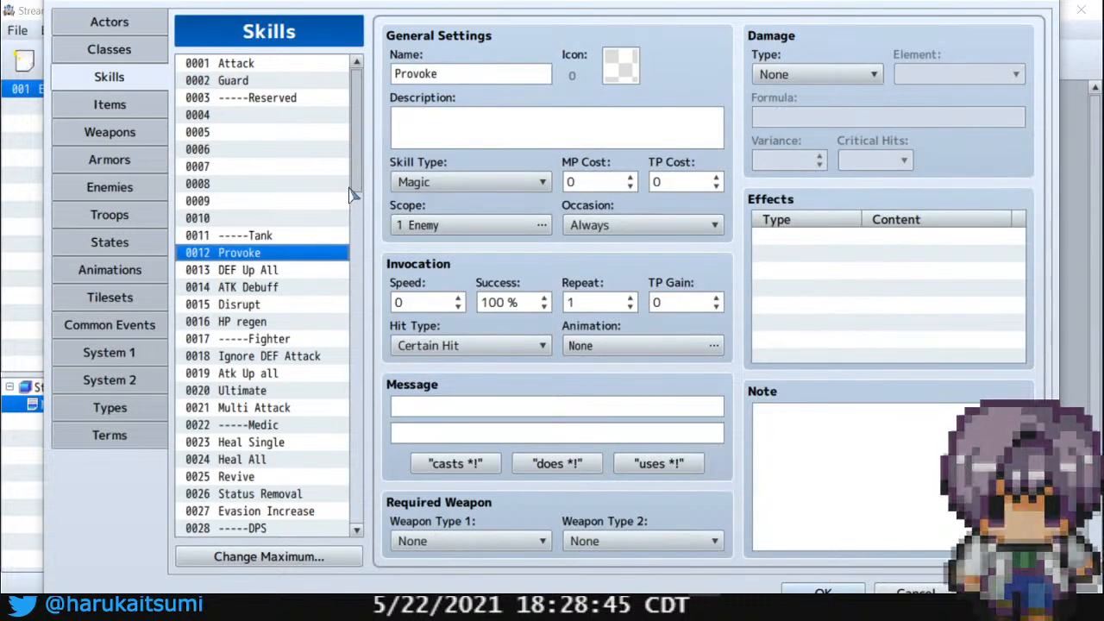
scroll(360, 146, "down", 1)
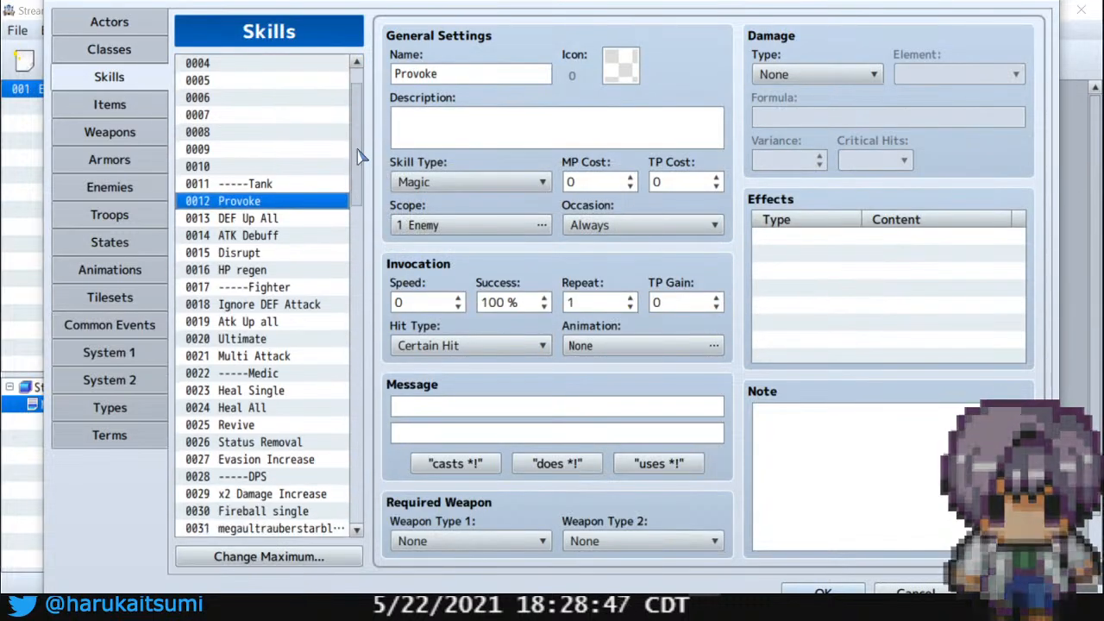
scroll(361, 169, "down", 2)
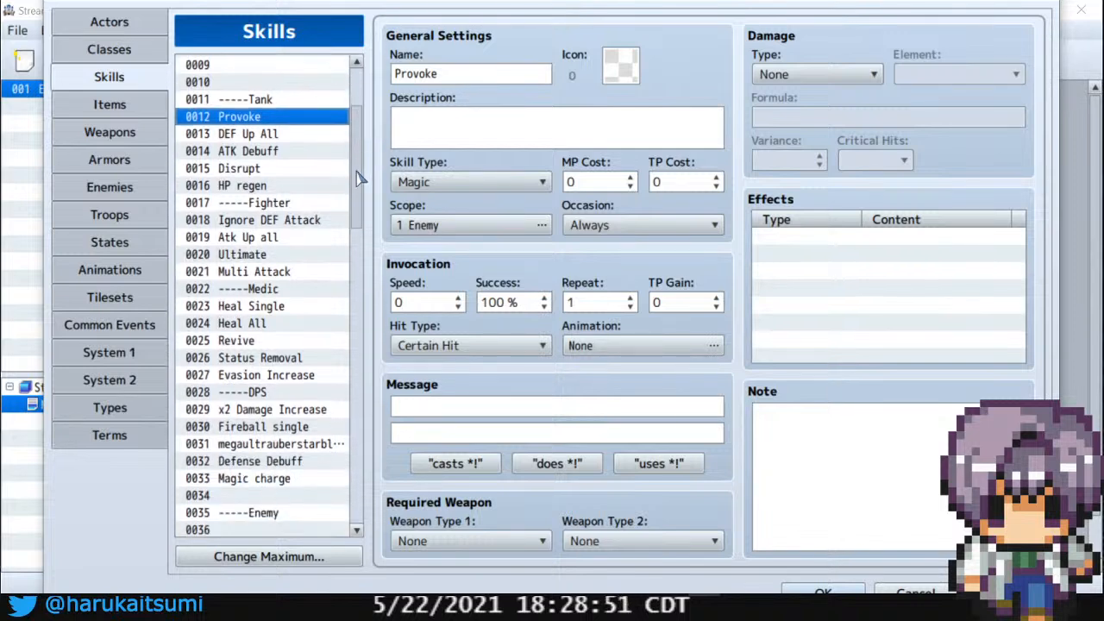
left_click(456, 181)
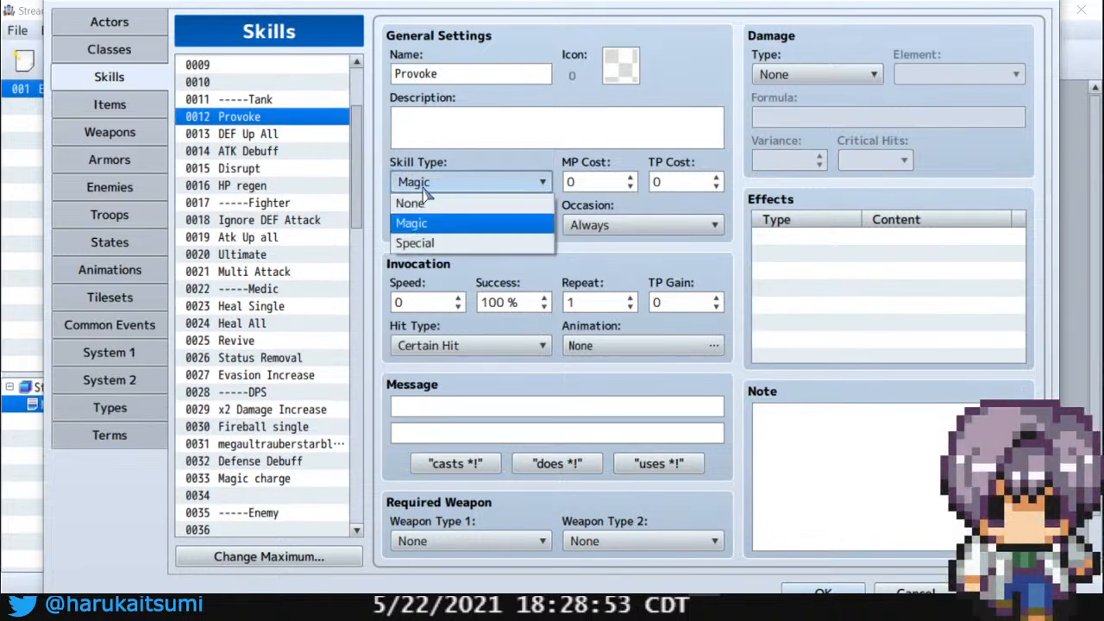
left_click(585, 274)
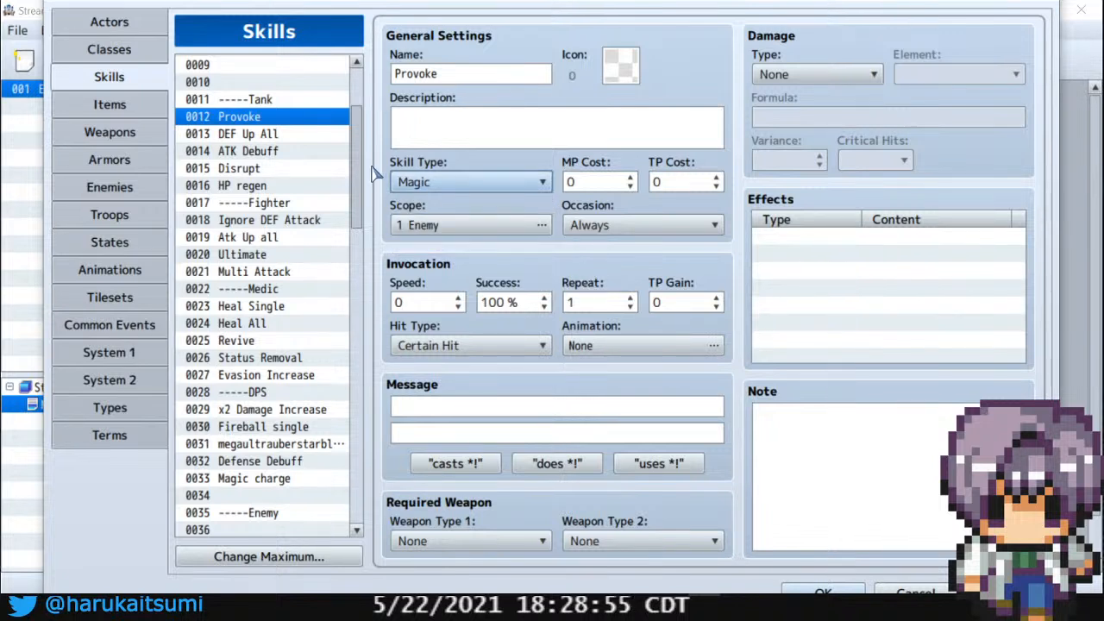
left_click(285, 136)
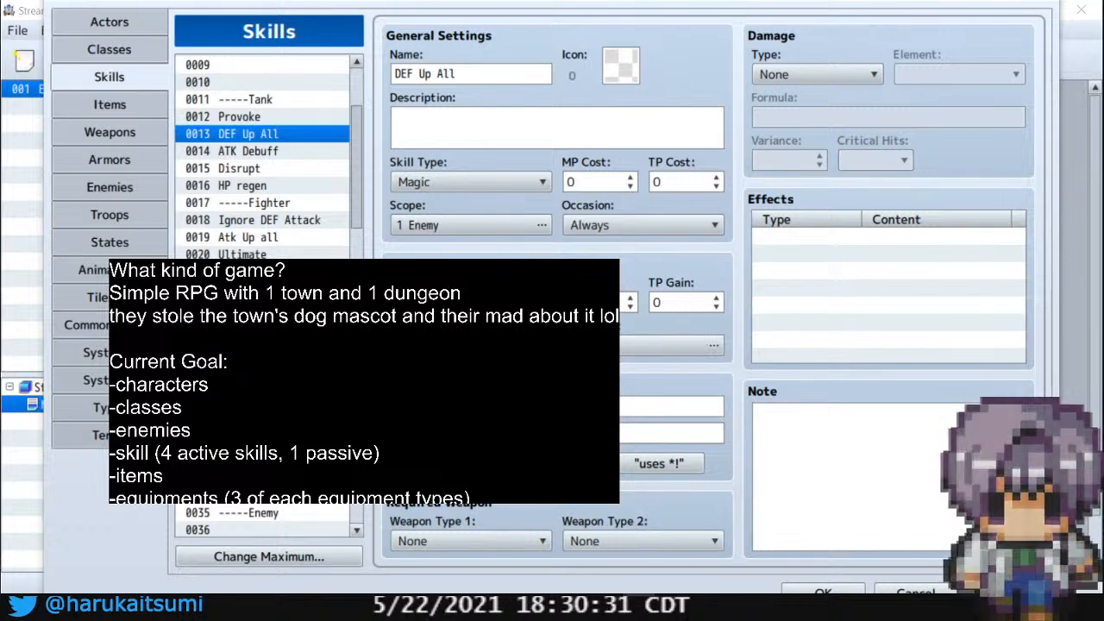
Open the BL♂ Manga weapon and check its parameter changes
left_click(132, 141)
left_click(250, 287)
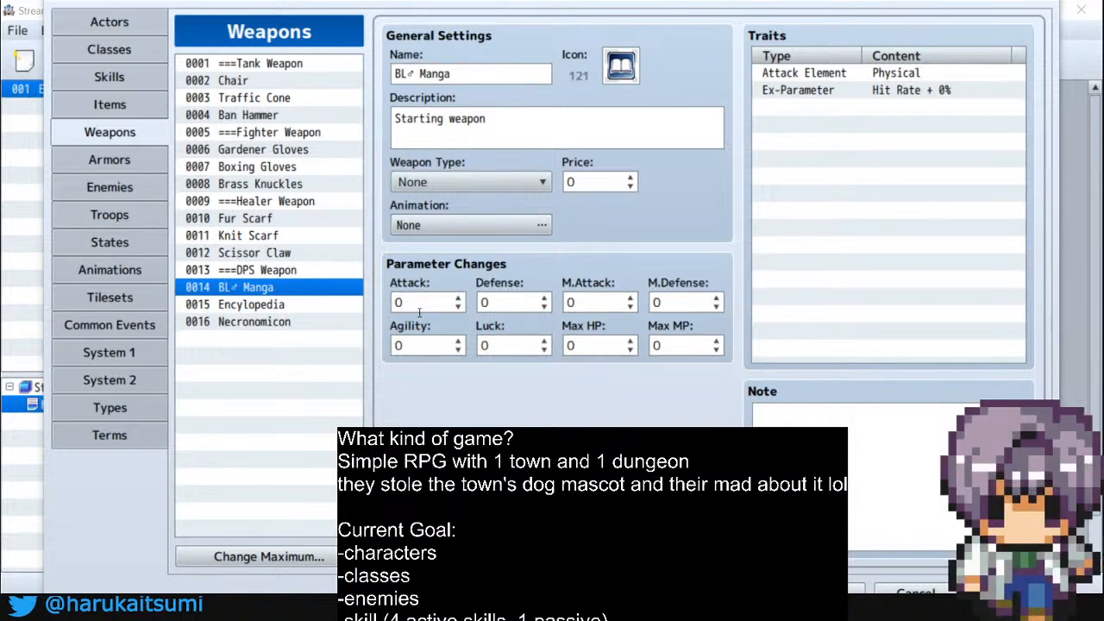
left_click(604, 304)
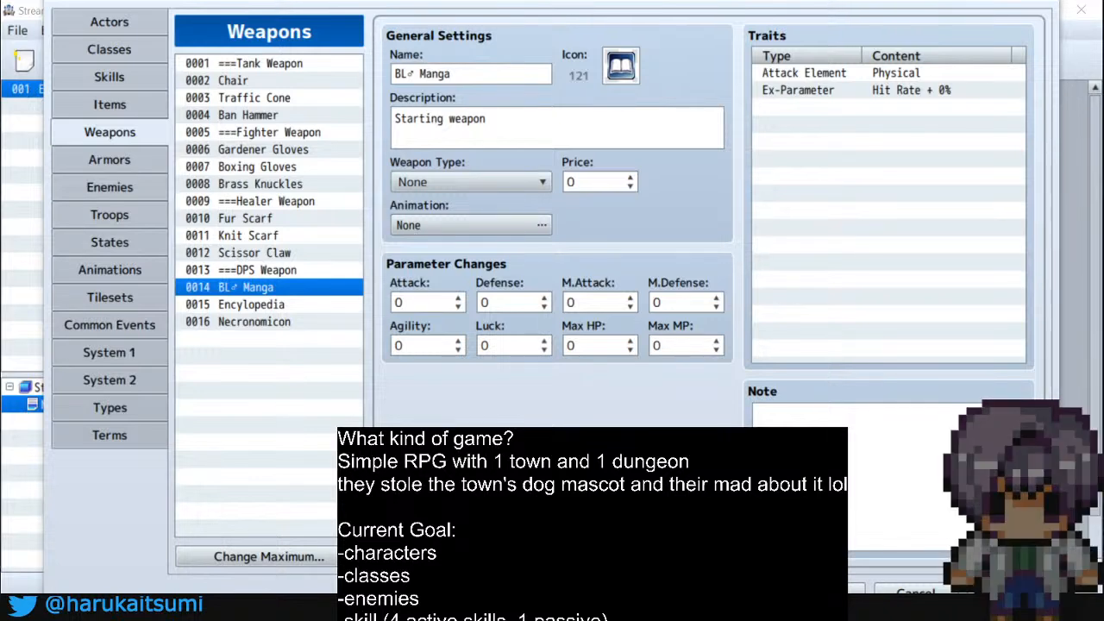
Switch to the planning notes and remove the surplus blank lines between the 20% variance line and the second "What kind of game?" heading
key("alt+Tab")
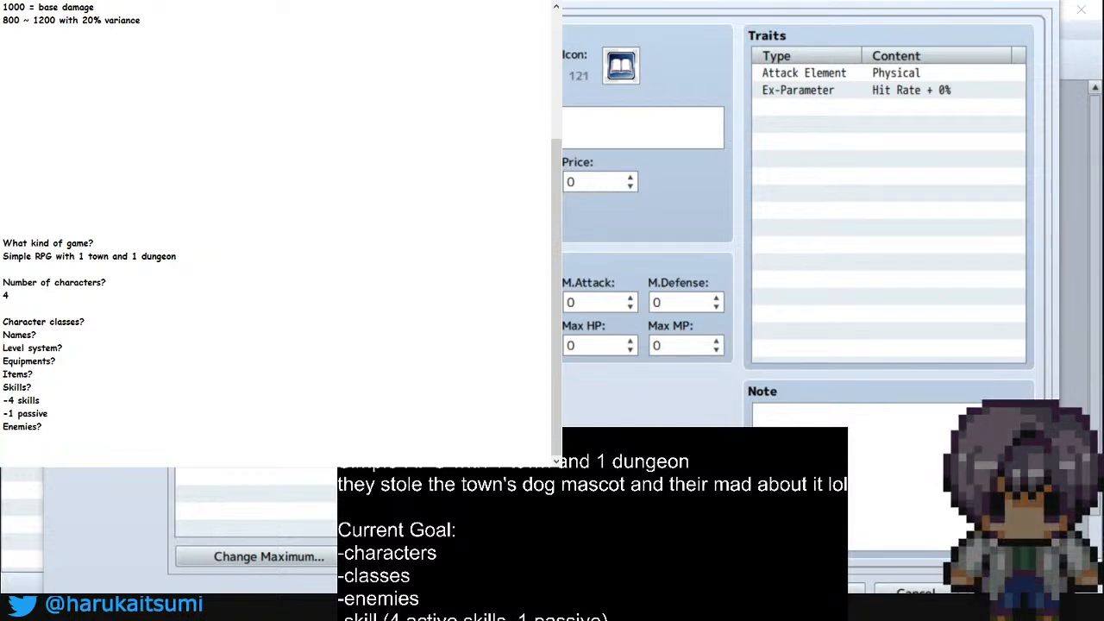
left_click(225, 29)
key("BackSpace")
scroll(225, 31, "up", 4)
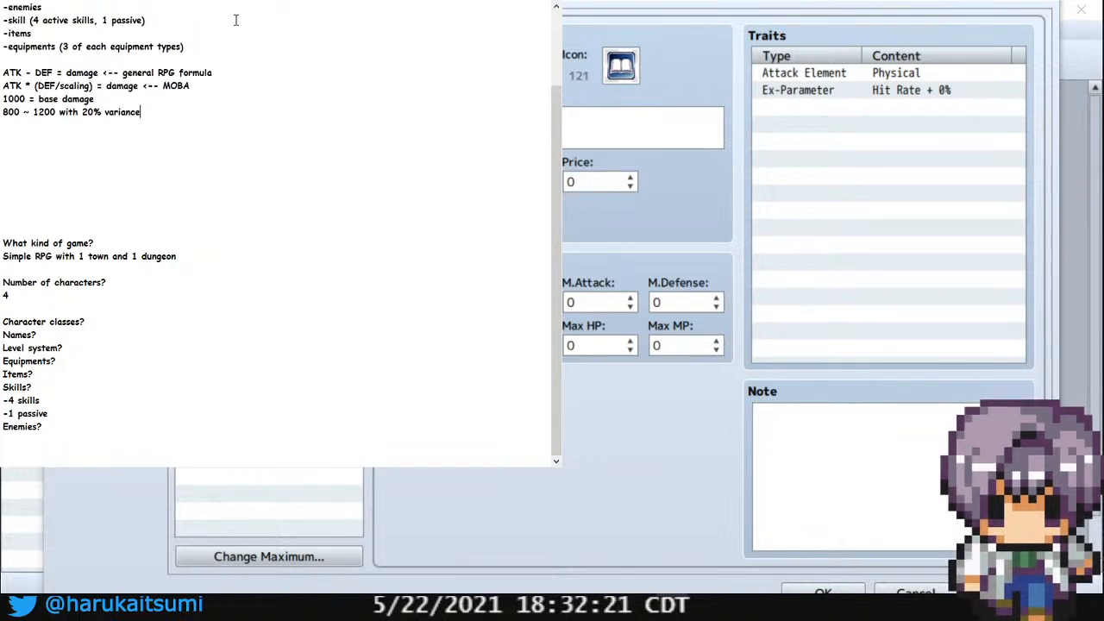
key("Delete")
key("Delete")
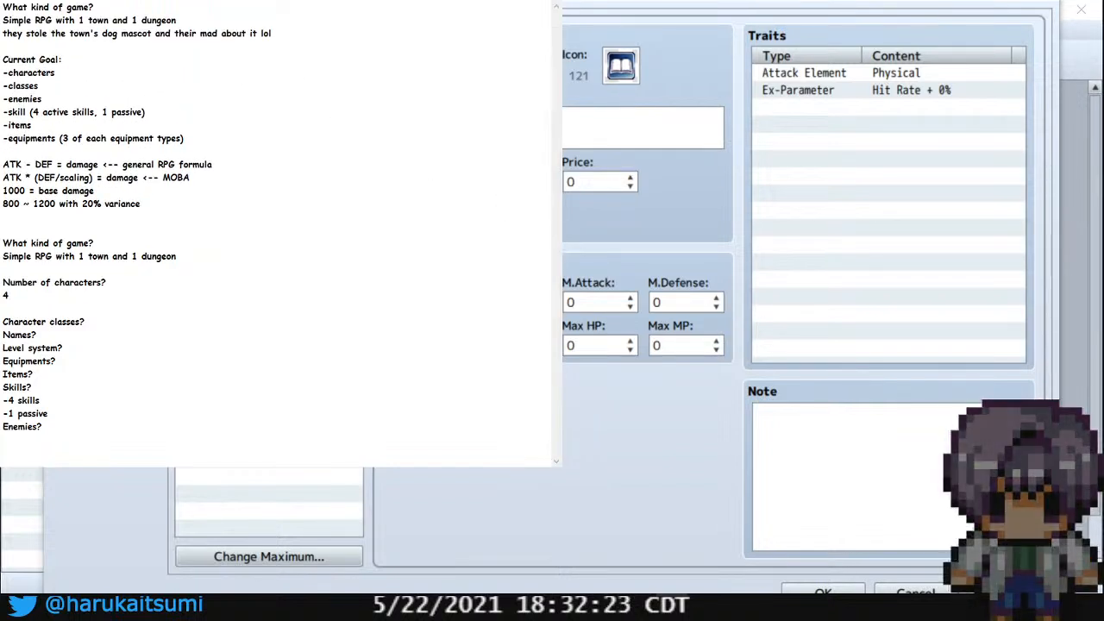
Shrink the planning notes overlay and place it over the lower part of the weapon settings, leaving the weapon list uncovered
mouse_move(561, 293)
left_mouse_down()
mouse_move(321, 294)
mouse_move(562, 293)
left_mouse_up()
left_click_drag(563, 468, 431, 358)
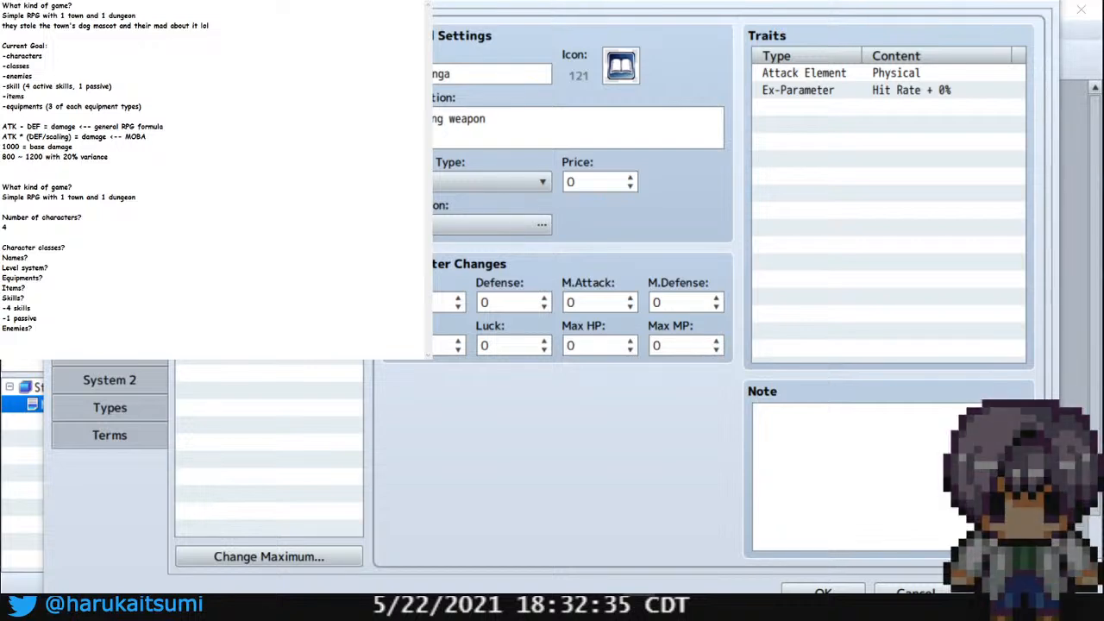
left_click_drag(216, 179, 626, 389)
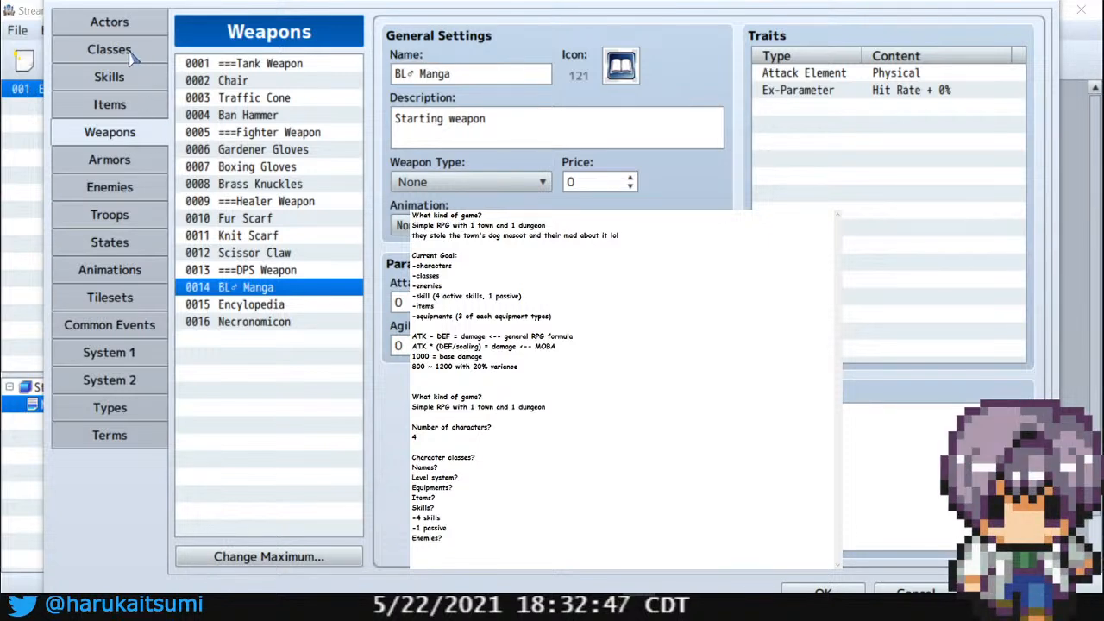
Check the Chair weapon's settings and the first actor's general settings
left_click(248, 81)
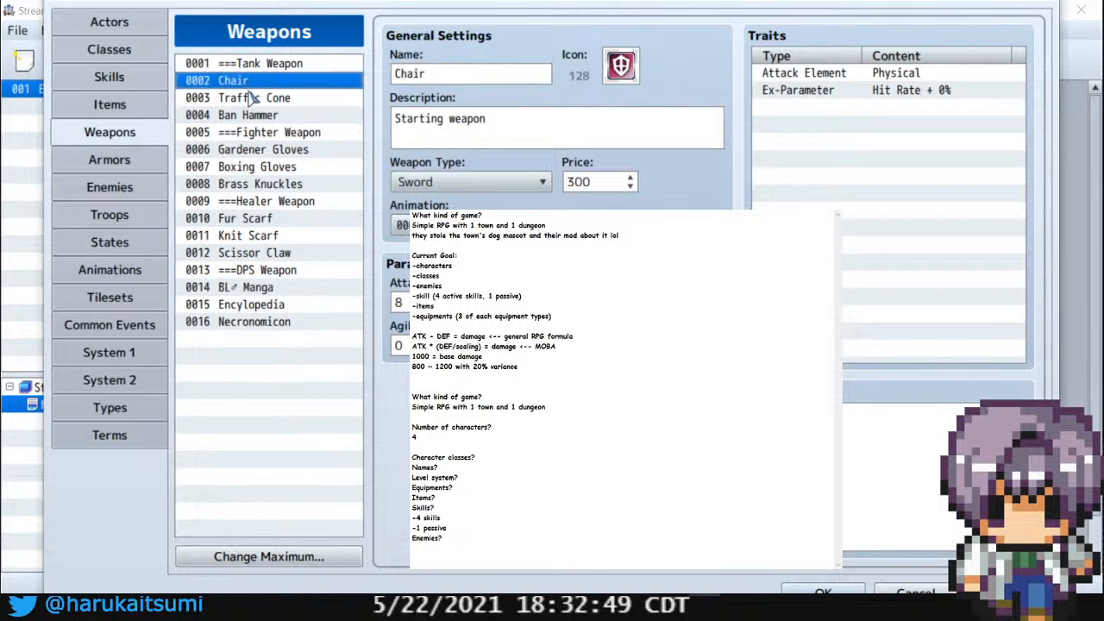
left_click(124, 28)
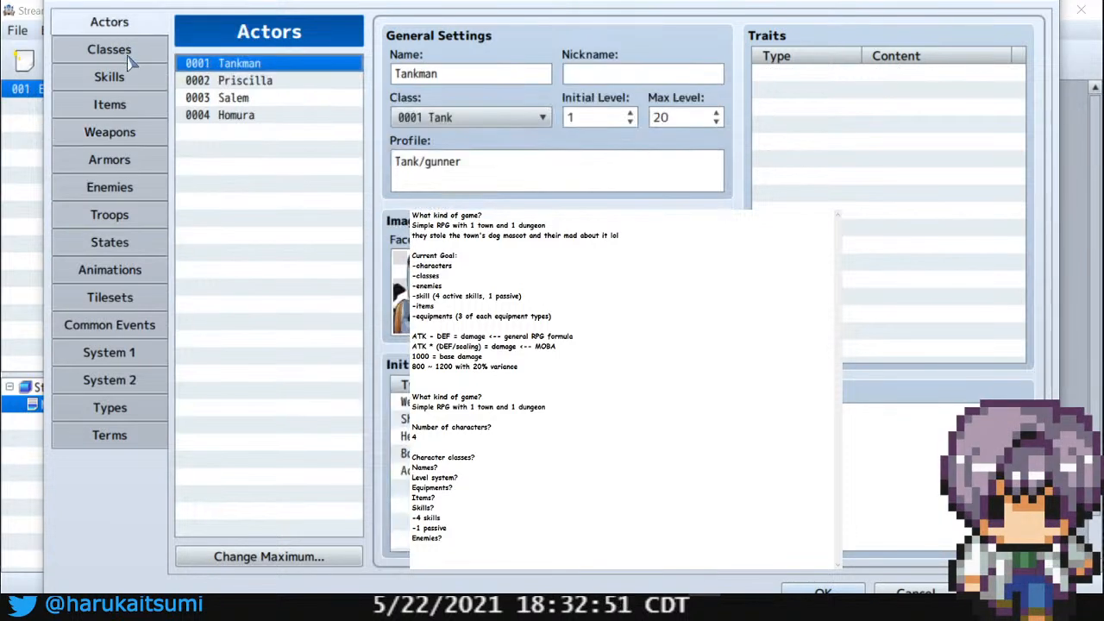